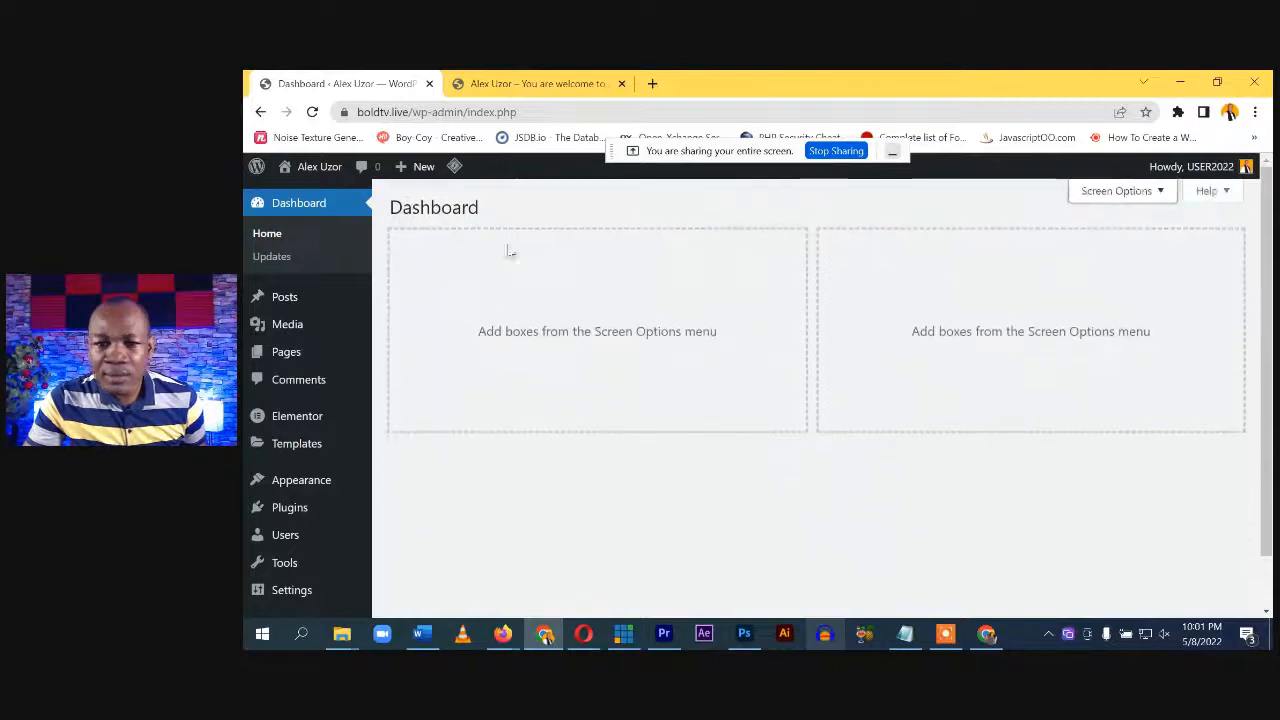
Open the list of installed WordPress plugins, and reload the live site's home page to examine its current layout
mouse_move(291, 514)
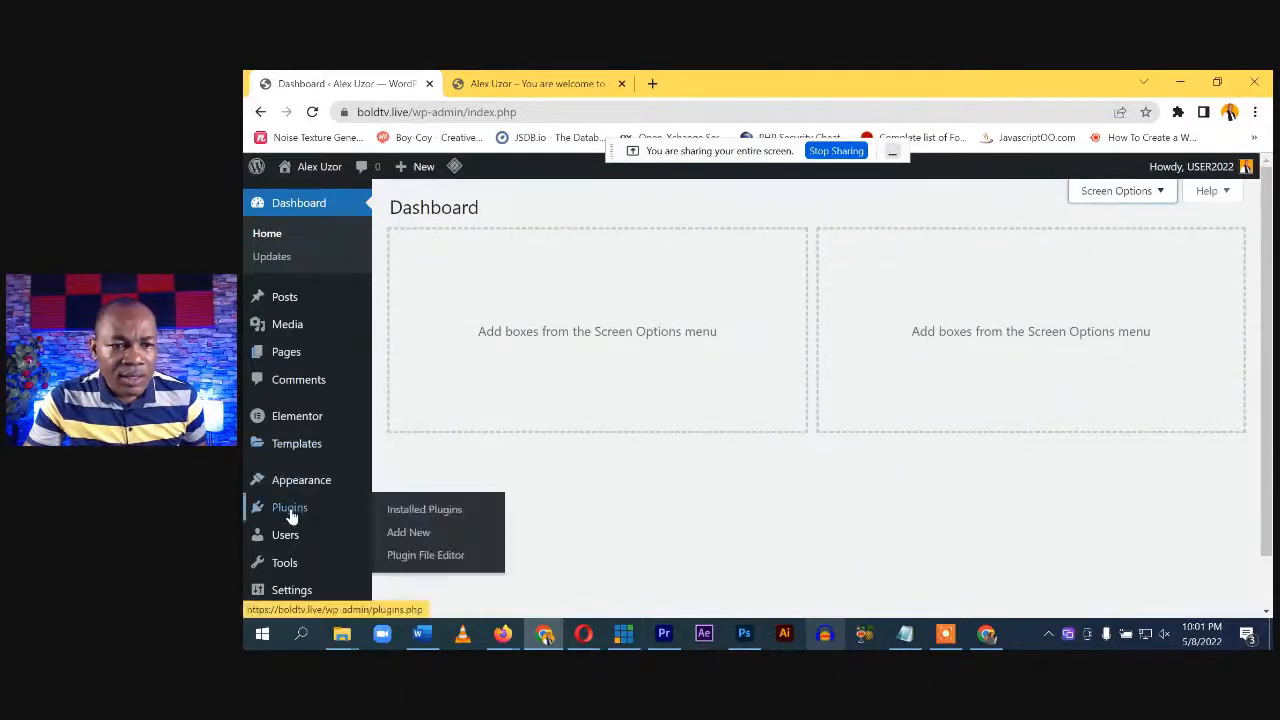
left_click(430, 511)
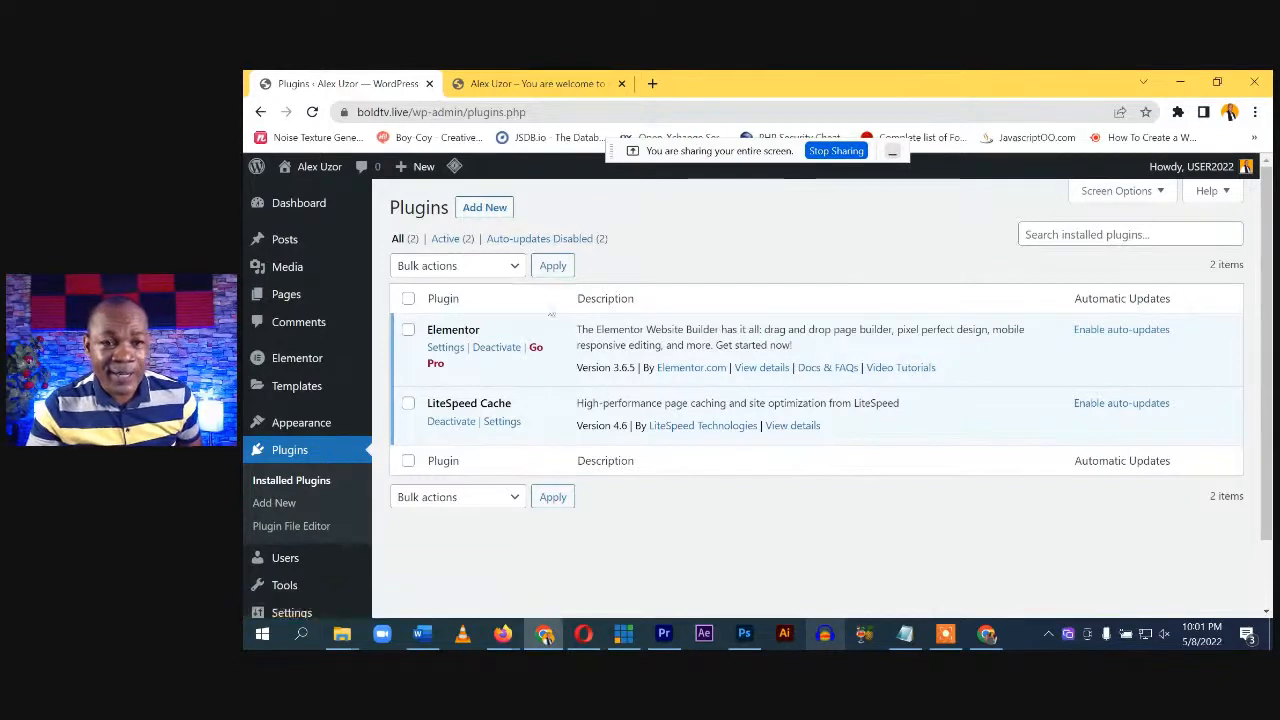
left_click(517, 85)
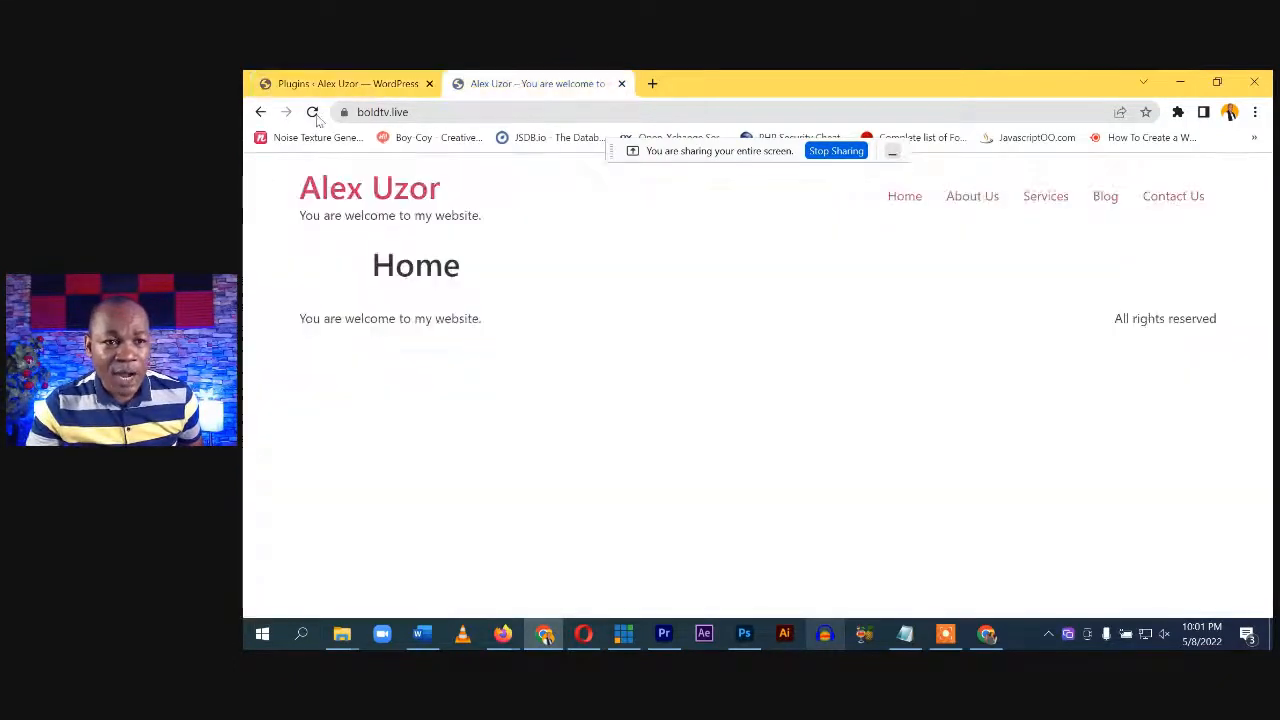
left_click(312, 112)
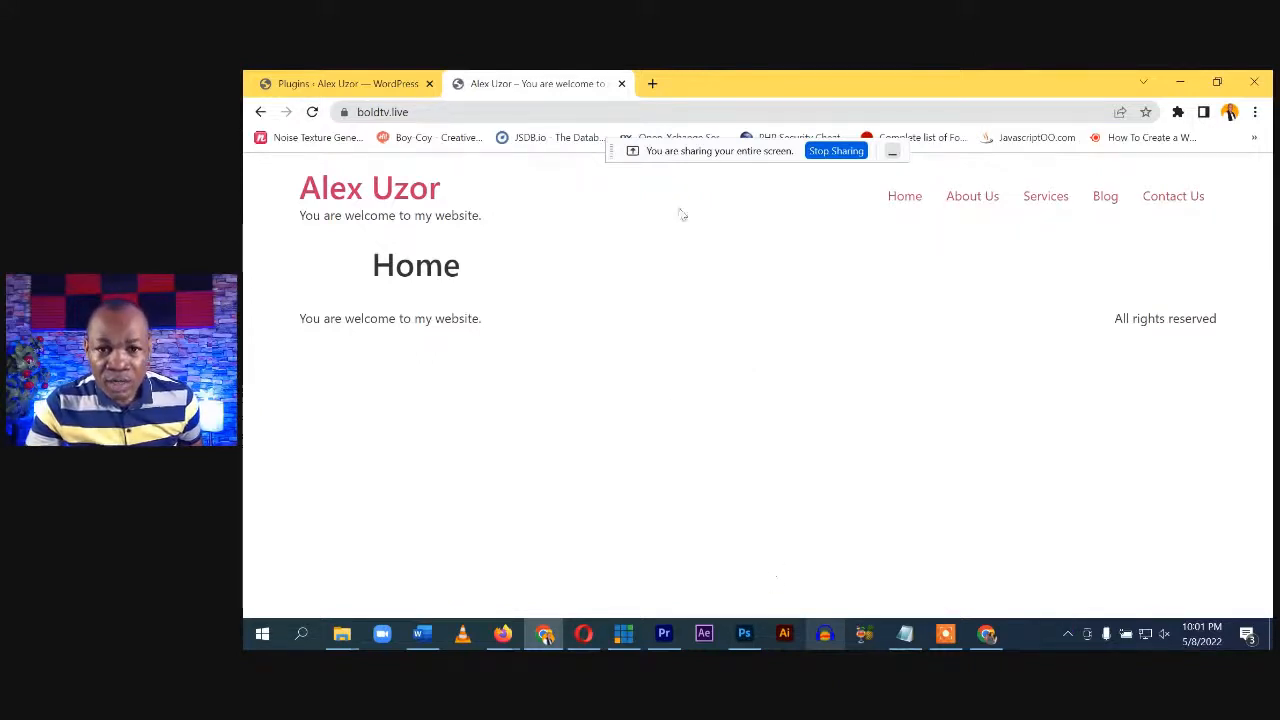
Switch to Photoshop and create a new blank document 1920 px wide by 3000 px high at 300 pixels/inch
left_click(746, 634)
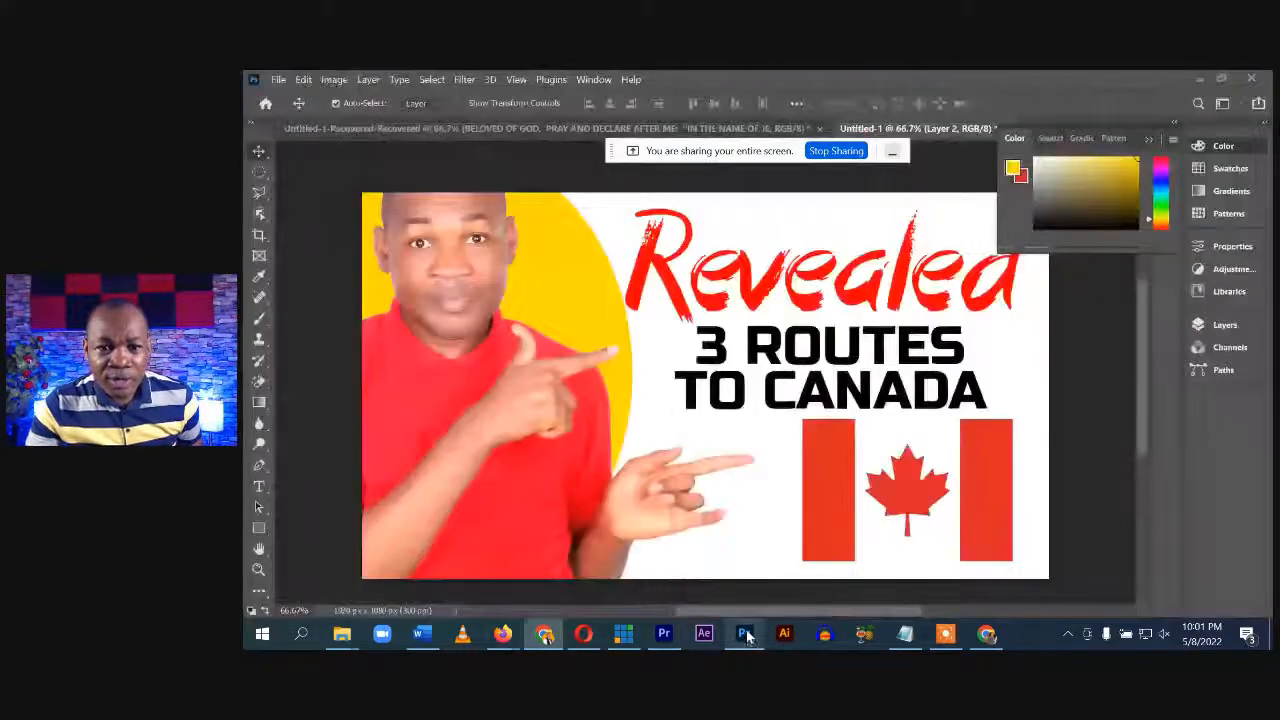
left_click(279, 80)
left_click(314, 96)
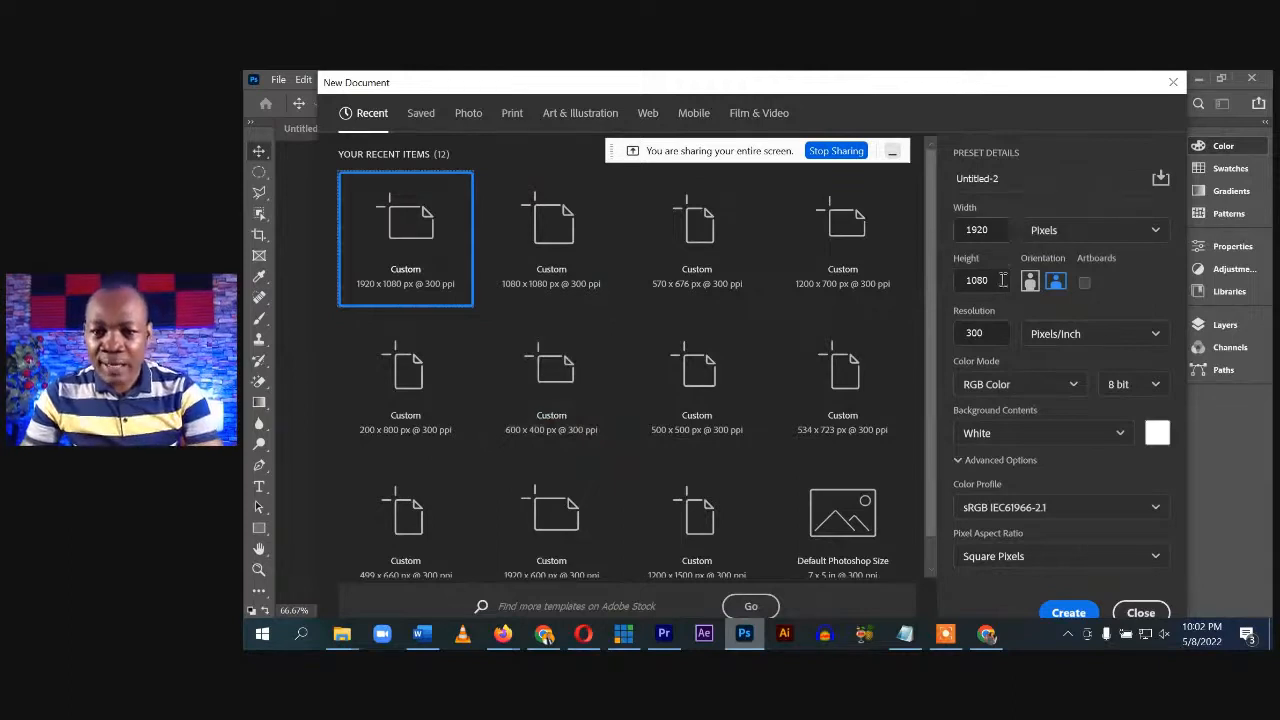
left_click(996, 281)
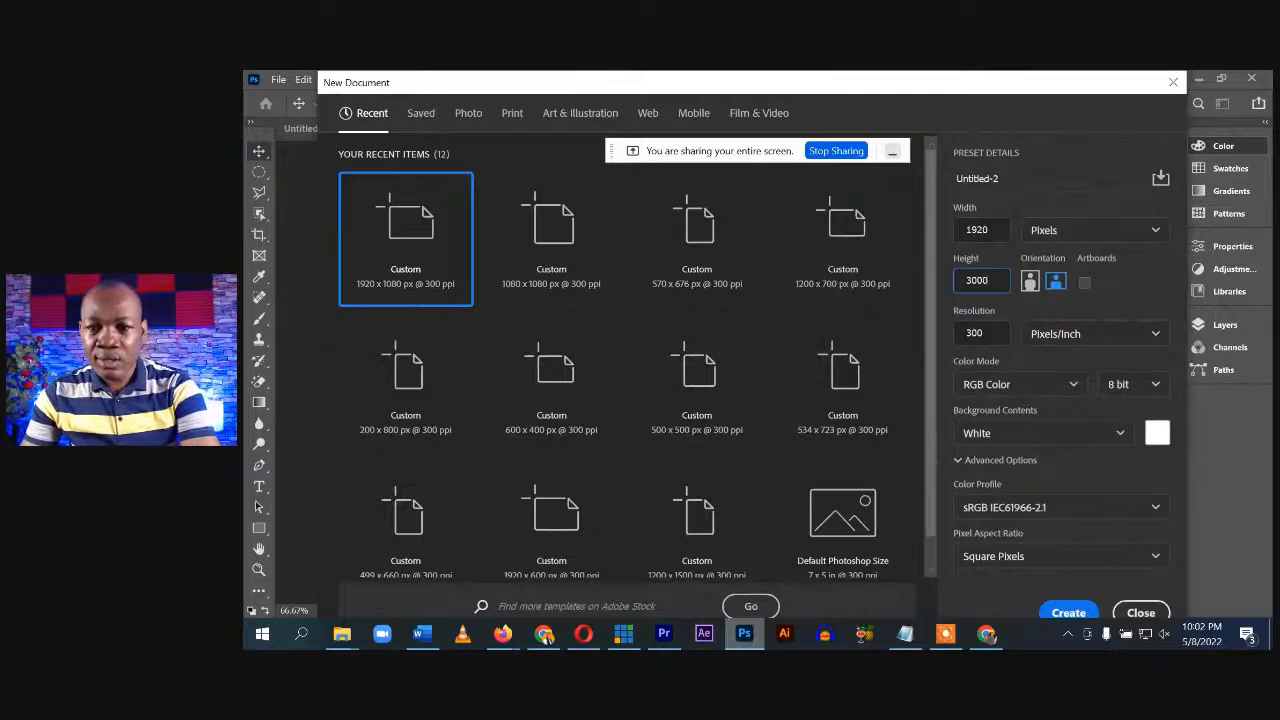
left_click(1068, 612)
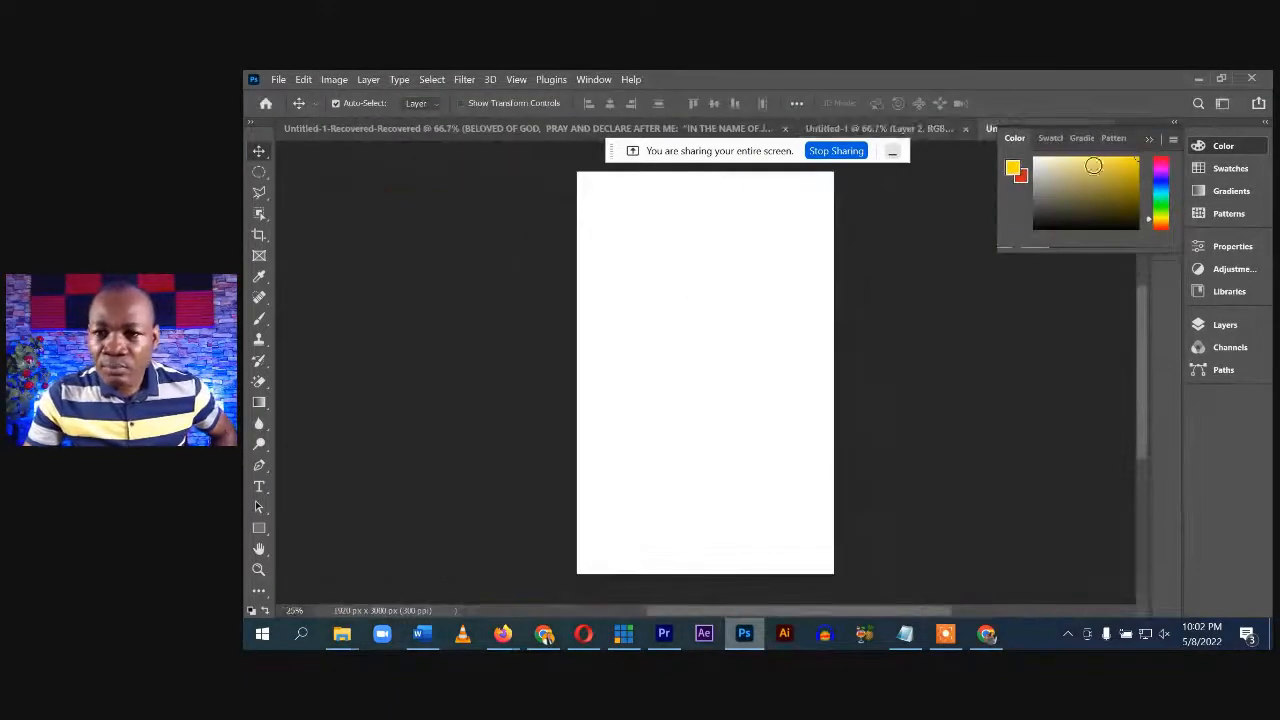
left_click(1148, 139)
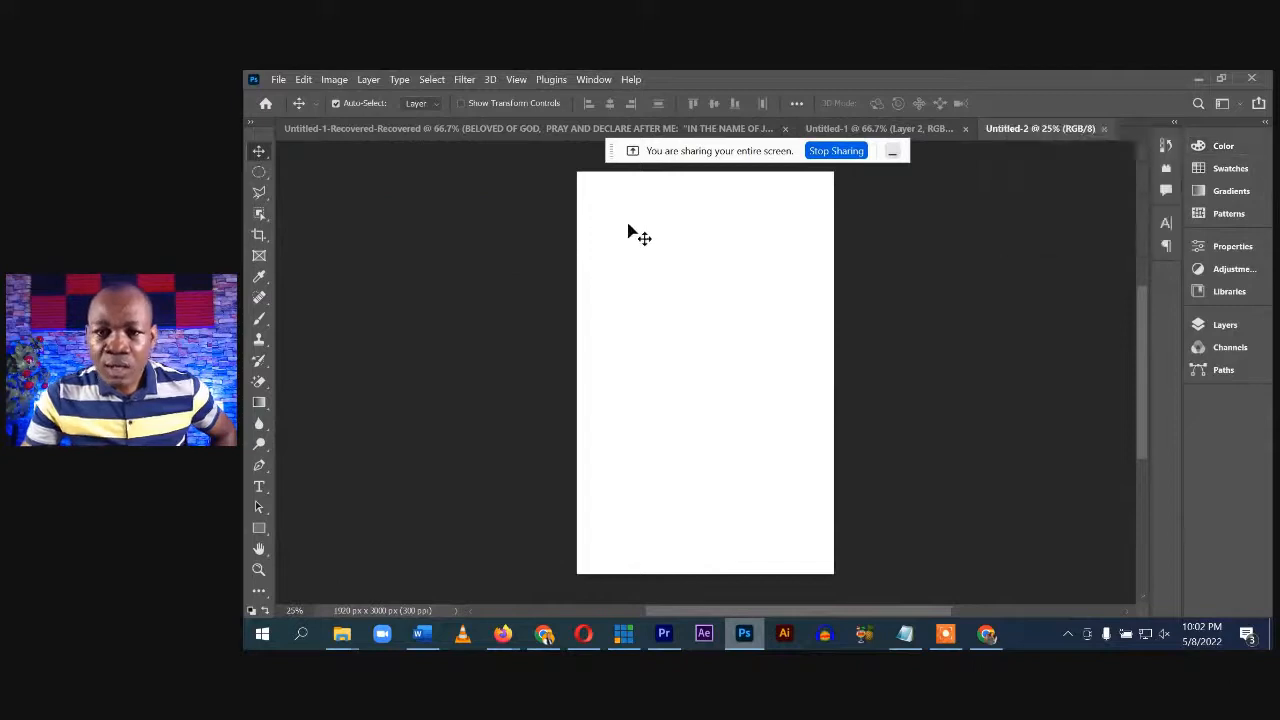
Select a full-width banner area with the Rectangular Marquee, leaving a narrow header strip above it on the canvas
right_click(260, 181)
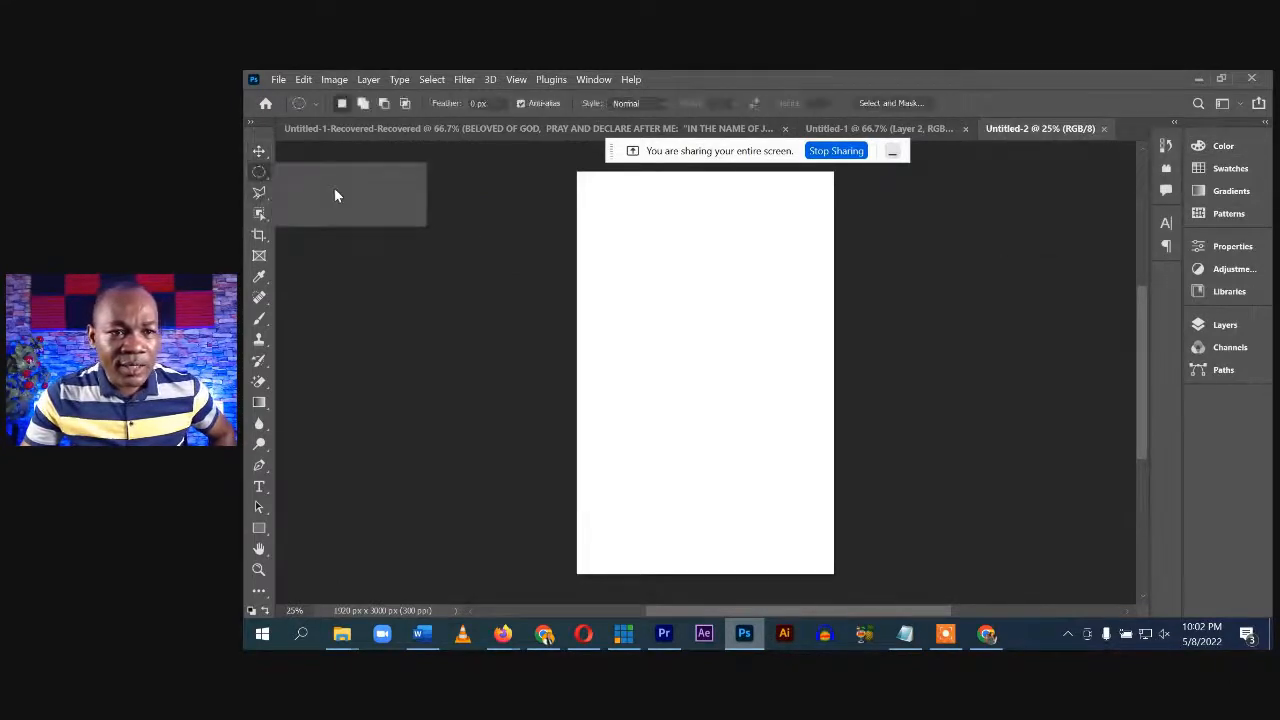
left_click(330, 171)
left_click_drag(555, 167, 846, 195)
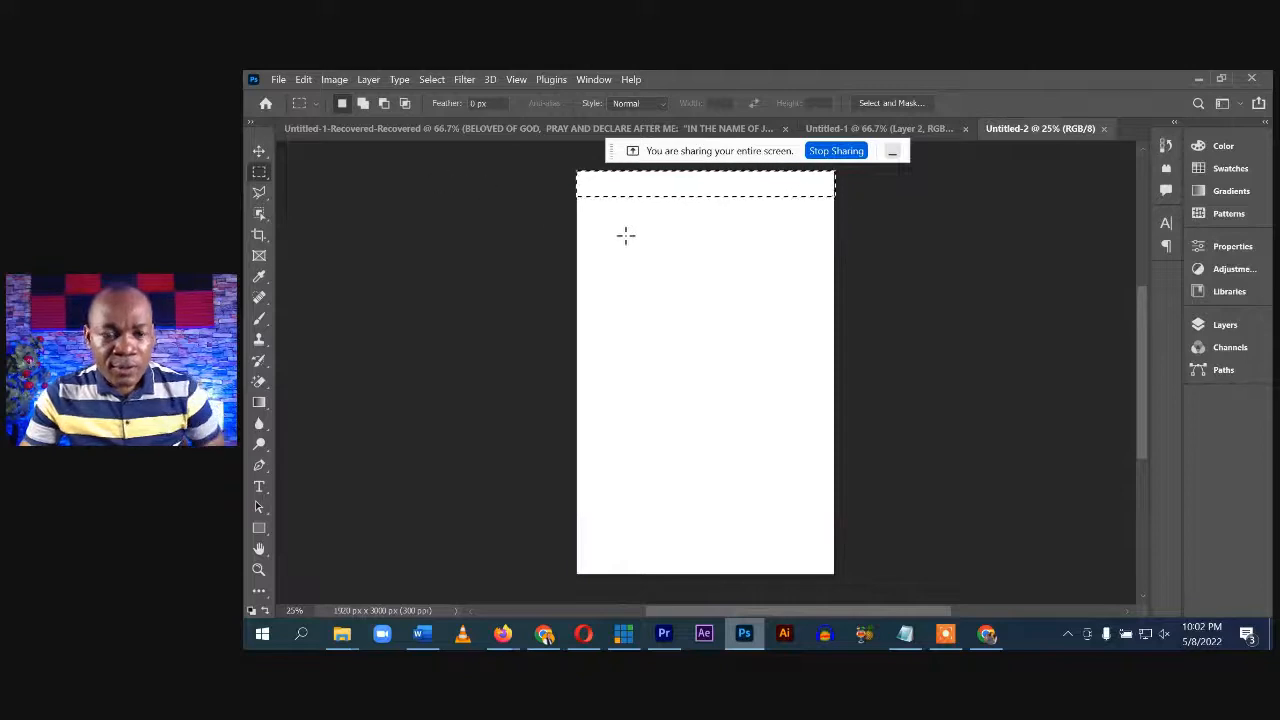
key("ctrl+d")
left_click_drag(566, 173, 846, 313)
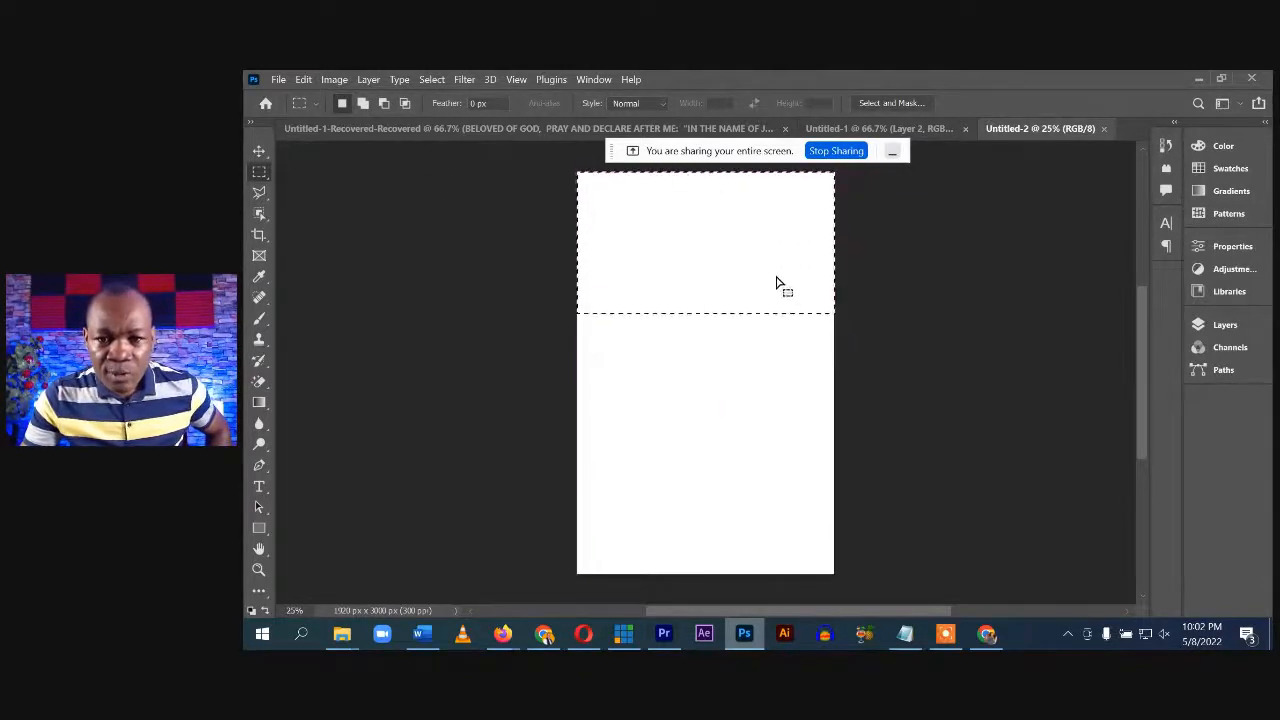
left_click_drag(774, 286, 780, 313)
Fill the selected banner area with the yellow foreground colour on a new layer and deselect it
left_click(1215, 325)
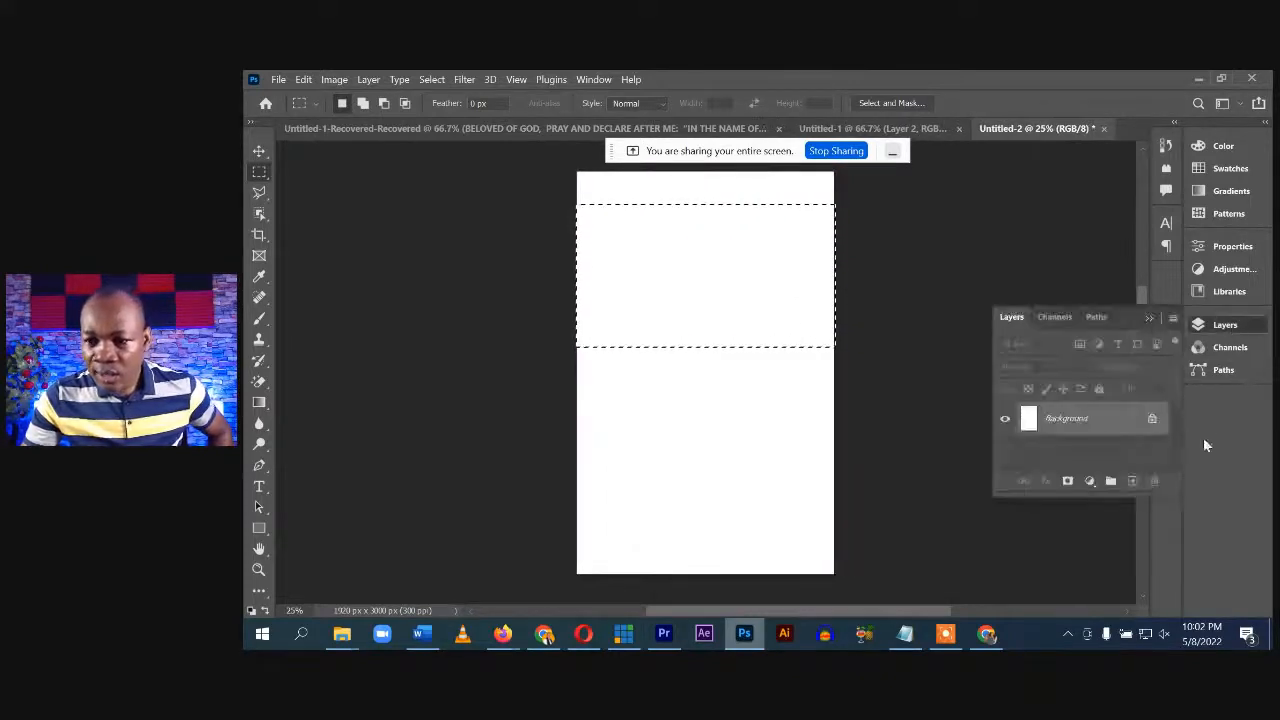
left_click(1133, 481)
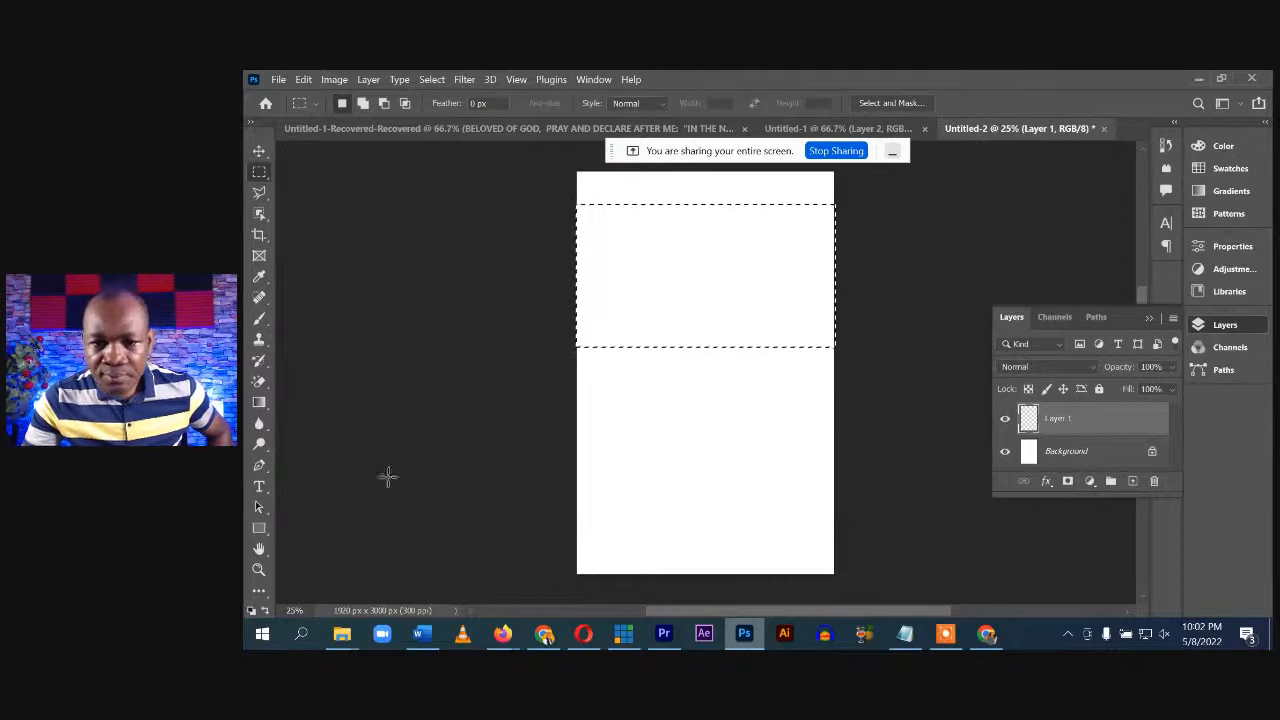
key("alt+BackSpace")
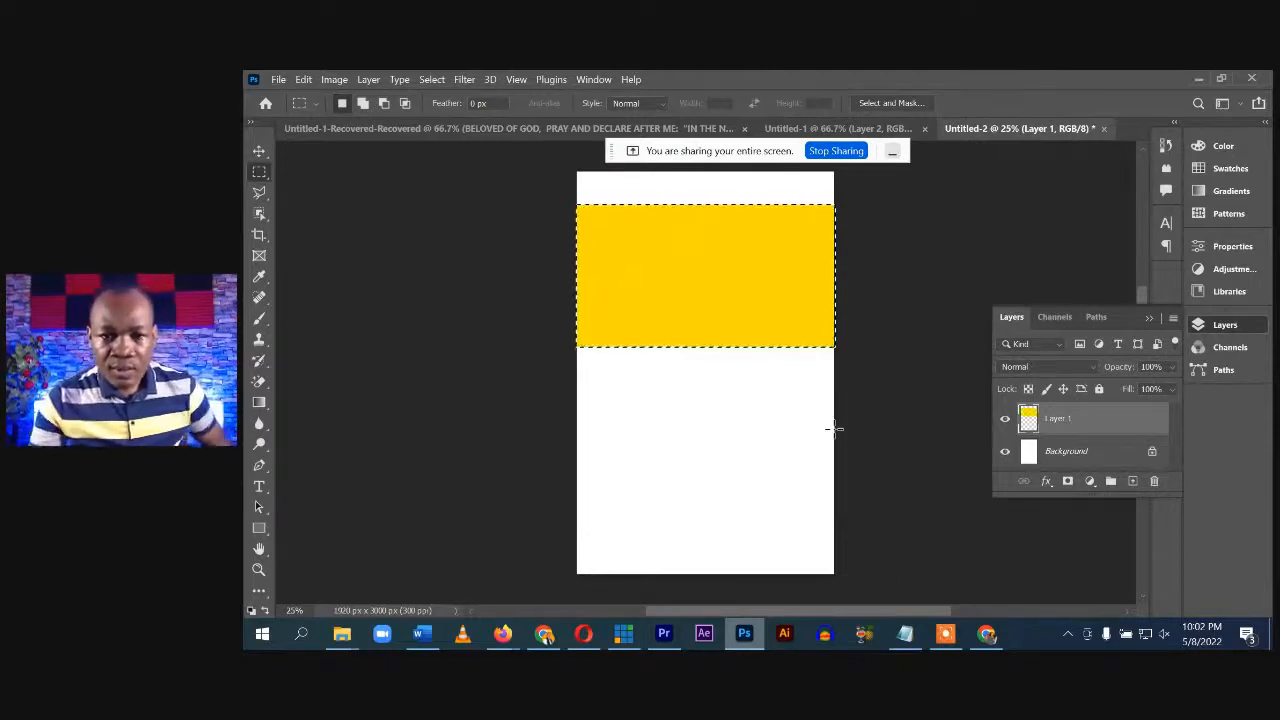
key("ctrl+d")
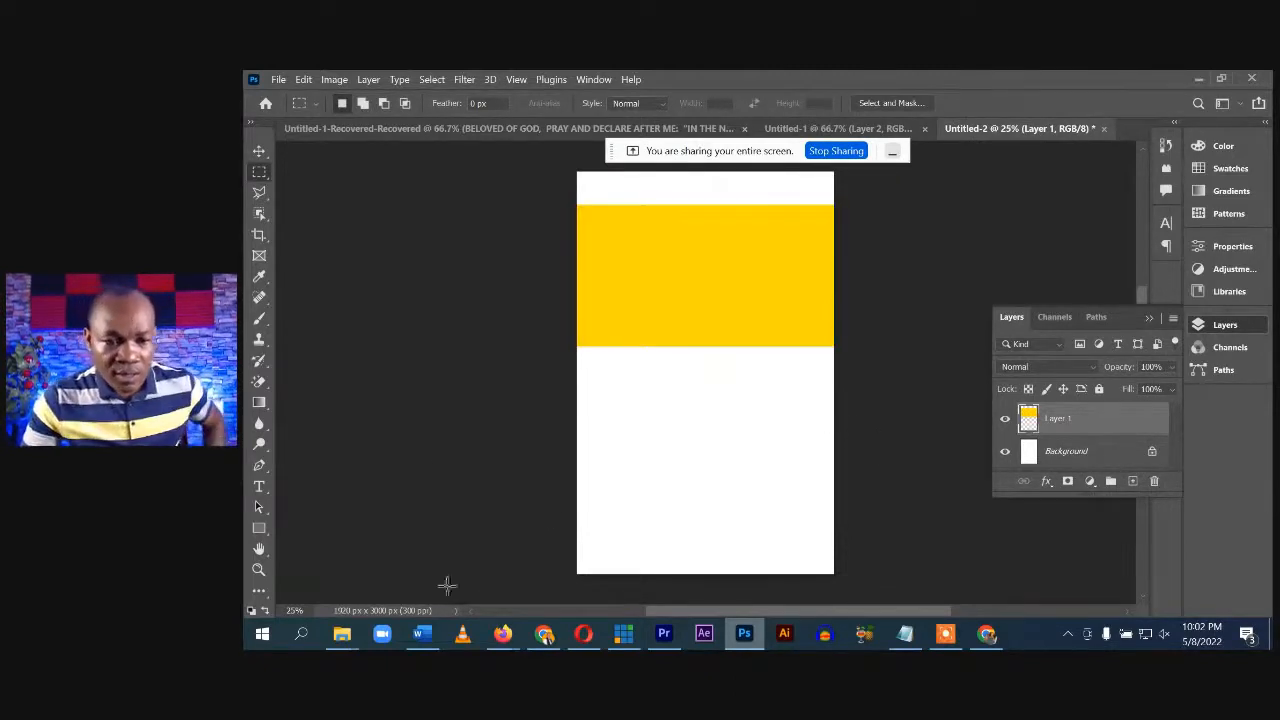
Place the food2 image from the Downloads folder into the Untitled-2 document
mouse_move(342, 633)
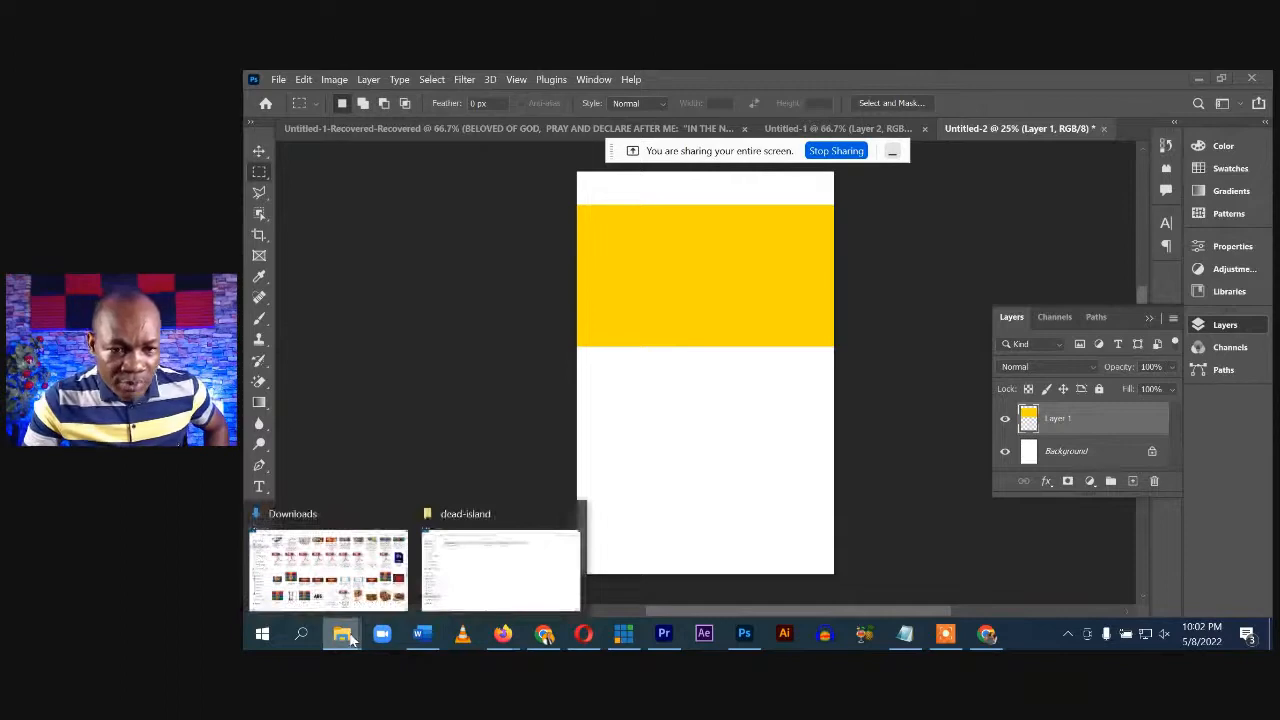
left_click(311, 580)
scroll(1030, 425, "up", 3)
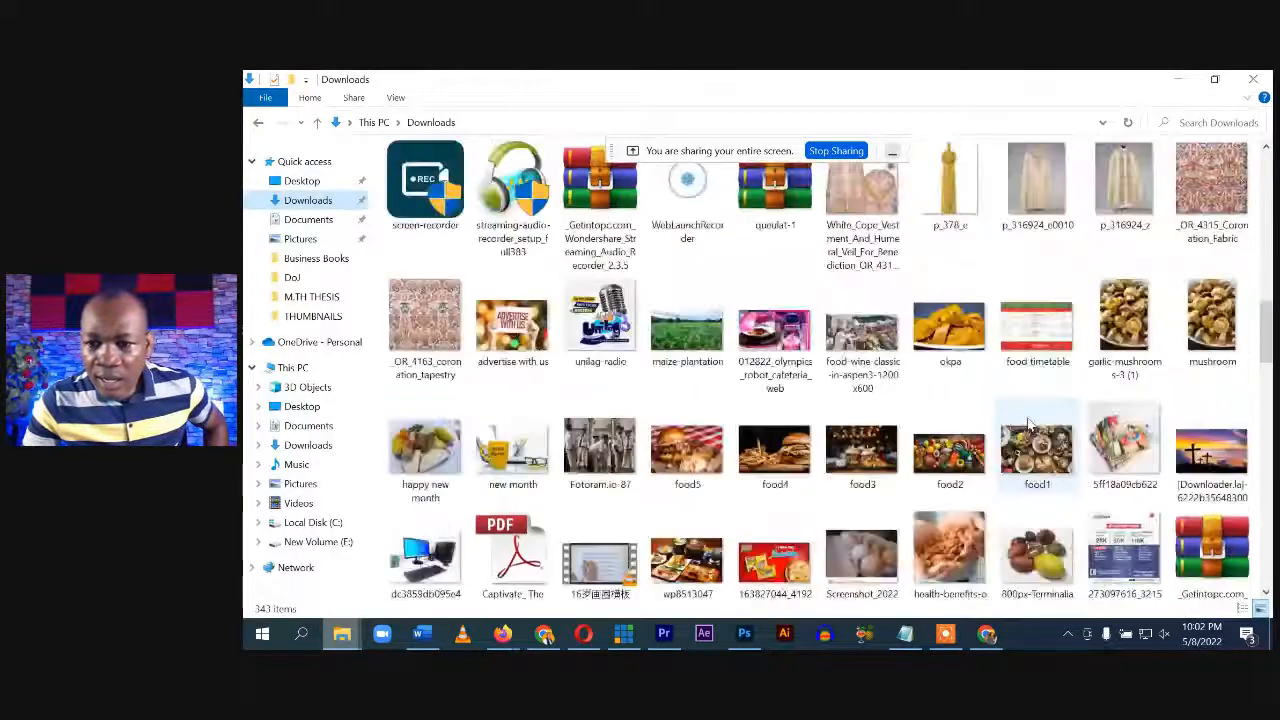
left_click(966, 457)
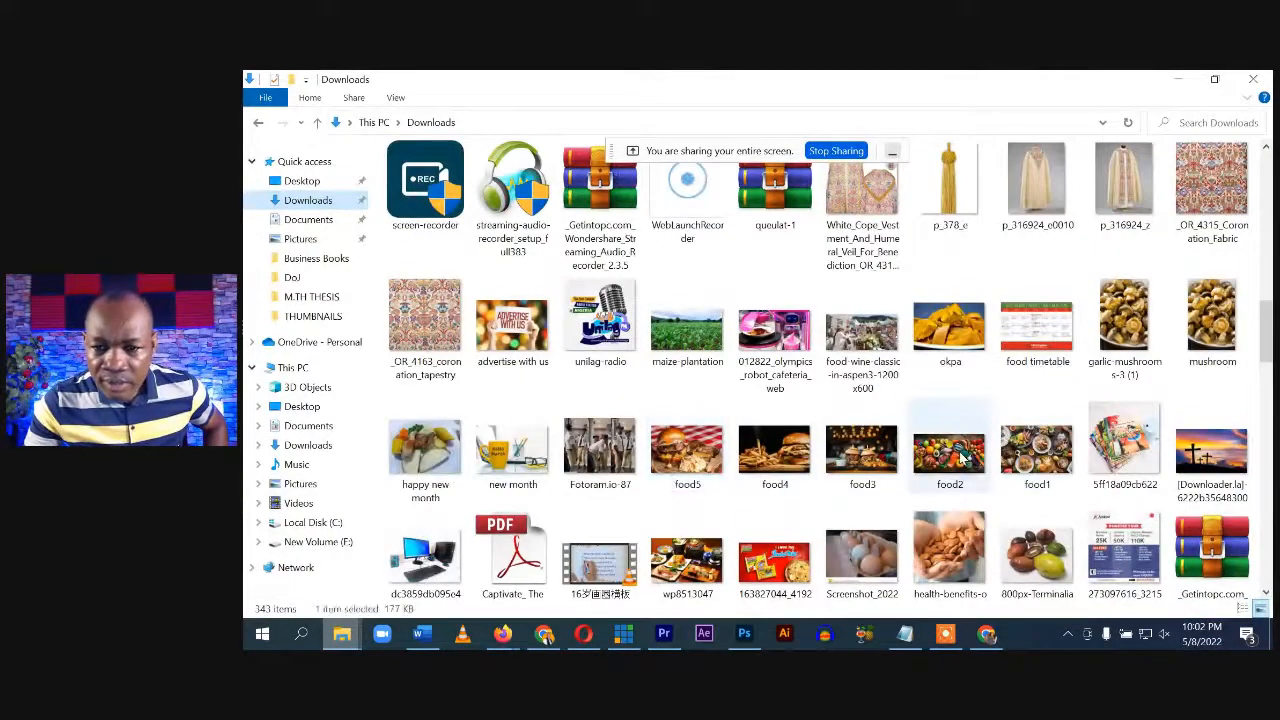
left_click_drag(966, 457, 733, 355)
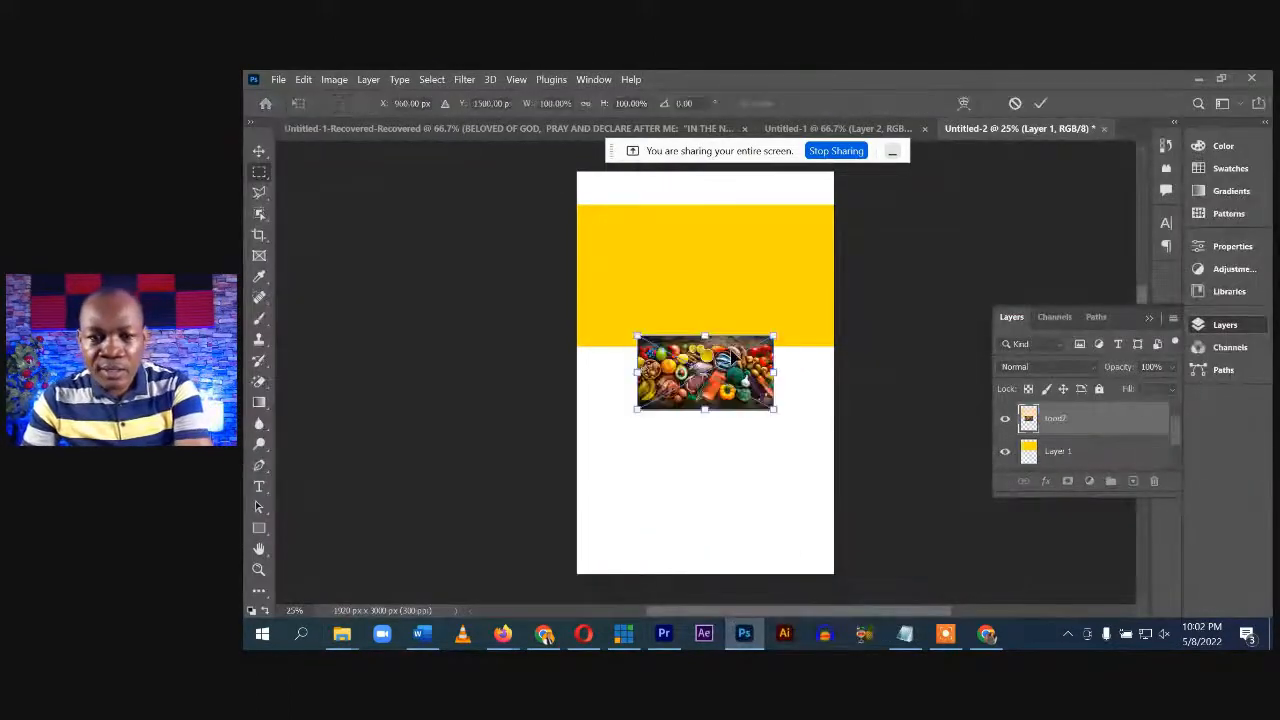
key("Return")
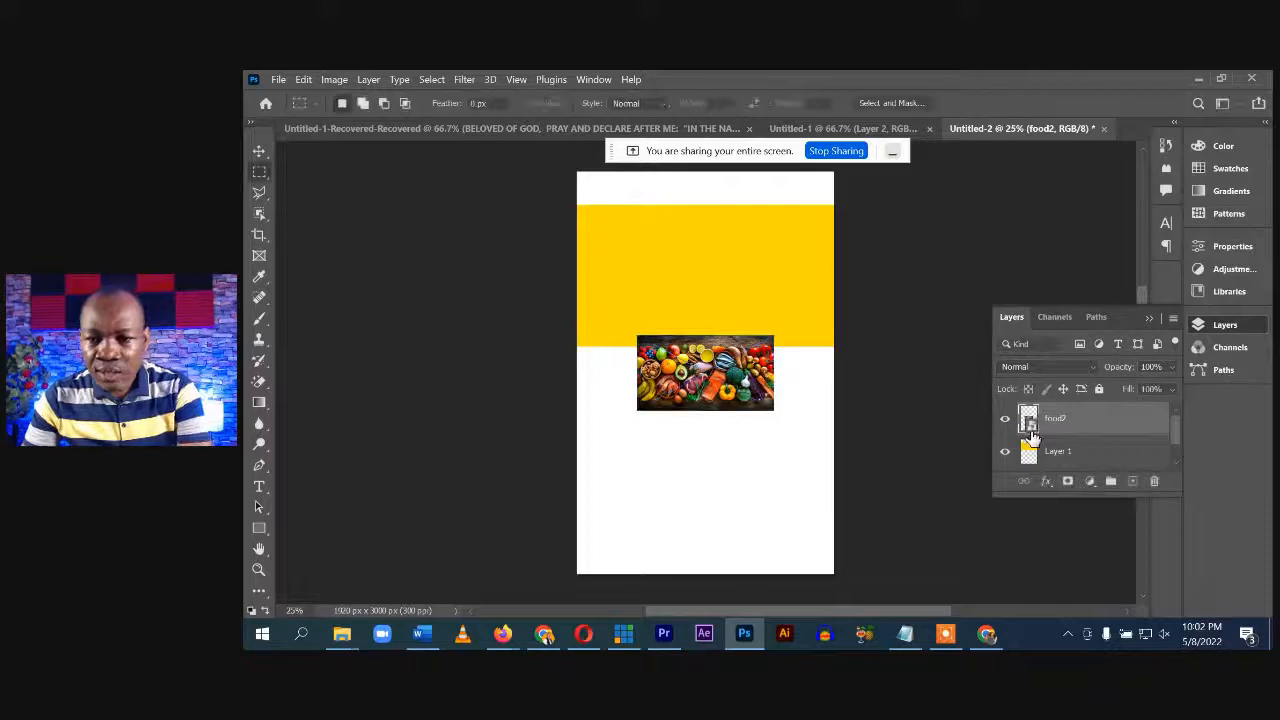
Clip the food2 photo to the yellow banner, move it up over the banner and enlarge it to fill the whole area
left_click(1104, 428, "alt")
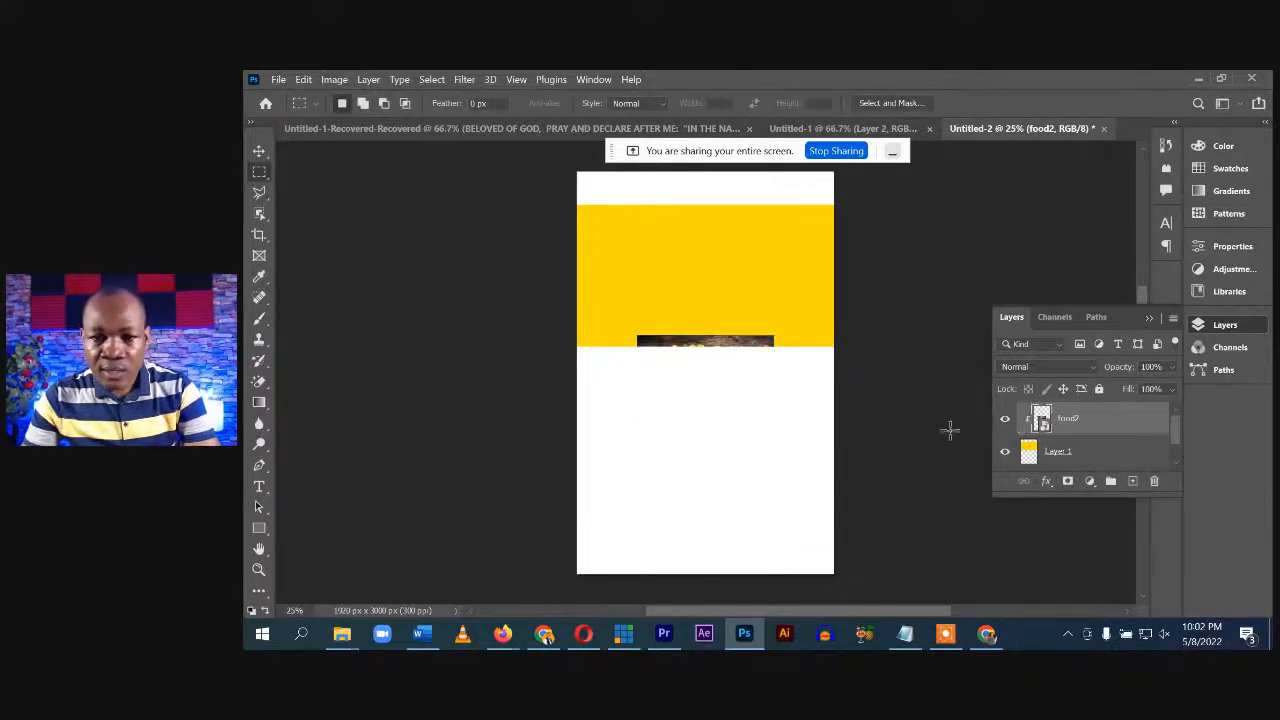
key("ctrl+t")
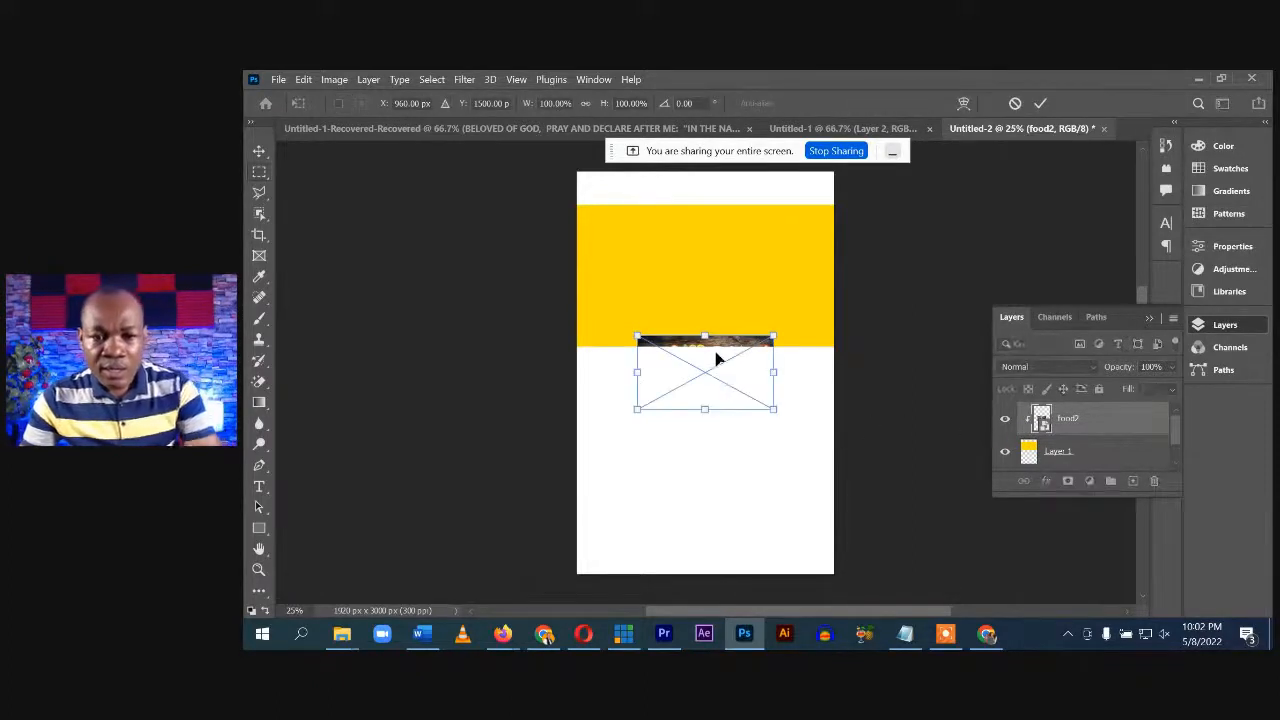
left_click_drag(716, 346, 716, 240)
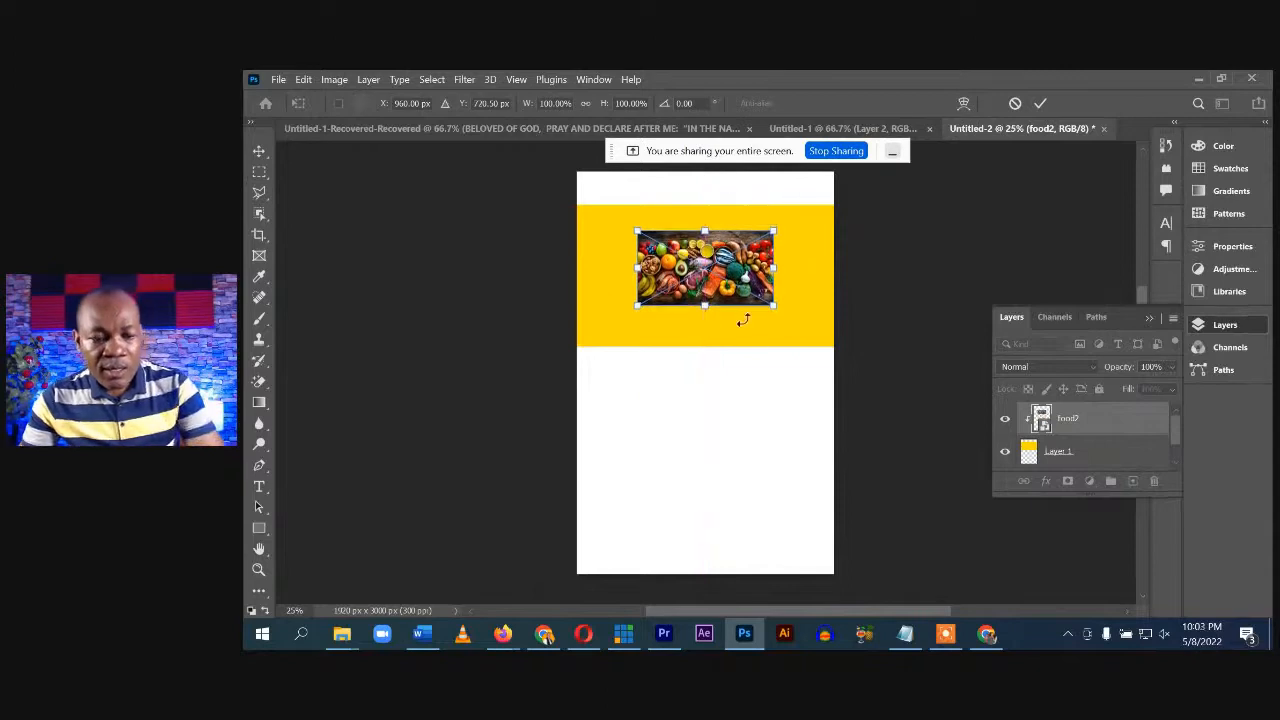
left_click_drag(775, 308, 851, 352)
key("Return")
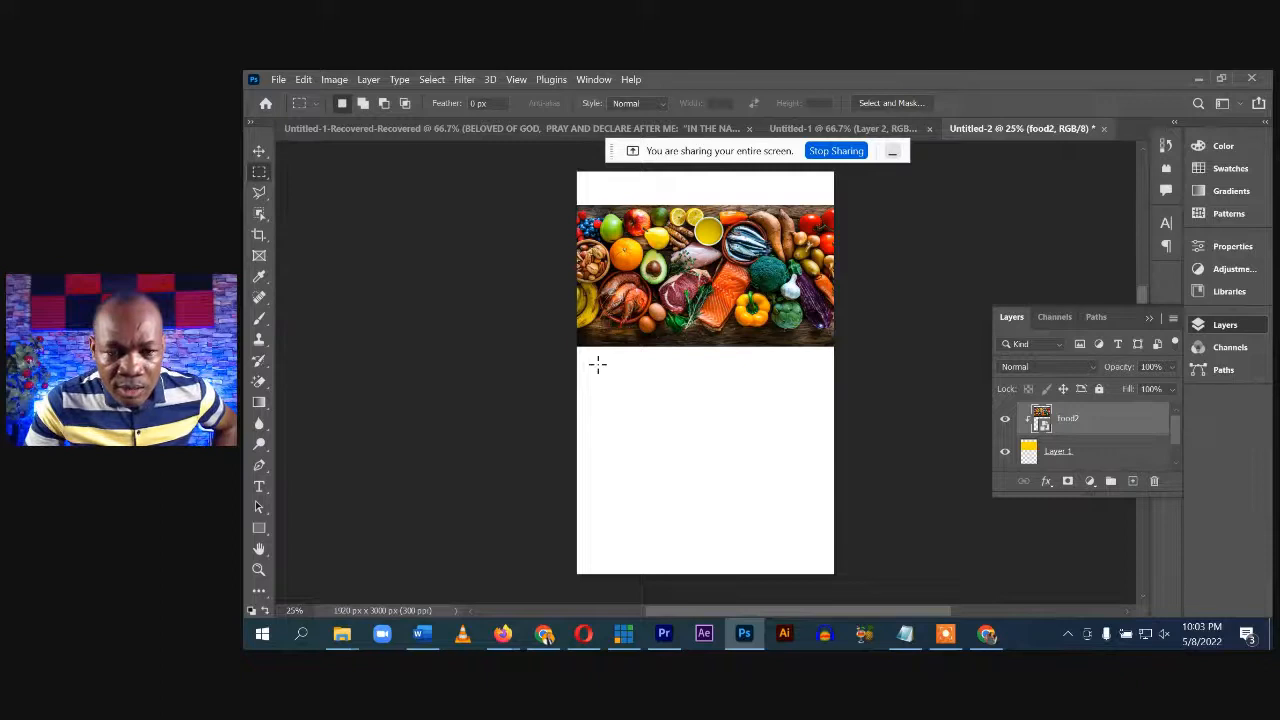
Make a small yellow rectangle on a new layer below the food banner and duplicate it twice to form a row of three
left_click_drag(597, 364, 676, 414)
left_click(1132, 481)
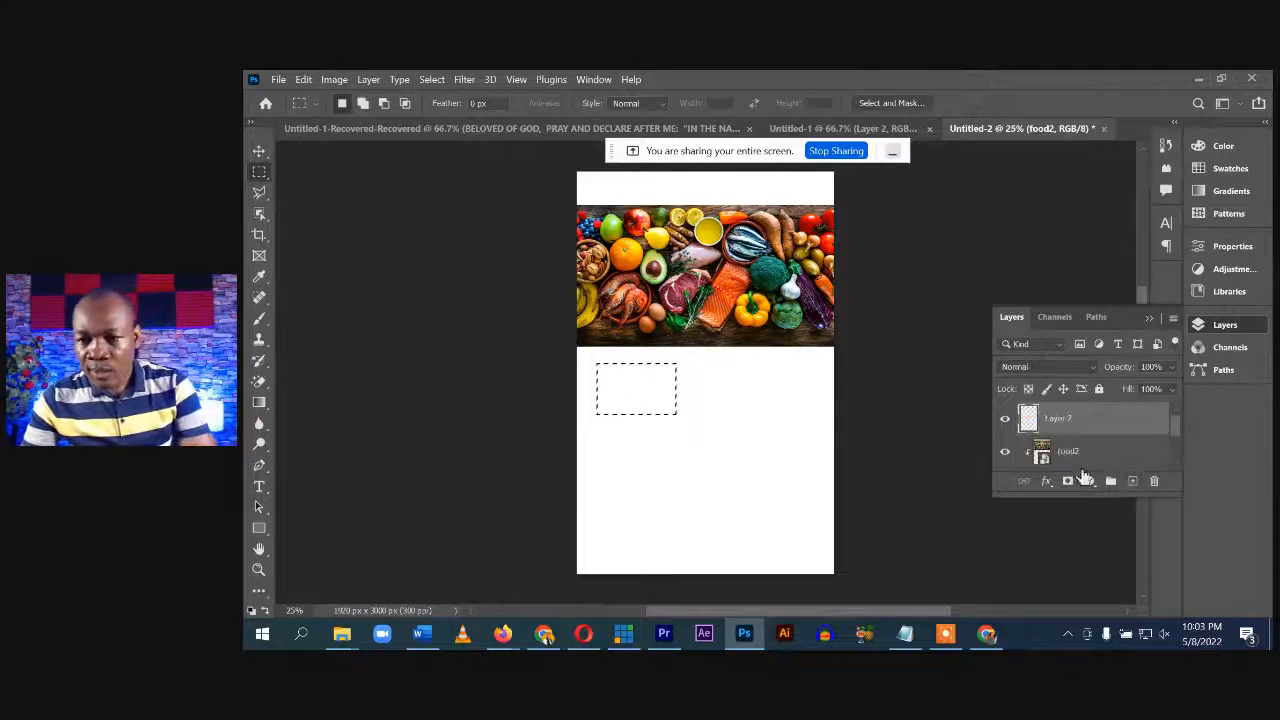
key("alt+BackSpace")
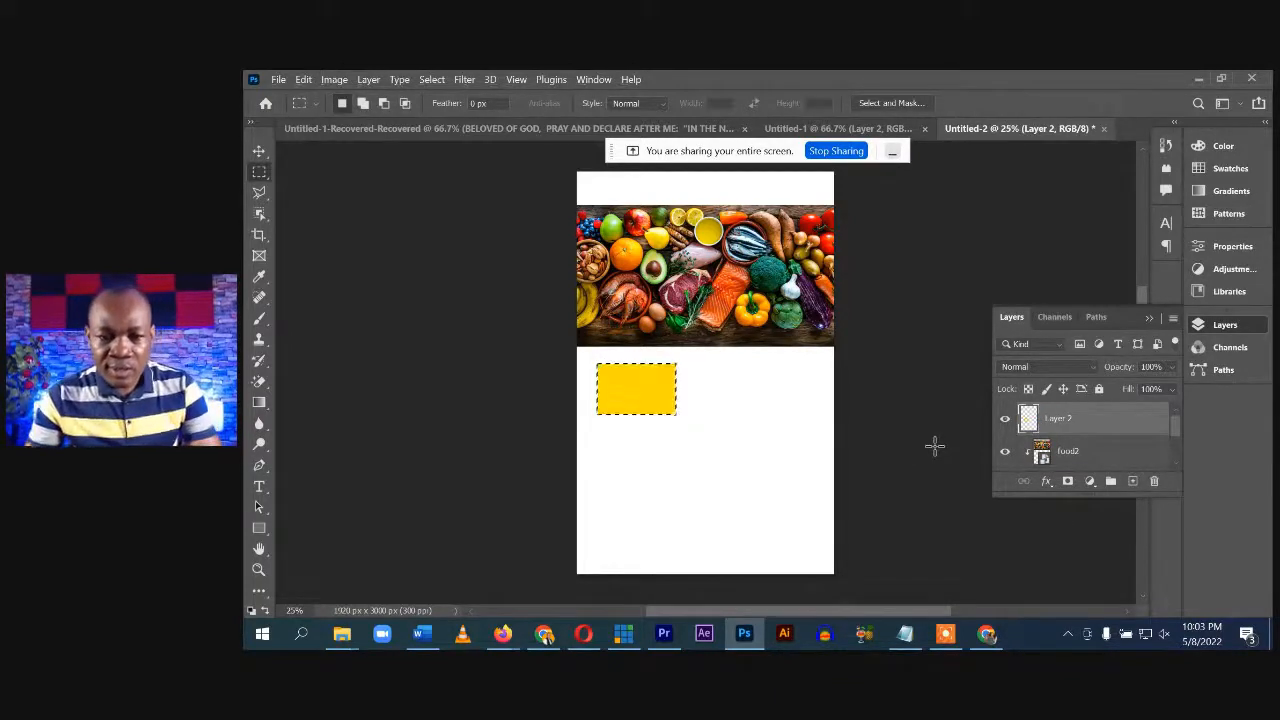
key("ctrl+d")
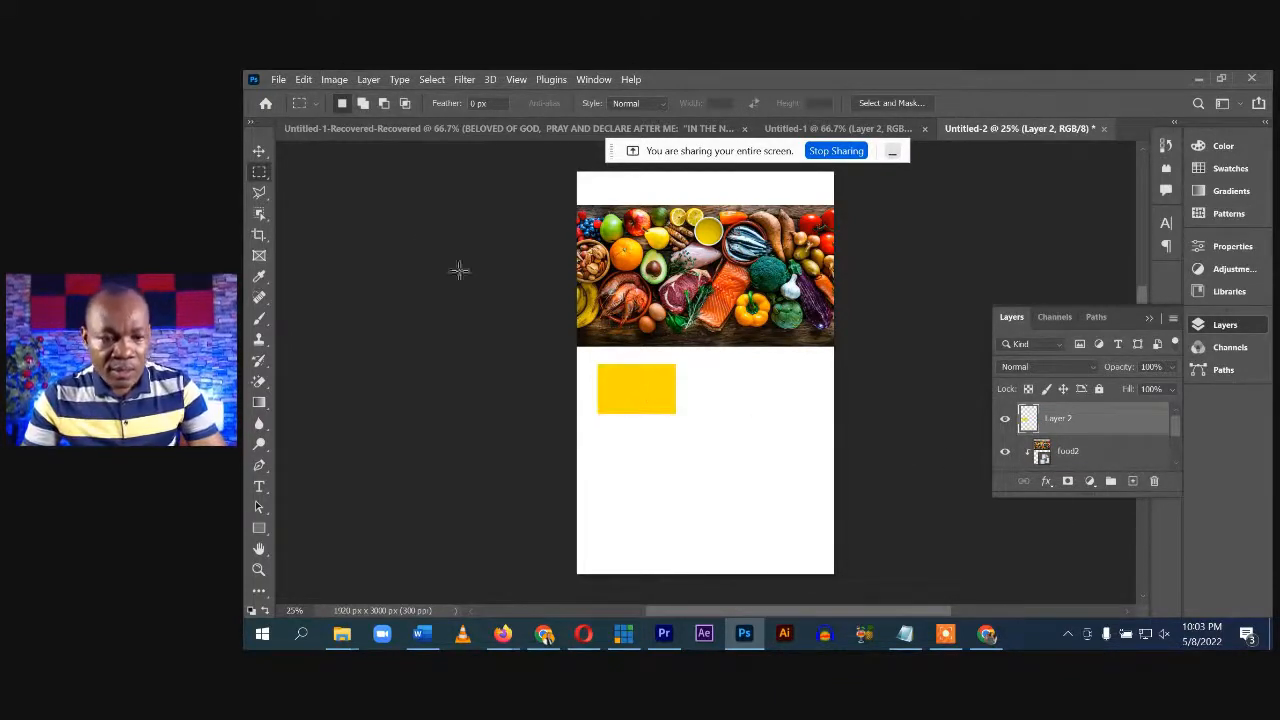
left_click(258, 151)
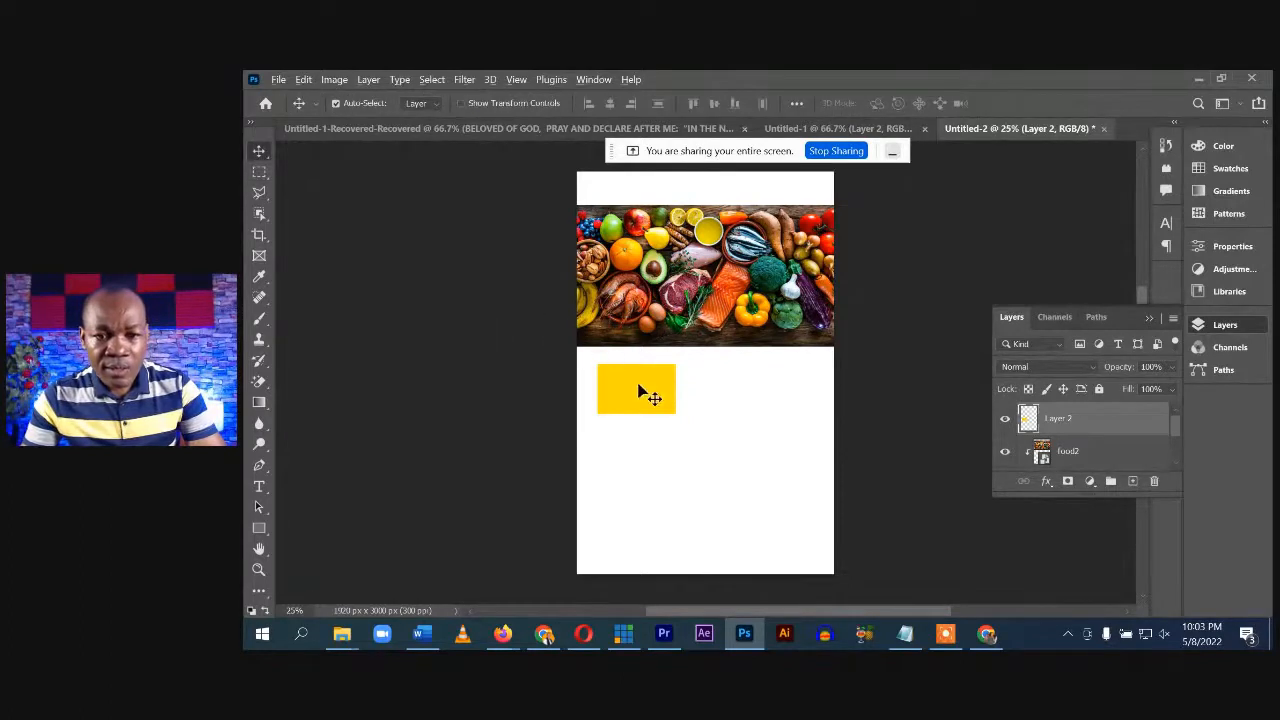
left_click_drag(641, 391, 797, 391, "alt")
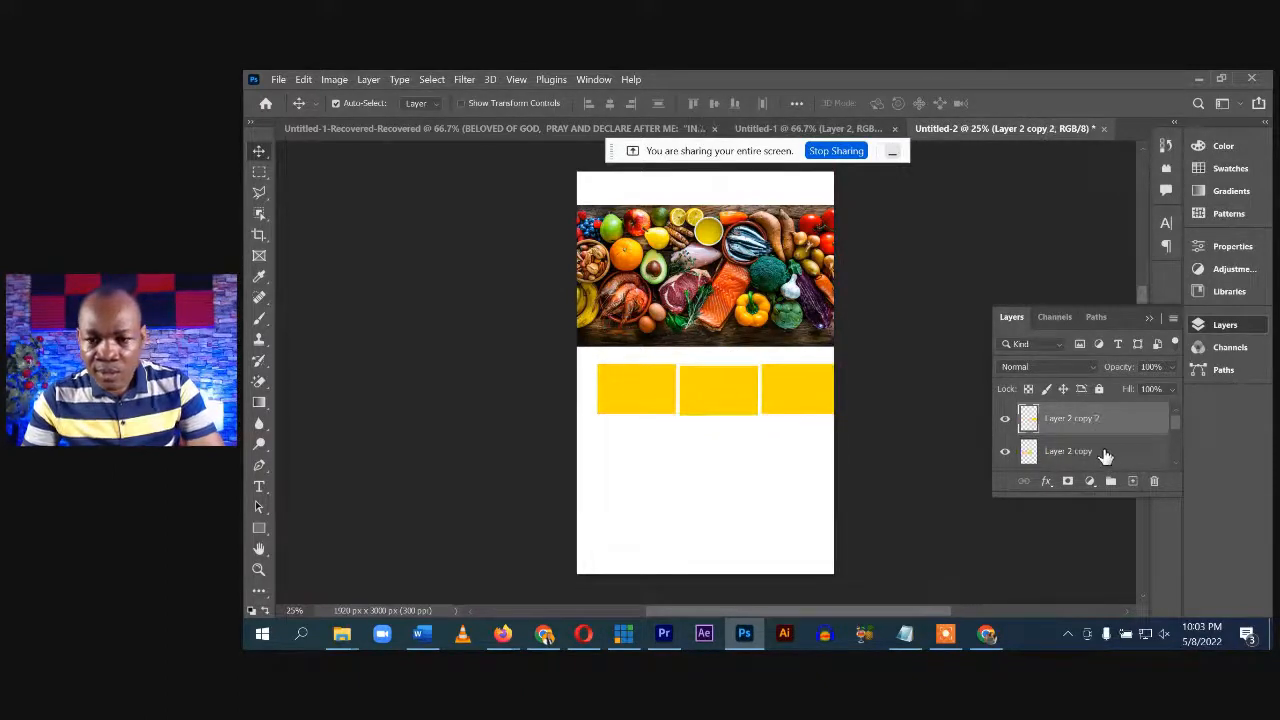
Narrow the three yellow boxes together to about 91% width so they fit within the page, and align their bottom edges
scroll(1095, 450, "down", 2)
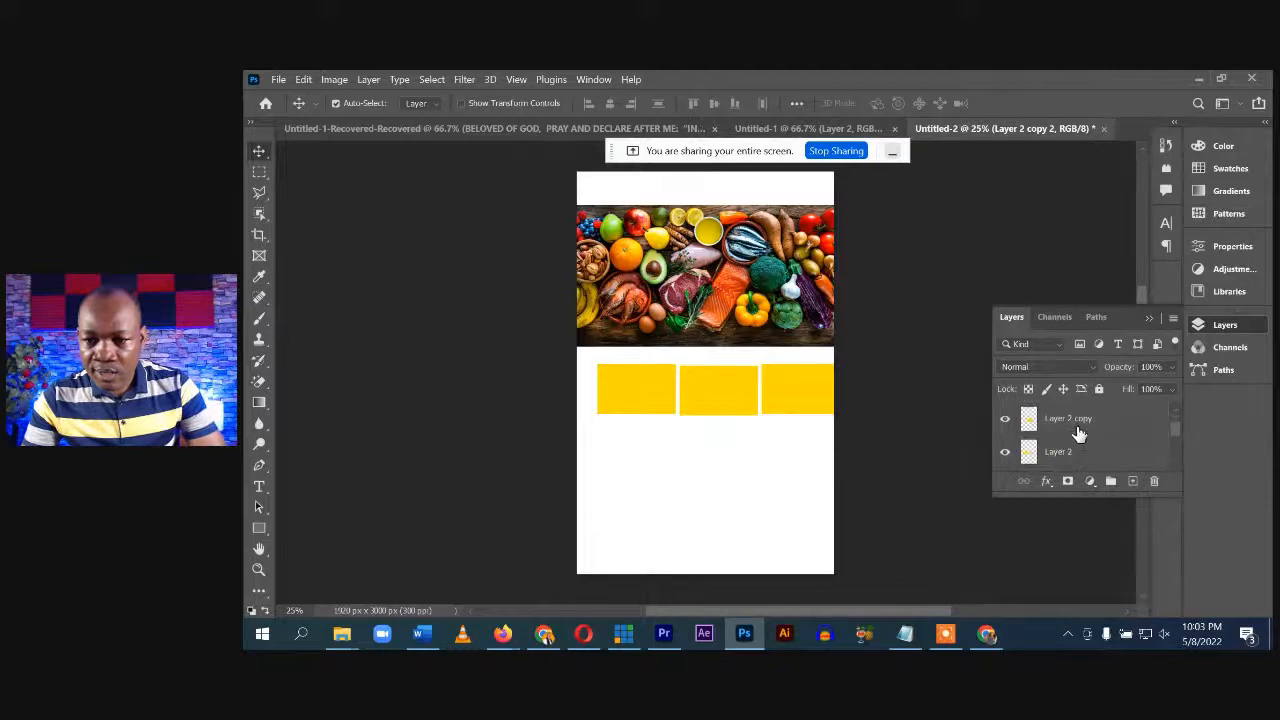
left_click(1089, 420)
scroll(1087, 434, "up", 1)
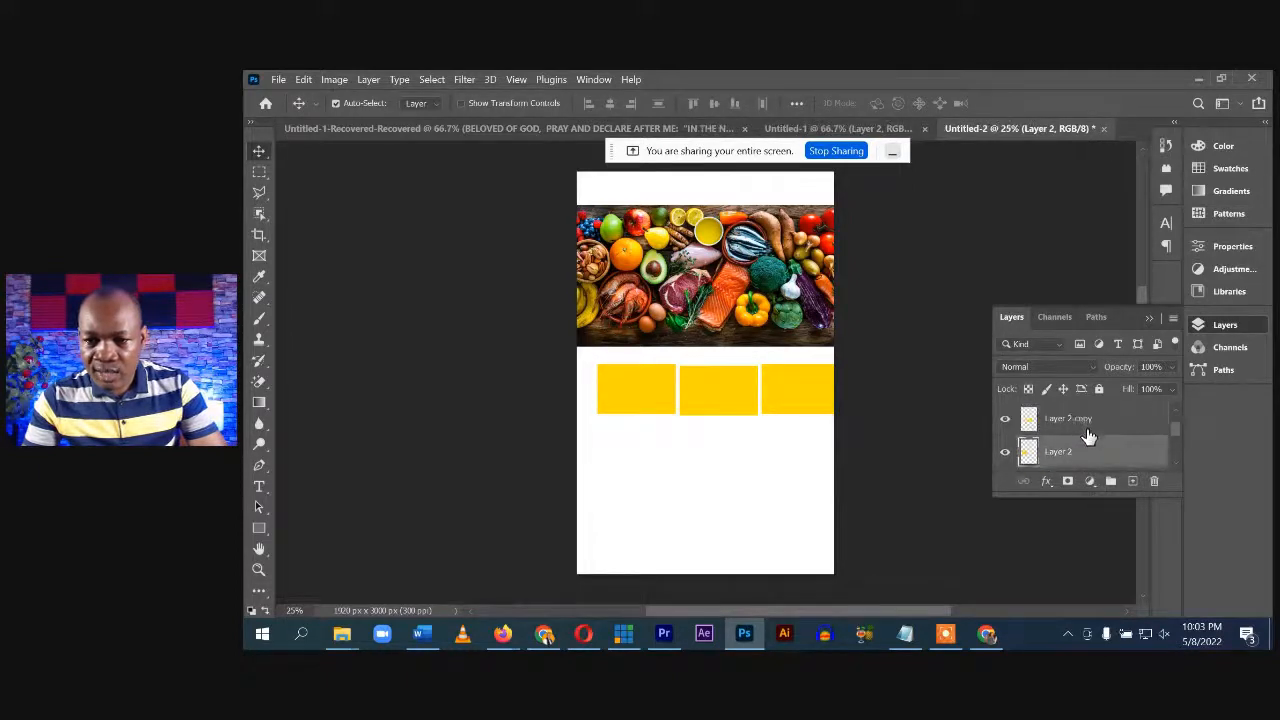
left_click(1095, 420, "ctrl")
scroll(1095, 422, "up", 1)
left_click(1088, 422, "ctrl")
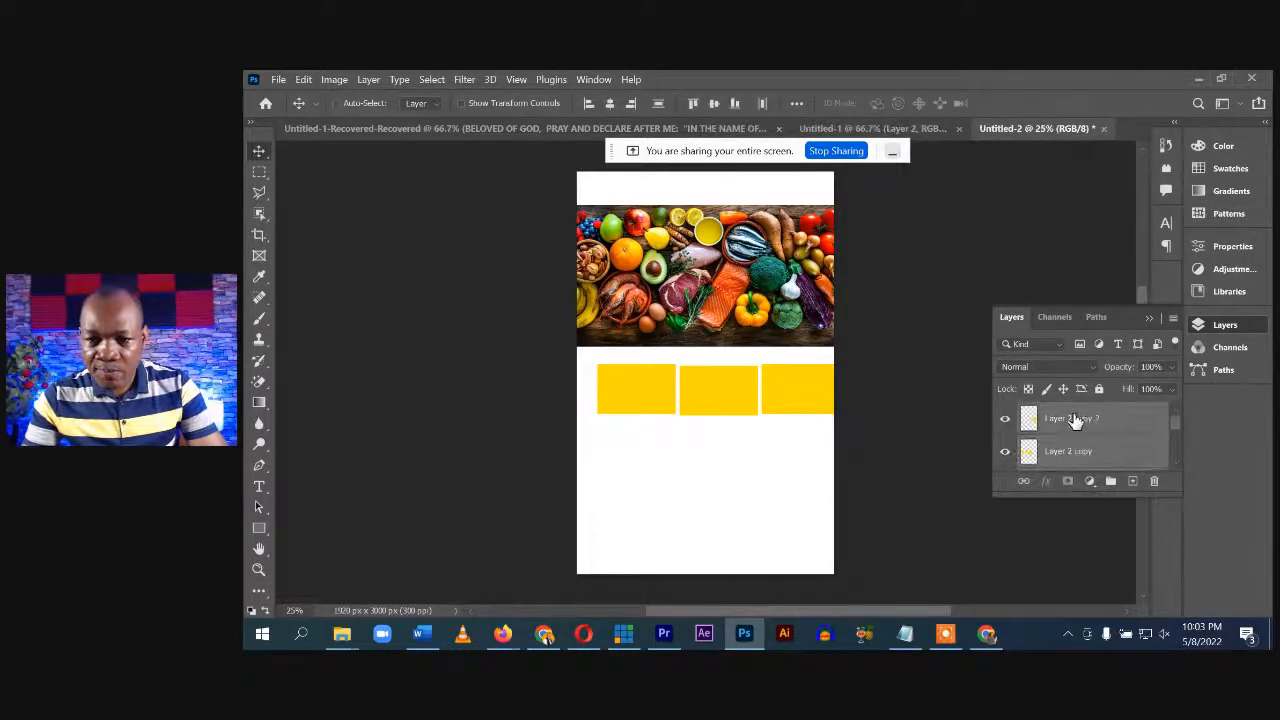
key("ctrl+t")
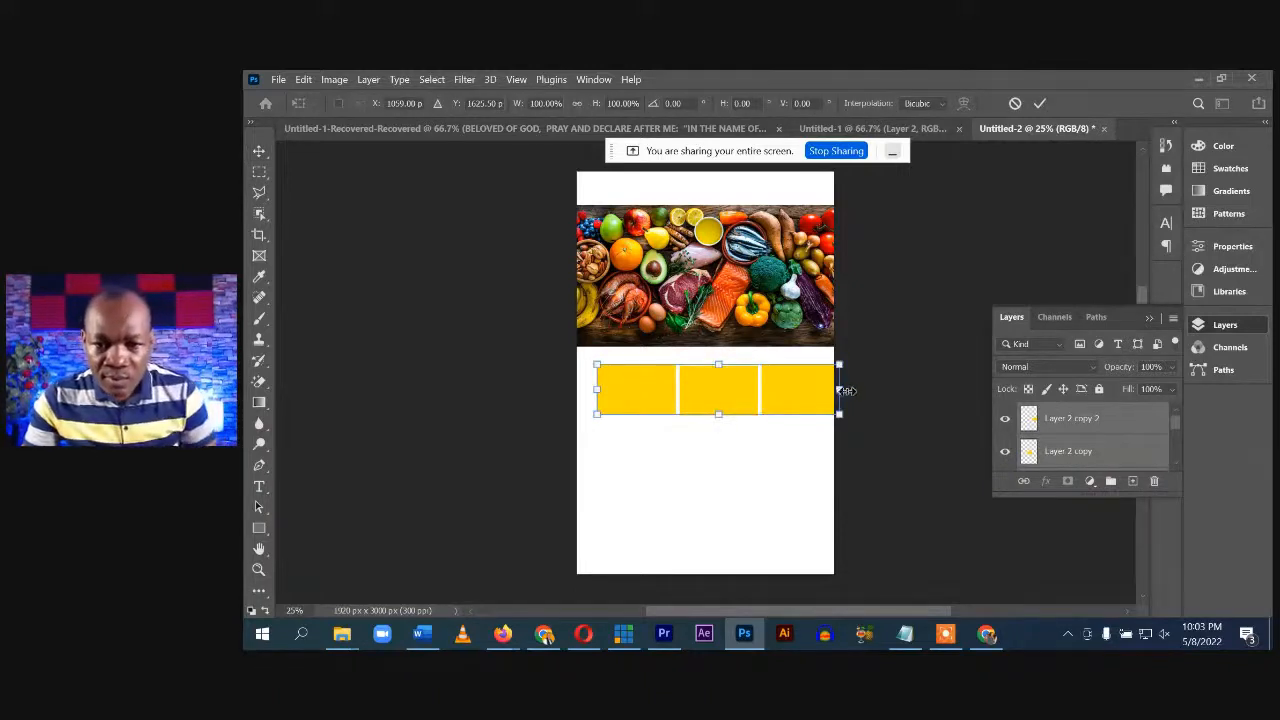
left_click_drag(845, 390, 818, 390)
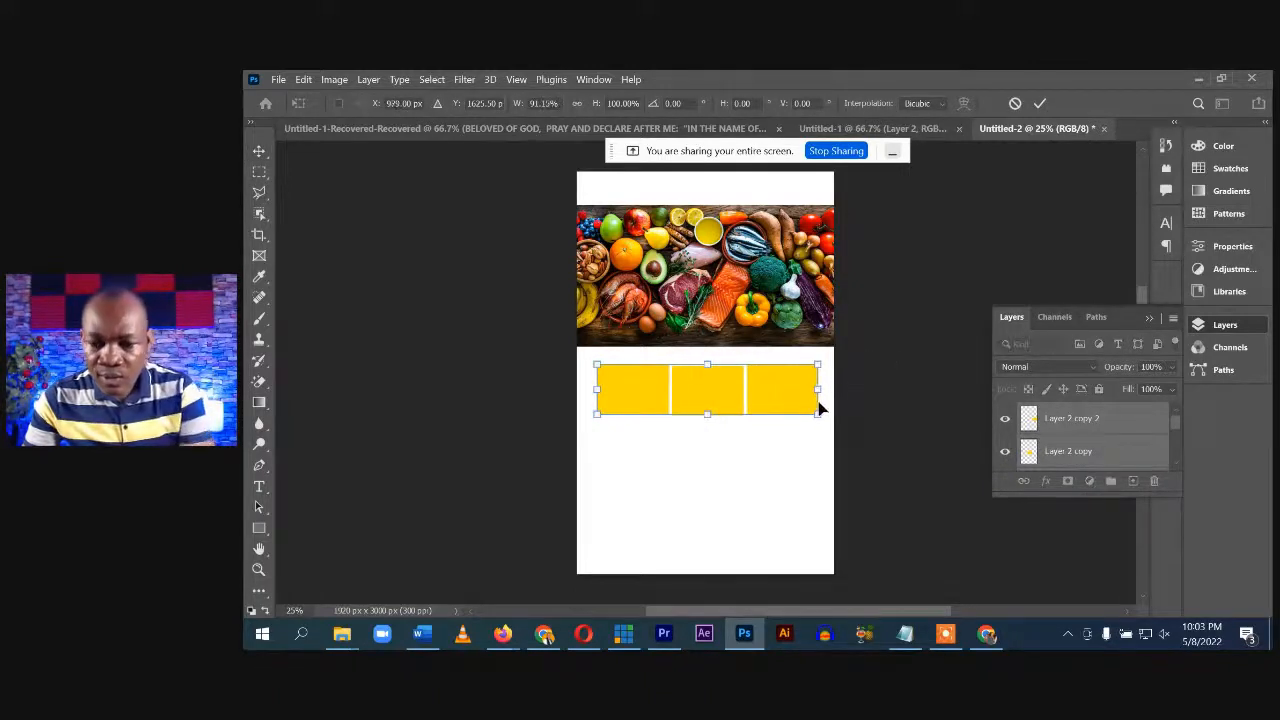
key("Return")
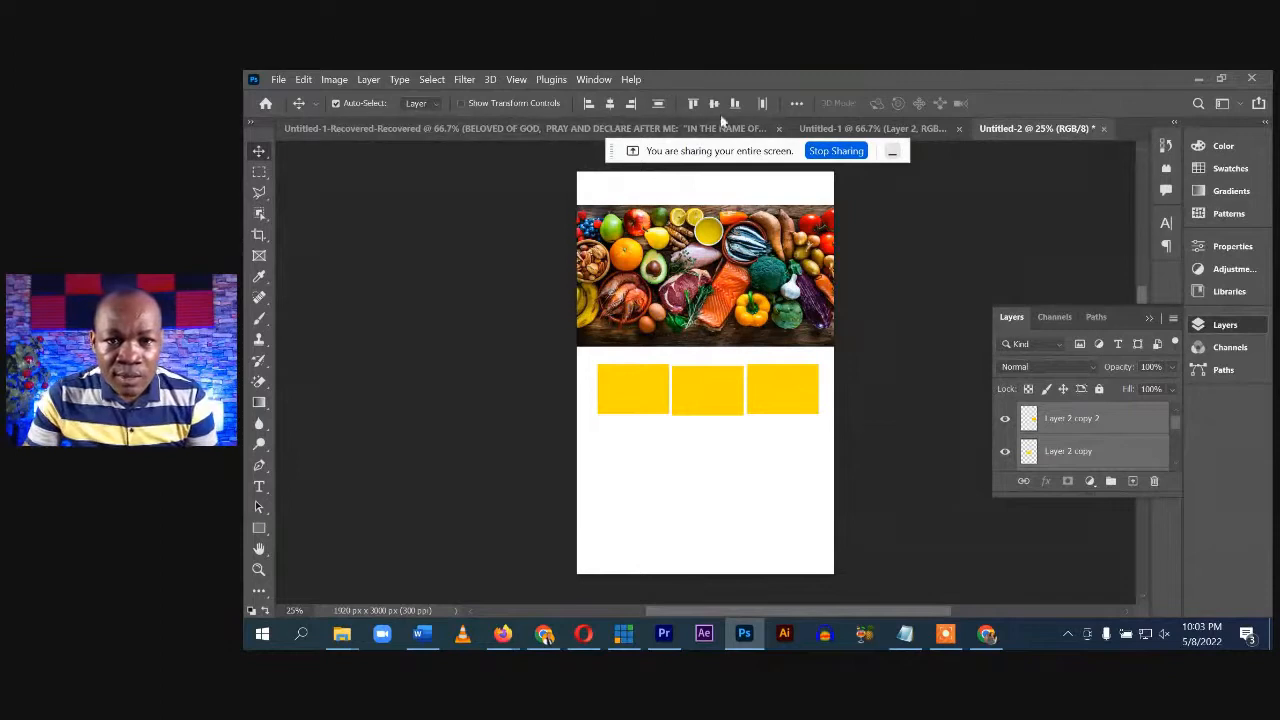
left_click(735, 104)
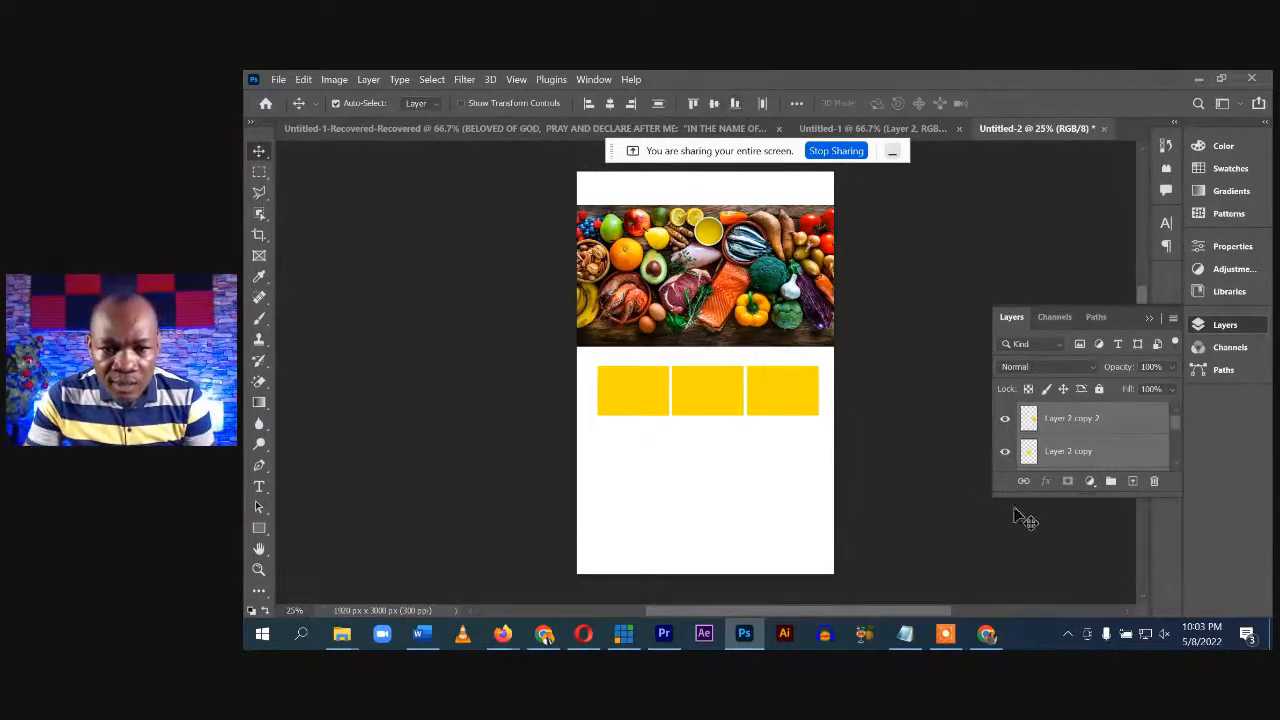
Group the three yellow boxes and centre the group horizontally on the Background layer
left_click_drag(1120, 414, 1110, 484)
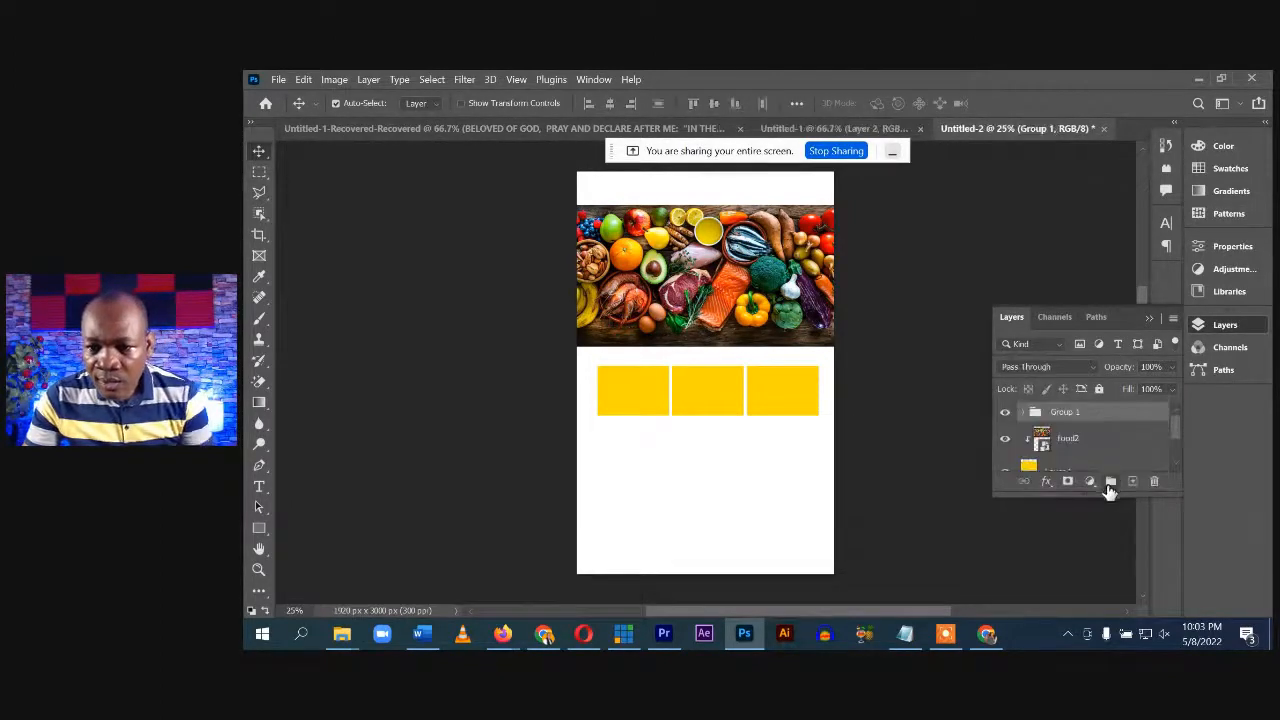
scroll(1094, 458, "down", 2)
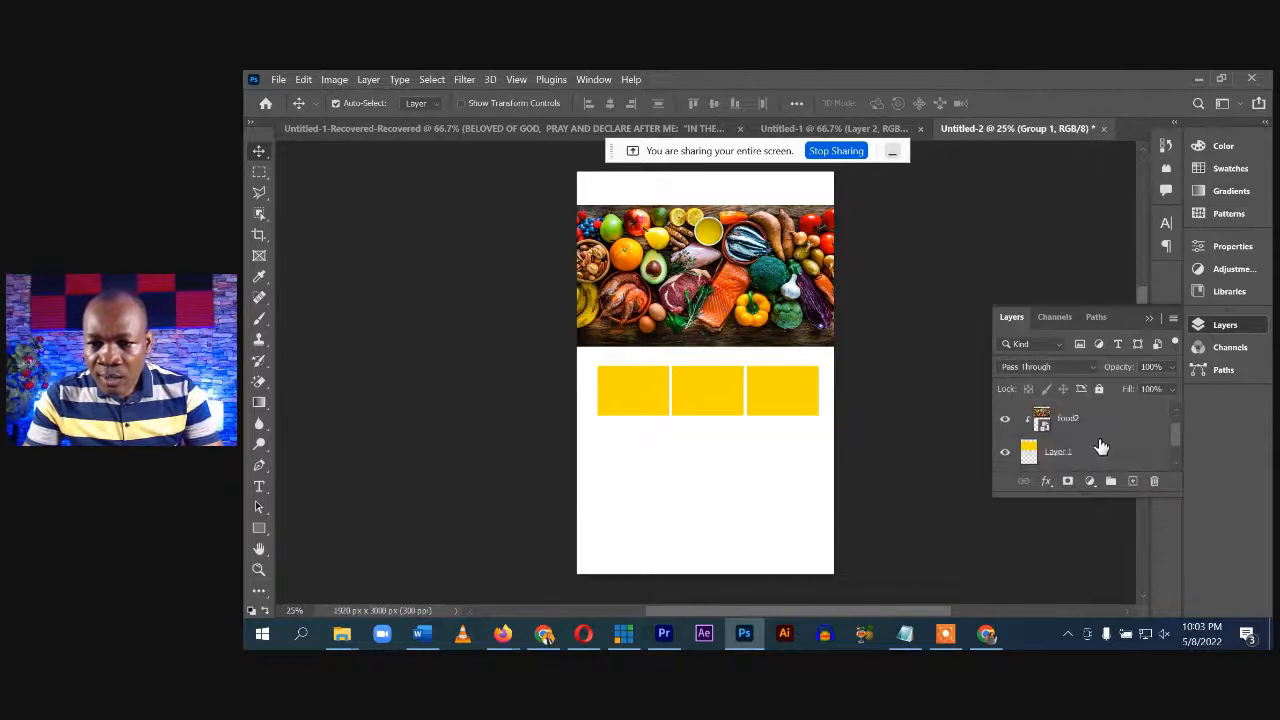
left_click(1097, 461)
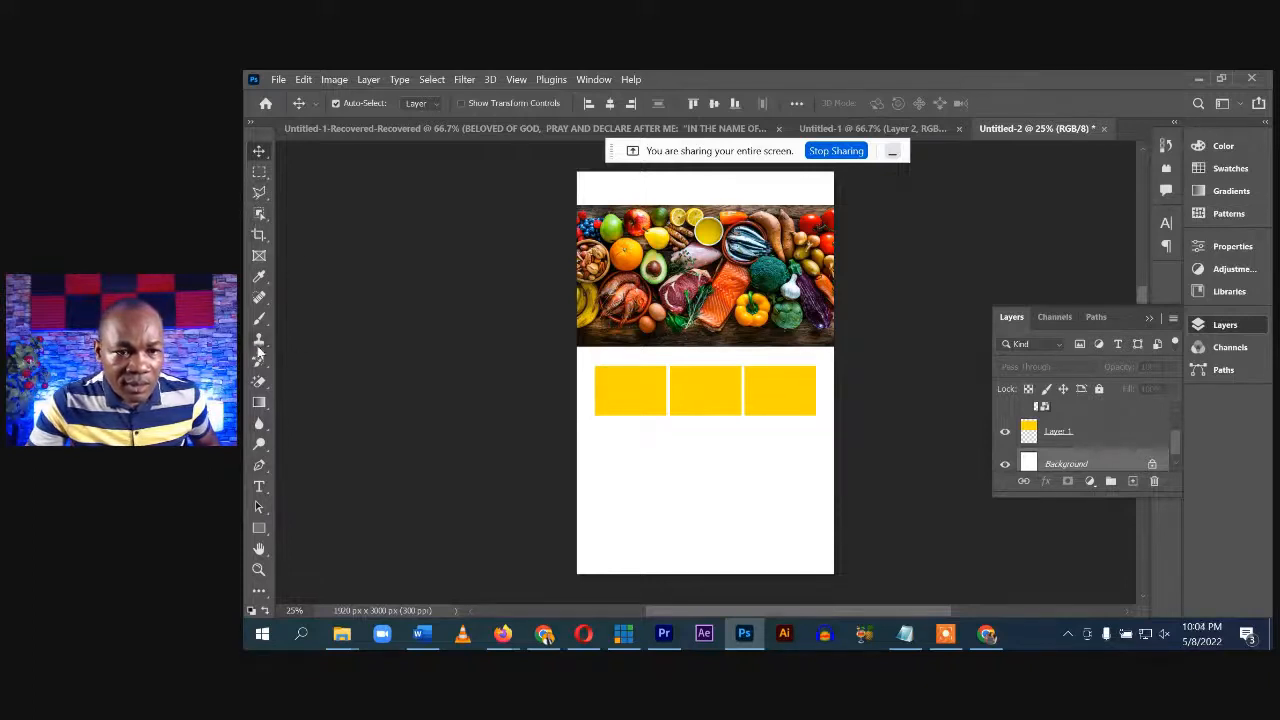
Add a text label reading ABOUT in the empty area below the yellow boxes
left_click(259, 486)
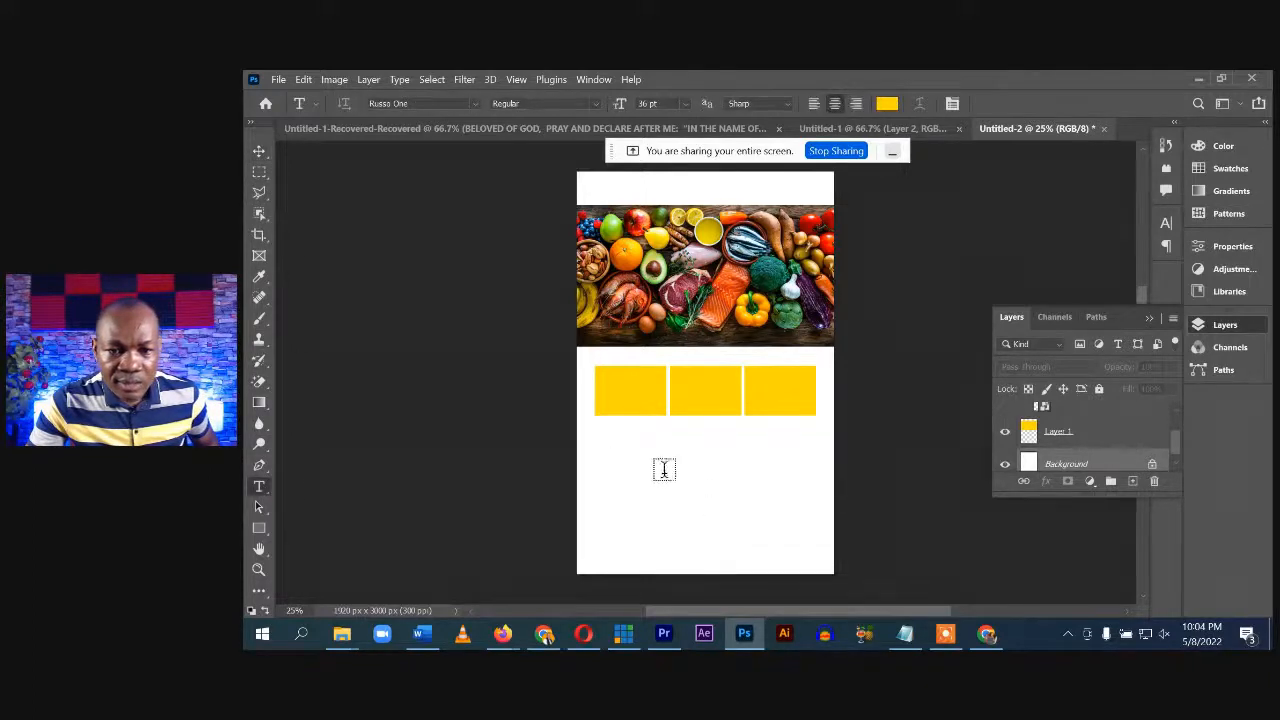
left_click(676, 473)
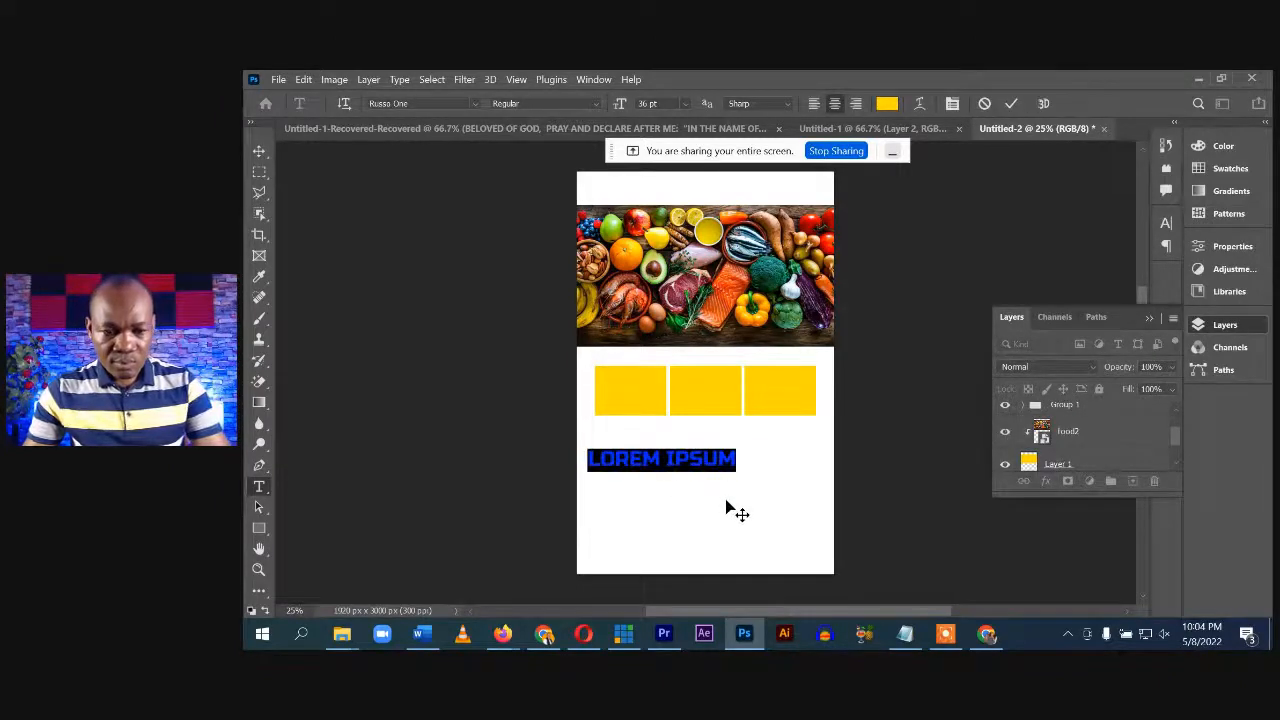
type("ABOUT")
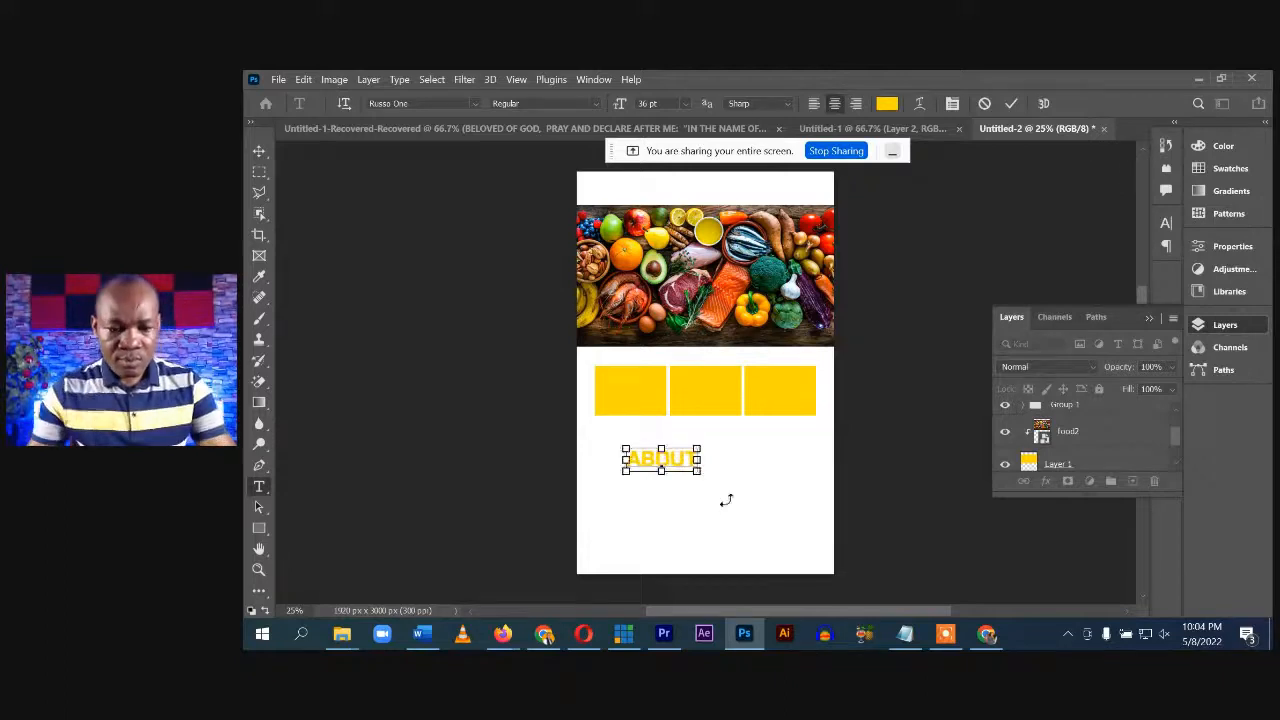
Set the ABOUT label's colour to black and its font size to 16 pt
key("ctrl+a")
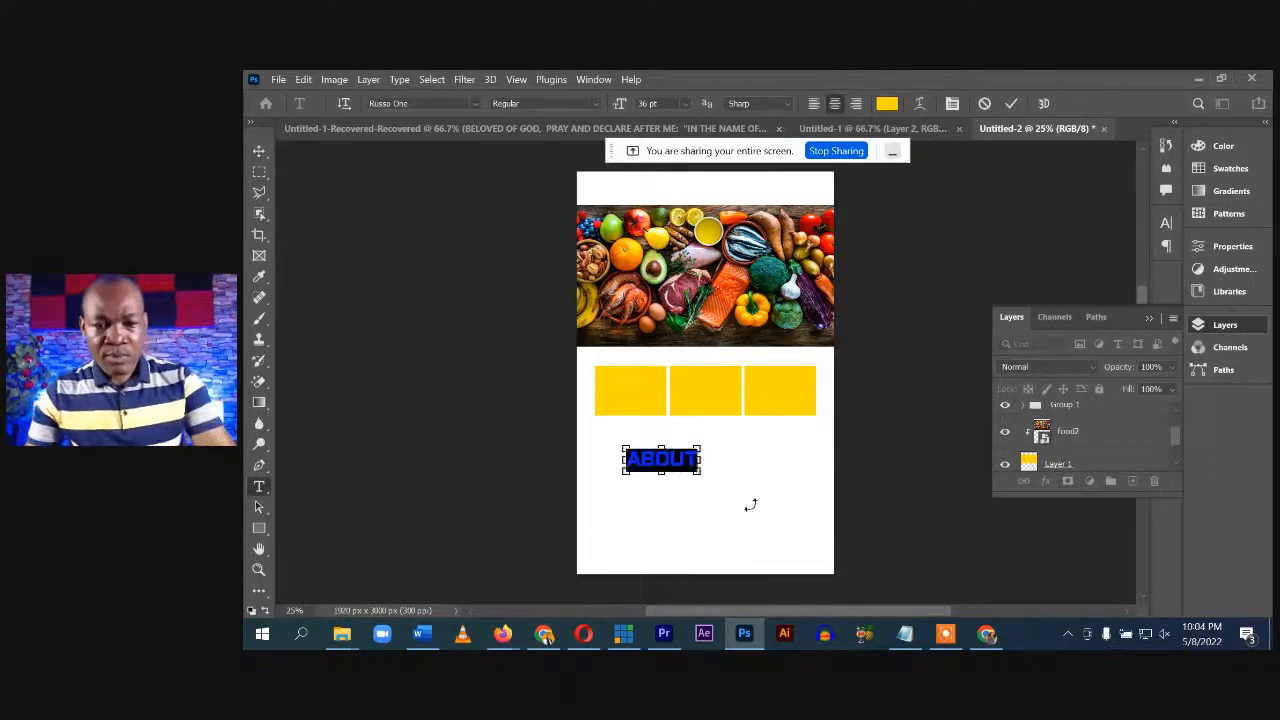
left_click(887, 103)
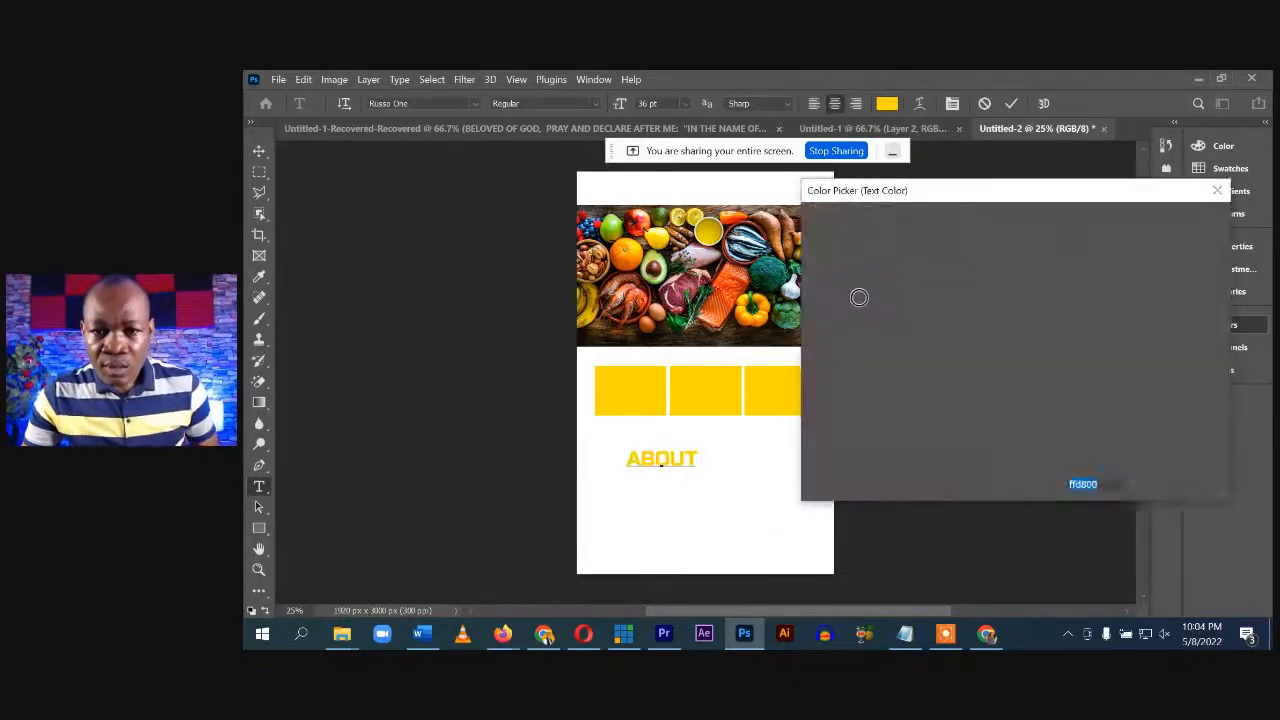
left_click_drag(865, 348, 815, 417)
key("Return")
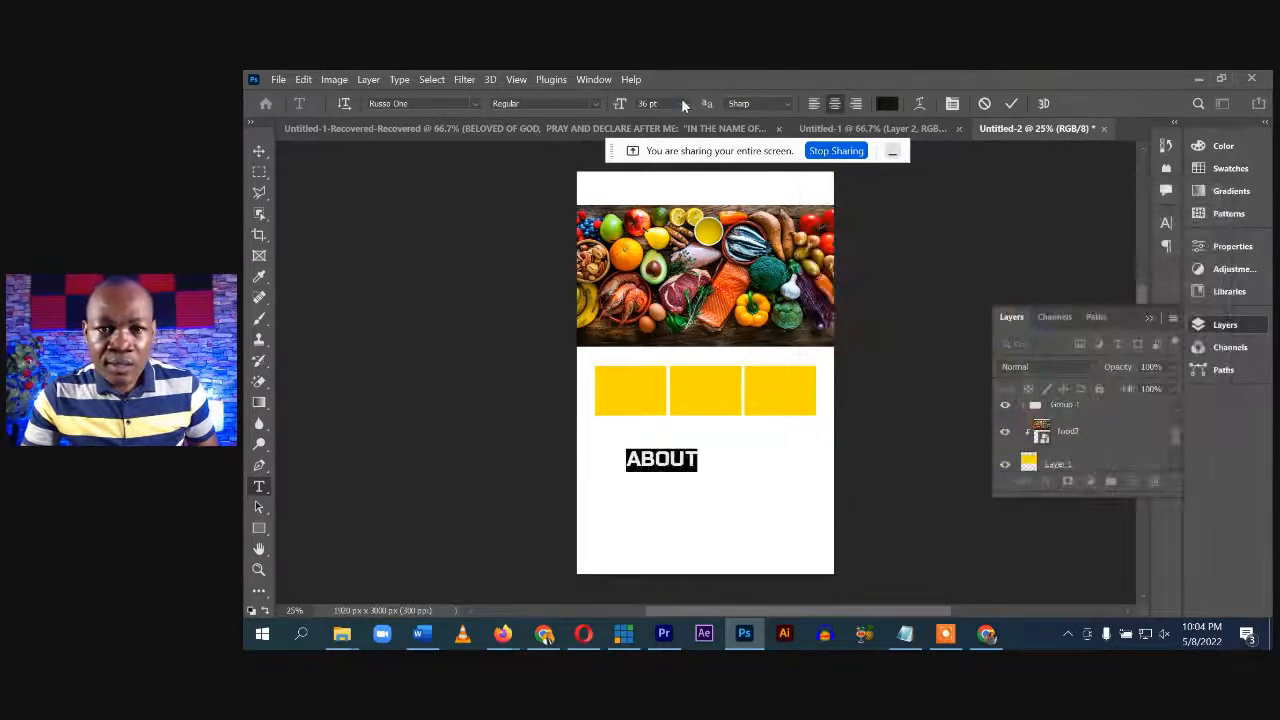
left_click(684, 103)
left_click(652, 234)
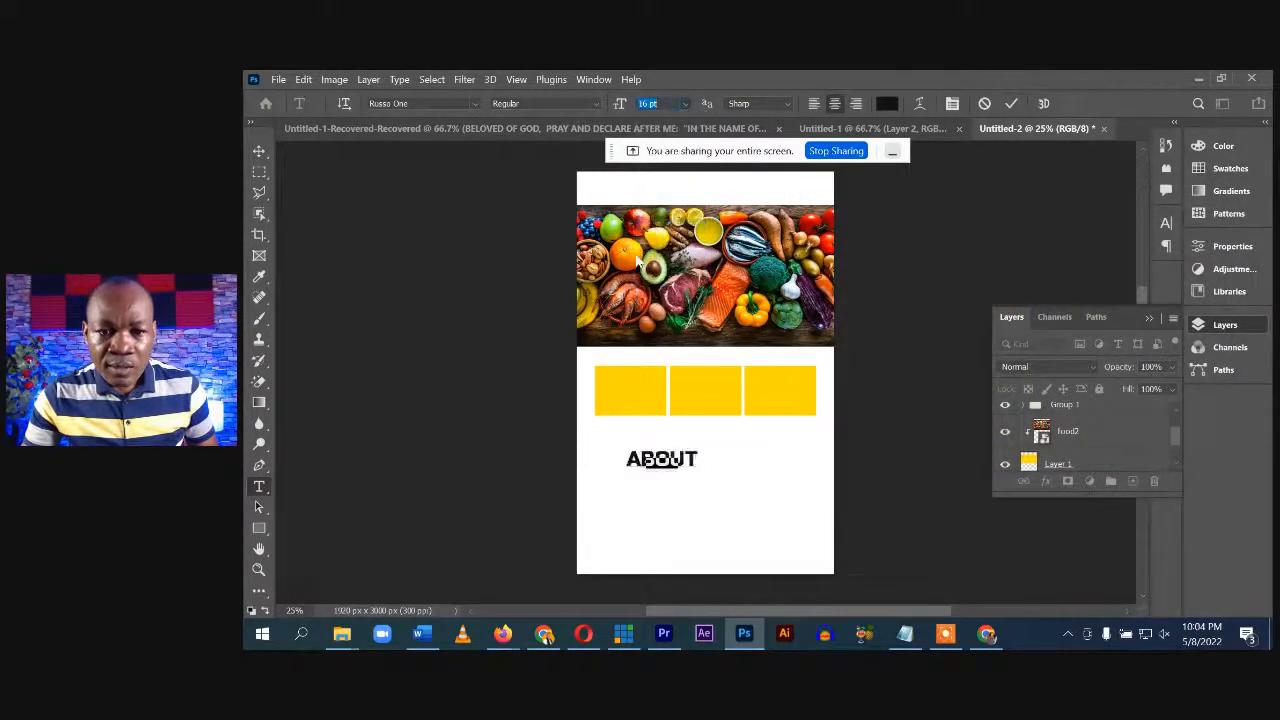
Place the ABOUT label centred beneath the first yellow box and copy it beneath the other two
left_click(261, 150)
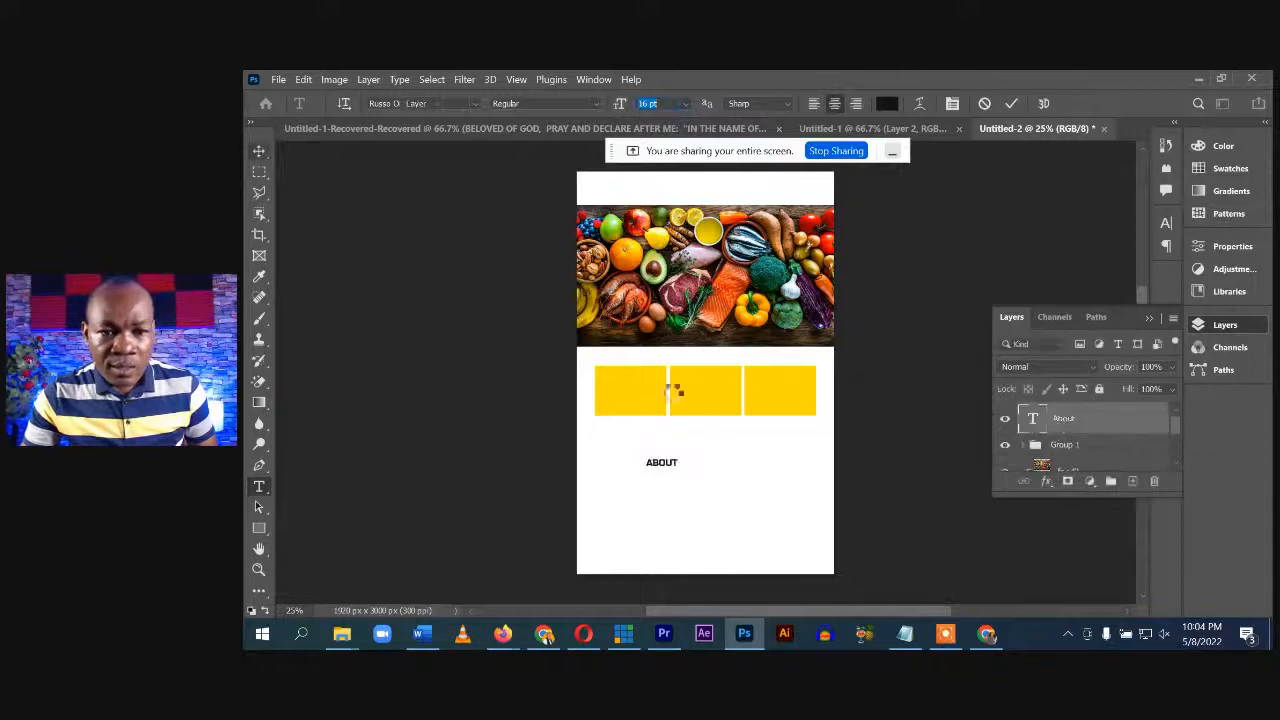
left_click_drag(668, 468, 786, 430)
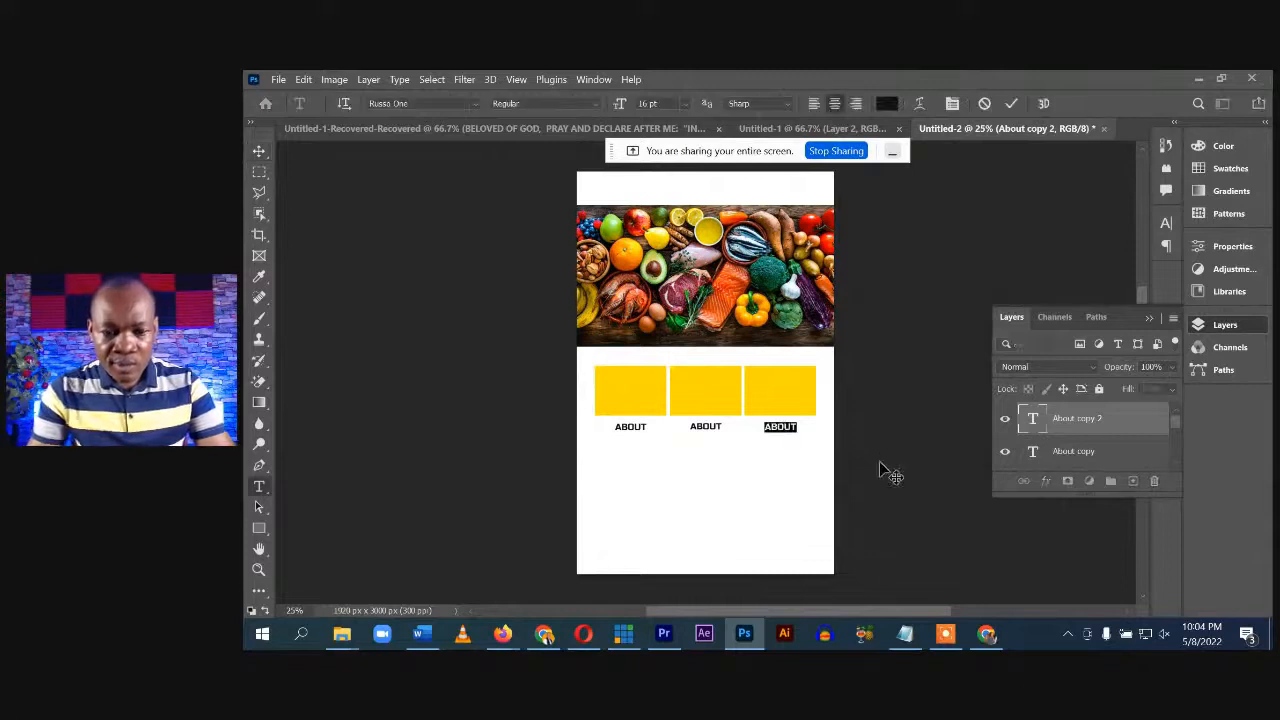
Change the label beneath the third yellow box to VISION
type("C")
key("BackSpace")
key("BackSpace")
key("BackSpace")
key("BackSpace")
key("BackSpace")
type("VISION")
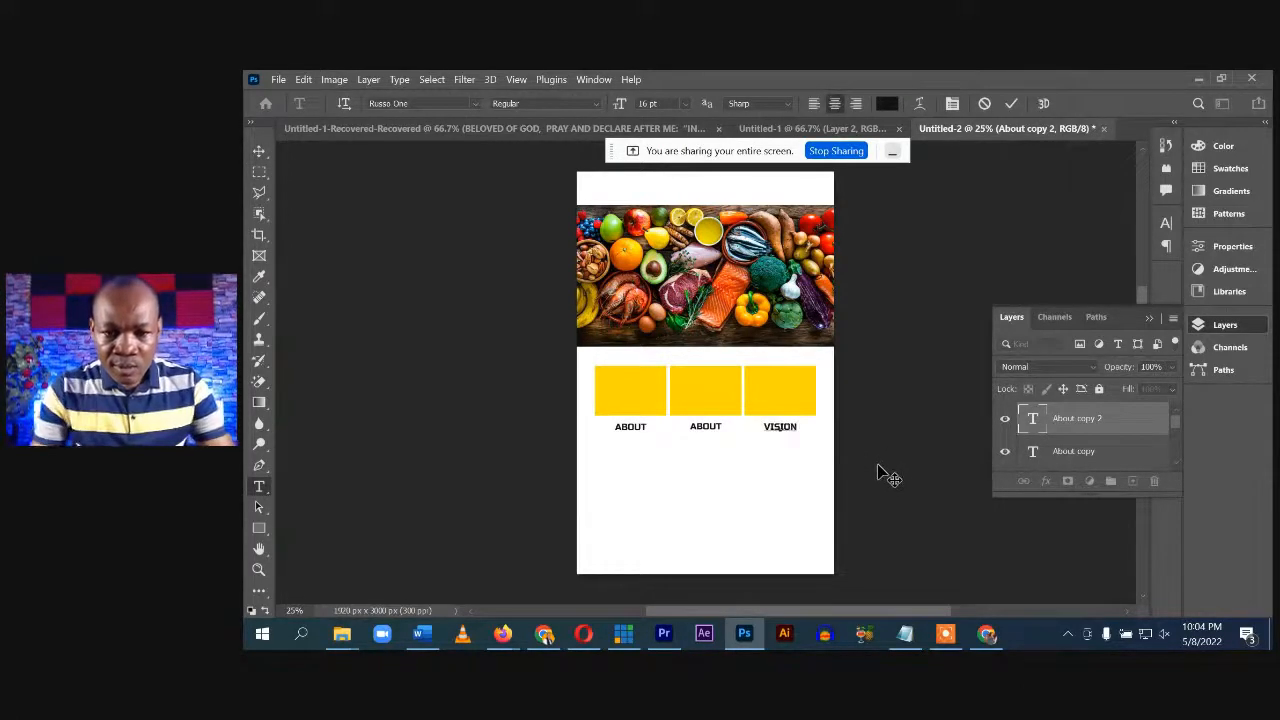
Change the label beneath the middle yellow box to MISSION
left_click(1034, 455)
double_click(700, 427)
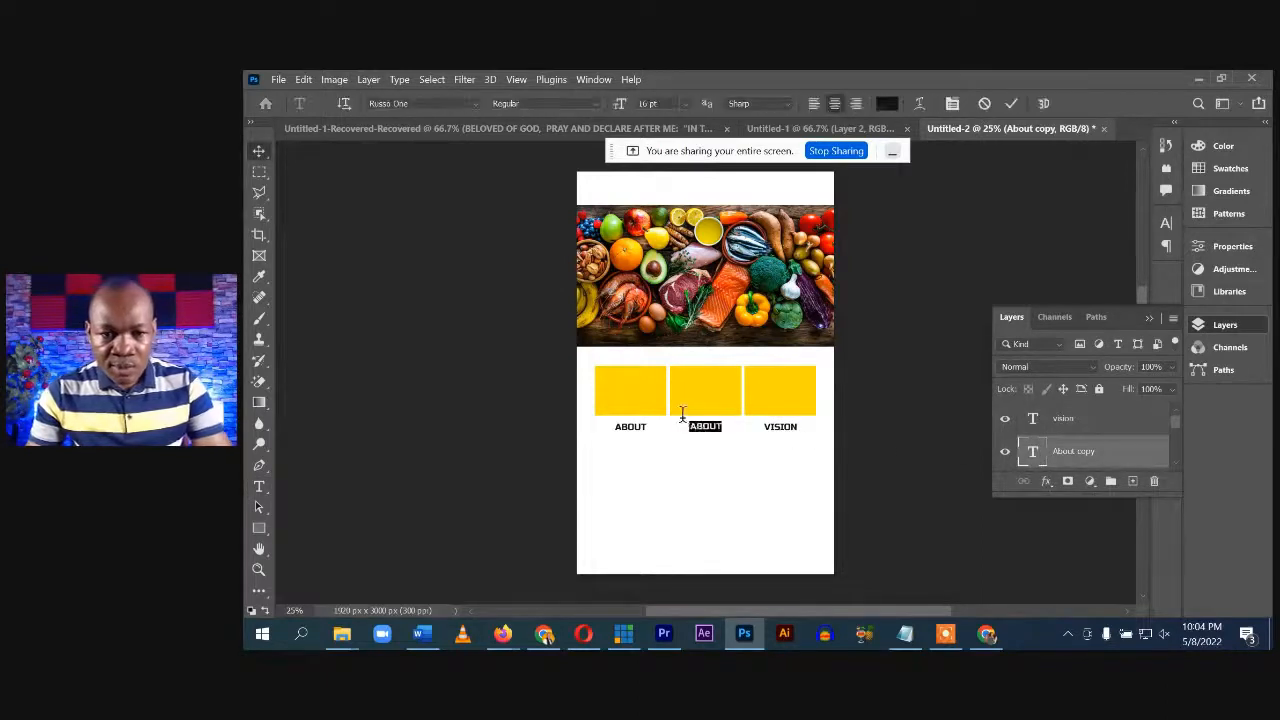
type("MISSIO")
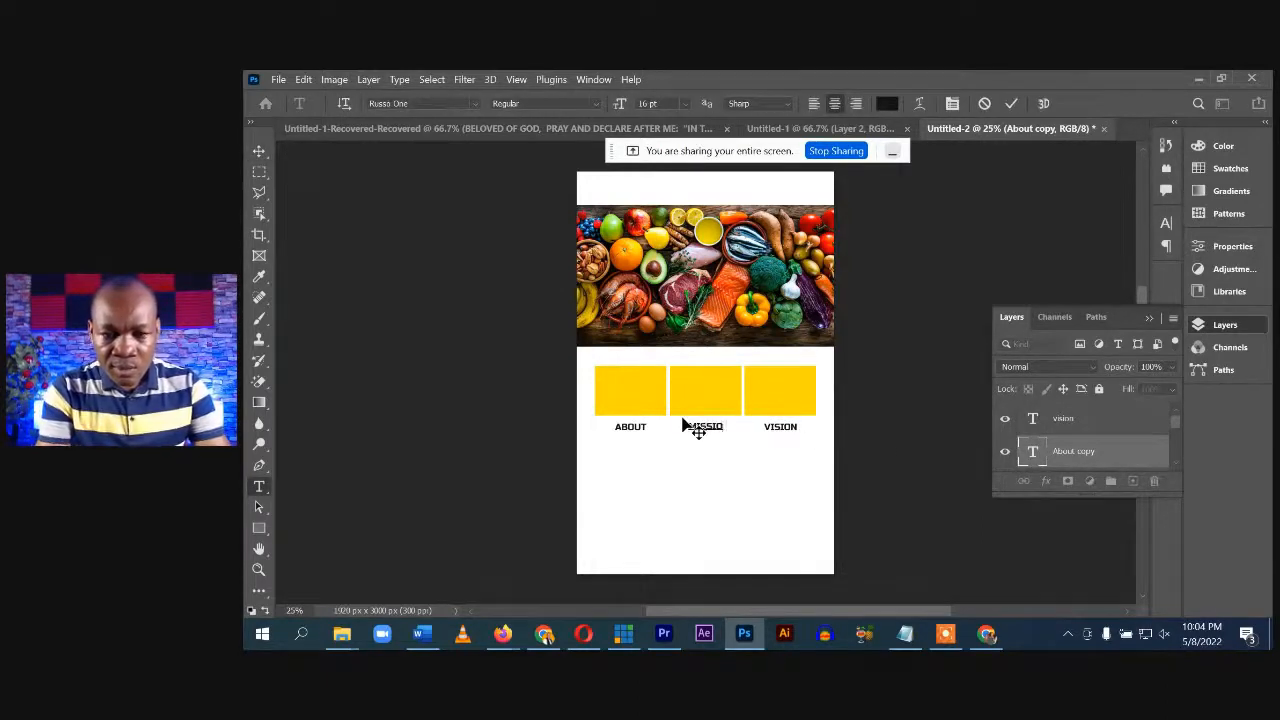
type("N")
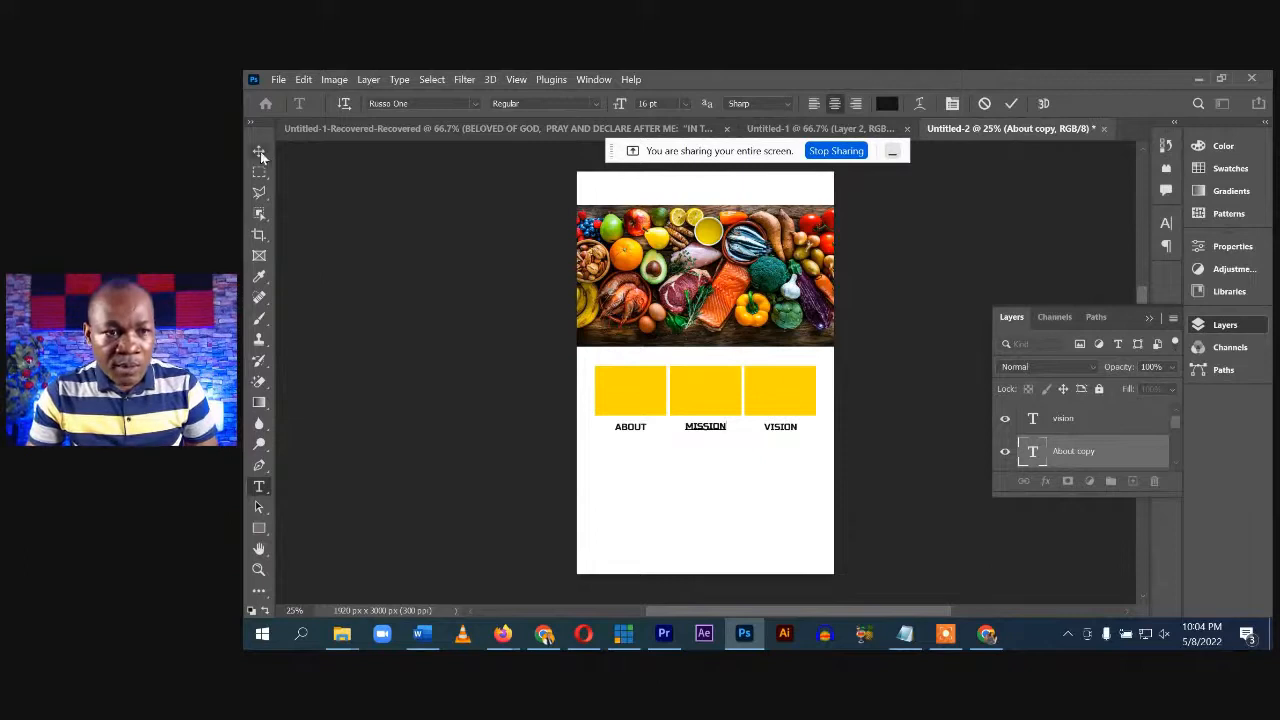
left_click(378, 403)
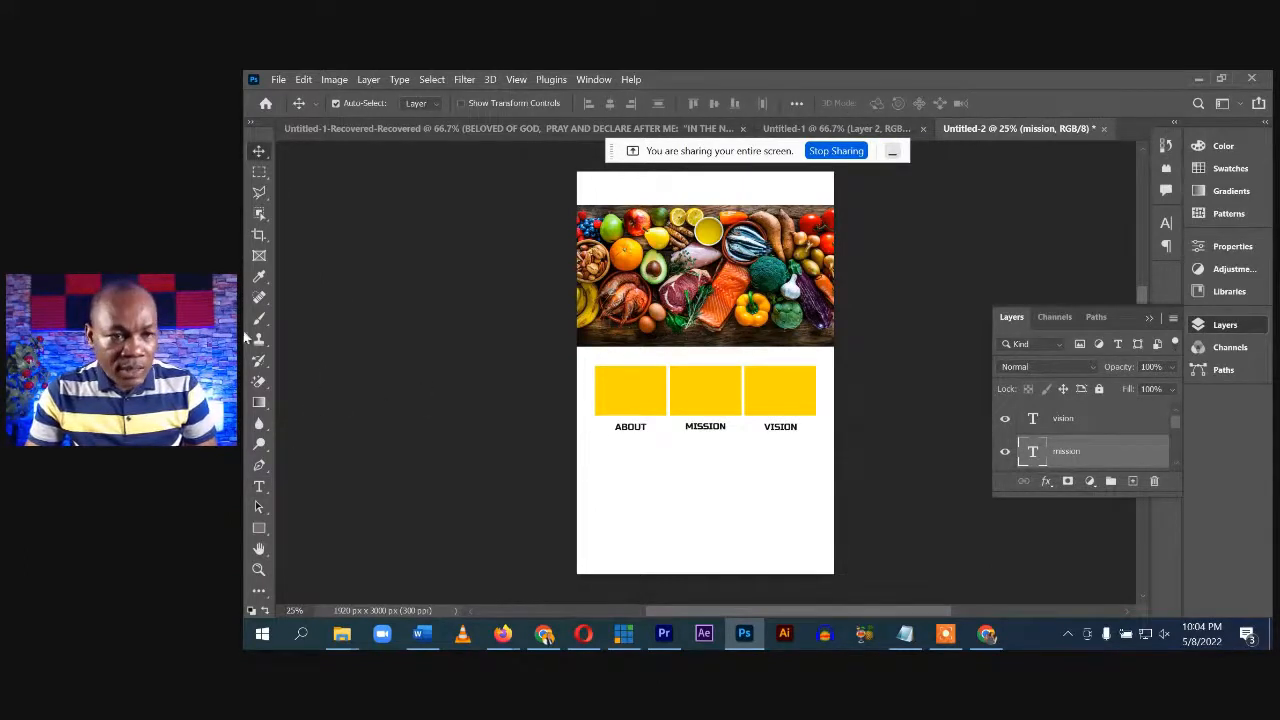
Add the text "THIS IS ABOUT US. YOU ARE WECLOME" near the bottom of the page, within its edges, with a line break before "YOU"
left_click(259, 487)
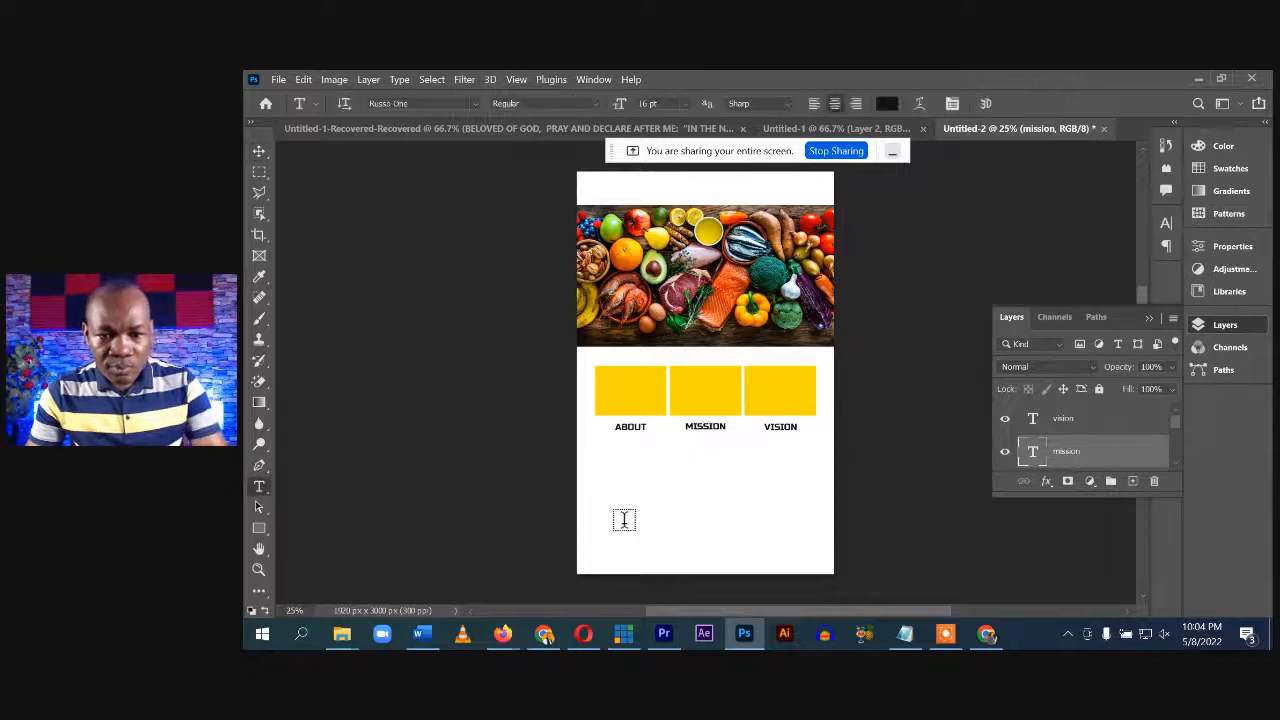
left_click(687, 488)
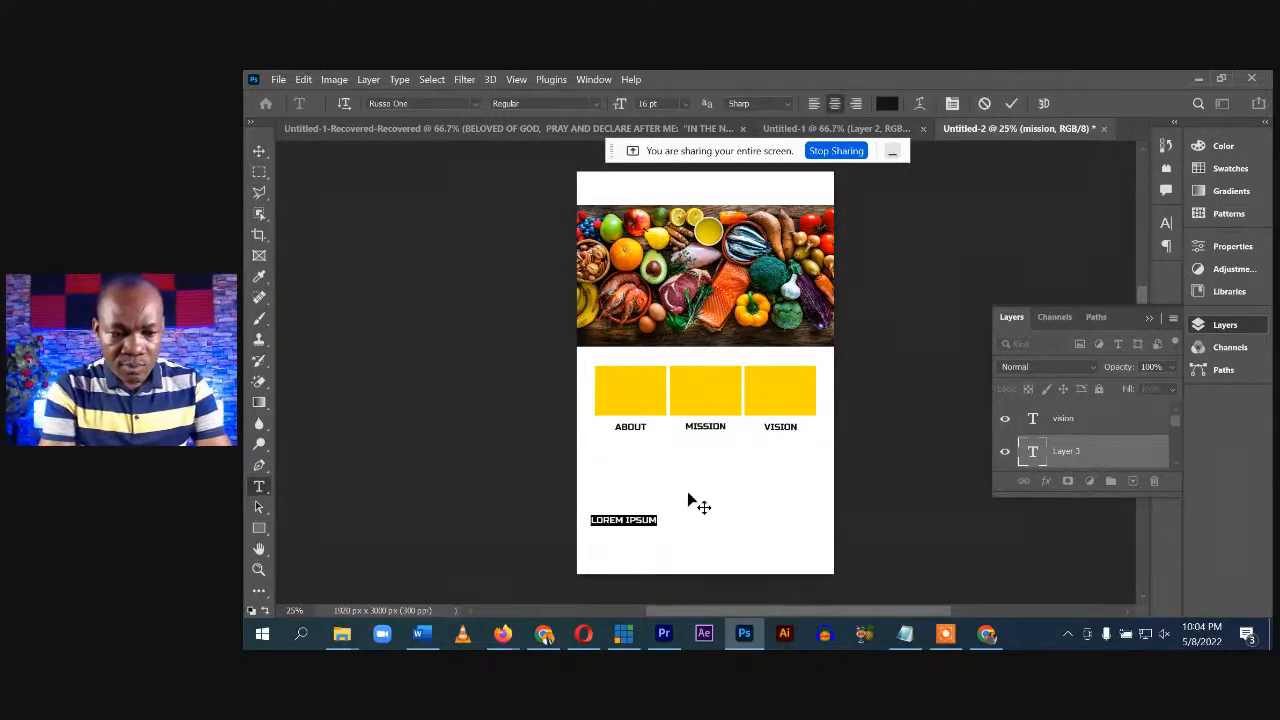
type("THIS IS ")
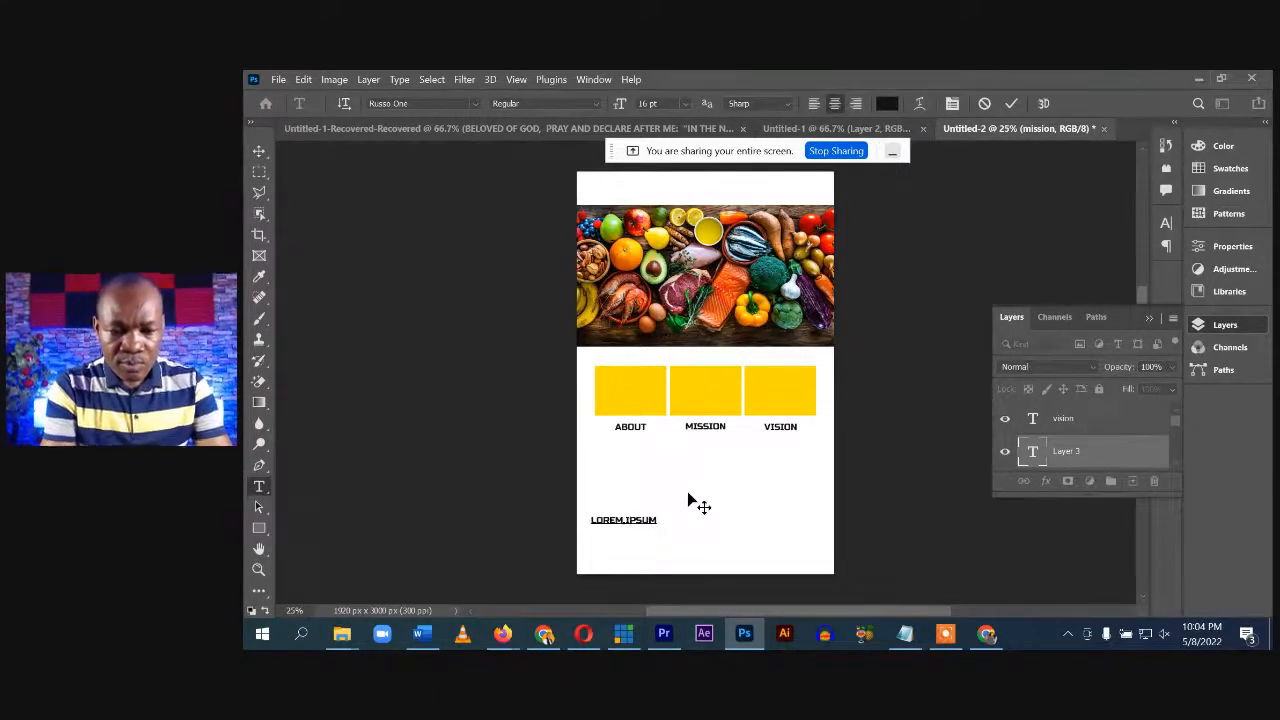
type("ABOU")
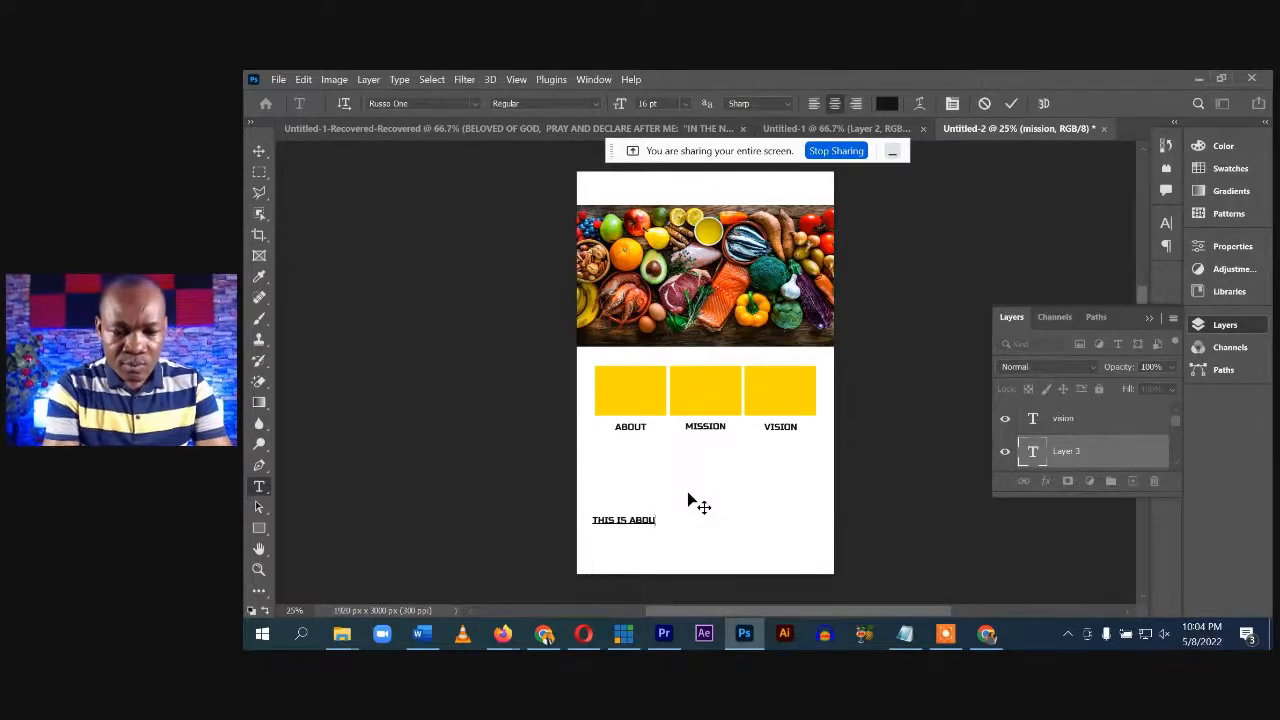
type("T US.")
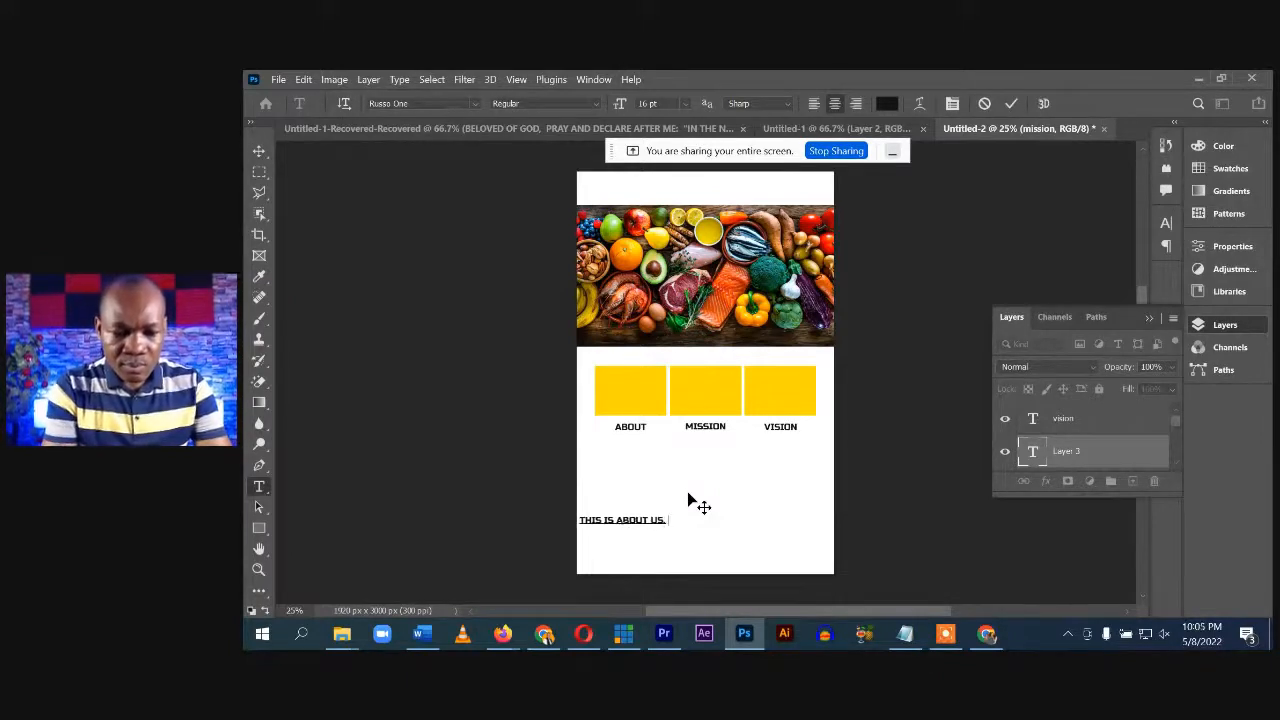
type(" YOU AR")
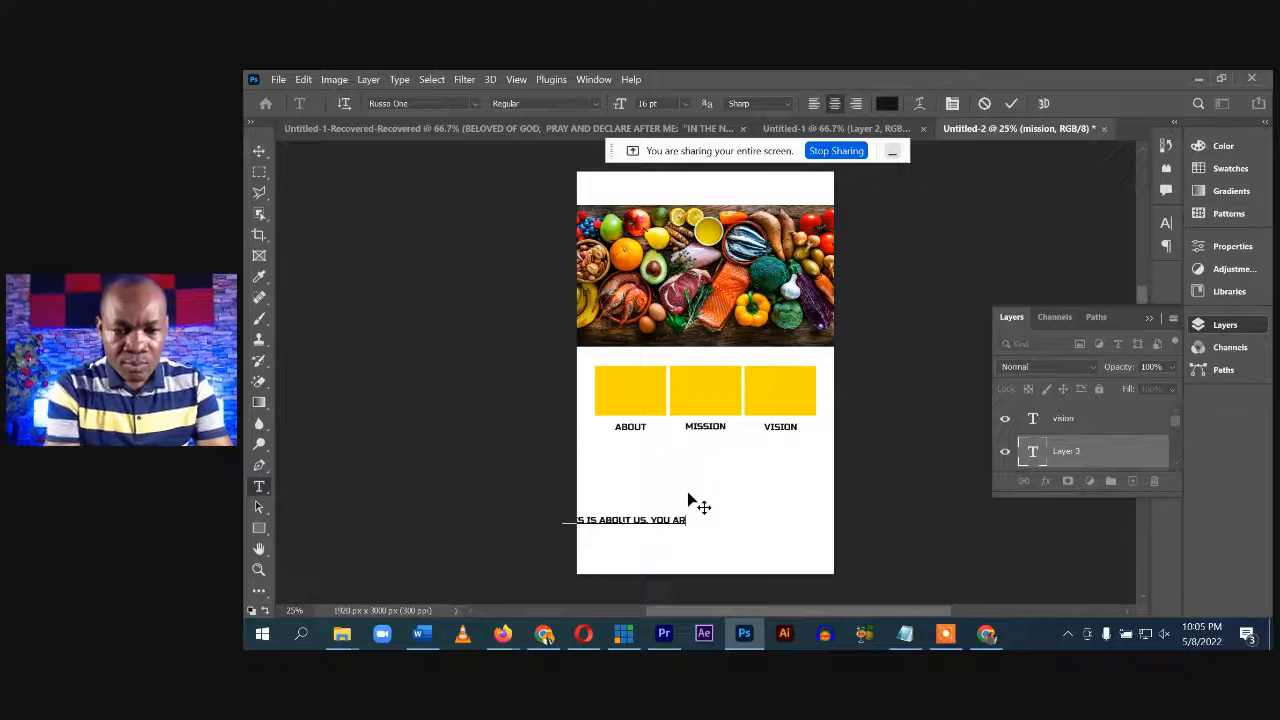
type("E WECLOME")
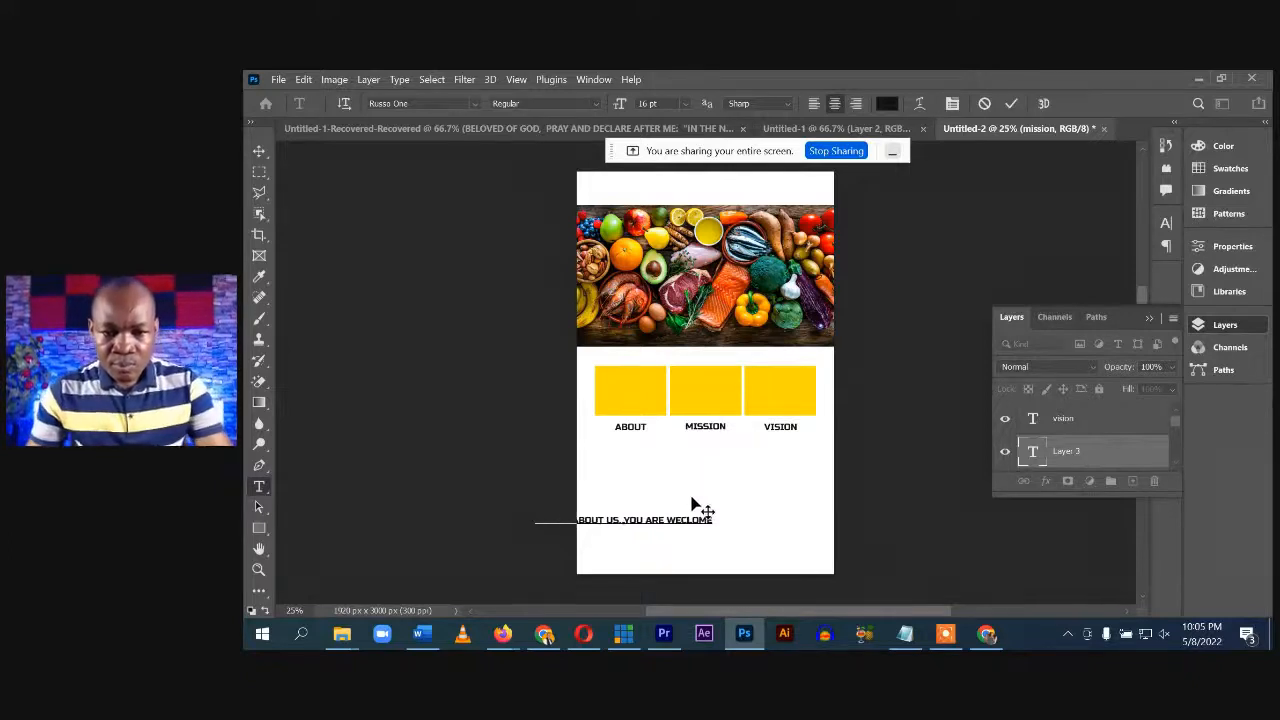
left_click_drag(686, 536, 737, 536)
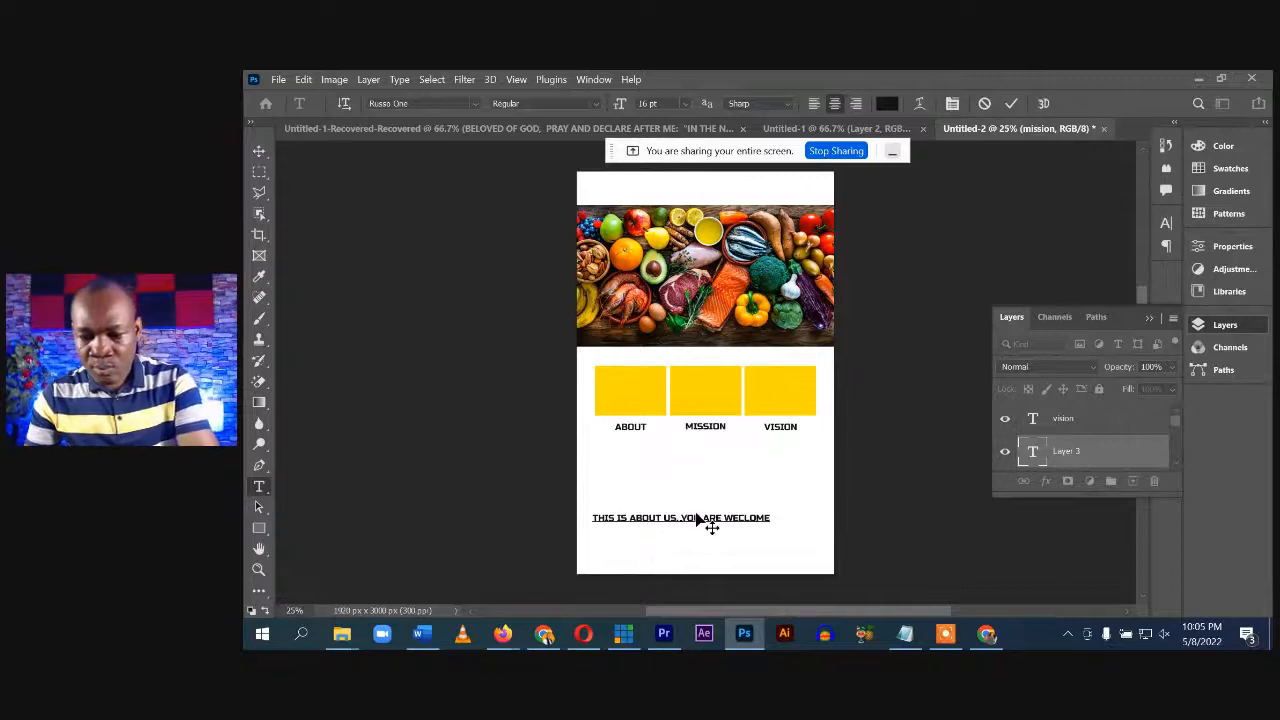
left_click(697, 519)
key("Return")
Turn off all caps for the whole "This is about us. You are weclome" text and set its leading to Auto
key("ctrl+a")
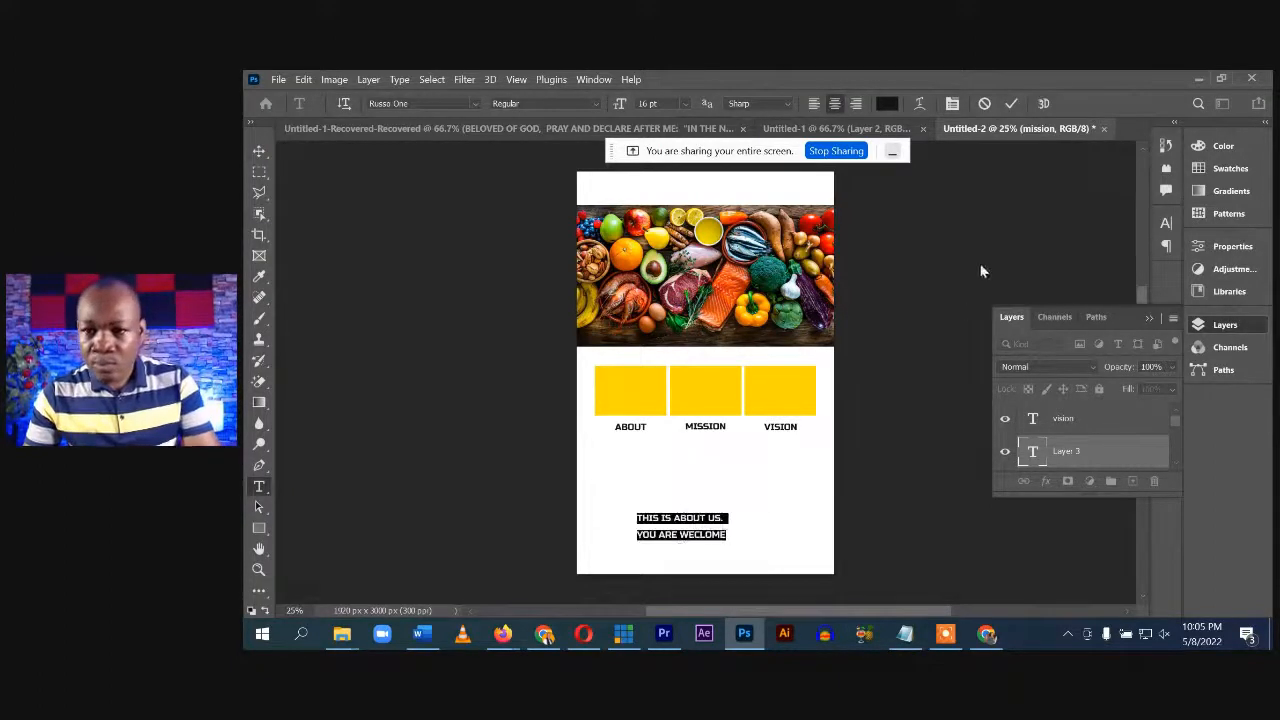
left_click(1161, 223)
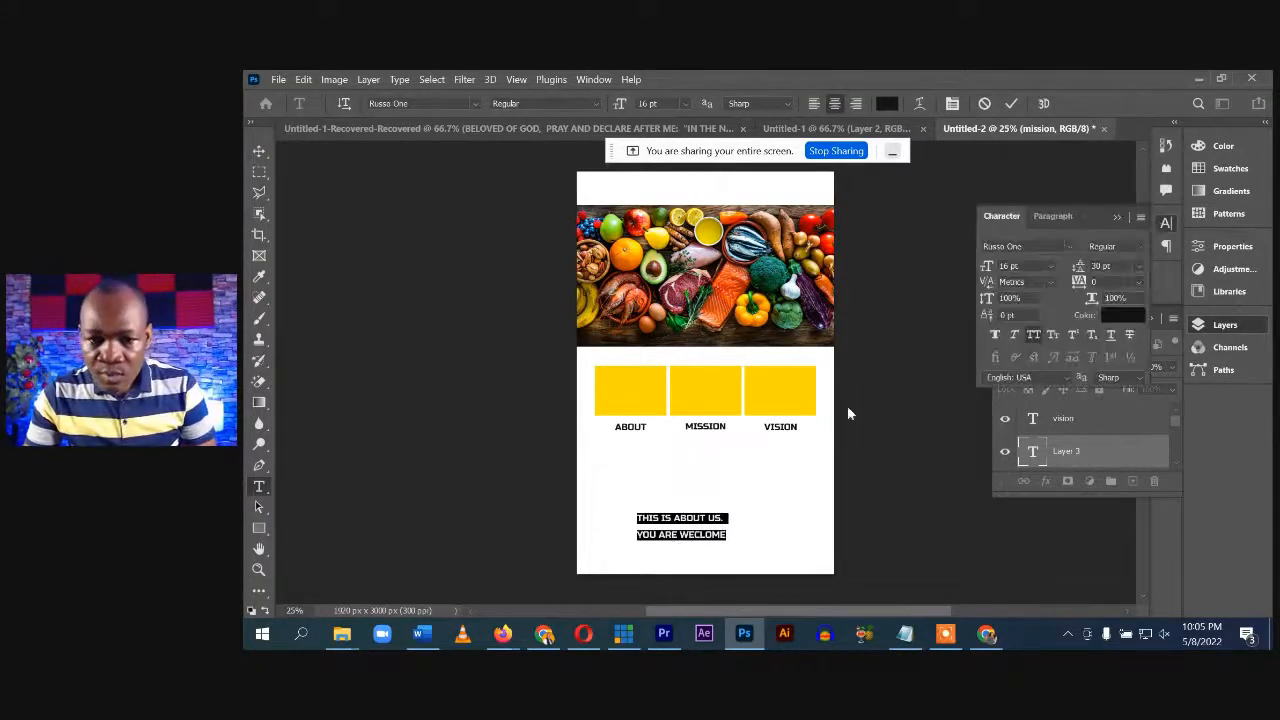
key("ctrl+shift+k")
left_click(1138, 266)
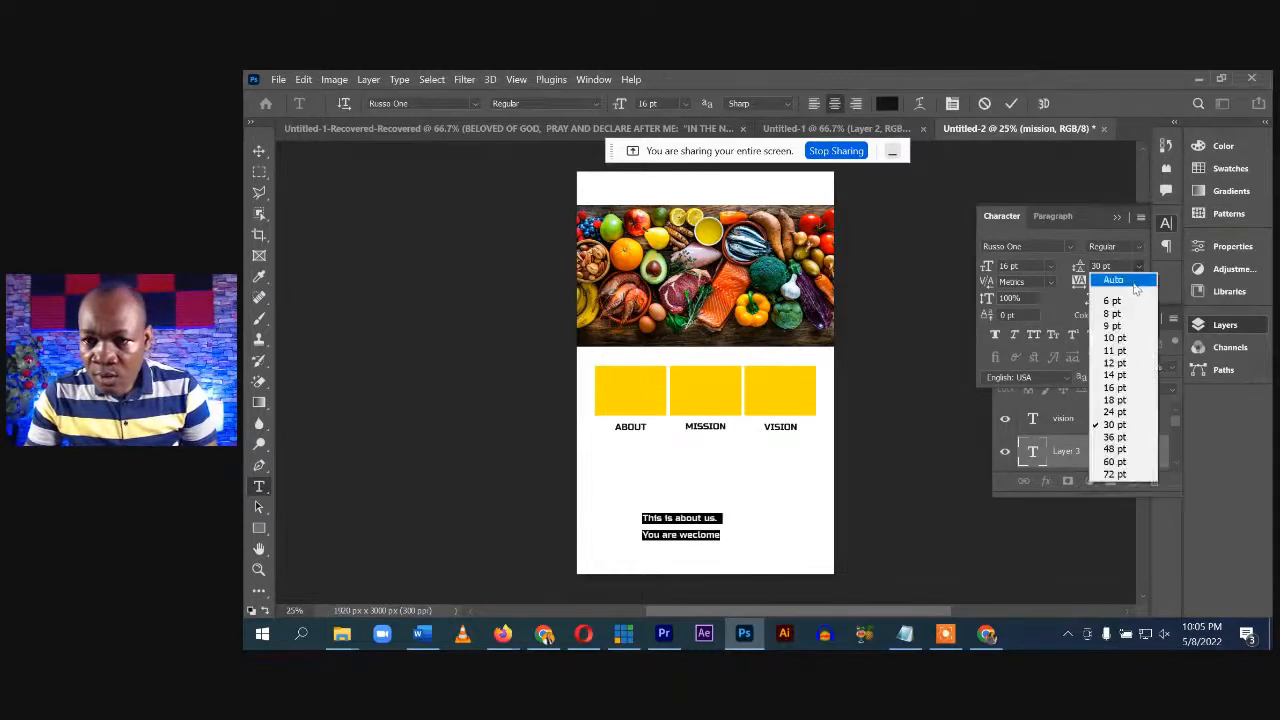
left_click(1112, 278)
Move the two-line welcome text beneath the ABOUT label and set its font size to 12 pt
left_click_drag(684, 549, 634, 474)
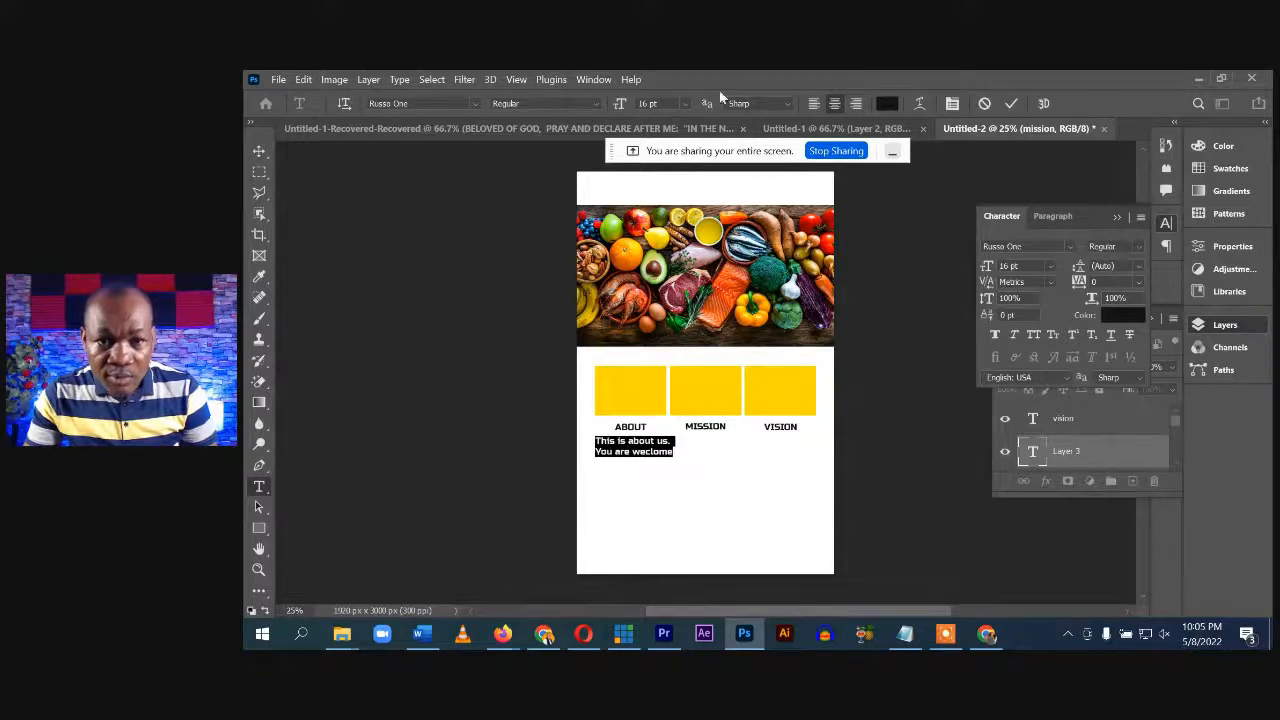
left_click(683, 103)
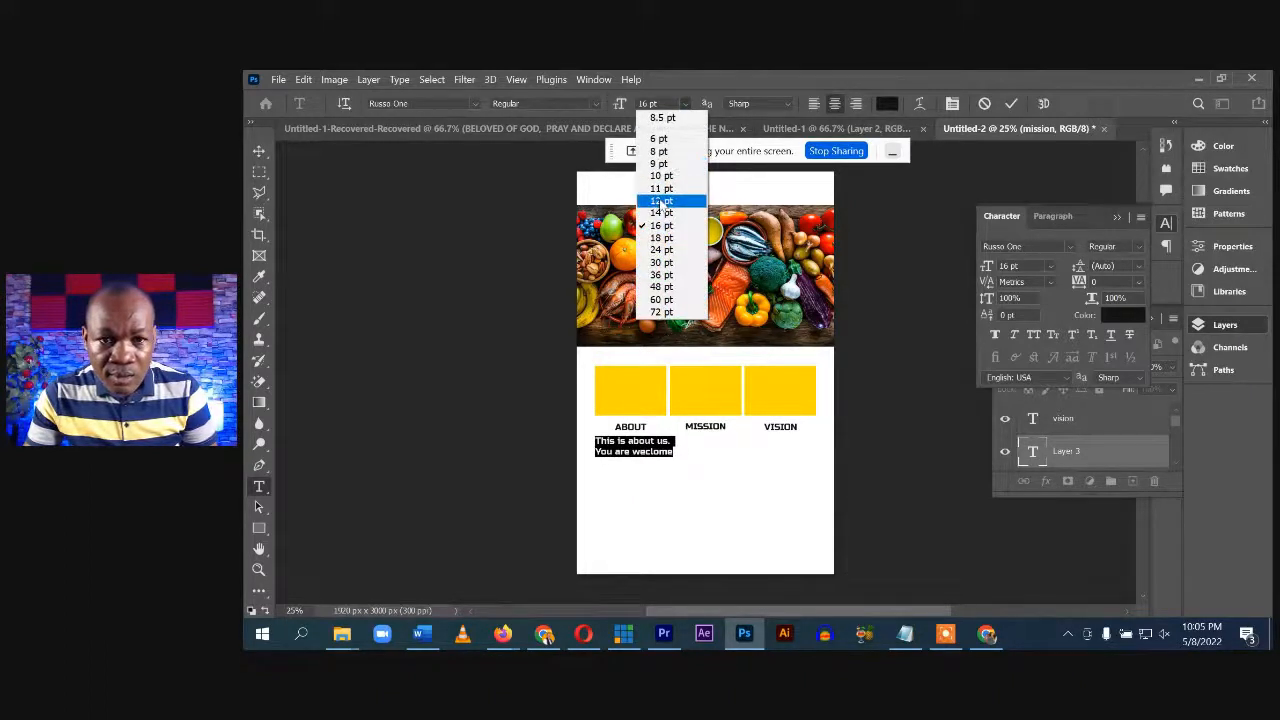
left_click(661, 201)
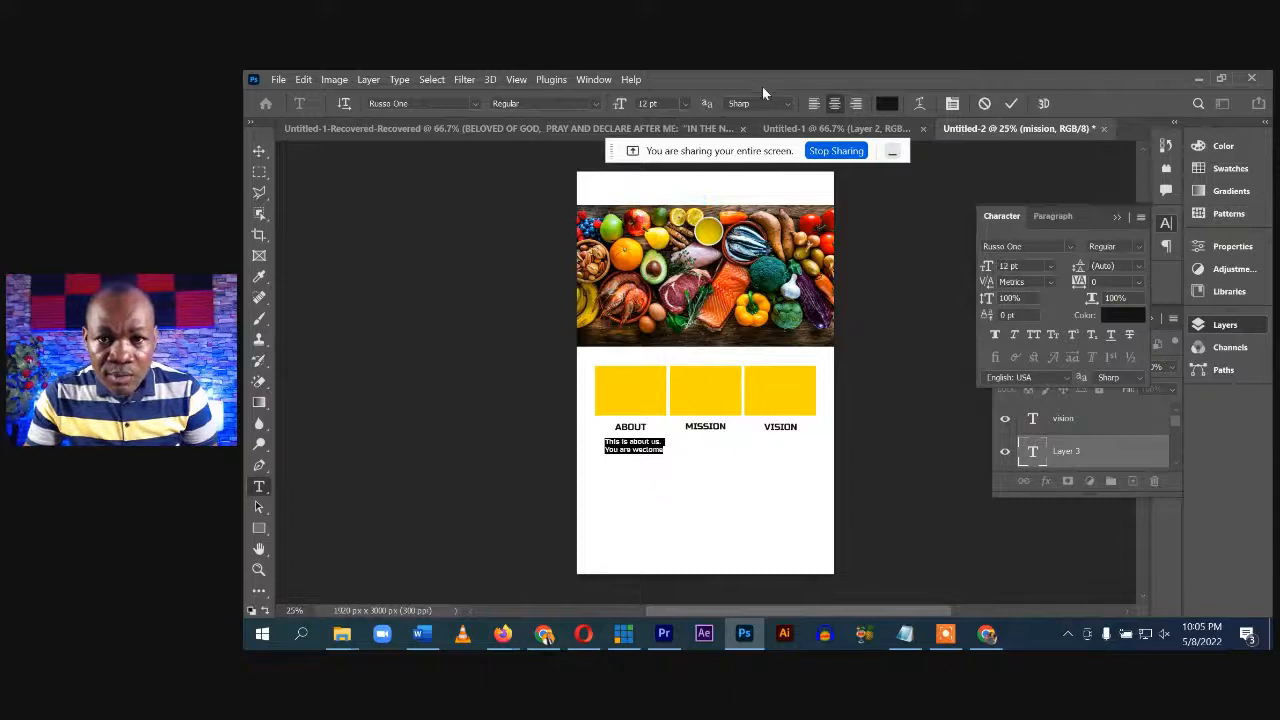
Nudge the welcome text slightly up towards the ABOUT label and copy it beneath the MISSION and VISION labels
left_click(260, 152)
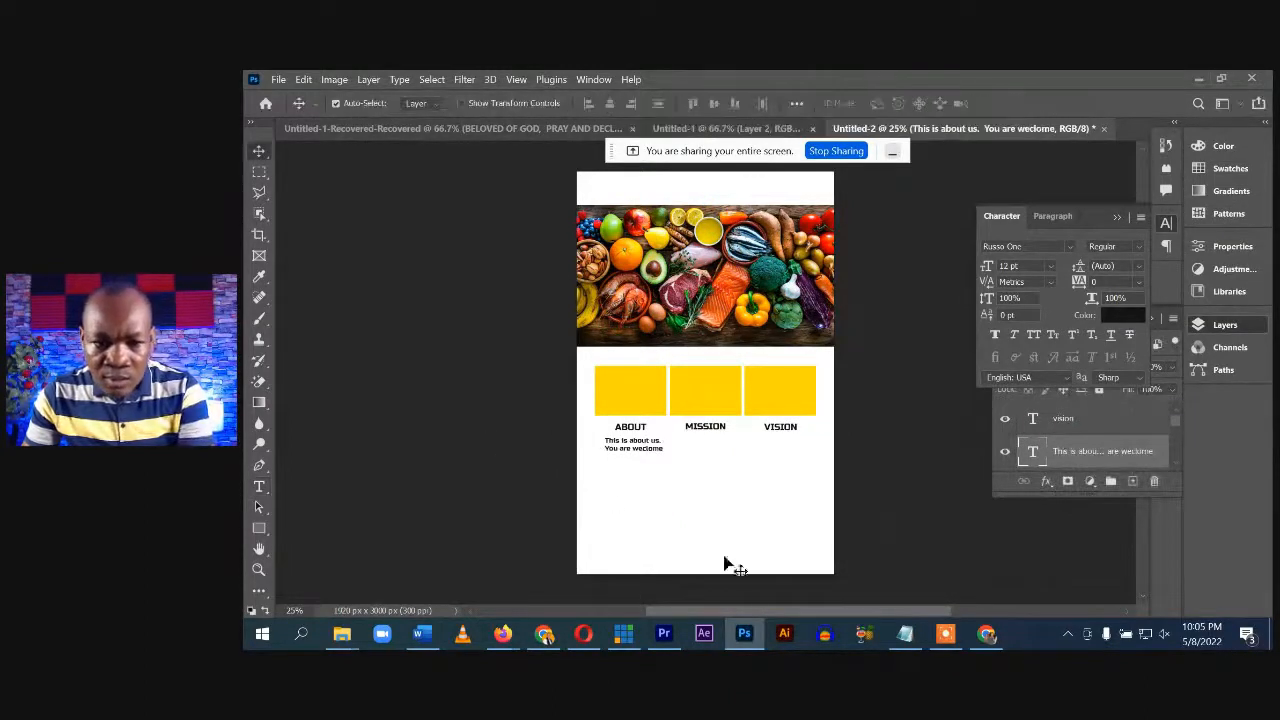
key("Up")
key("Up")
key("Up")
key("Up")
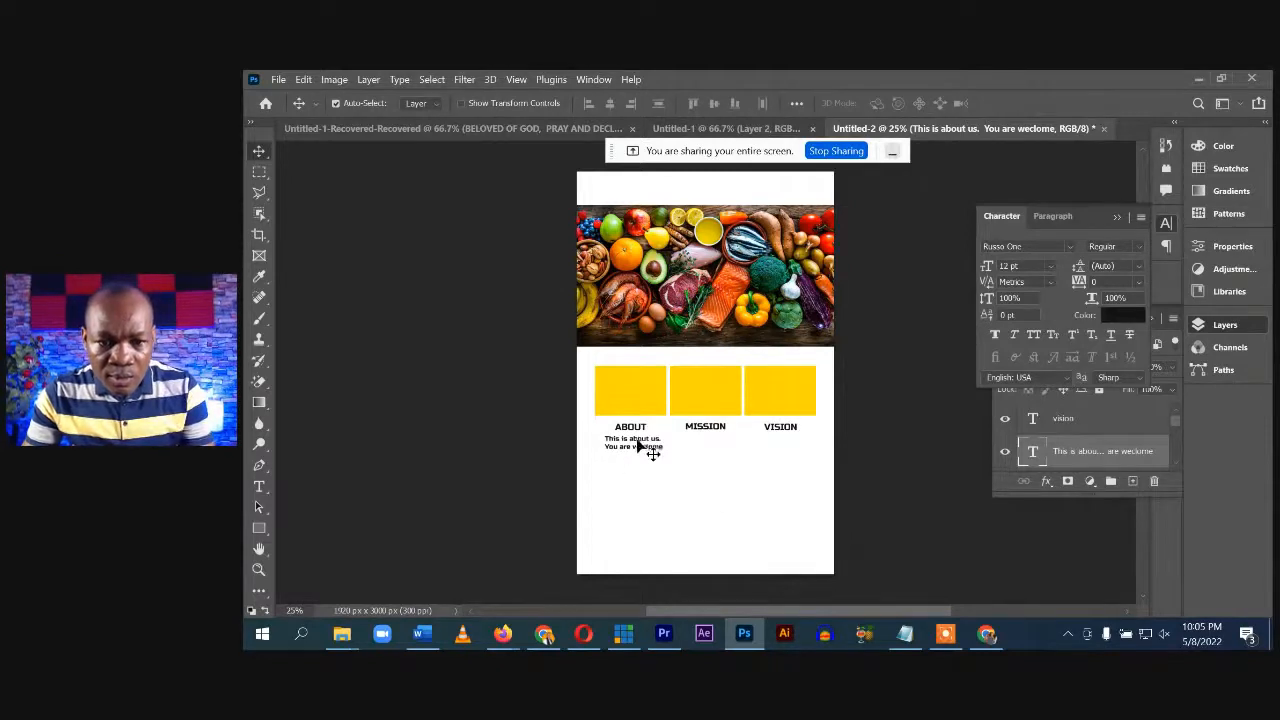
left_click_drag(638, 447, 709, 446)
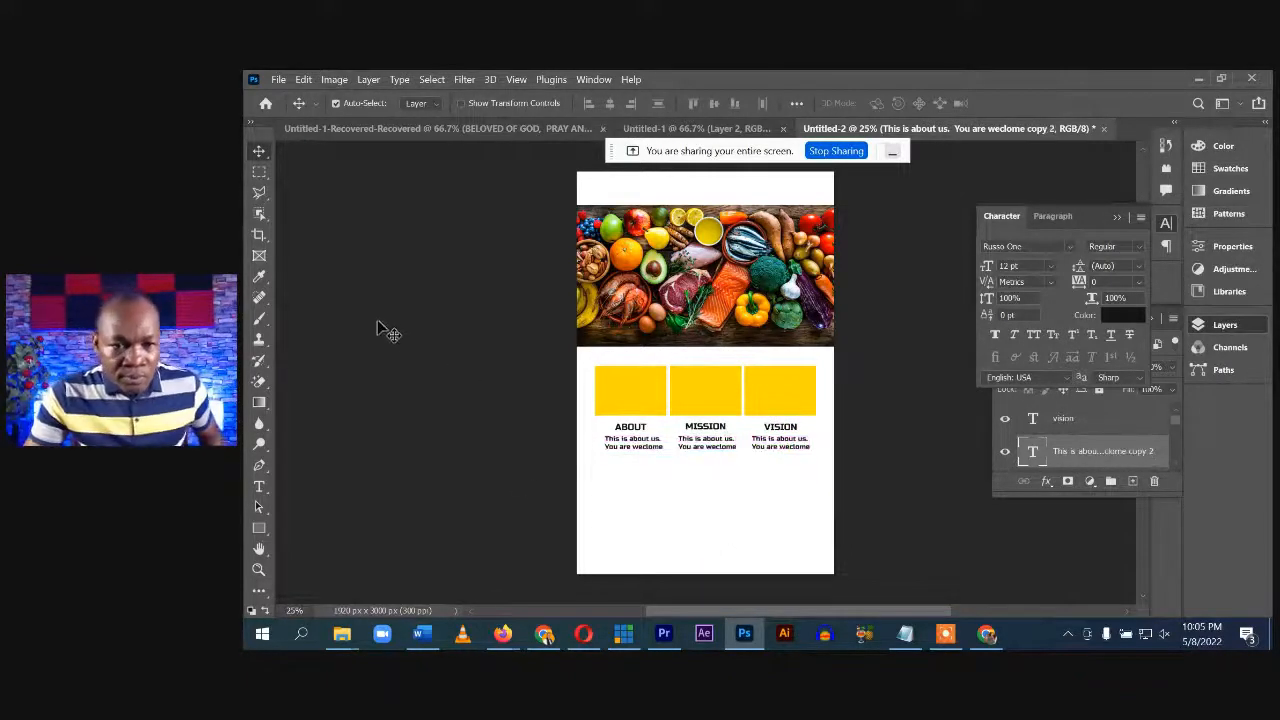
Create a yellow-filled rectangle on a new layer below the ABOUT and MISSION captions, ending at the page's horizontal centre
left_click(259, 174)
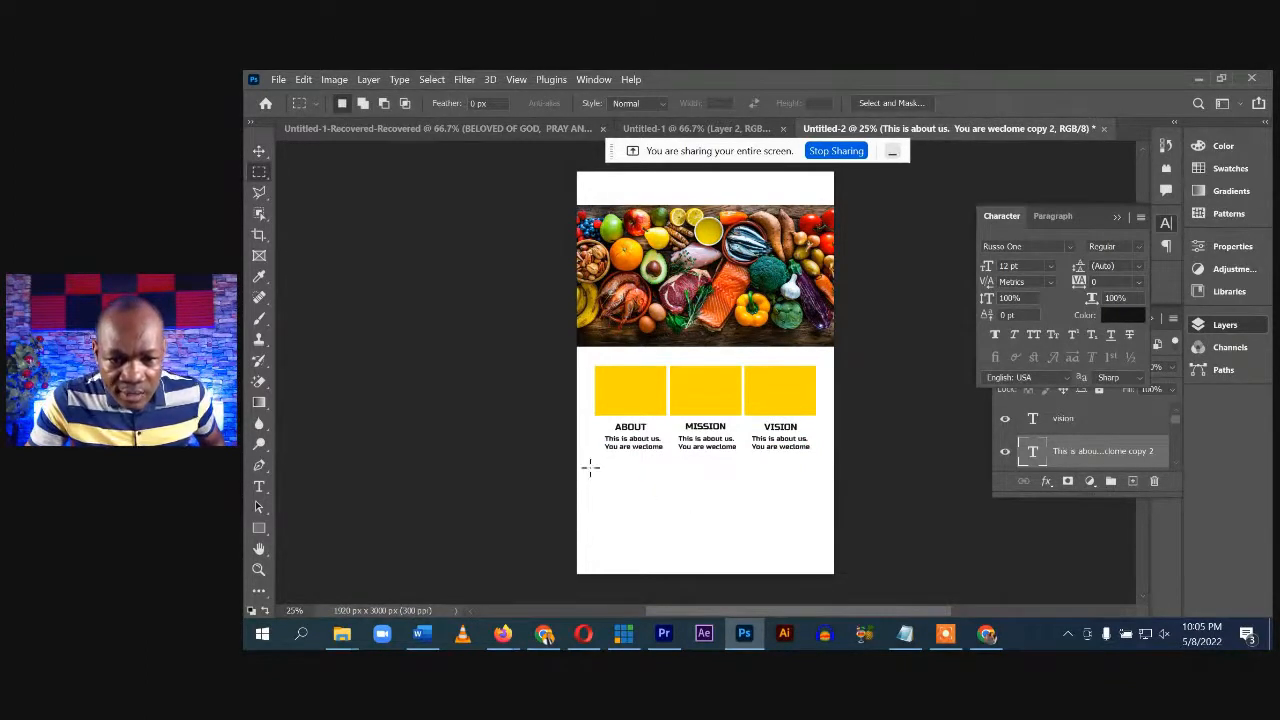
mouse_move(590, 466)
left_mouse_down()
mouse_move(699, 534)
mouse_move(821, 551)
left_mouse_up()
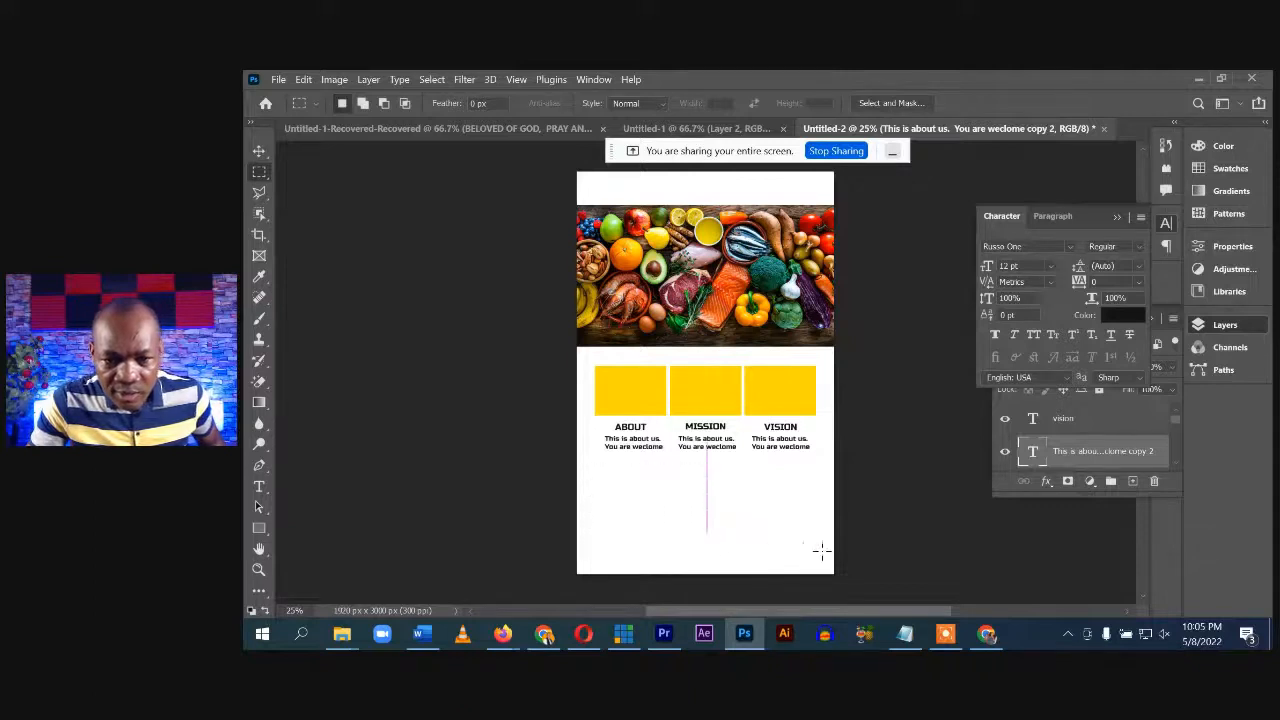
left_click(1133, 482)
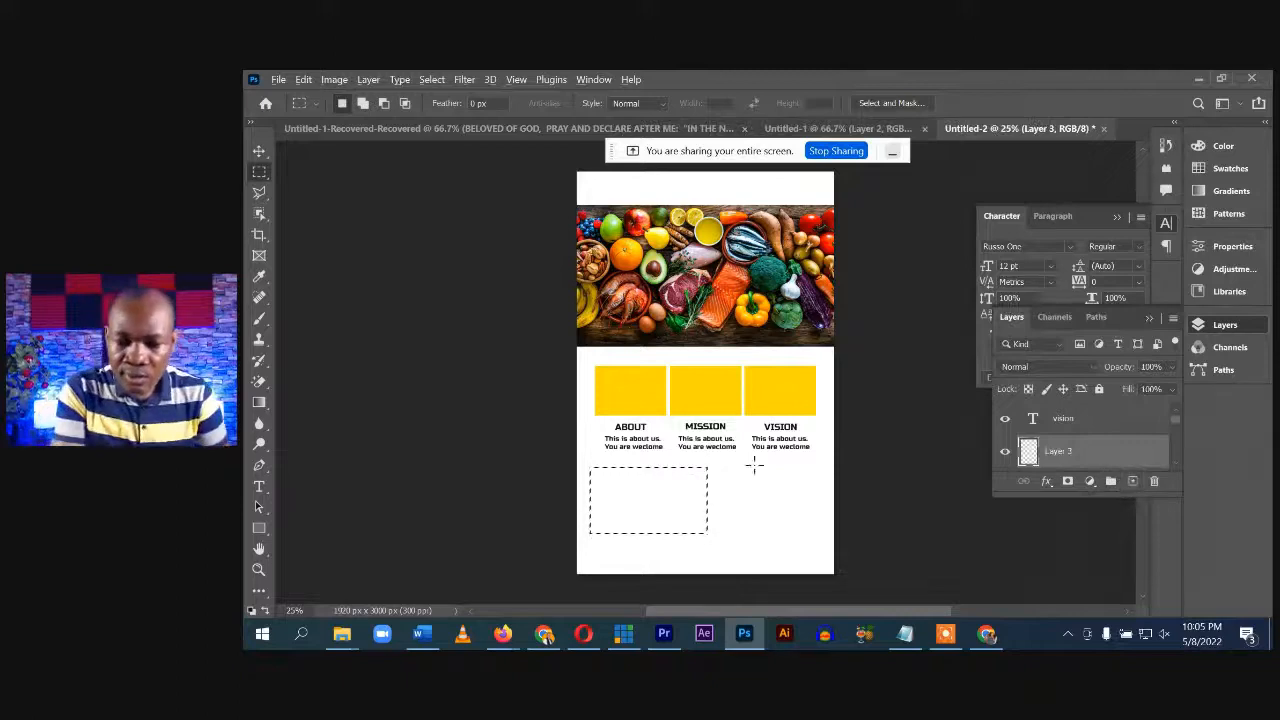
key("alt+BackSpace")
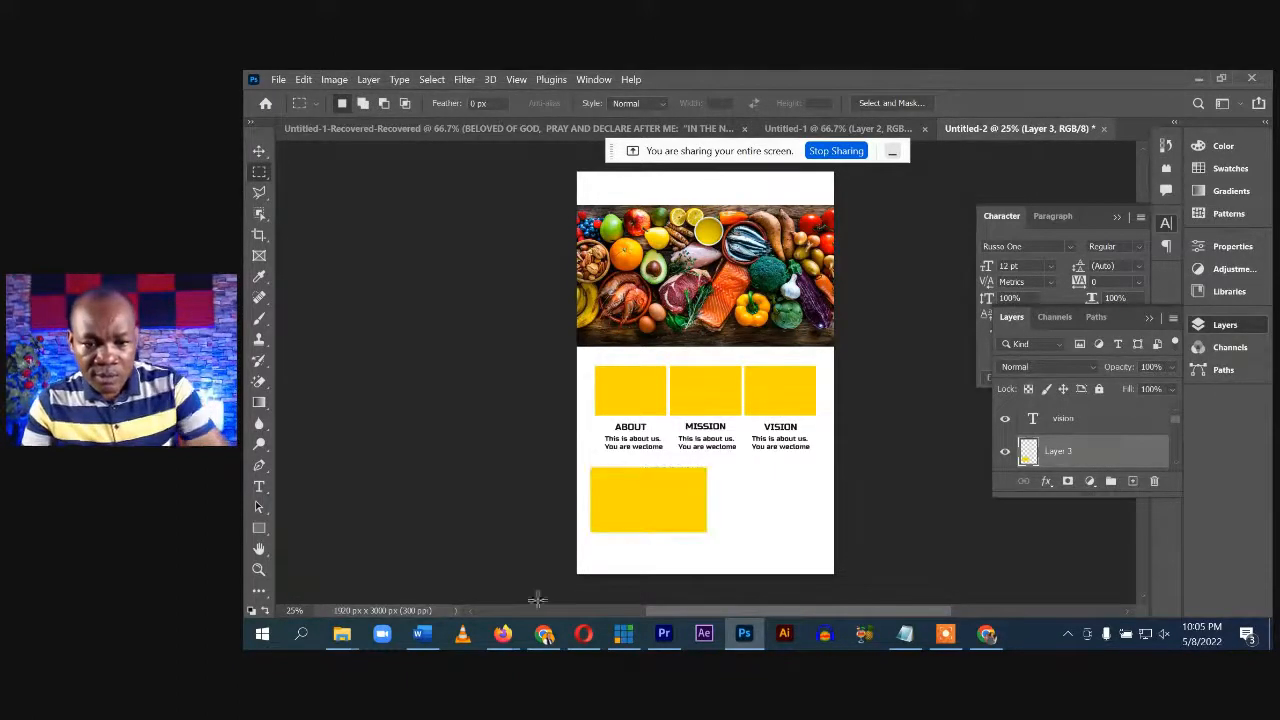
Place the food3 image from the Downloads folder into the page layout
mouse_move(342, 634)
left_click(332, 565)
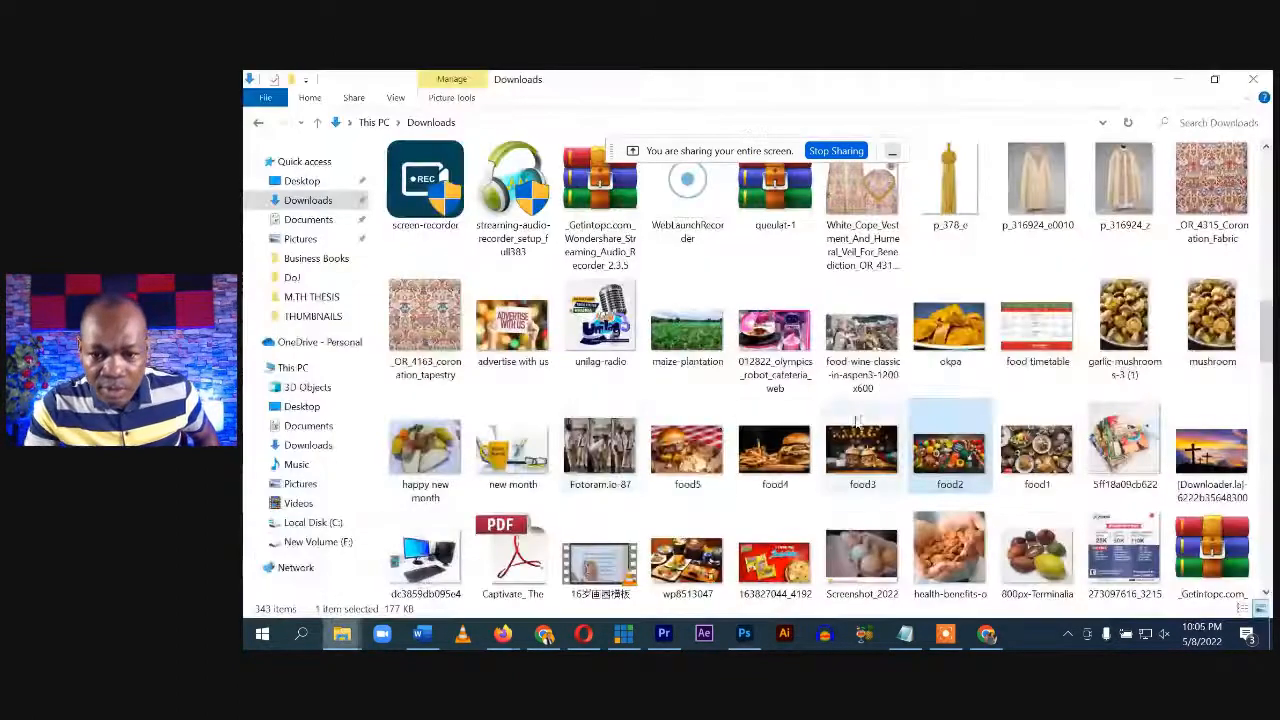
left_click_drag(857, 430, 741, 378)
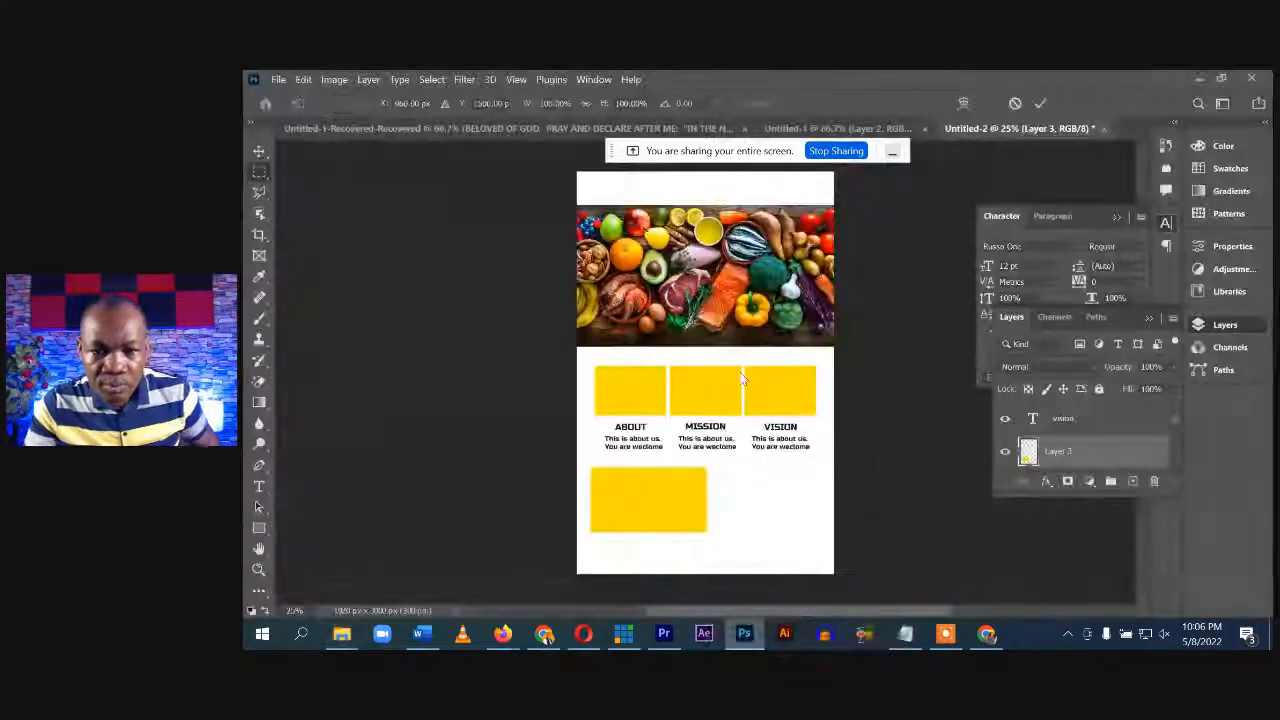
key("Return")
Clip the food3 layer to the large yellow rectangle on Layer 3 beneath it
scroll(1107, 450, "down", 2)
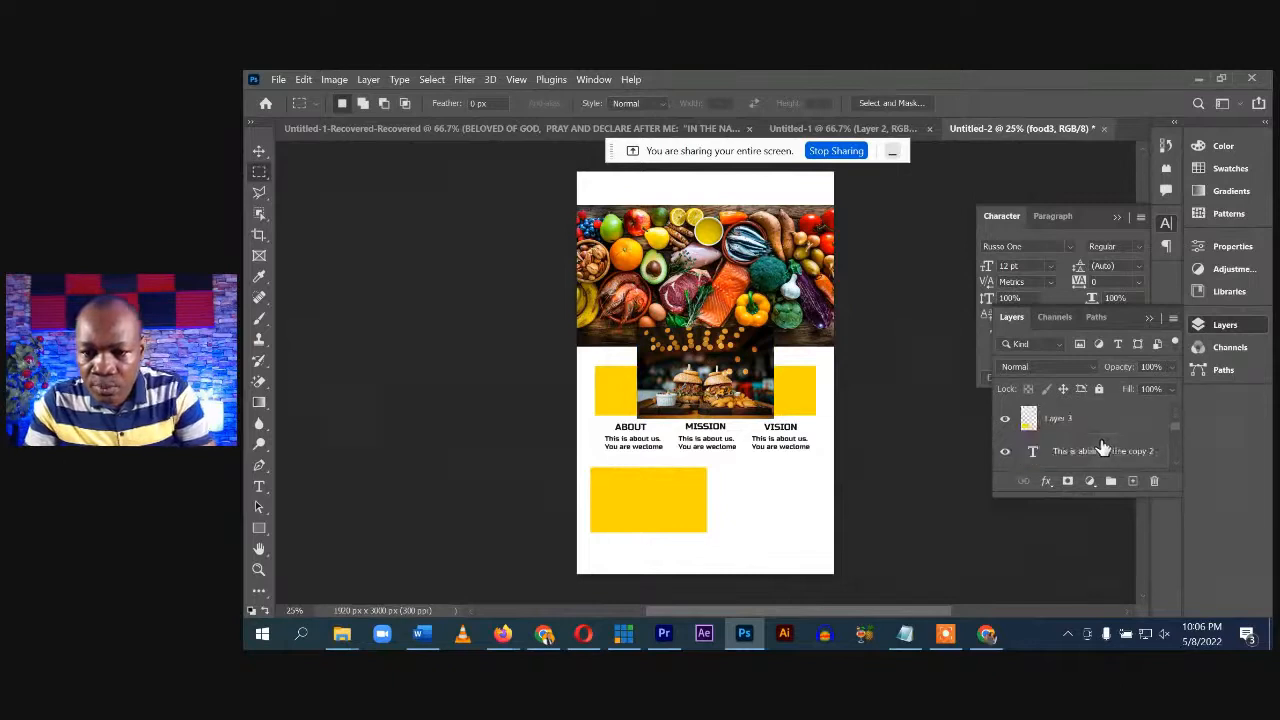
scroll(1099, 440, "up", 1)
left_click_drag(1093, 443, 1092, 430)
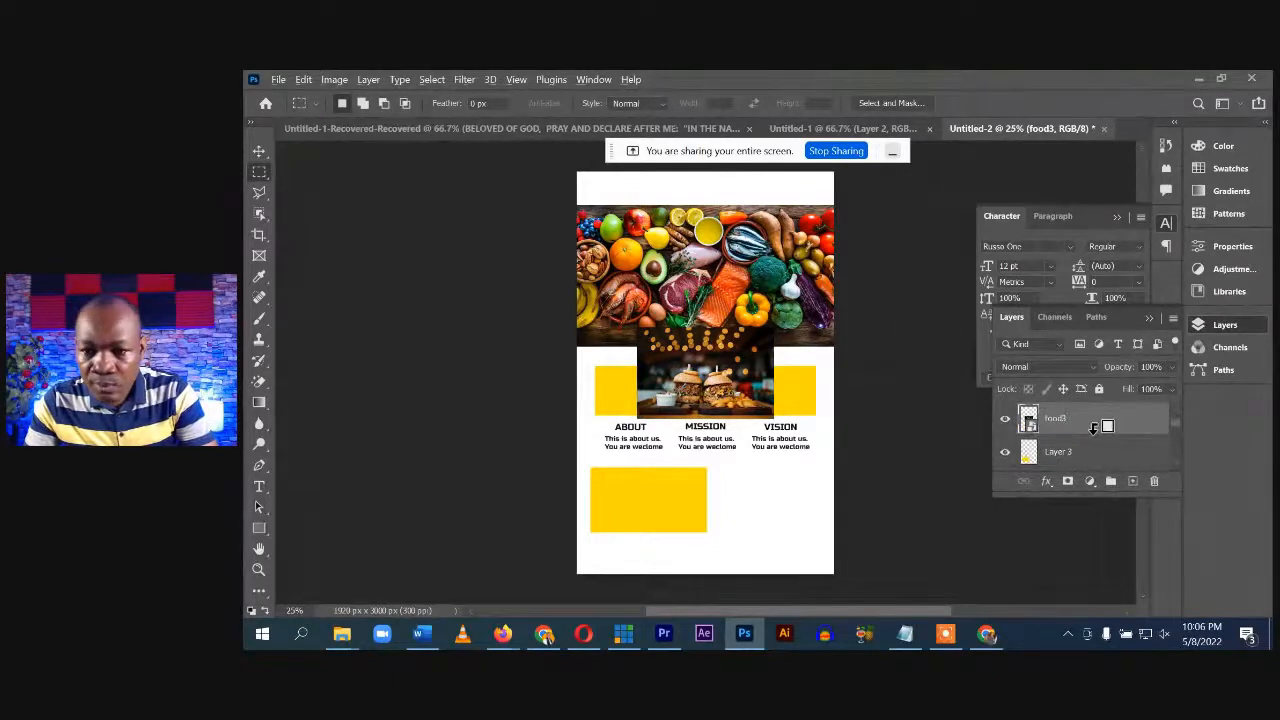
left_click(1092, 430, "alt")
left_click(1078, 435, "alt")
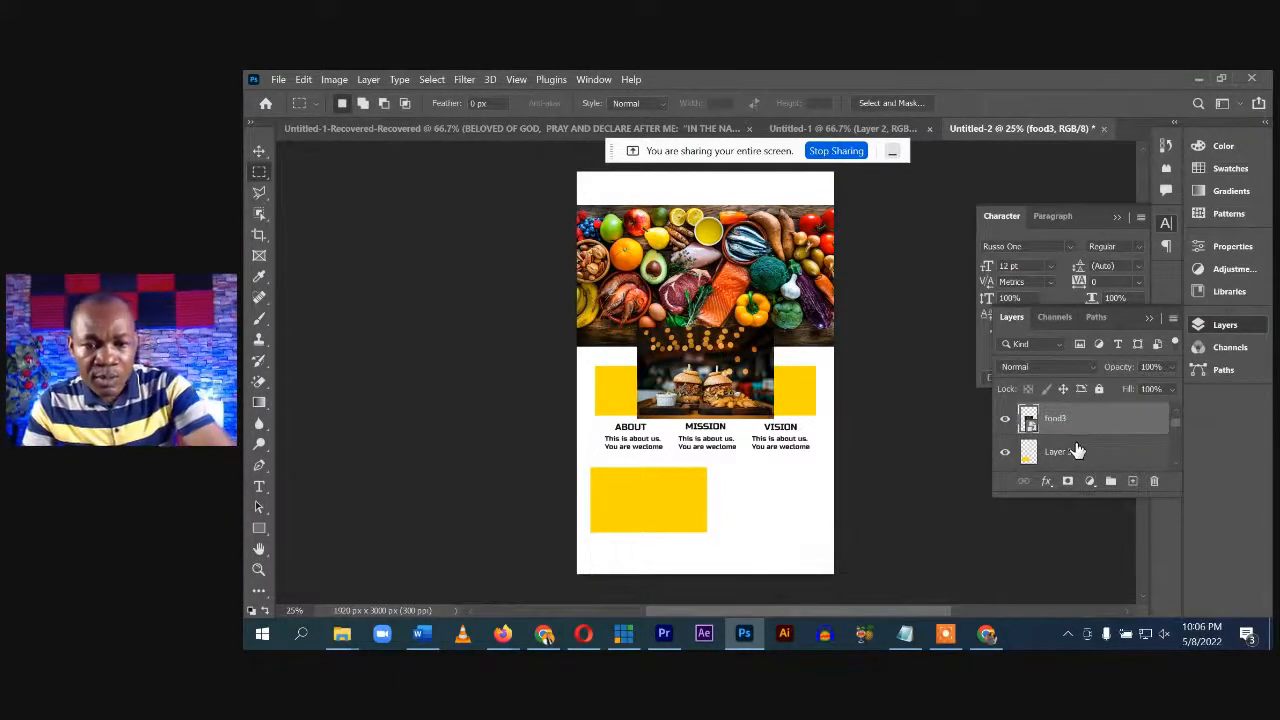
left_click(1085, 430, "alt")
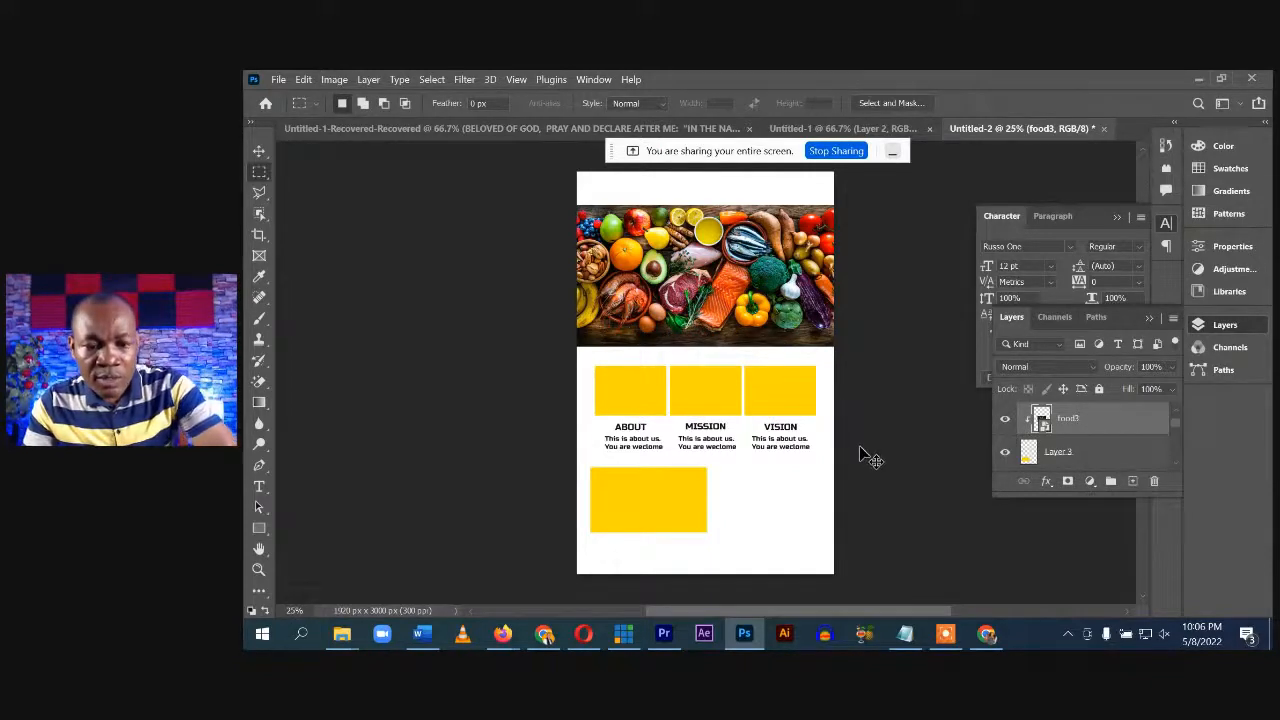
Move the food3 photo onto the large yellow rectangle and scale it to about 89% so it fills the box
key("ctrl+t")
left_click_drag(709, 397, 700, 537)
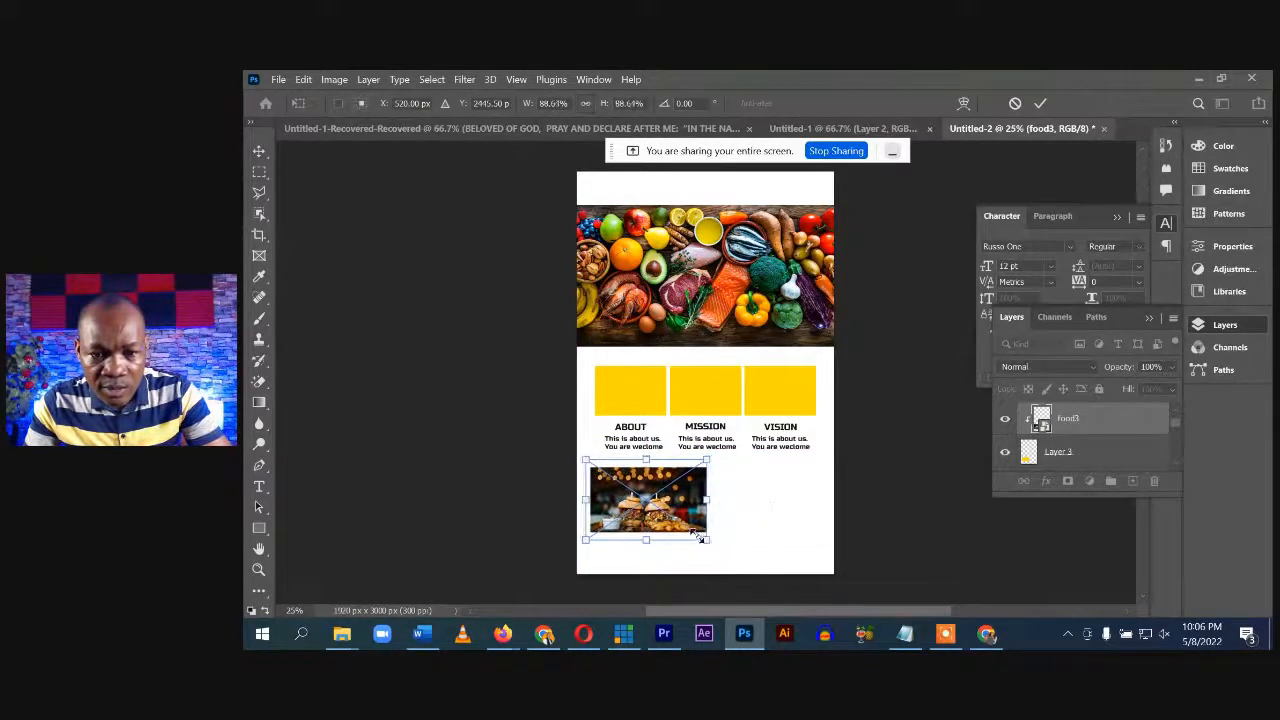
key("Return")
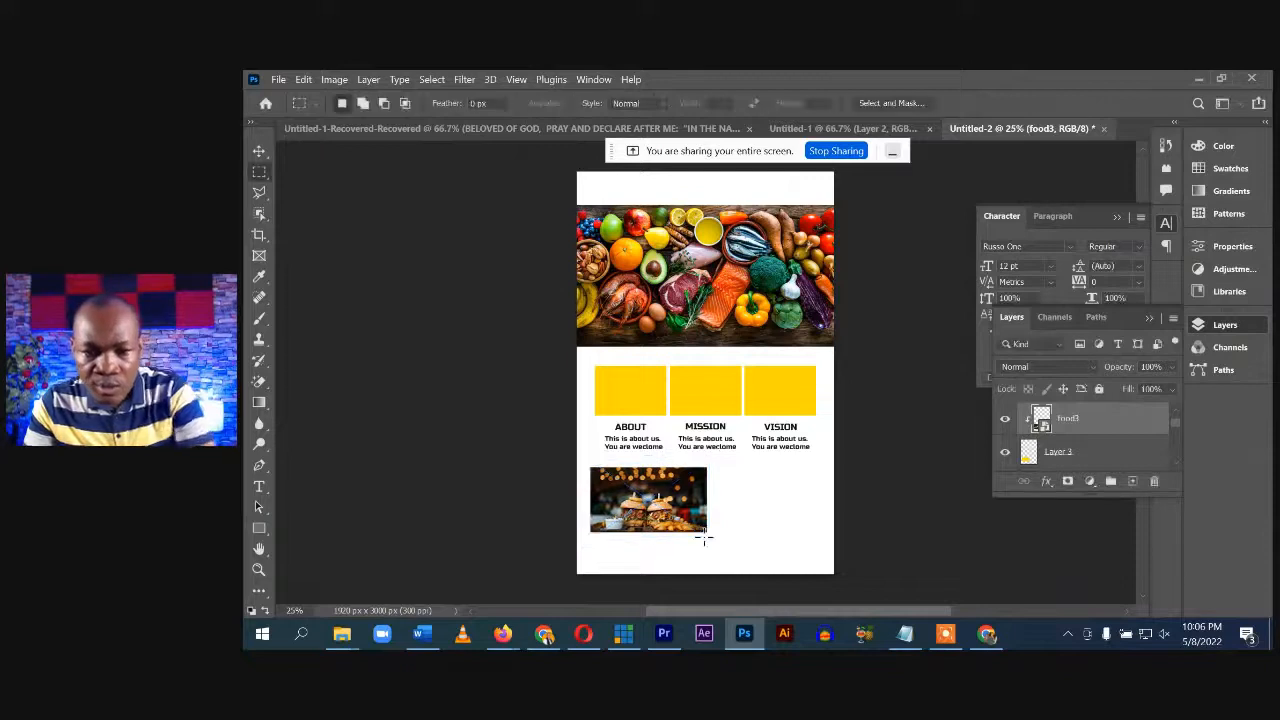
Copy the welcome text from beneath the ABOUT label to the blank area right of the burger photo
left_click(259, 151)
left_click(636, 446)
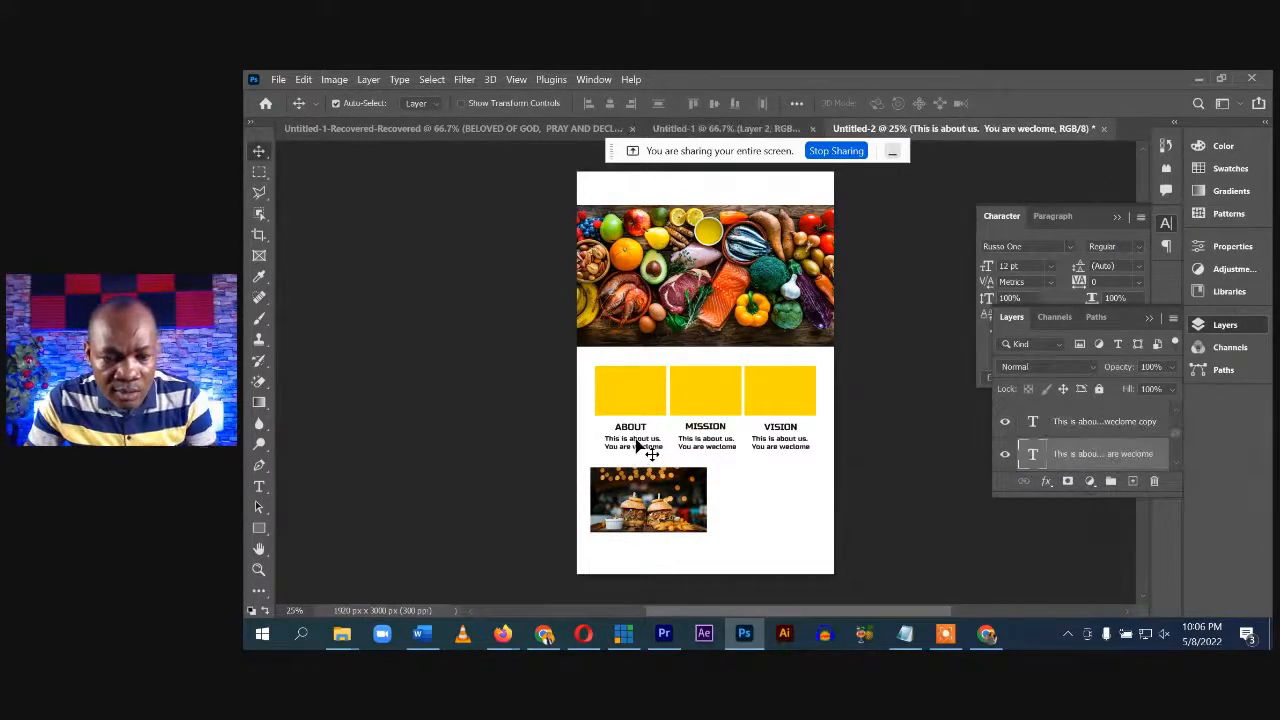
left_click_drag(636, 446, 762, 504)
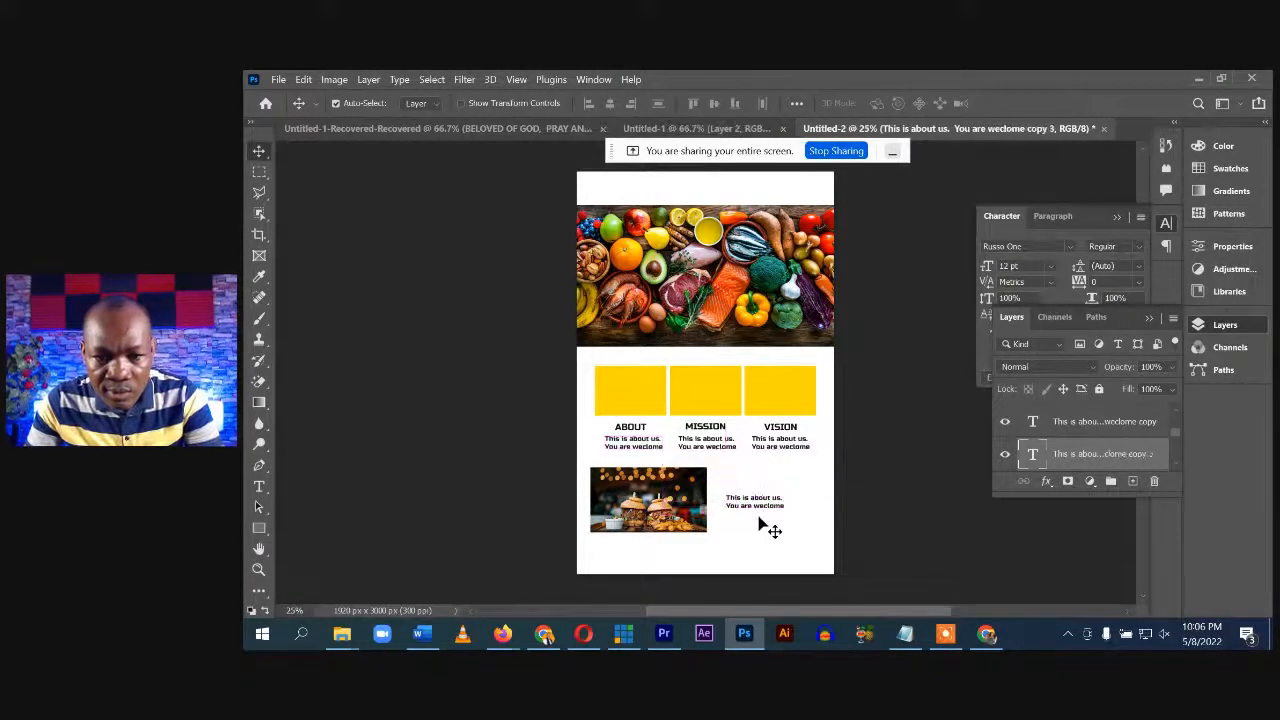
double_click(740, 500)
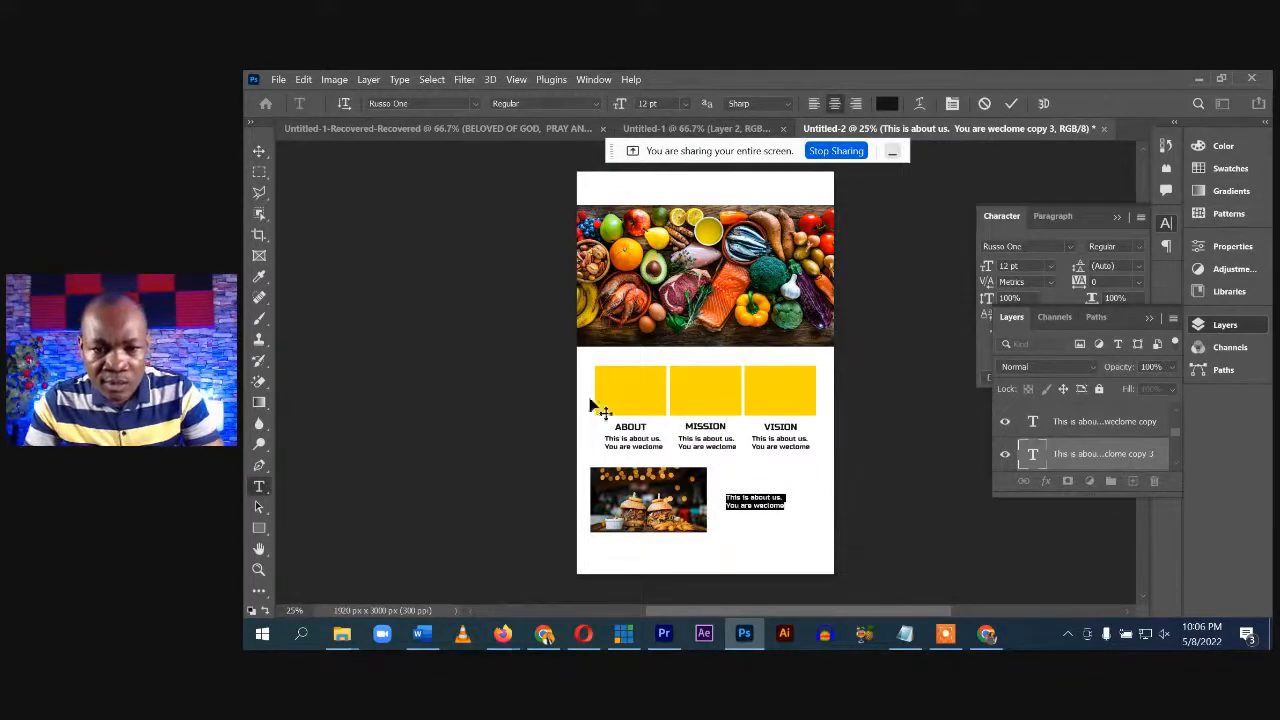
left_click(259, 150)
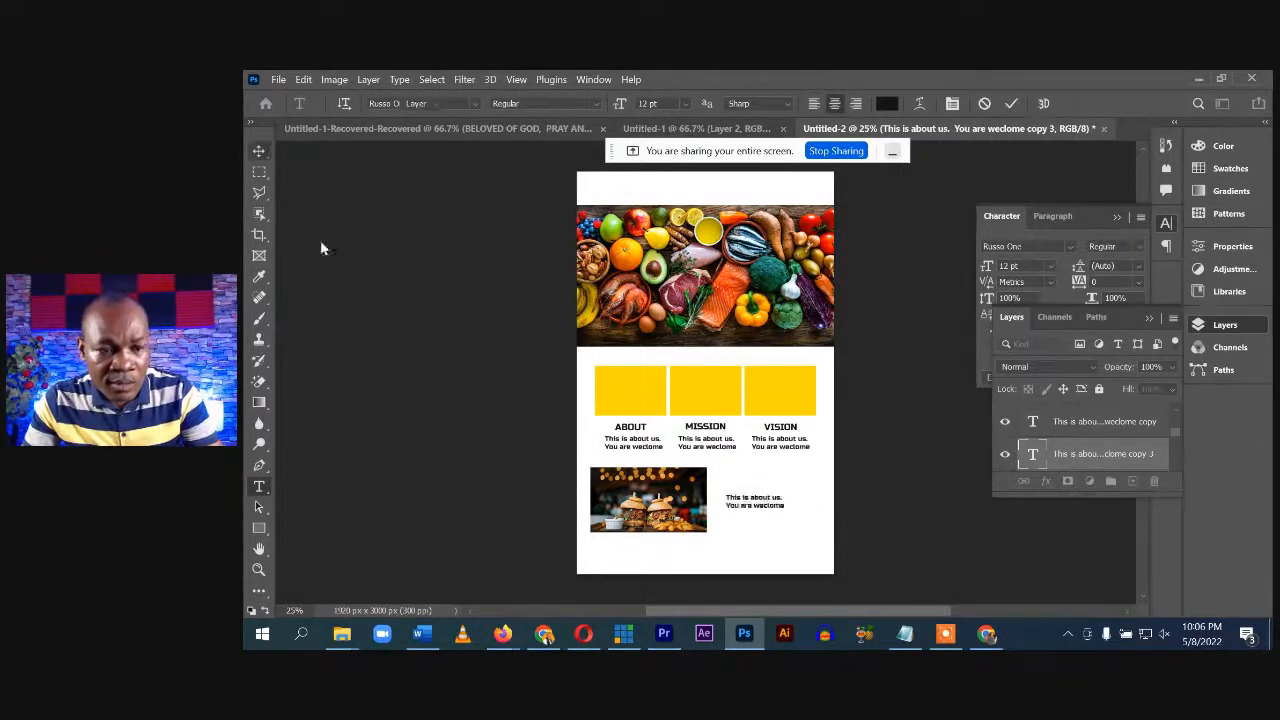
Try to copy the ABOUT label above the text beside the burger photo, and undo the move
left_click(637, 430)
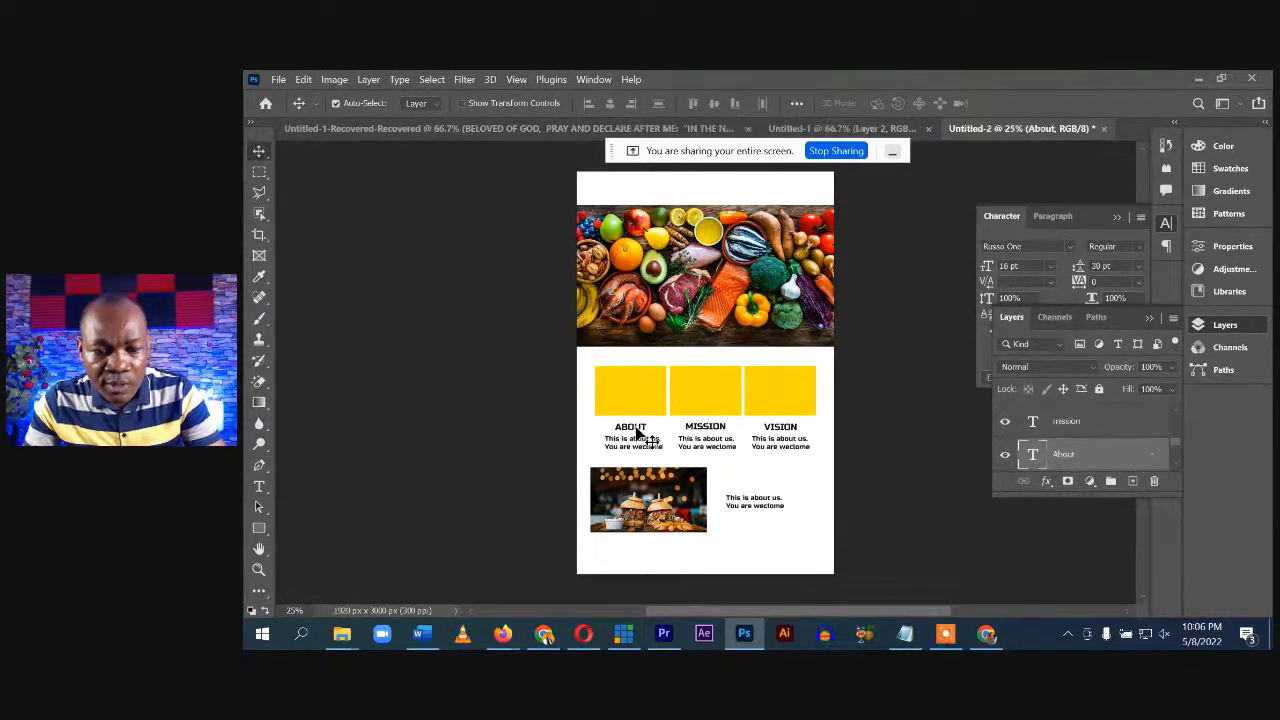
left_click_drag(637, 432, 751, 509)
key("ctrl+z")
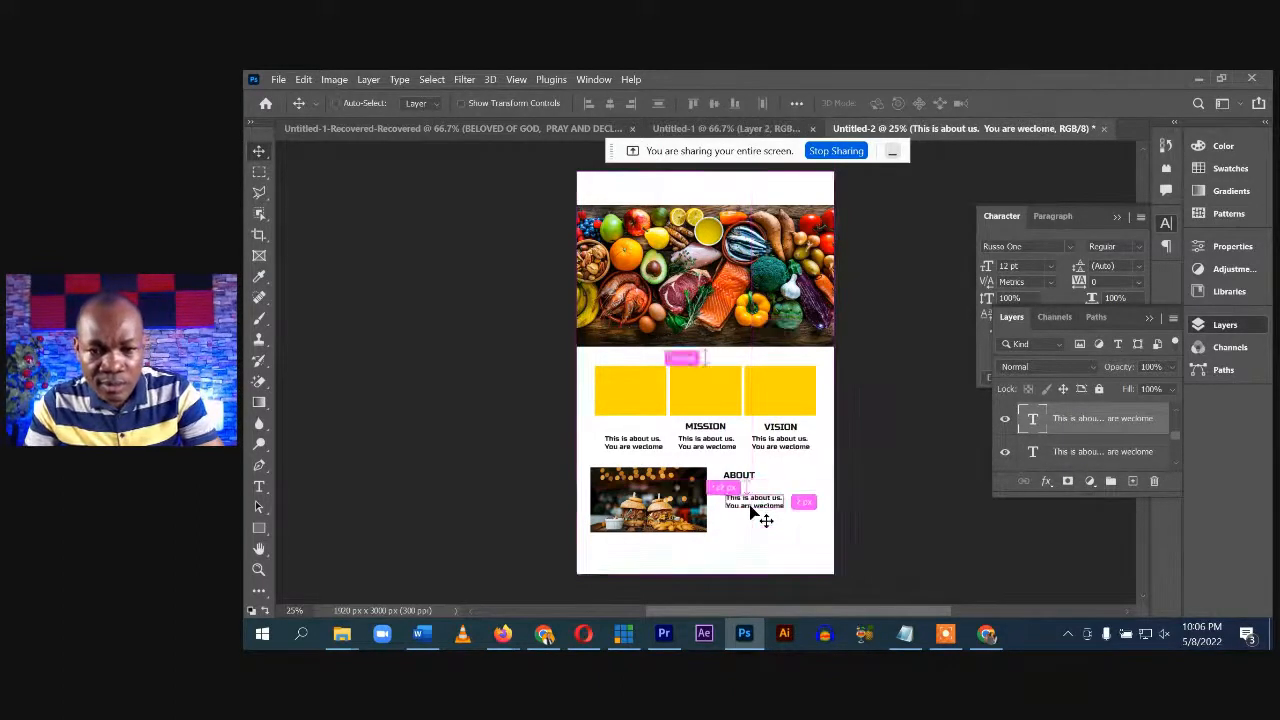
key("ctrl+z")
Copy the ABOUT label above the text beside the burger photo and move that text up closer to it
left_click(630, 431)
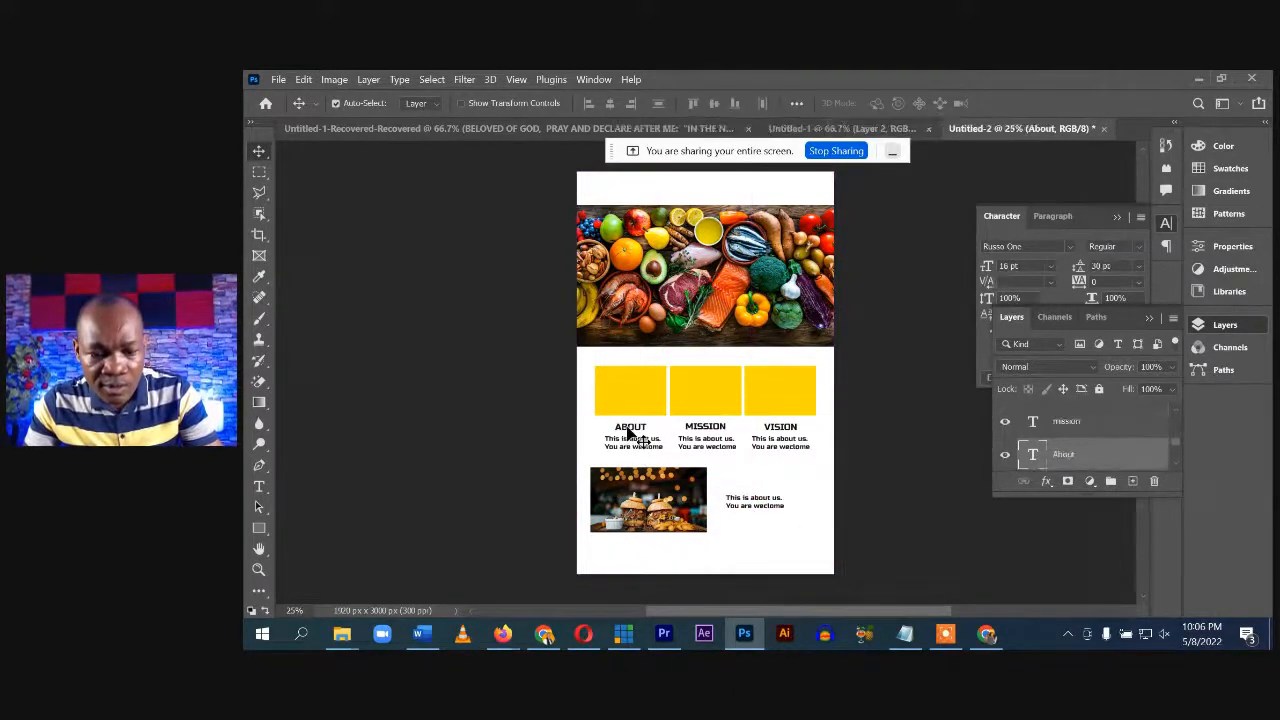
left_click_drag(630, 431, 745, 497)
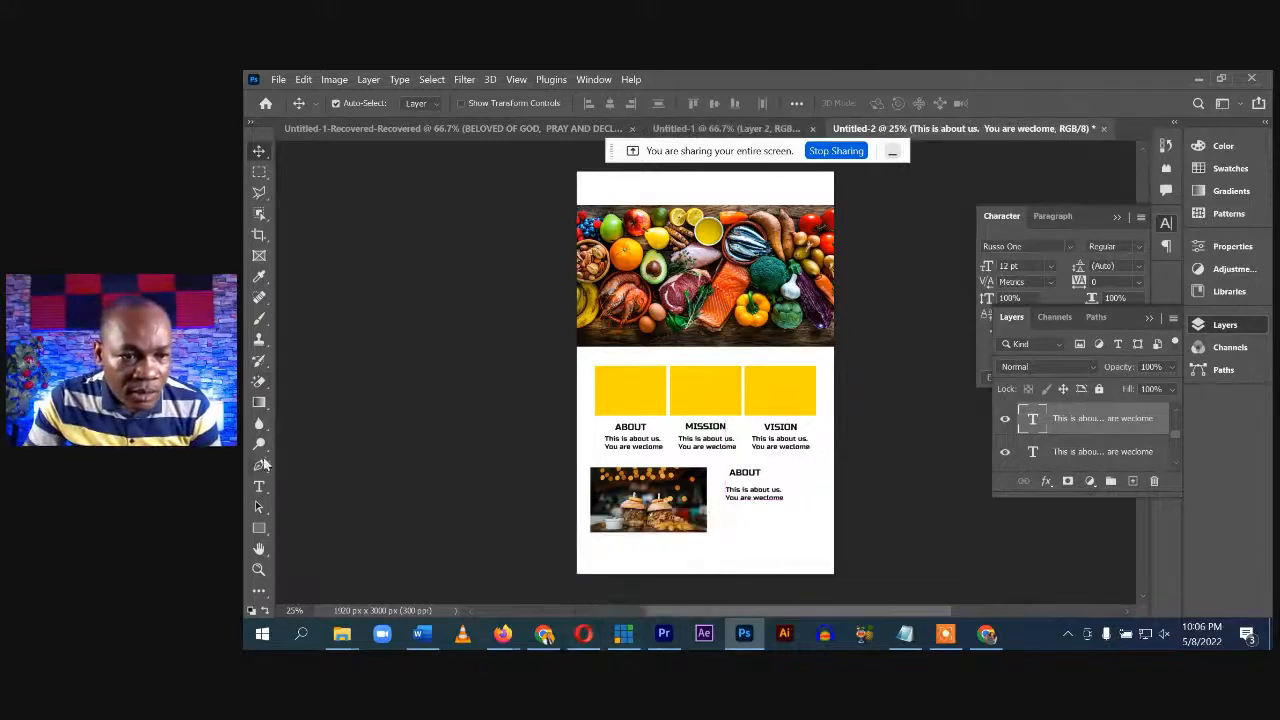
Draw a rounded rectangle about 544 by 134 px below the burger section's text, with the Basics yellow-to-orange gradient fill and 50 px corners
left_click(258, 527)
right_click(258, 527)
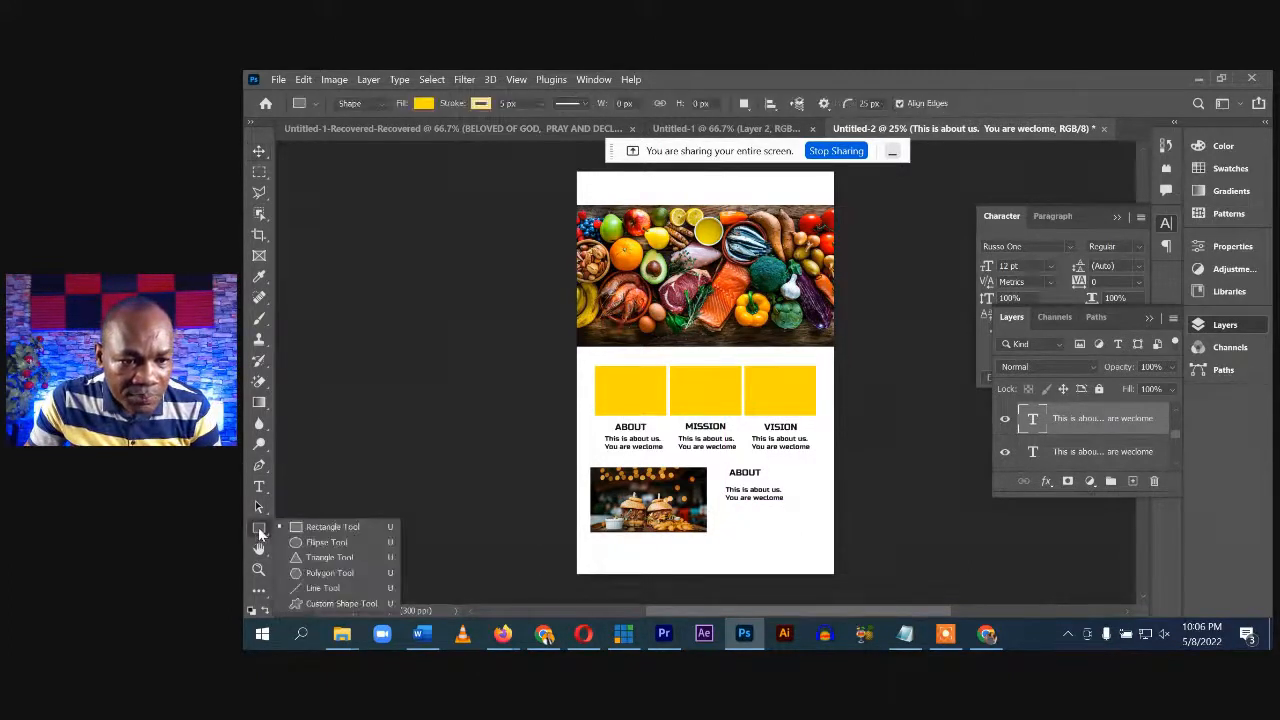
left_click(330, 527)
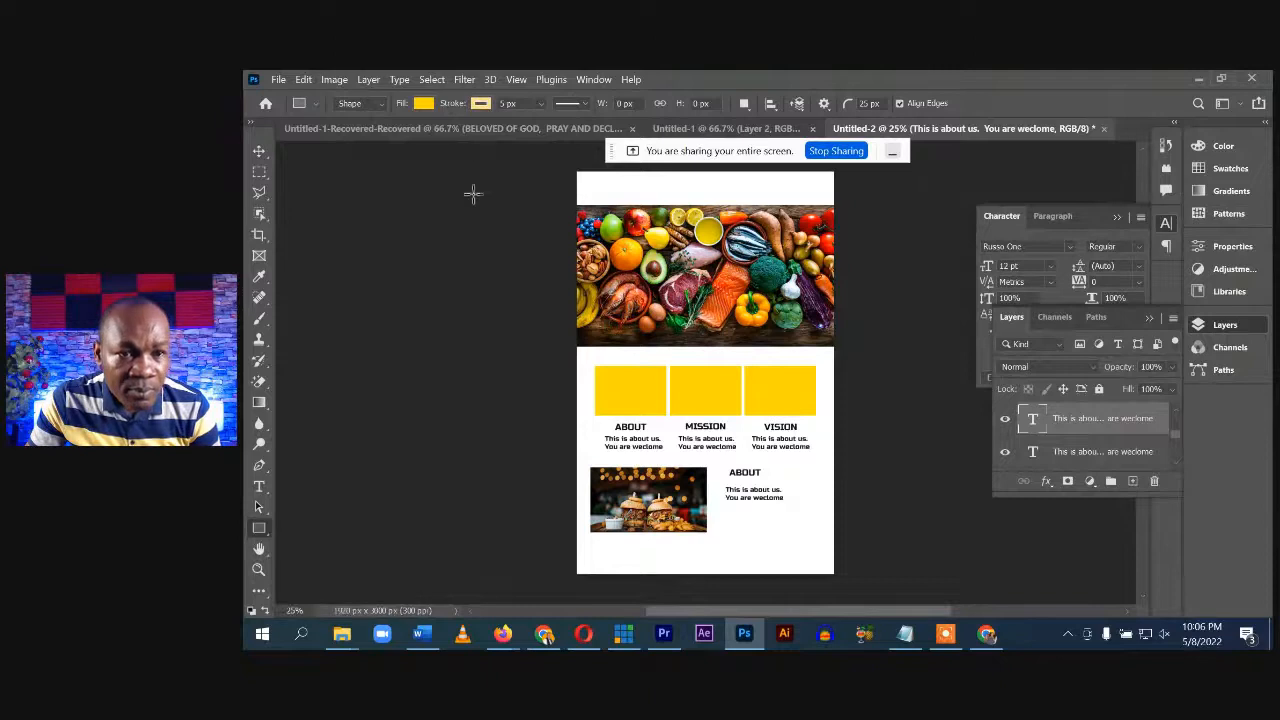
left_click(423, 104)
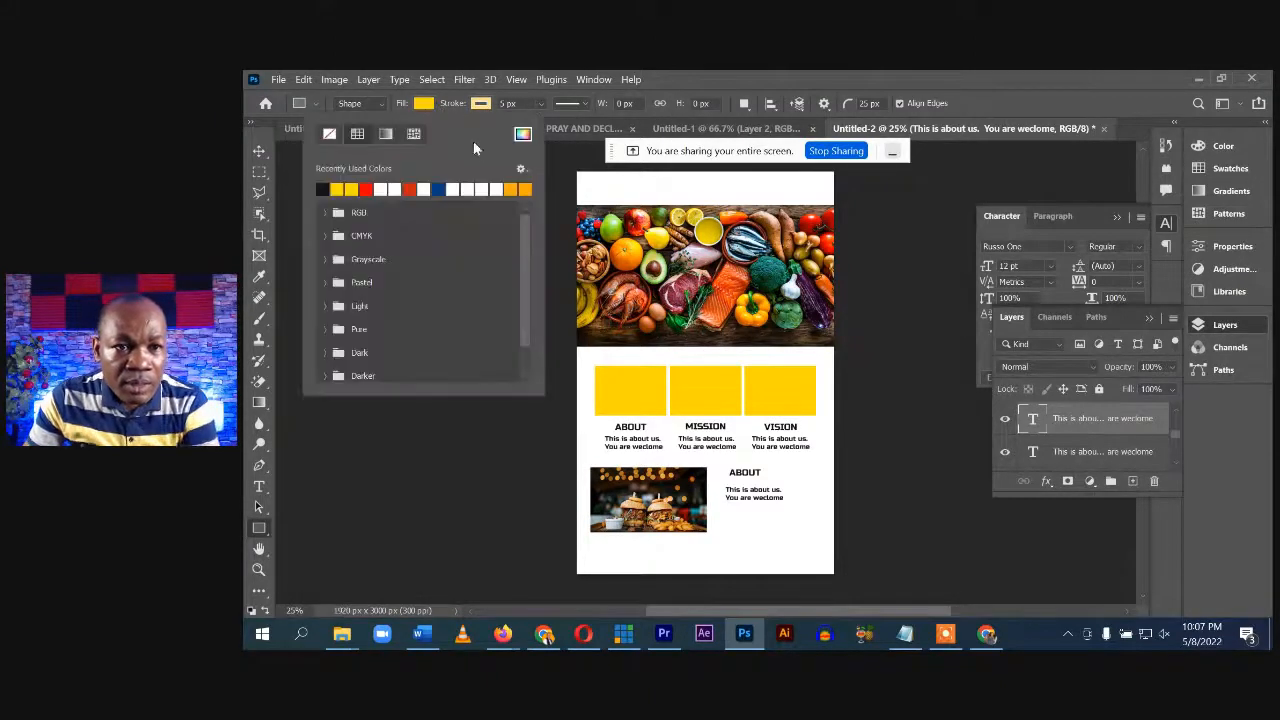
left_click(386, 134)
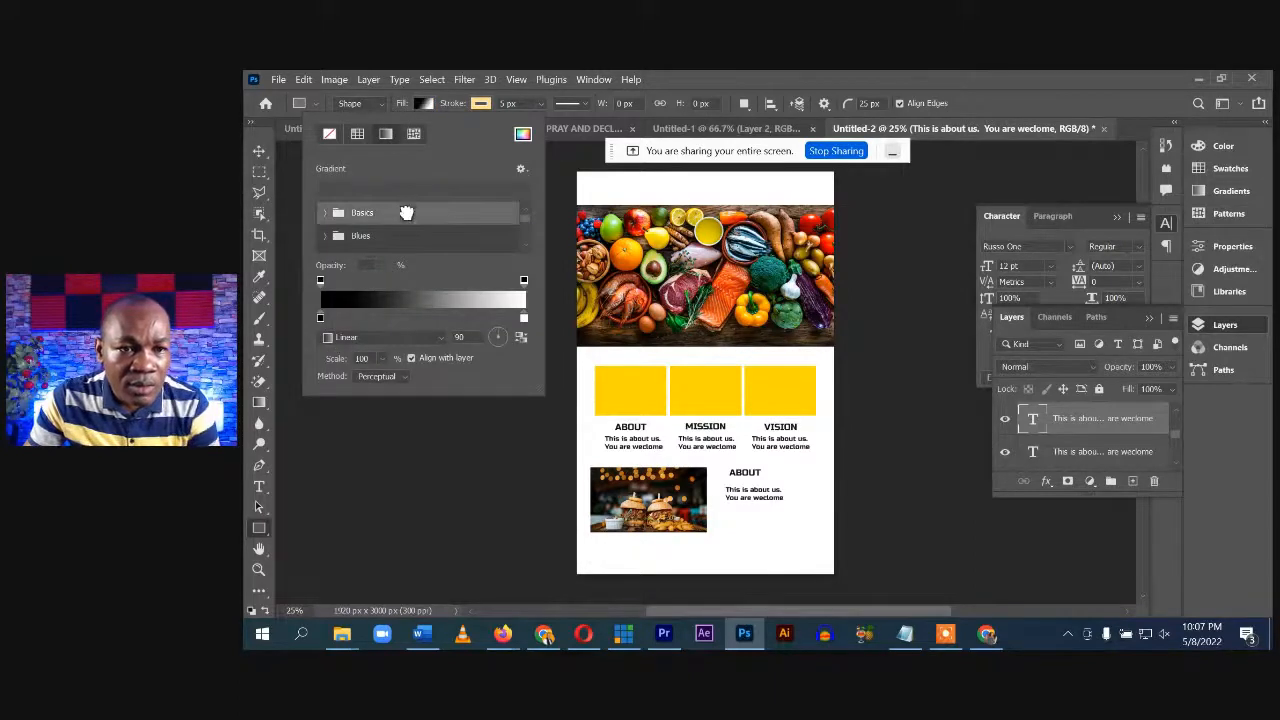
left_click(324, 213)
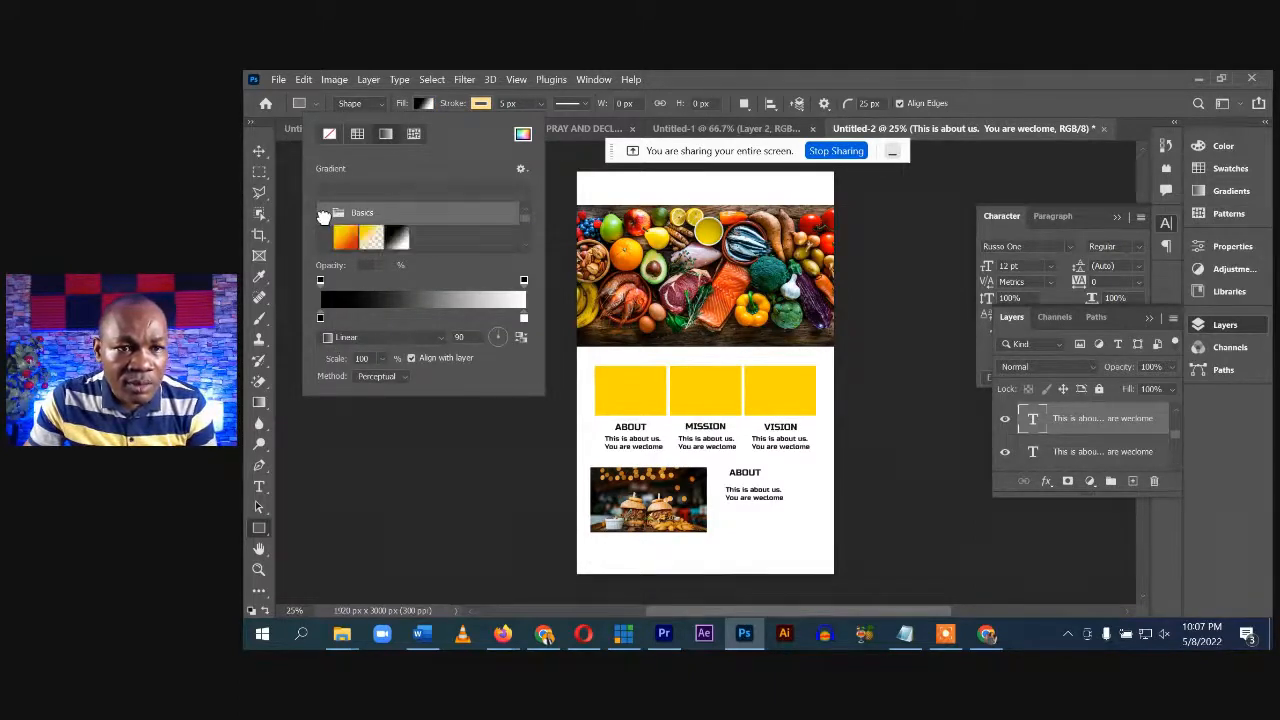
left_click(345, 236)
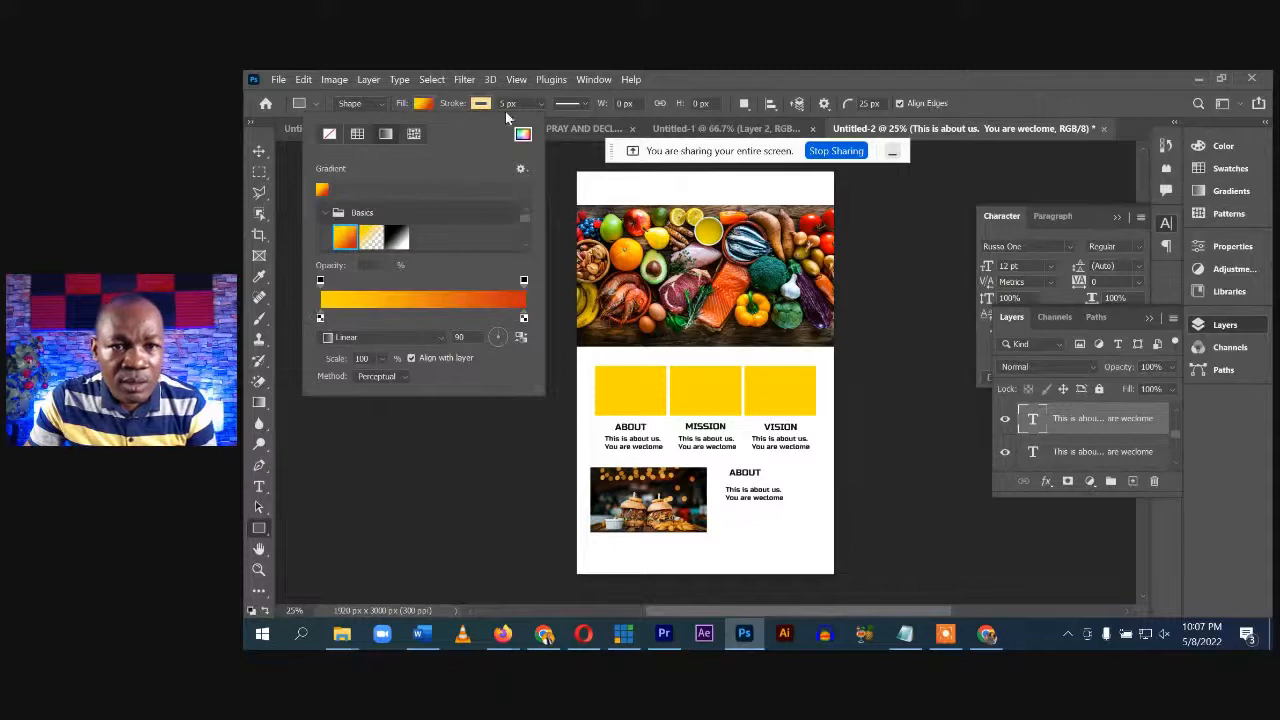
left_click(873, 104)
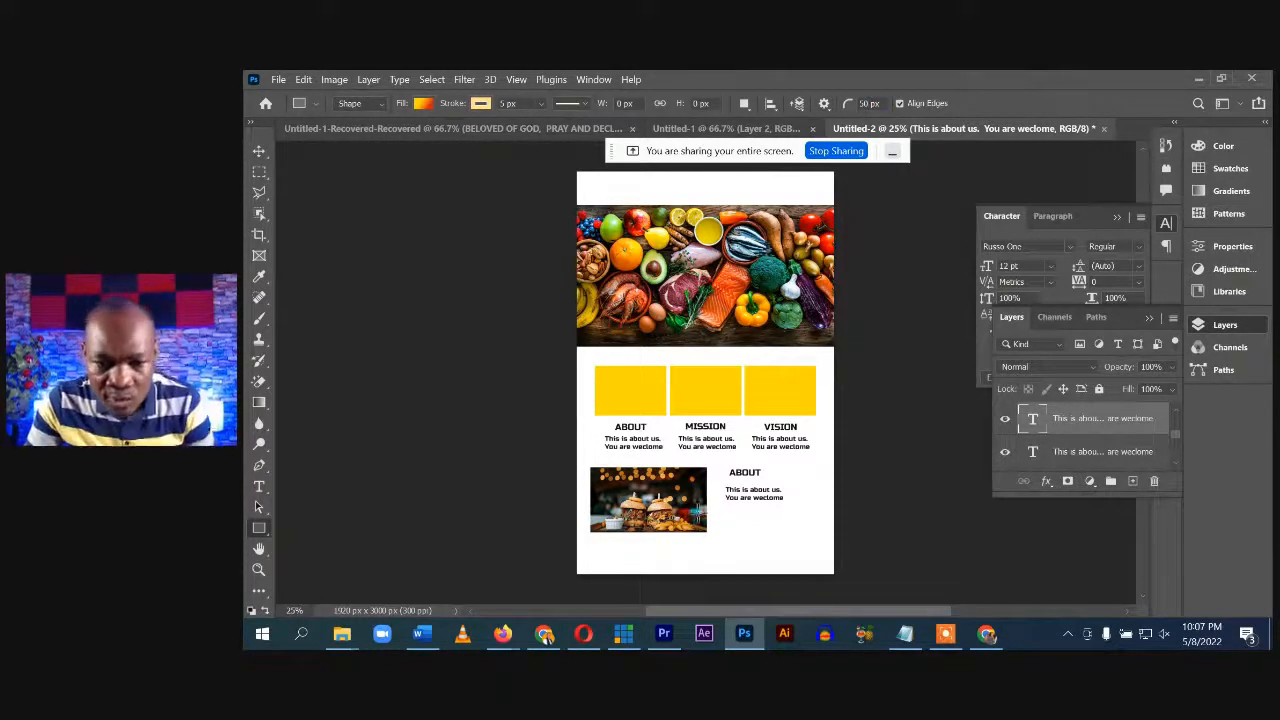
left_click_drag(721, 513, 794, 525)
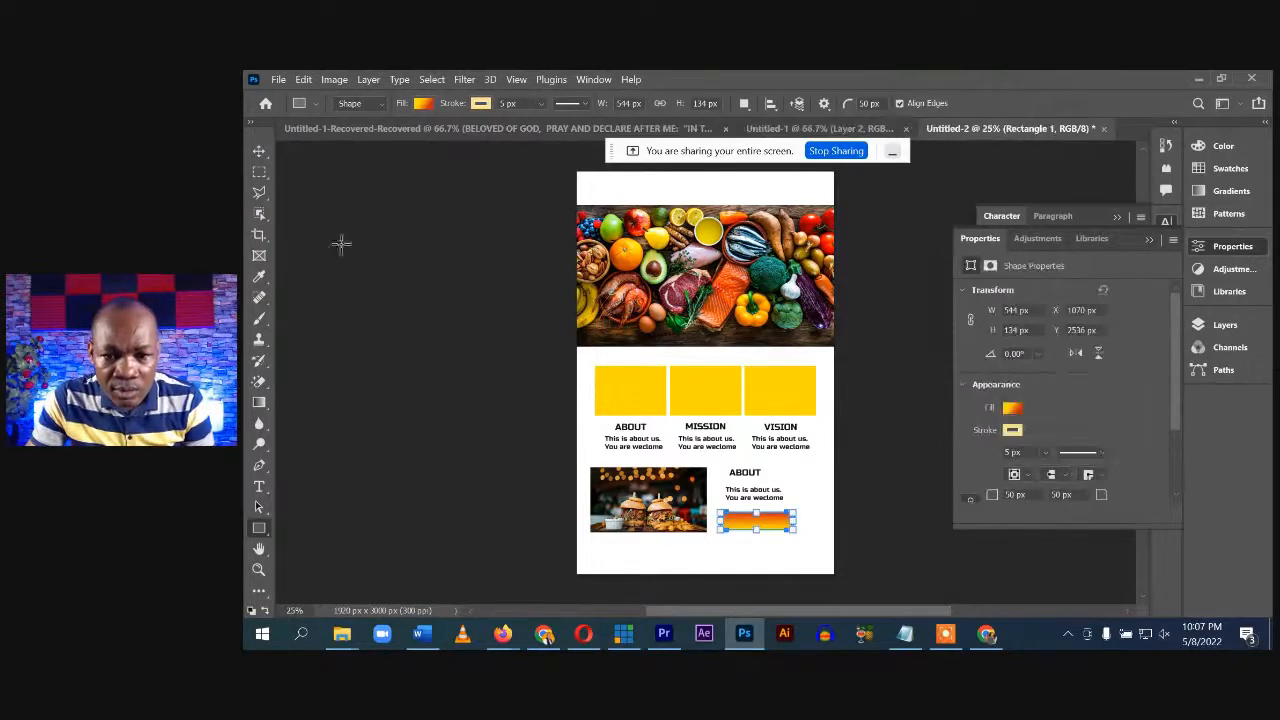
left_click(258, 151)
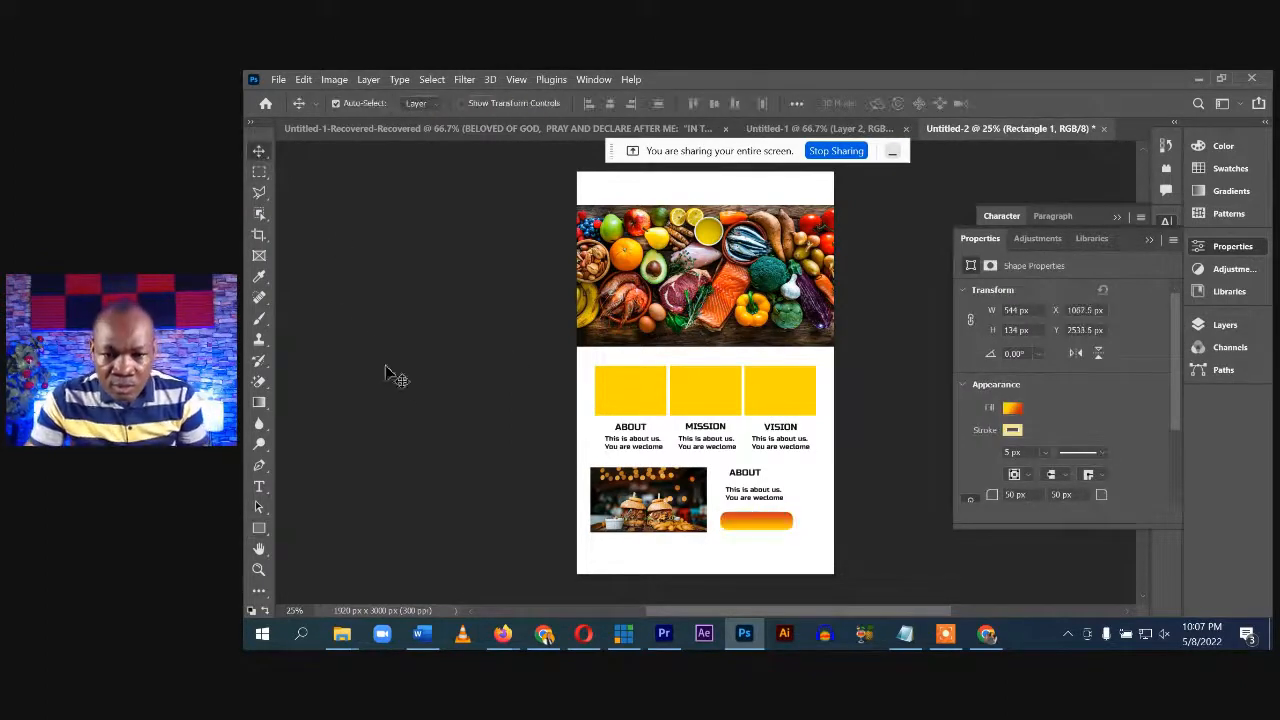
Create a full-width yellow footer strip along the page's bottom edge by filling a rectangular selection on a new layer
left_click(258, 172)
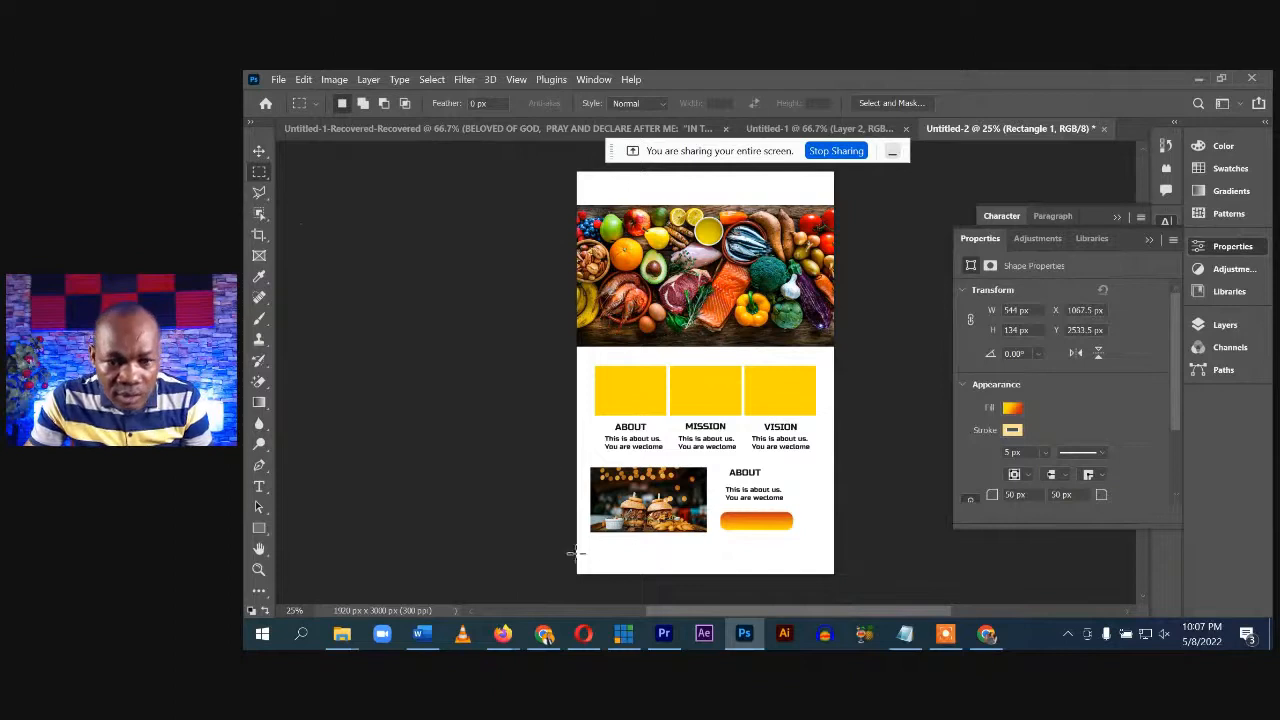
left_click_drag(576, 551, 851, 601)
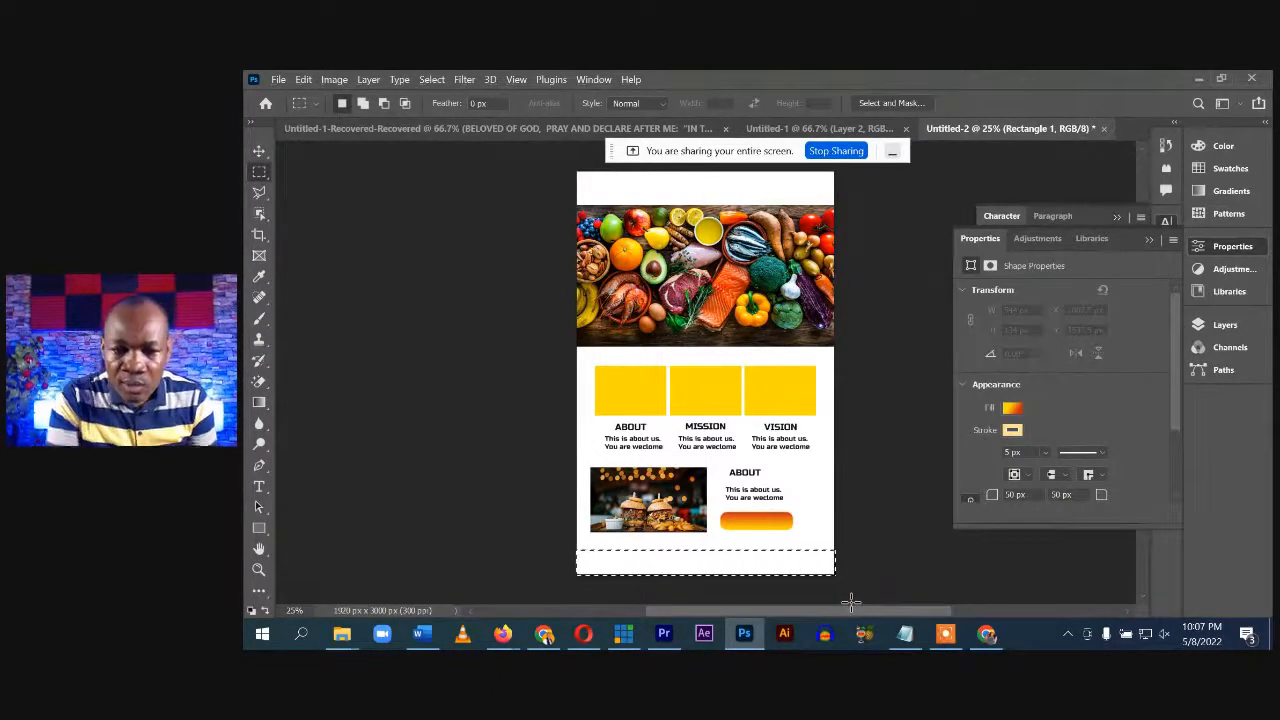
left_click(1224, 325)
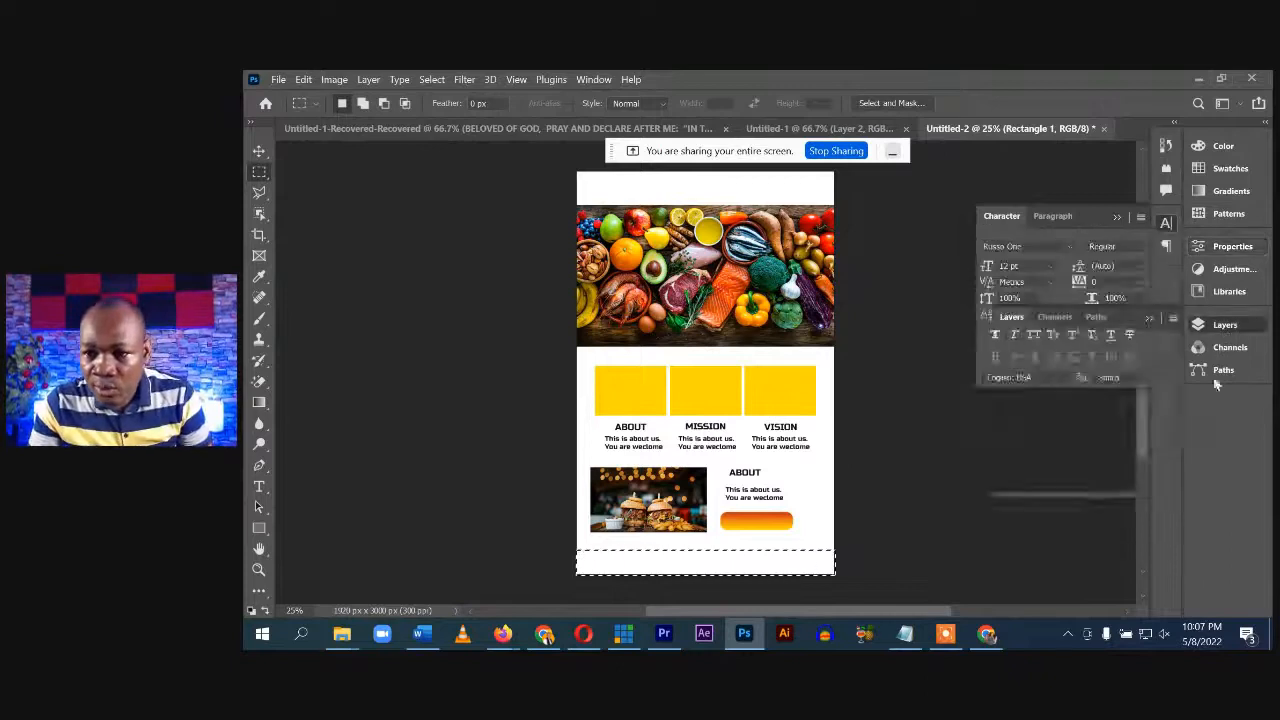
left_click(1133, 481)
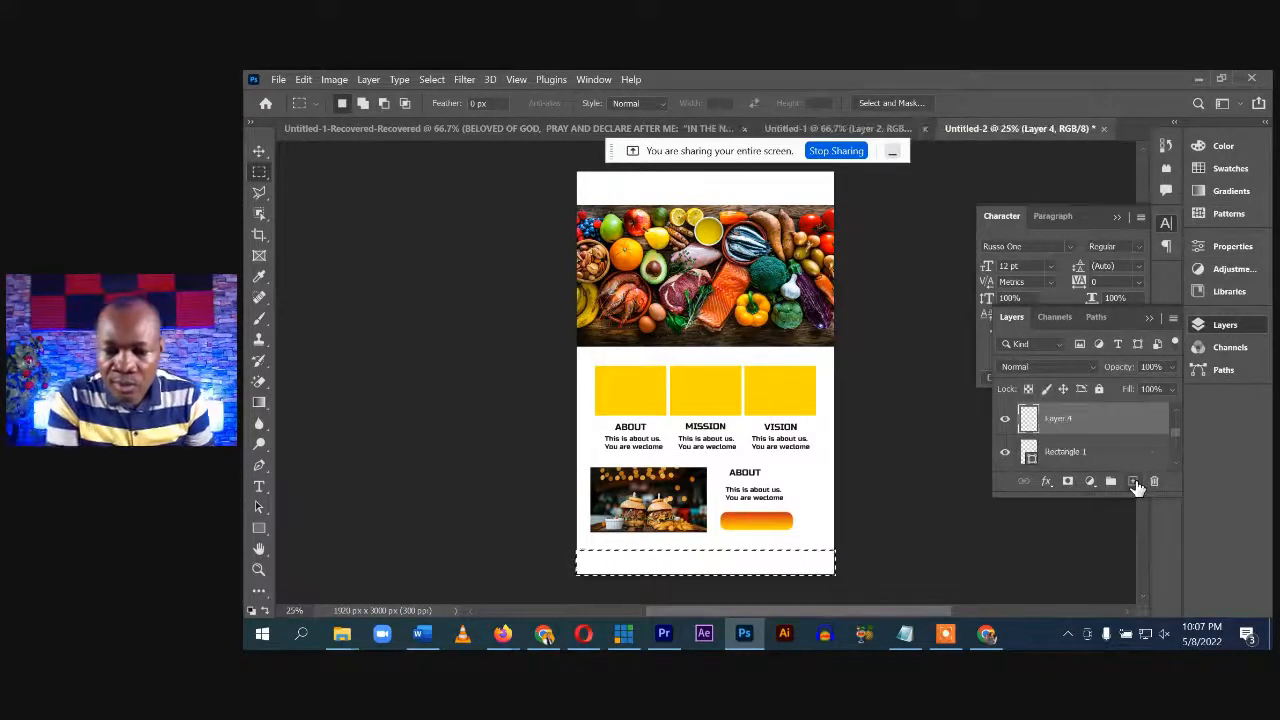
key("alt+BackSpace")
key("ctrl+d")
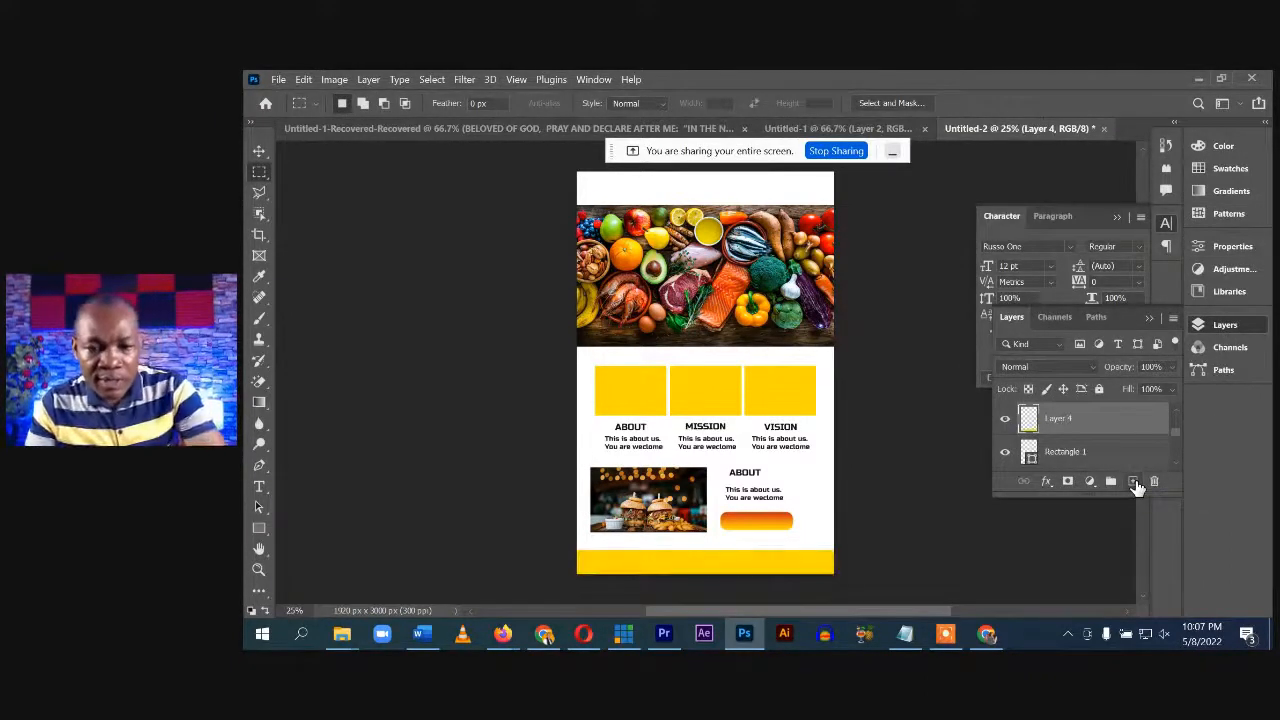
Fill the blank header strip above the food banner with yellow on a new layer, and clear the selection
left_click_drag(572, 168, 851, 205)
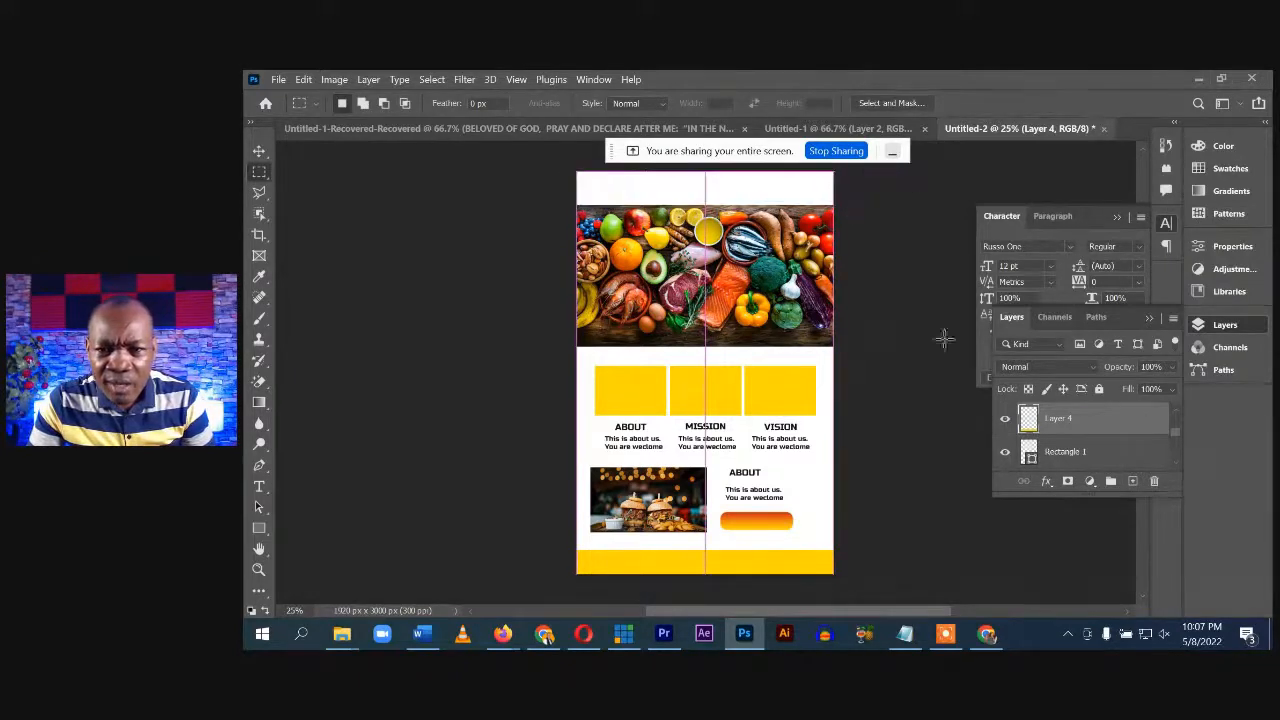
left_click(1133, 481)
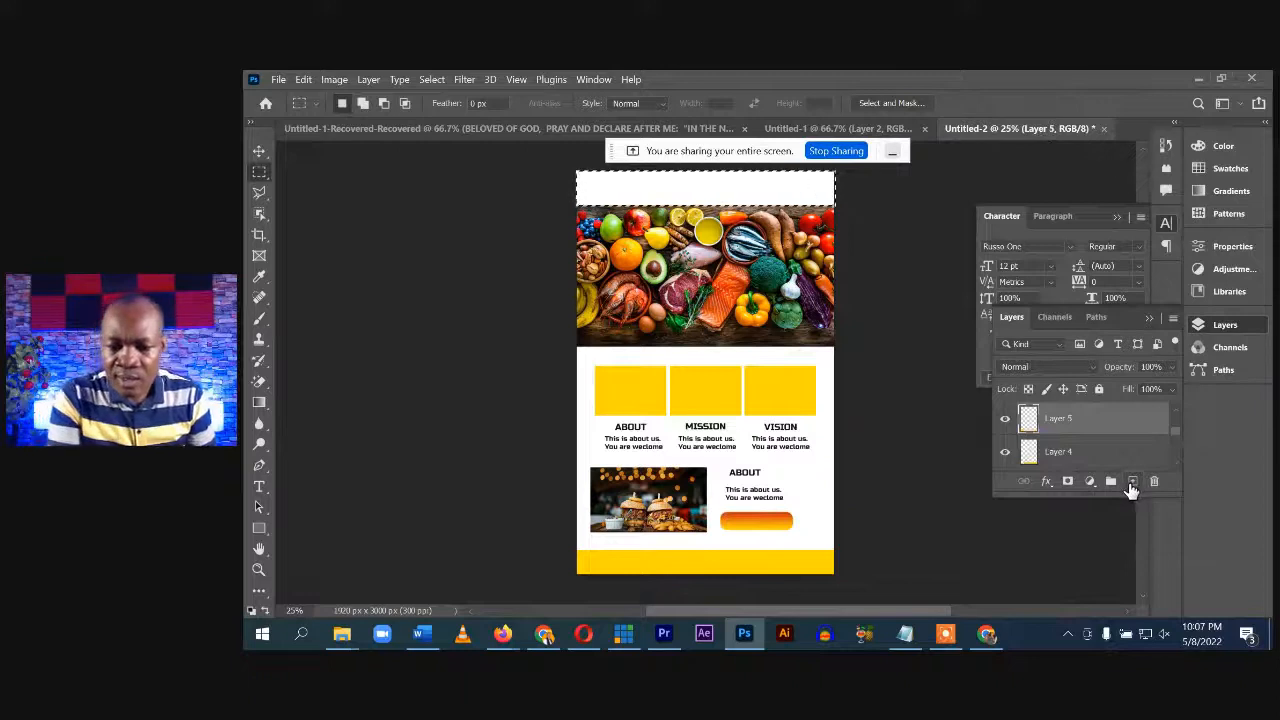
key("alt+BackSpace")
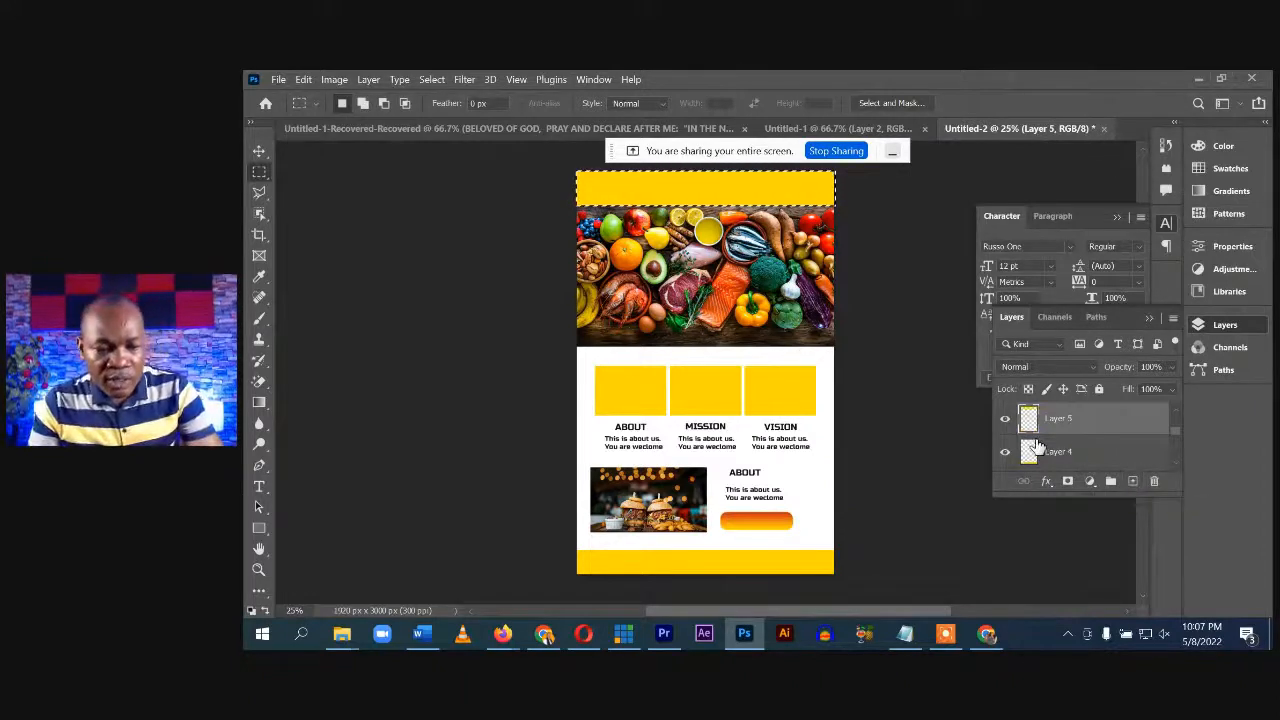
key("ctrl+d")
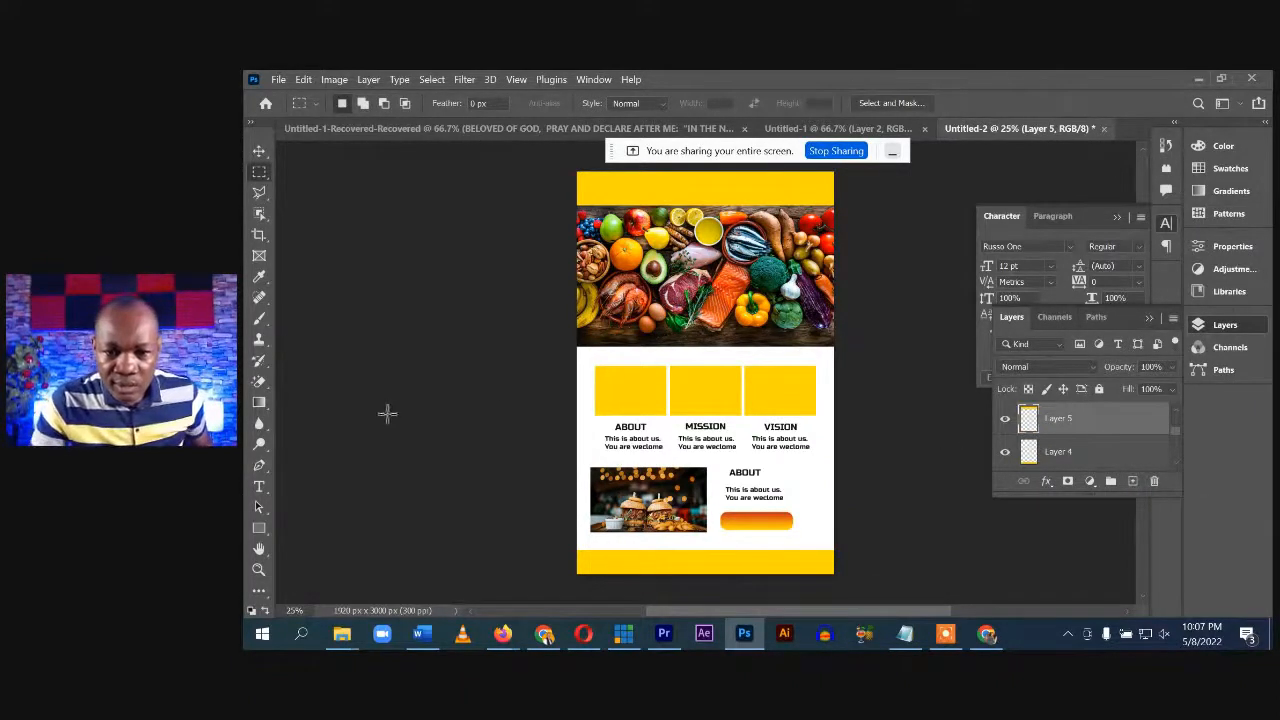
left_click(259, 150)
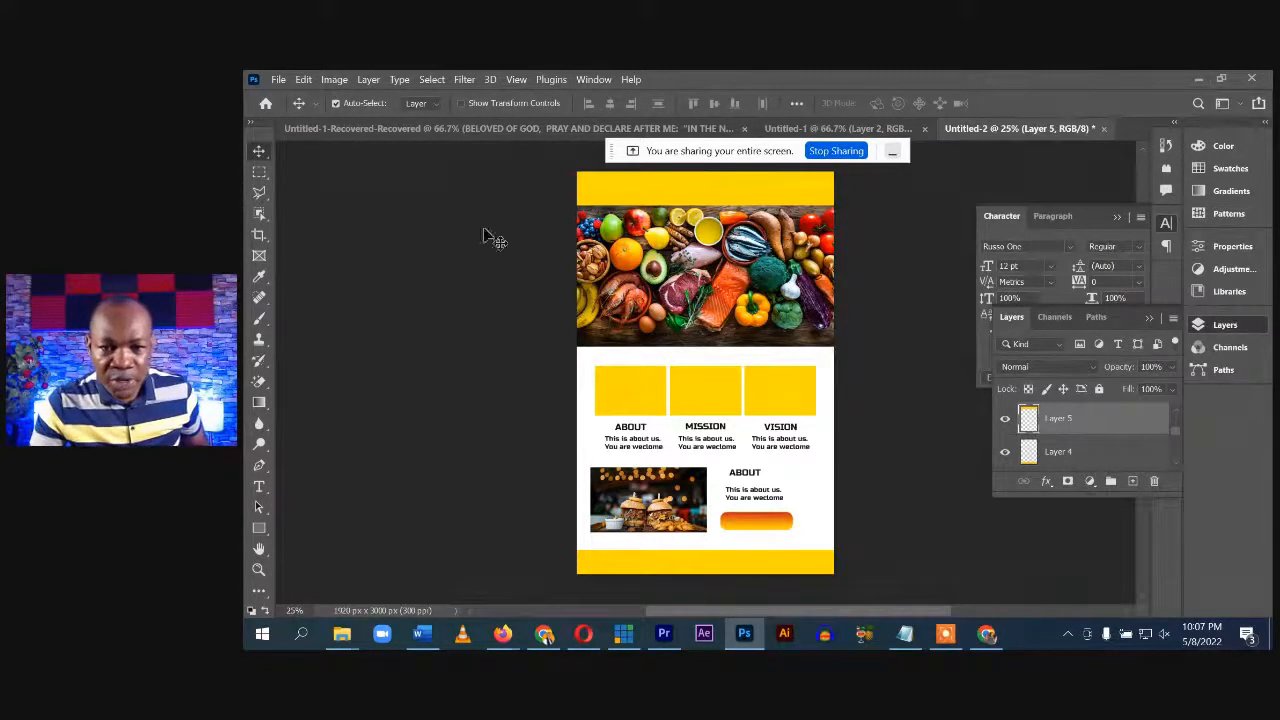
Save a copy of the mockup as a PNG named home in the Downloads folder, with the large file size option
left_click(278, 79)
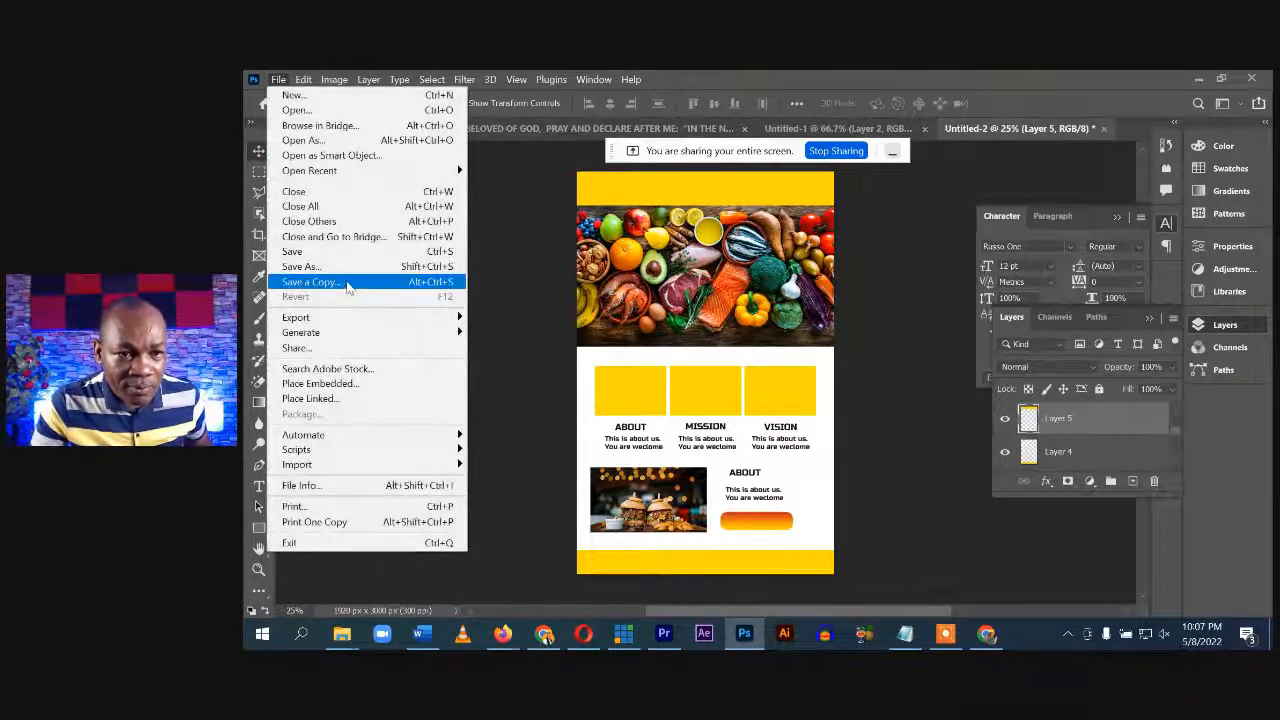
left_click(347, 283)
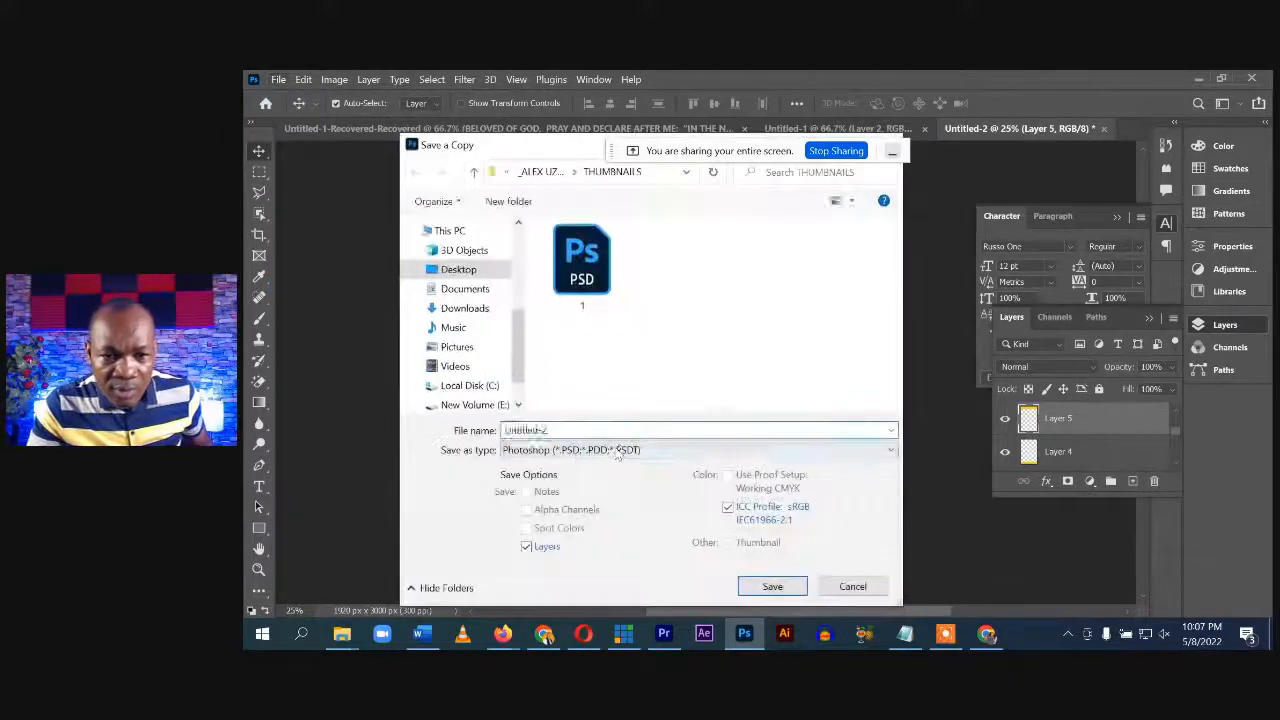
left_click(630, 450)
key("Up")
key("Return")
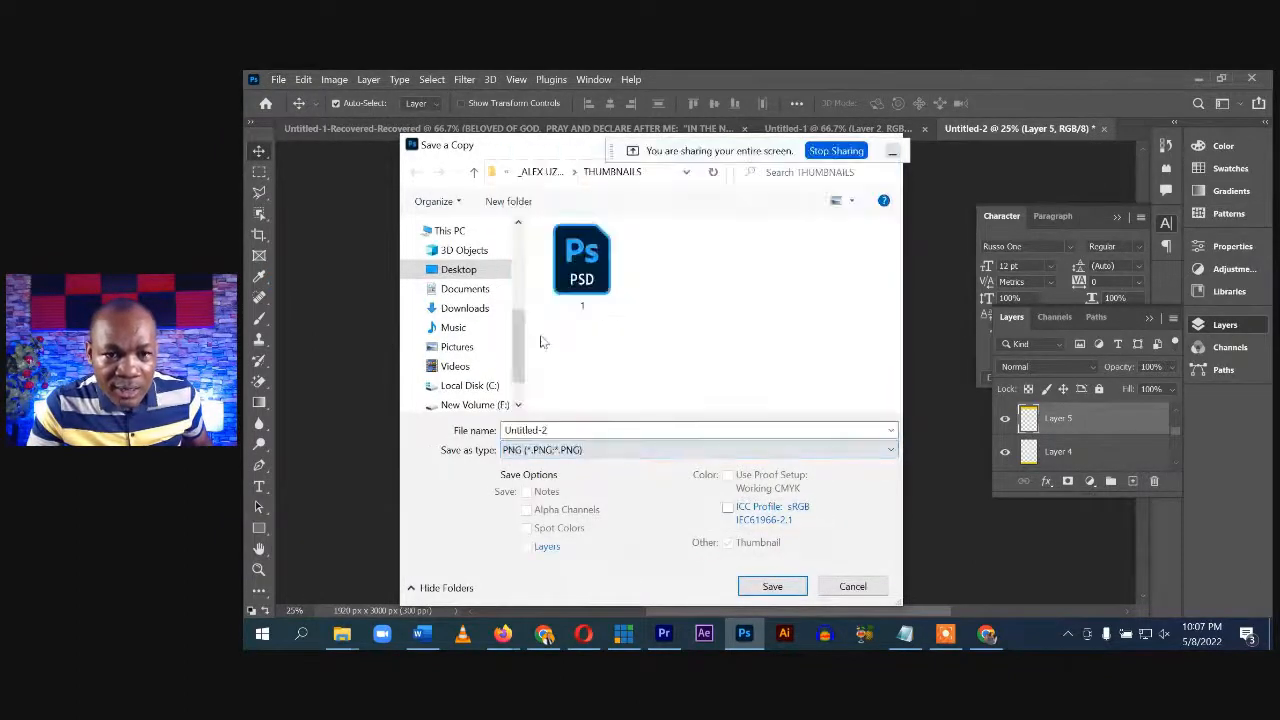
left_click(479, 309)
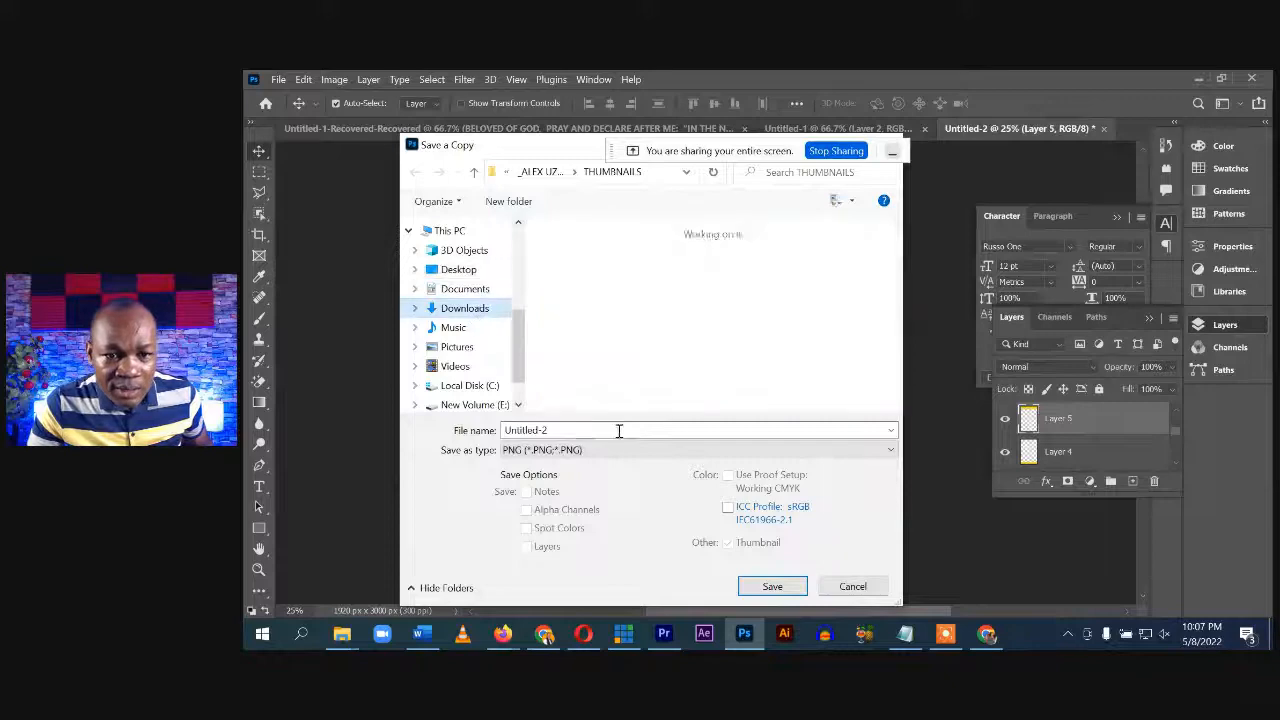
left_click(615, 430)
type("home")
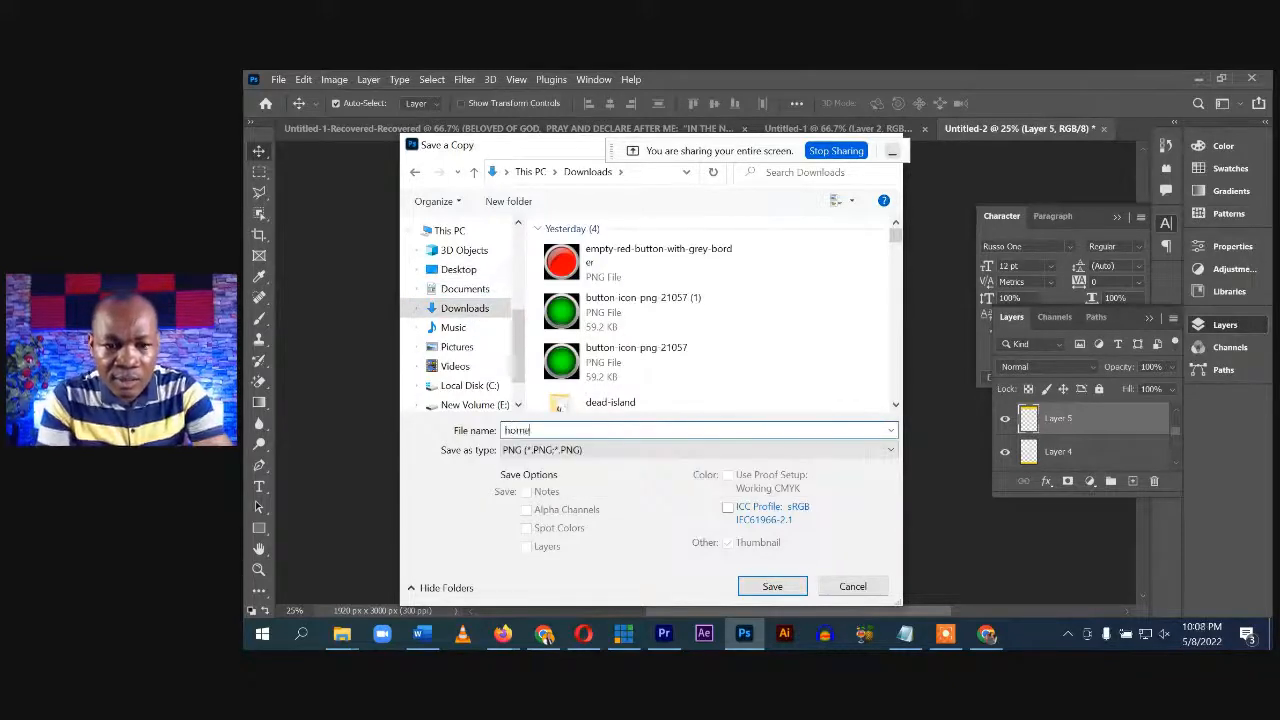
key("Return")
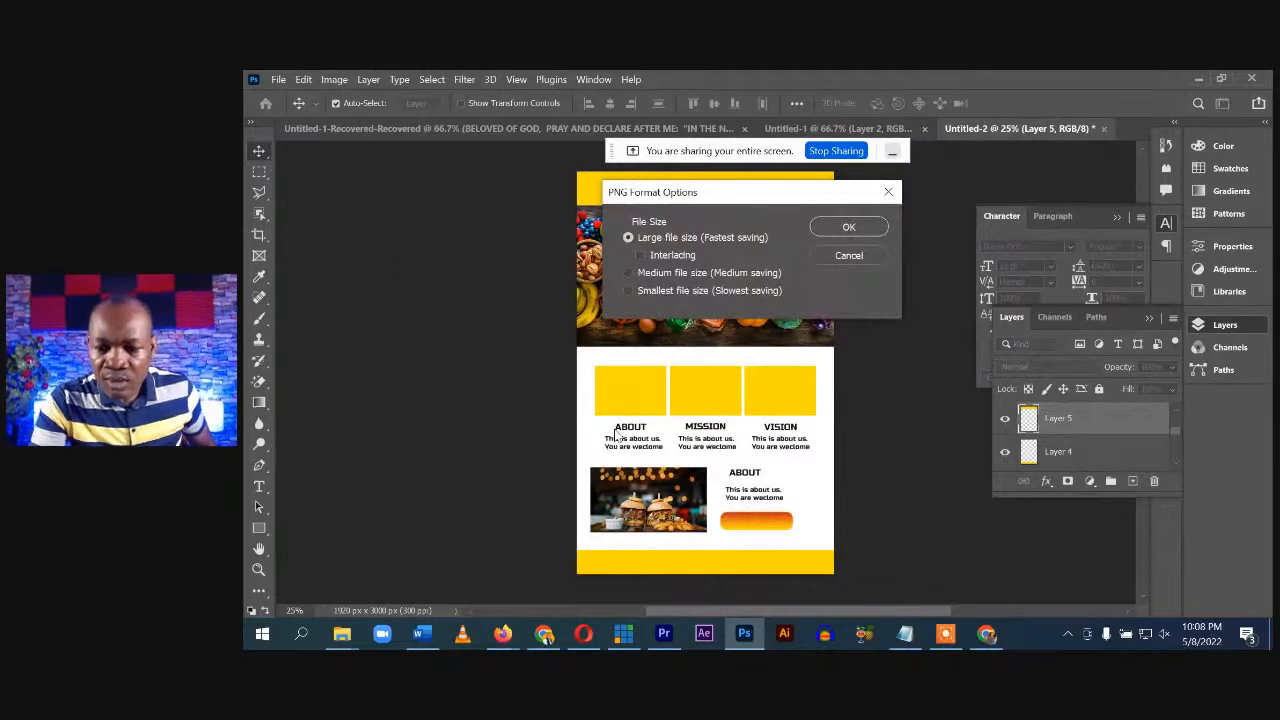
key("Return")
Switch to File Explorer and open the home image from the Downloads folder to view the exported mockup
mouse_move(342, 638)
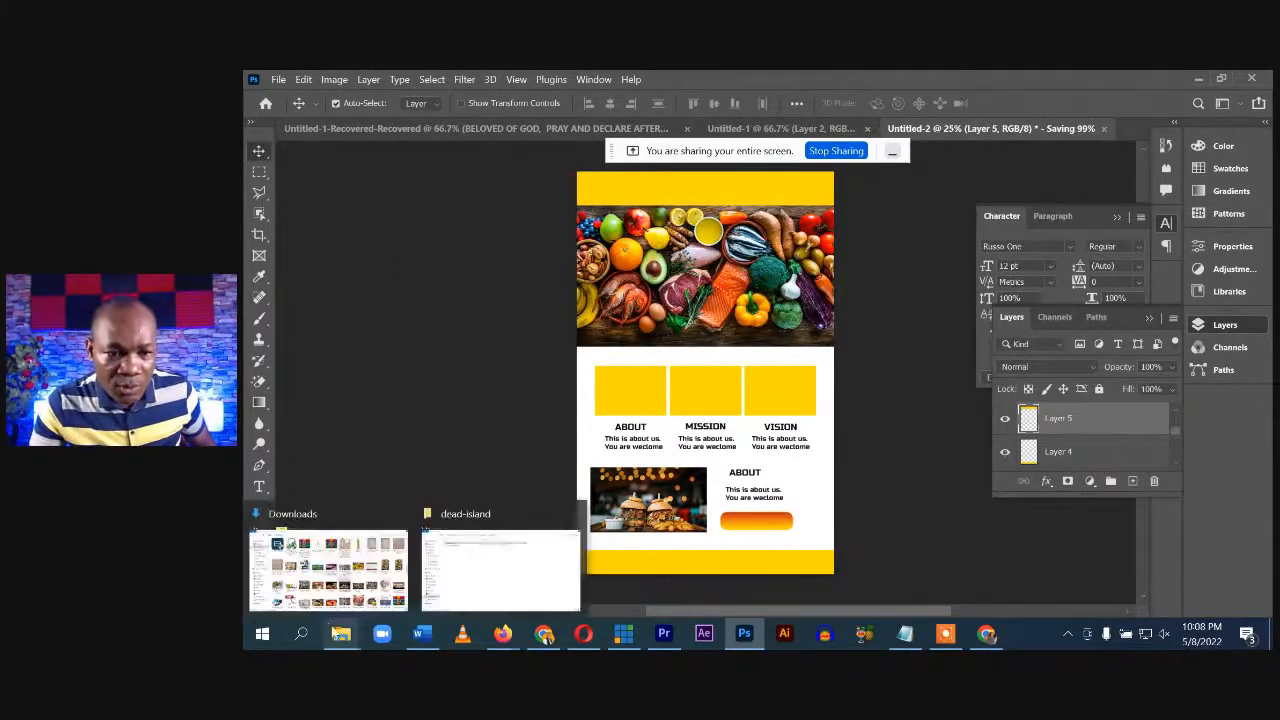
left_click(328, 570)
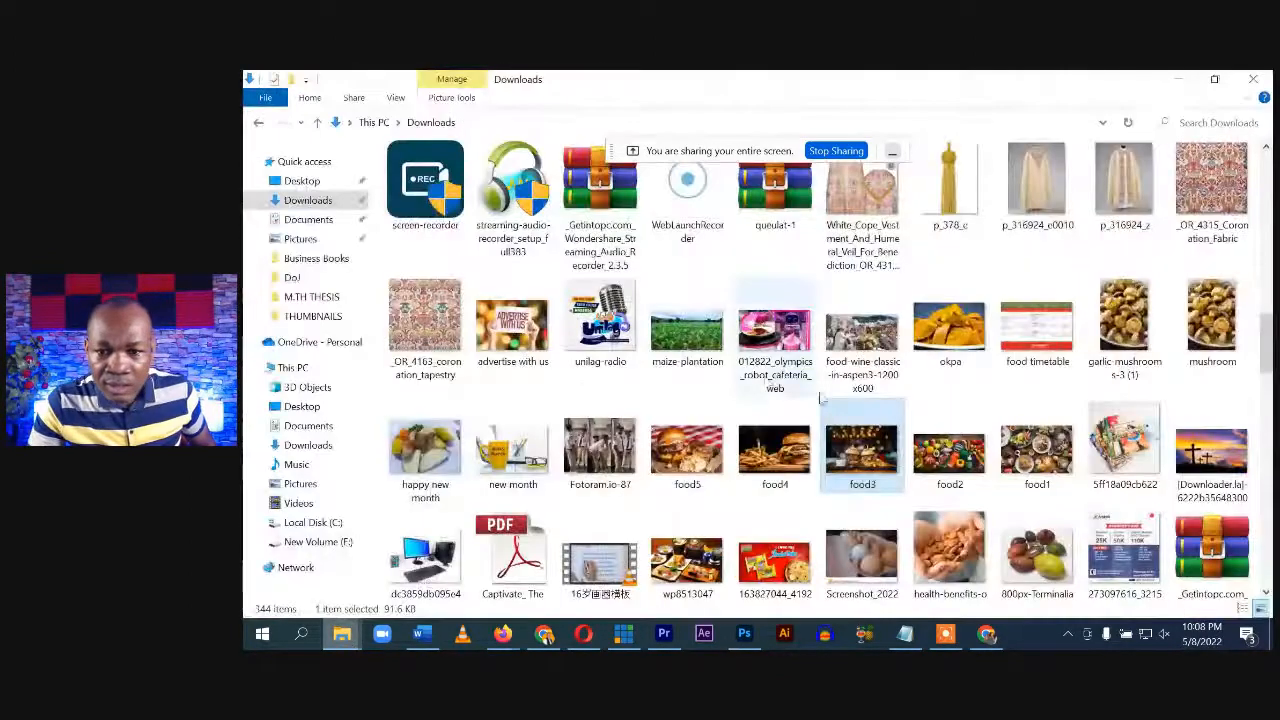
scroll(822, 480, "up", 15)
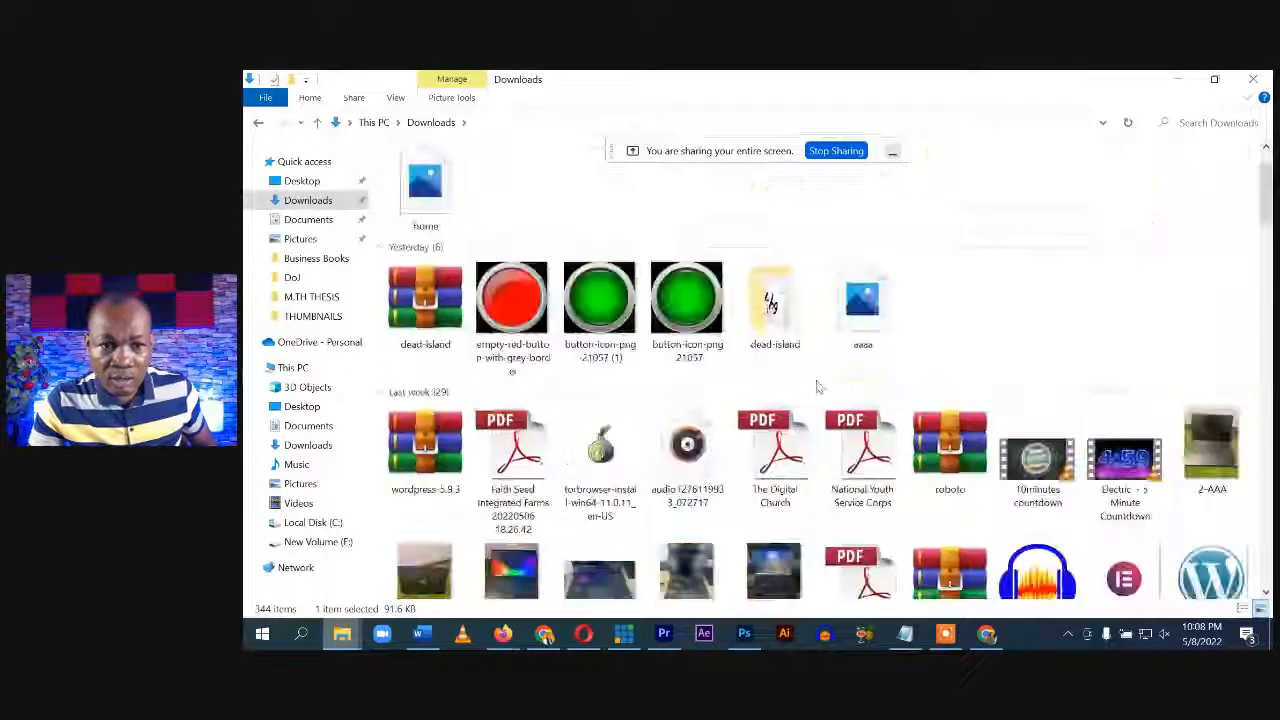
left_click(418, 203)
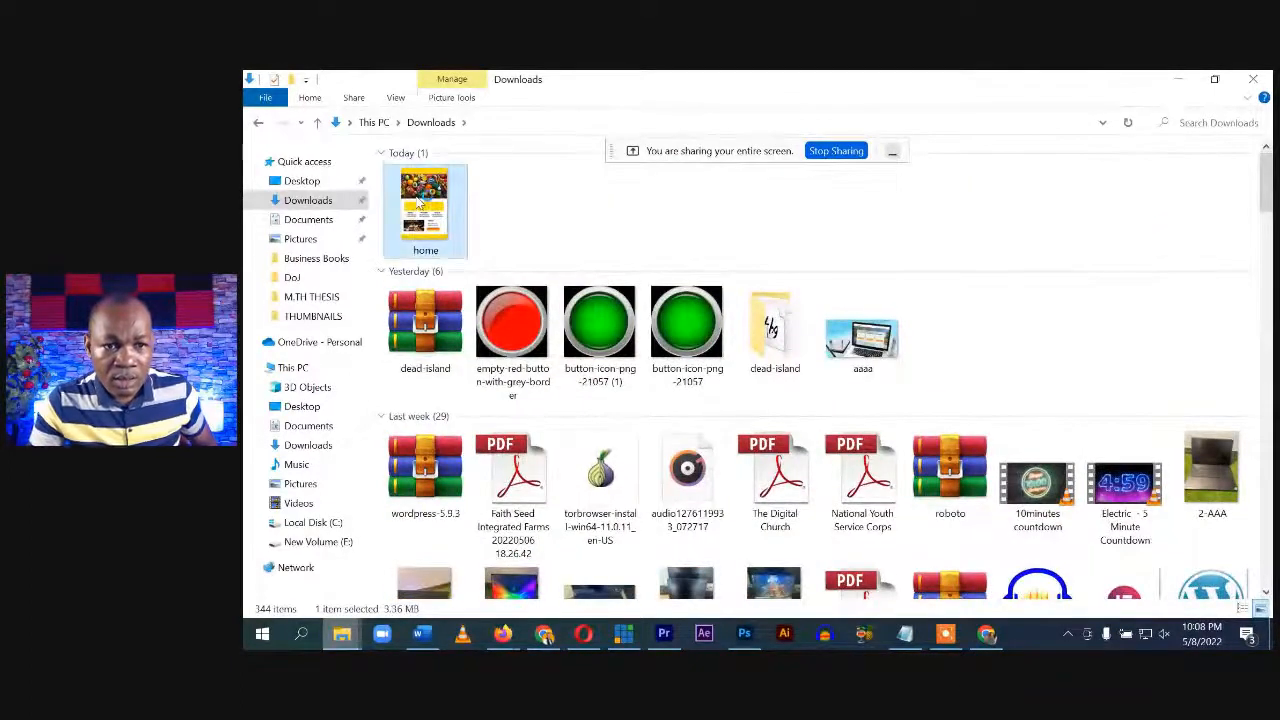
double_click(418, 202)
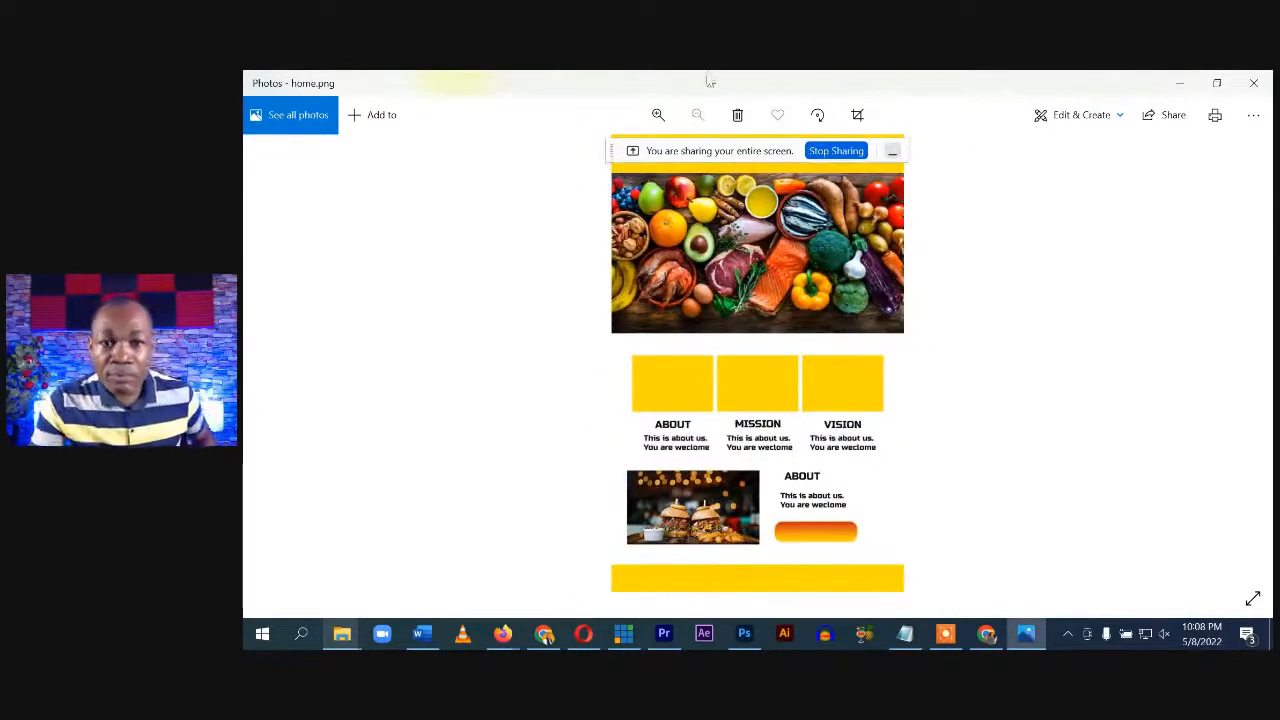
Switch to Chrome and compare the live website's home page with the home.png mockup in Photos
left_click(544, 634)
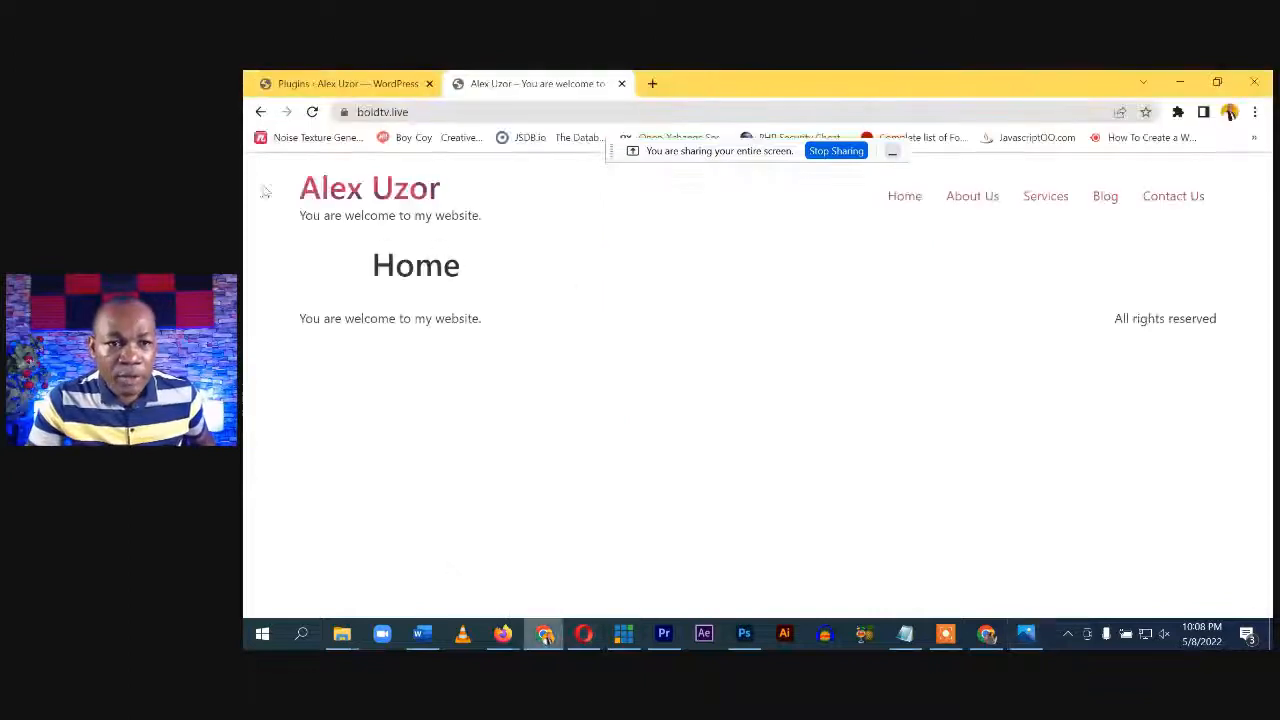
left_click(1025, 634)
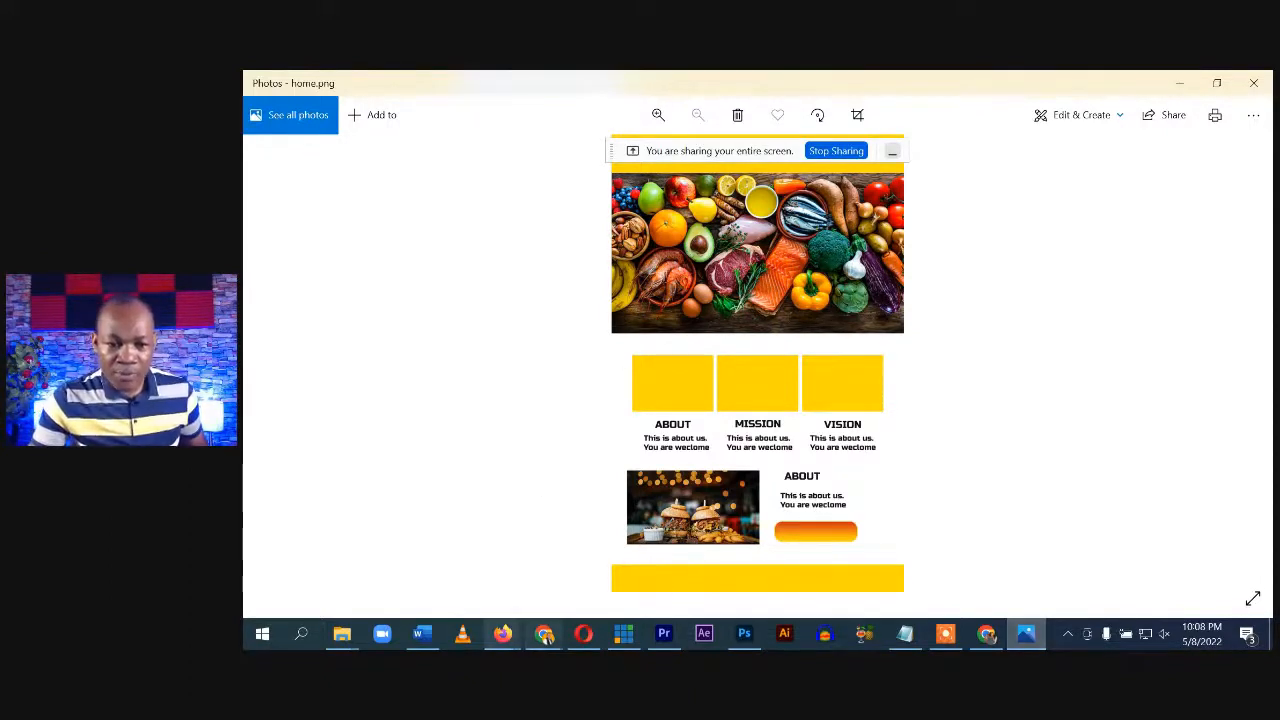
left_click(545, 636)
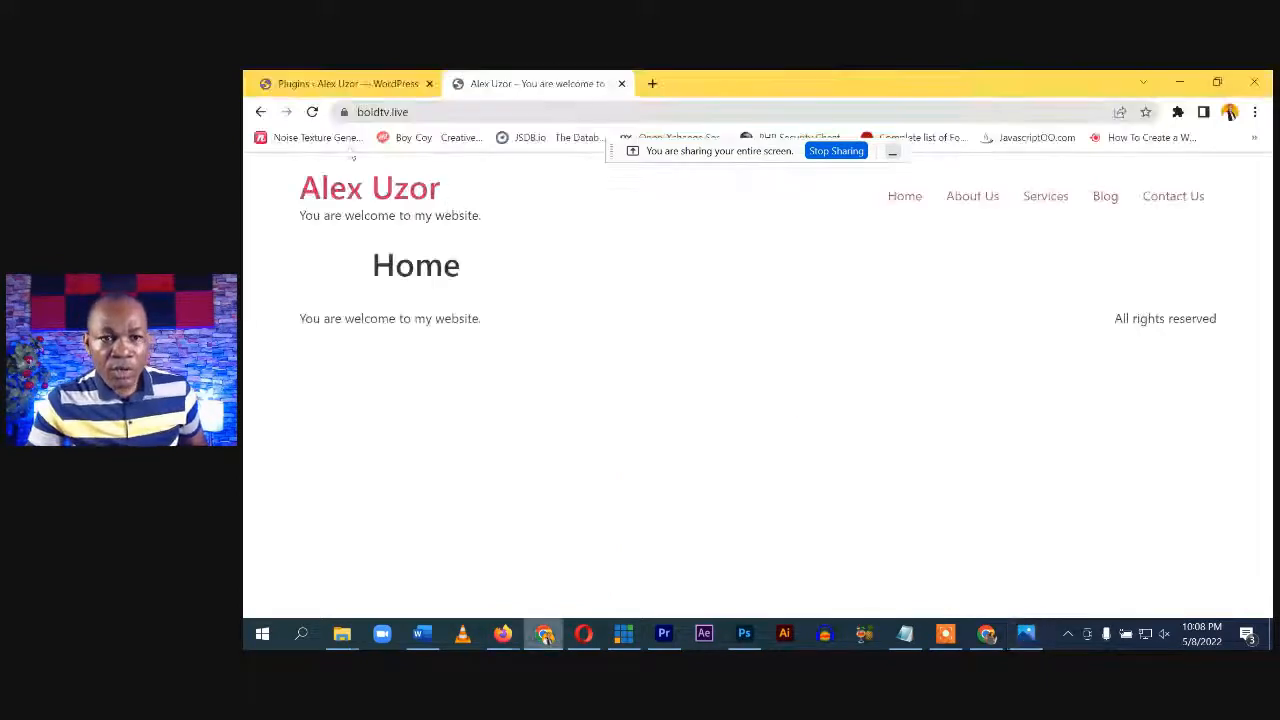
Open the list of all pages in the site's WordPress admin
left_click(354, 88)
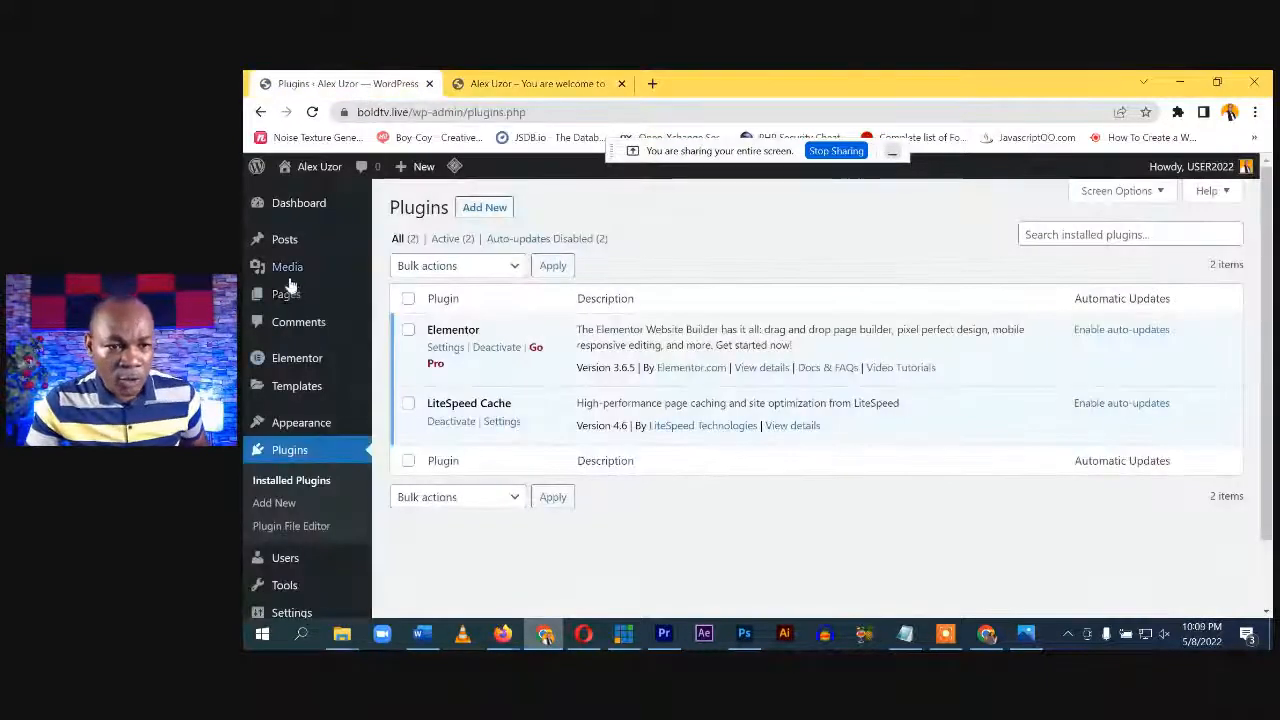
mouse_move(286, 292)
left_click(412, 298)
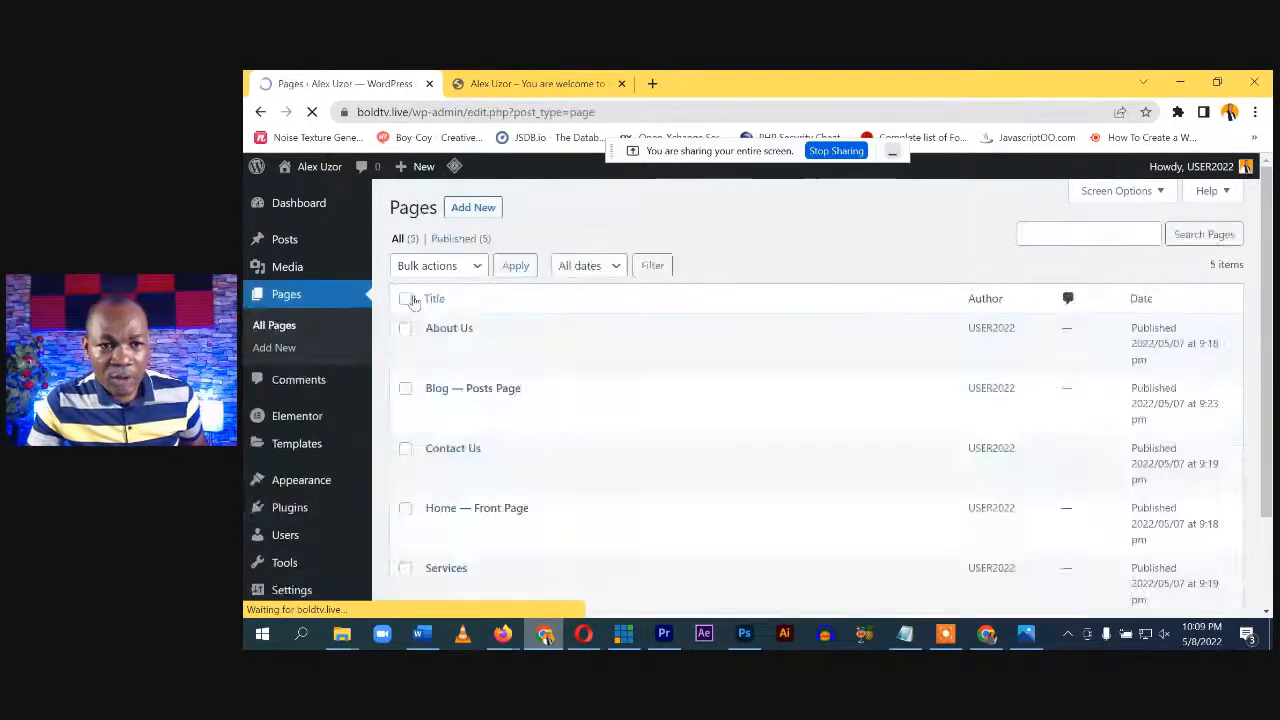
Open the Home page for editing, launch it in Elementor and close the Navigator
scroll(630, 380, "down", 2)
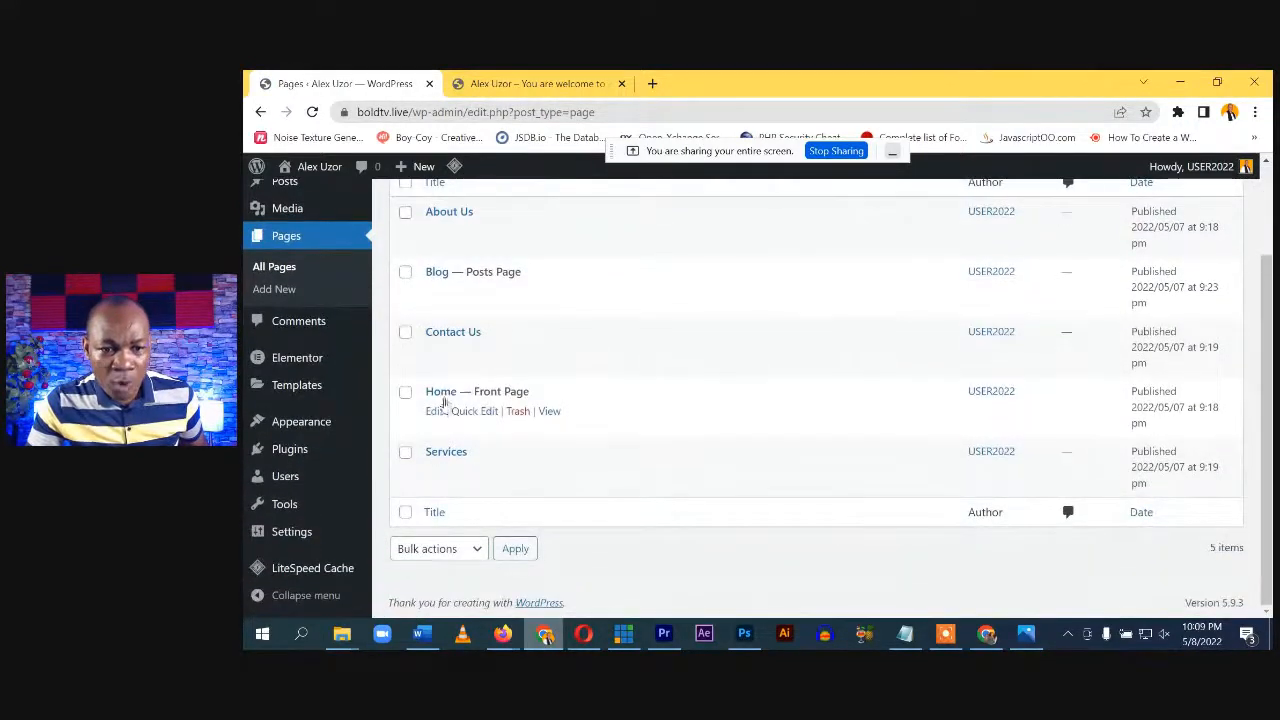
left_click(434, 412)
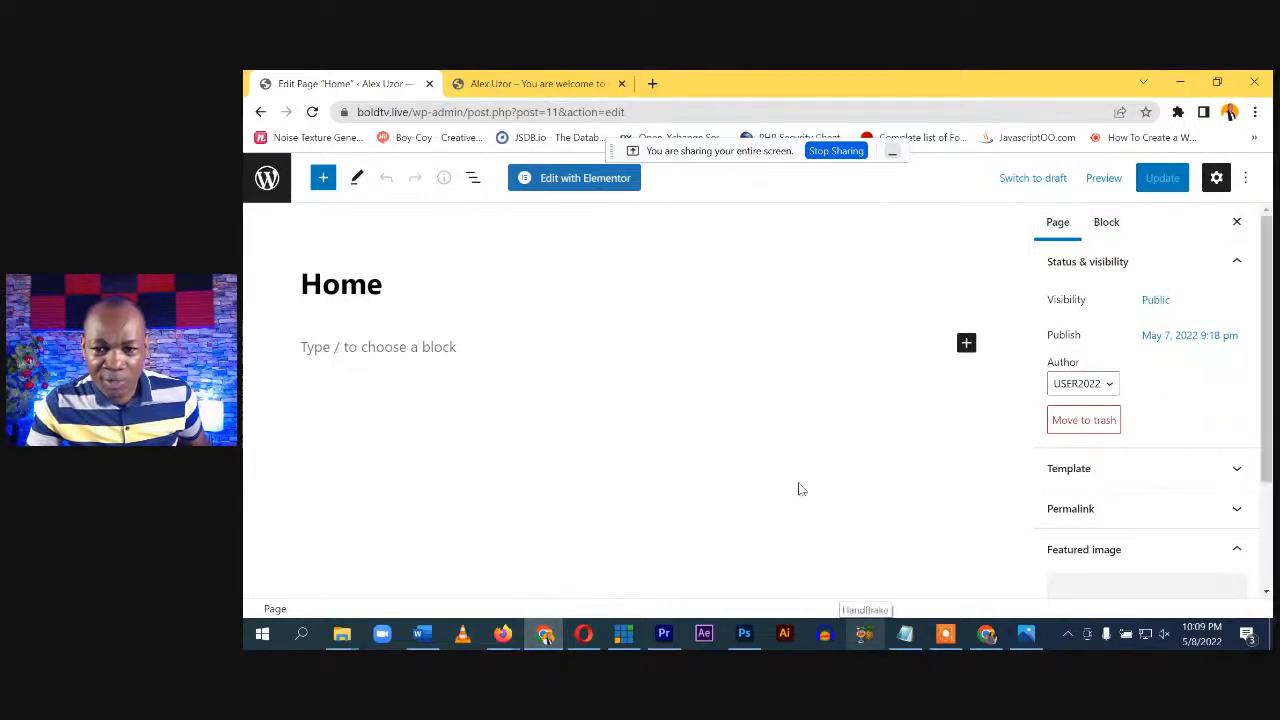
left_click(567, 180)
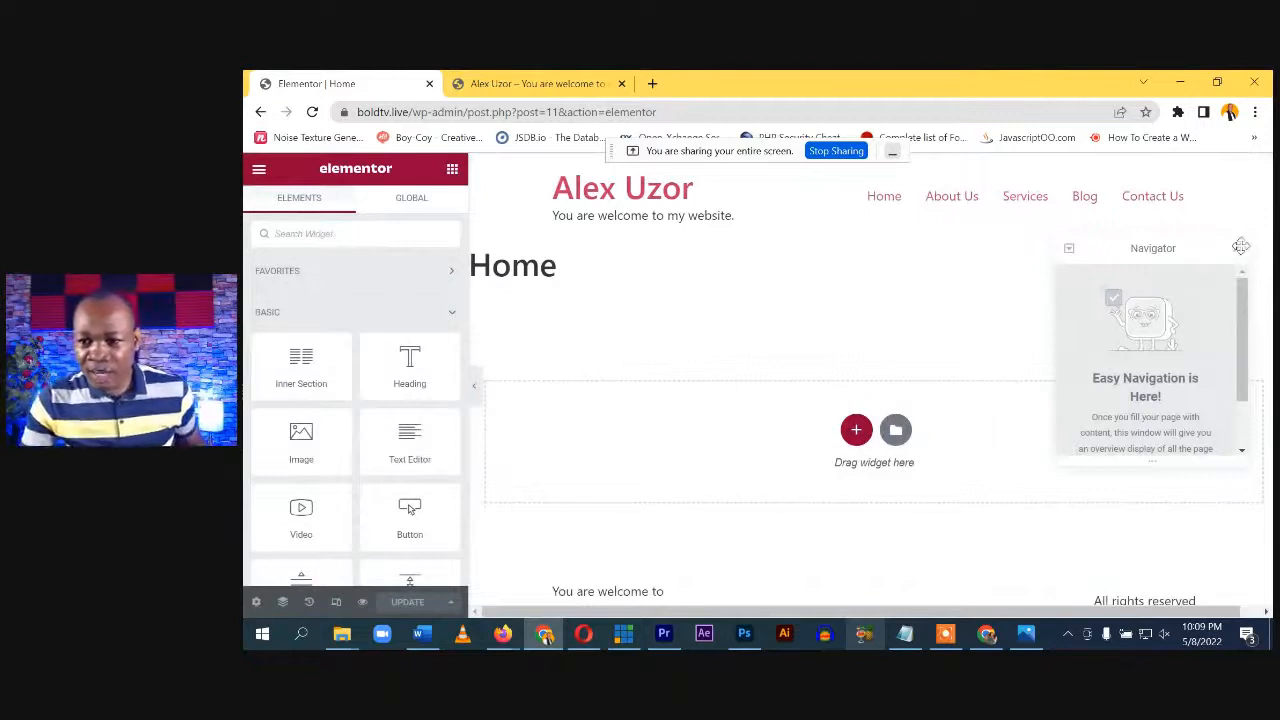
left_click(1236, 250)
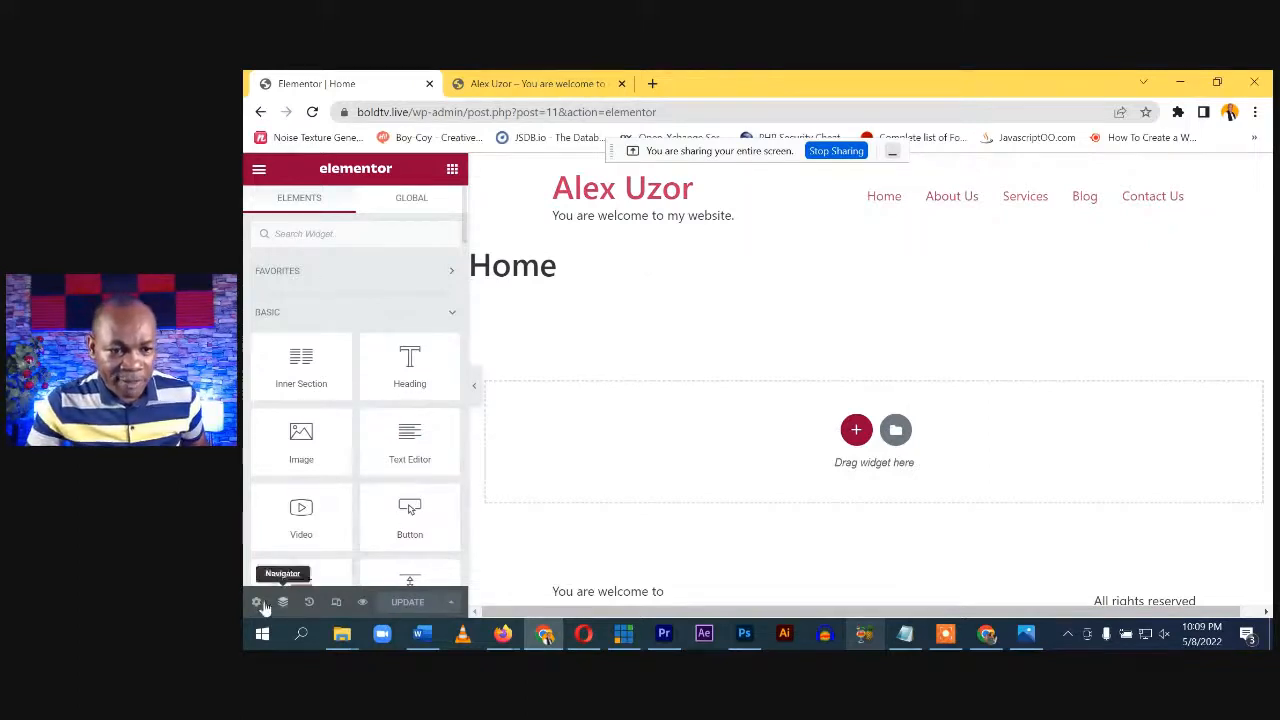
Return to the Home page's WordPress editor, set its template to Elementor Full Width and update the page
left_click(260, 112)
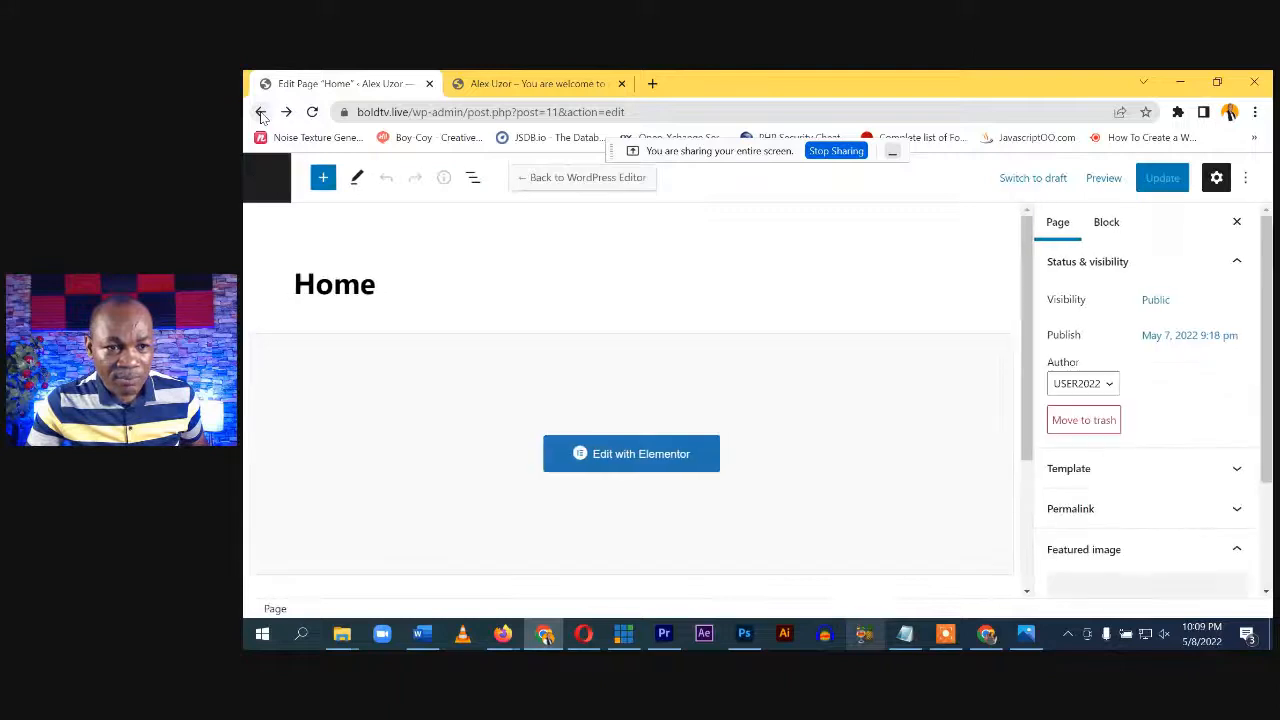
scroll(1206, 502, "down", 2)
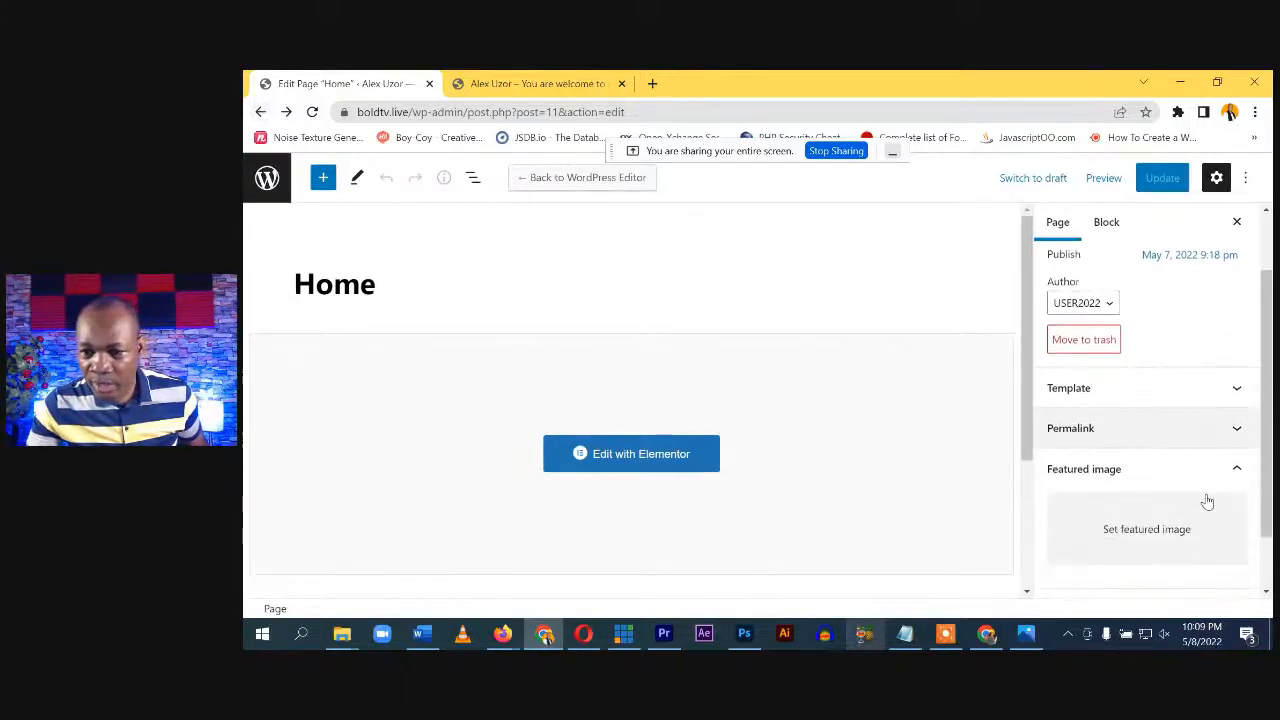
left_click(1219, 388)
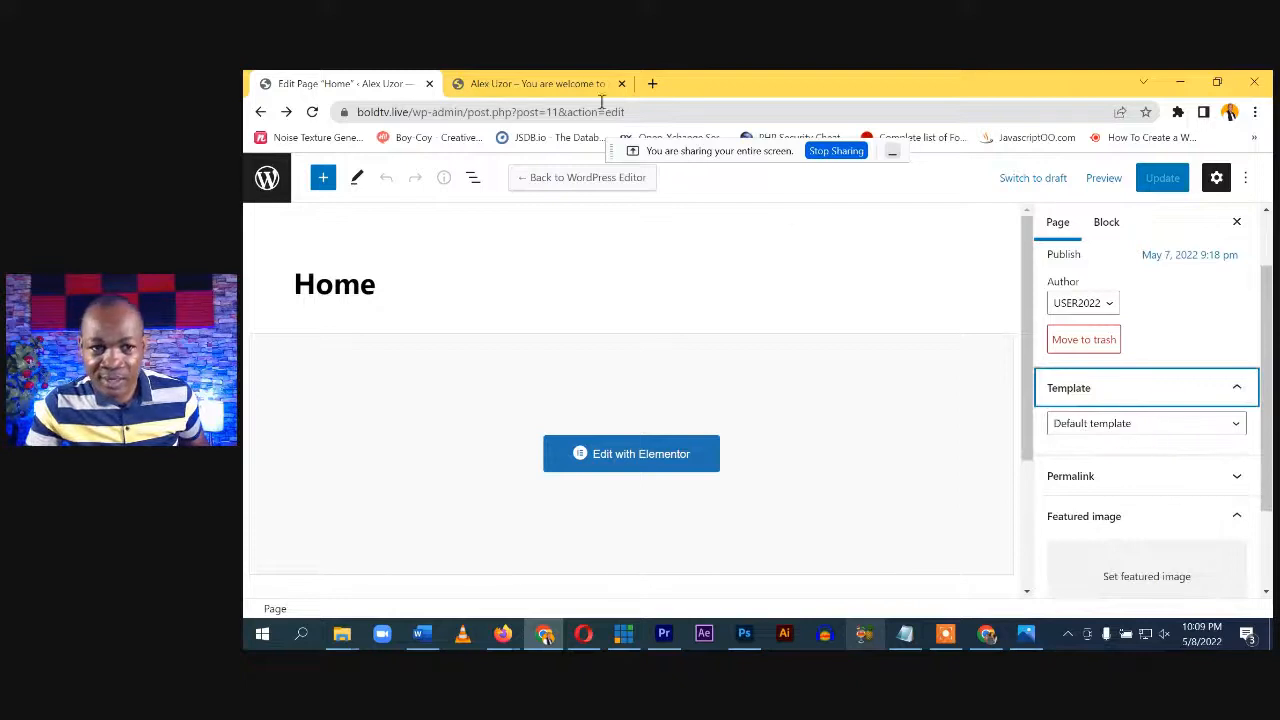
left_click(543, 84)
left_click_drag(466, 263, 362, 264)
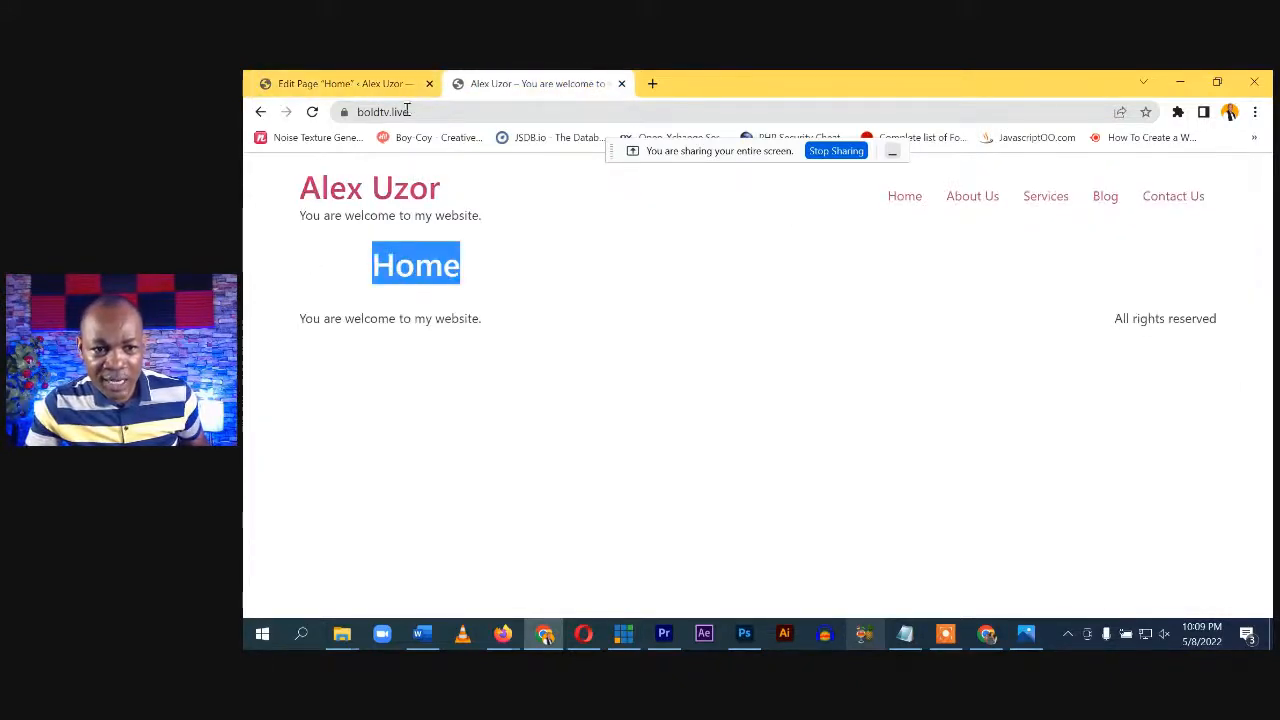
left_click(360, 84)
left_click(1194, 428)
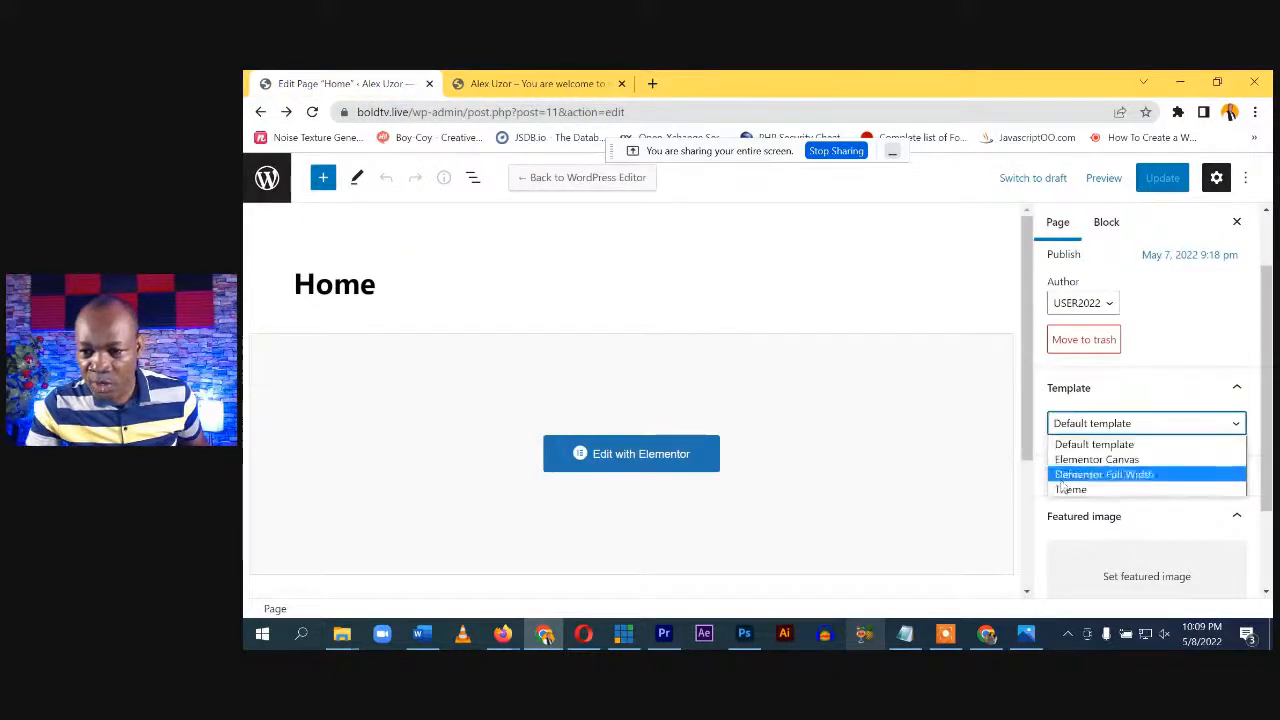
left_click(1139, 476)
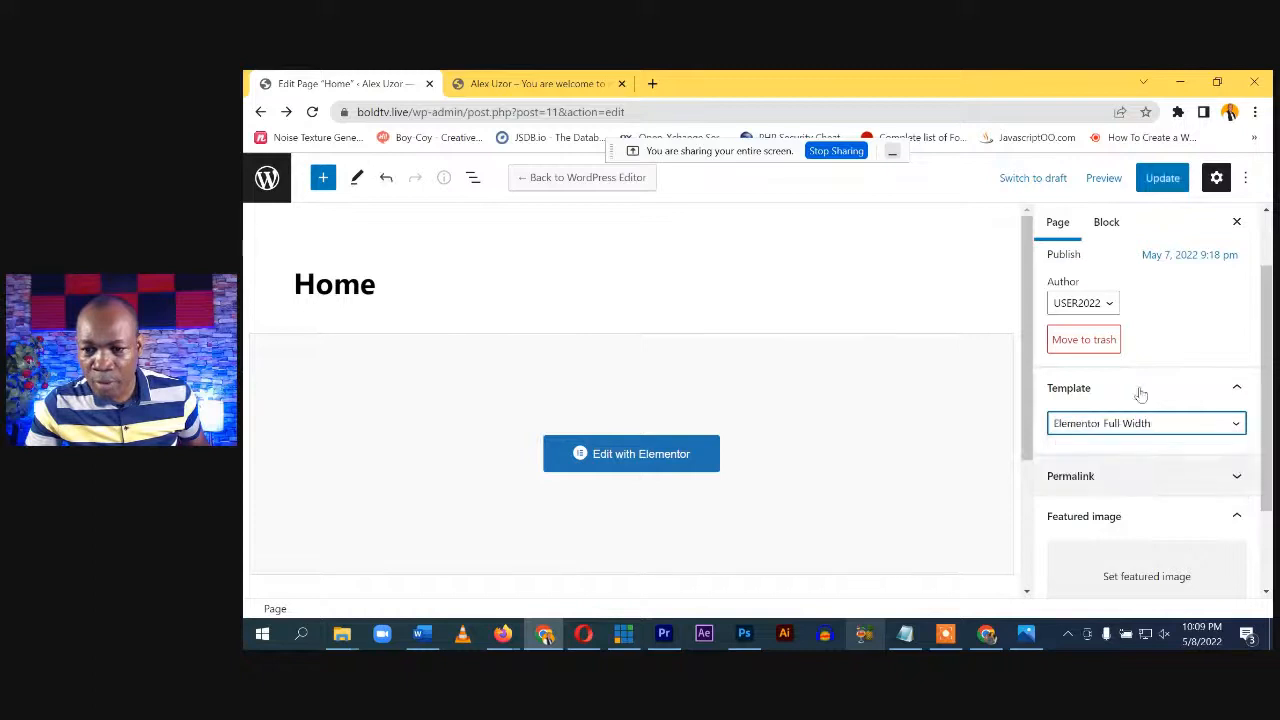
left_click(1160, 180)
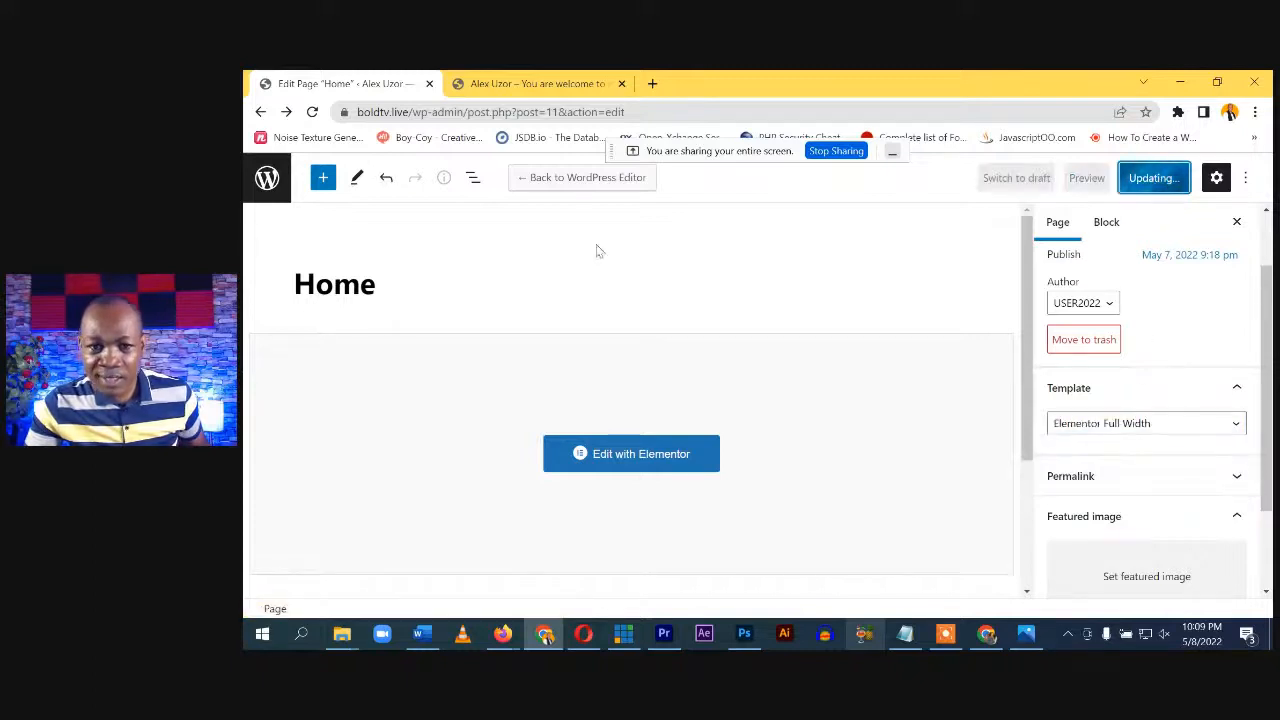
Reopen the Home page in Elementor and reload the live site to check the effect of the new template
left_click(637, 462)
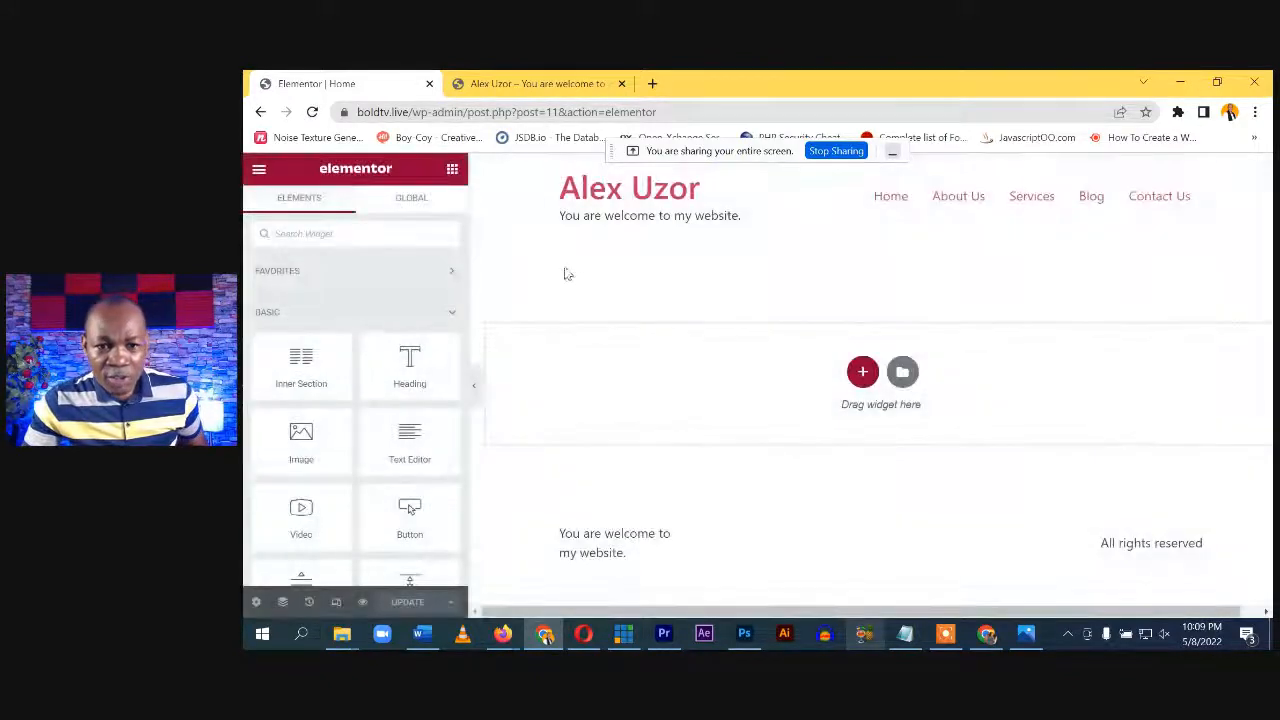
left_click(523, 84)
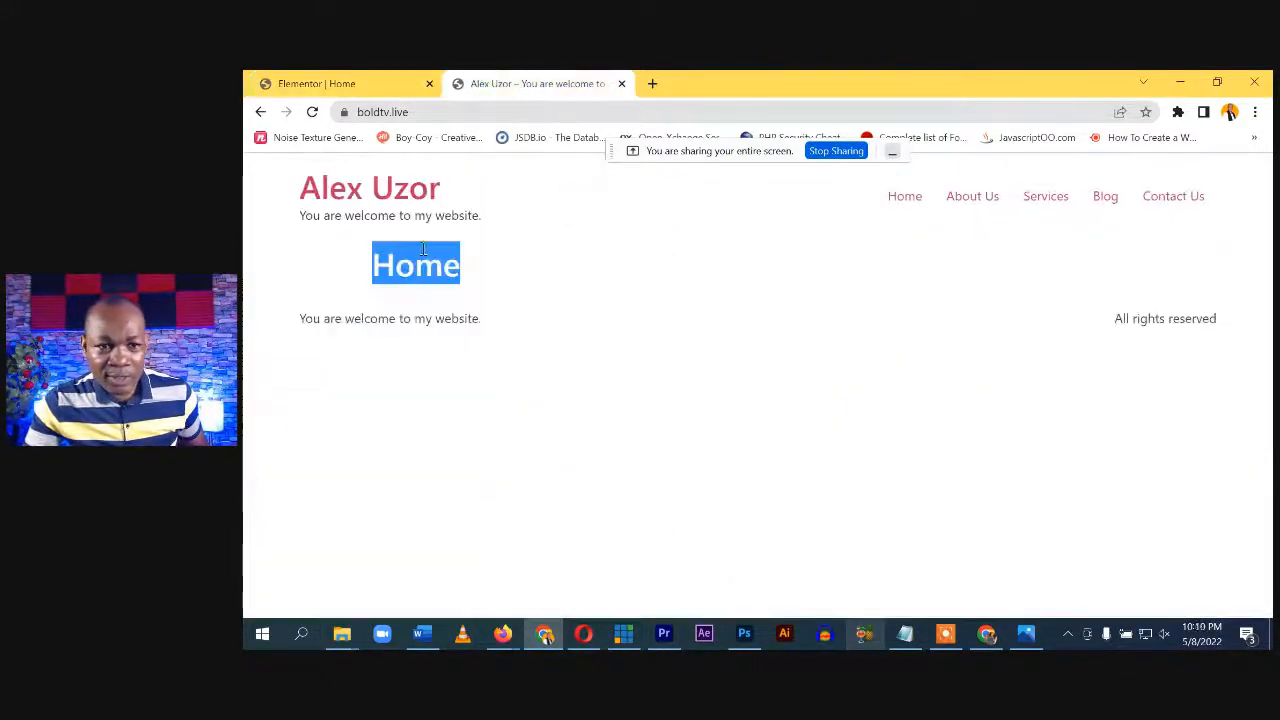
left_click(313, 113)
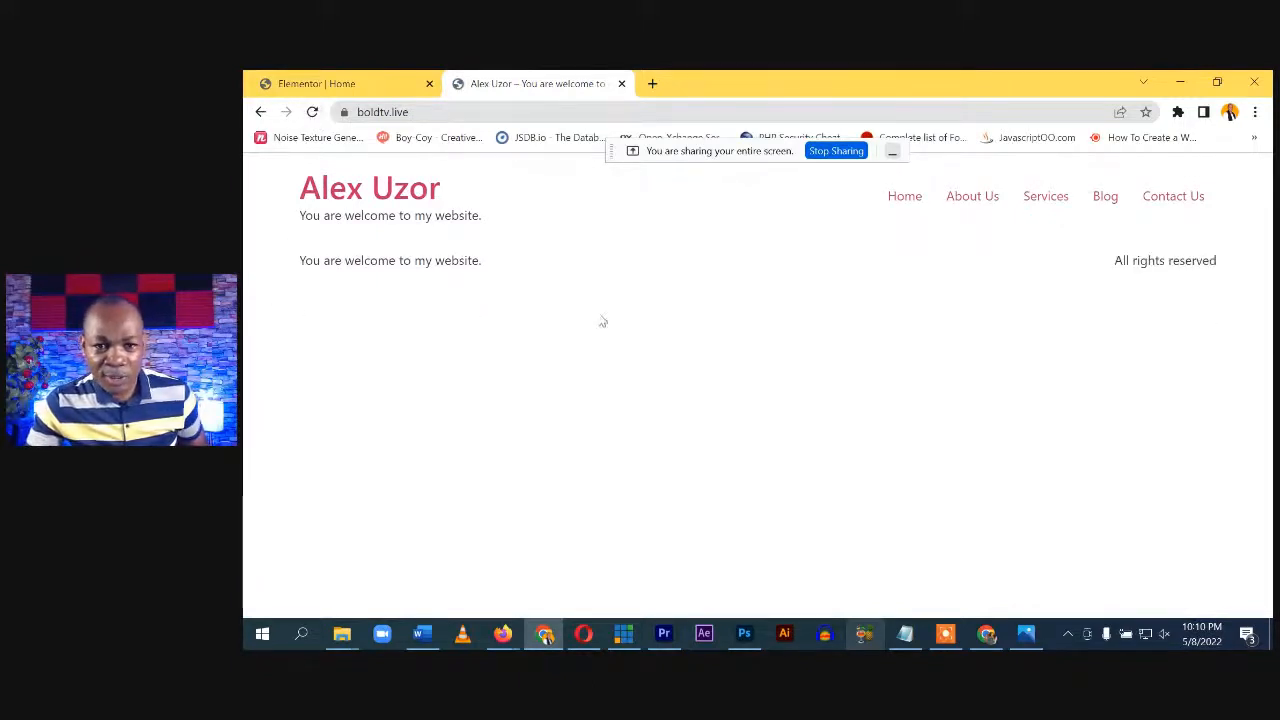
left_click(357, 86)
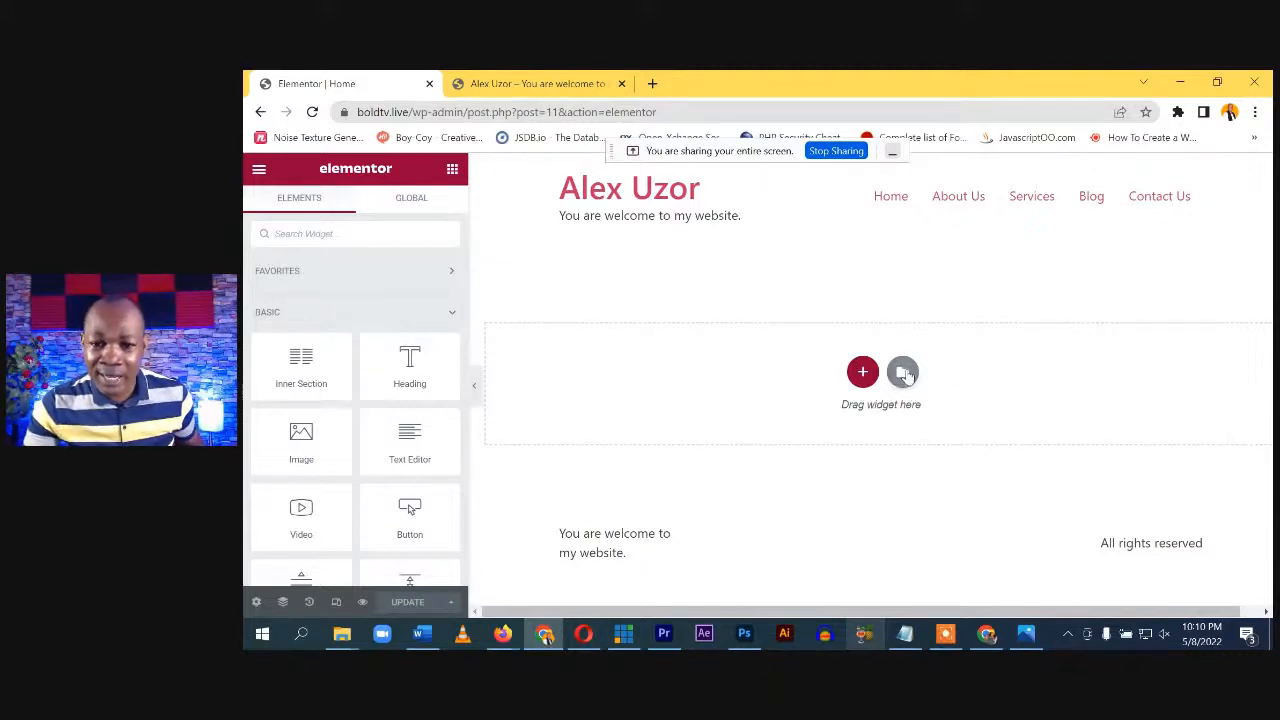
Browse the saved templates, page templates and blocks in the Elementor library, then close it
left_click(903, 372)
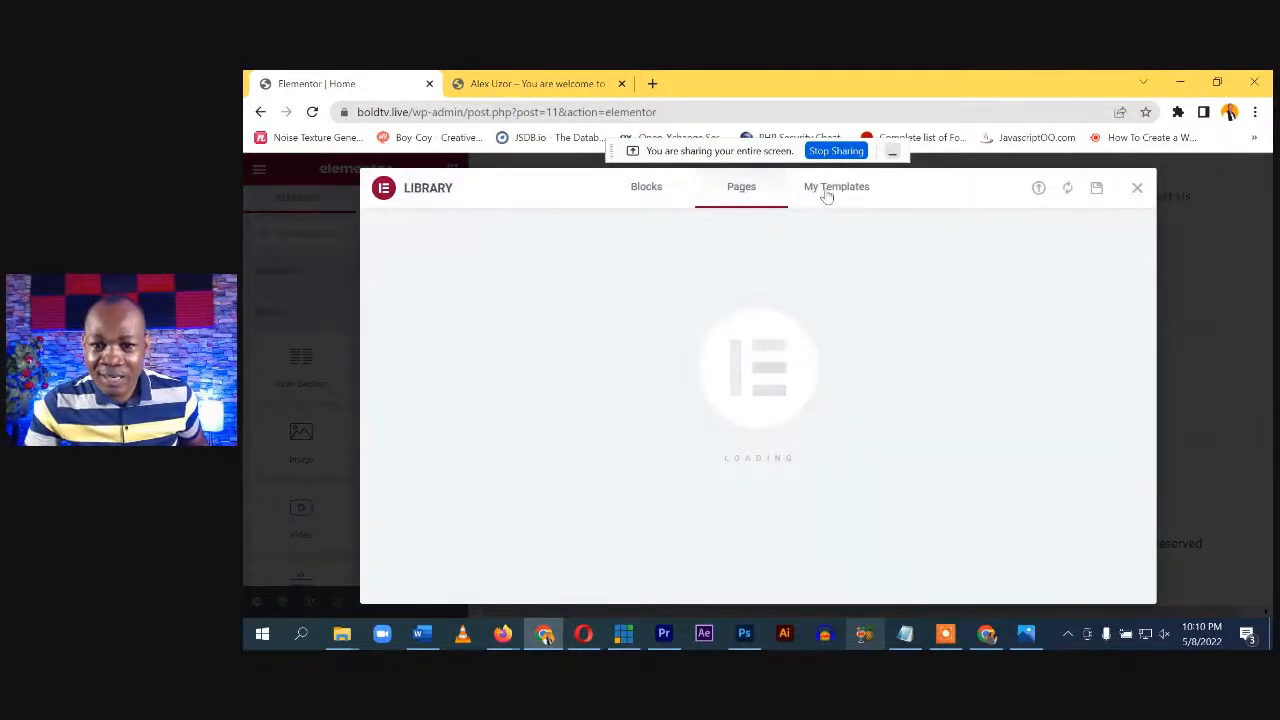
left_click(827, 192)
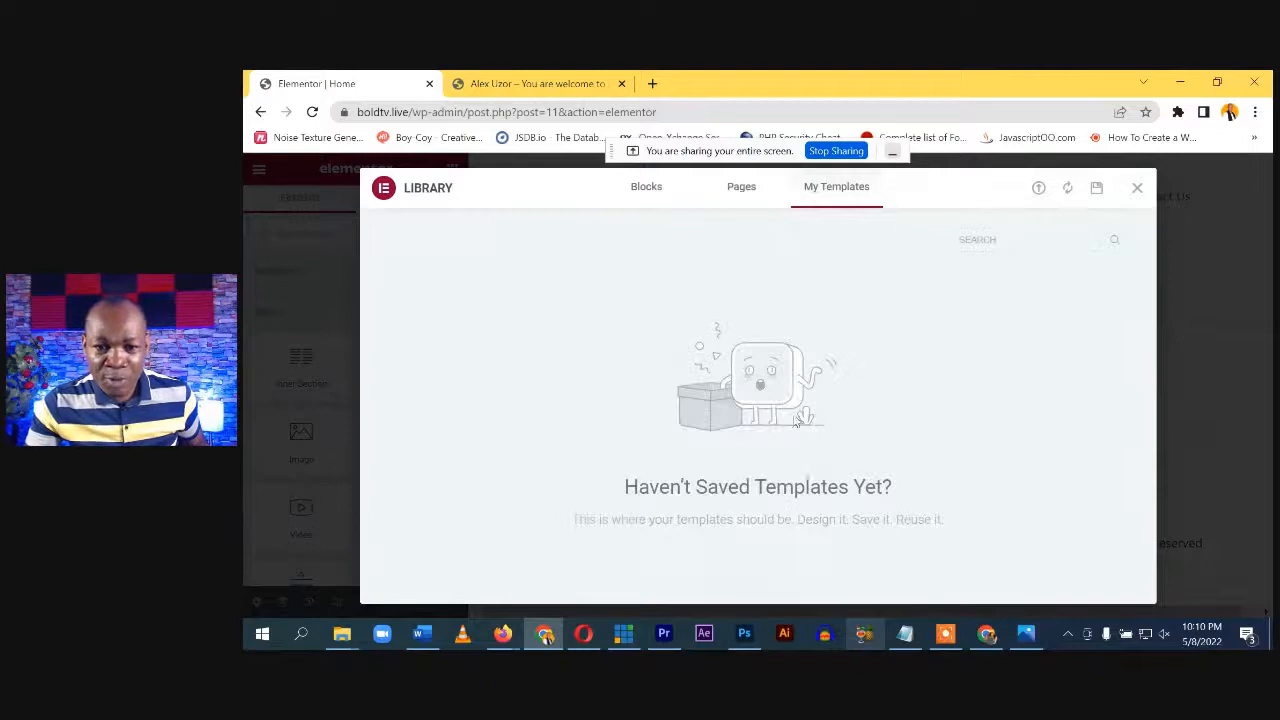
left_click(741, 189)
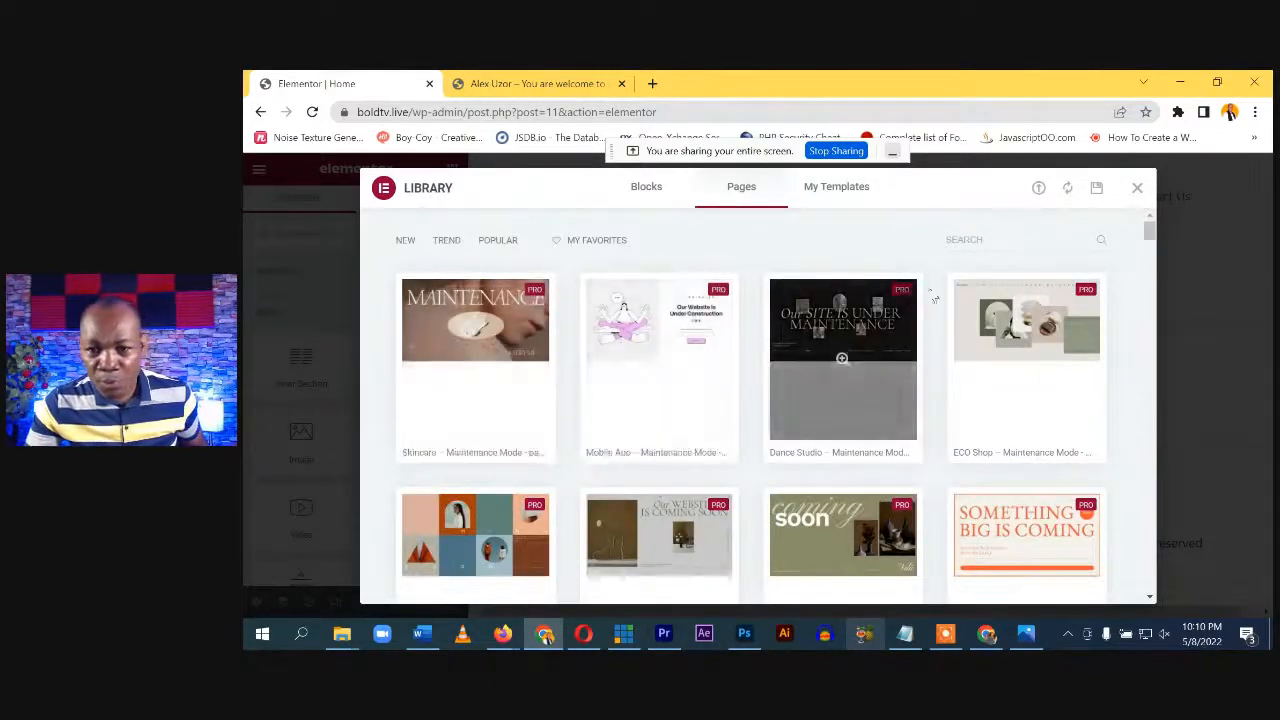
scroll(828, 441, "down", 10)
scroll(700, 380, "up", 10)
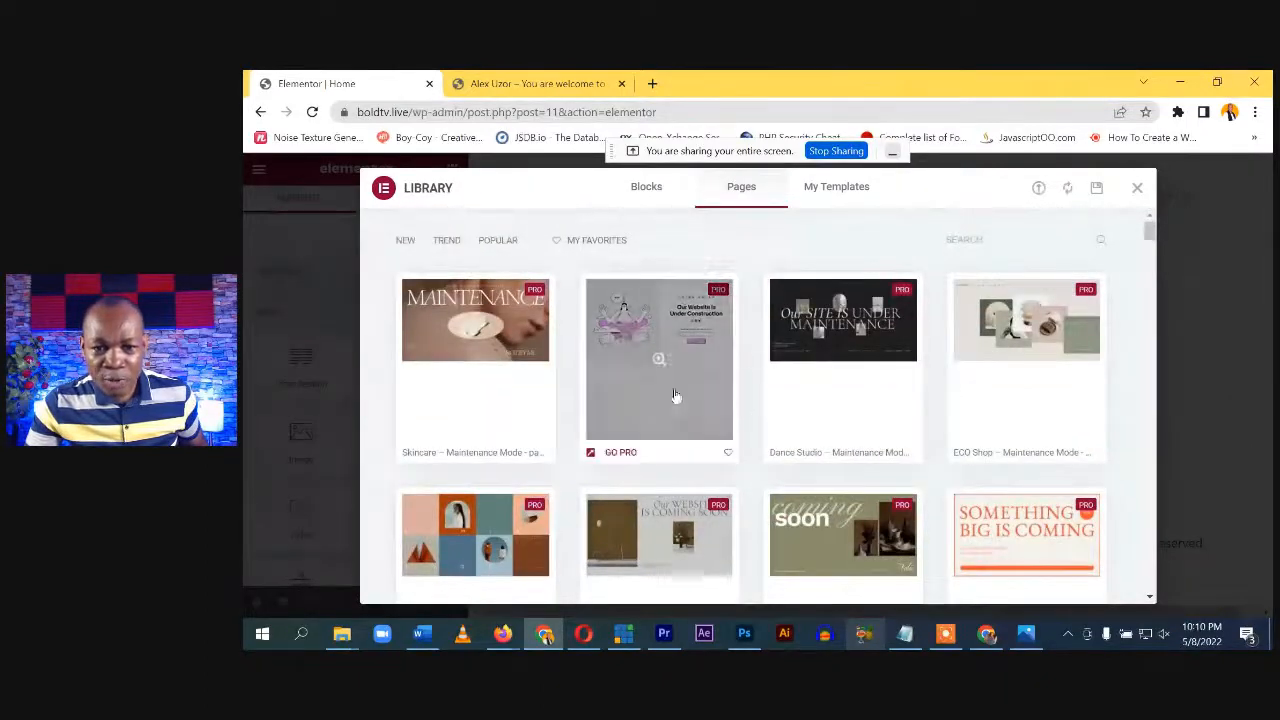
left_click(648, 189)
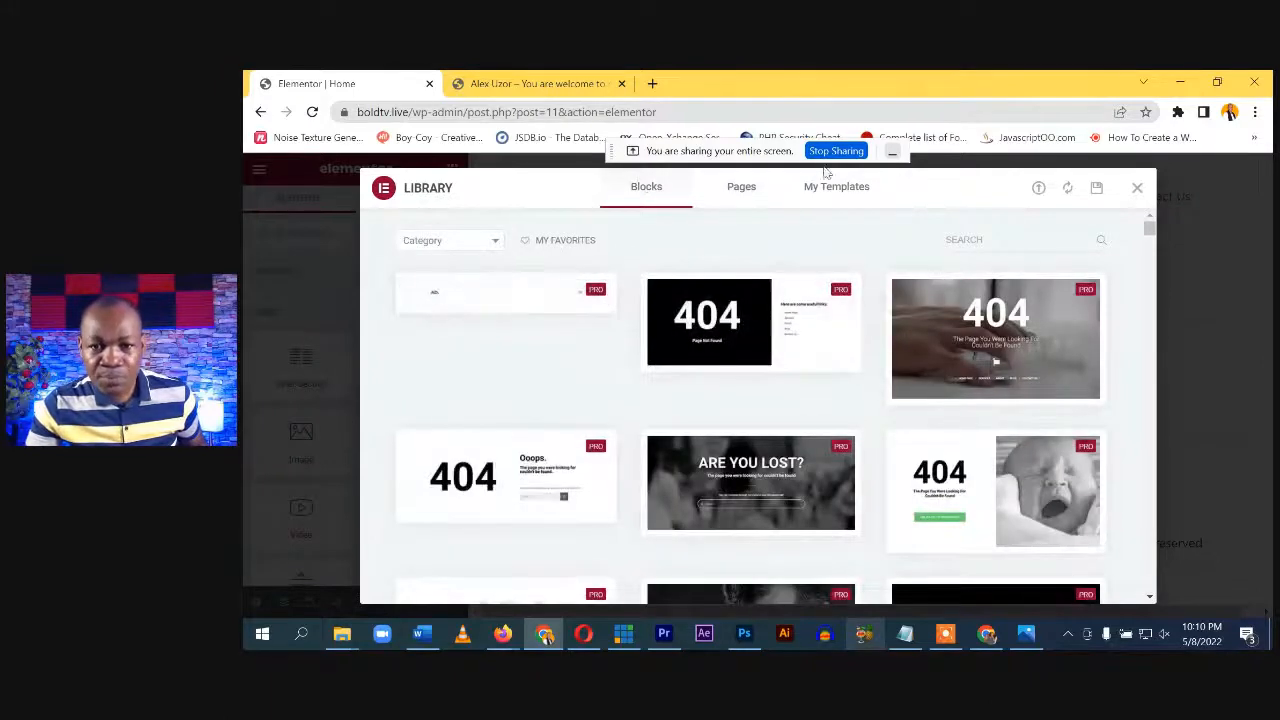
left_click(1140, 190)
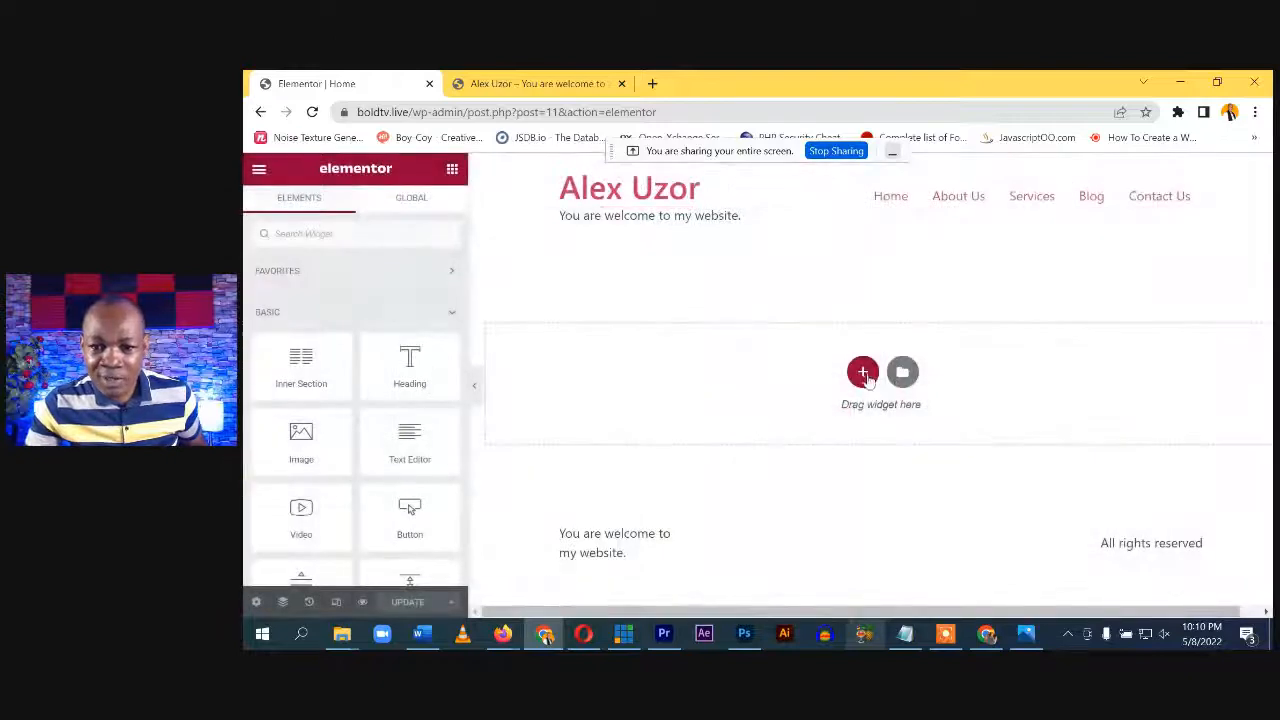
Add a single-column section to the Home page, update it and check the reloaded live site
left_click(862, 372)
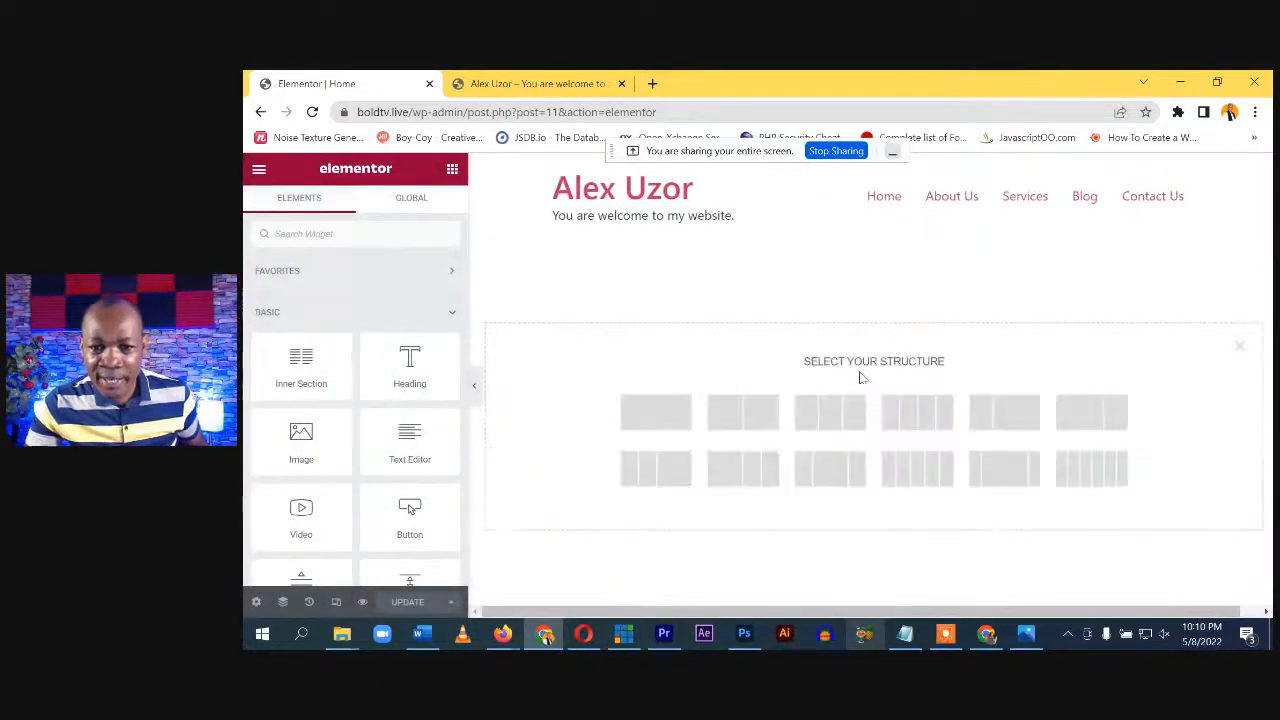
left_click(648, 411)
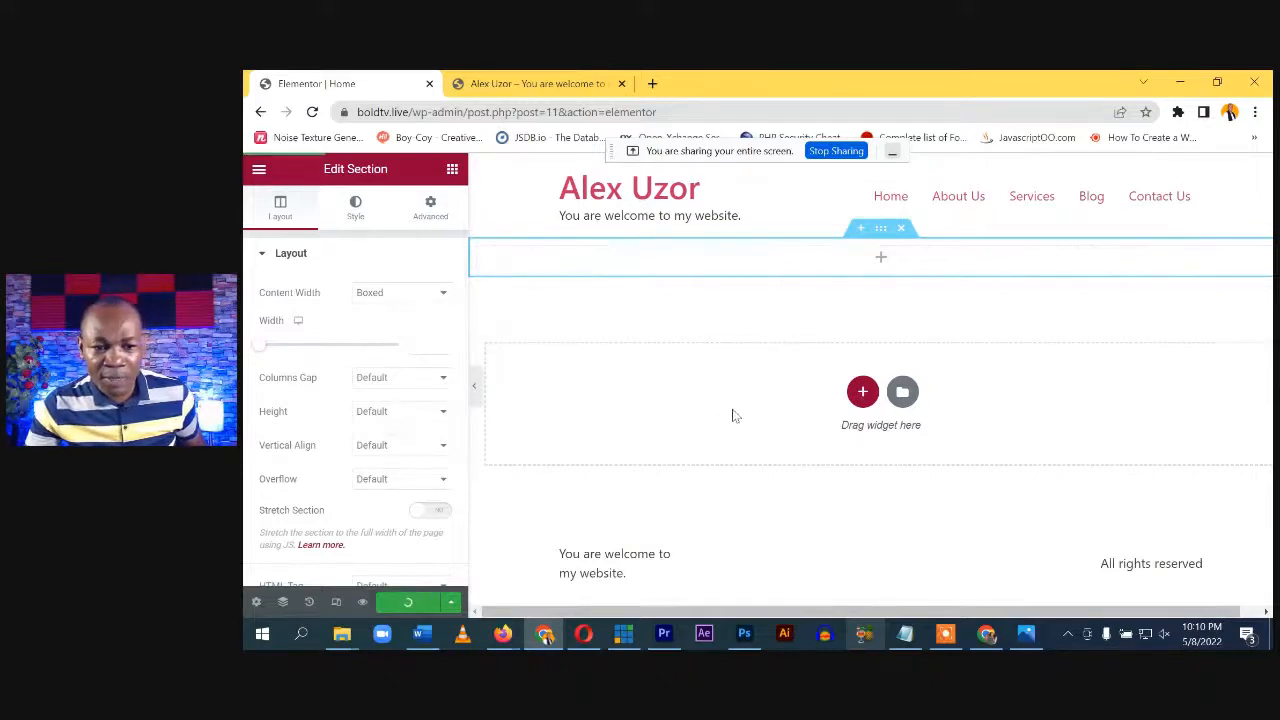
left_click(530, 83)
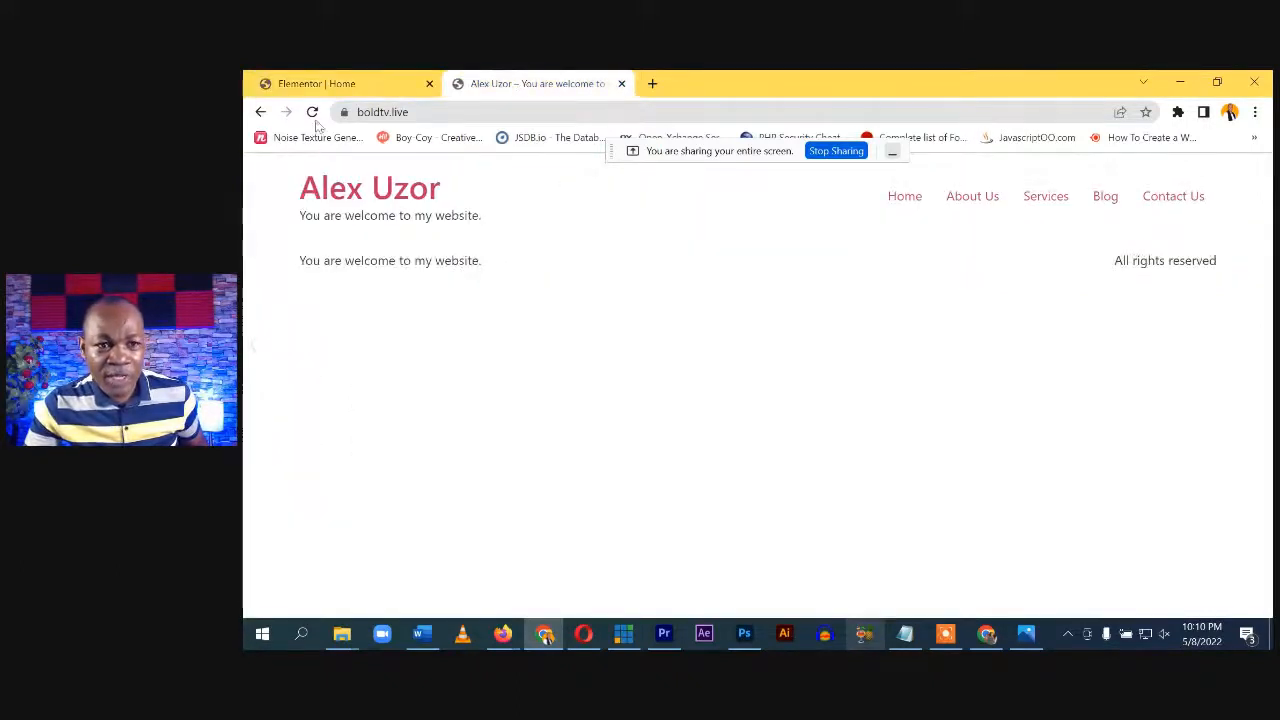
left_click(314, 114)
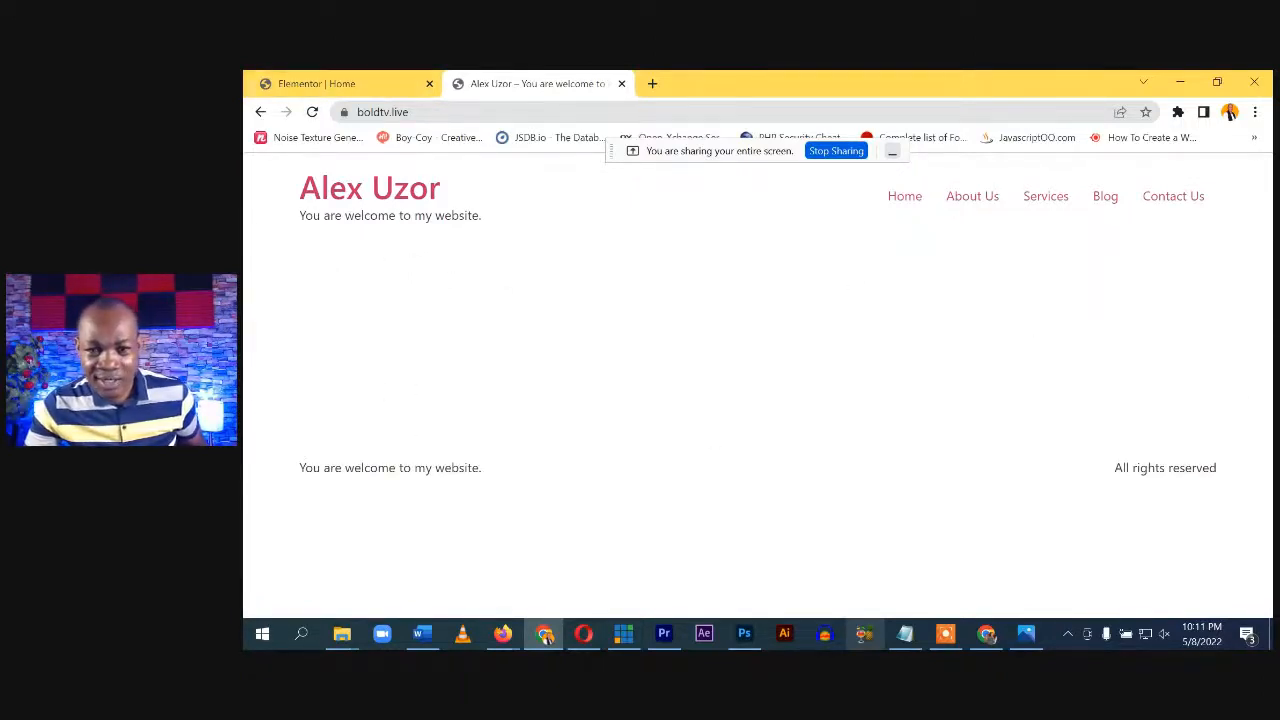
left_click(337, 84)
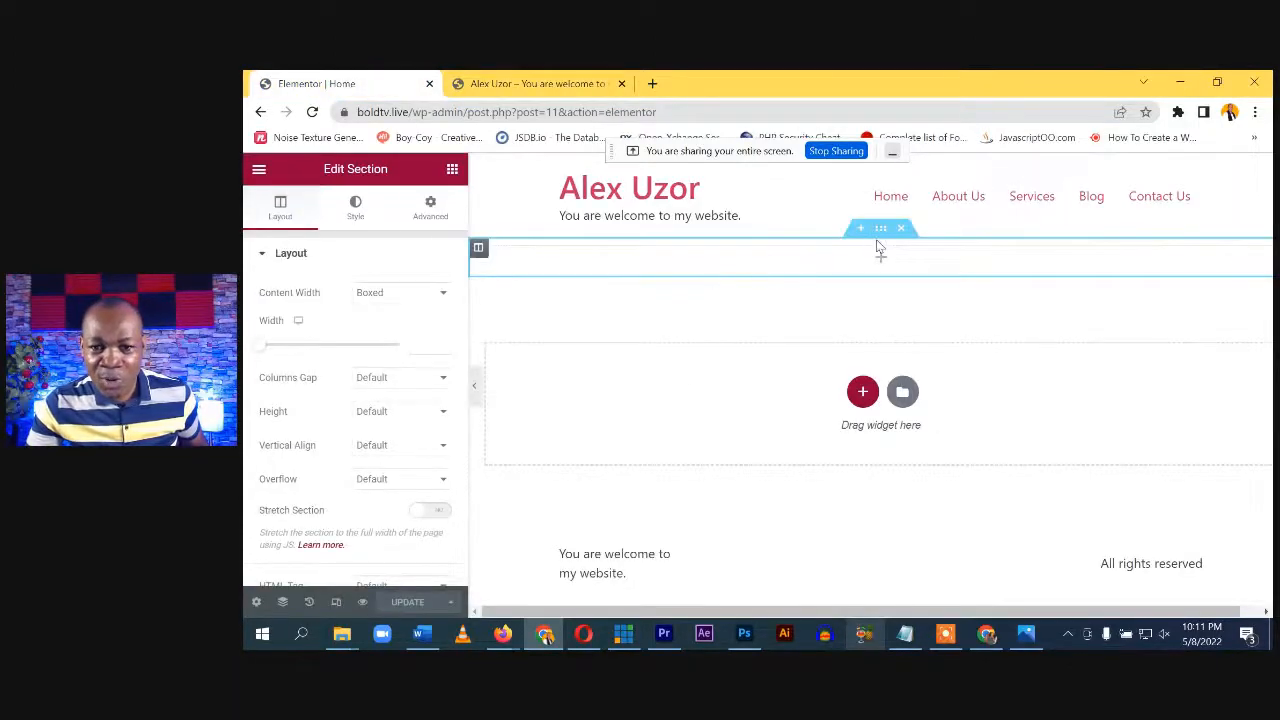
Review the home.png mockup in Photos, compare it with the live site in Chrome and return to the Elementor editor
left_click(1026, 633)
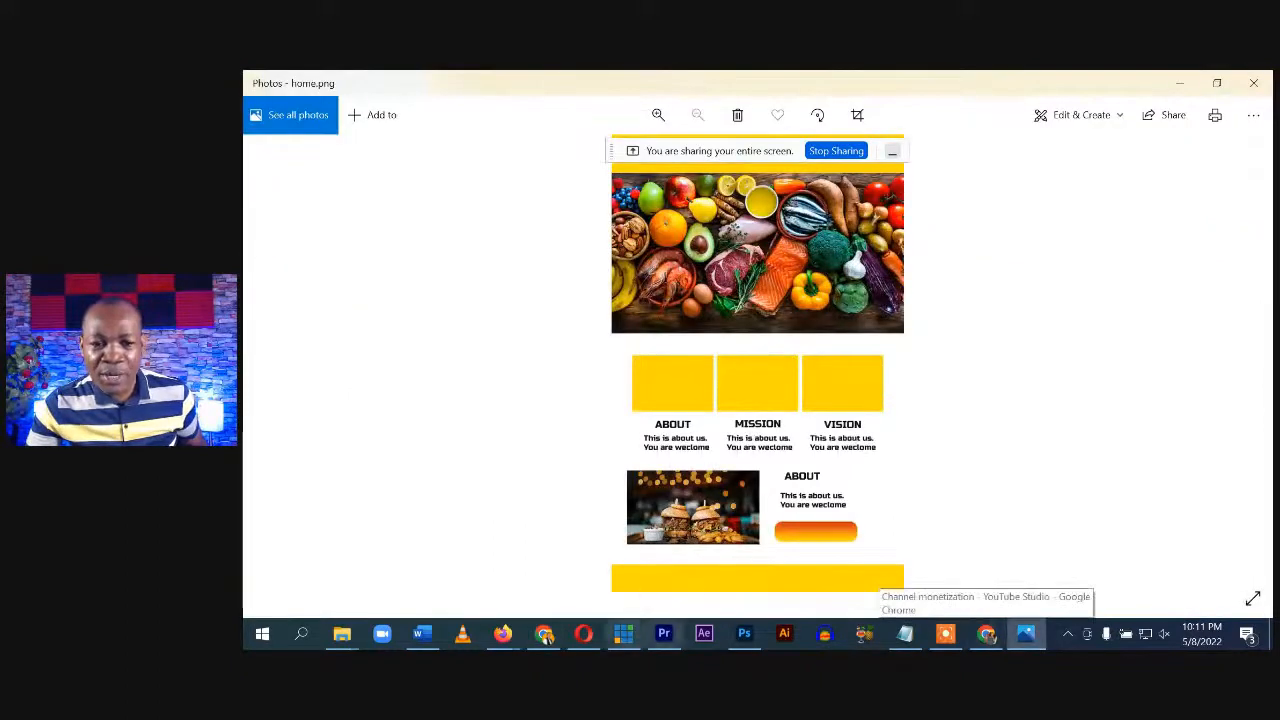
left_click(544, 633)
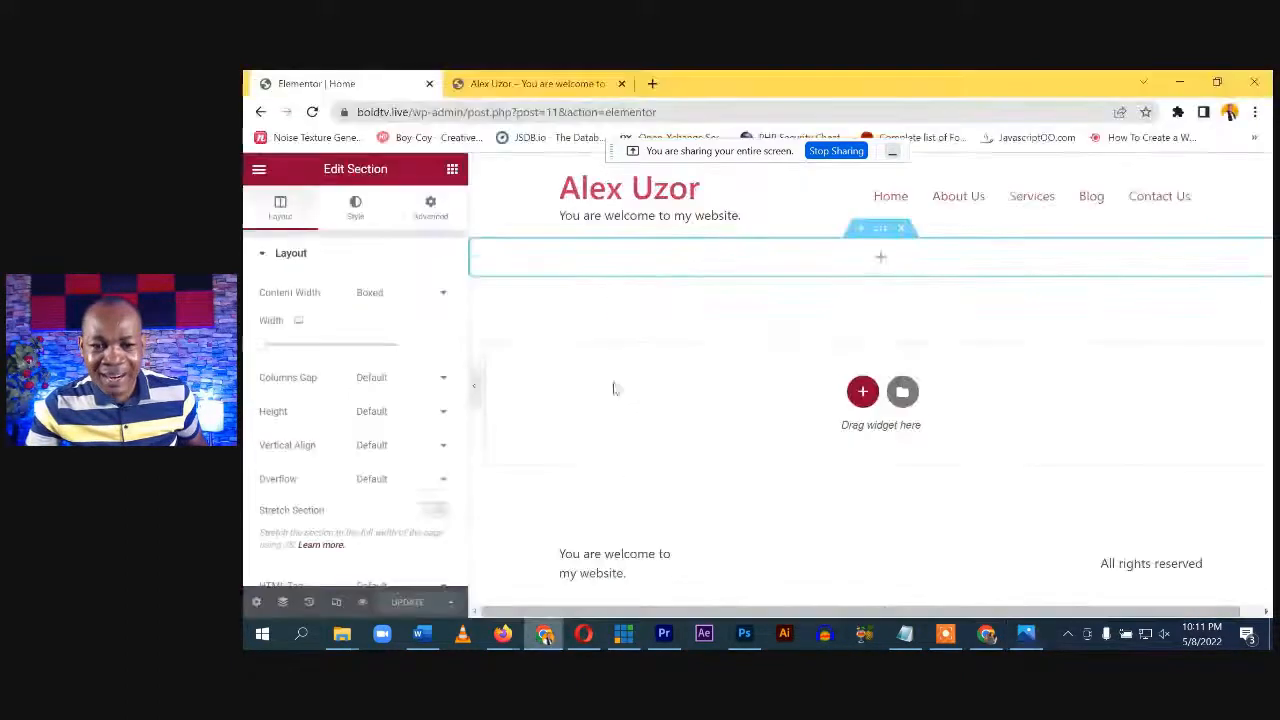
left_click(558, 83)
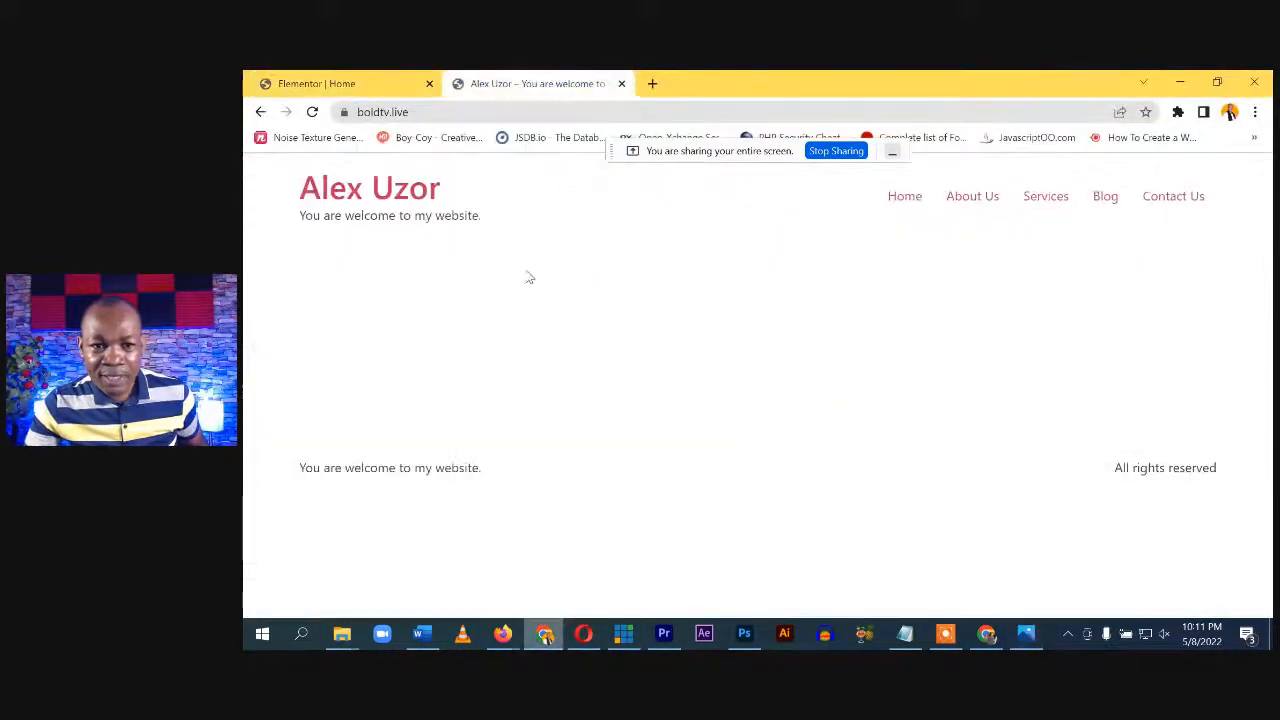
left_click(400, 80)
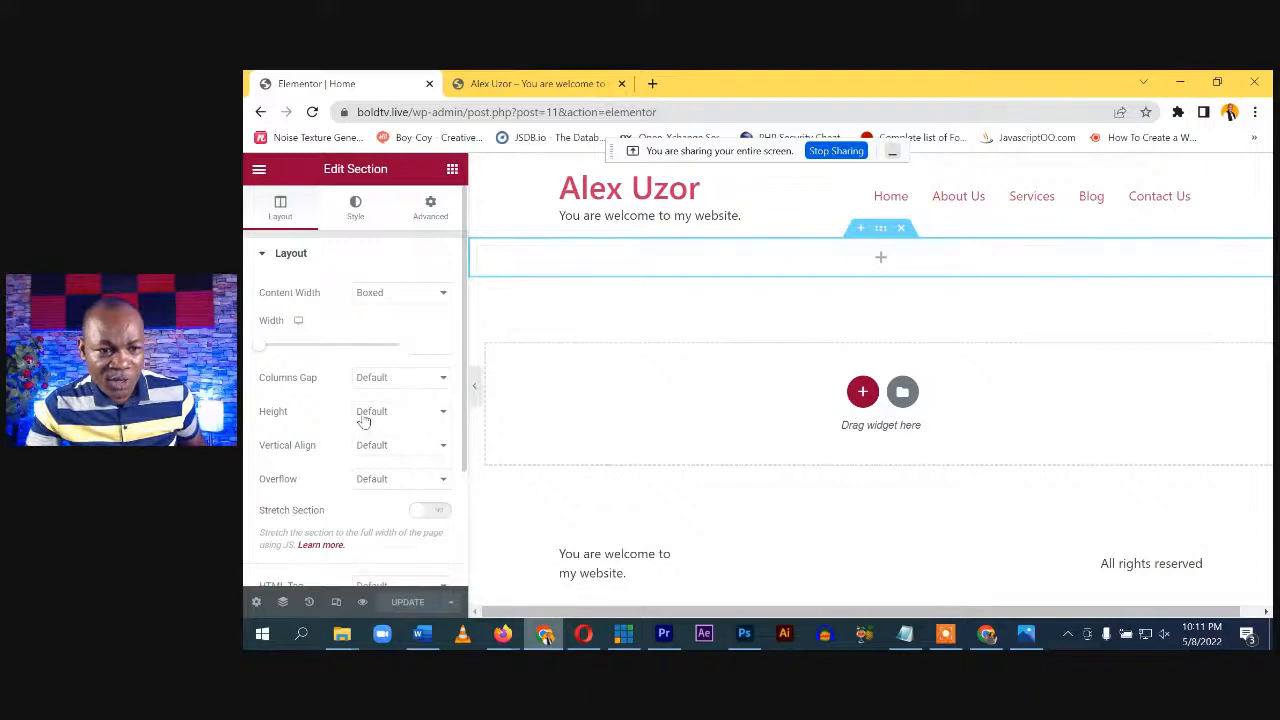
Give the section a classic background with the red colour #C33B3B
left_click(355, 213)
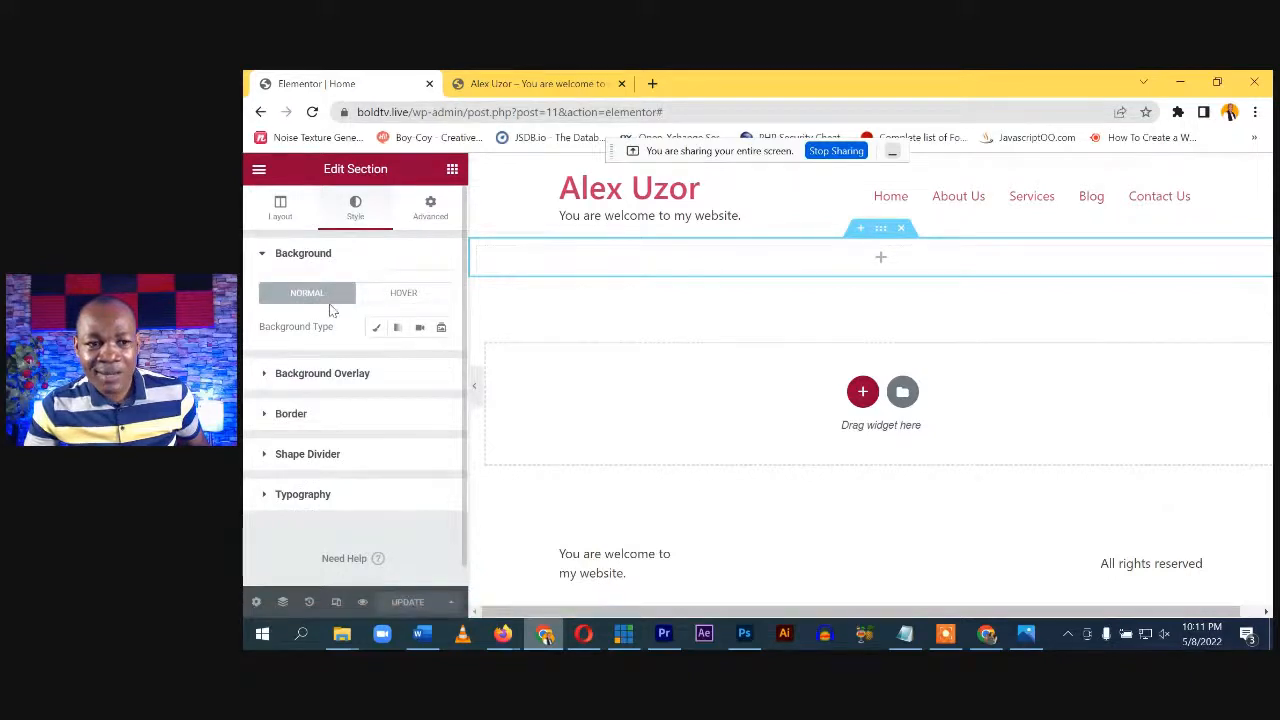
left_click(262, 255)
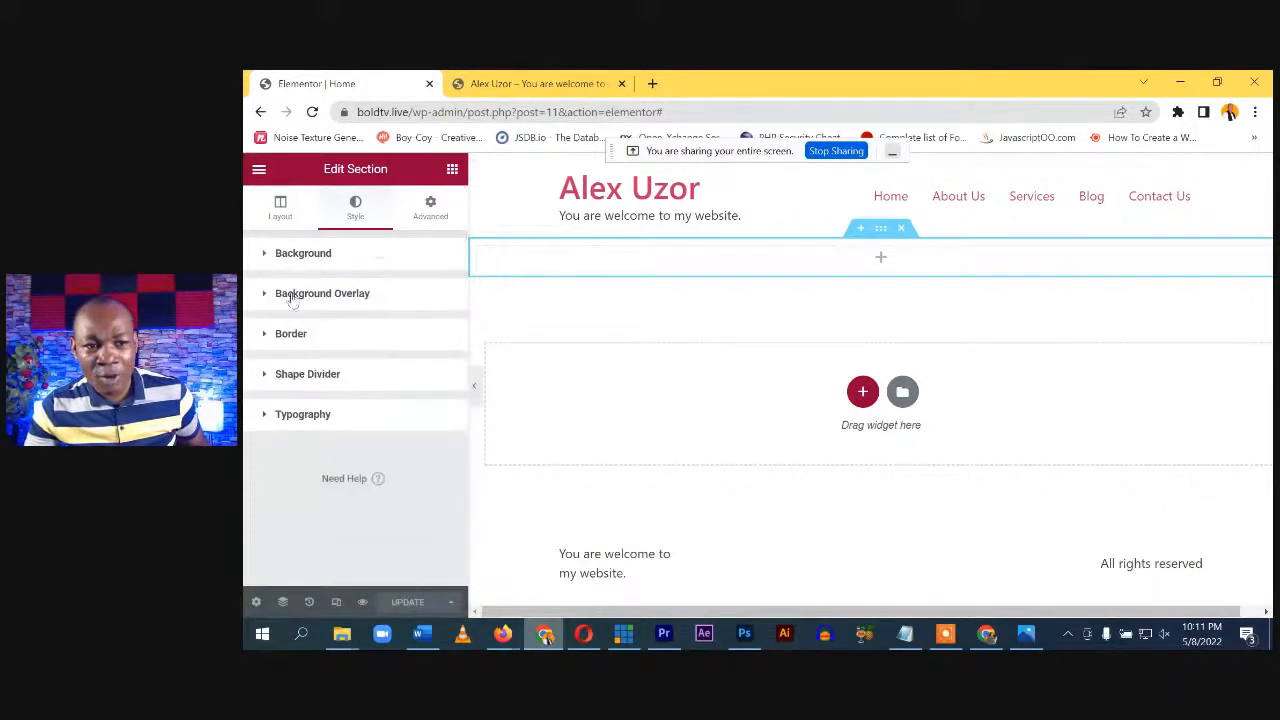
left_click(264, 253)
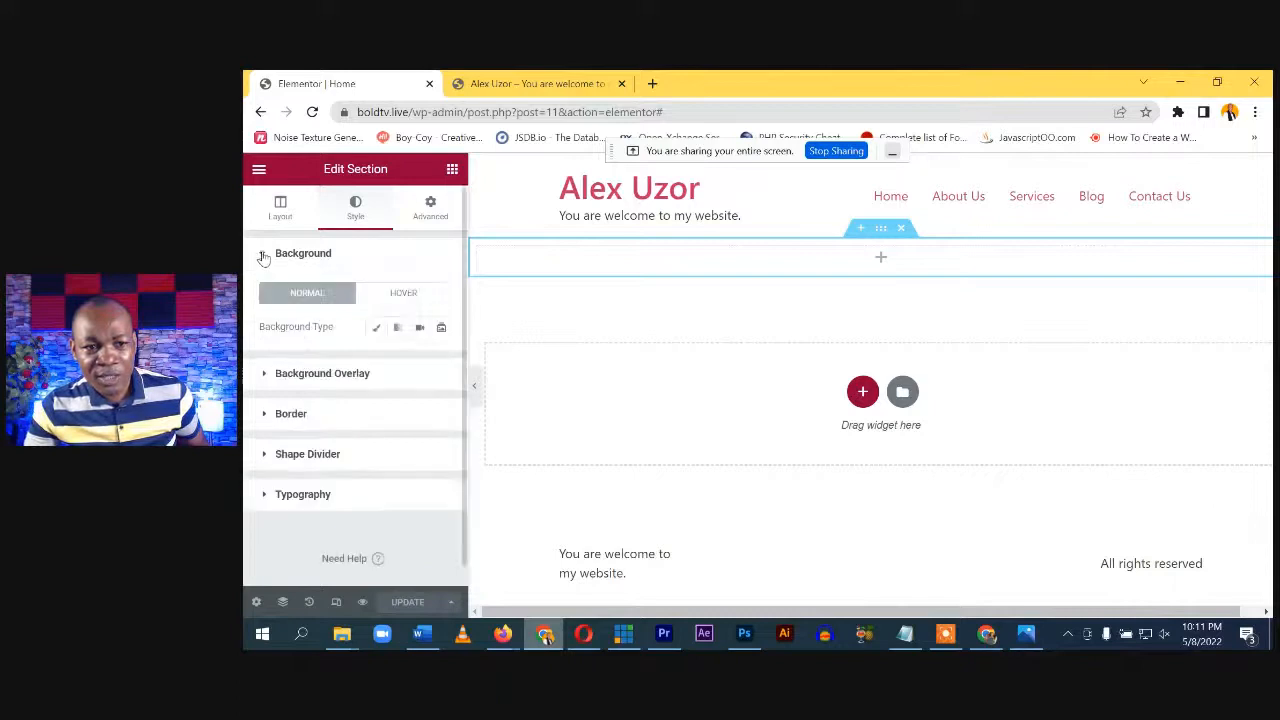
left_click(376, 328)
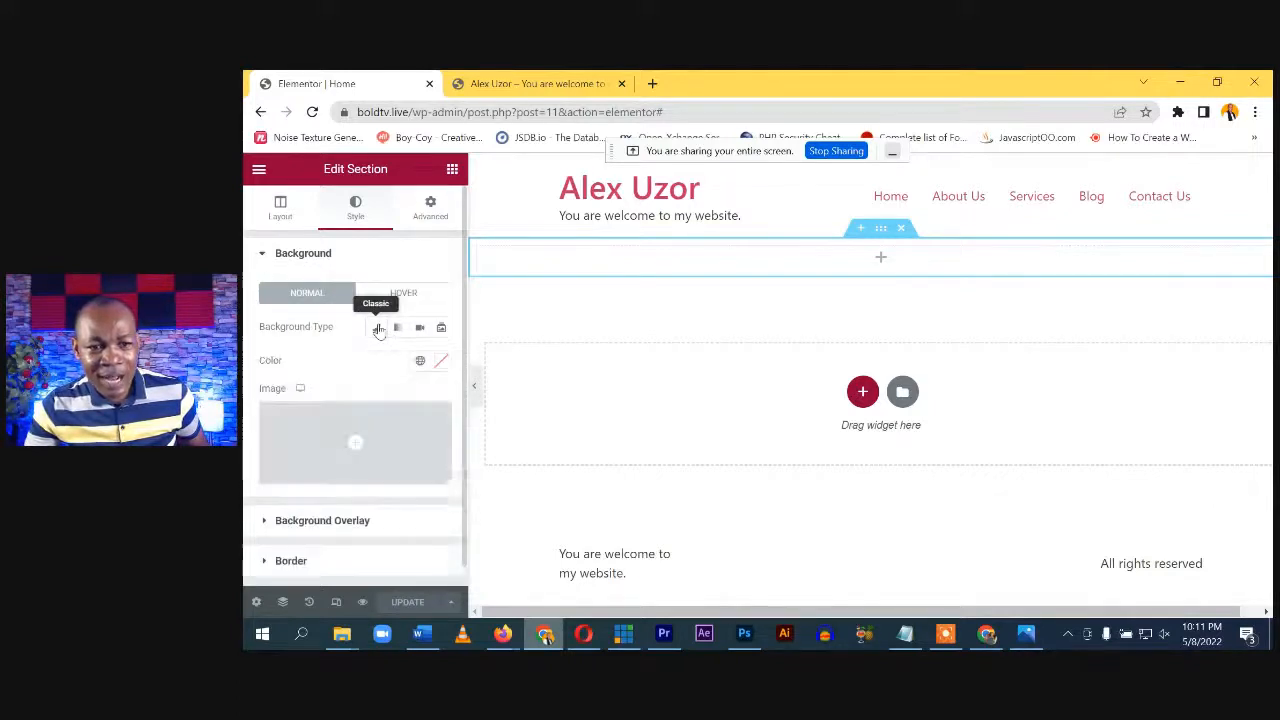
left_click(438, 362)
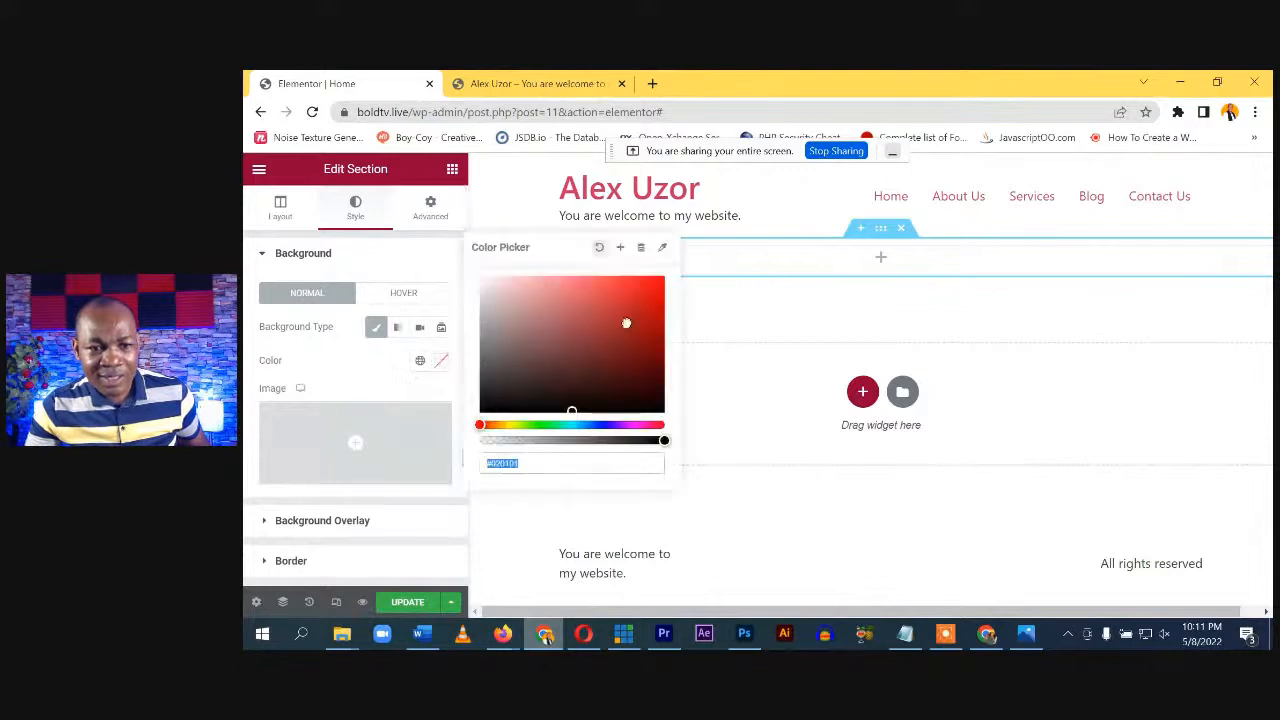
left_click(608, 308)
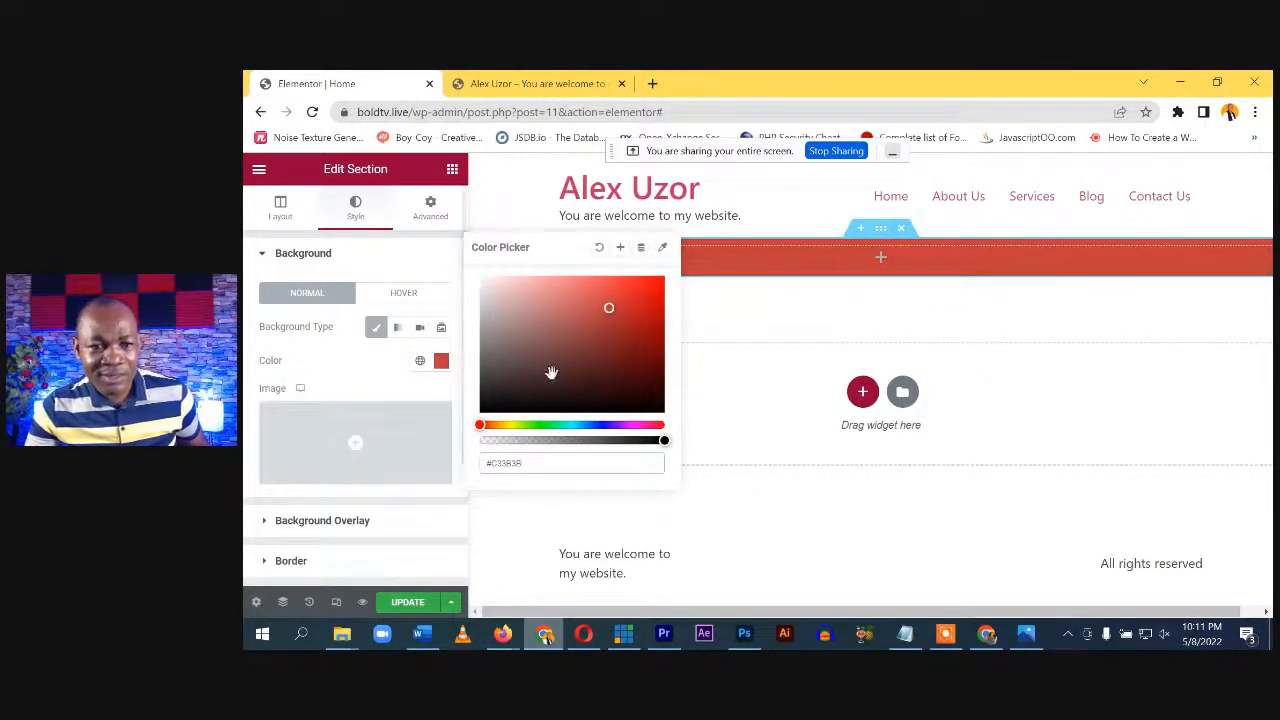
left_click(361, 375)
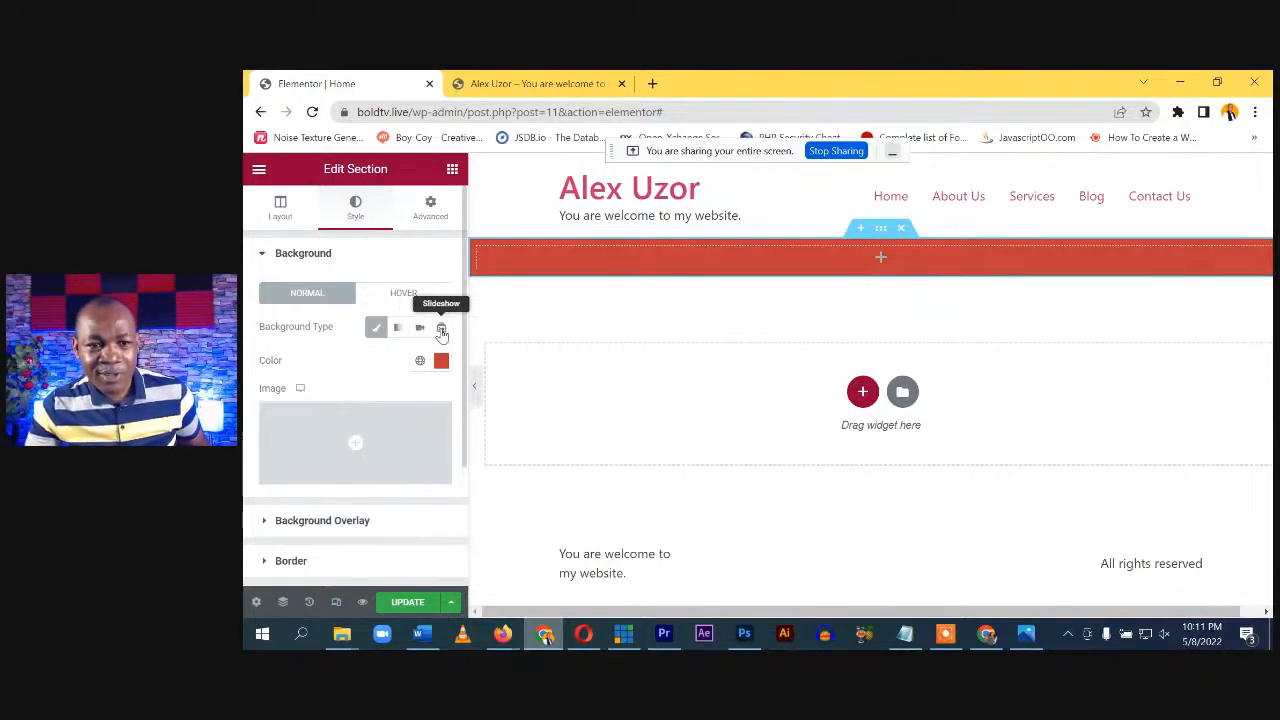
Start uploading a background image for the section and choose the food2 JPG file from the Downloads folder
left_click(354, 443)
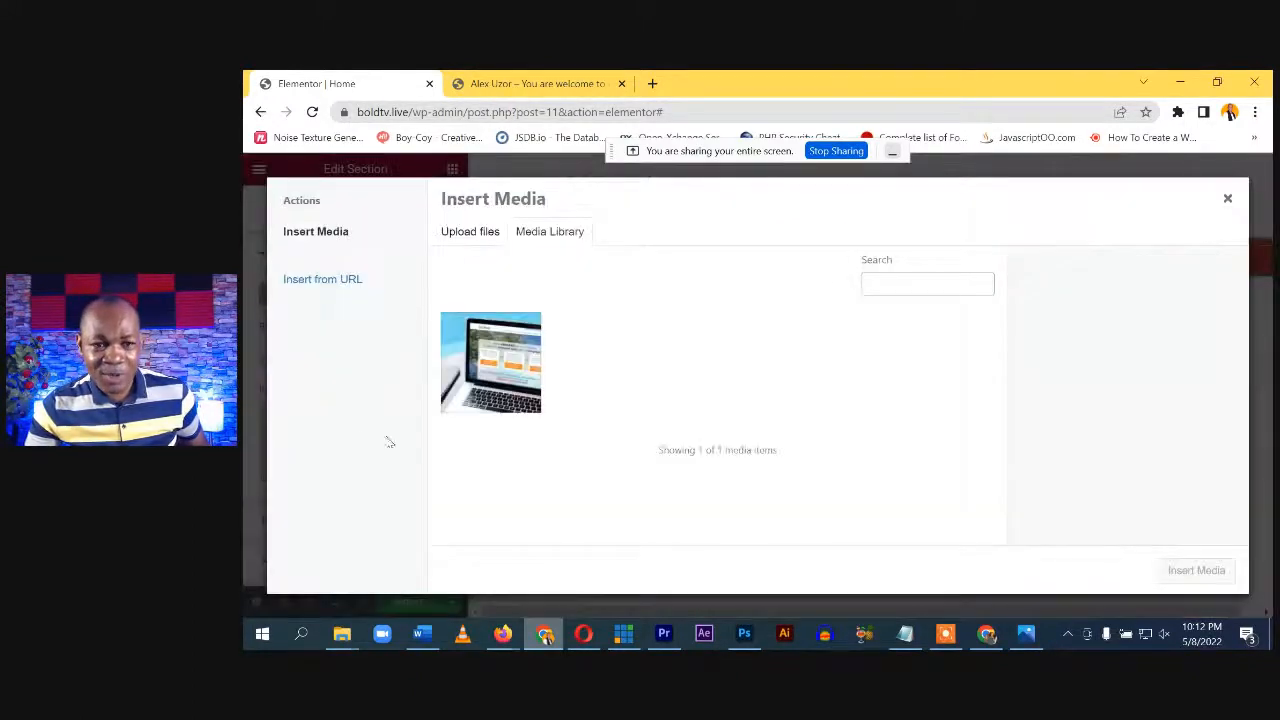
left_click(447, 240)
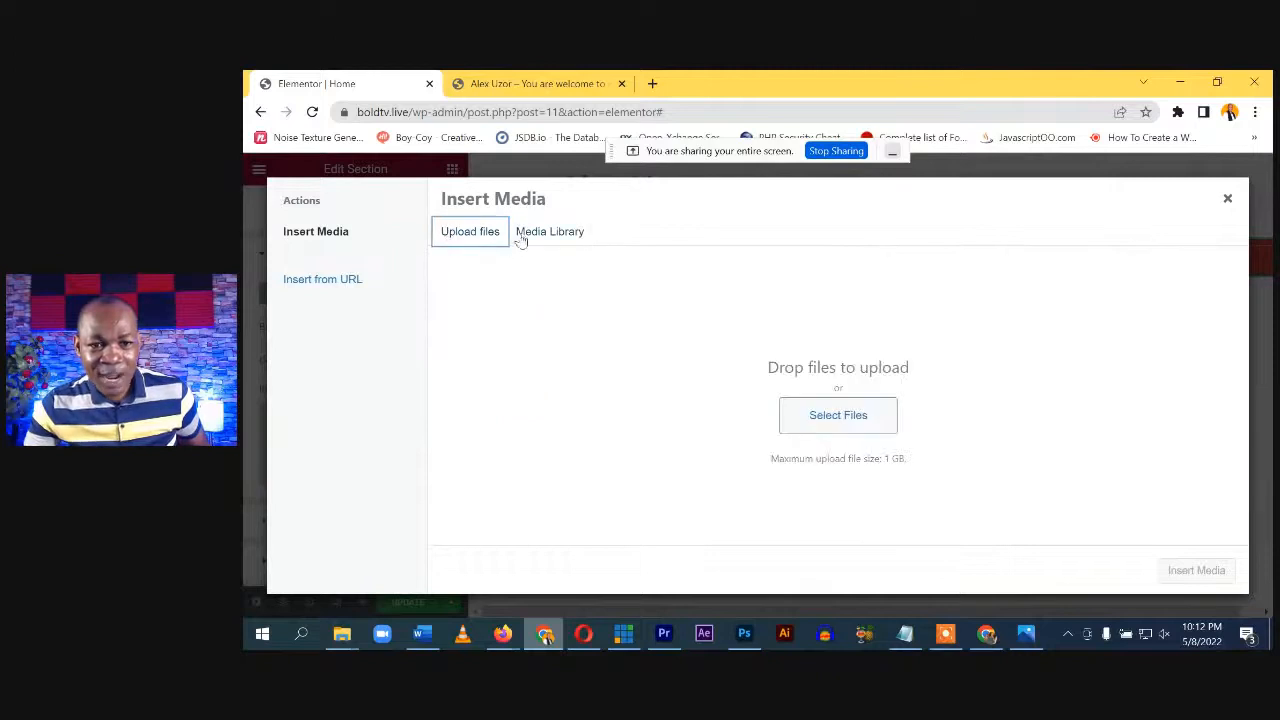
left_click(535, 243)
left_click(470, 231)
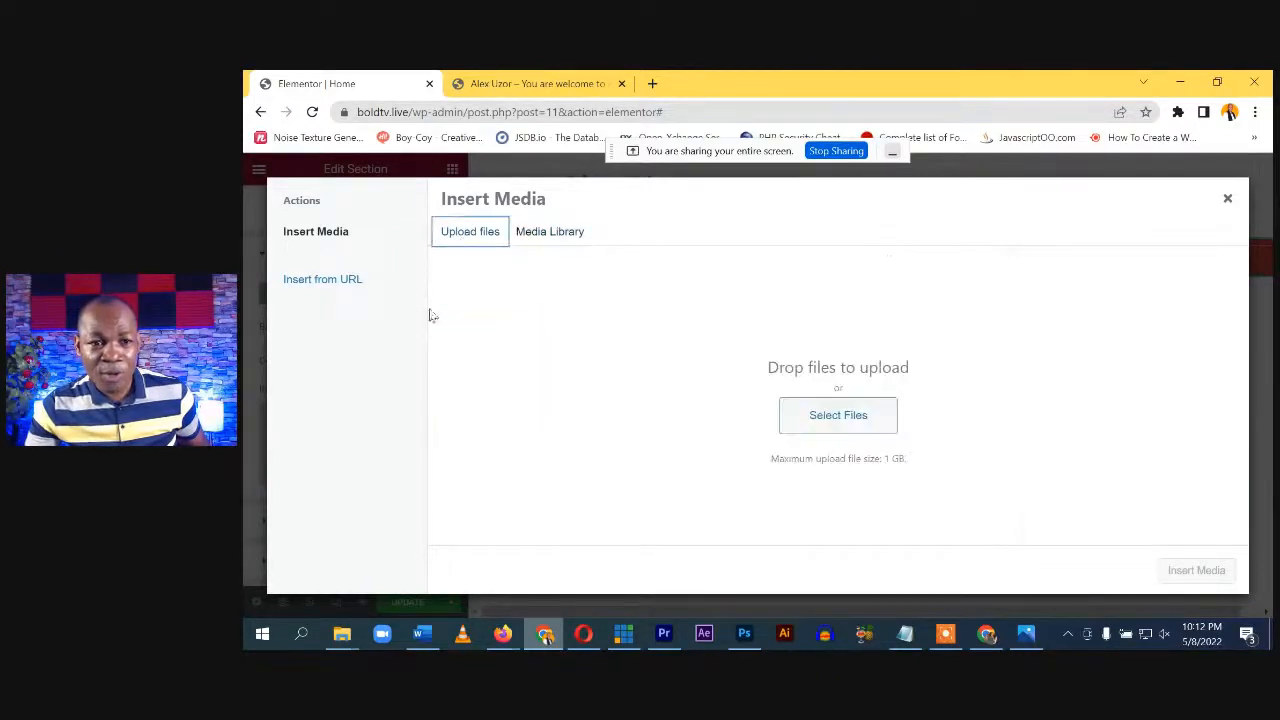
left_click(845, 415)
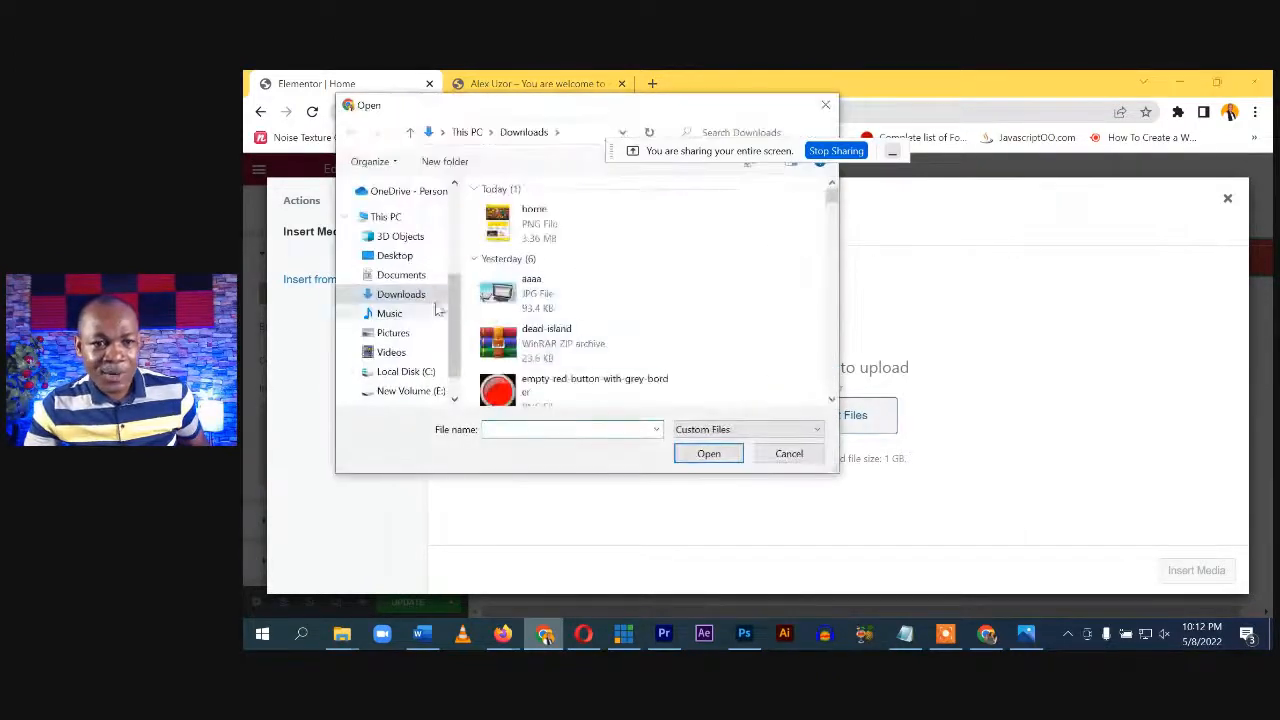
scroll(566, 310, "down", 10)
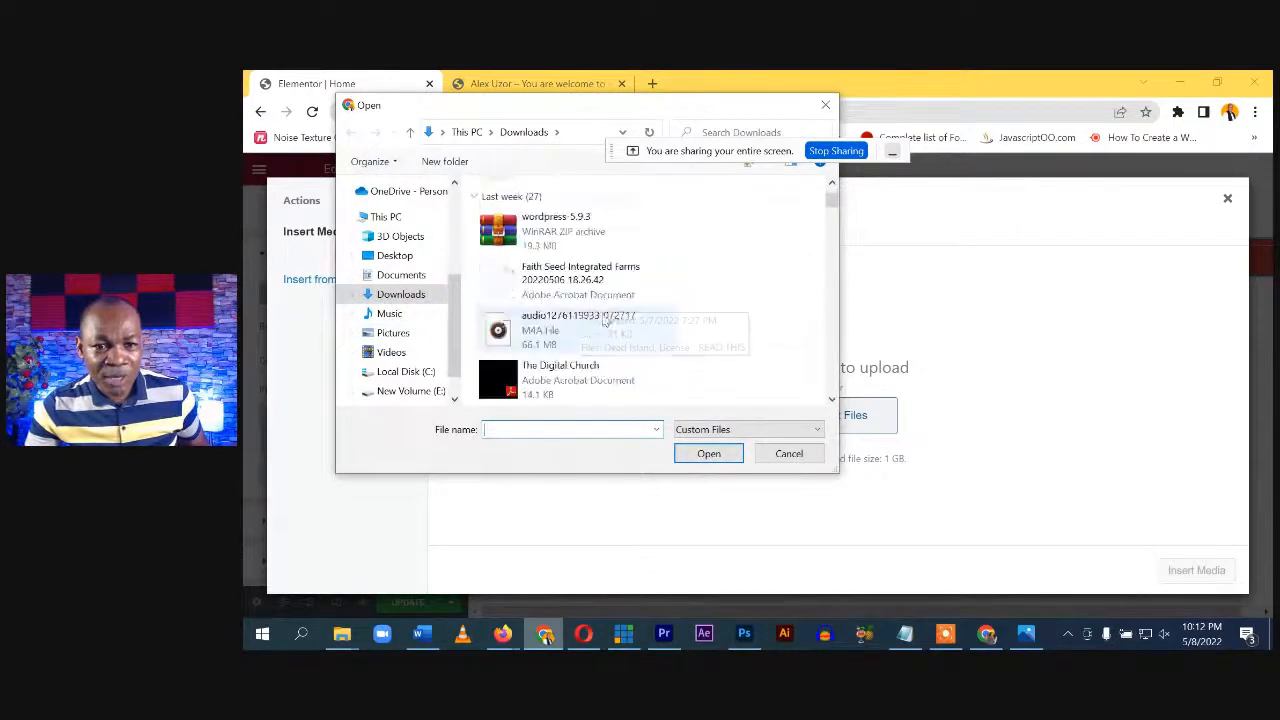
scroll(622, 332, "down", 10)
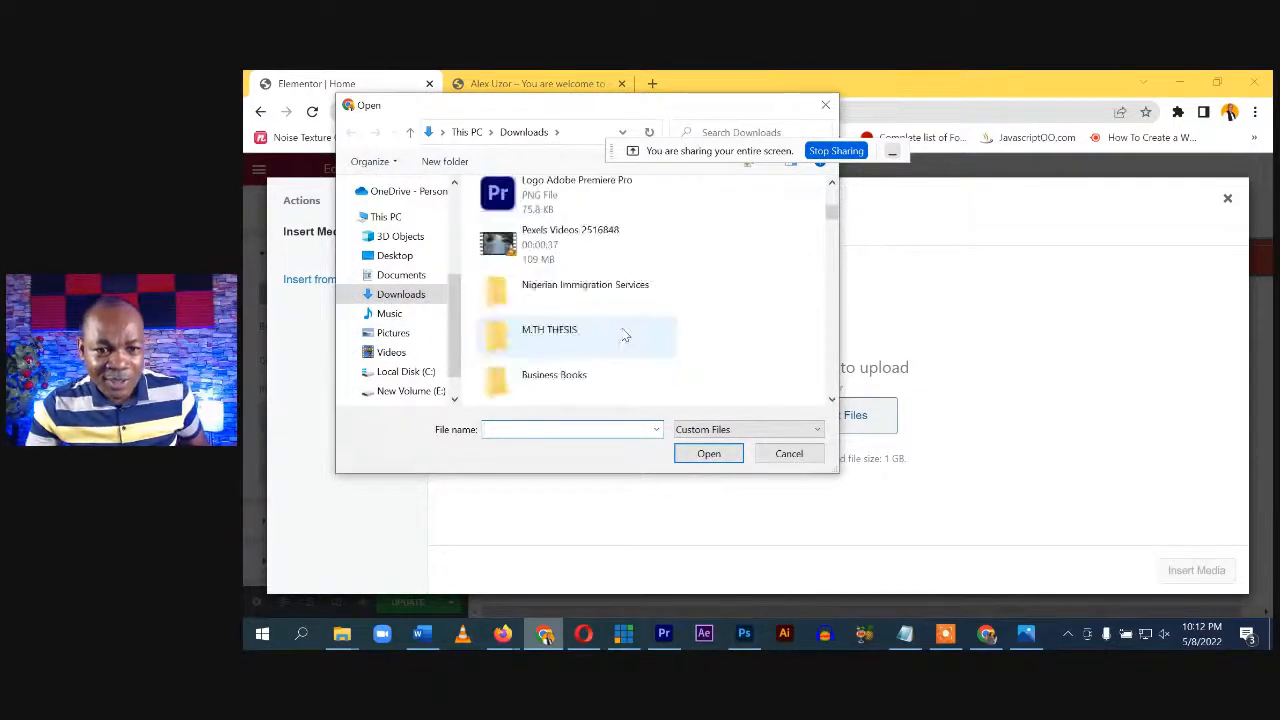
scroll(624, 337, "down", 10)
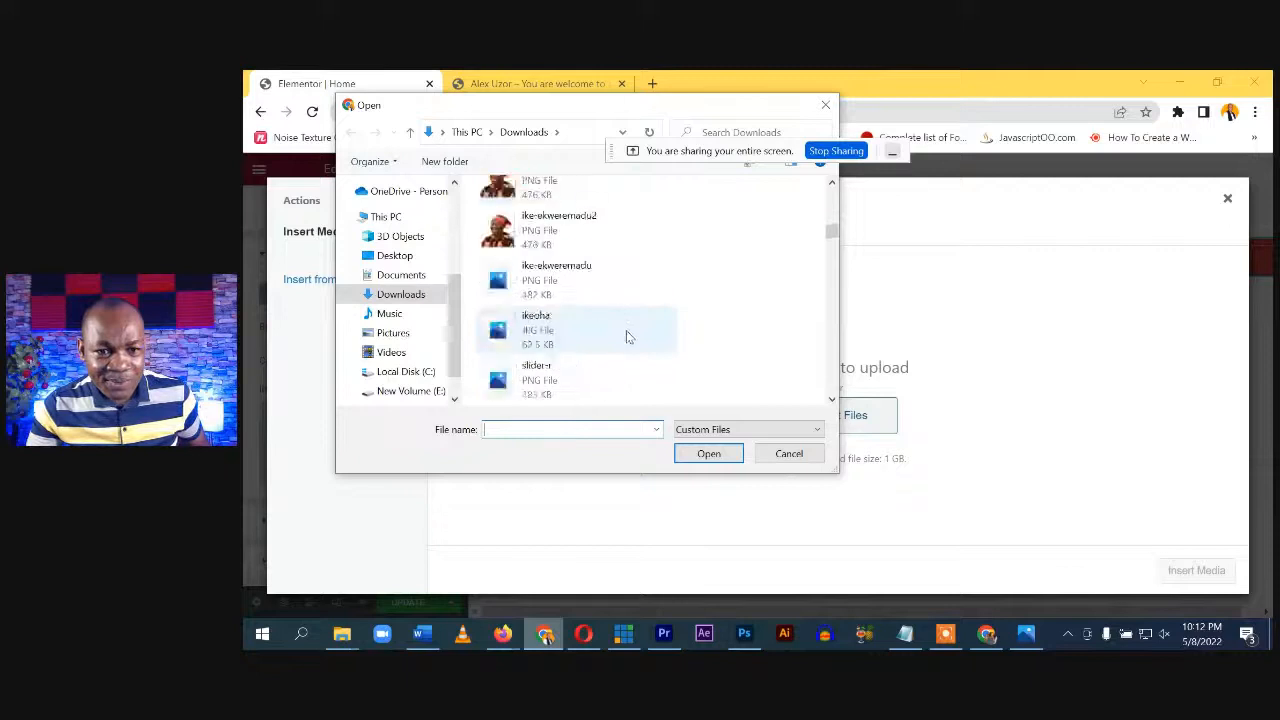
scroll(632, 336, "down", 10)
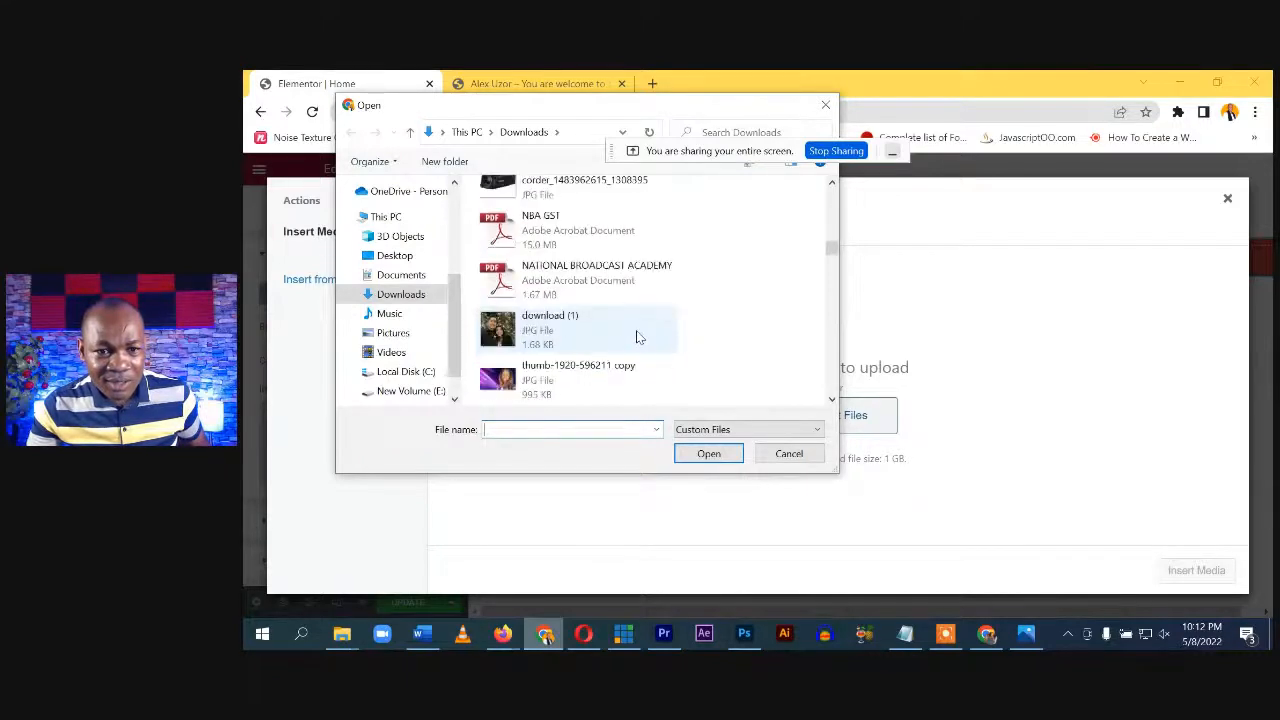
scroll(636, 336, "down", 8)
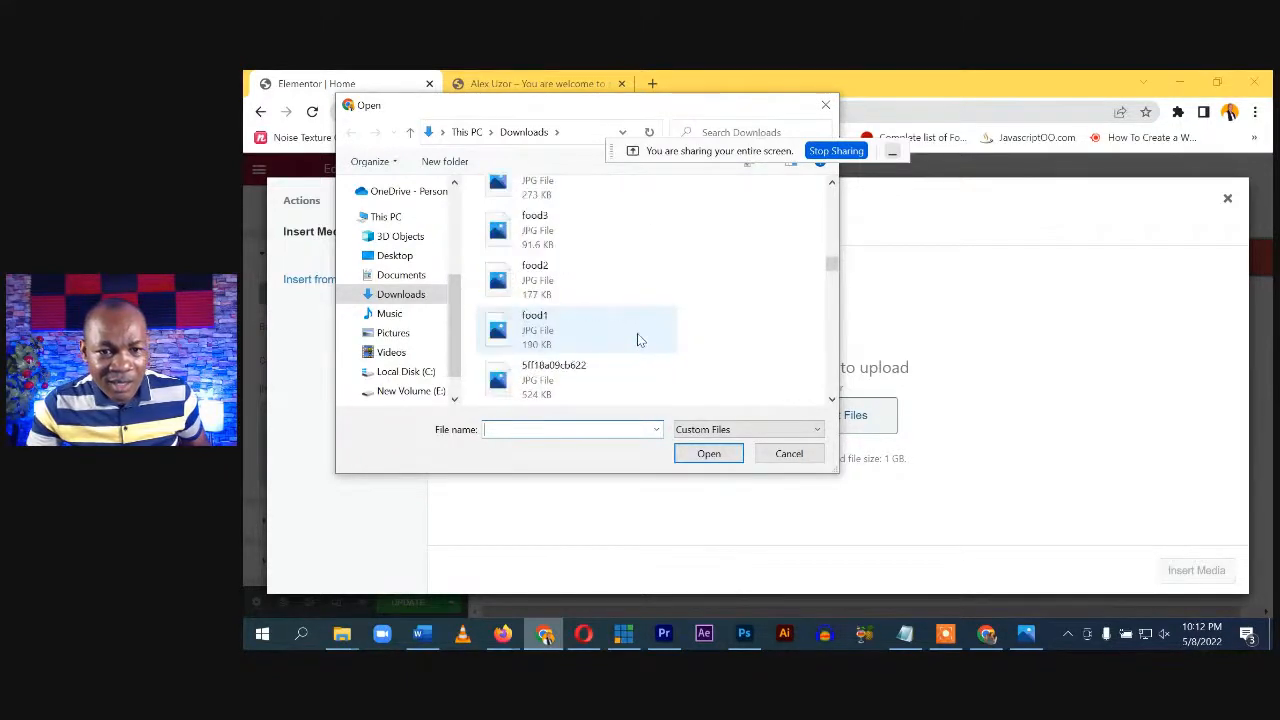
scroll(618, 337, "down", 8)
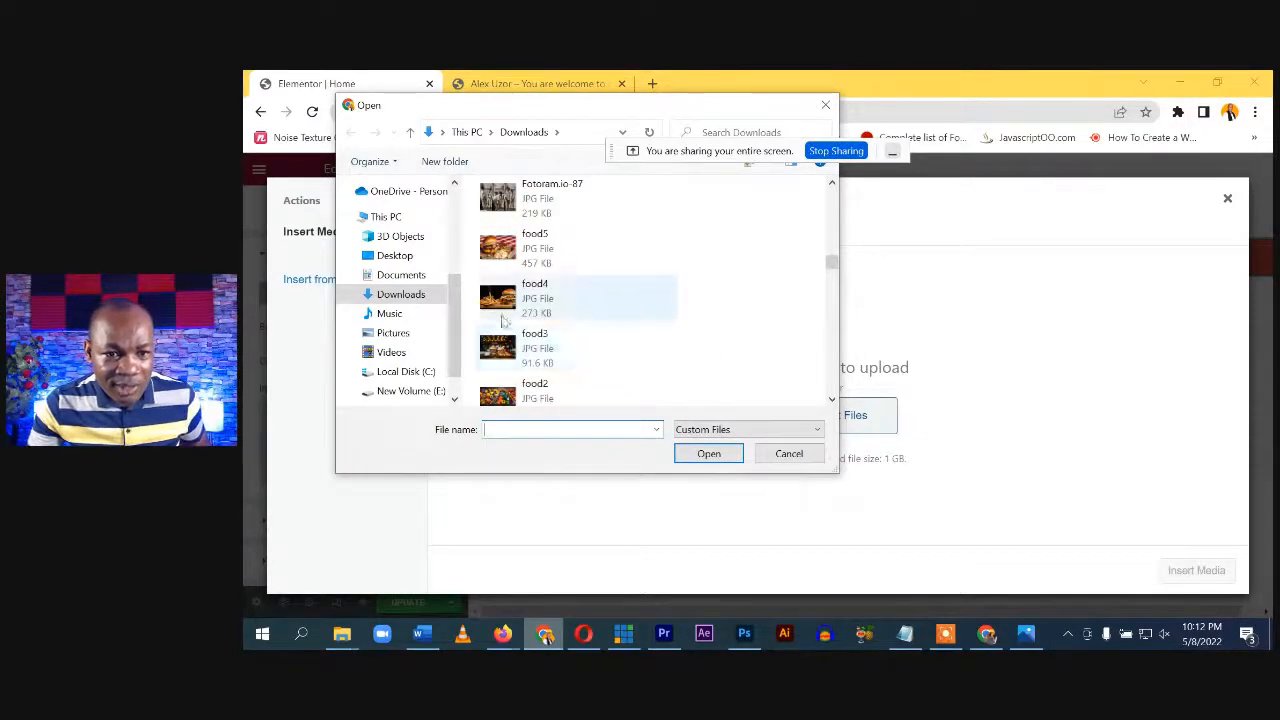
left_click(535, 402)
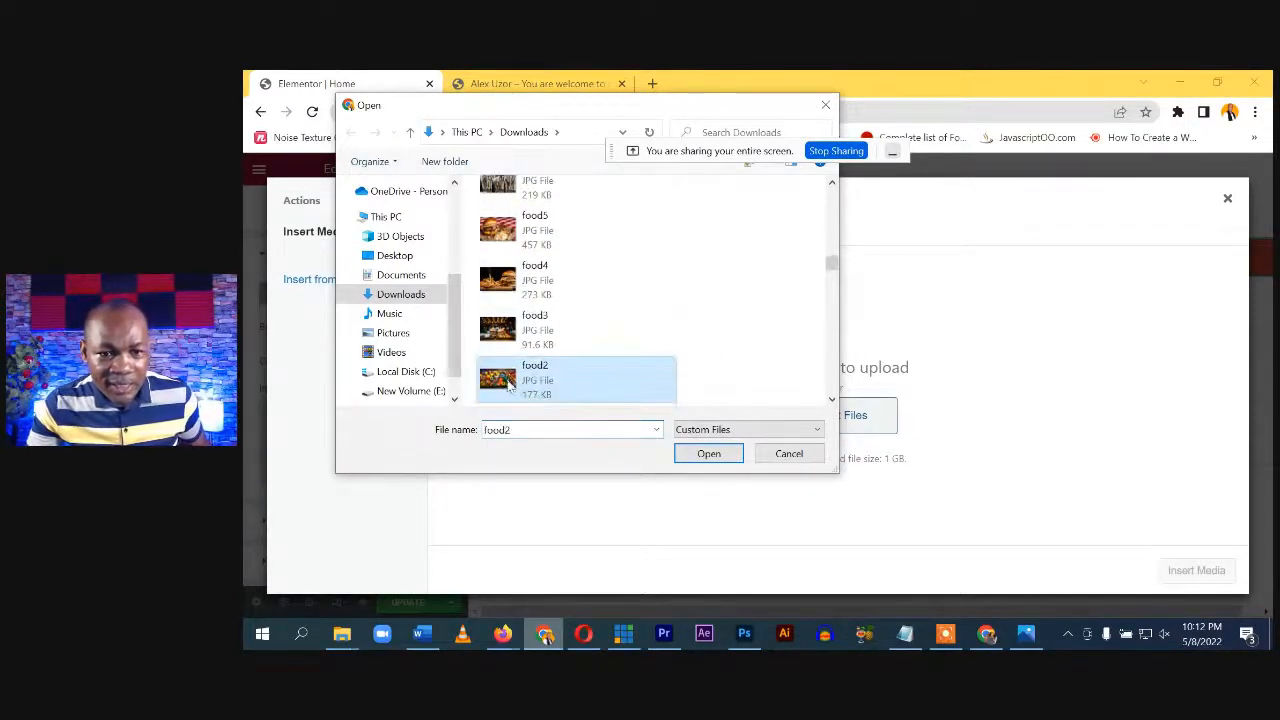
Check the home.png mockup in Photos, return to Chrome, upload food2 and insert it as the section's background image
left_click(1026, 633)
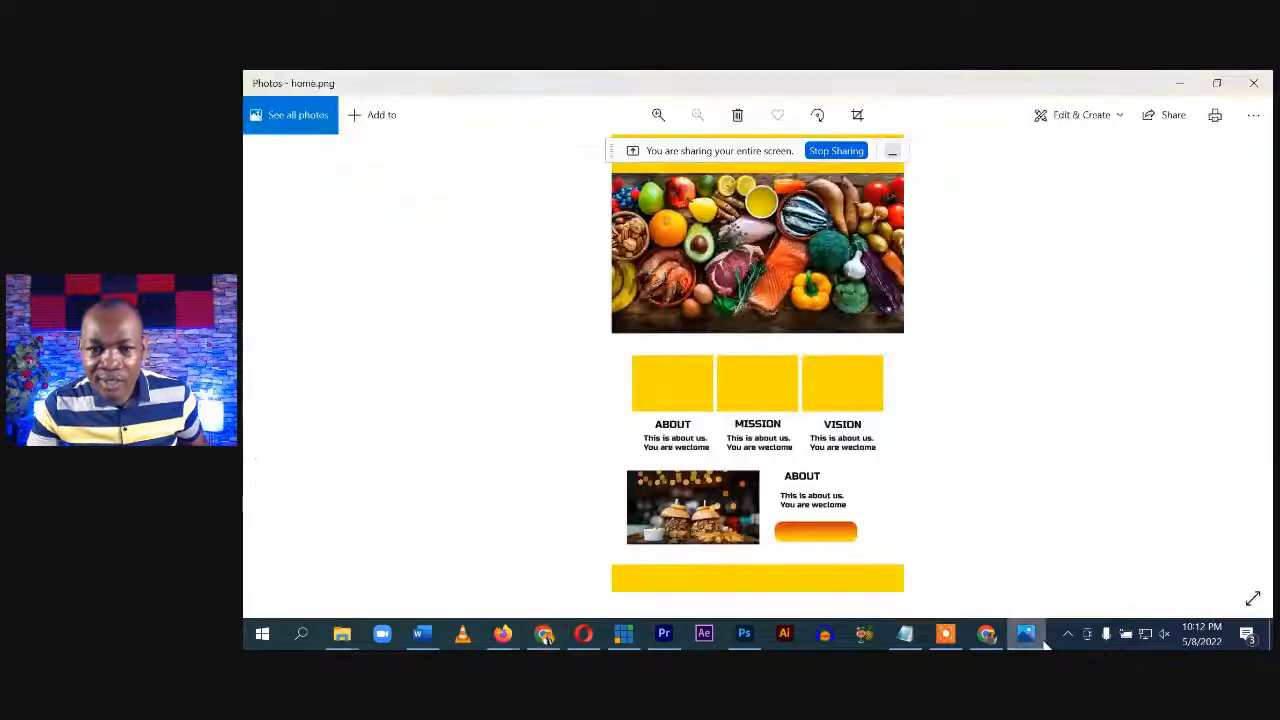
left_click(544, 634)
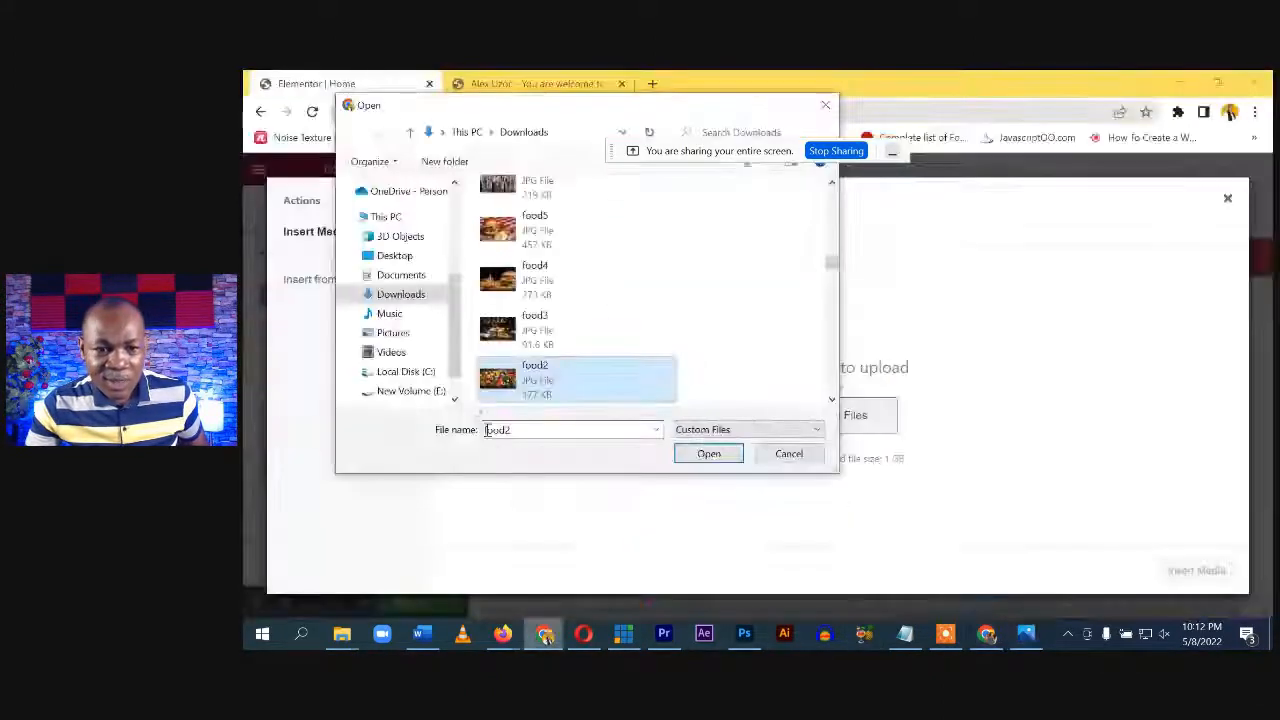
left_click(709, 453)
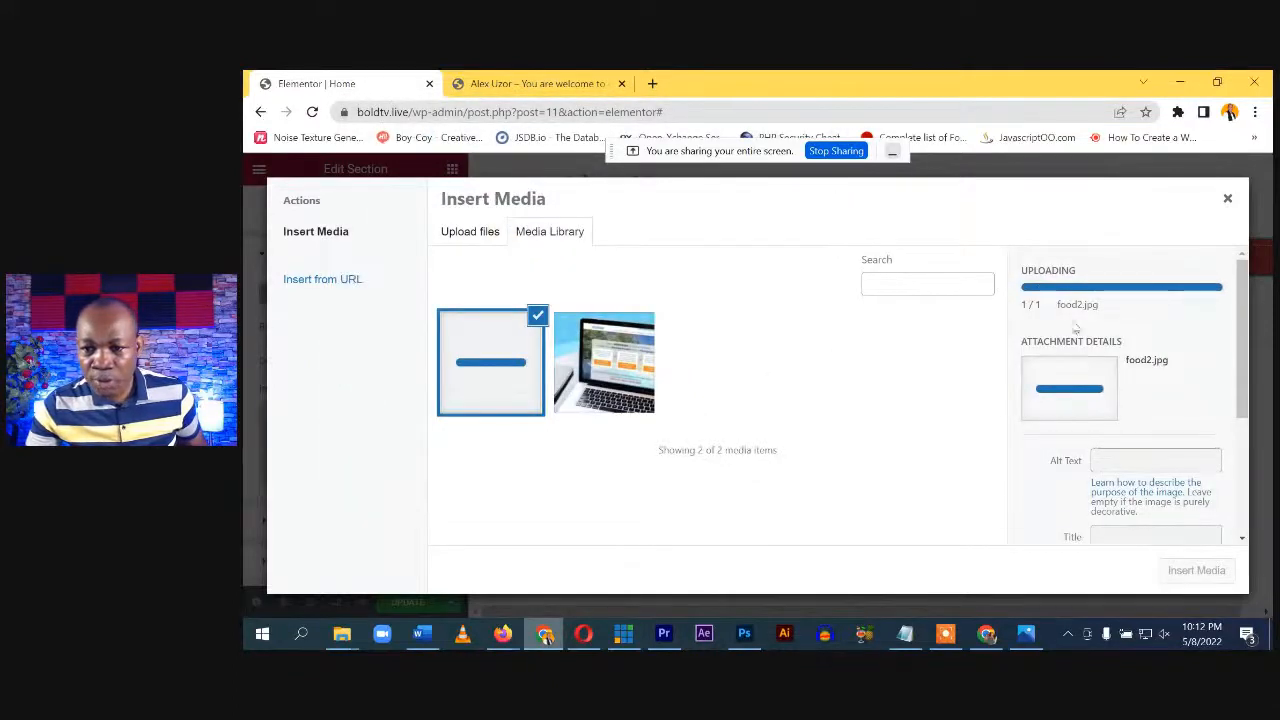
scroll(1125, 450, "down", 3)
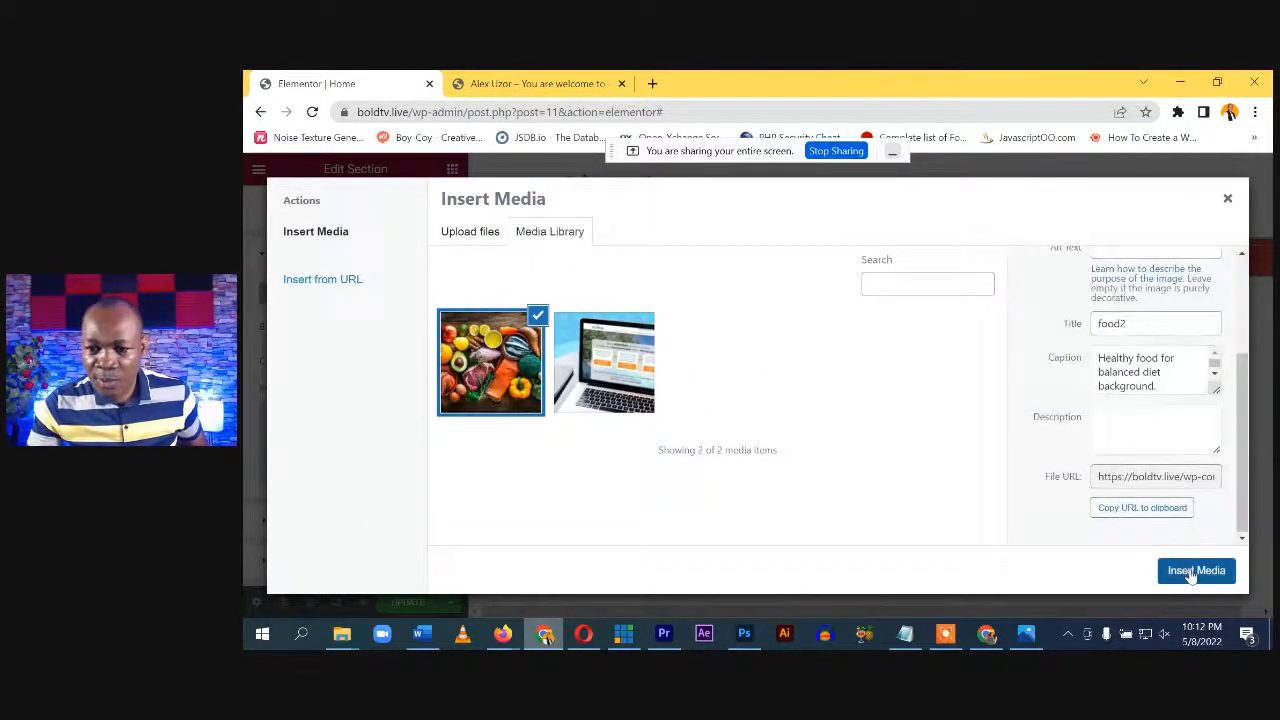
left_click(1196, 571)
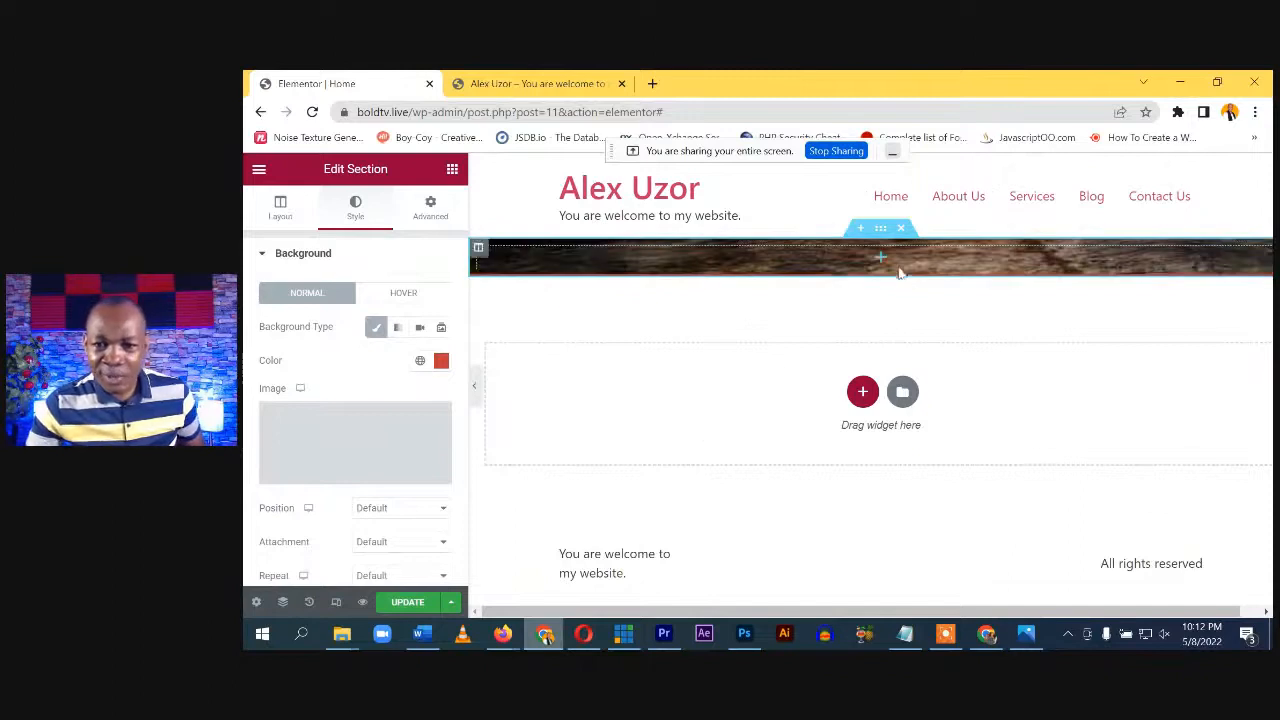
Set the section's height option to Min Height and review how the background image fills it
left_click(283, 206)
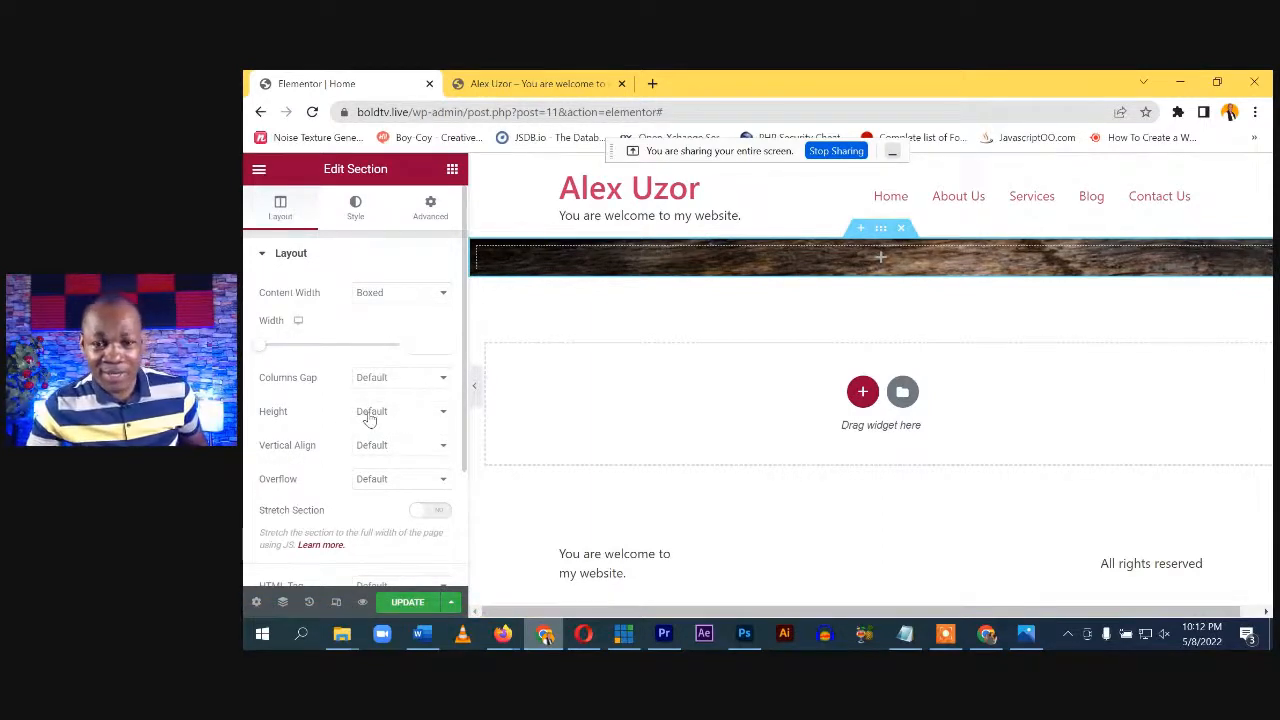
left_click(372, 414)
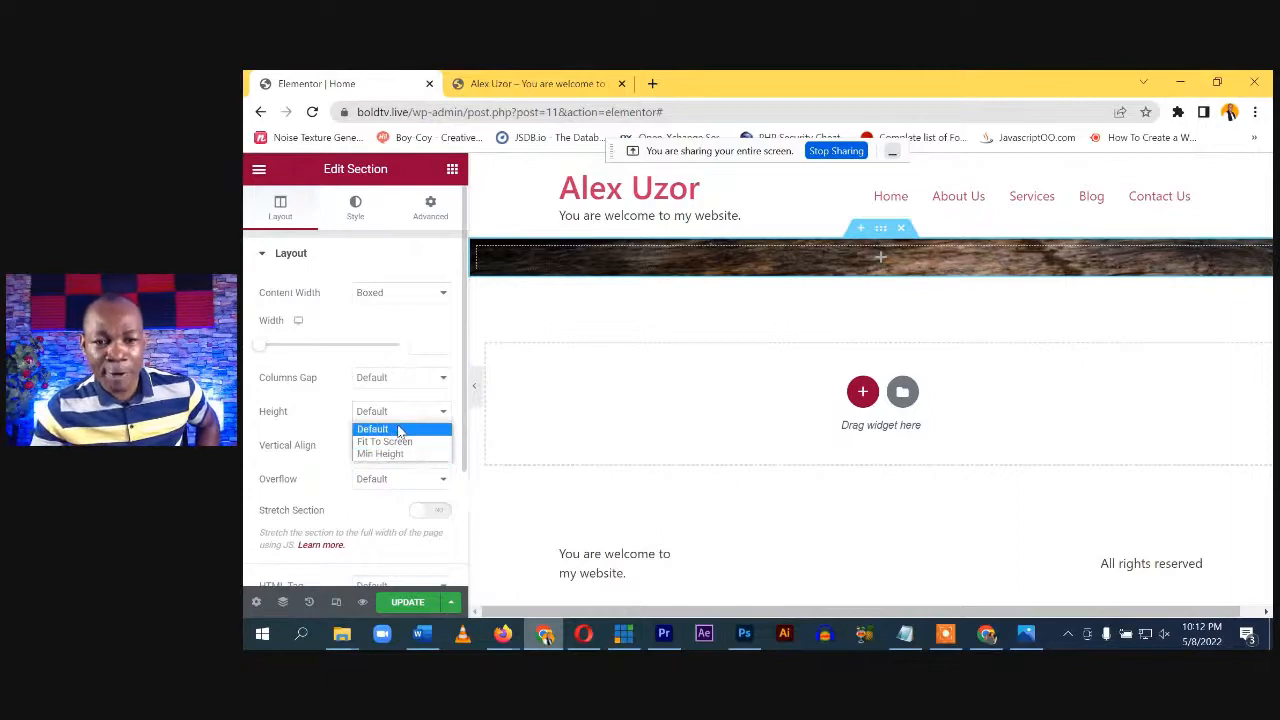
left_click(396, 454)
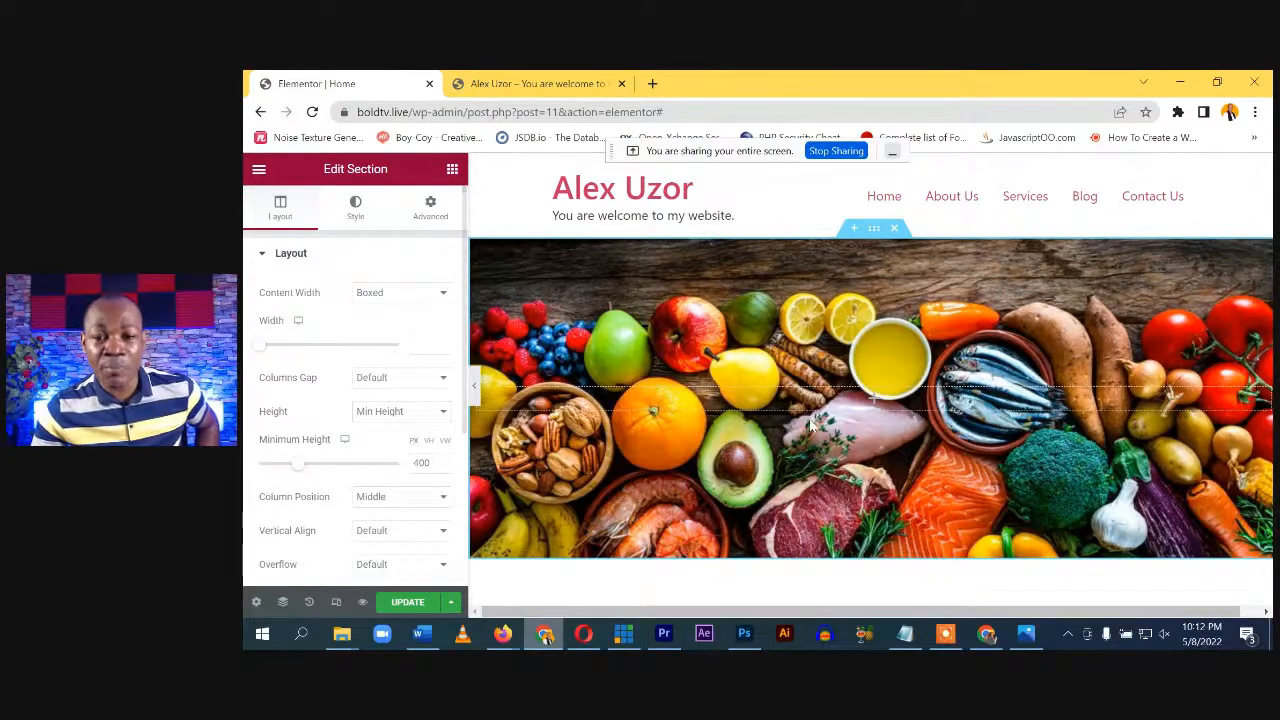
scroll(812, 425, "down", 3)
scroll(812, 425, "up", 3)
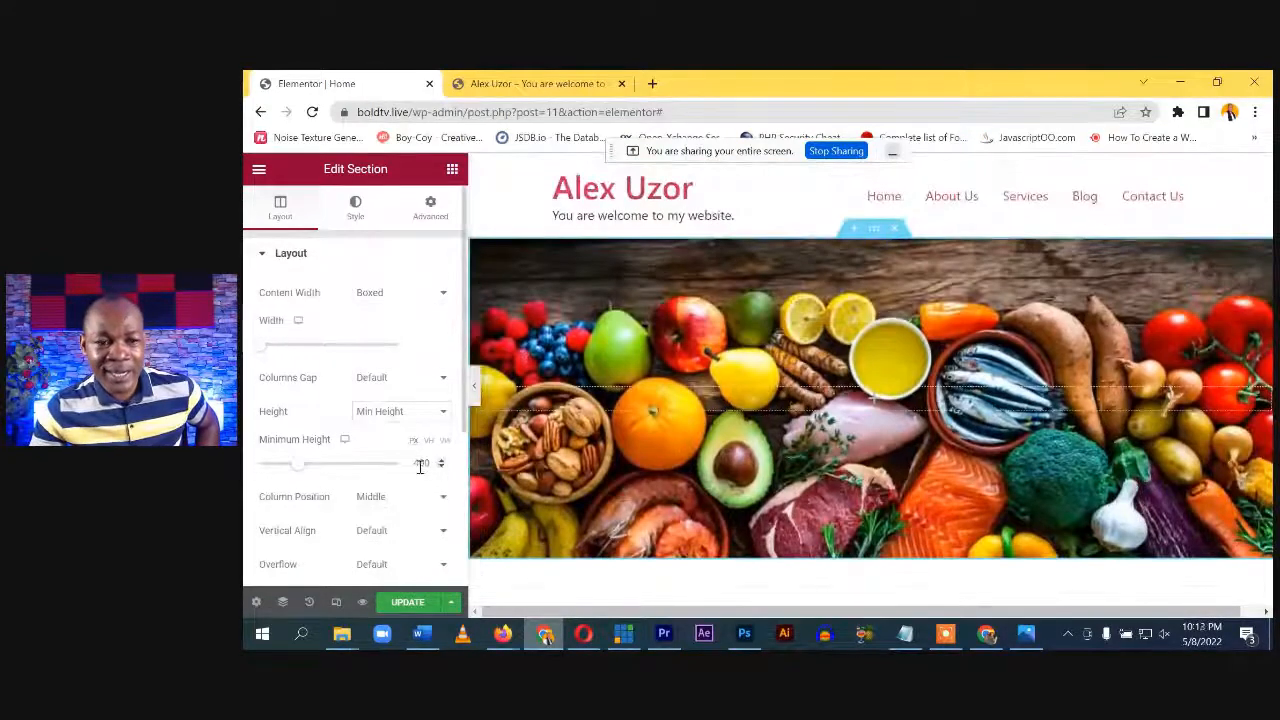
Try minimum heights of 600 px and 200 px for the section, and restore it to 400 px
left_click_drag(420, 467, 408, 465)
type("600")
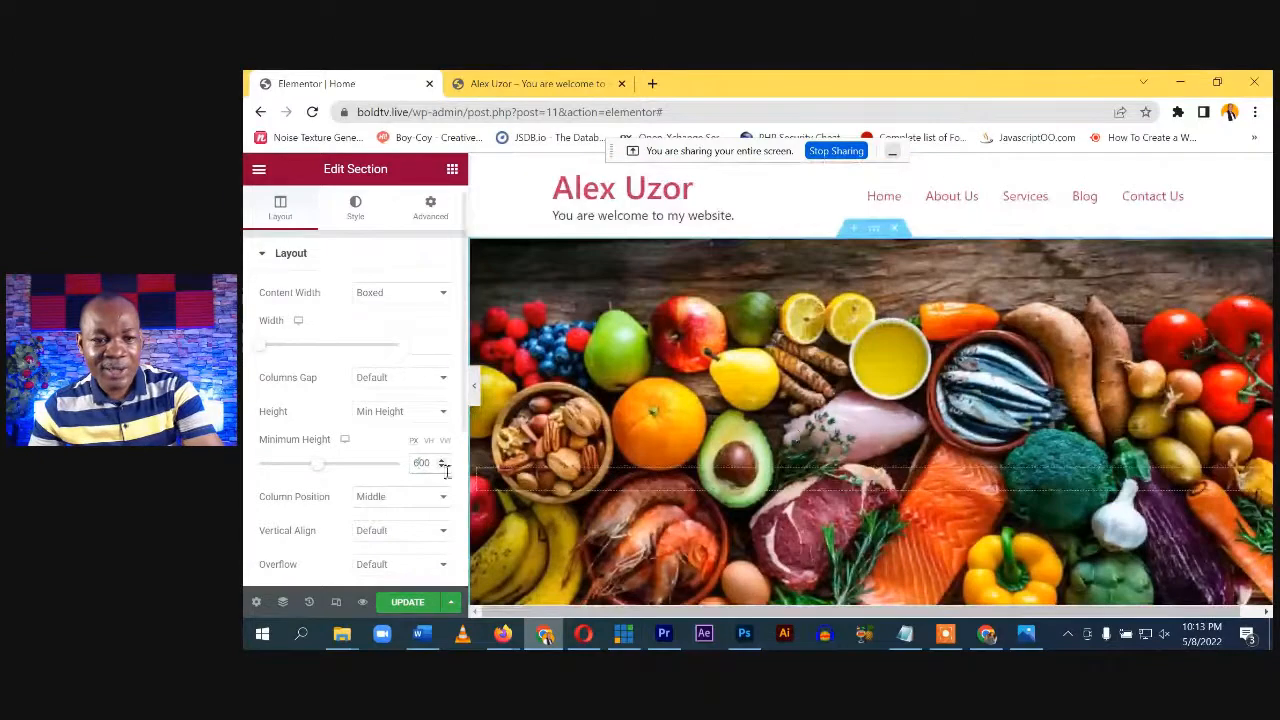
left_click_drag(420, 463, 408, 463)
type("2")
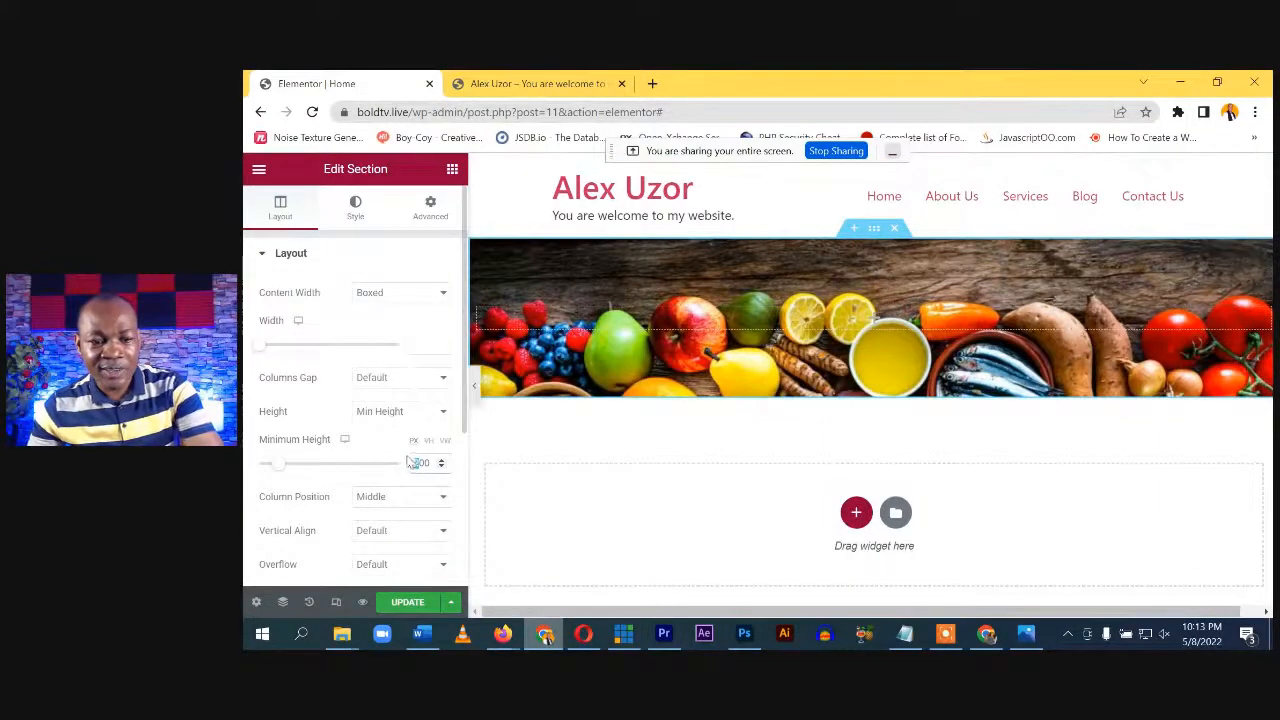
type("4")
Update the Home page and reload the live site to check the section's background image
left_click(403, 603)
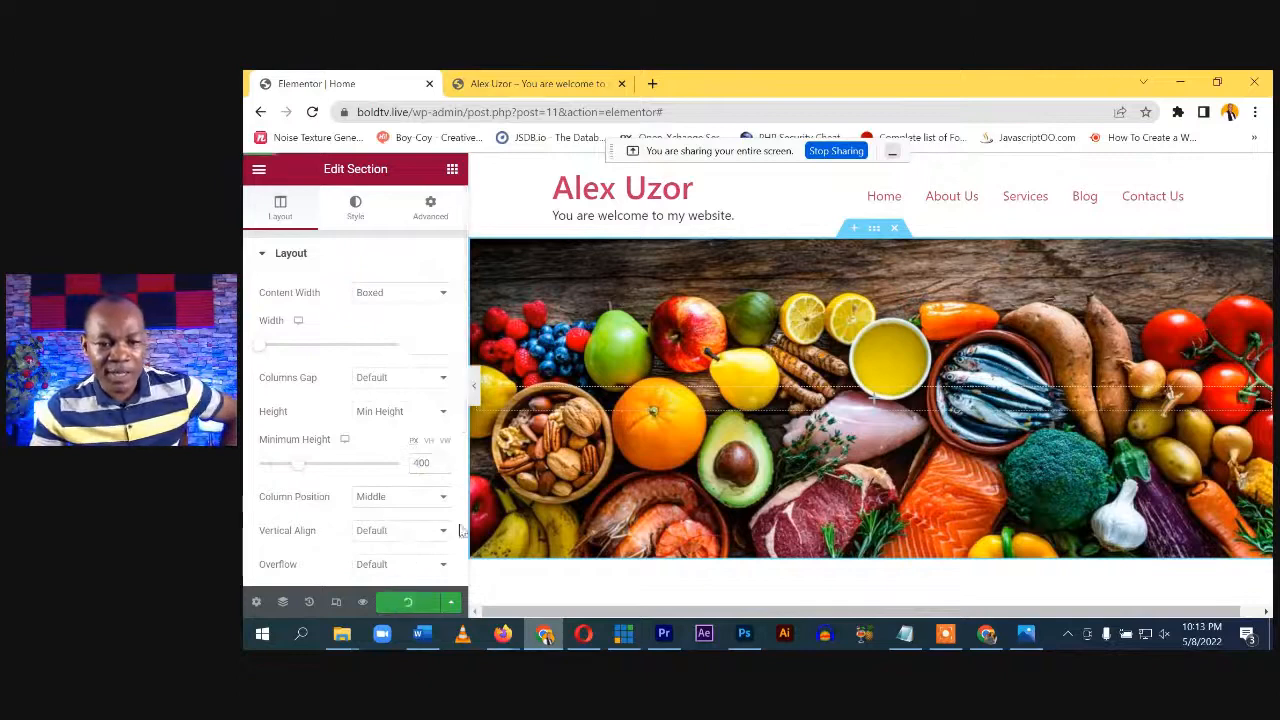
left_click(563, 85)
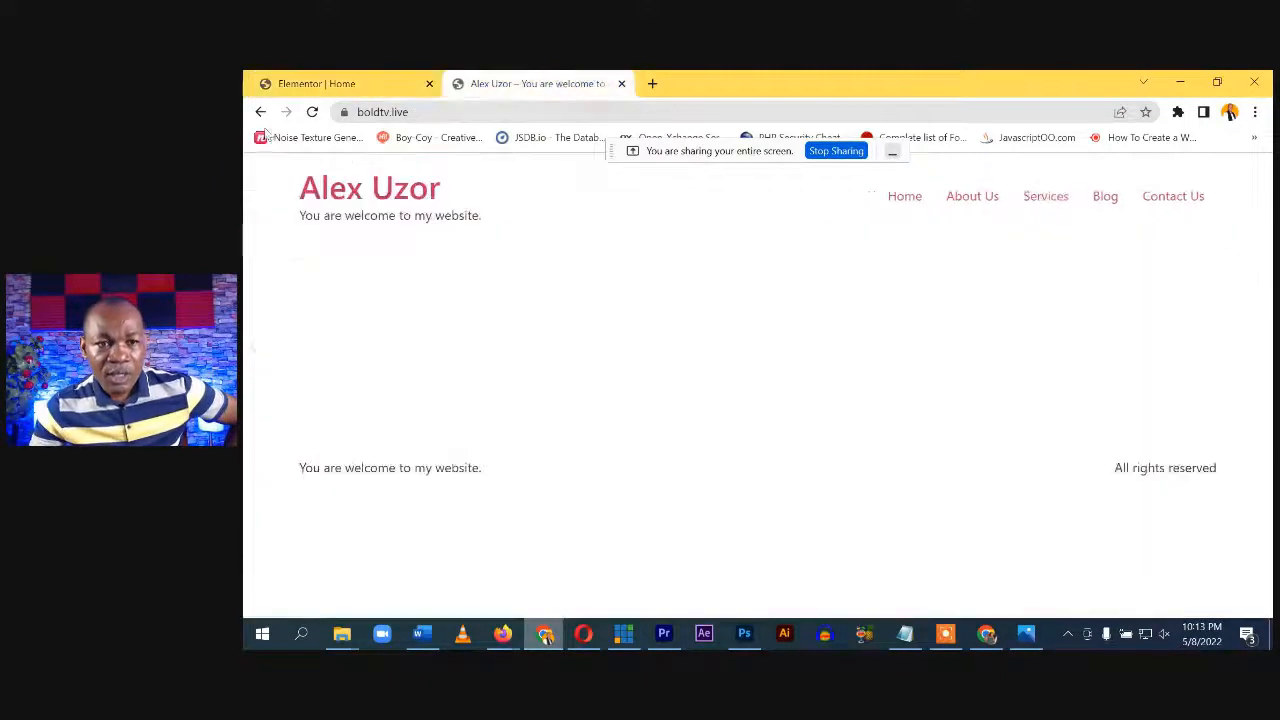
left_click(312, 111)
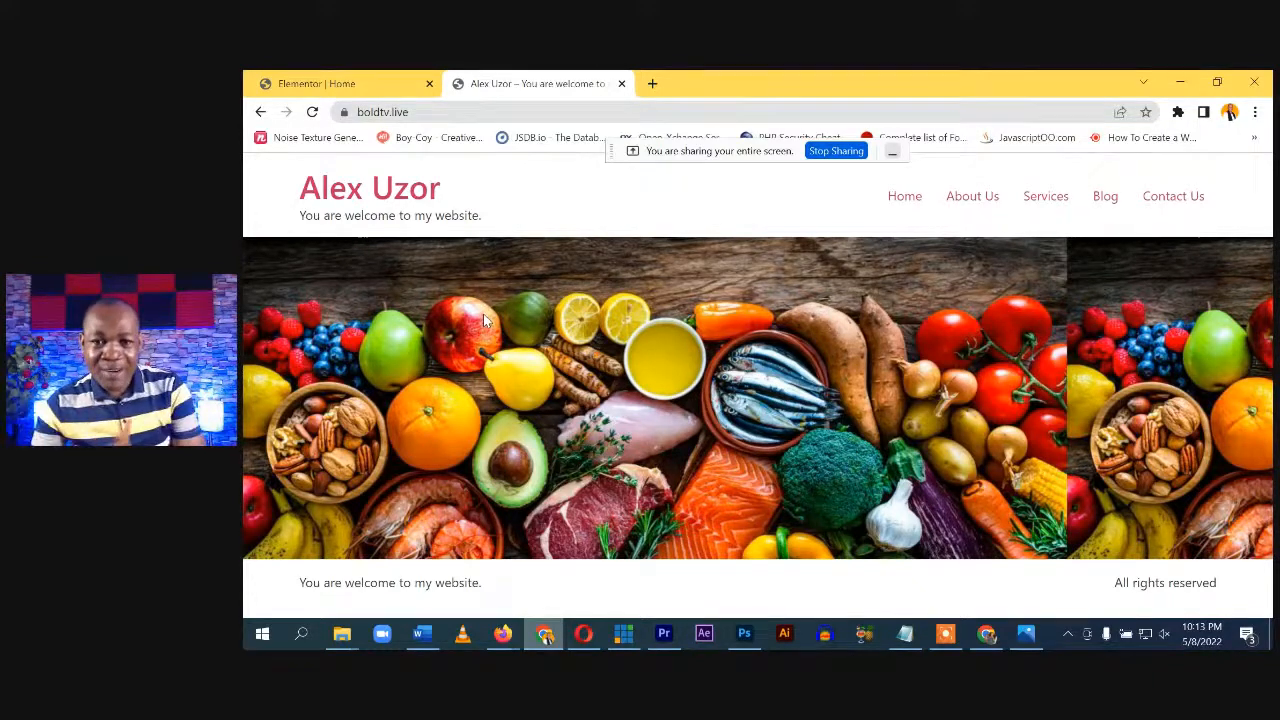
Return to the Elementor editor and set the hero section's background image repeat to No-repeat
left_click(372, 84)
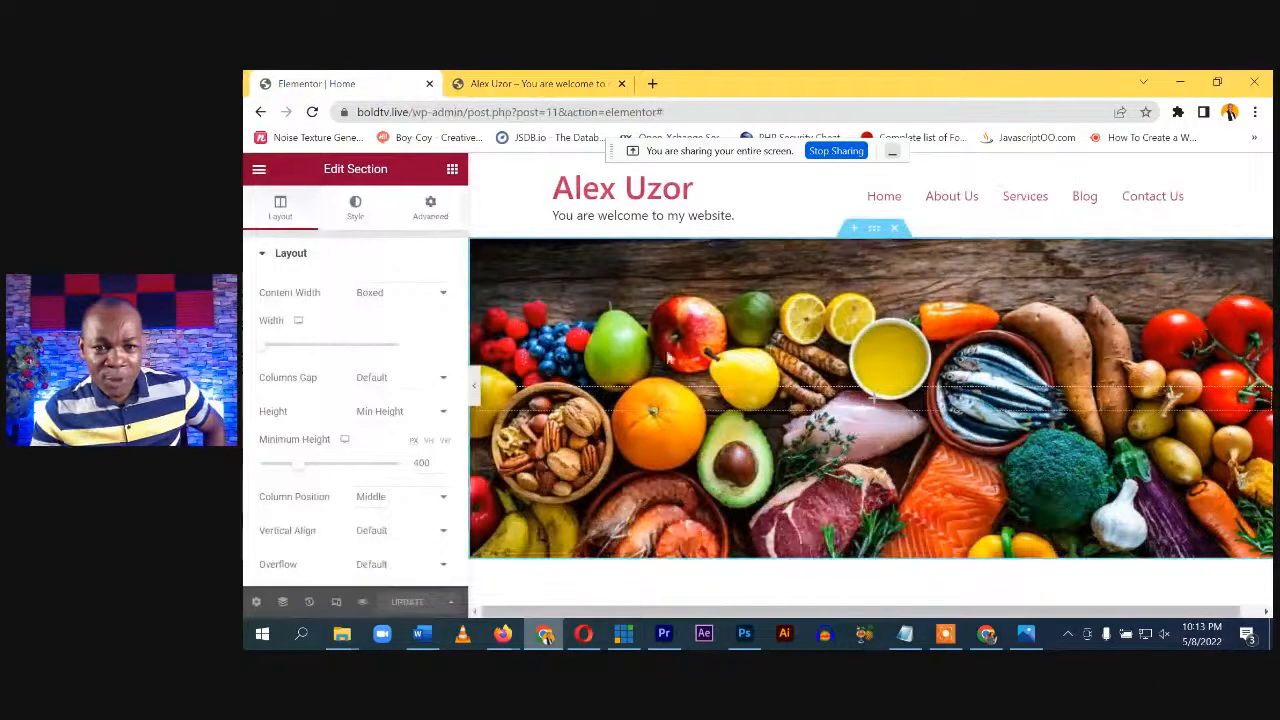
left_click(277, 256)
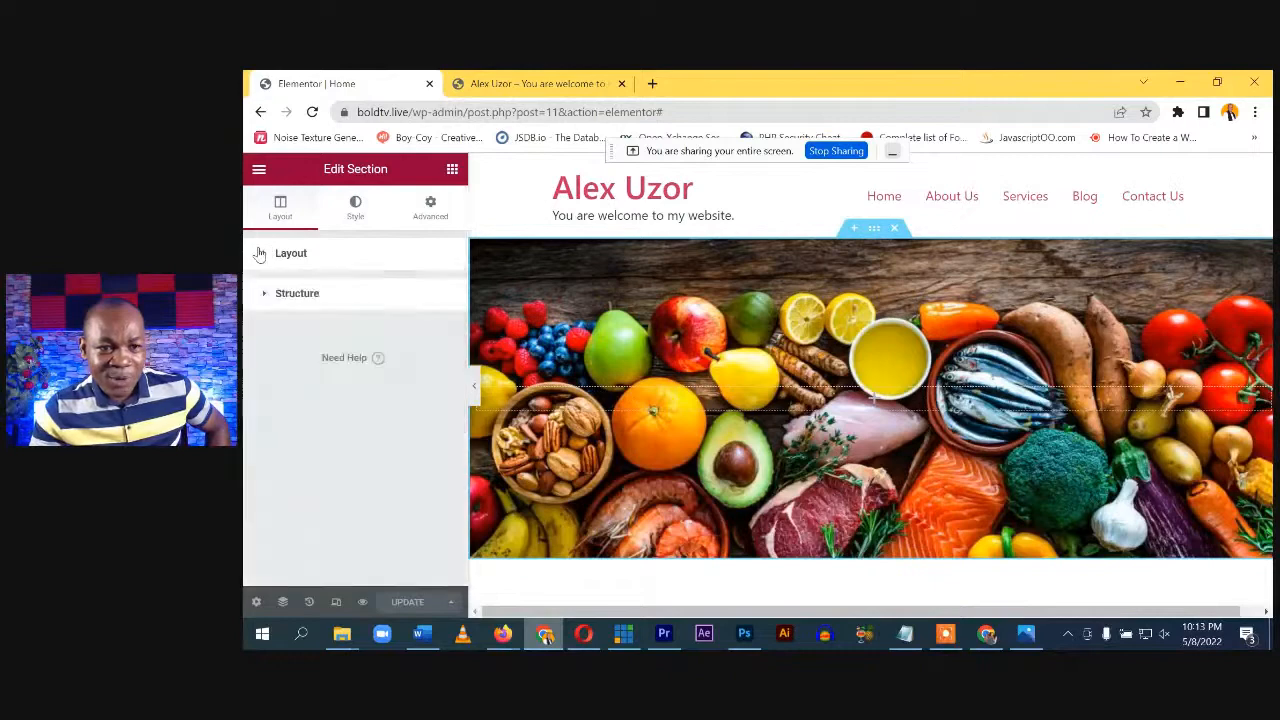
left_click(355, 207)
scroll(360, 424, "down", 2)
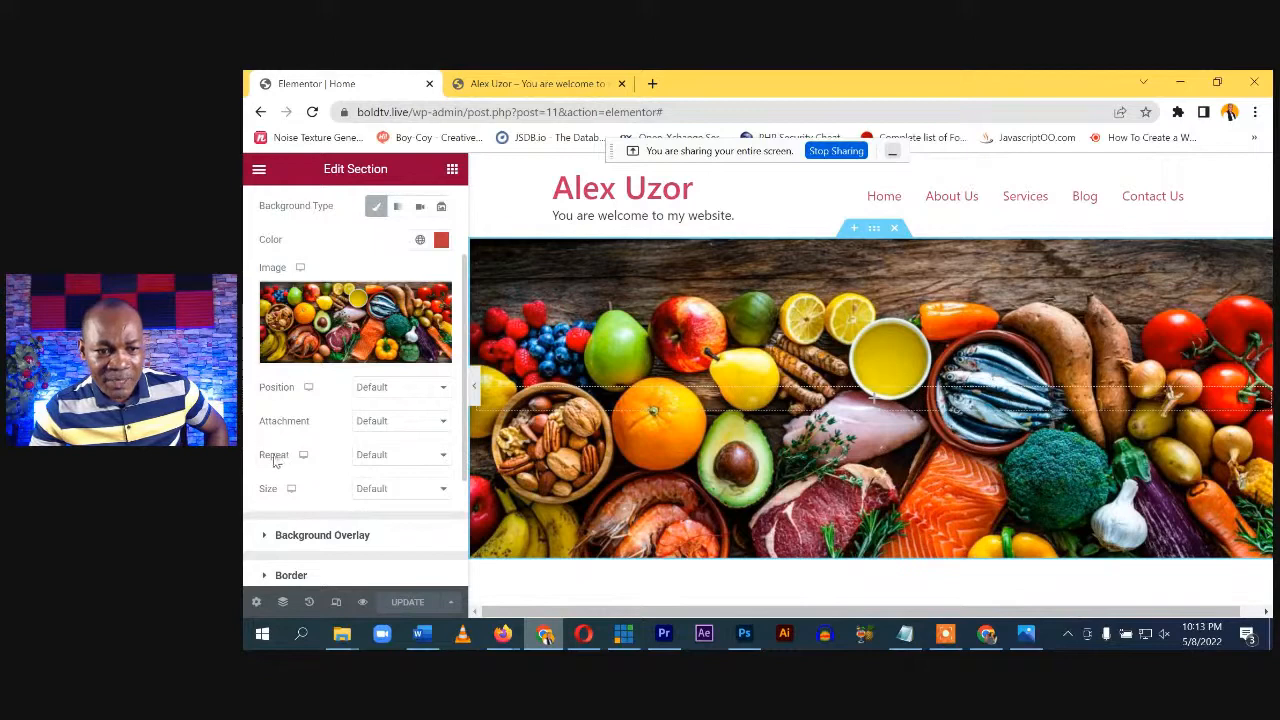
left_click(418, 455)
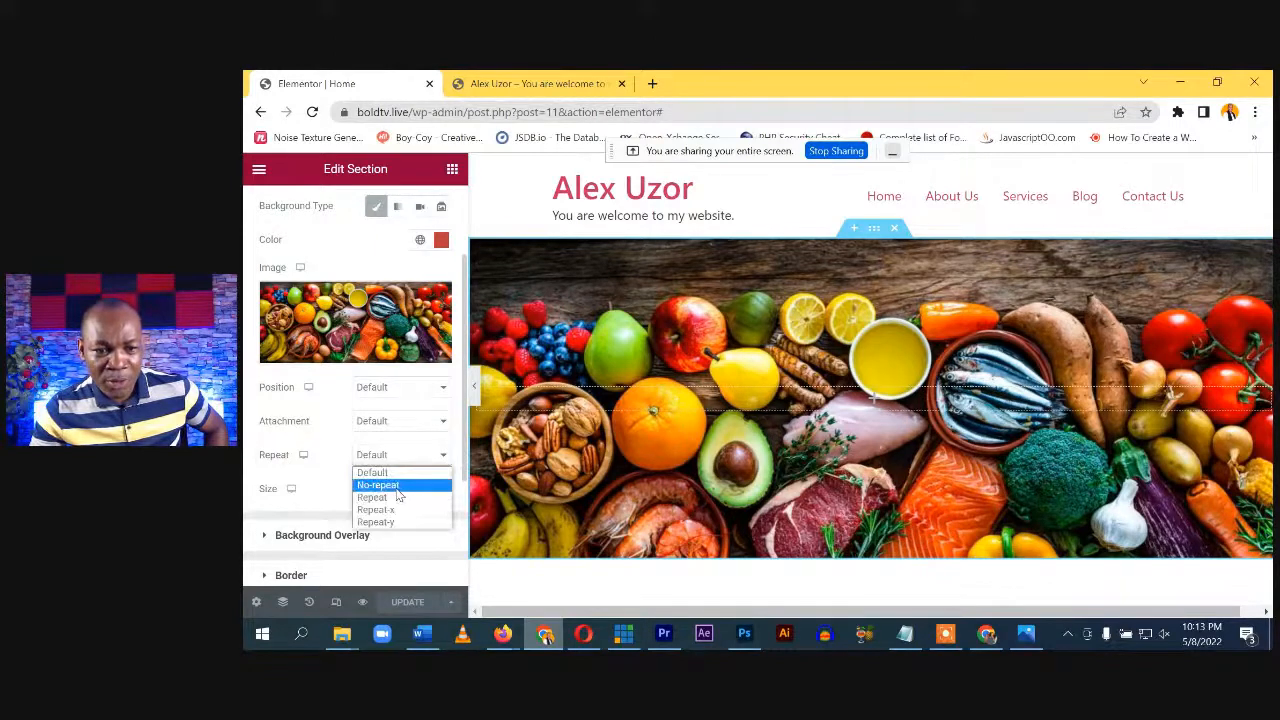
left_click(390, 486)
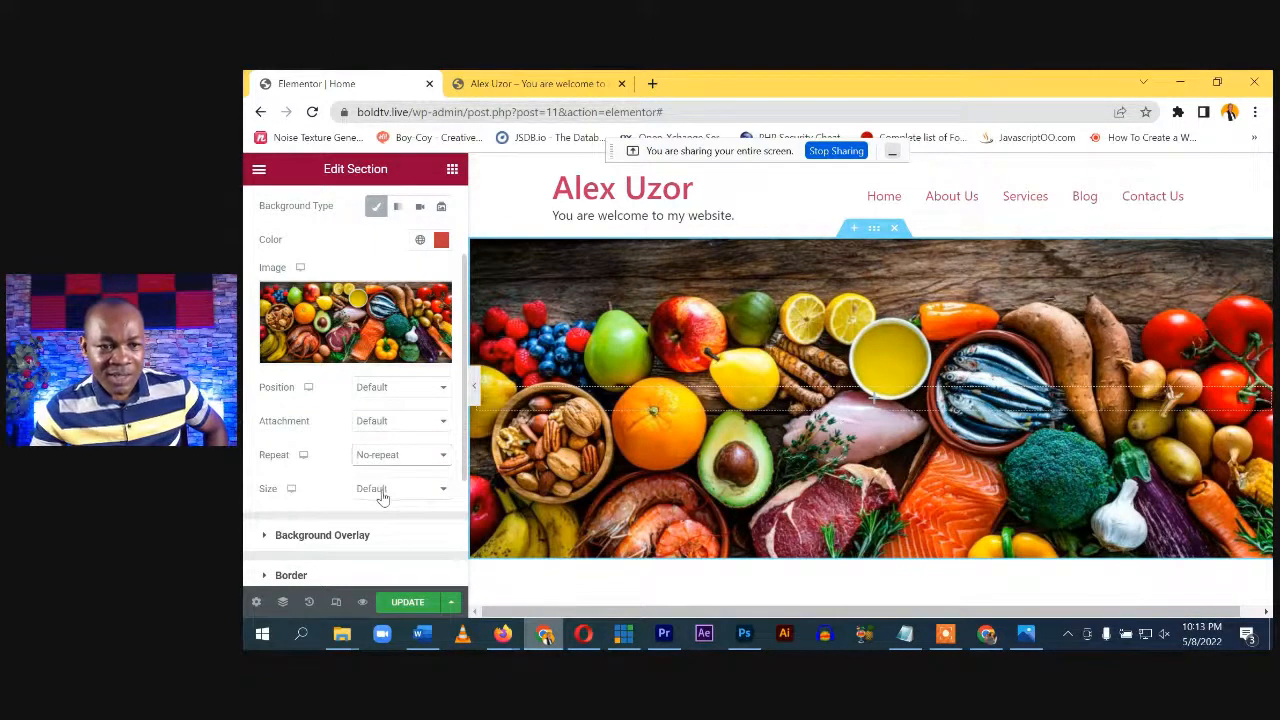
Set the hero background image's size to Cover and its position to Center Center
left_click(382, 492)
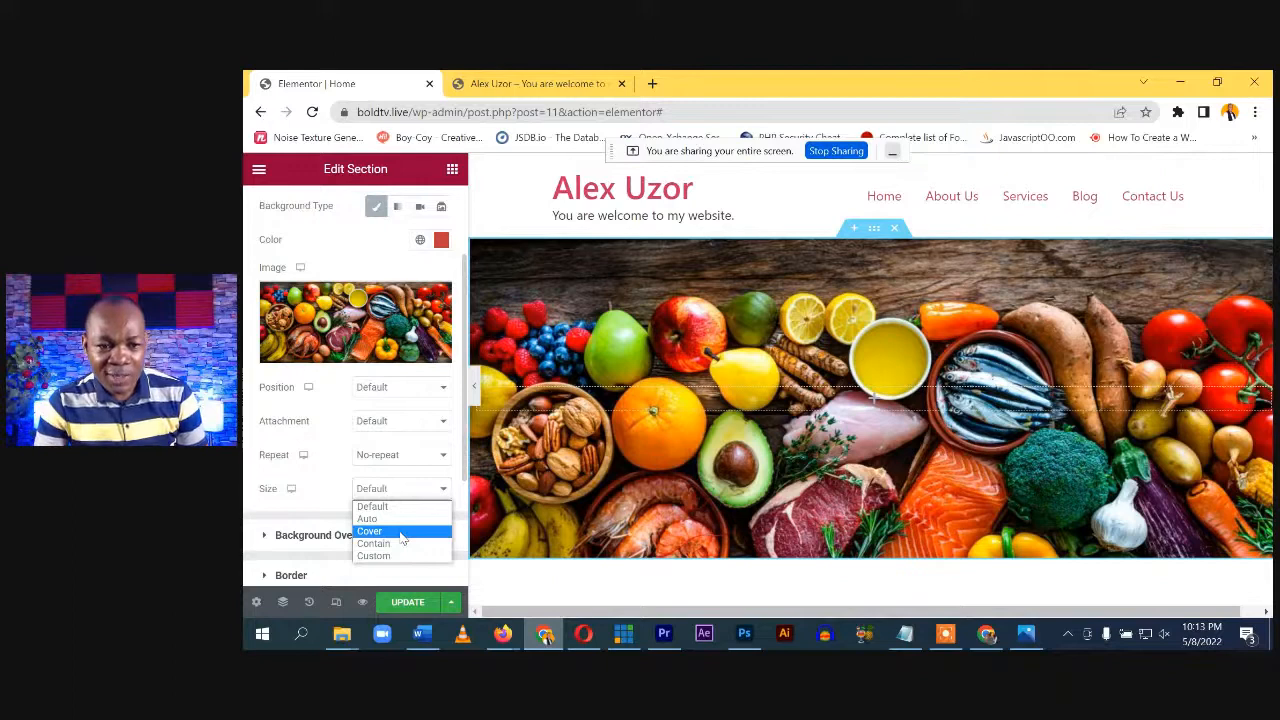
left_click(401, 531)
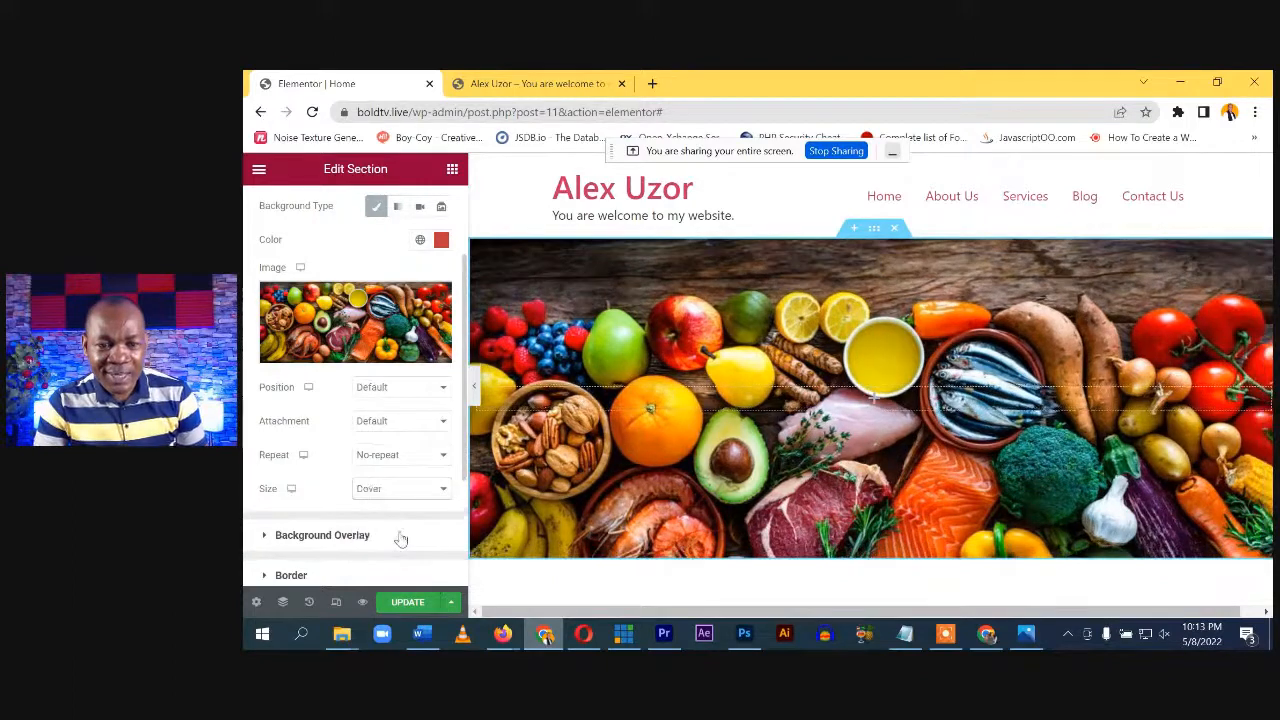
left_click(399, 390)
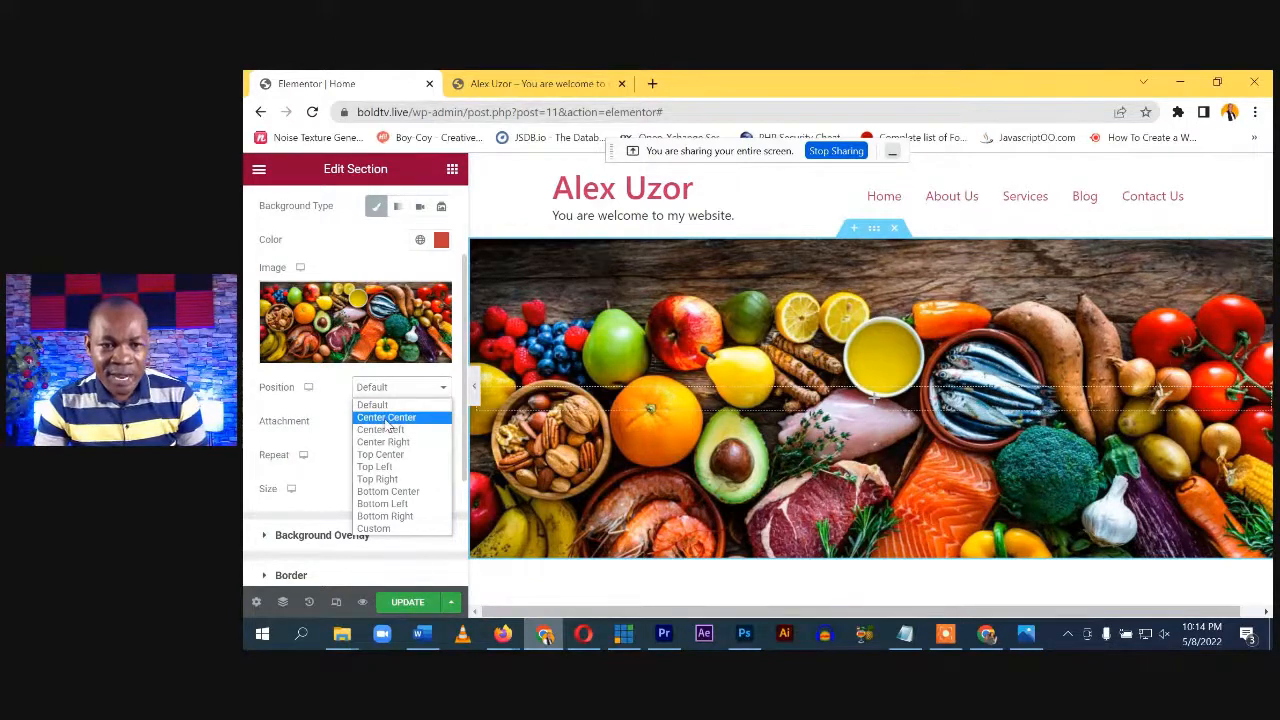
left_click(388, 418)
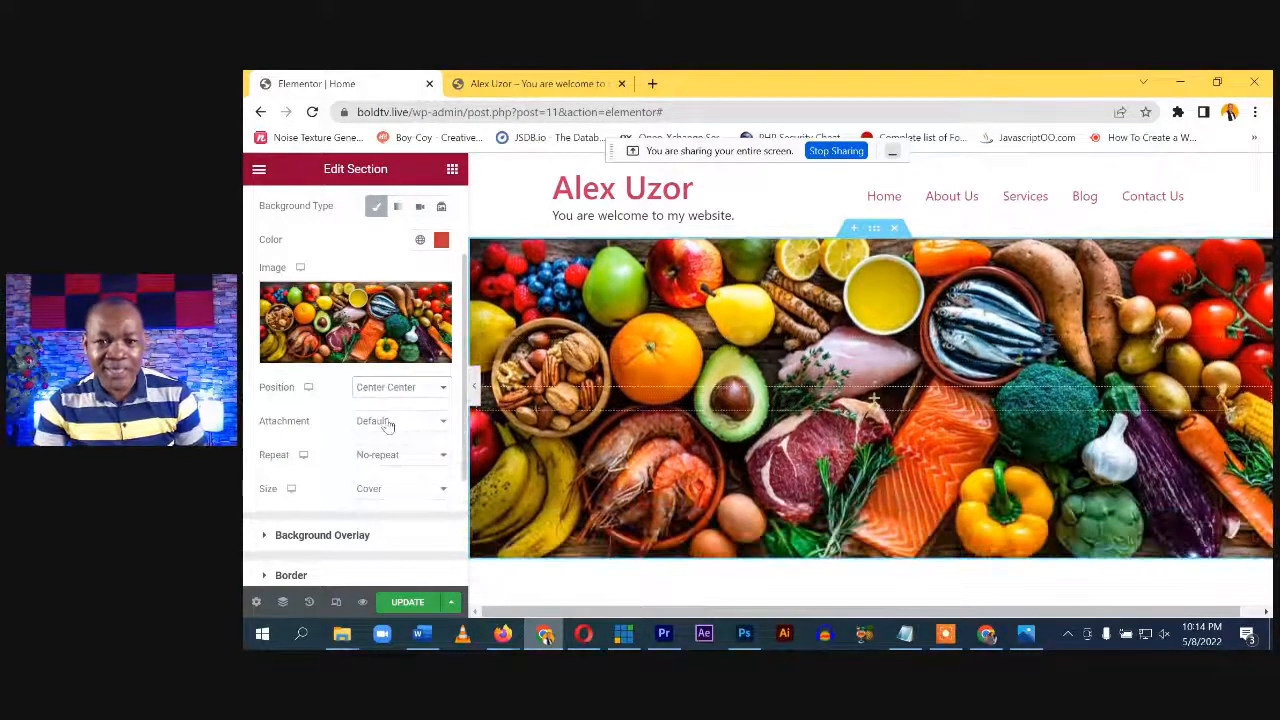
Update the Home page and reload the live site to check the hero background's size and position
left_click(412, 605)
left_click(586, 81)
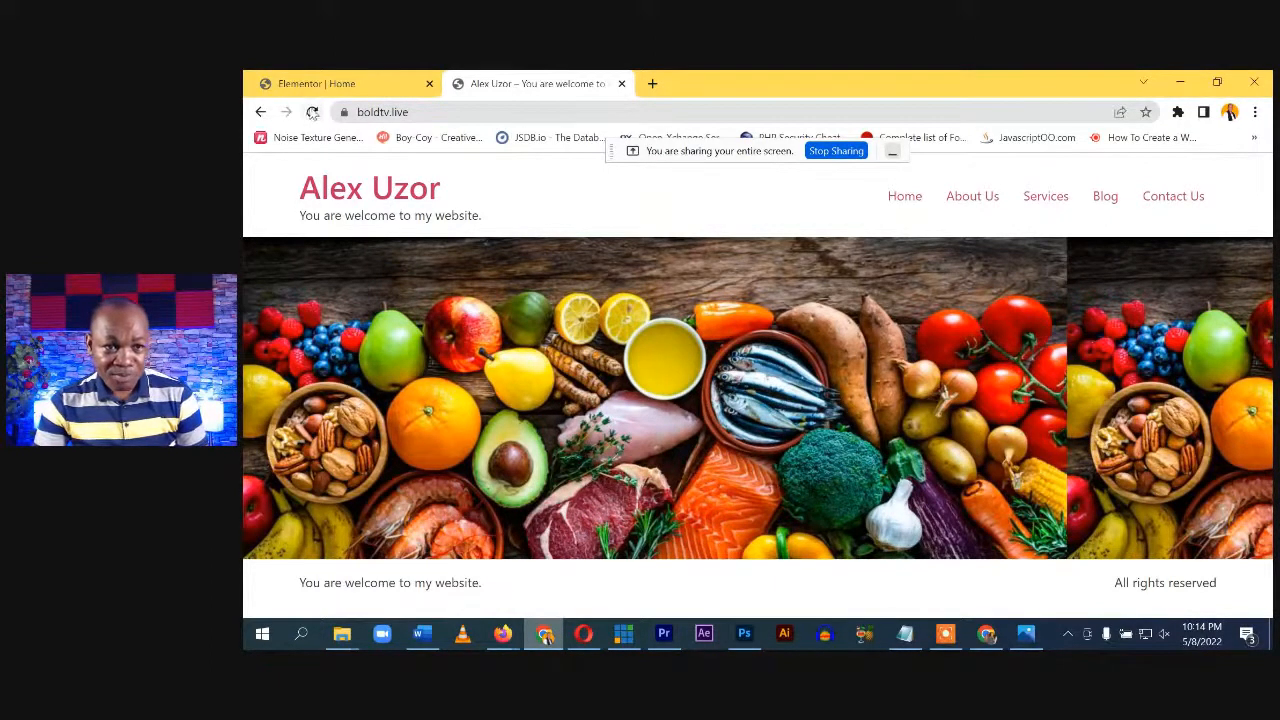
left_click(312, 112)
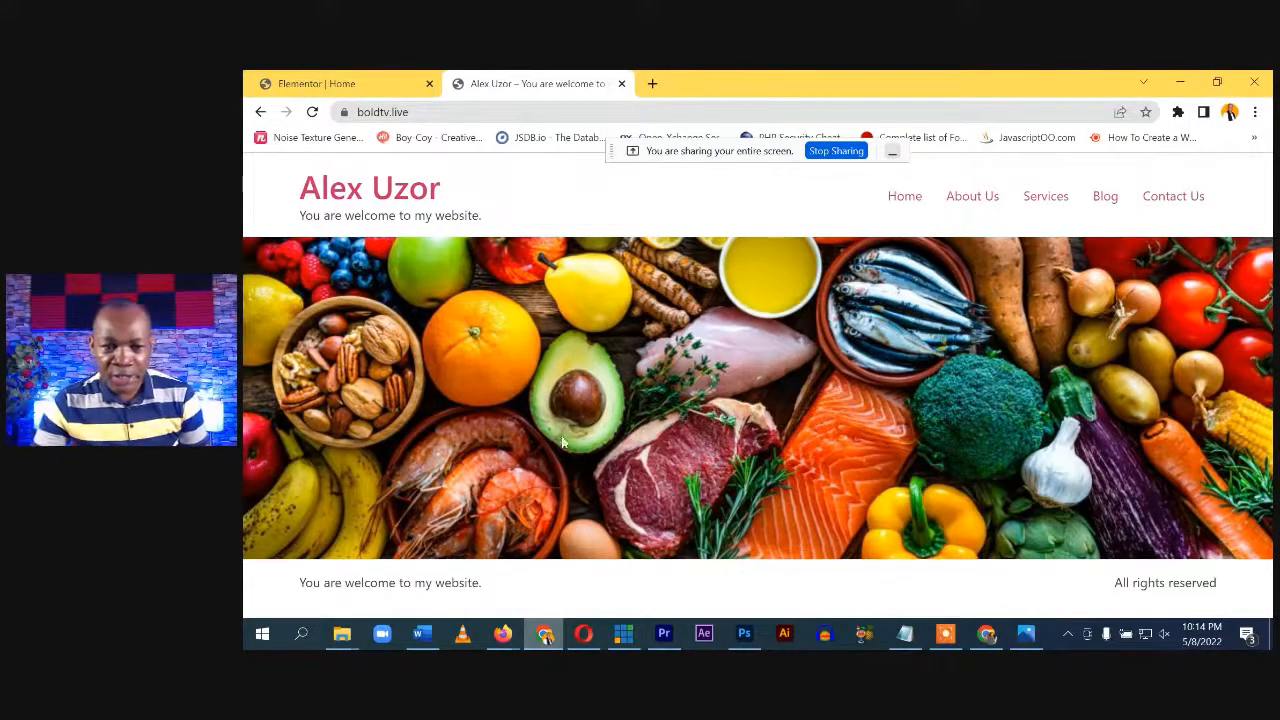
Check the home.png mockup in Photos, return to Chrome and set the hero section's minimum height to 600 px
left_click(1025, 633)
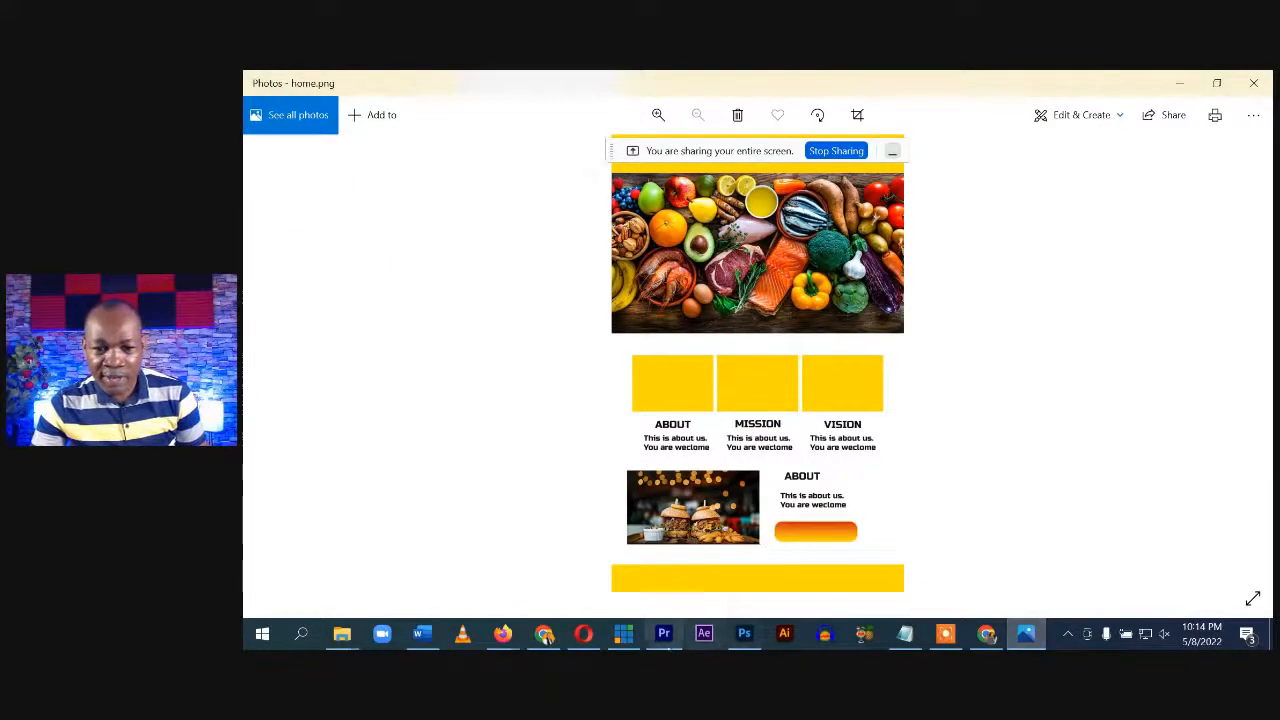
left_click(542, 634)
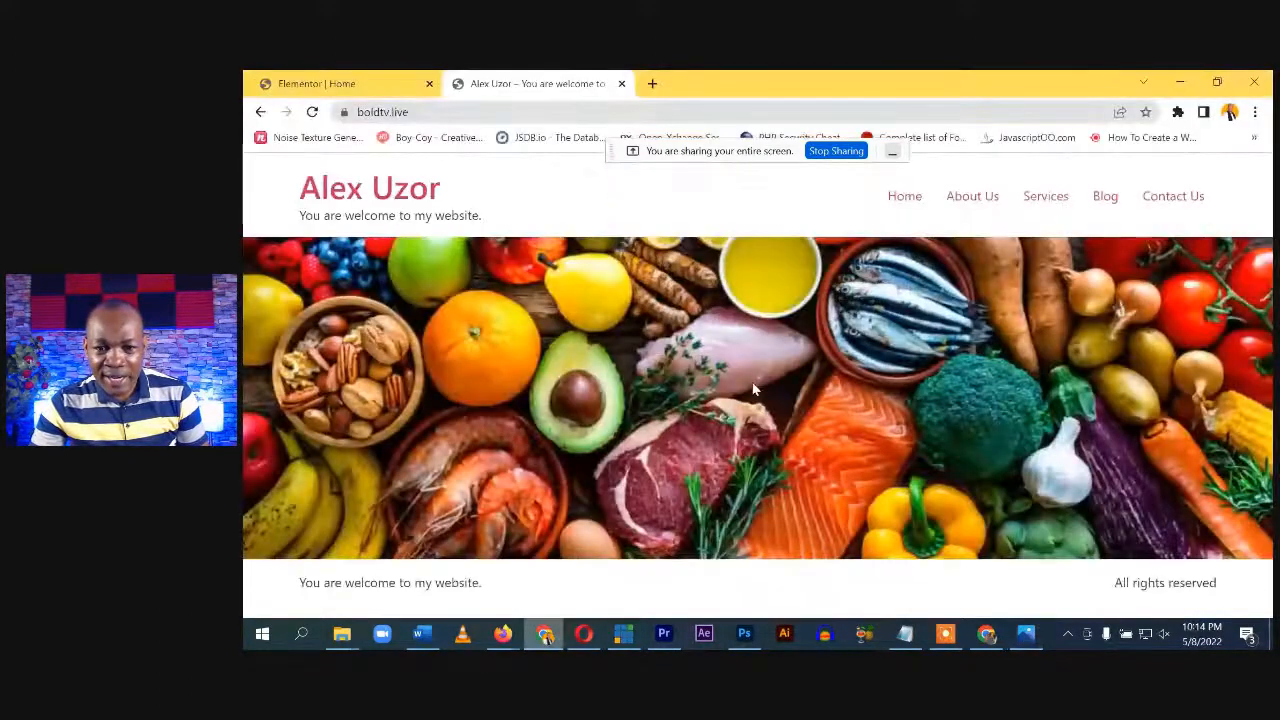
left_click(385, 84)
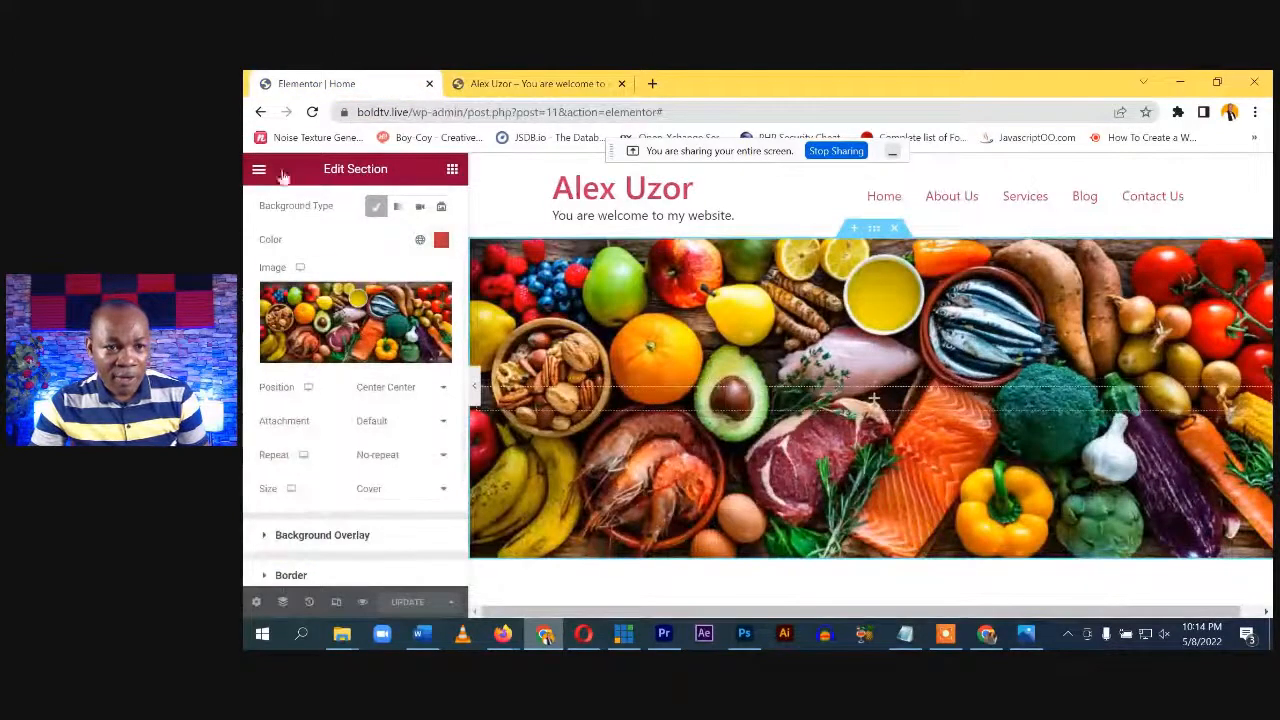
scroll(331, 257, "up", 3)
left_click(283, 210)
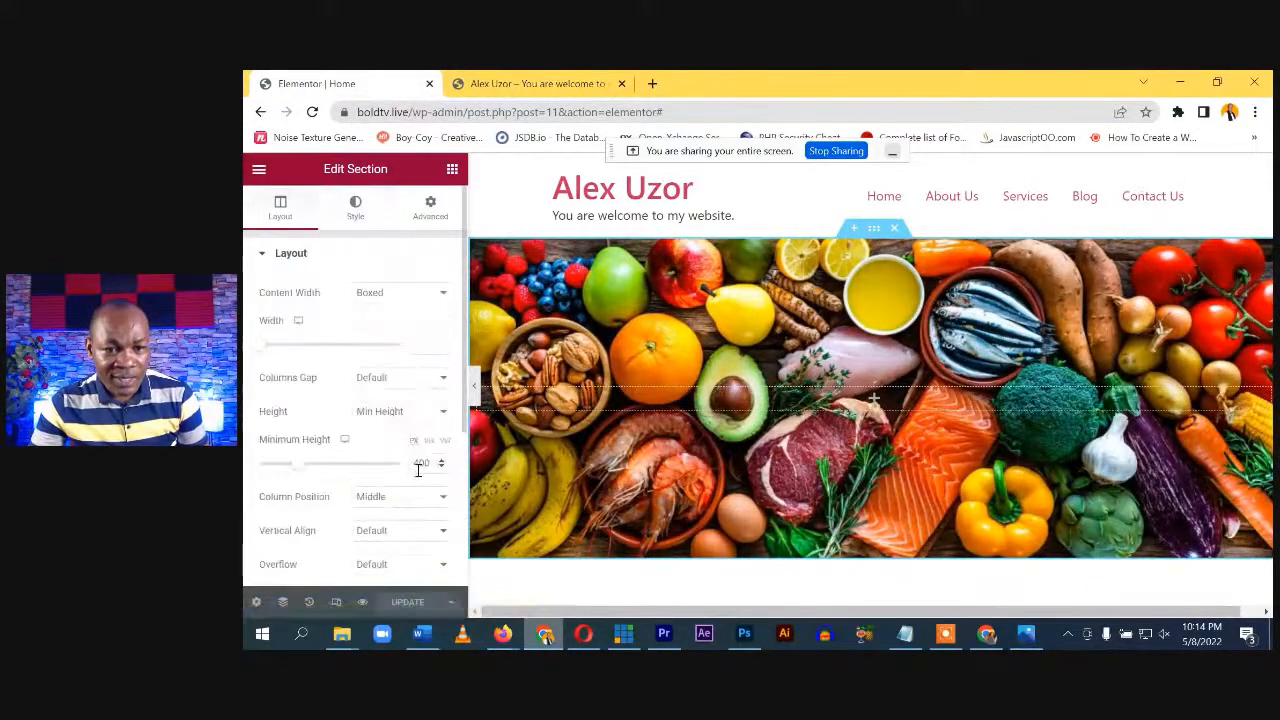
left_click(412, 463)
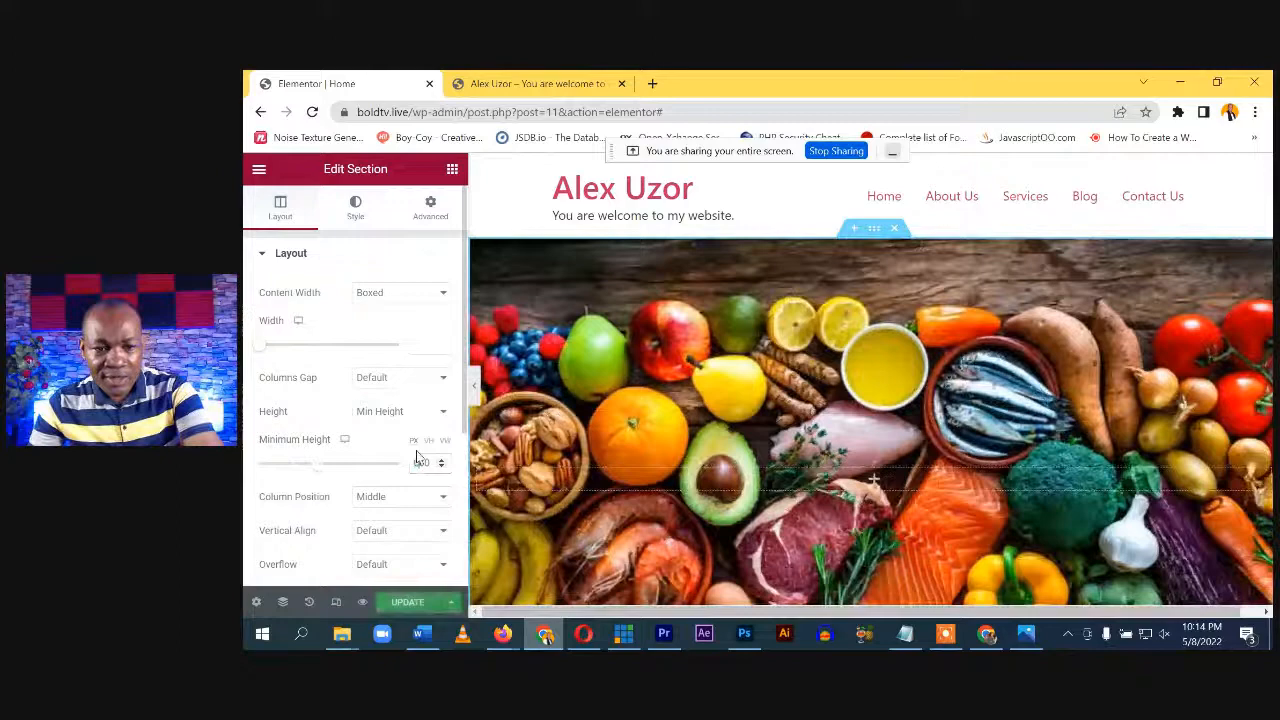
Update the Home page and look over the taller hero section on the live site down to the footer
left_click(407, 601)
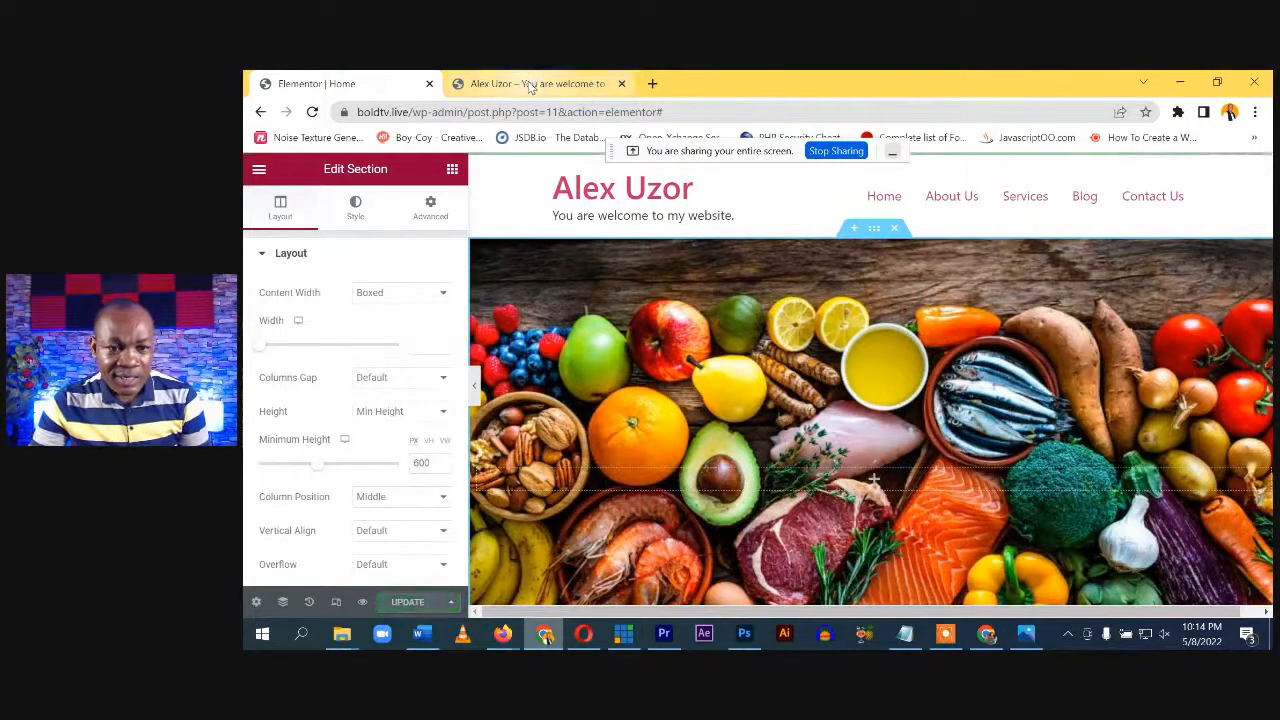
left_click(530, 84)
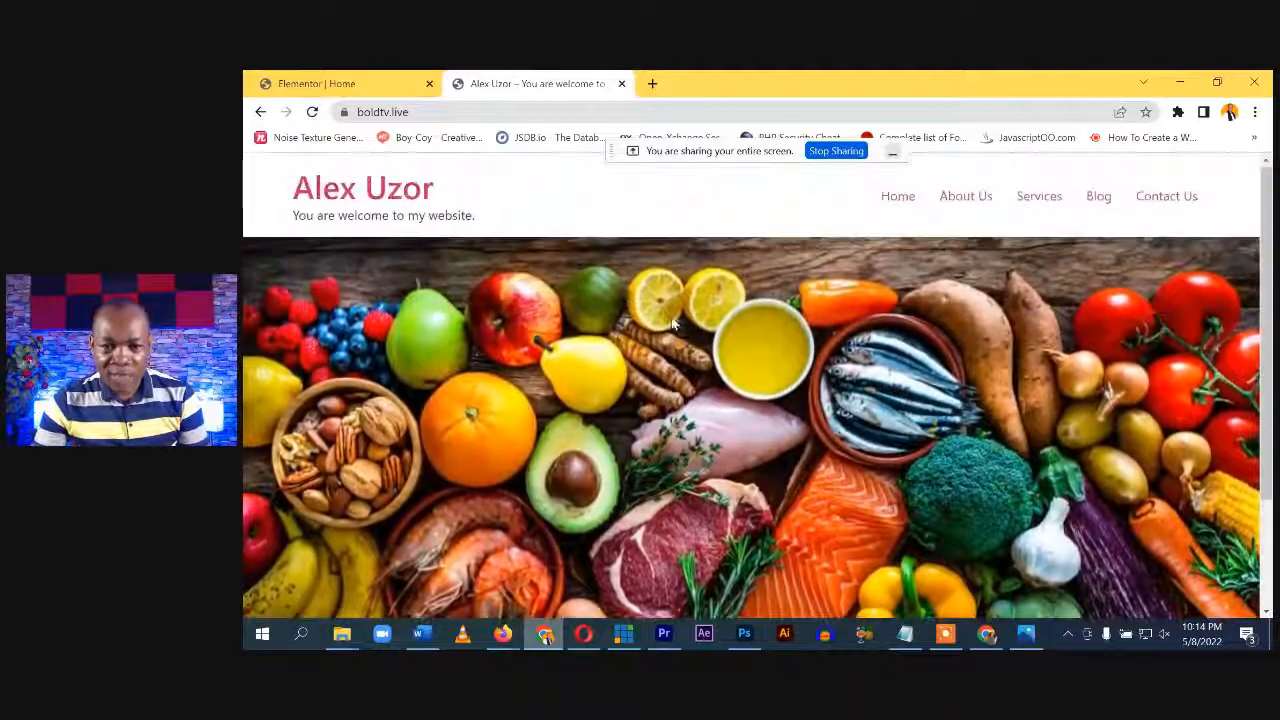
scroll(672, 322, "down", 2)
scroll(678, 340, "up", 2)
scroll(684, 377, "down", 1)
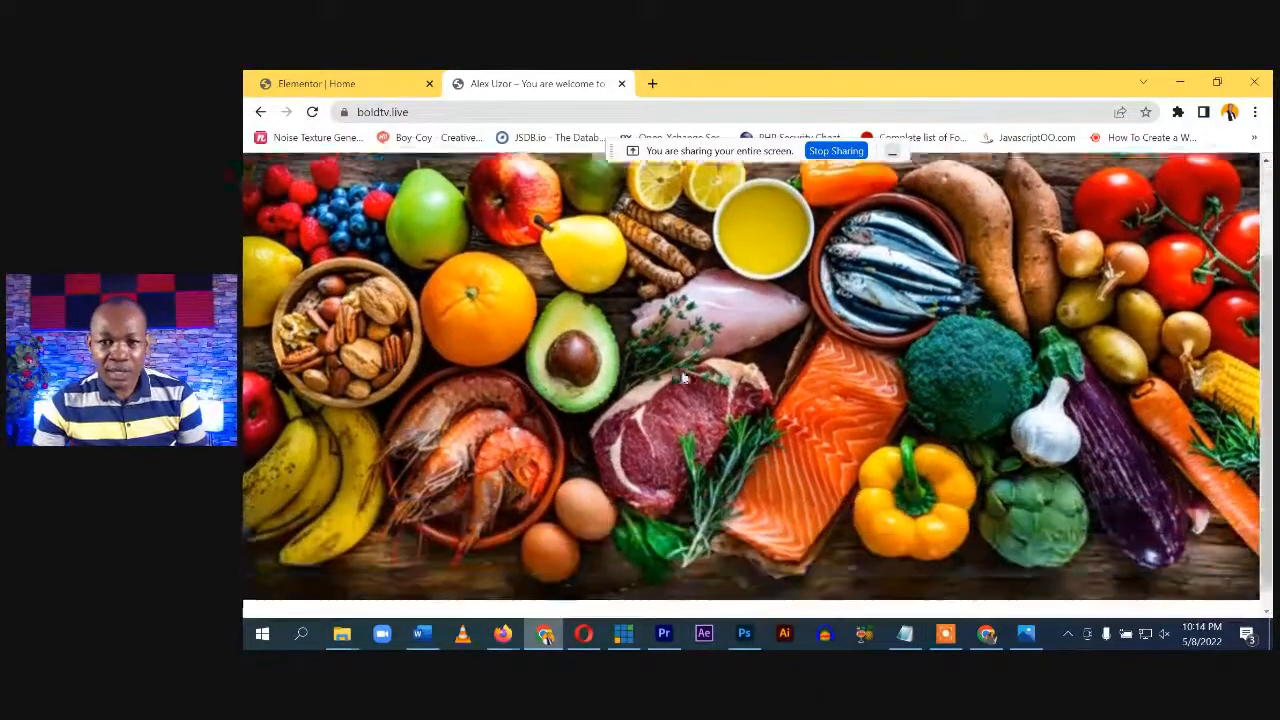
scroll(683, 377, "down", 1)
scroll(708, 365, "up", 2)
scroll(710, 395, "down", 2)
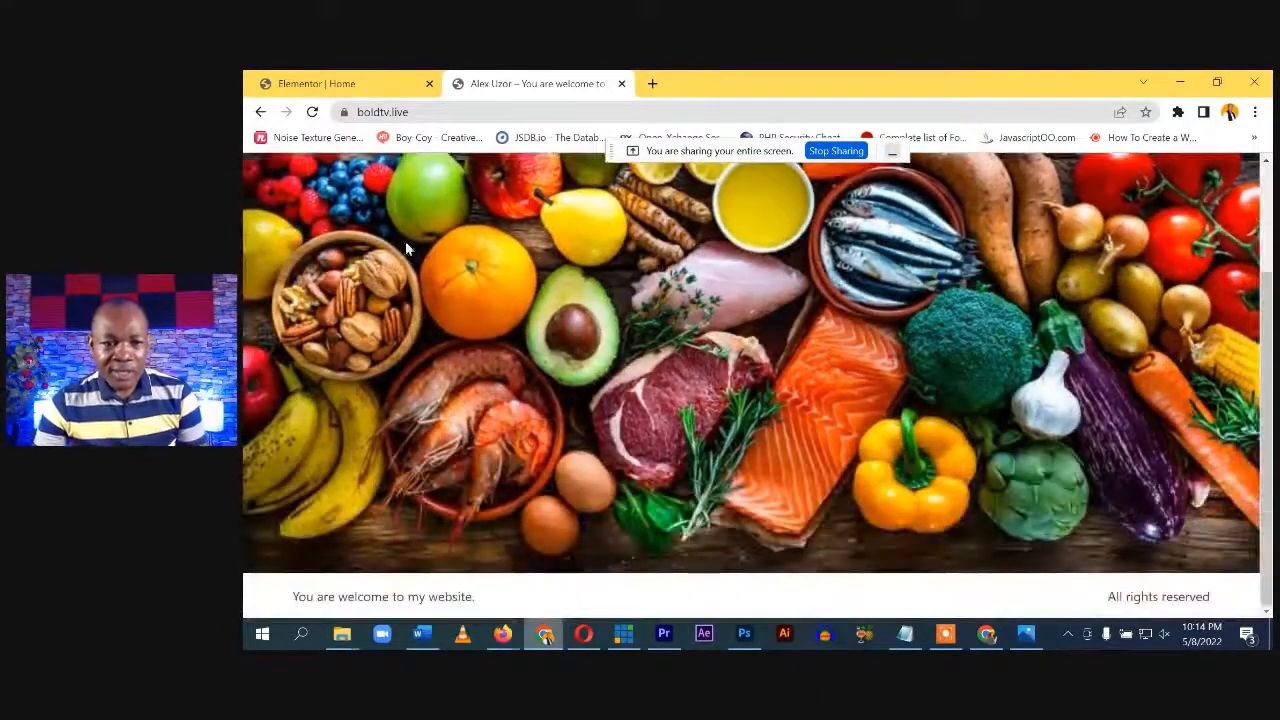
Check the home.png mockup in Photos, return to the Elementor editor in Chrome and add a single-column section below the hero
left_click(330, 83)
left_click(1026, 634)
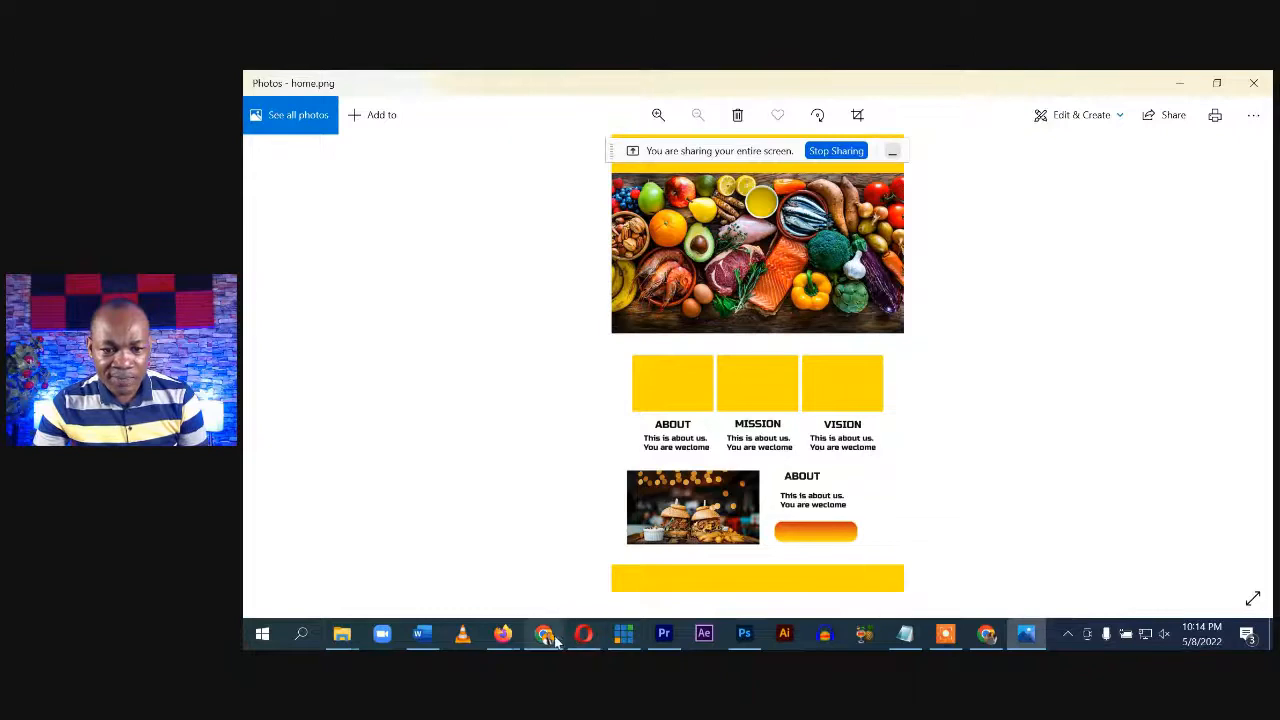
left_click(544, 634)
scroll(766, 374, "down", 4)
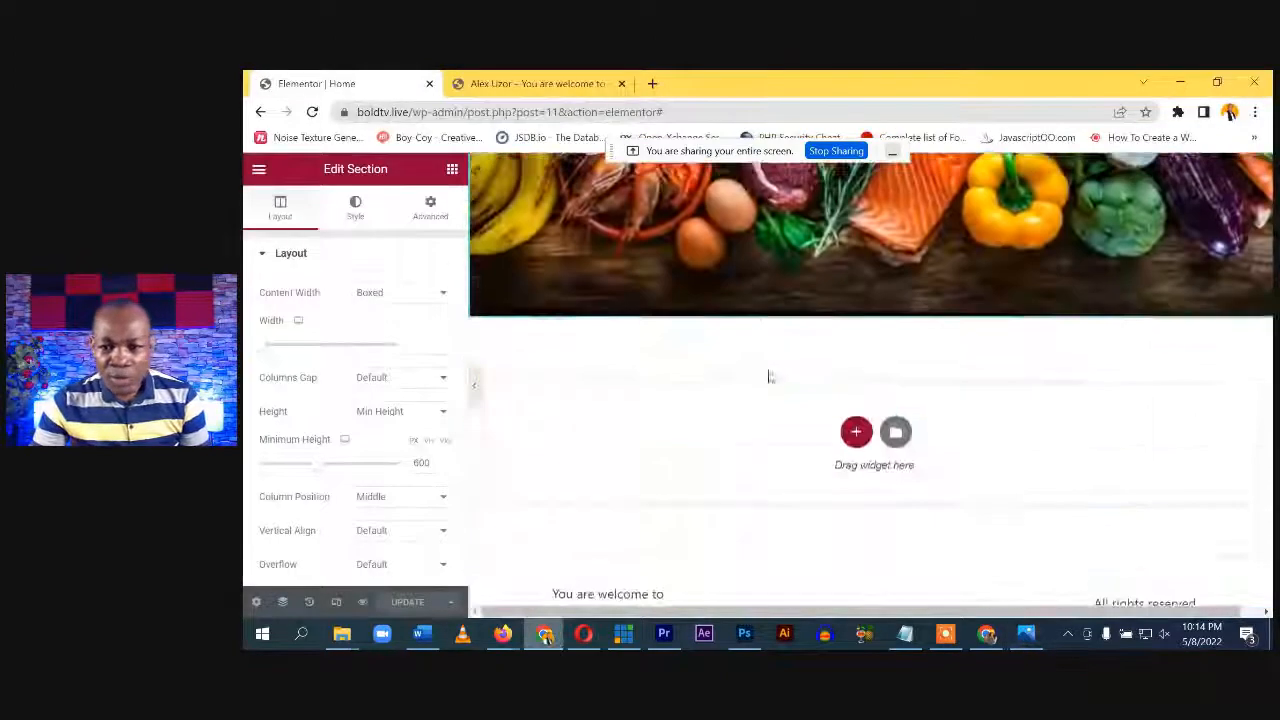
scroll(863, 434, "up", 2)
scroll(933, 437, "down", 3)
scroll(928, 434, "up", 3)
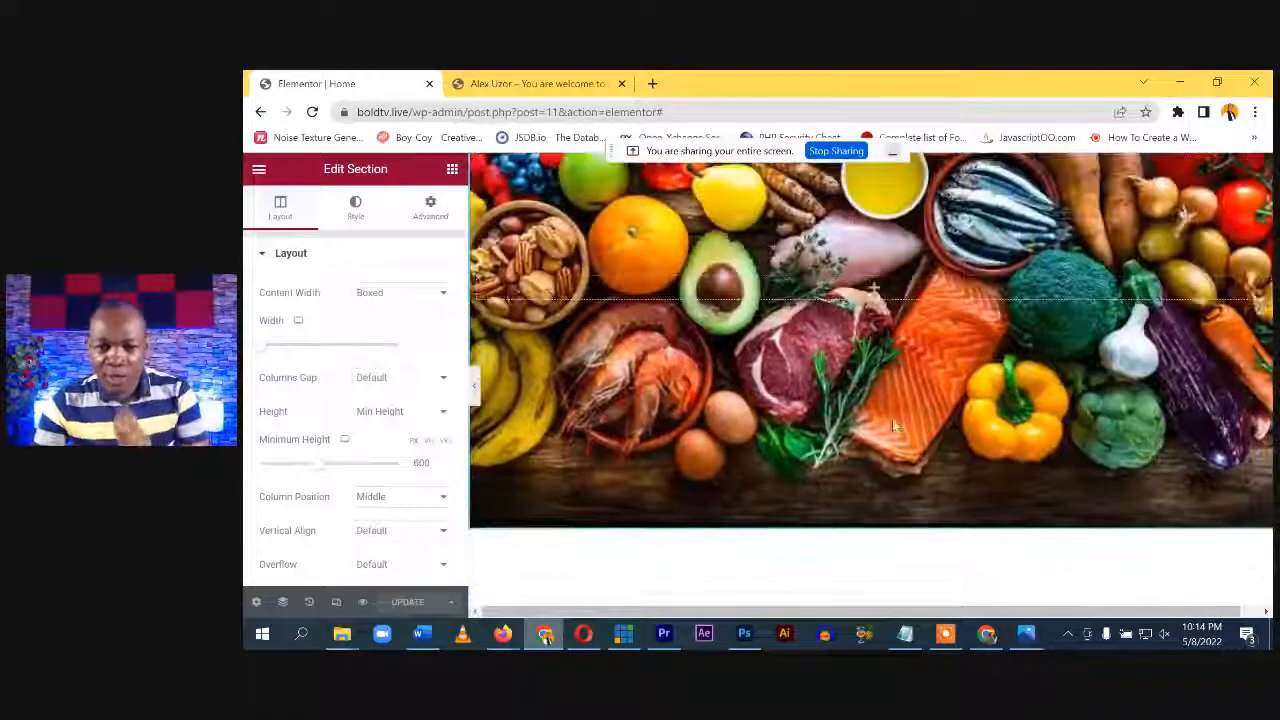
scroll(900, 420, "down", 3)
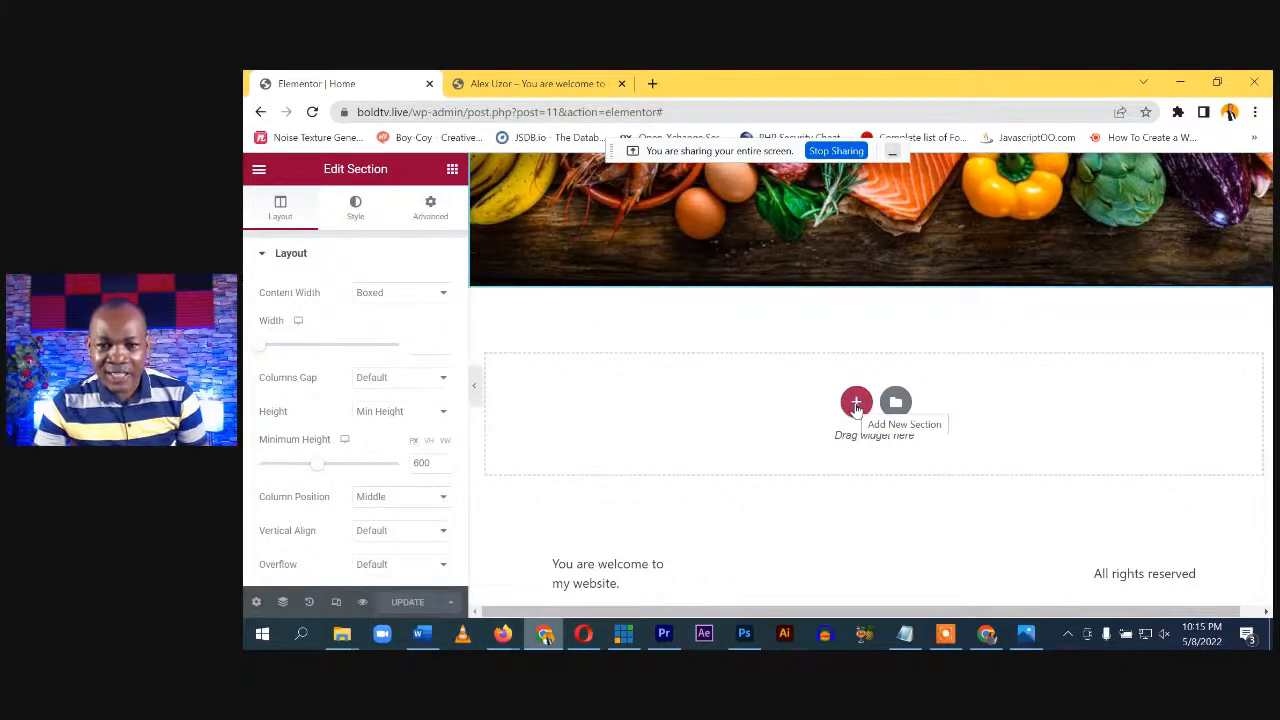
left_click(855, 404)
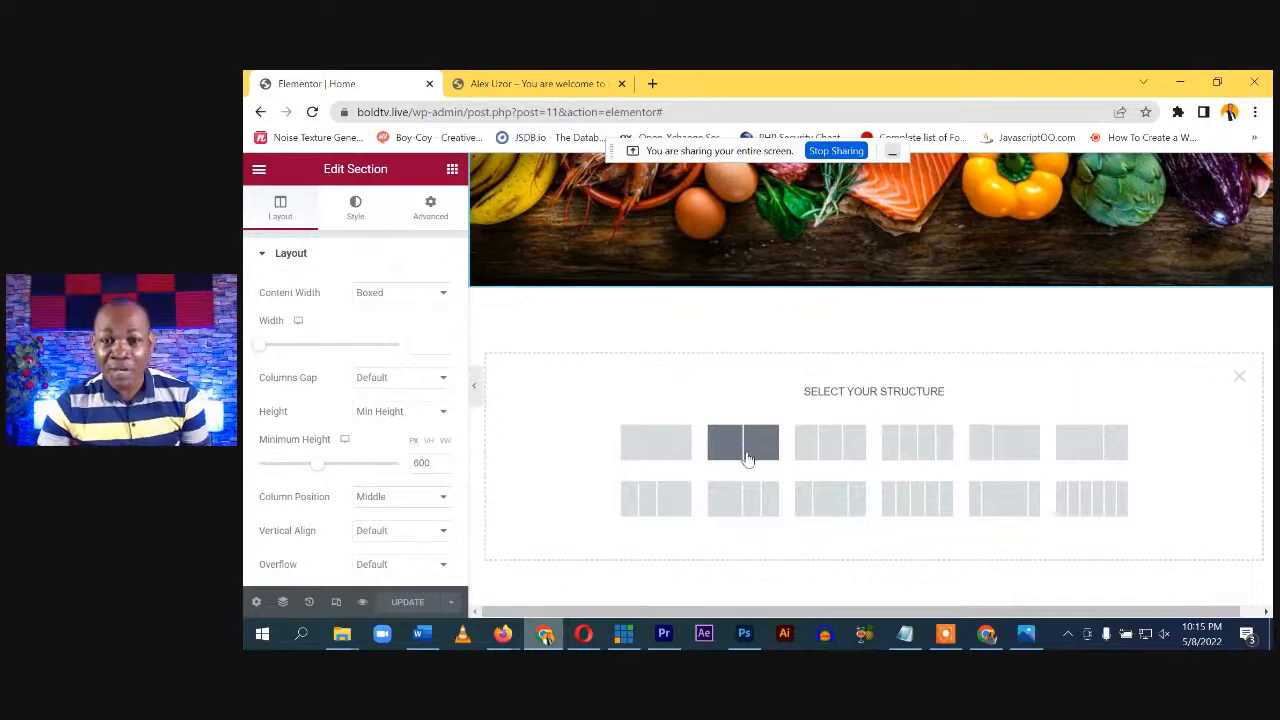
left_click(656, 444)
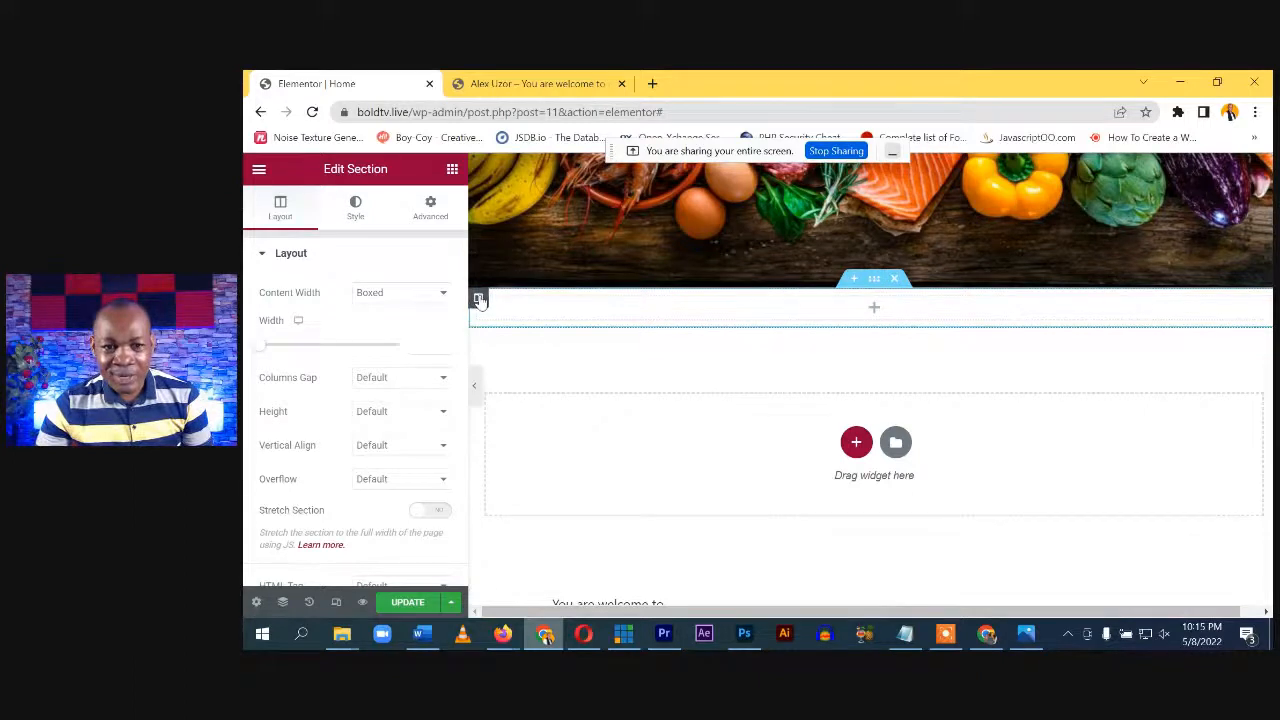
Duplicate the new section's column and add another new column to make a three-column row
right_click(479, 300)
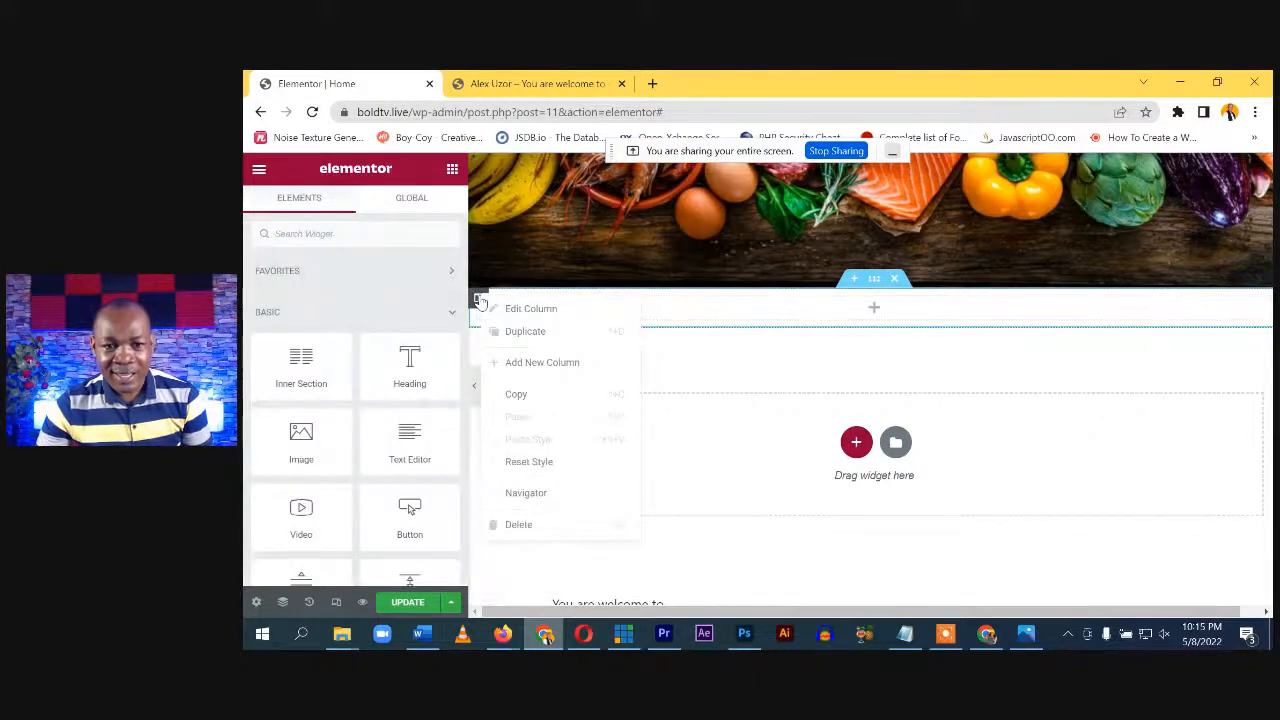
left_click(539, 336)
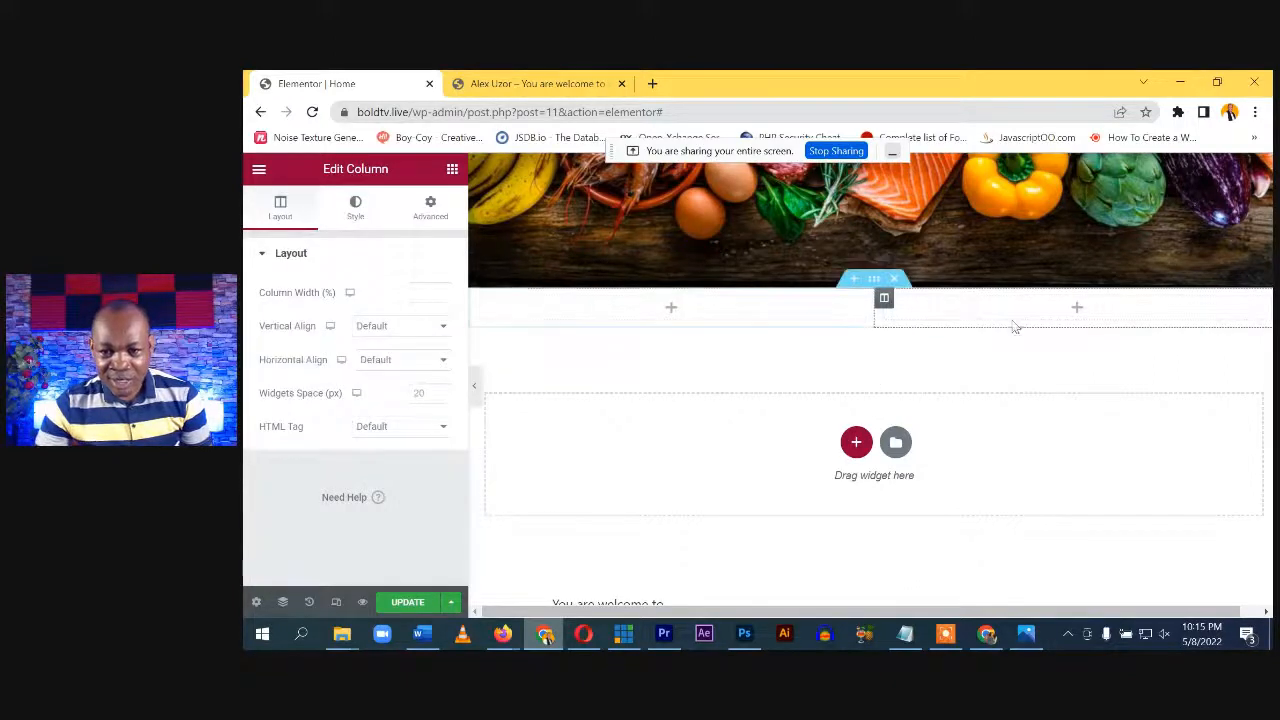
right_click(479, 299)
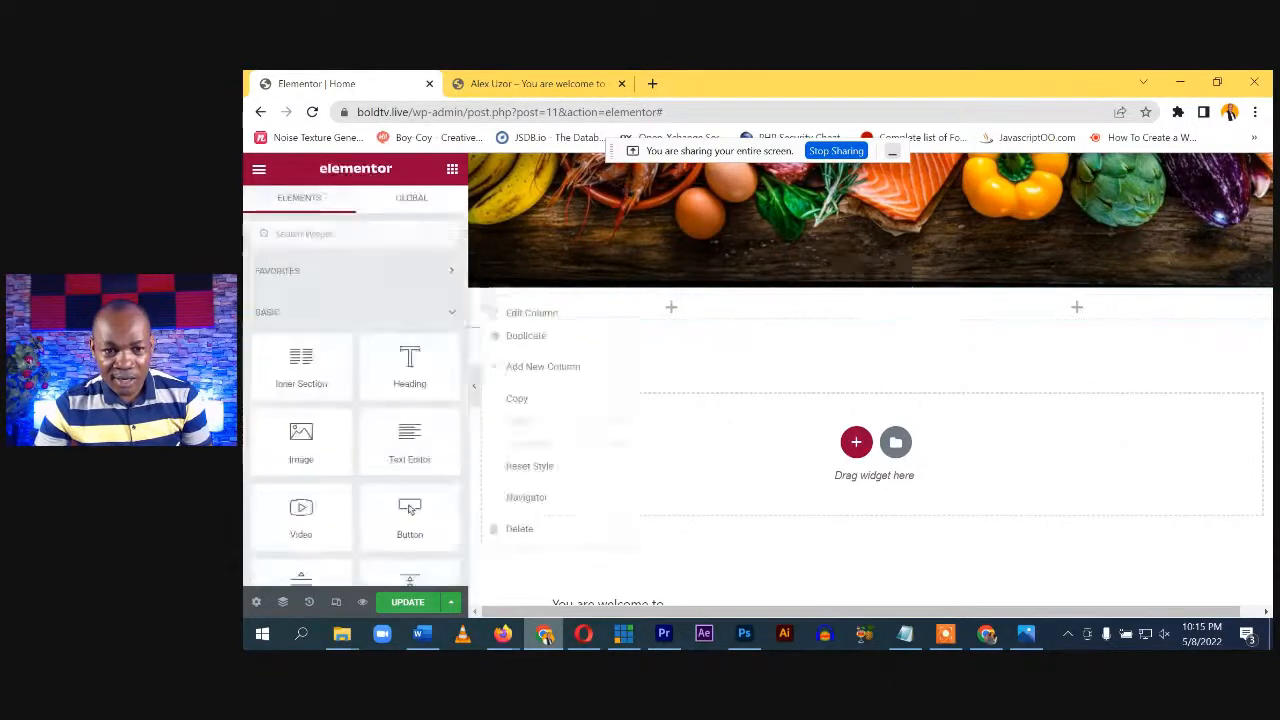
left_click(546, 369)
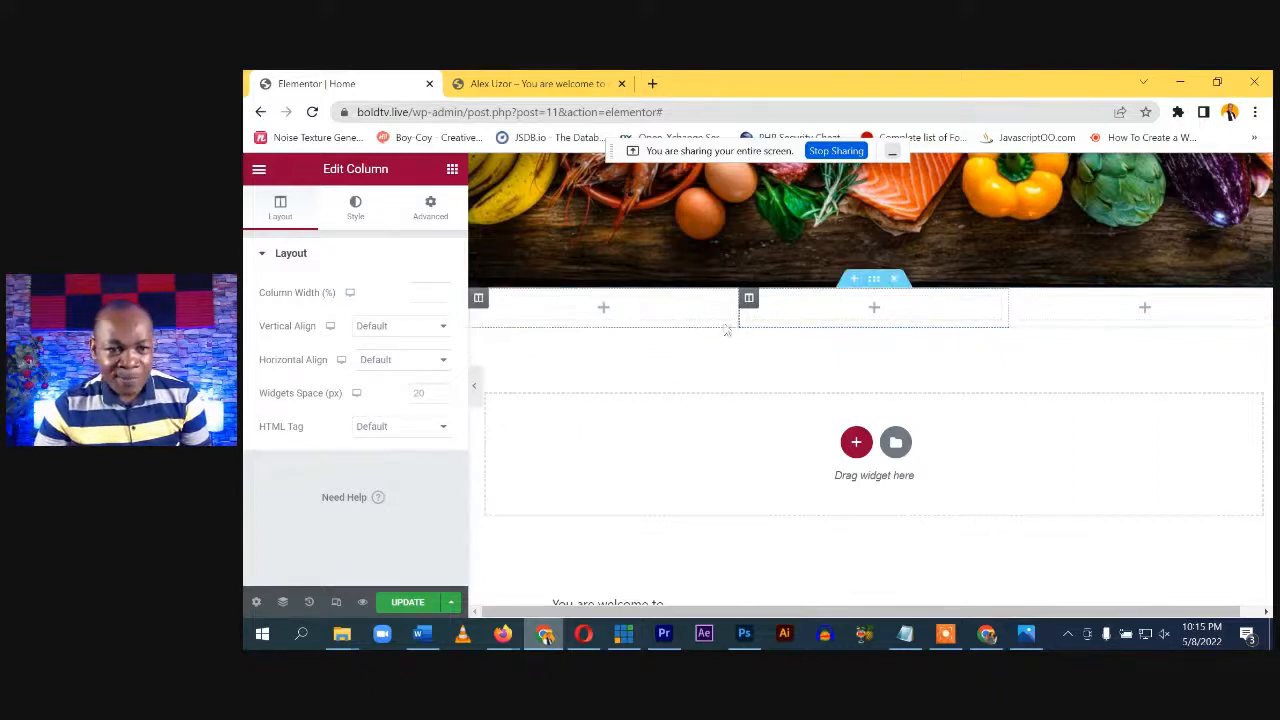
Place an Image widget in the first column of the three-column section
left_click(605, 310)
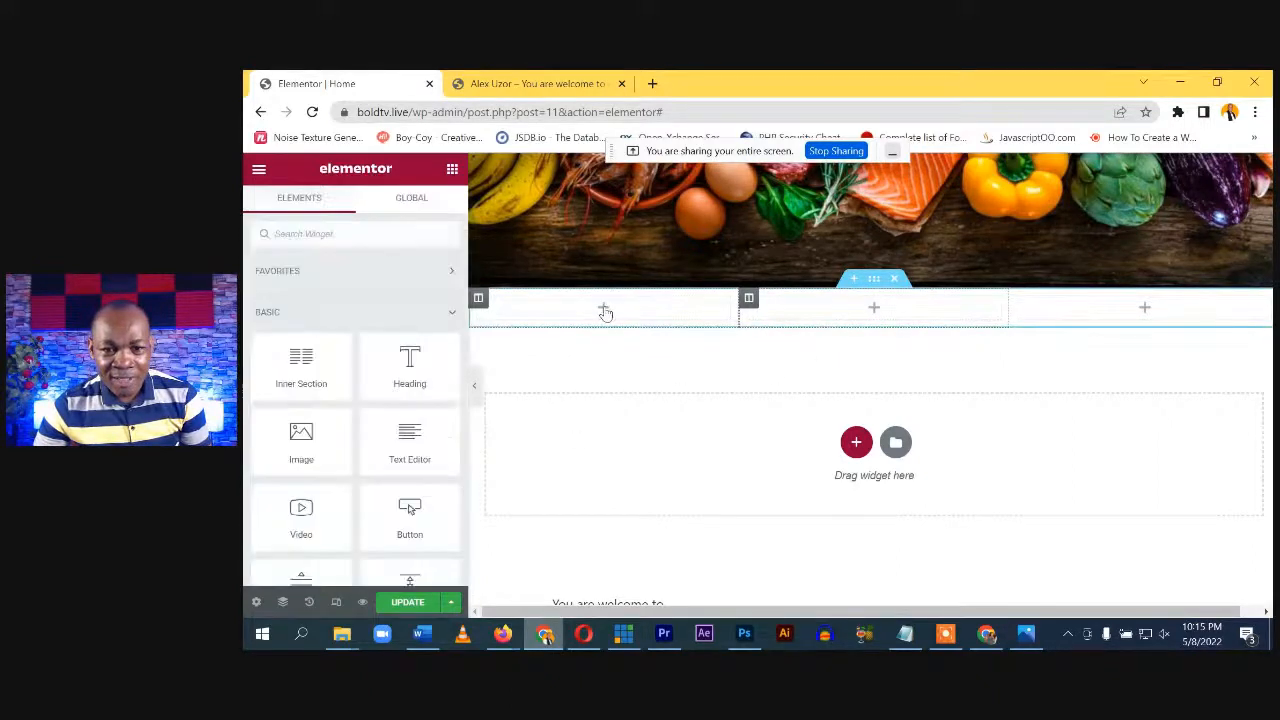
left_click_drag(300, 432, 614, 311)
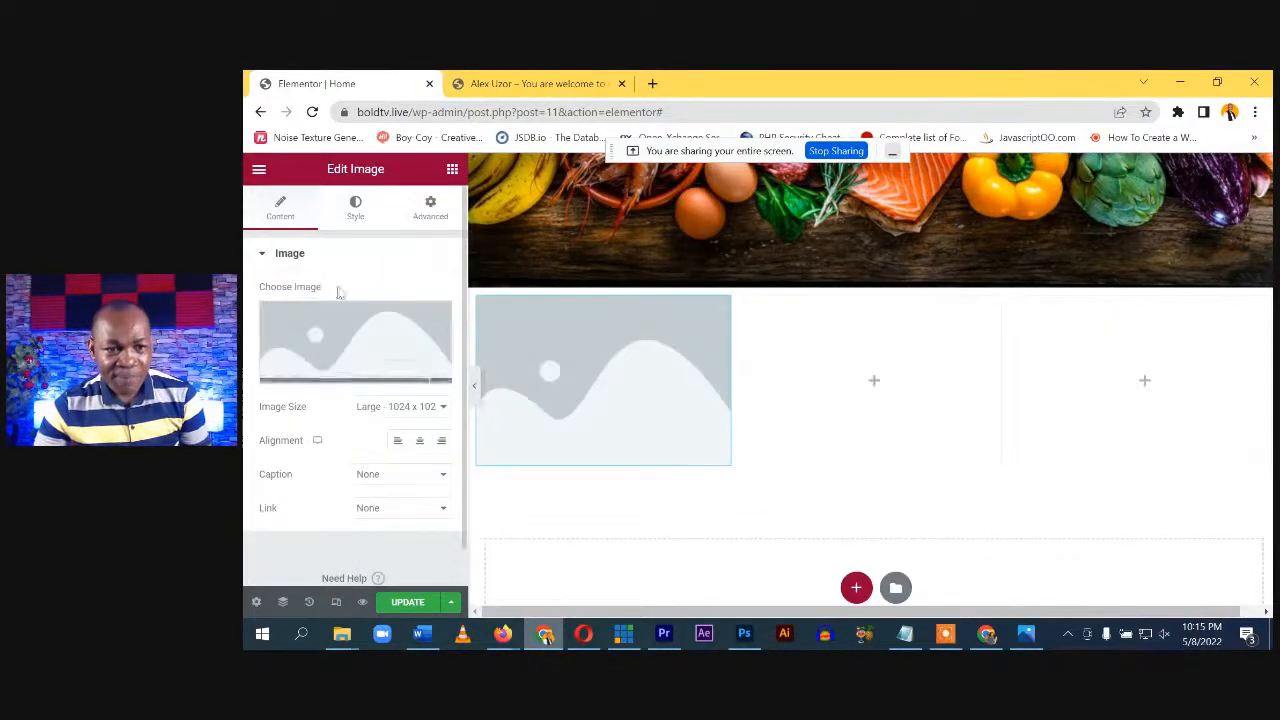
Place an Image widget in the second and third columns of the three-column section
left_click(873, 381)
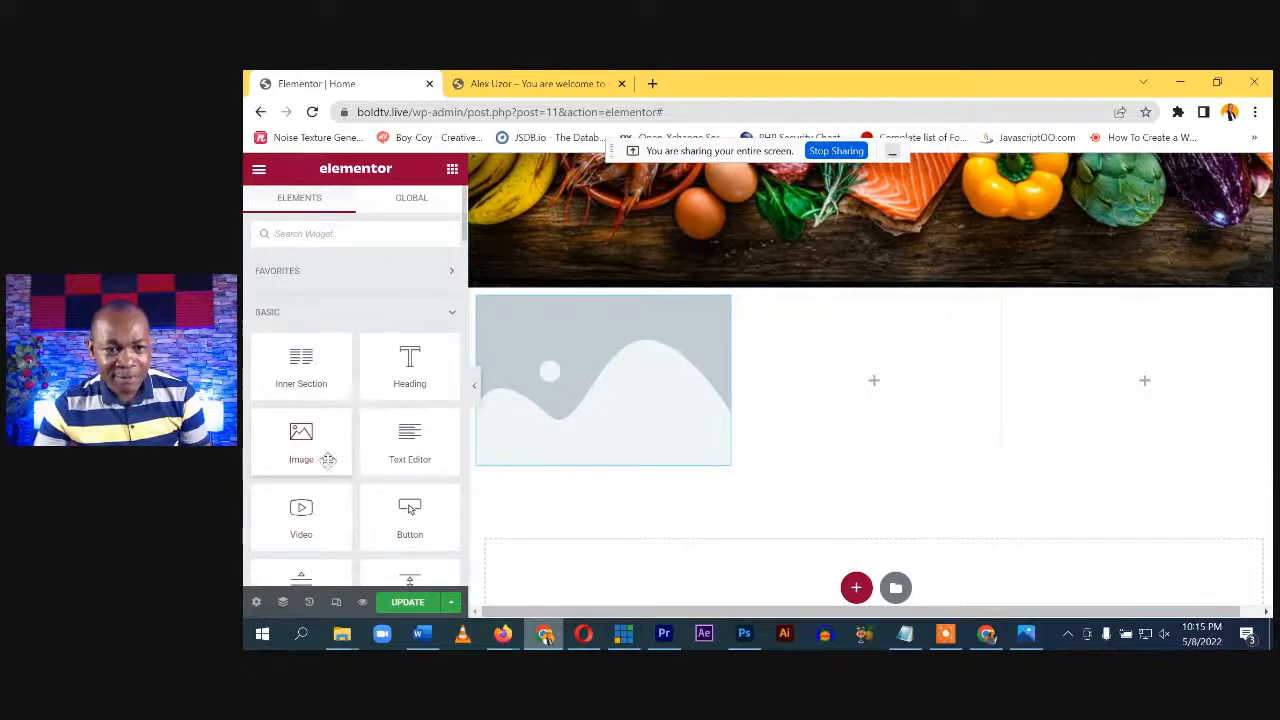
scroll(340, 455, "down", 3)
scroll(350, 485, "up", 1)
scroll(350, 485, "up", 2)
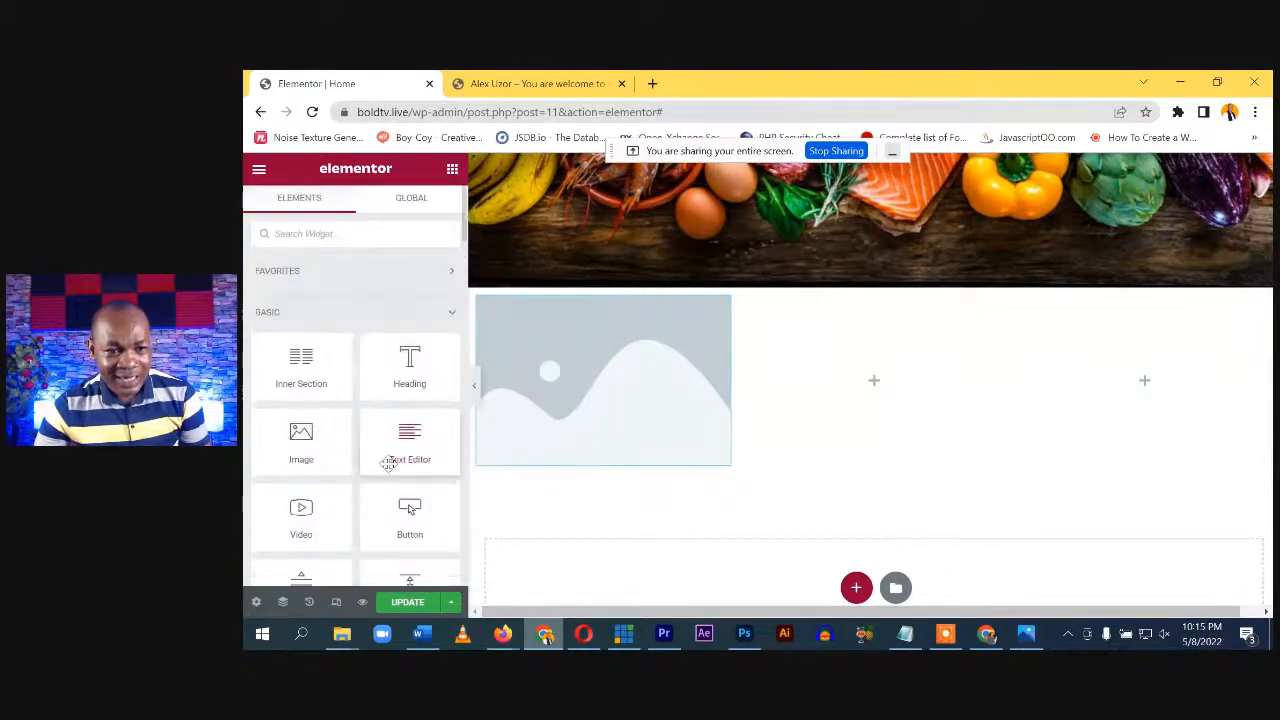
scroll(365, 443, "down", 3)
scroll(367, 445, "up", 4)
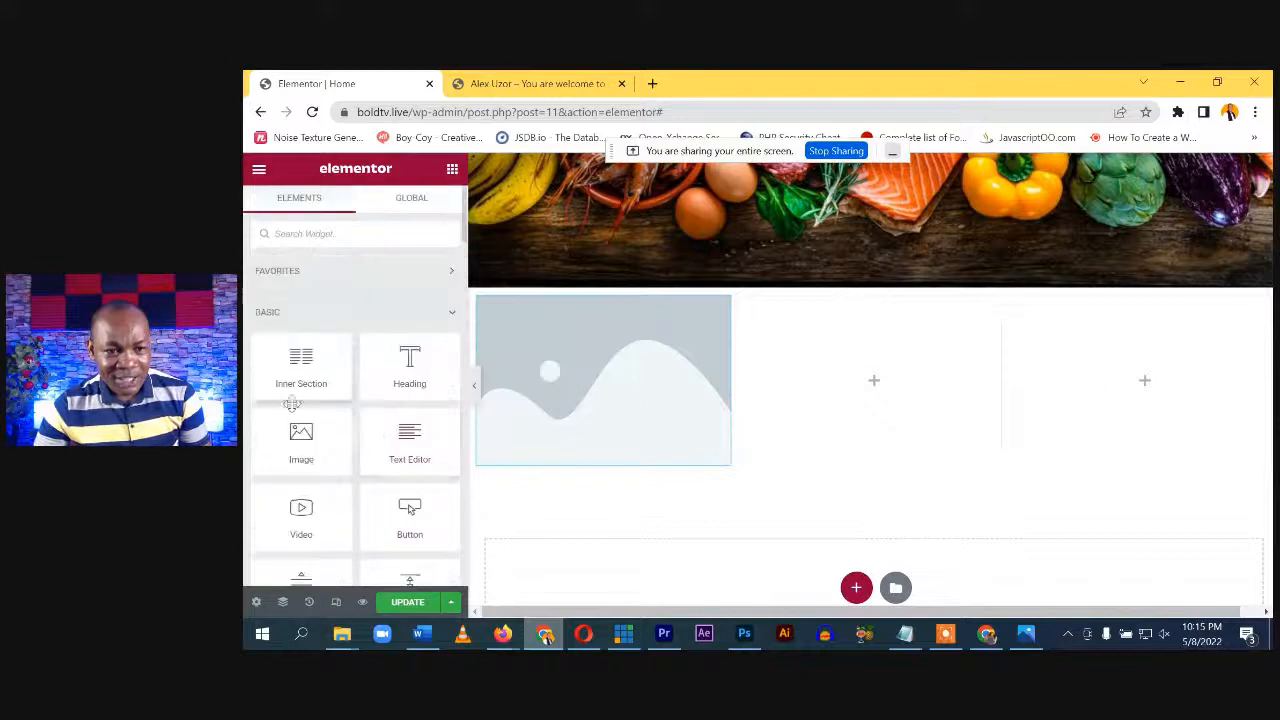
left_click_drag(301, 440, 890, 385)
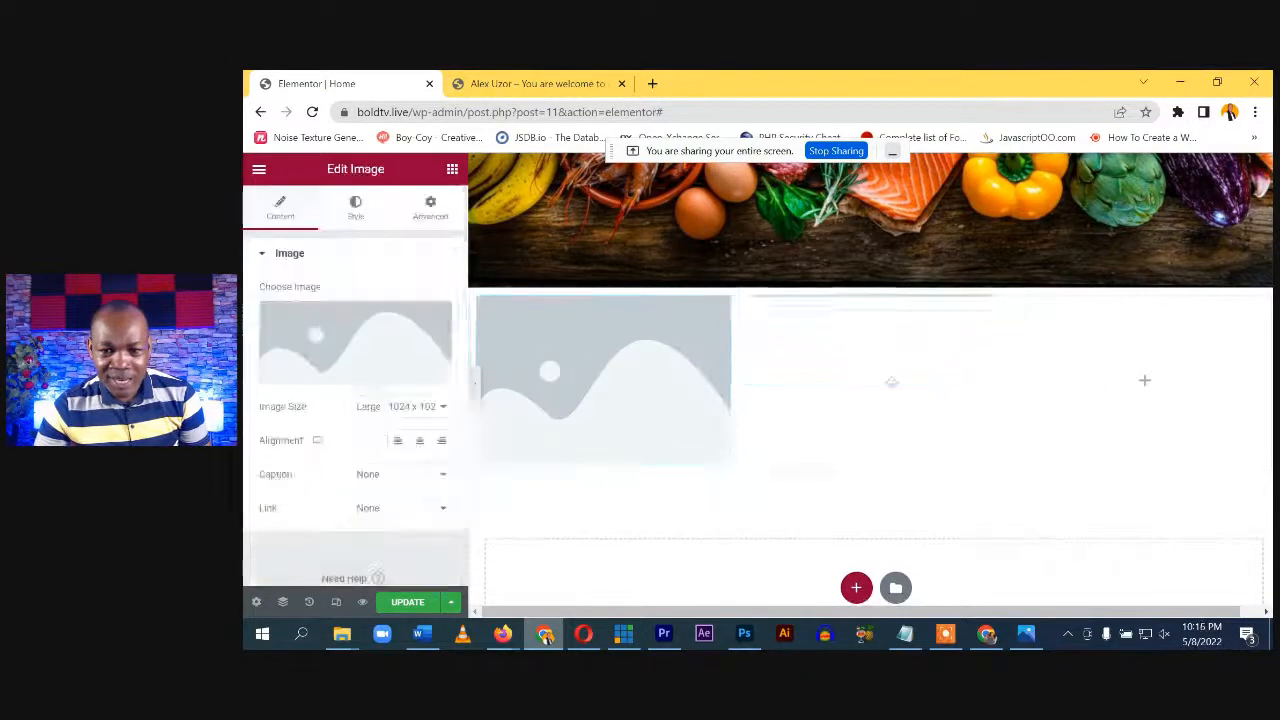
left_click(1145, 383)
left_click_drag(301, 440, 1180, 380)
Update the Home page, then reload the live site and view the three image placeholders below the hero
left_click(408, 604)
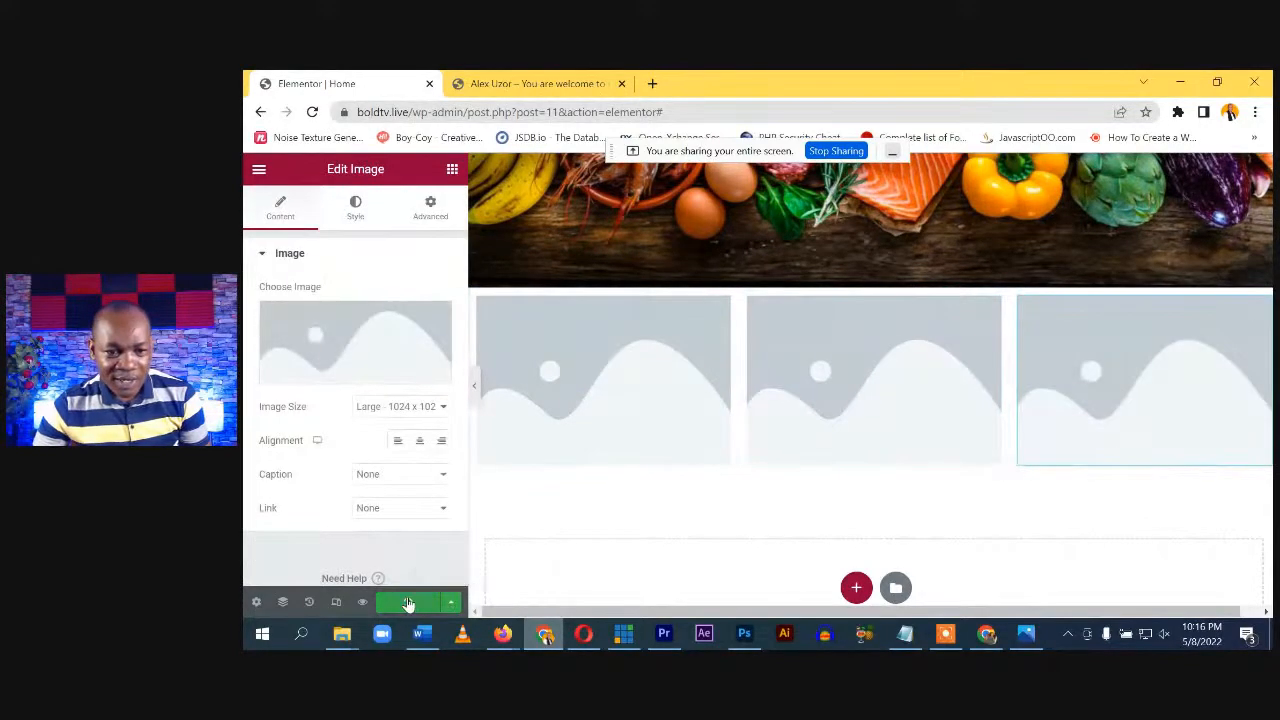
left_click(533, 83)
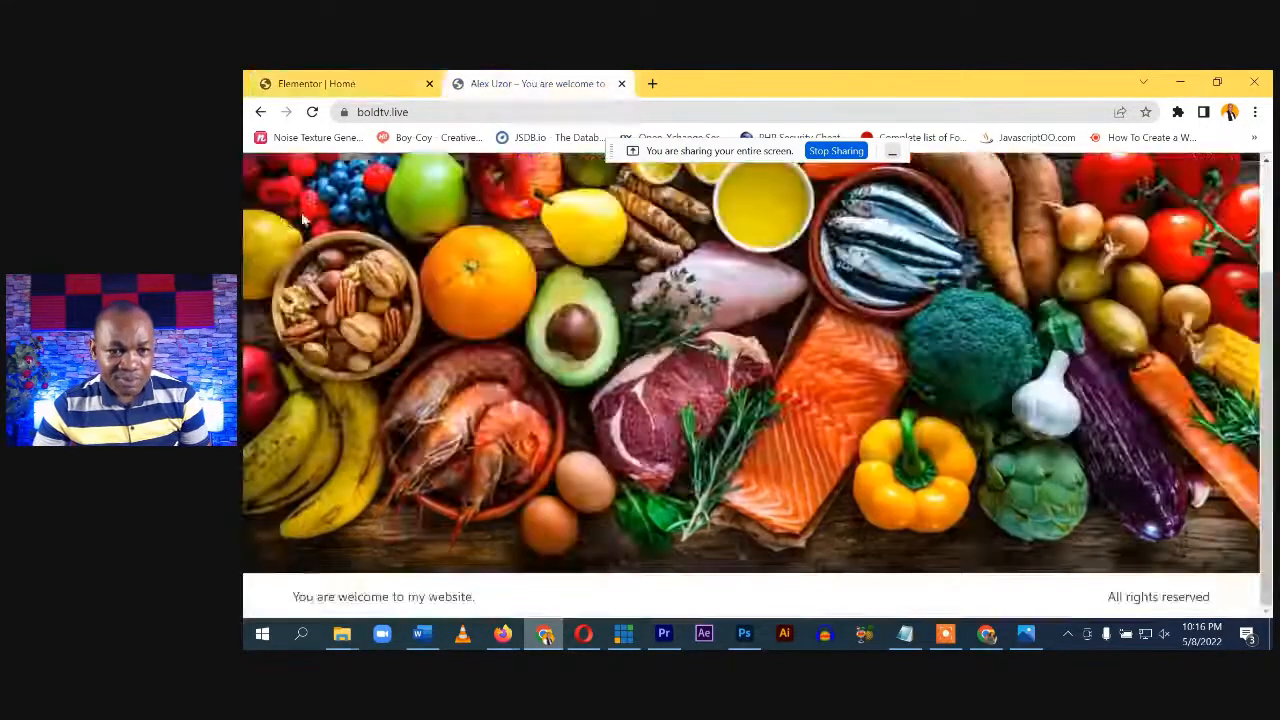
left_click(312, 111)
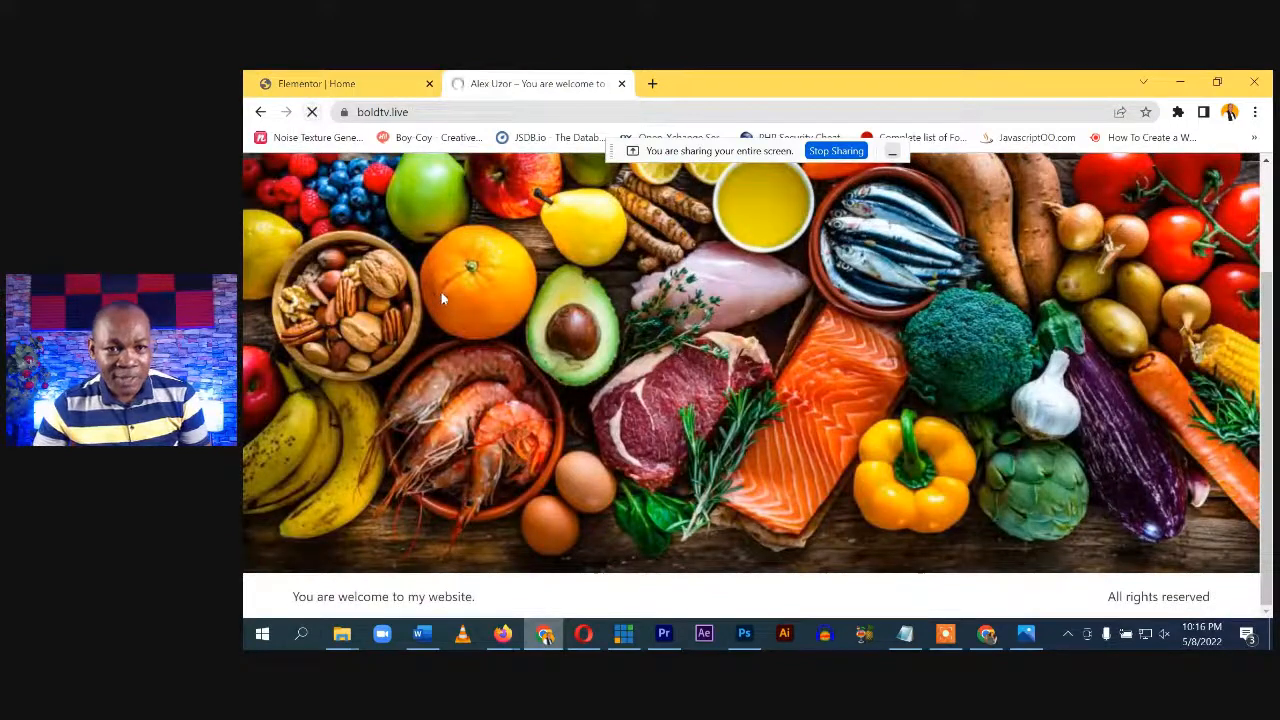
scroll(481, 297, "down", 3)
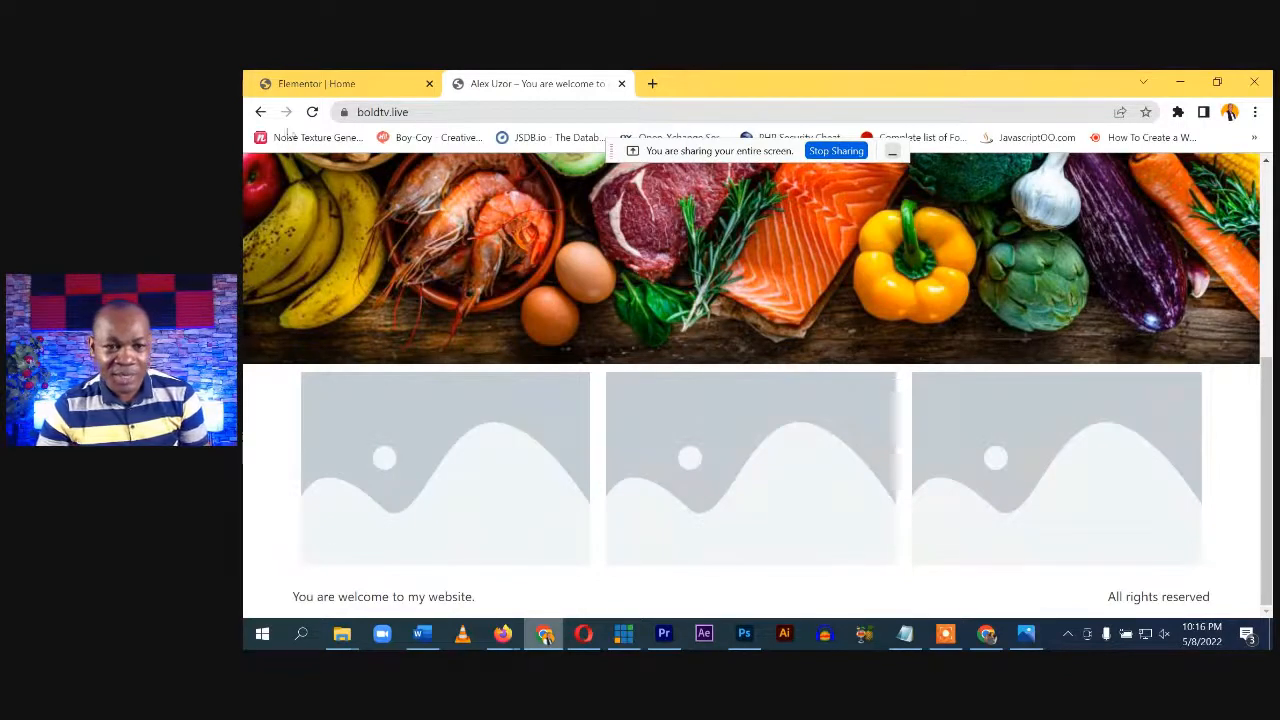
Return to the Elementor editor, upload food5 from Downloads and insert it as the first column's image
left_click(310, 83)
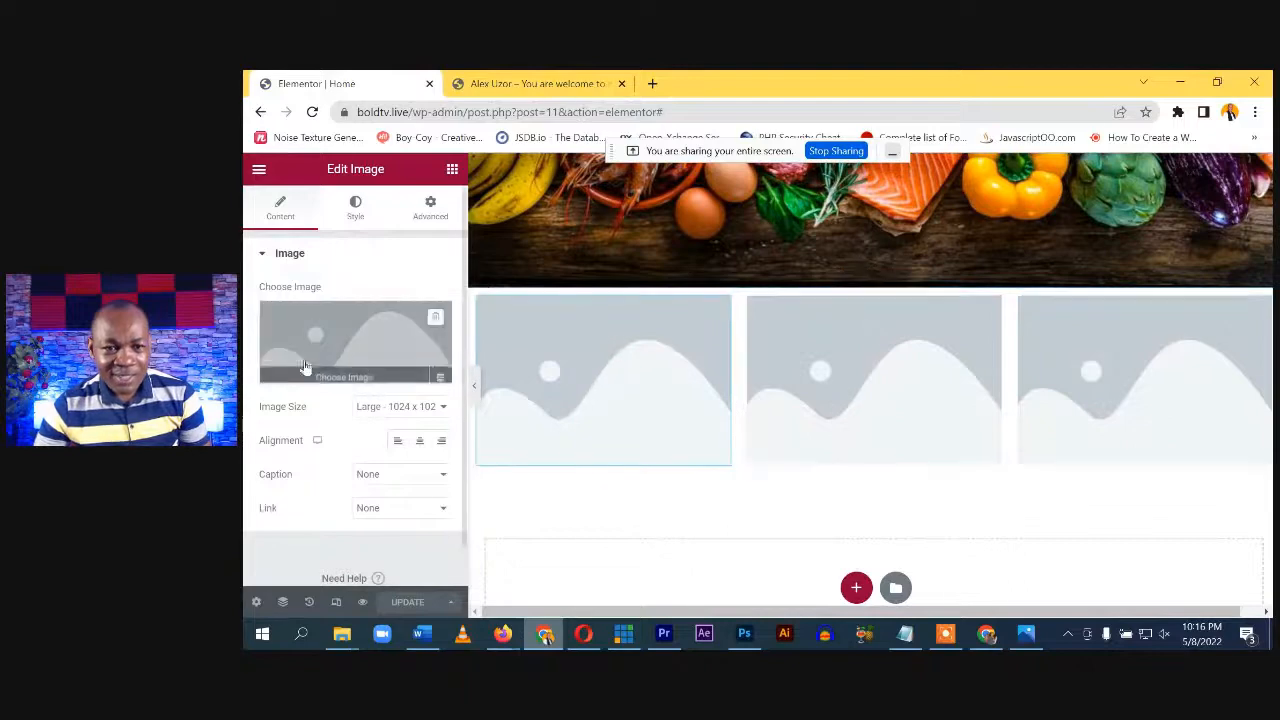
left_click(348, 338)
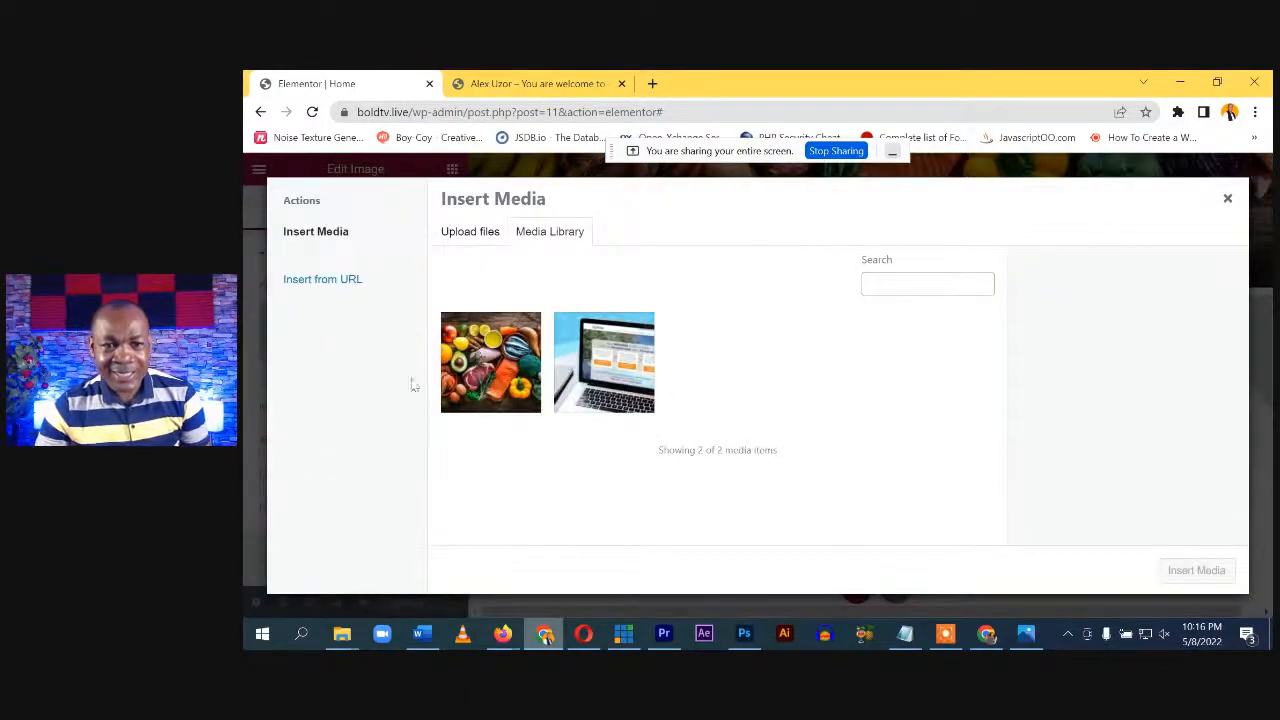
left_click(470, 236)
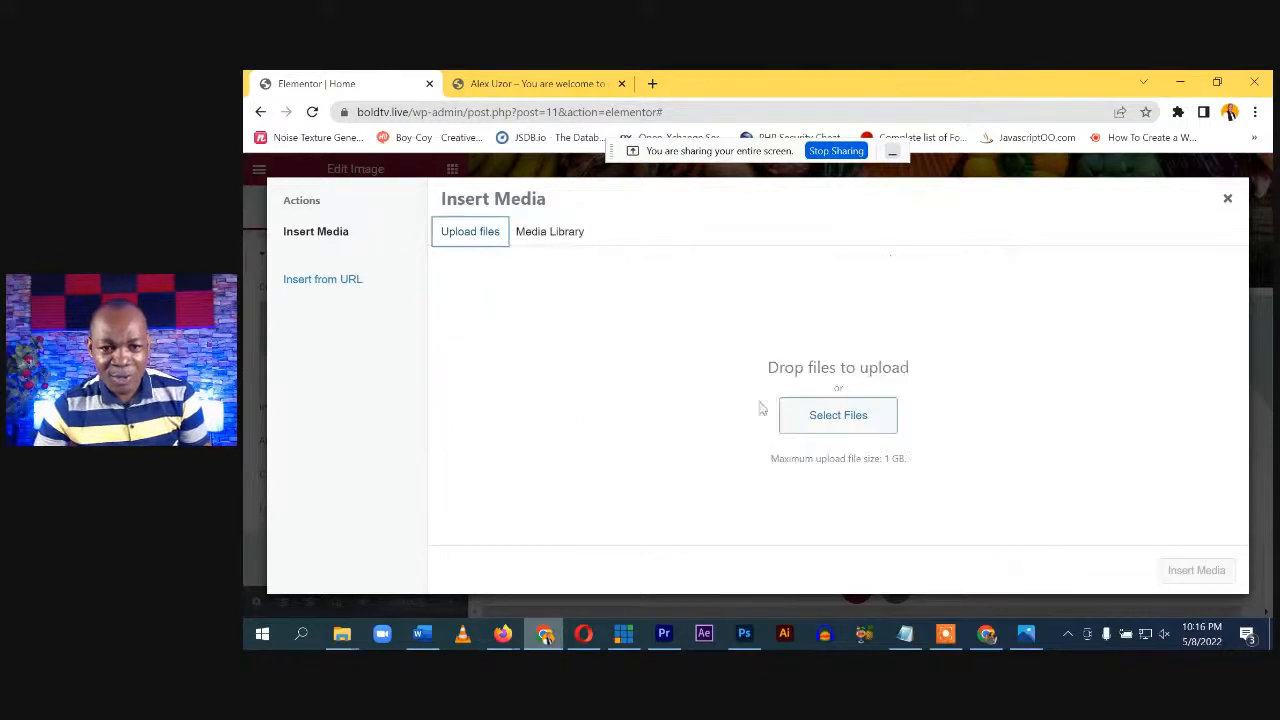
left_click(806, 417)
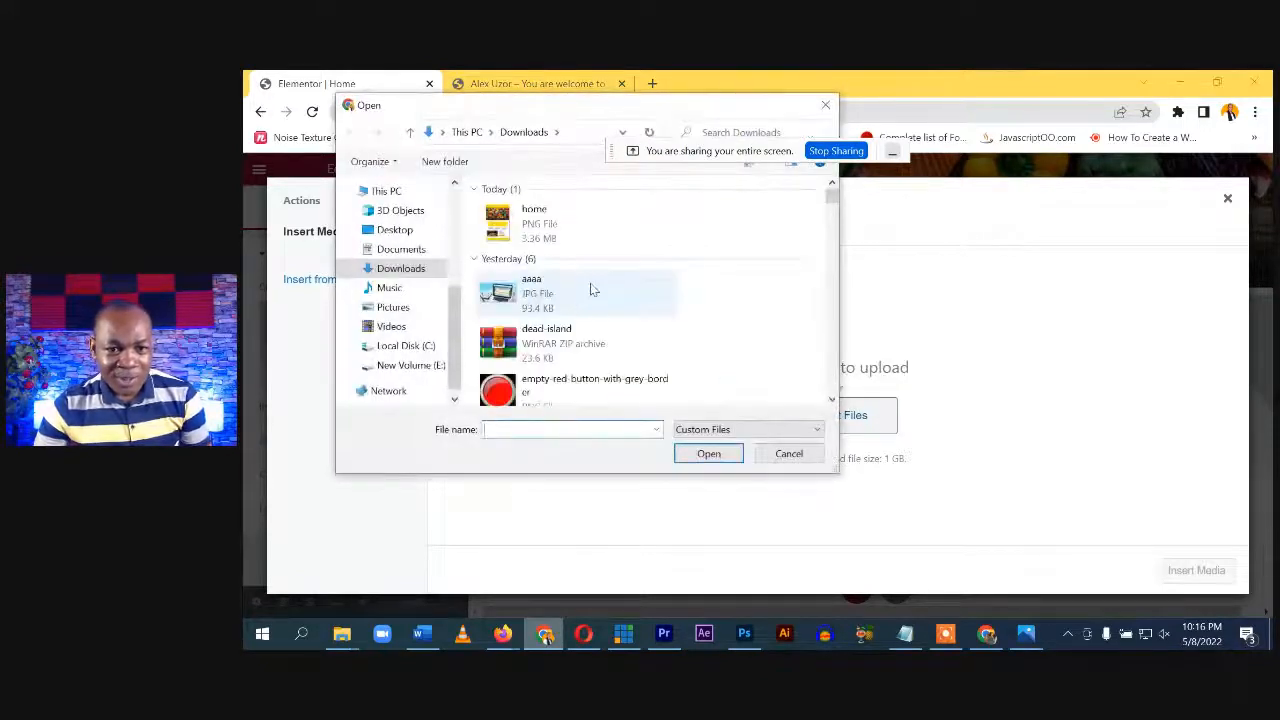
scroll(600, 300, "down", 10)
scroll(600, 330, "down", 10)
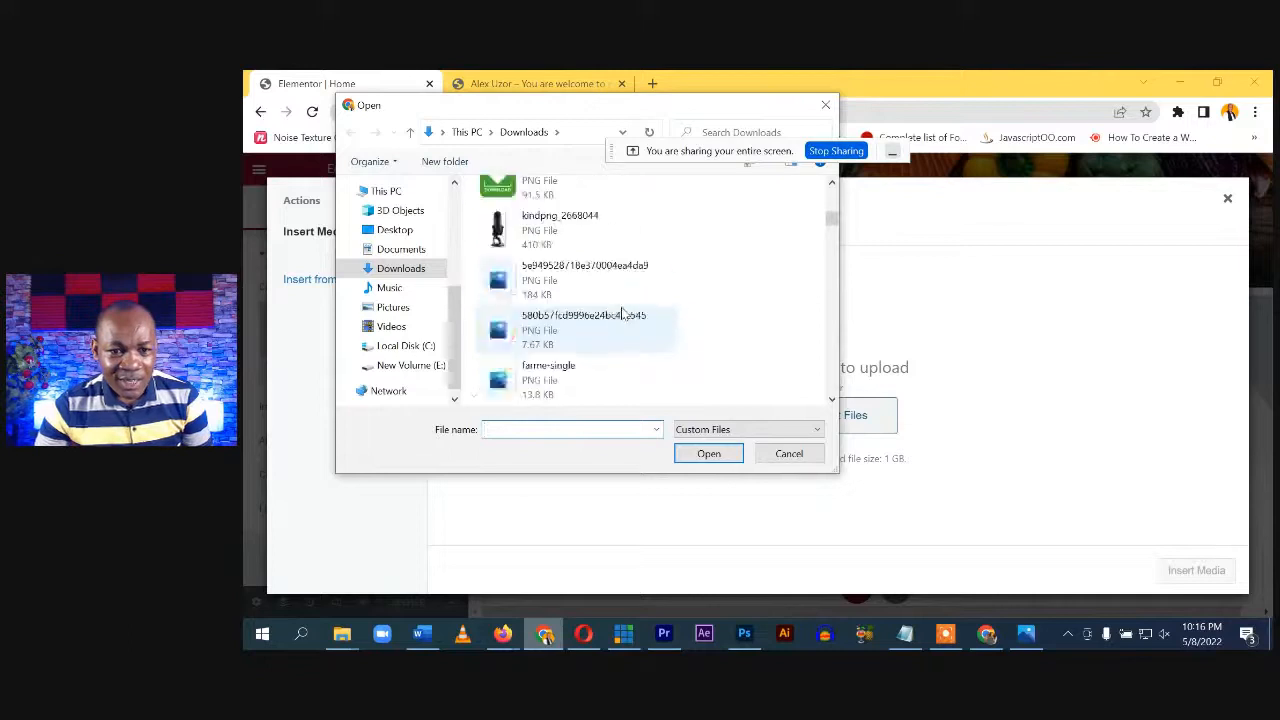
left_click(569, 343)
key("Down")
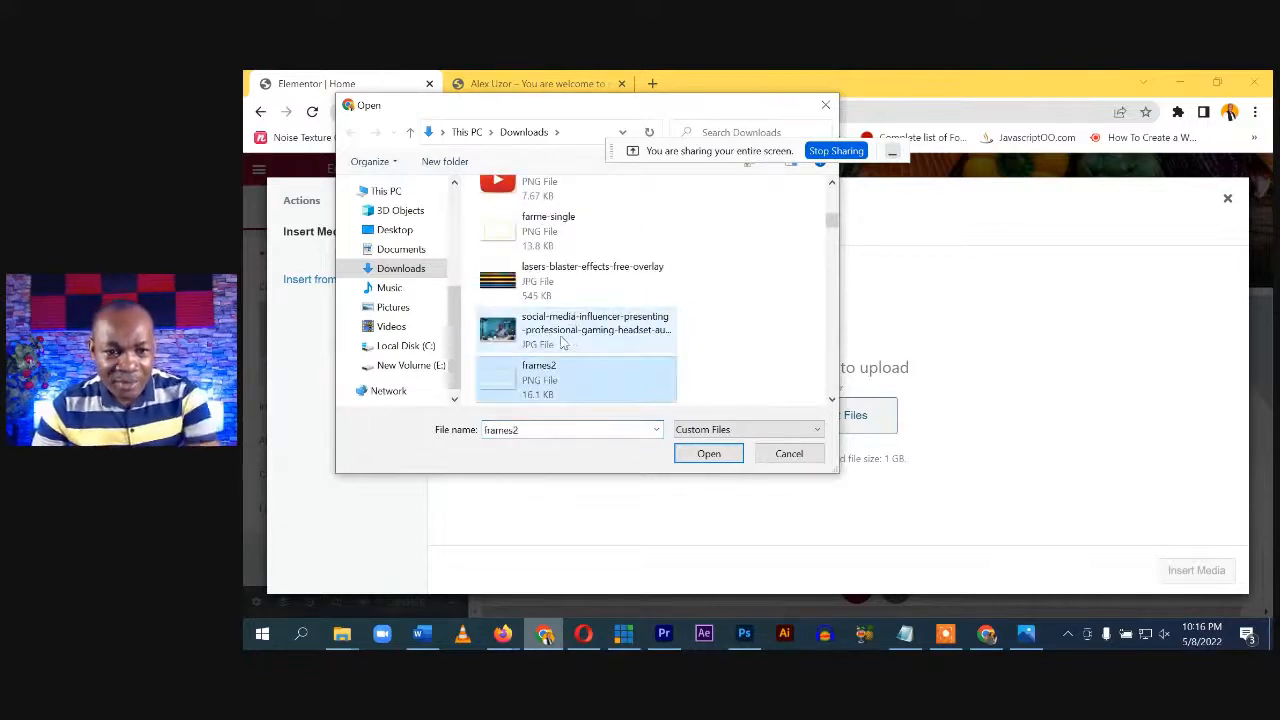
scroll(550, 344, "down", 3)
scroll(566, 349, "down", 12)
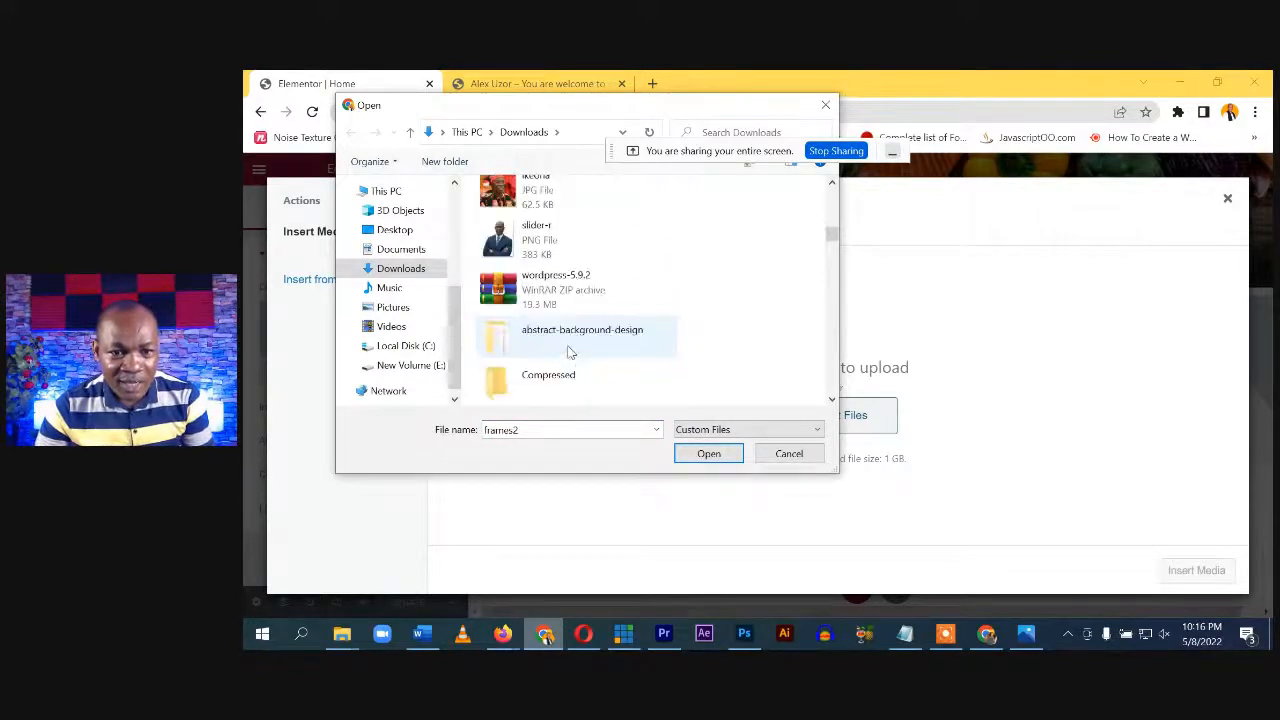
scroll(570, 351, "down", 12)
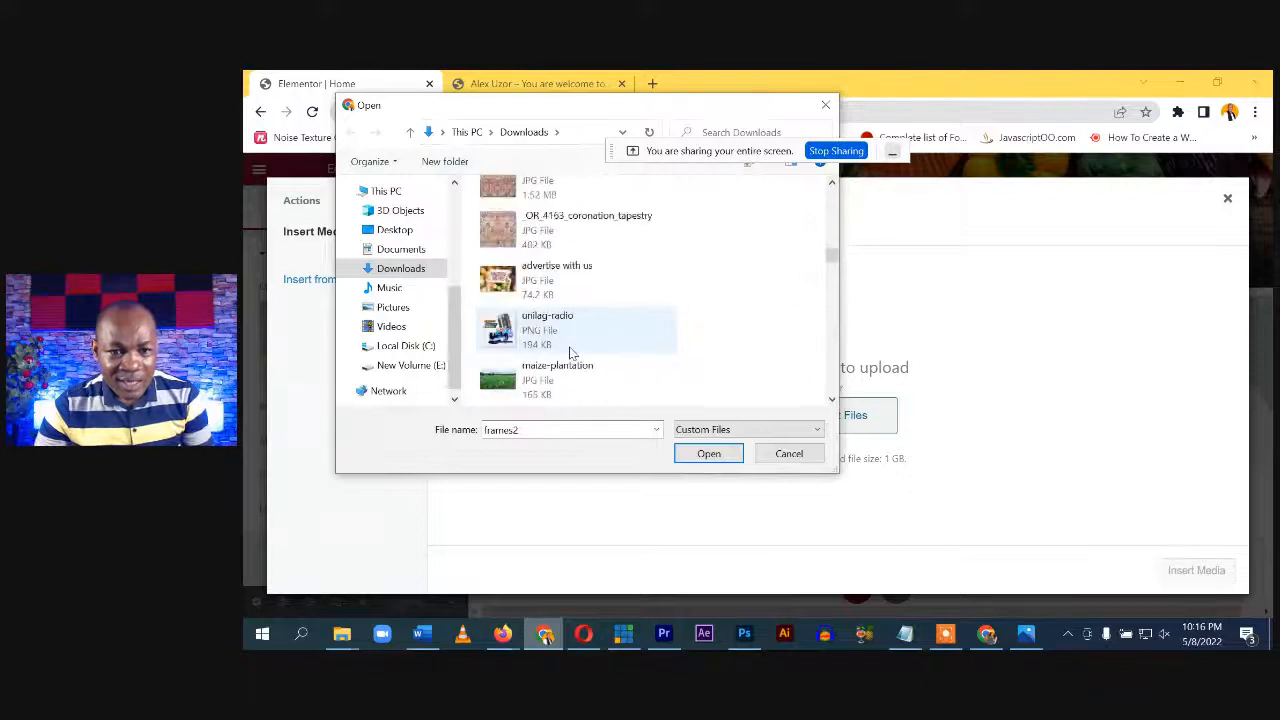
scroll(573, 355, "down", 1)
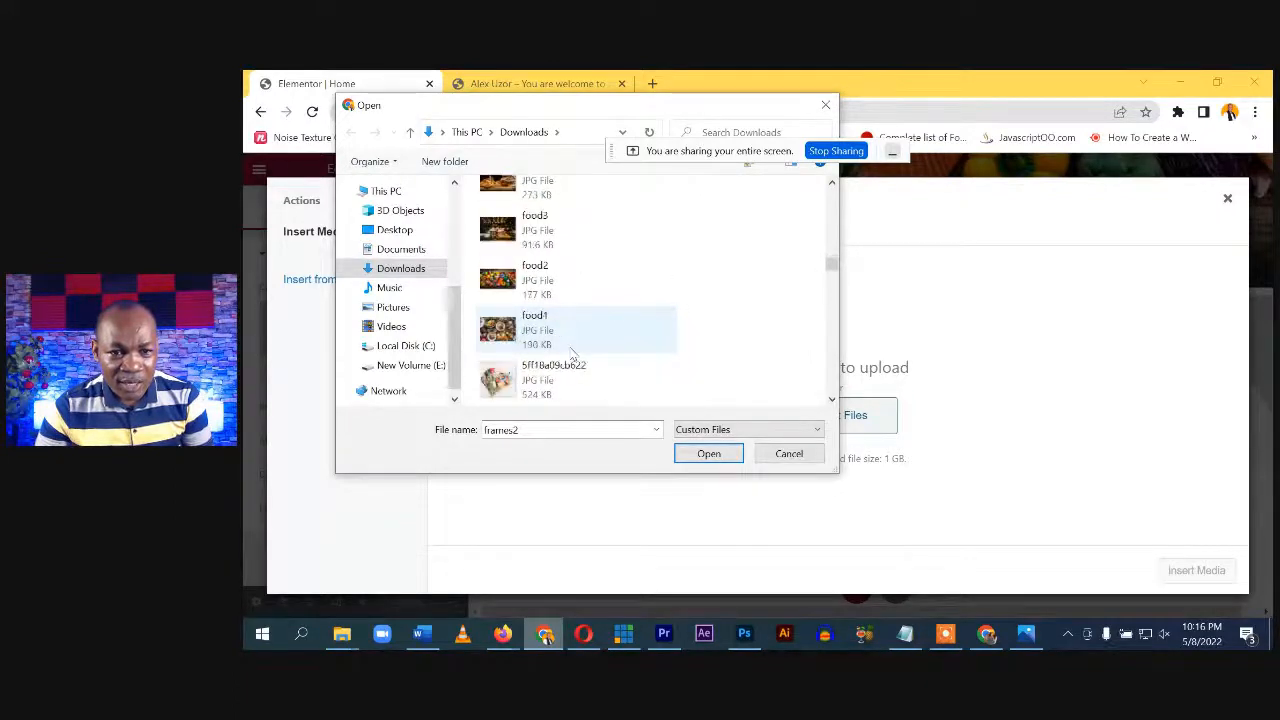
scroll(573, 355, "up", 1)
left_click(565, 248)
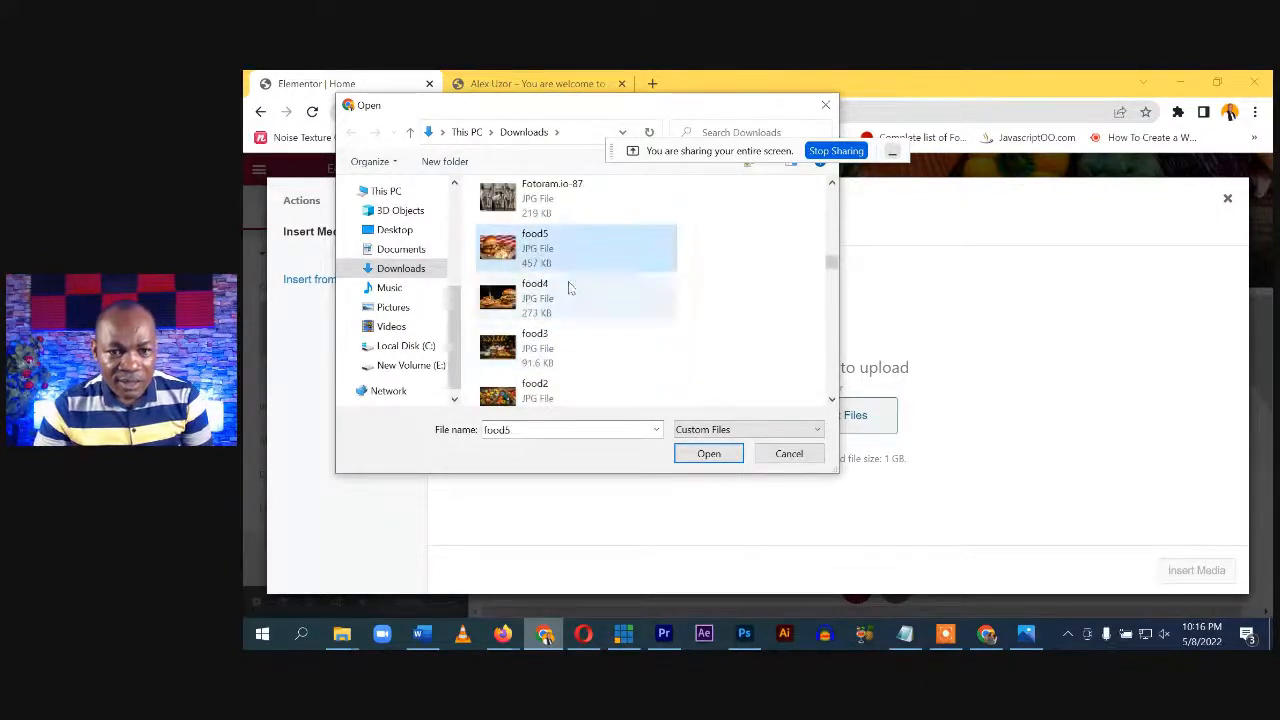
left_click(707, 454)
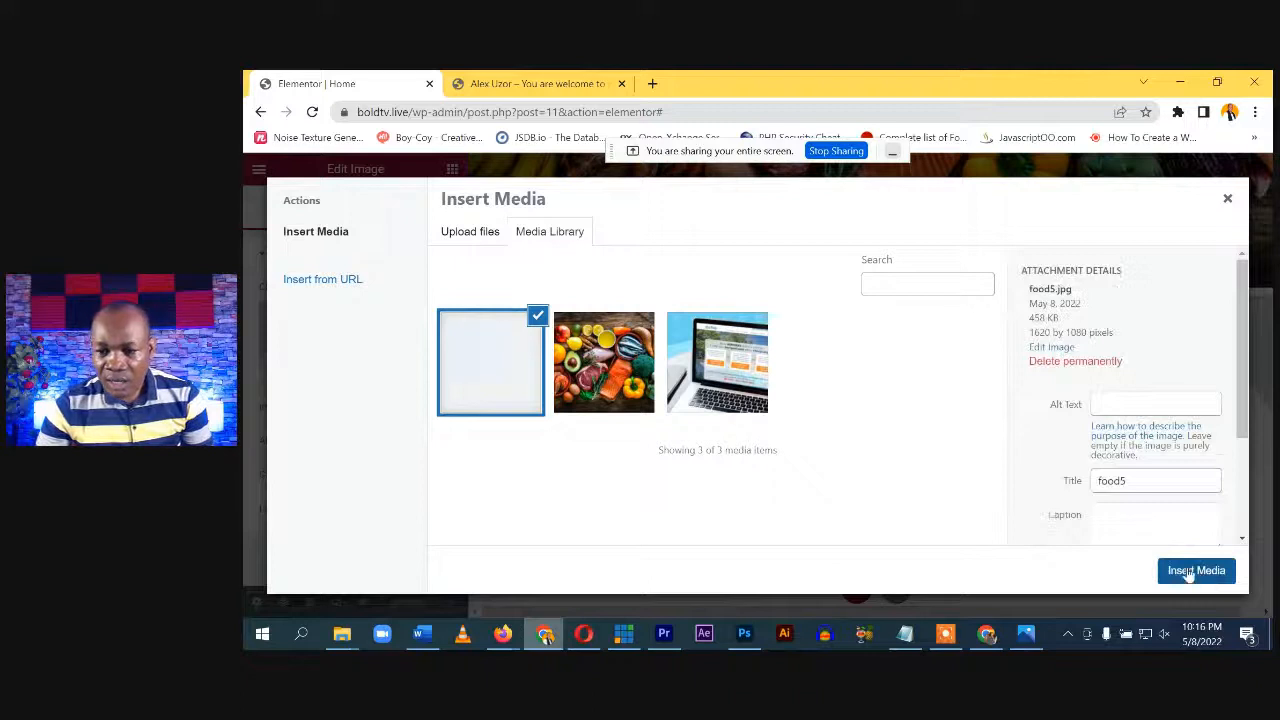
left_click(1196, 571)
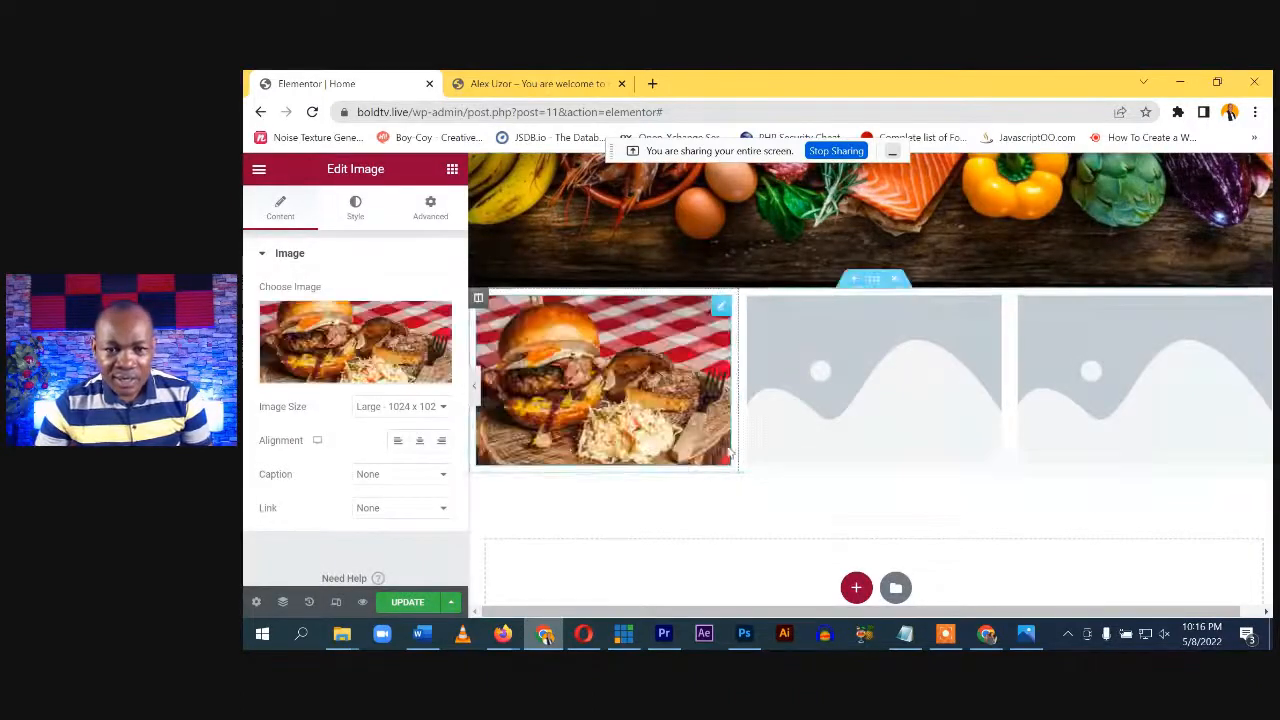
Upload food3 from Downloads and insert it as the second column's image
left_click(897, 360)
left_click(340, 327)
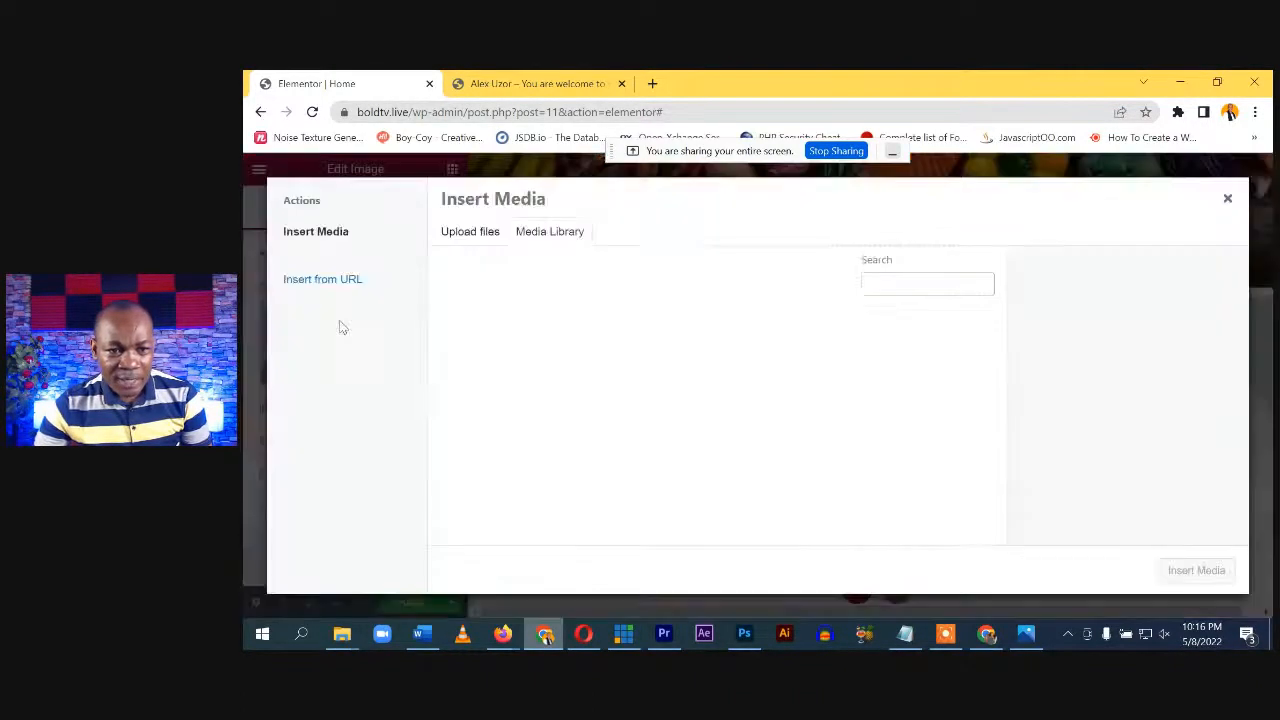
left_click(470, 231)
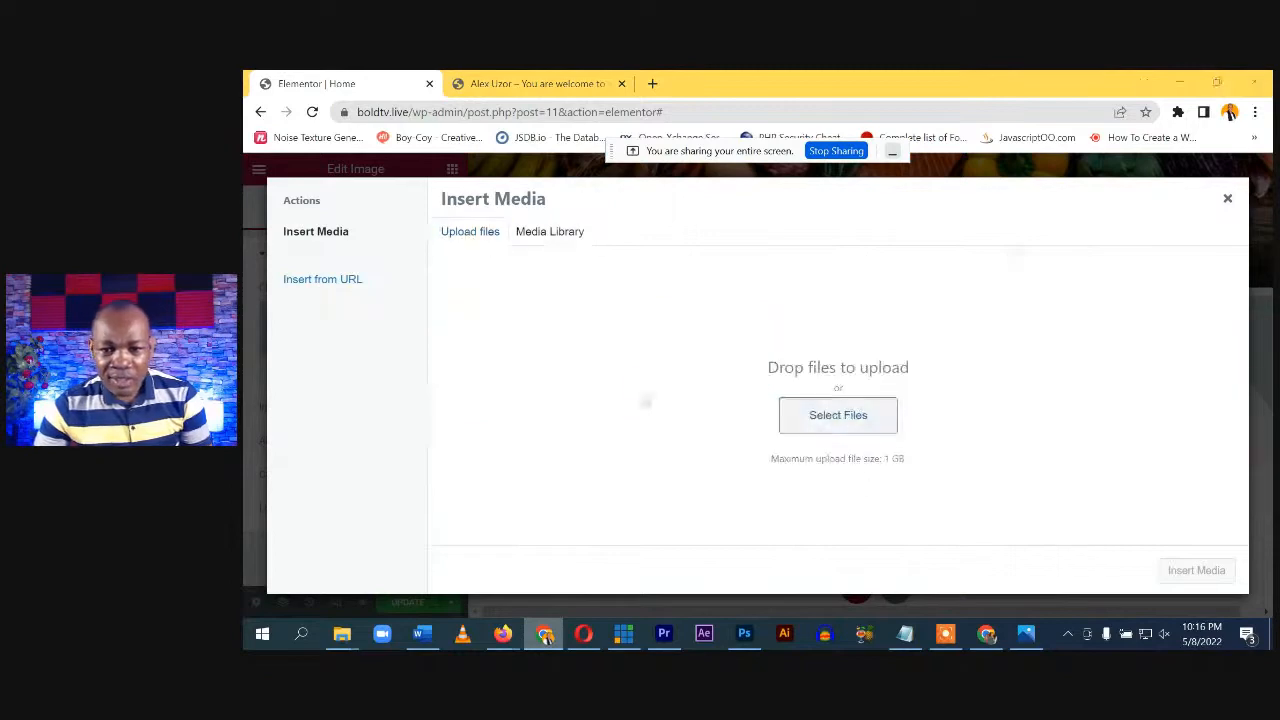
left_click(521, 340)
scroll(519, 345, "down", 2)
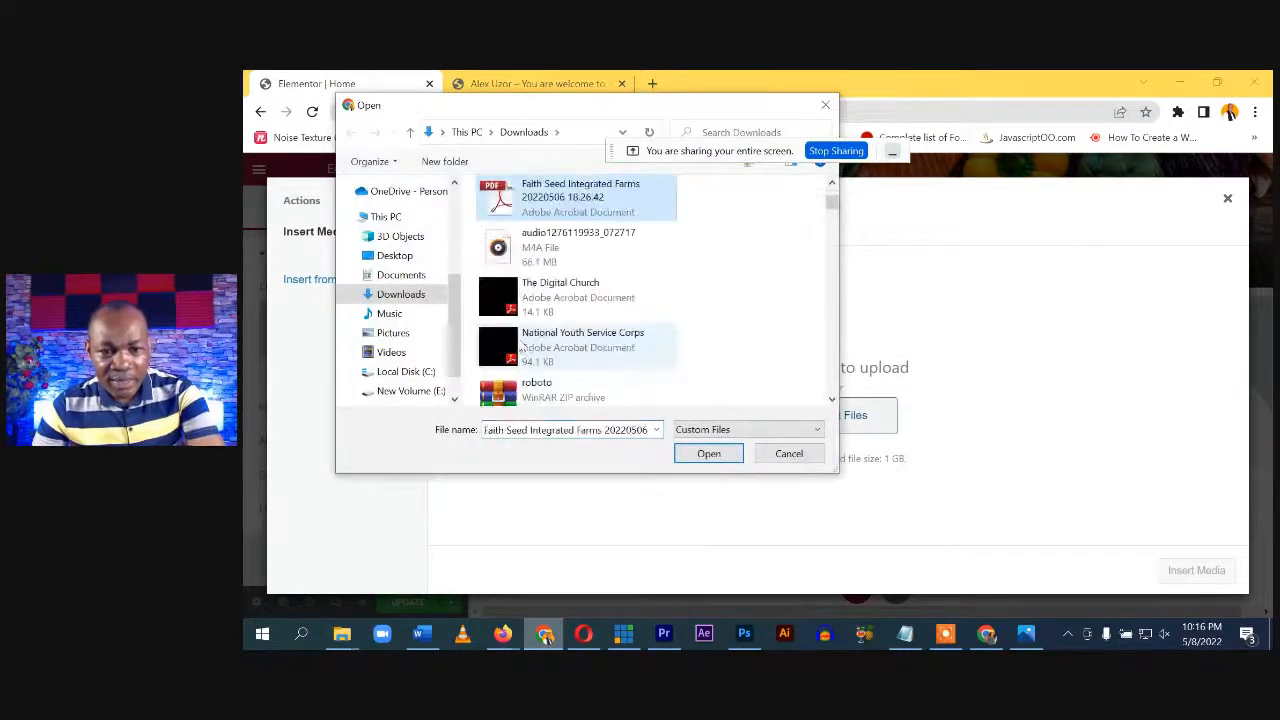
left_click(558, 348)
key("f")
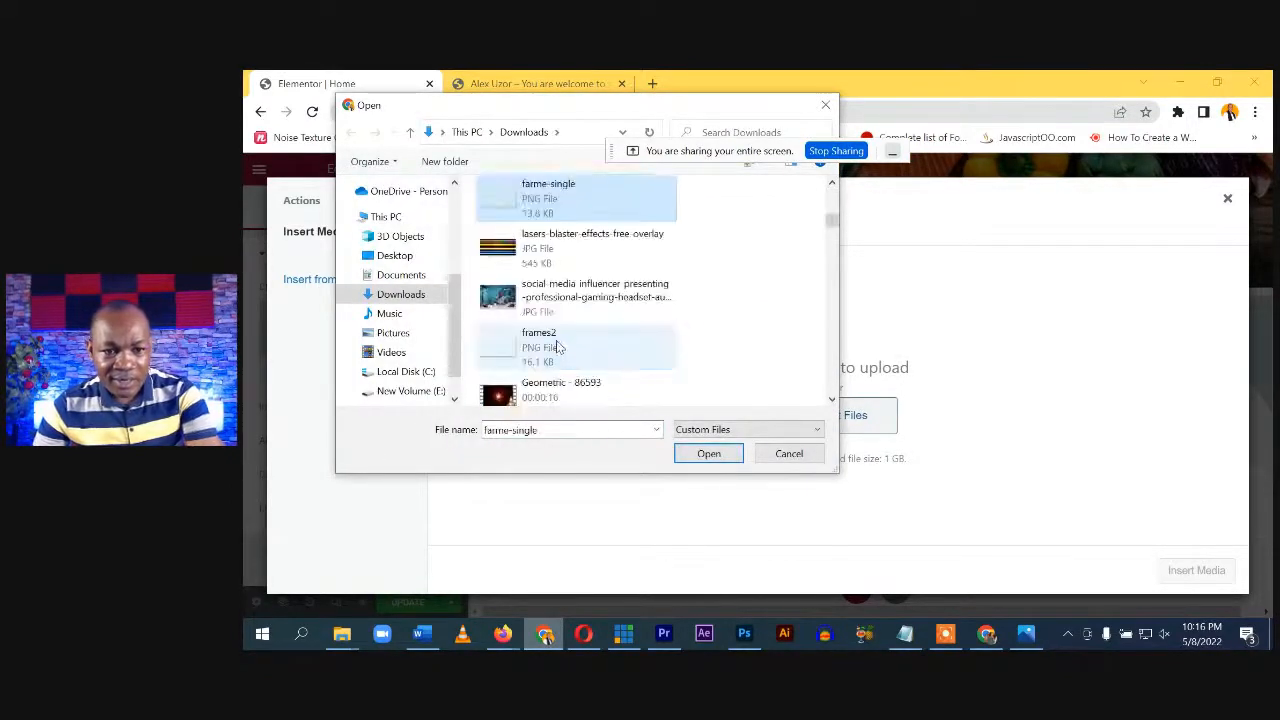
left_click(558, 347)
key("f")
scroll(575, 360, "down", 2)
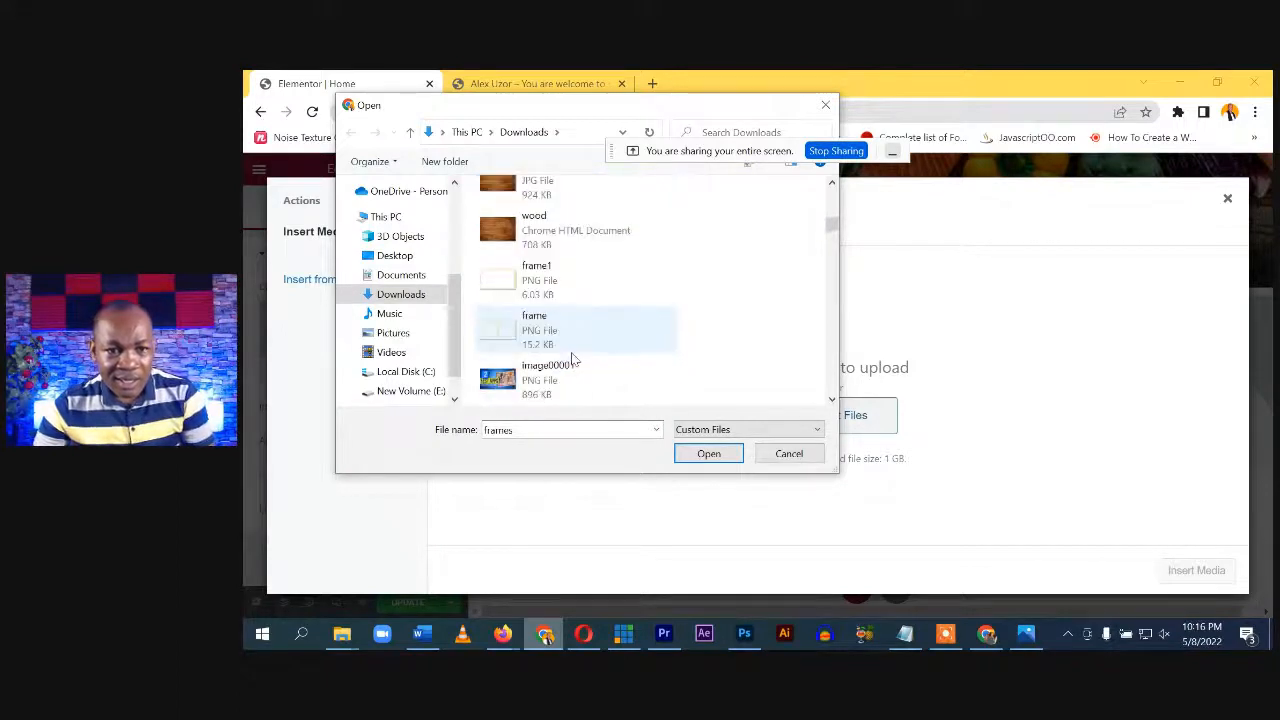
scroll(580, 355, "down", 10)
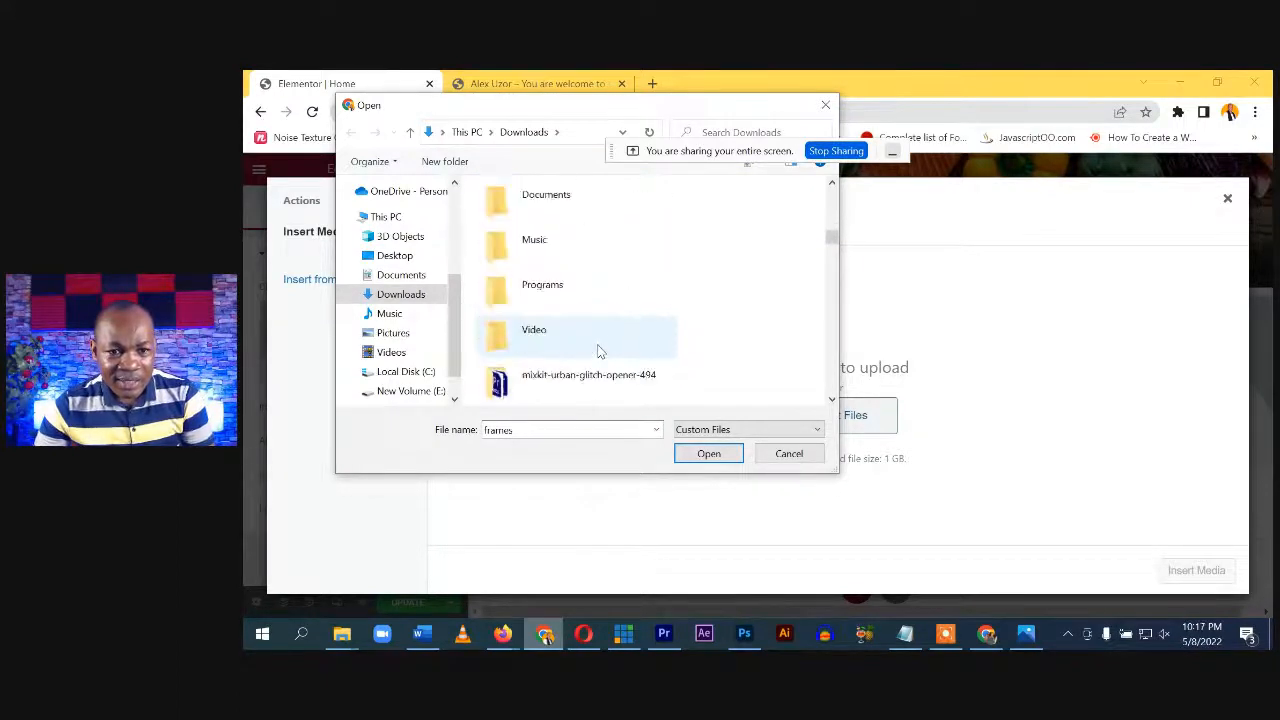
scroll(600, 350, "up", 10)
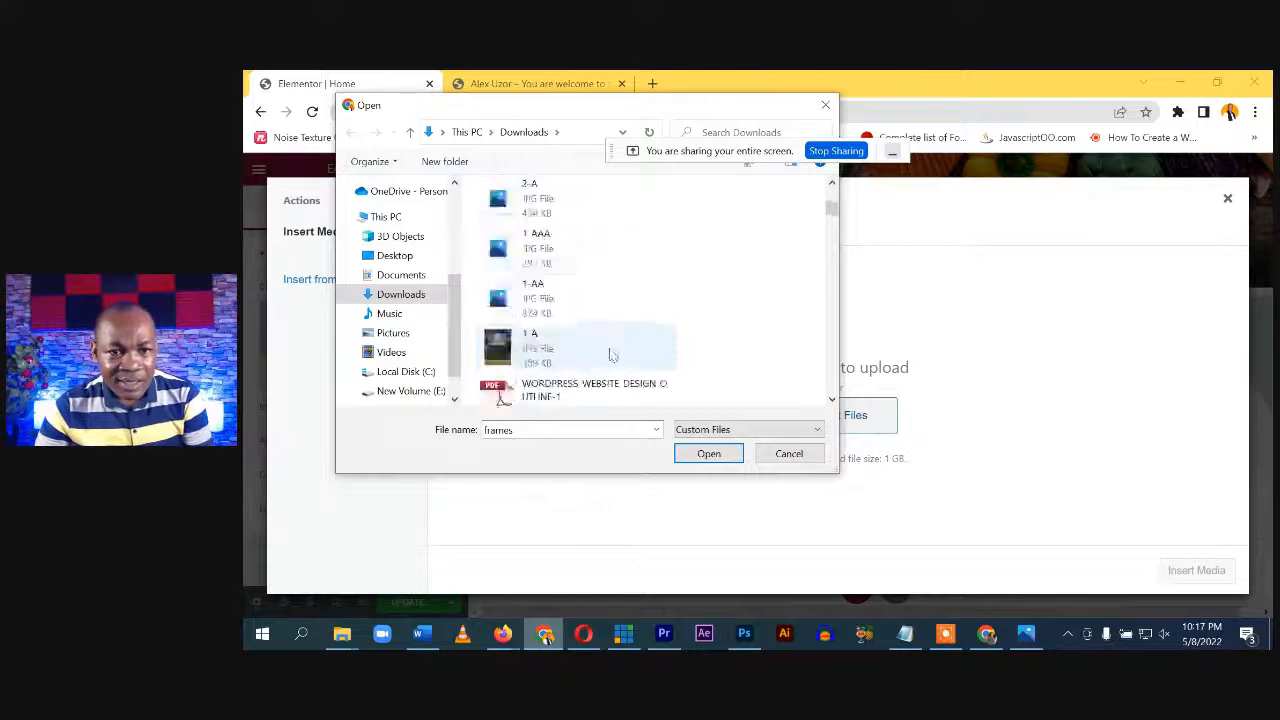
scroll(615, 350, "up", 5)
scroll(630, 330, "down", 12)
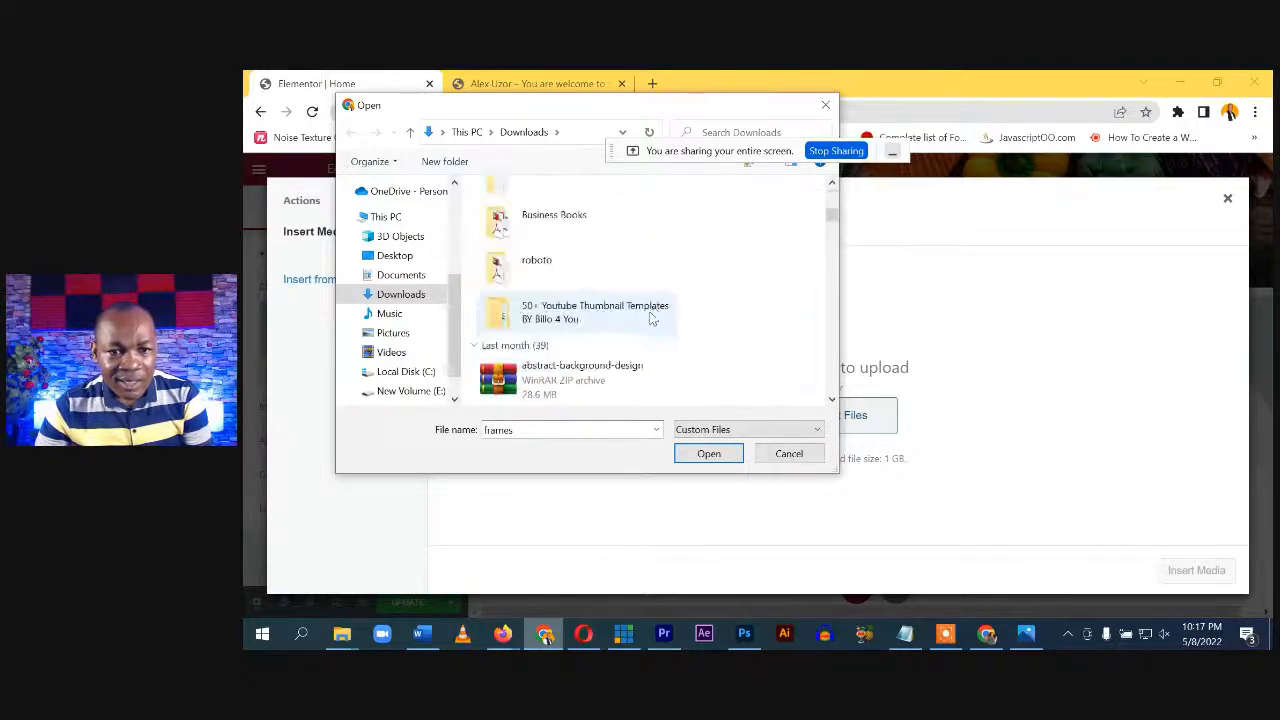
scroll(657, 305, "down", 10)
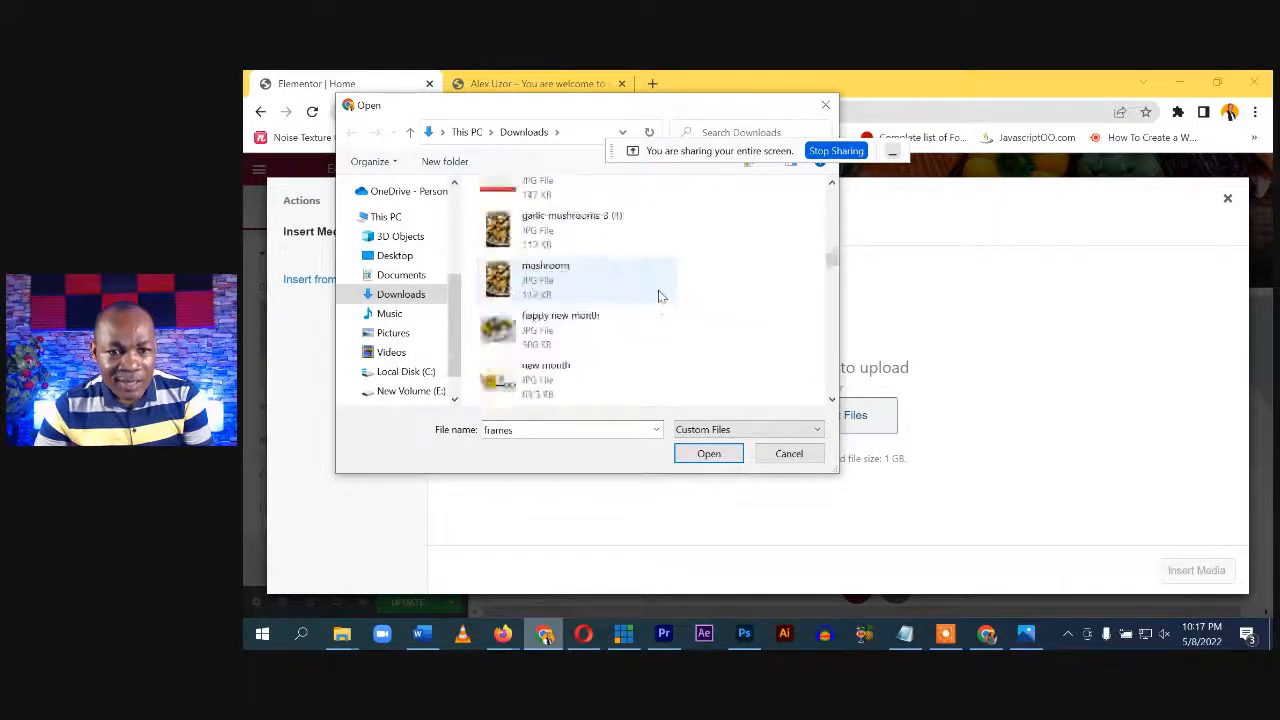
scroll(657, 298, "down", 10)
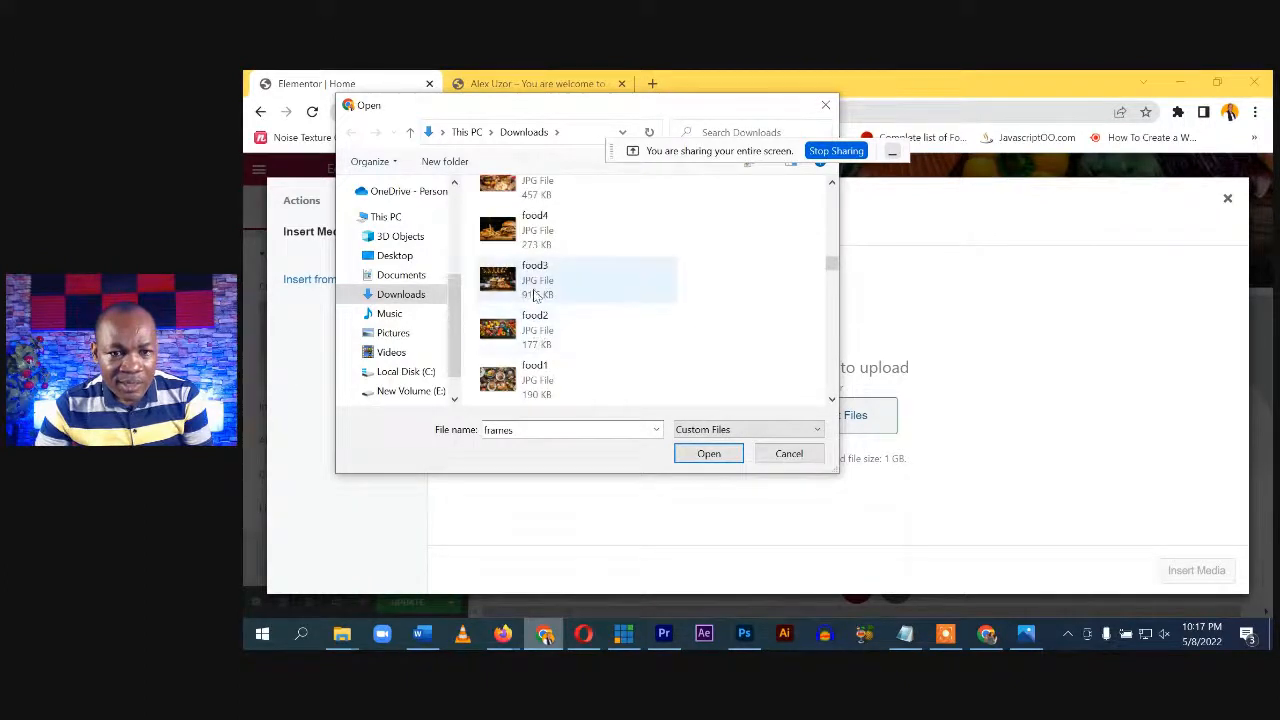
double_click(534, 292)
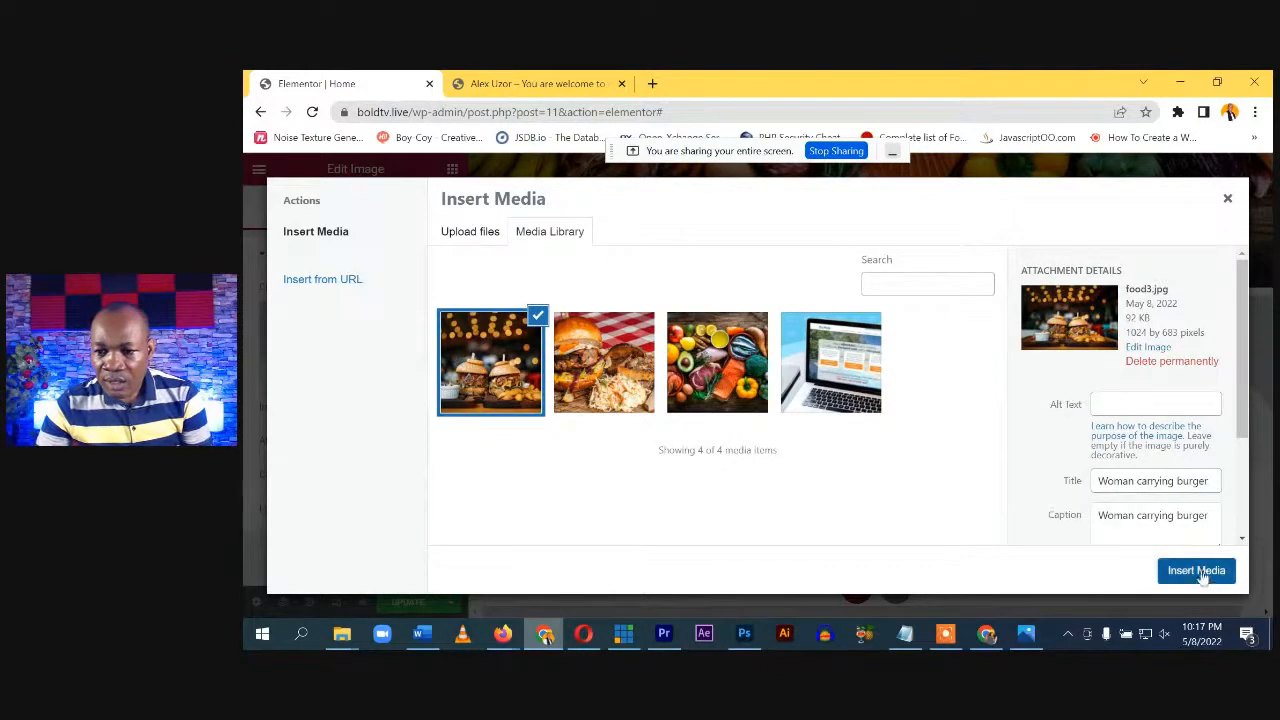
left_click(1196, 571)
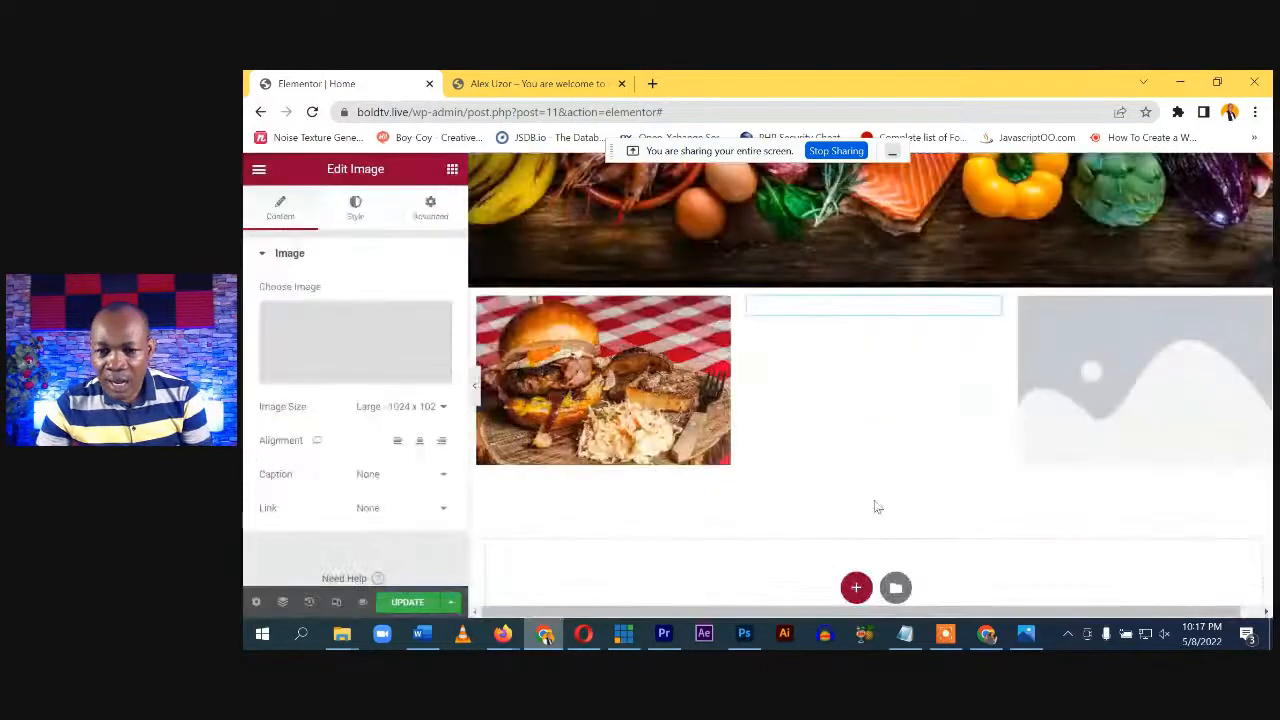
Upload food1 from Downloads and insert it as the third column's image
left_click(1135, 371)
left_click(324, 327)
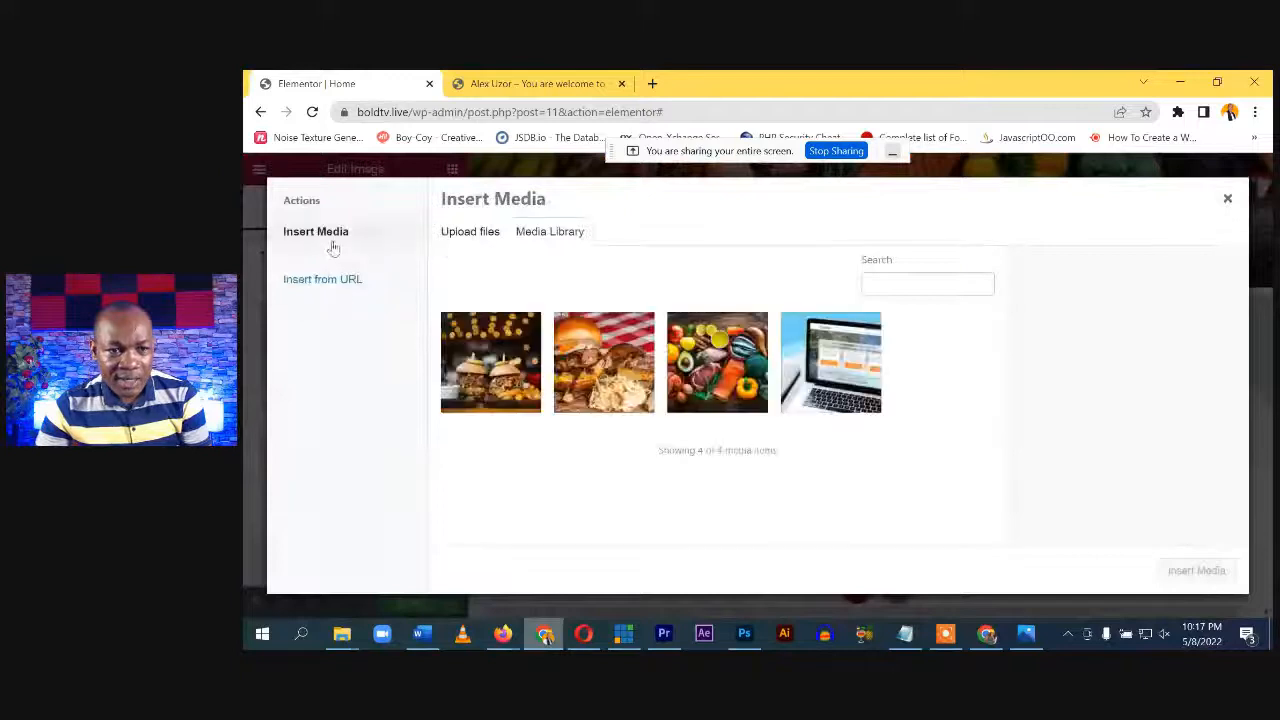
left_click(465, 240)
left_click(840, 414)
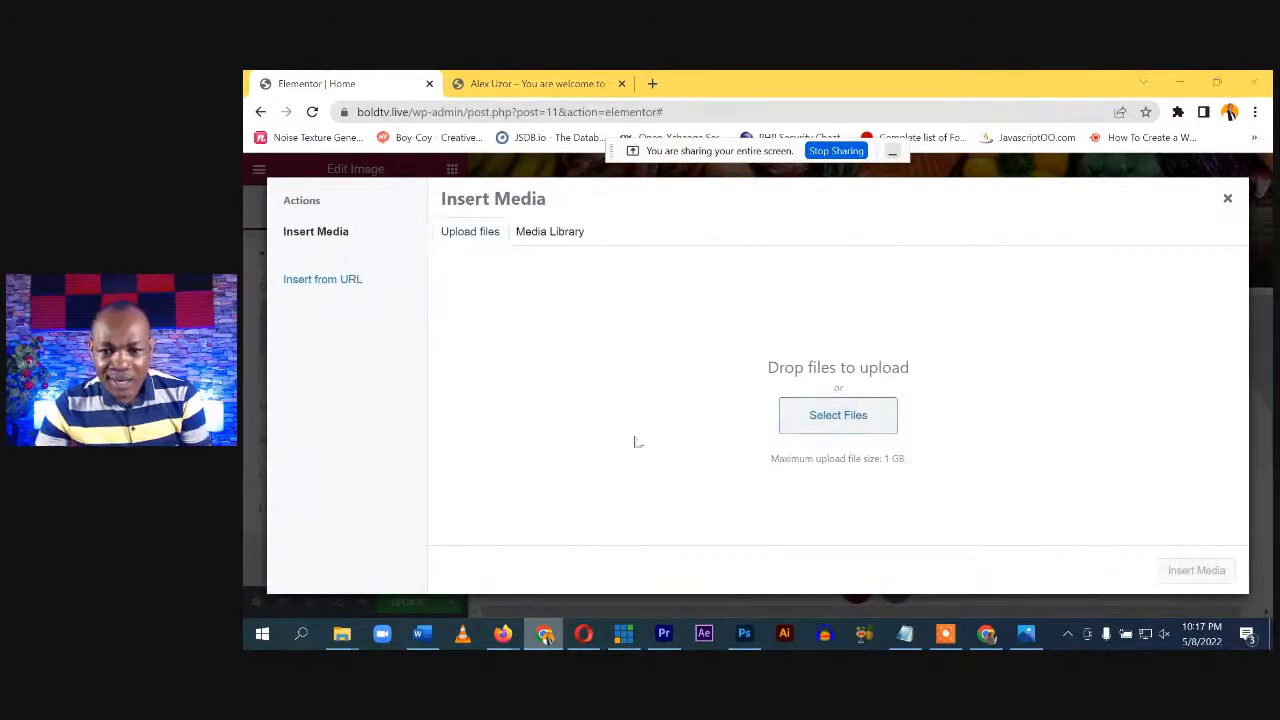
scroll(571, 340, "up", 2)
scroll(590, 338, "down", 8)
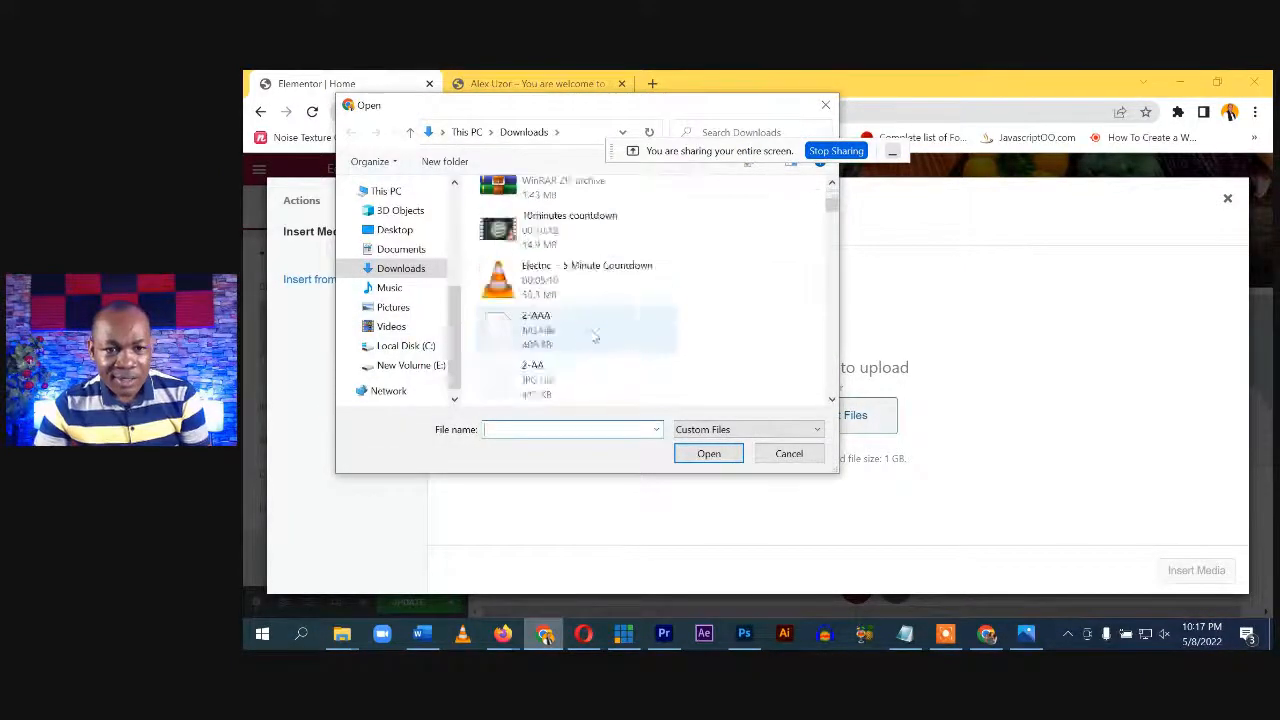
scroll(596, 335, "down", 10)
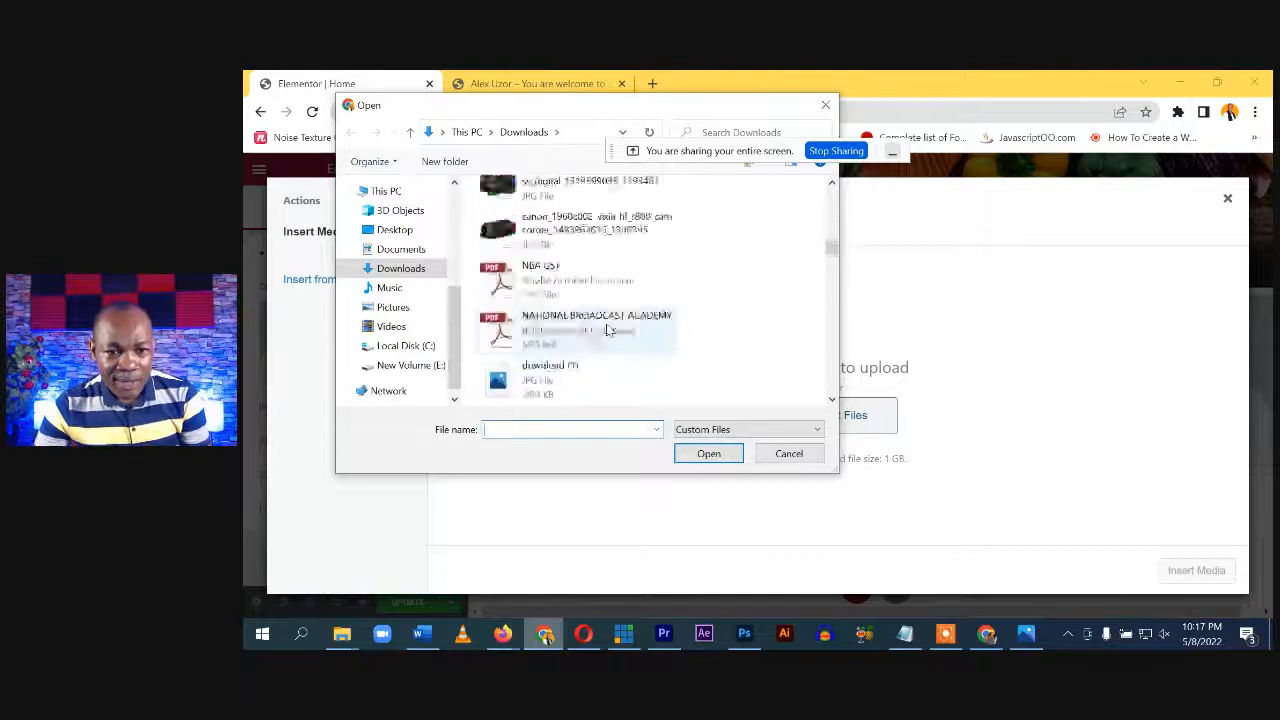
scroll(608, 333, "down", 3)
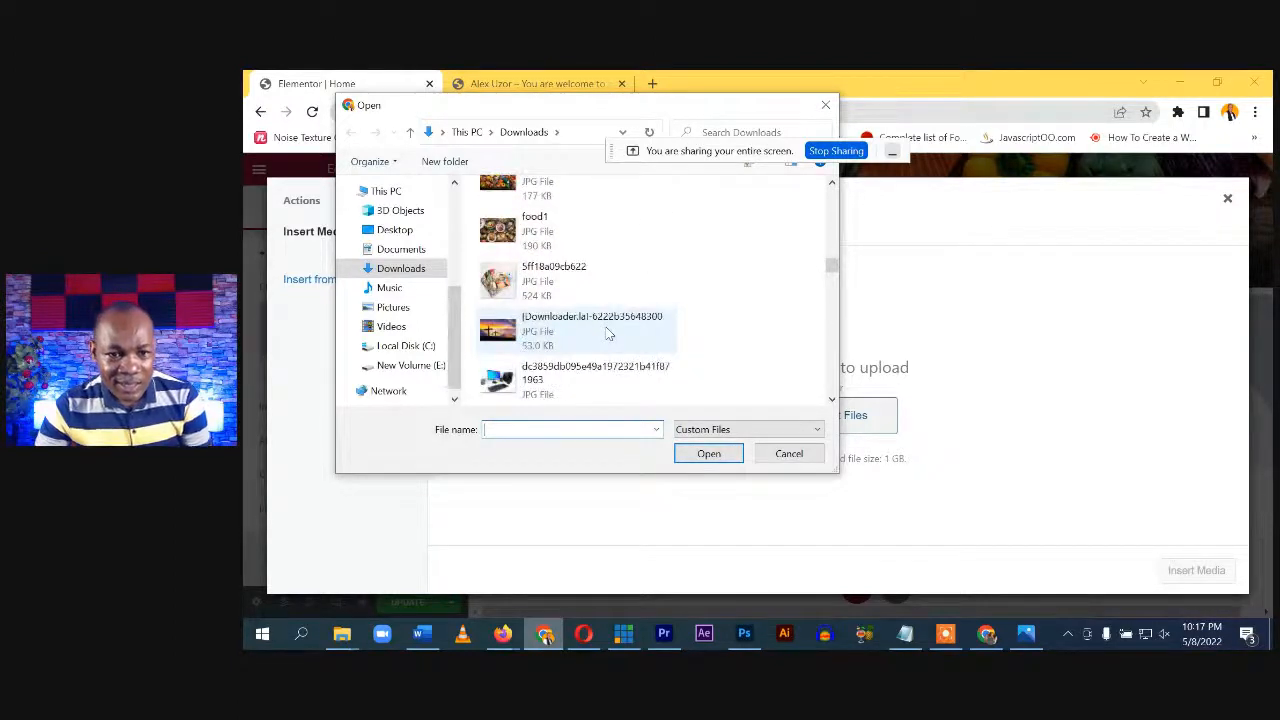
scroll(608, 333, "down", 5)
scroll(608, 333, "up", 4)
scroll(608, 333, "down", 8)
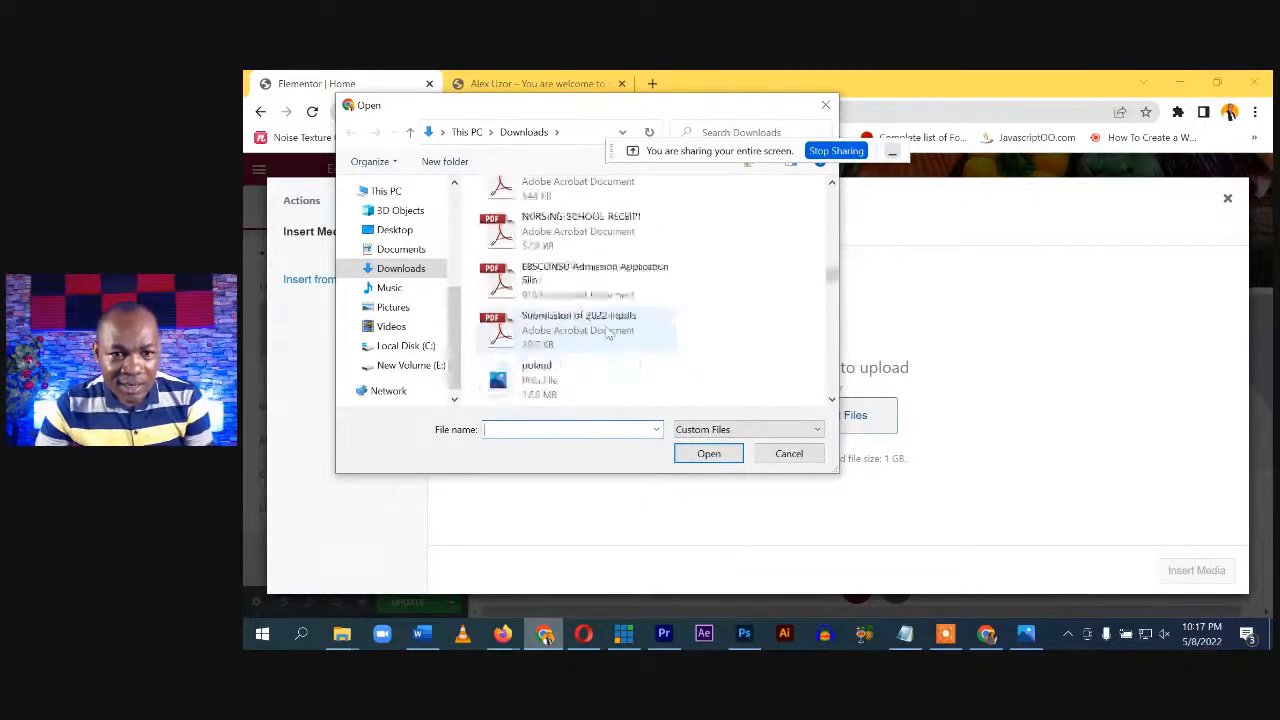
scroll(608, 333, "down", 6)
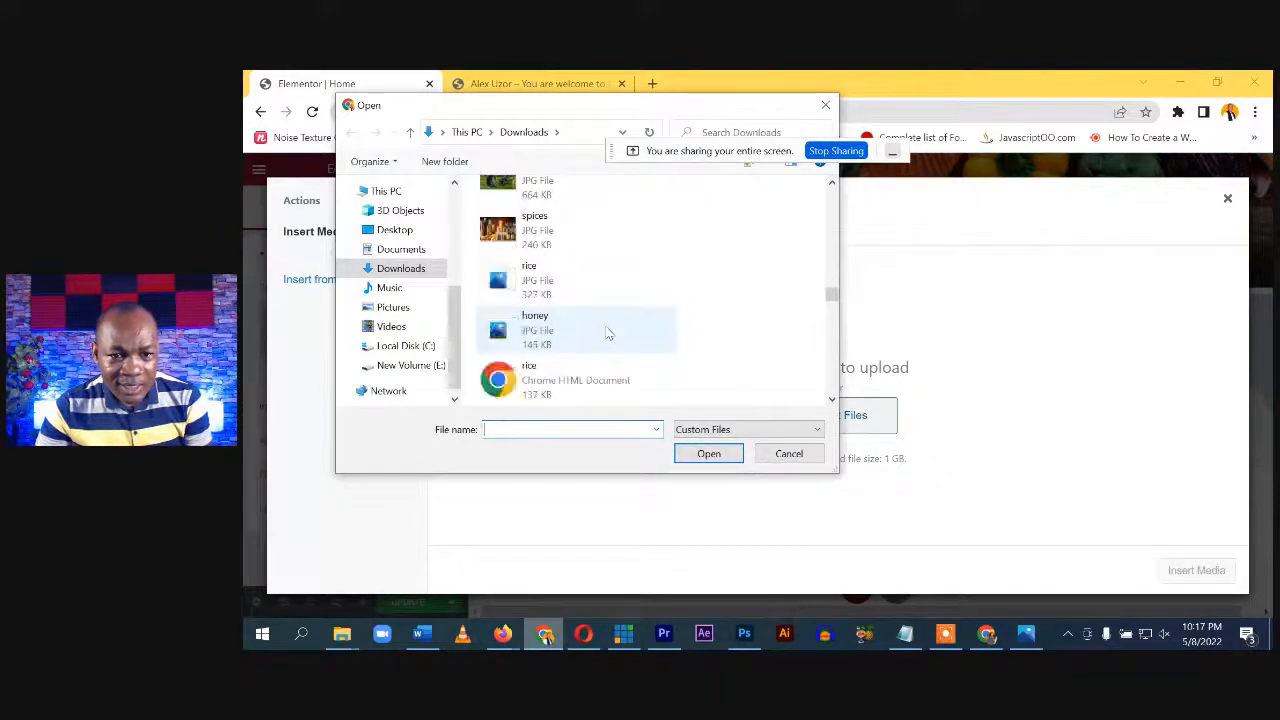
scroll(608, 333, "down", 8)
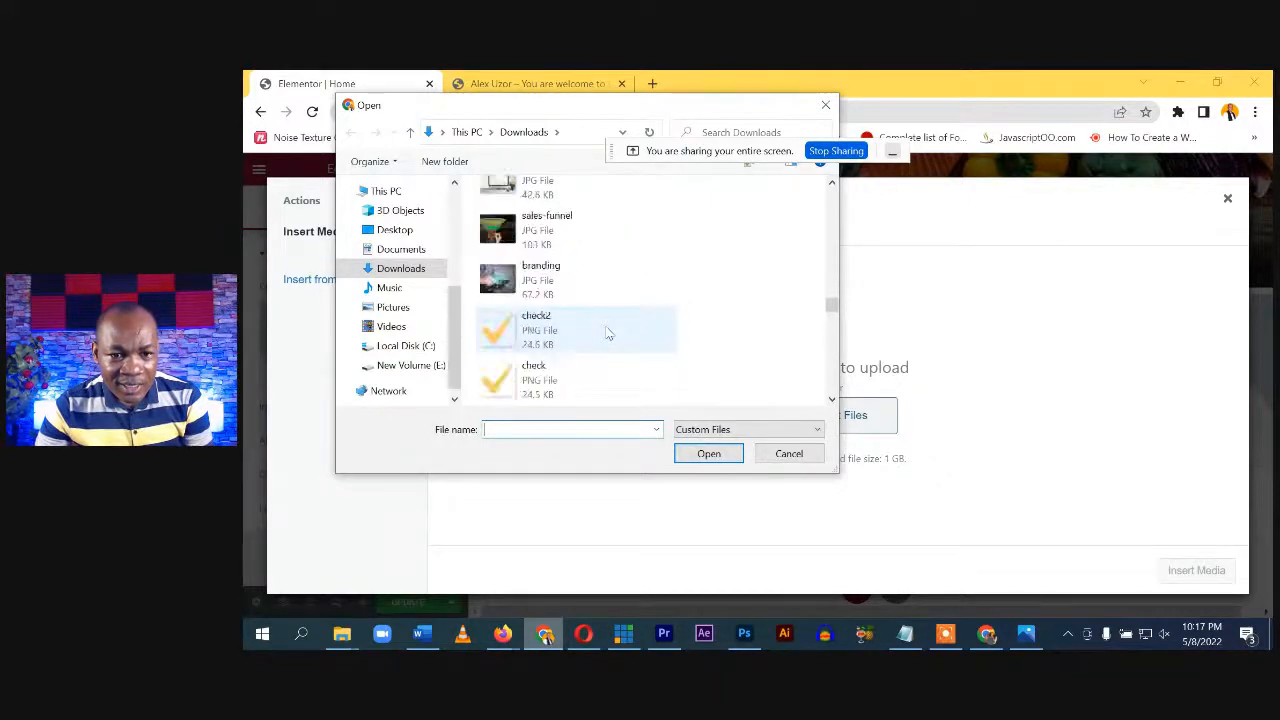
scroll(608, 333, "up", 8)
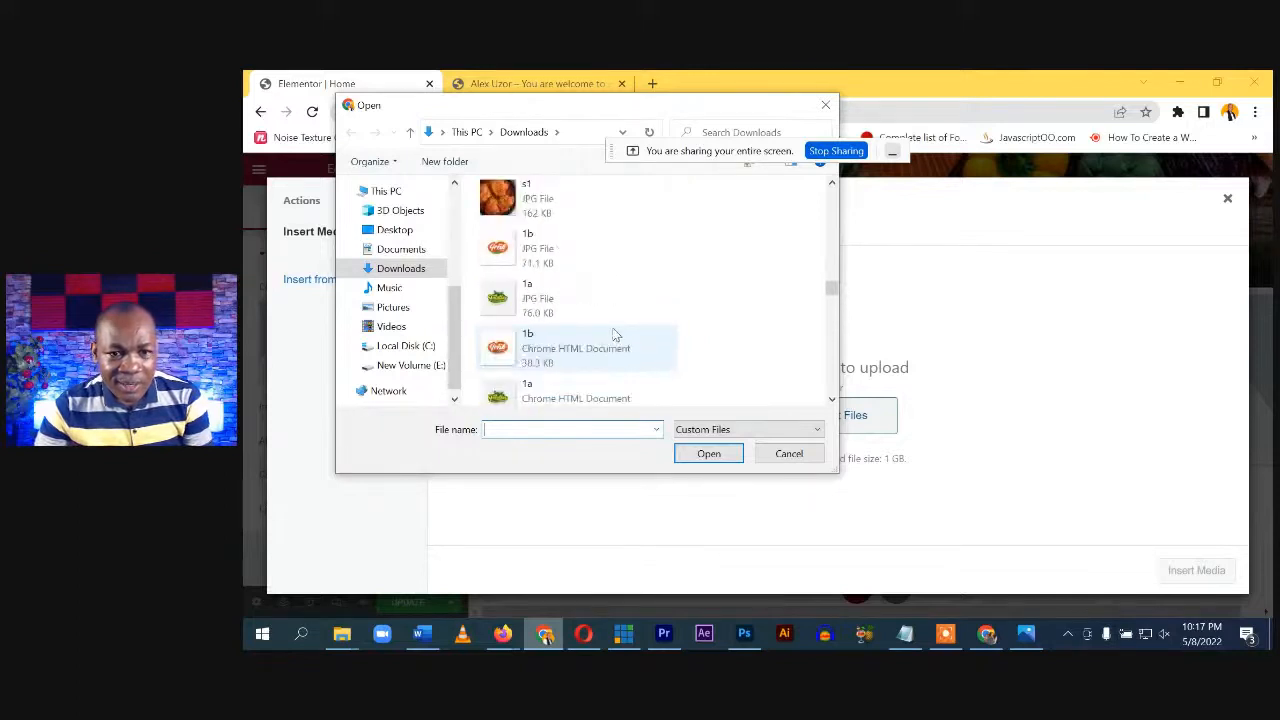
scroll(615, 335, "up", 10)
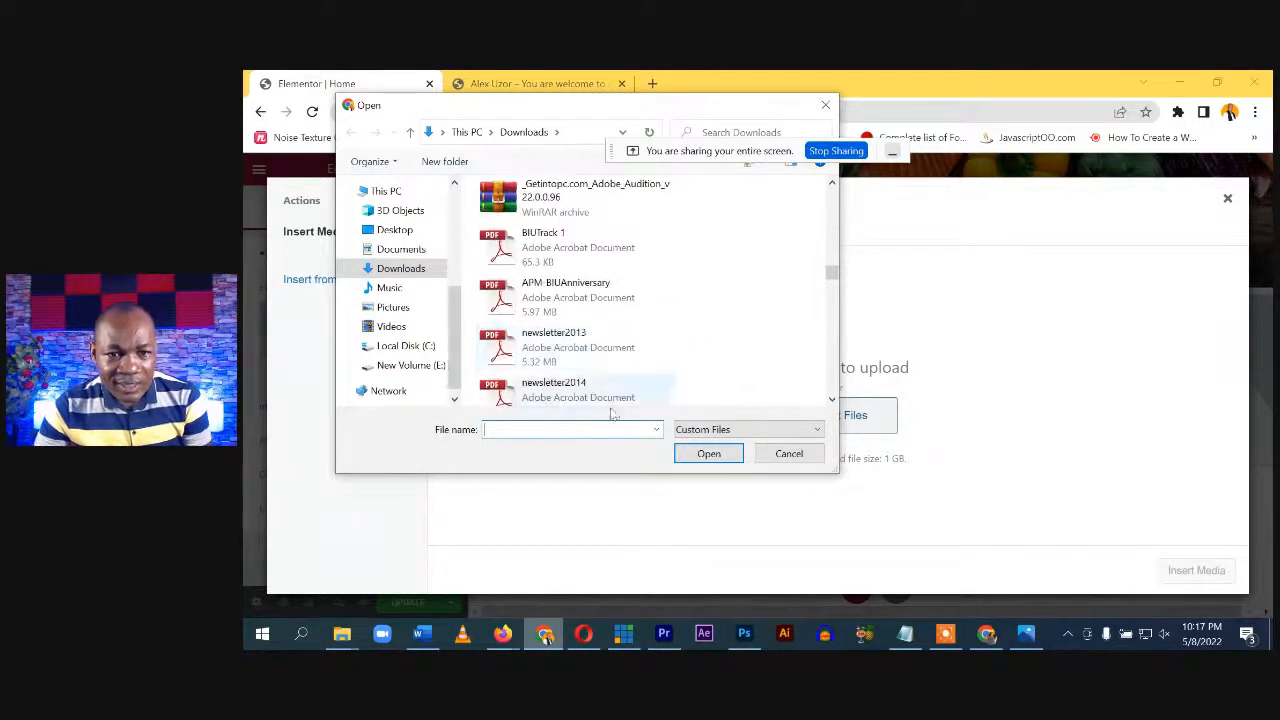
scroll(593, 355, "up", 3)
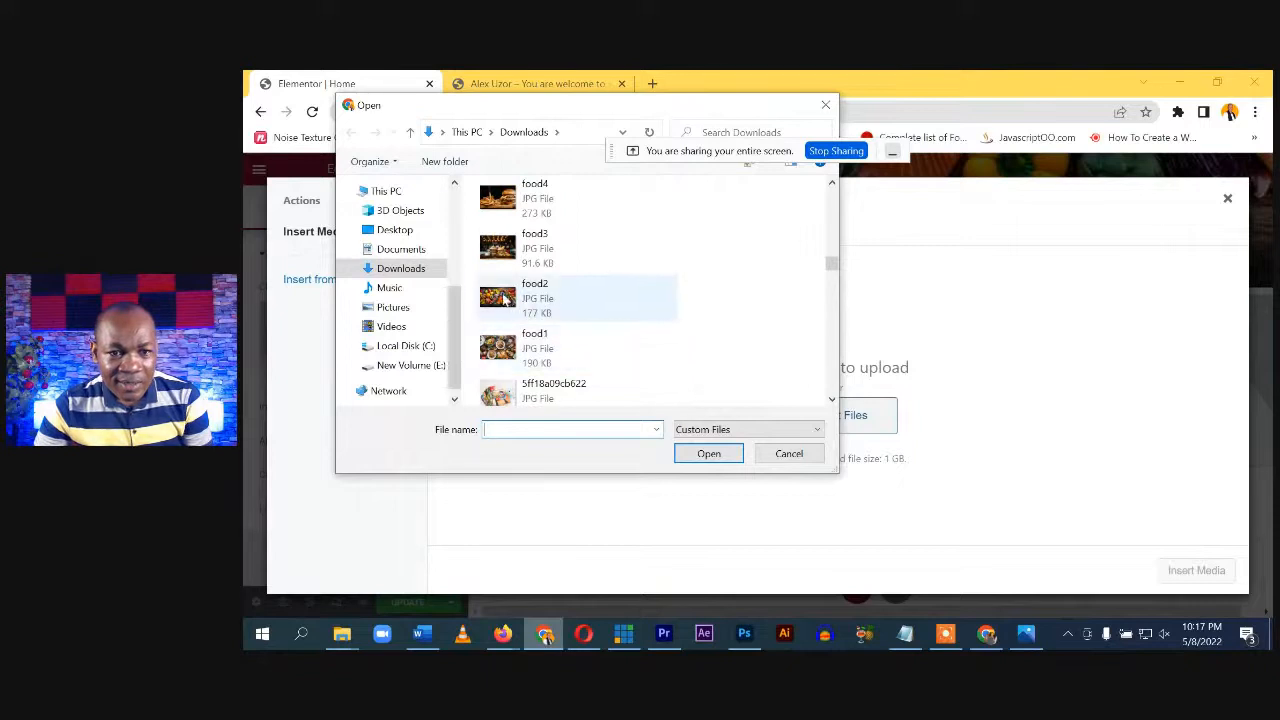
double_click(506, 350)
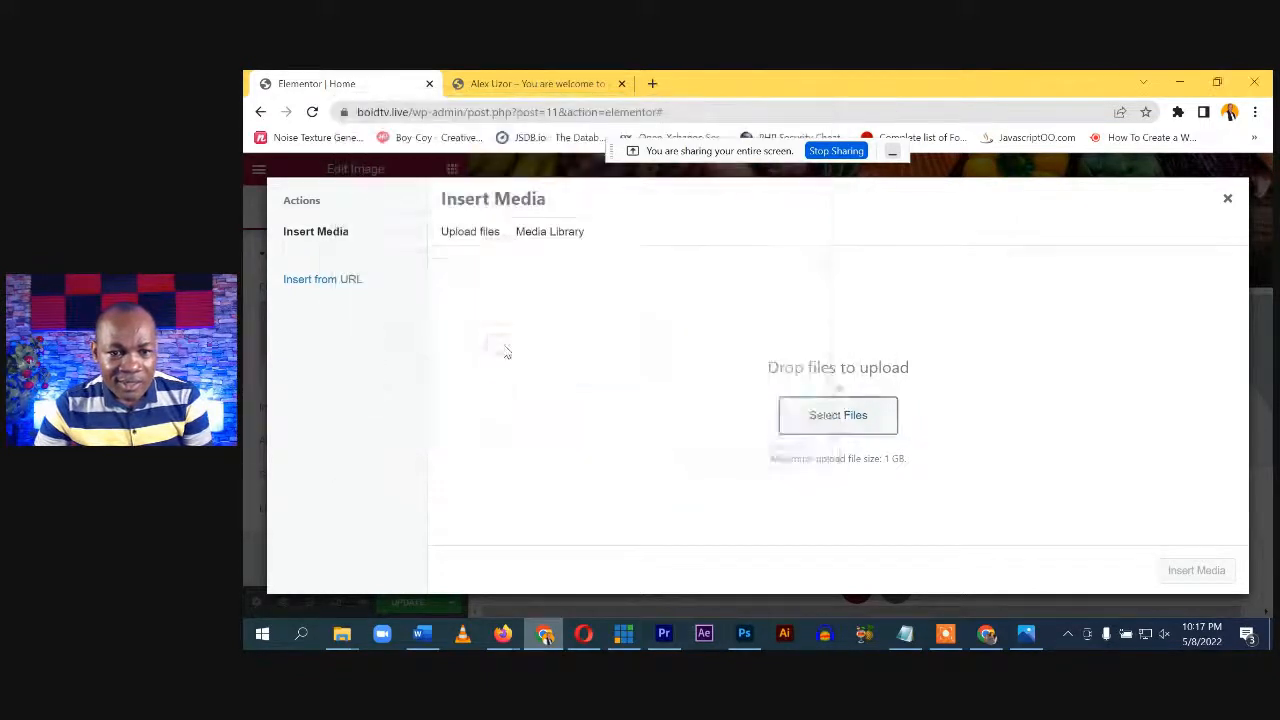
left_click(1197, 571)
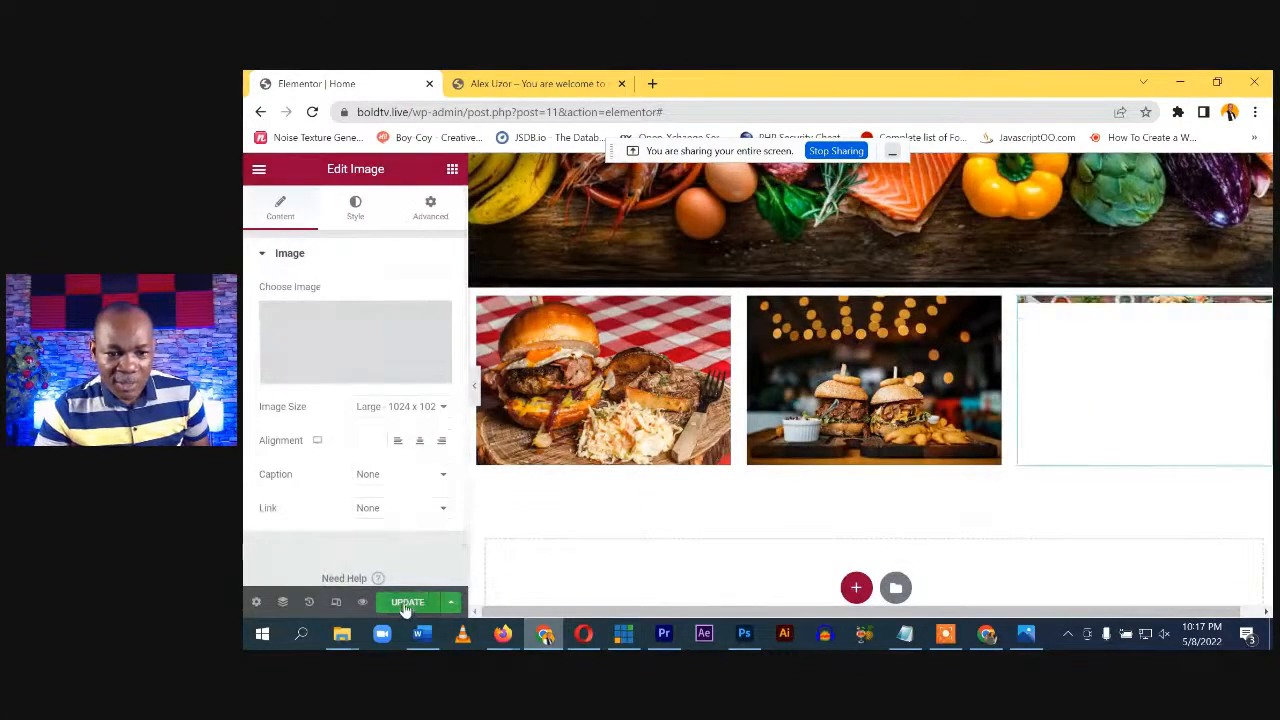
Update the Home page, then reload the live site and view the three food images below the hero
left_click(406, 605)
left_click(571, 83)
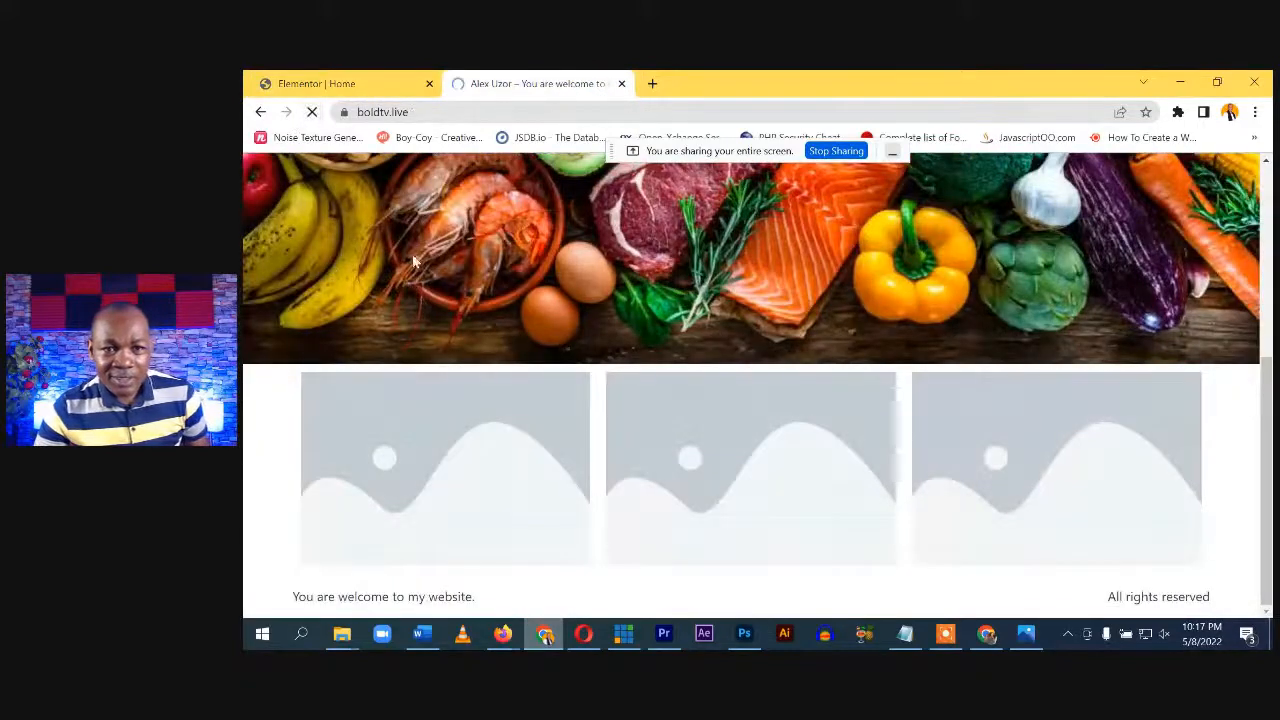
scroll(970, 438, "up", 2)
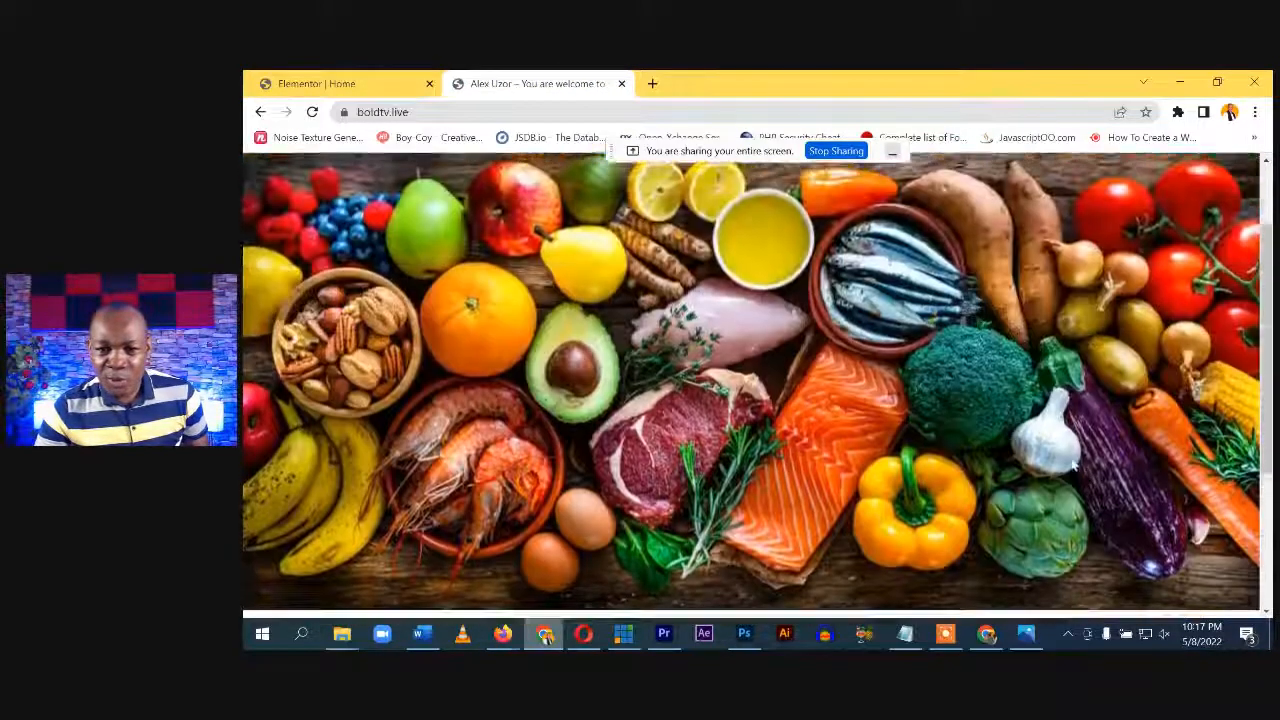
scroll(986, 430, "down", 2)
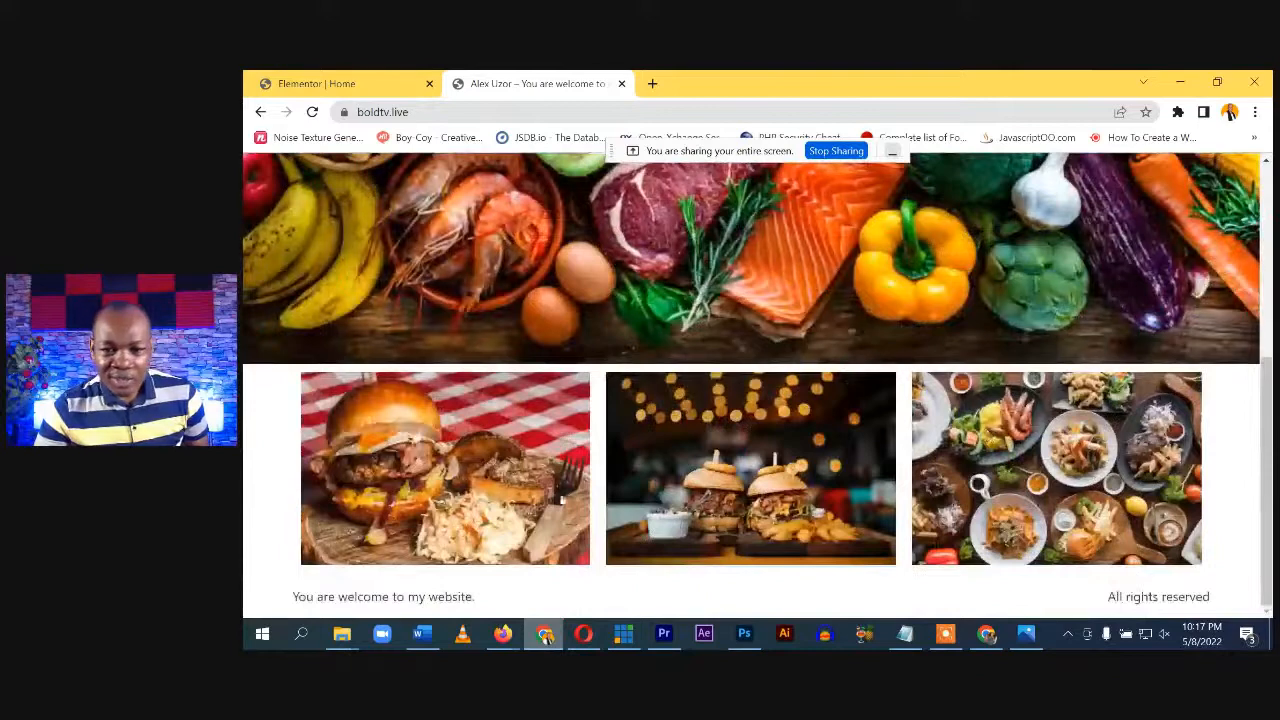
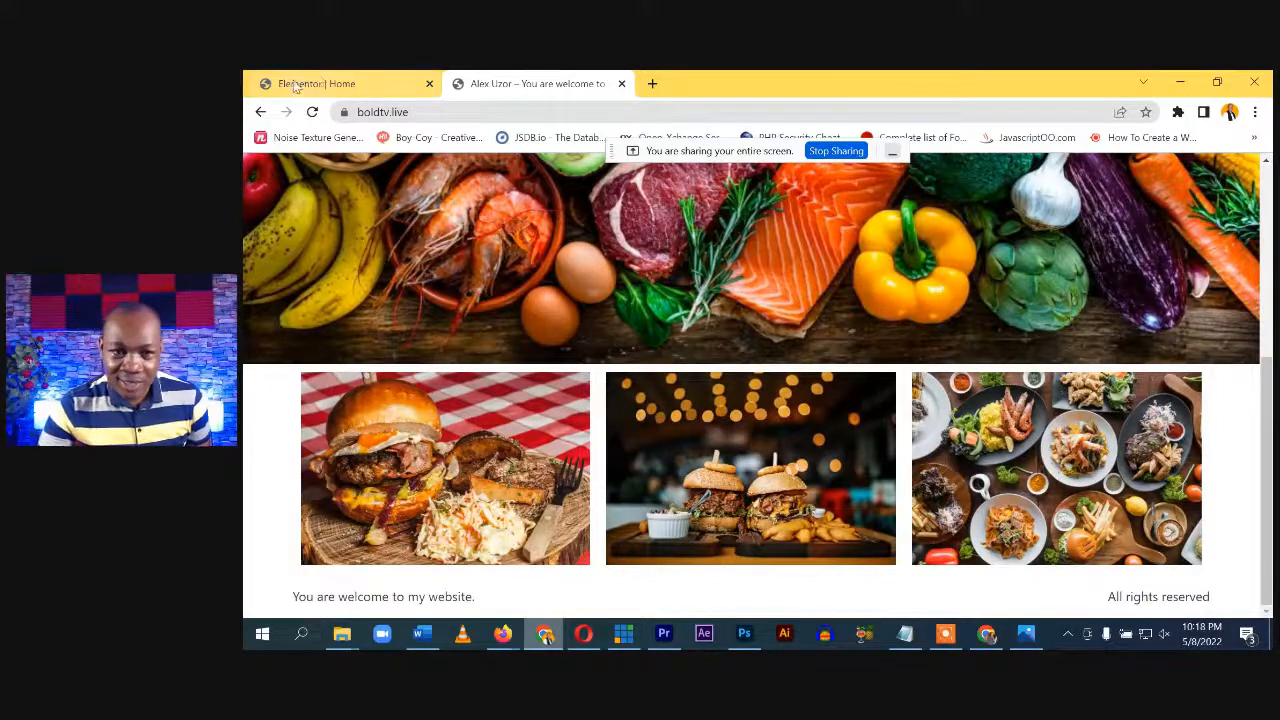
Return to the Elementor editor, set the three-column section's top and bottom margins to 50 px and update the page
left_click(318, 83)
scroll(1051, 506, "up", 2)
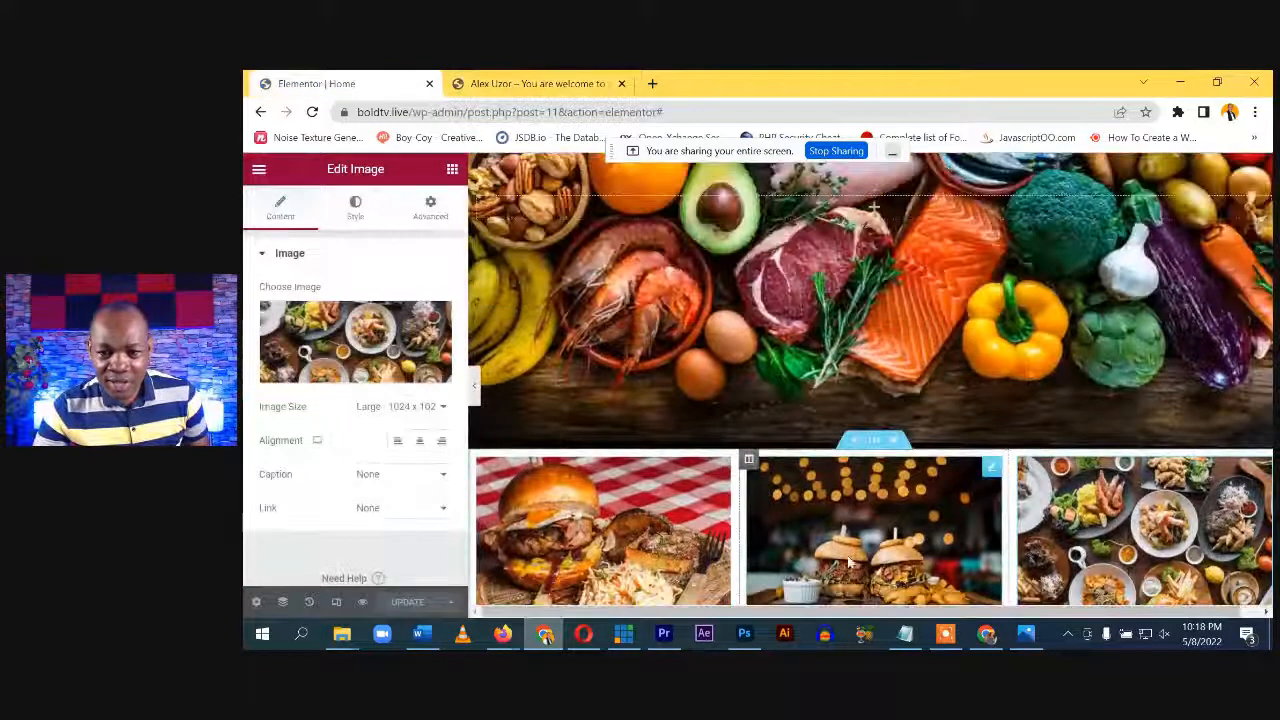
left_click(874, 441)
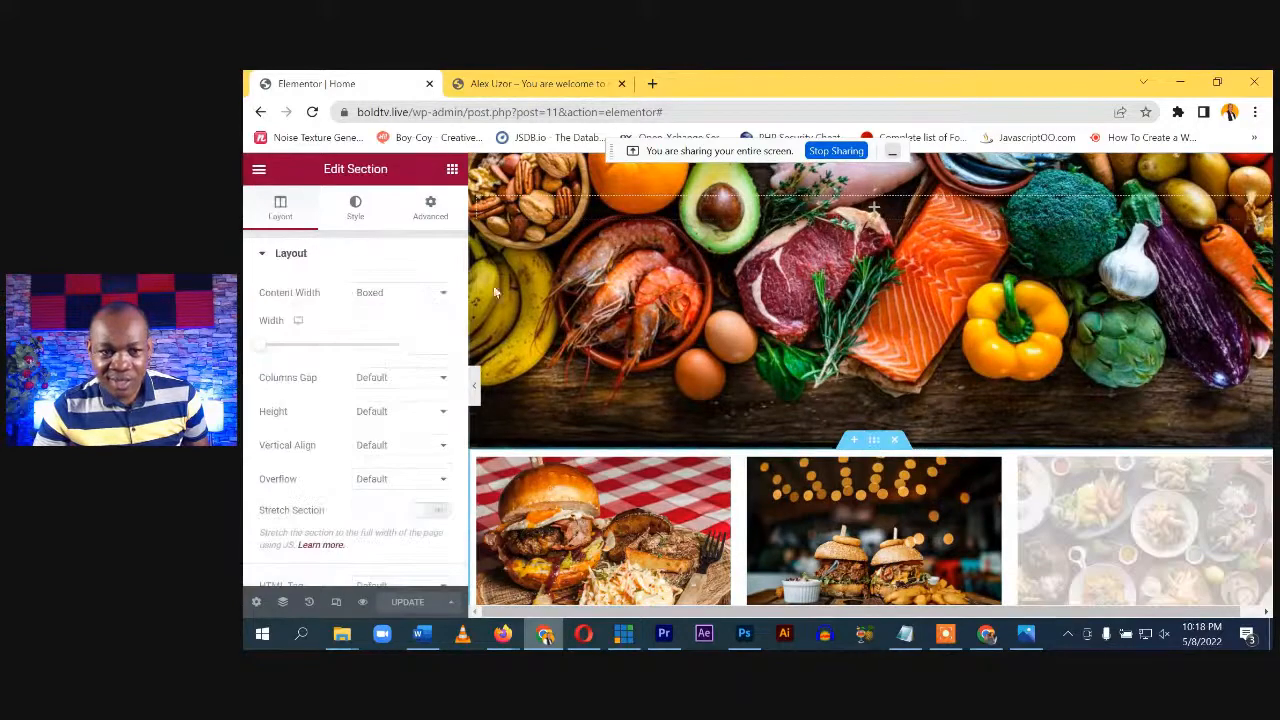
left_click(430, 208)
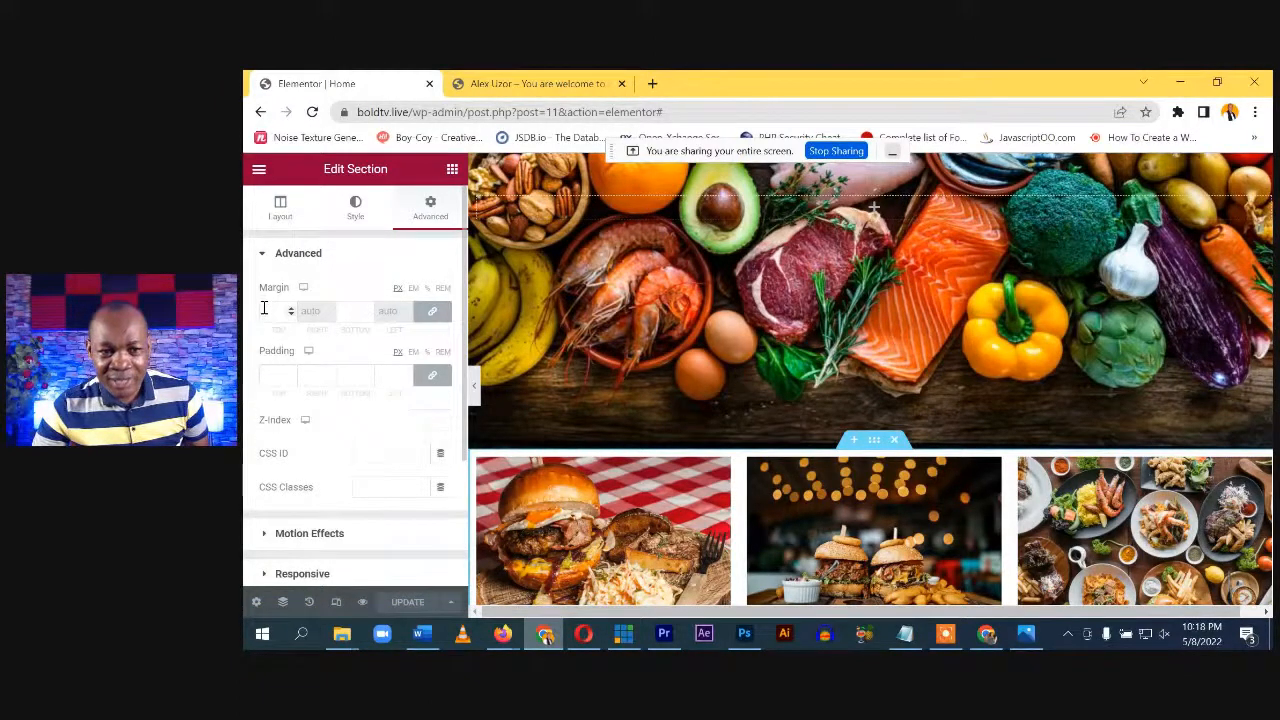
left_click(272, 310)
type("50")
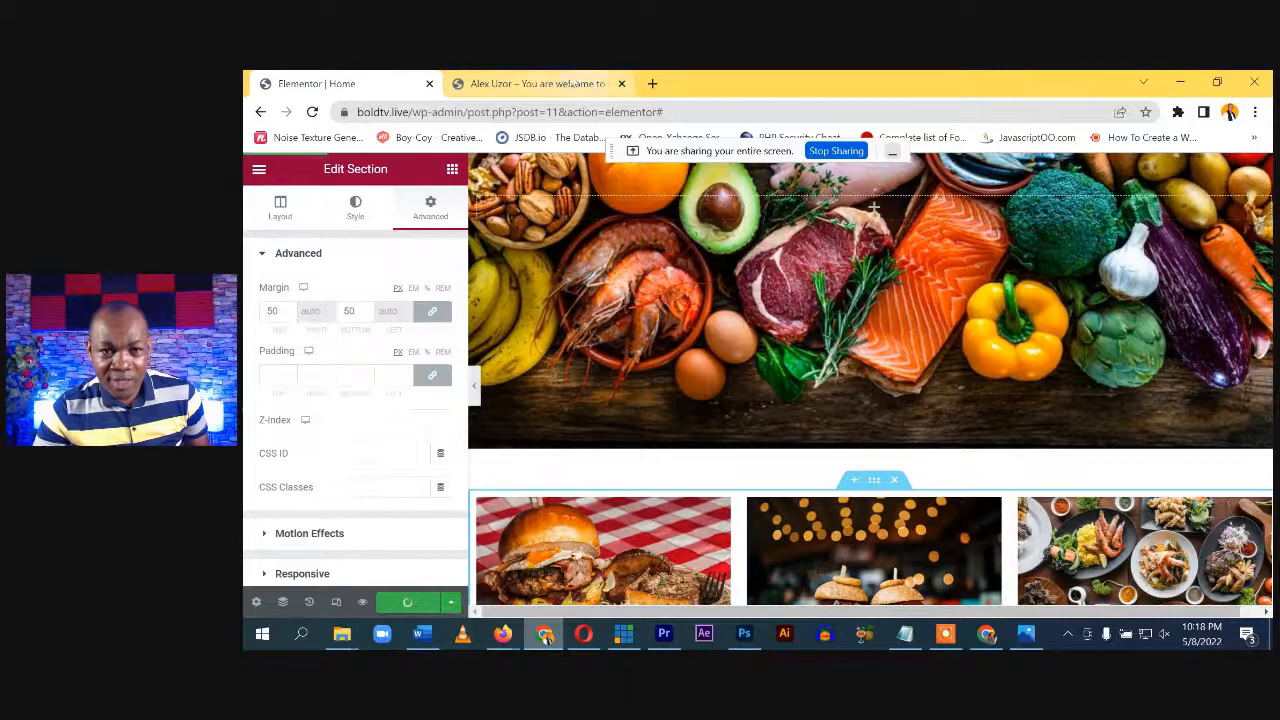
Reload the live site, check the spacing around the row of food images, and return to the Elementor editor
left_click(555, 86)
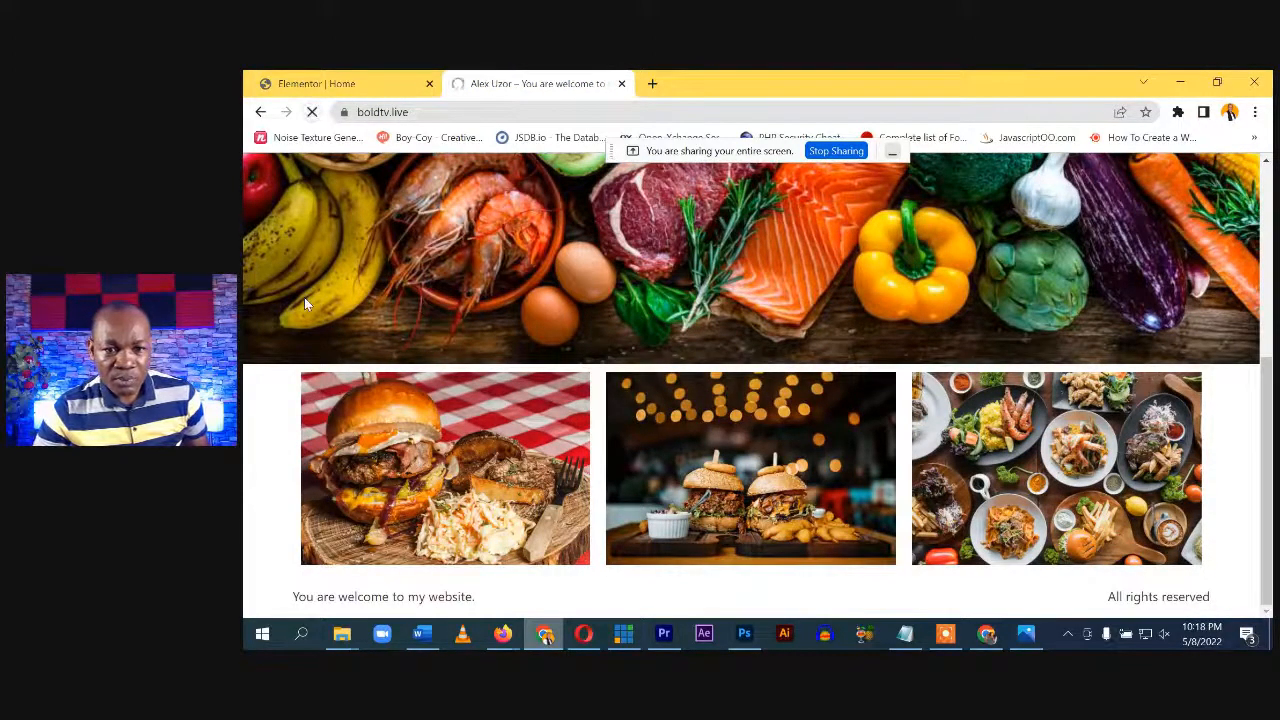
scroll(758, 403, "down", 5)
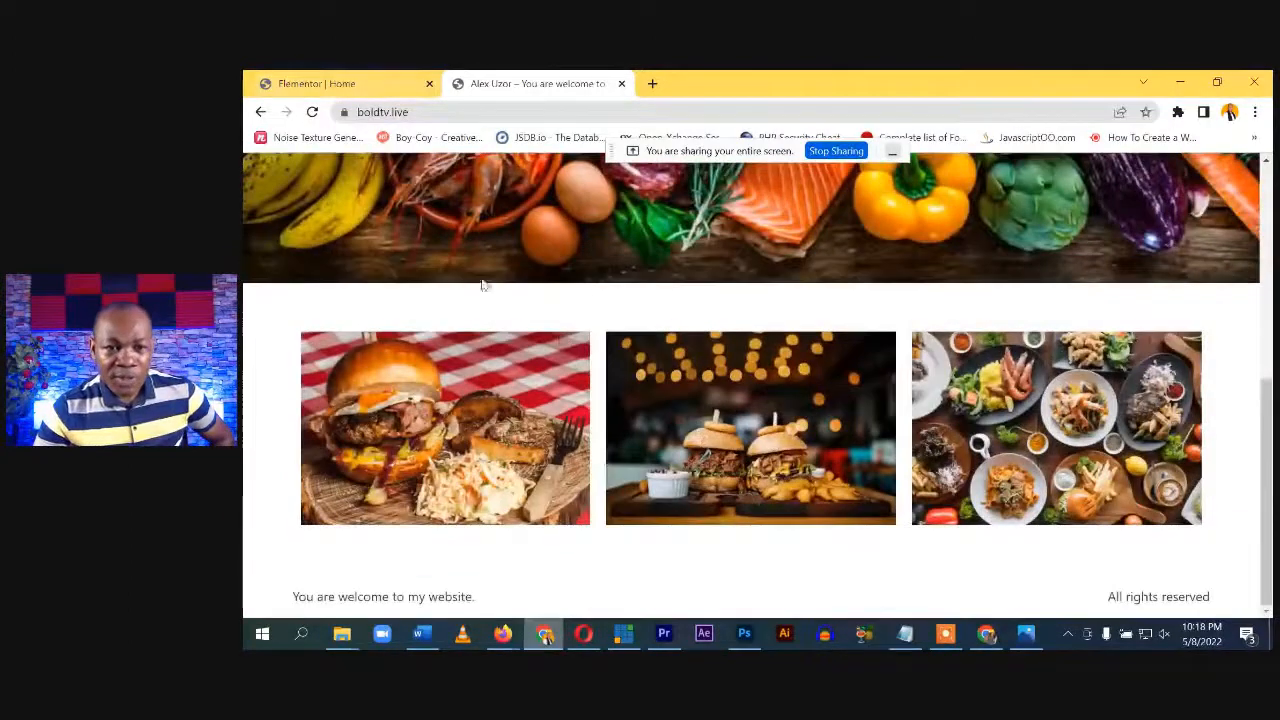
left_click(332, 86)
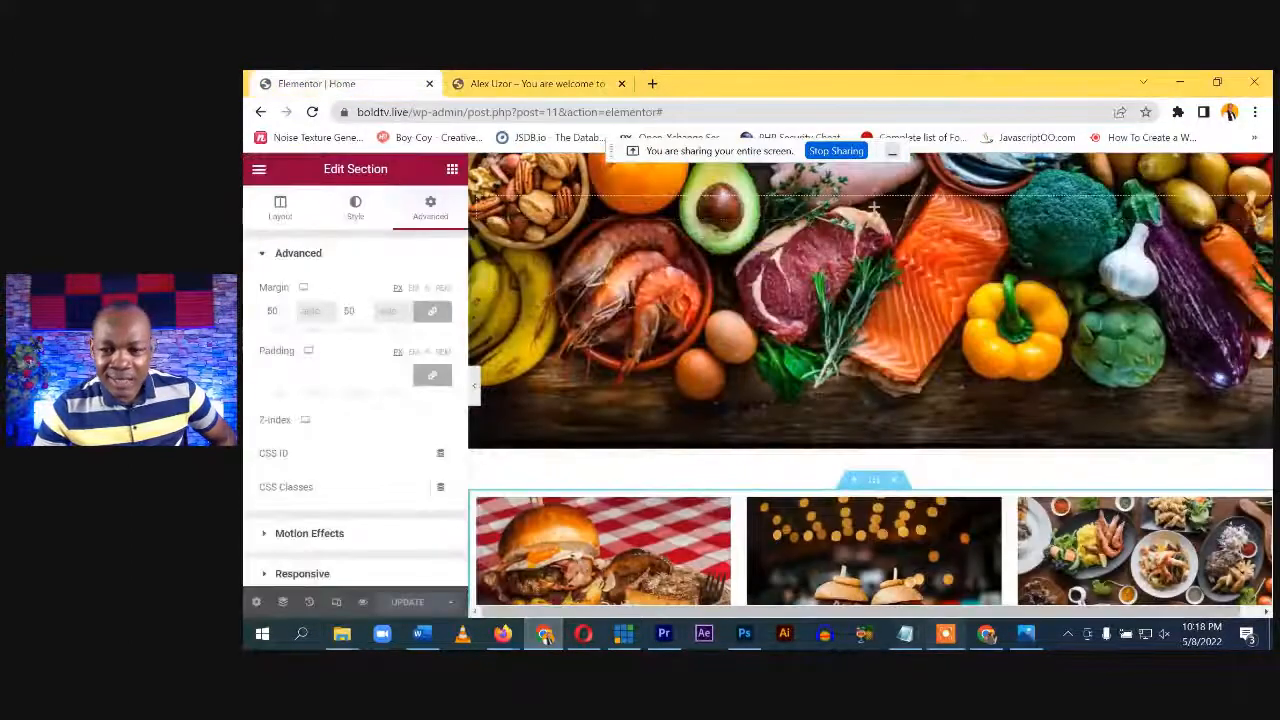
Switch to Photos to check what home.png places under the three images, then return to the Elementor editor below the image row
left_click(1025, 633)
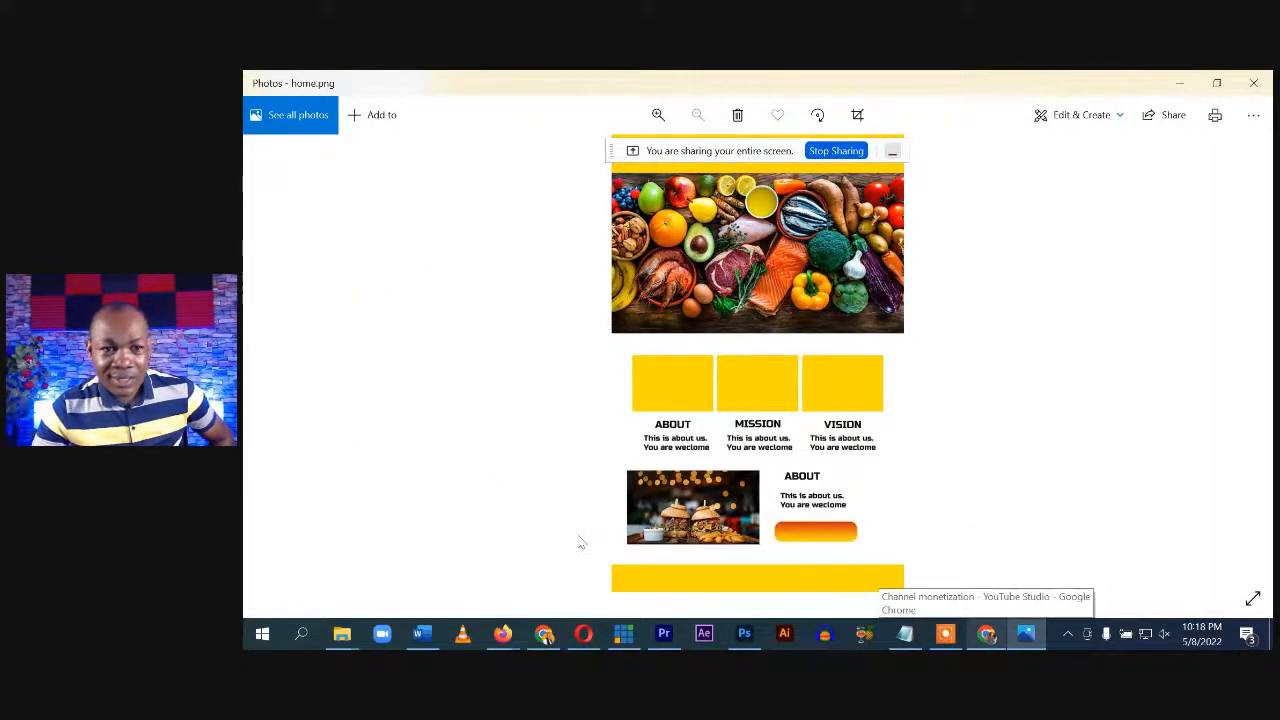
left_click(544, 633)
scroll(667, 427, "down", 1)
scroll(667, 427, "down", 3)
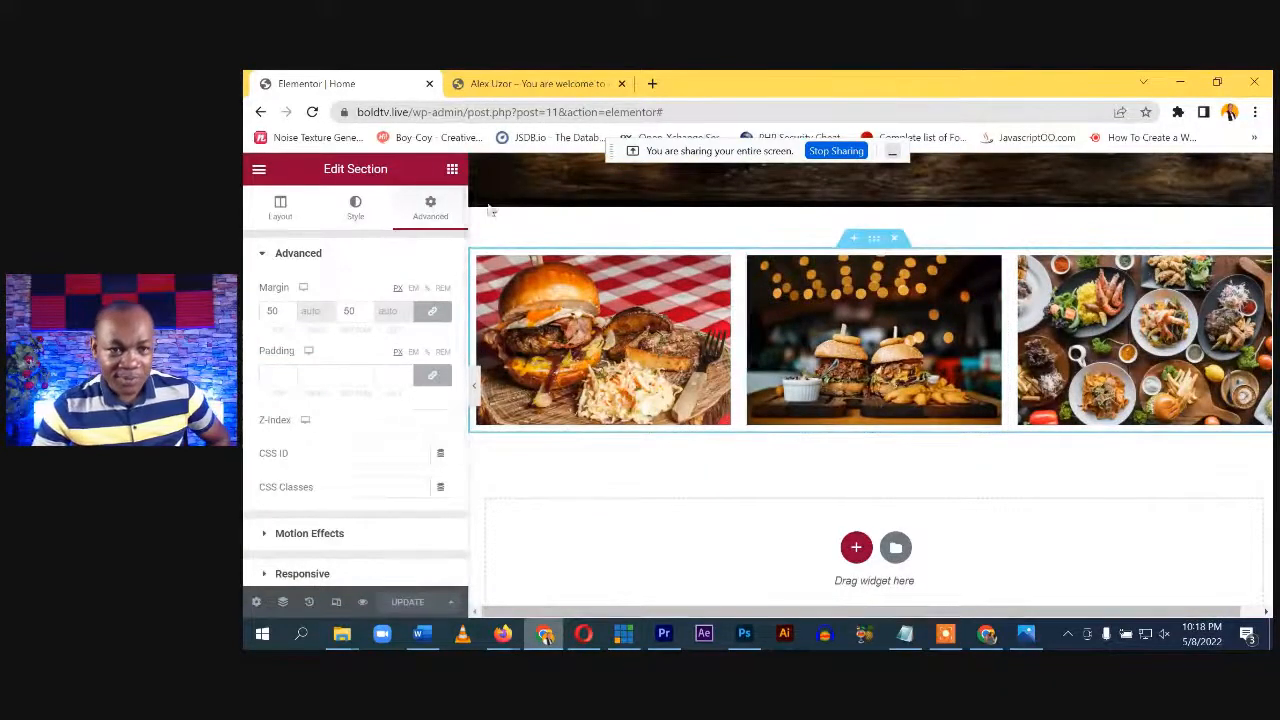
Add a Heading widget below each of the three food images
left_click(452, 170)
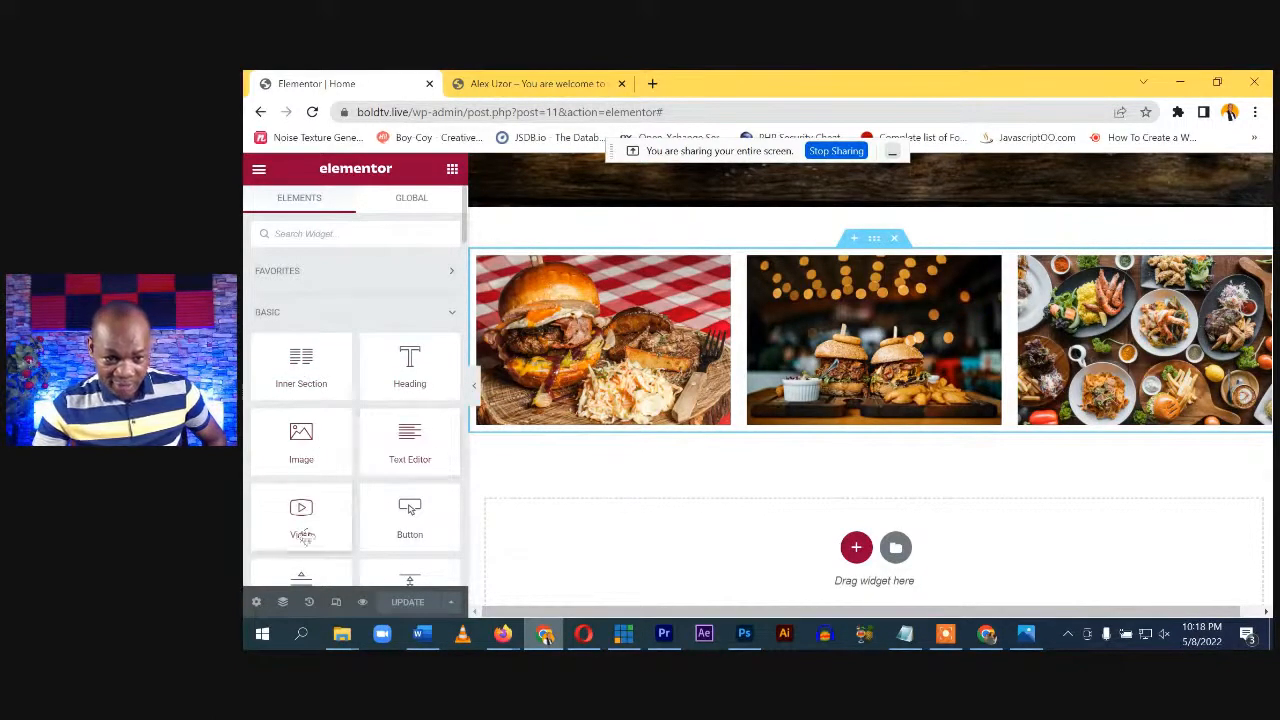
left_click_drag(398, 360, 574, 430)
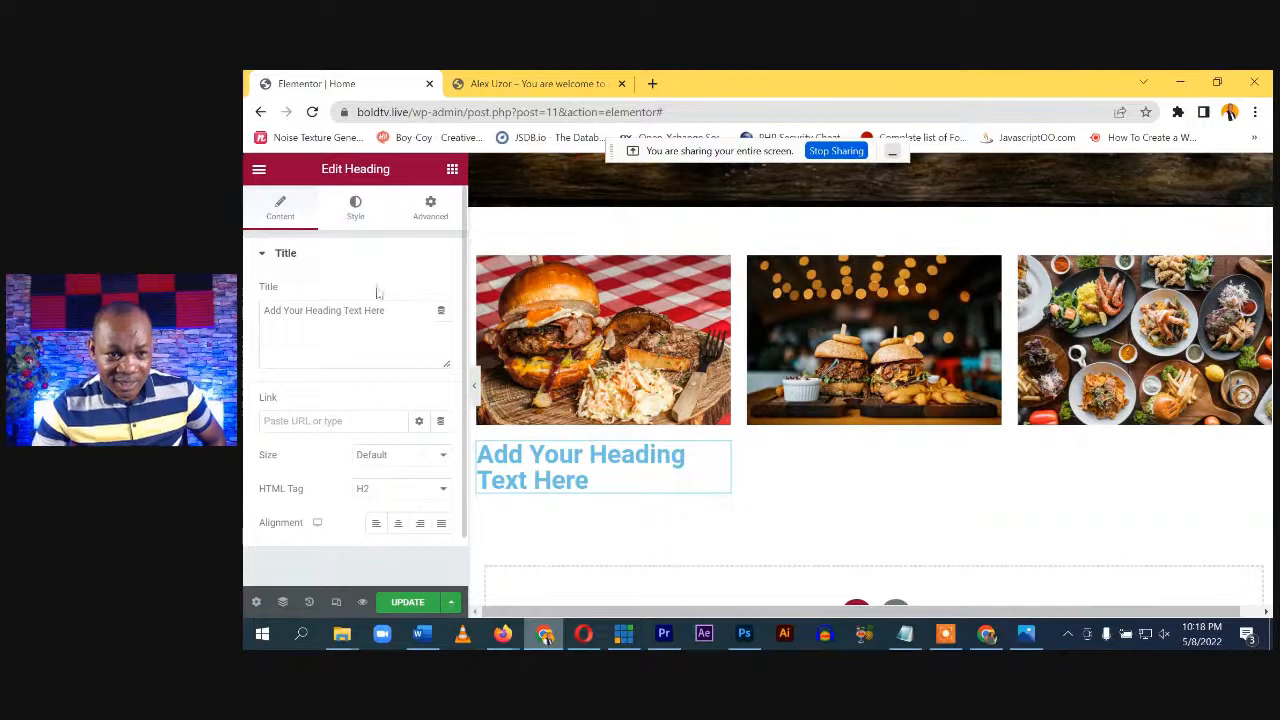
left_click(452, 168)
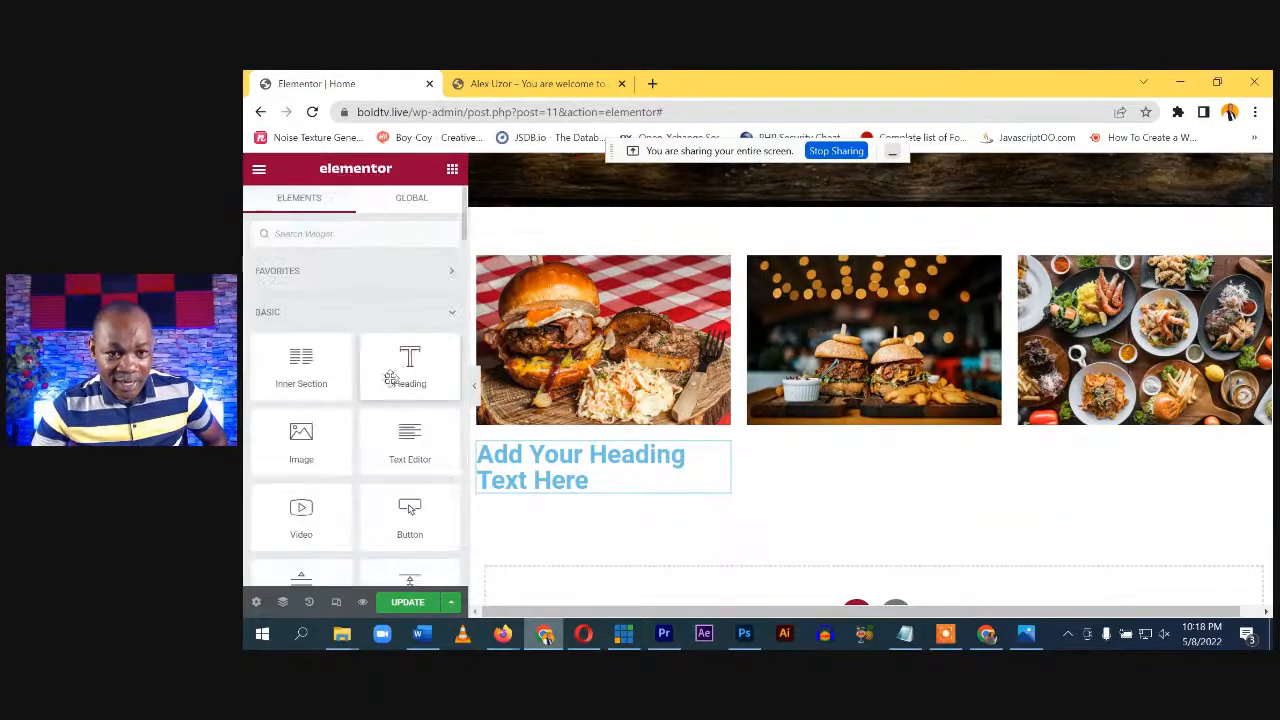
left_click_drag(409, 368, 852, 428)
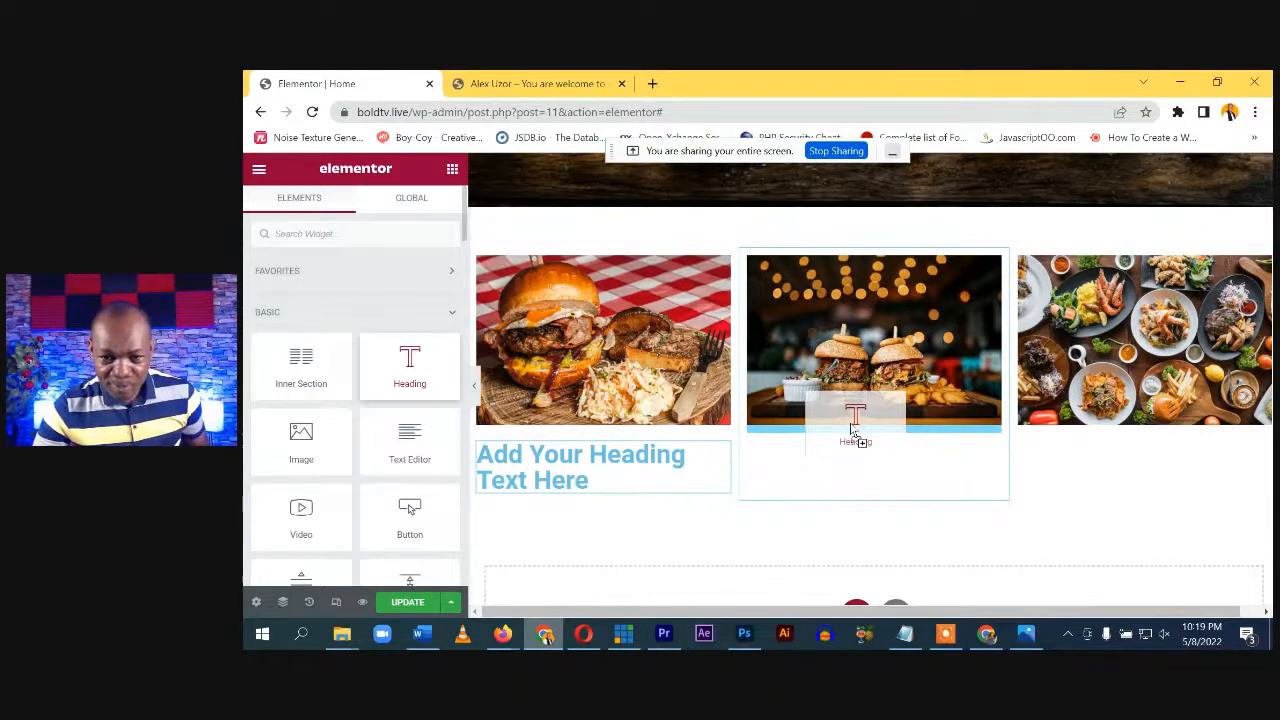
left_click_drag(852, 428, 852, 430)
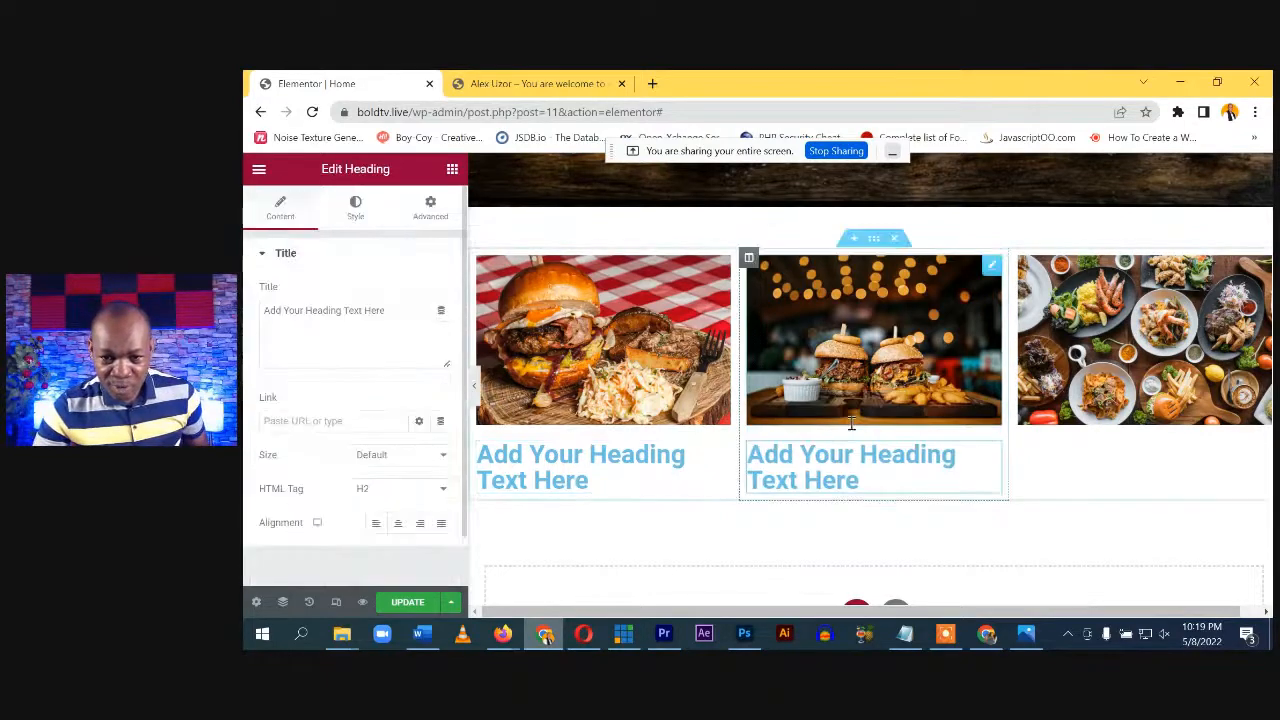
left_click(452, 168)
left_click_drag(409, 362, 1108, 424)
Change the heading under the first image to "About"
left_click(608, 453)
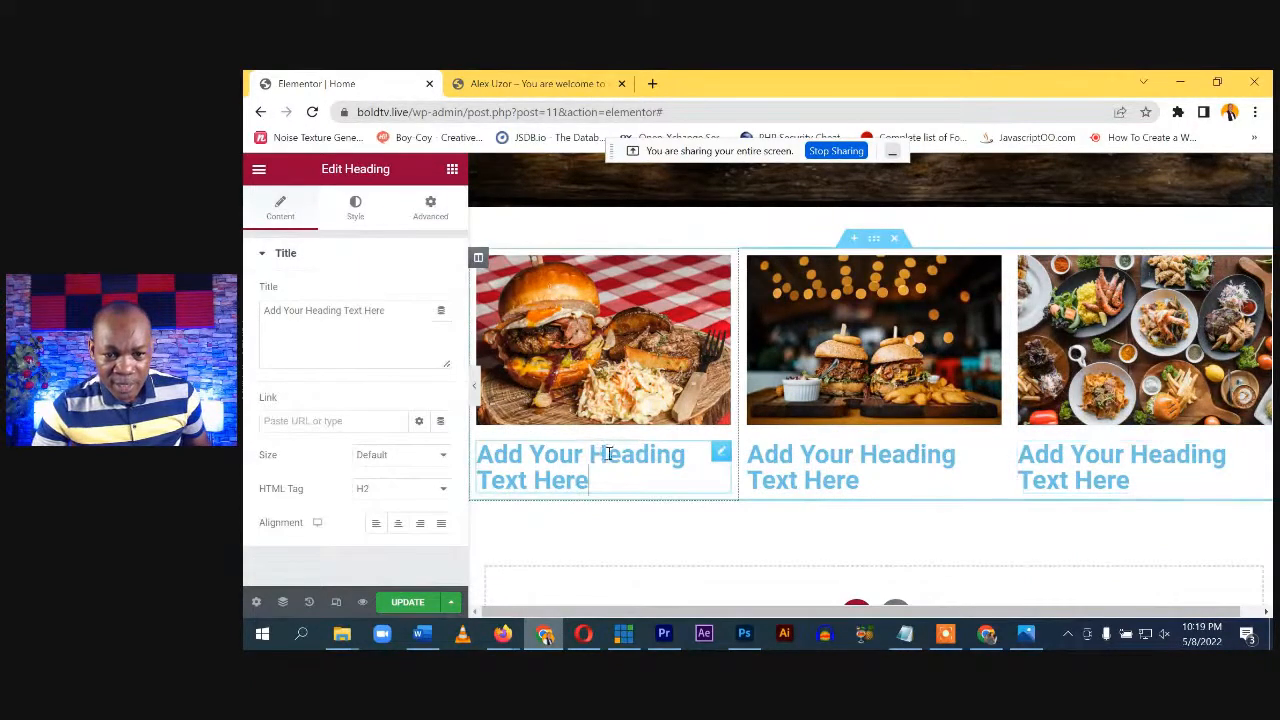
key("ctrl+a")
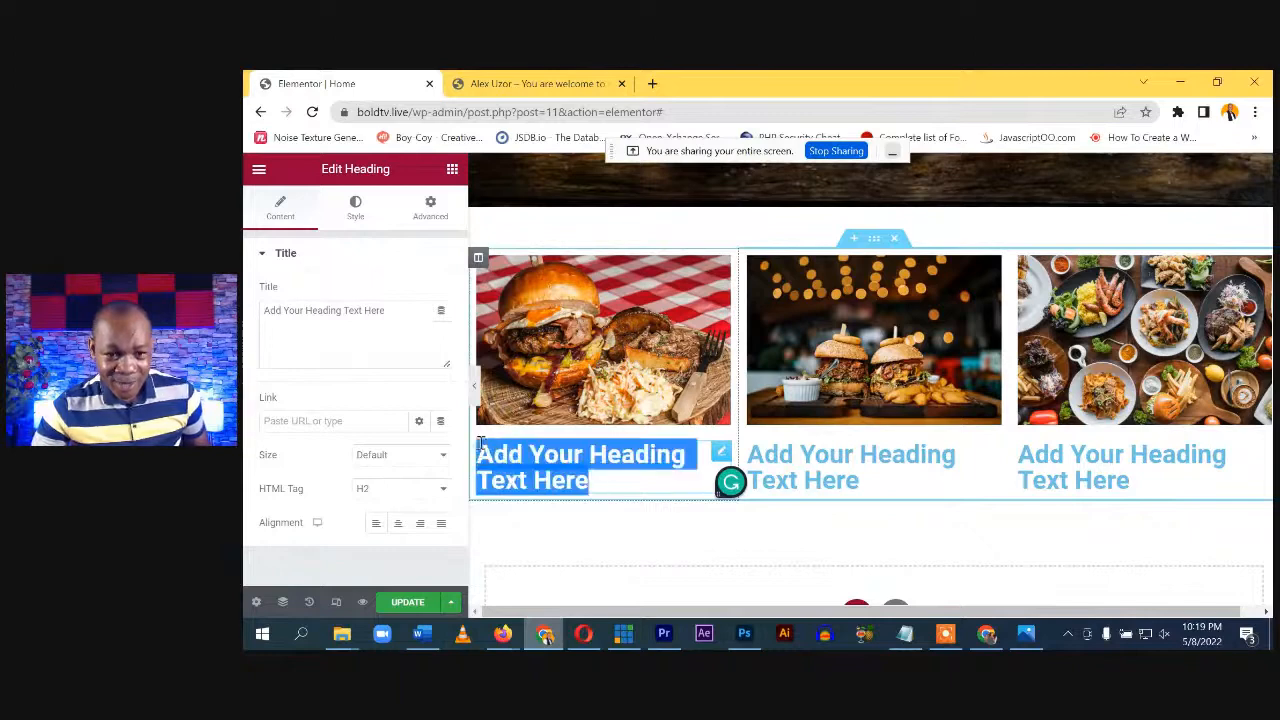
type("ggggg")
left_click_drag(364, 352, 247, 307)
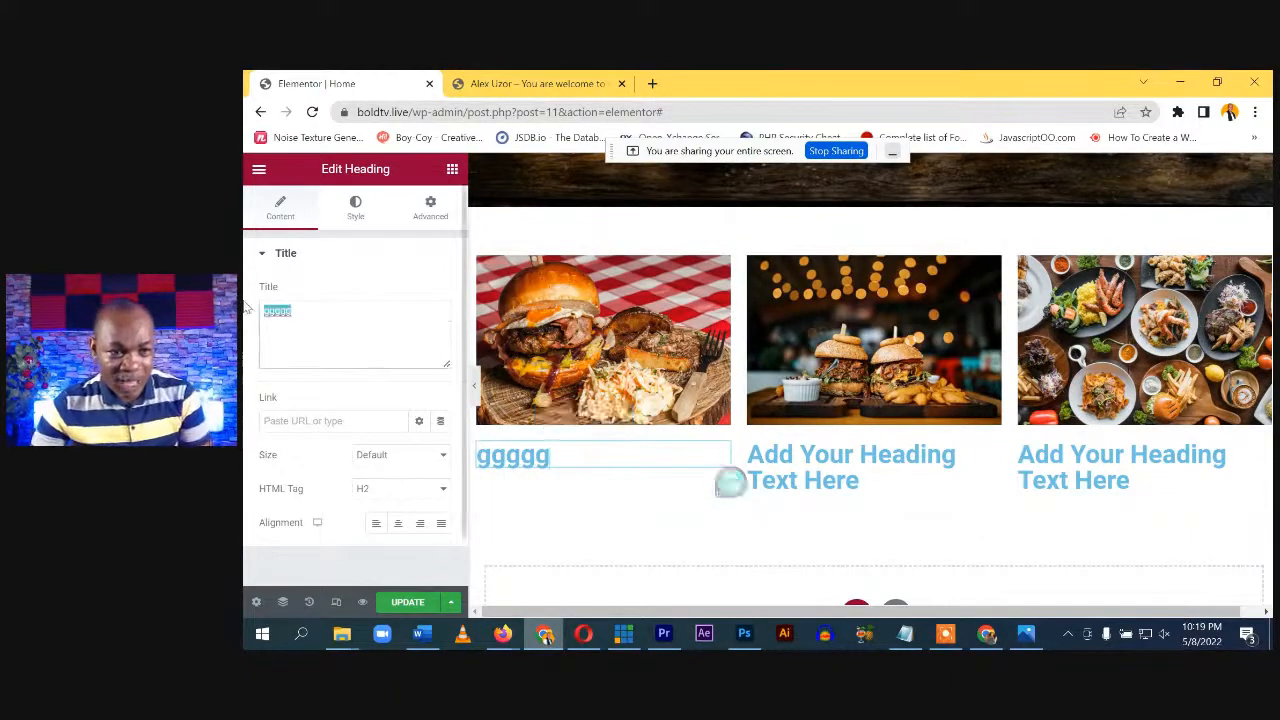
type("About")
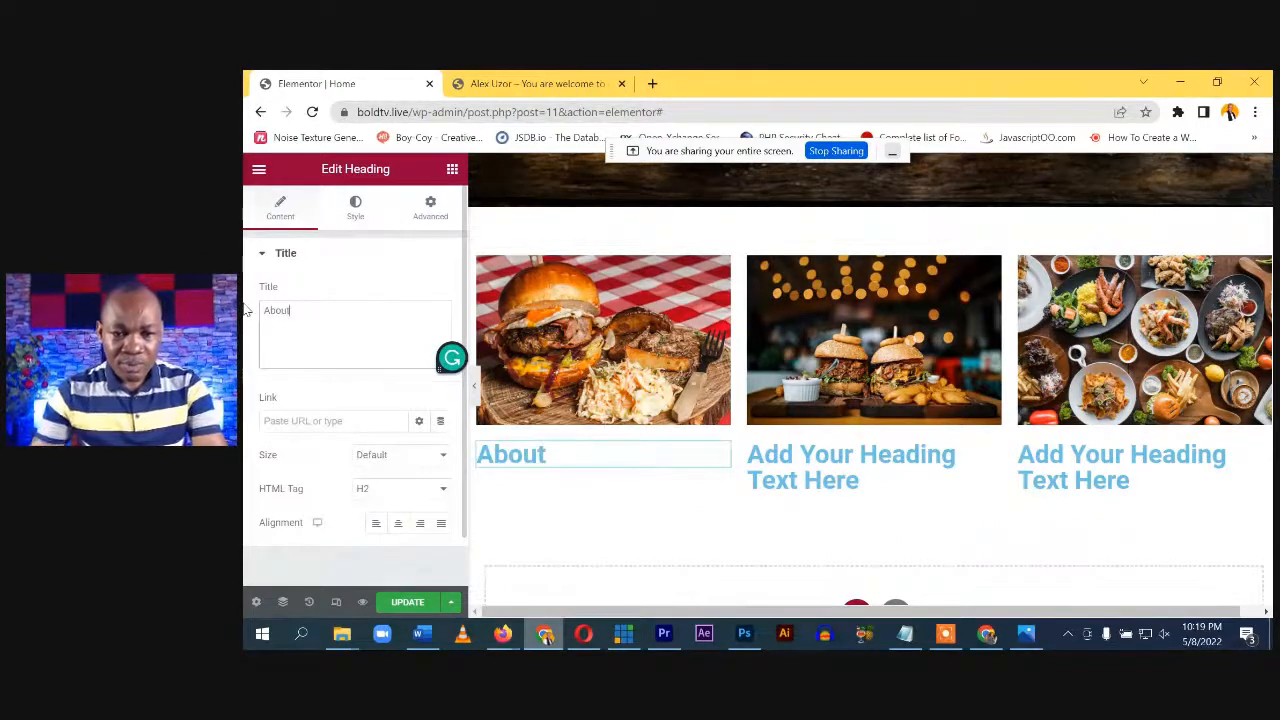
Change the heading under the second image to "Mission" and the one under the third image to "Vision"
left_click(786, 453)
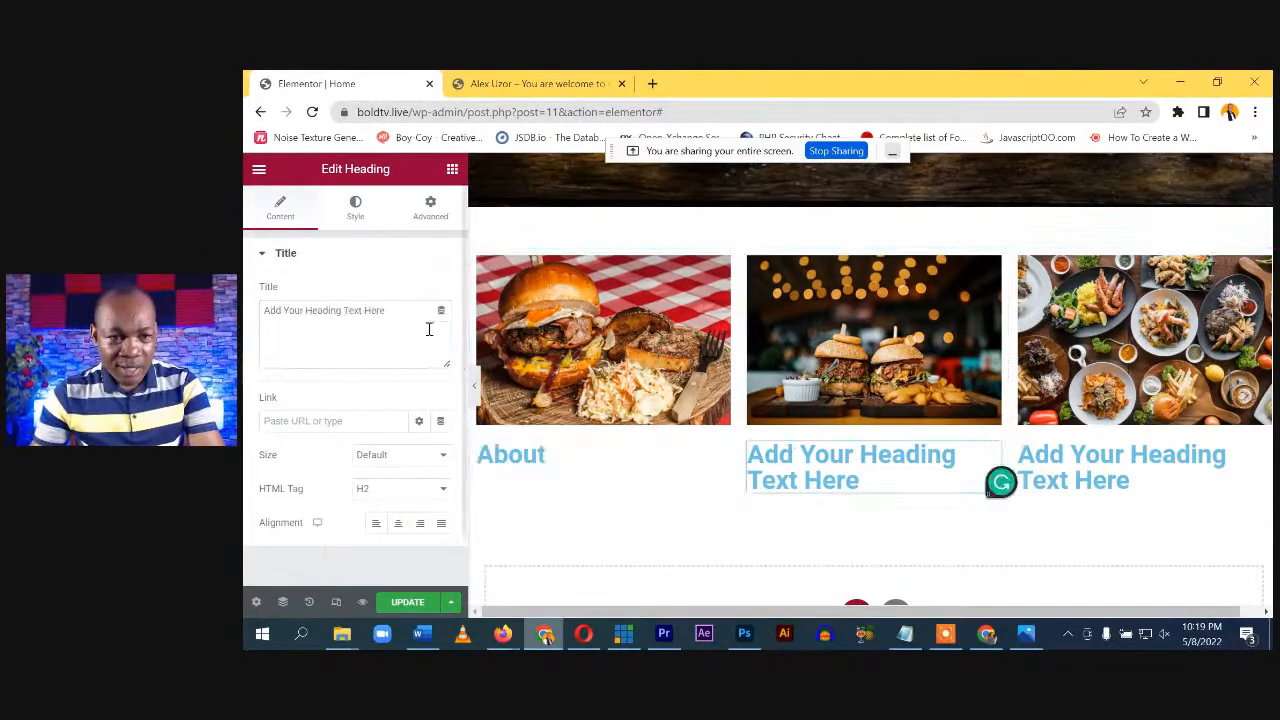
left_click_drag(366, 303, 277, 271)
type("M")
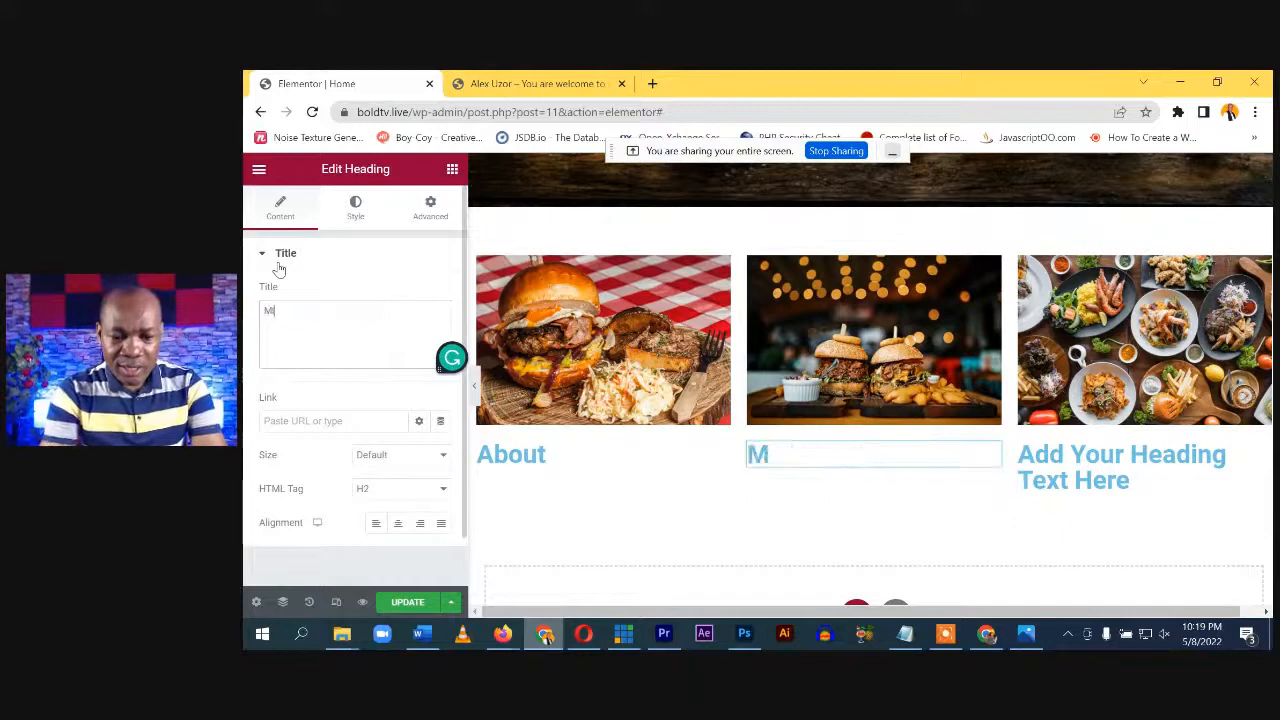
type("ission")
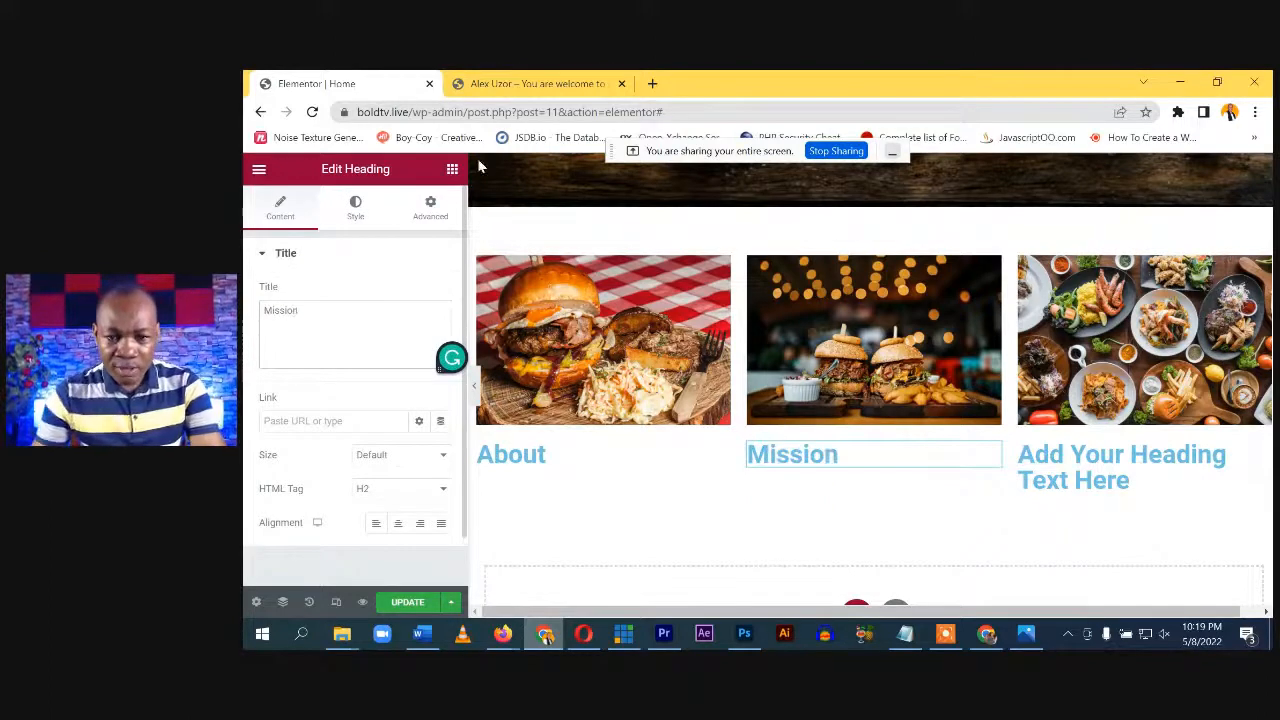
left_click(1103, 459)
left_click_drag(394, 312, 286, 251)
type("Vision")
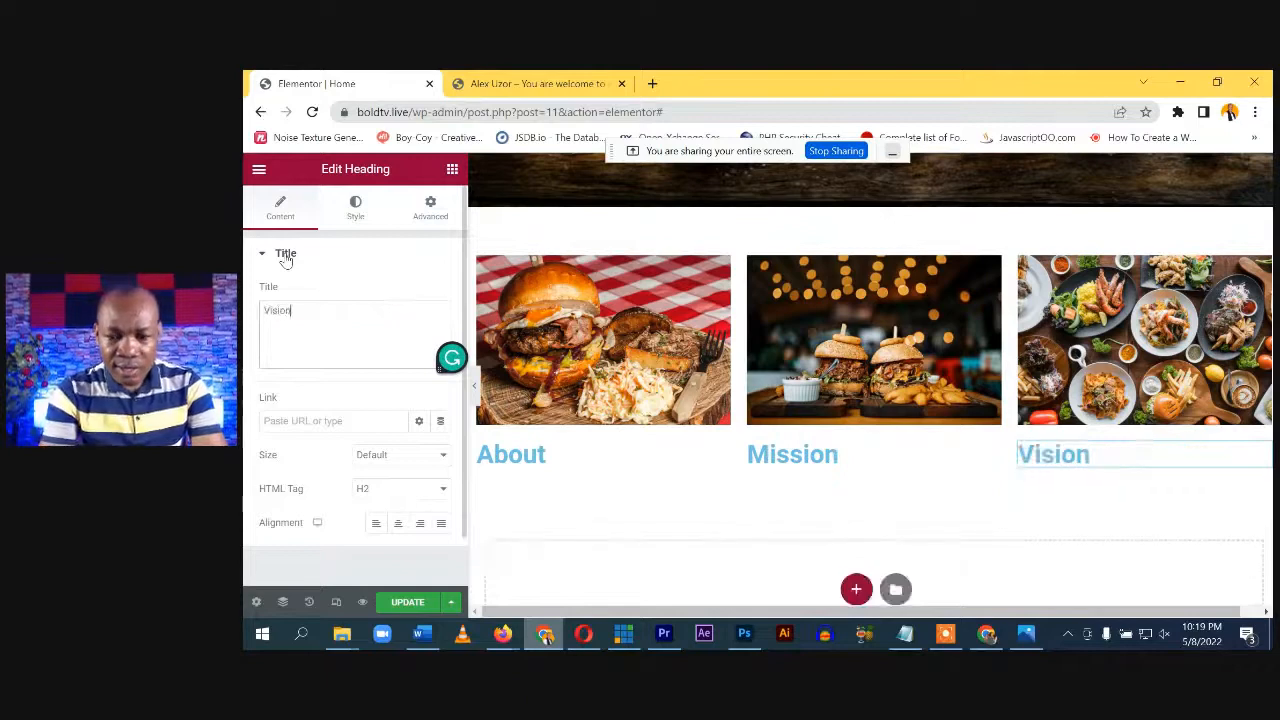
Set the text color of the About heading to black, #000000
left_click(522, 447)
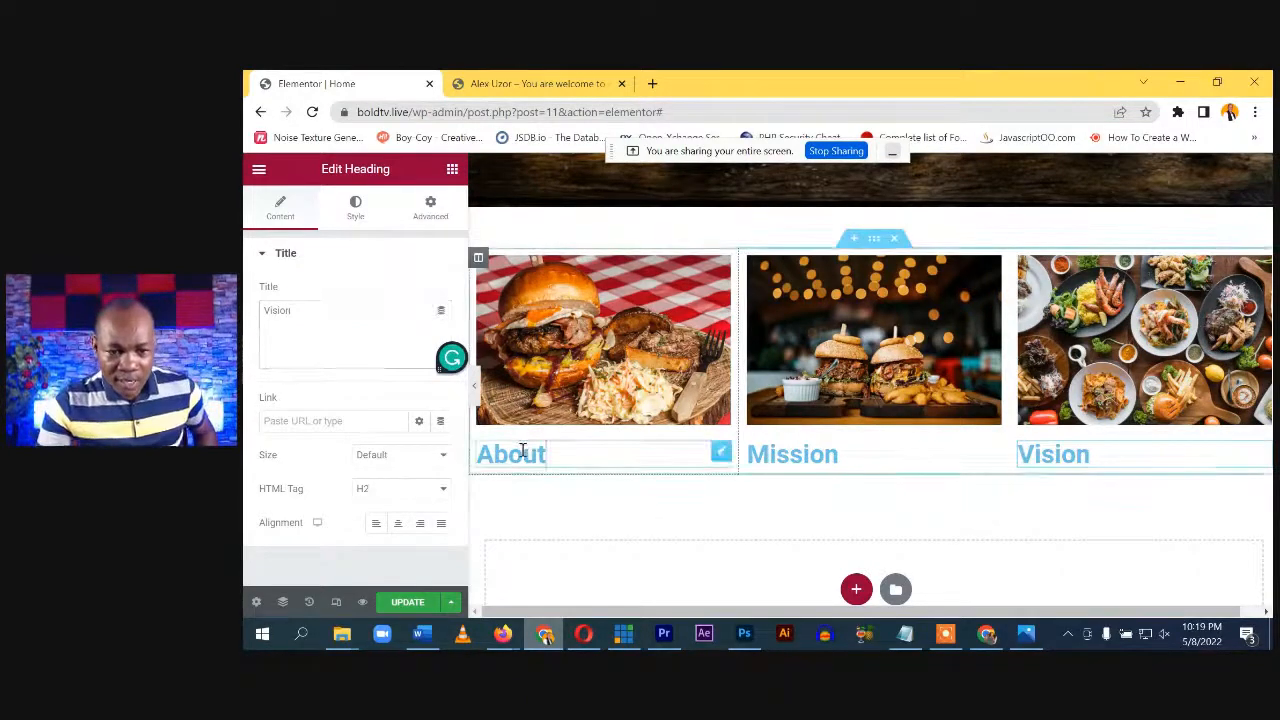
left_click(355, 207)
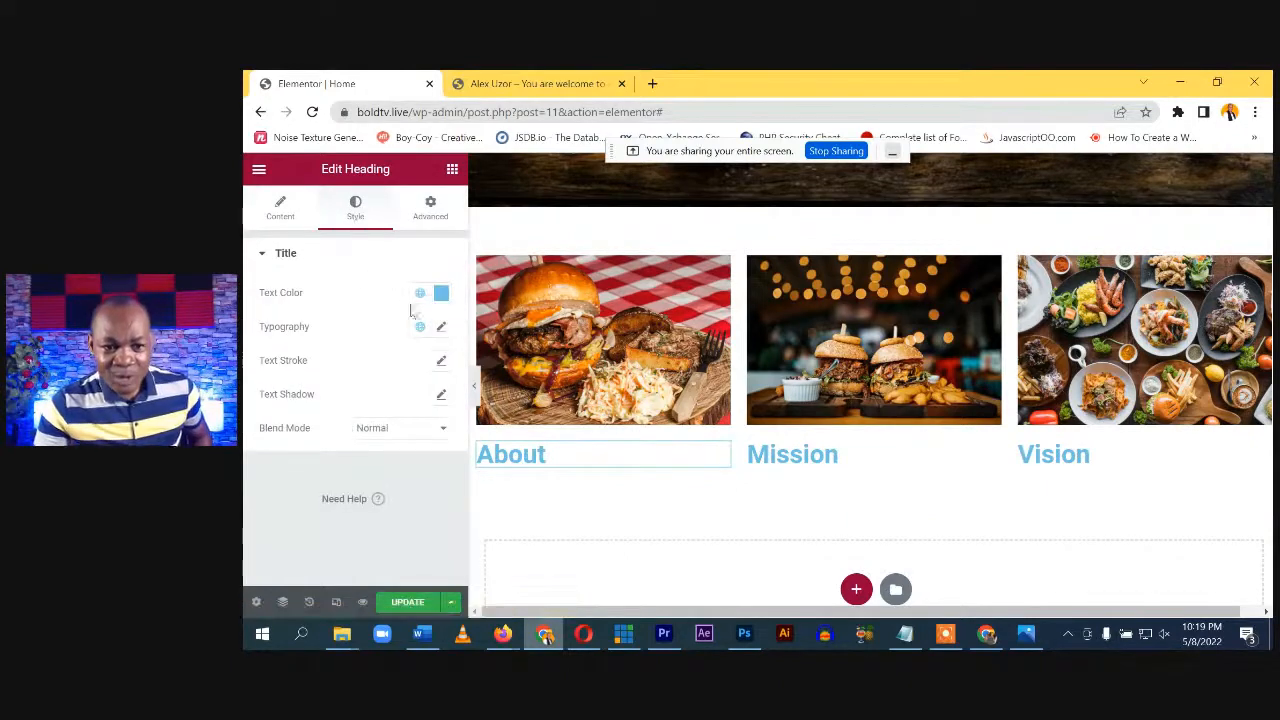
left_click(441, 293)
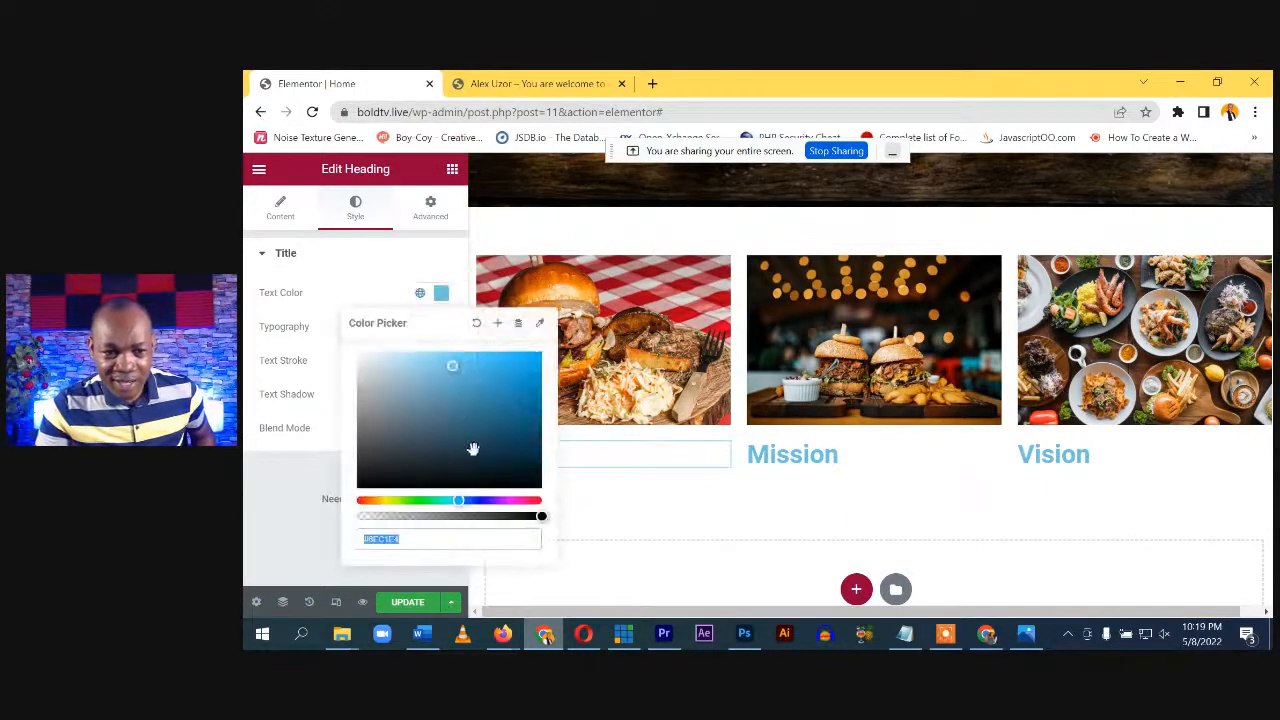
left_click_drag(471, 449, 430, 438)
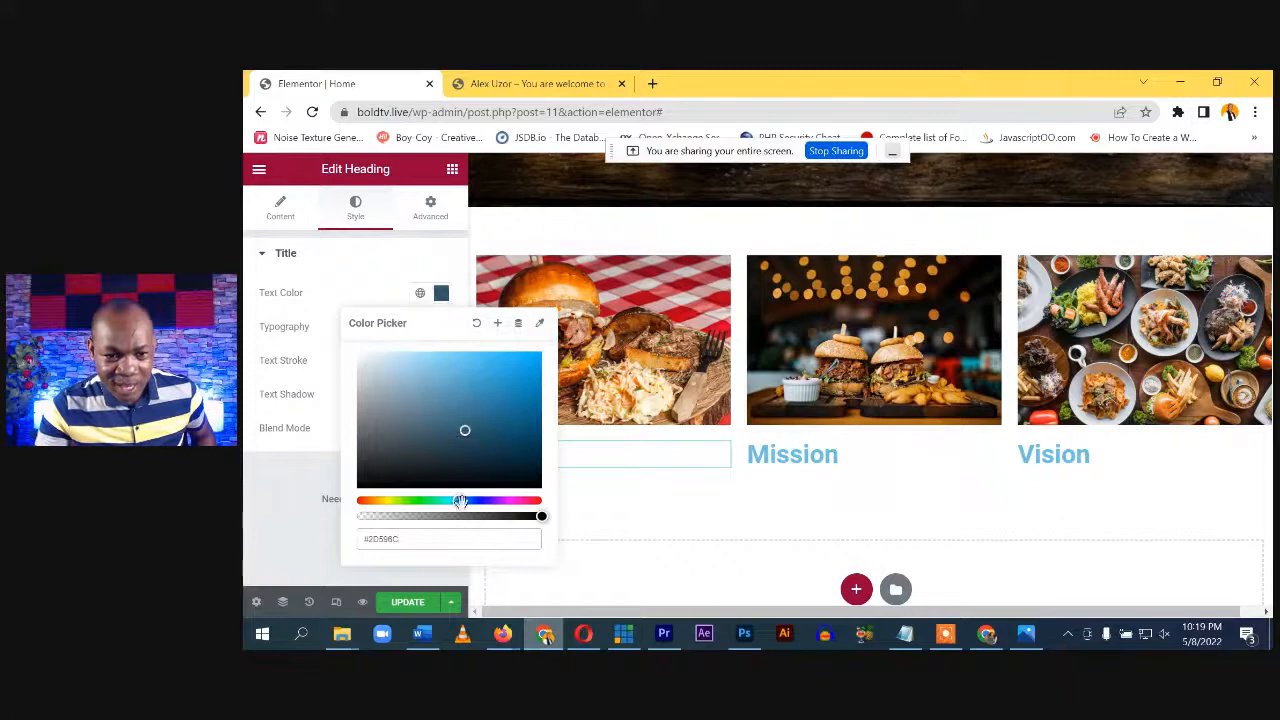
left_click_drag(459, 500, 485, 500)
left_click_drag(490, 404, 312, 499)
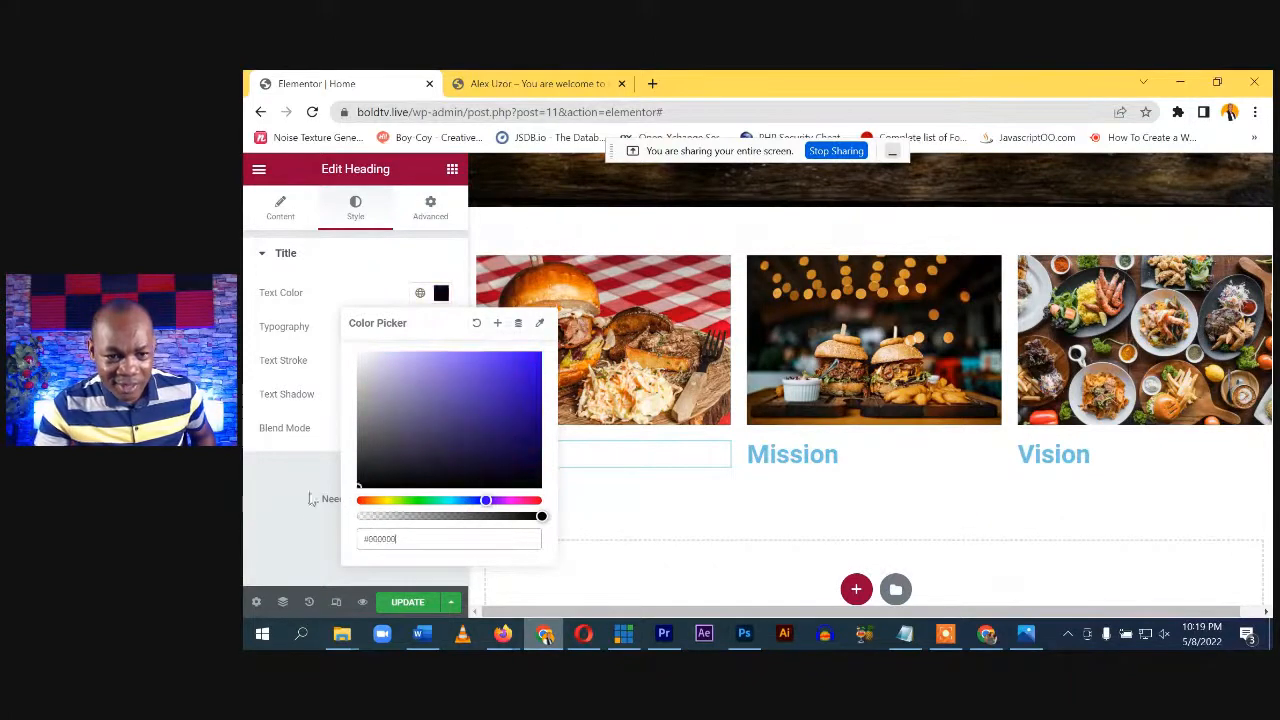
left_click_drag(434, 409, 348, 499)
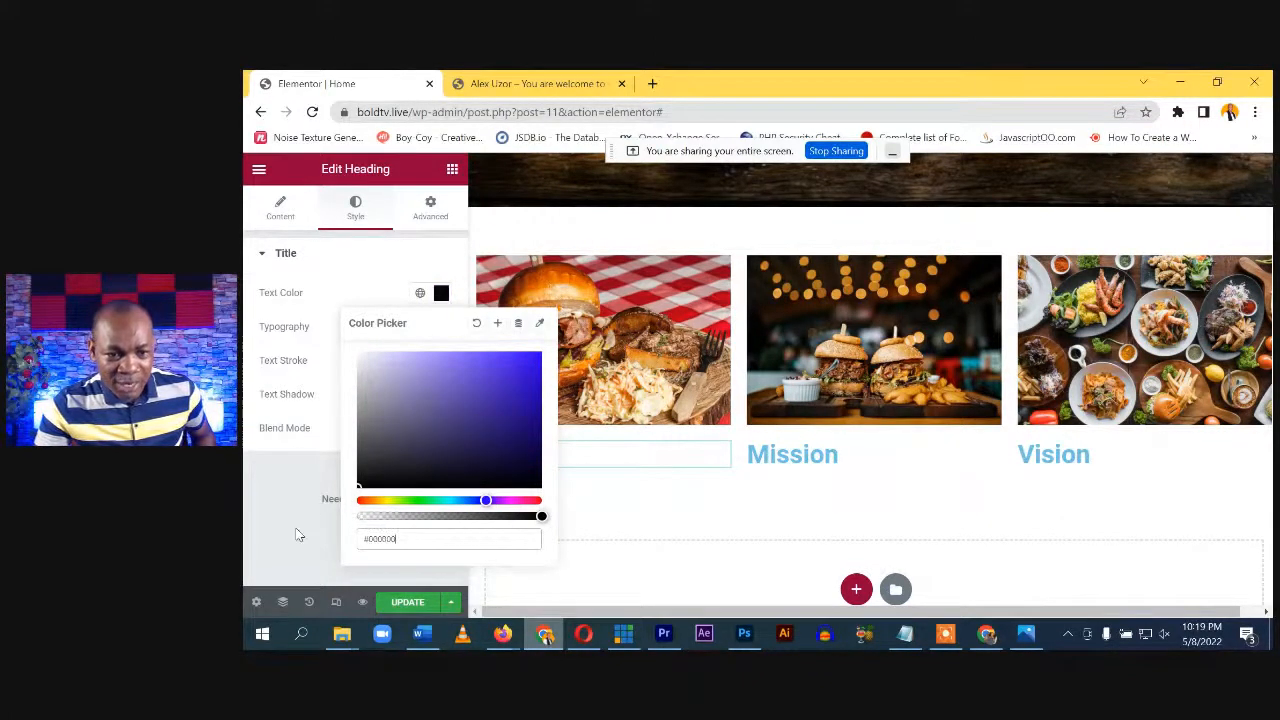
left_click_drag(433, 421, 296, 300)
left_click(385, 401)
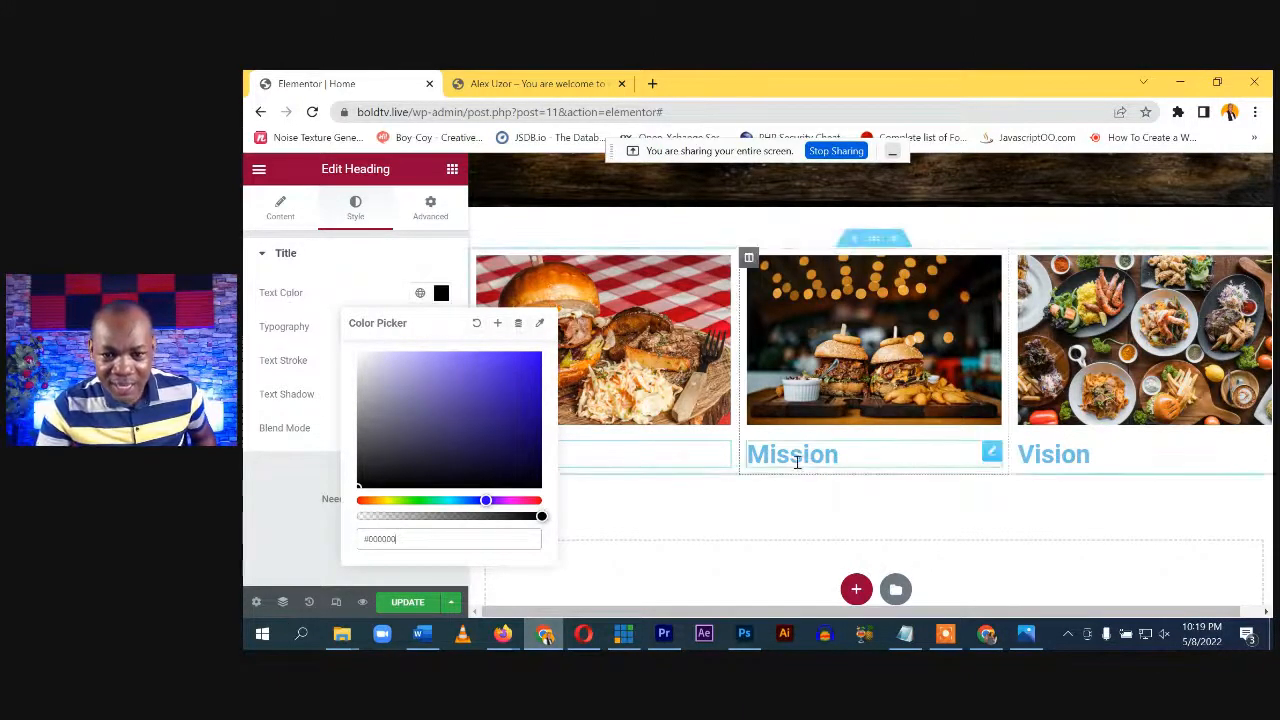
Set the text color of the Mission and Vision headings to black, #000000
left_click(827, 450)
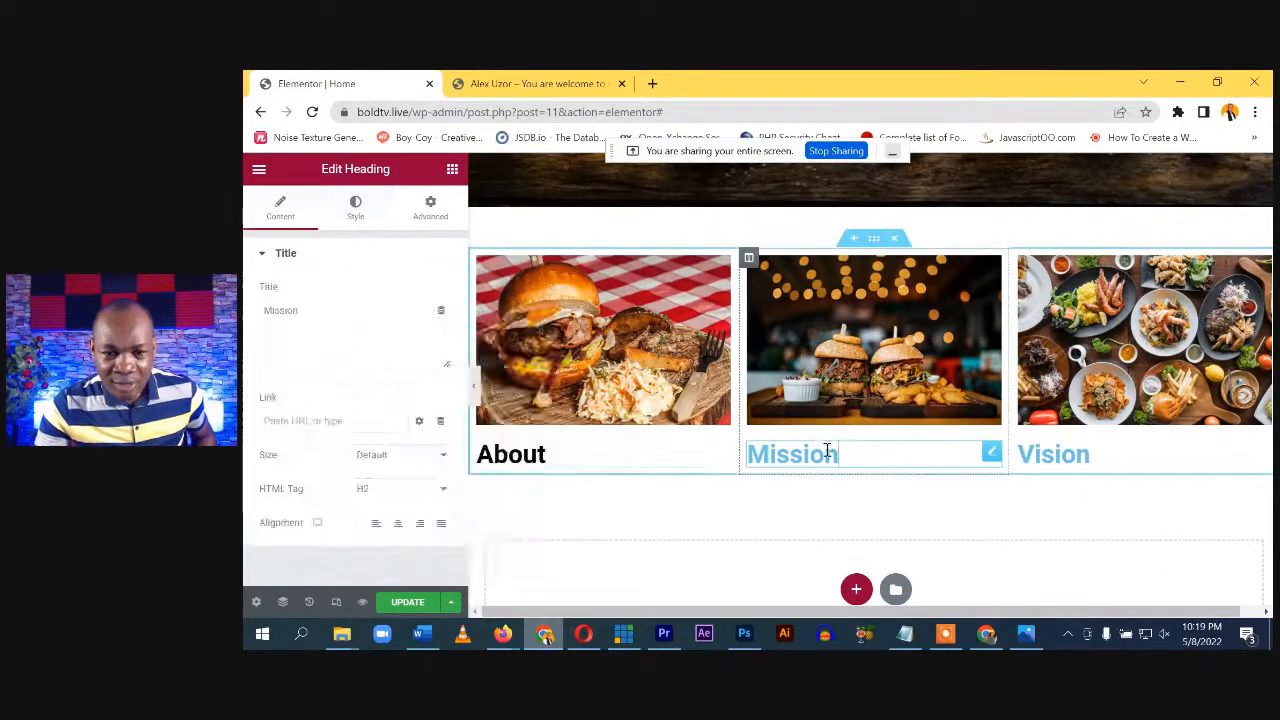
left_click(355, 208)
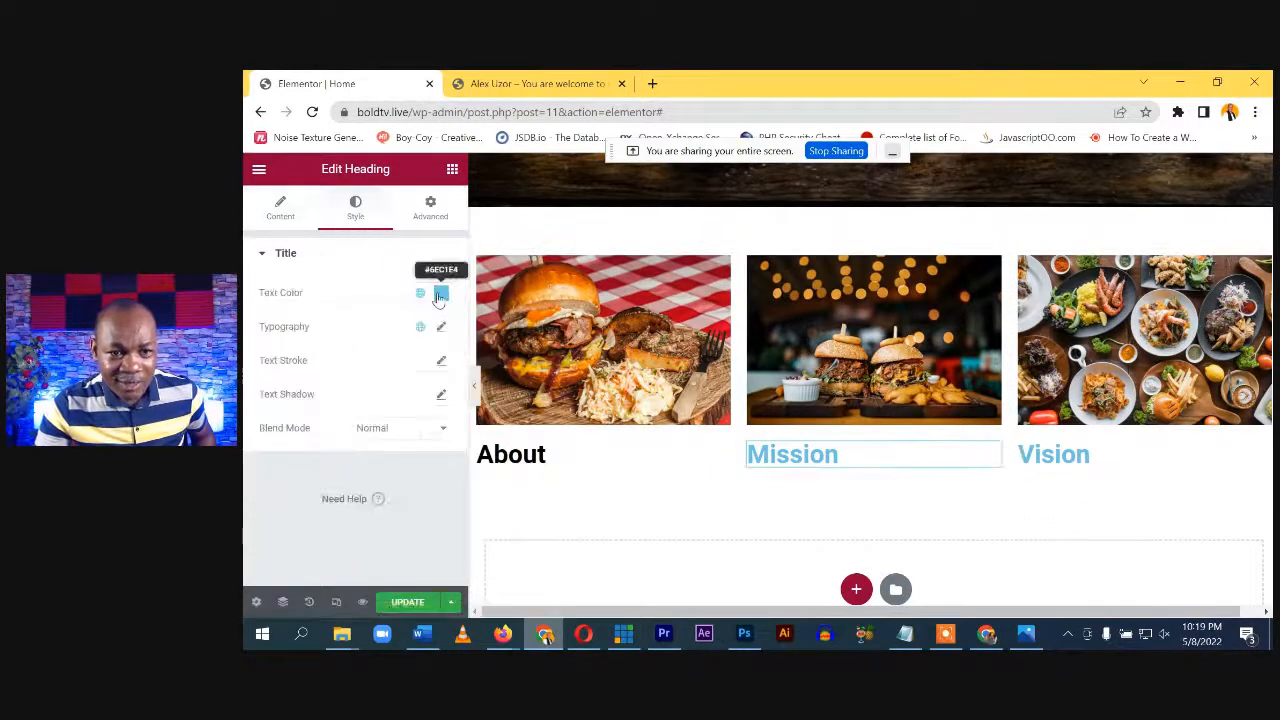
left_click(441, 292)
type("#000000")
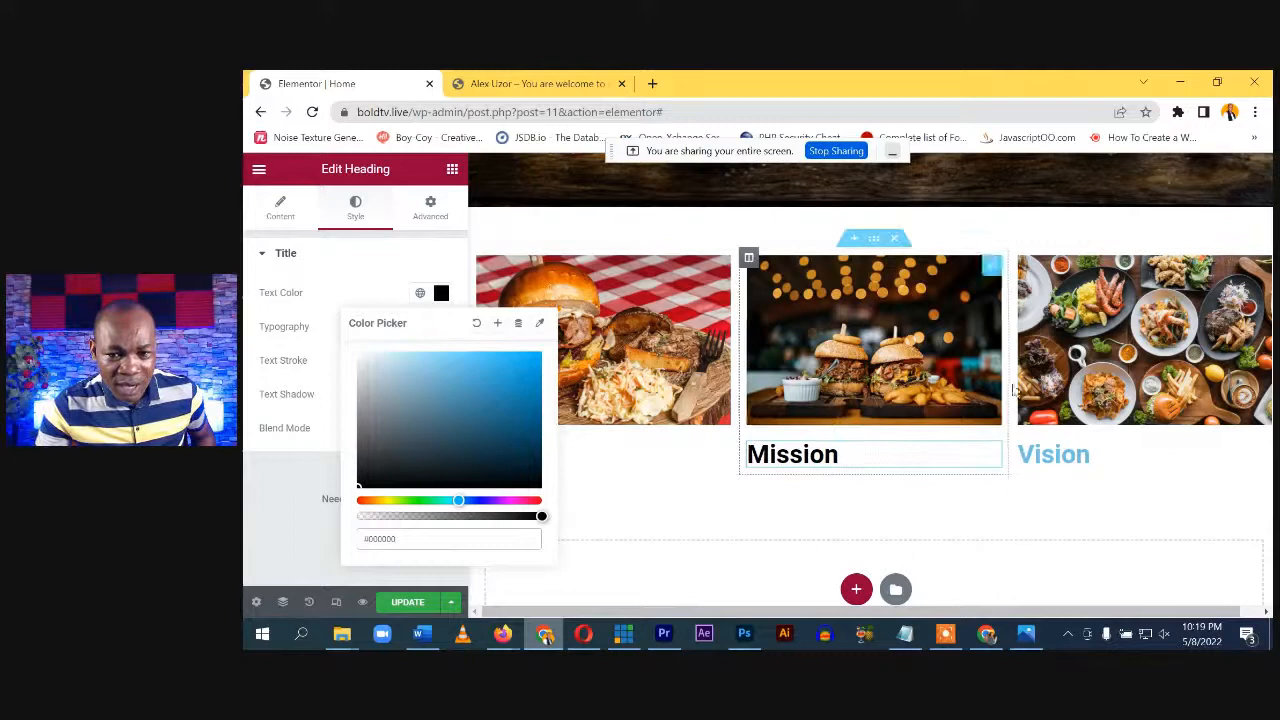
left_click(1058, 455)
left_click(355, 208)
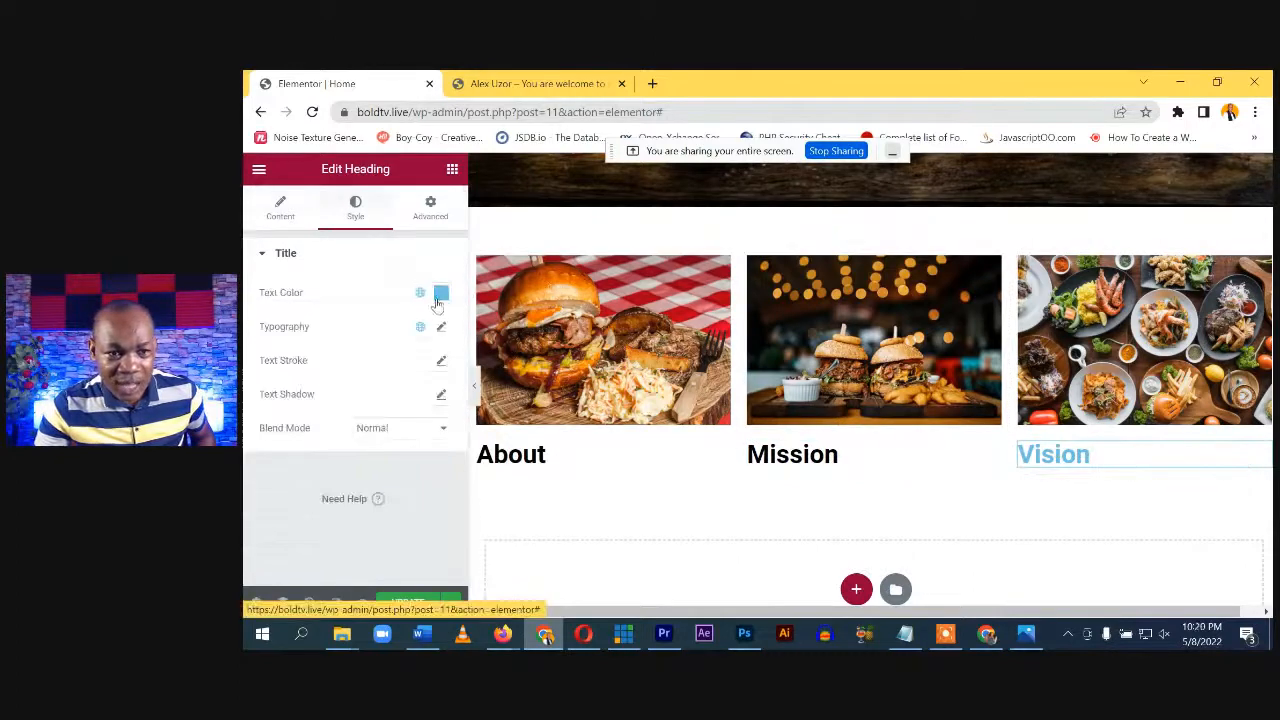
left_click(441, 292)
type("#000000")
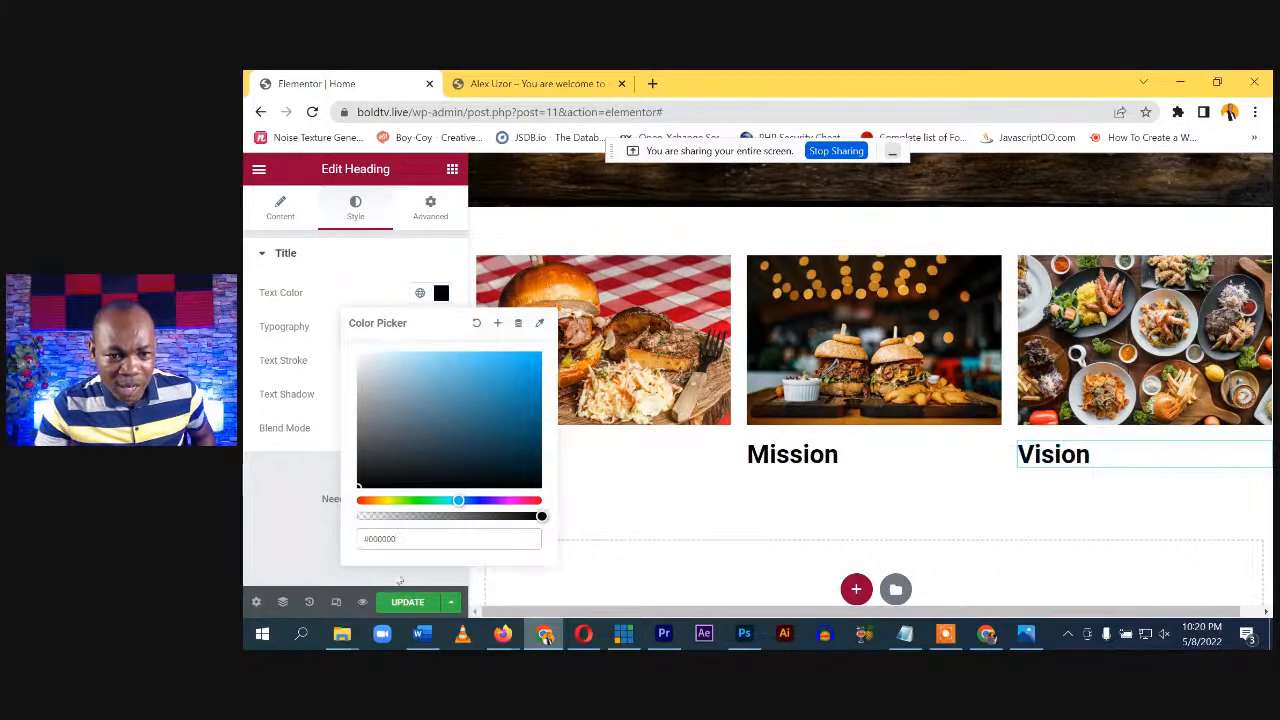
Update the page and check the three image headings on the live site
left_click(462, 568)
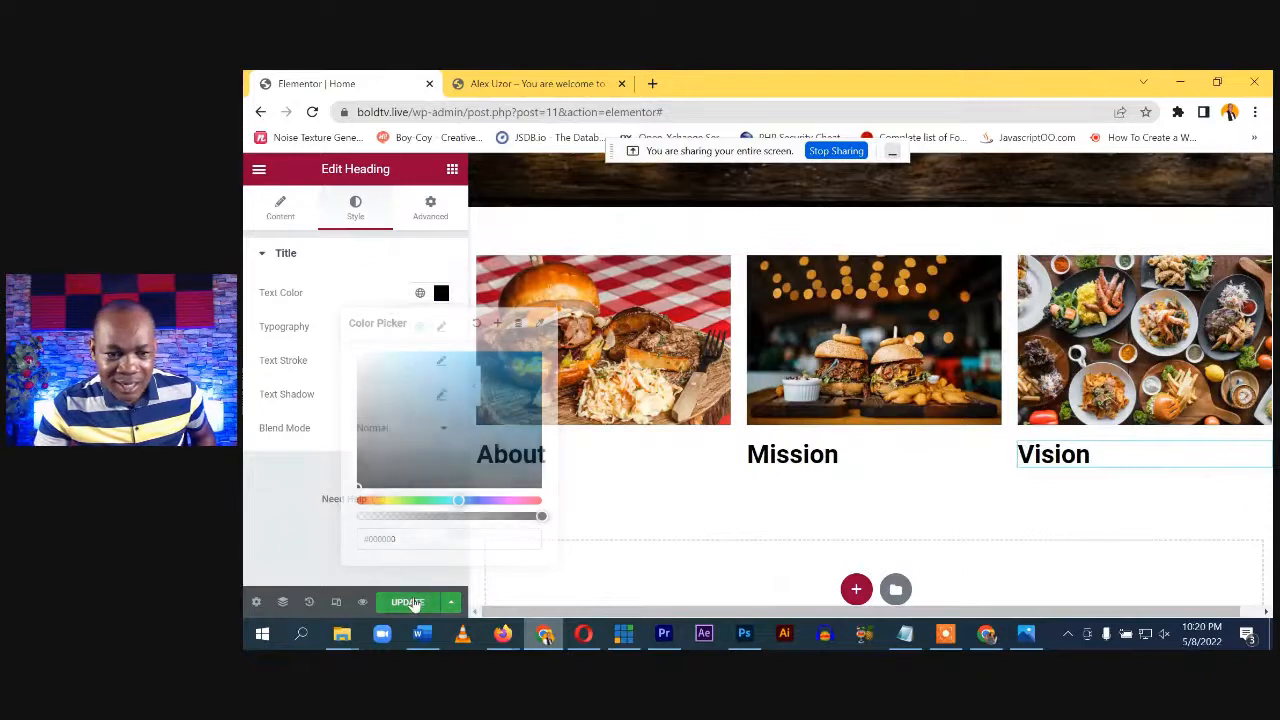
left_click(539, 86)
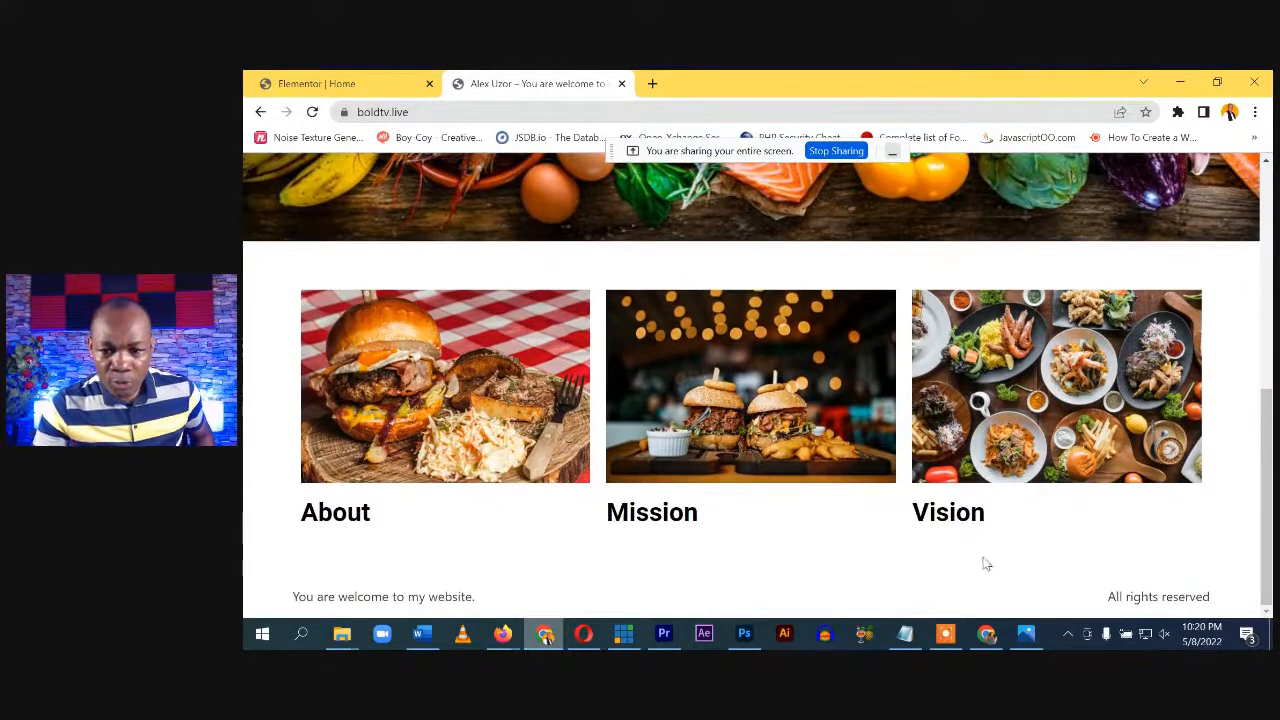
left_click(368, 80)
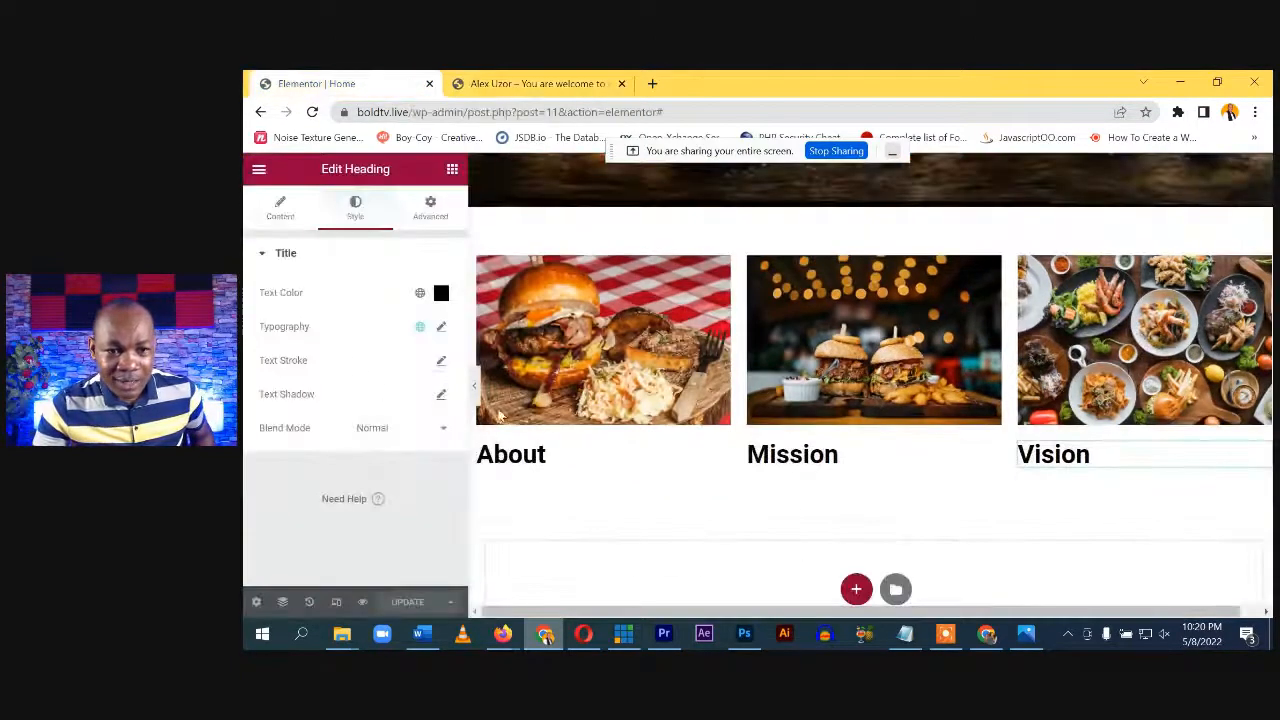
Add a Text Editor widget below each of the About, Mission and Vision headings
left_click(452, 170)
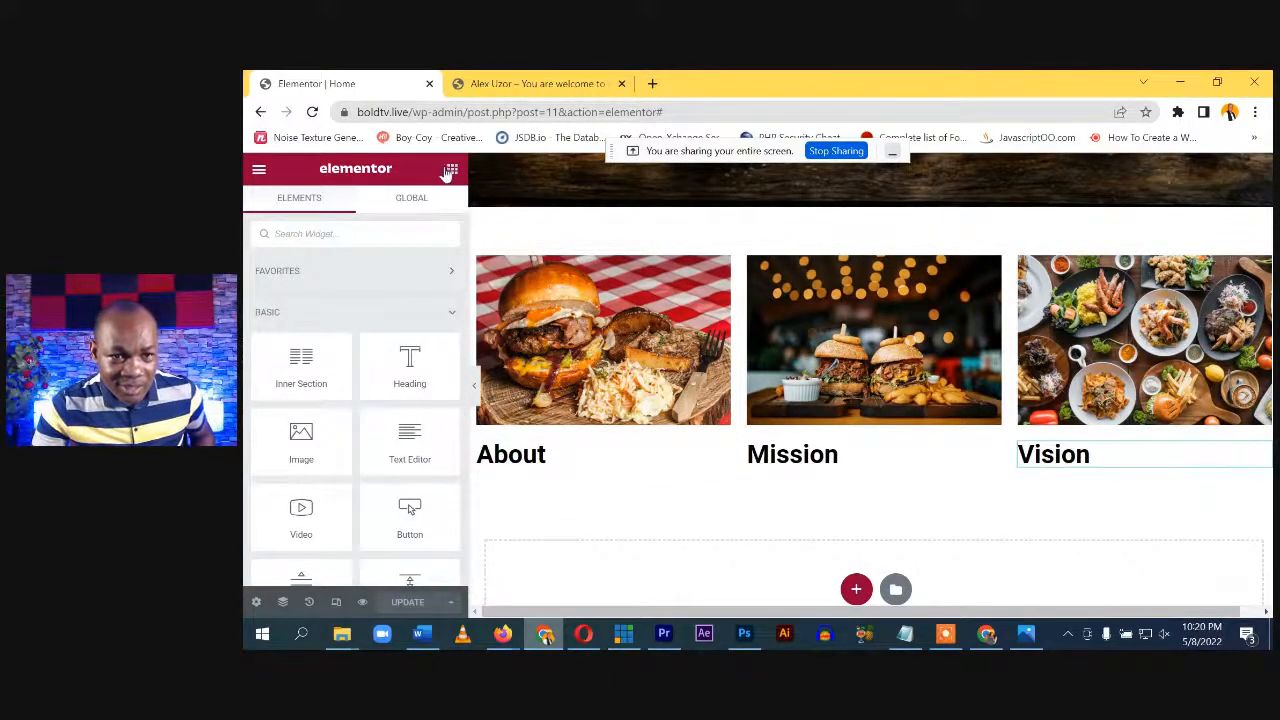
left_click_drag(410, 445, 531, 479)
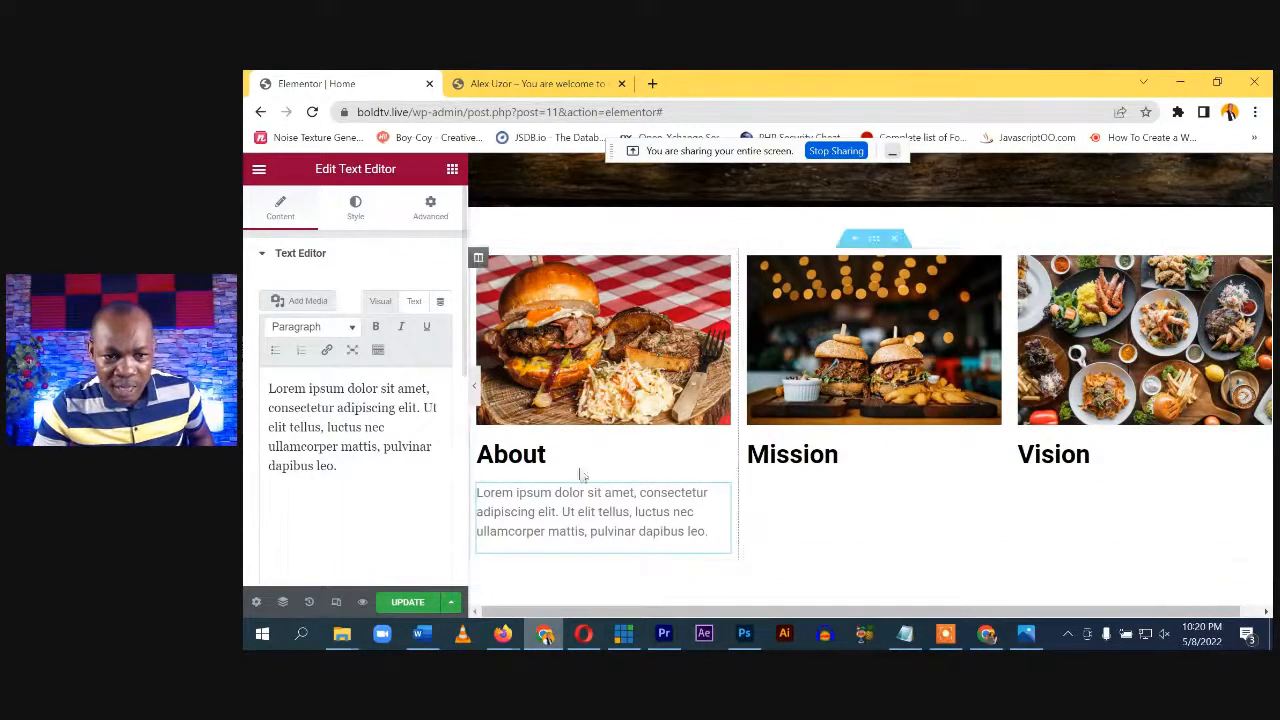
left_click(452, 169)
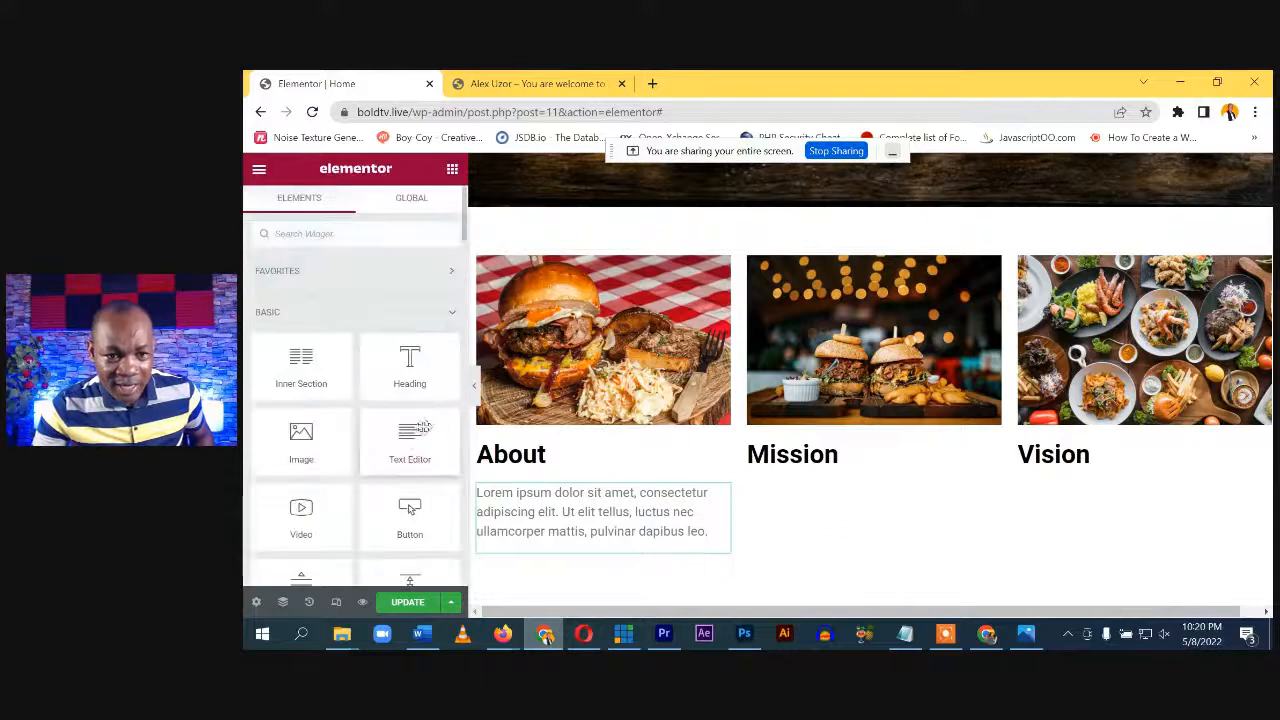
left_click_drag(410, 440, 800, 475)
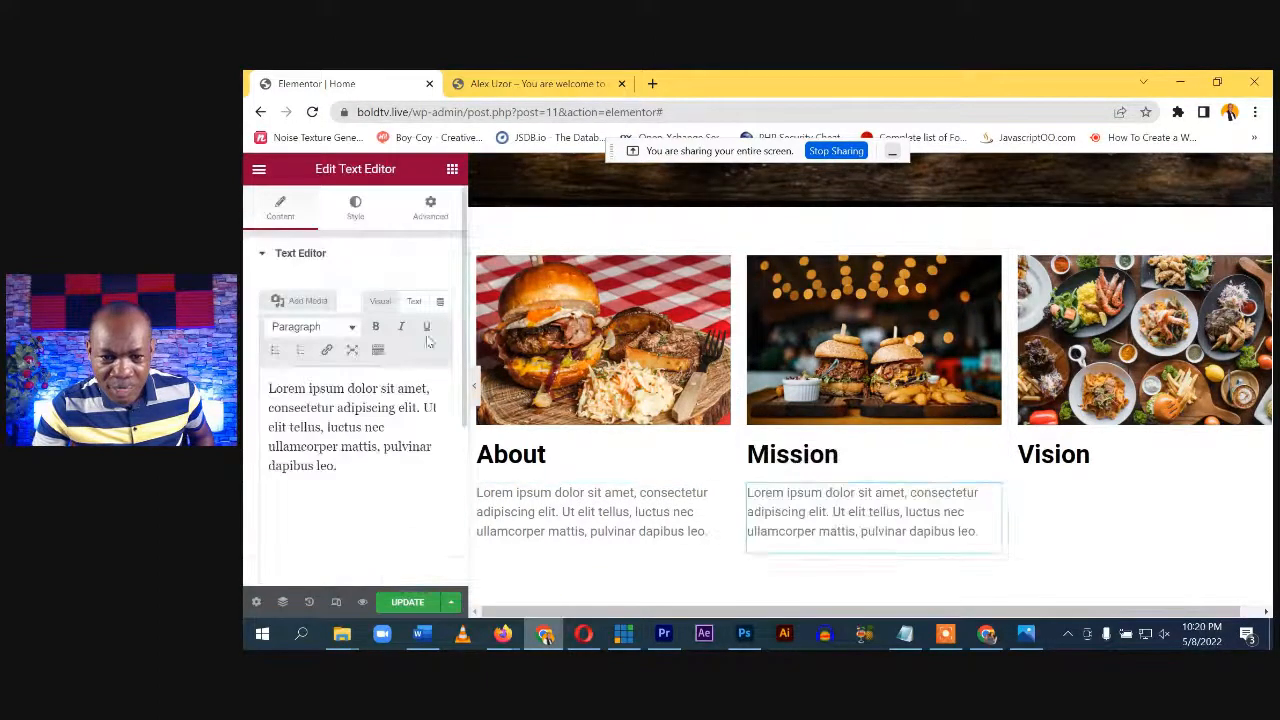
left_click(452, 169)
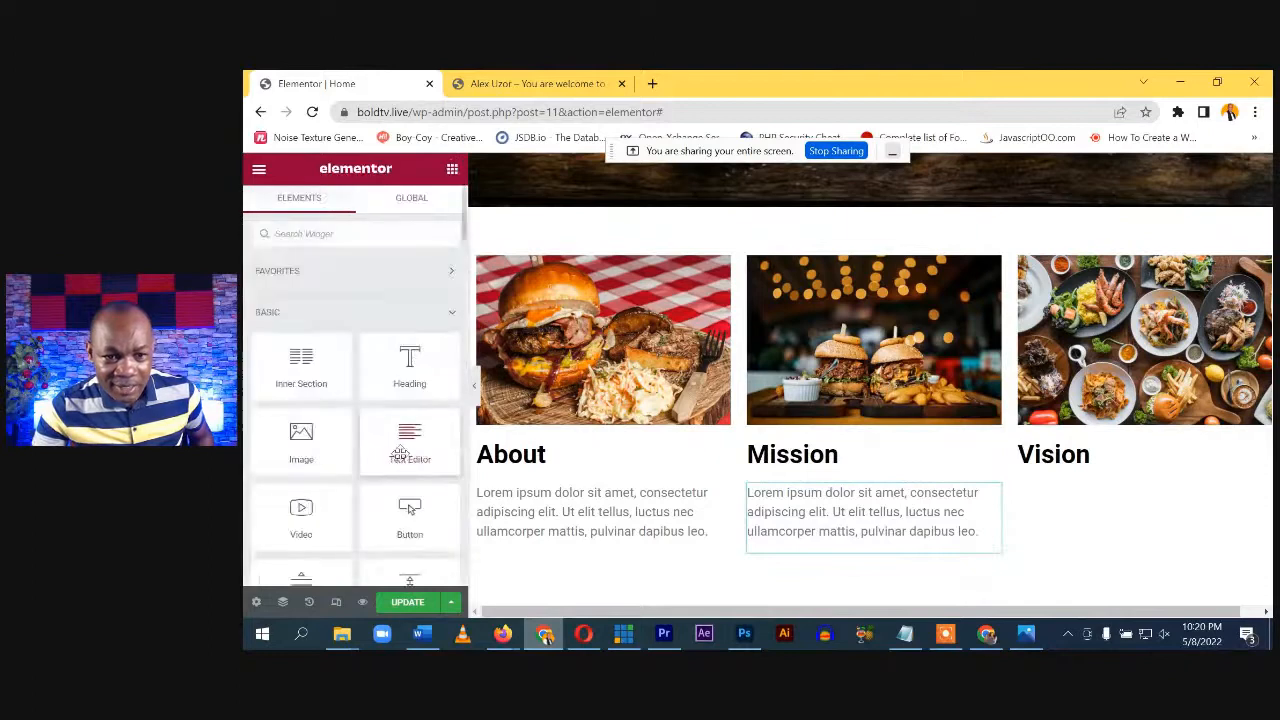
left_click_drag(399, 453, 1086, 466)
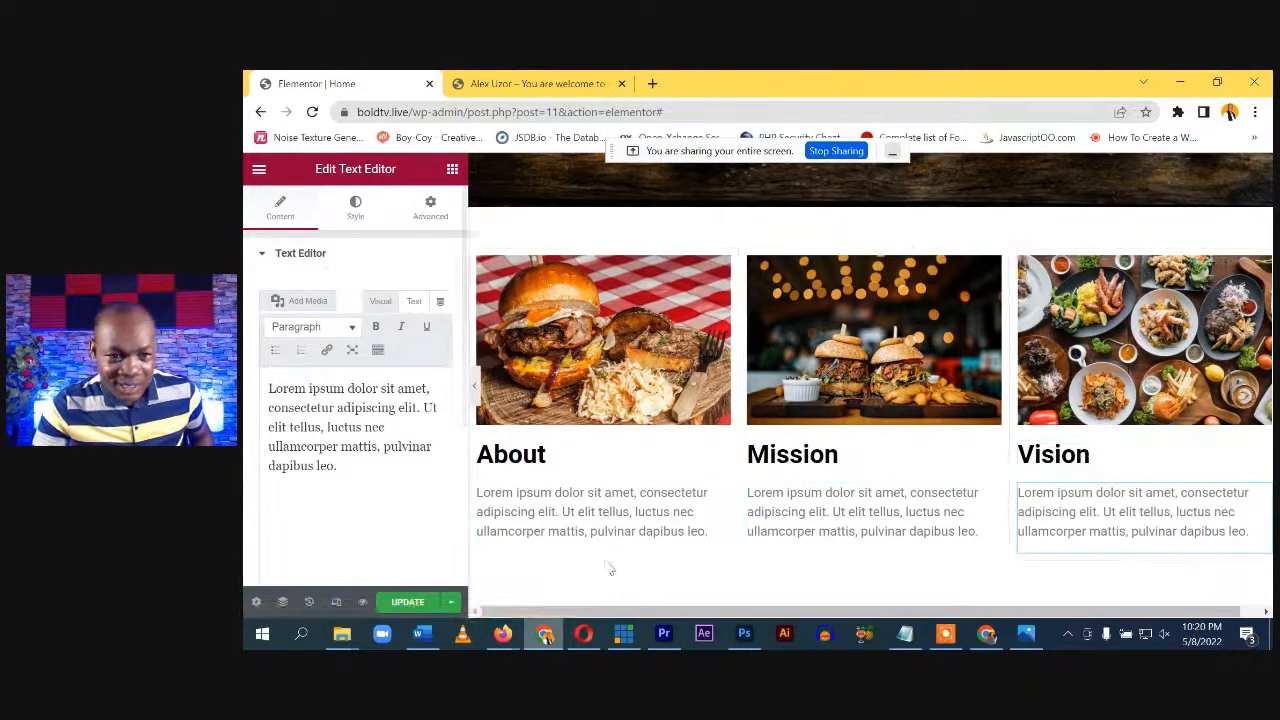
Replace the placeholder paragraph under the About heading with "lihaslzcjklxzlxcnx"
left_click(590, 512)
left_click_drag(386, 494, 260, 366)
type("lihaslzcjklxzlxcnx")
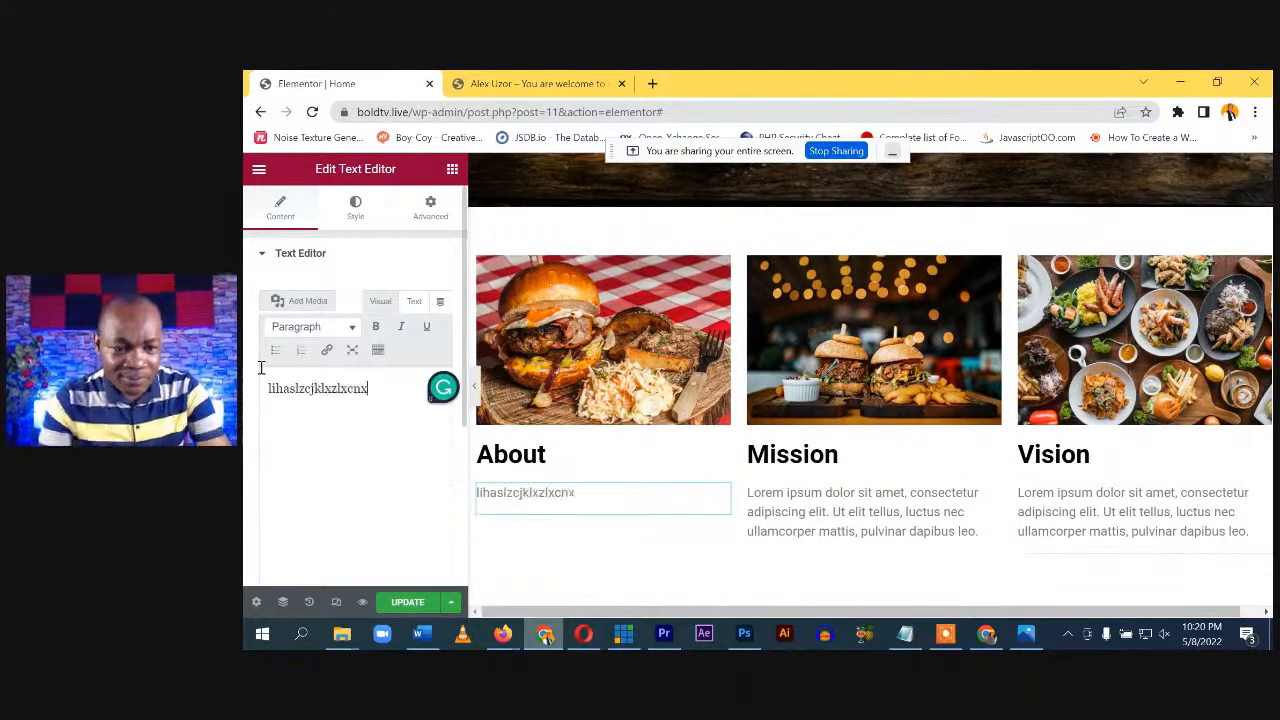
Undo the text replacement under the About heading to restore its placeholder paragraph, and update the page
key("ctrl+z")
left_click(326, 388)
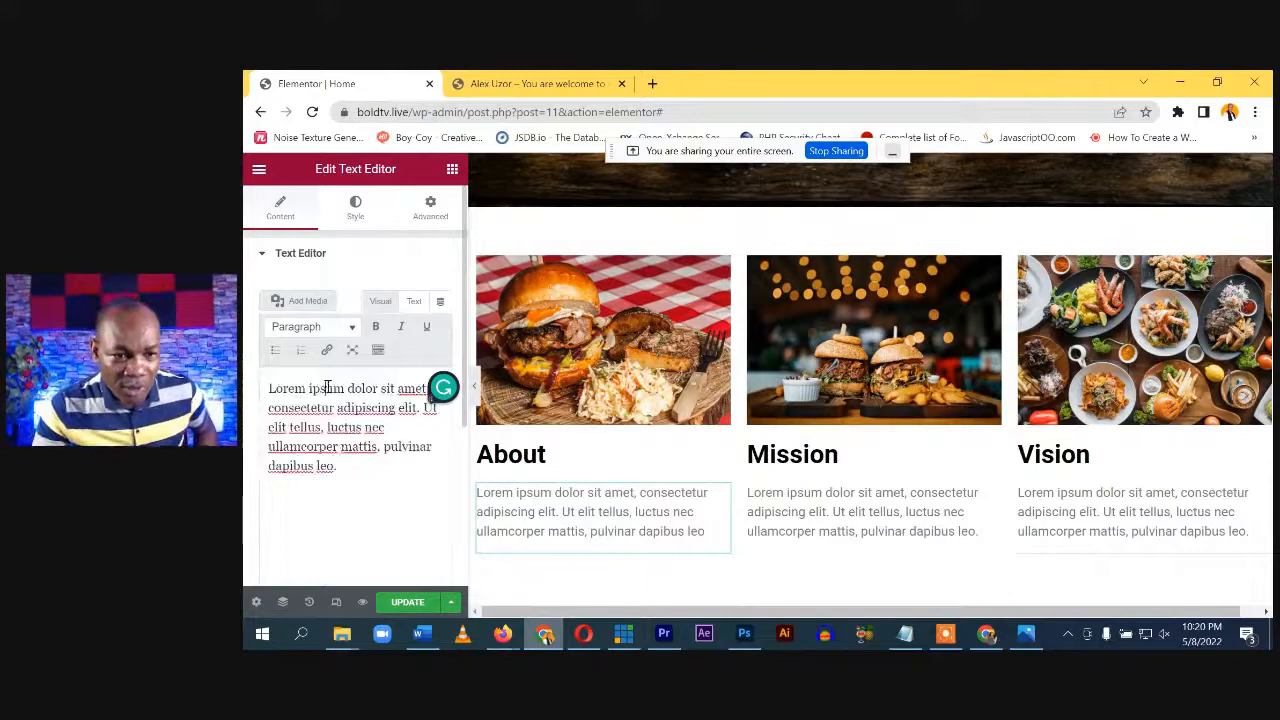
left_click(407, 602)
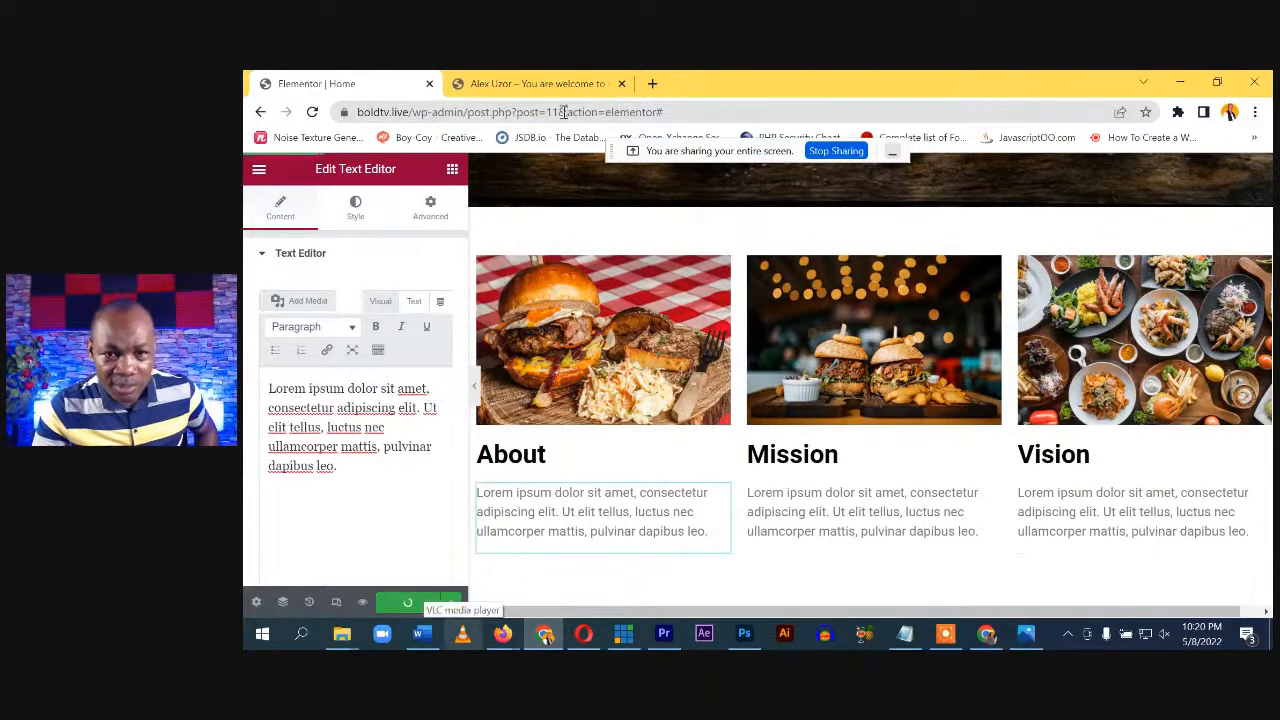
Check the paragraphs under About, Mission and Vision on the live site
left_click(556, 84)
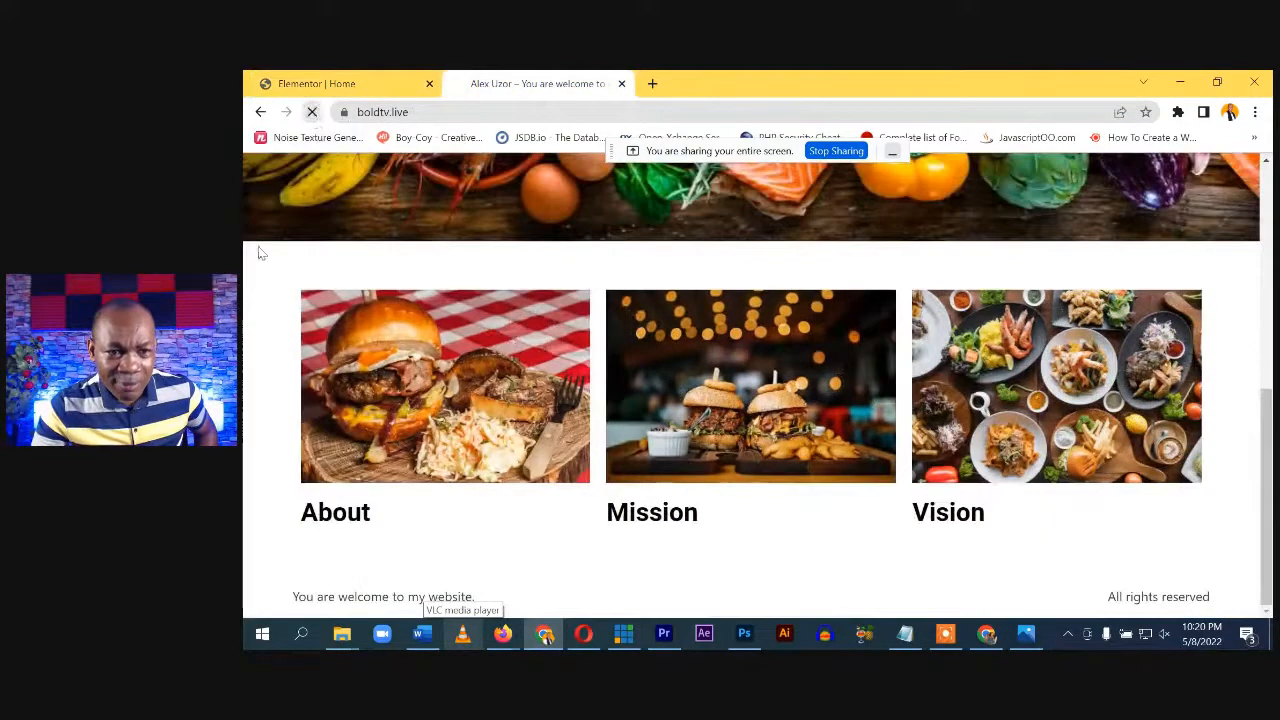
scroll(288, 330, "down", 2)
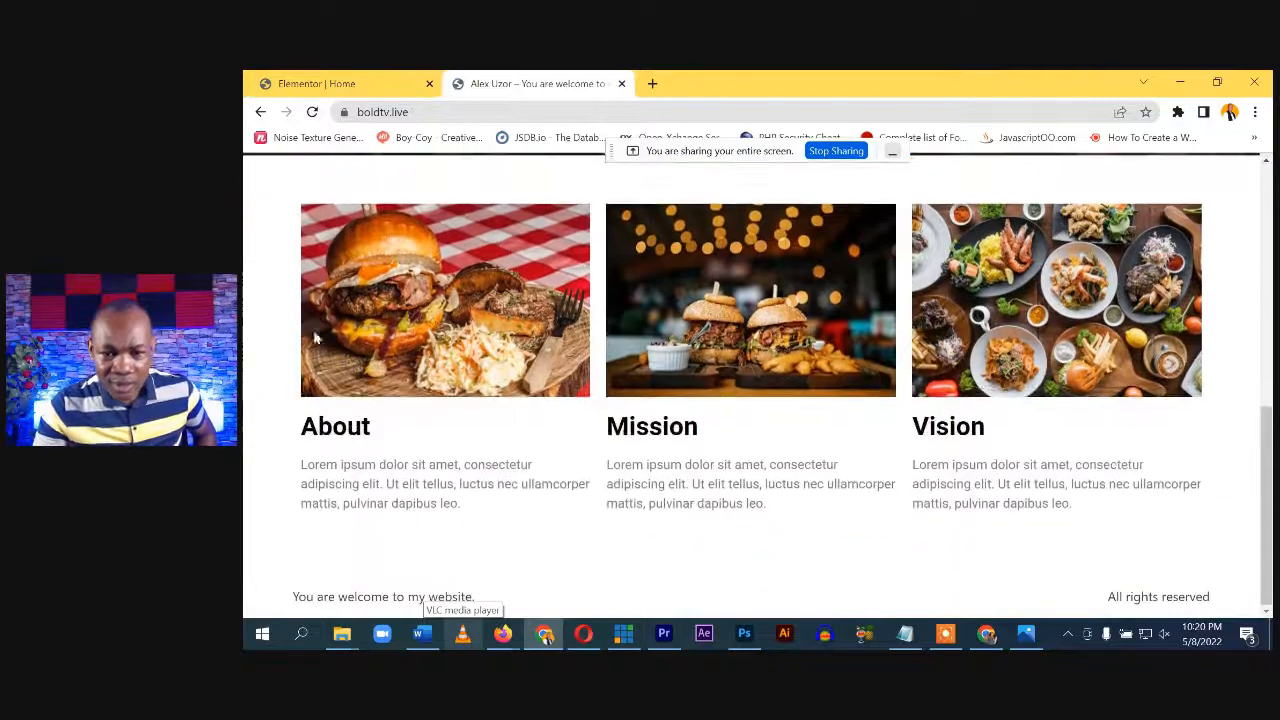
scroll(545, 384, "up", 5)
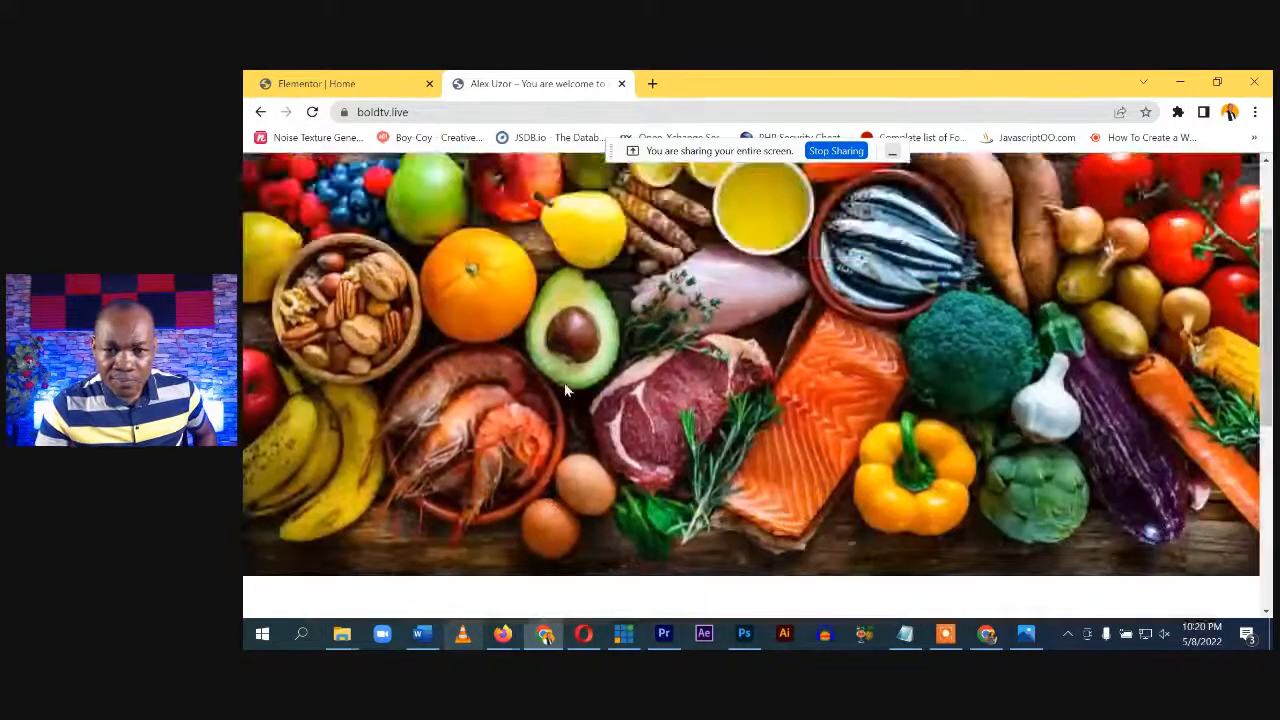
scroll(559, 383, "down", 5)
Consult the home.png mockup and add a two-column section below the About, Mission and Vision columns
left_click(326, 83)
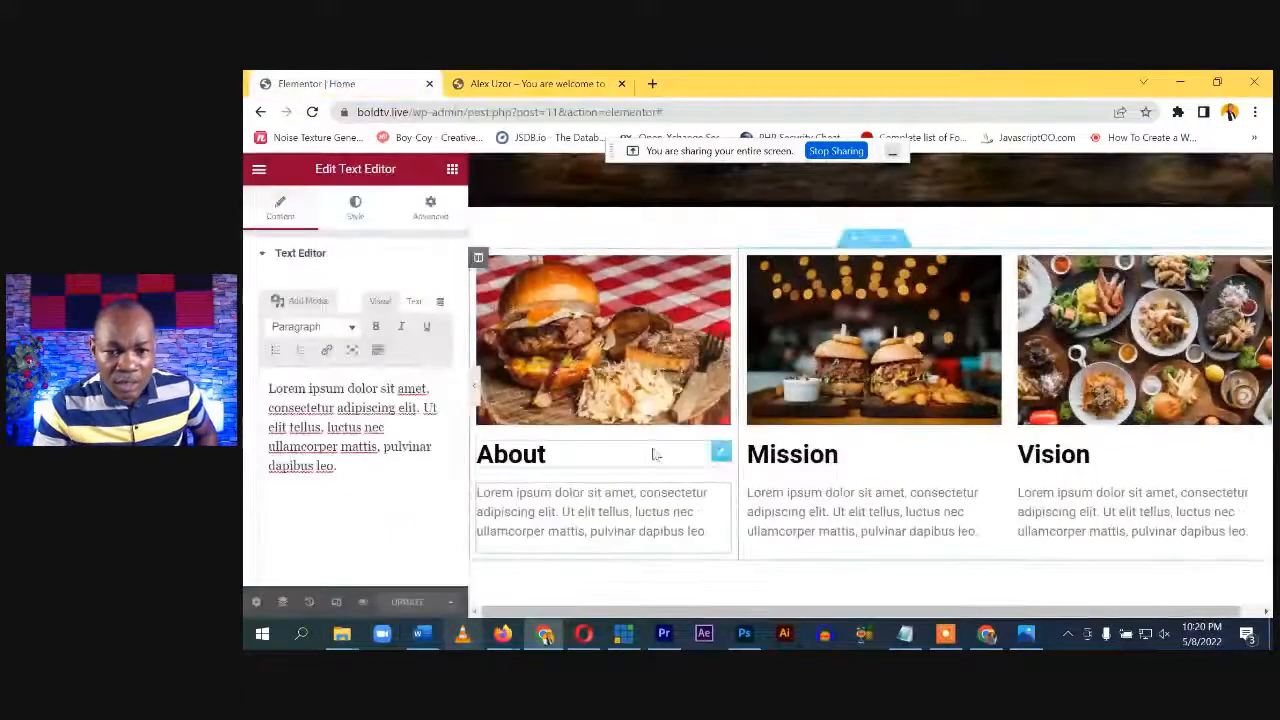
scroll(654, 451, "down", 2)
left_click(1024, 636)
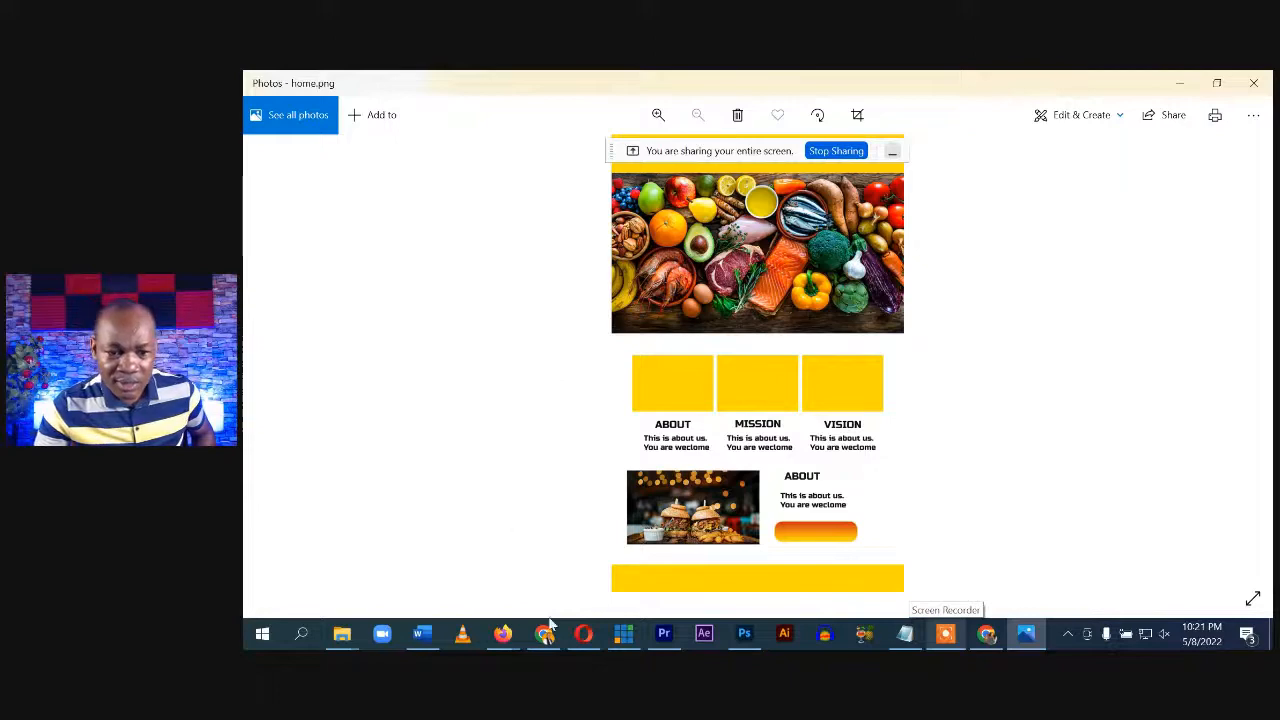
left_click(545, 634)
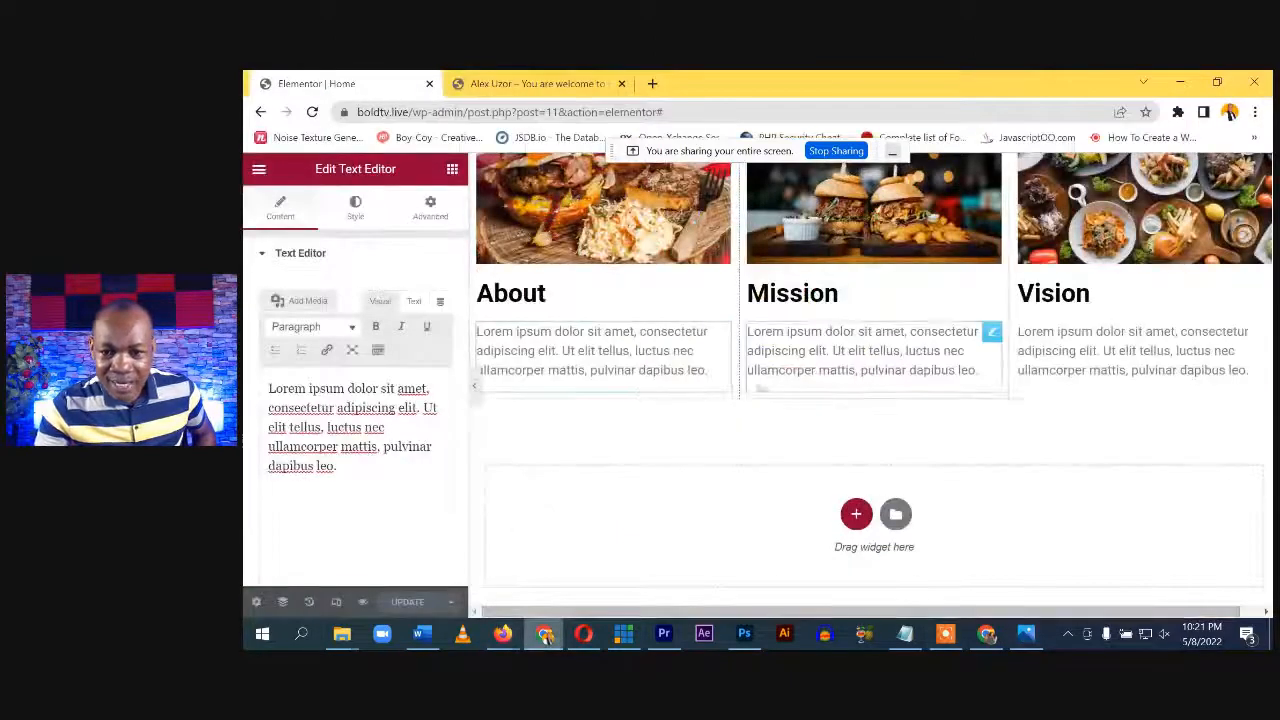
scroll(850, 430, "up", 5)
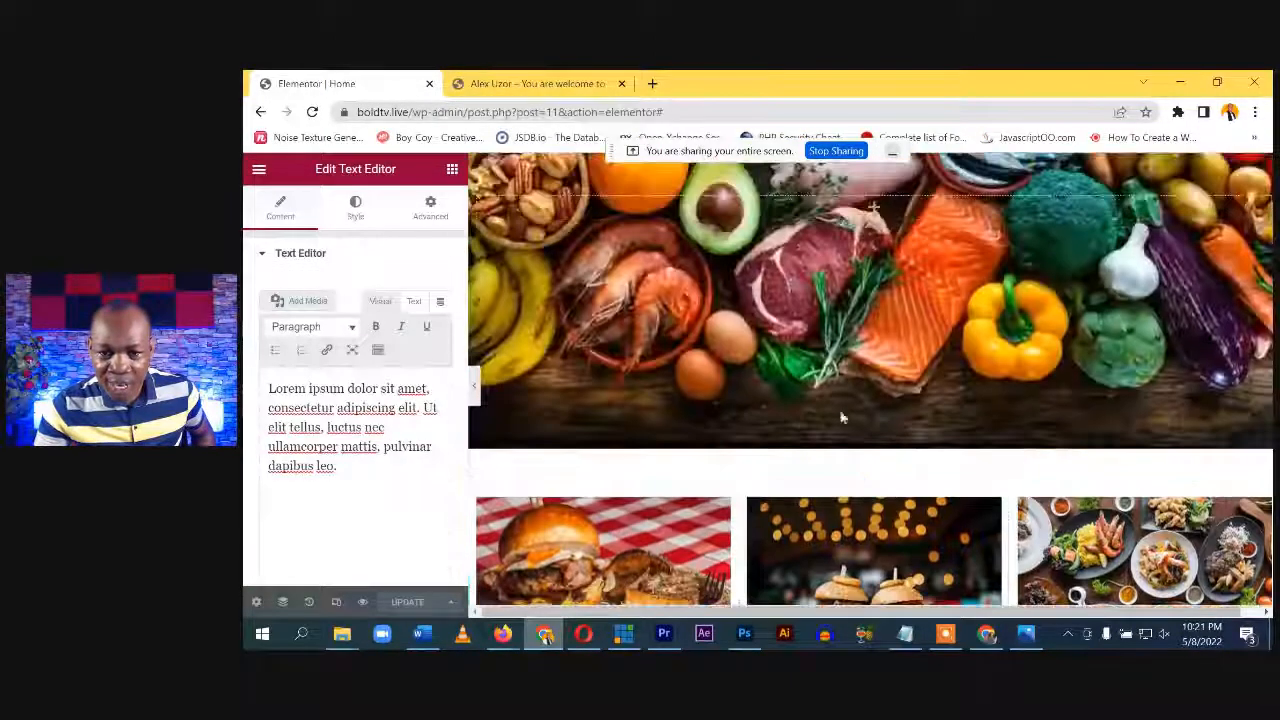
scroll(843, 418, "down", 3)
scroll(819, 397, "down", 3)
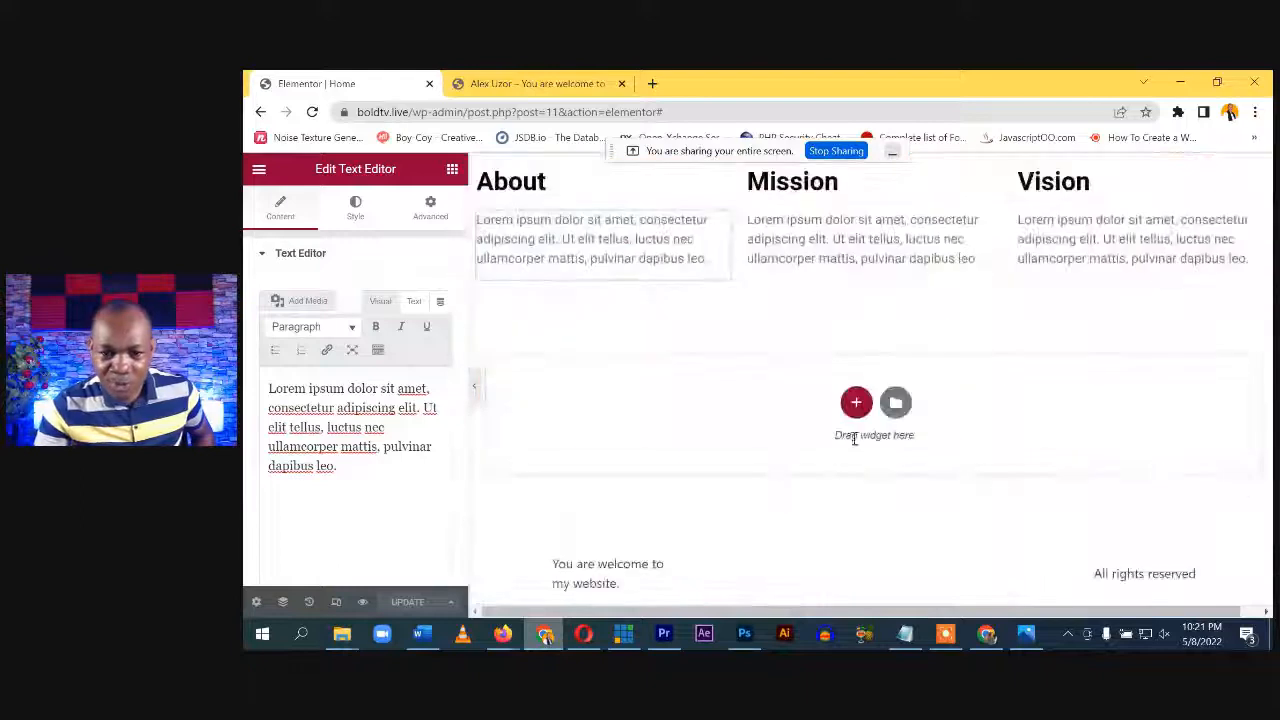
left_click(856, 402)
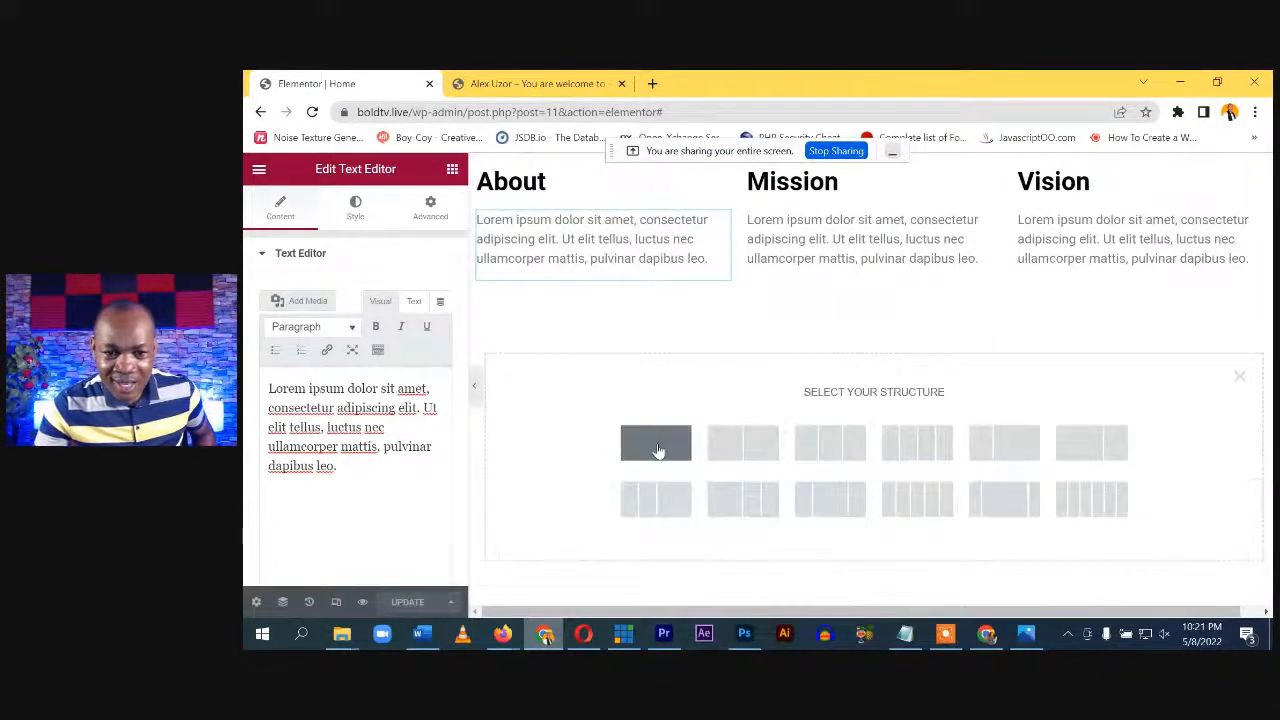
left_click(741, 444)
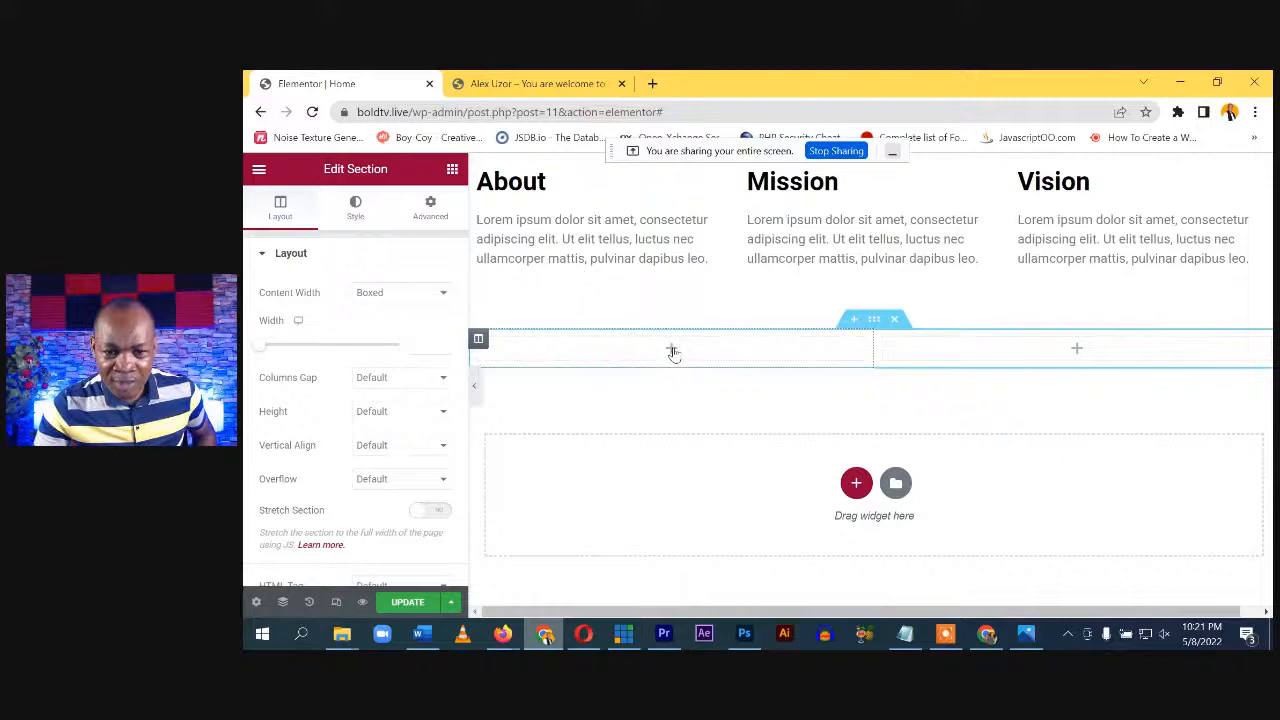
Consult the home.png mockup again and add an Image widget to the first column of the new section
left_click(1025, 633)
left_click(545, 633)
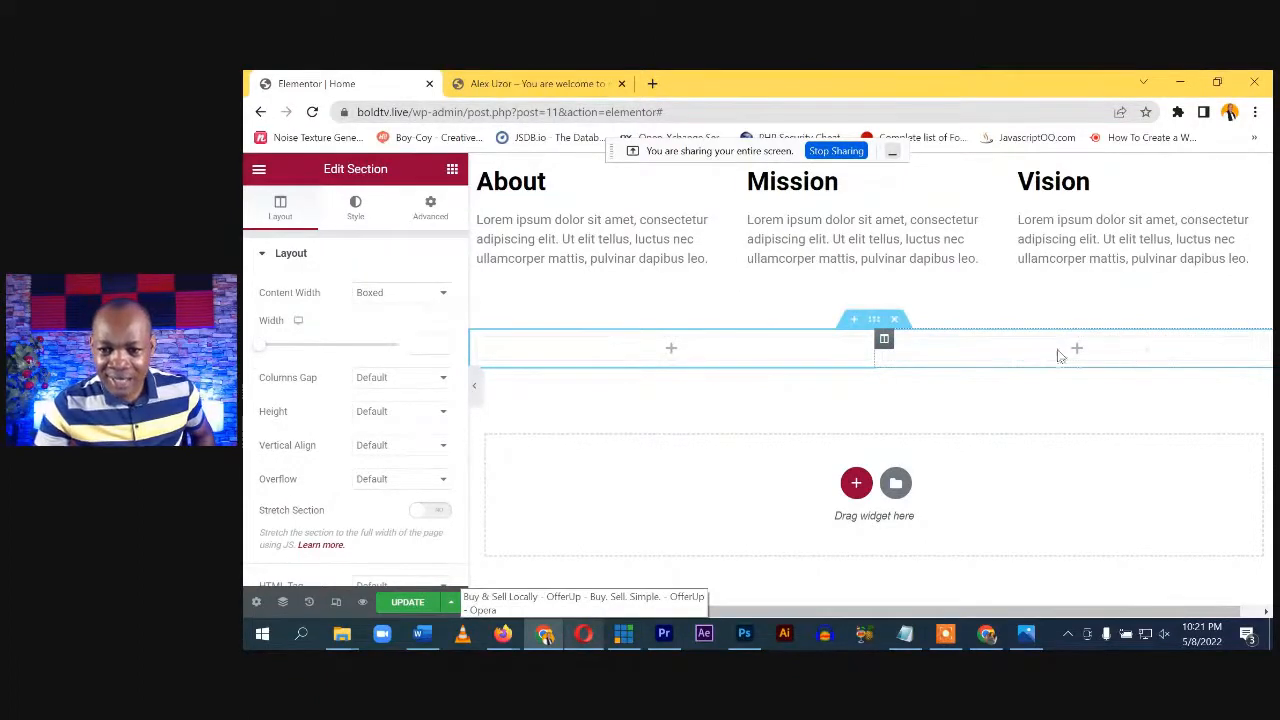
left_click(673, 352)
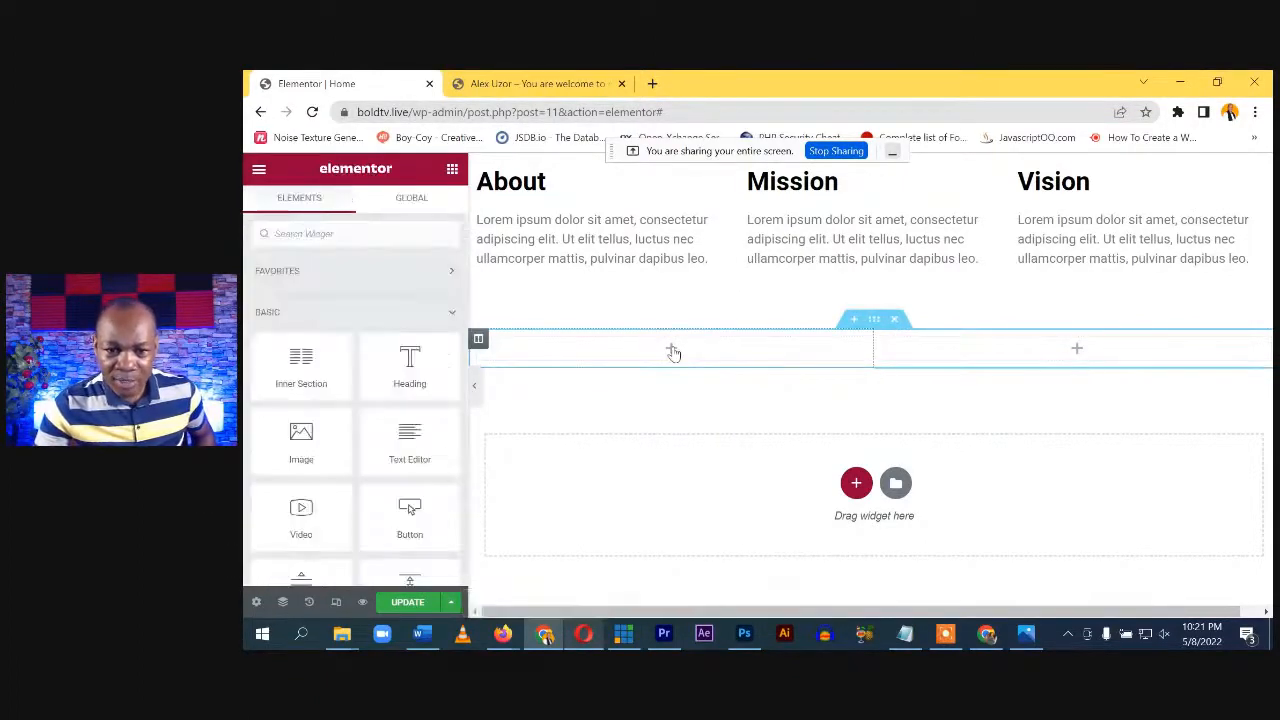
left_click_drag(280, 460, 666, 372)
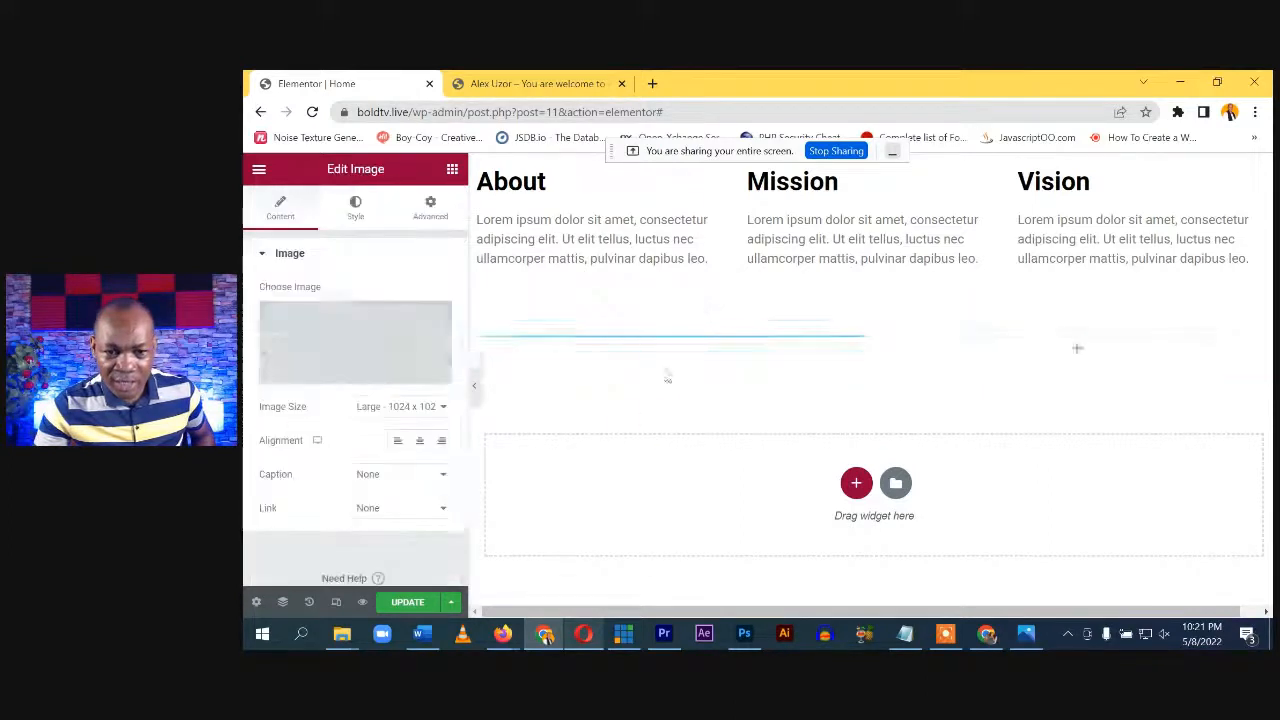
Add a Heading, a Text Editor and a Button widget, stacked in that order, to the section's second column
left_click(1080, 470)
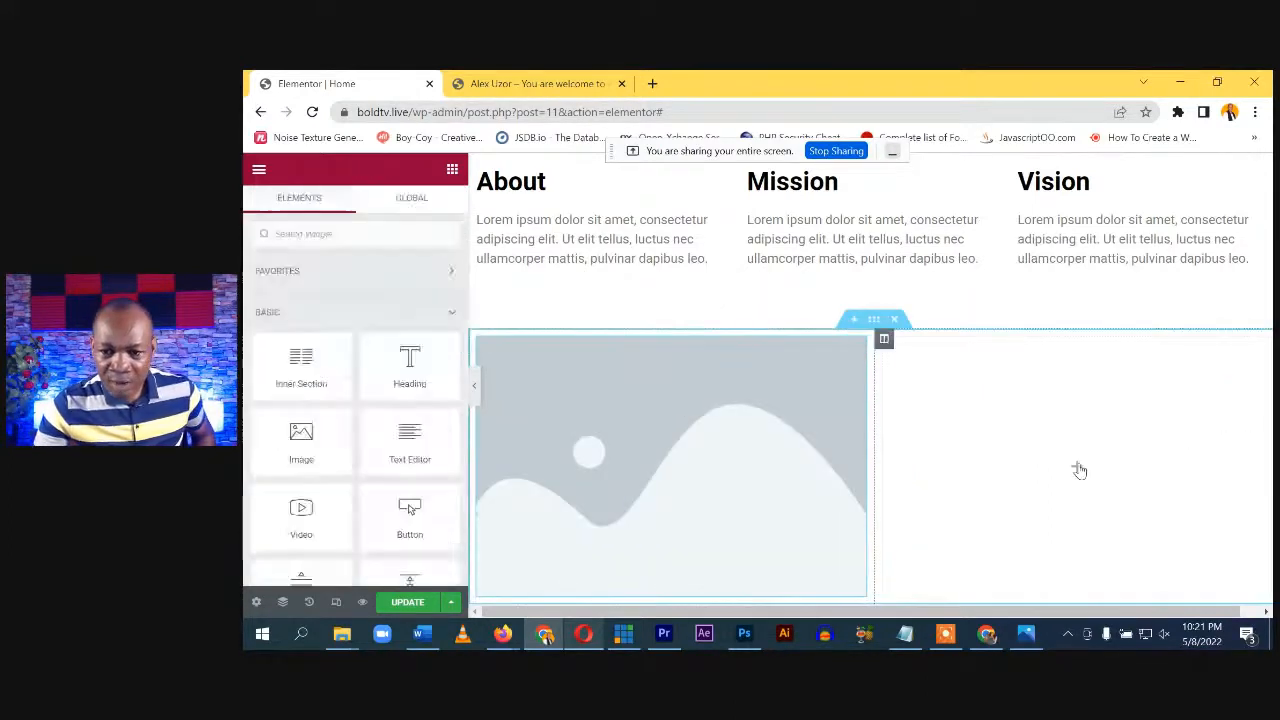
left_click_drag(409, 362, 1080, 425)
left_click(451, 170)
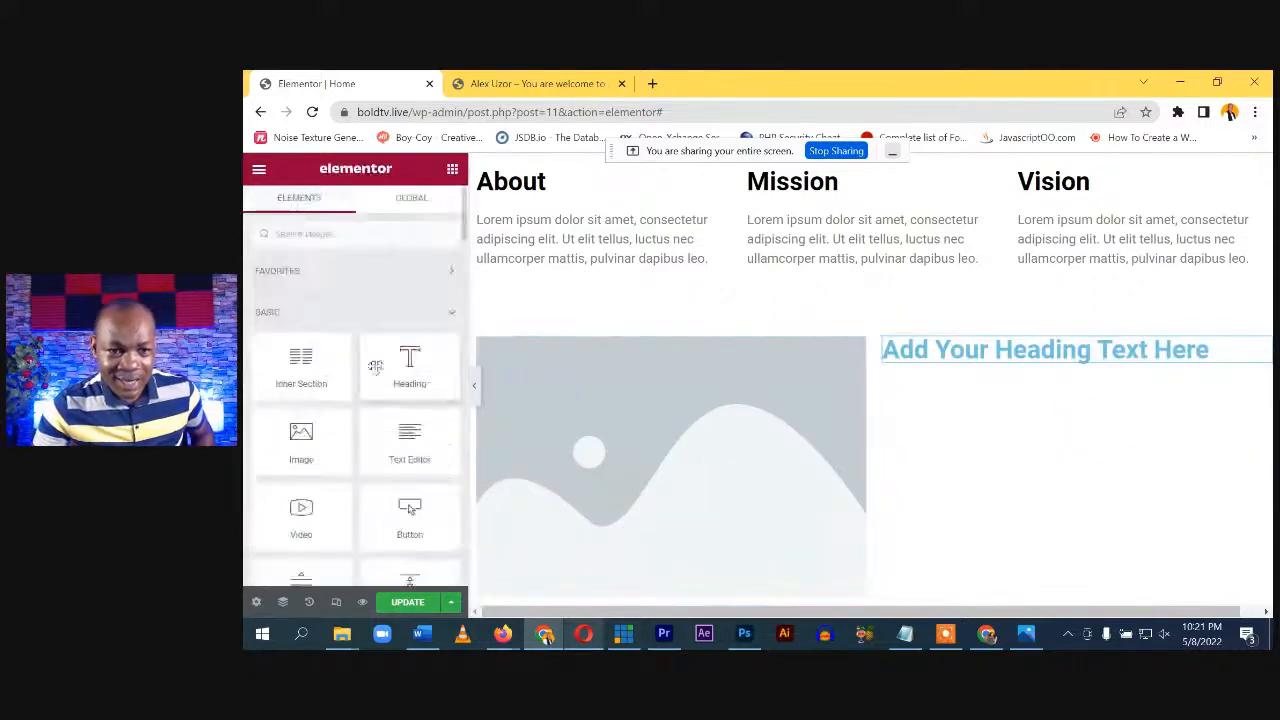
left_click_drag(405, 433, 1057, 368)
left_click(452, 169)
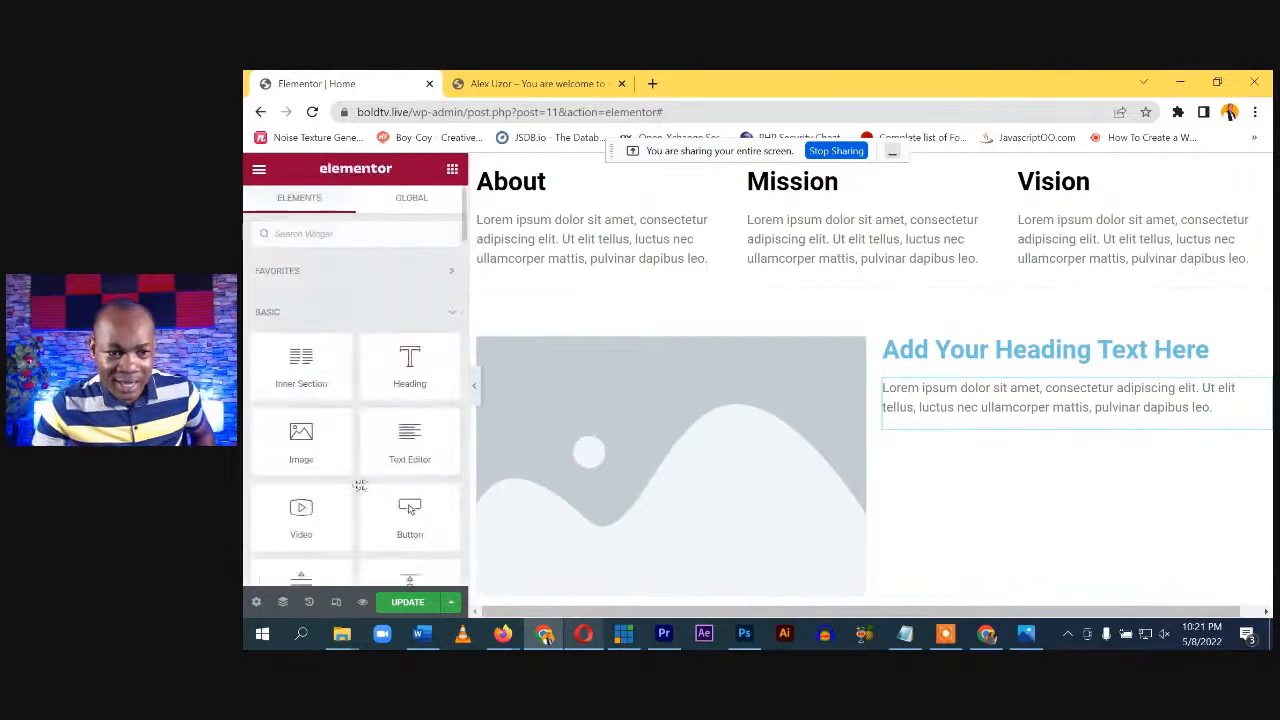
left_click_drag(409, 515, 990, 428)
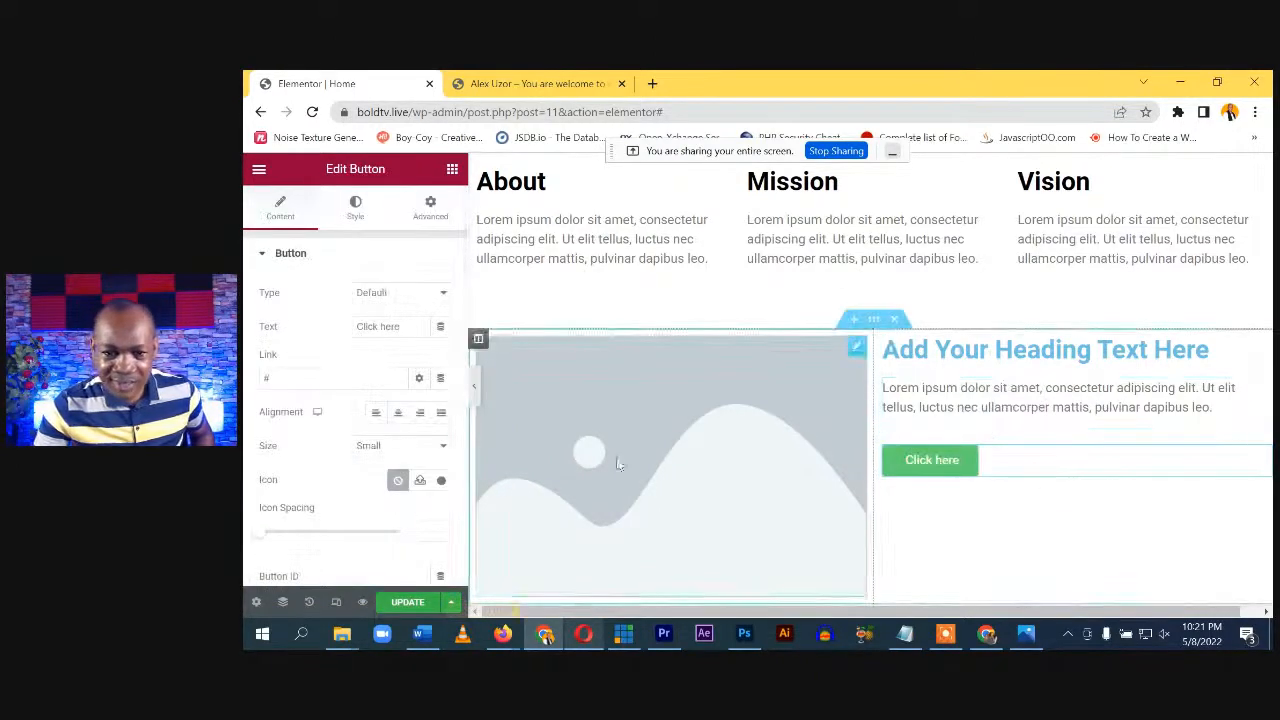
Change the label of the new button to "Button"
left_click(934, 463)
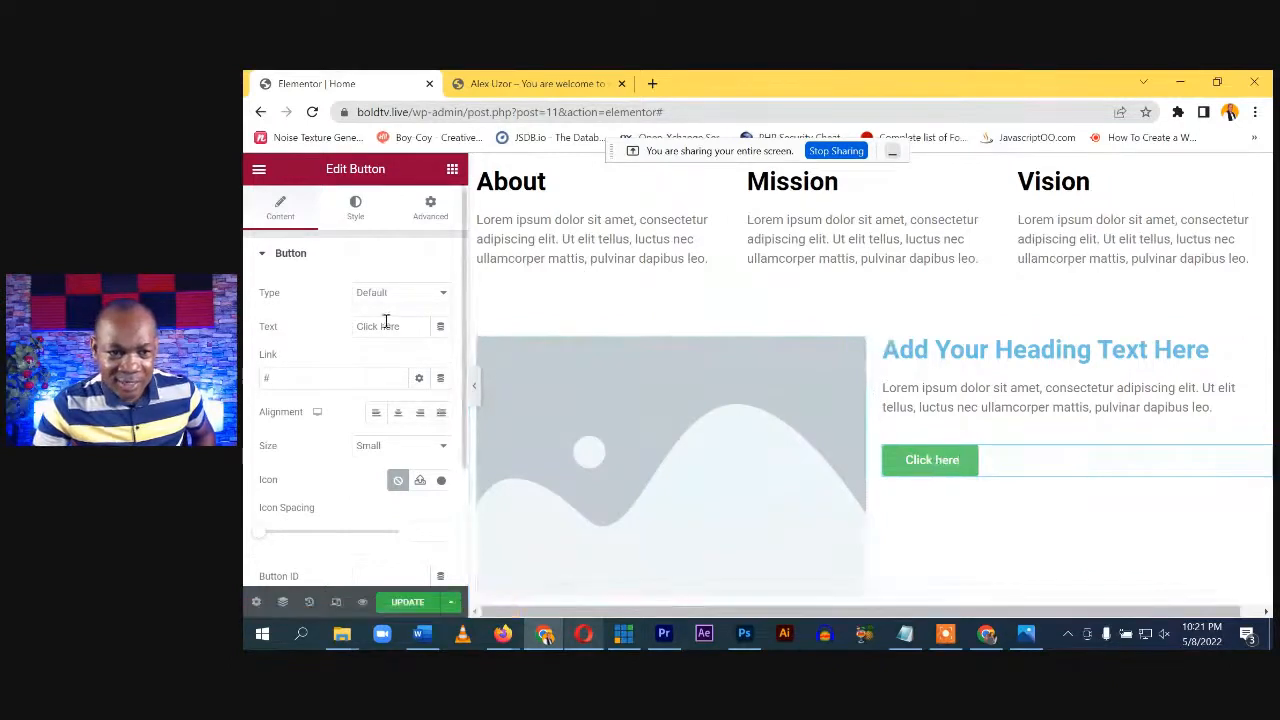
left_click_drag(403, 326, 323, 328)
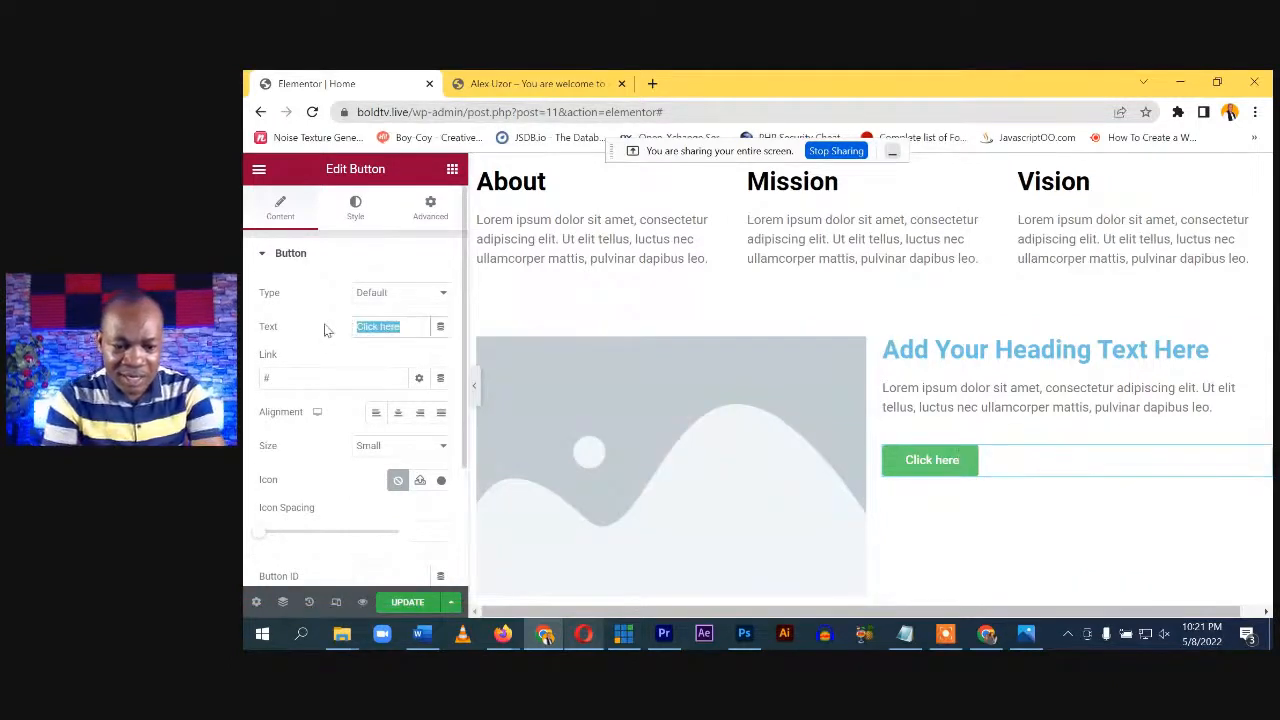
type("Button")
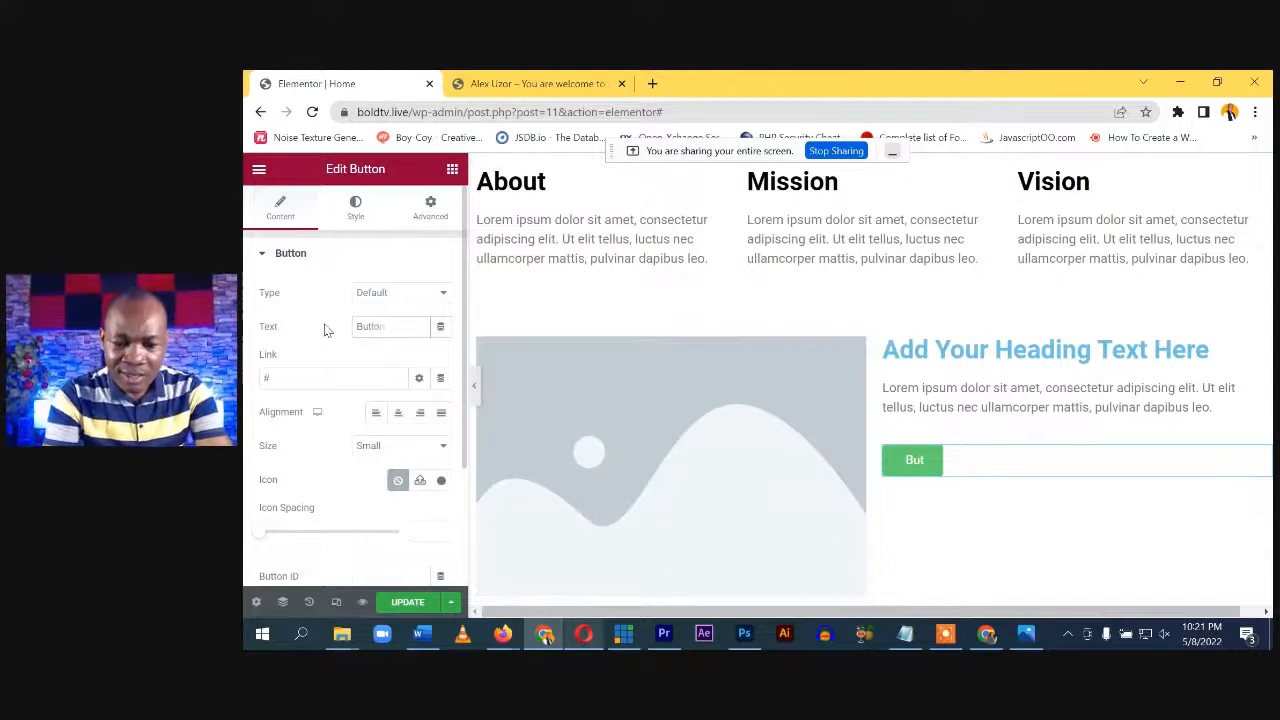
Set the text color of the new section's heading to black, #000000
left_click(1008, 350)
left_click(356, 208)
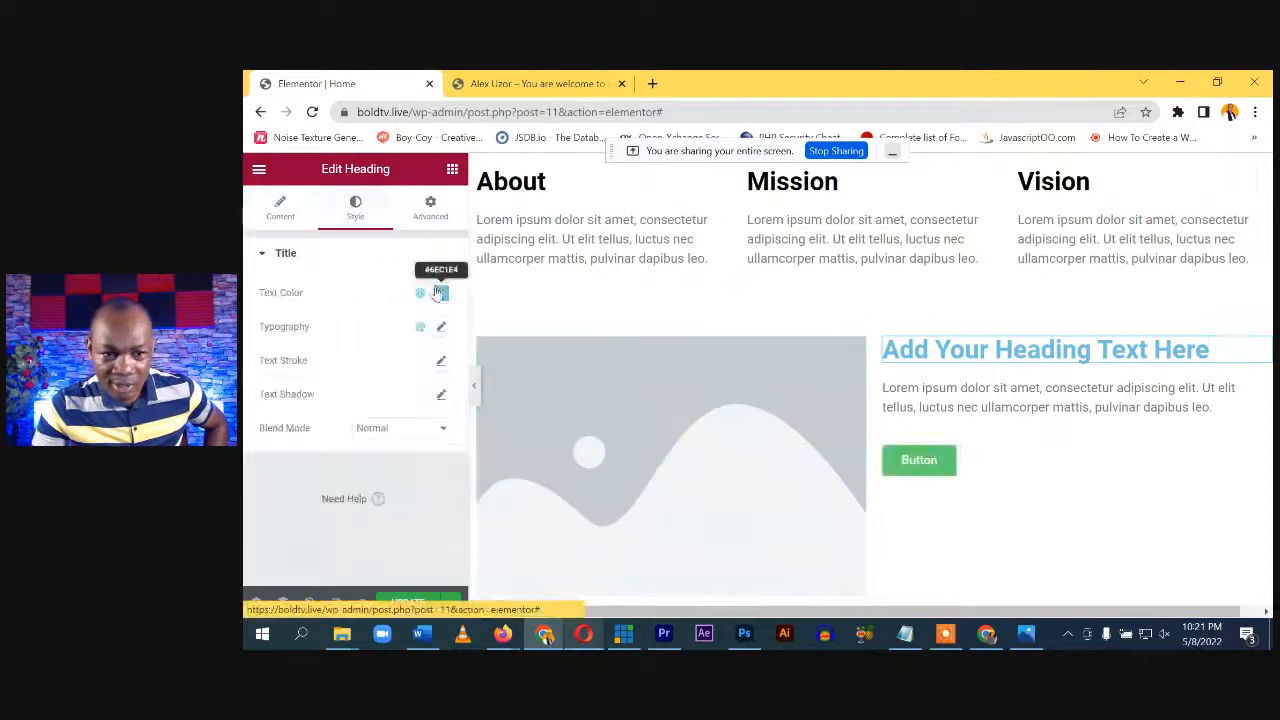
left_click(440, 292)
left_click(391, 407)
left_click_drag(391, 407, 360, 563)
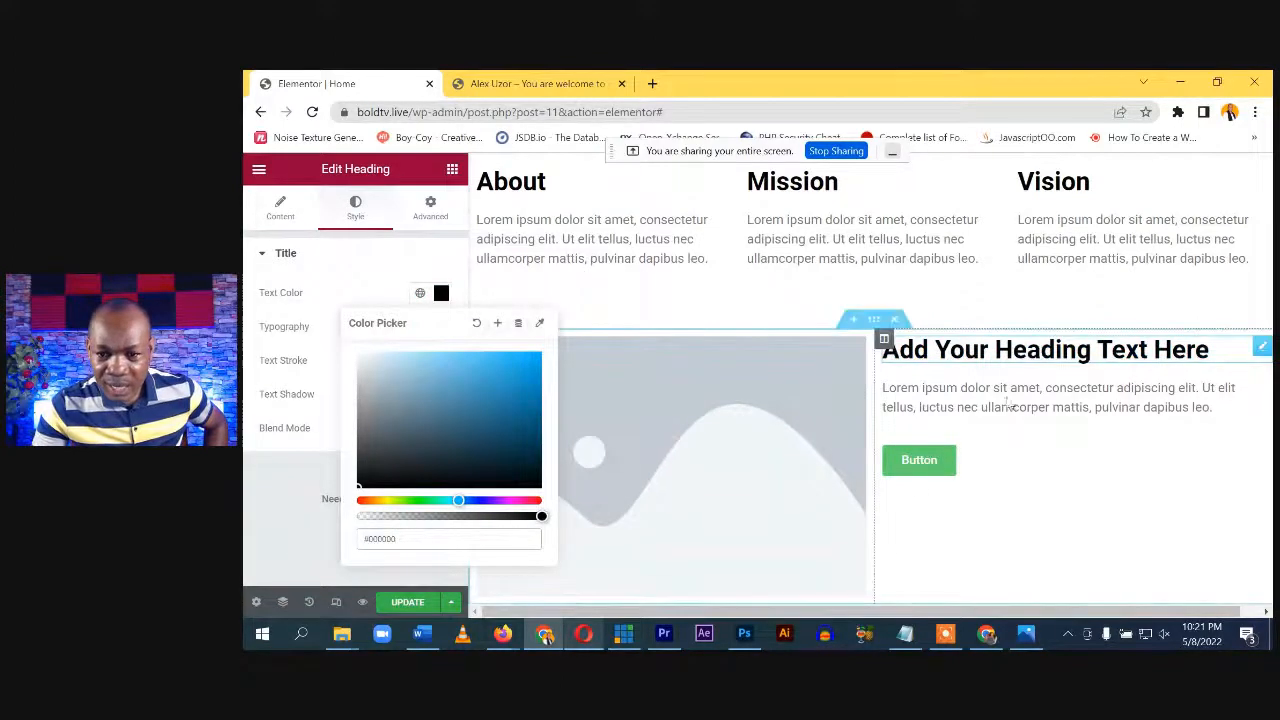
Give the button a gradient background and set its first color to orange
left_click(916, 474)
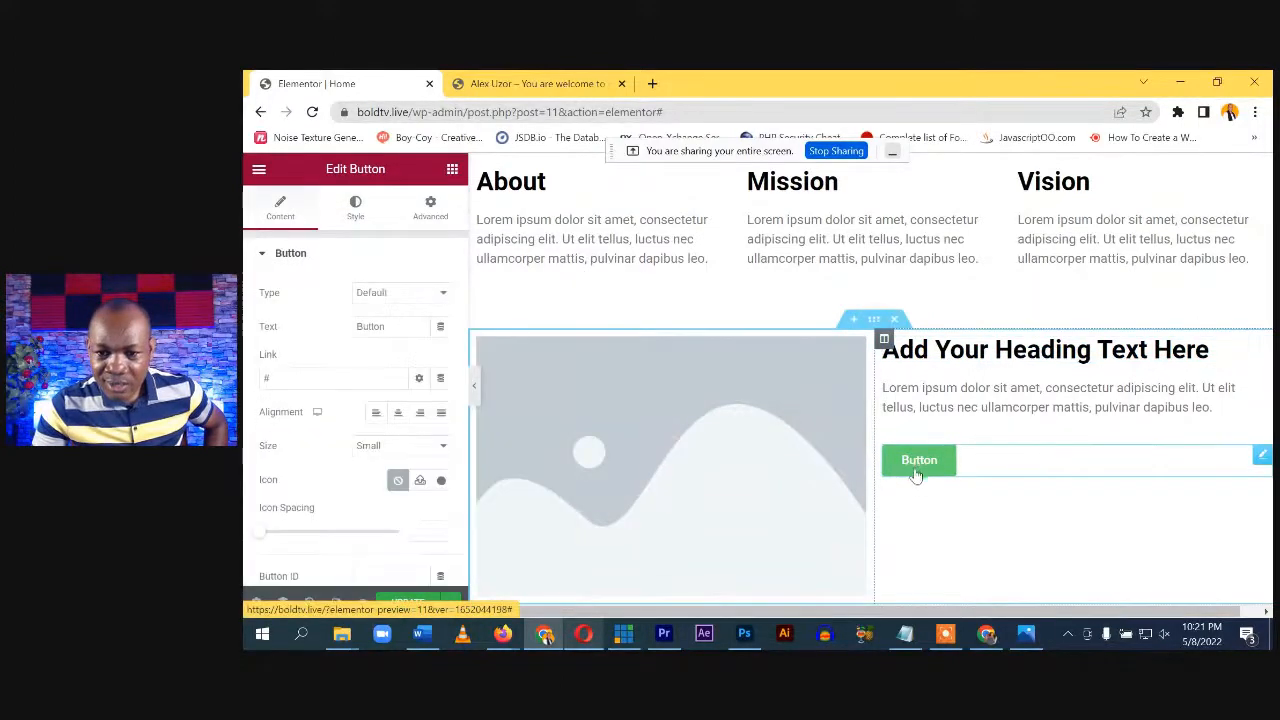
left_click(356, 208)
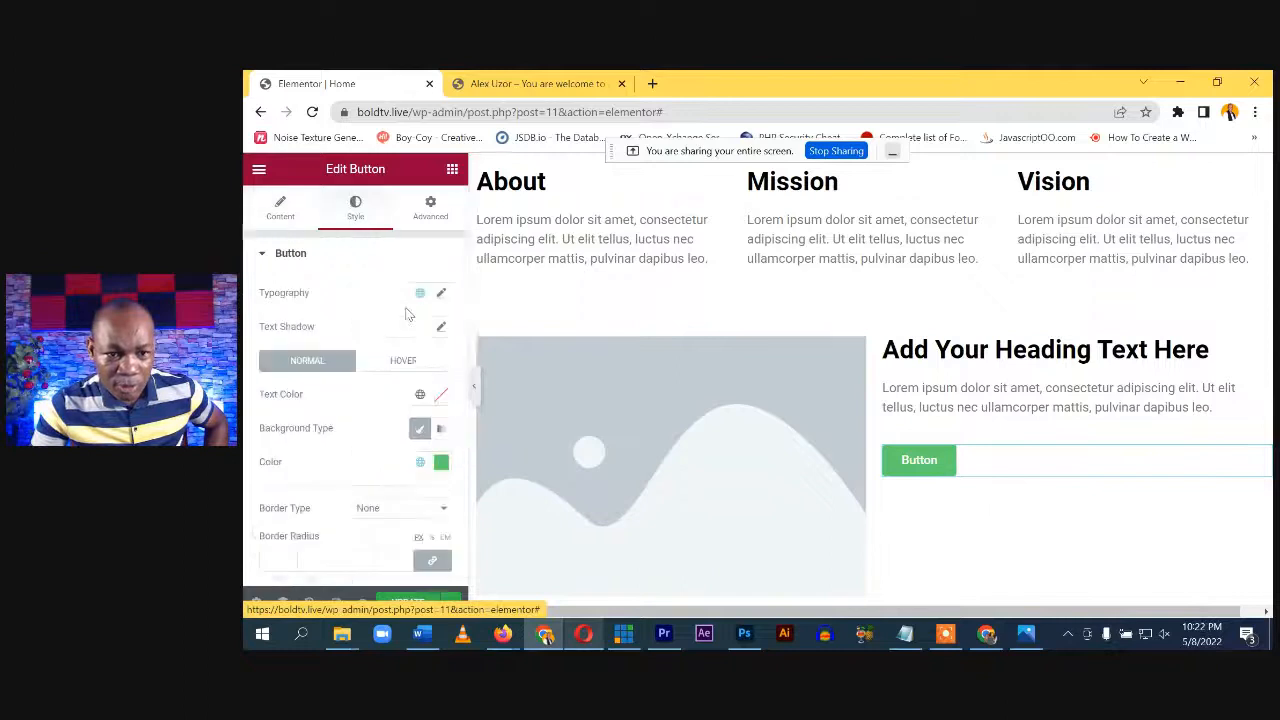
left_click(442, 430)
scroll(380, 476, "down", 2)
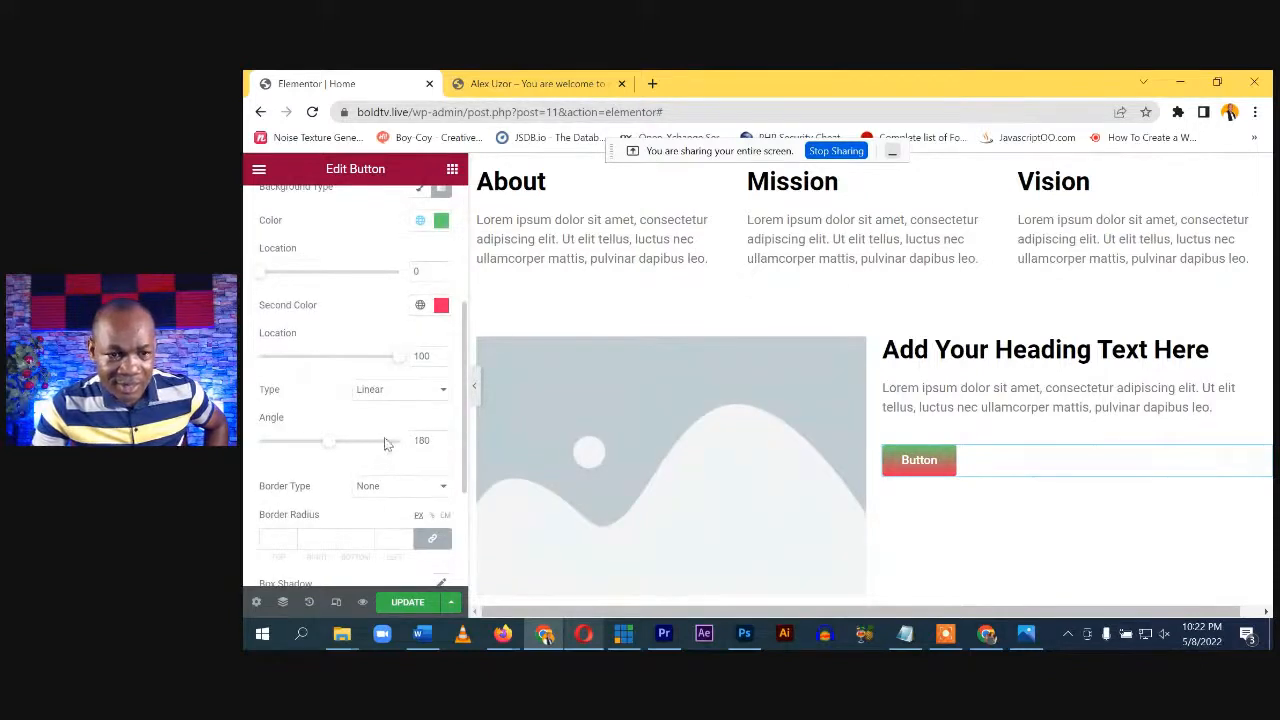
scroll(386, 444, "up", 1)
left_click(441, 341)
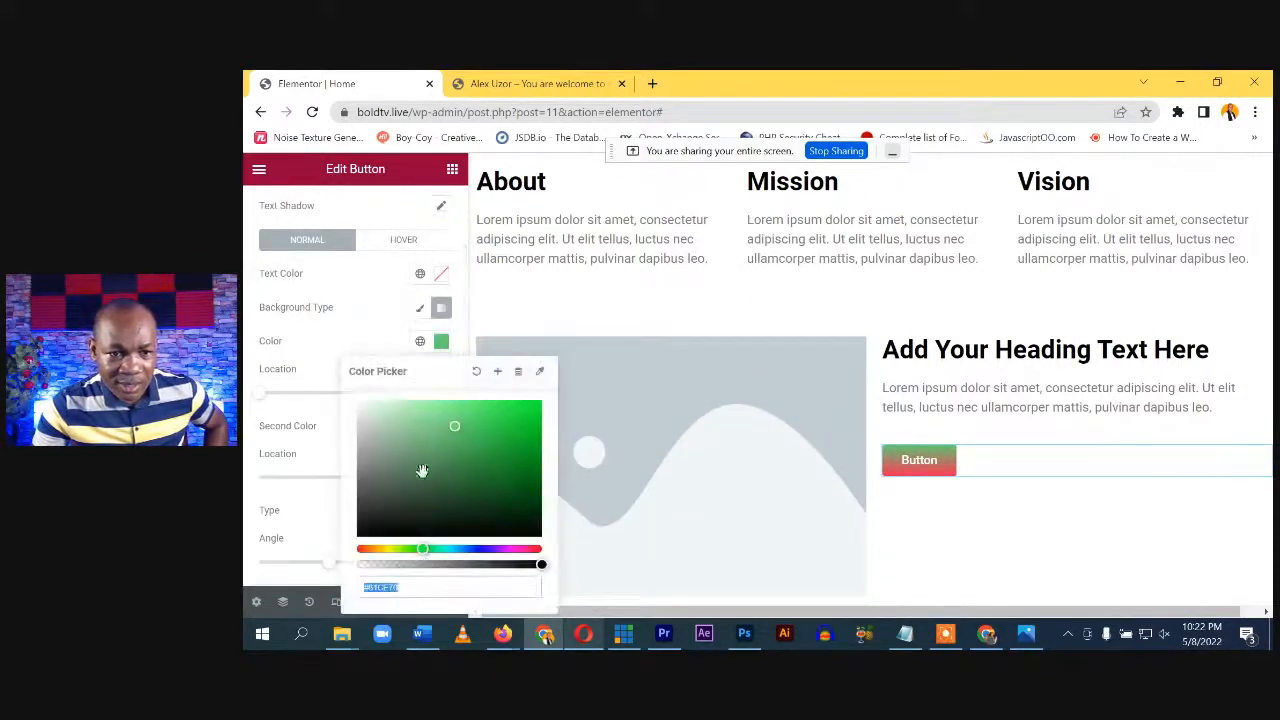
left_click_drag(419, 548, 378, 546)
left_click_drag(406, 481, 503, 435)
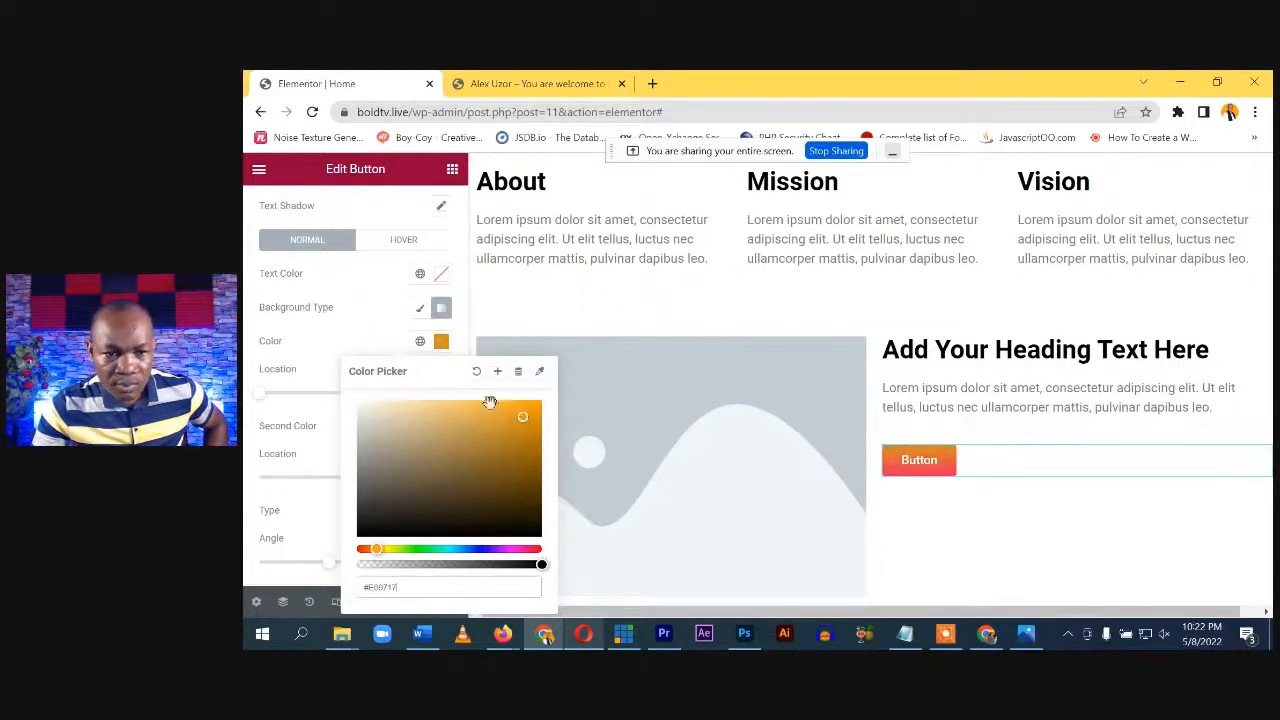
left_click(388, 336)
Set the second color of the button's gradient to orange, #F26D29
left_click(441, 425)
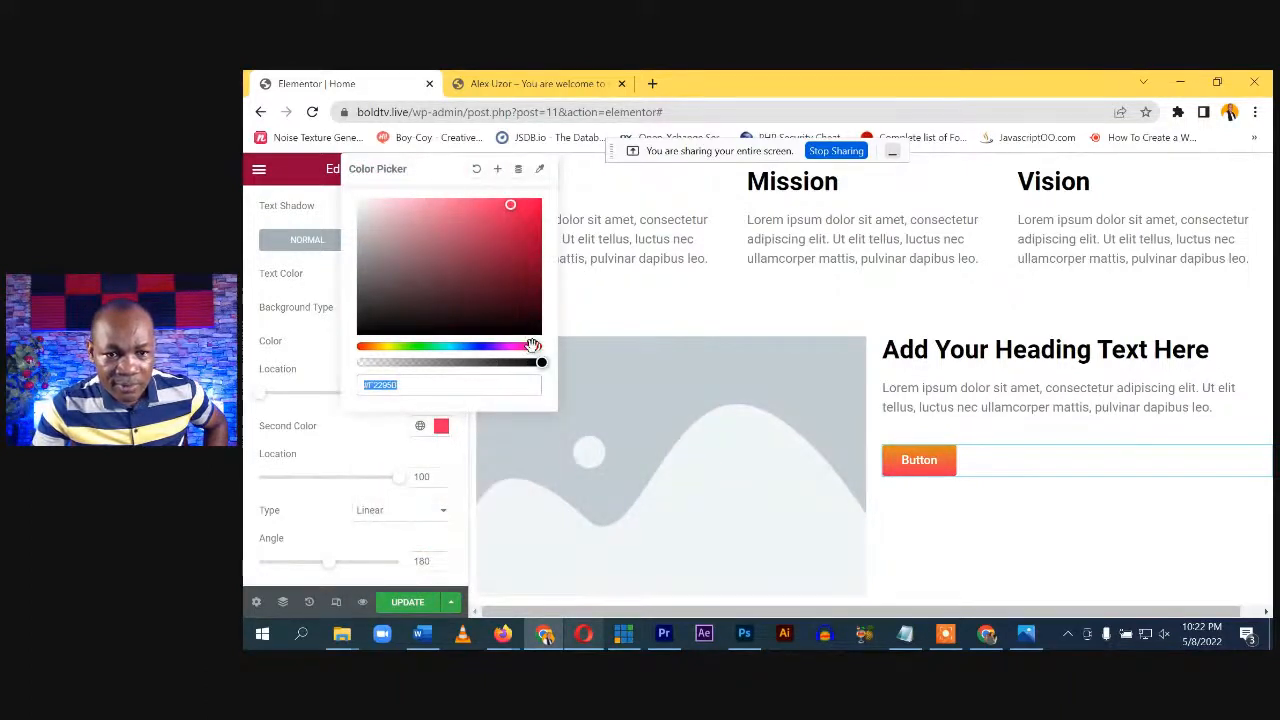
left_click_drag(532, 346, 368, 346)
left_click(392, 454)
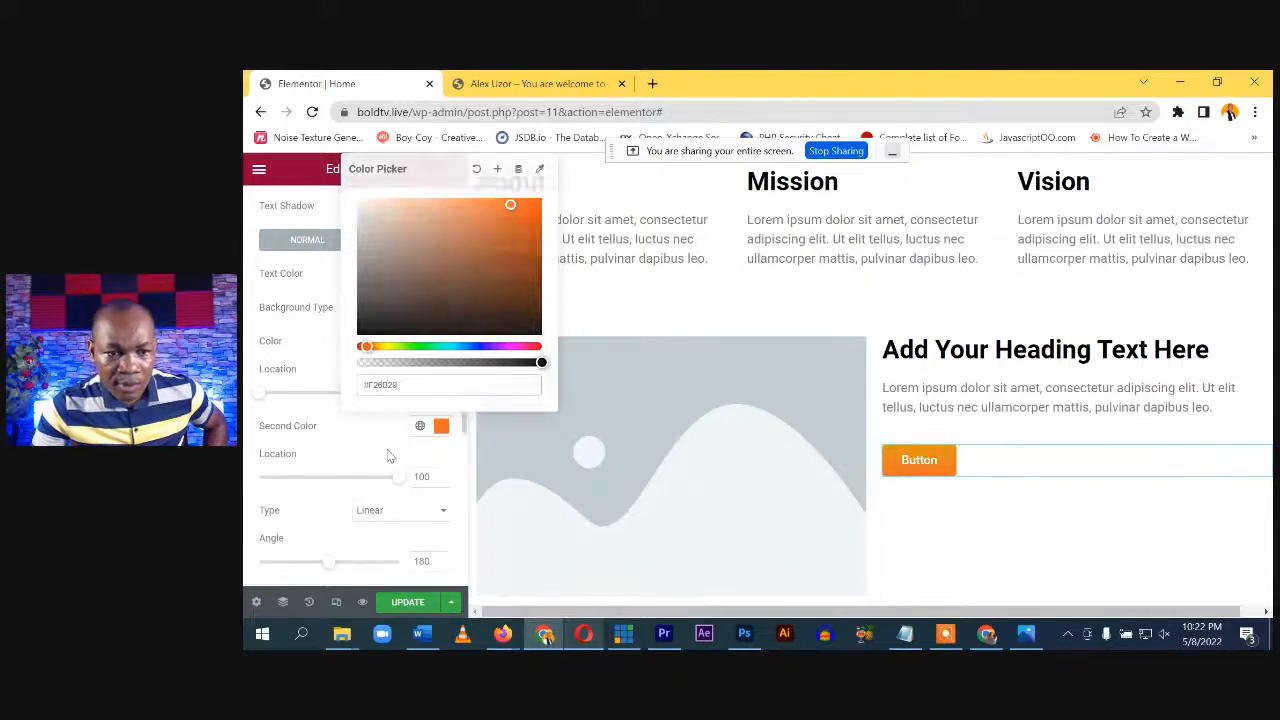
Replace the placeholder in the new section's Image widget with food3.jpg from the media library
left_click(671, 425)
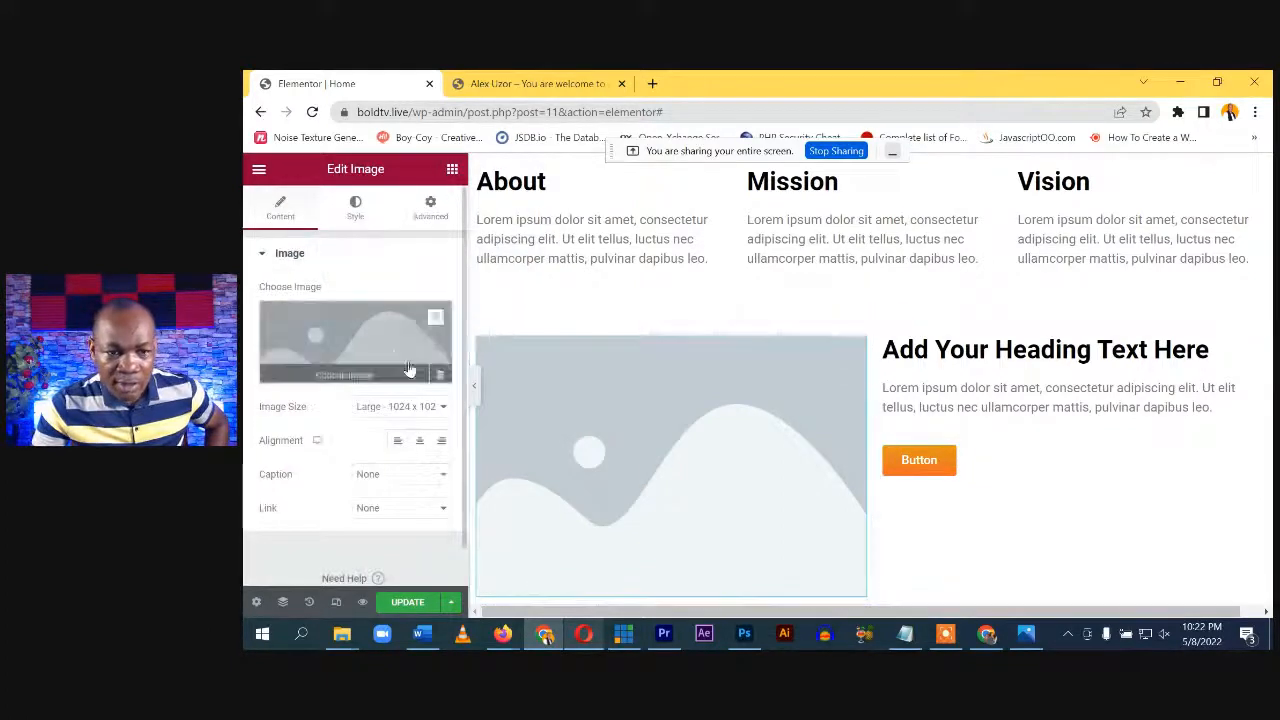
left_click(337, 331)
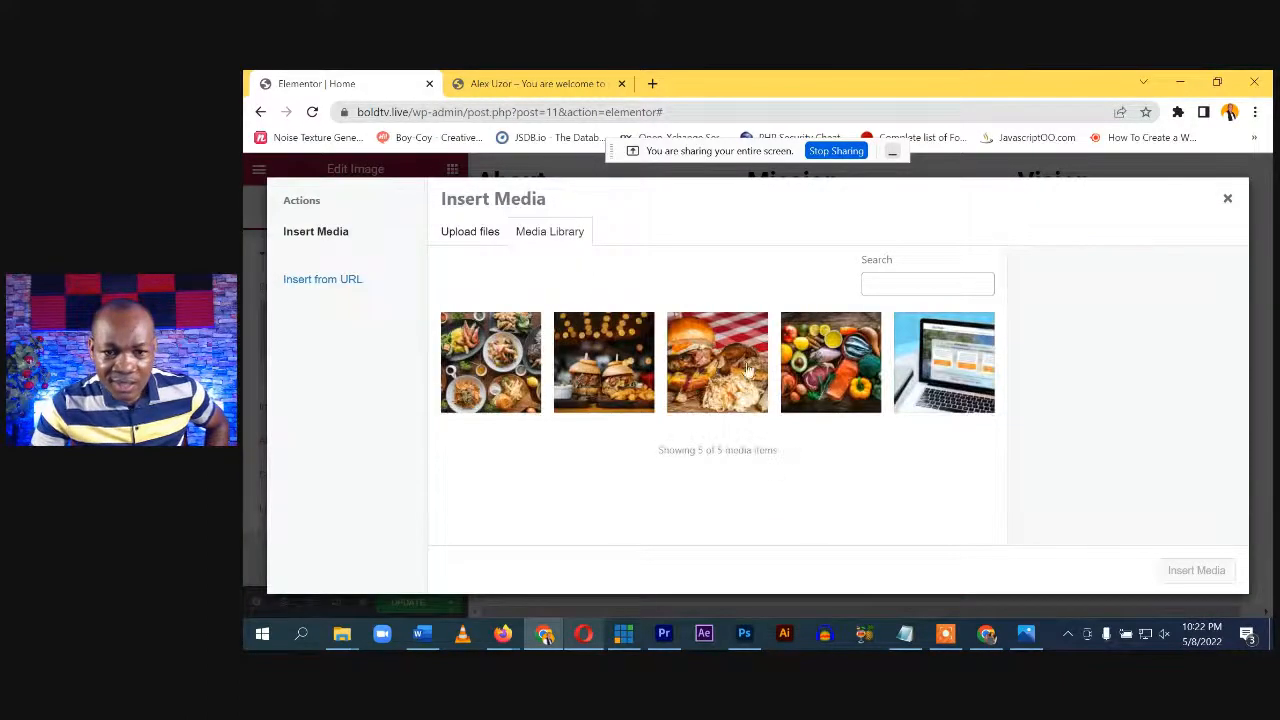
left_click(615, 356)
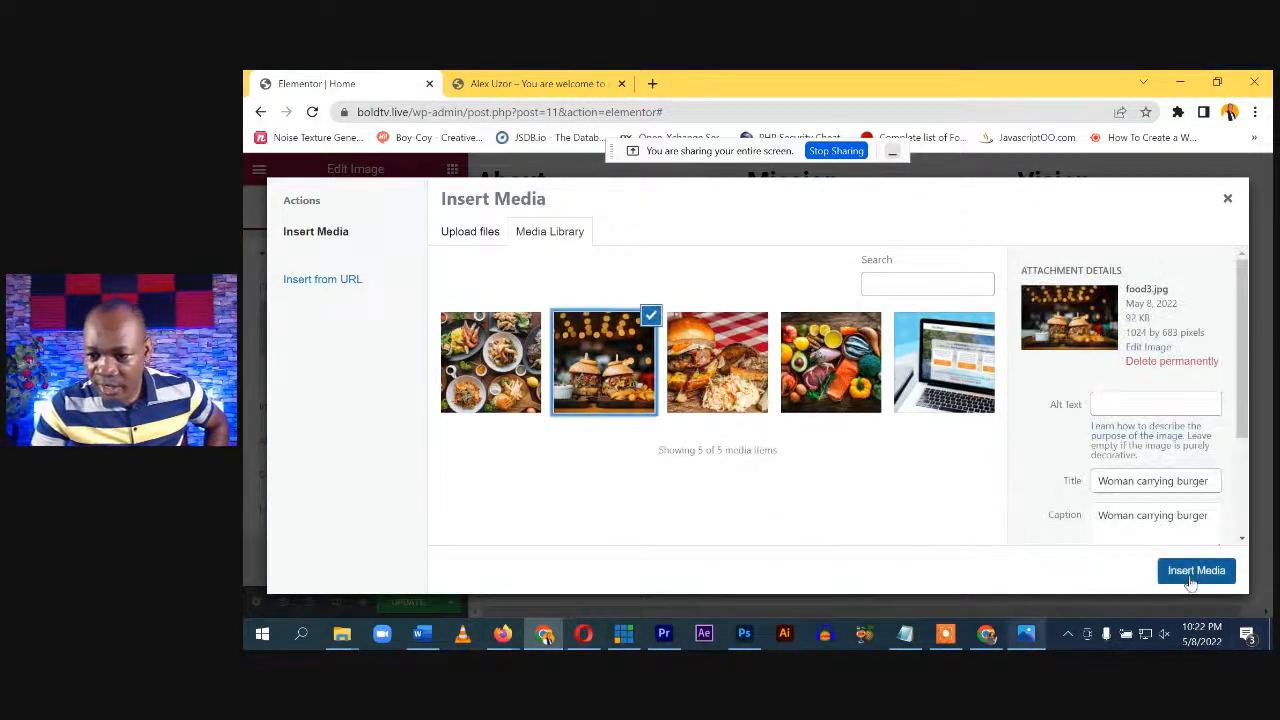
left_click(1191, 582)
scroll(897, 489, "down", 1)
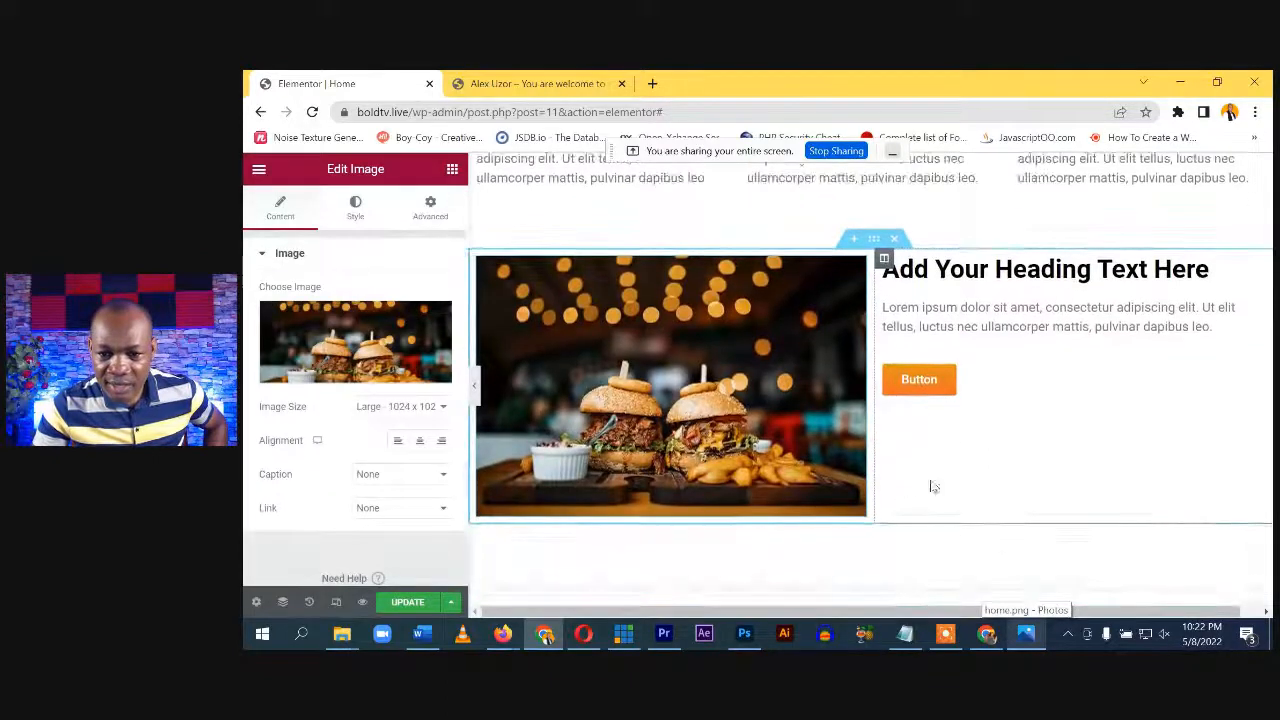
Add two more copies of the Lorem ipsum paragraph below the existing one in the new section's text widget
left_click(991, 317)
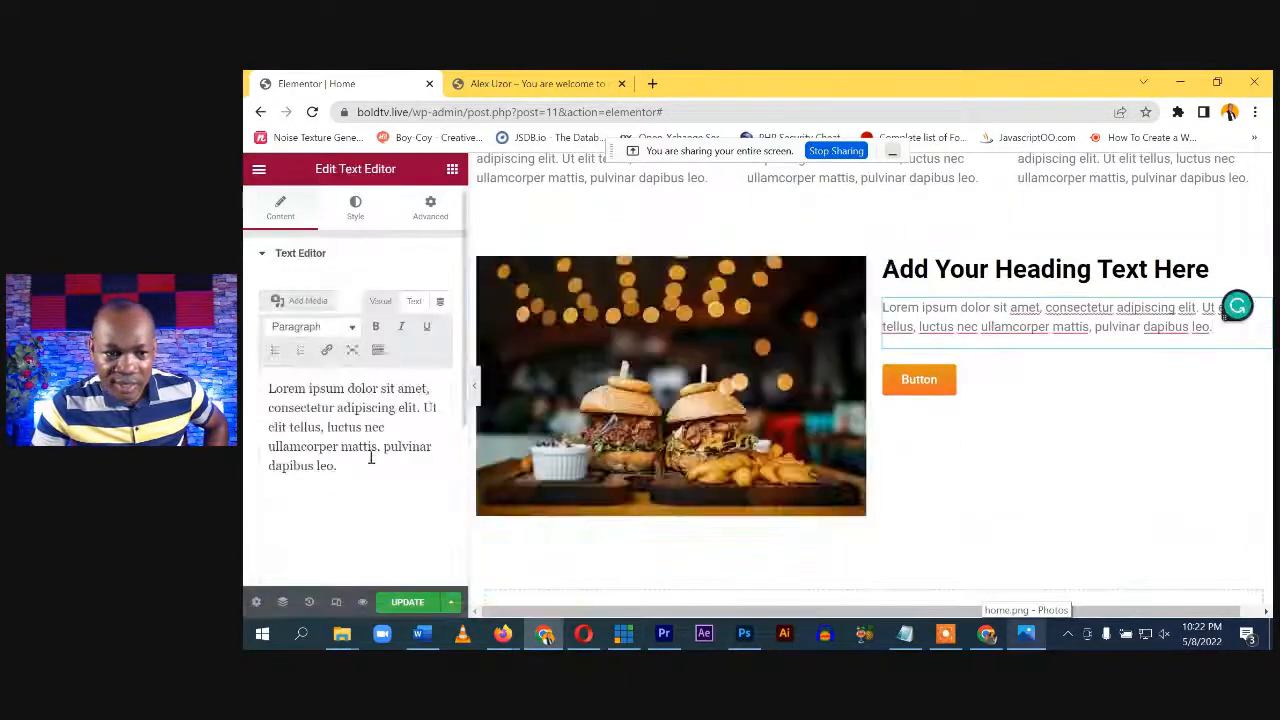
left_click_drag(370, 457, 268, 386)
key("ctrl+c")
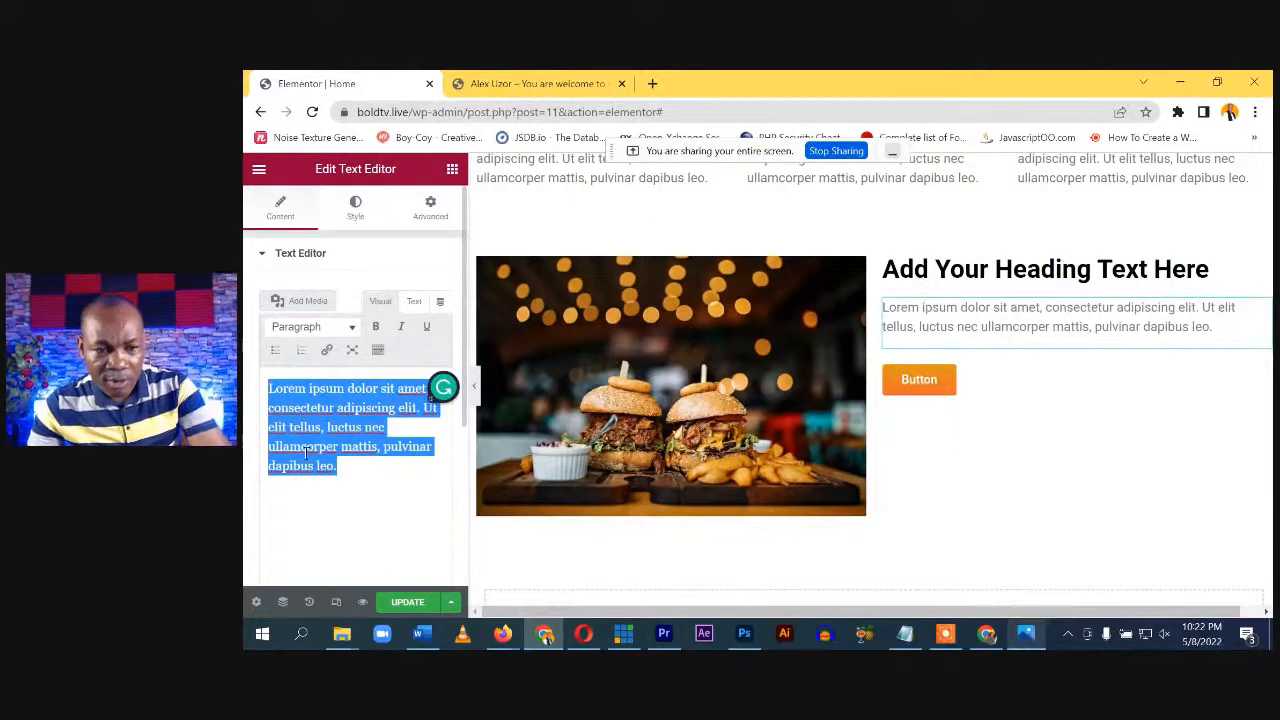
left_click(364, 465)
key("Return")
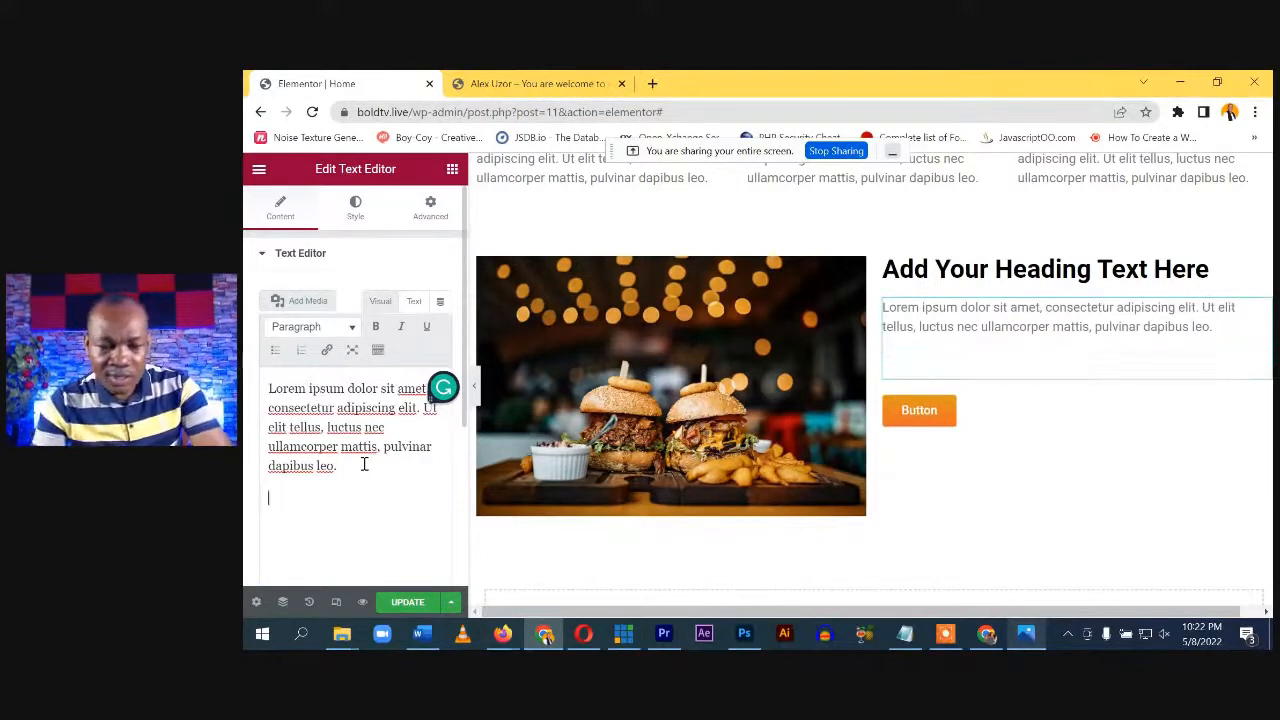
key("ctrl+v")
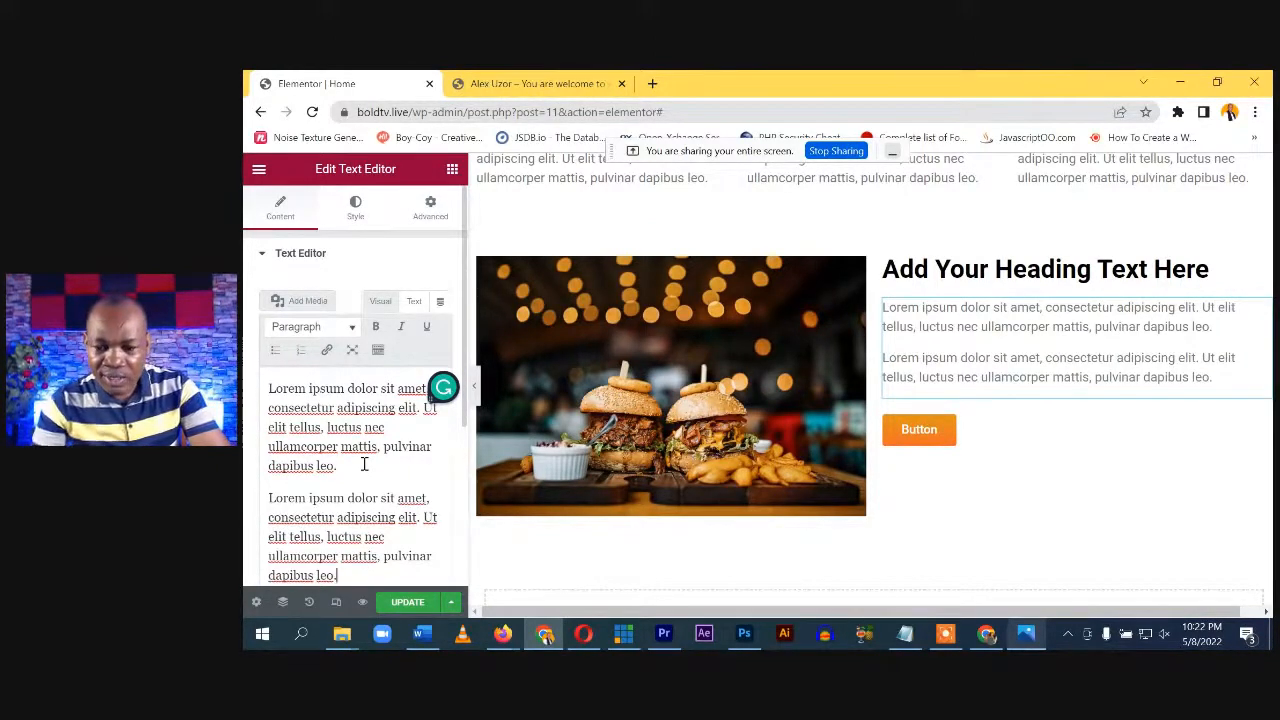
key("Return")
key("ctrl+v")
Update the page and review the new image and text section on the live site
left_click(405, 602)
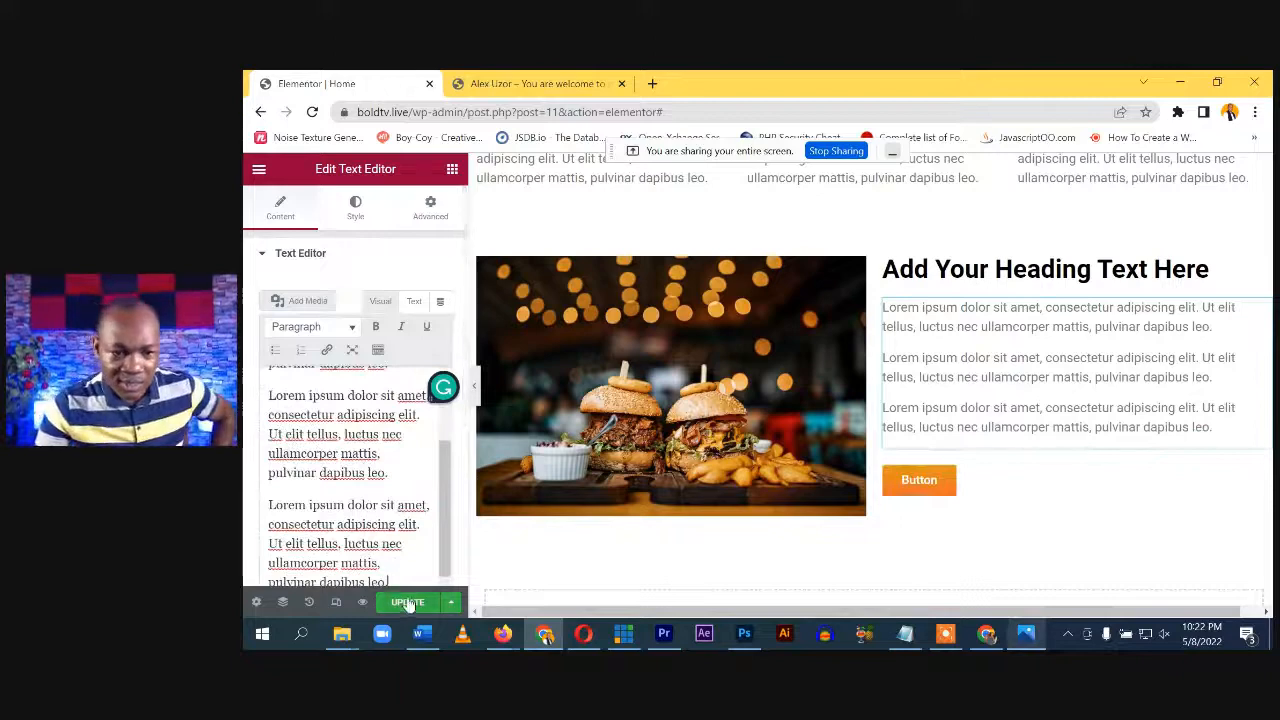
left_click(560, 84)
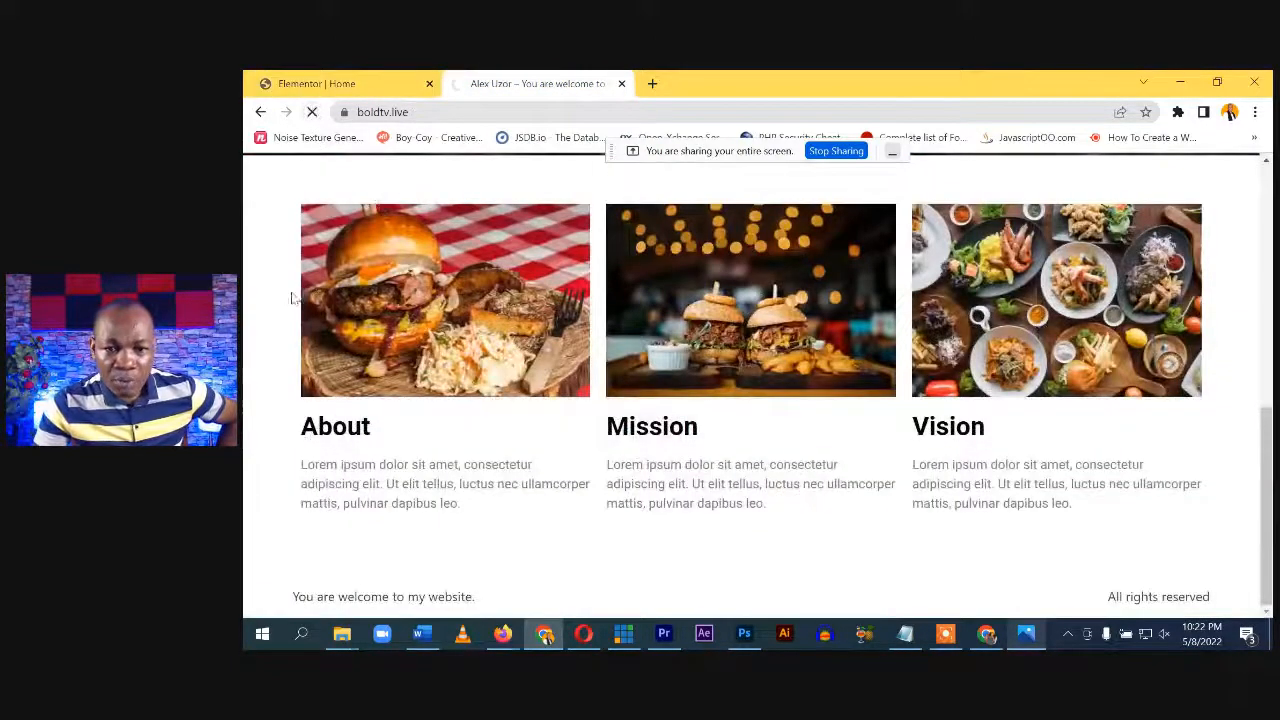
scroll(315, 305, "down", 3)
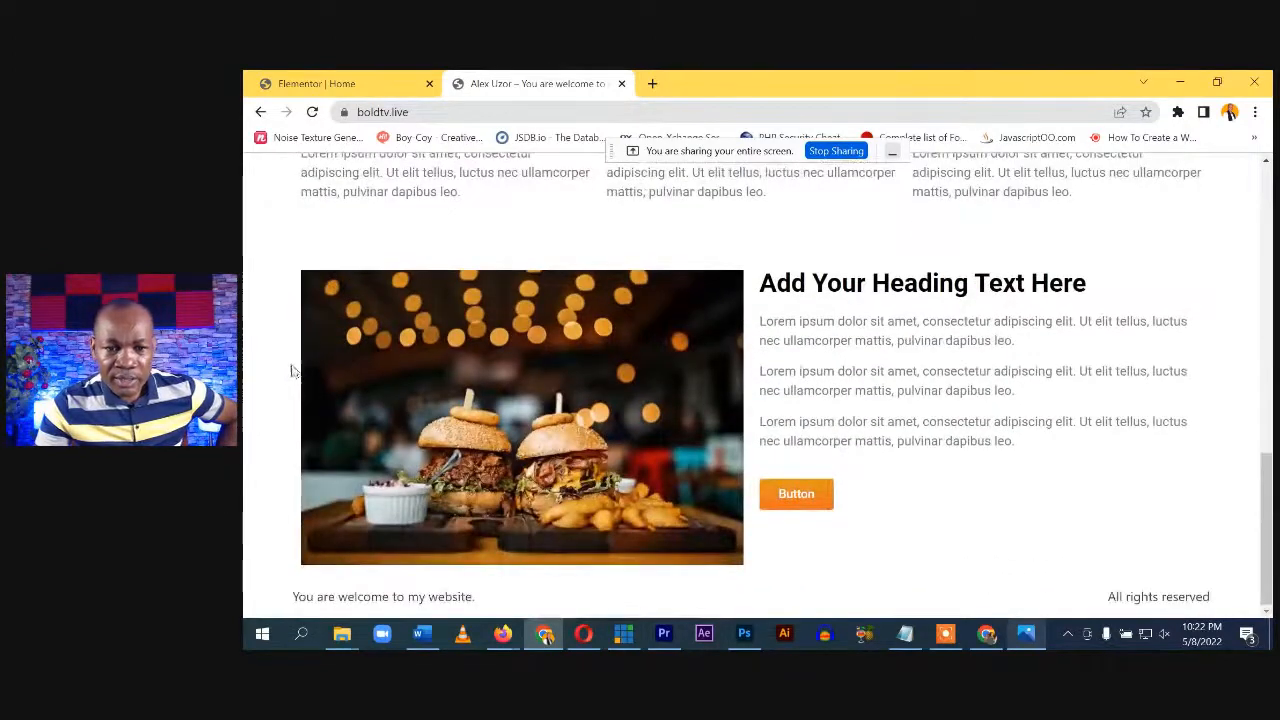
scroll(293, 370, "up", 10)
scroll(913, 420, "down", 10)
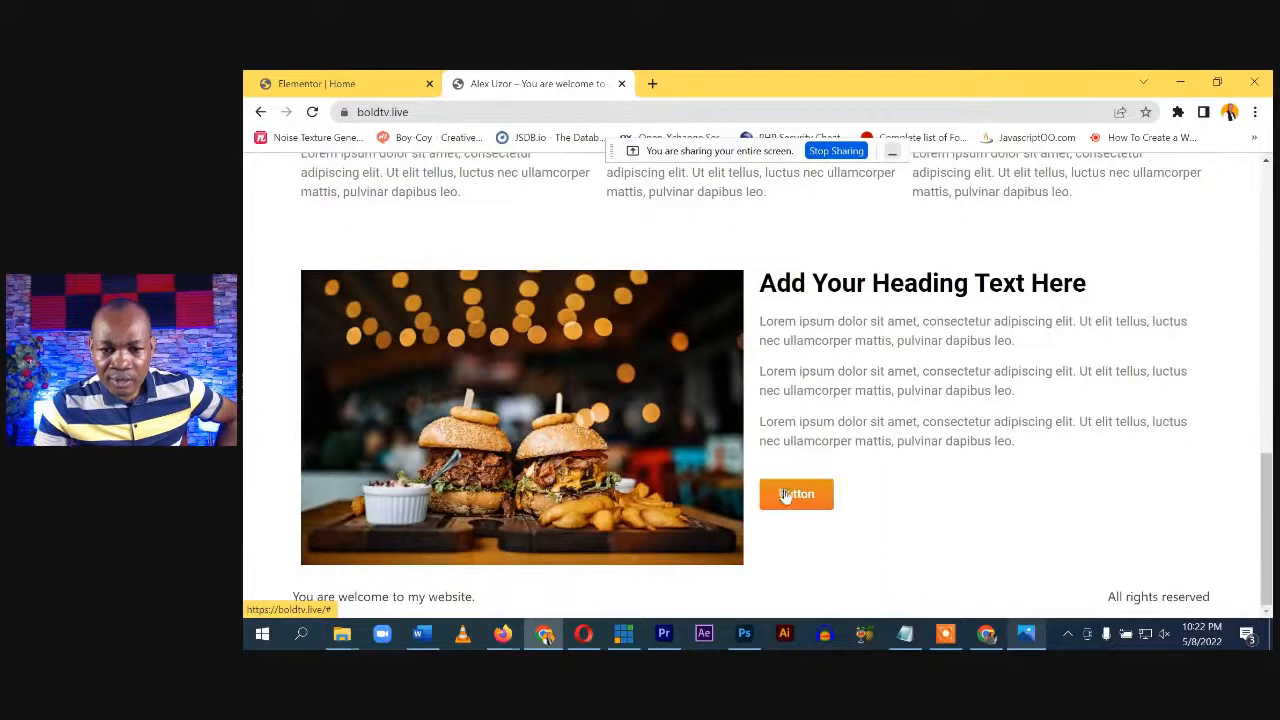
Set the new section's button link to https:google.com and update the page
left_click(350, 85)
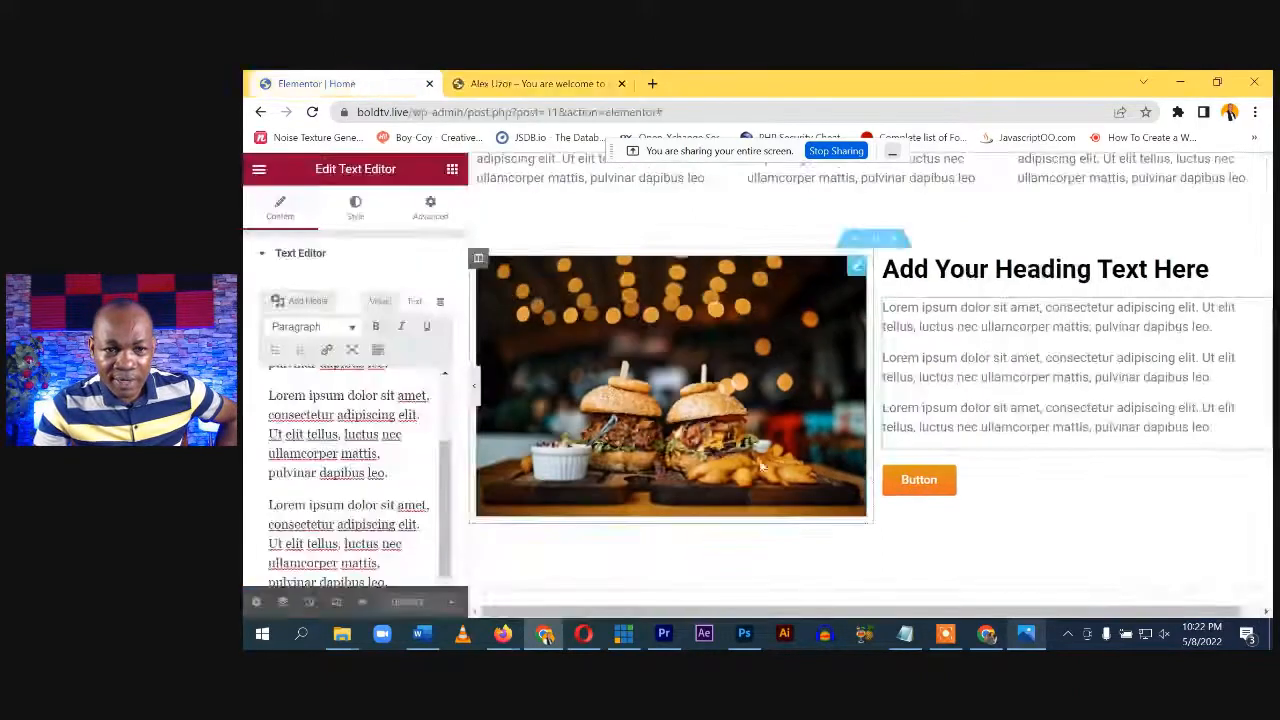
left_click(920, 481)
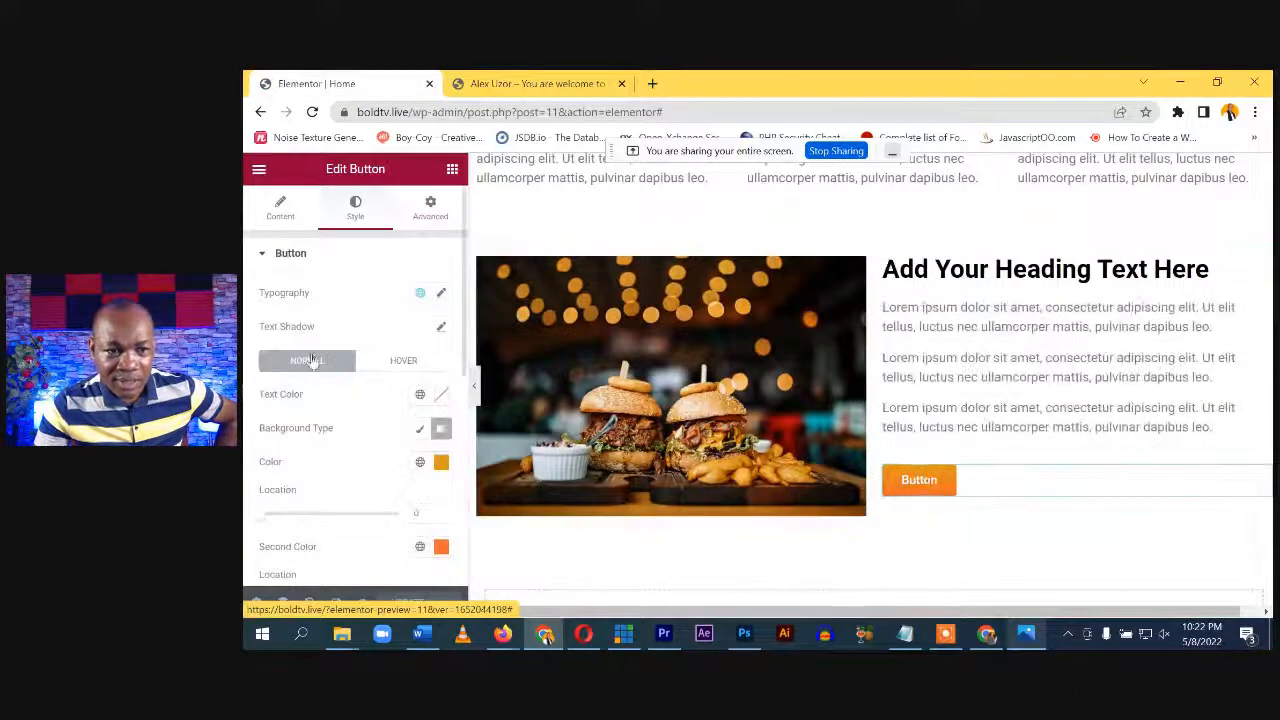
left_click(281, 214)
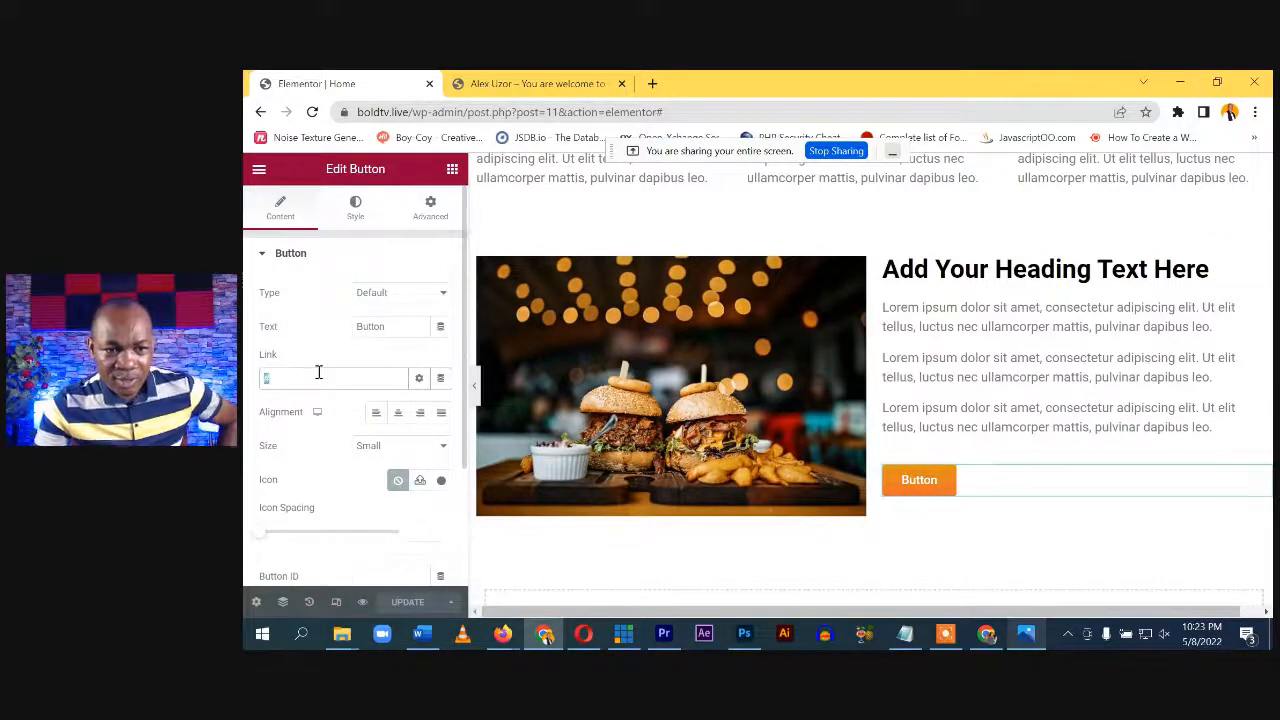
type("htt")
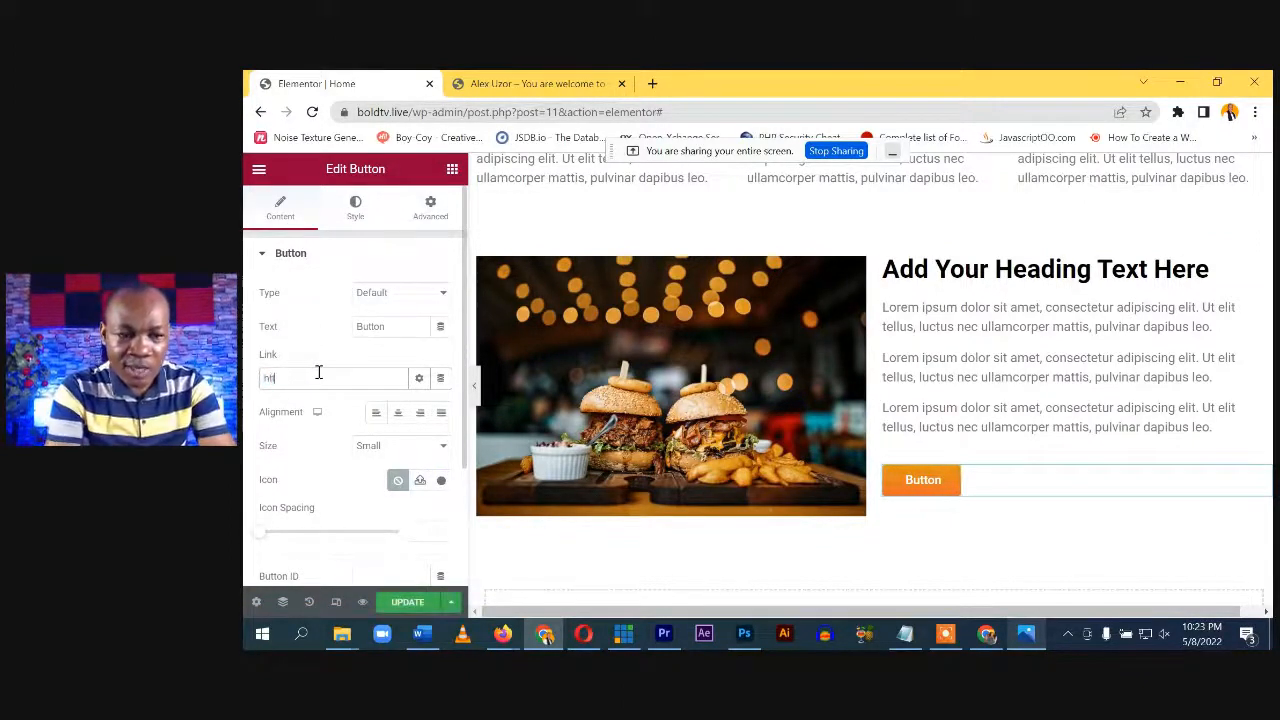
type("ps:g")
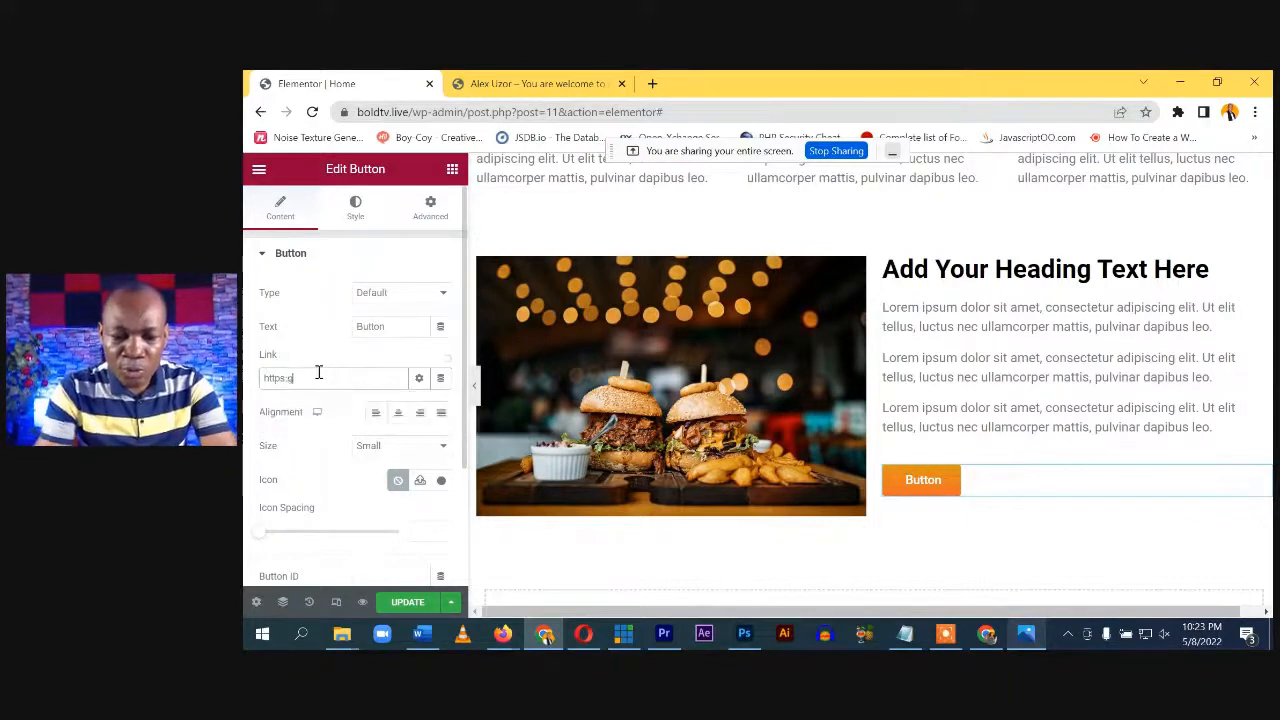
type("oogle.com")
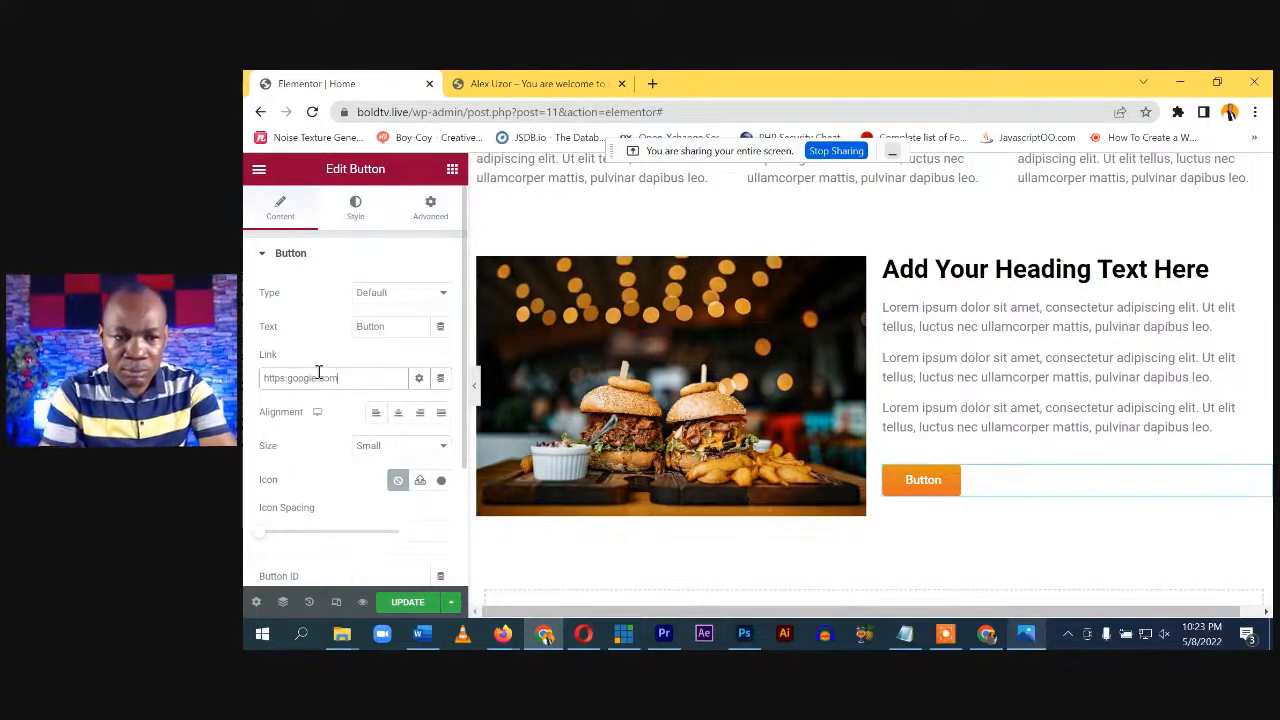
left_click(405, 602)
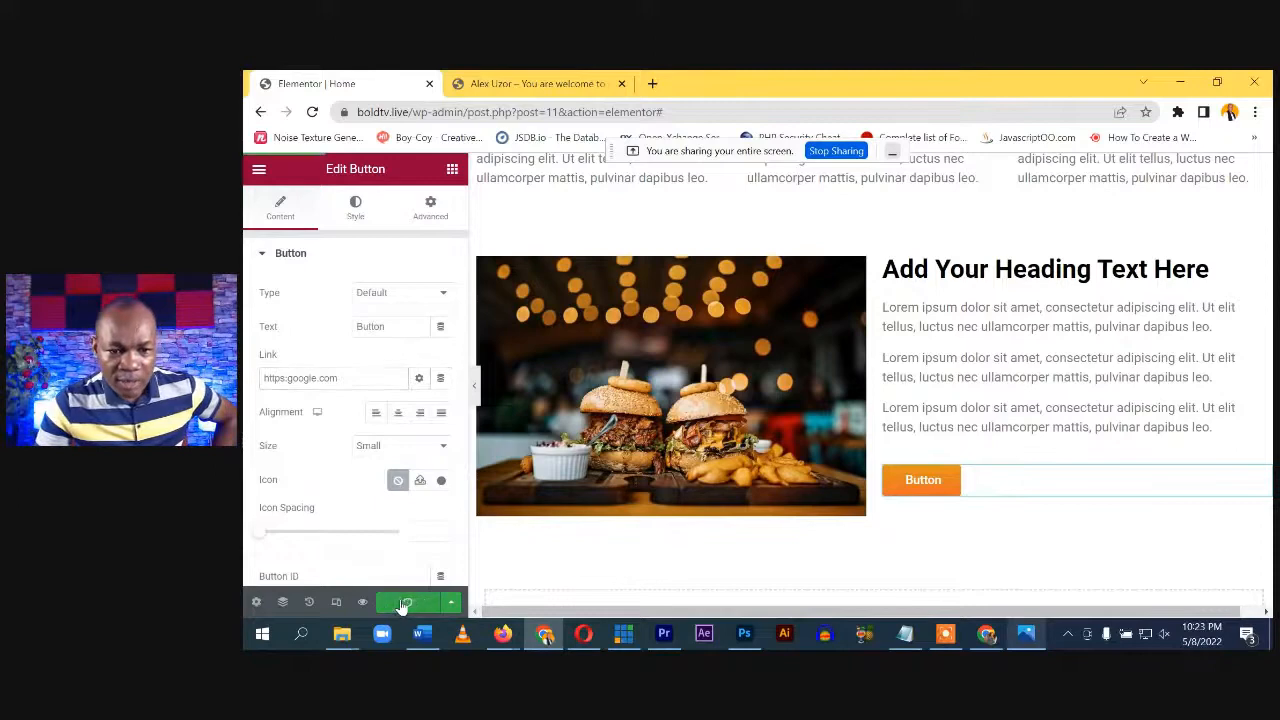
Reload the live home page and test where the button's link leads
left_click(570, 85)
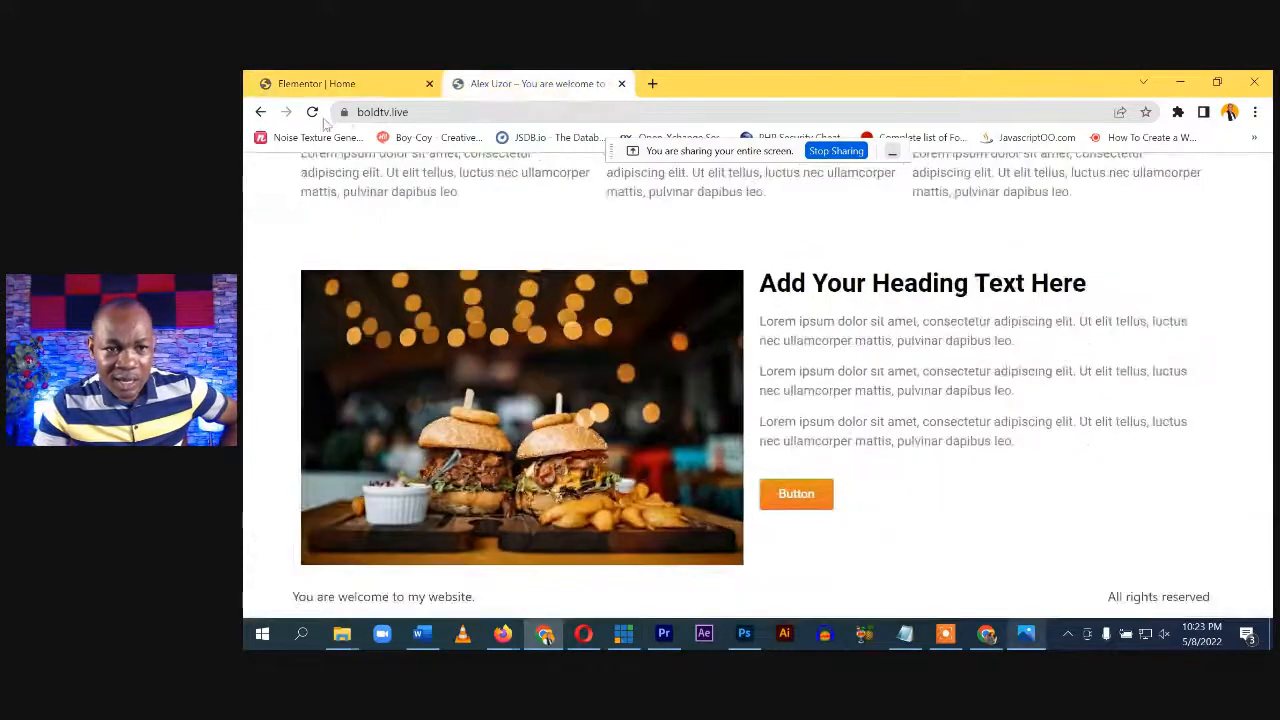
left_click(312, 112)
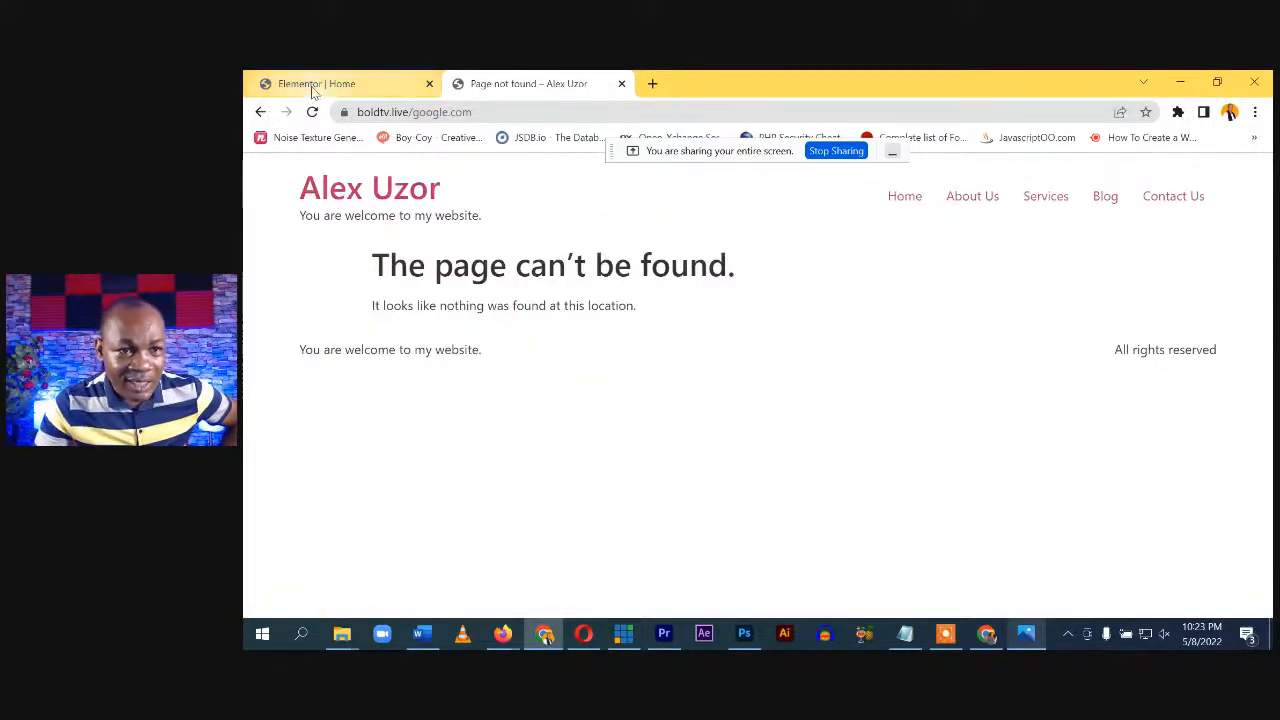
left_click(261, 111)
left_click(316, 83)
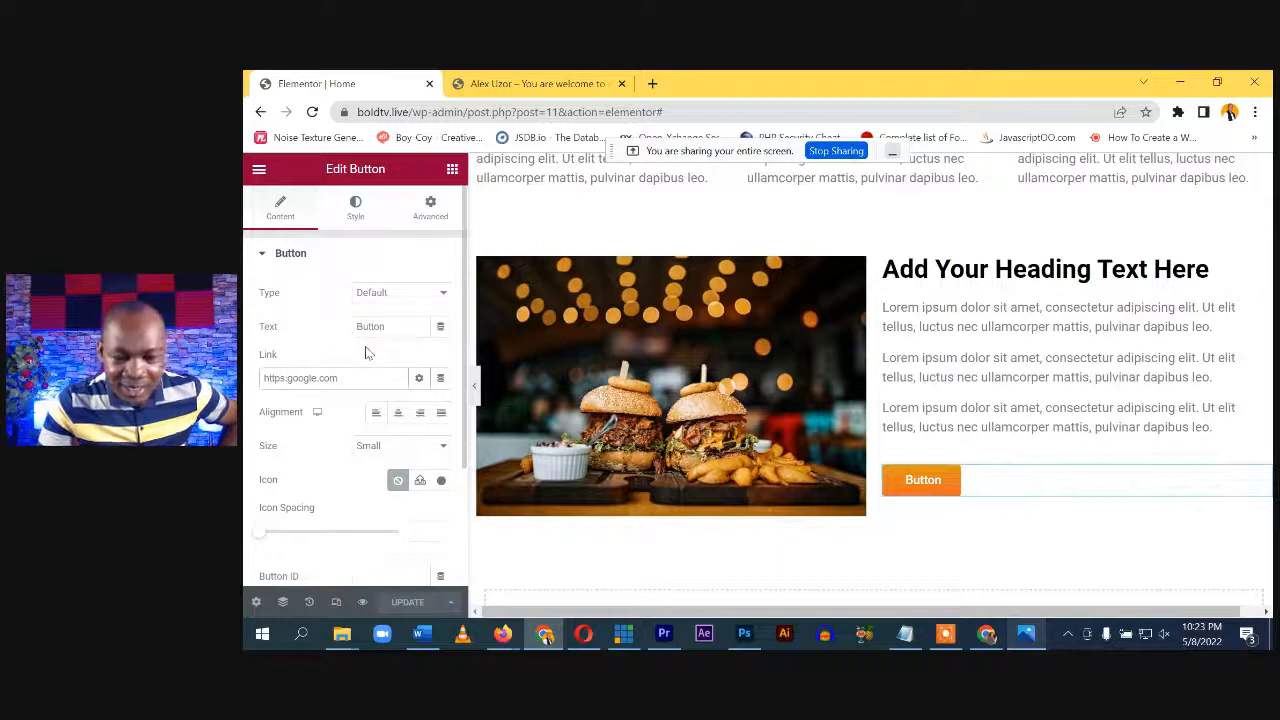
type("//")
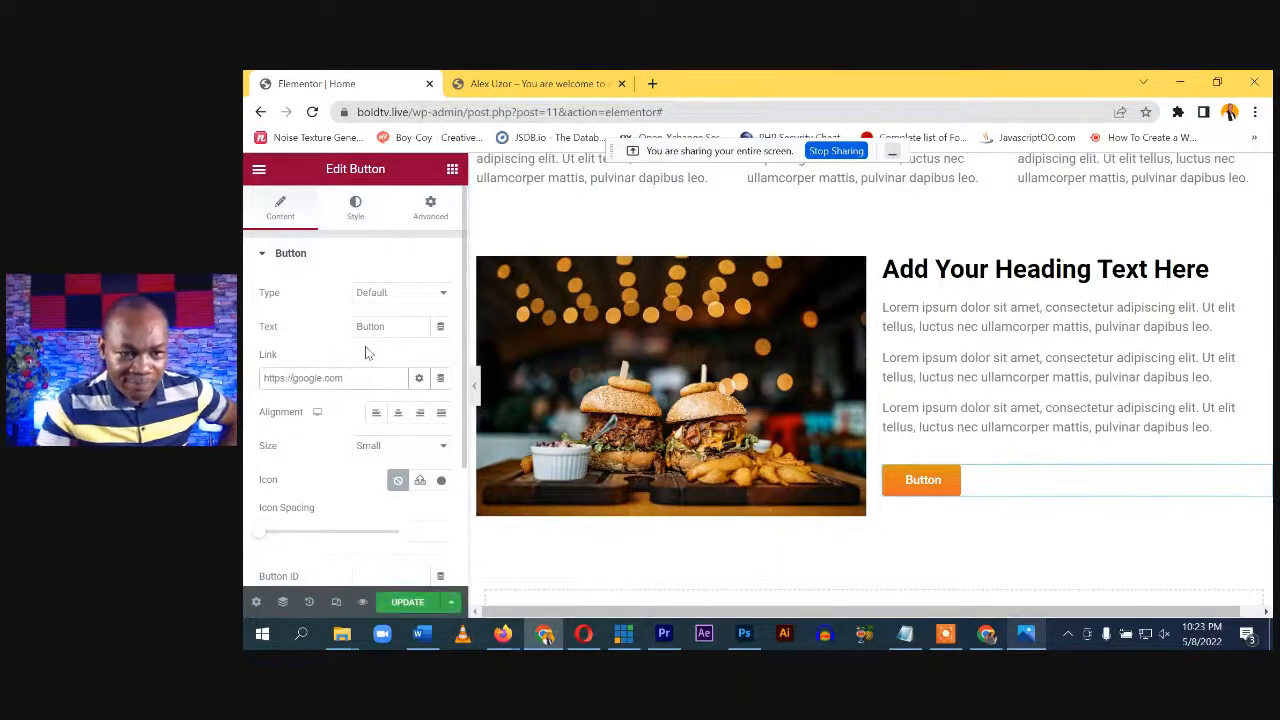
left_click(407, 601)
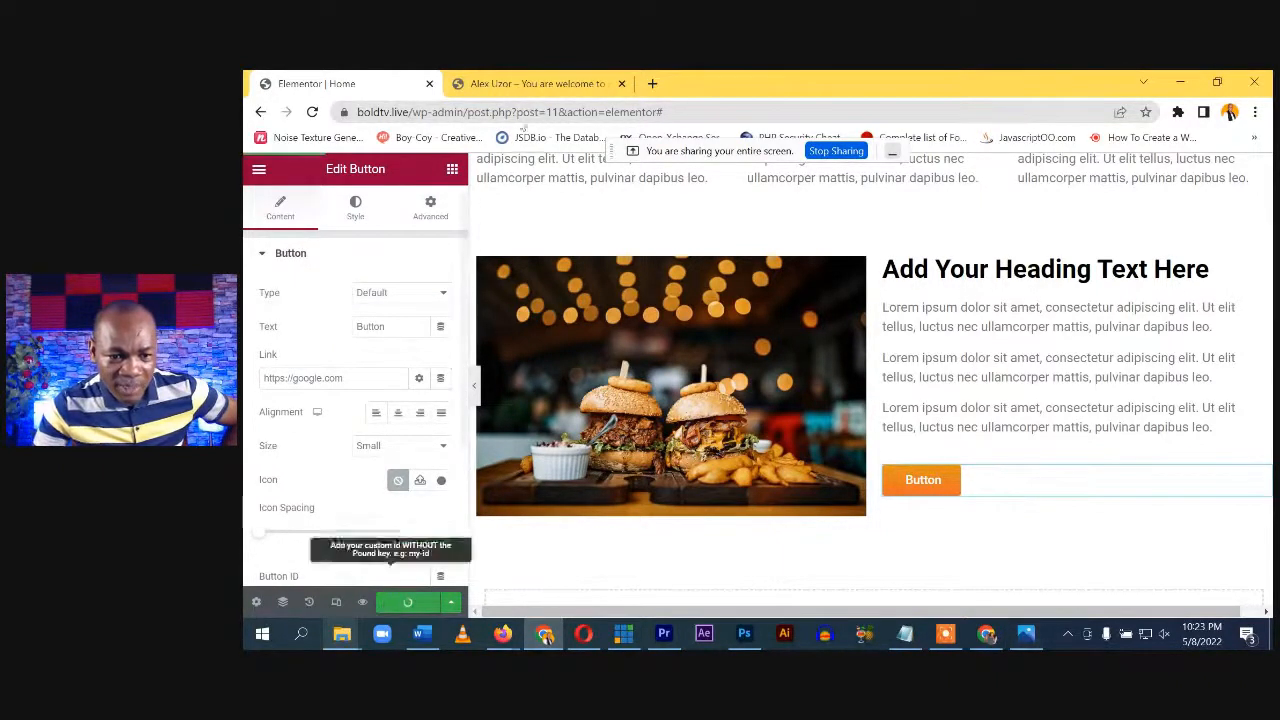
Test the corrected button link on the reloaded live page, go back to the home page and look it over
left_click(533, 83)
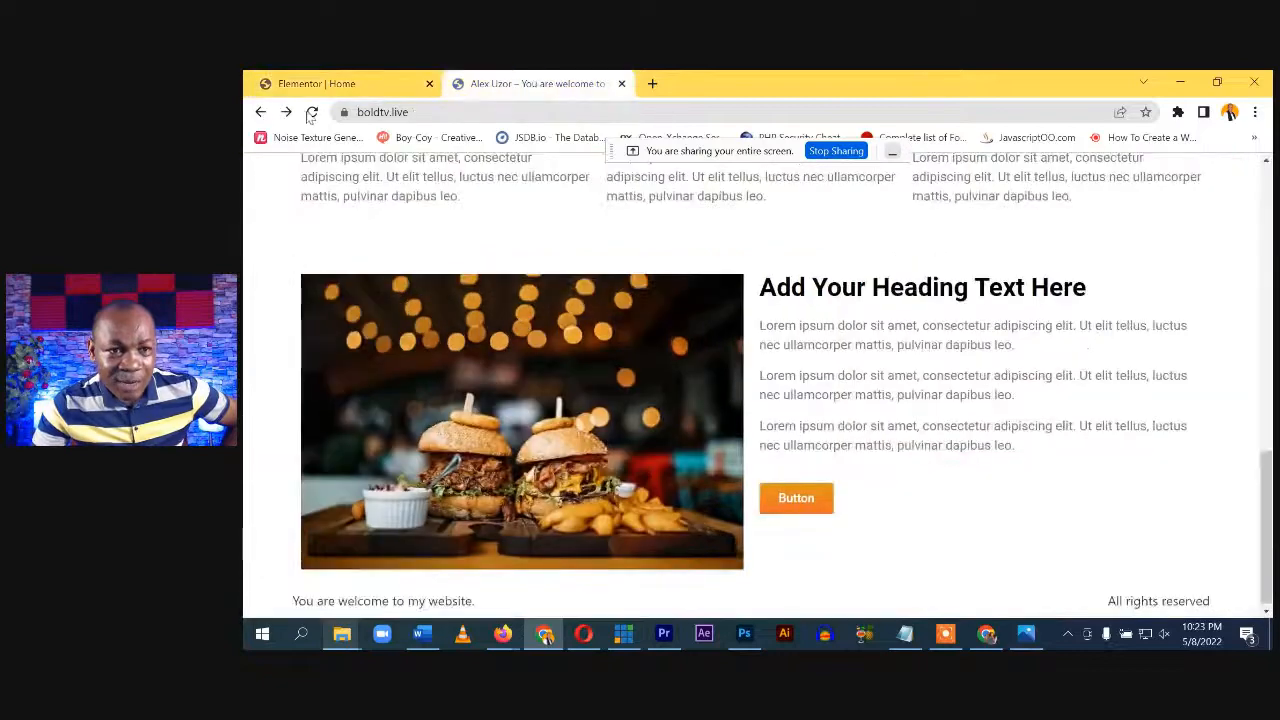
left_click(311, 113)
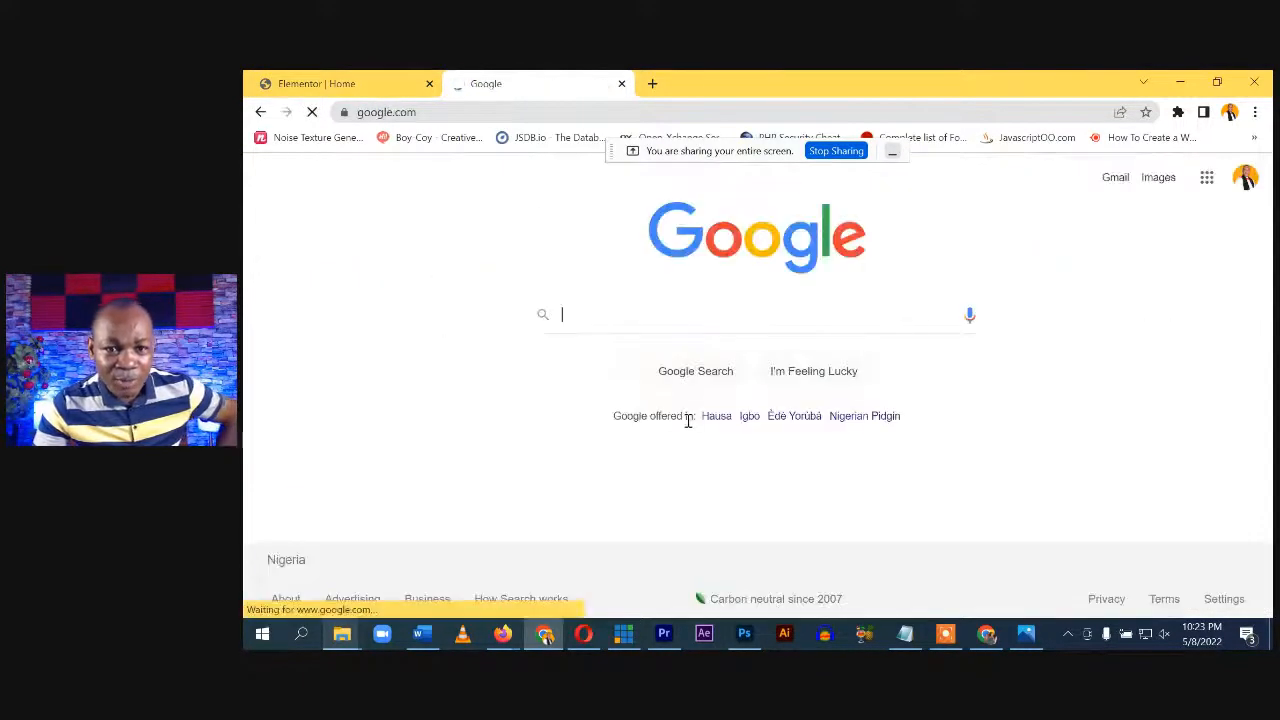
left_click(261, 112)
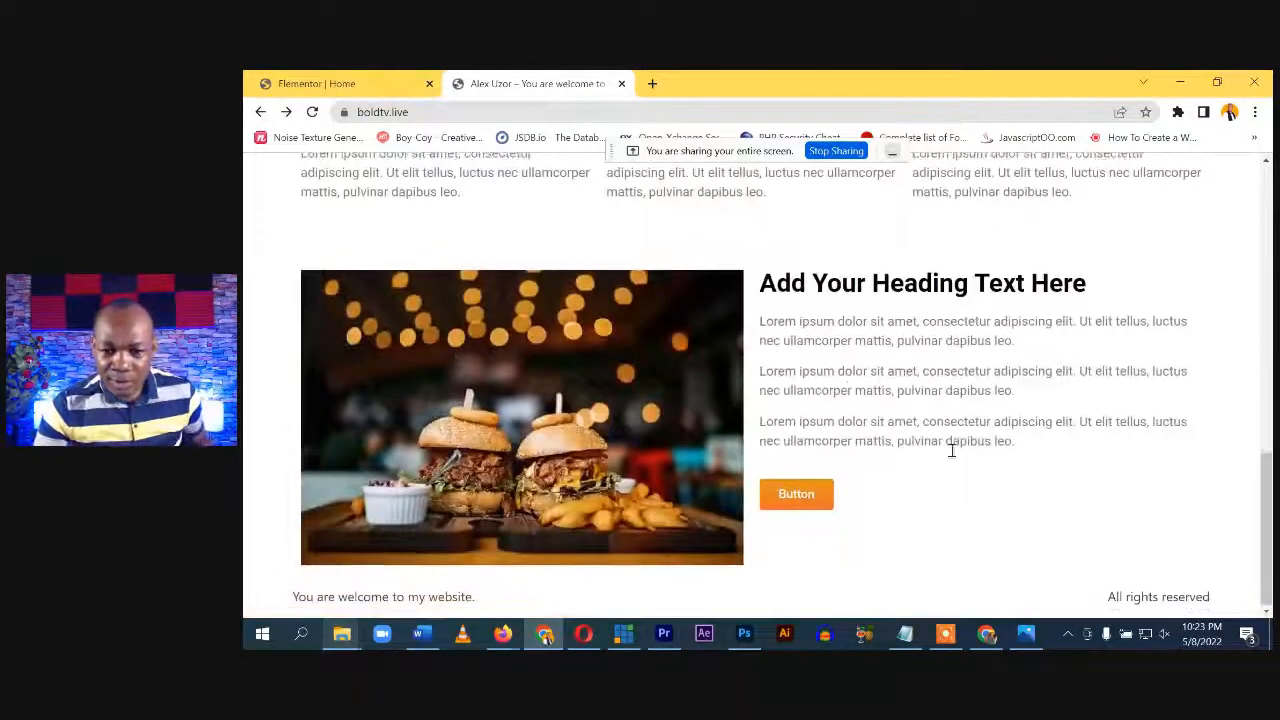
scroll(974, 446, "up", 10)
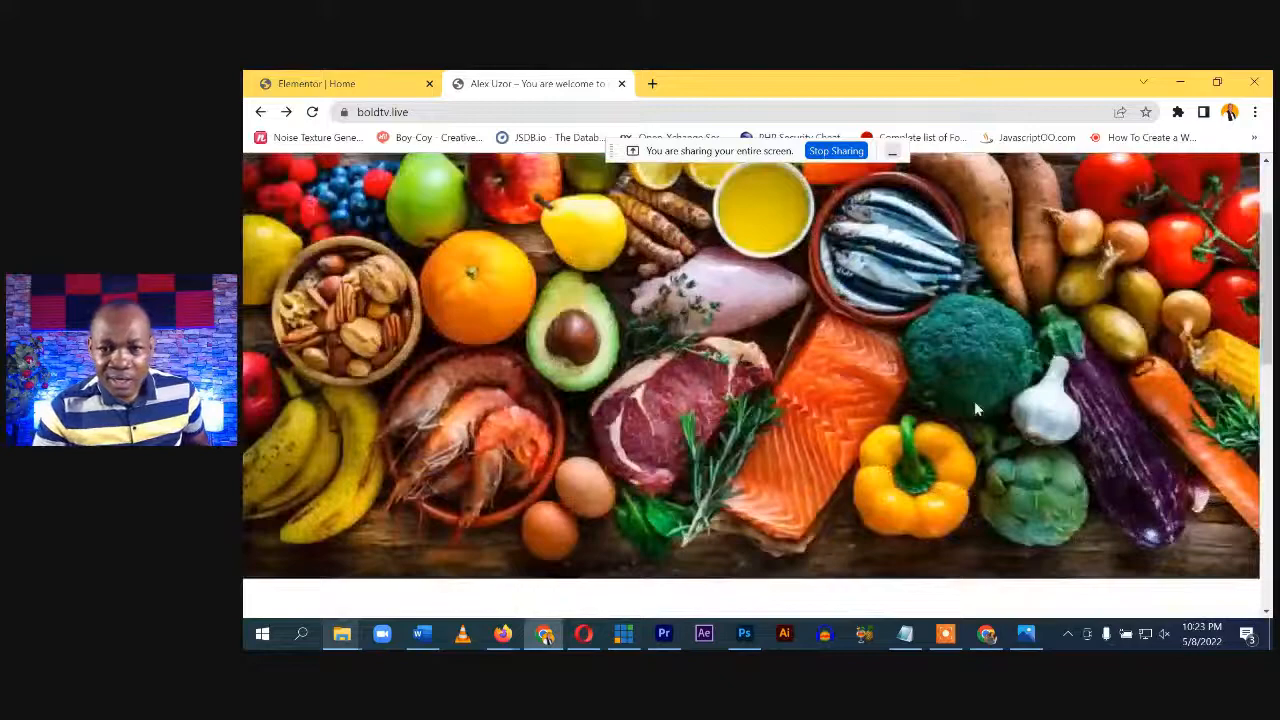
scroll(976, 408, "down", 10)
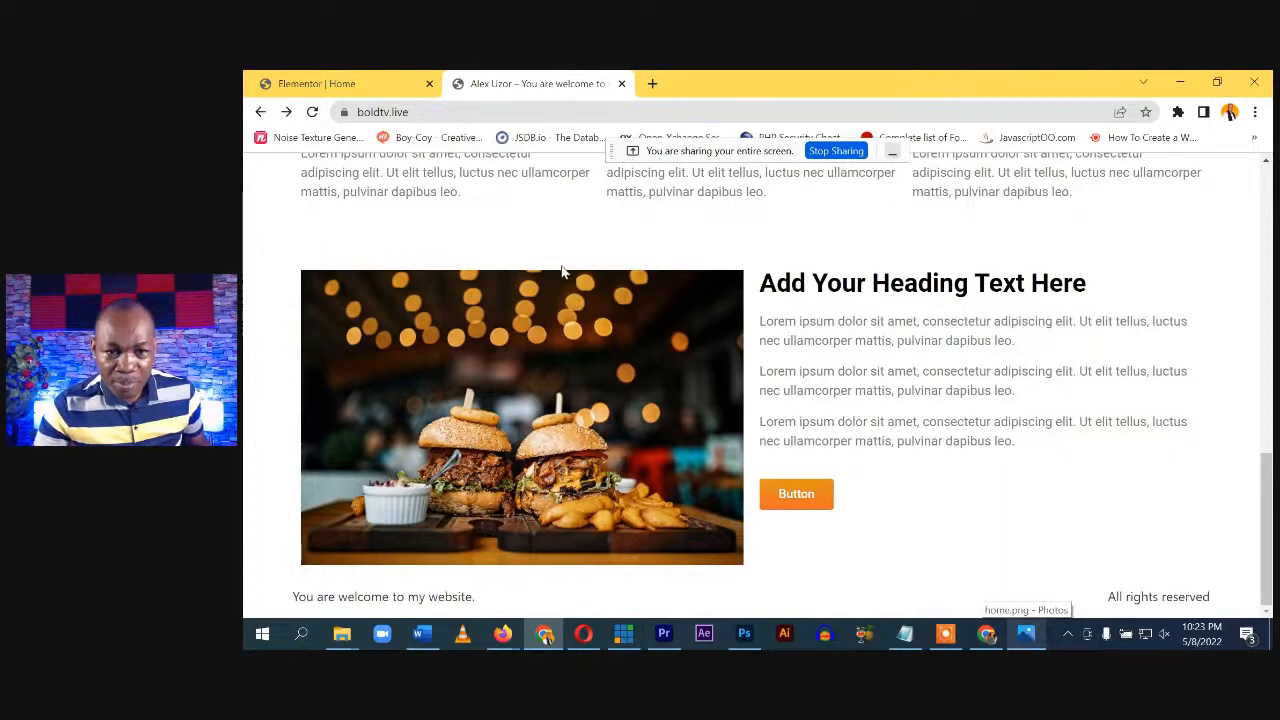
Set the top and bottom margins of the two-column image and text section to 50 px and update the page
left_click(440, 80)
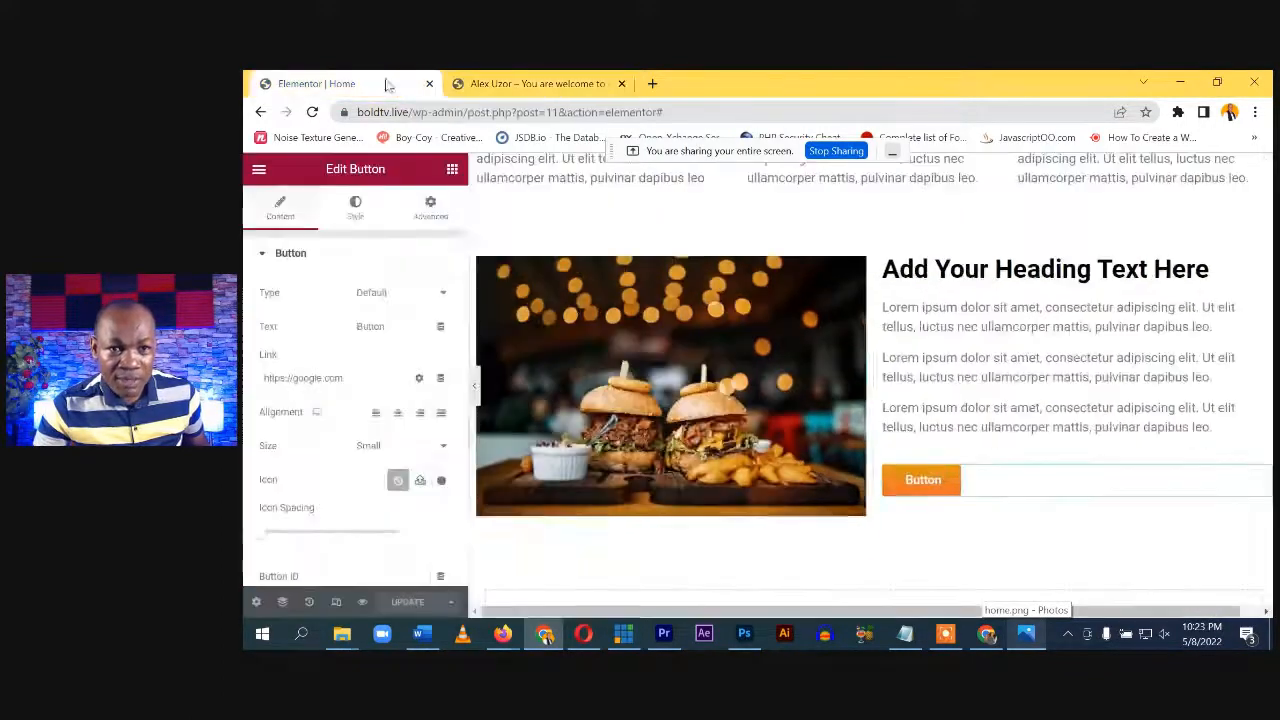
scroll(800, 390, "up", 2)
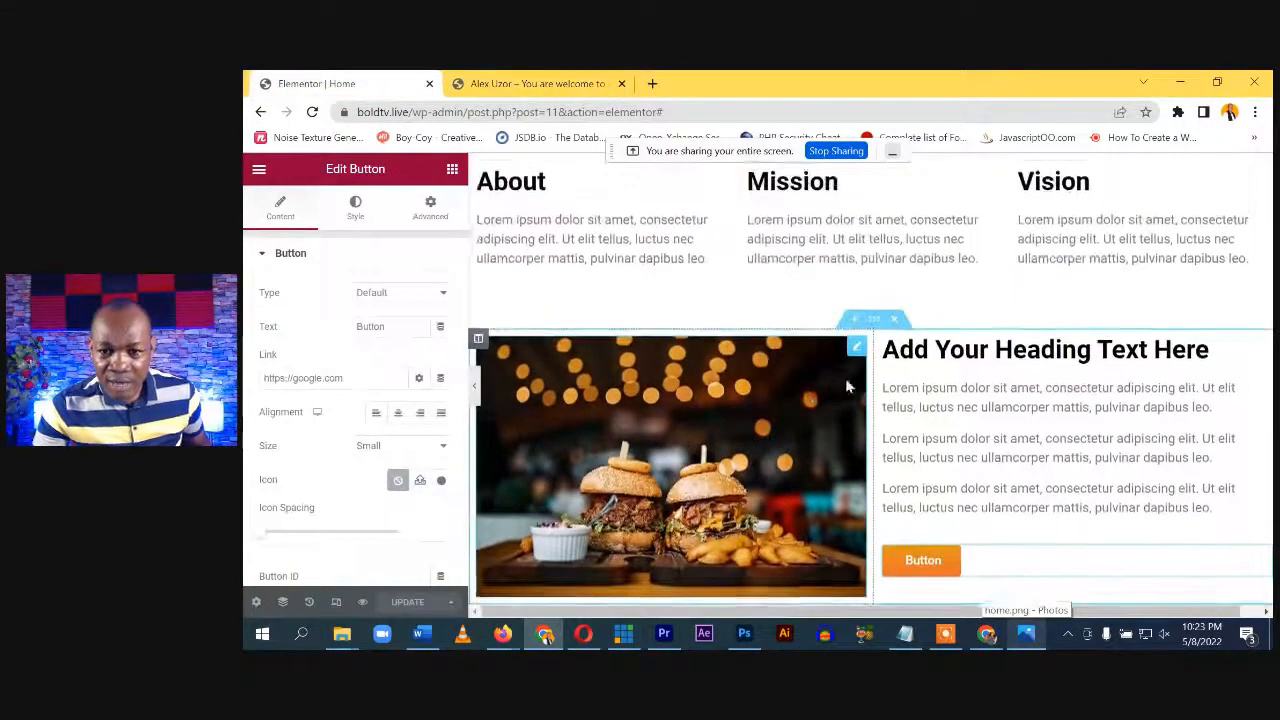
left_click(875, 320)
left_click(430, 208)
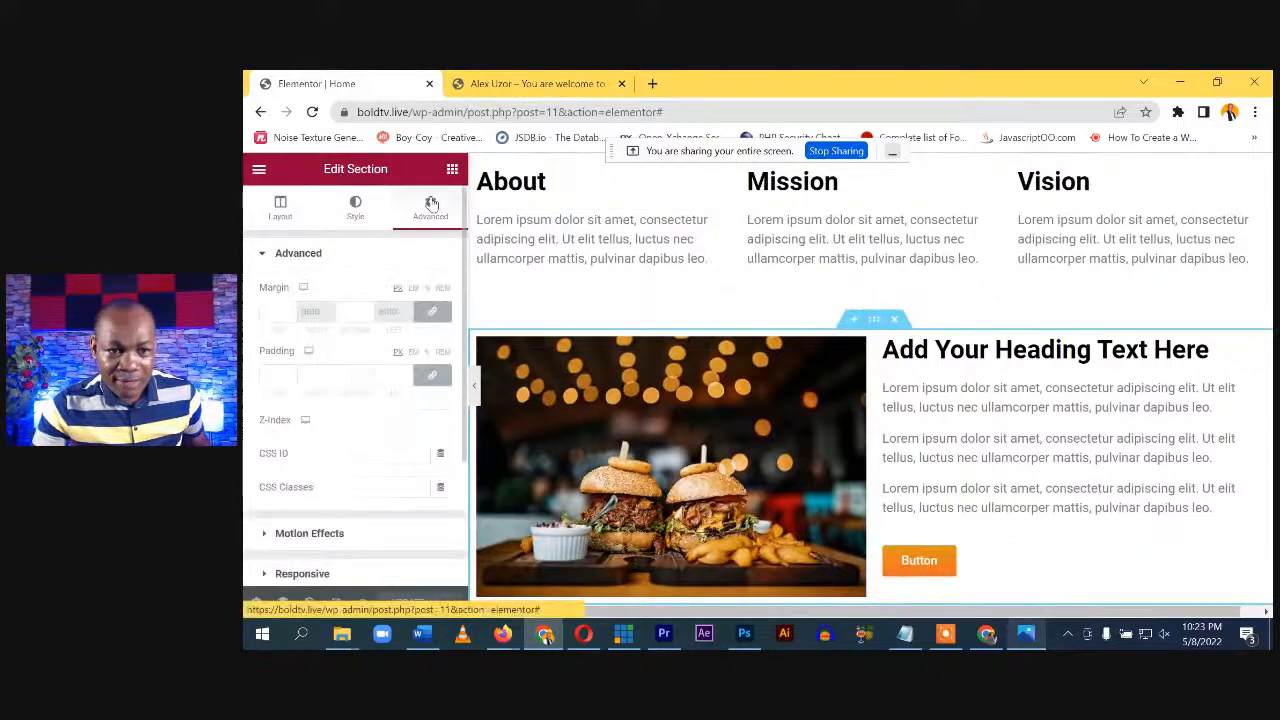
left_click(271, 311)
type("50")
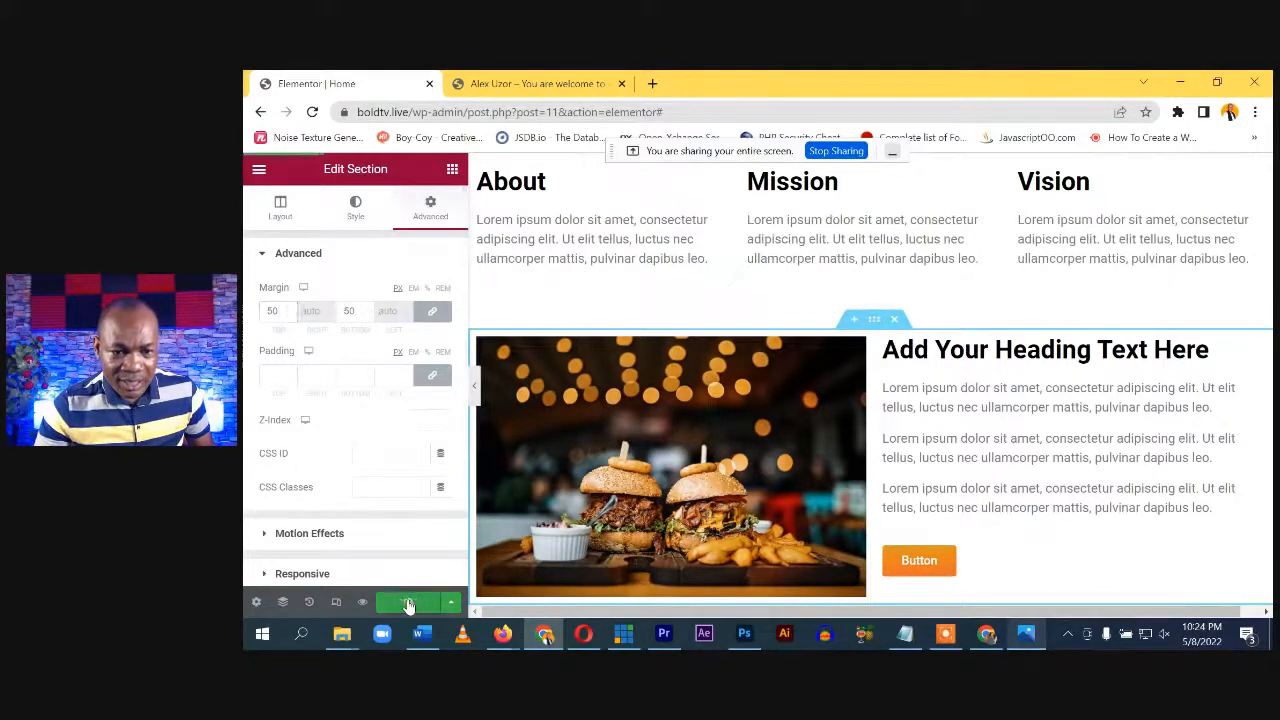
Examine the live home page from header to footer, including the section spacing, and return to the end of the page in the editor
left_click(560, 83)
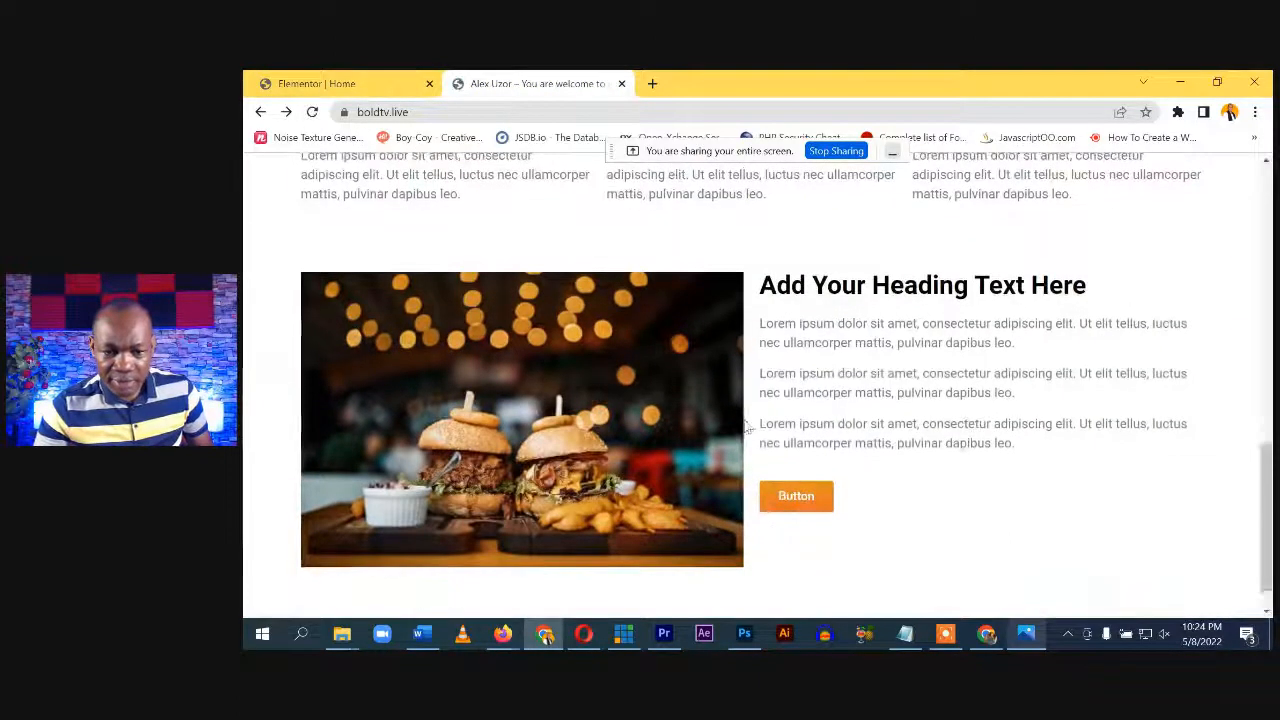
scroll(519, 551, "down", 1)
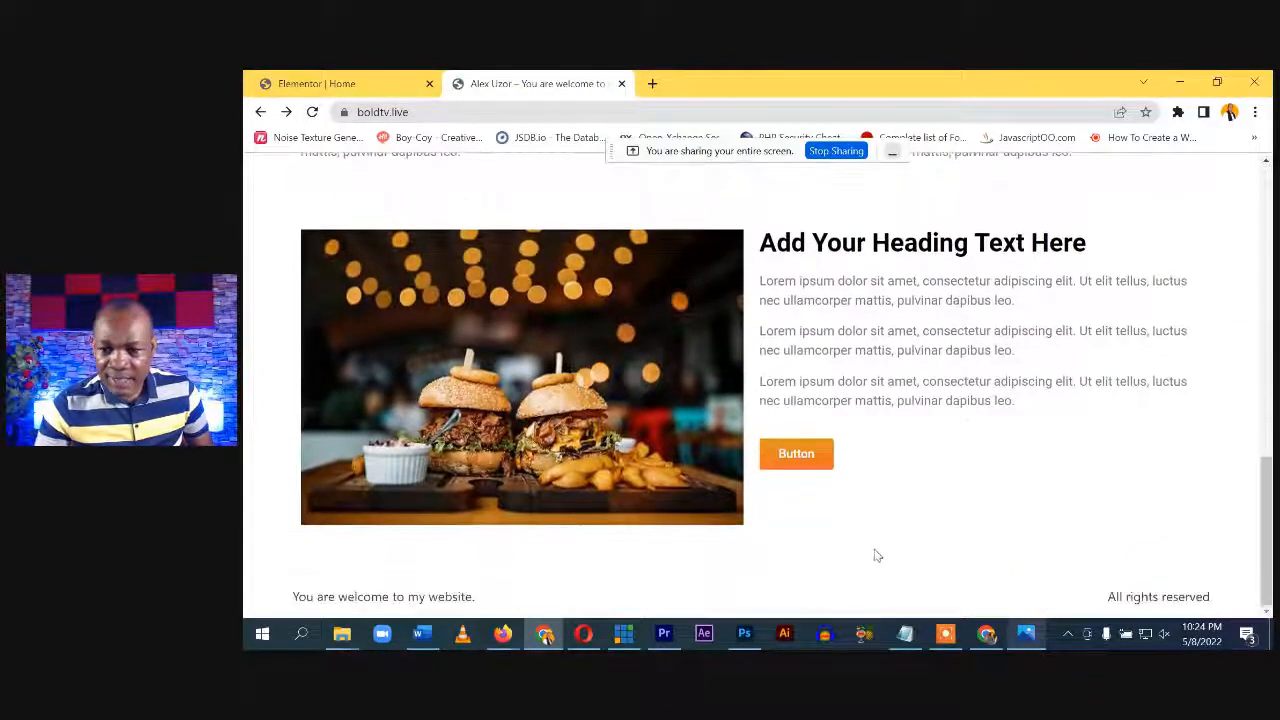
scroll(875, 555, "up", 10)
scroll(900, 337, "down", 5)
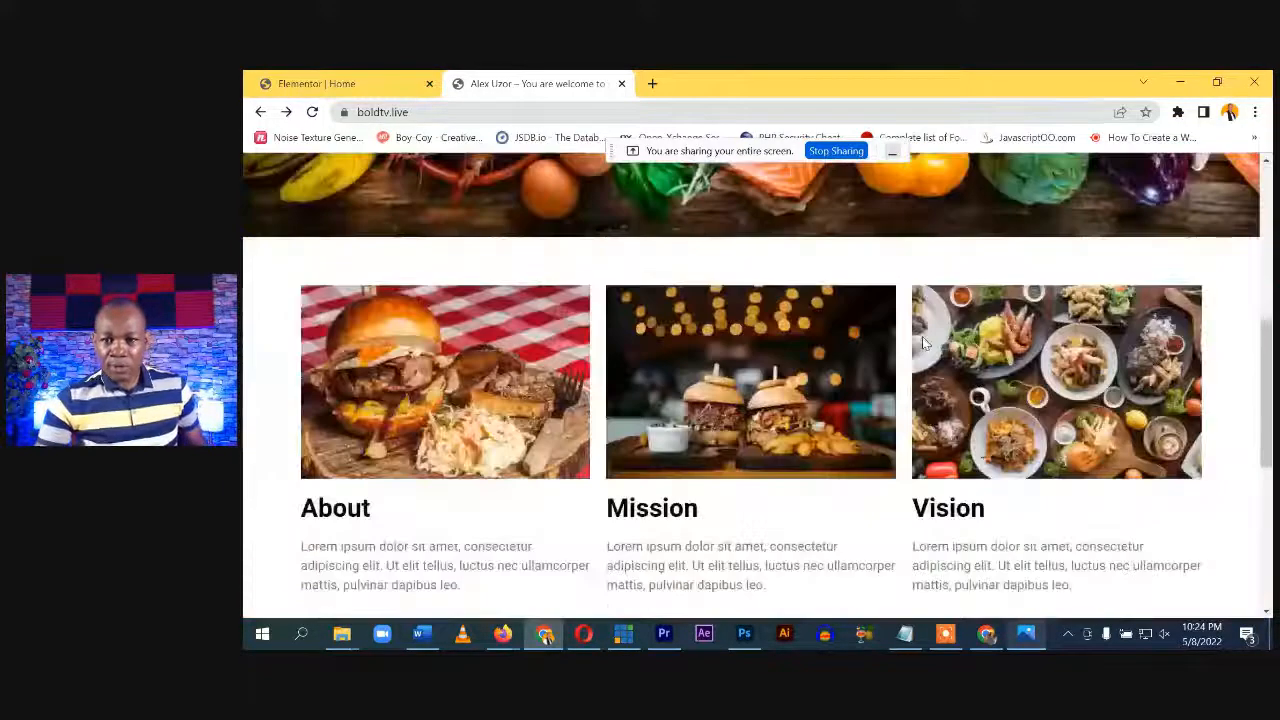
scroll(922, 336, "down", 3)
scroll(935, 371, "up", 10)
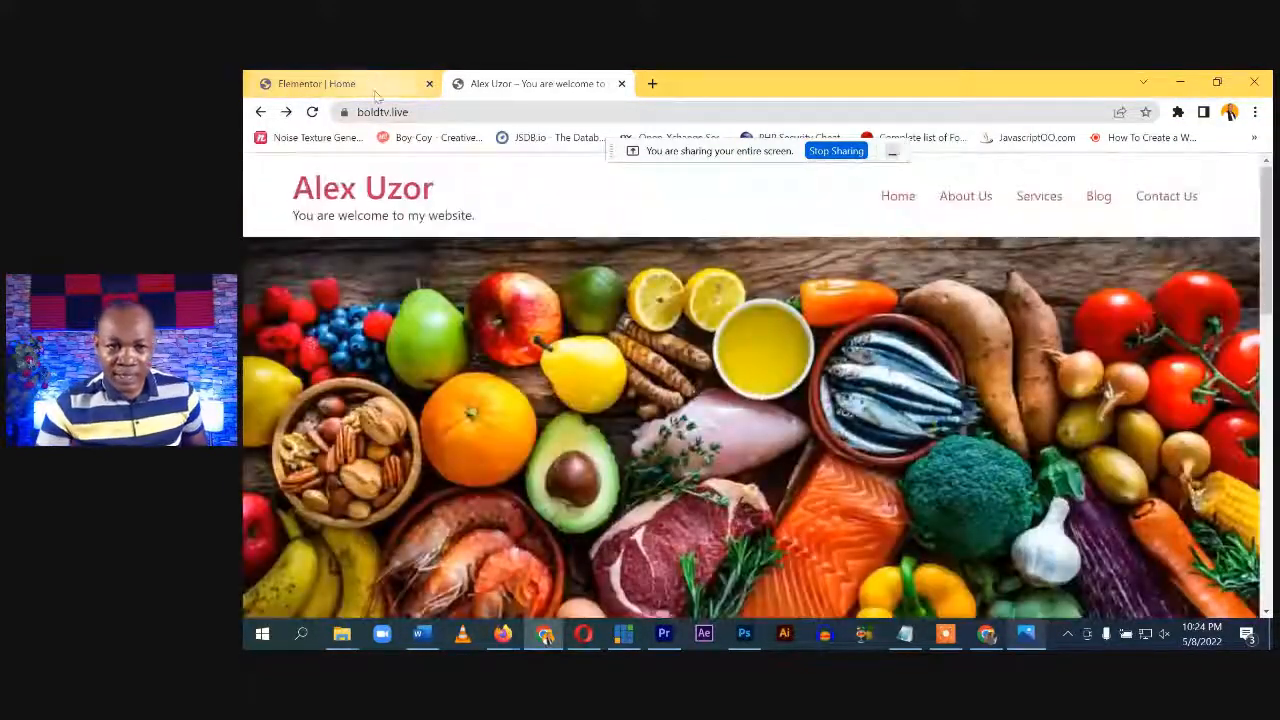
scroll(654, 477, "down", 6)
scroll(660, 460, "up", 4)
scroll(660, 460, "down", 1)
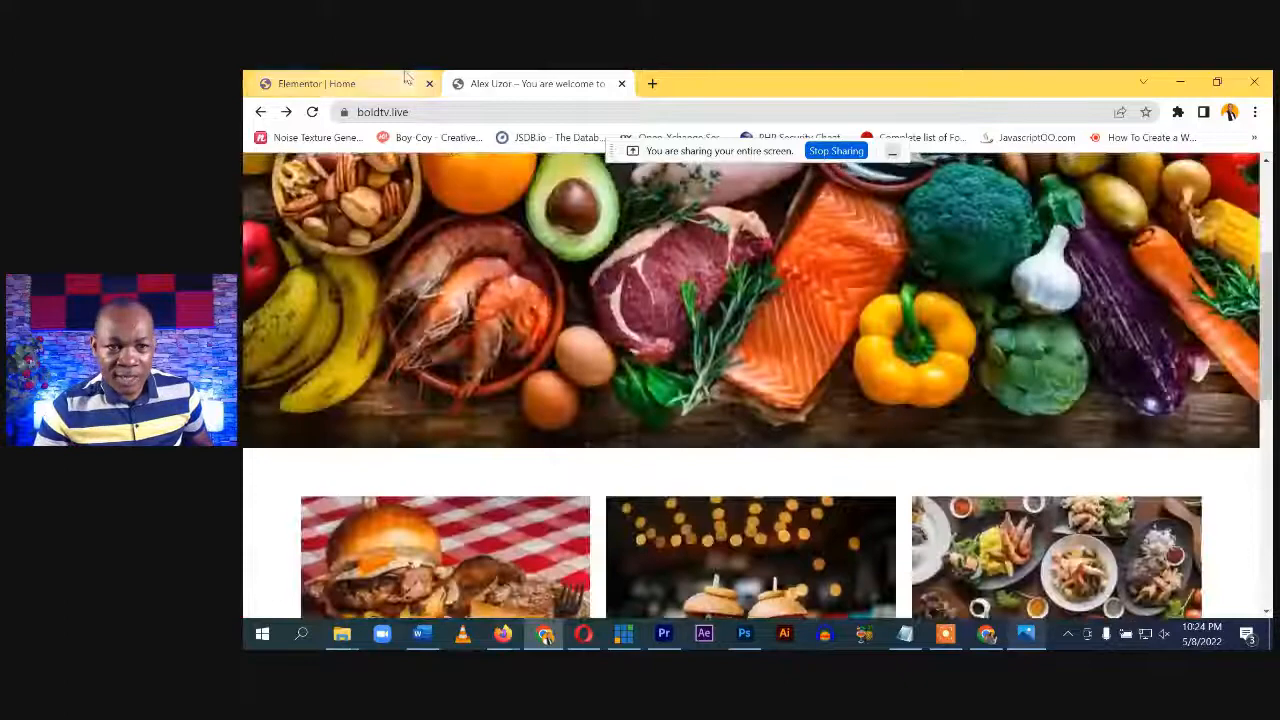
left_click(407, 80)
scroll(848, 434, "down", 6)
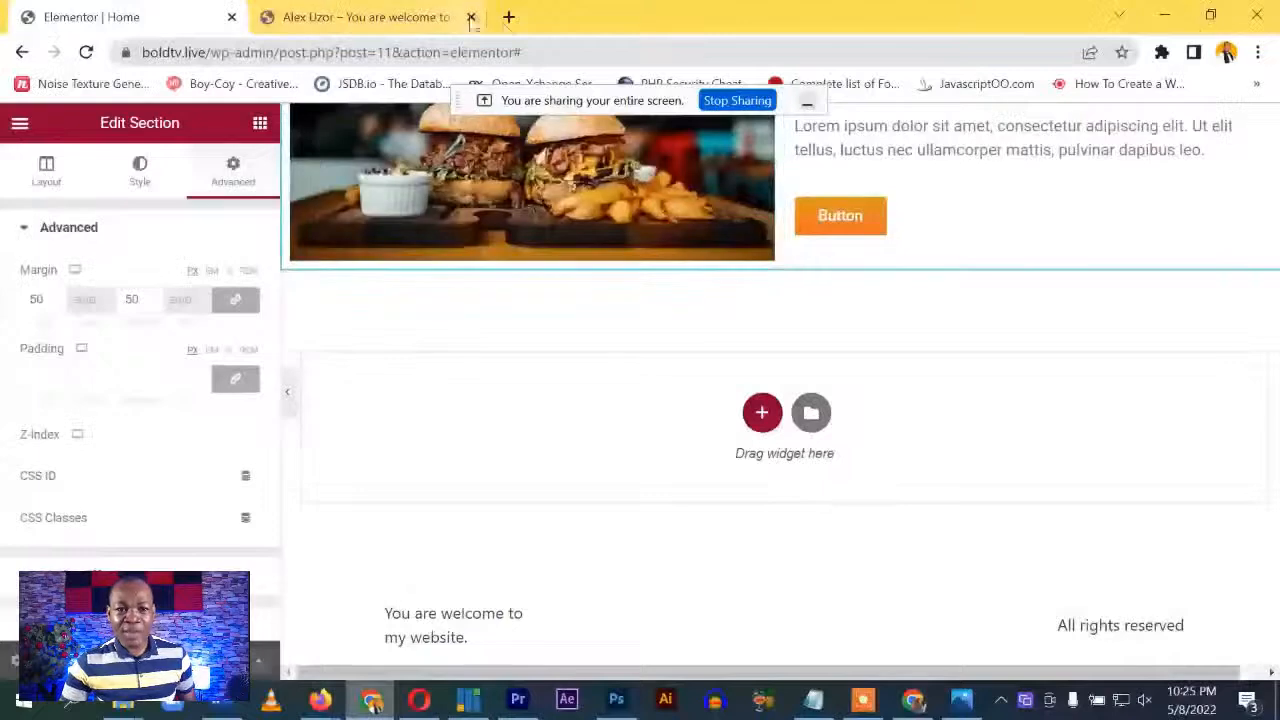
Open the author's official website in a new browser tab and look it over from header to footer
left_click(508, 17)
type("alex")
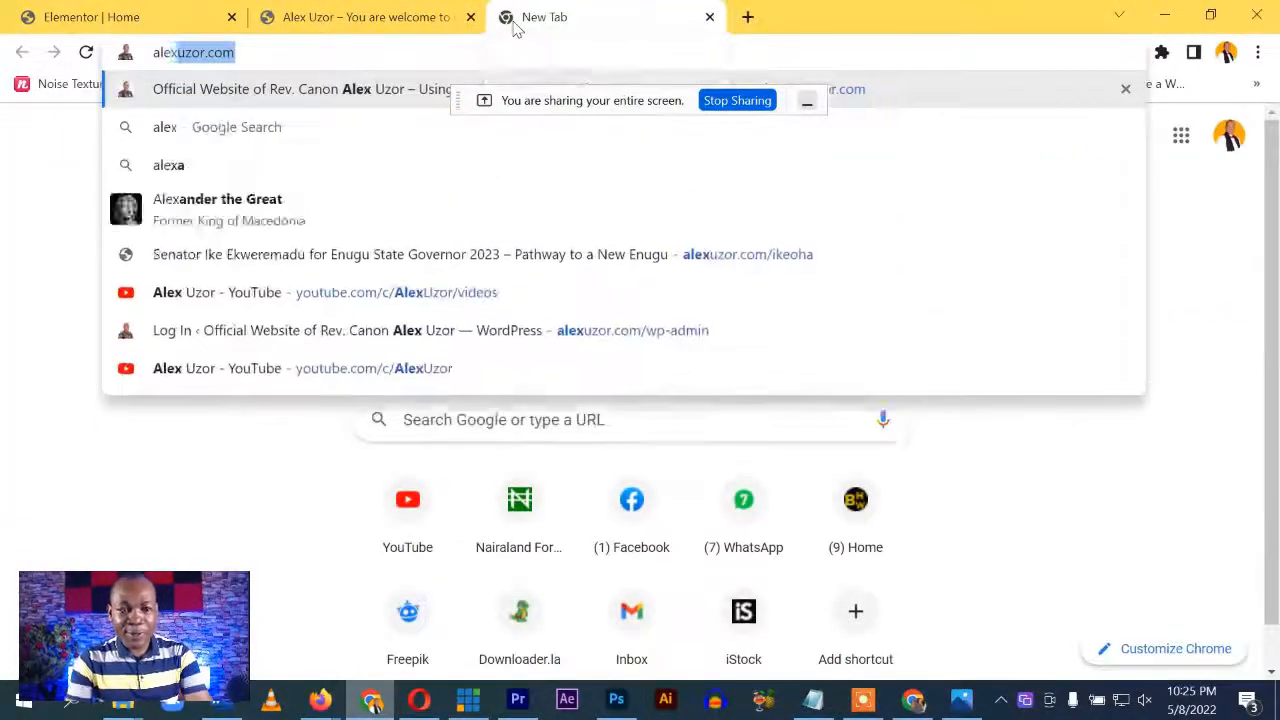
key("Return")
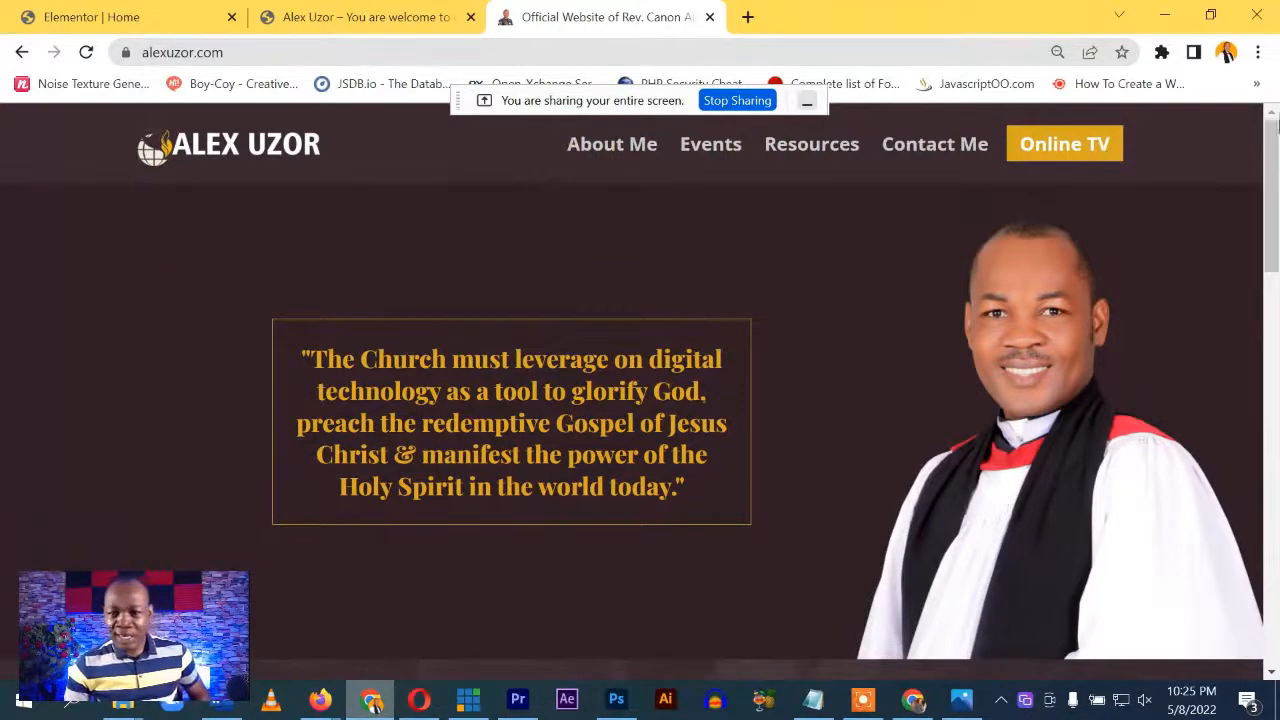
scroll(477, 381, "down", 15)
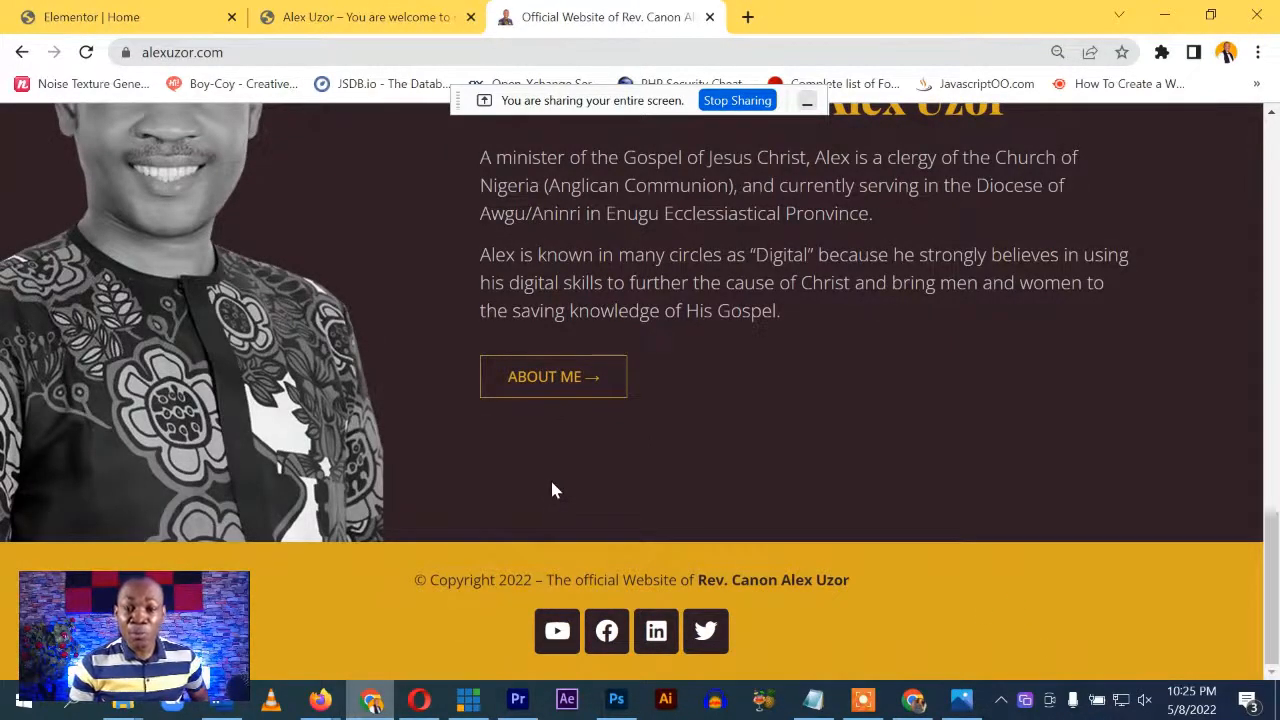
scroll(548, 490, "up", 15)
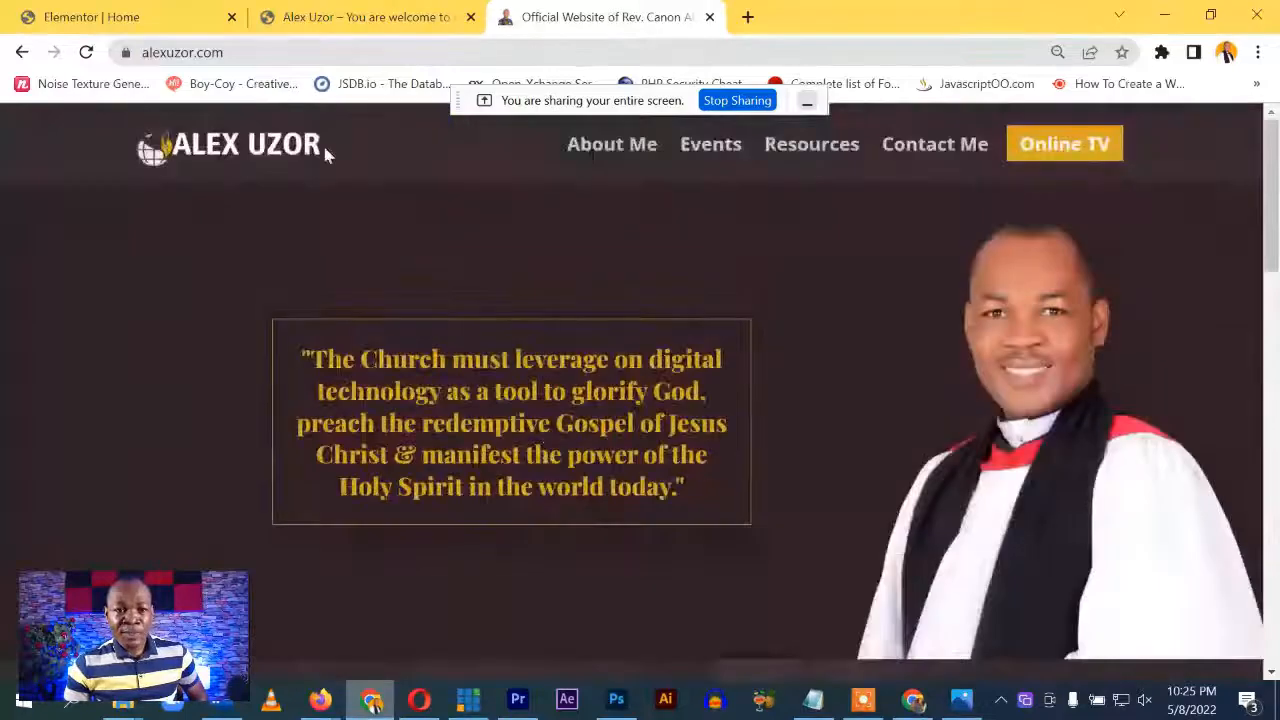
Go back to the live boldtv.live home page and review its header, banner, three-column section and button section
left_click(333, 17)
scroll(471, 437, "down", 10)
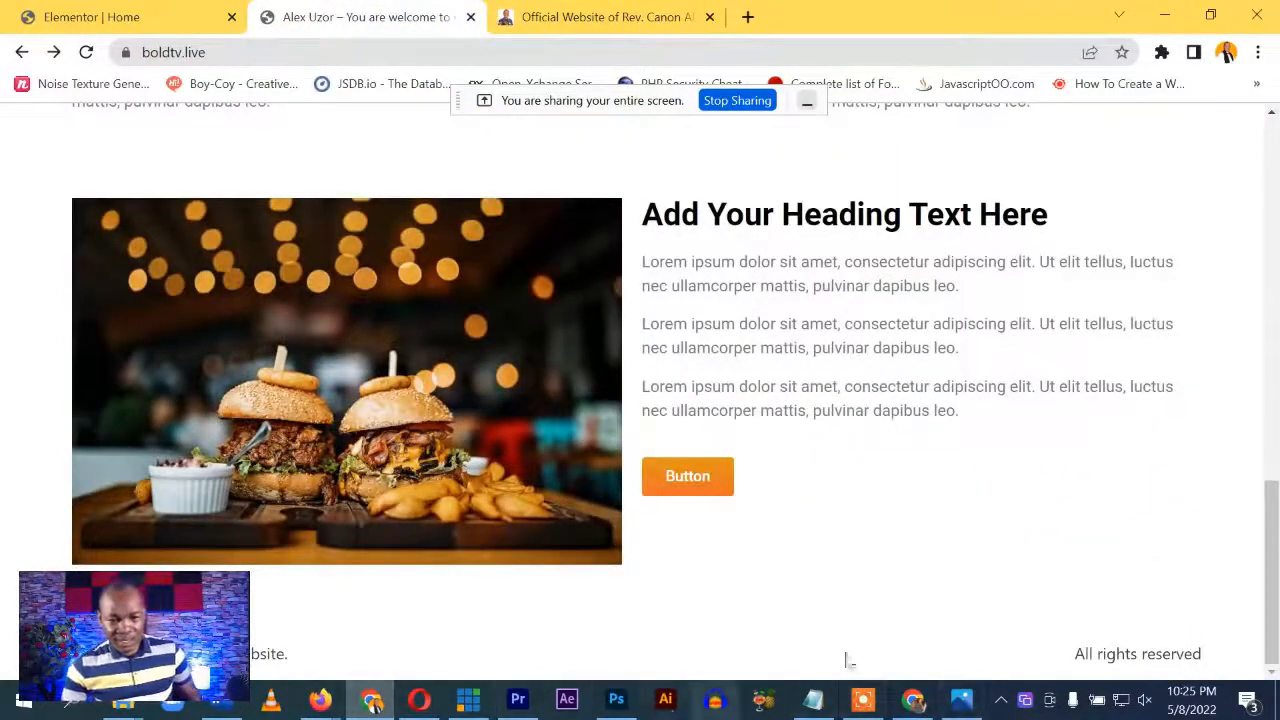
scroll(1015, 640, "up", 2)
scroll(1015, 640, "up", 8)
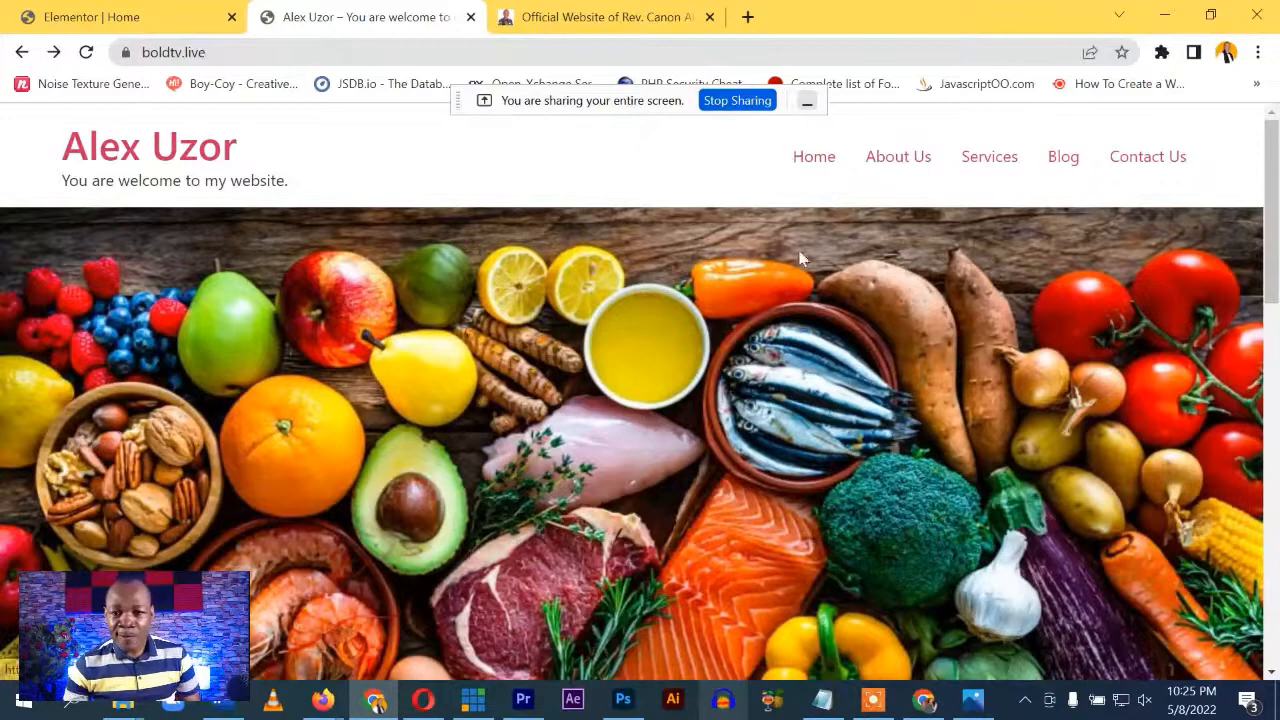
scroll(809, 257, "down", 8)
scroll(810, 360, "down", 3)
scroll(780, 395, "up", 5)
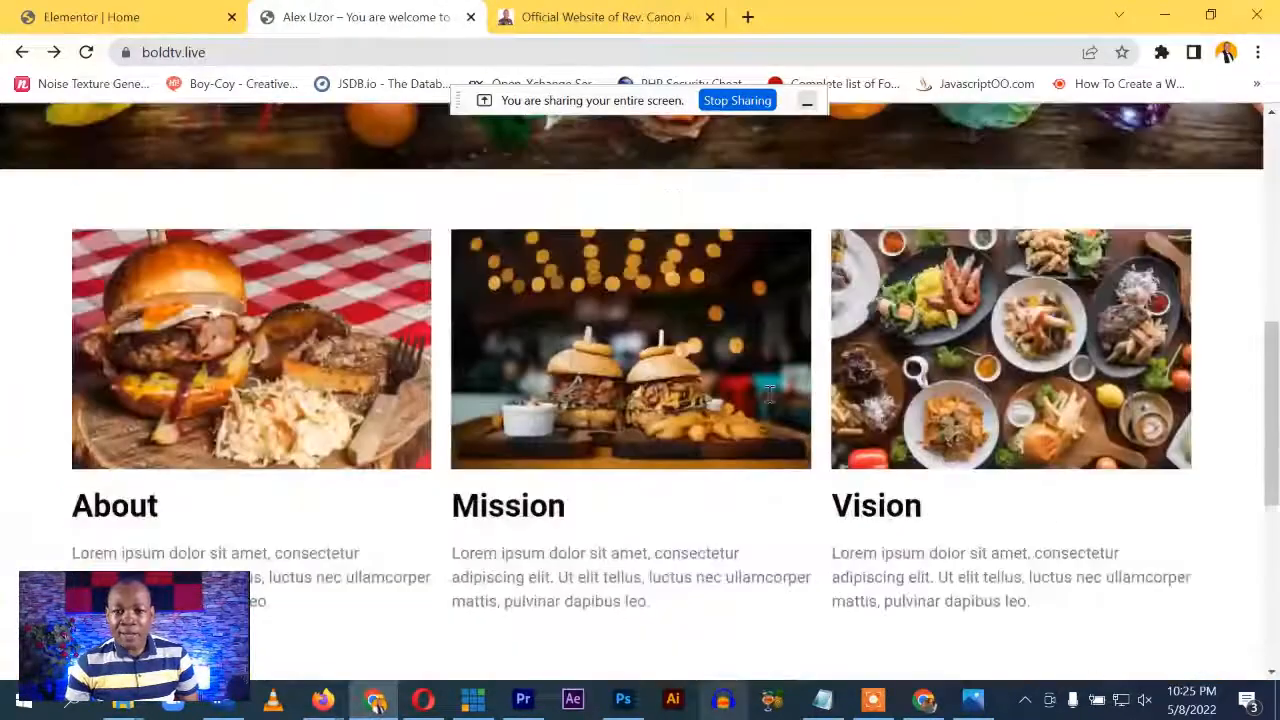
scroll(668, 438, "down", 5)
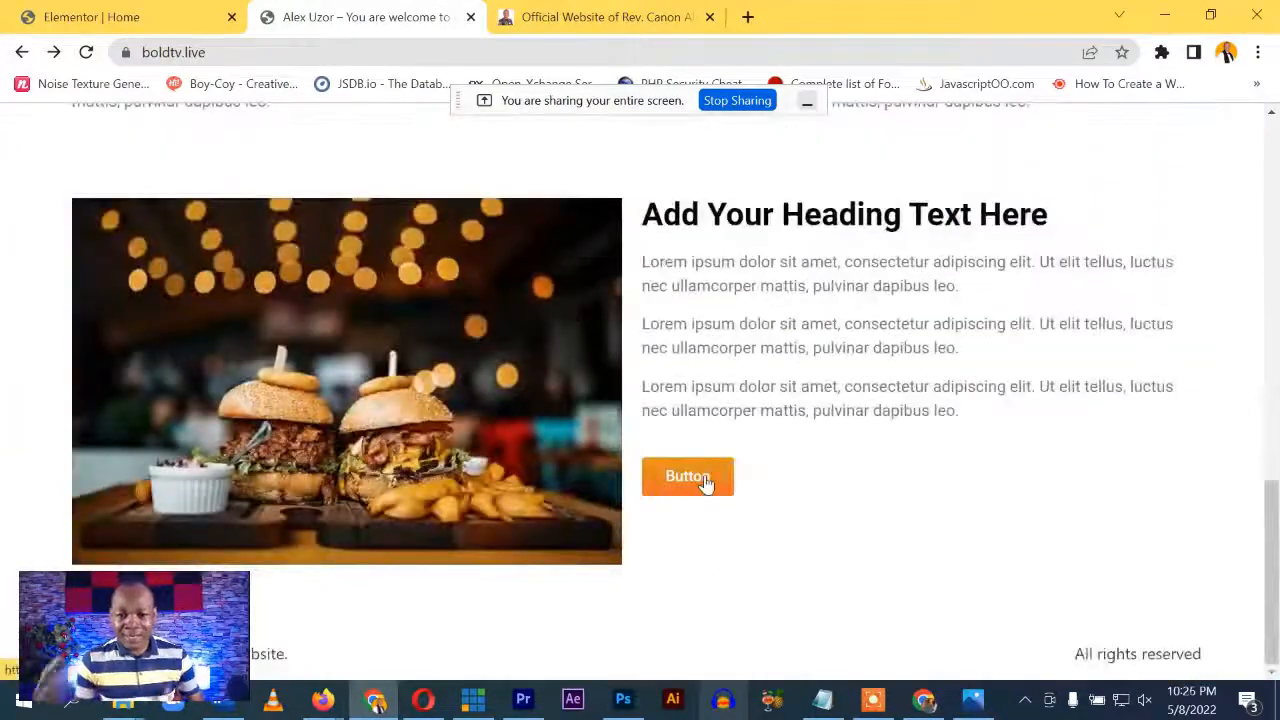
Return to the Elementor editor, show the widget library and look through the Basic widgets down to the Pro group
left_click(145, 18)
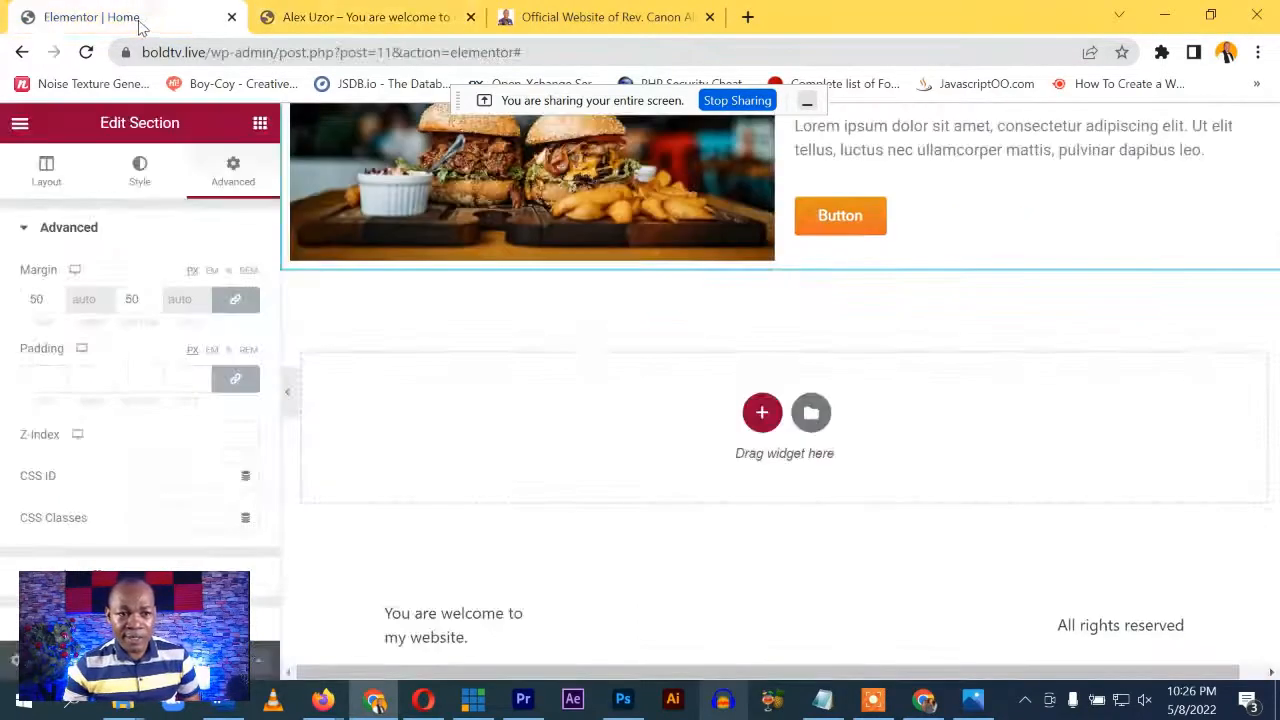
scroll(343, 380, "up", 3)
scroll(600, 480, "down", 3)
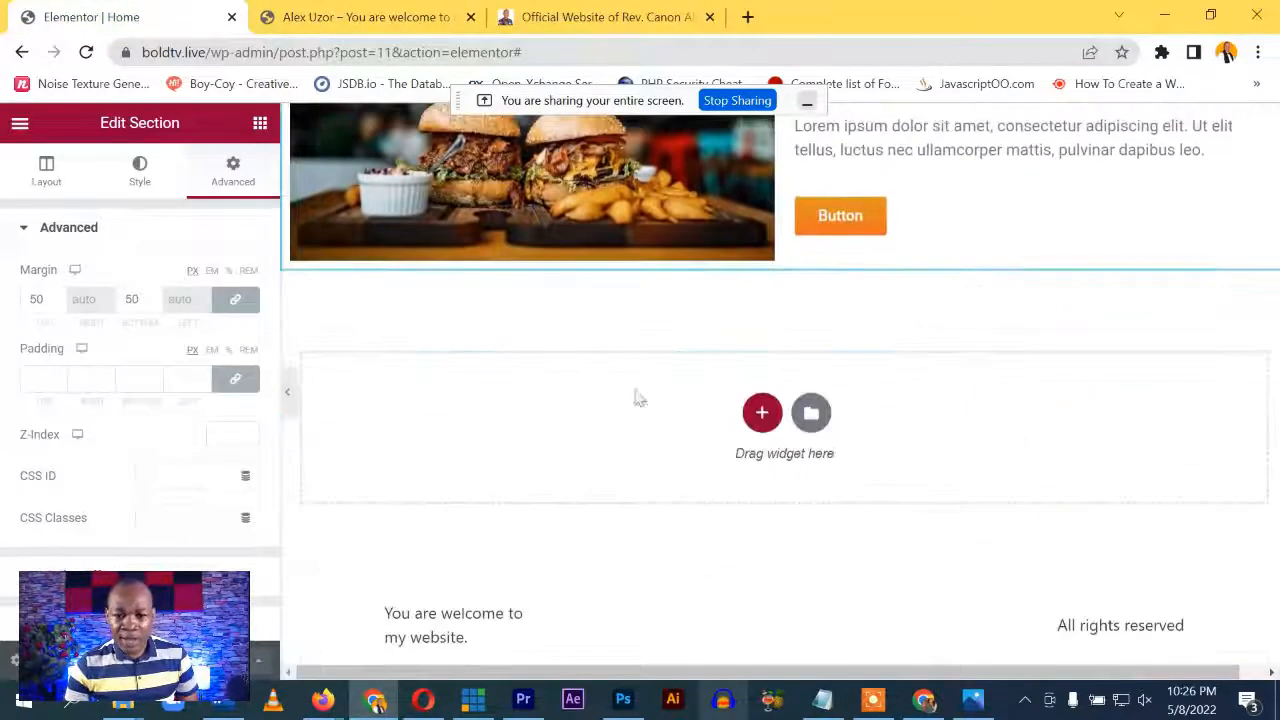
left_click(252, 123)
scroll(126, 409, "down", 5)
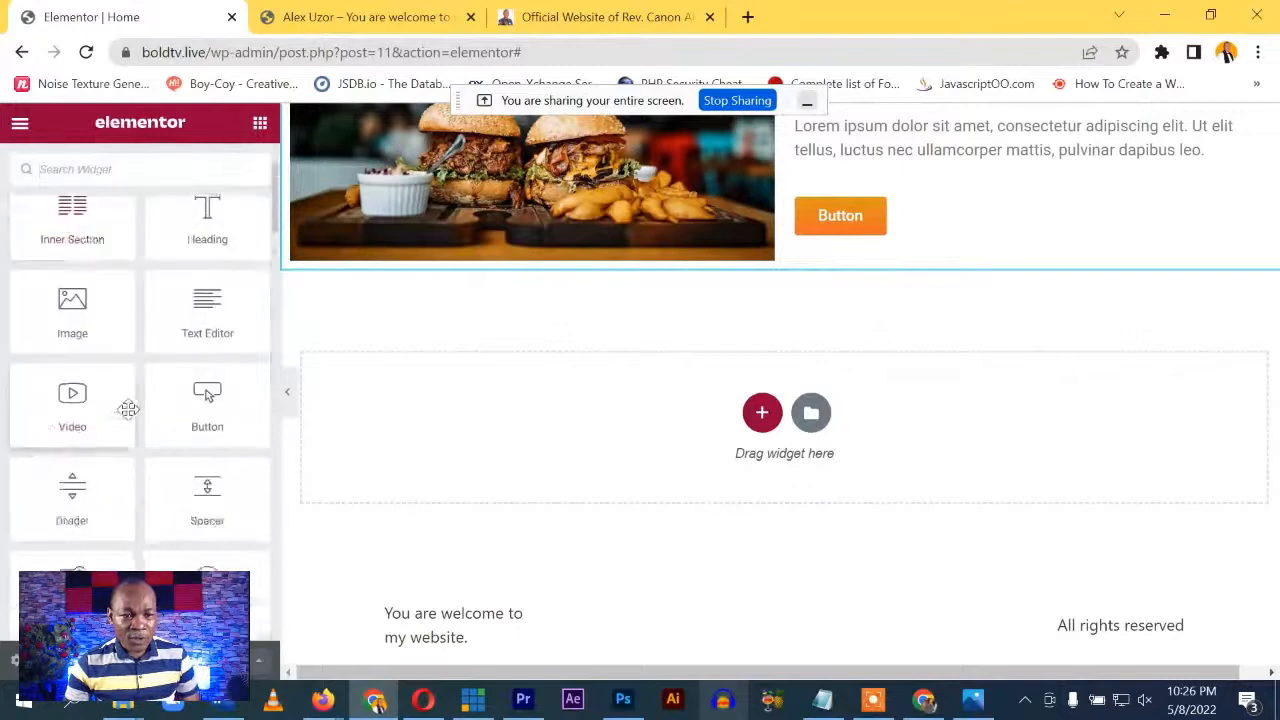
left_click_drag(43, 364, 5, 360)
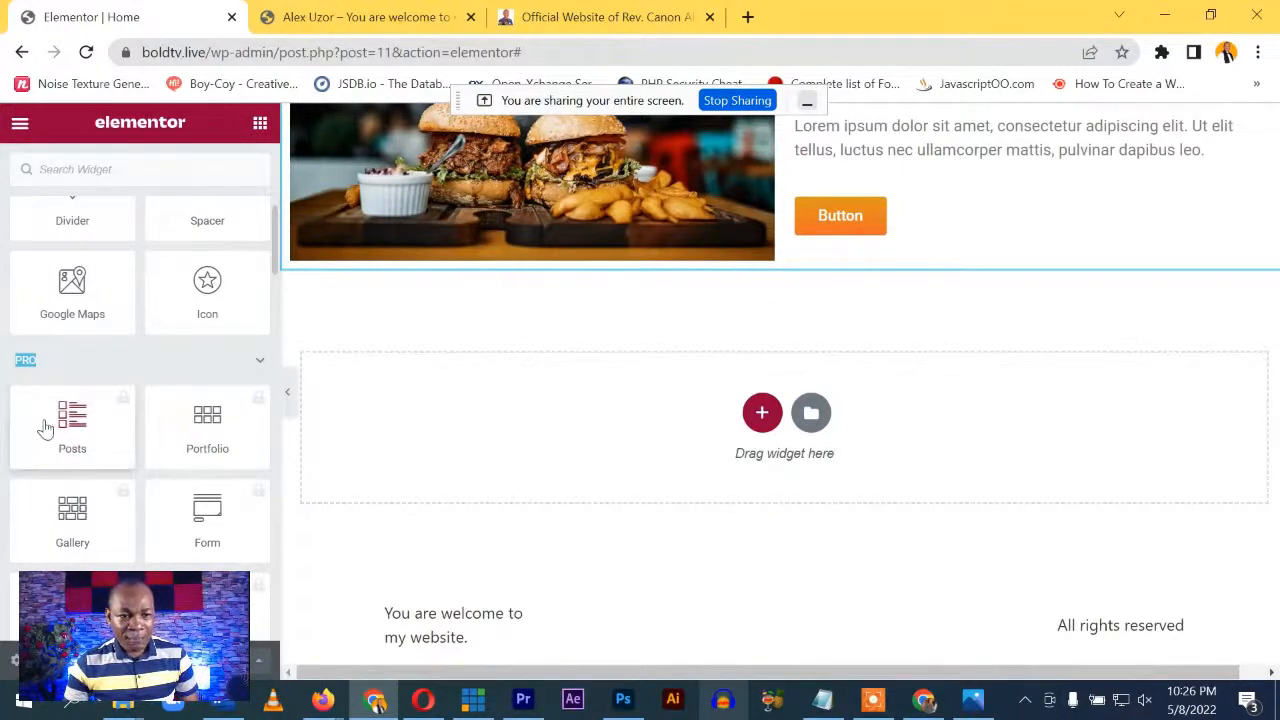
scroll(207, 425, "down", 3)
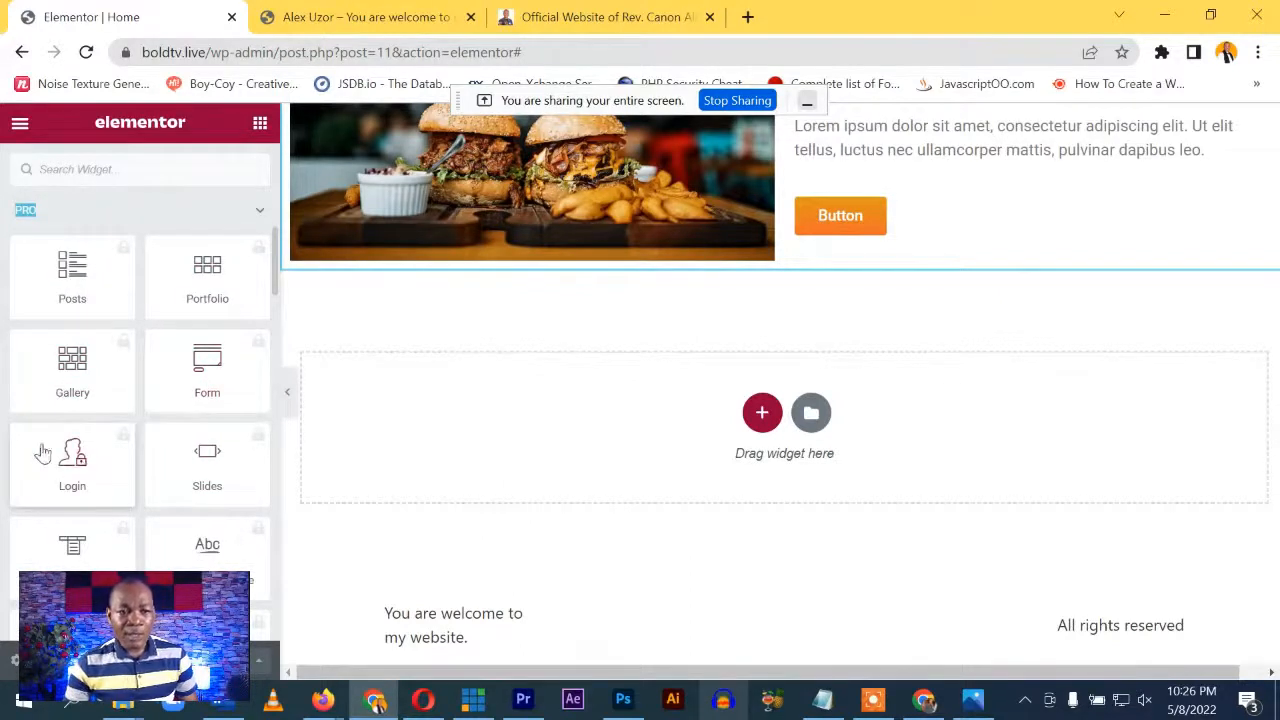
Glance at the live page's banner, then browse the editor's Pro widgets through to the General group
left_click(415, 14)
scroll(394, 254, "up", 5)
scroll(394, 257, "up", 5)
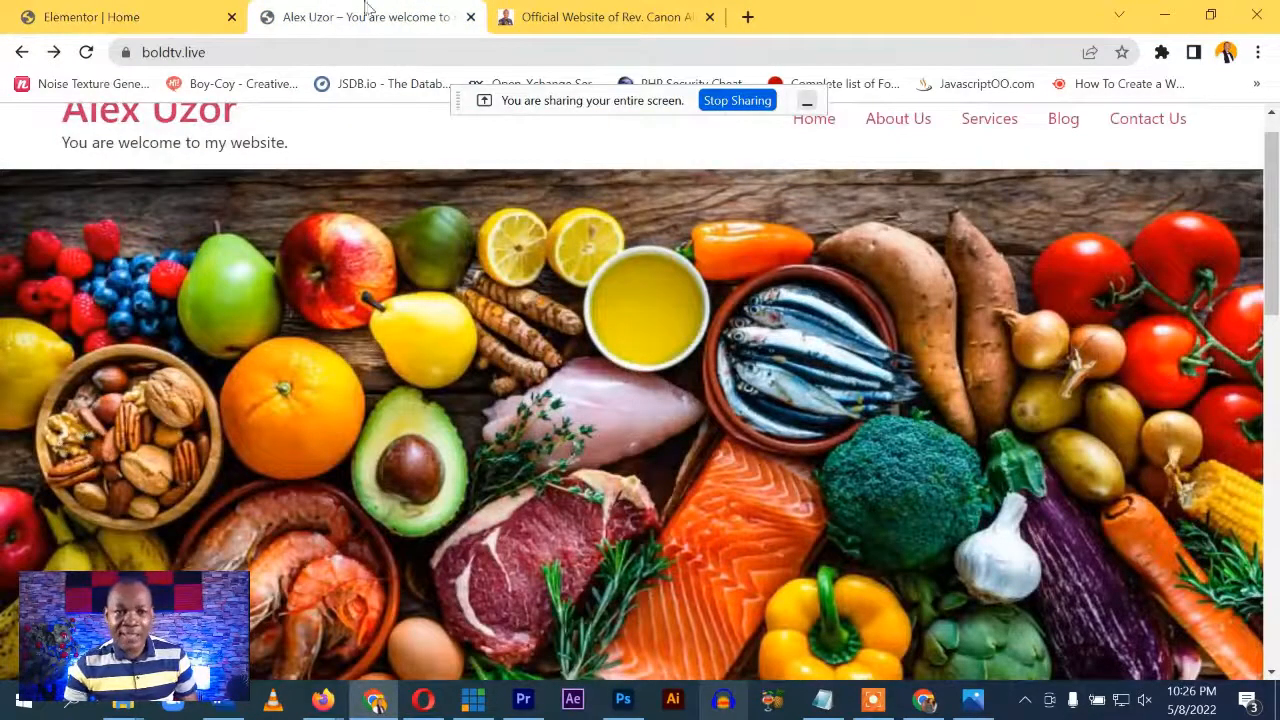
left_click(157, 17)
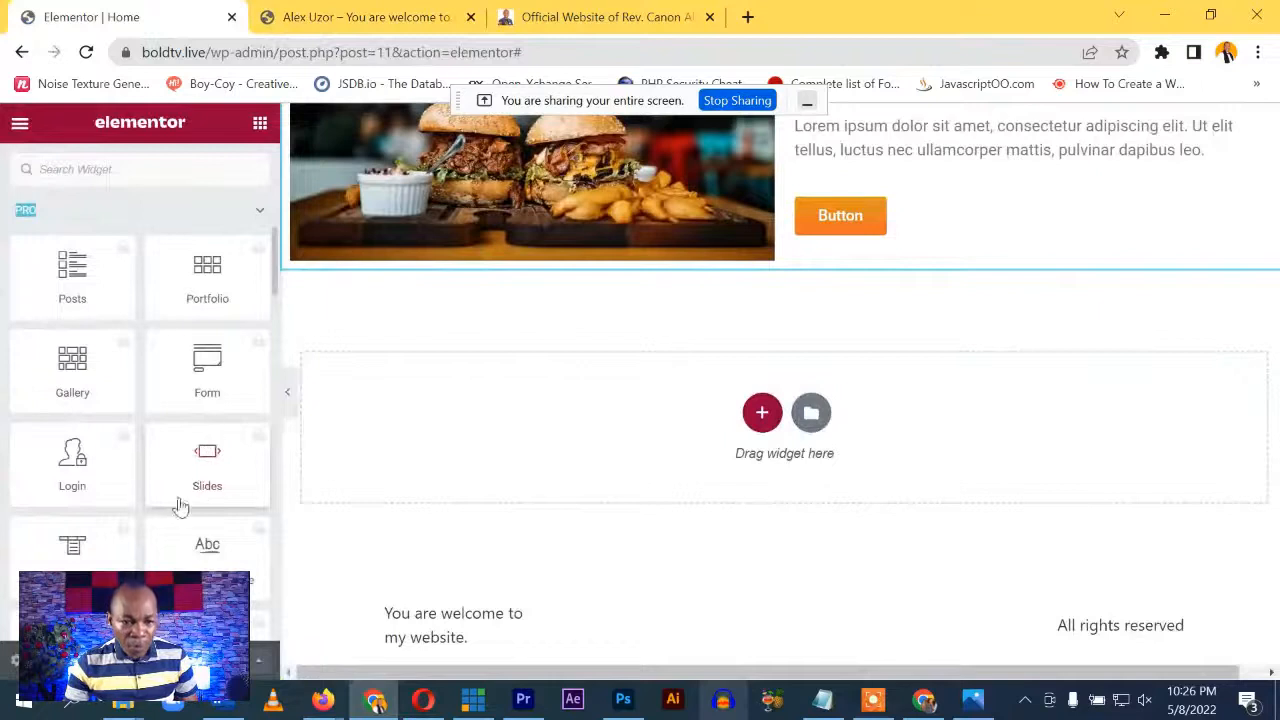
scroll(205, 477, "down", 2)
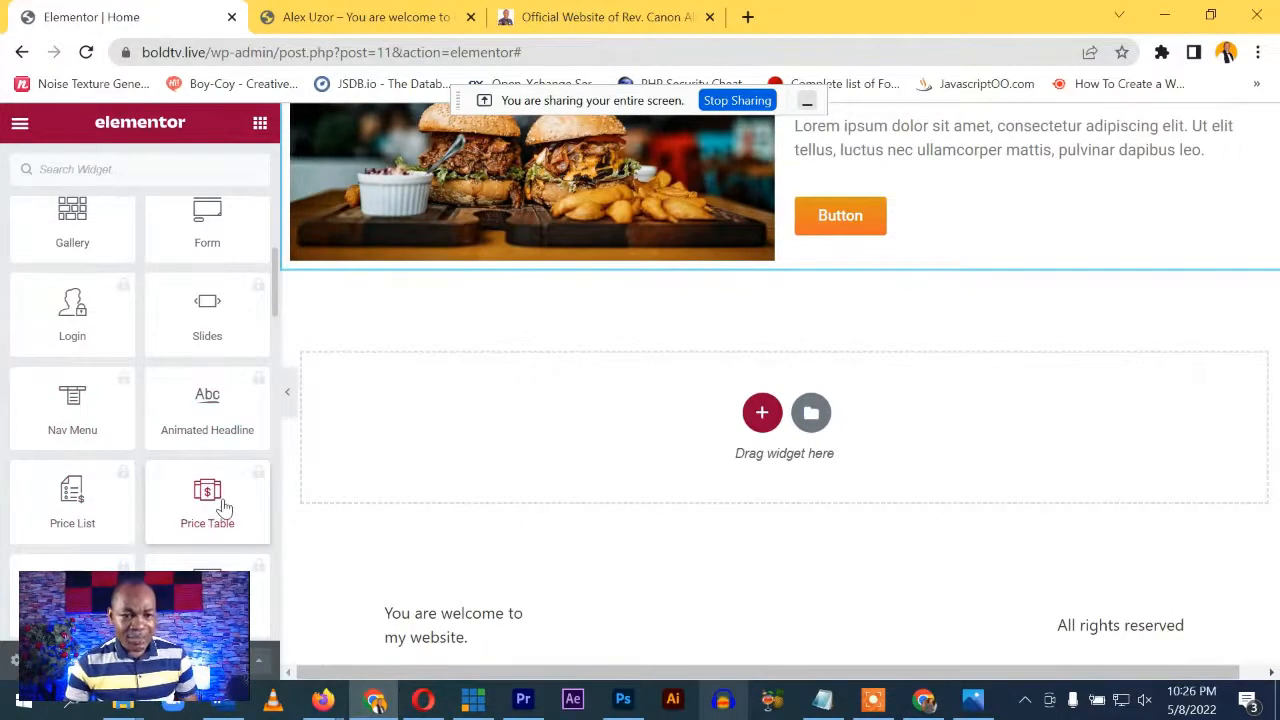
scroll(217, 509, "down", 2)
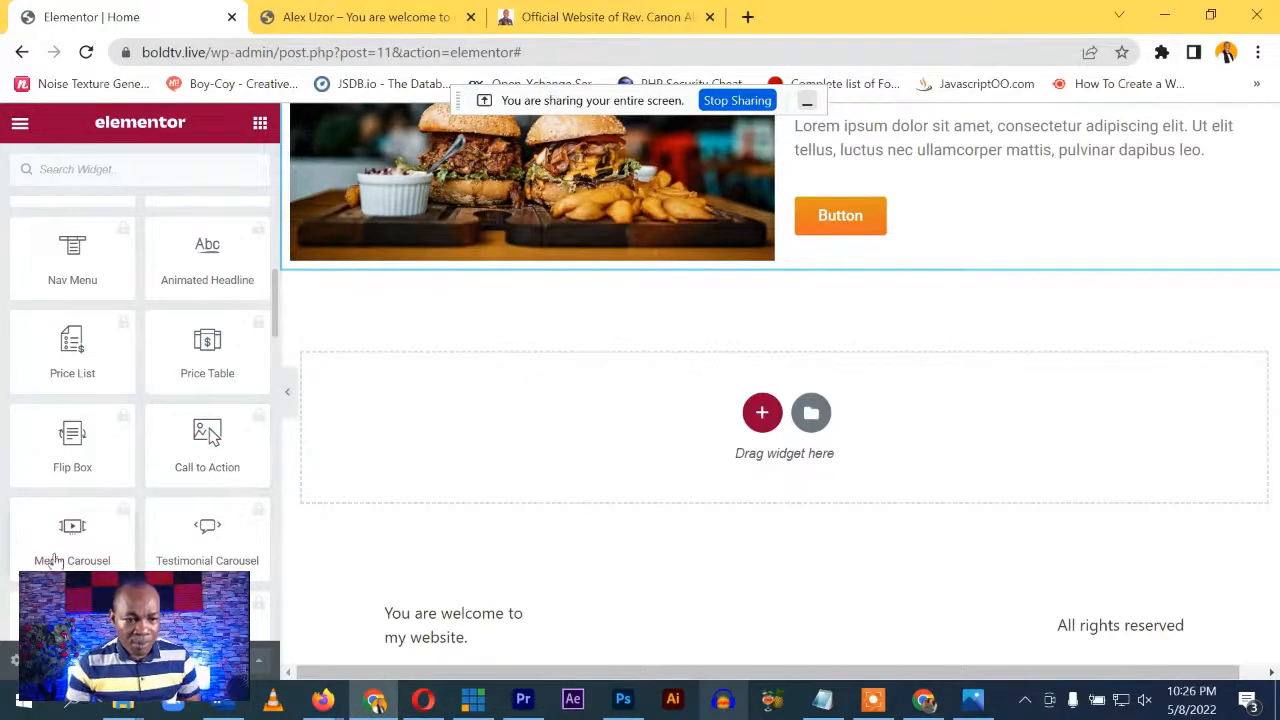
scroll(180, 508, "down", 15)
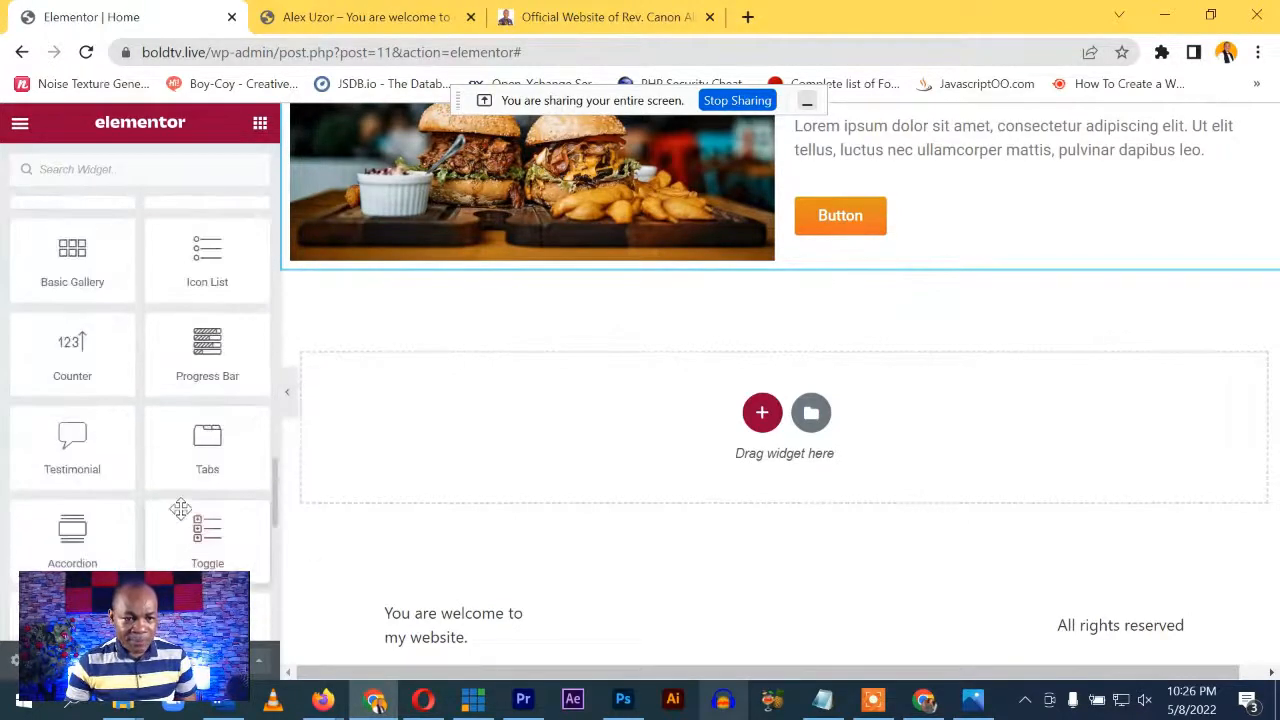
Examine the General widgets from Image Box to Text Path, including the collapsed Site and WooCommerce groups
scroll(180, 505, "up", 4)
scroll(110, 470, "down", 2)
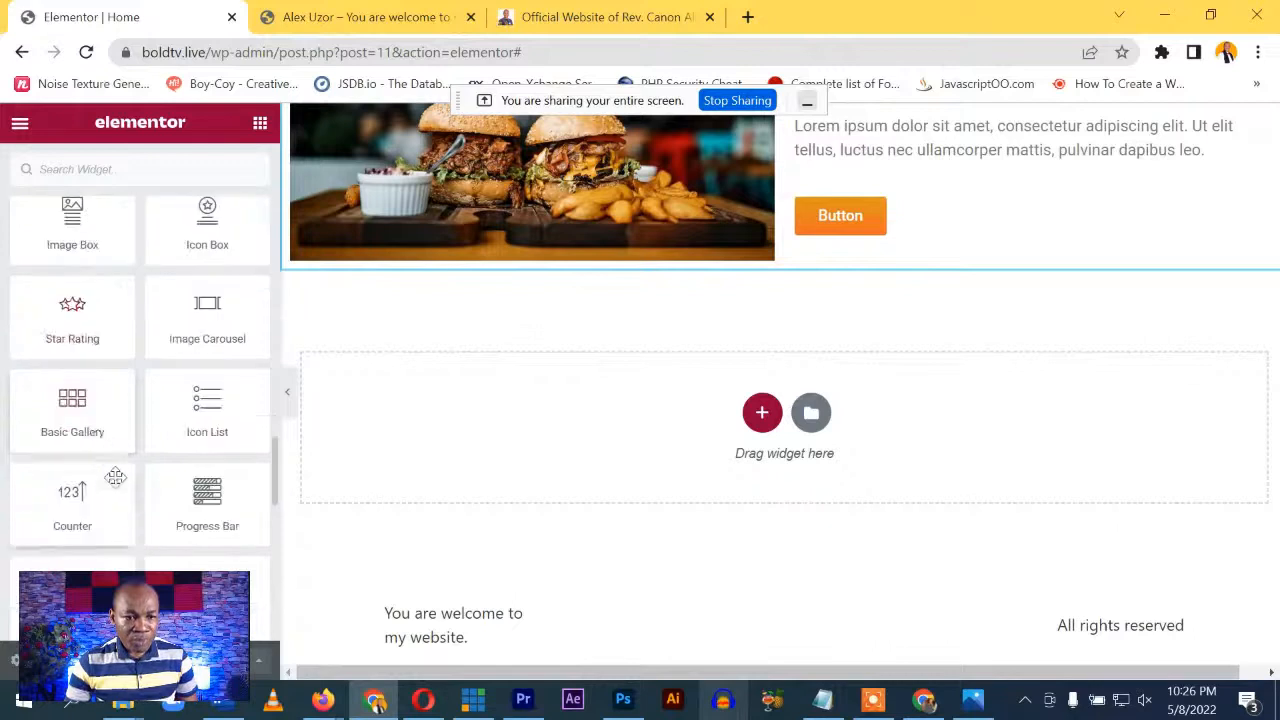
scroll(130, 490, "down", 2)
scroll(160, 495, "up", 3)
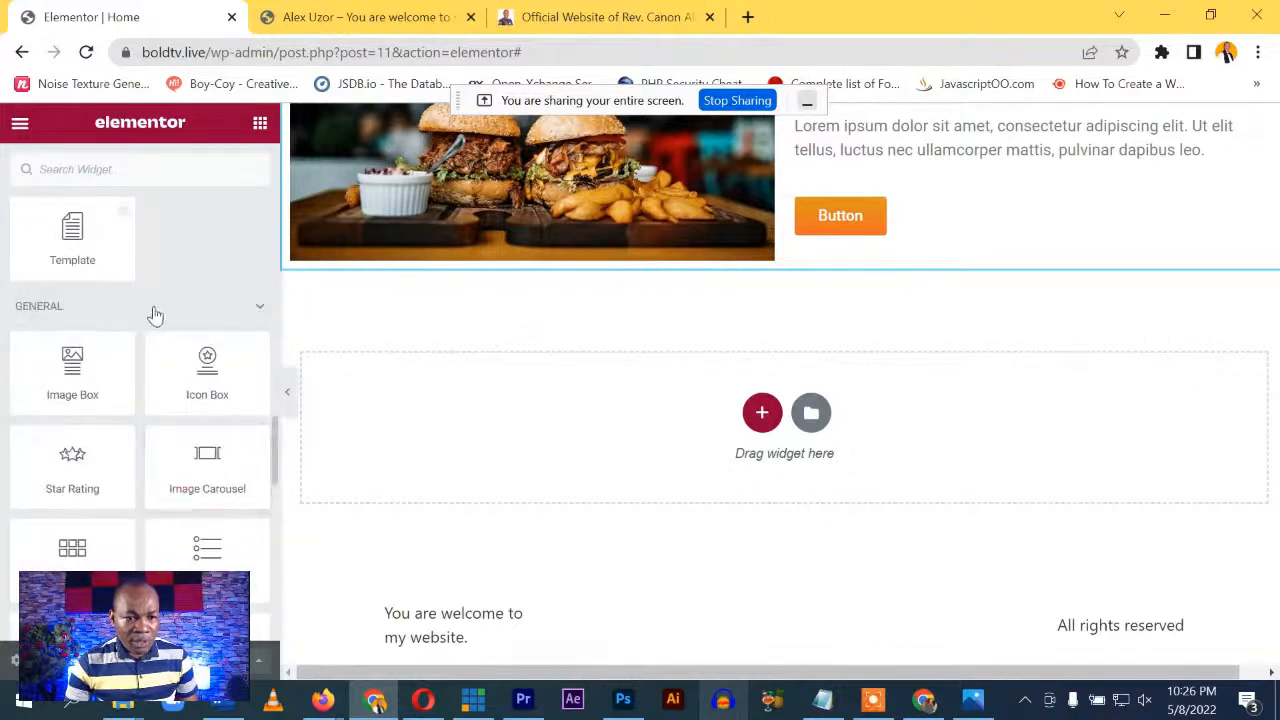
scroll(106, 434, "down", 5)
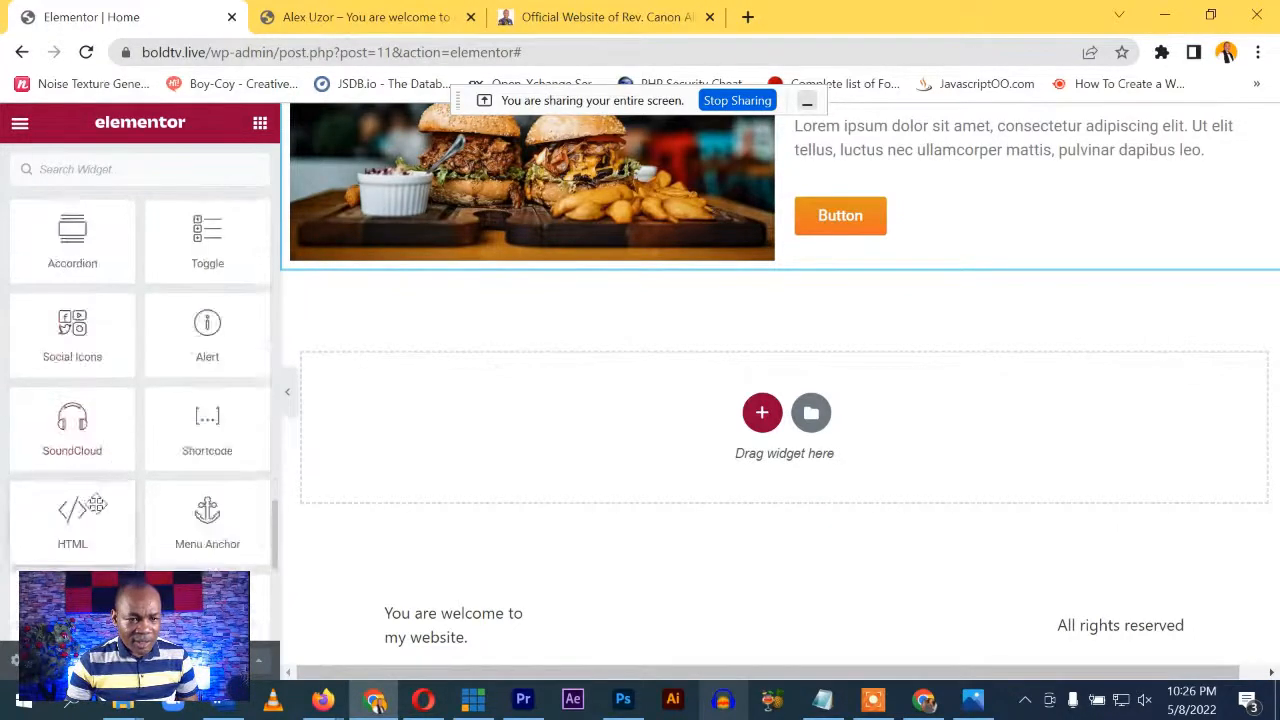
scroll(161, 473, "down", 3)
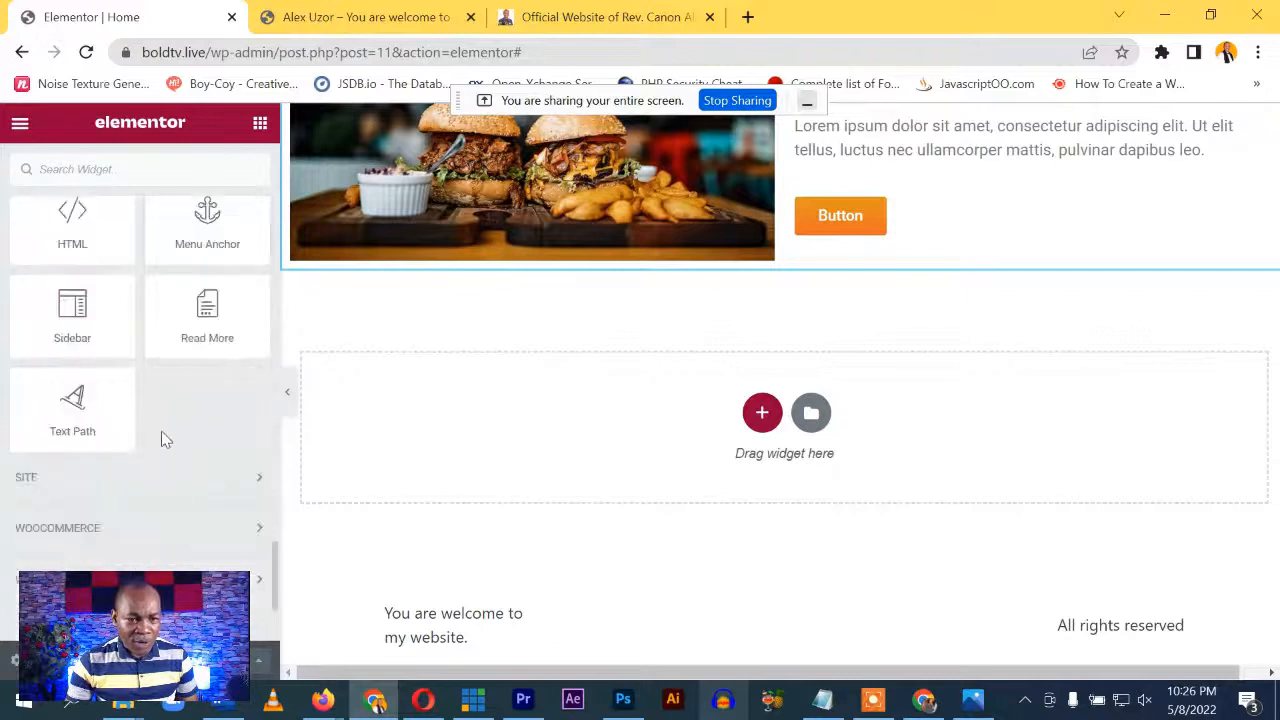
scroll(86, 371, "up", 3)
scroll(207, 420, "up", 3)
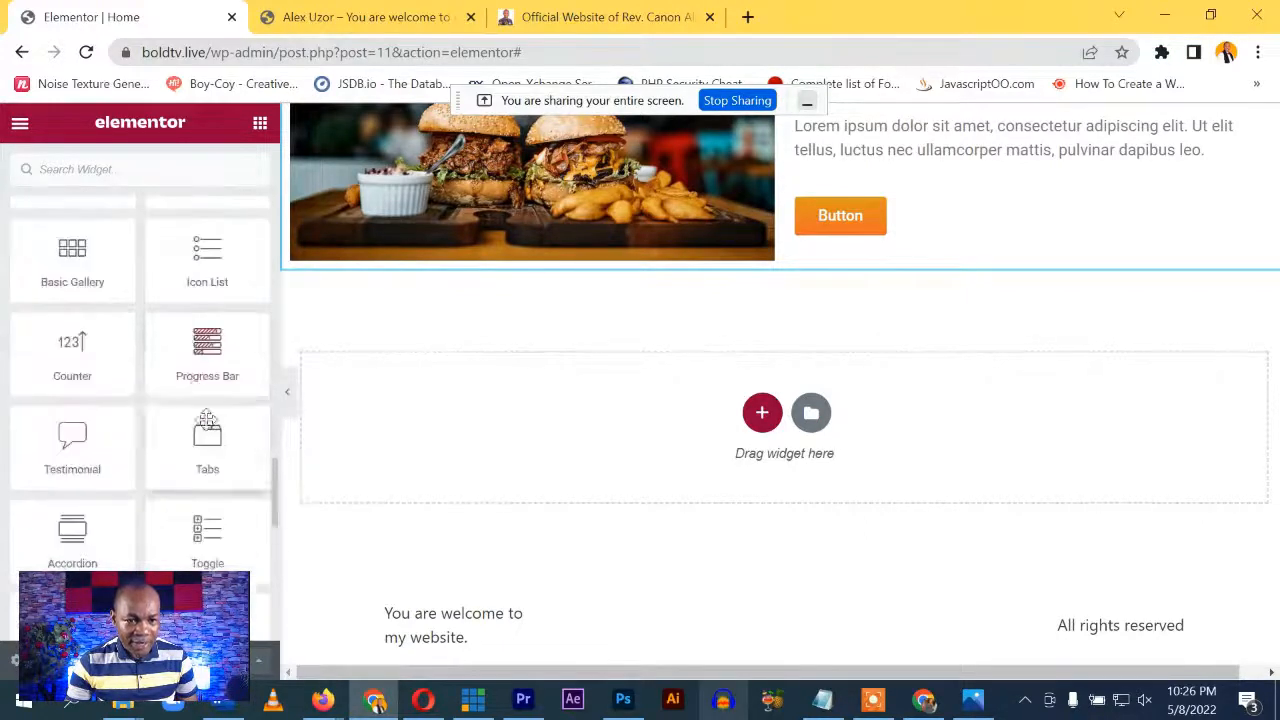
Review the Basic widgets from Inner Section to Icon and return to the start of the page in the editor
scroll(190, 412, "up", 12)
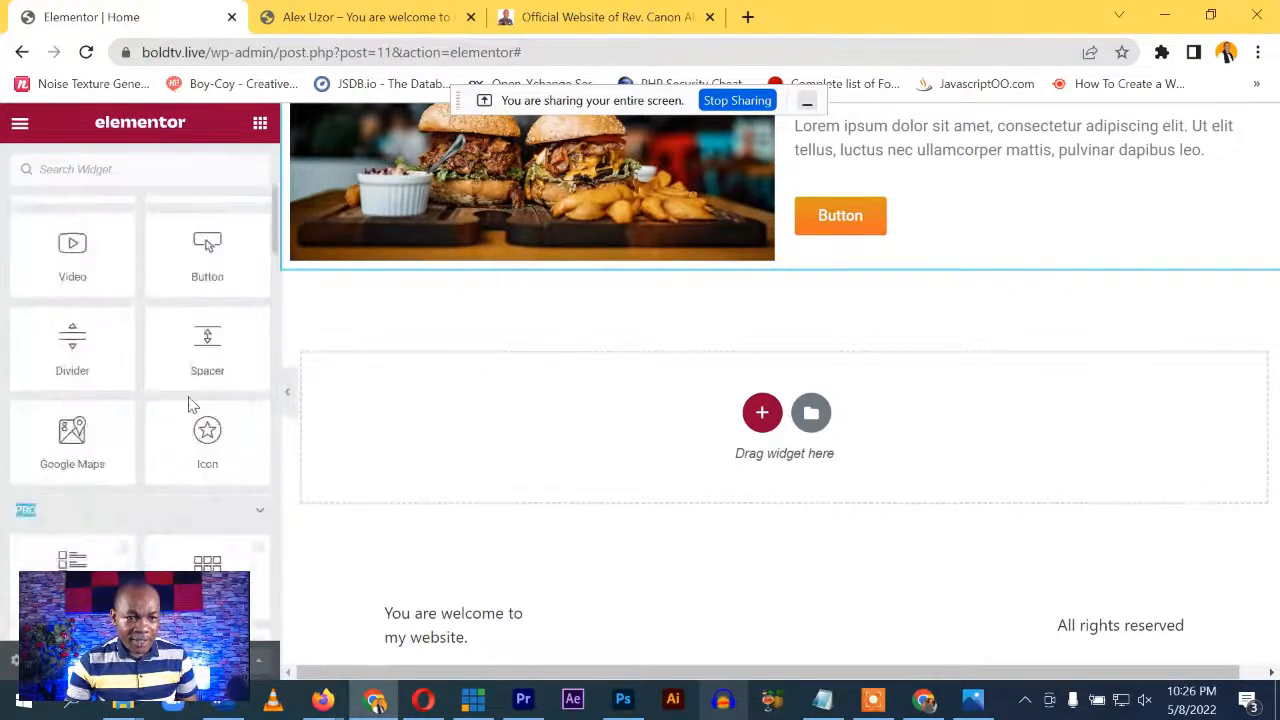
scroll(193, 404, "up", 4)
scroll(165, 450, "down", 2)
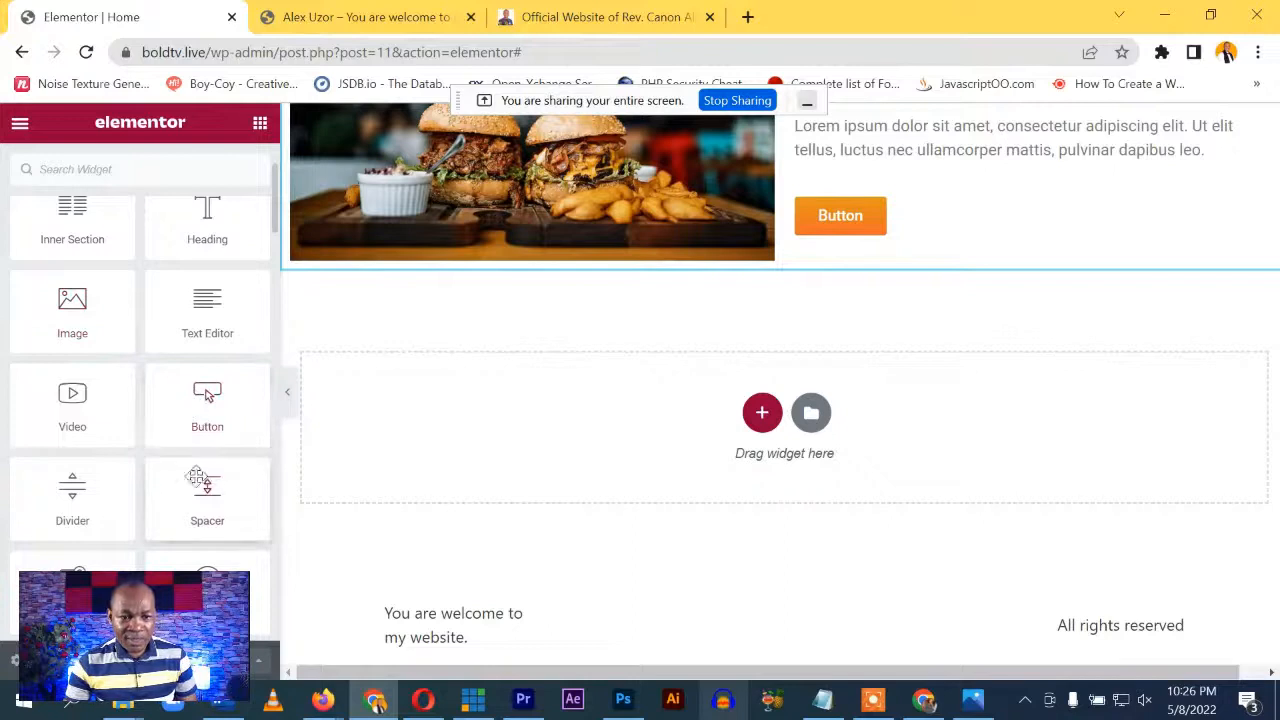
scroll(100, 500, "down", 2)
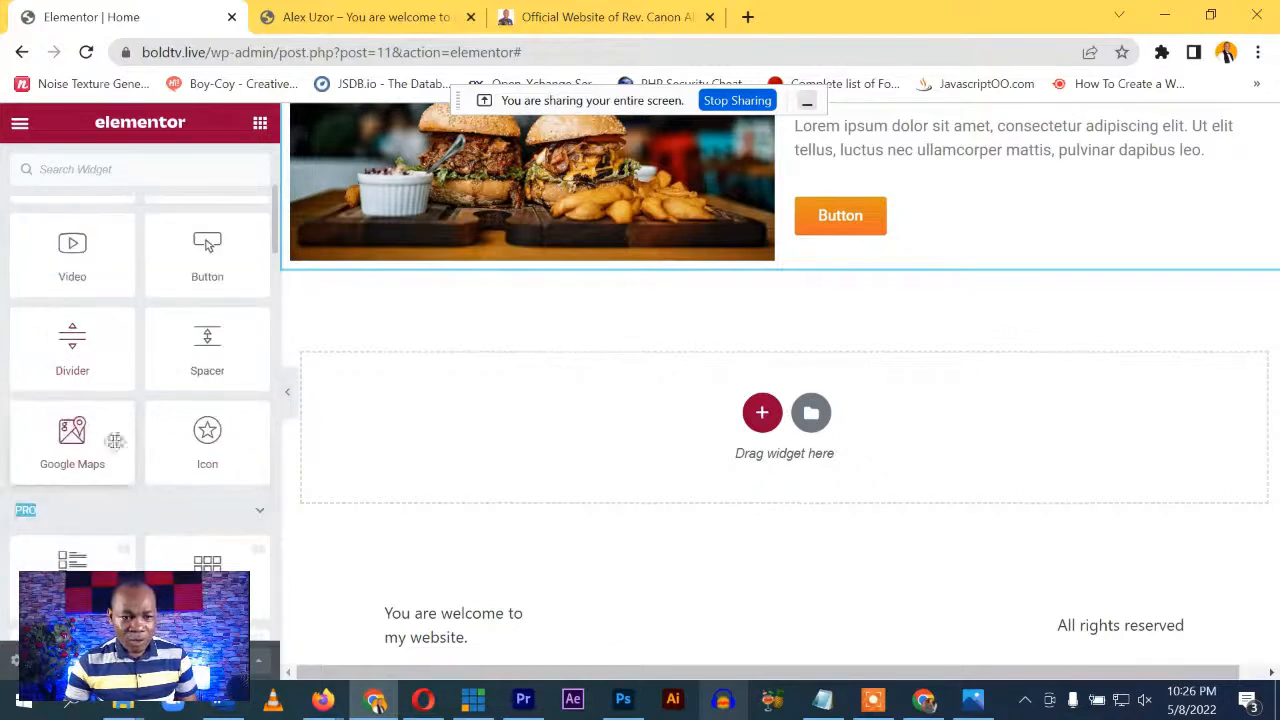
scroll(100, 420, "up", 5)
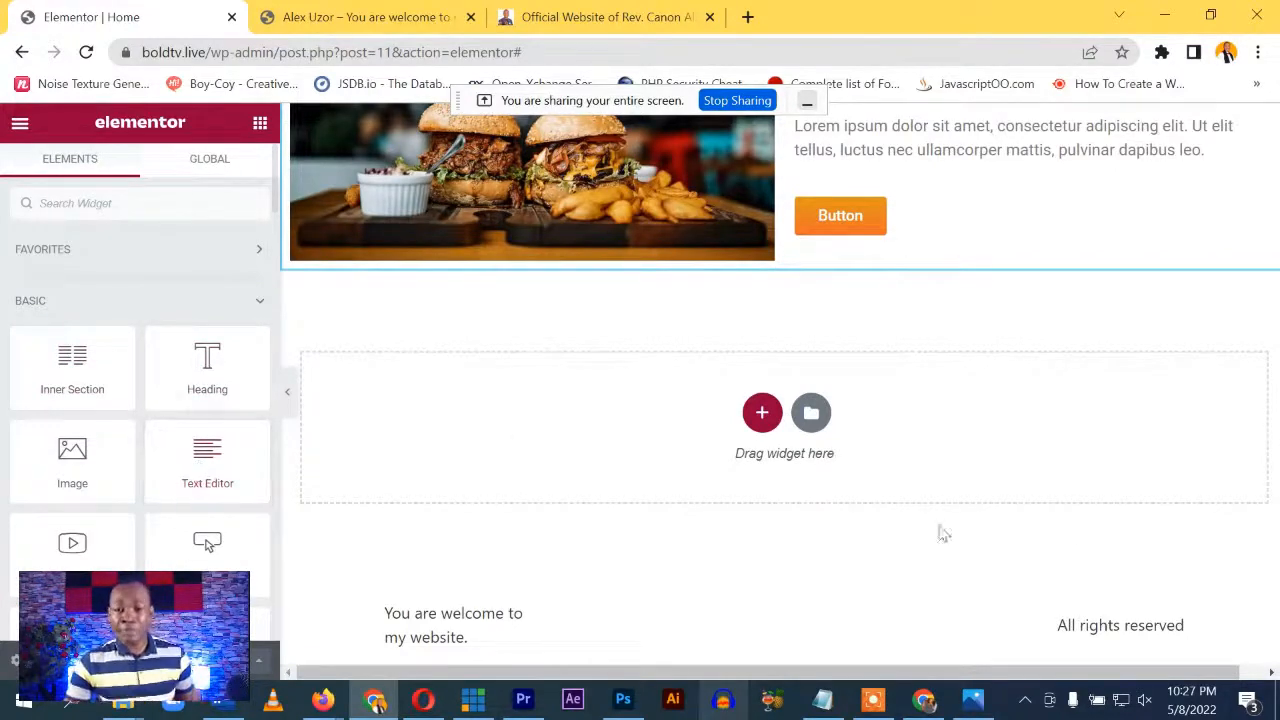
scroll(806, 370, "up", 10)
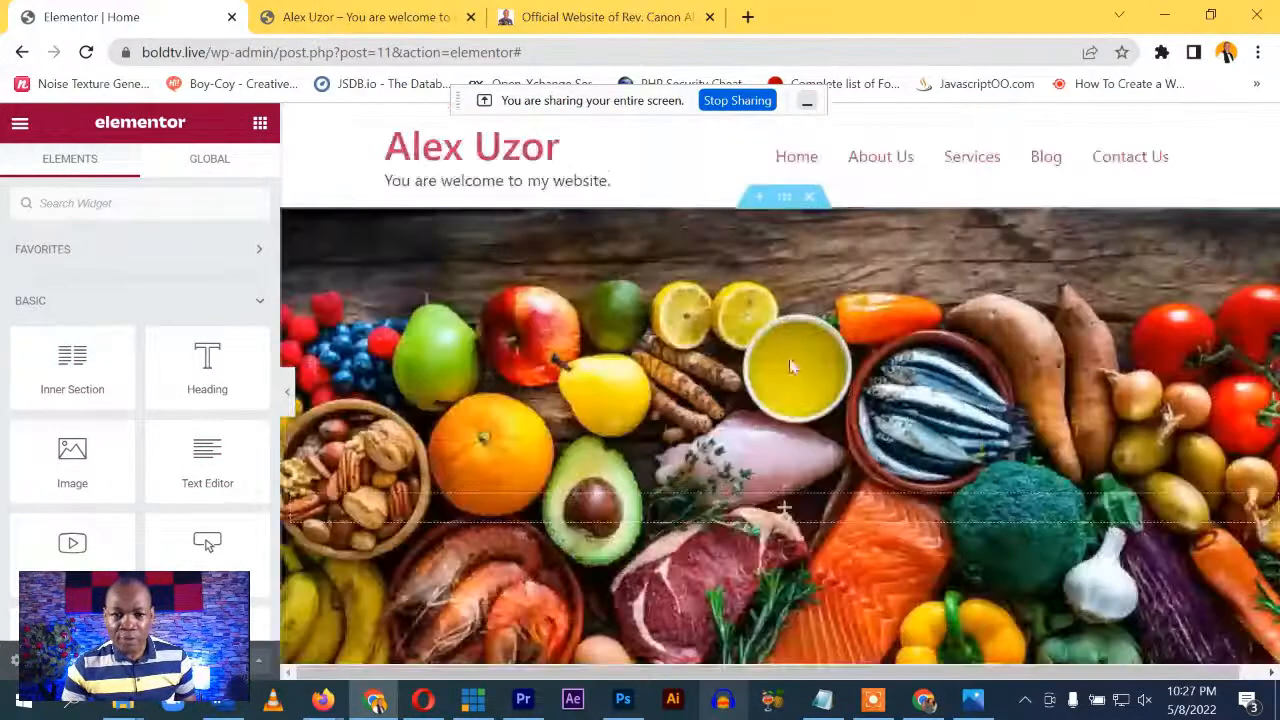
Examine the finished live home page from the header and banner to the footer, then return to its header
left_click(415, 12)
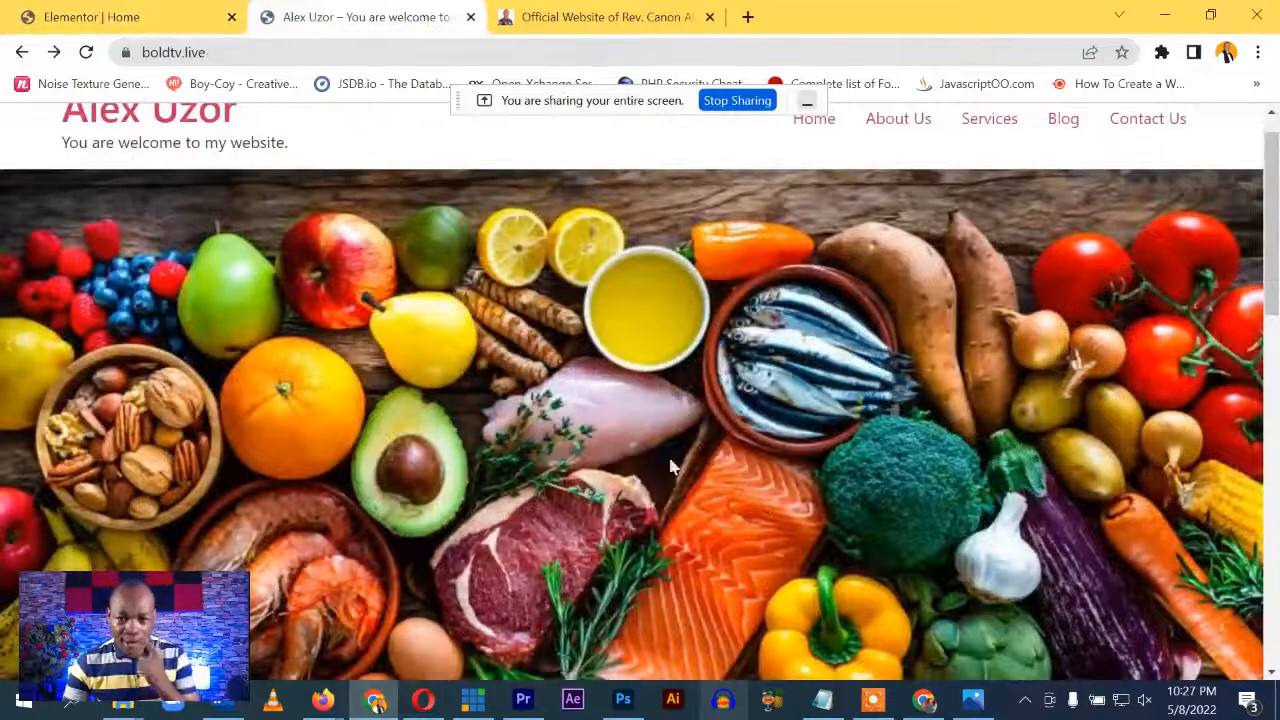
scroll(660, 430, "down", 14)
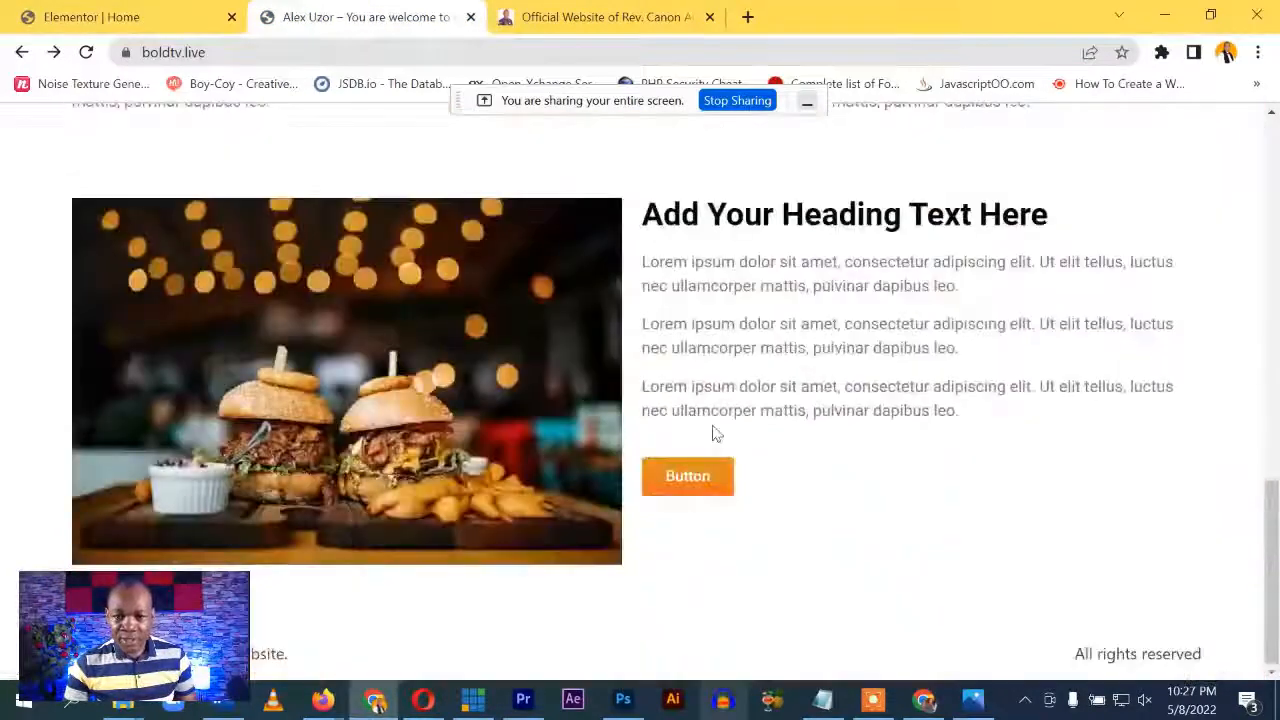
scroll(714, 430, "up", 2)
scroll(715, 420, "up", 12)
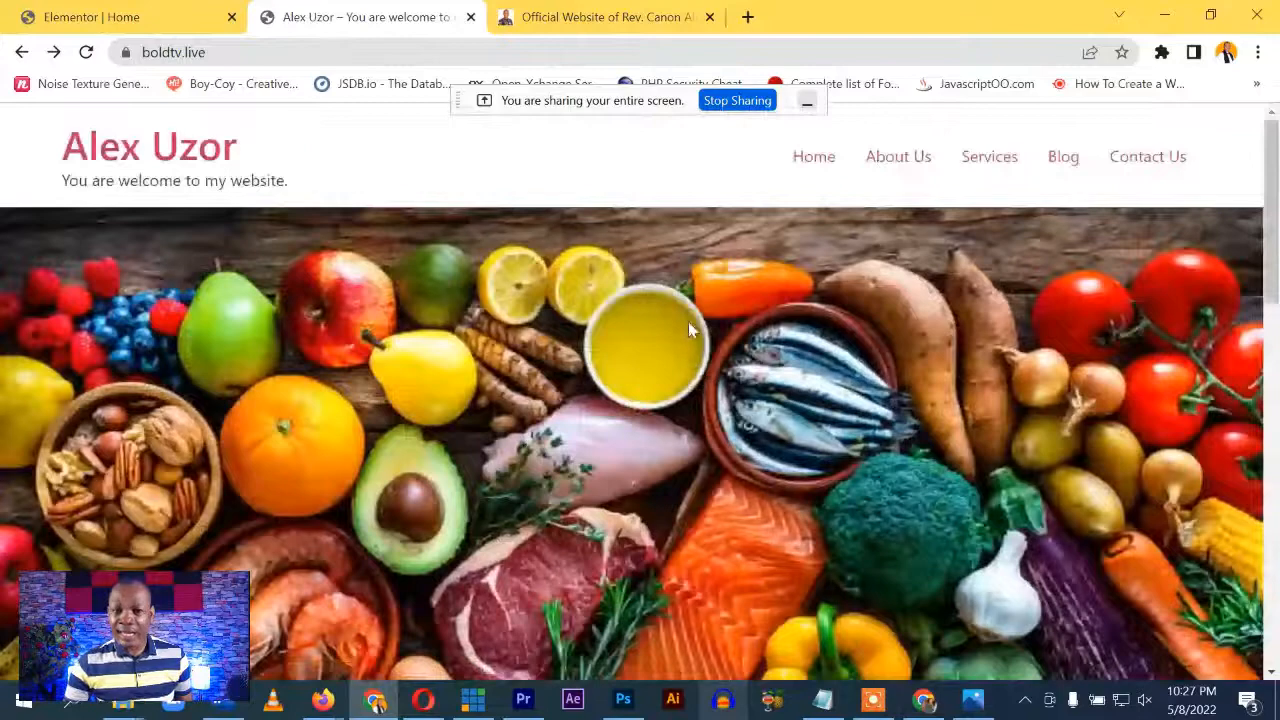
scroll(515, 281, "down", 14)
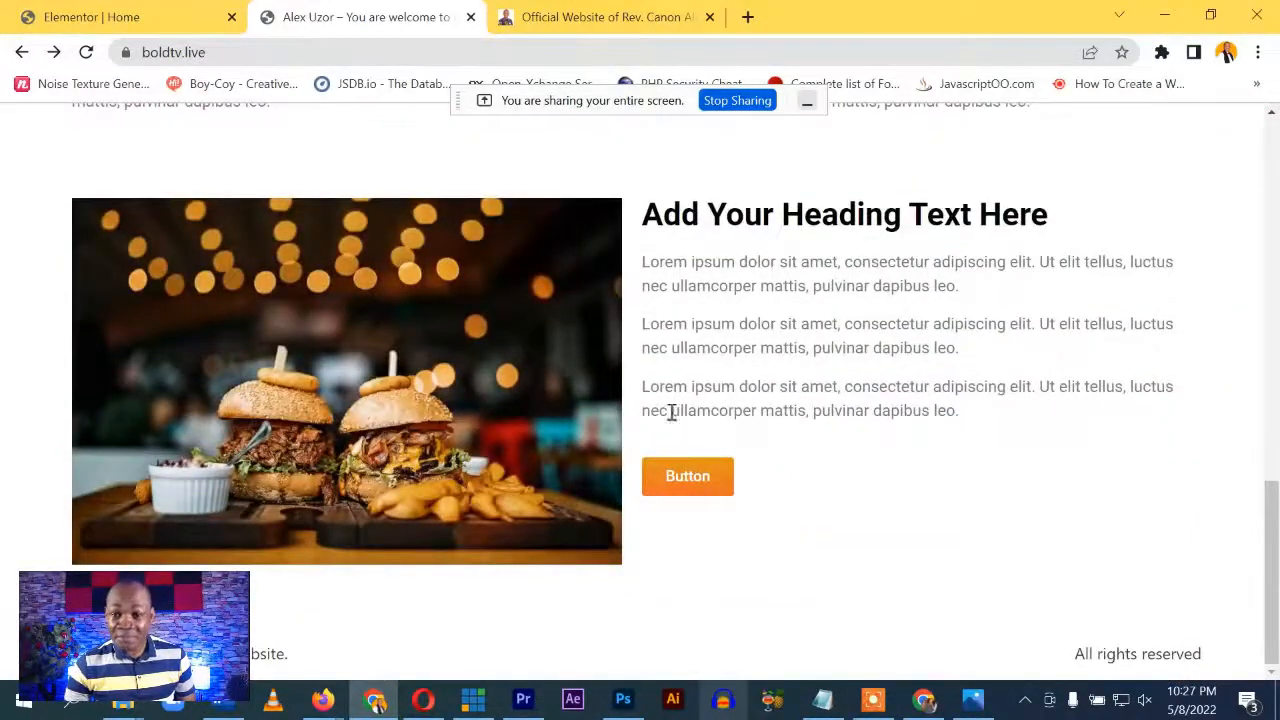
scroll(665, 408, "up", 5)
scroll(650, 408, "up", 10)
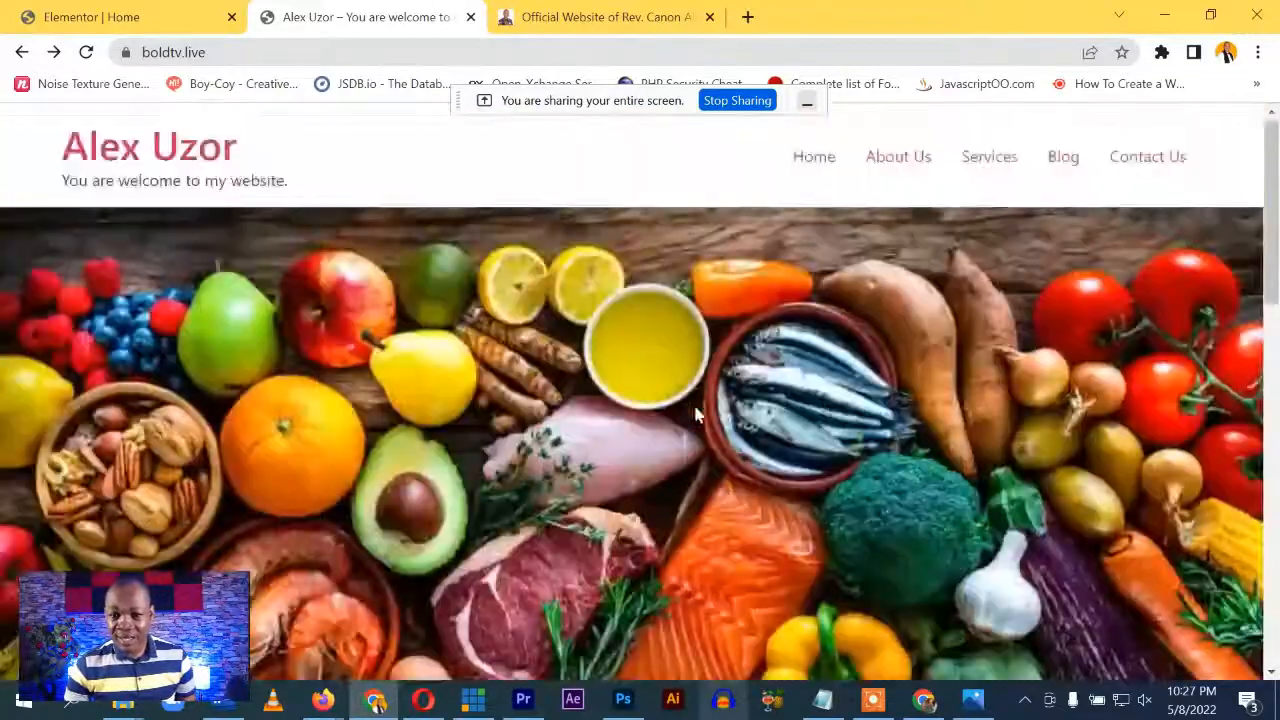
scroll(697, 408, "down", 10)
scroll(645, 349, "down", 5)
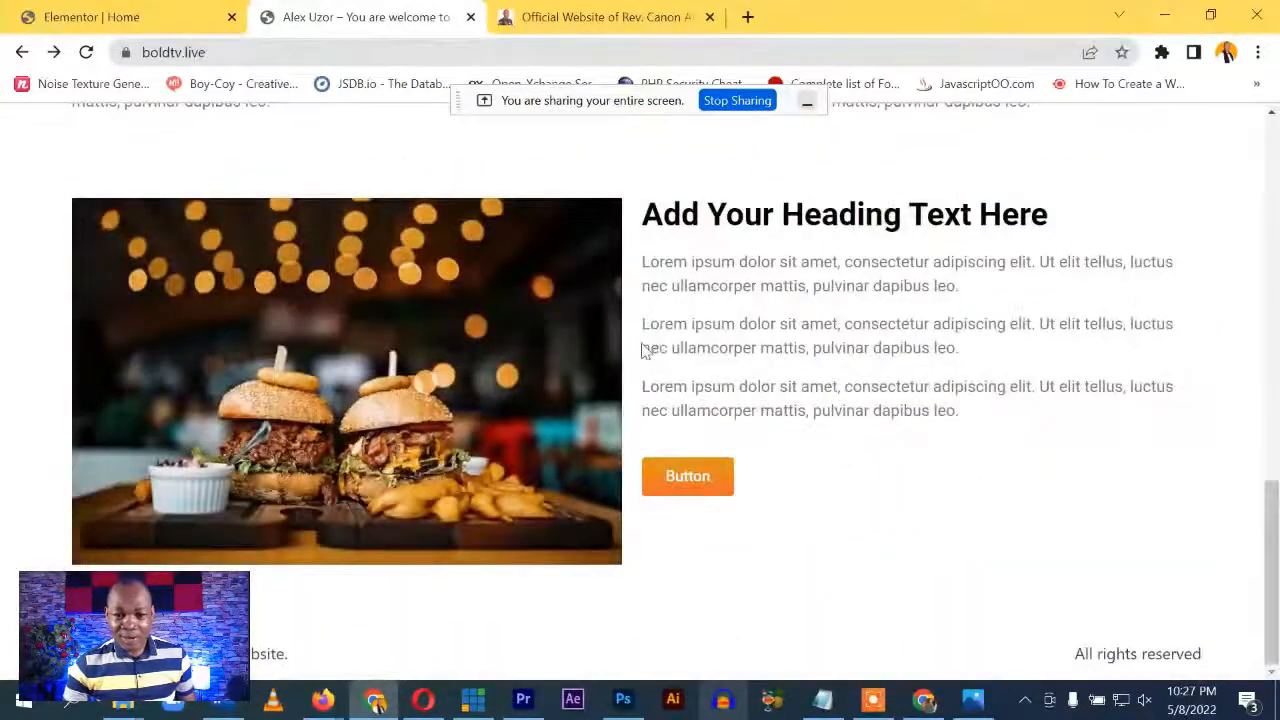
scroll(646, 300, "up", 10)
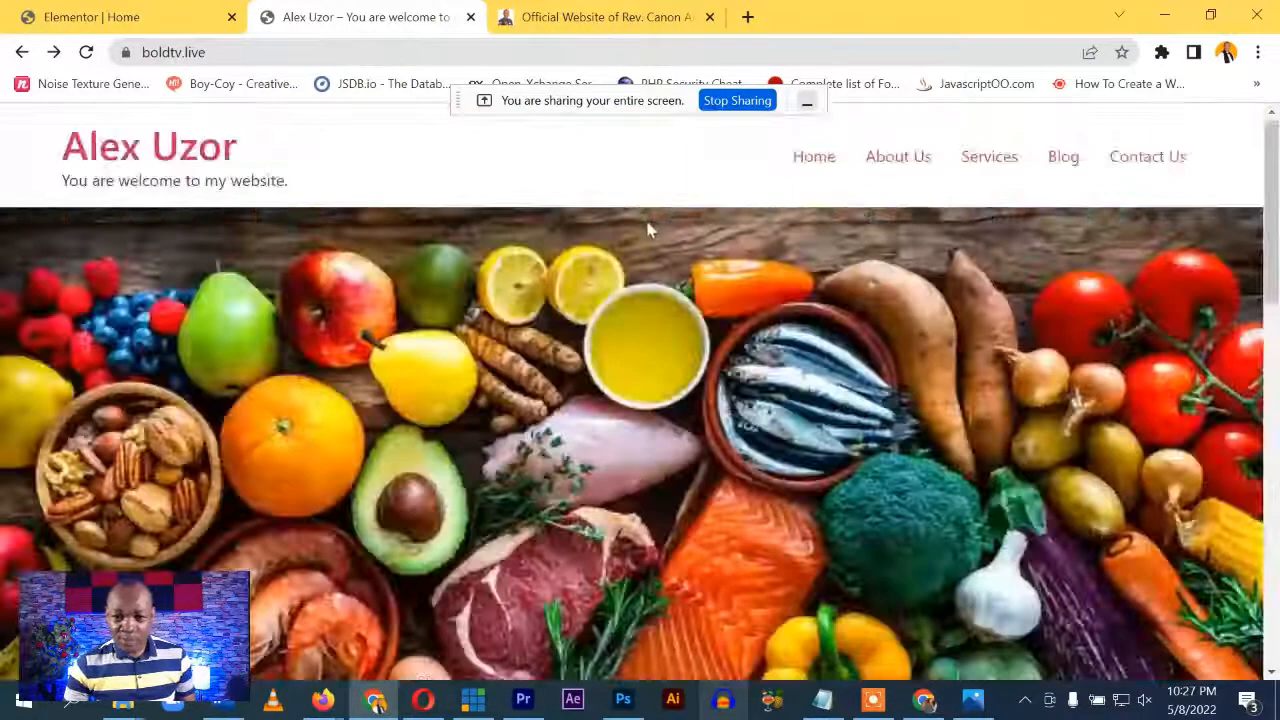
Leave the Home page's Elementor editor for the WordPress dashboard and return to the list of all pages
left_click(115, 22)
left_click(18, 123)
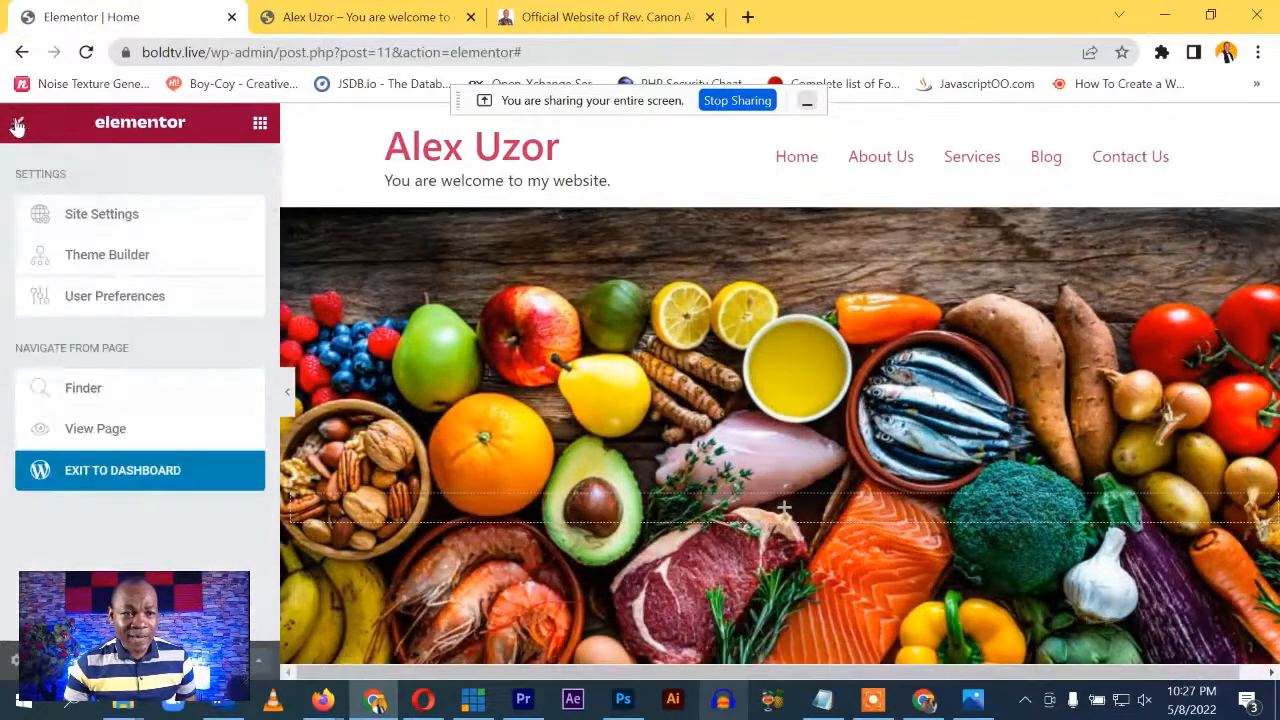
left_click(86, 479)
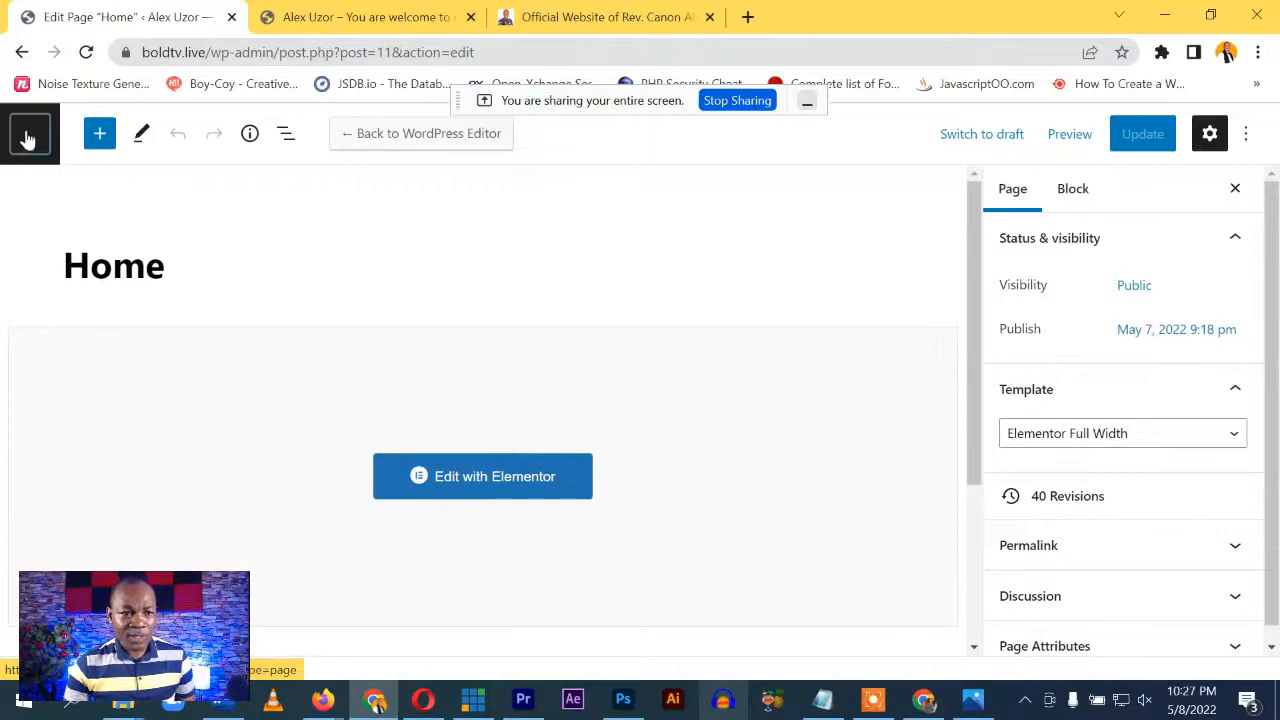
left_click(23, 134)
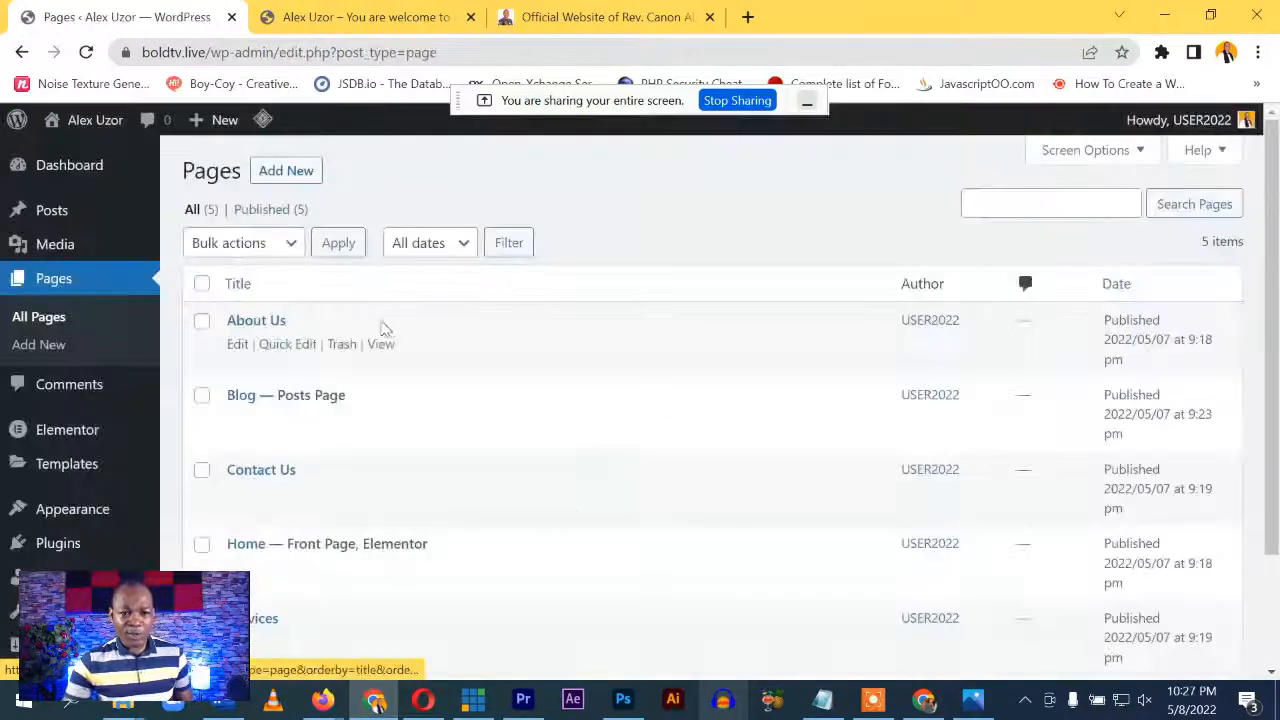
Look at the About Us page on the live site, then return to the dashboard's page list
left_click(372, 20)
left_click(897, 157)
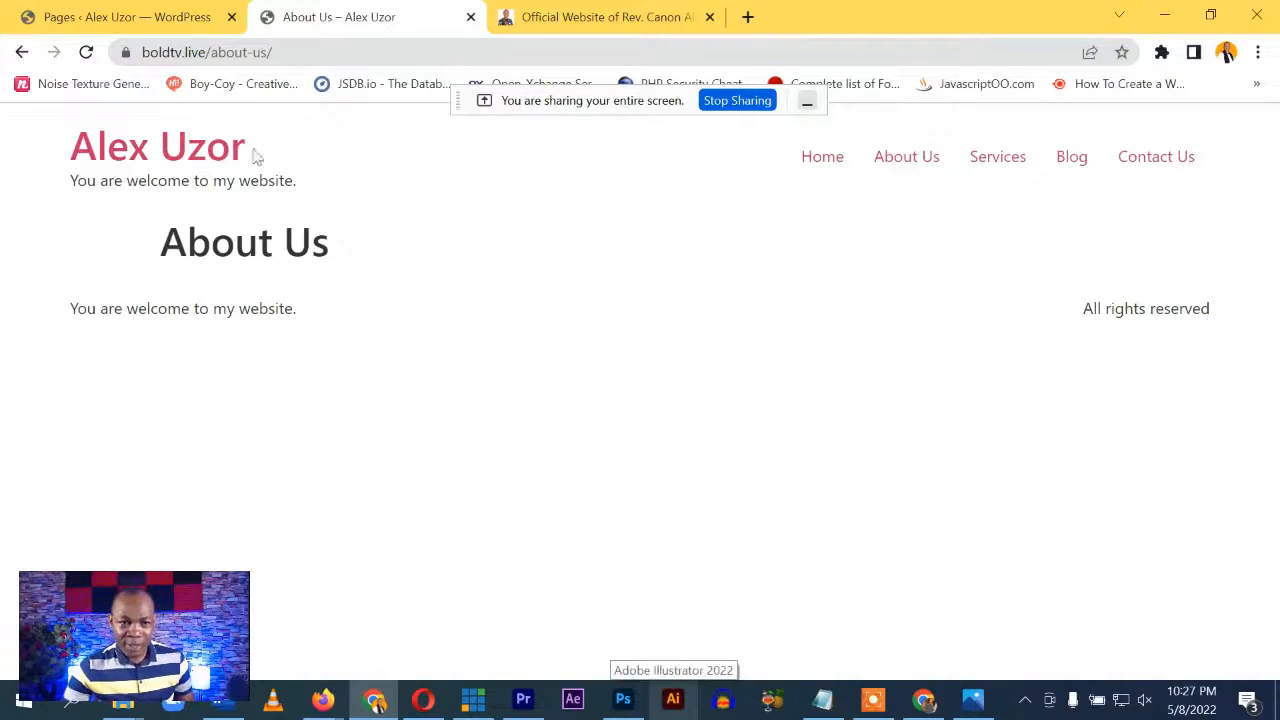
left_click(117, 17)
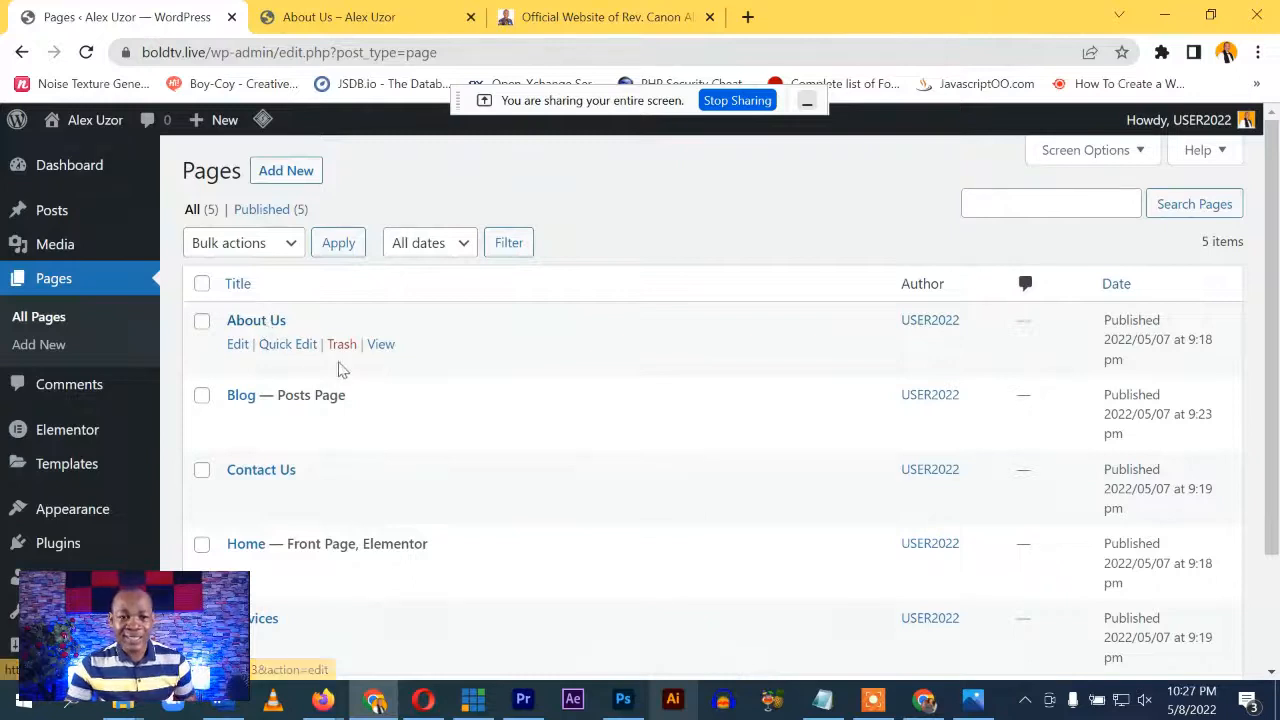
Apply the Elementor Full Width template to the About Us page, update it, and open it in Elementor
left_click(238, 345)
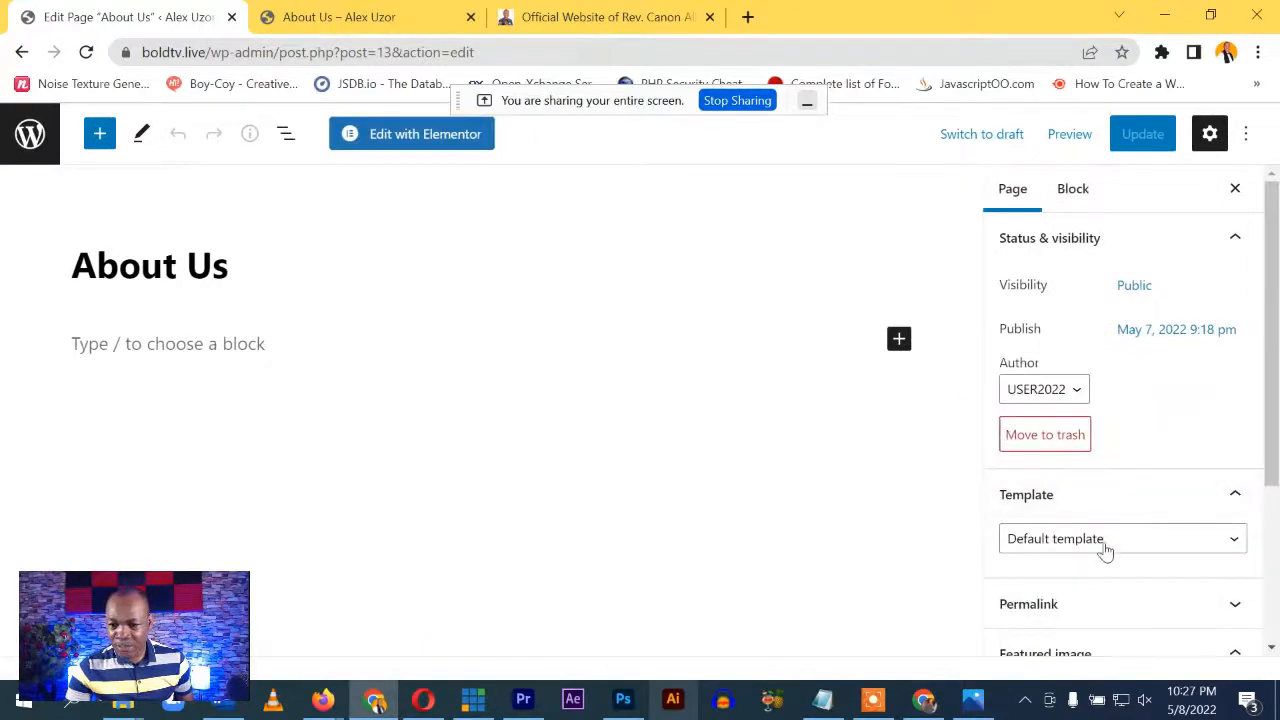
left_click(1085, 550)
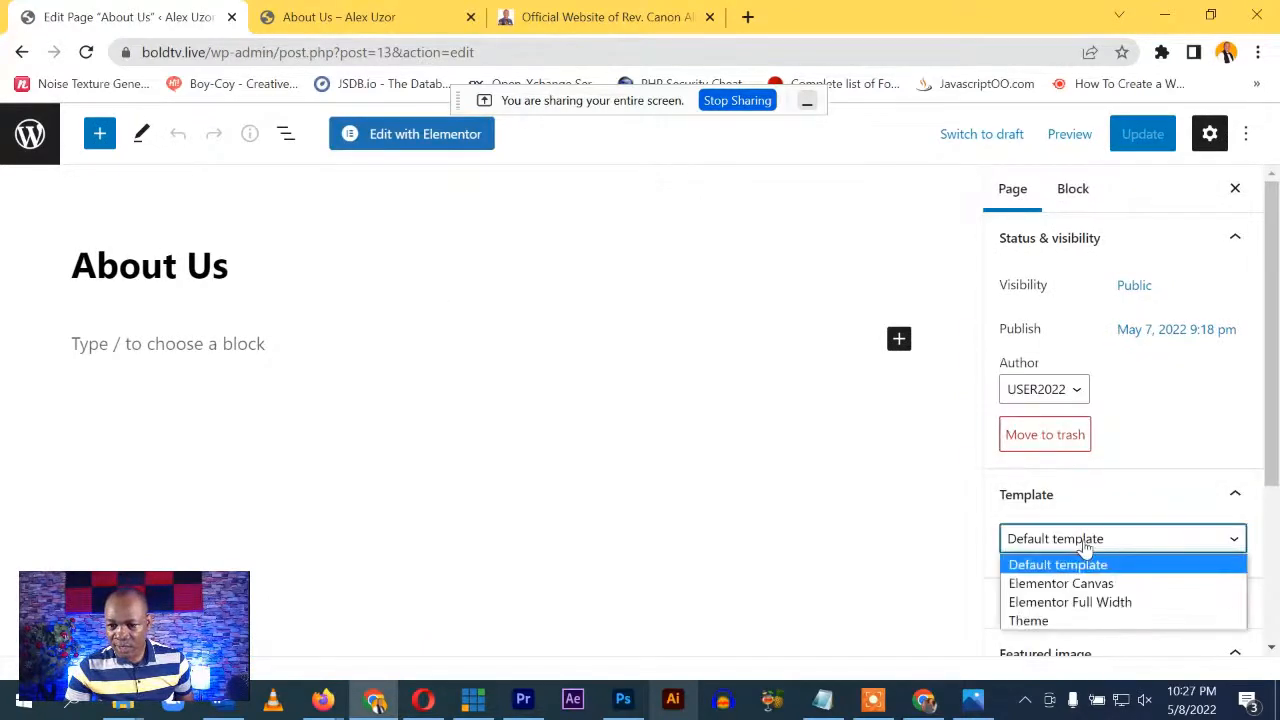
left_click(1101, 606)
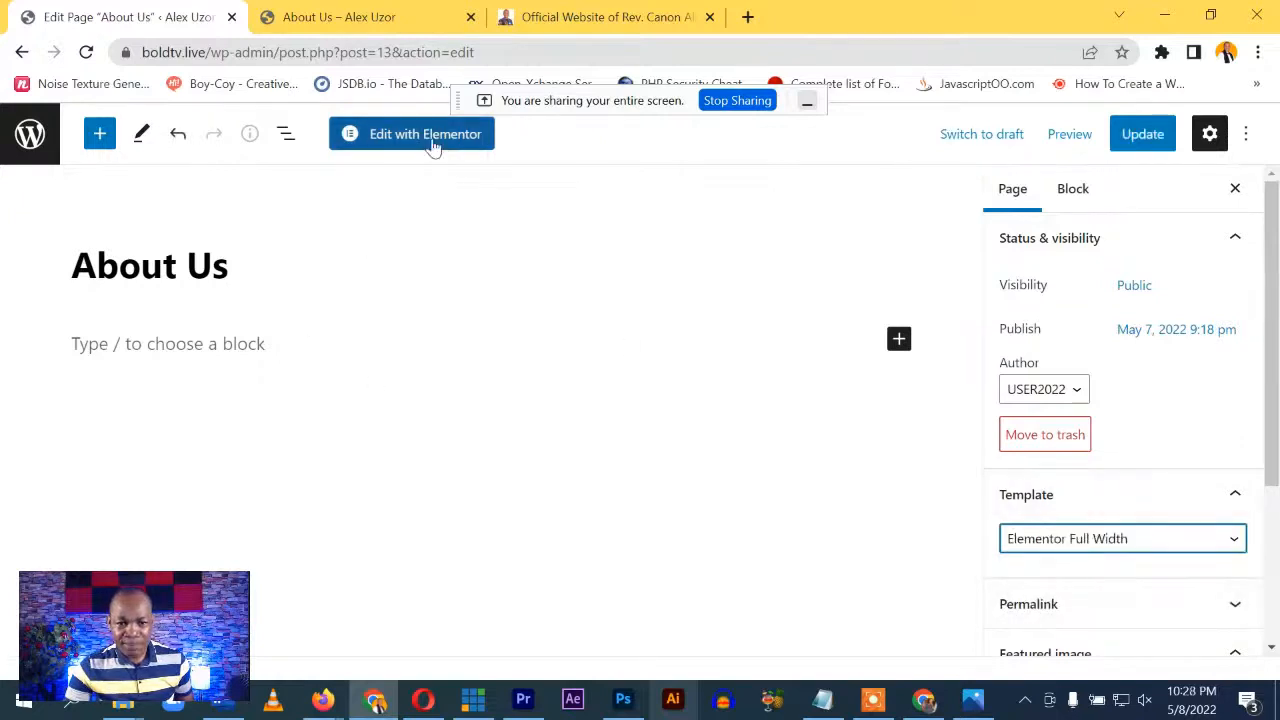
left_click(1123, 137)
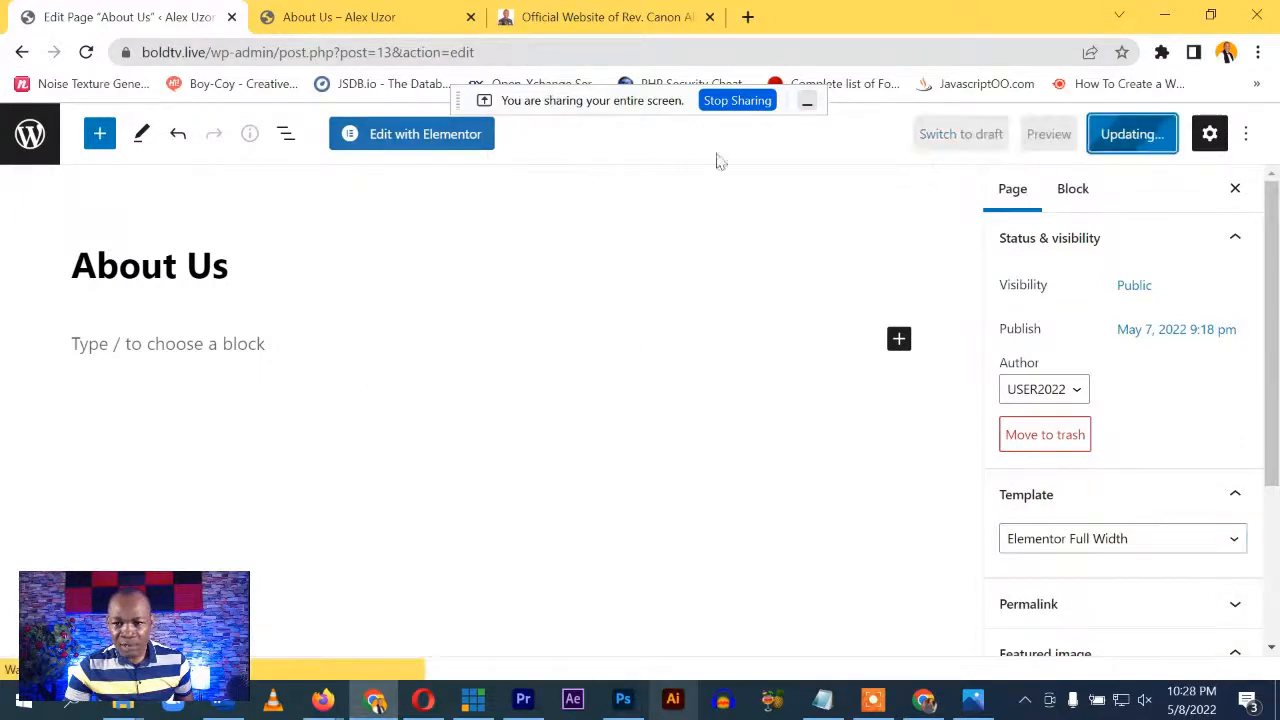
left_click(398, 137)
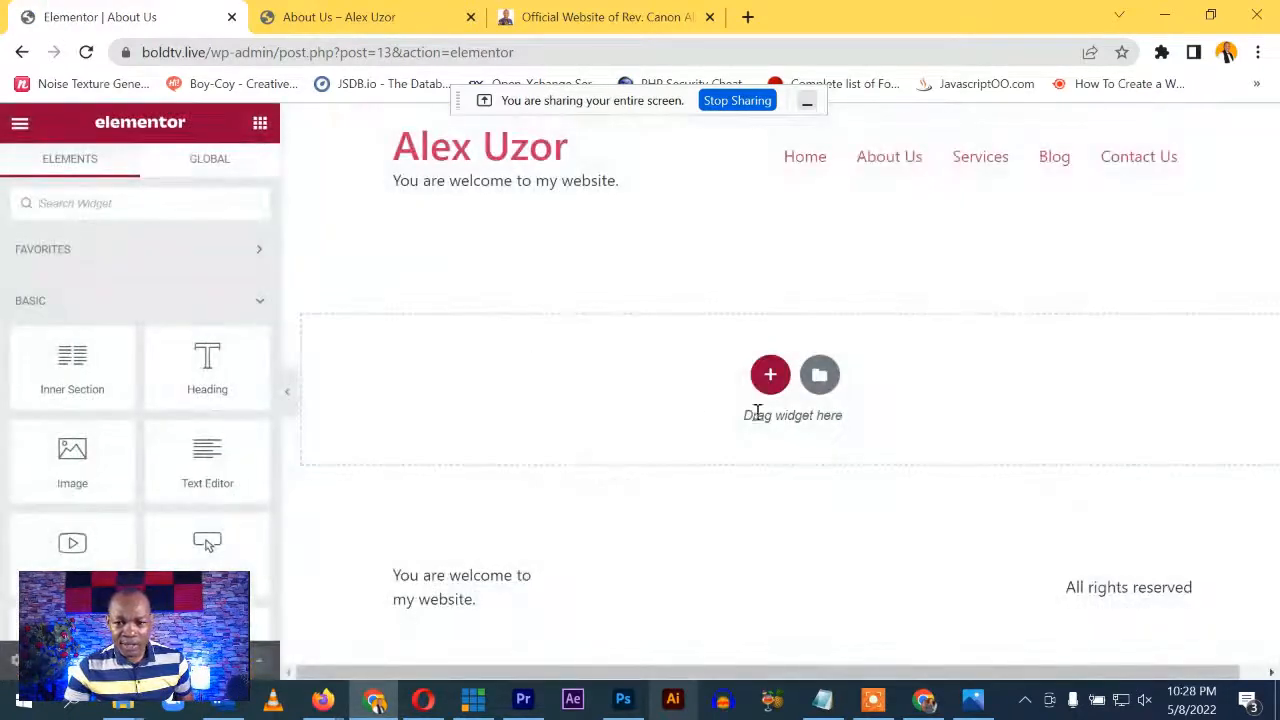
Add a single-column section to the About Us page with food2.jpg as its classic background image
left_click(770, 378)
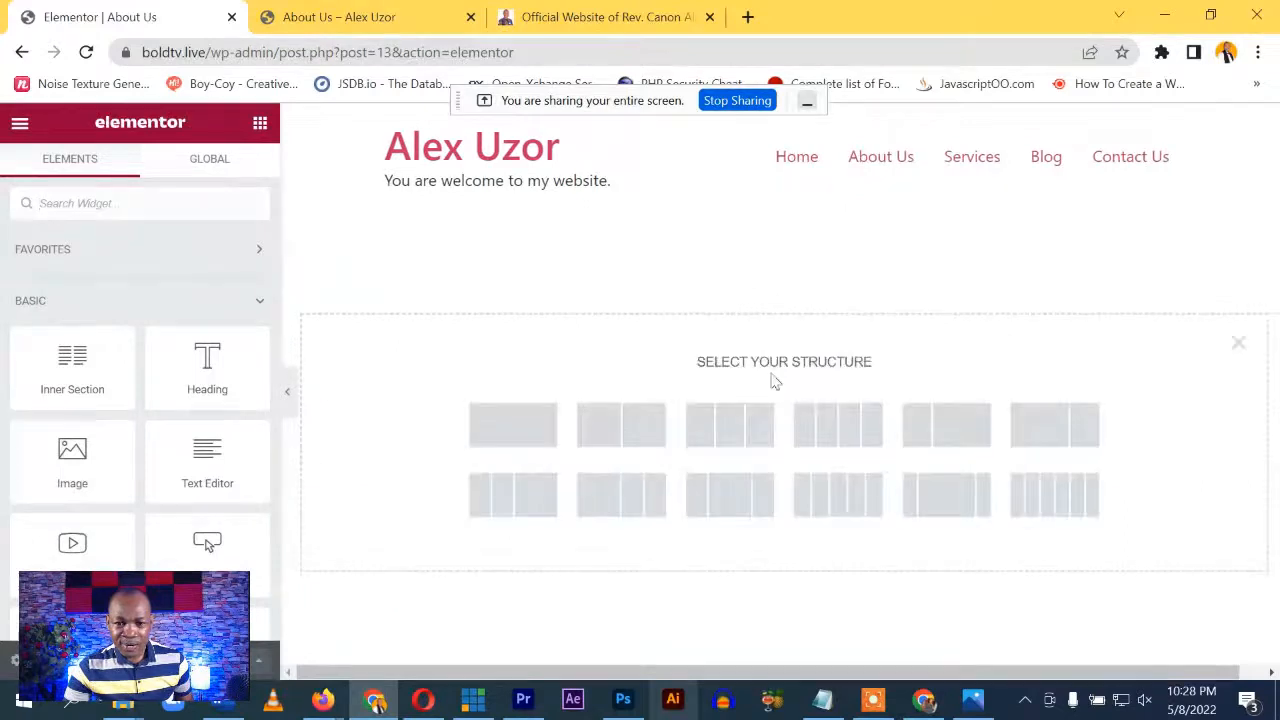
left_click(510, 425)
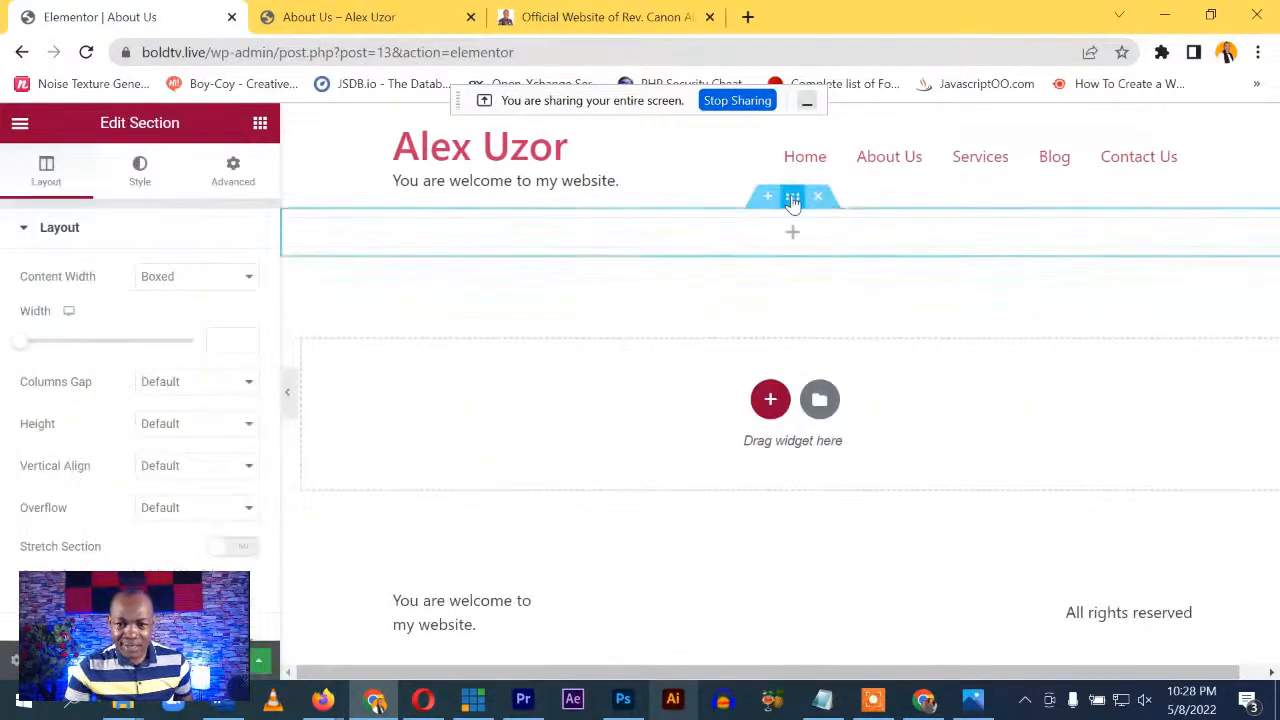
left_click(140, 170)
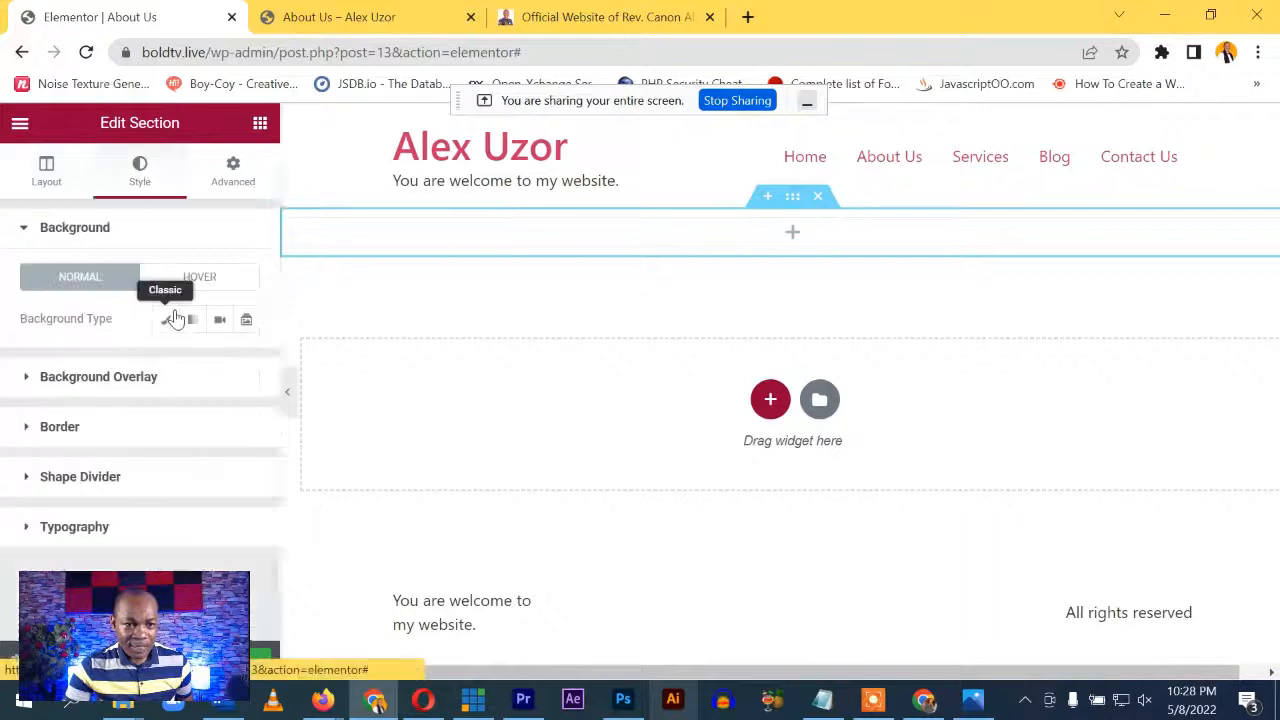
left_click(166, 319)
left_click(137, 443)
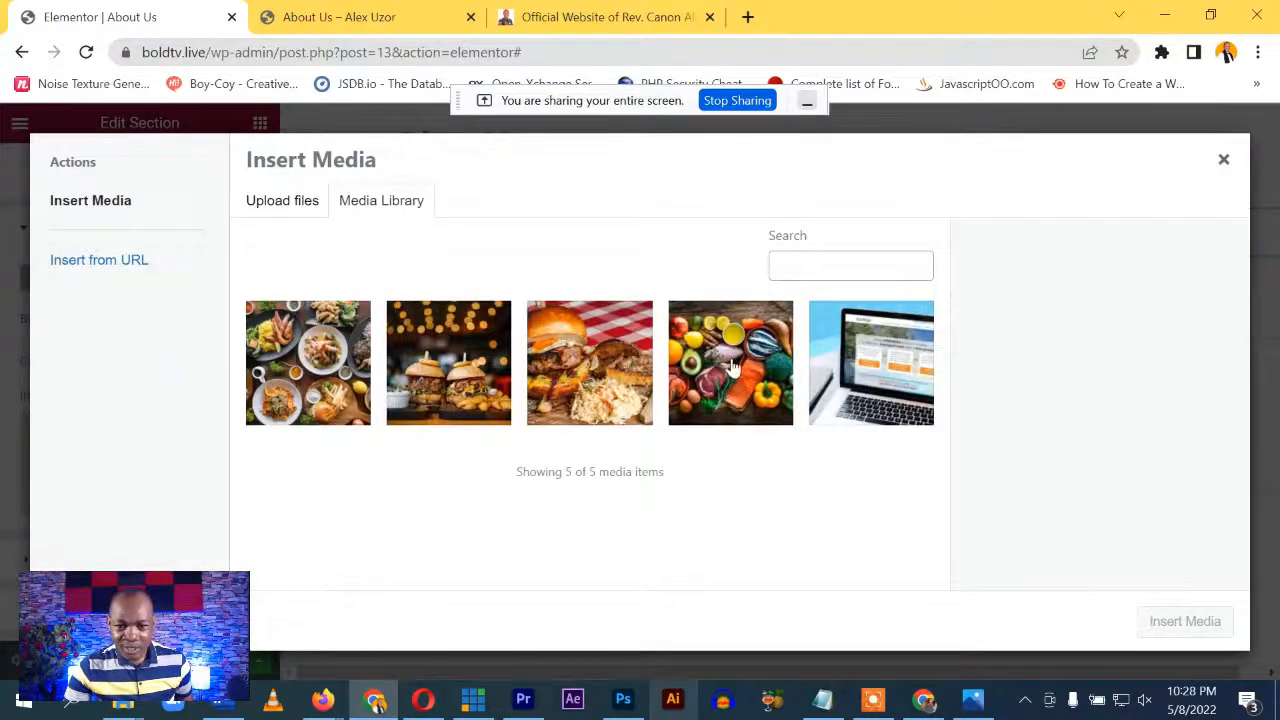
left_click(735, 368)
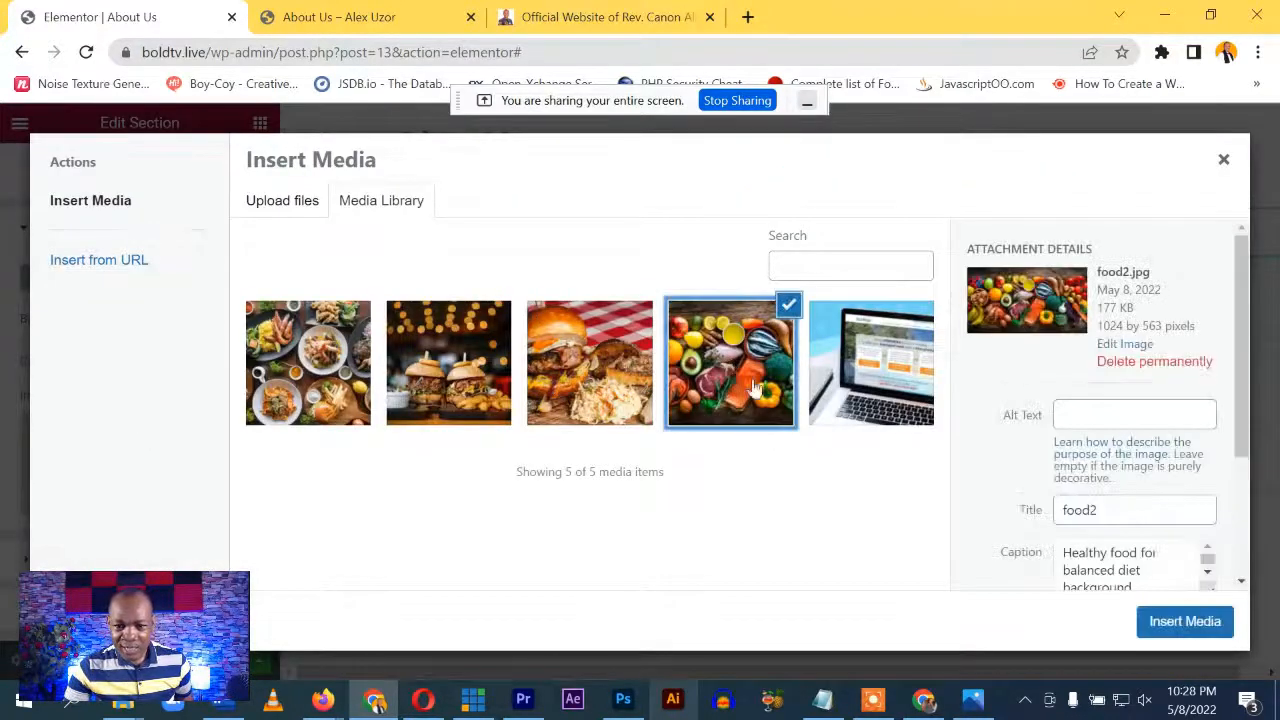
left_click(1190, 628)
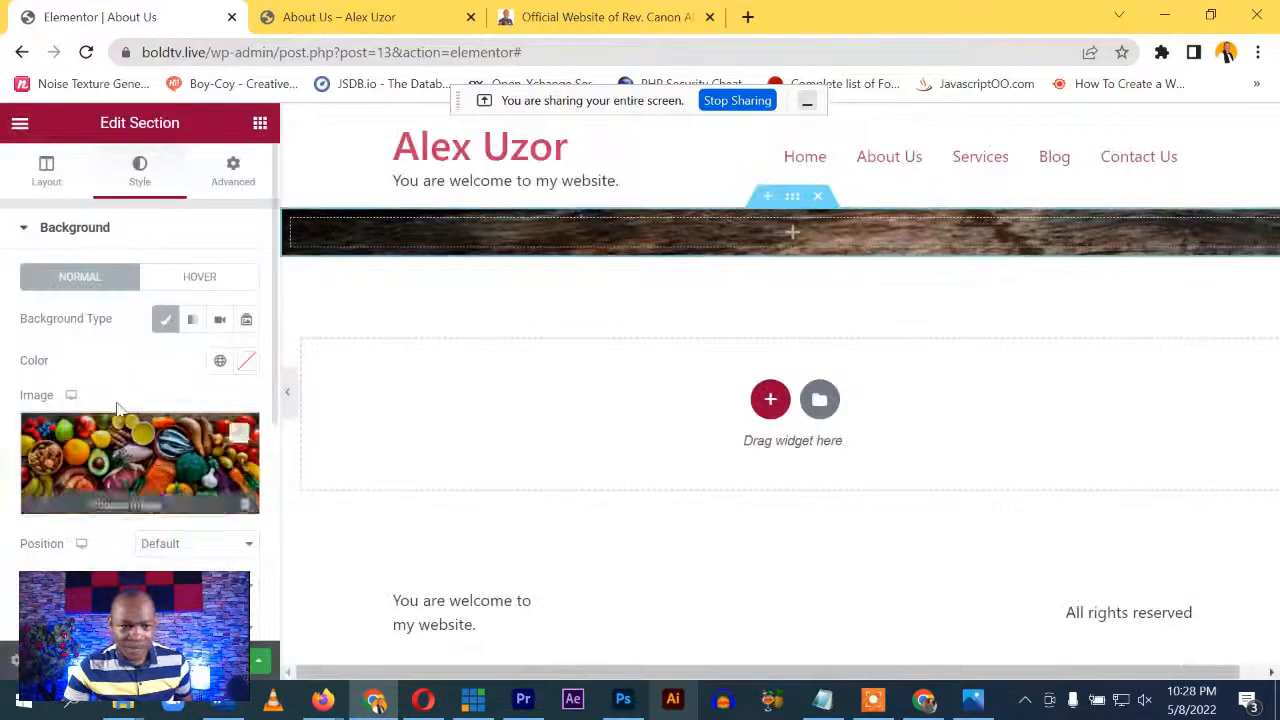
Set the banner section's height to Min Height at 400 px
left_click(44, 182)
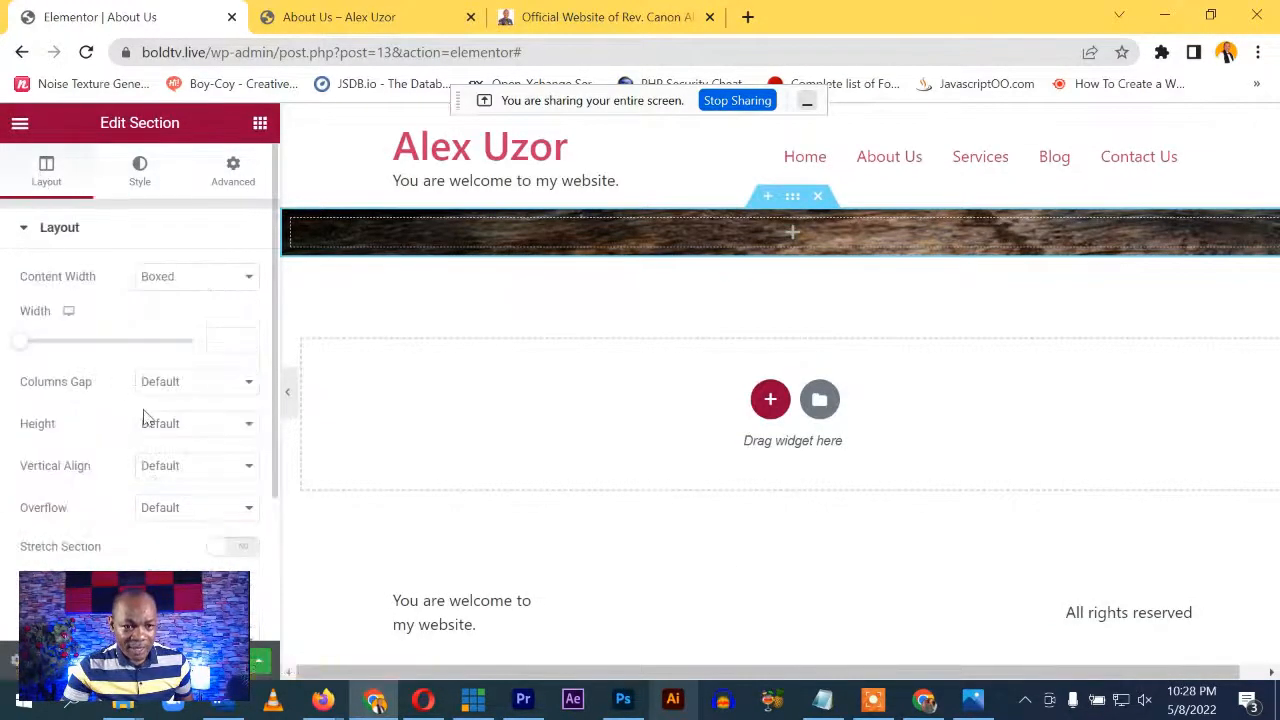
left_click(183, 437)
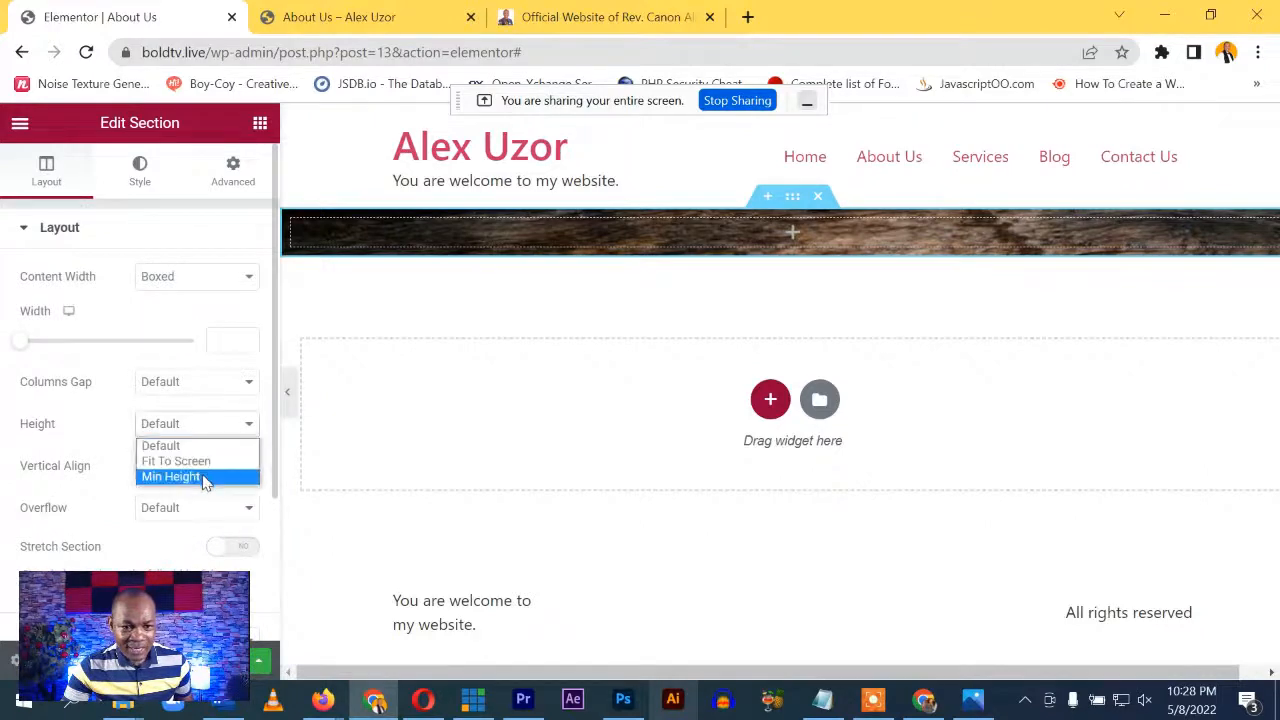
left_click(200, 477)
left_click_drag(219, 489, 204, 484)
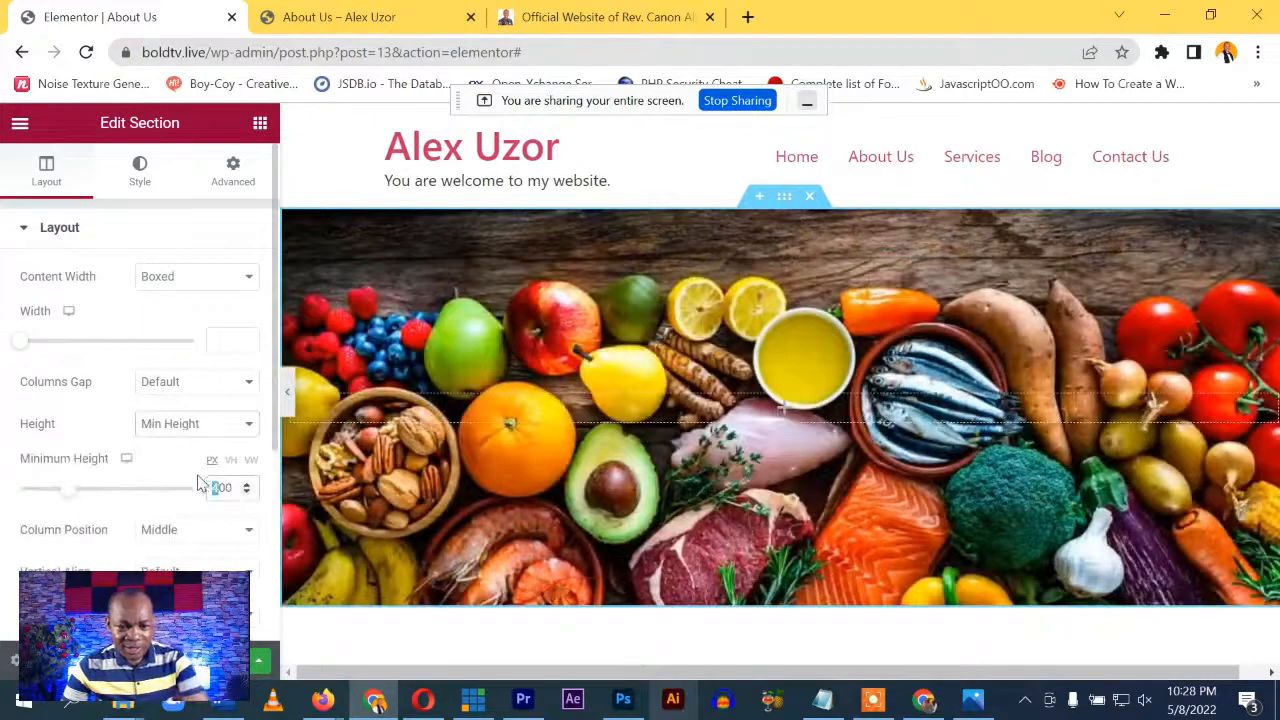
Set the banner's background image to No-repeat, Cover size and Center Center position
left_click(150, 178)
scroll(186, 500, "down", 3)
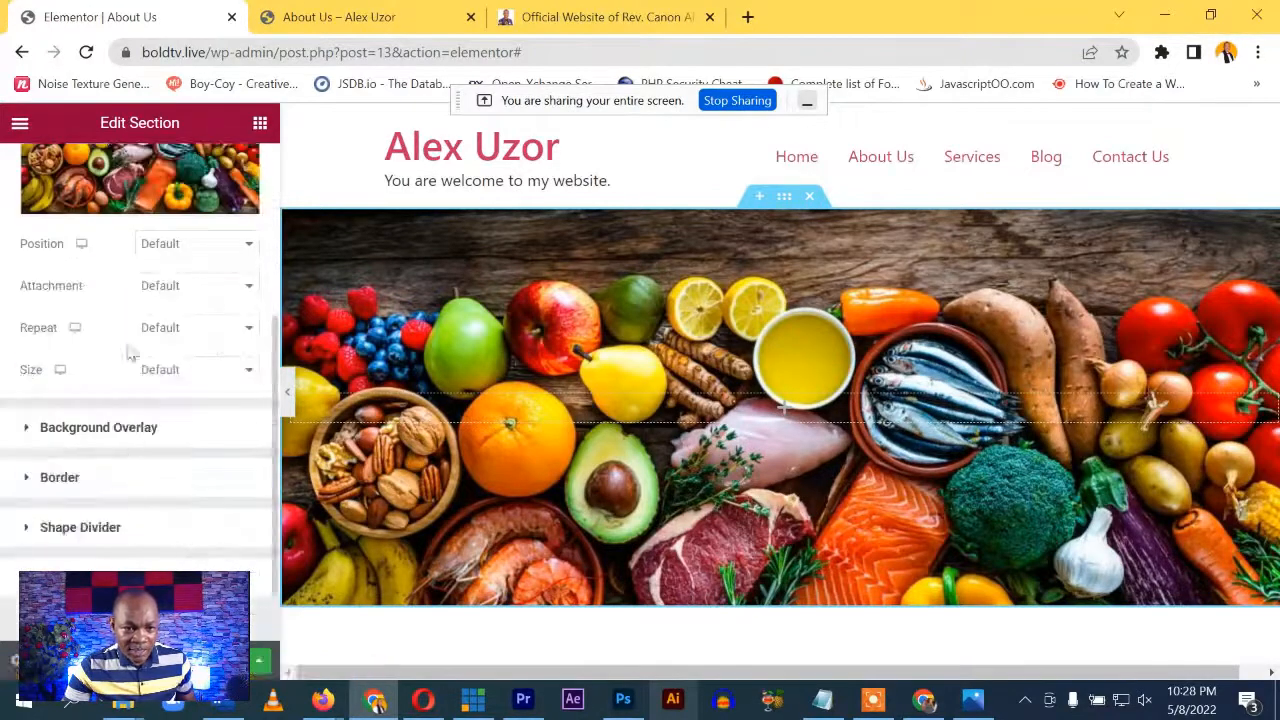
left_click(165, 330)
left_click(176, 363)
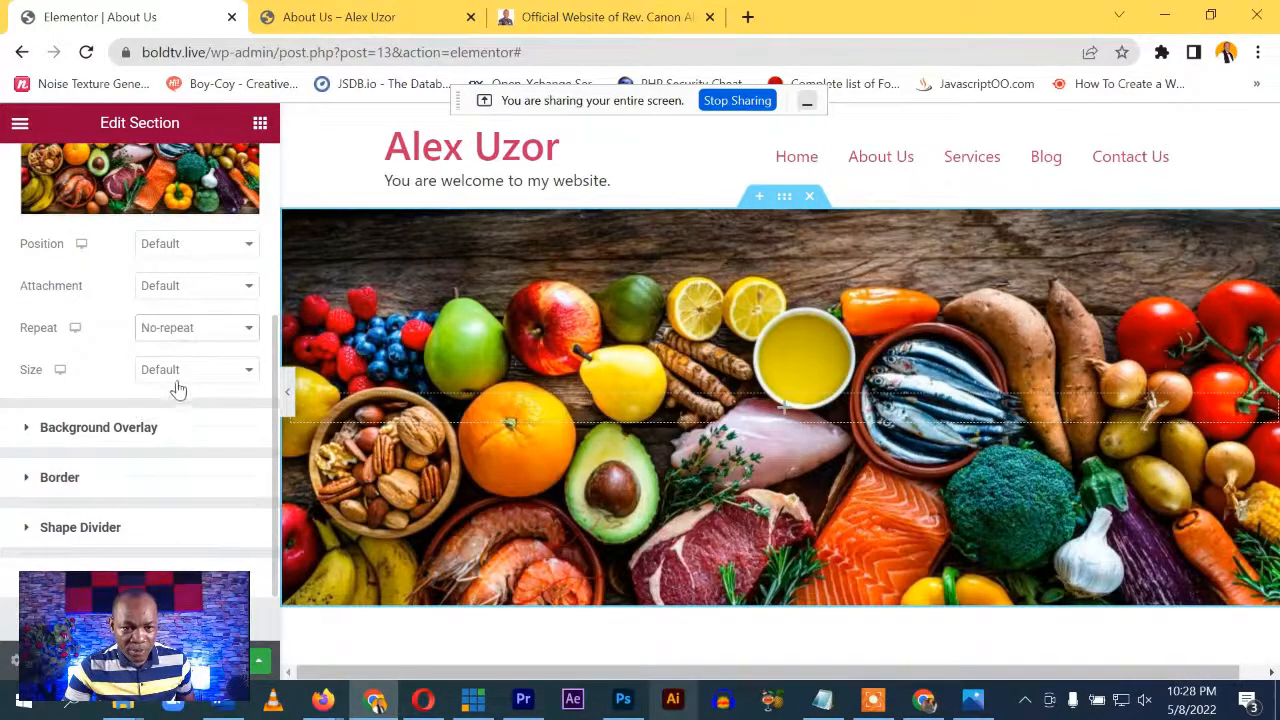
left_click(178, 374)
left_click(181, 420)
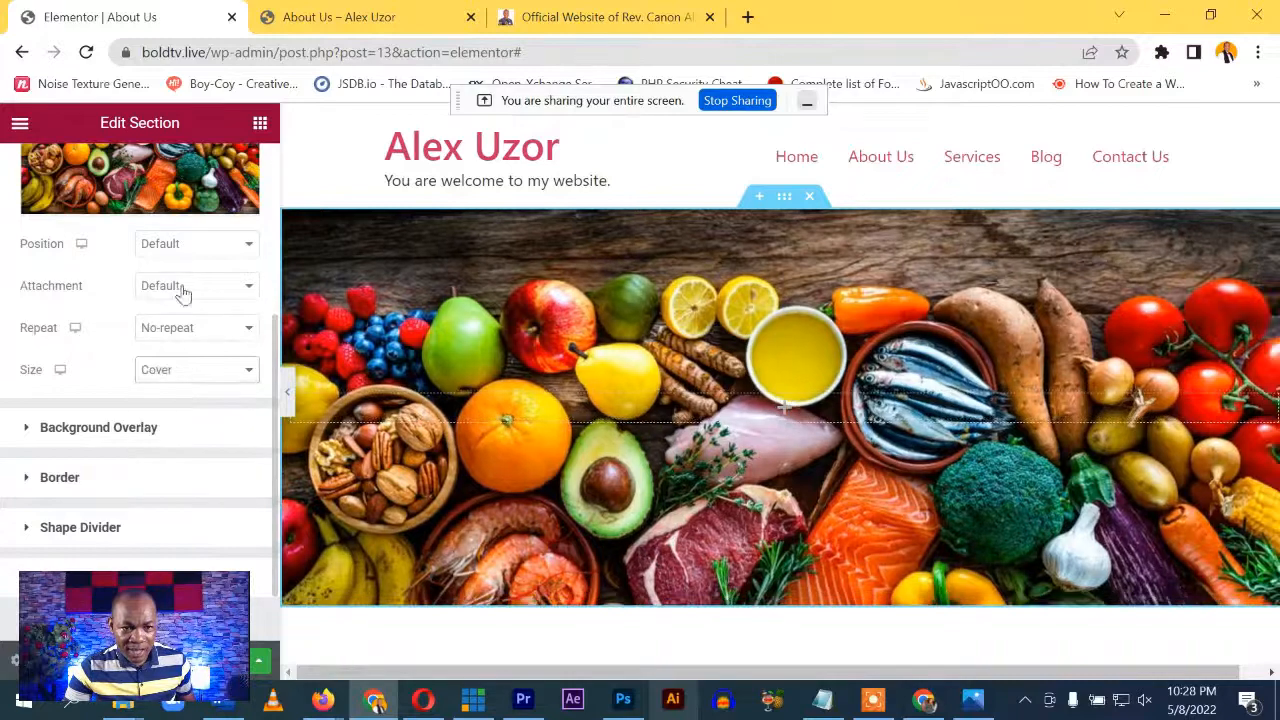
left_click(185, 244)
left_click(181, 278)
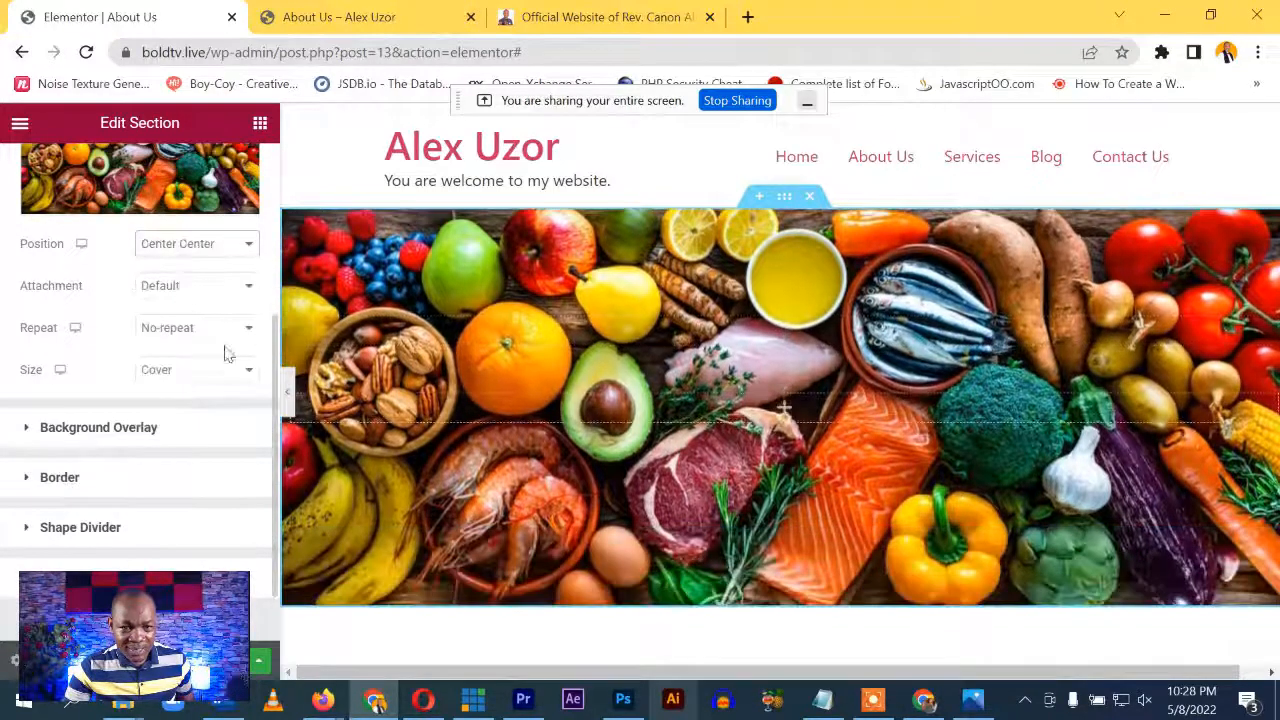
Save the banner changes, check them on the reloaded live About Us page, and return to the area below the banner in the editor
left_click(334, 20)
left_click(88, 52)
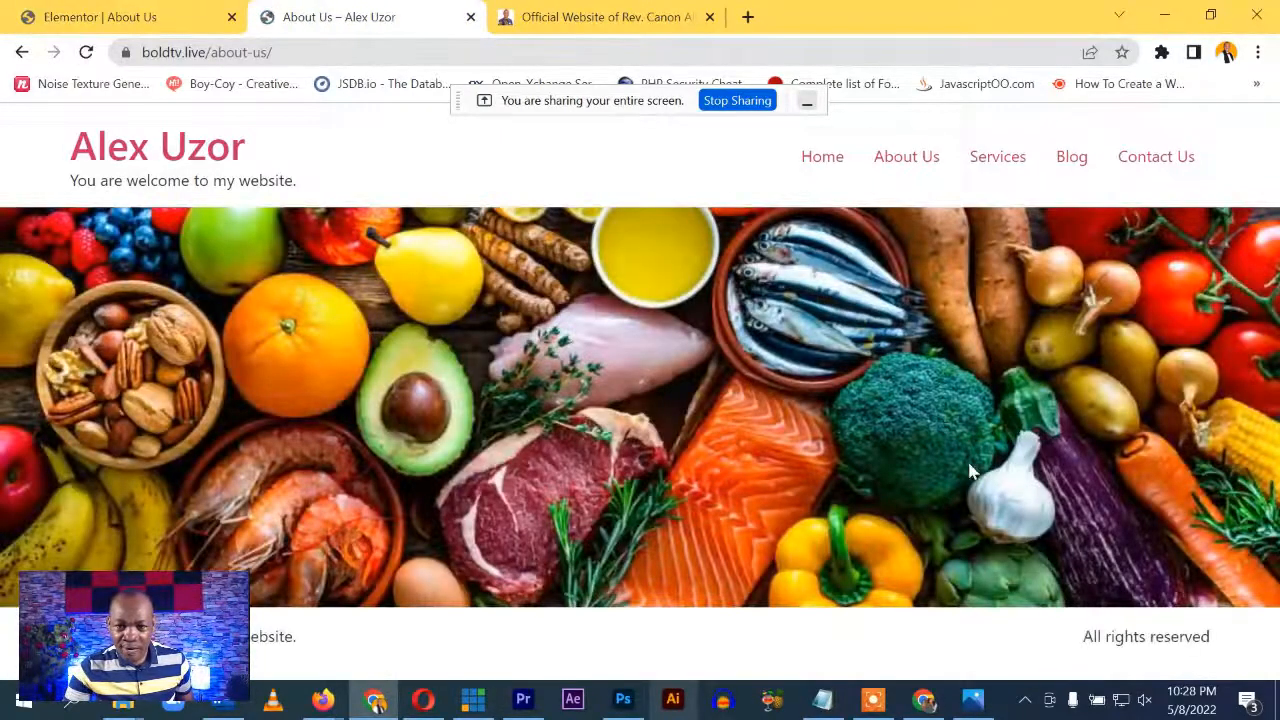
left_click(167, 16)
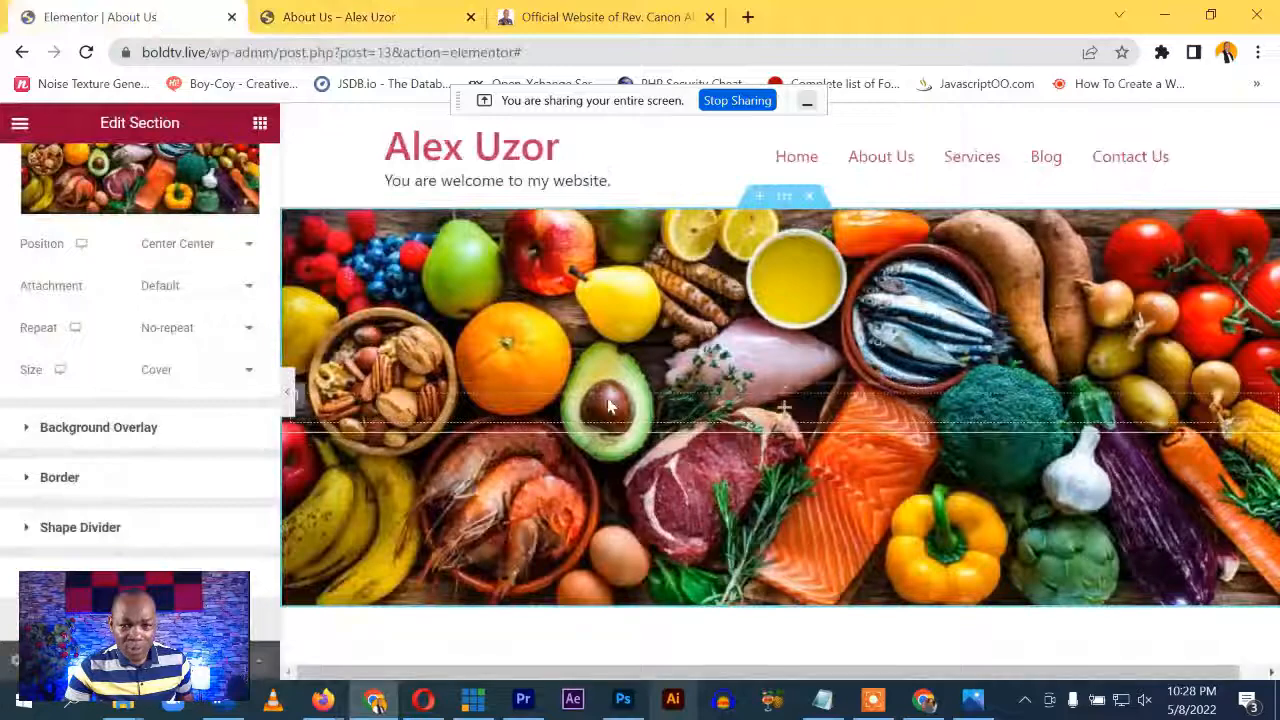
scroll(705, 498, "down", 1)
scroll(705, 498, "down", 3)
left_click(340, 17)
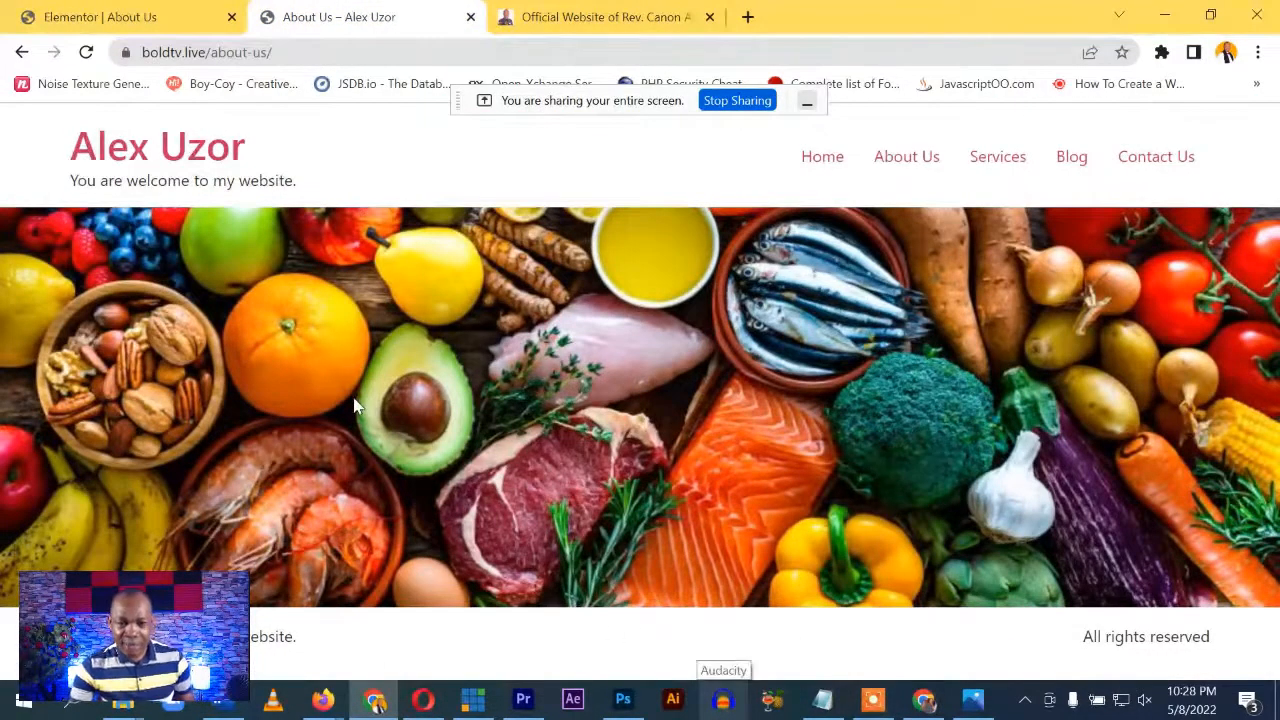
left_click(120, 17)
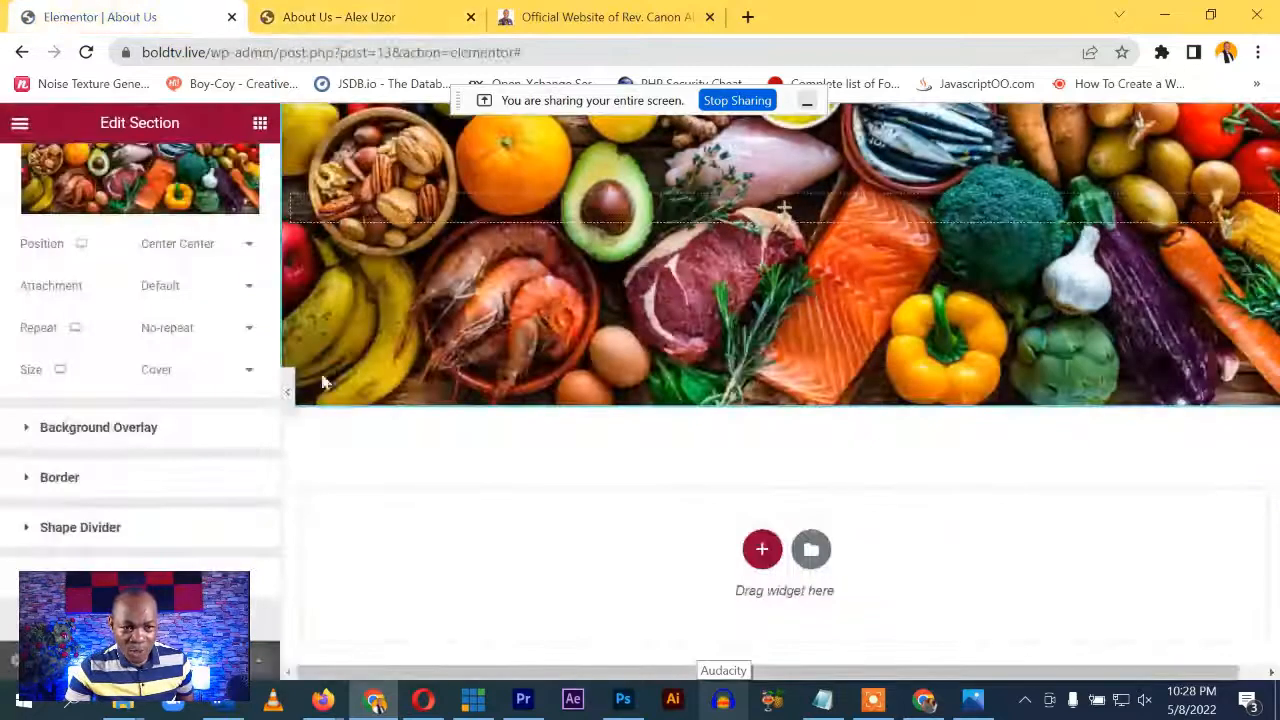
Add a single-column section with a boxed content width of 800 below the banner and place a Heading widget in it
left_click(762, 549)
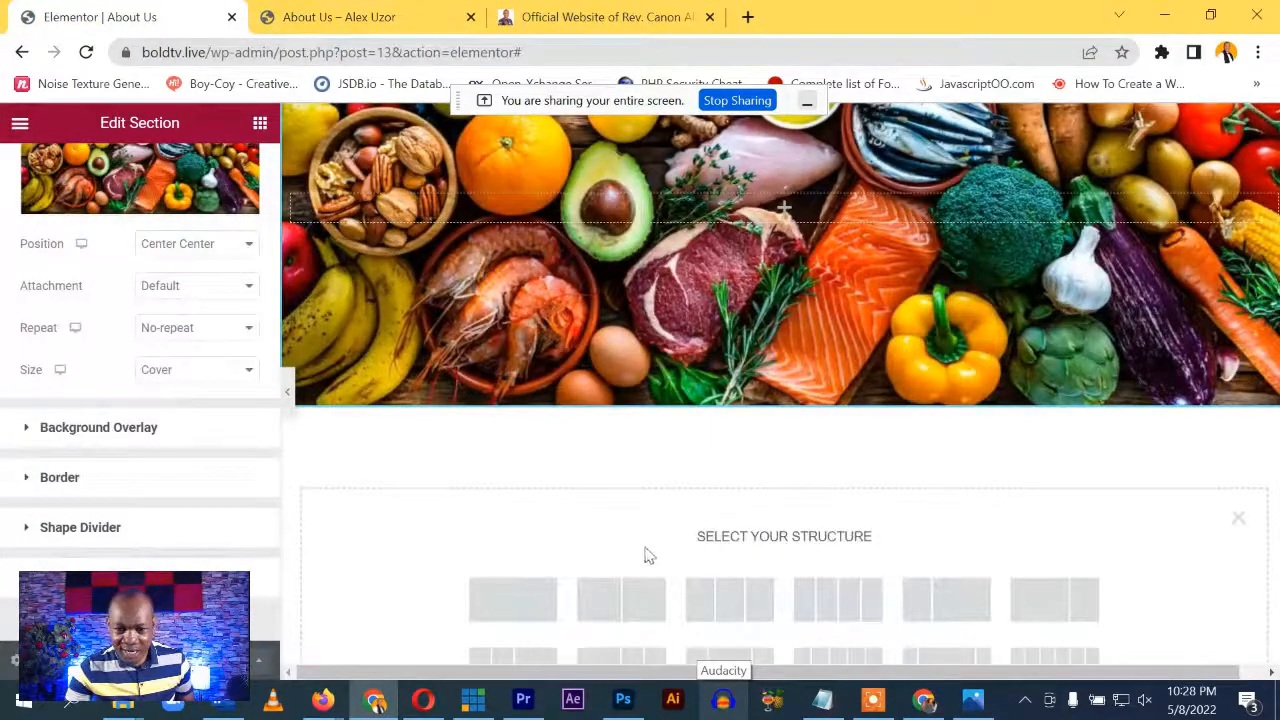
left_click(495, 598)
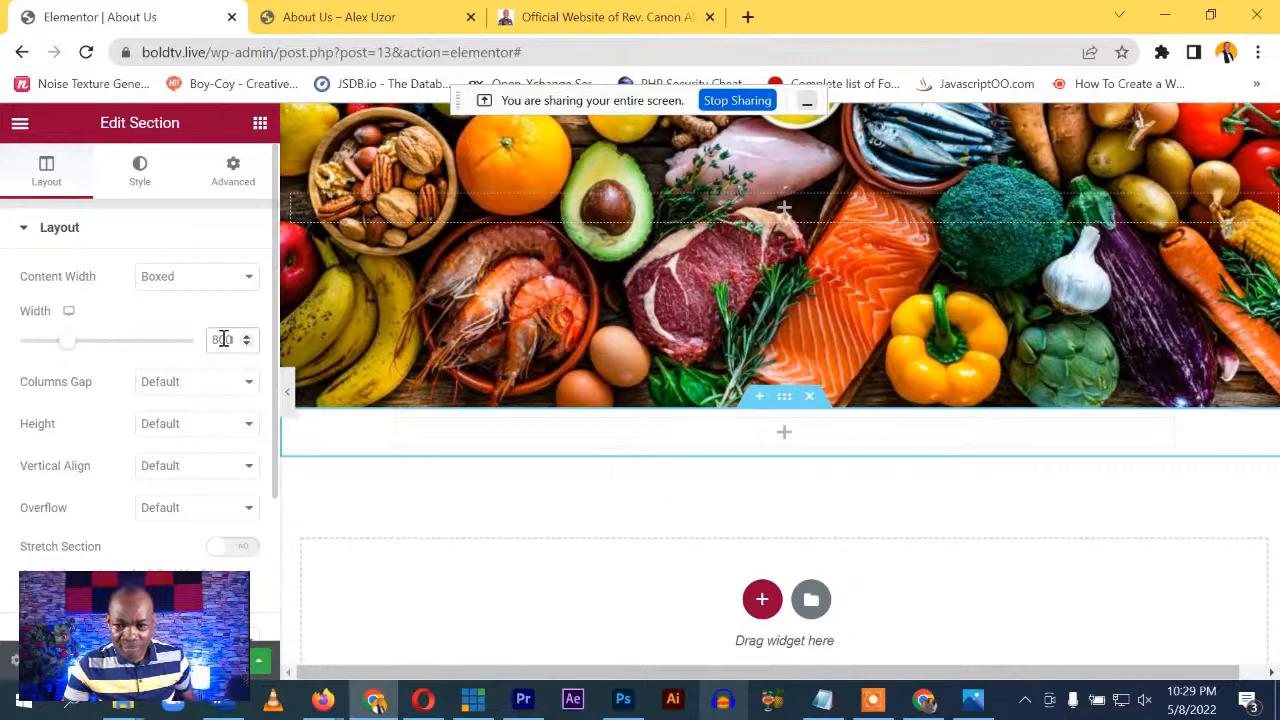
left_click(782, 436)
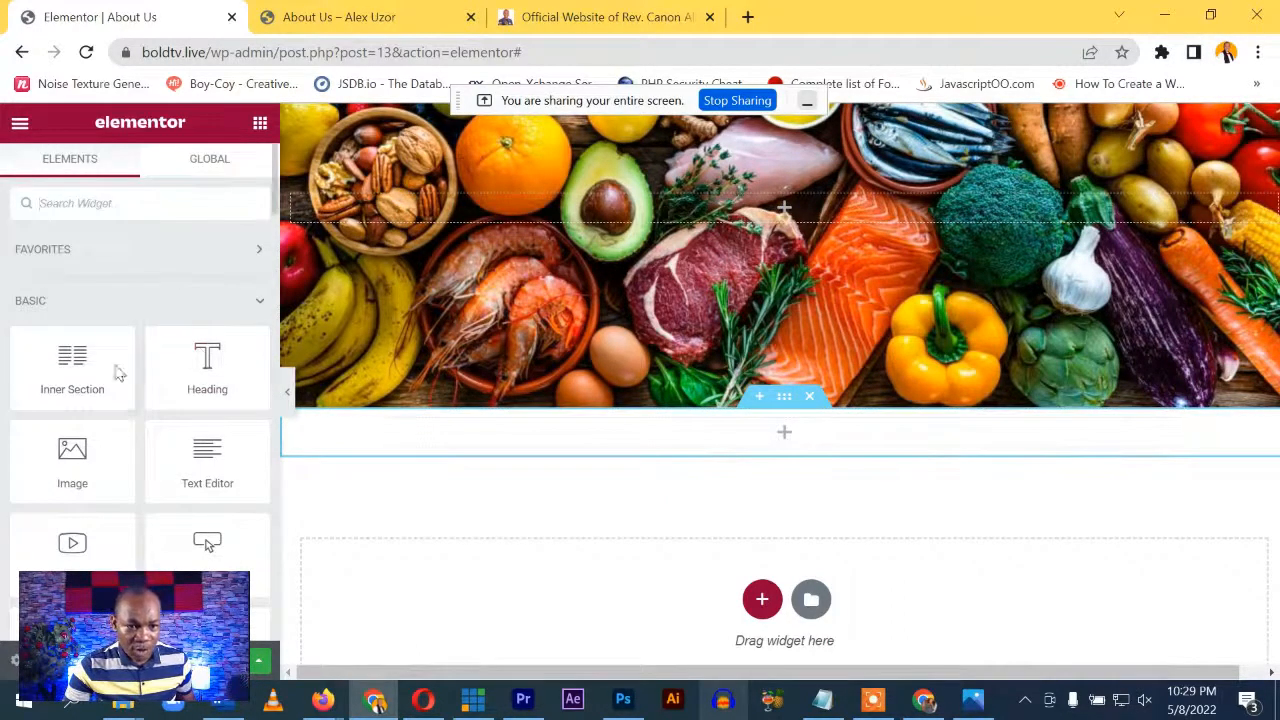
left_click_drag(200, 368, 806, 445)
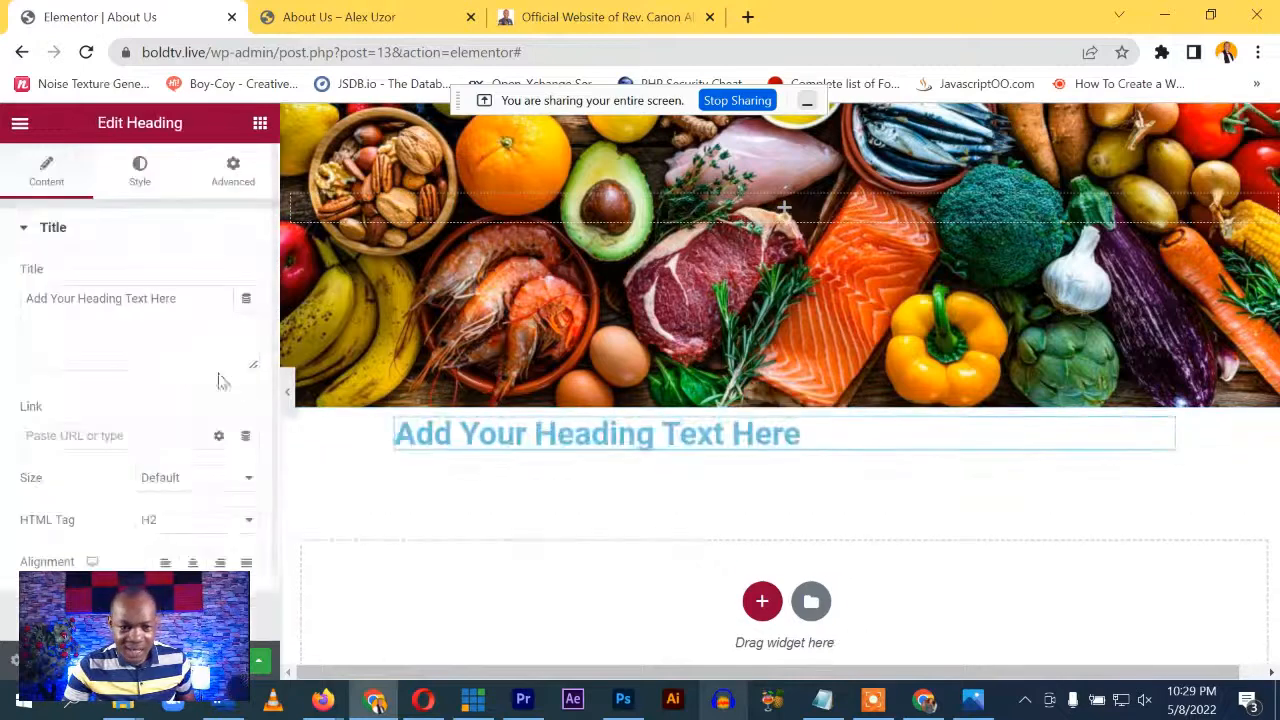
Add a Text Editor widget under the heading and lengthen its Lorem ipsum text with two more copies plus one in a new paragraph
left_click(259, 122)
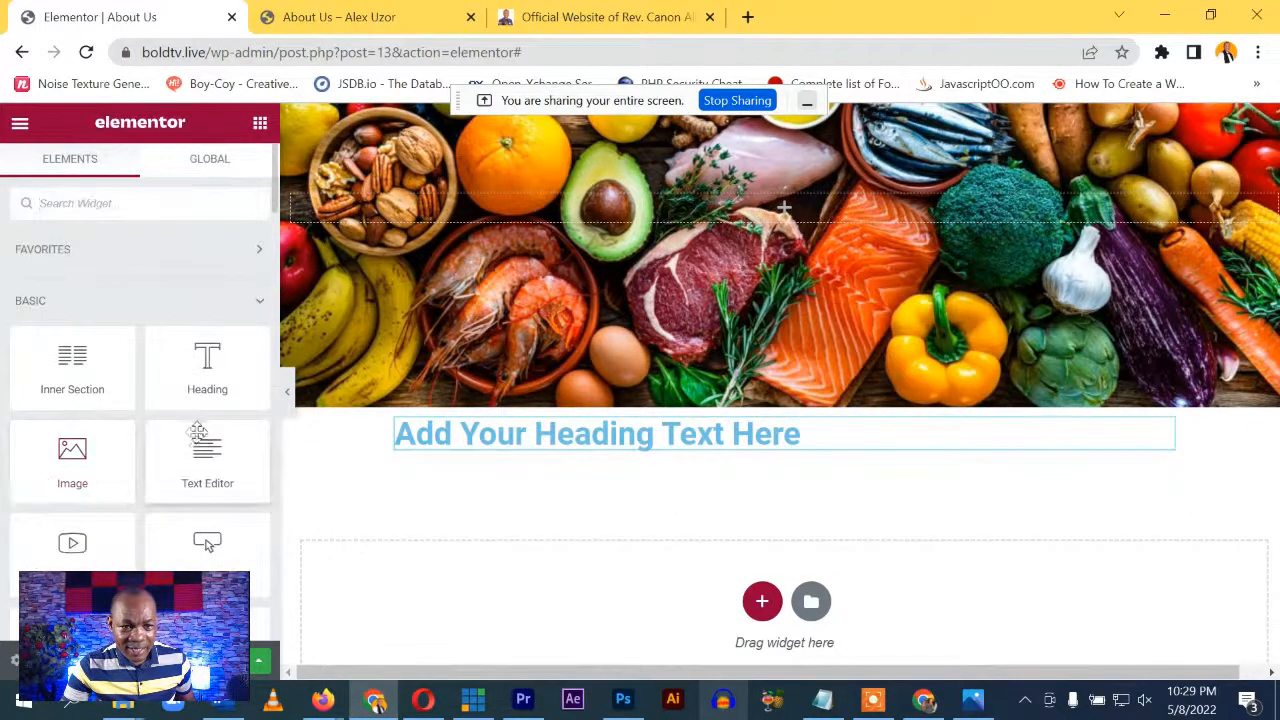
left_click_drag(203, 440, 713, 440)
left_click_drag(128, 490, 6, 360)
key("ctrl+c")
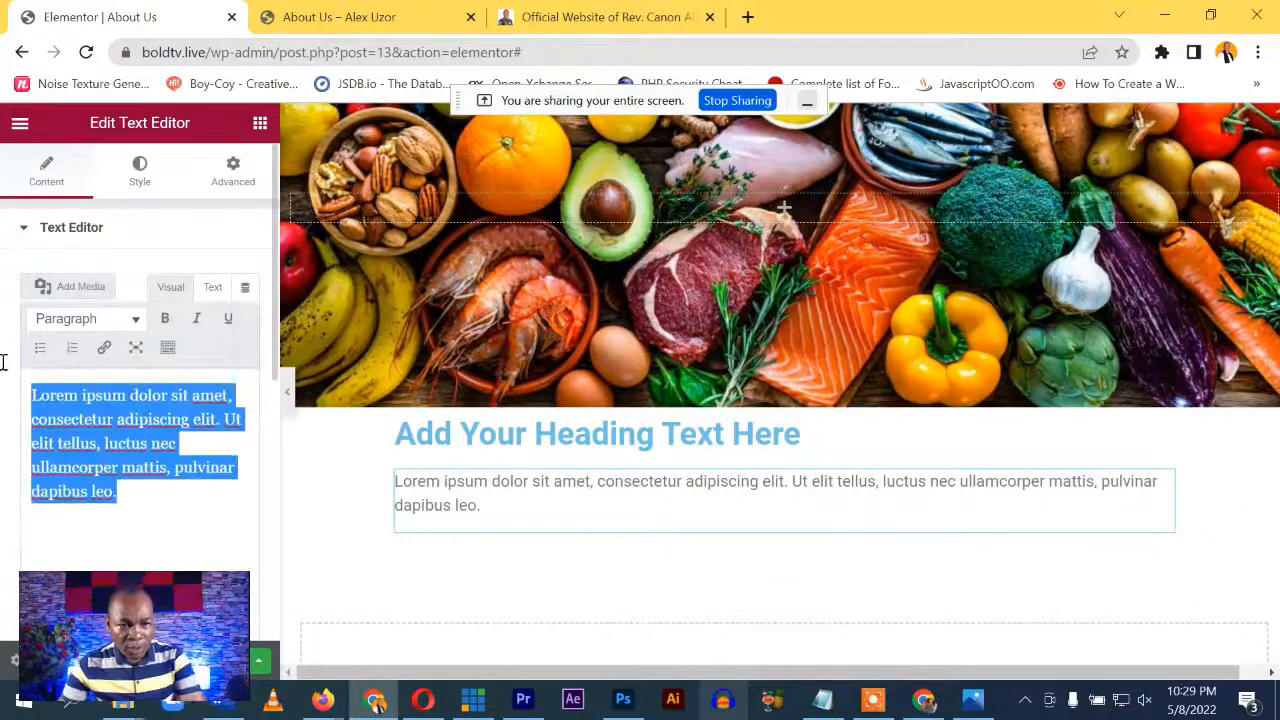
left_click(183, 500)
key("ctrl+v")
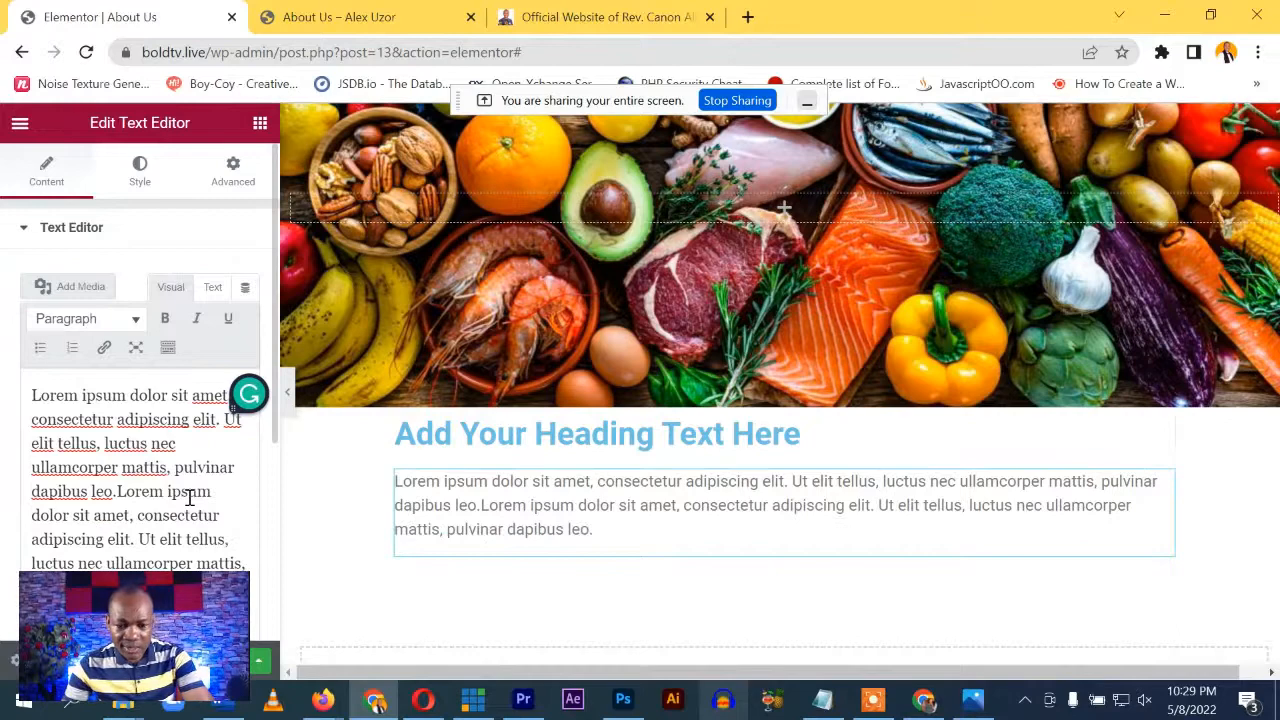
key("ctrl+v")
key("Return")
key("ctrl+v")
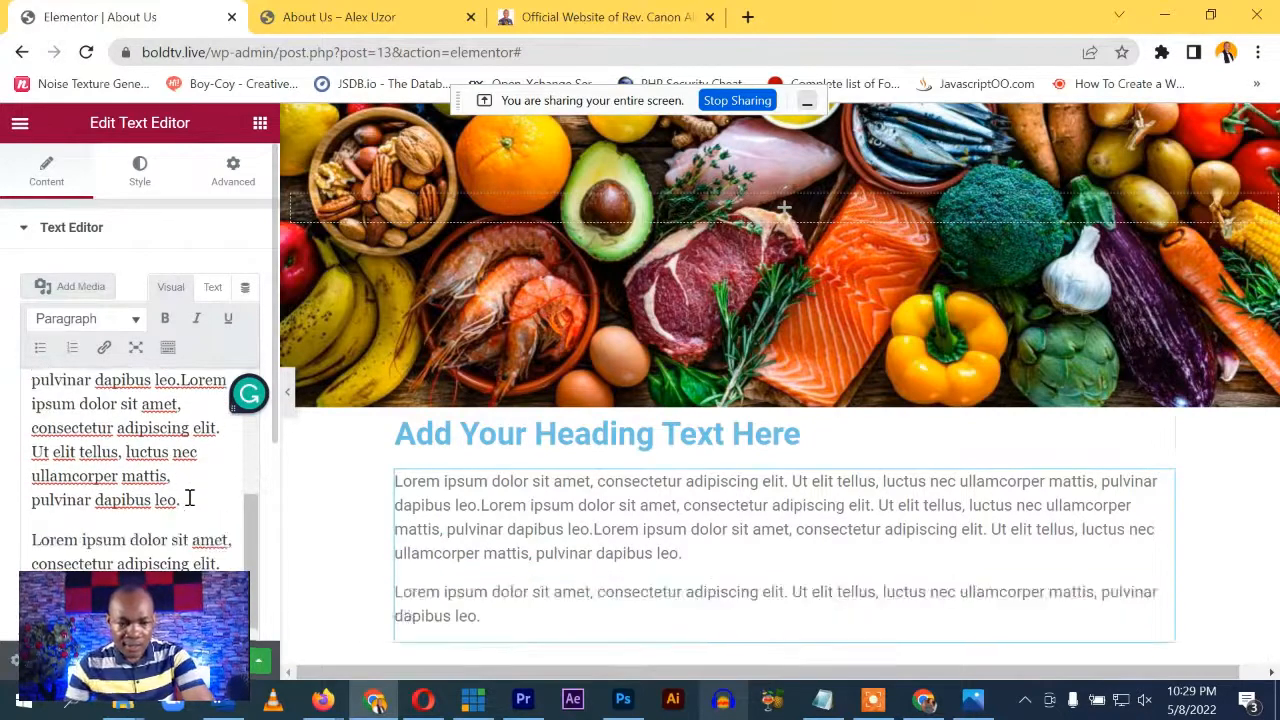
Extend the Lorem ipsum text with more copies until it has three paragraphs of three copies each
key("ctrl+v")
key("Return")
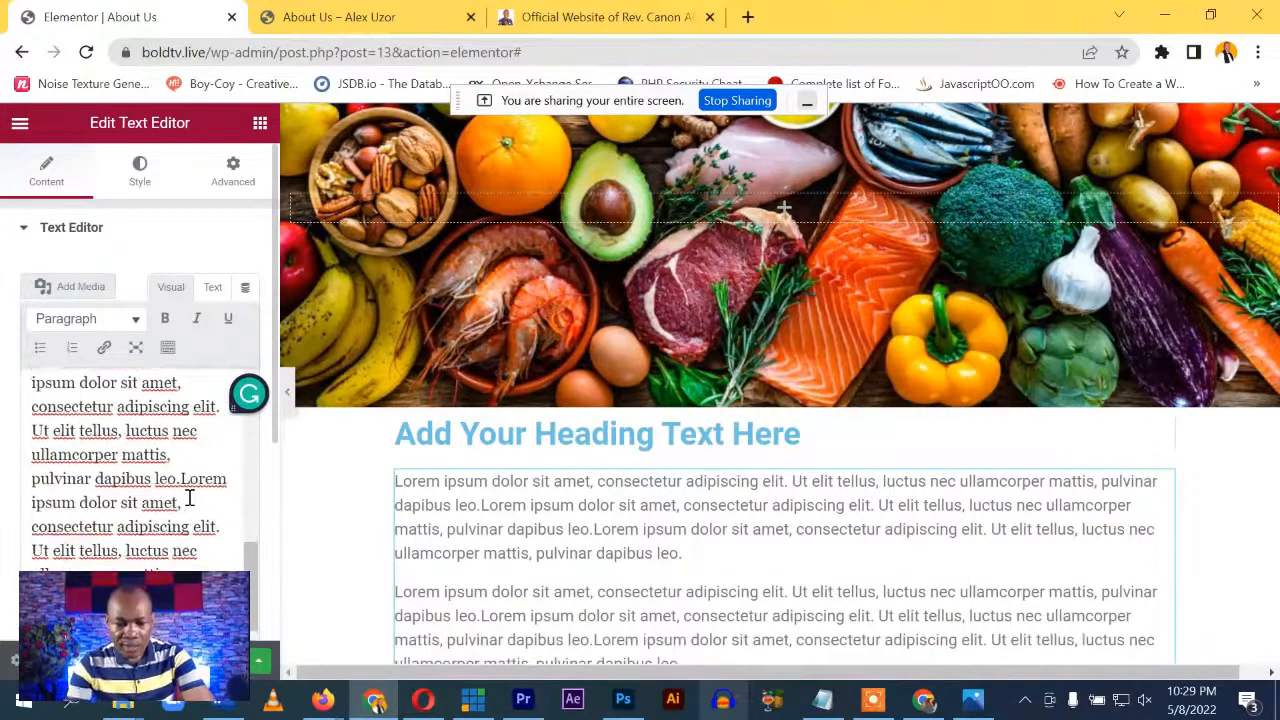
key("ctrl+v")
key("ctrl+v")
key("ctrl+v")
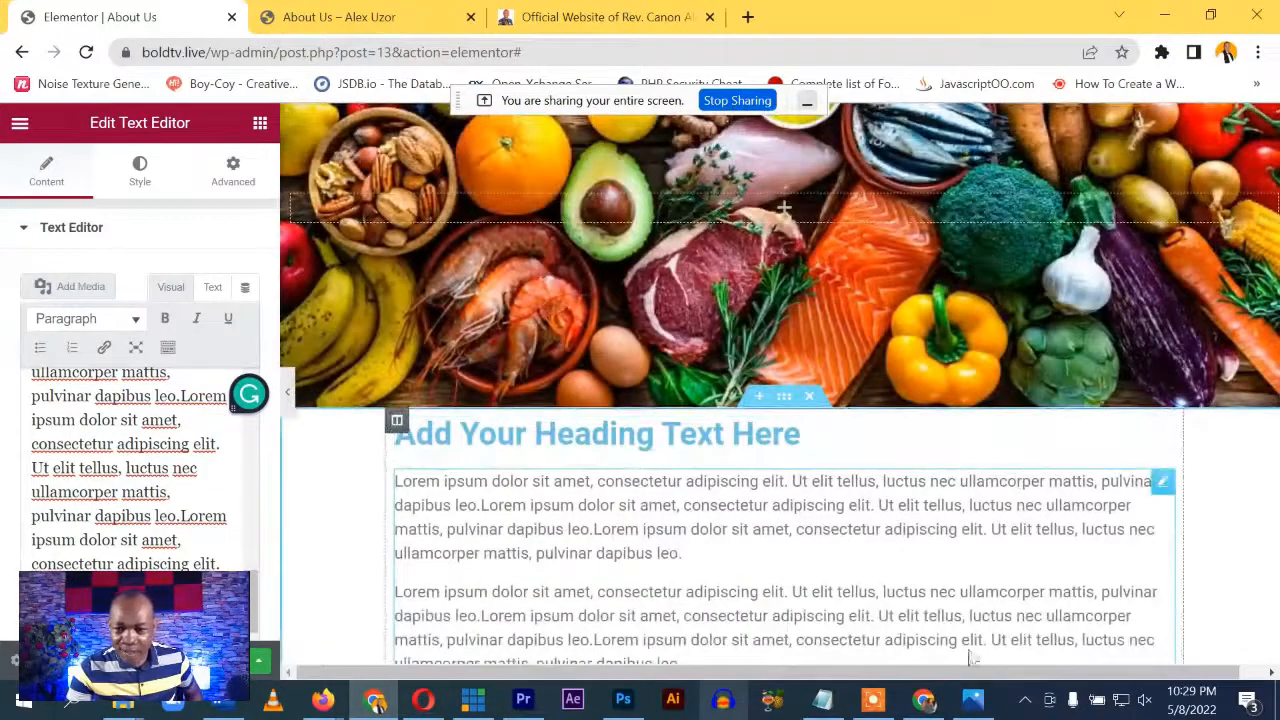
Reload the live About Us page and review the heading and three paragraphs below the banner
left_click(313, 20)
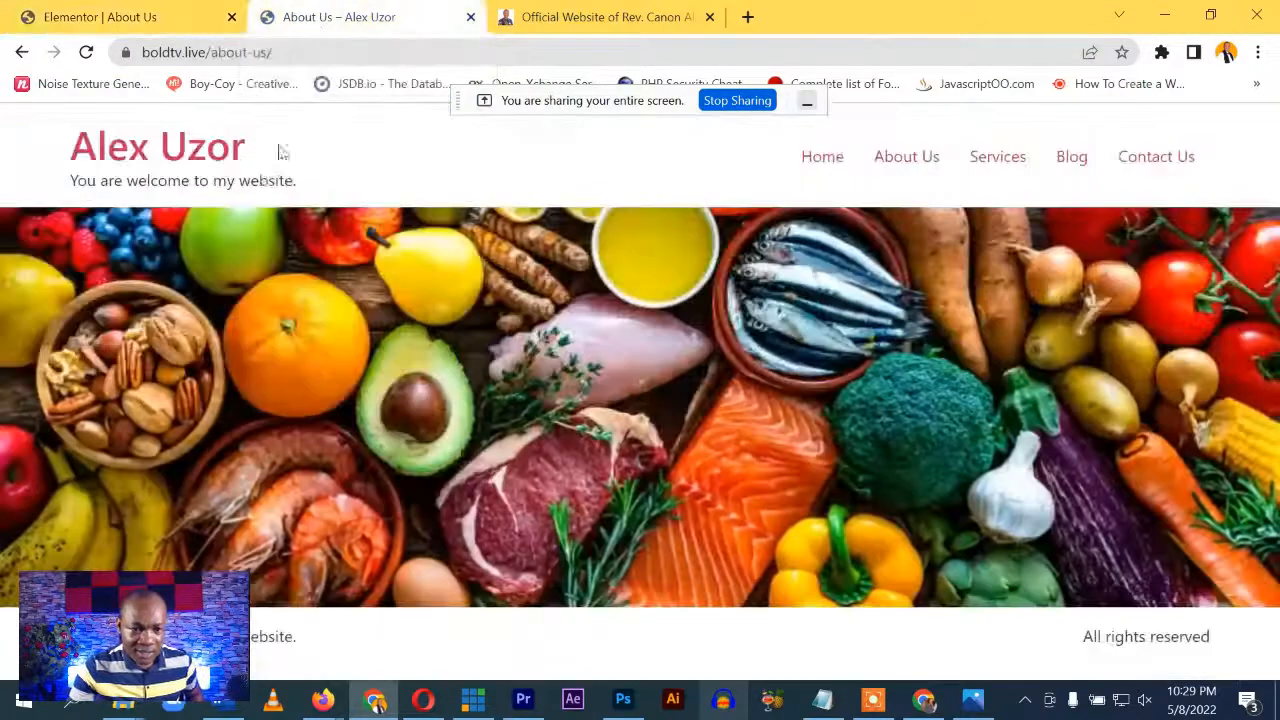
left_click(86, 52)
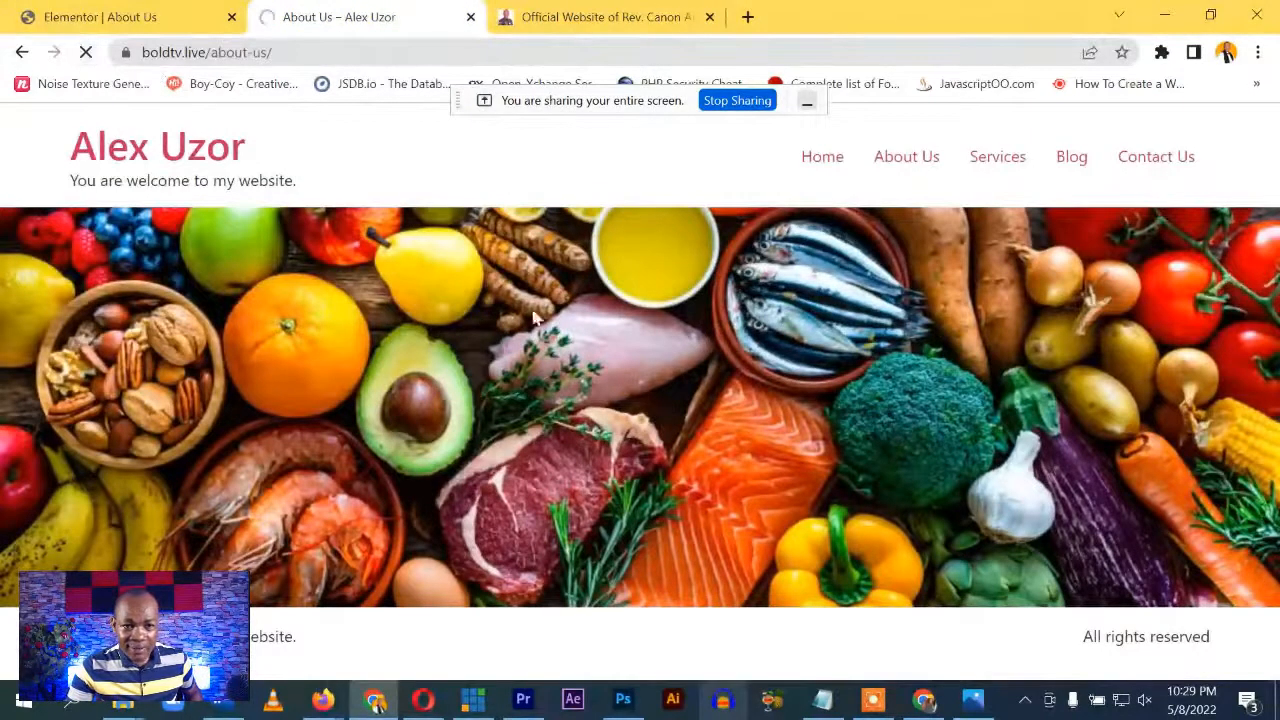
scroll(585, 388, "down", 4)
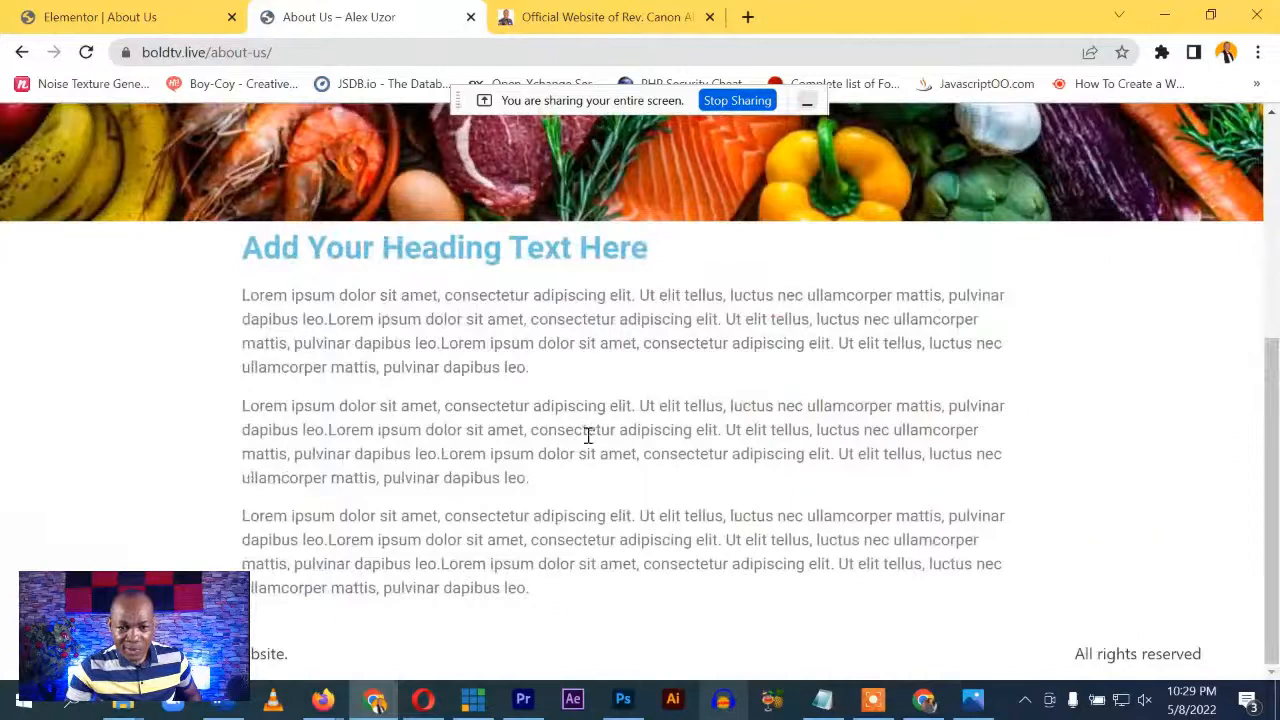
scroll(588, 435, "up", 1)
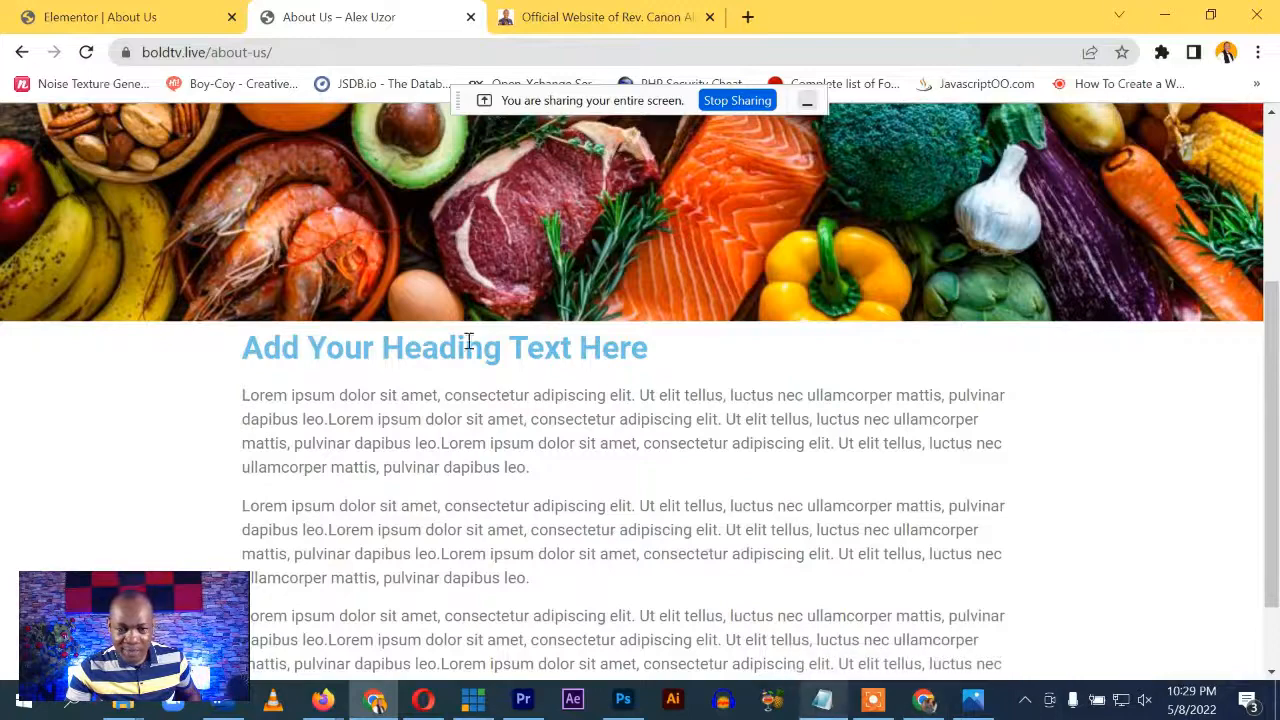
Back in the Elementor editor, set the top and bottom margins of the section below the banner to 50 px
left_click(158, 15)
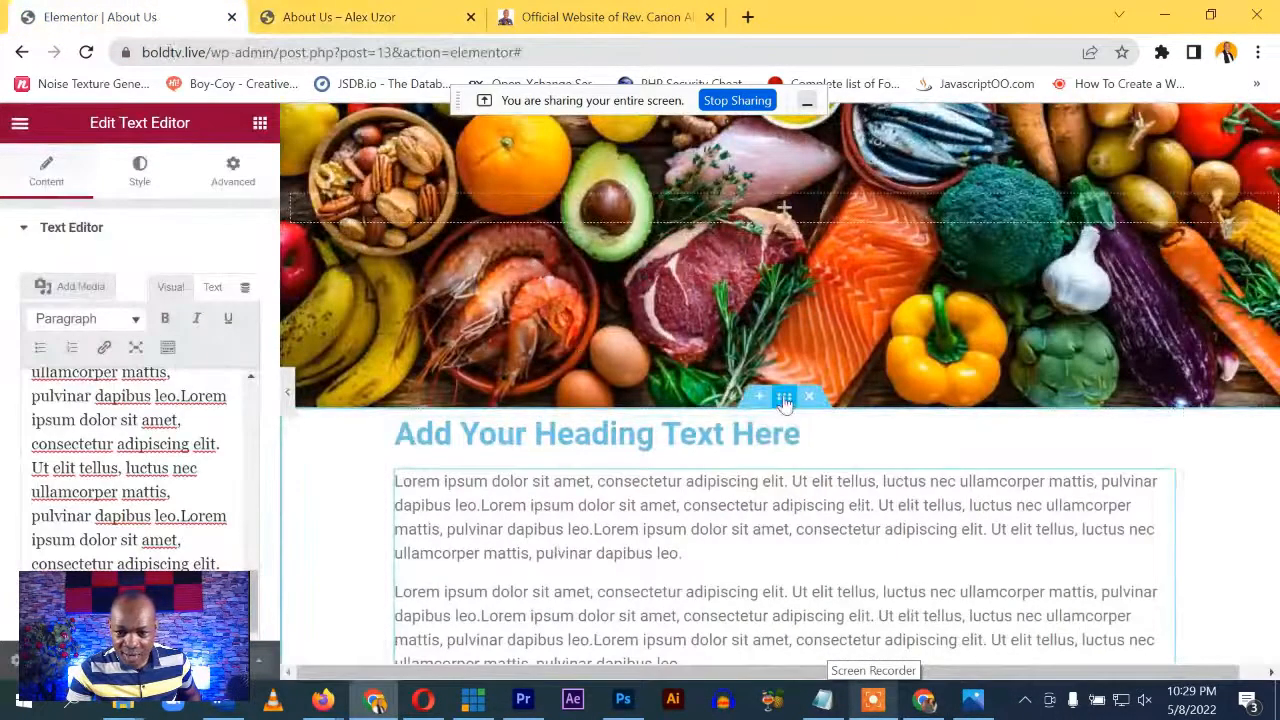
left_click(784, 396)
left_click(233, 170)
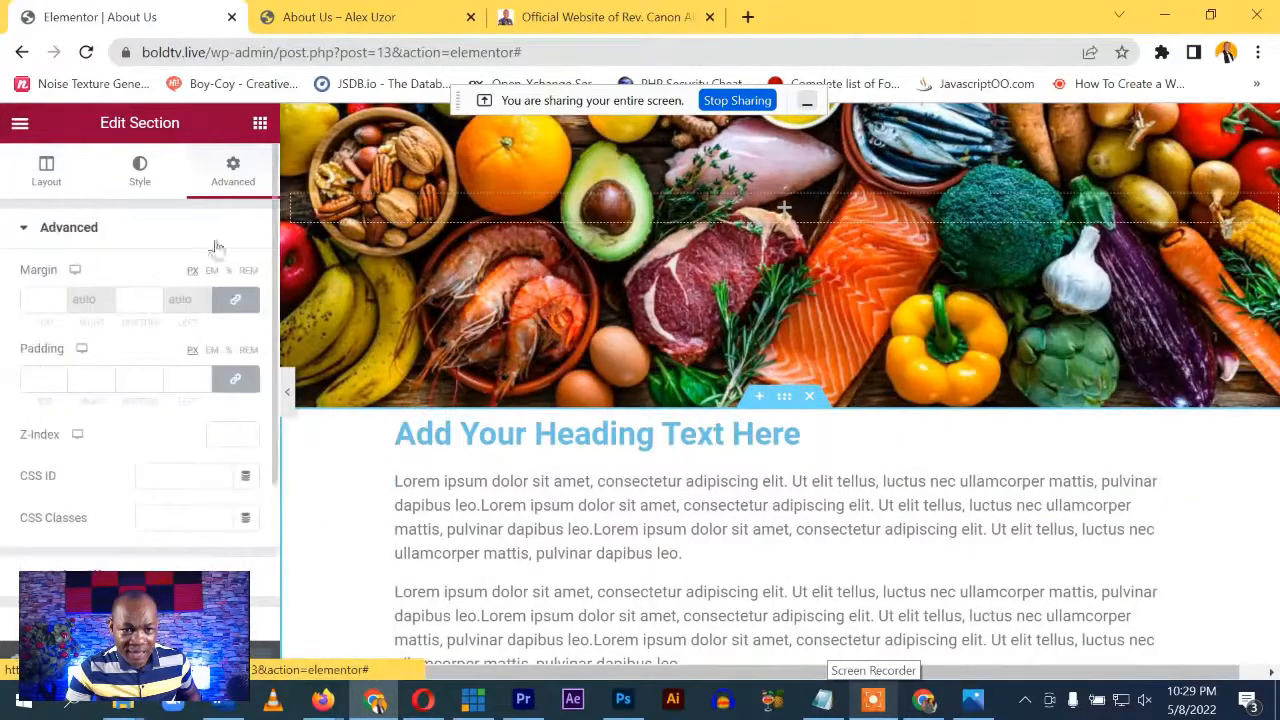
left_click(35, 297)
type("50")
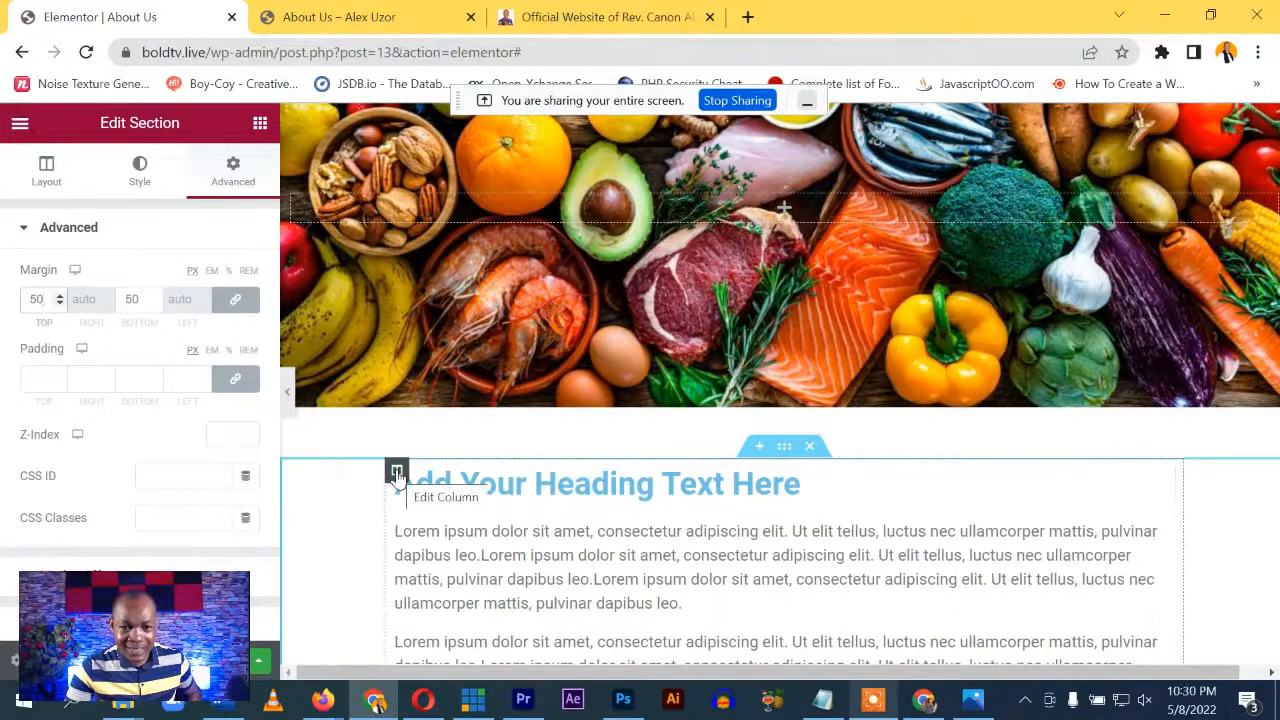
Give the column holding the heading and text a Solid border
left_click(397, 472)
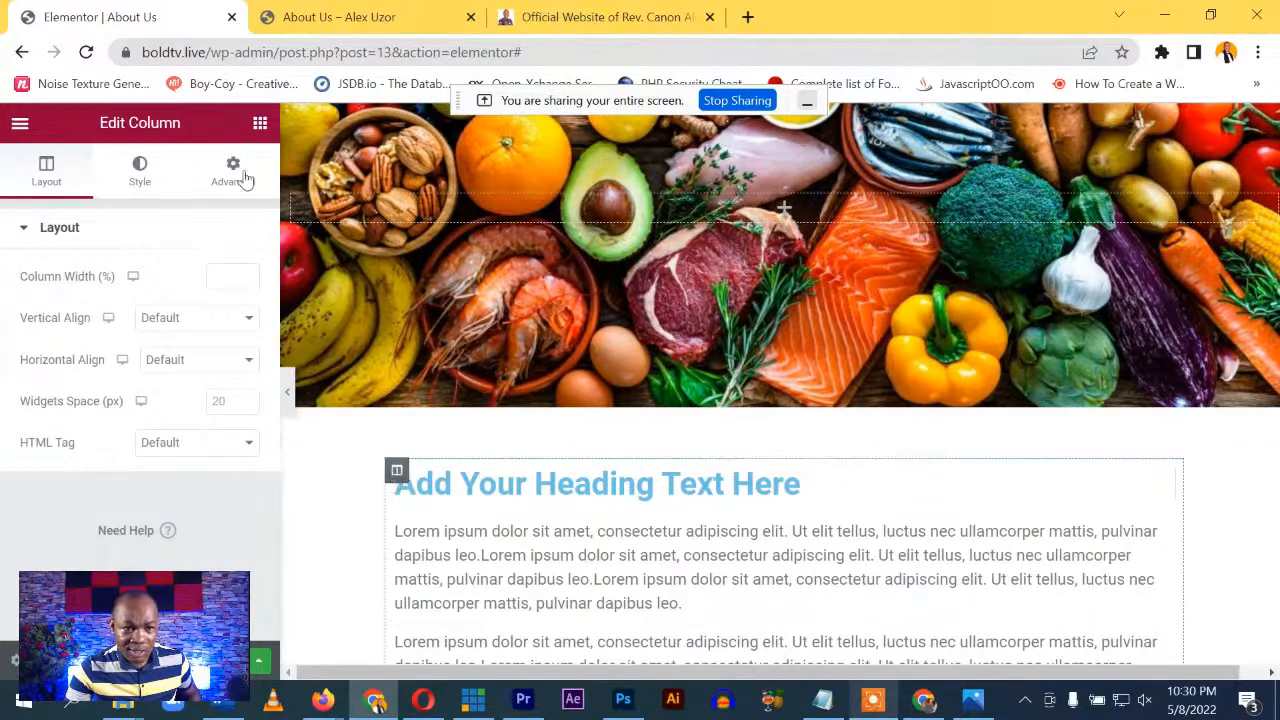
left_click(141, 168)
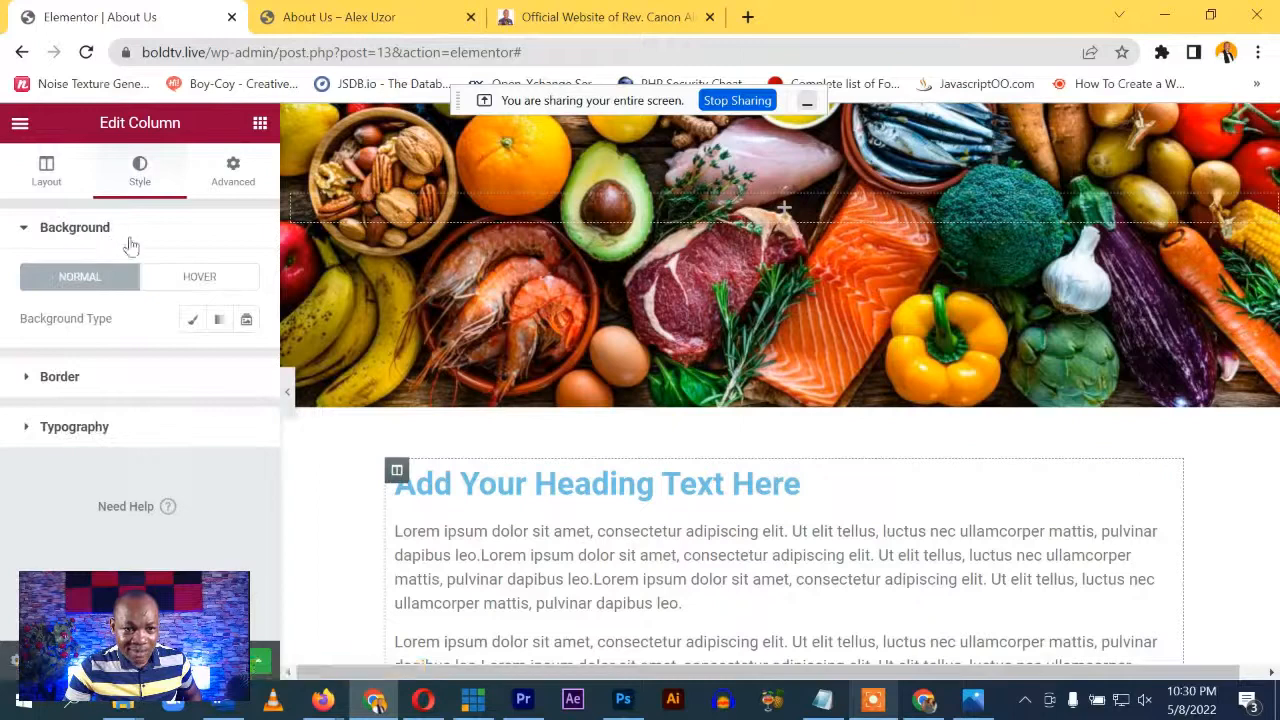
left_click(62, 234)
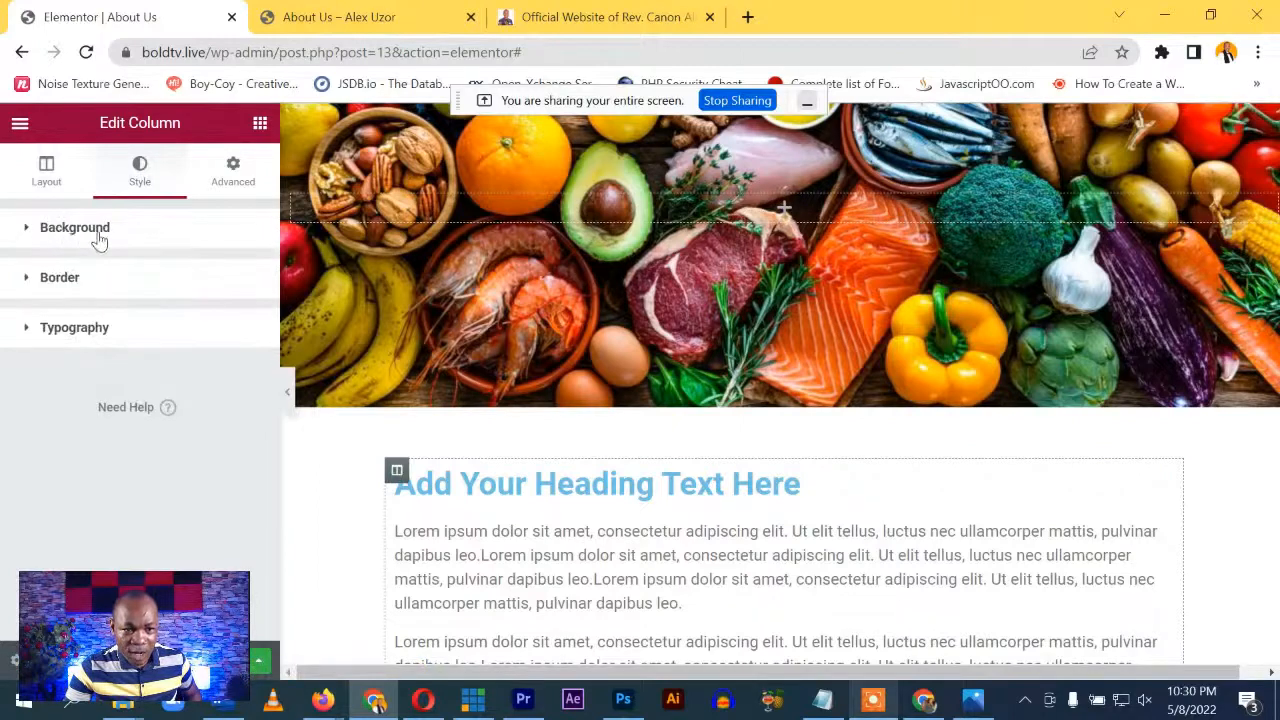
left_click(85, 288)
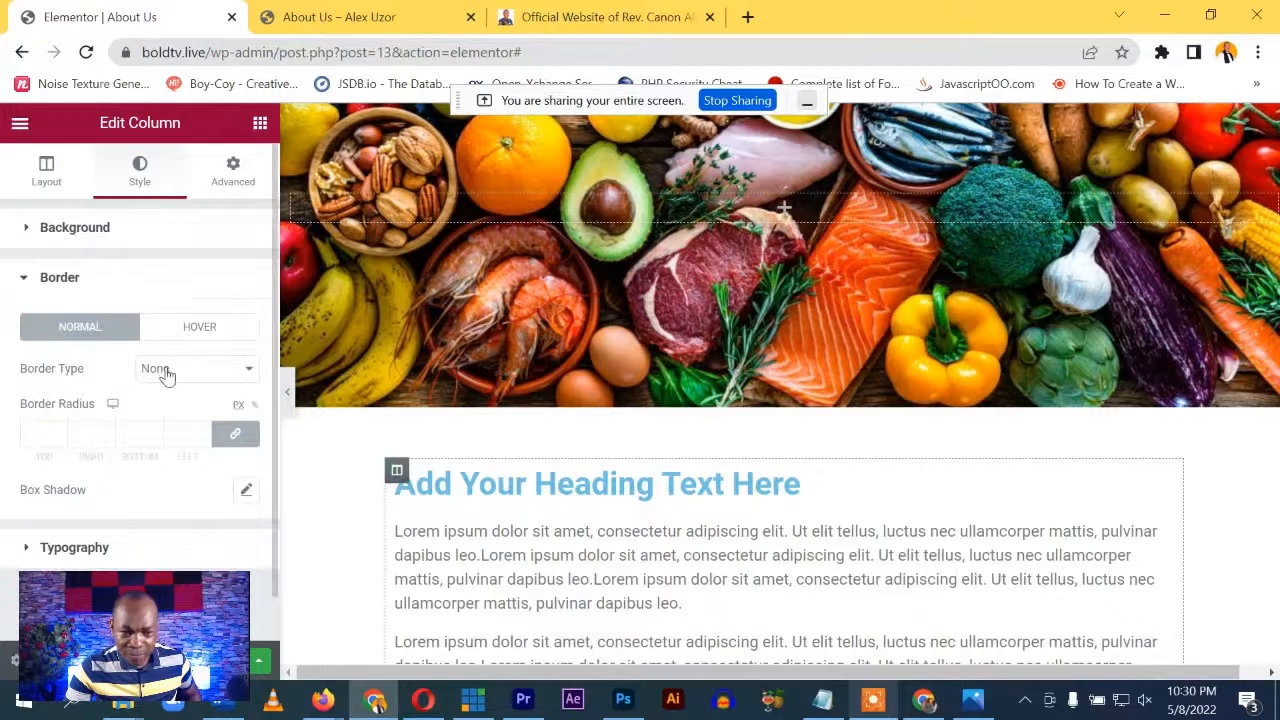
left_click(167, 370)
left_click(165, 405)
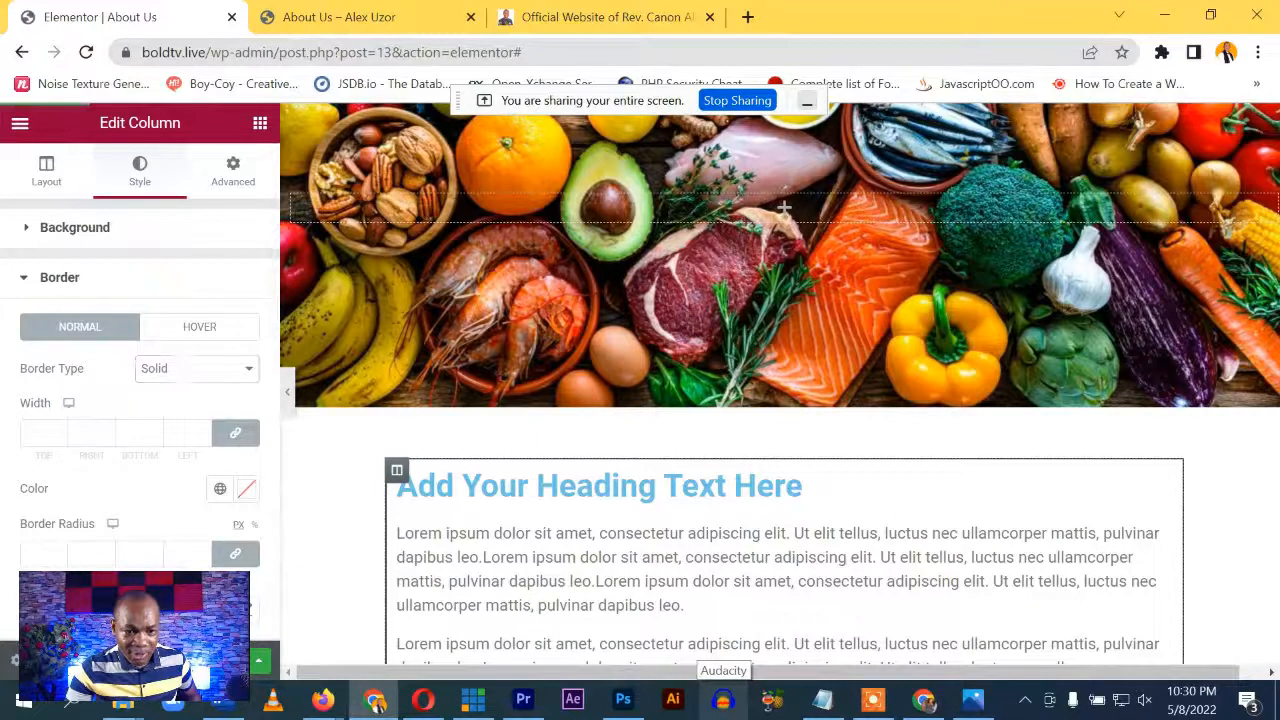
Check the section spacing and the column border on the reloaded live About Us page
left_click(345, 17)
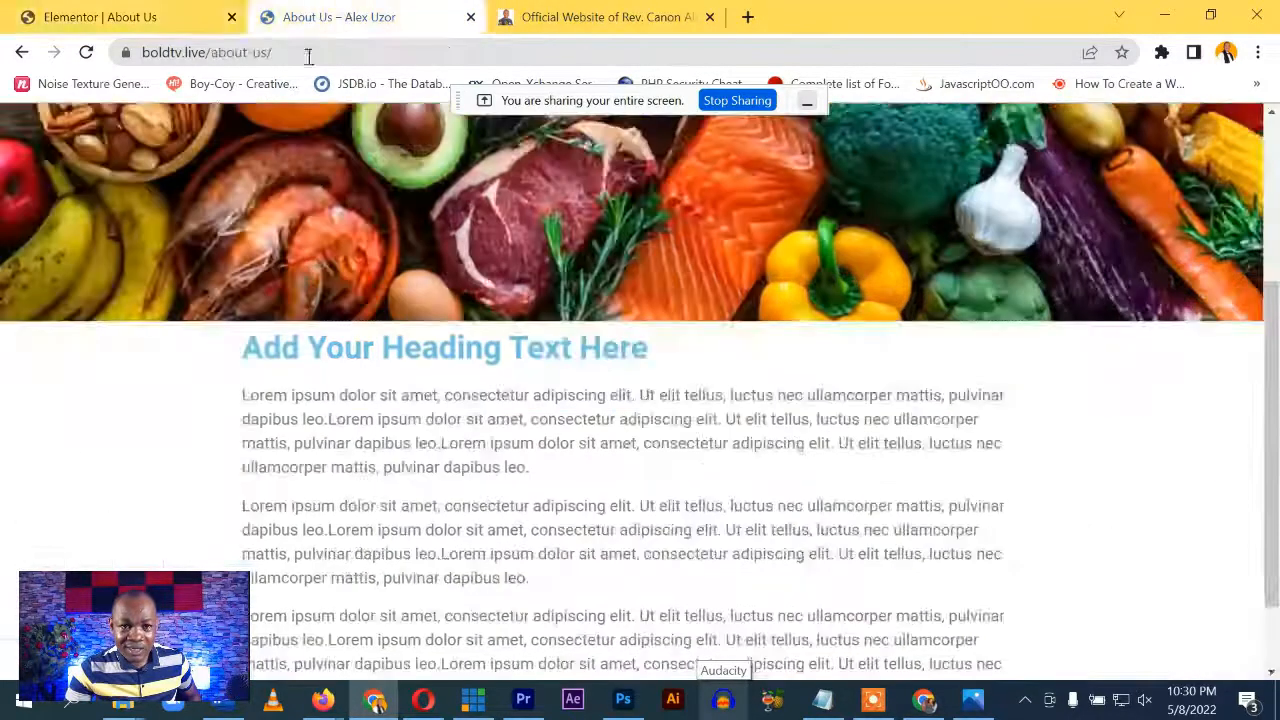
left_click(86, 52)
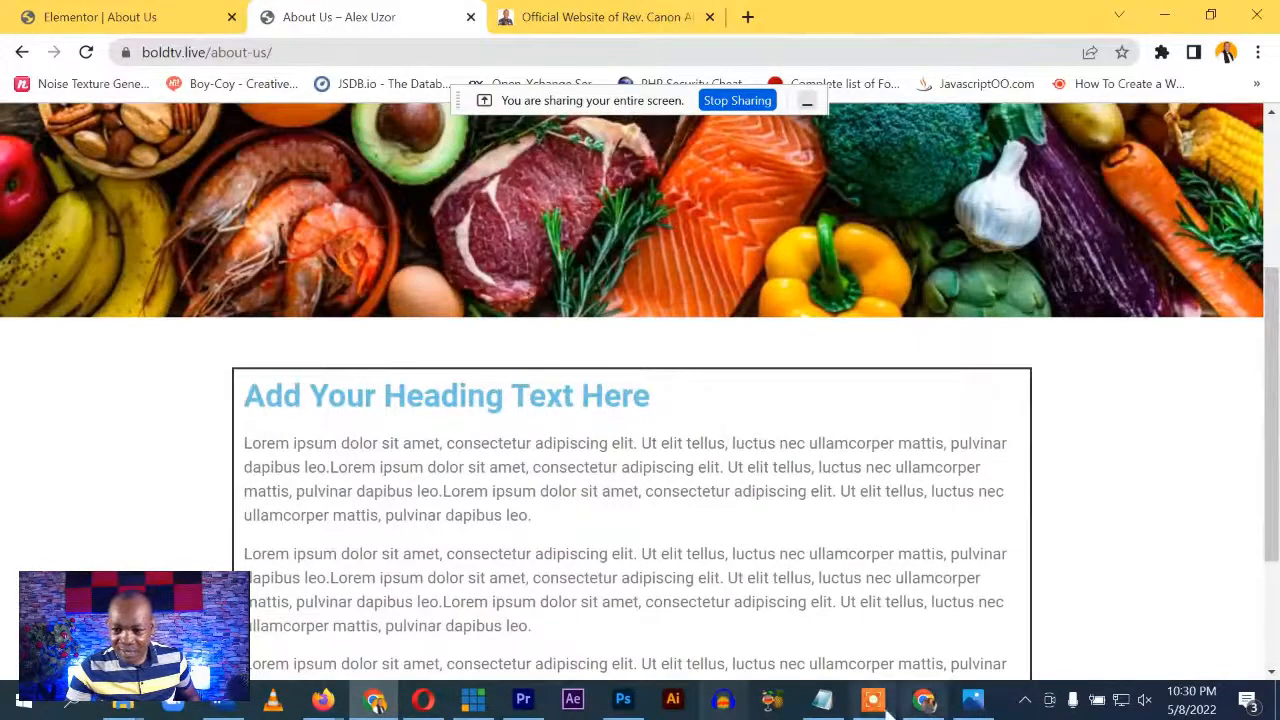
scroll(168, 468, "down", 2)
scroll(170, 440, "up", 1)
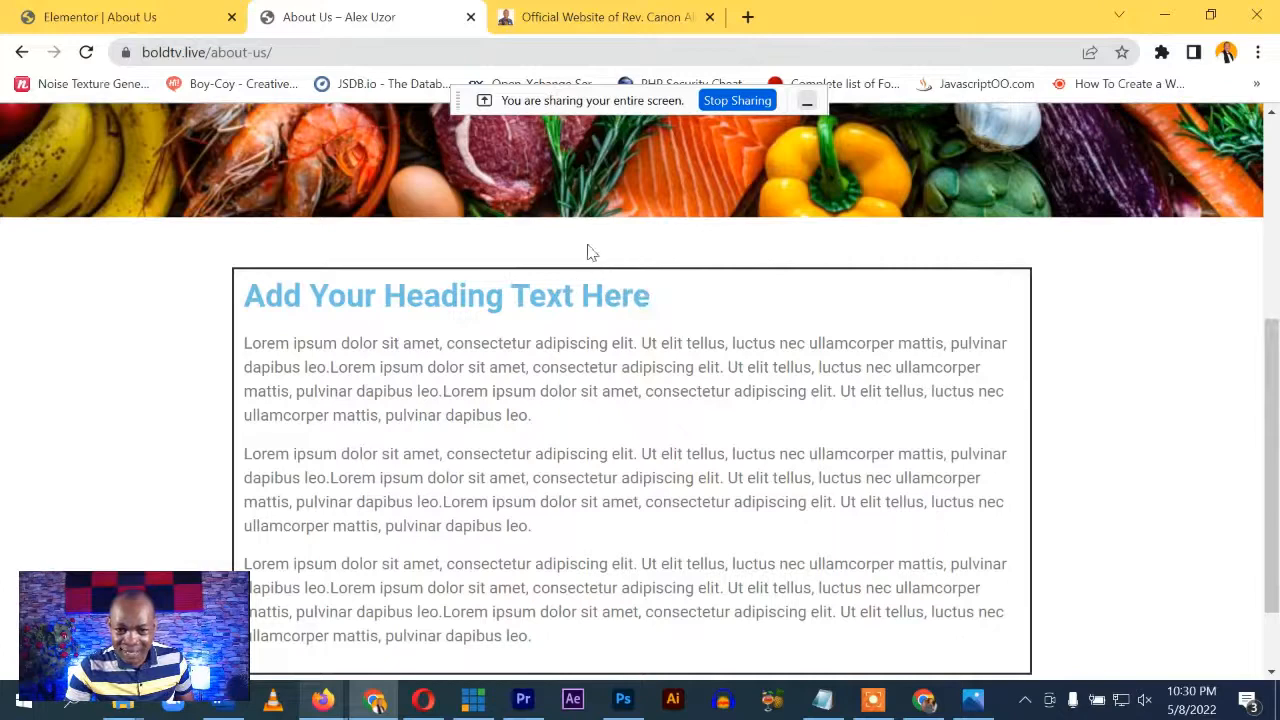
Back in the editor, set the bordered column's padding to 25 px on all sides
left_click(137, 17)
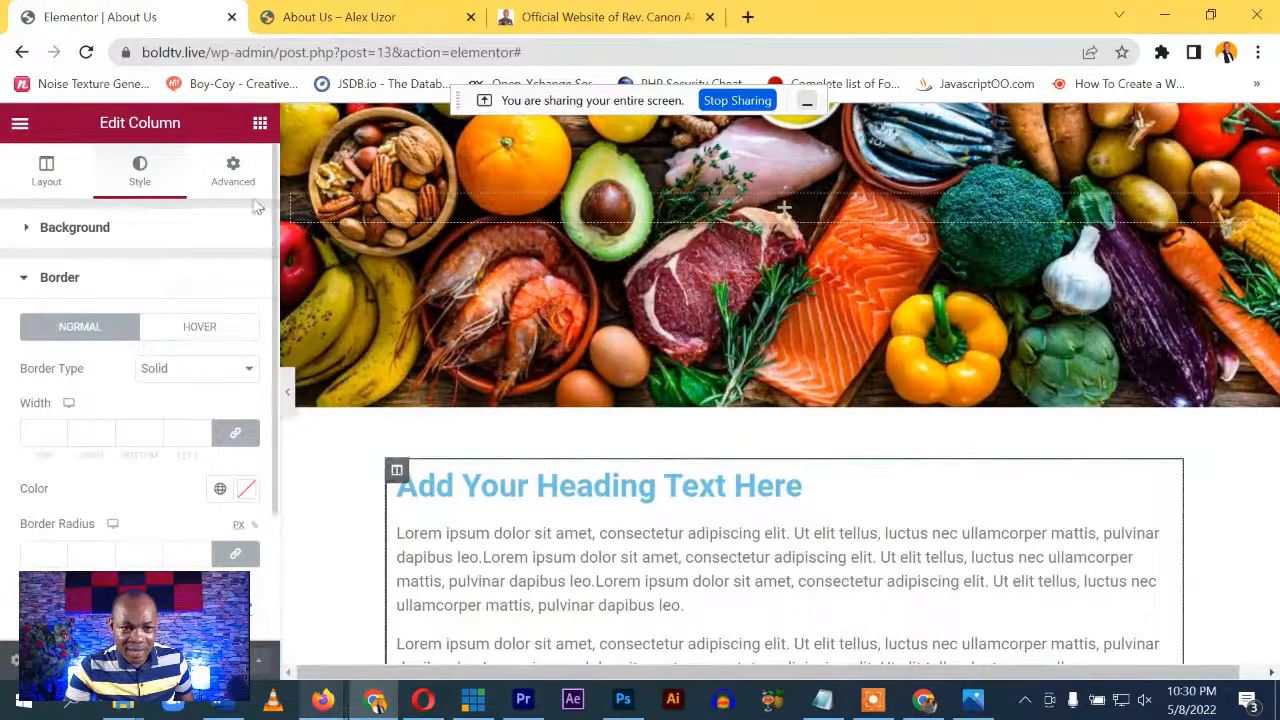
left_click(222, 174)
left_click(73, 236)
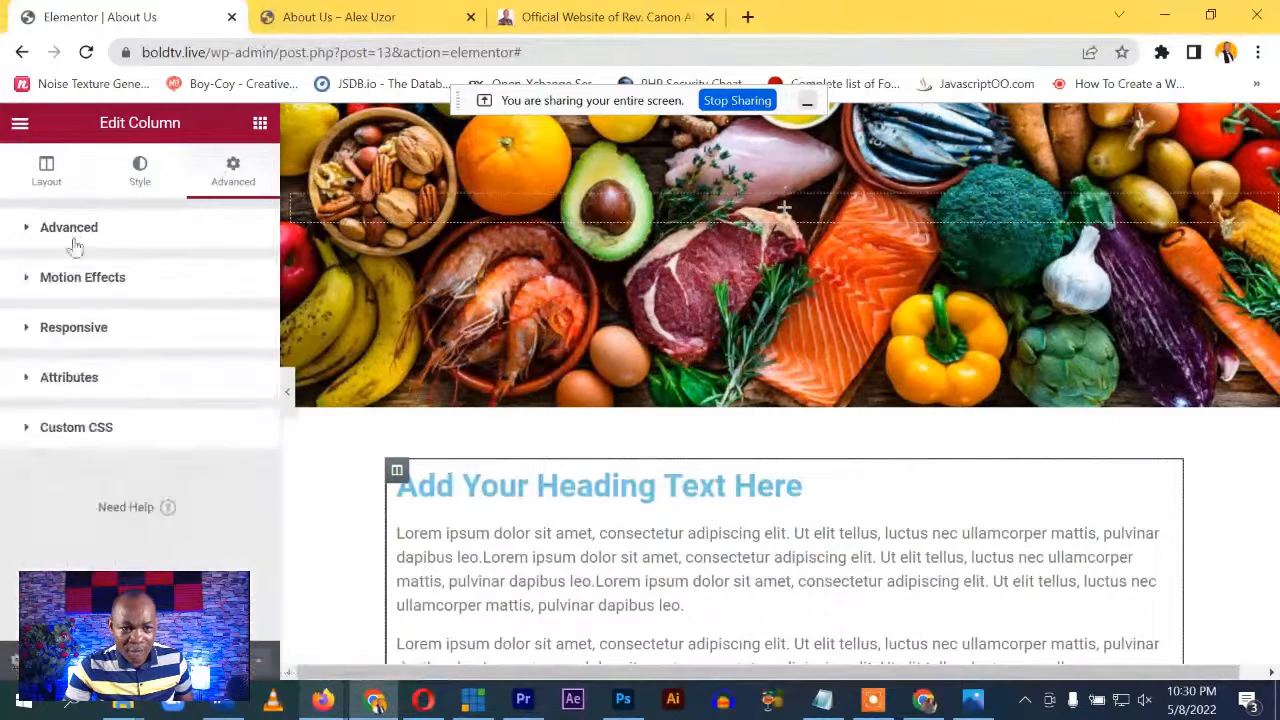
left_click(68, 243)
scroll(55, 320, "down", 2)
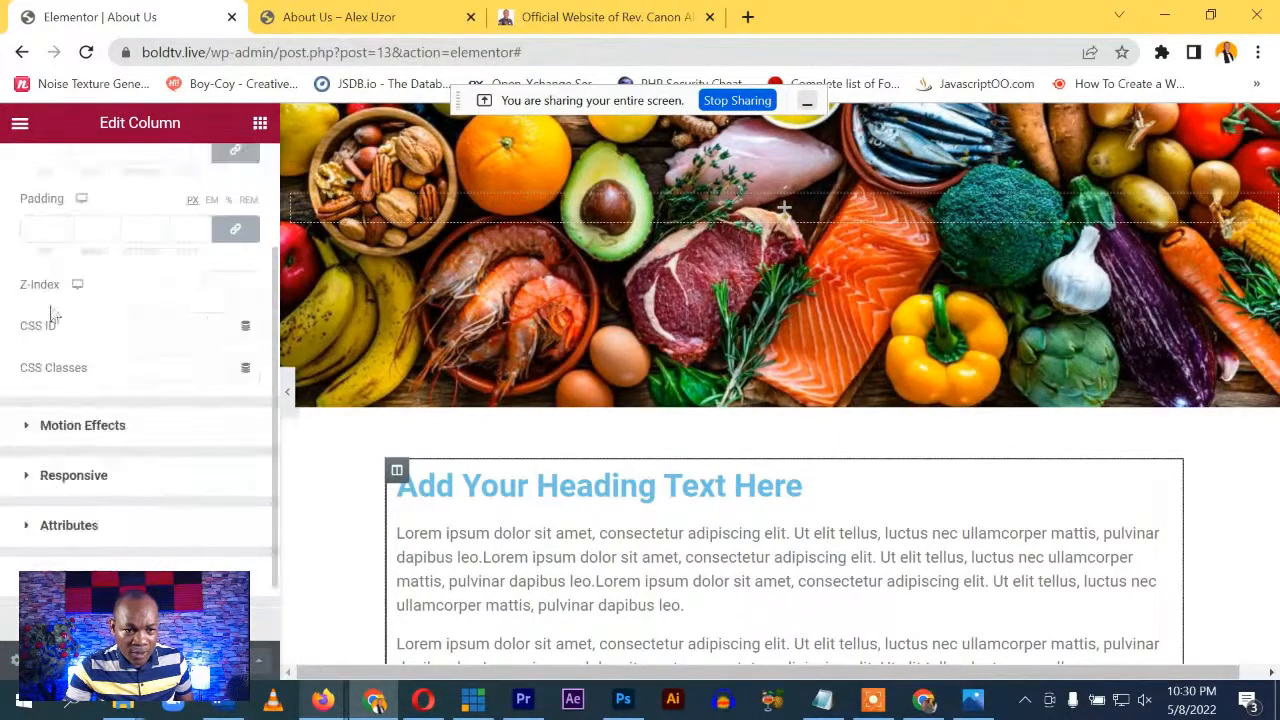
scroll(40, 270, "up", 2)
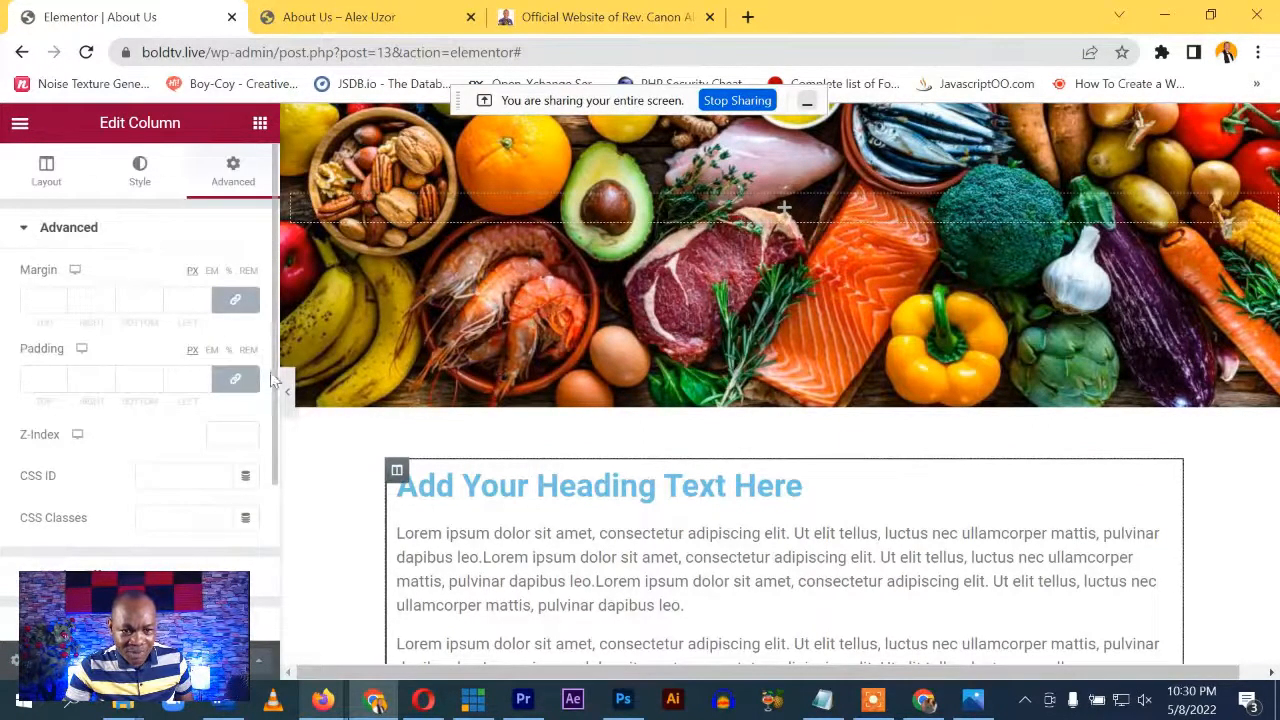
left_click(32, 378)
type("25")
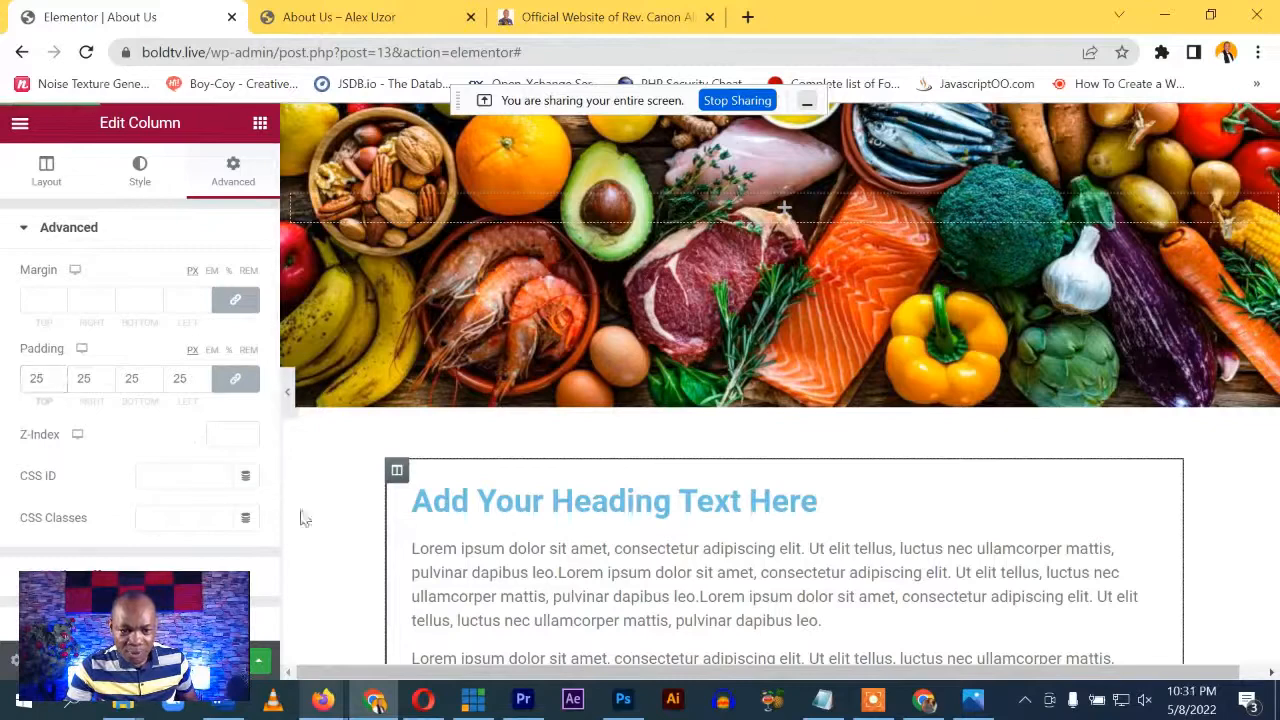
Reload the live About Us page and inspect the 25 px padding inside the bordered box
left_click(397, 14)
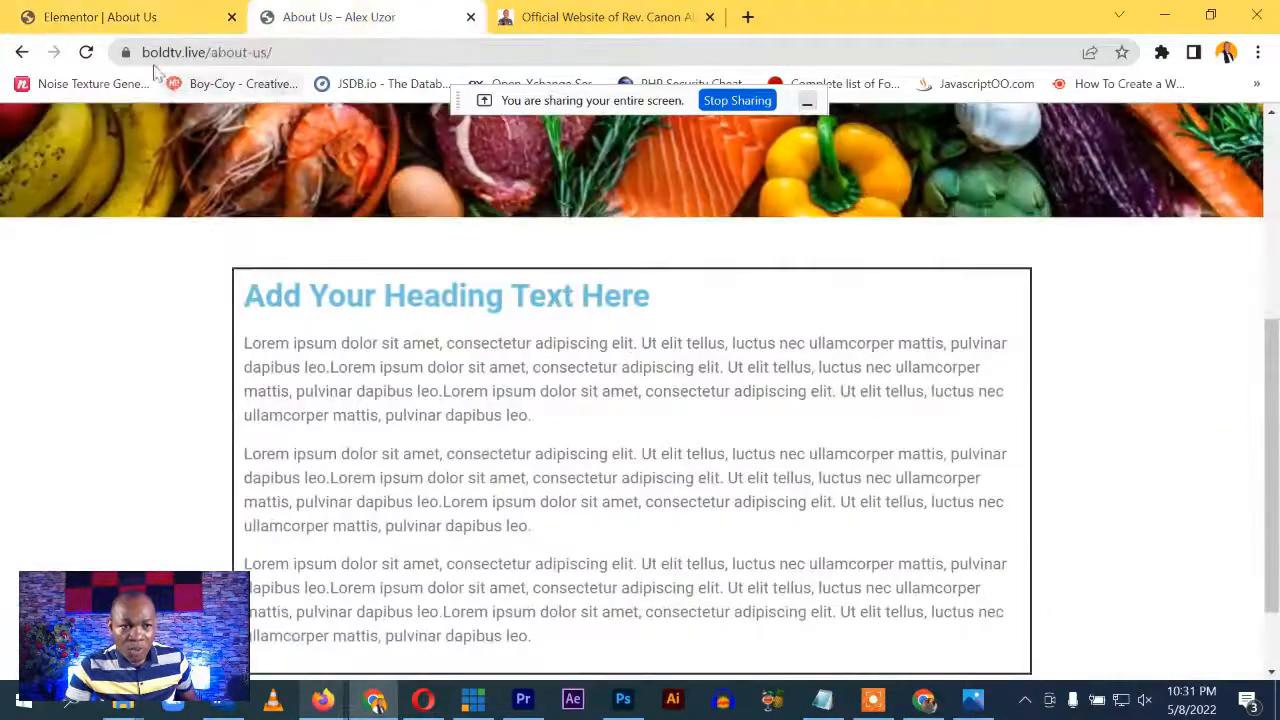
left_click(87, 52)
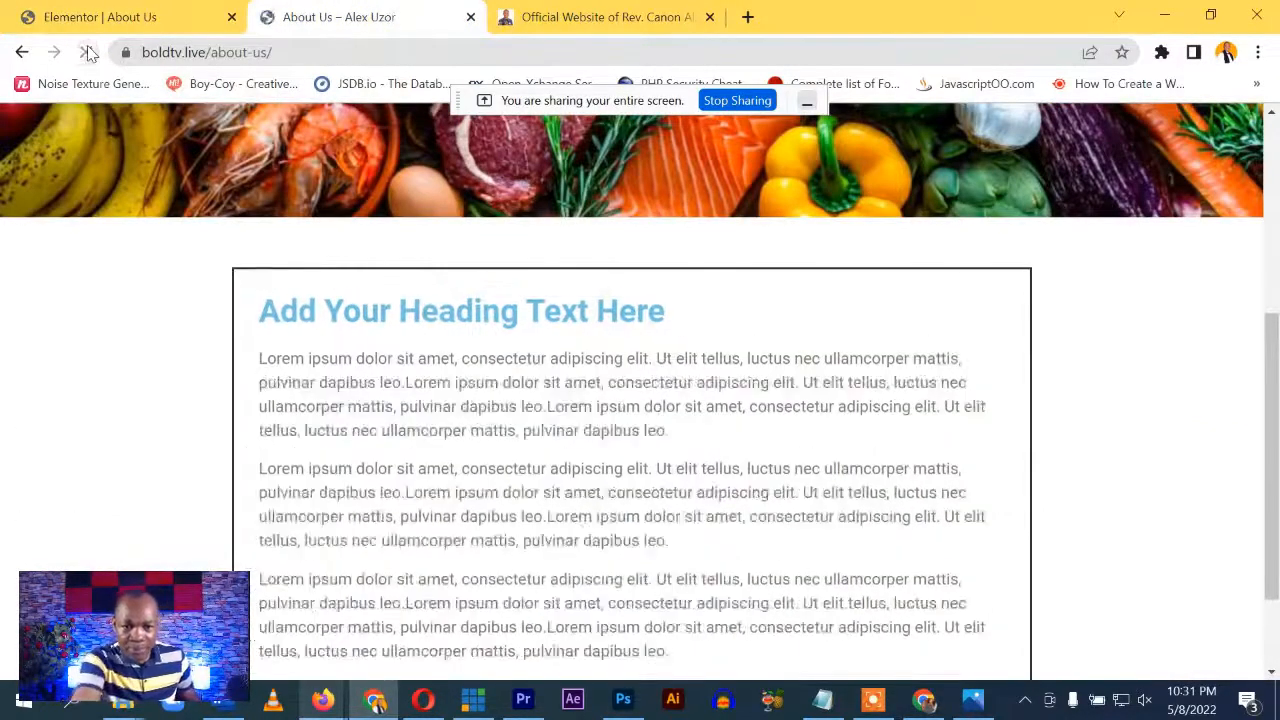
scroll(277, 212, "down", 3)
scroll(517, 291, "up", 5)
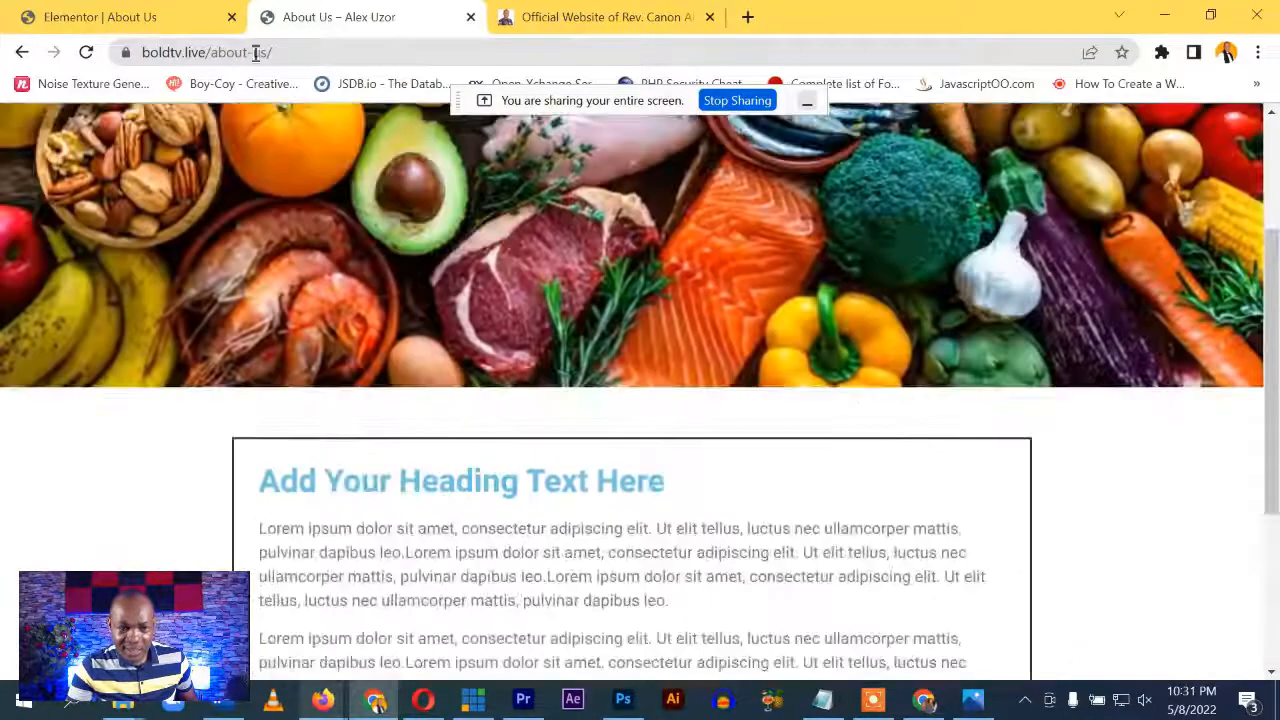
Return to the editor and set the bordered column's padding to 50 px on all sides
left_click(166, 17)
left_click_drag(46, 378, 5, 360)
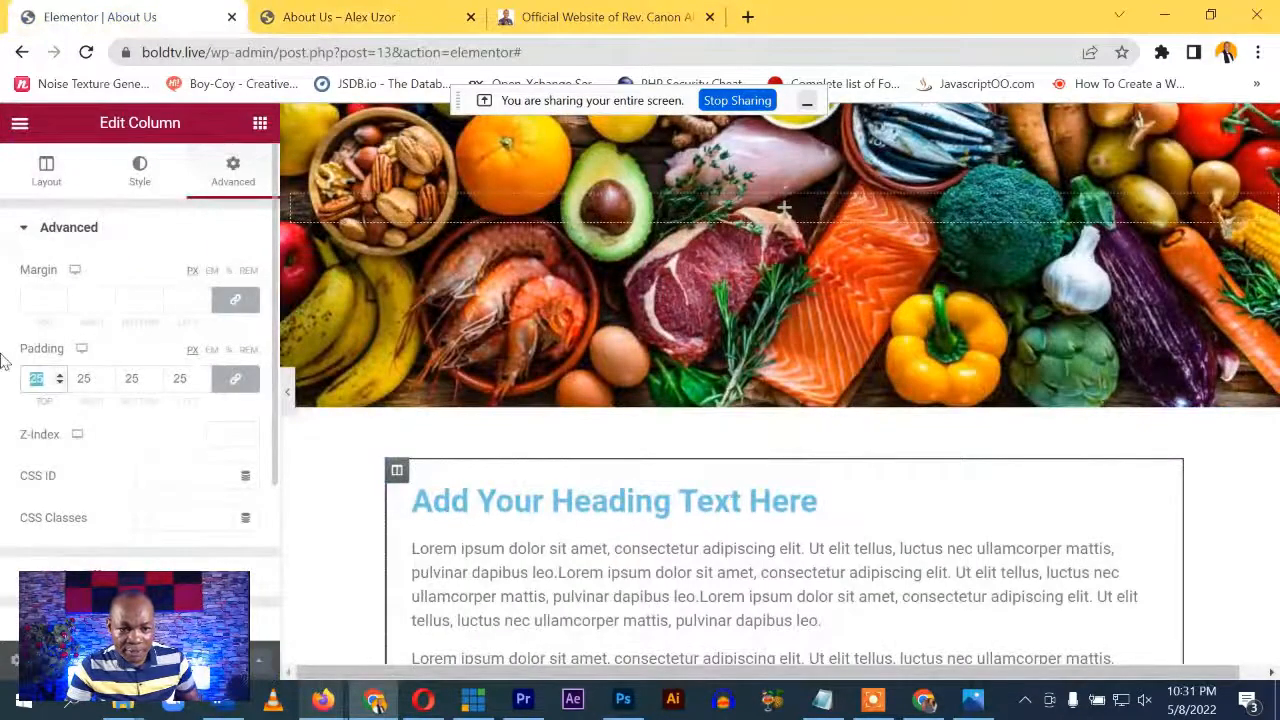
type("50")
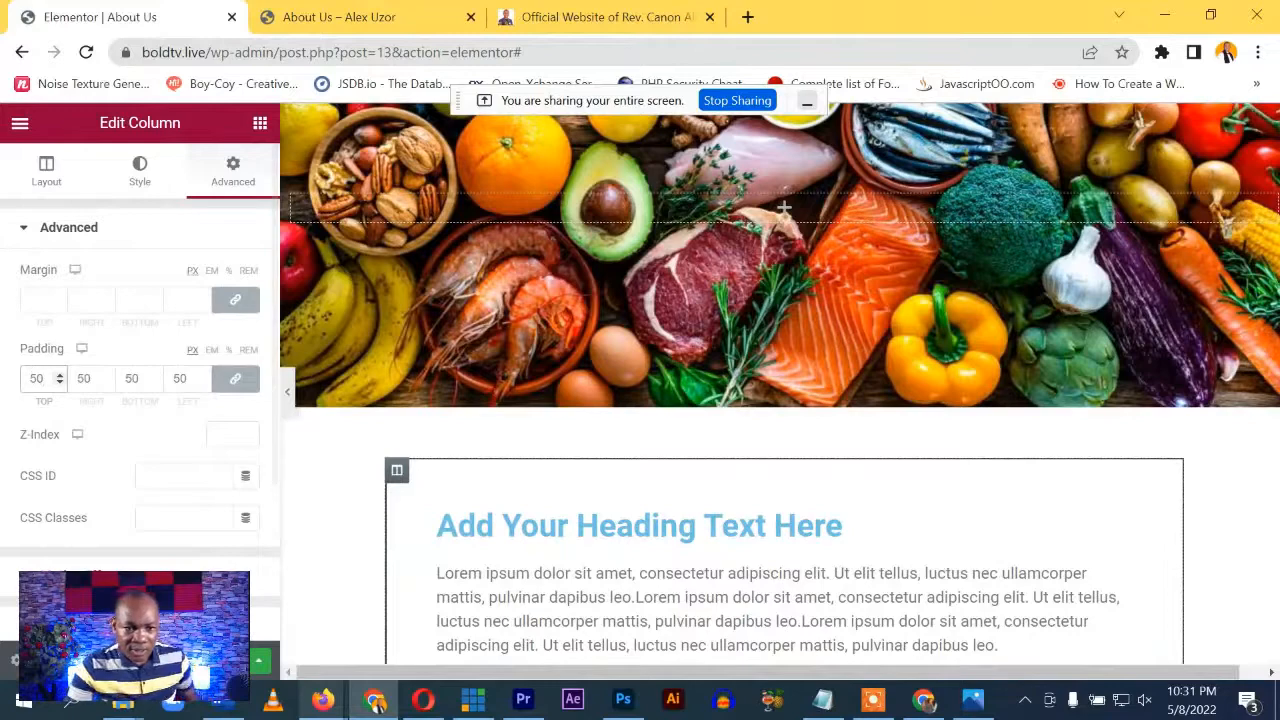
Reload the live About Us page and look over the whole box with its 50 px padding
left_click(380, 17)
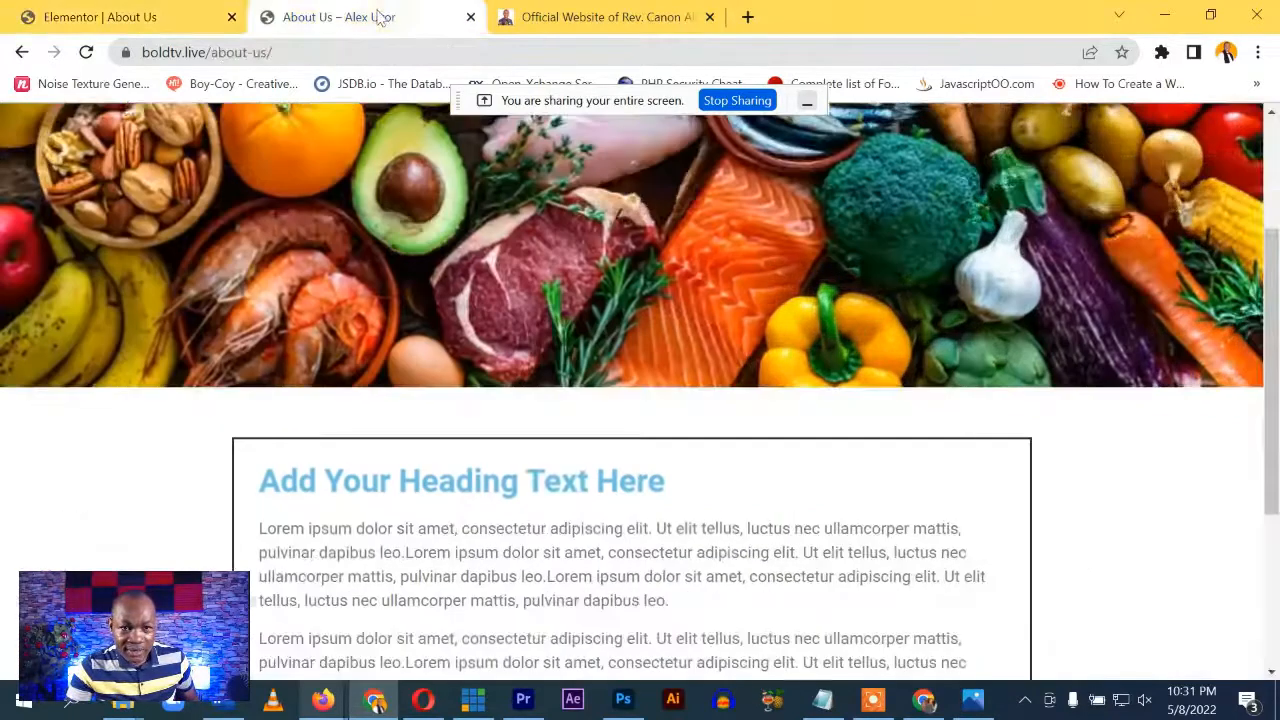
left_click(87, 52)
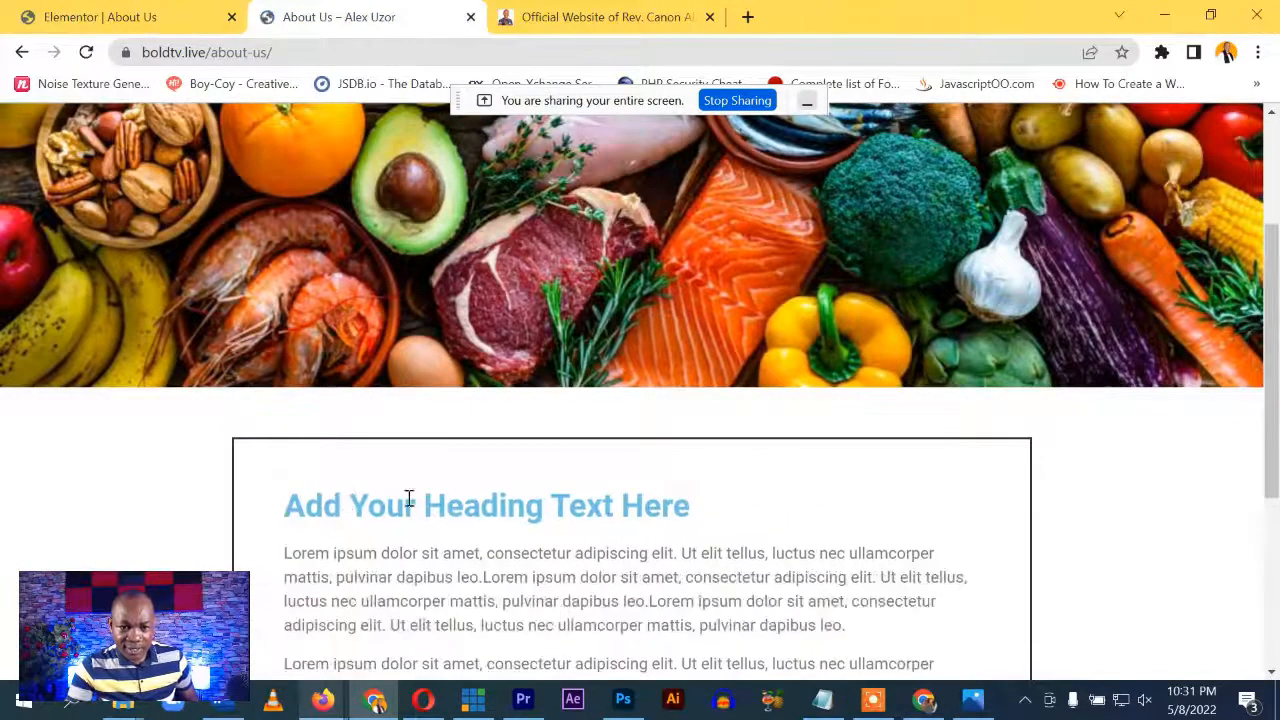
scroll(600, 386, "down", 3)
scroll(608, 432, "down", 5)
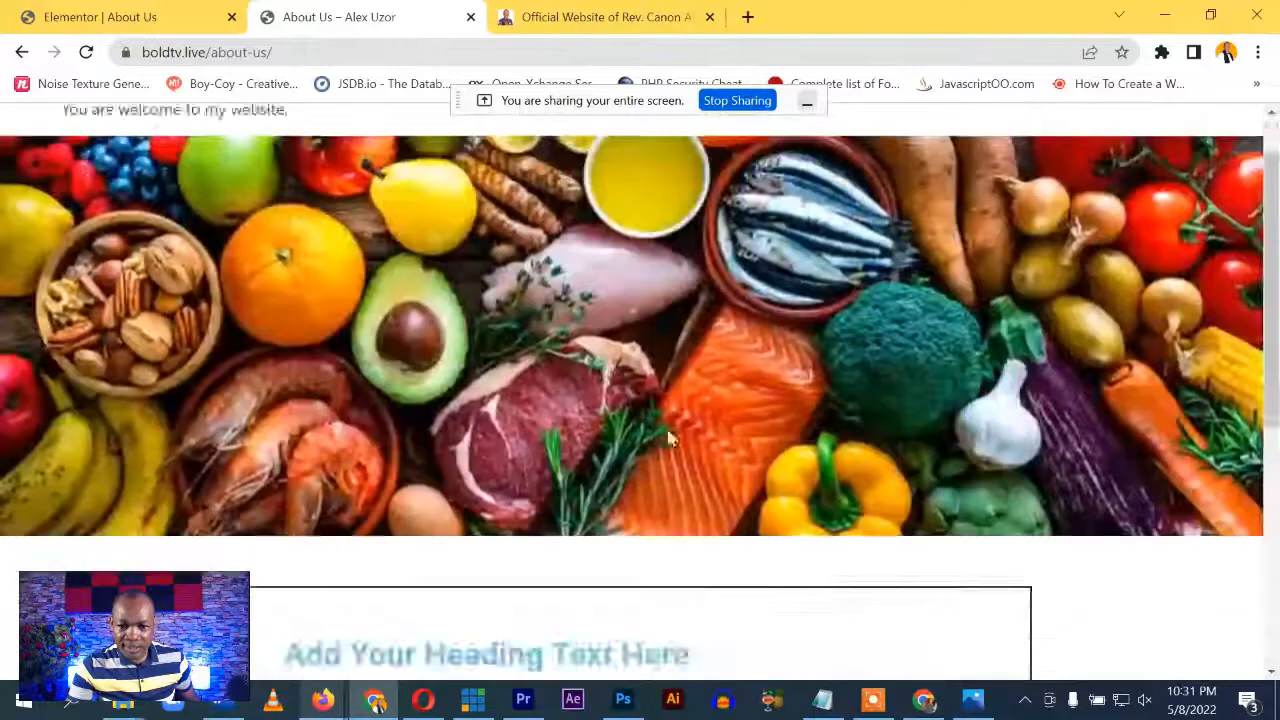
scroll(680, 420, "up", 2)
Change the heading text in the editor to "About Our Company" and open the heading's style settings
left_click(140, 8)
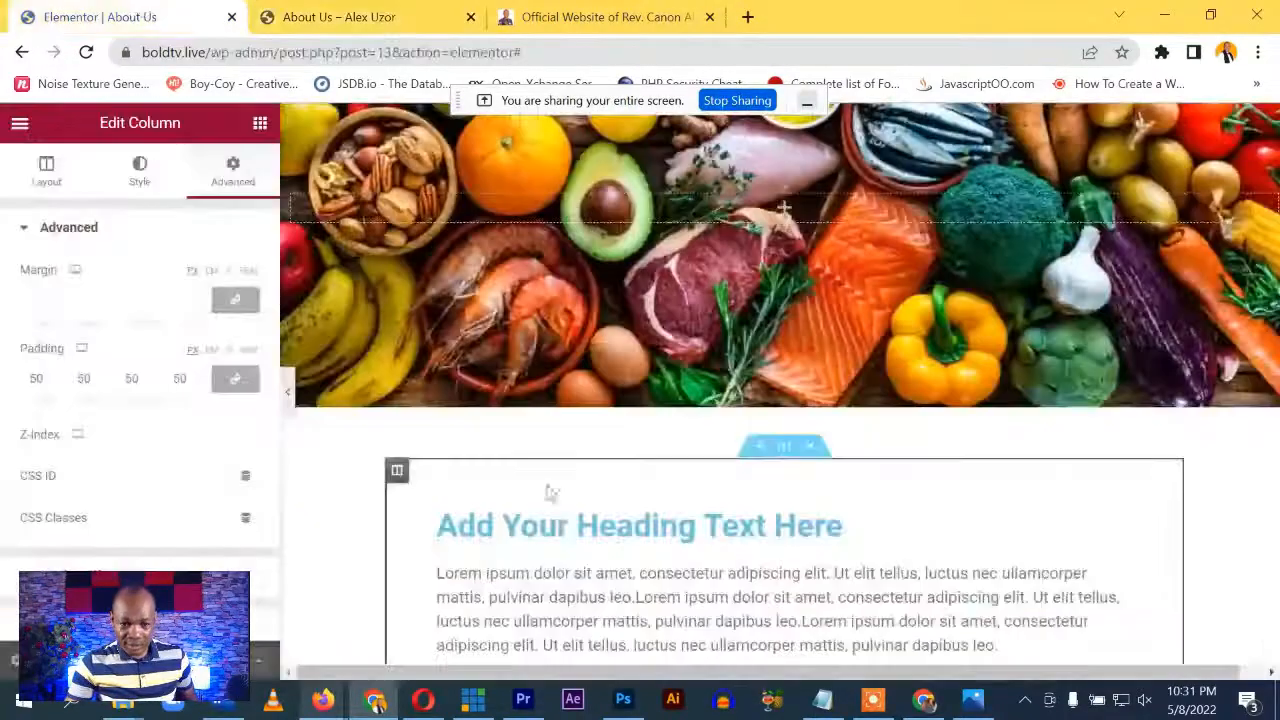
left_click(586, 526)
triple_click(188, 300)
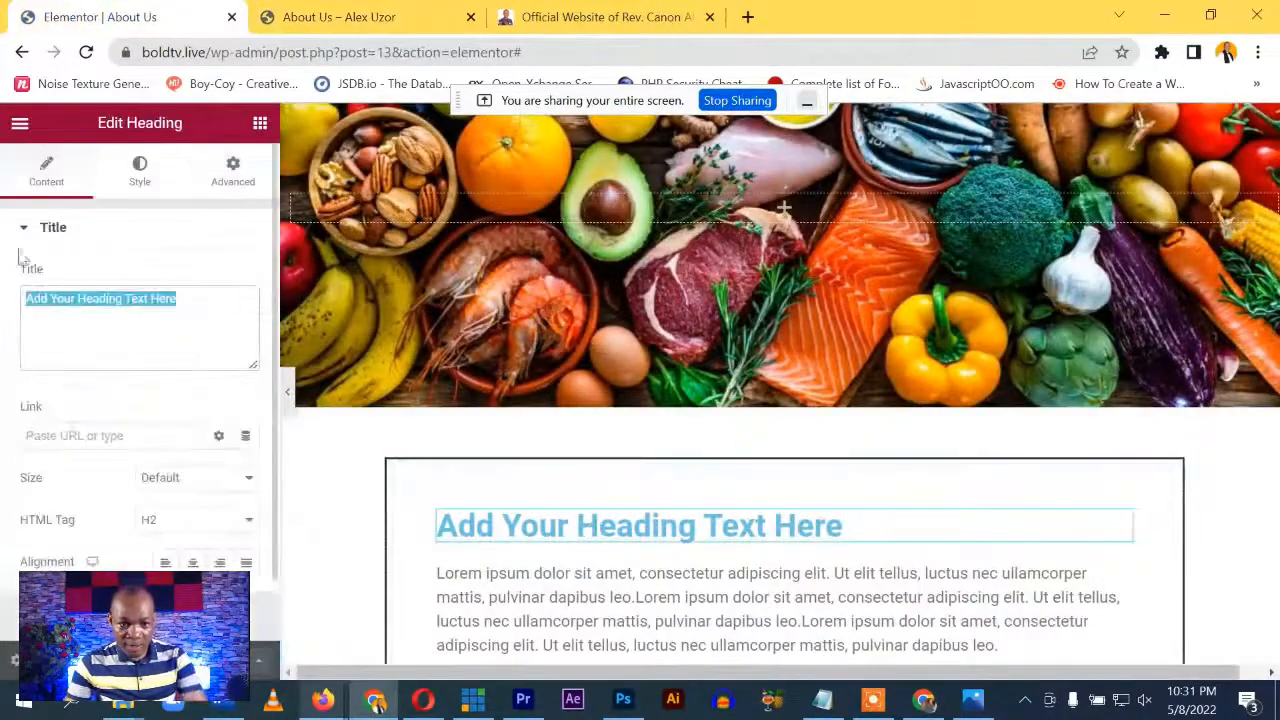
type("About")
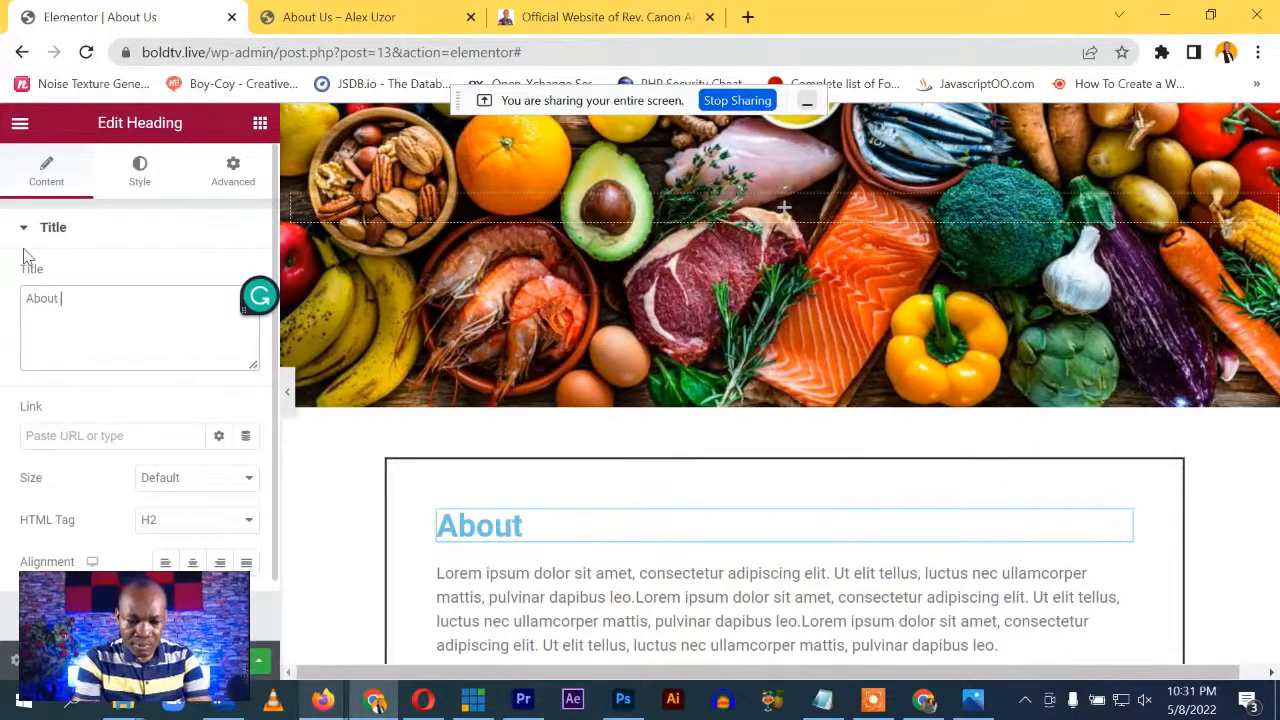
type(" Our Company")
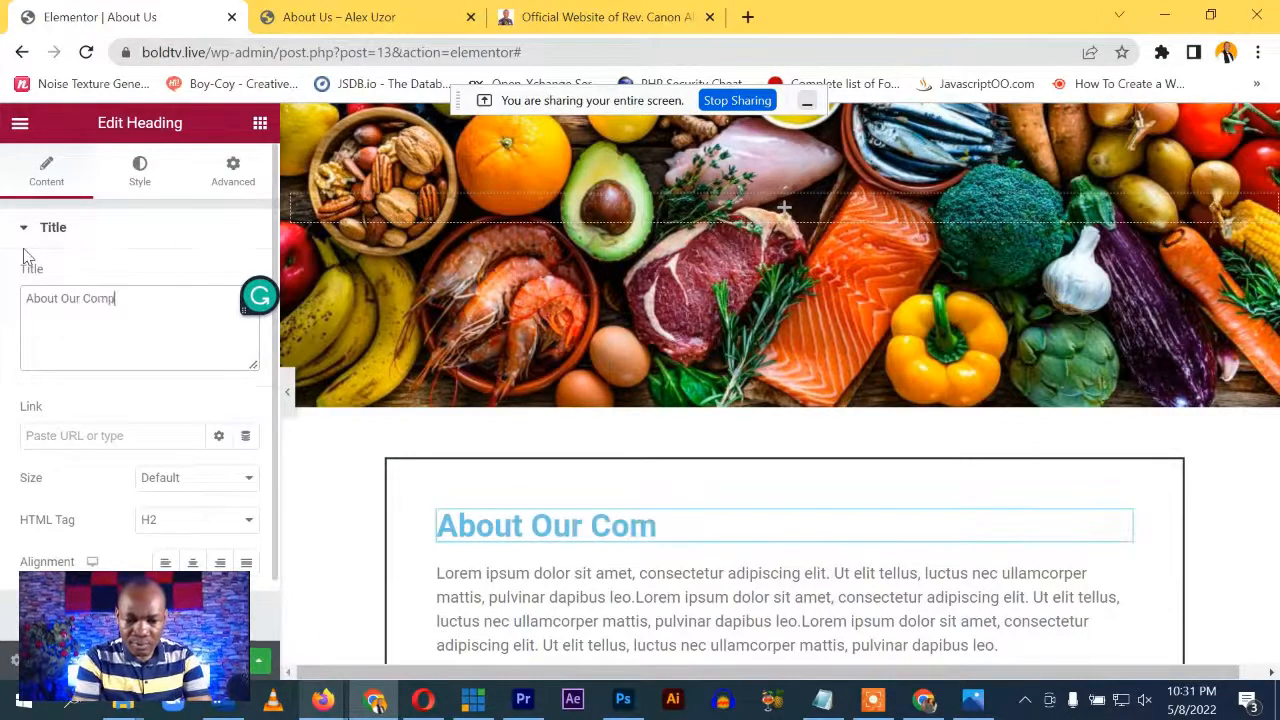
left_click(140, 175)
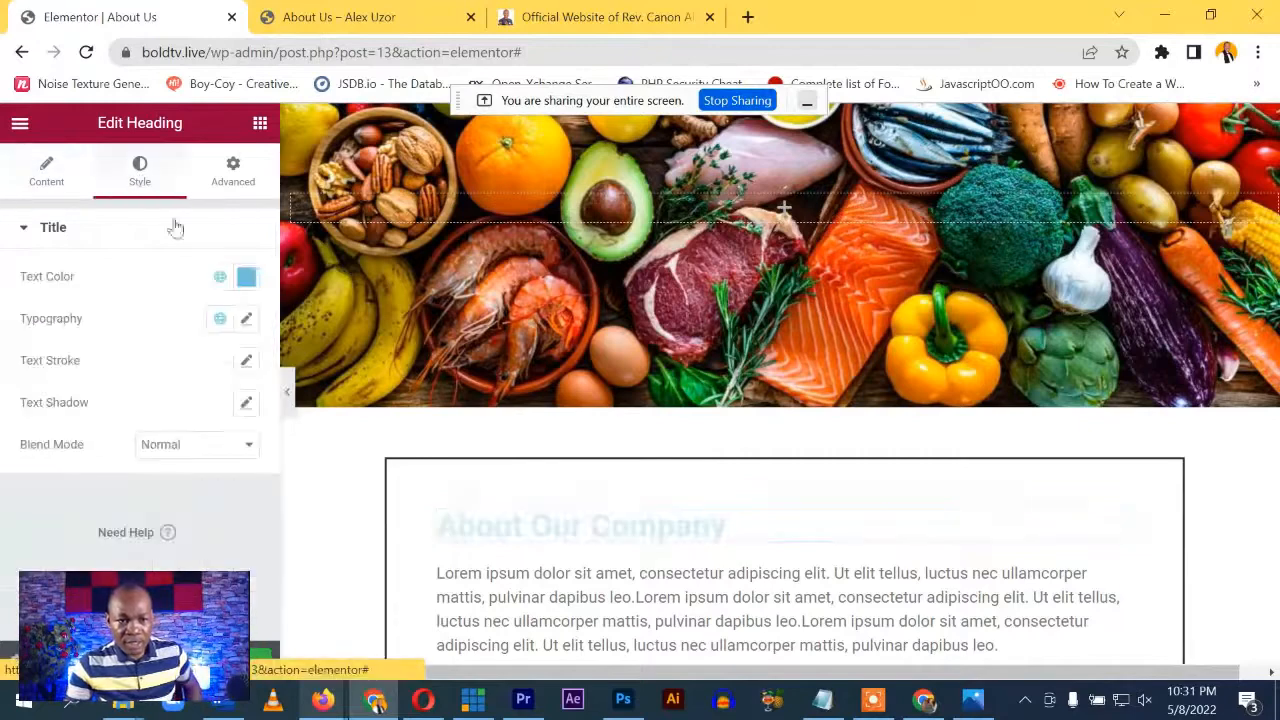
Change the "About Our Company" heading's text color to a bright orange-red
left_click(246, 276)
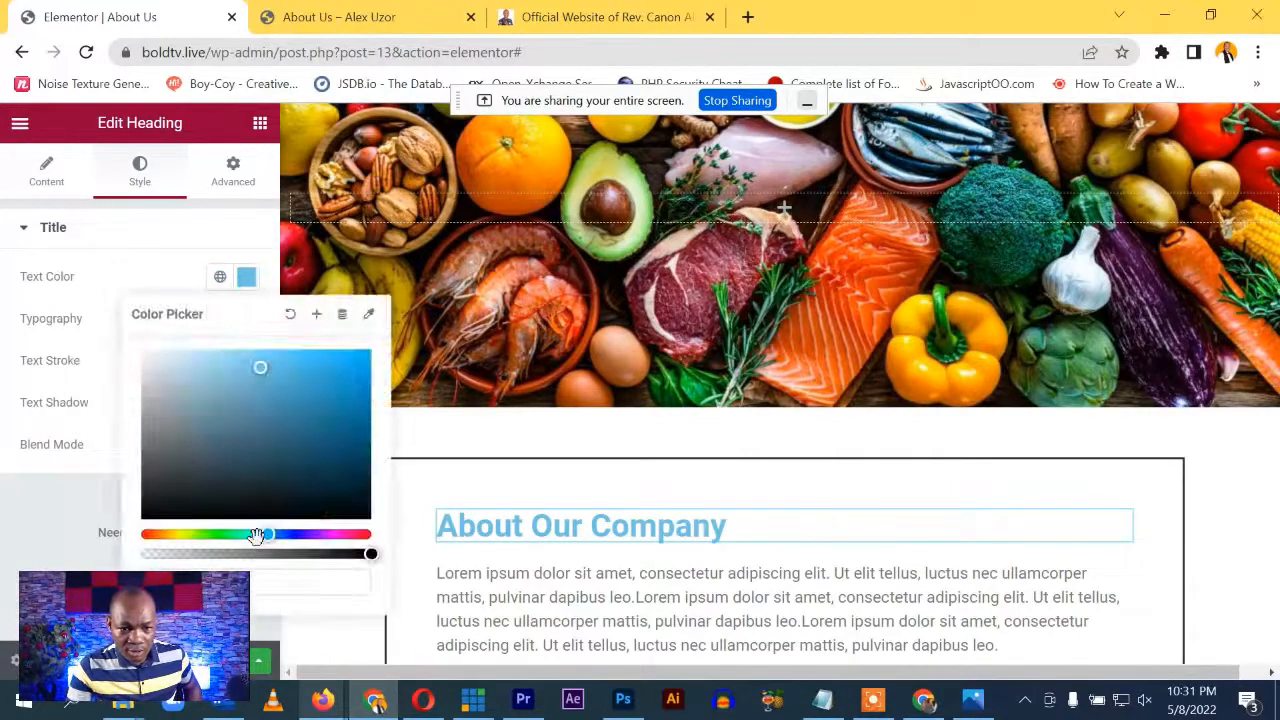
left_click_drag(265, 534, 147, 536)
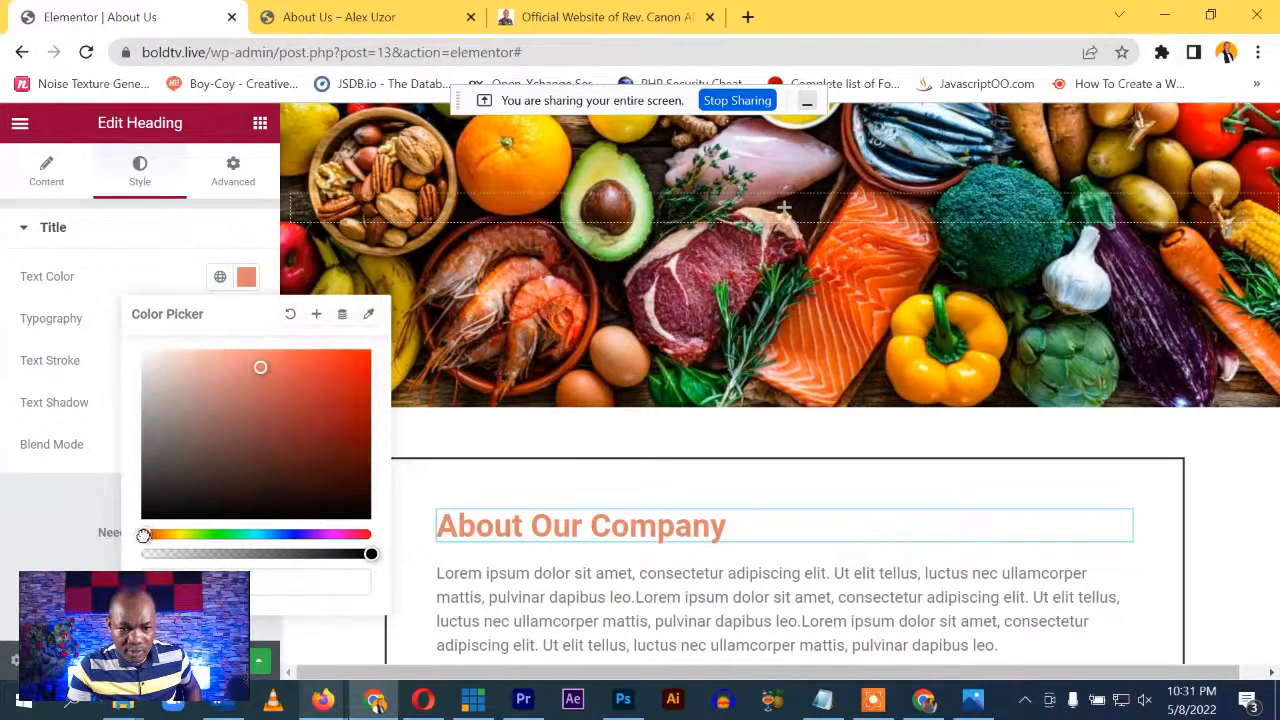
left_click_drag(260, 367, 320, 363)
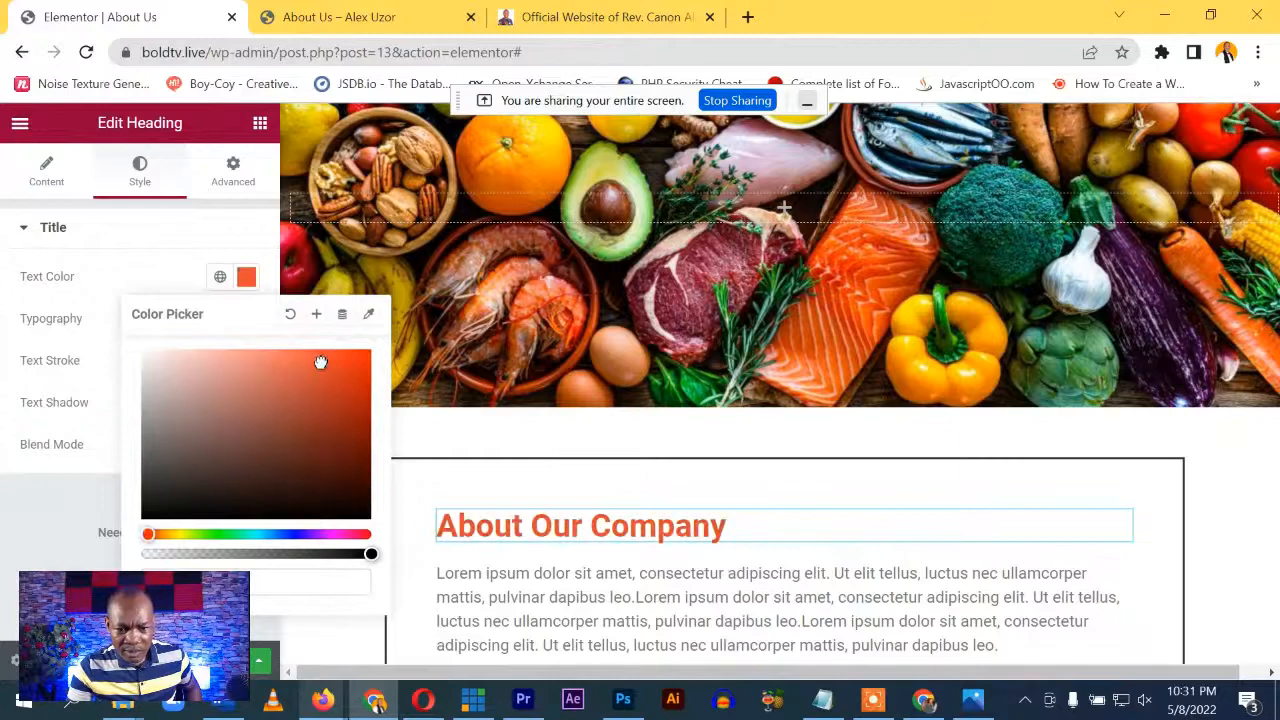
left_click(72, 498)
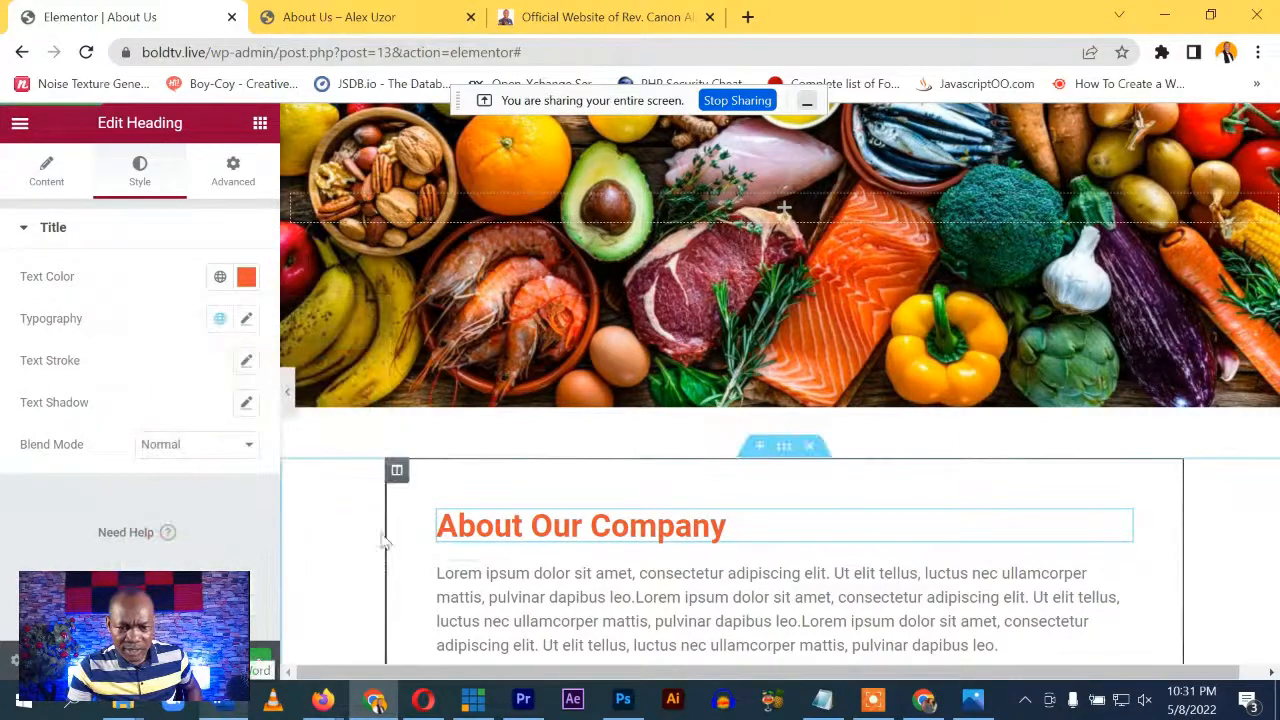
Set the text color of the lorem ipsum text under the heading to a near-black dark gray
scroll(480, 568, "down", 2)
left_click(645, 445)
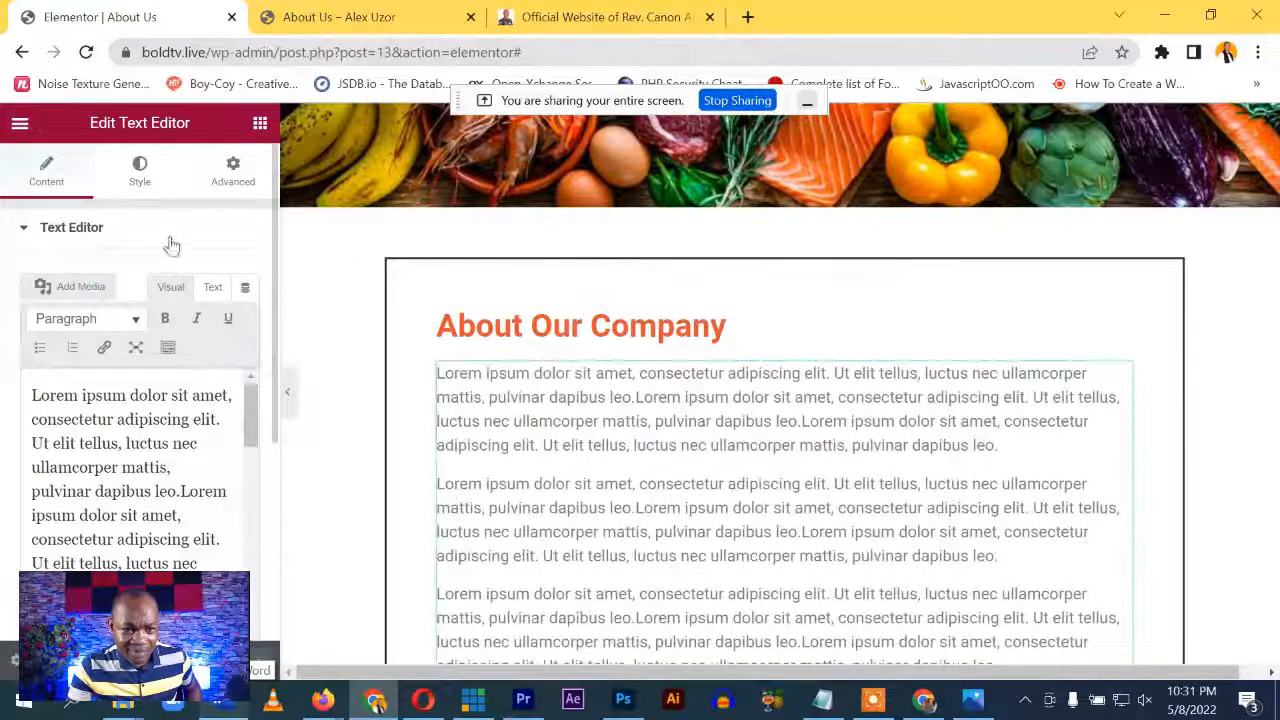
left_click(140, 170)
left_click(246, 318)
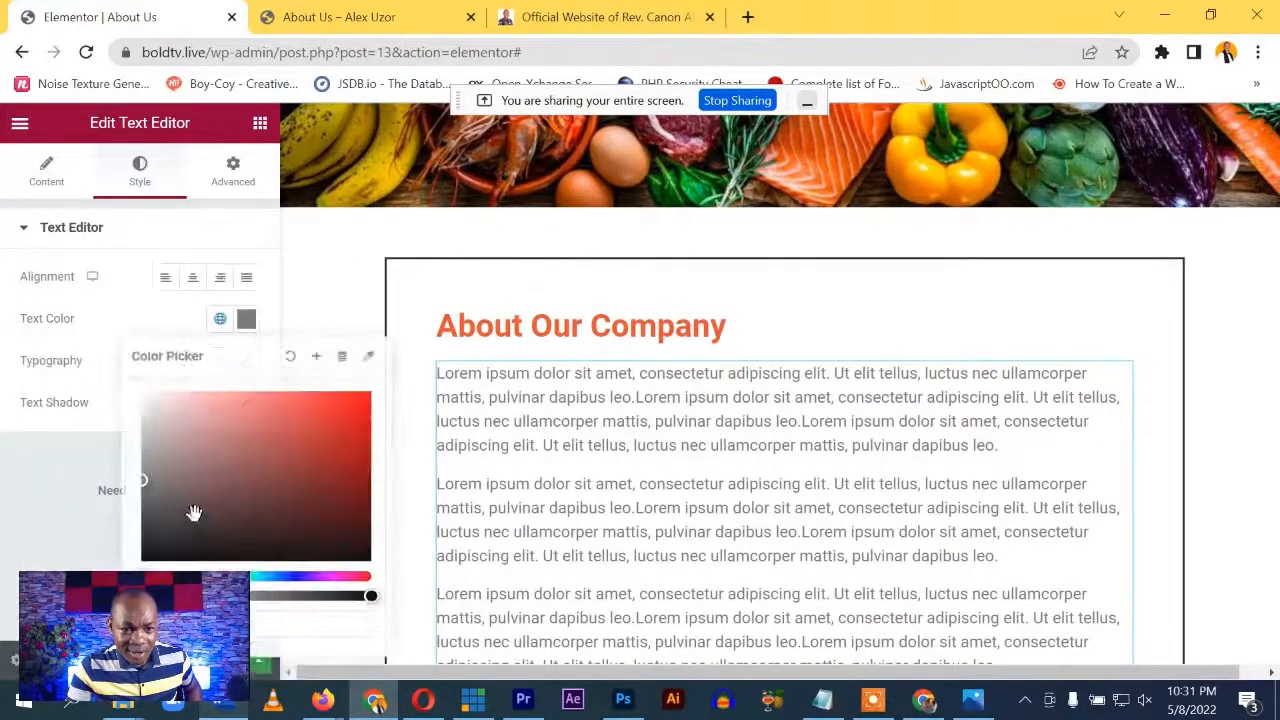
left_click(196, 499)
left_click_drag(148, 531, 148, 535)
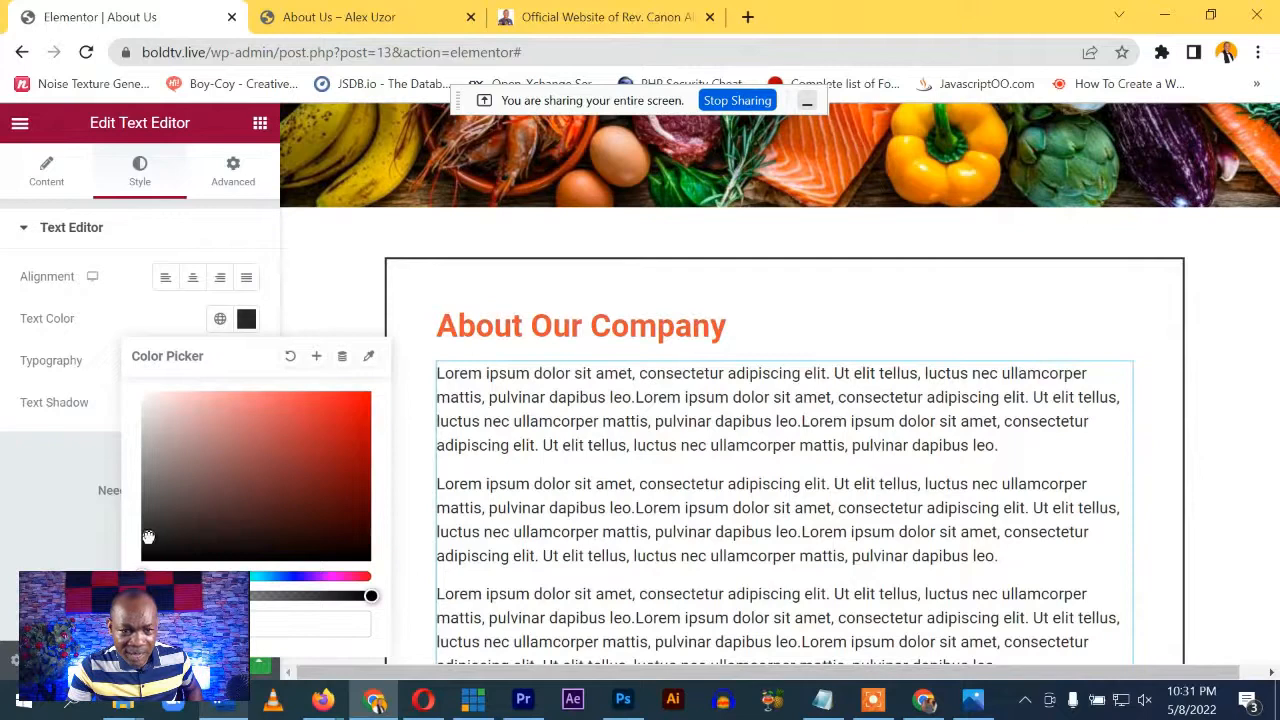
left_click(110, 322)
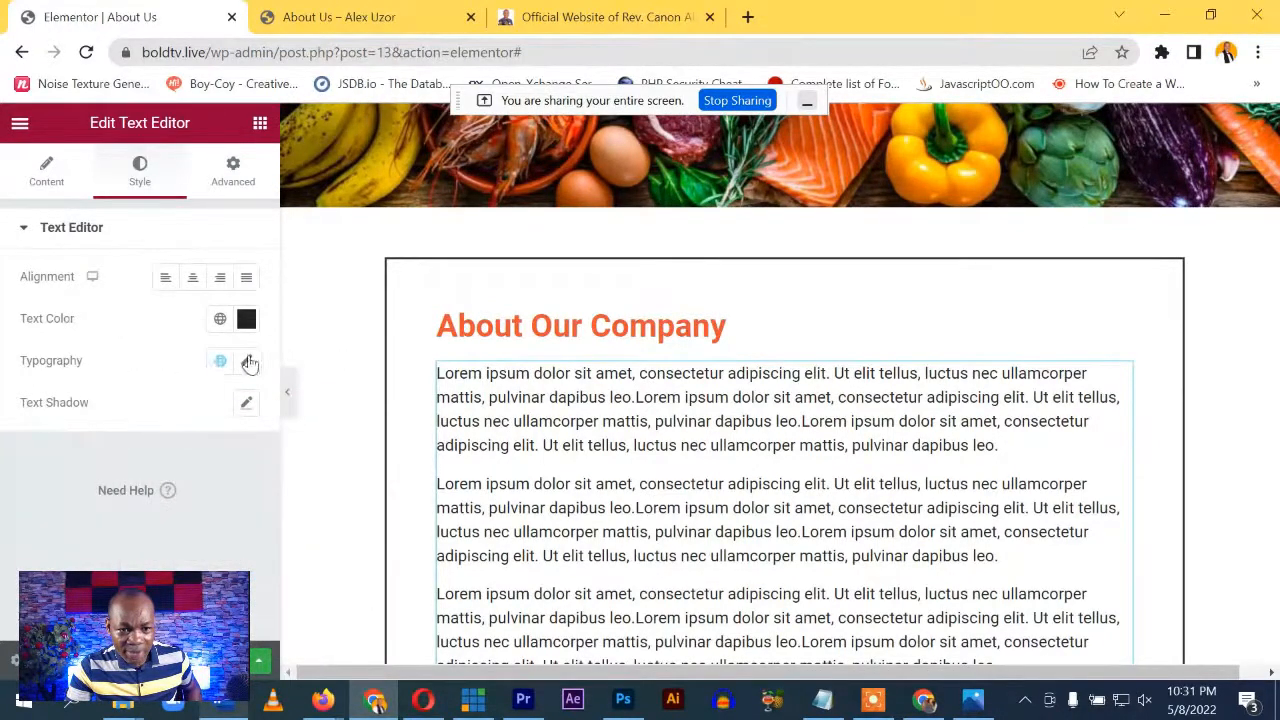
Set the lorem ipsum text's font size to 20 px and update the page
left_click(248, 361)
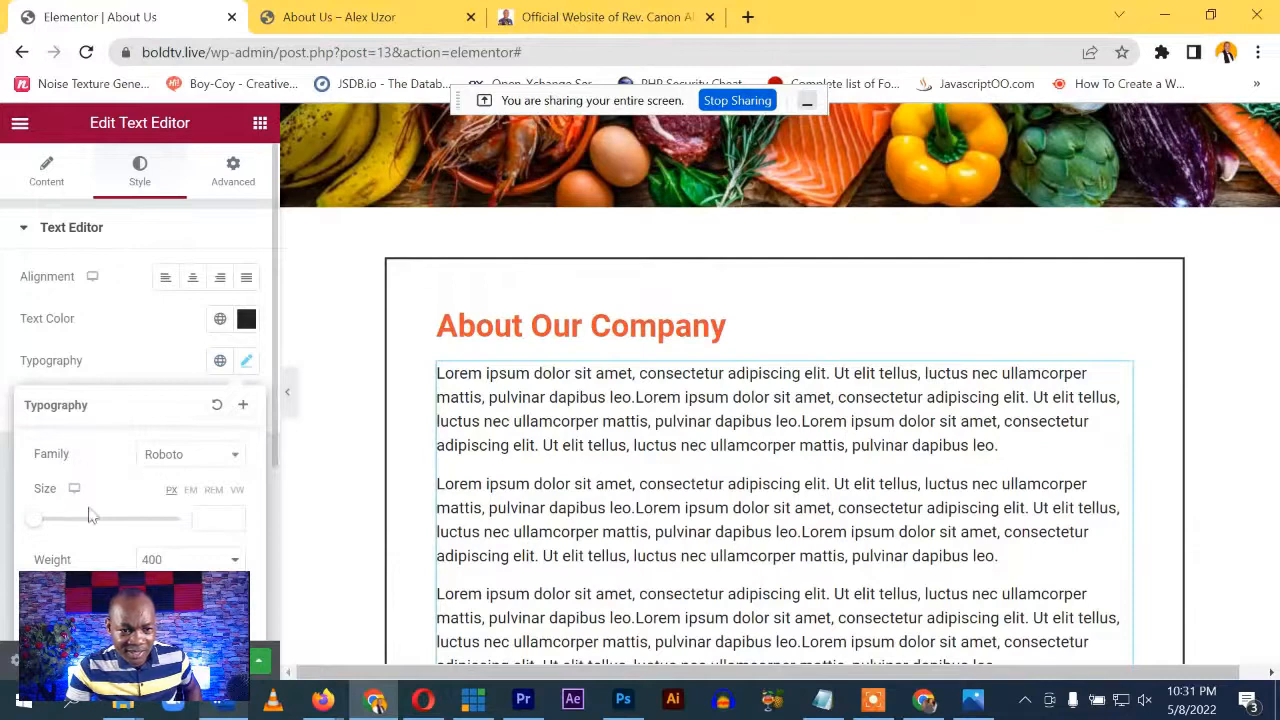
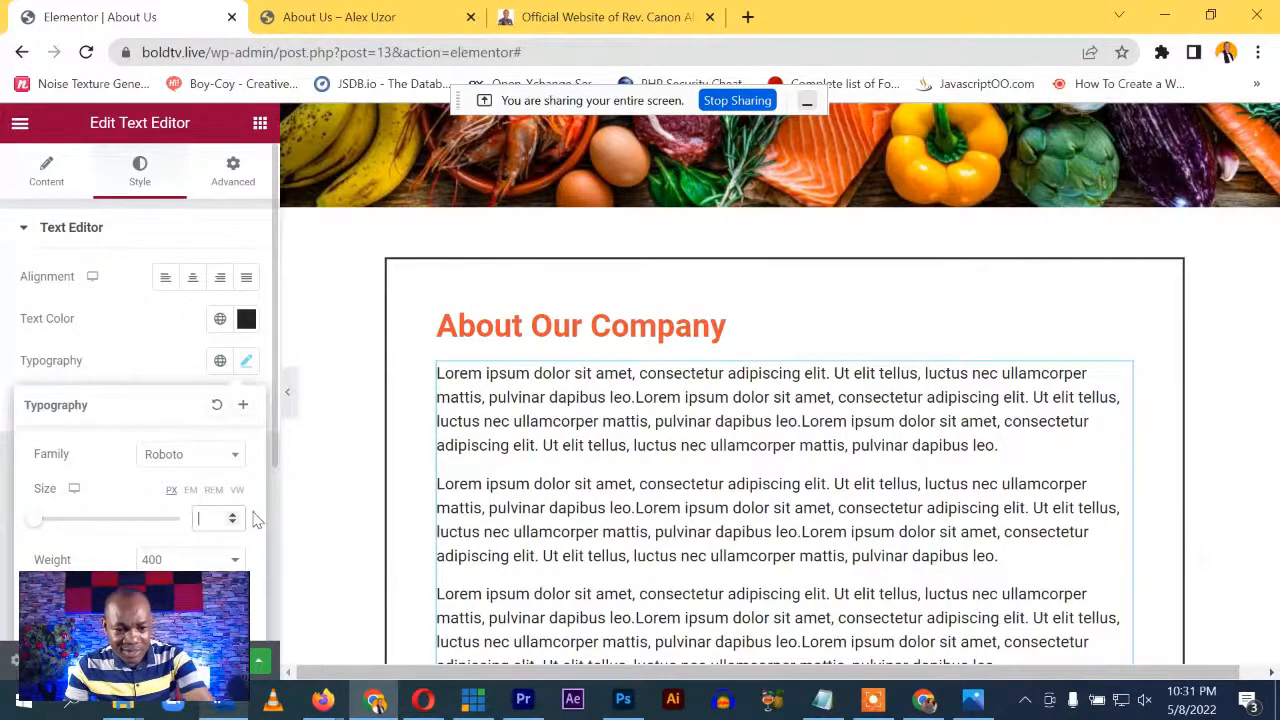
type("20")
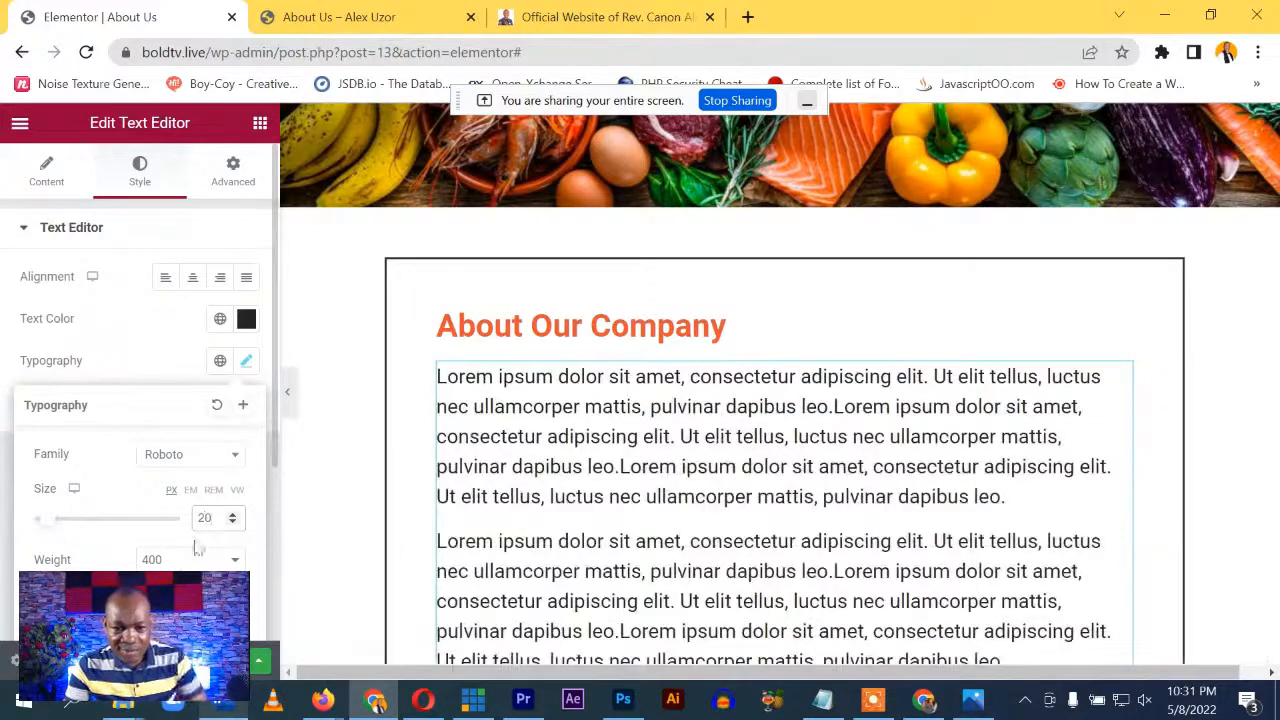
left_click(208, 660)
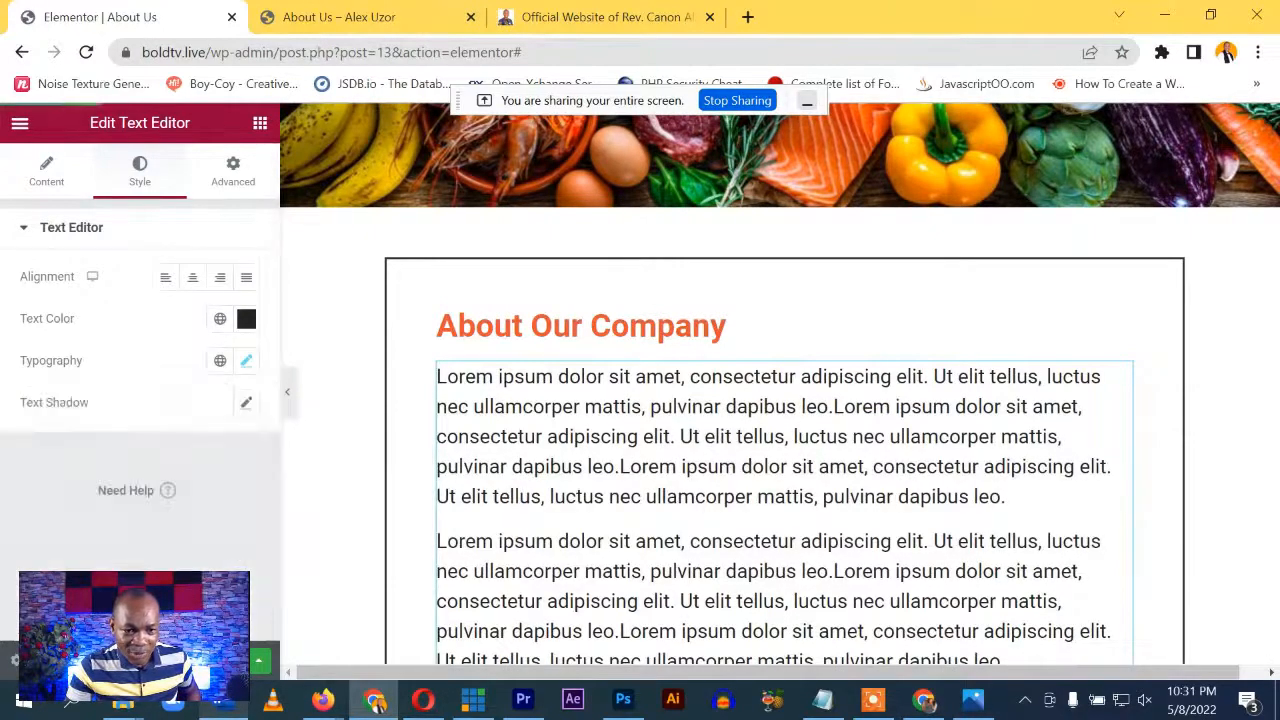
Reload the live About Us page and review the recolored heading and enlarged text in the bordered box
left_click(368, 18)
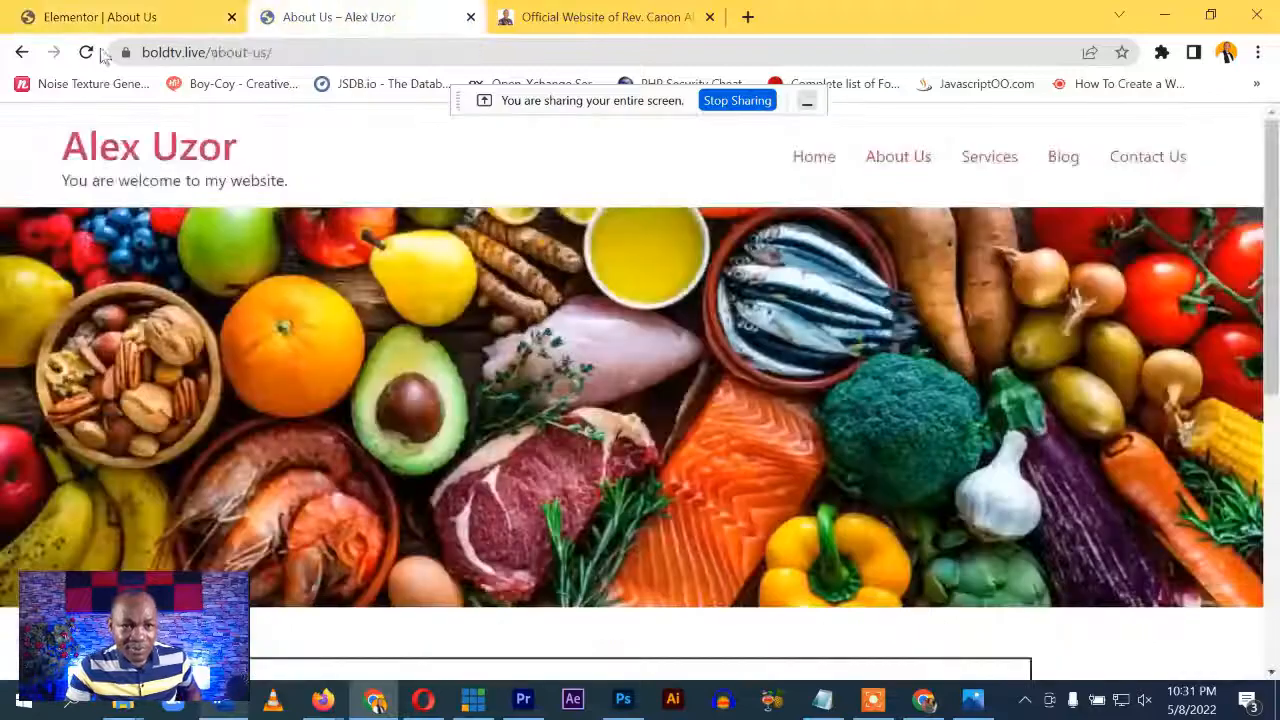
left_click(86, 52)
scroll(411, 354, "down", 6)
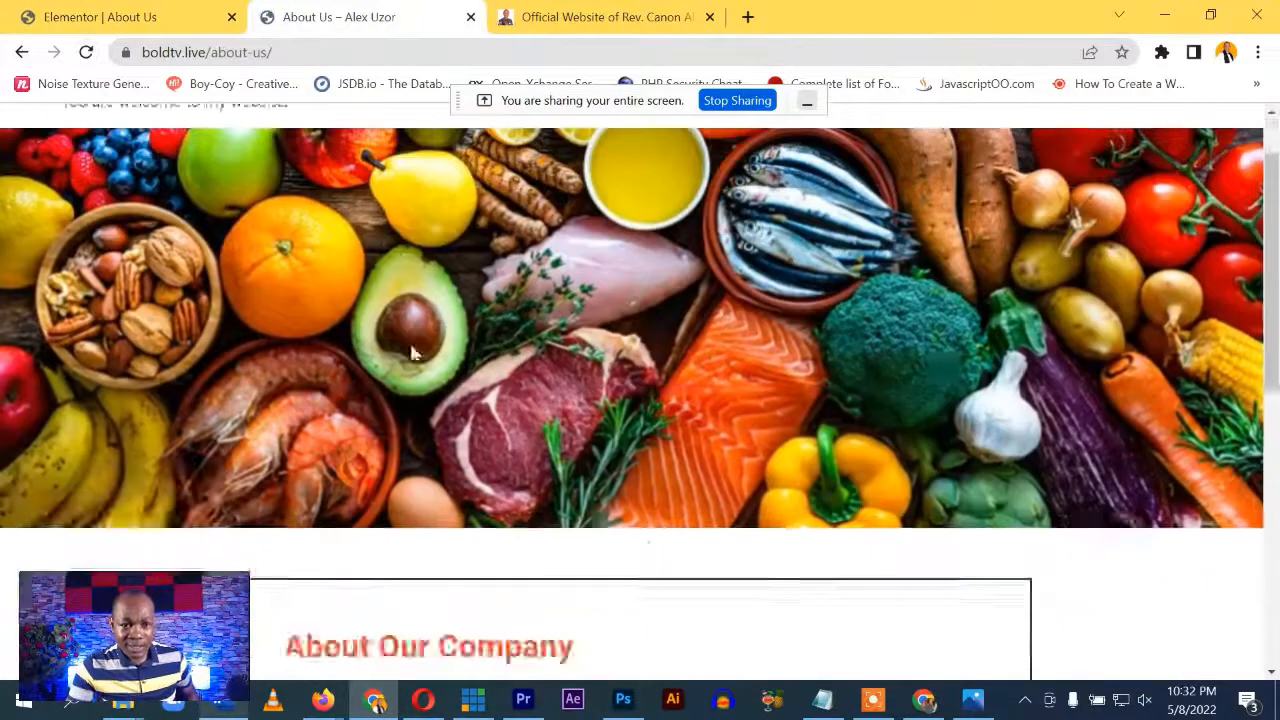
scroll(367, 438, "up", 6)
scroll(434, 449, "down", 8)
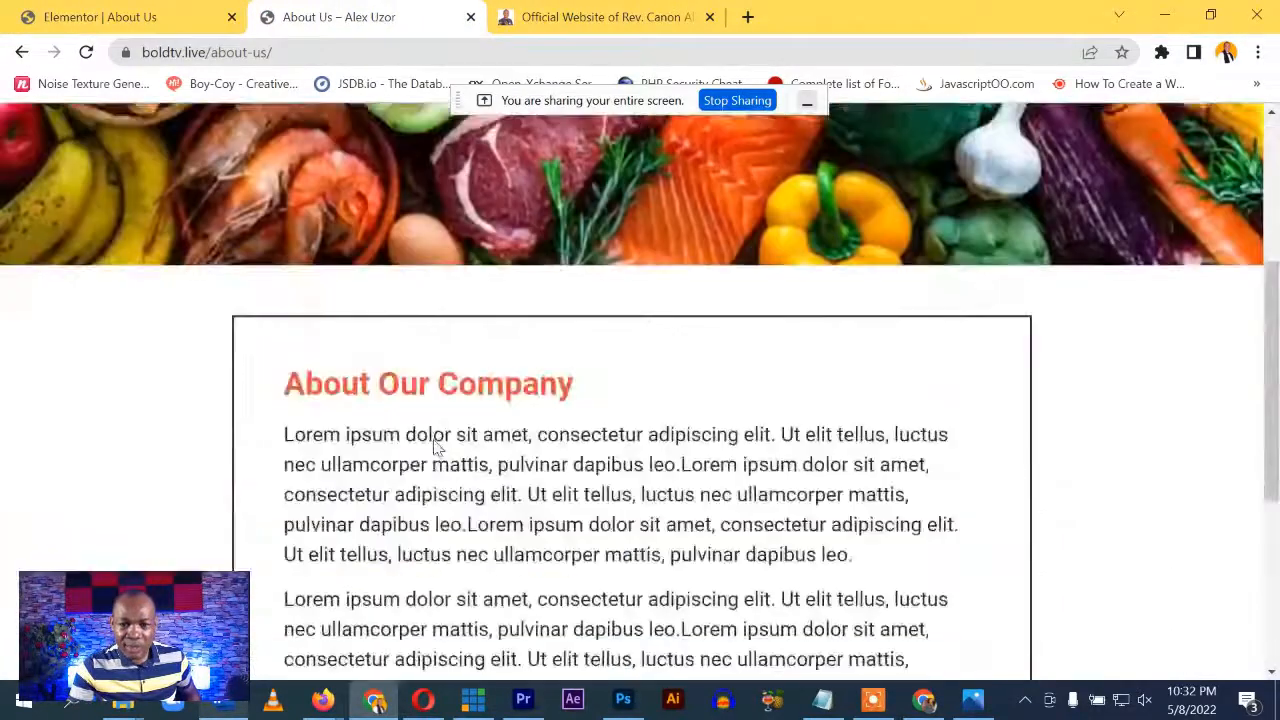
scroll(486, 486, "up", 8)
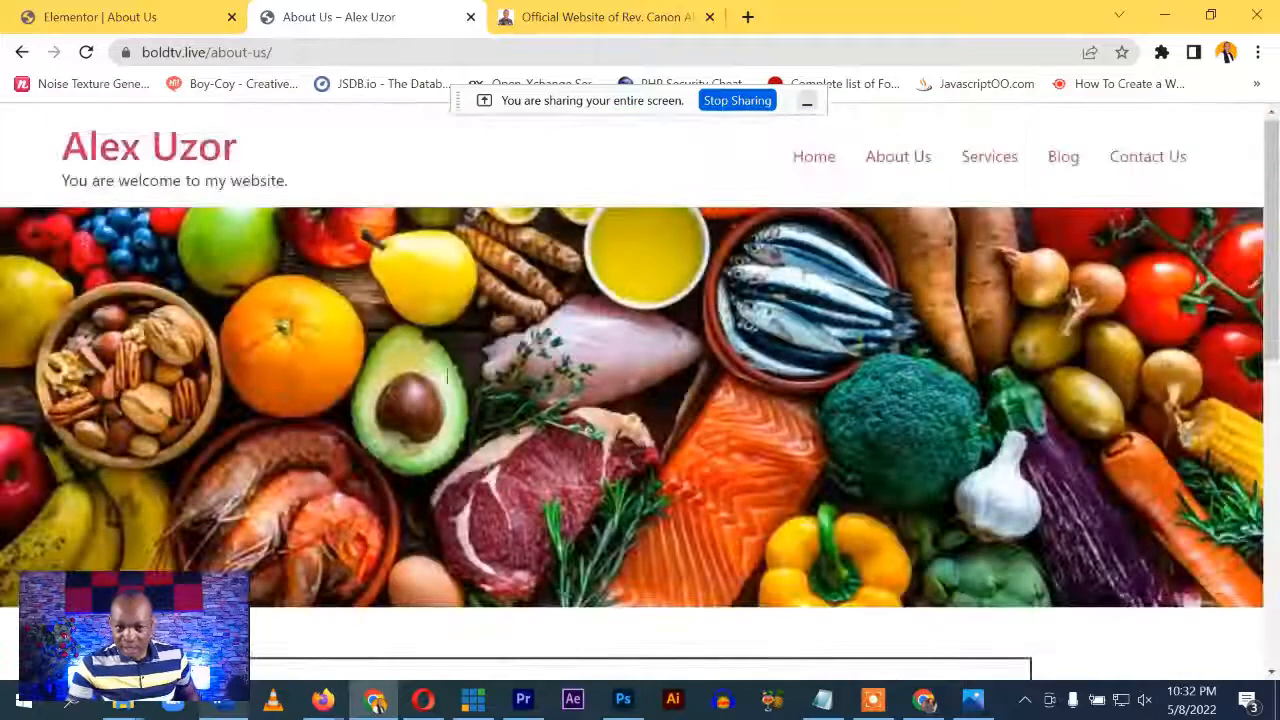
scroll(490, 438, "down", 8)
scroll(668, 435, "up", 6)
scroll(668, 435, "up", 3)
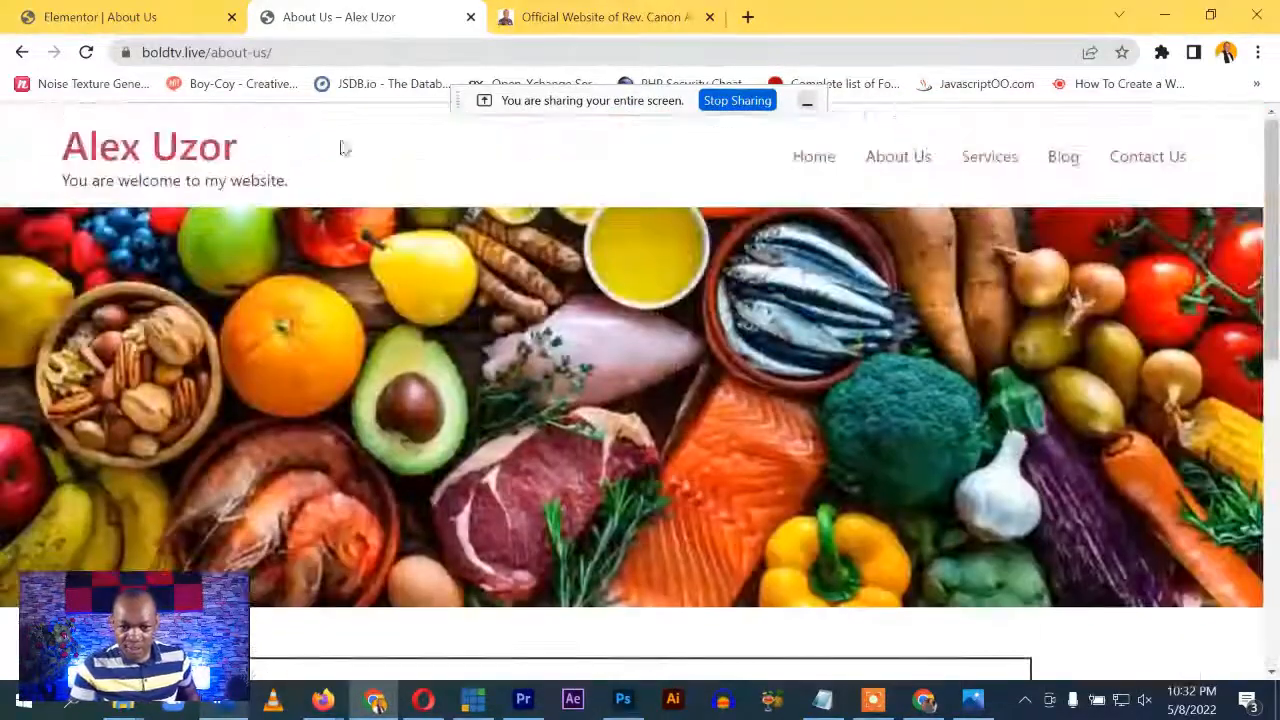
Return to the Elementor editor and add a section with two equal columns below the bordered box
left_click(166, 18)
scroll(668, 580, "down", 3)
scroll(668, 580, "down", 2)
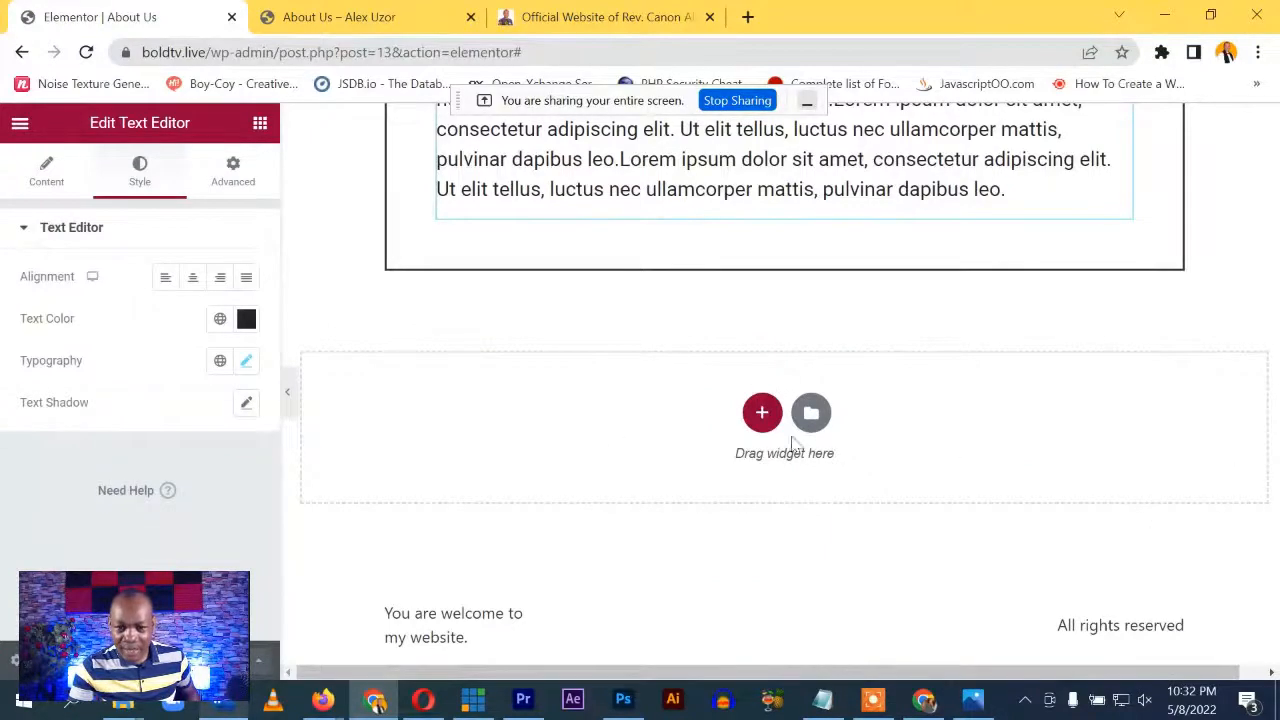
left_click(762, 412)
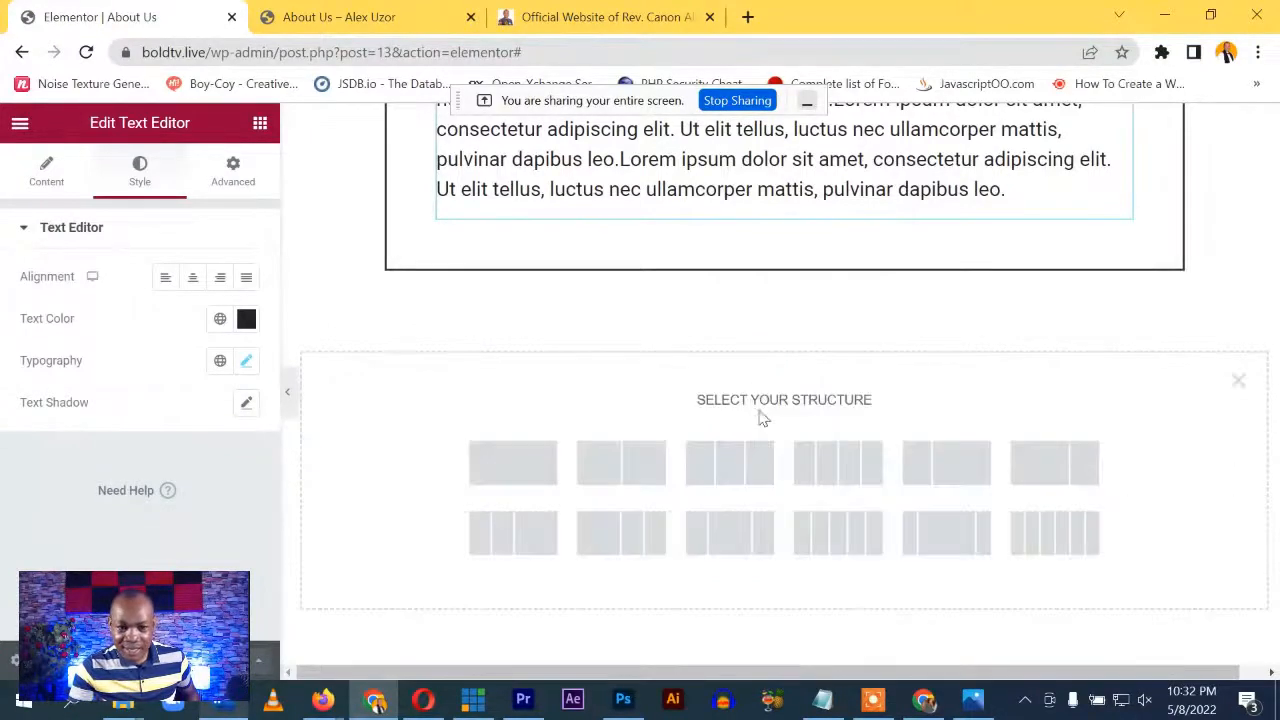
left_click(648, 464)
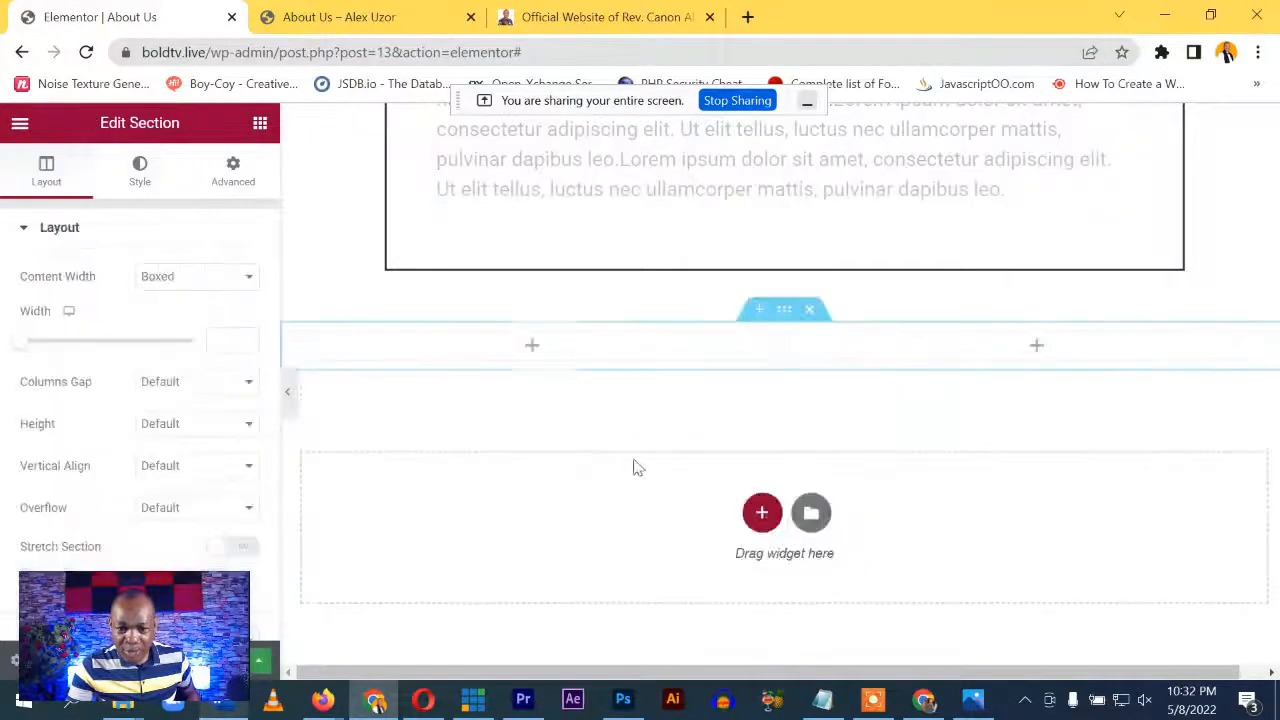
Add an Image widget to the new section's left column and insert the two-burgers photo from the media library
left_click(534, 348)
left_click_drag(72, 460, 577, 348)
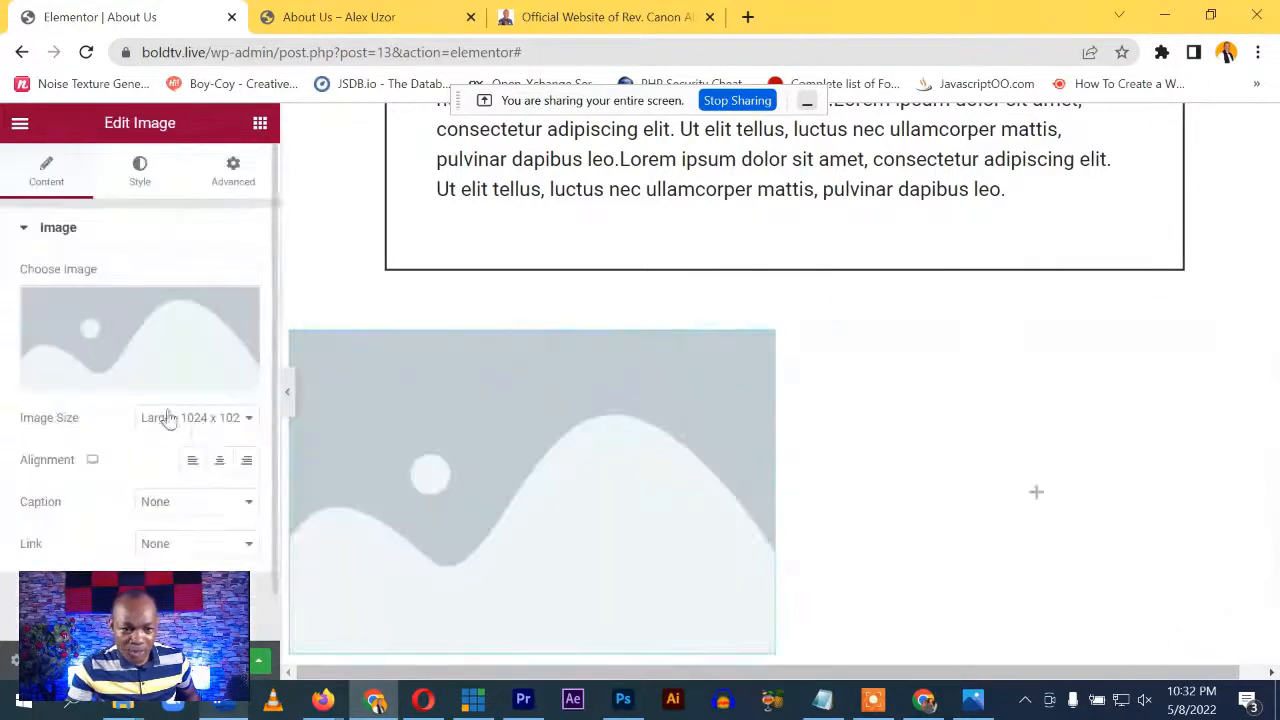
left_click(177, 346)
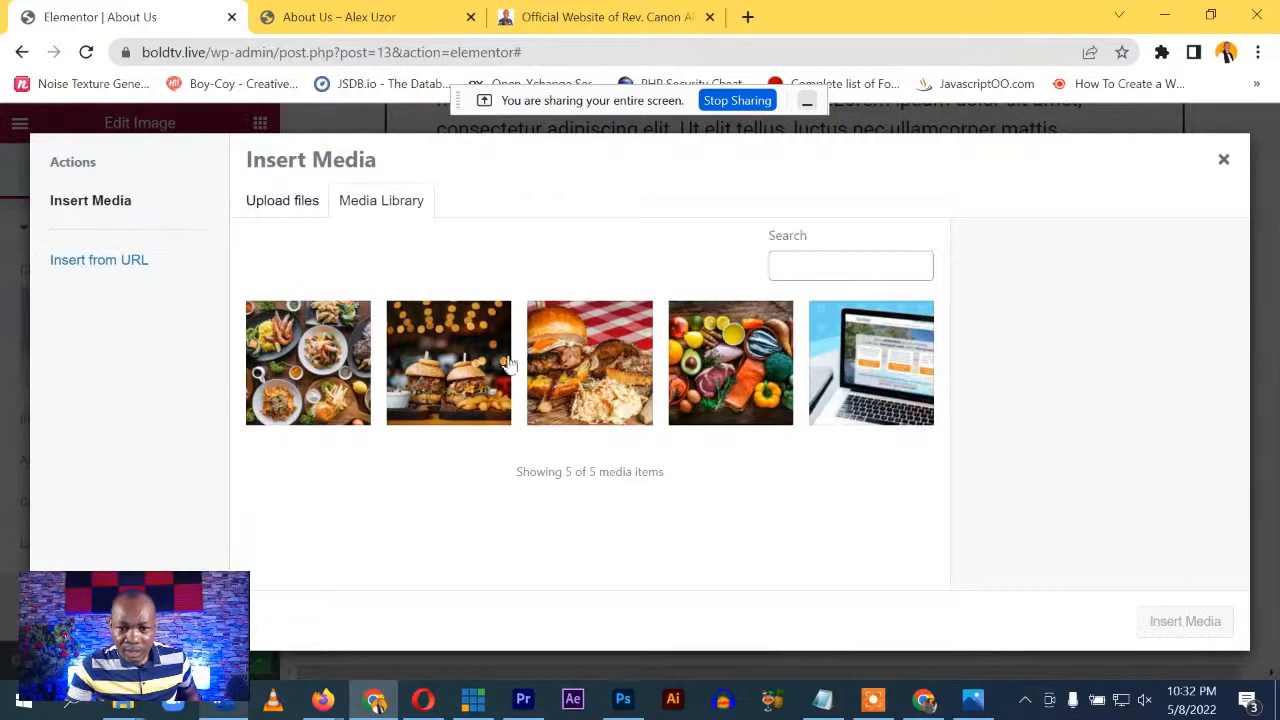
left_click(505, 362)
left_click(1186, 622)
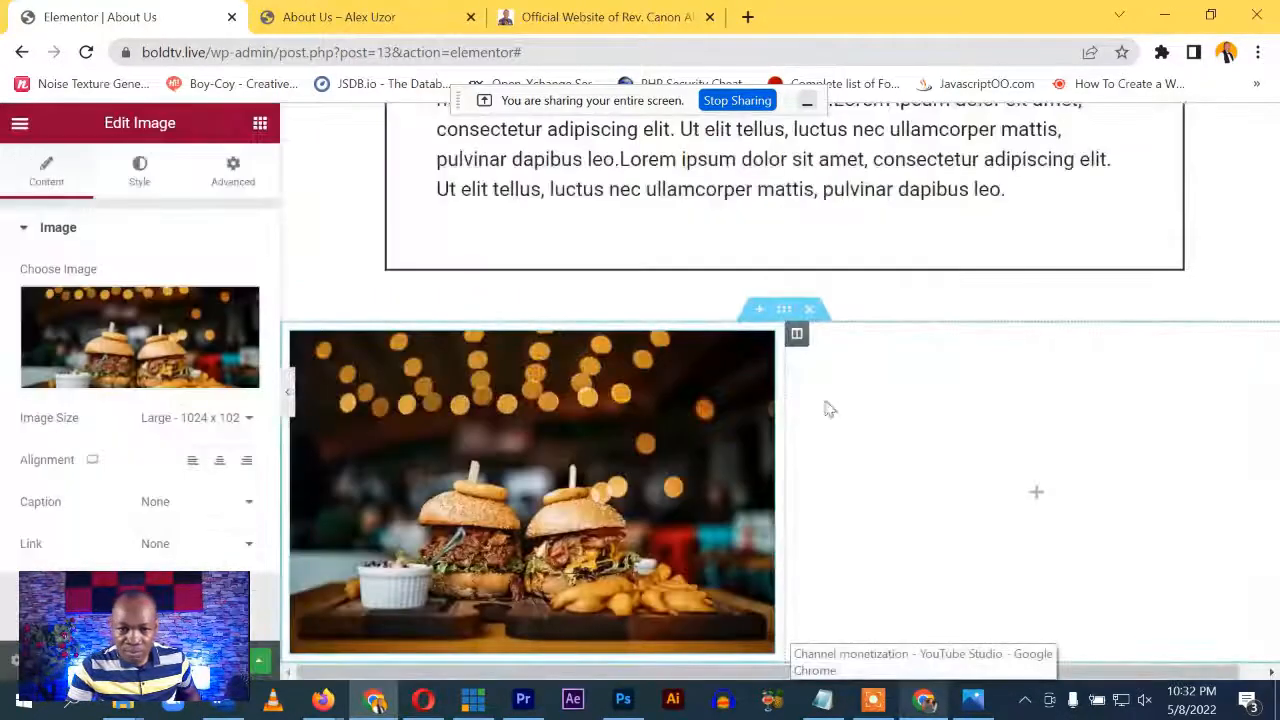
Duplicate the text block in the bordered box and move the copy into the empty column beside the burger image
scroll(893, 452, "up", 10)
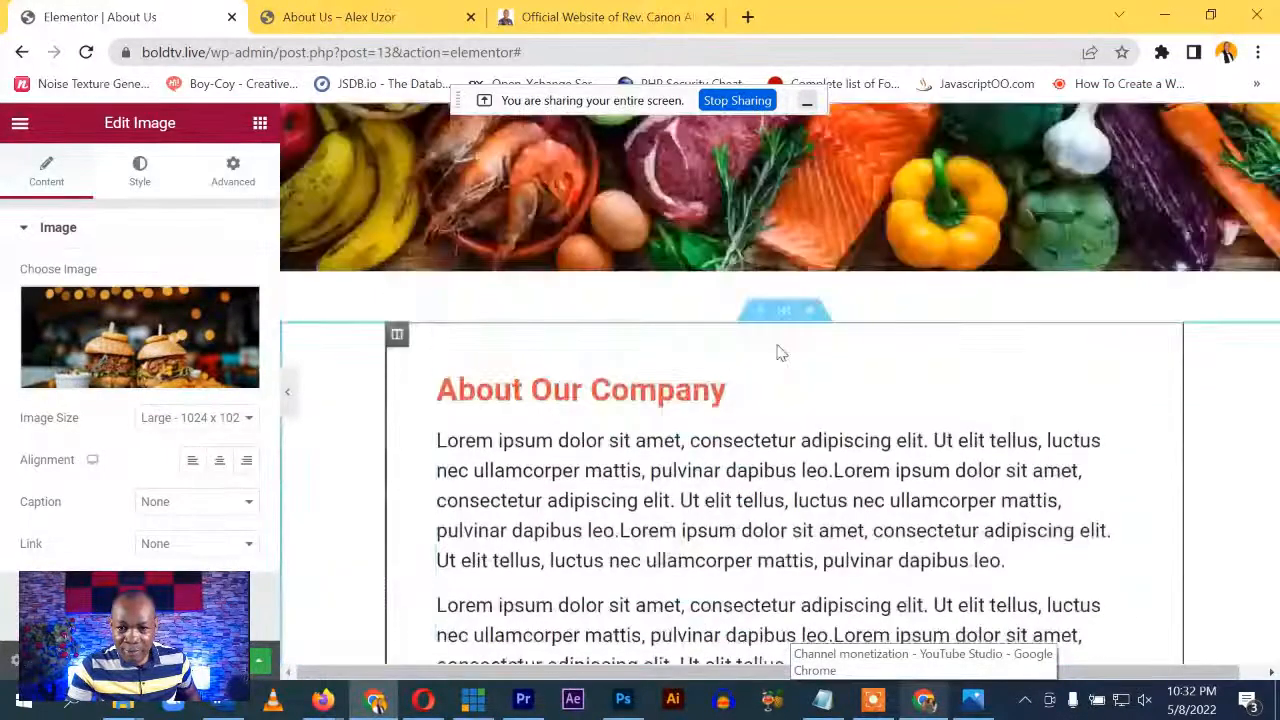
scroll(716, 477, "down", 2)
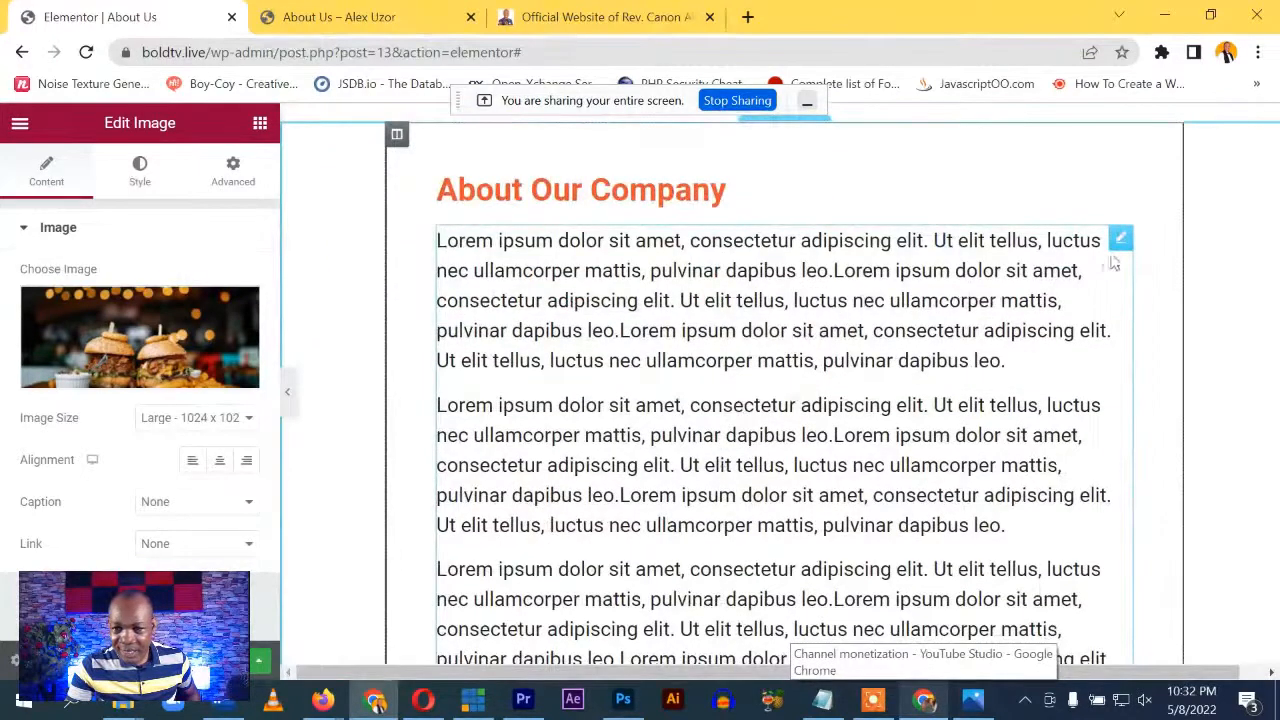
right_click(1121, 239)
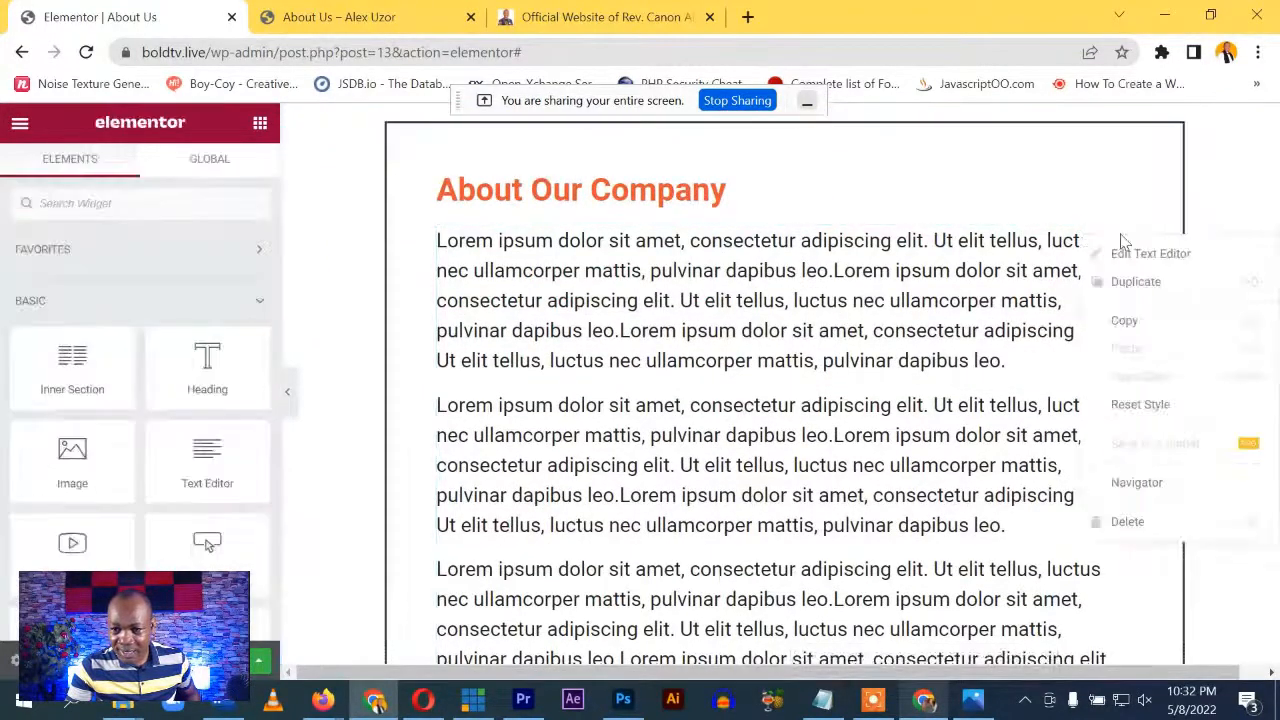
left_click(1150, 284)
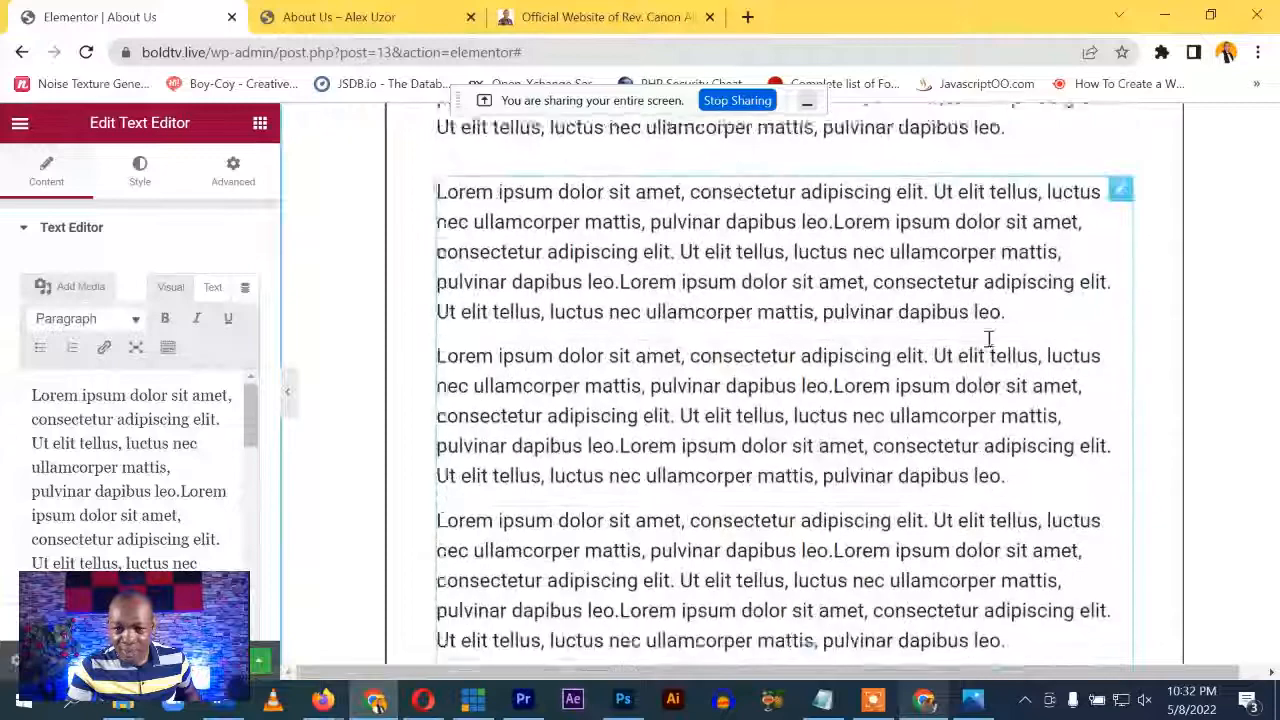
scroll(989, 340, "up", 1)
left_click_drag(1126, 259, 925, 490)
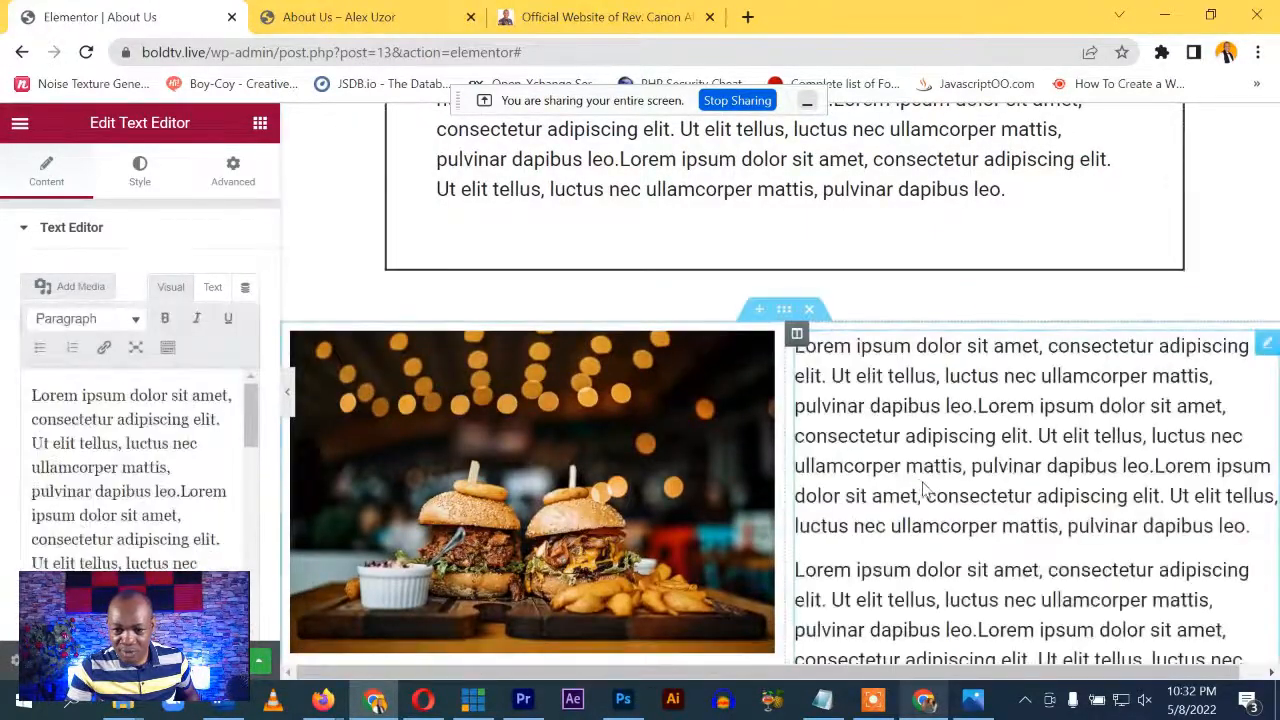
Shorten the copied text beside the burger image by deleting its extra lorem ipsum paragraphs and the leftover blank line
scroll(925, 490, "down", 3)
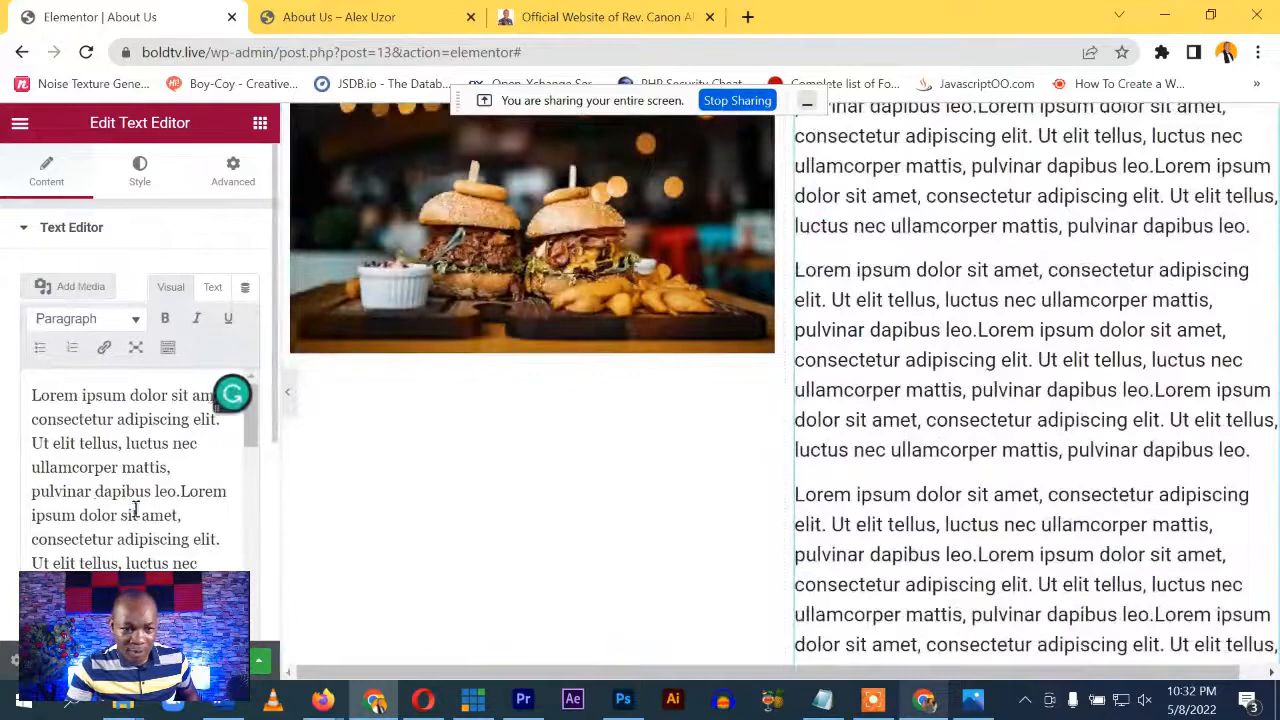
left_click_drag(33, 397, 178, 562)
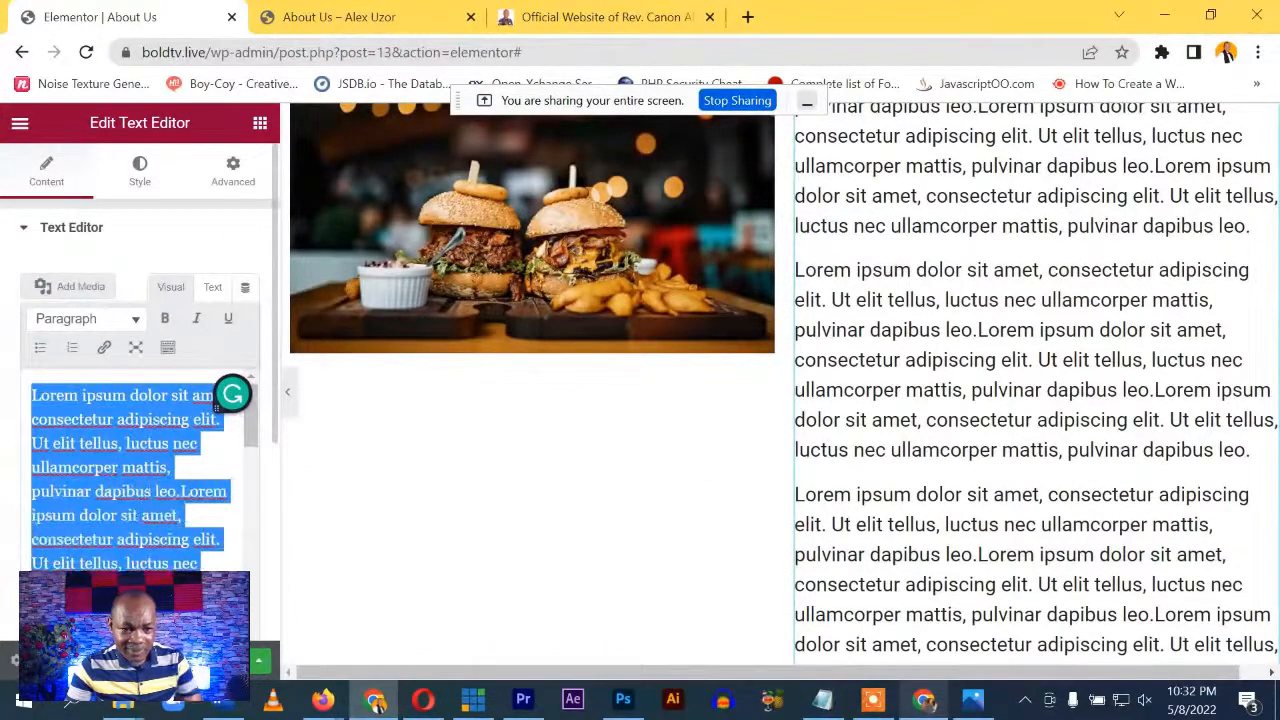
left_click_drag(178, 640, 178, 655)
key("BackSpace")
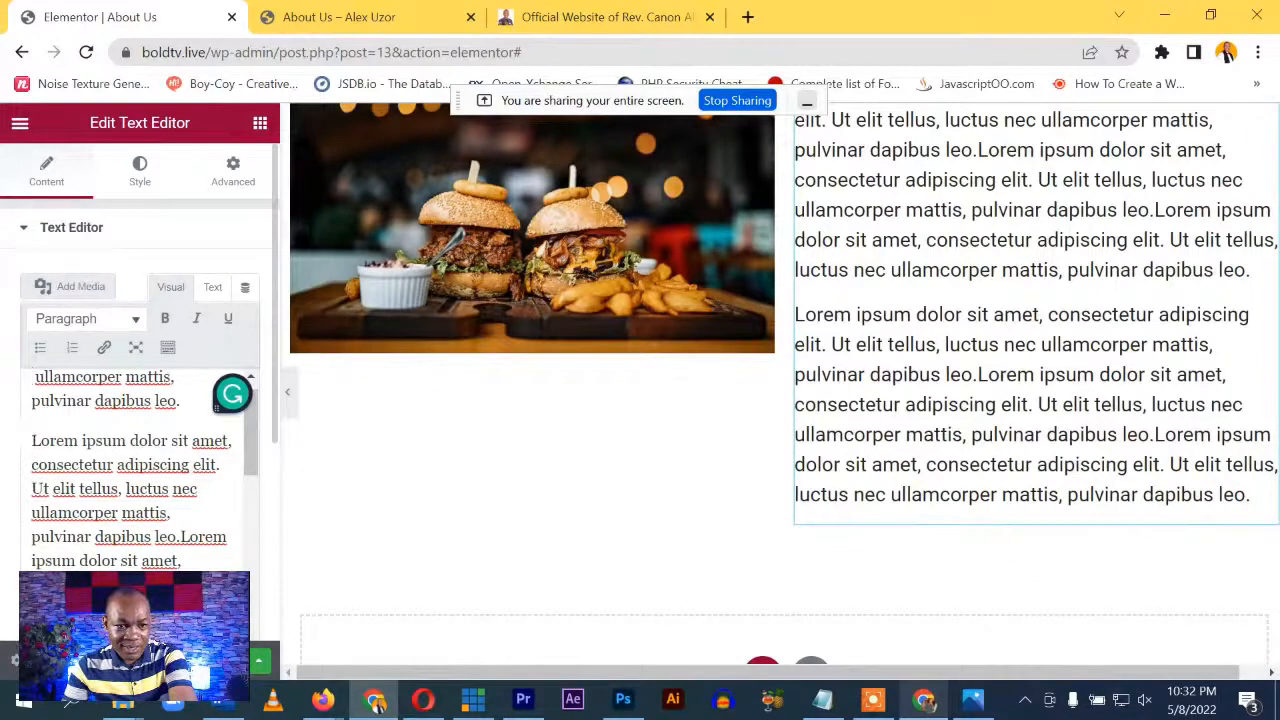
left_click_drag(34, 441, 178, 580)
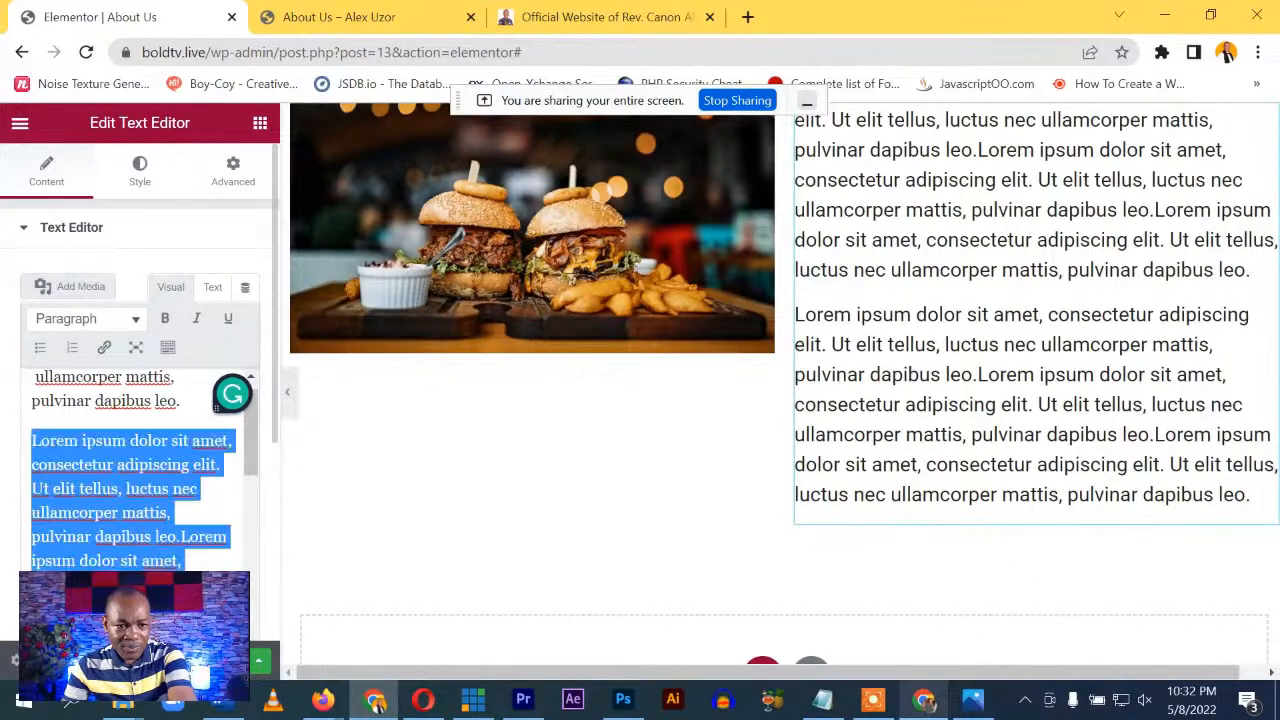
key("BackSpace")
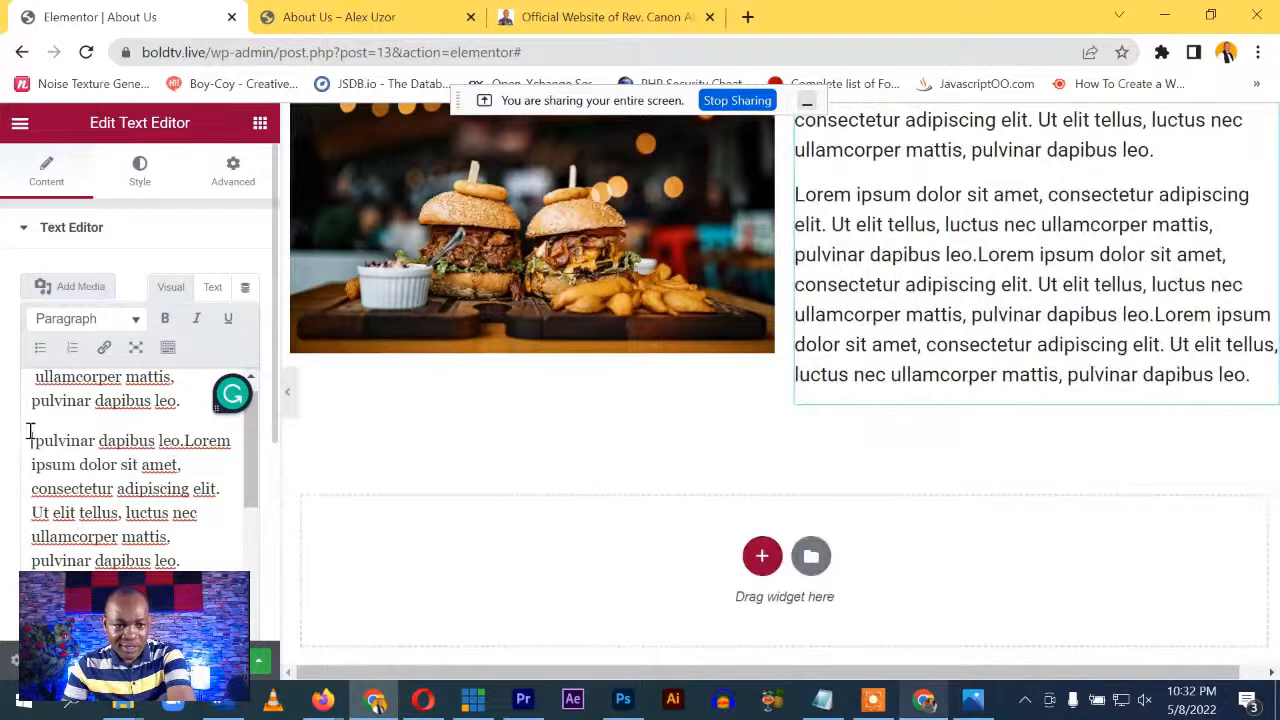
left_click_drag(30, 432, 180, 560)
key("BackSpace")
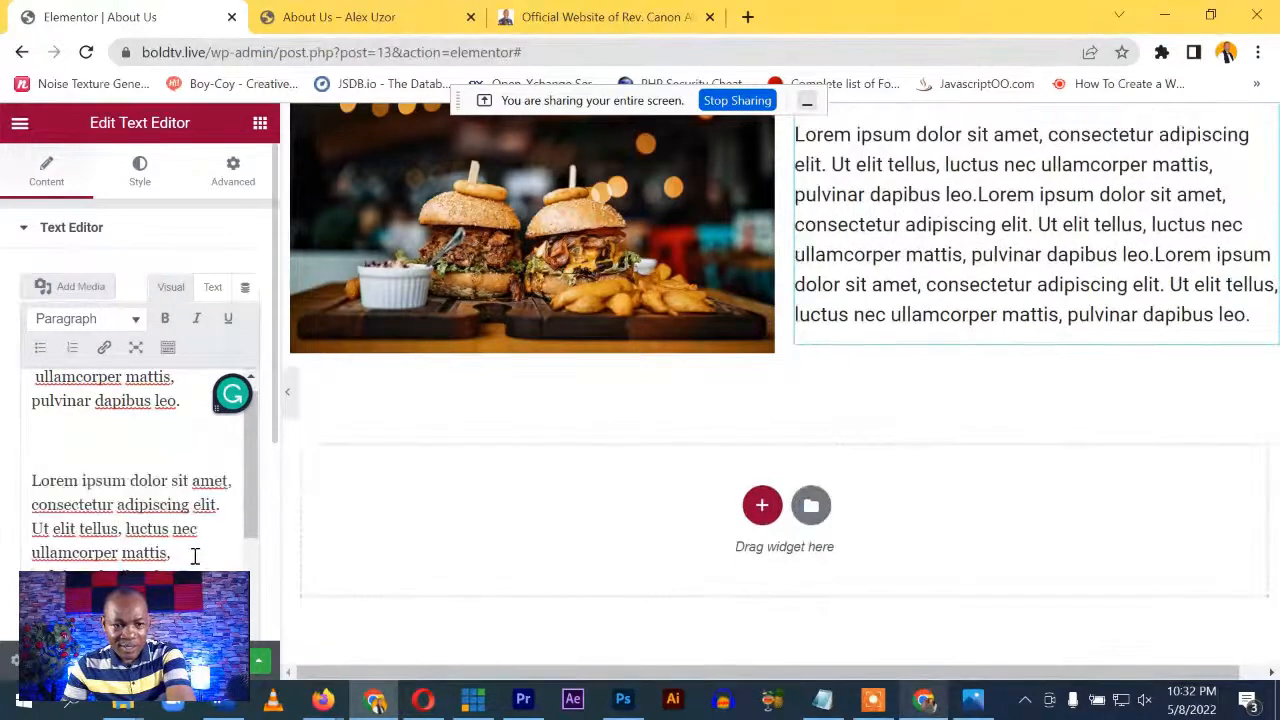
key("BackSpace")
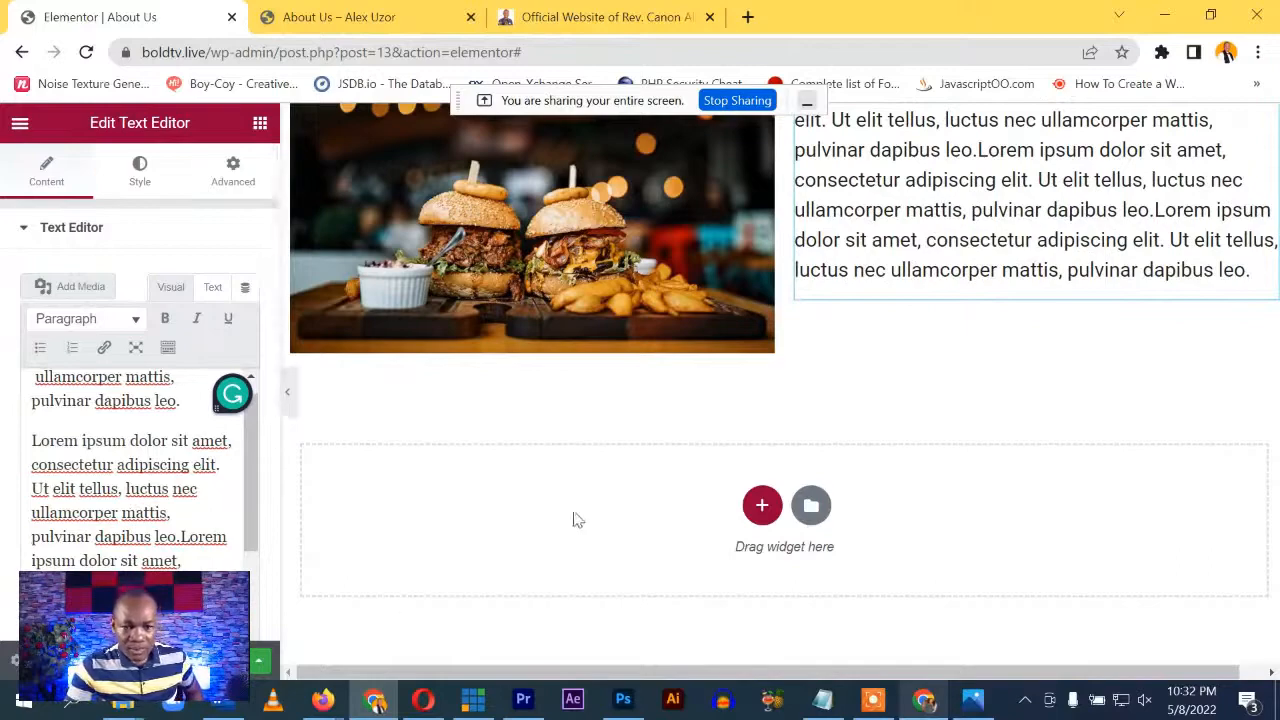
Add a Heading widget above the text beside the burger image and set its title to "Learn More About Us"
scroll(575, 519, "up", 4)
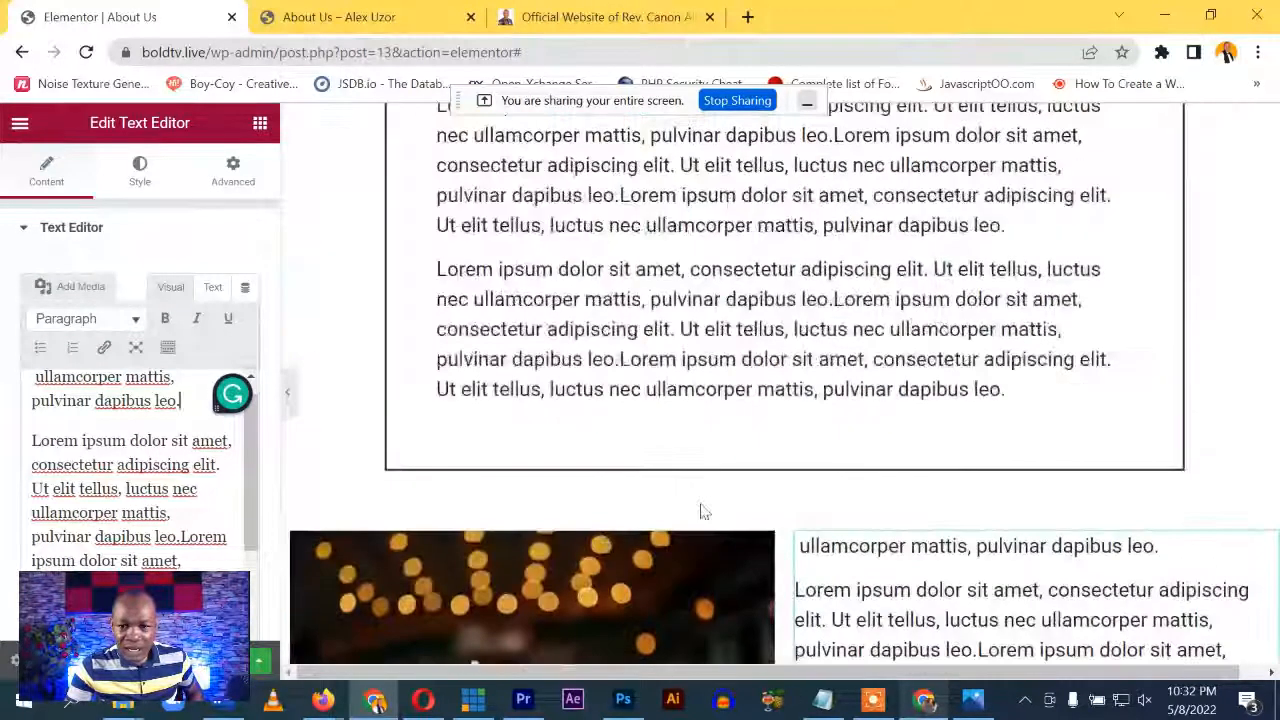
left_click(260, 123)
left_click_drag(229, 391, 928, 552)
left_click_drag(217, 309, 5, 298)
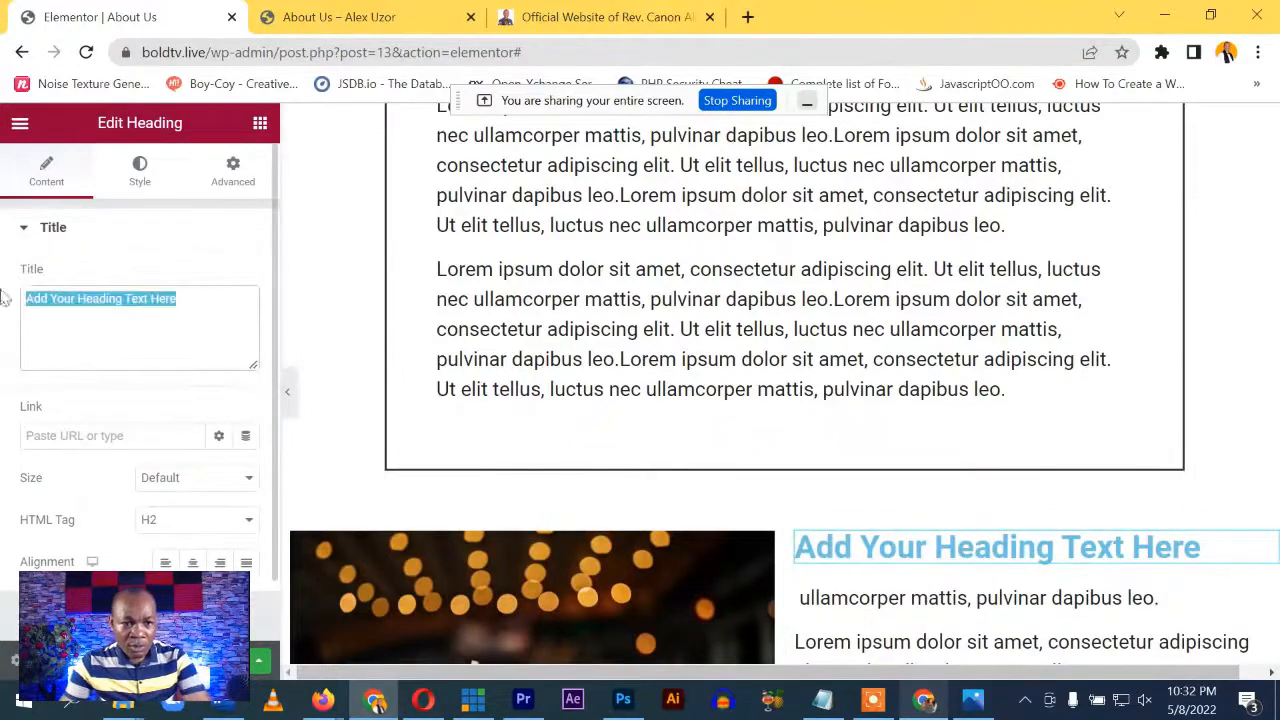
type("Lea")
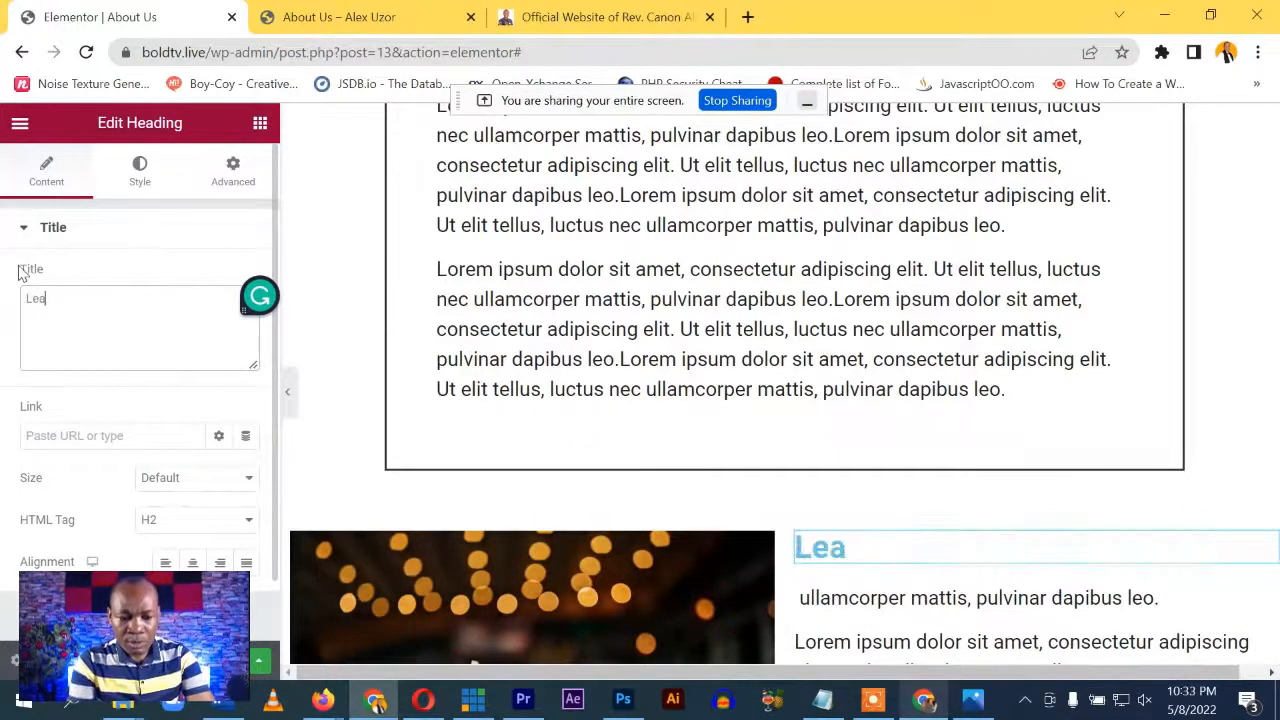
type("rn More")
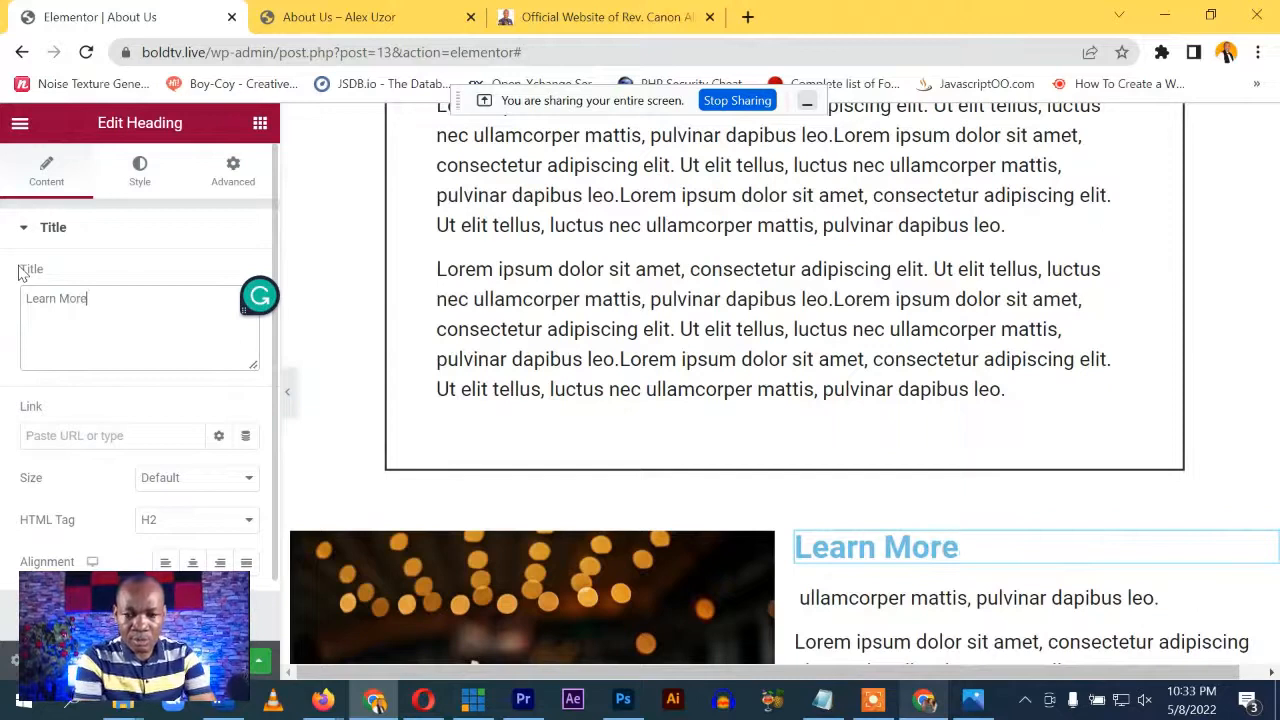
type(" About ")
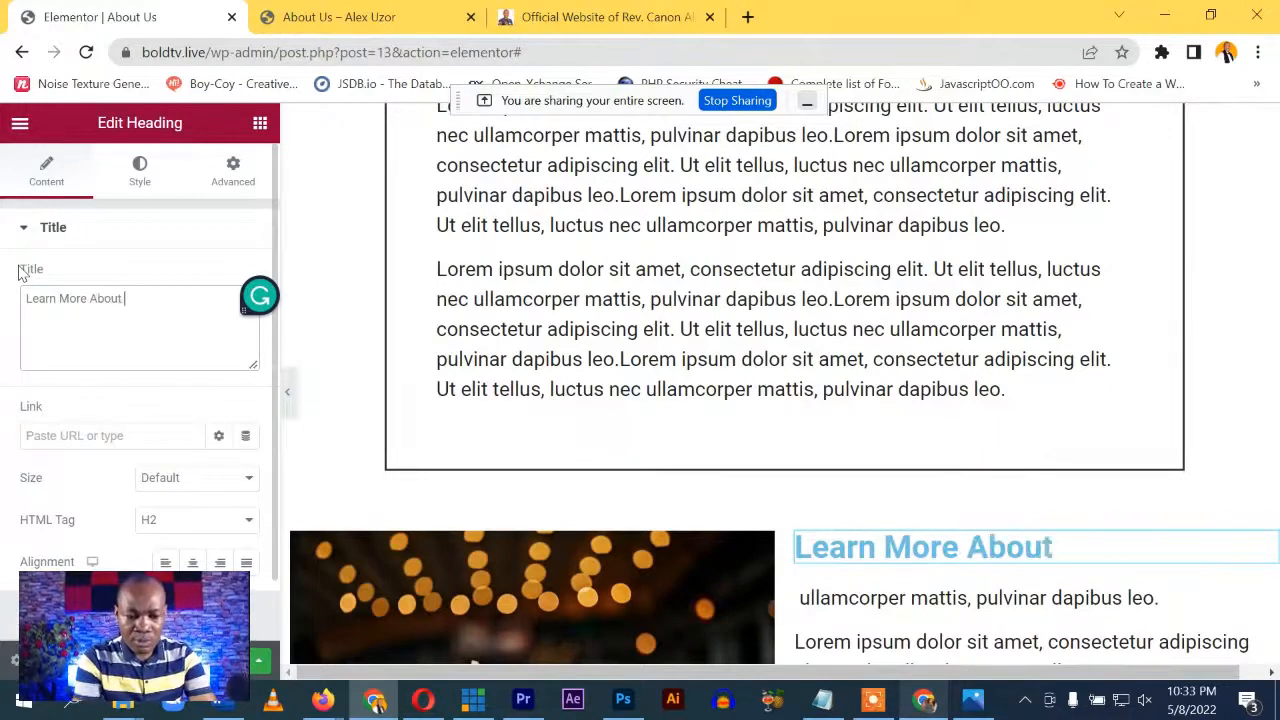
type("Us")
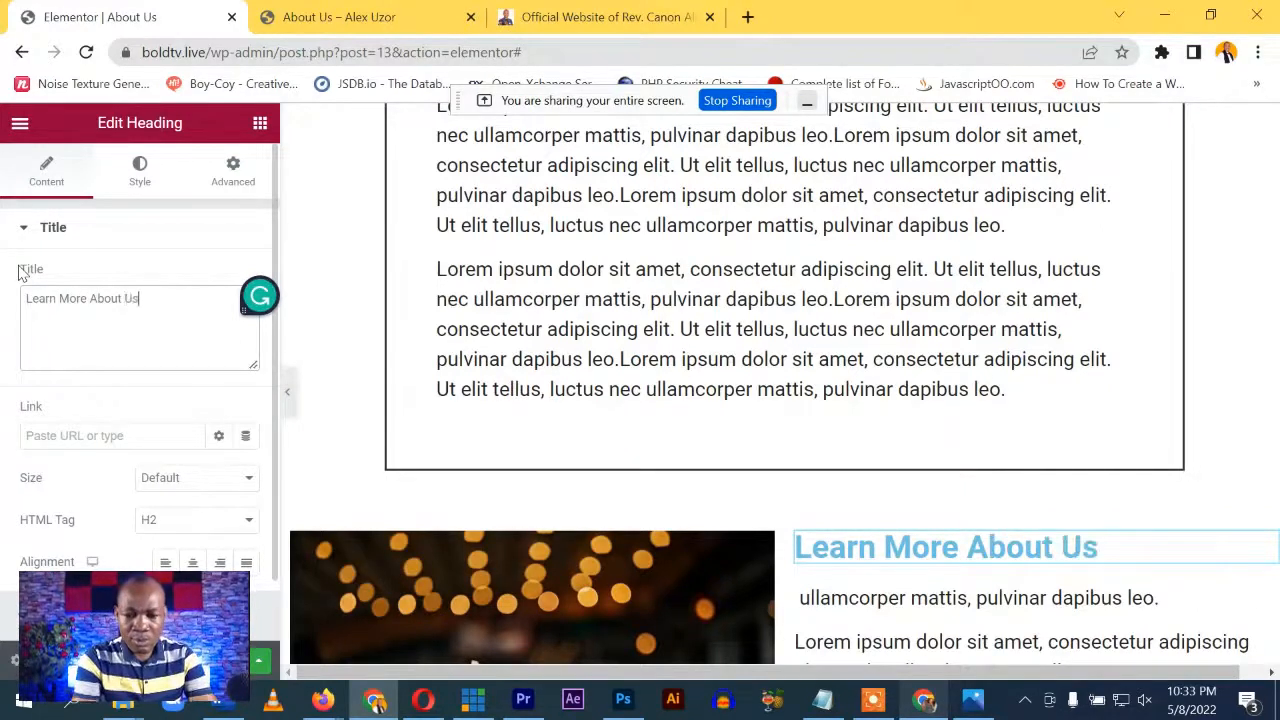
Change the "Learn More About Us" heading's text color to a darker blue and update the page
left_click(130, 172)
left_click(246, 275)
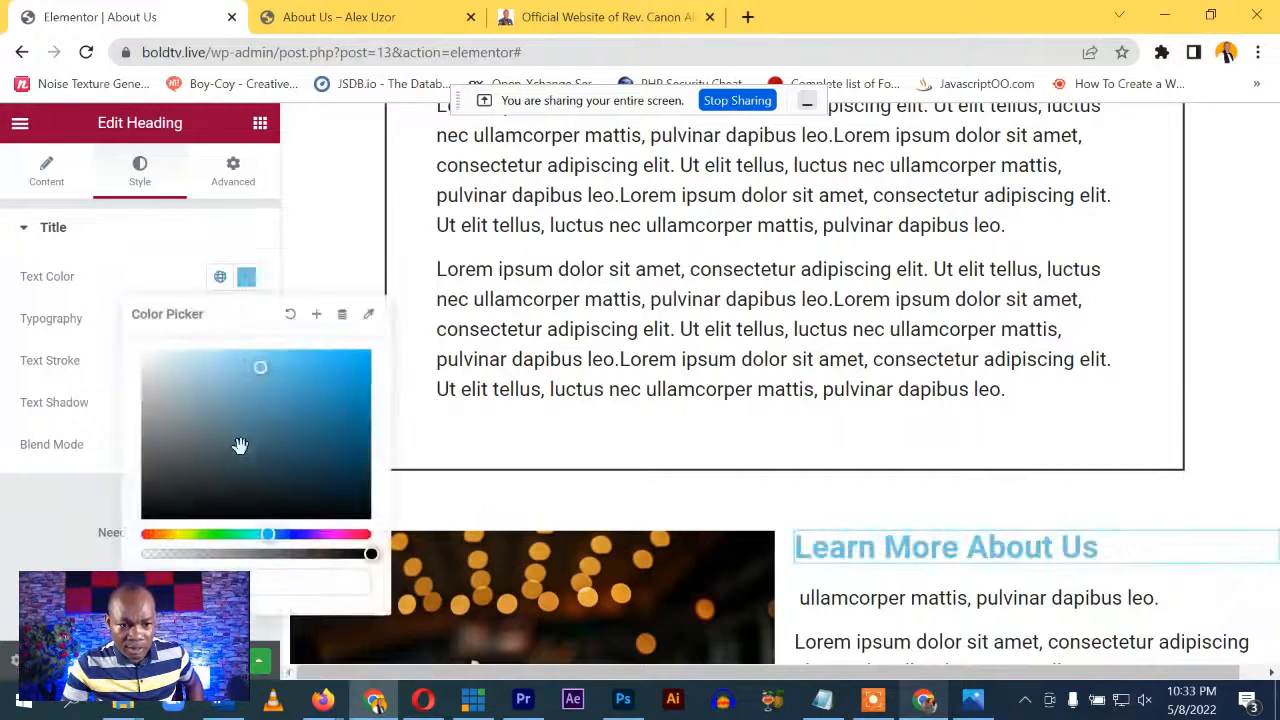
left_click_drag(260, 530, 284, 534)
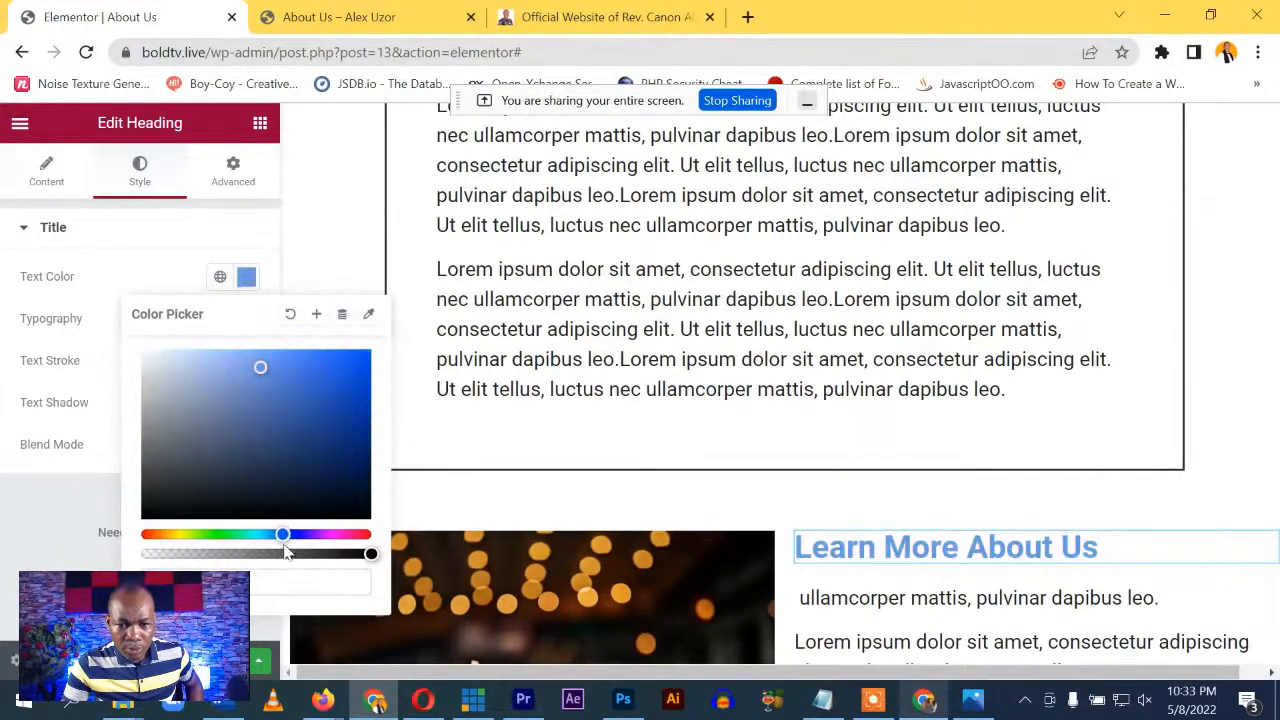
left_click(336, 412)
left_click_drag(328, 389, 309, 386)
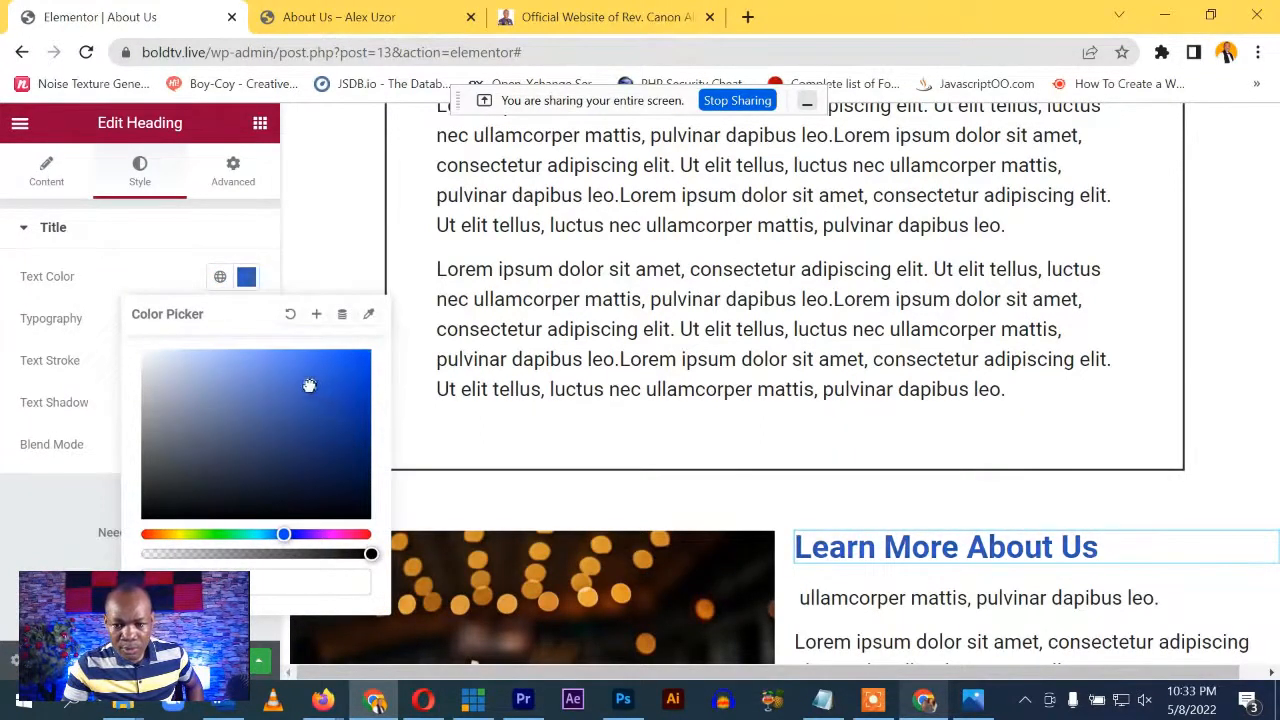
key("Escape")
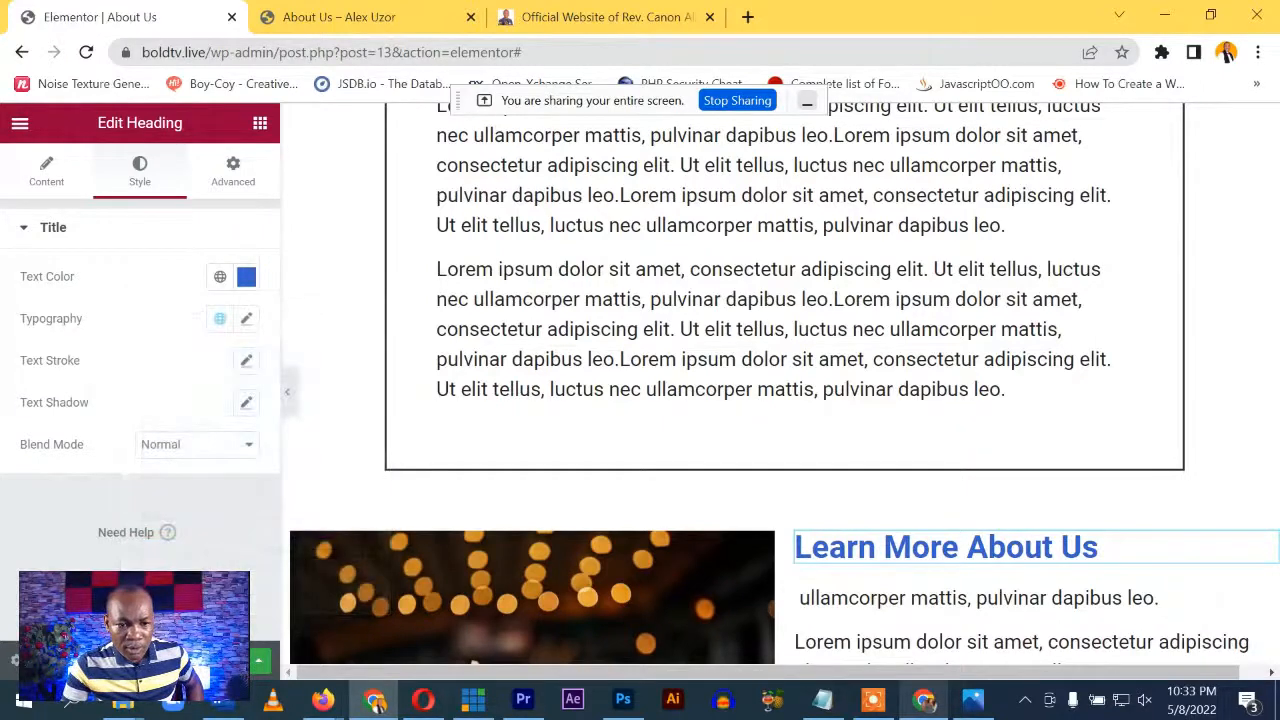
Reload the live About Us page and review its banner, bordered box and new image-and-text section
left_click(368, 18)
left_click(86, 52)
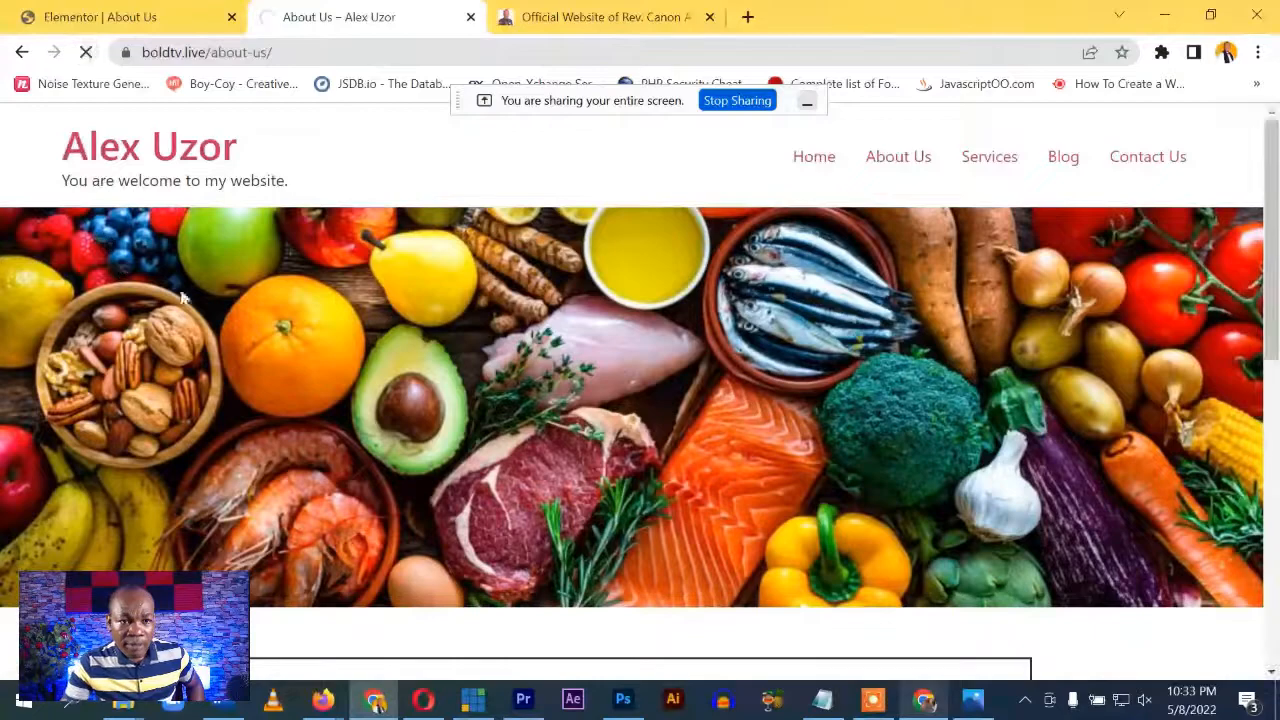
scroll(333, 319, "down", 10)
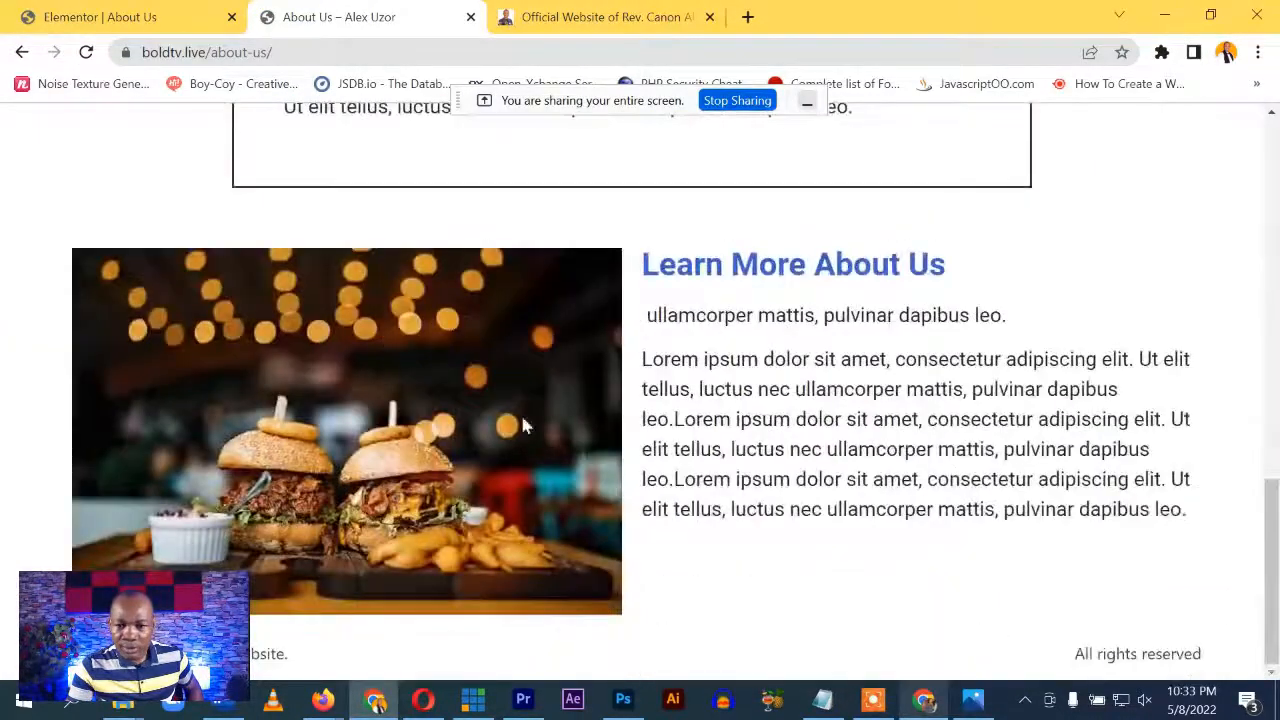
scroll(520, 410, "up", 4)
scroll(530, 504, "down", 4)
scroll(496, 528, "up", 6)
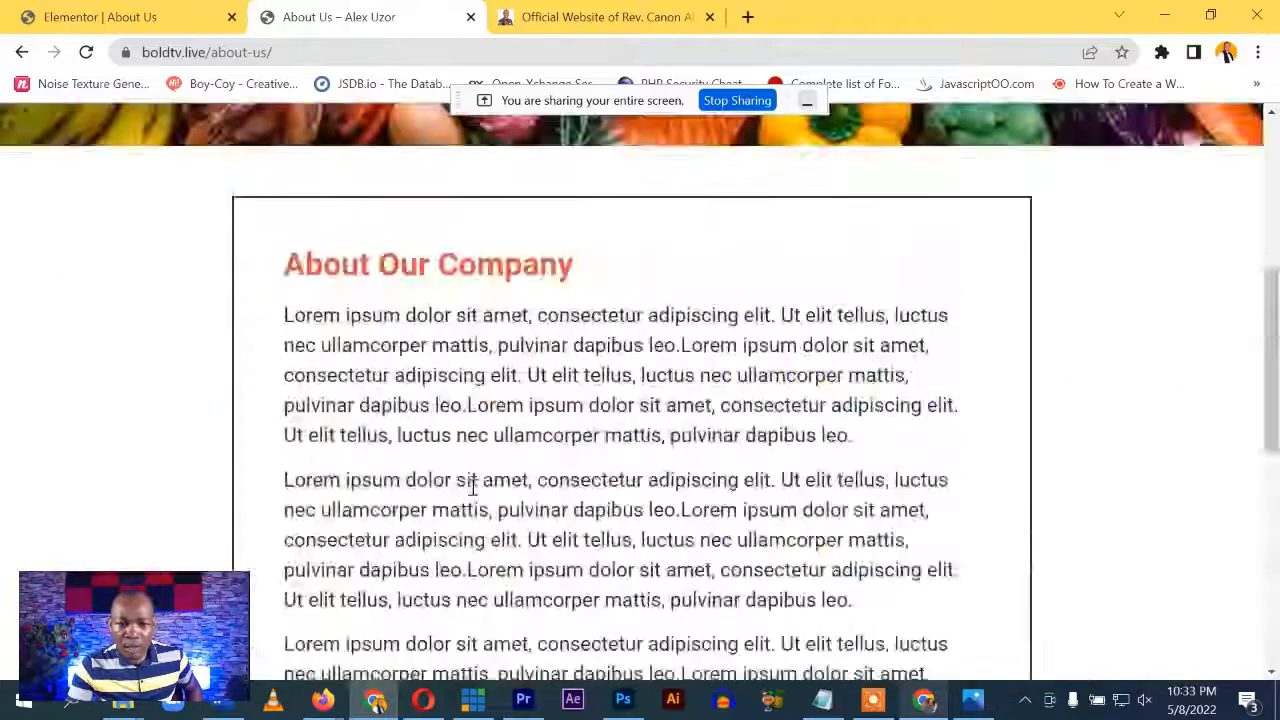
scroll(470, 460, "up", 5)
scroll(686, 423, "down", 8)
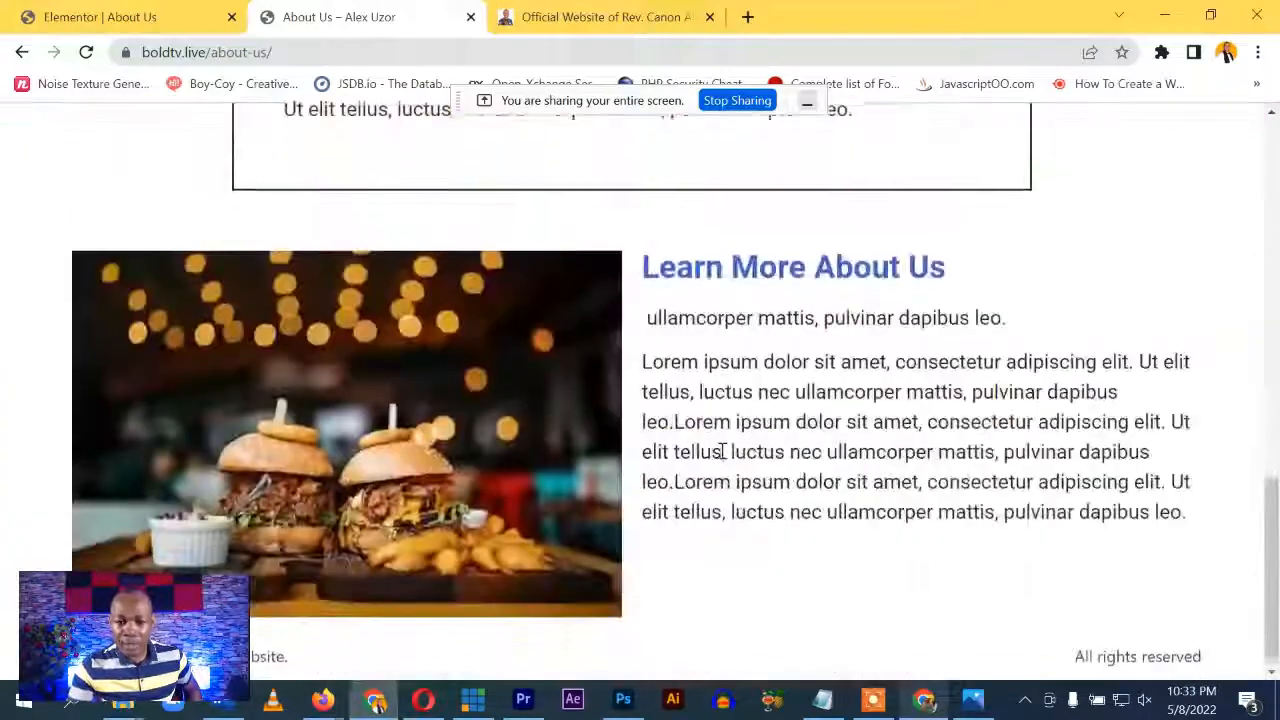
scroll(720, 448, "up", 10)
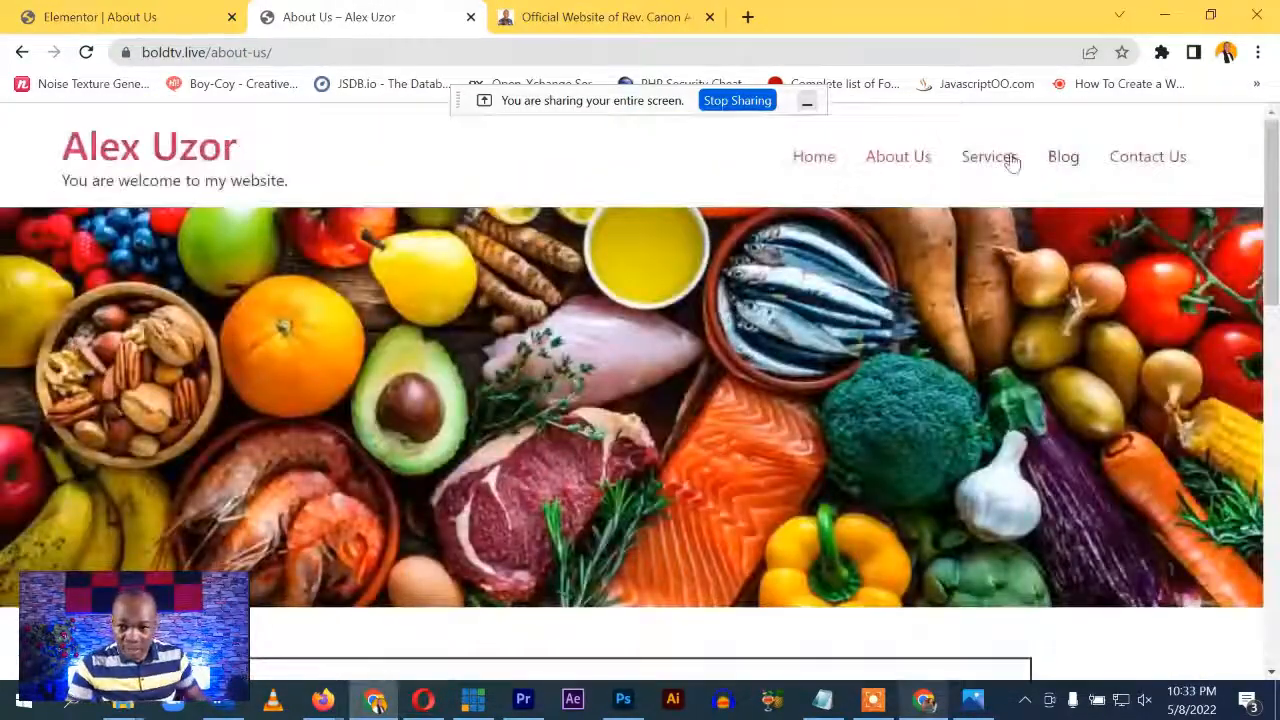
View the live Services page and examine the Blog page's post listing
left_click(1012, 163)
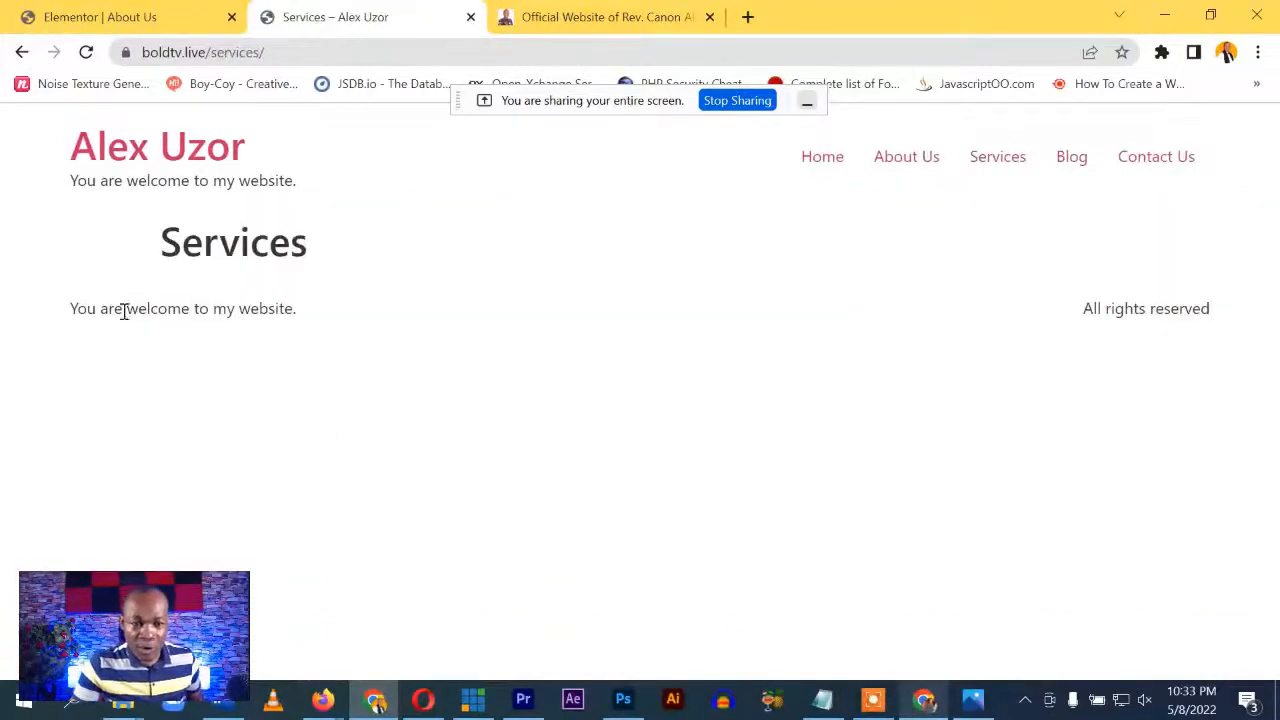
left_click(1071, 158)
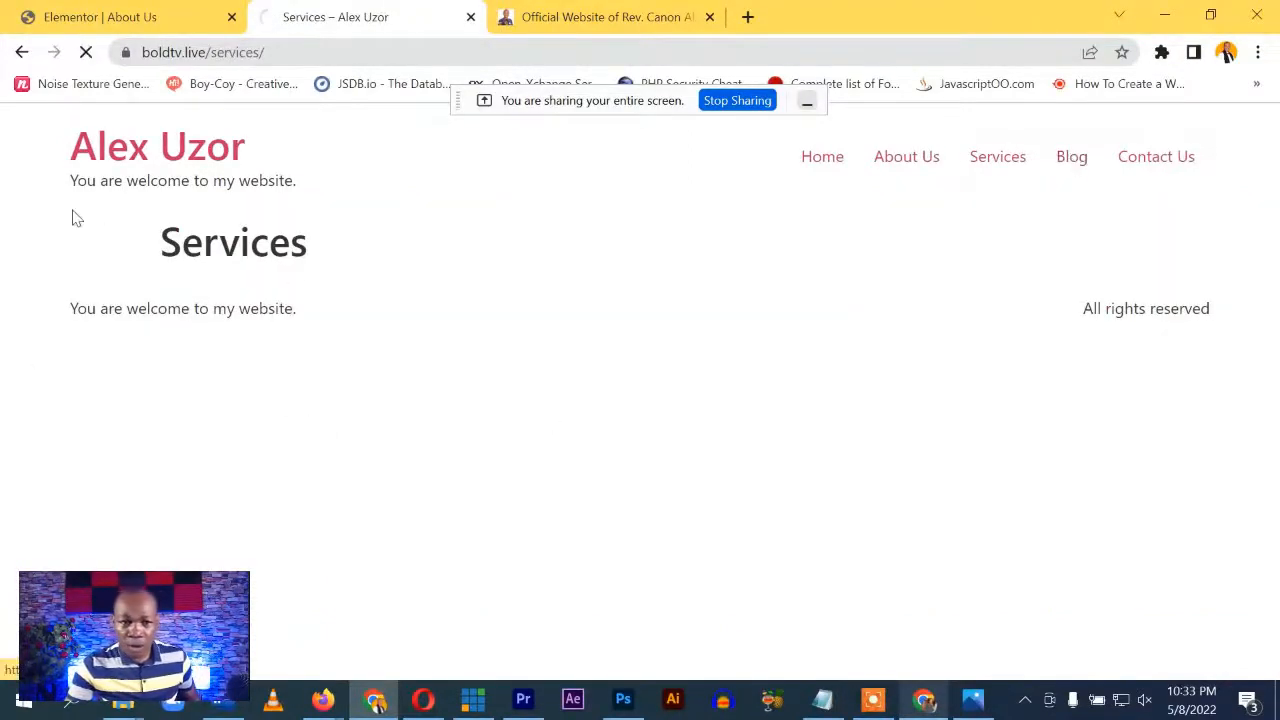
scroll(457, 438, "down", 3)
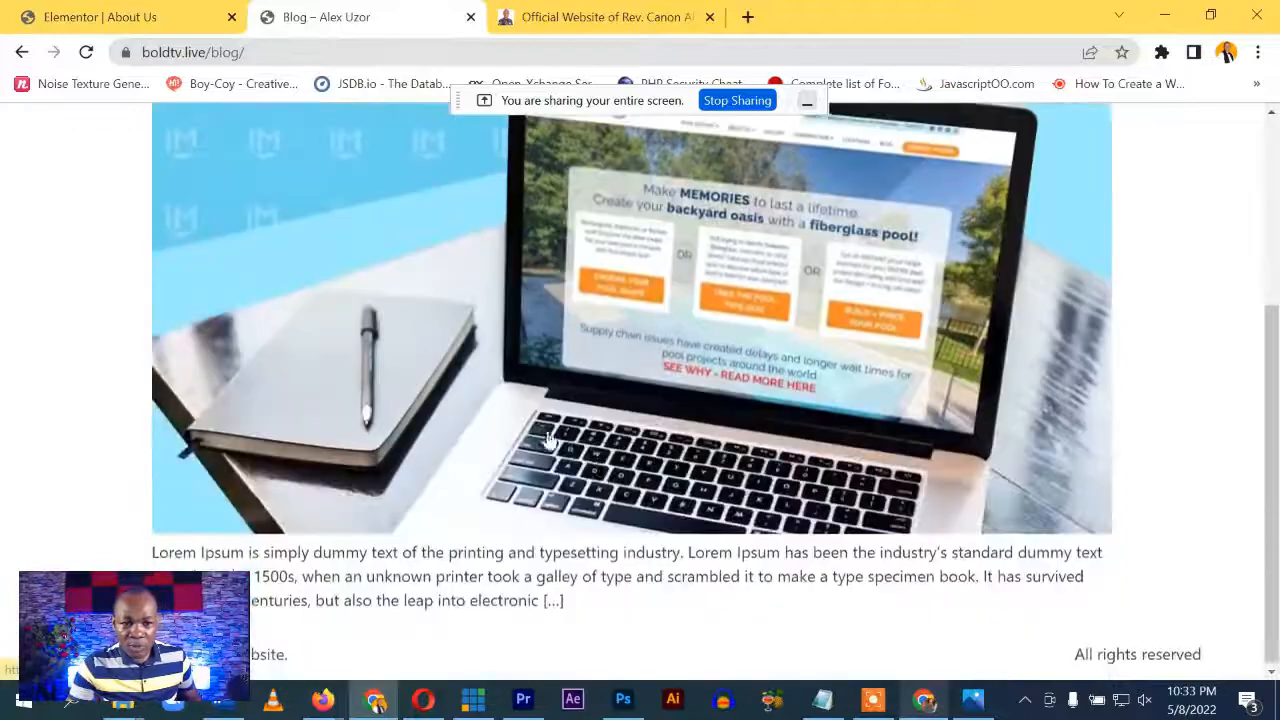
scroll(380, 382, "up", 3)
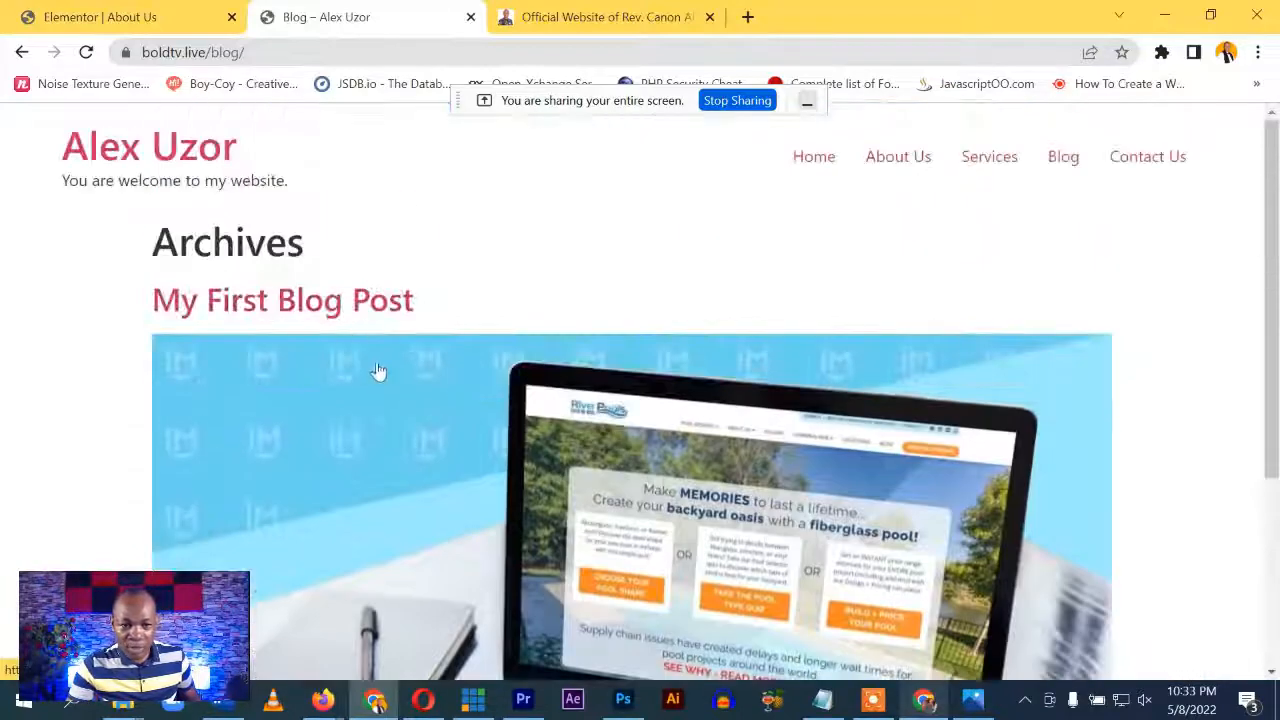
scroll(466, 404, "down", 3)
scroll(693, 449, "up", 3)
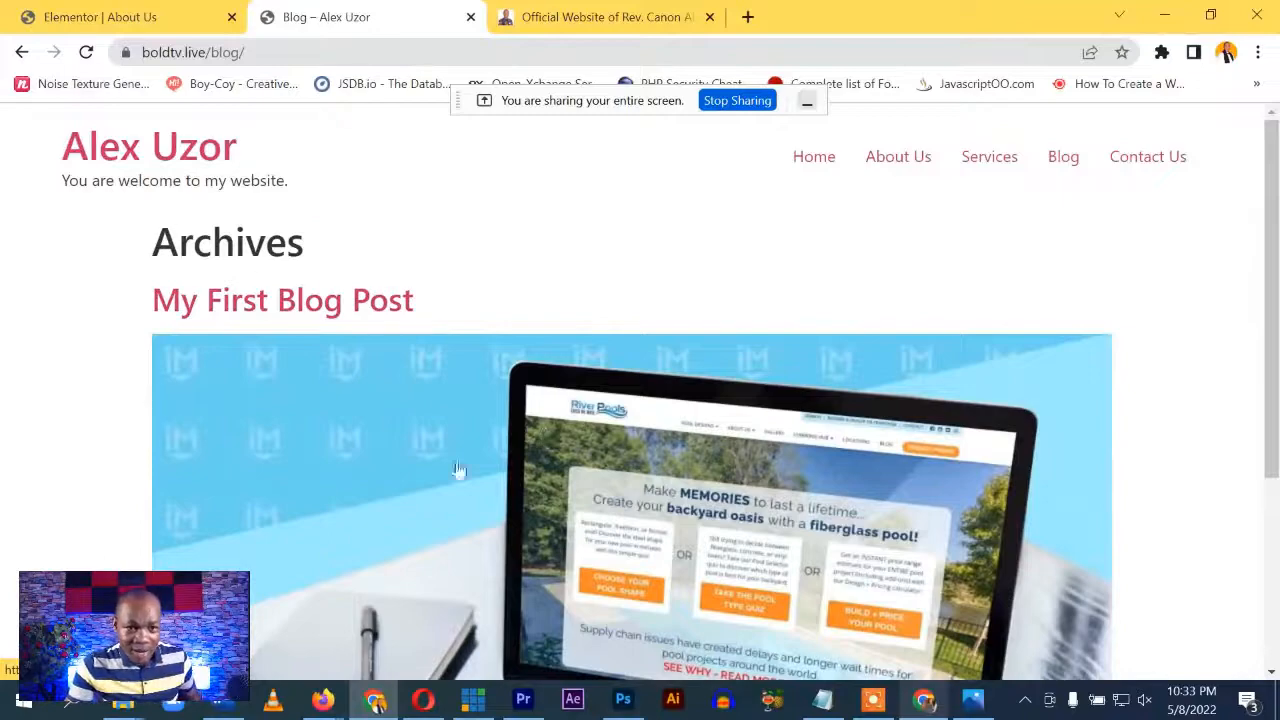
scroll(468, 433, "down", 3)
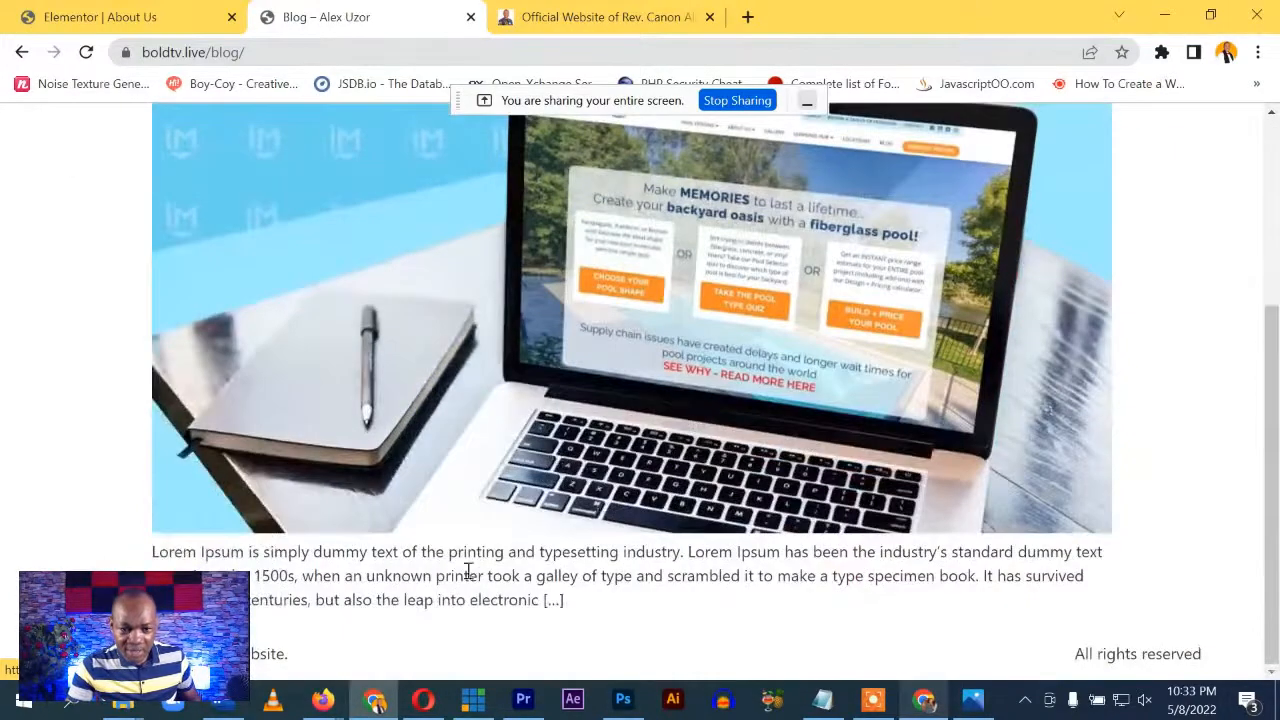
scroll(460, 545, "up", 3)
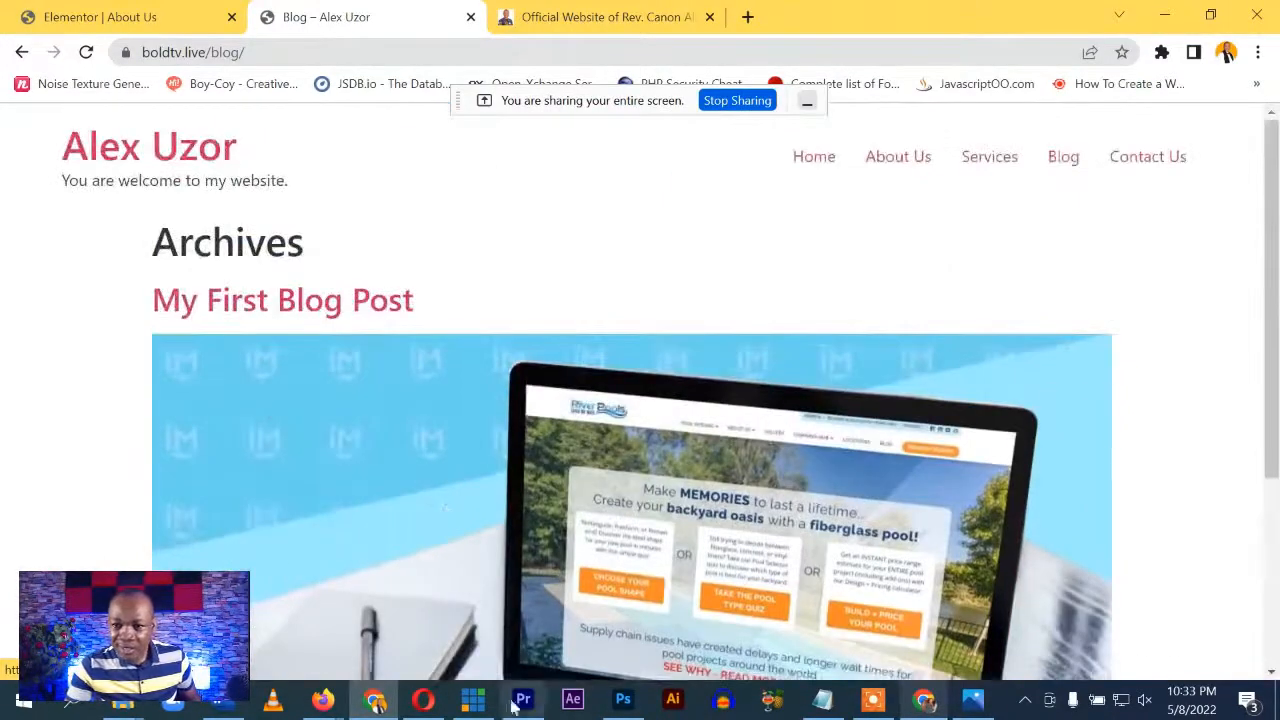
scroll(390, 460, "down", 1)
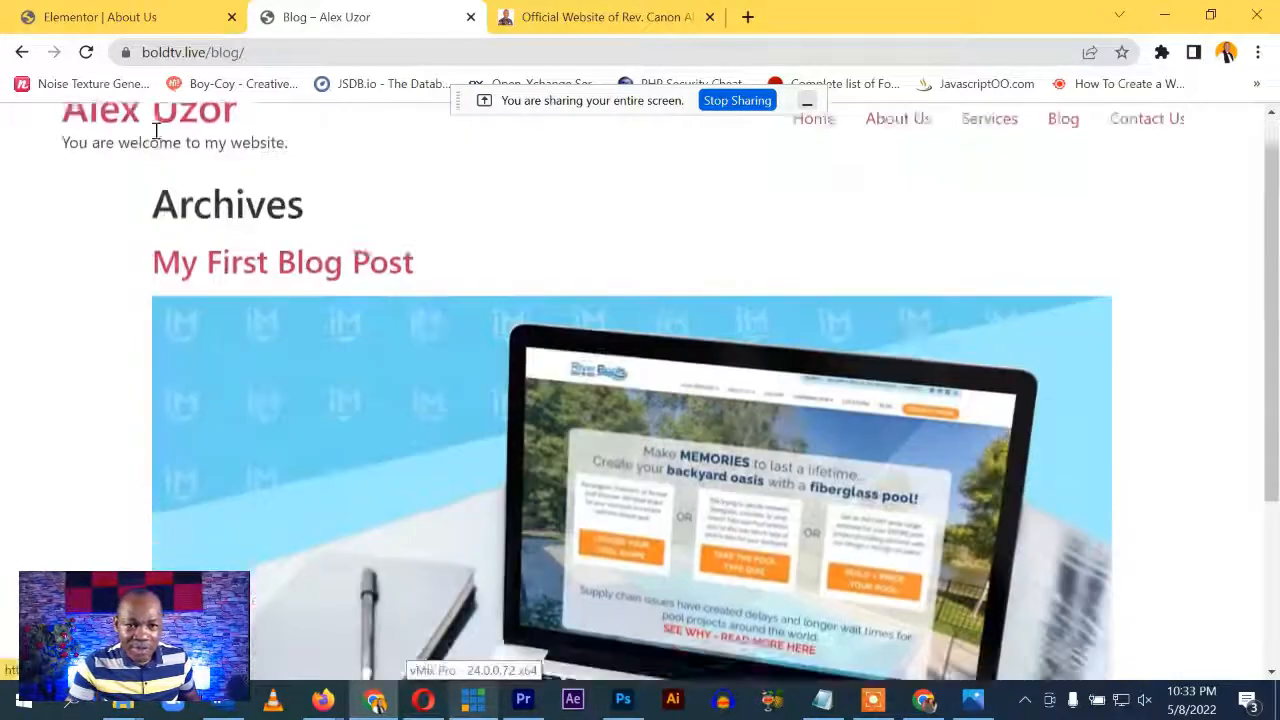
scroll(390, 460, "up", 1)
Exit the Elementor editor to the WordPress dashboard and start a new blog post
left_click(137, 16)
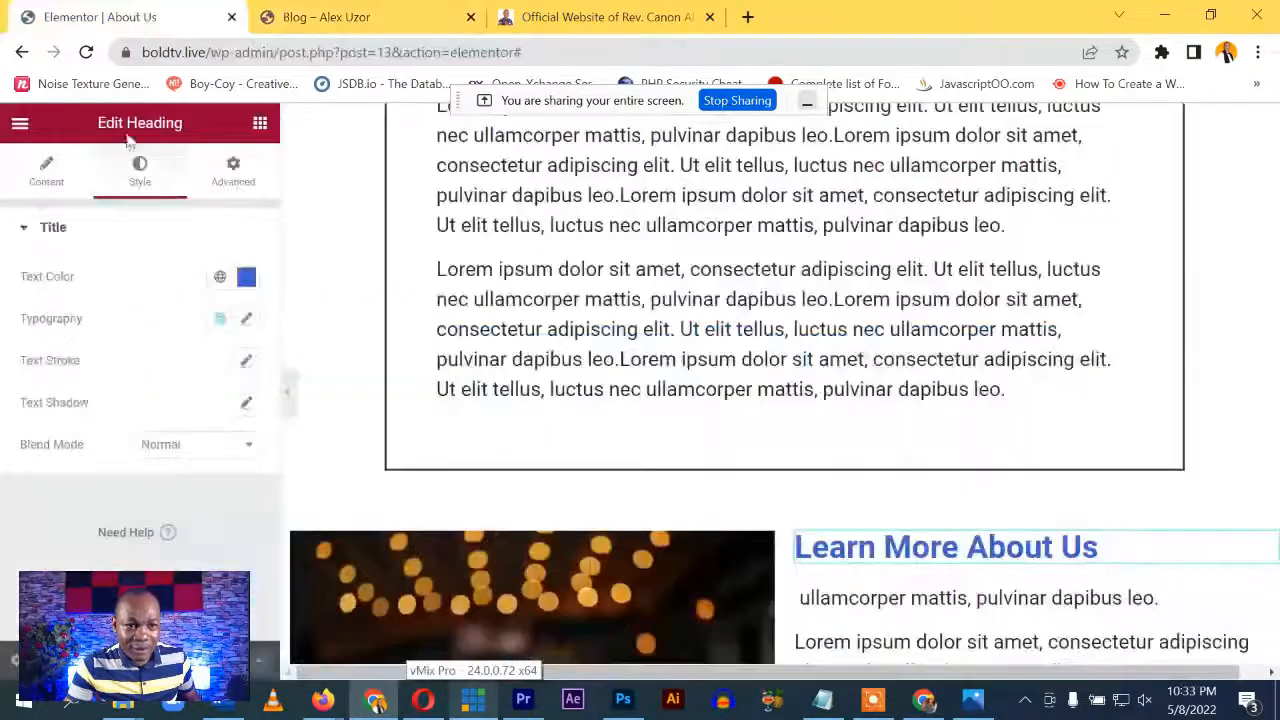
left_click(22, 127)
left_click(143, 471)
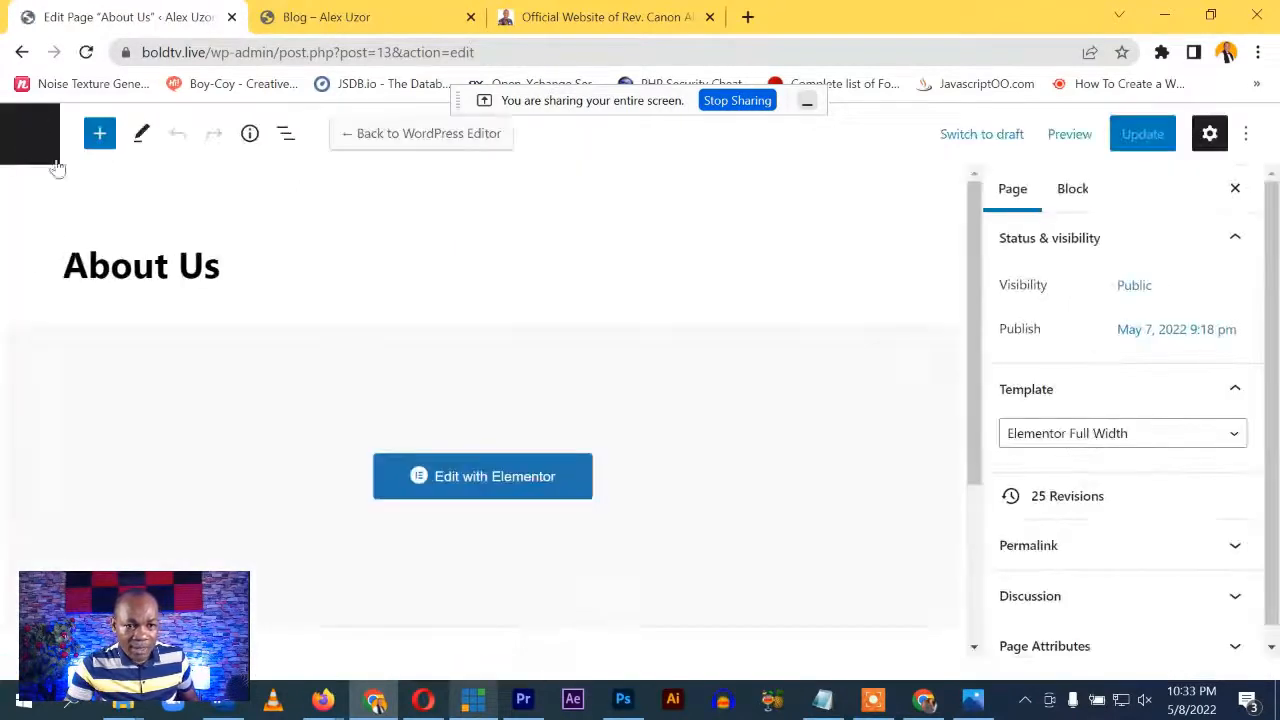
left_click(31, 131)
mouse_move(60, 220)
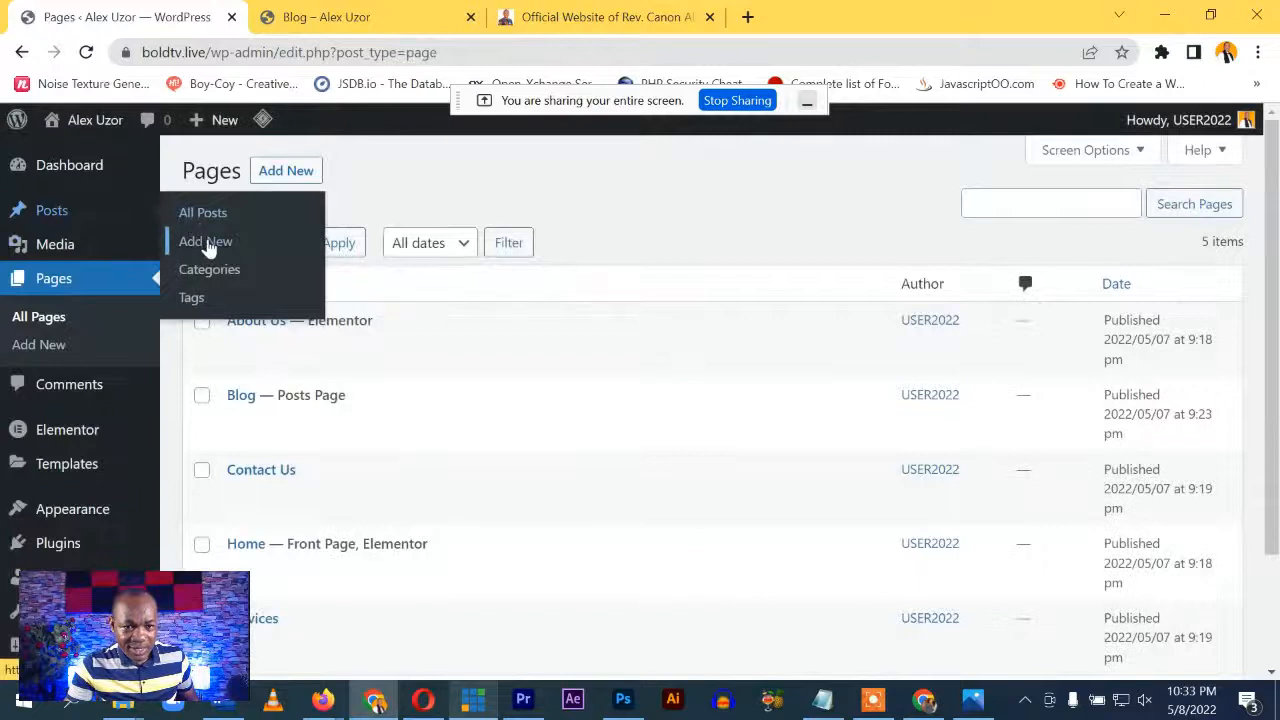
left_click(208, 244)
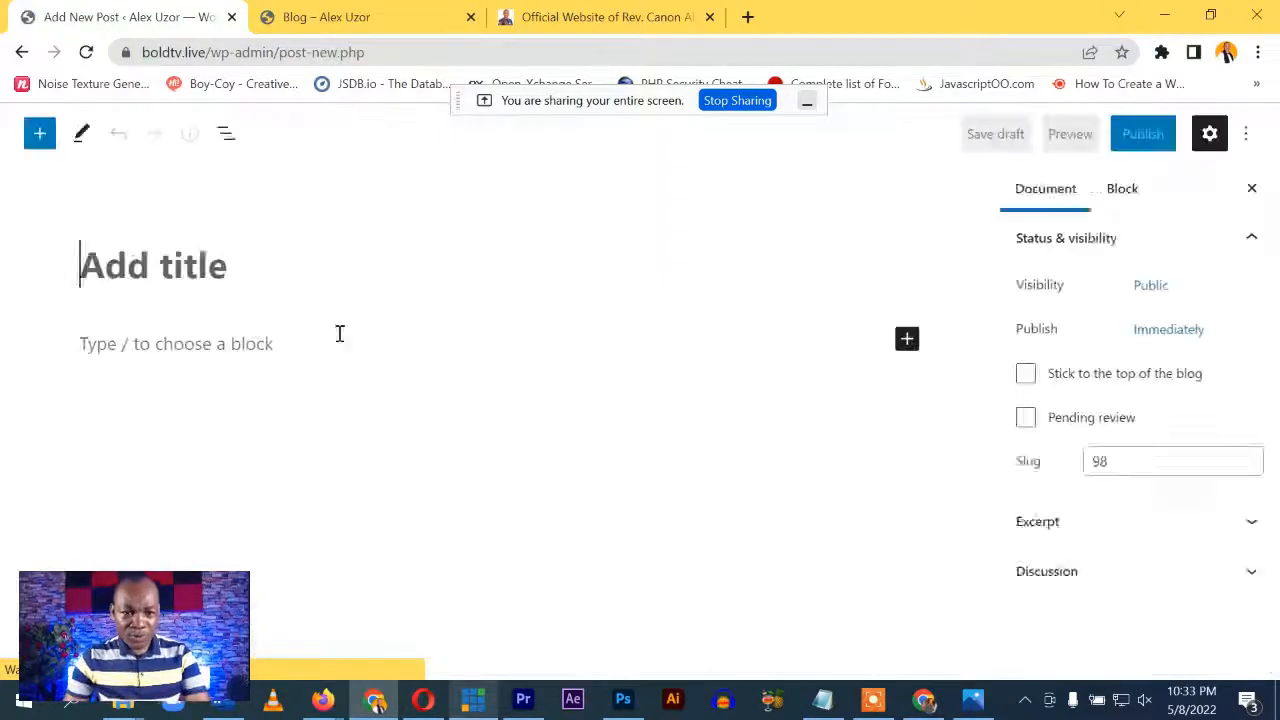
Title the new post "My Second Post"
type("My ")
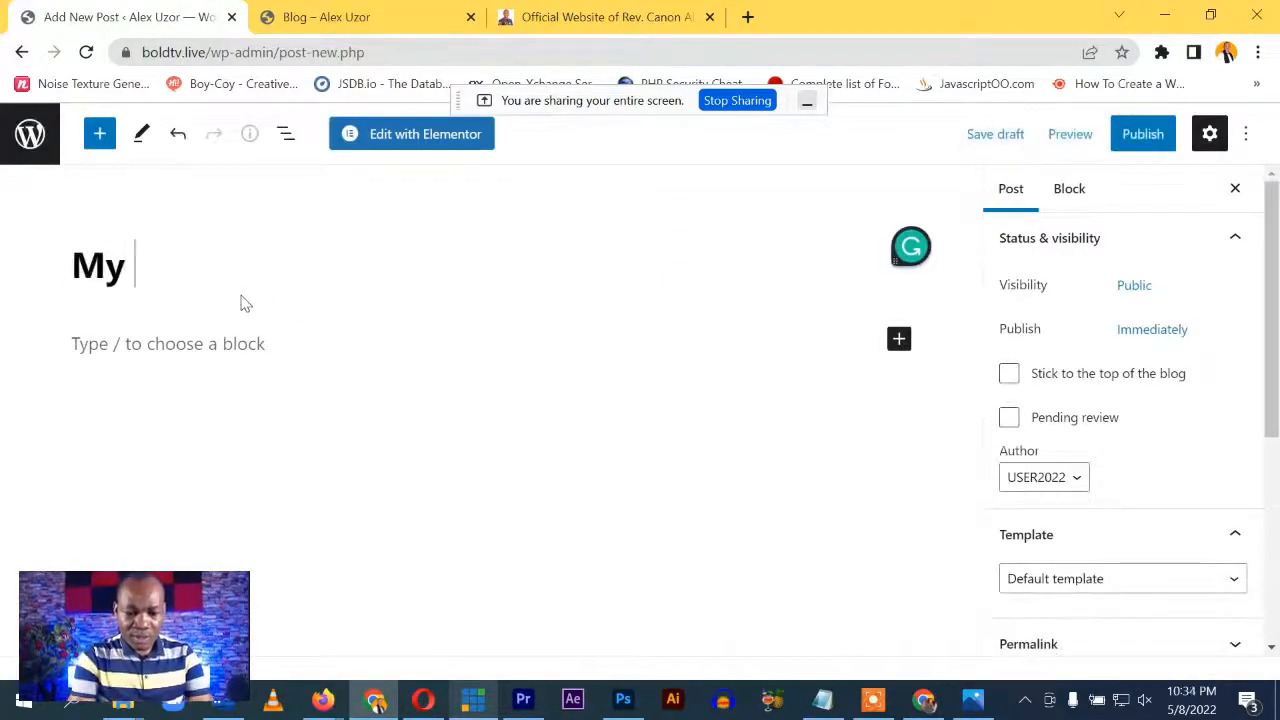
type("Second ")
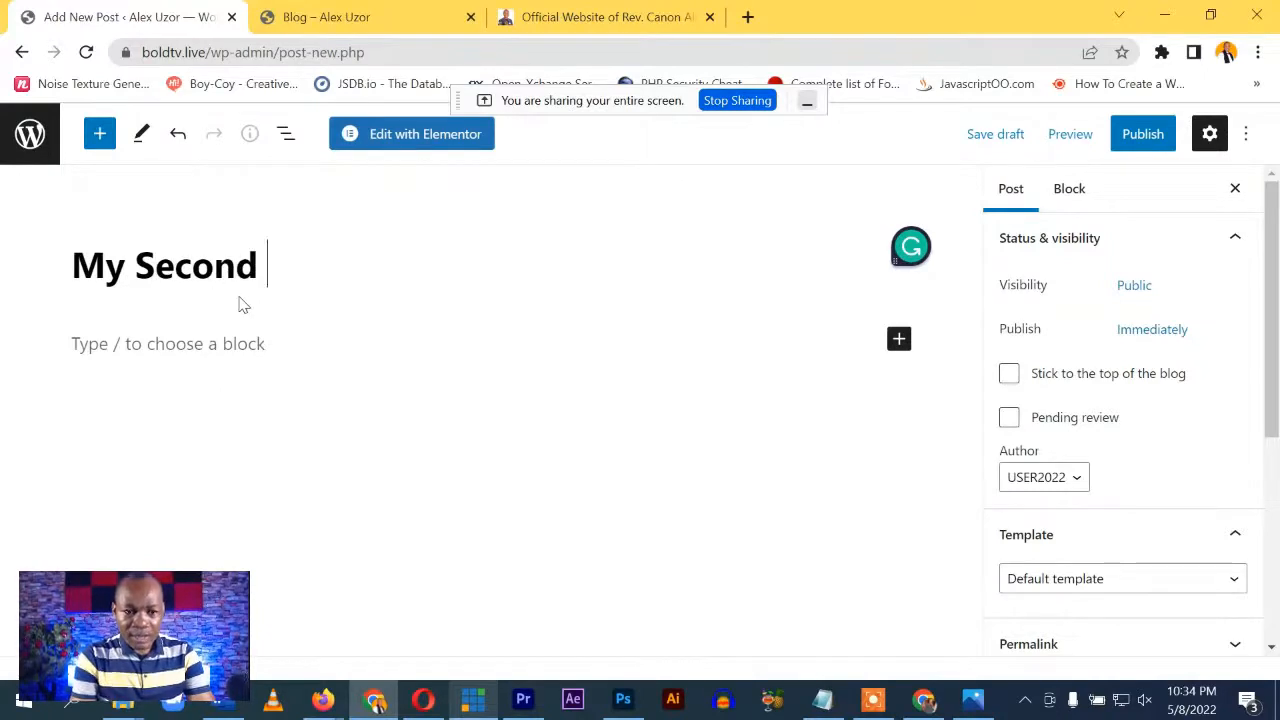
type("Post")
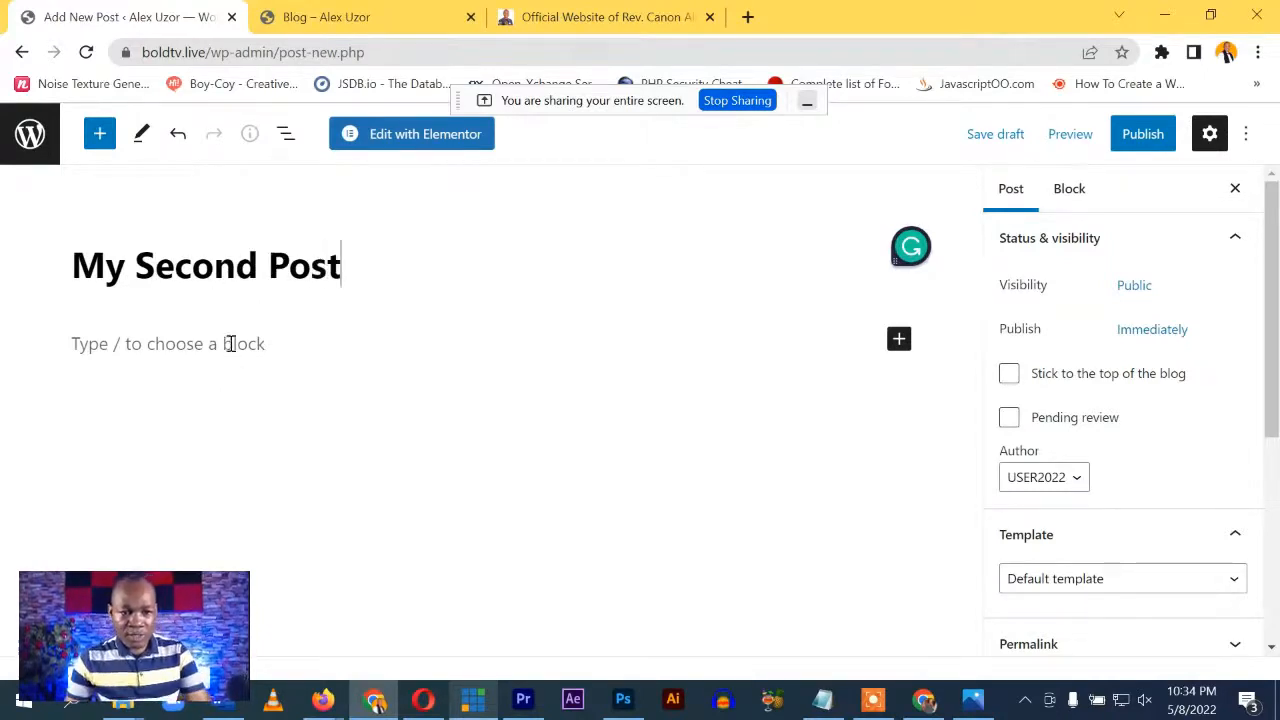
Fill the post body with a paragraph repeating the "Lorem ipsum dolor sit amet" text four times and start an empty block below it
left_click(229, 343)
type("Lorem ipsum dolor sit amet, consectetur adipiscing elit. Ut elit tellus, luctus nec ullamcorper mattis, pulvinar dapibus leo.")
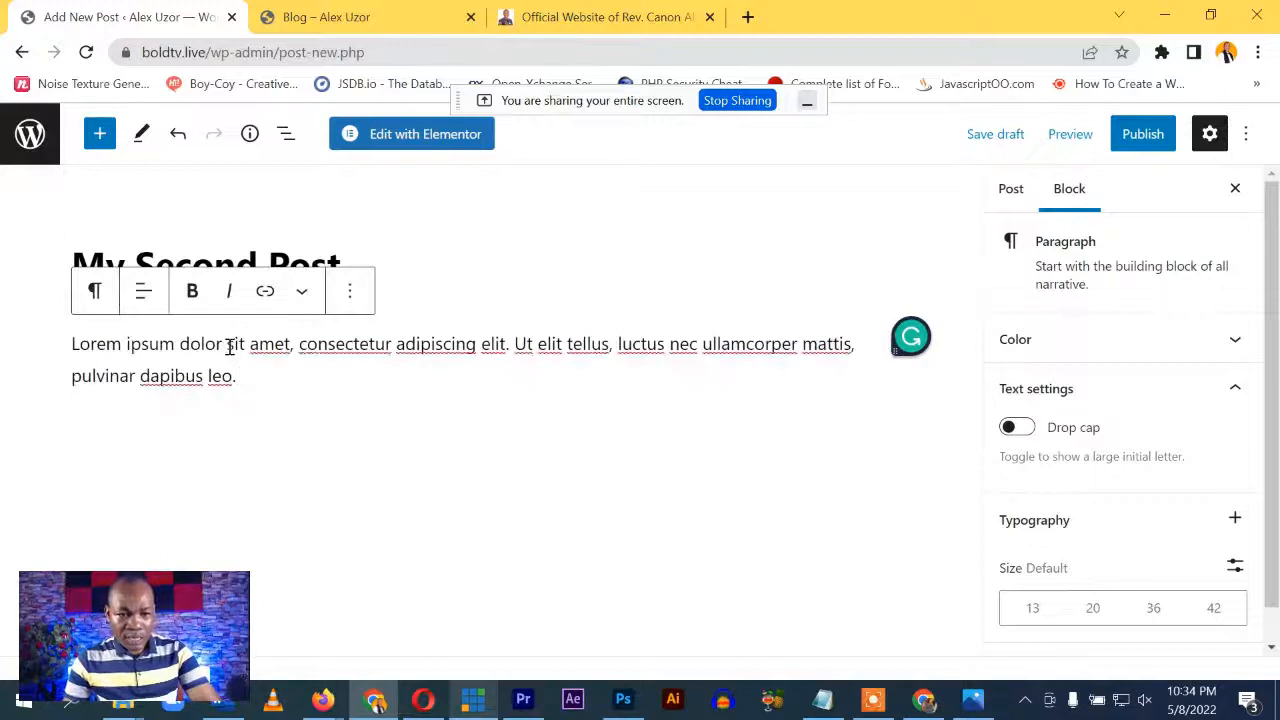
key("ctrl+v")
key("ctrl+v")
key("ctrl+v")
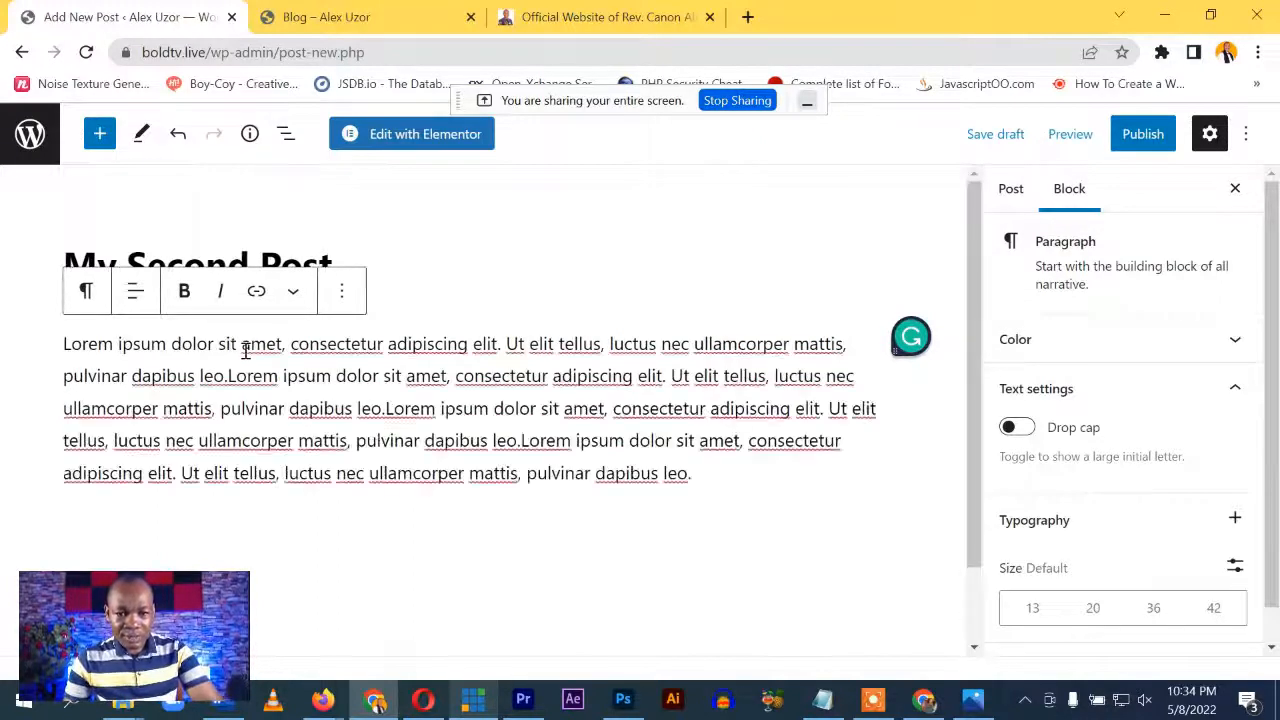
key("Return")
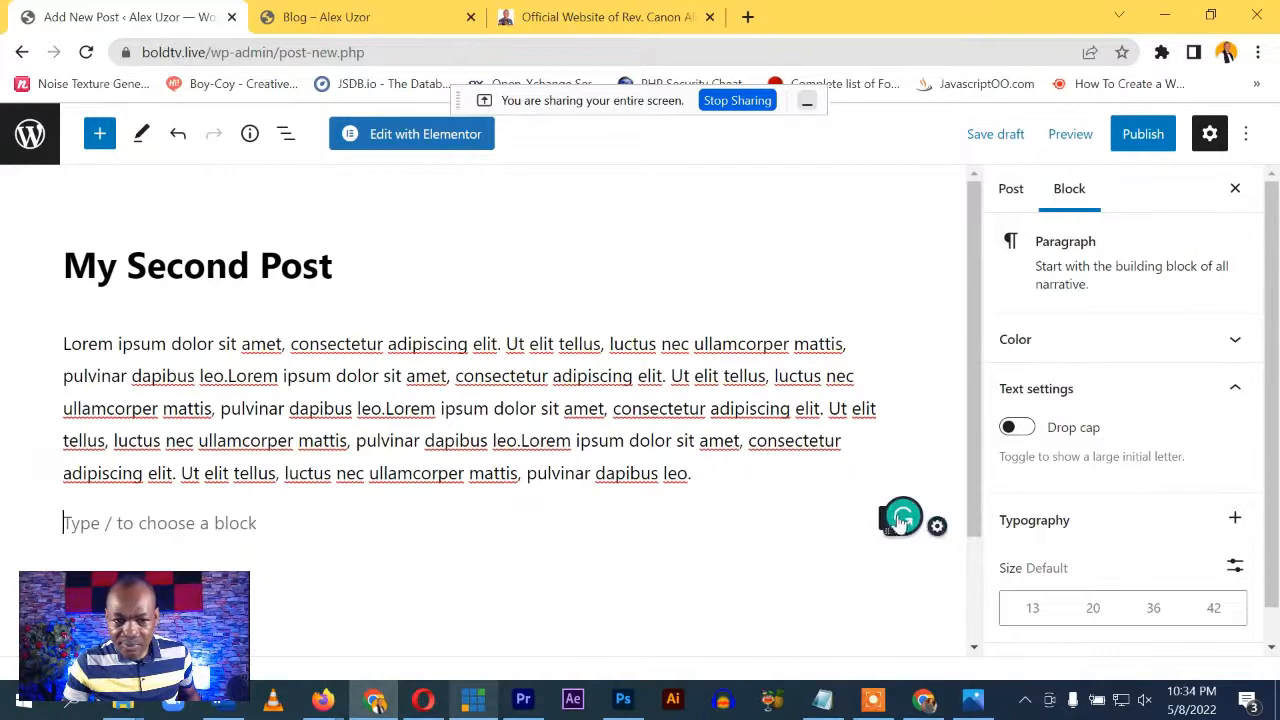
left_click(826, 500)
left_click_drag(871, 415, 877, 415)
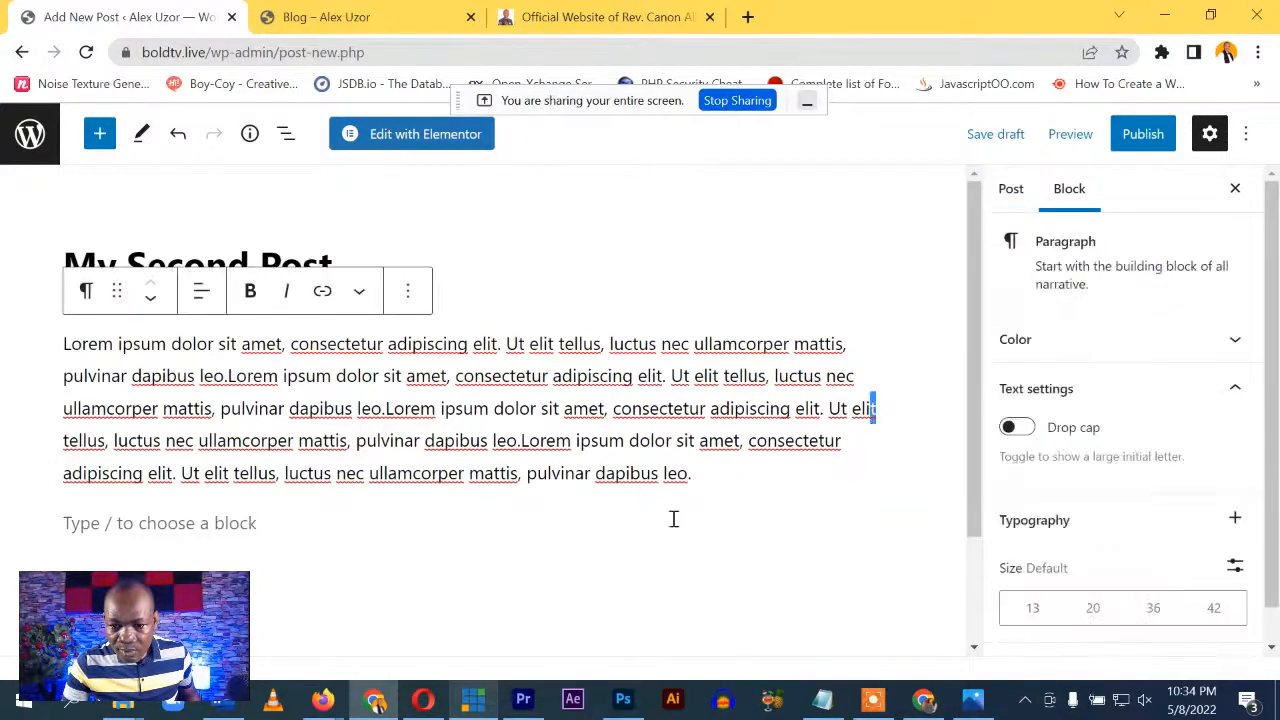
Insert an image block below the opening paragraph and fill it with food1.jpg from the media library
left_click(341, 520)
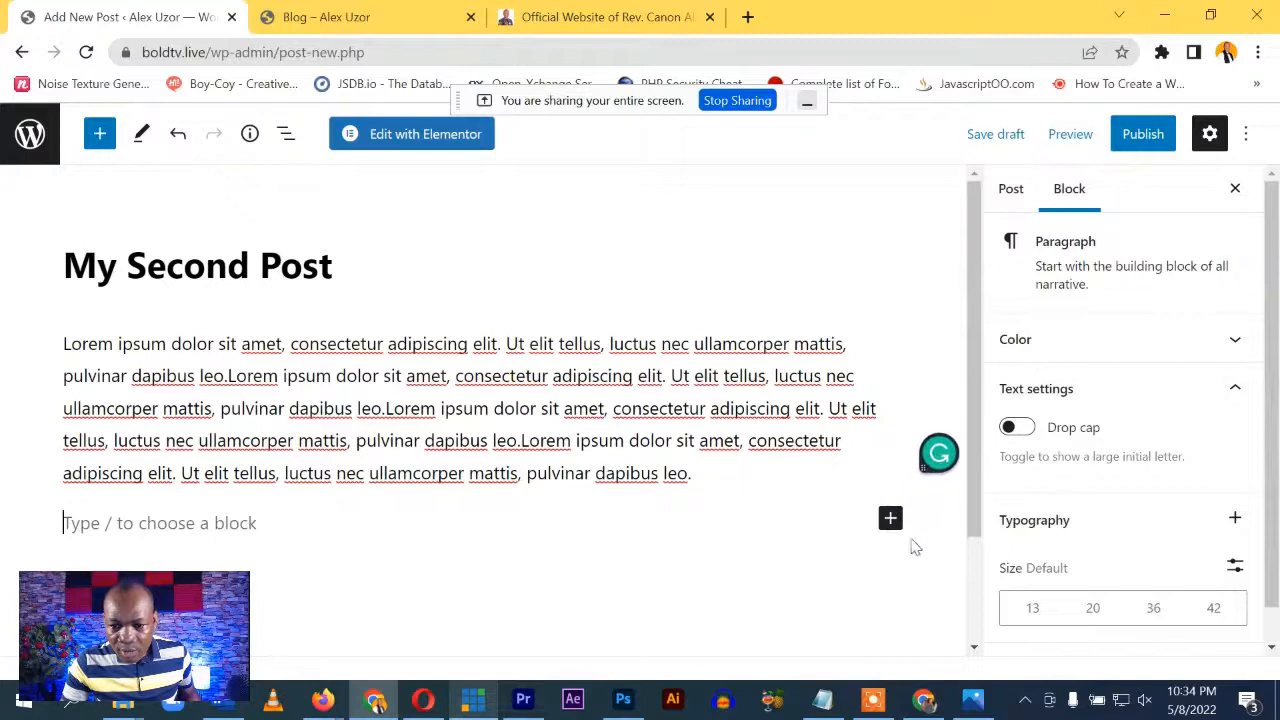
left_click(890, 521)
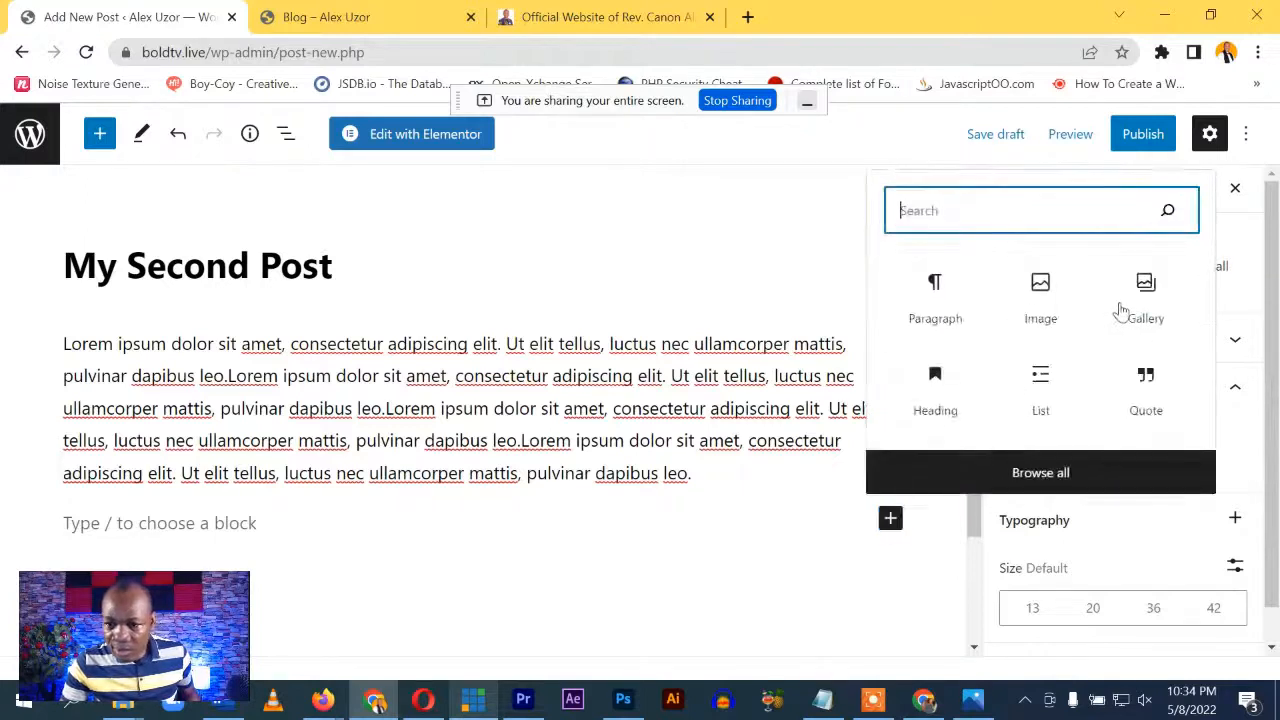
left_click(1041, 290)
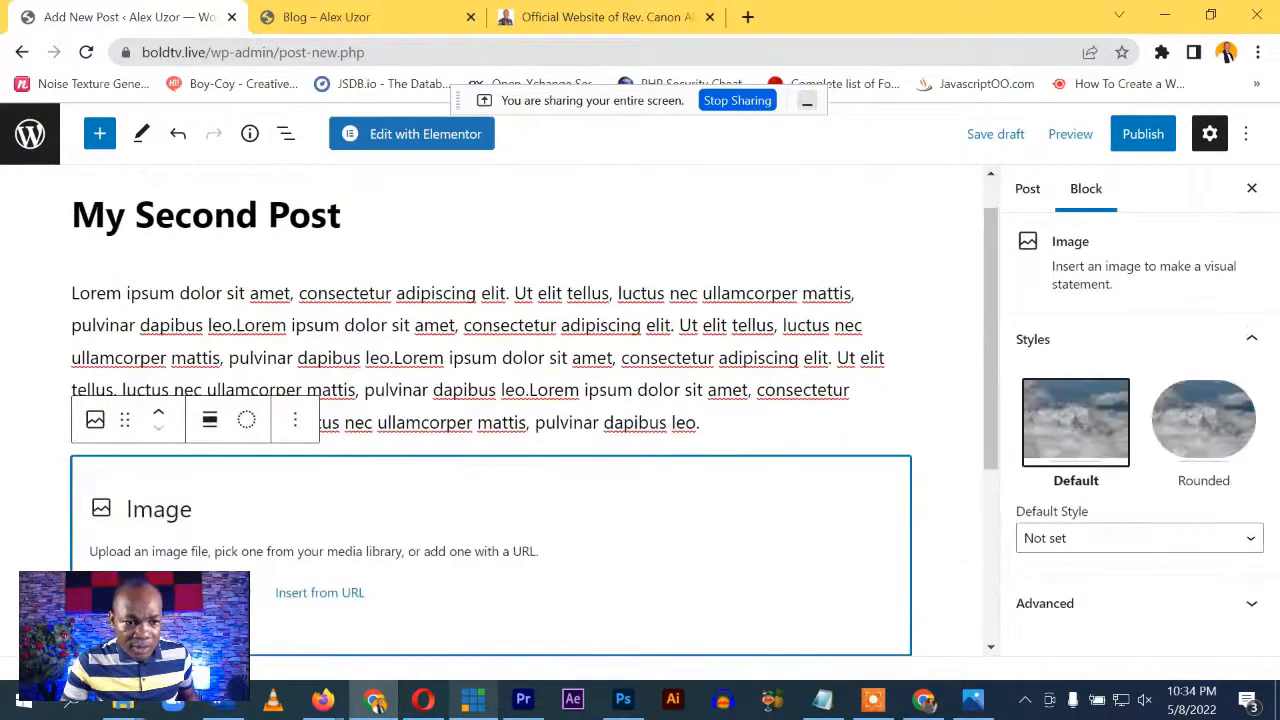
left_click(205, 592)
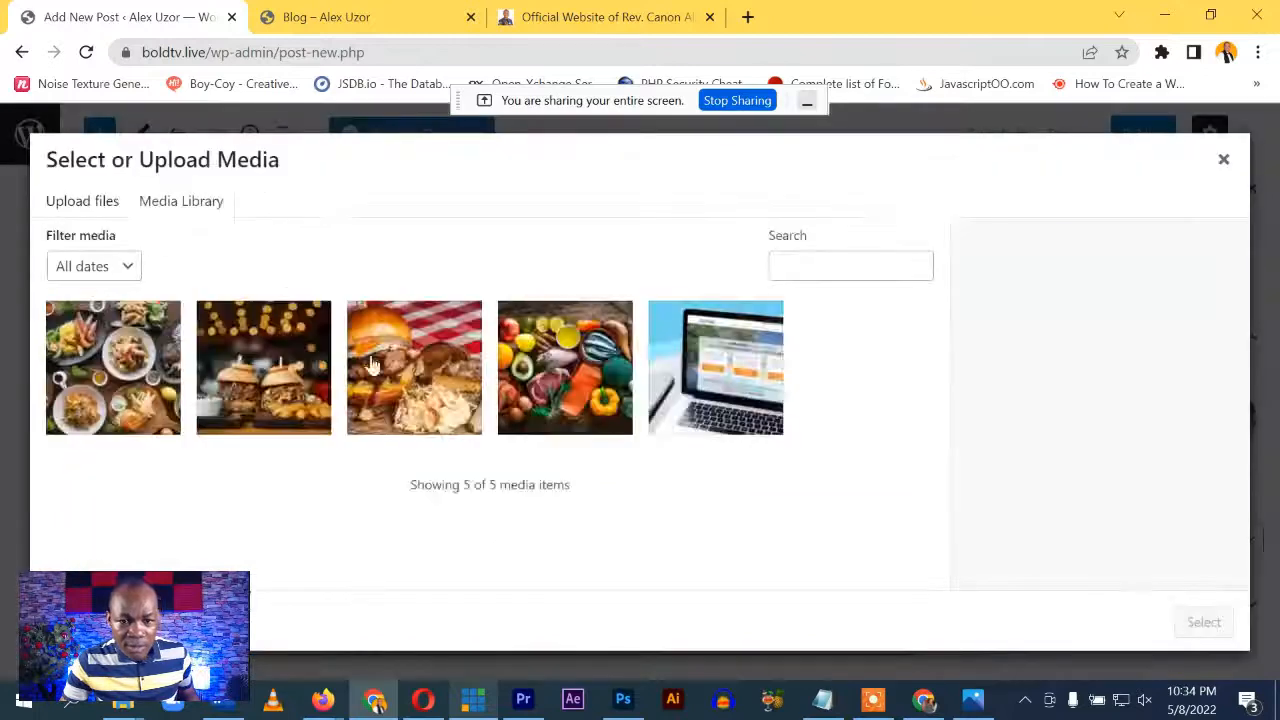
left_click(119, 362)
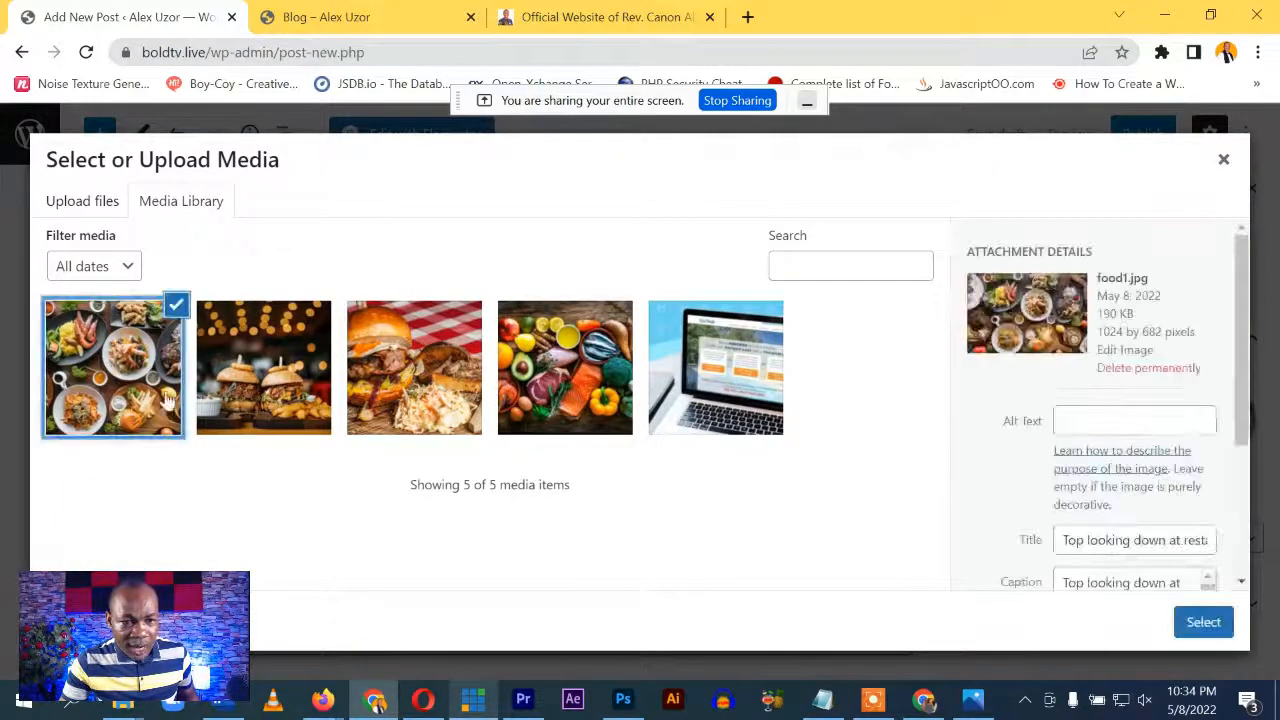
left_click(1200, 624)
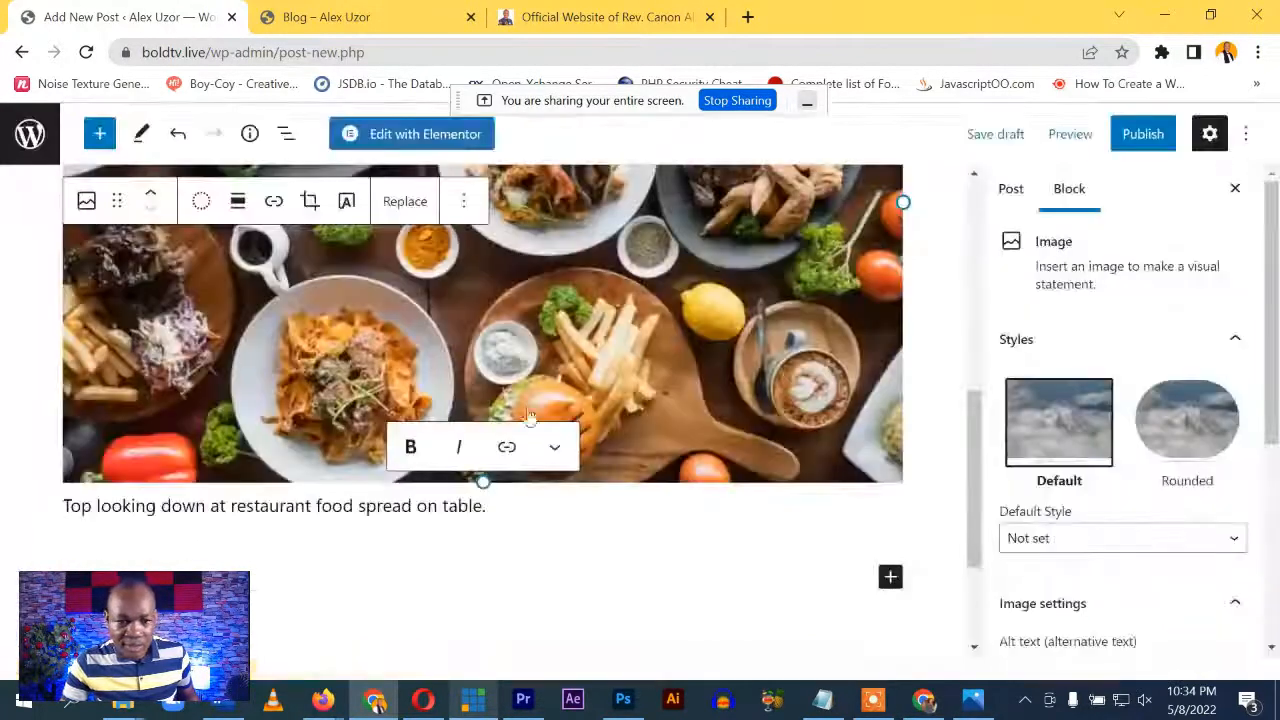
Add a line break before the food image's caption text and insert the "Lorem ipsum dolor sit amet... pulvinar dapibus leo." passage three times there
scroll(613, 350, "down", 2)
scroll(613, 350, "up", 2)
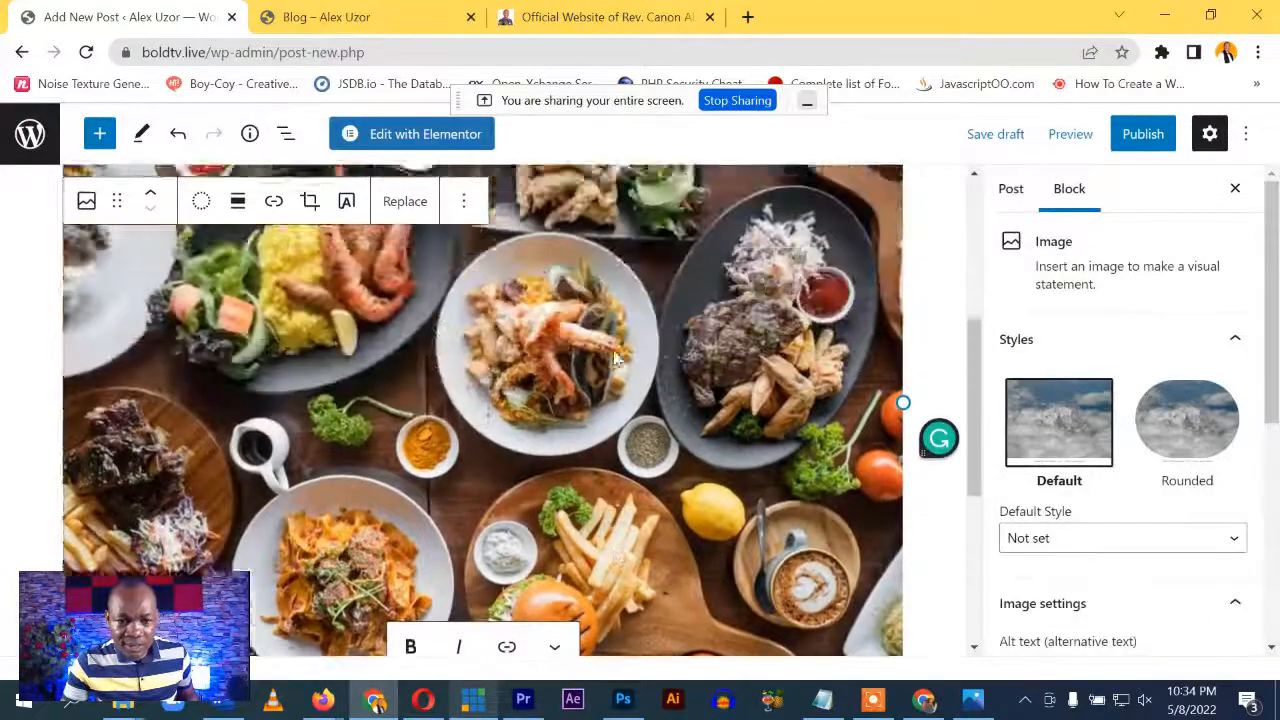
scroll(615, 360, "down", 1)
scroll(615, 360, "down", 4)
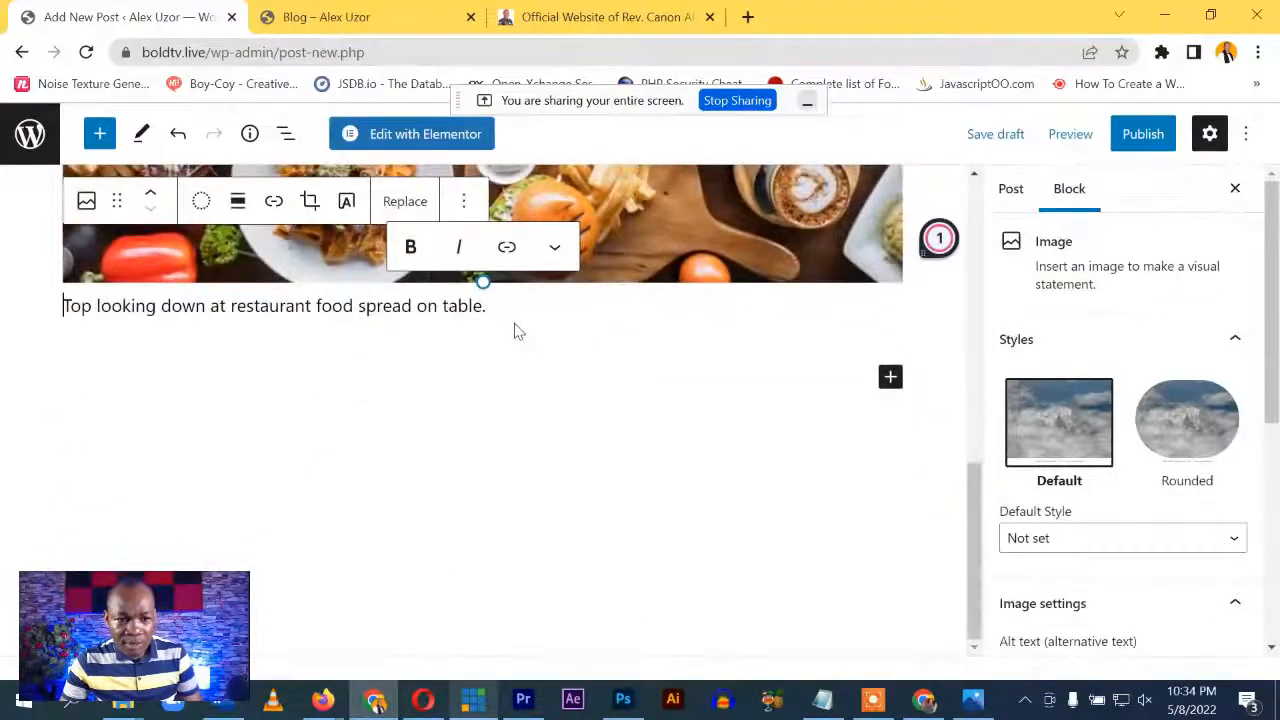
key("Return")
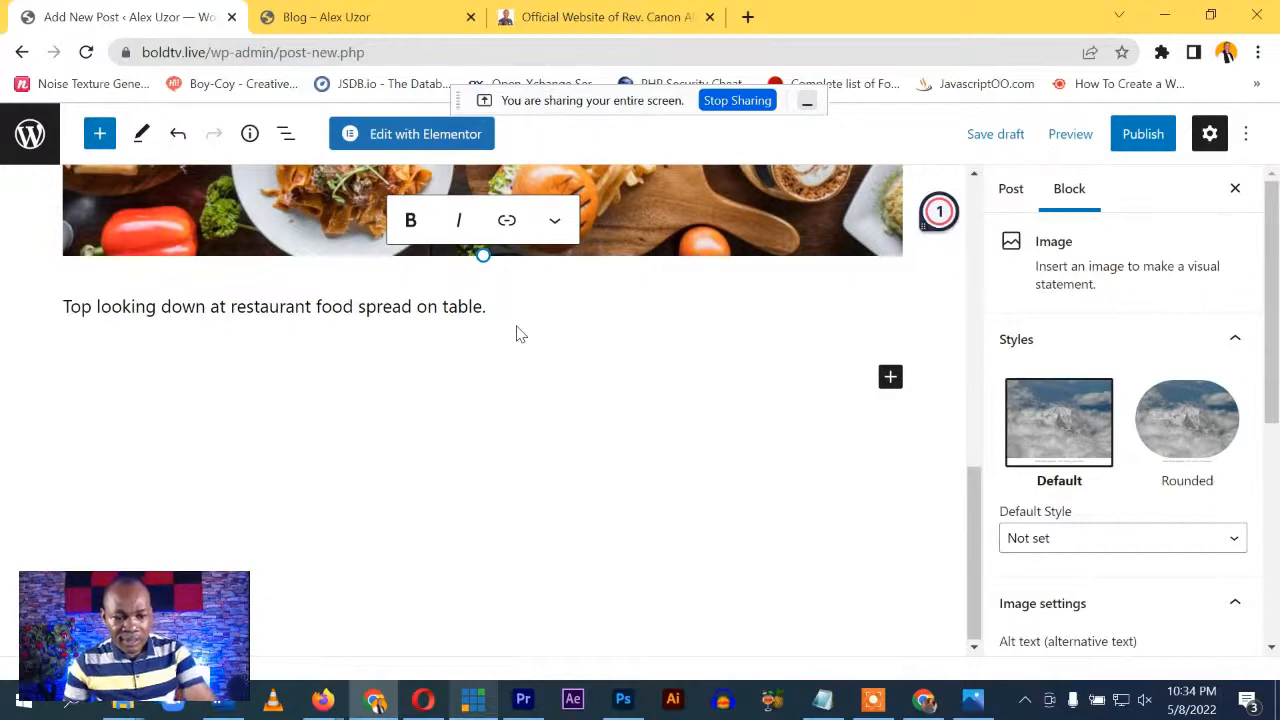
type("Lorem ipsum dolor sit amet, consectetur adipiscing elit. Ut elit tellus, luctus nec ullamcorper mattis, pulvinar dapibus leo.")
type("Lorem ipsum dolor sit amet, consectetur adipiscing elit. Ut elit tellus, luctus nec ullamcorper mattis, pulvinar dapibus leo.")
type("Lorem ipsum dolor sit amet, consectetur adipiscing elit. Ut elit tellus, luctus nec ullamcorper mattis, pulvinar dapibus leo.")
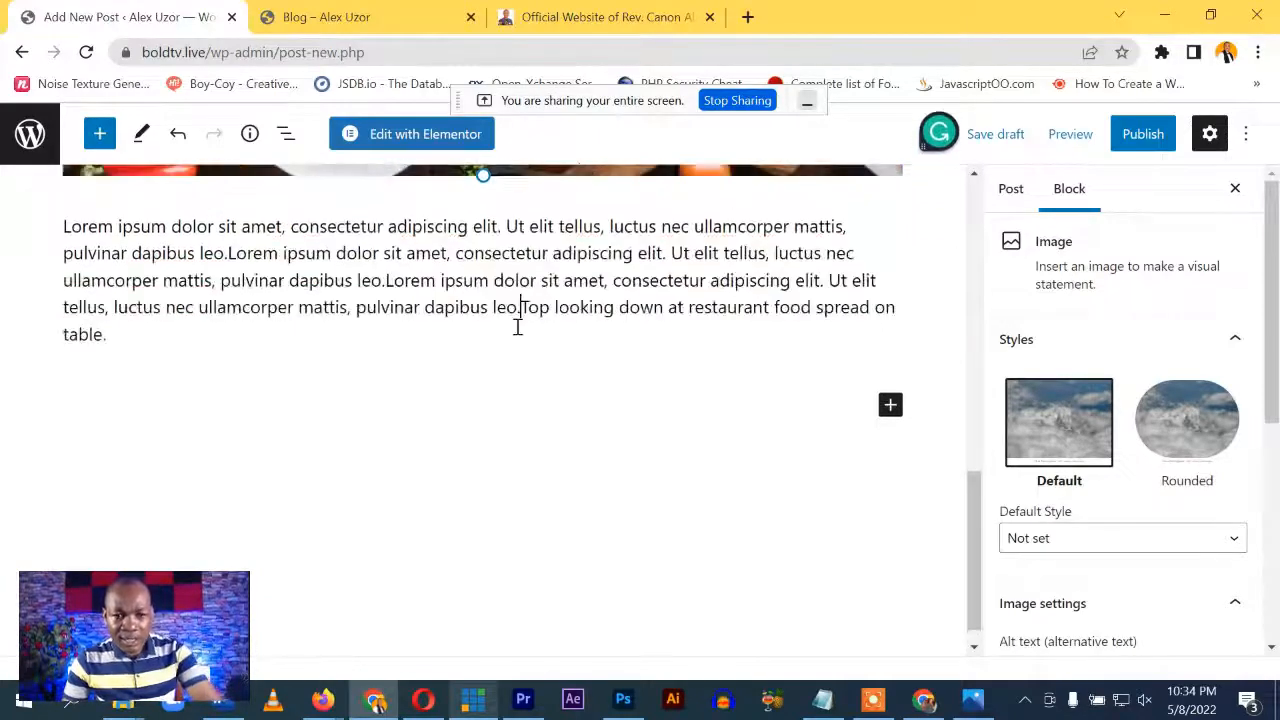
Start a new block after the extended caption and insert food2.jpg from the media library as an image
left_click(231, 332)
key("Return")
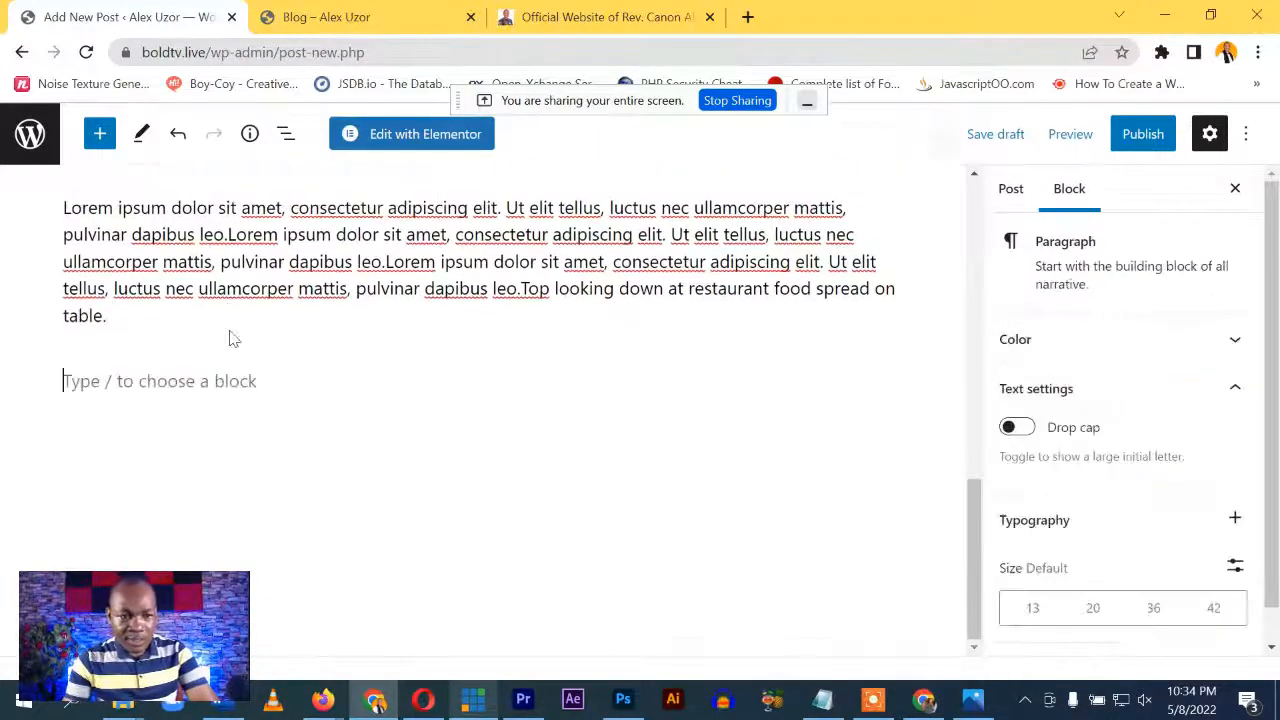
left_click(890, 376)
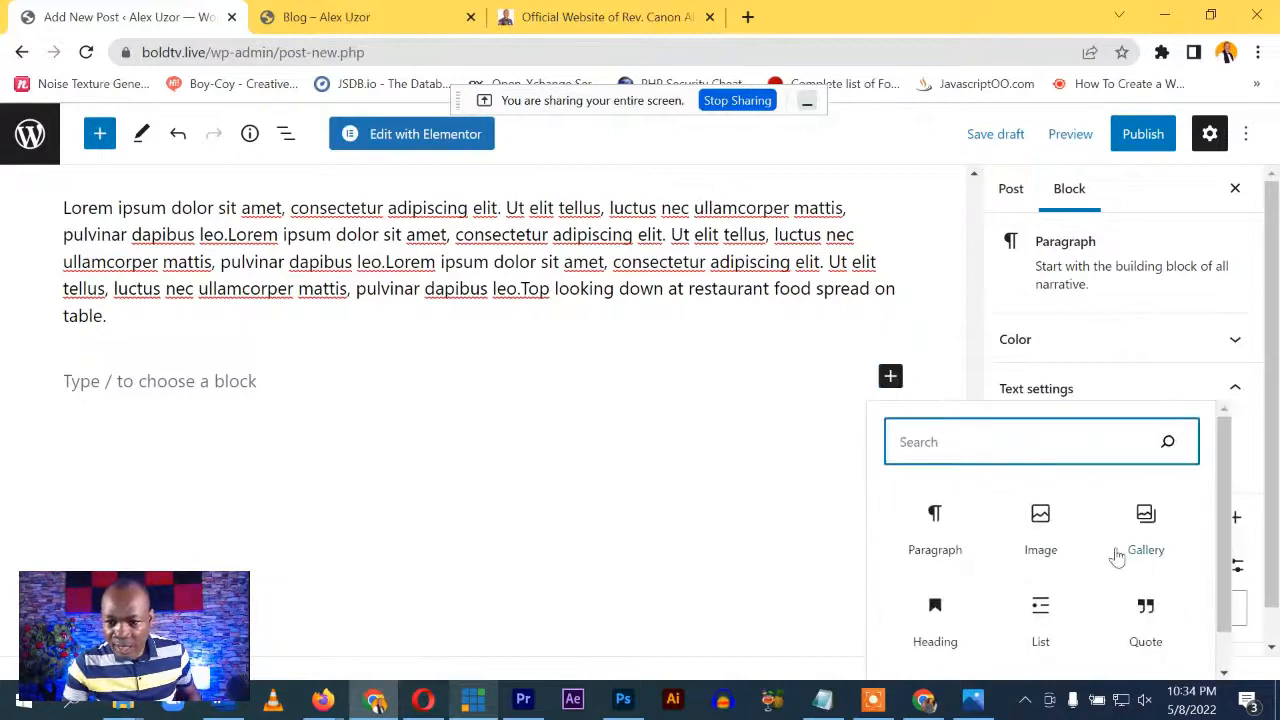
left_click(1040, 528)
left_click(212, 501)
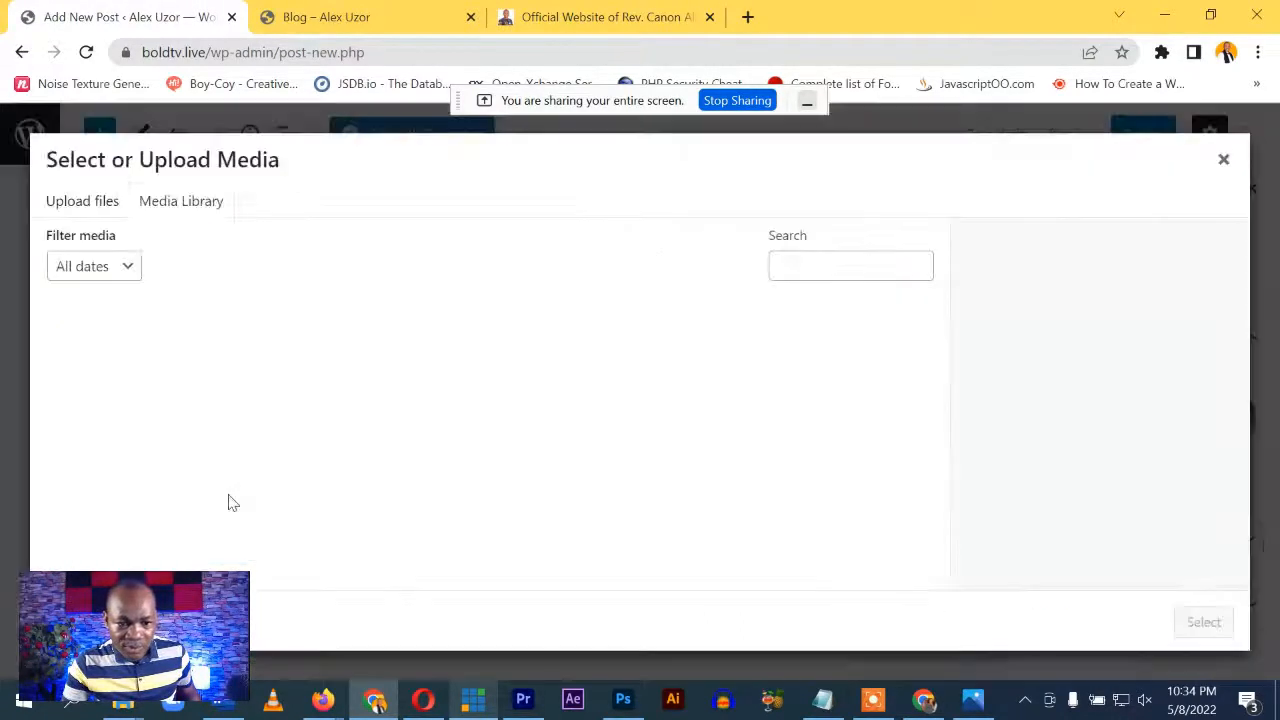
left_click(568, 360)
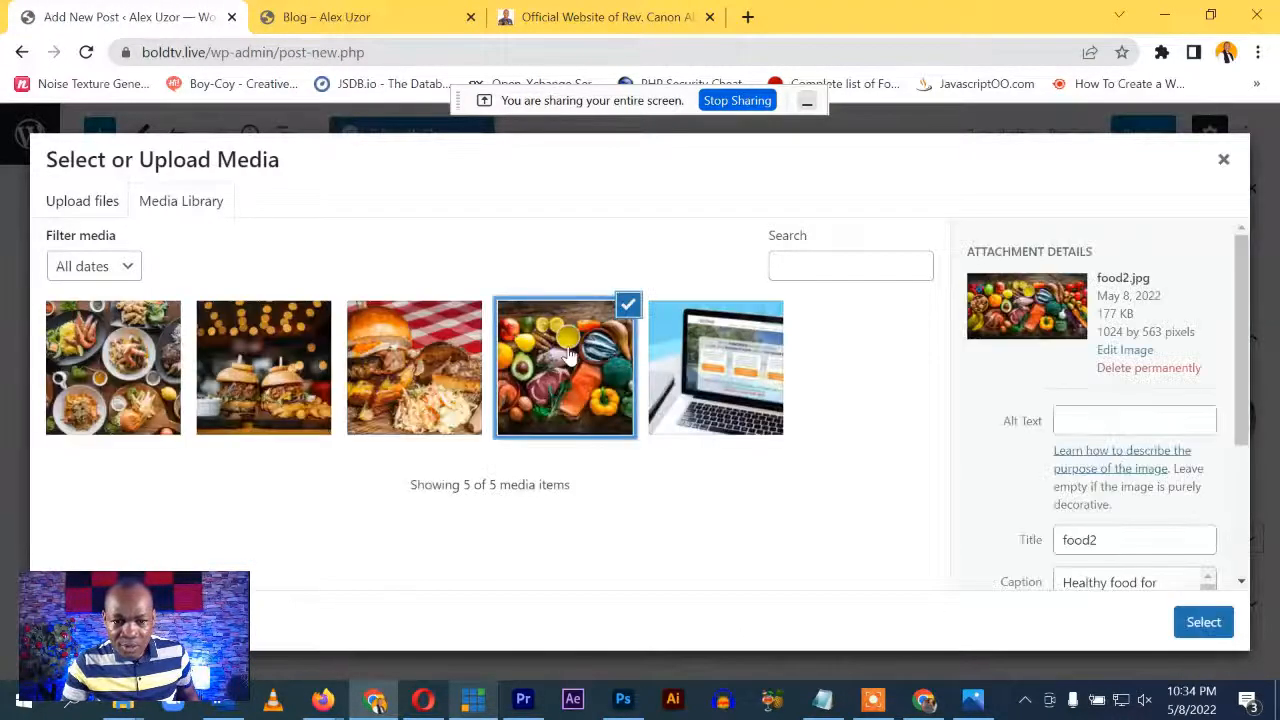
left_click(1204, 622)
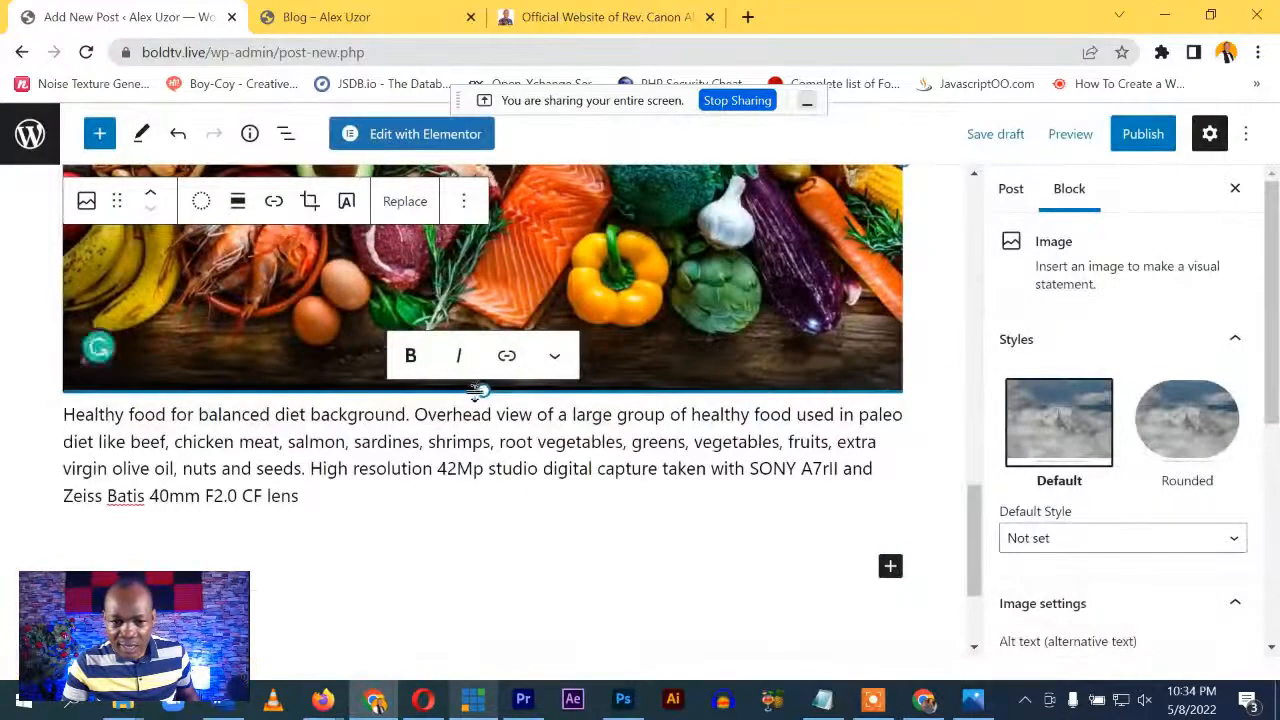
Publish the post "My Second Post" and confirm the publication
scroll(485, 398, "up", 2)
scroll(485, 398, "down", 5)
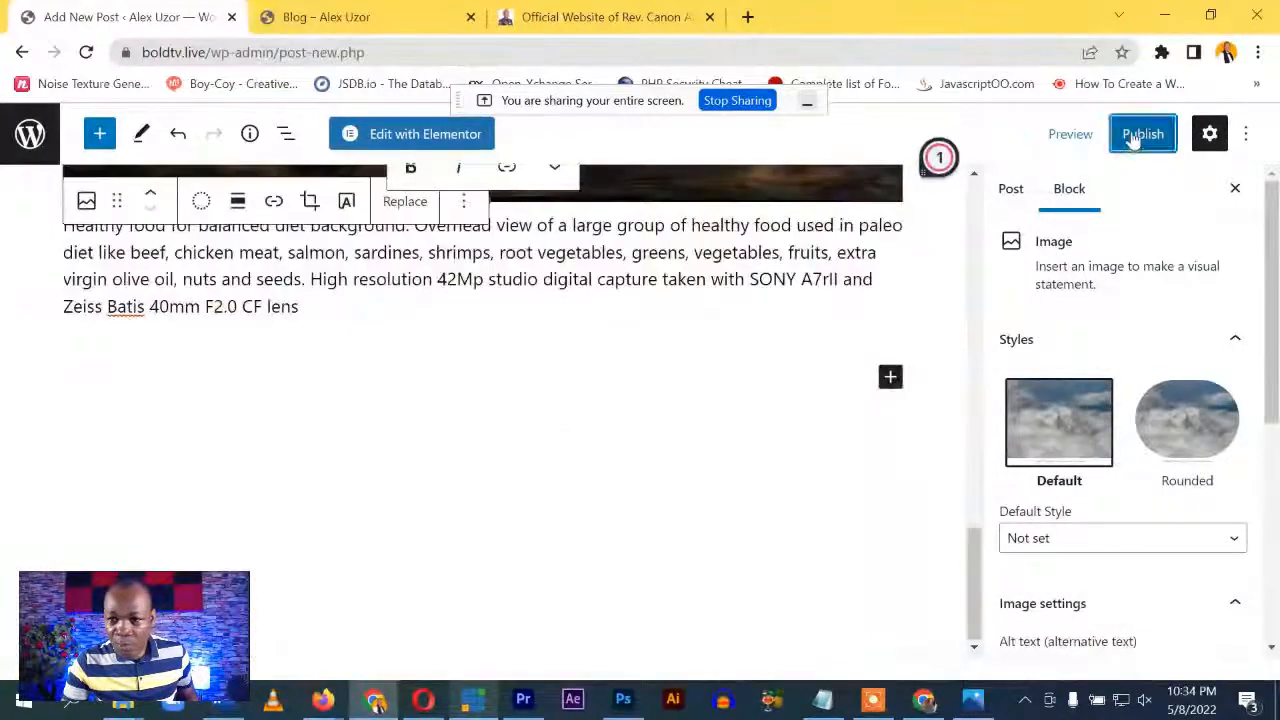
left_click(1140, 134)
left_click(1080, 134)
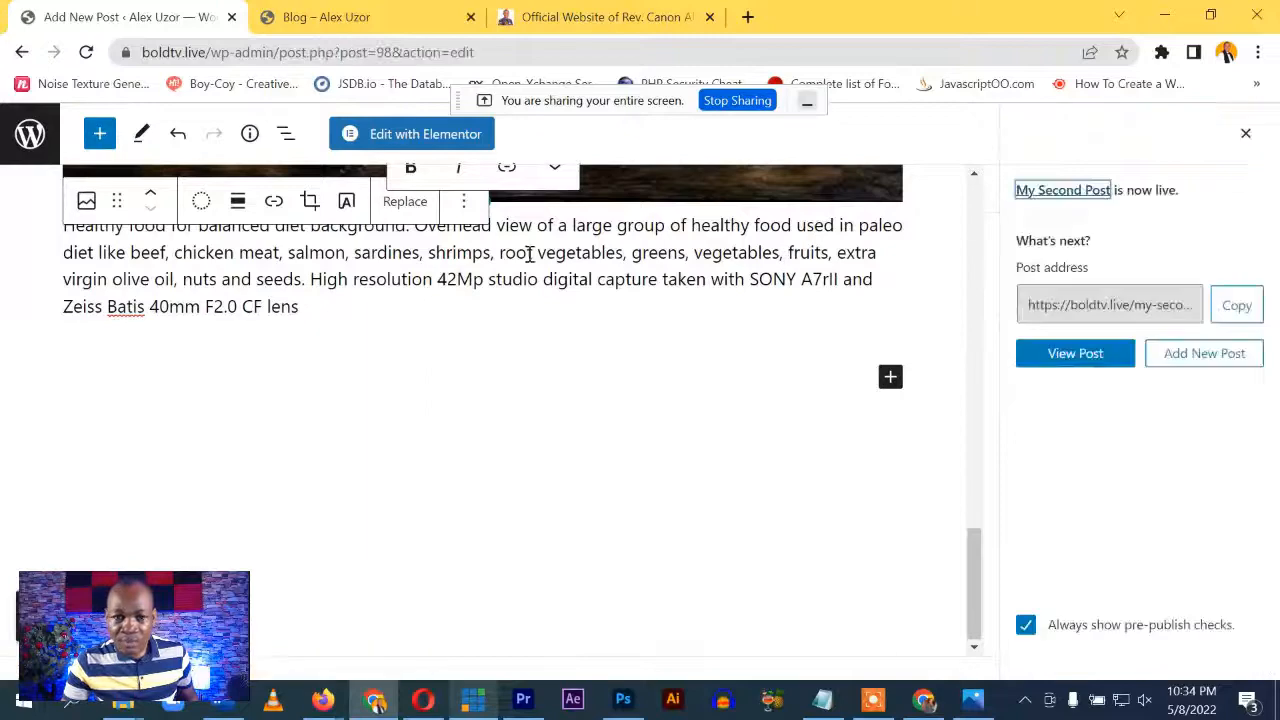
Switch to the site's Blog page and examine how both posts are listed under Archives
left_click(351, 14)
scroll(523, 560, "down", 2)
scroll(521, 563, "up", 2)
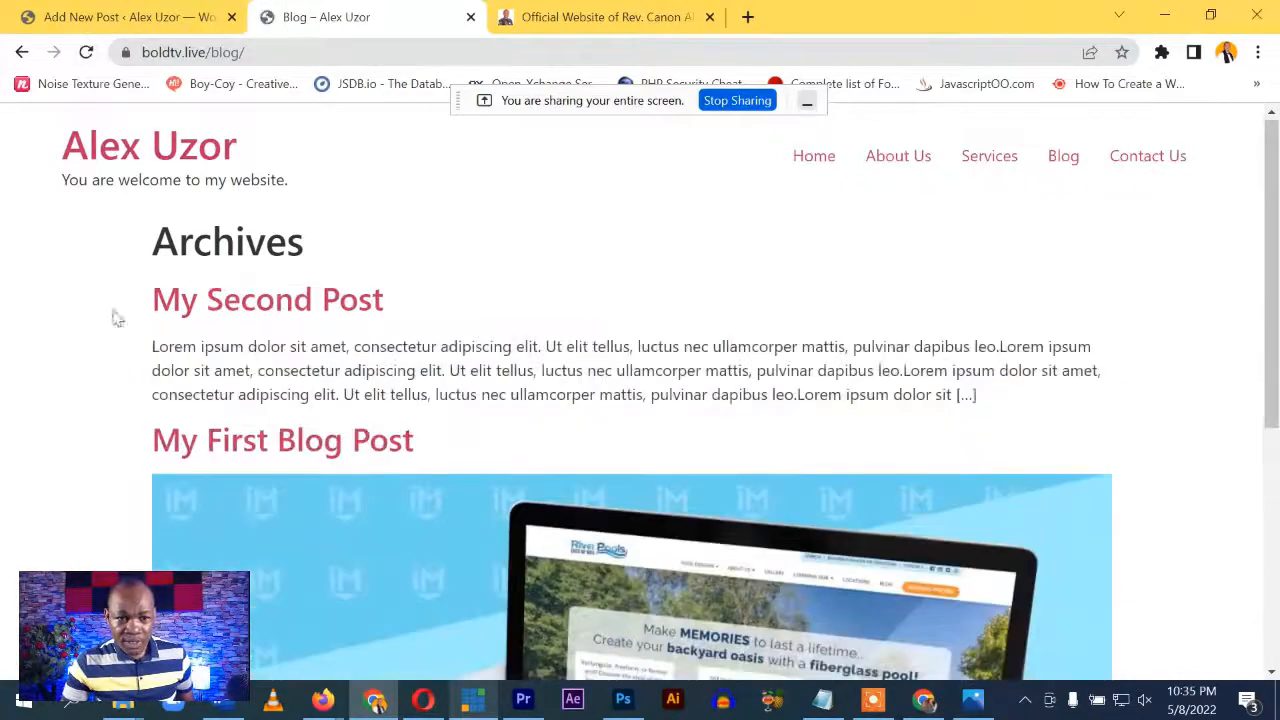
scroll(660, 560, "down", 5)
scroll(660, 560, "up", 4)
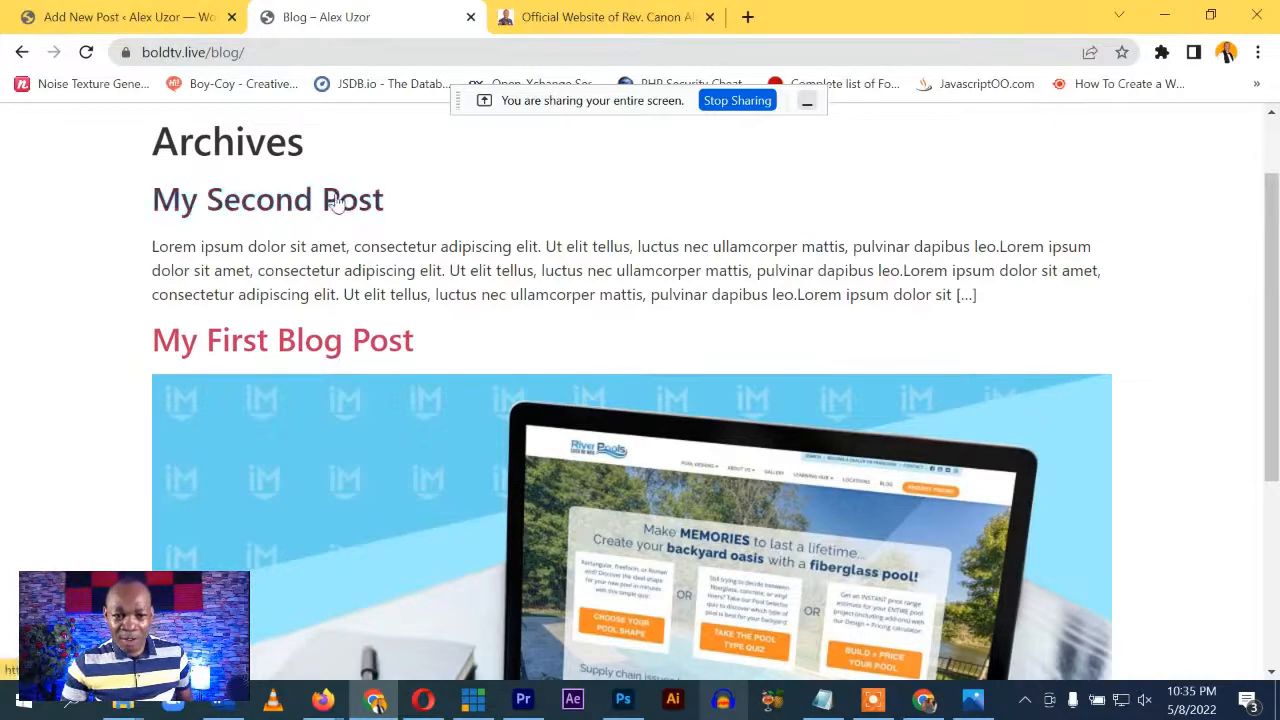
Open My Second Post on the site, check its text and images, and return to the blog listing to compare the entries
scroll(697, 436, "down", 5)
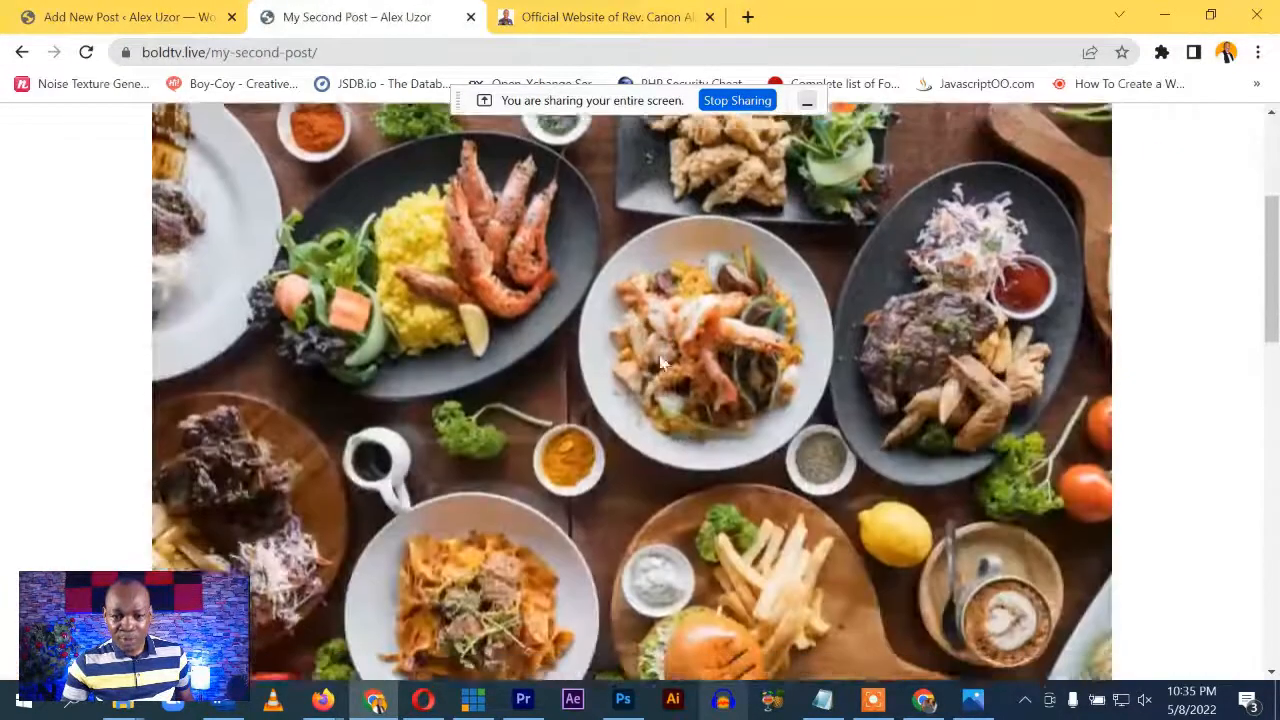
scroll(693, 429, "down", 9)
scroll(693, 429, "up", 12)
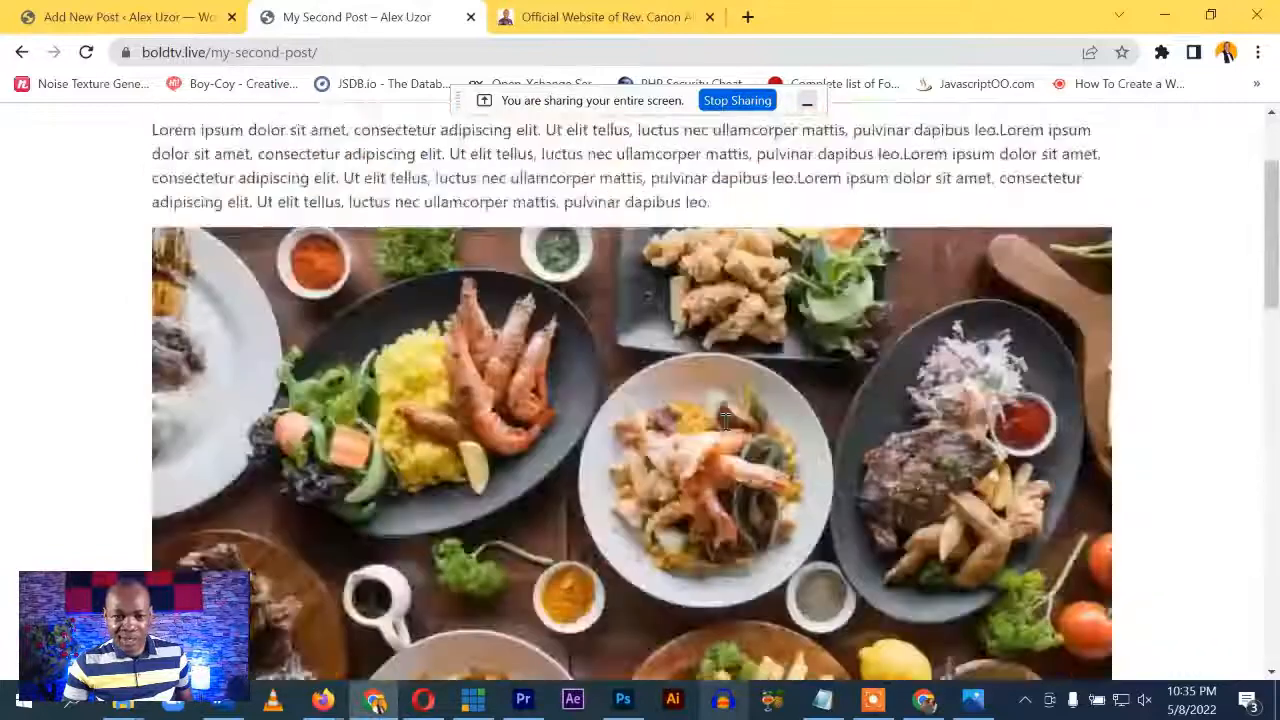
scroll(213, 181, "up", 3)
left_click(22, 52)
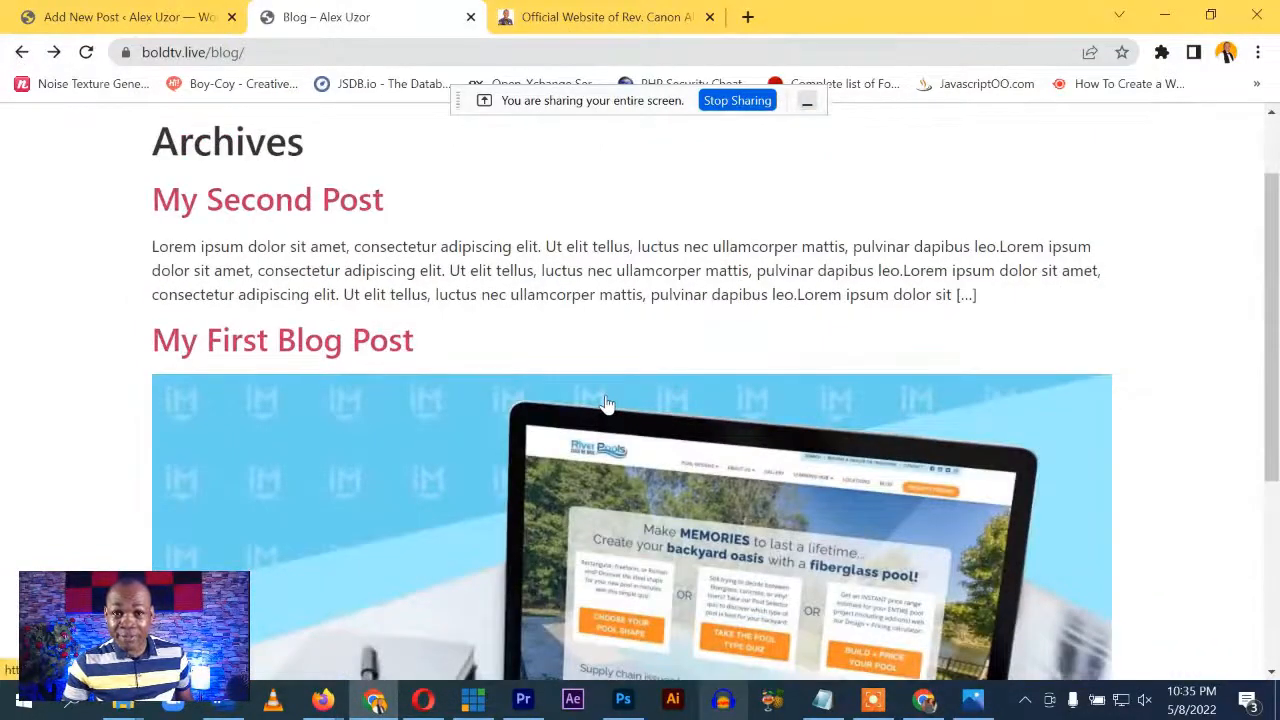
scroll(606, 403, "down", 4)
scroll(473, 428, "up", 3)
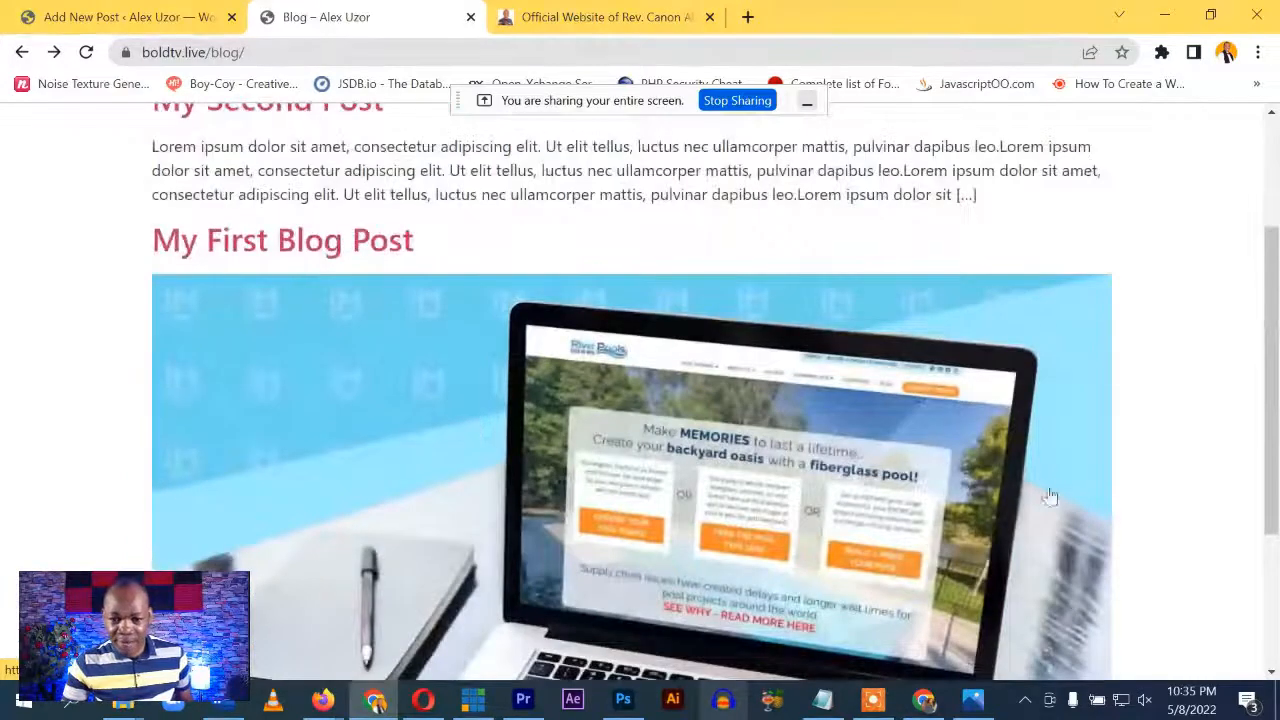
scroll(686, 495, "up", 2)
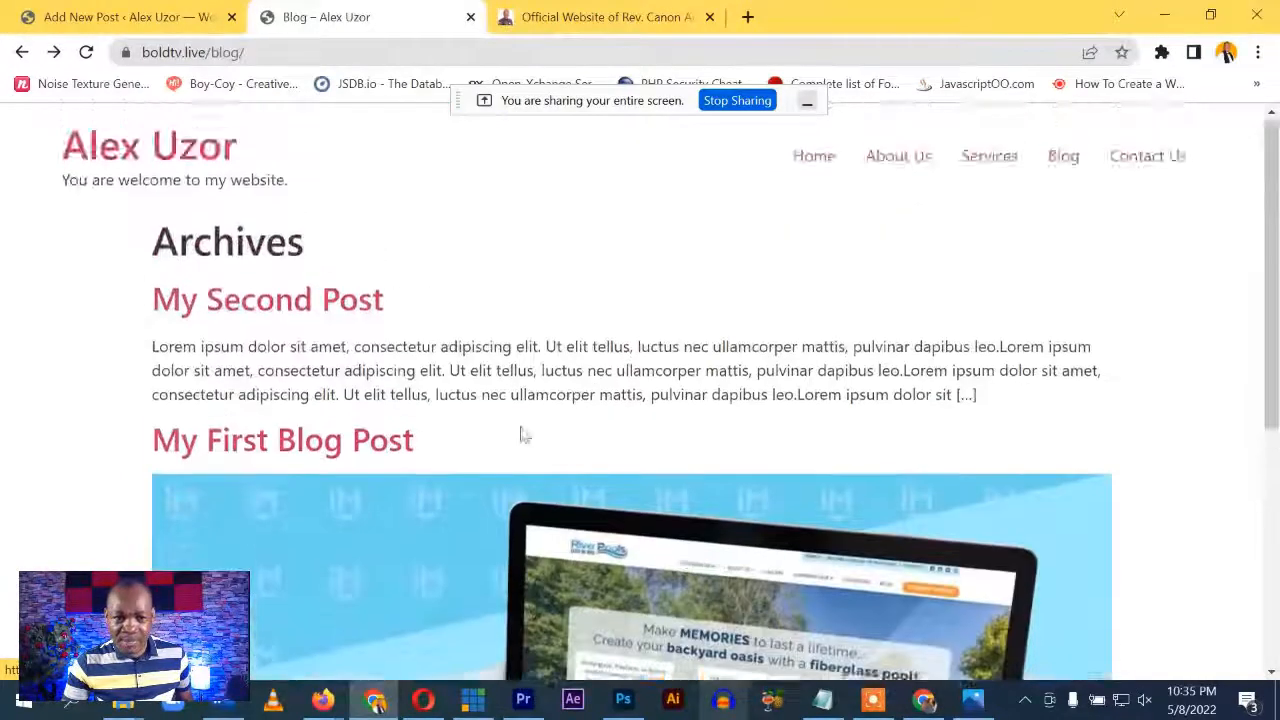
Return to the post editor, set food2.jpg as the featured image of My Second Post, and update the post
left_click(110, 17)
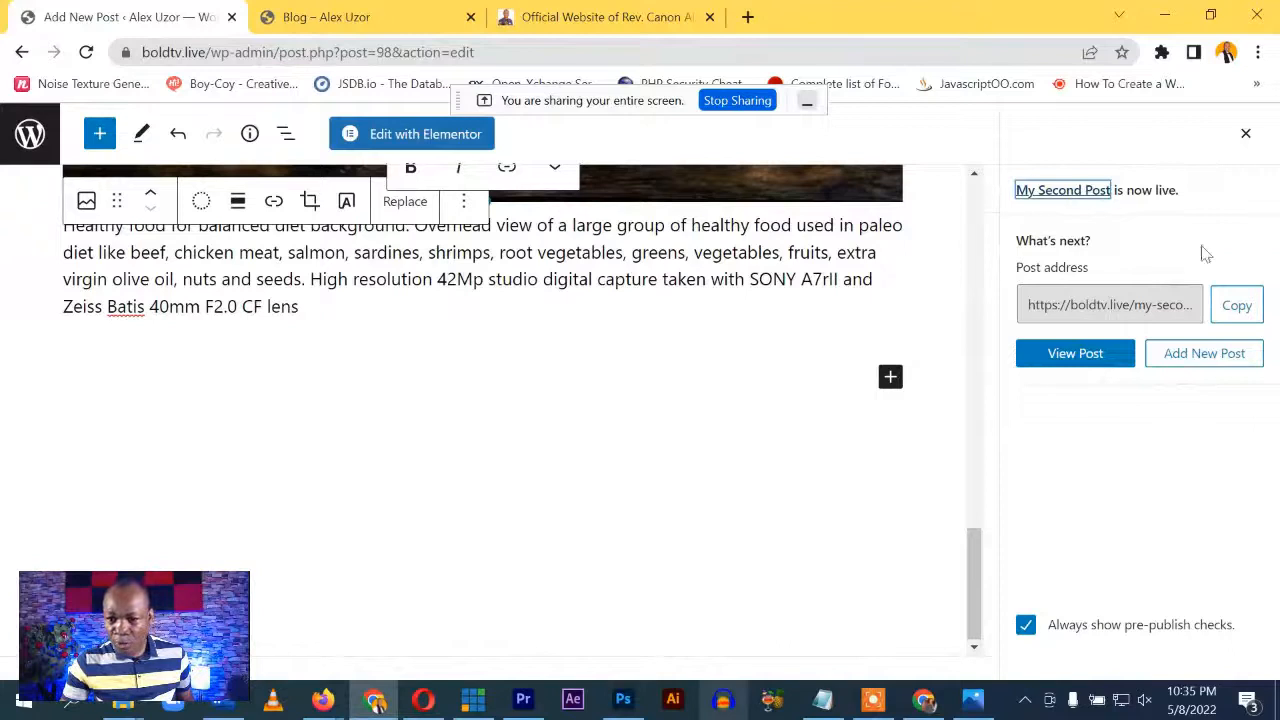
left_click(1245, 134)
scroll(1137, 500, "down", 5)
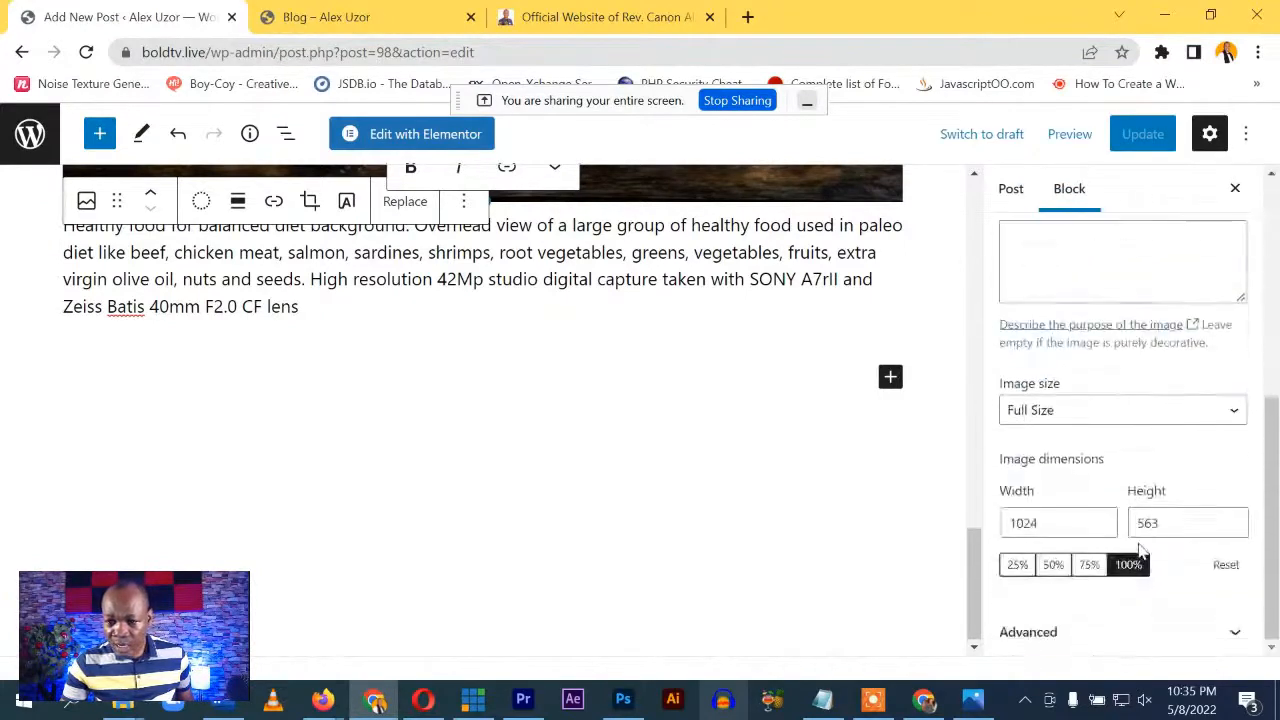
scroll(1150, 545, "up", 5)
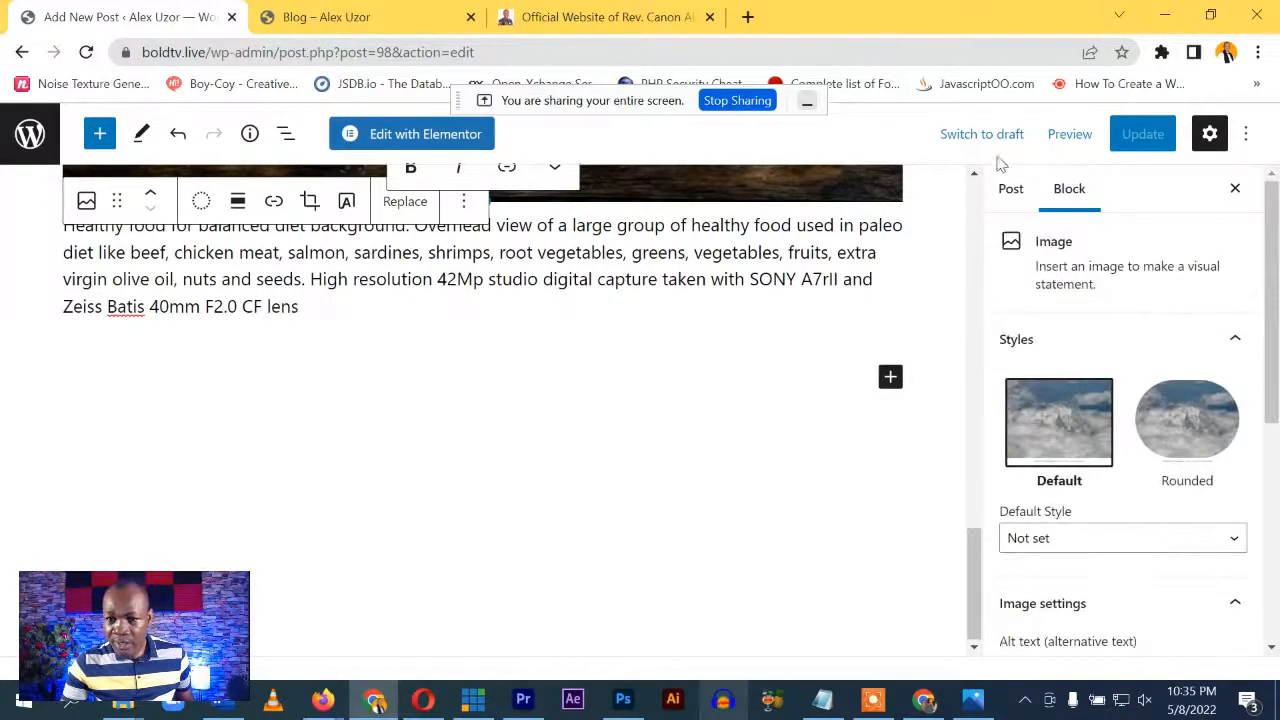
left_click(1010, 189)
scroll(1135, 493, "down", 3)
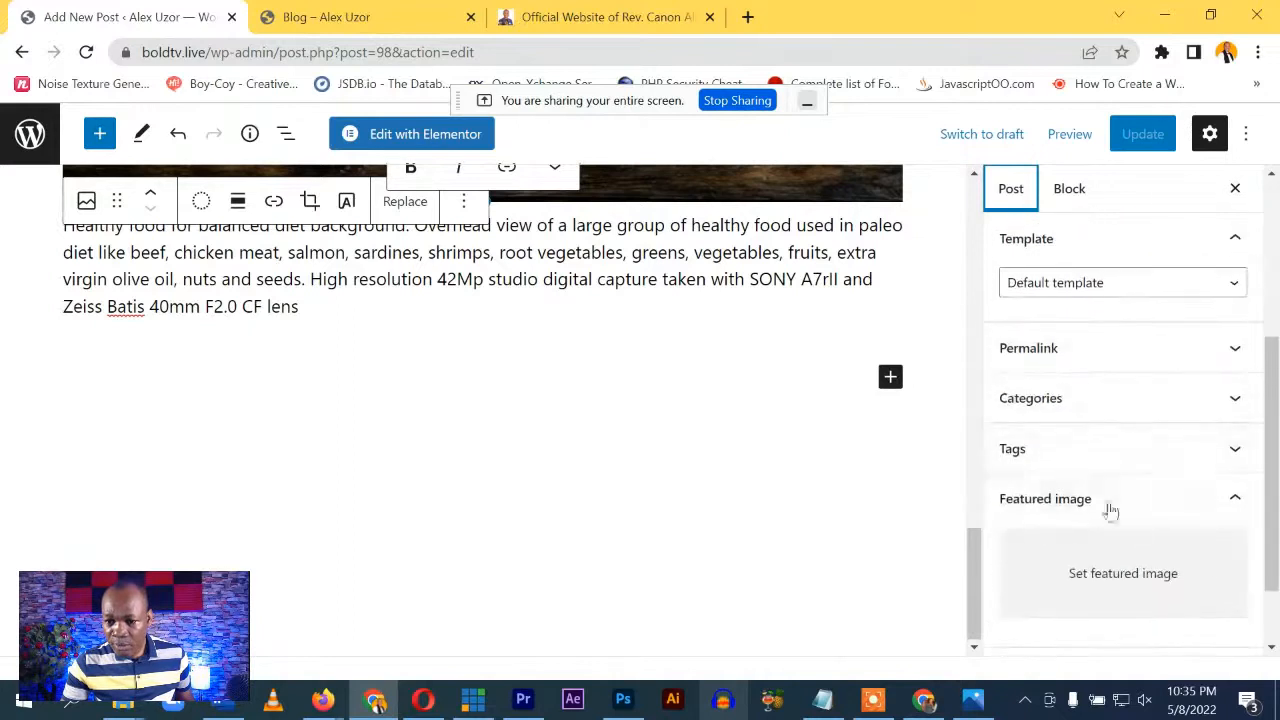
left_click(1118, 578)
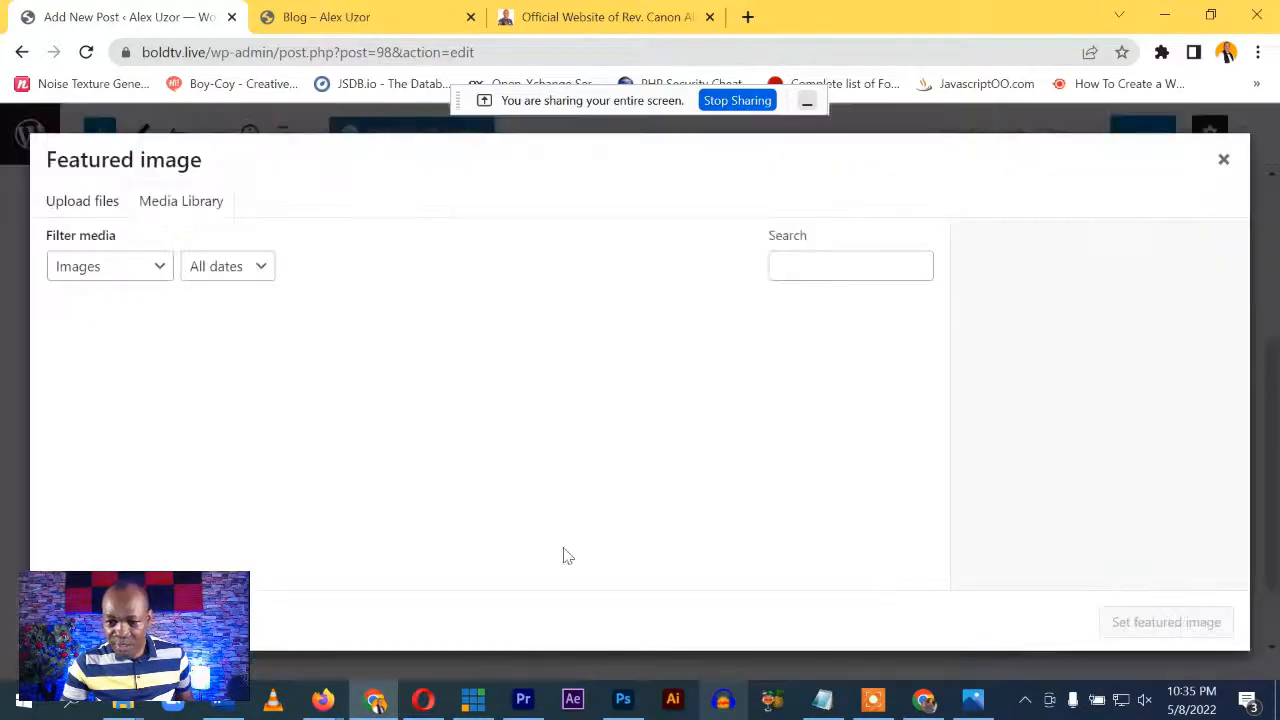
left_click(562, 370)
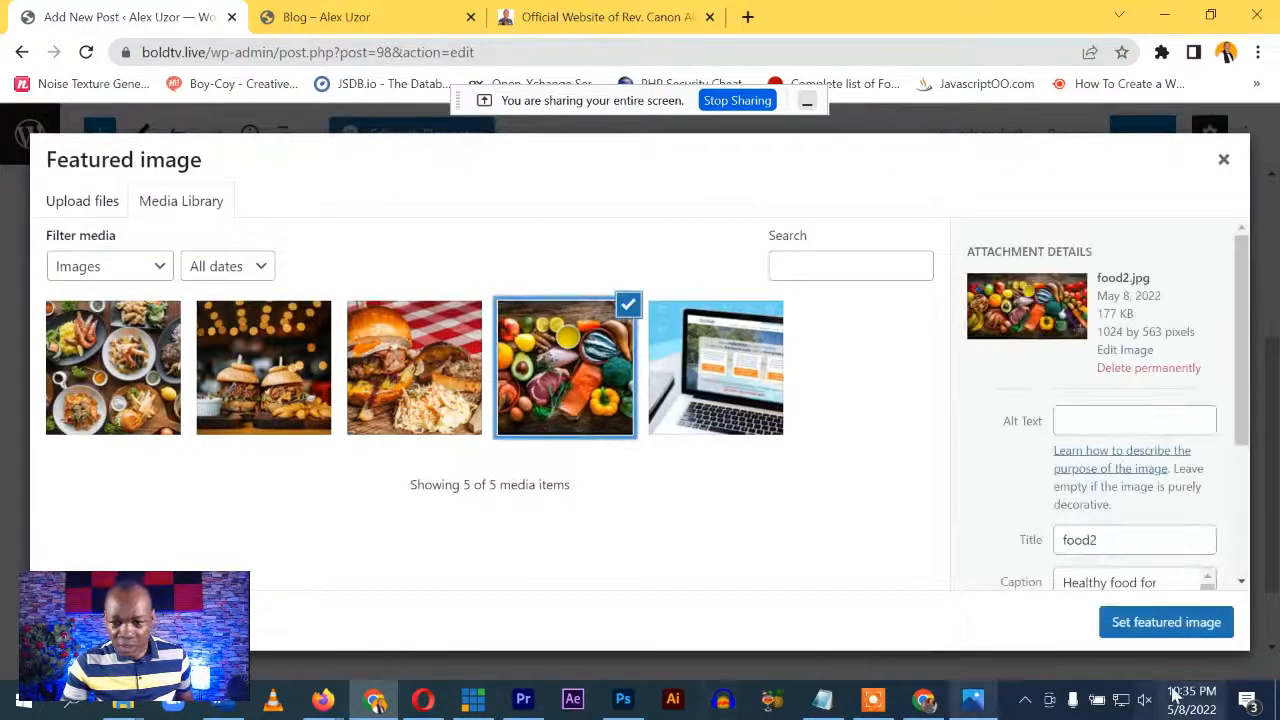
left_click(1168, 625)
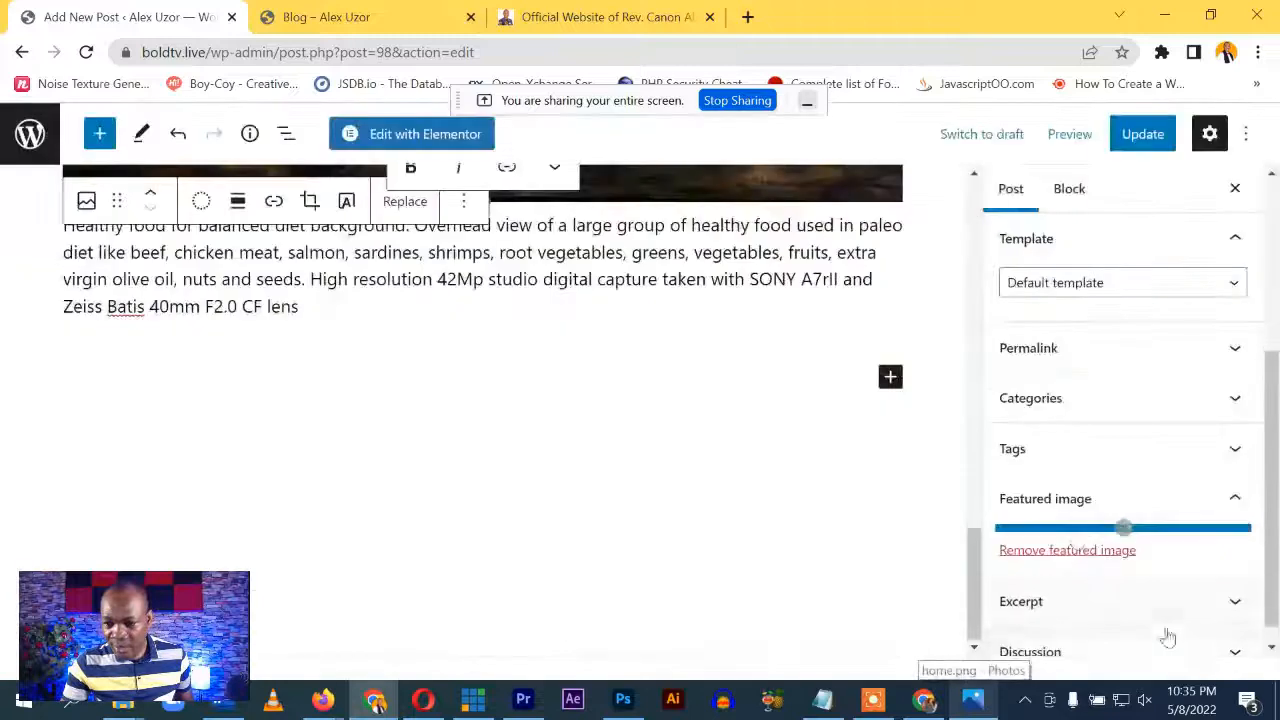
left_click(1142, 134)
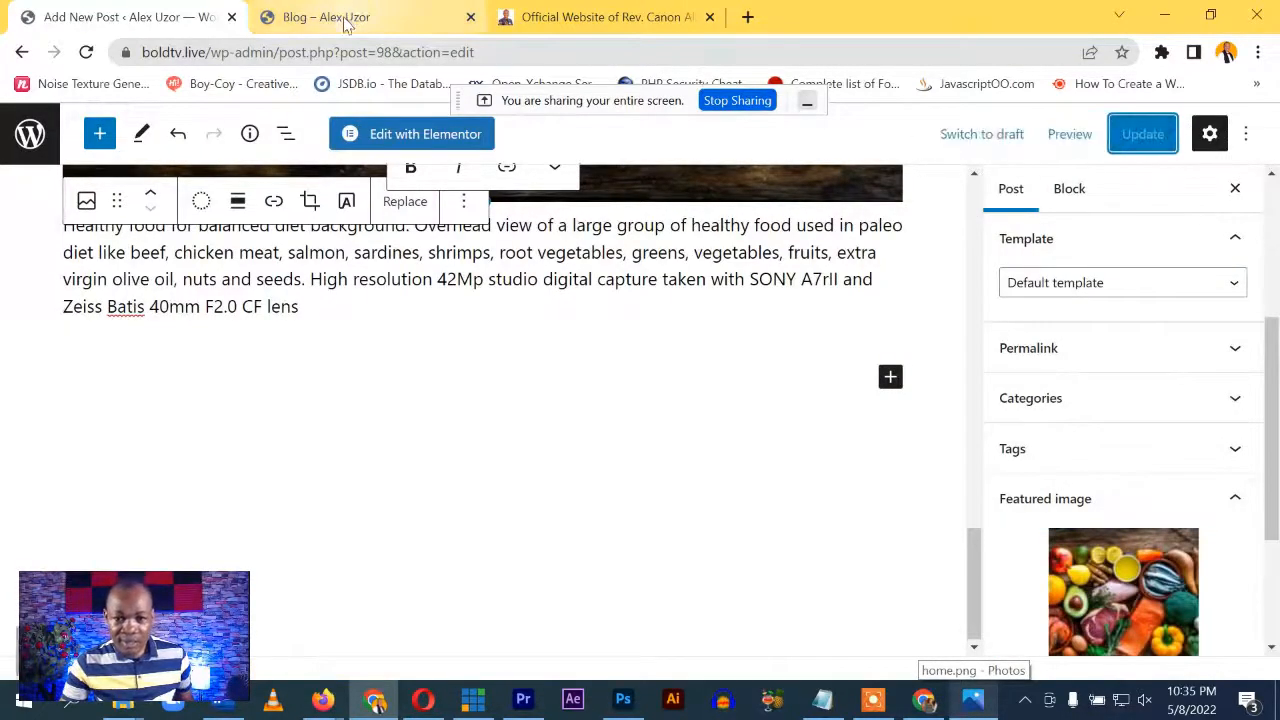
Reload the site's Blog page and check the featured image in the My Second Post entry
left_click(345, 18)
left_click(87, 53)
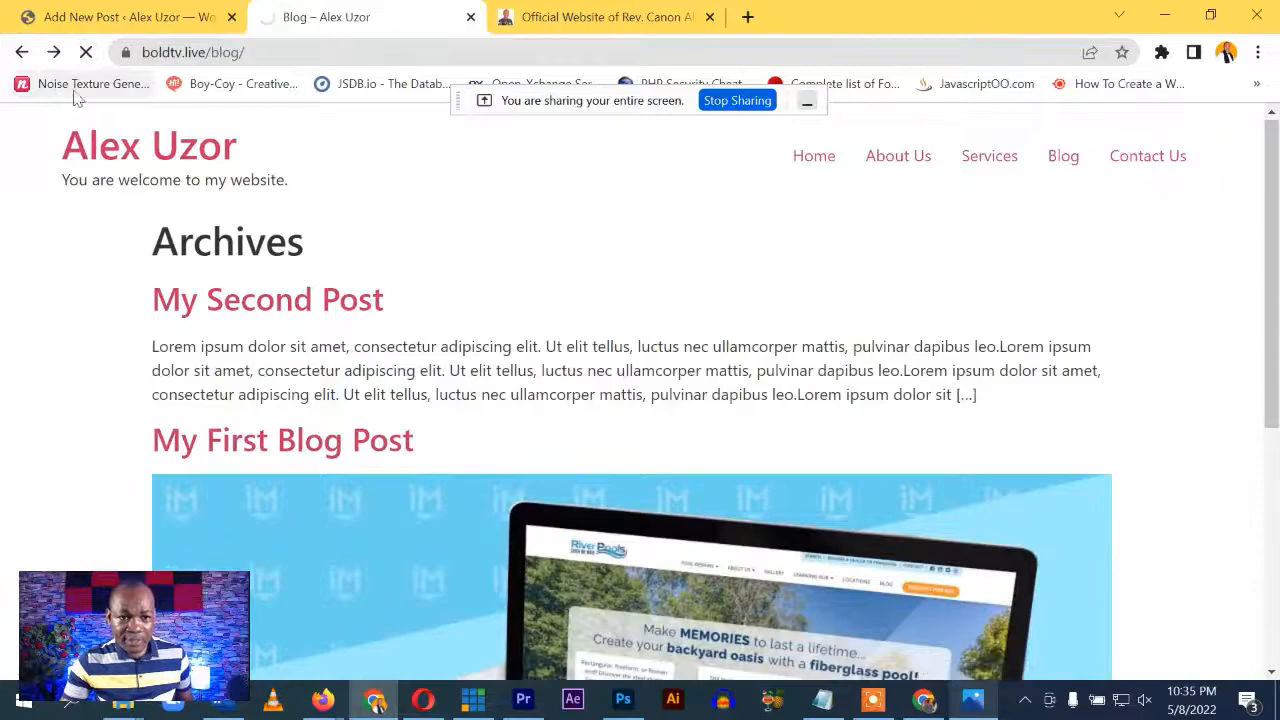
scroll(194, 308, "down", 2)
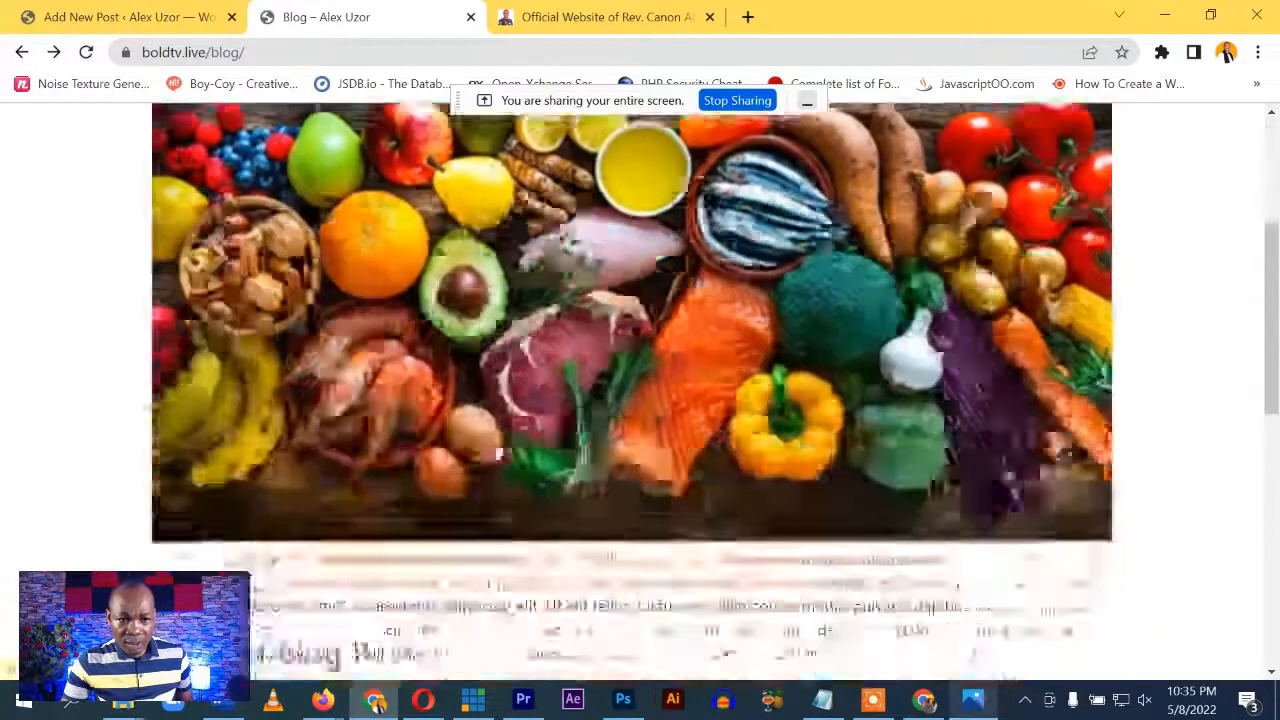
scroll(643, 297, "down", 3)
scroll(557, 213, "up", 3)
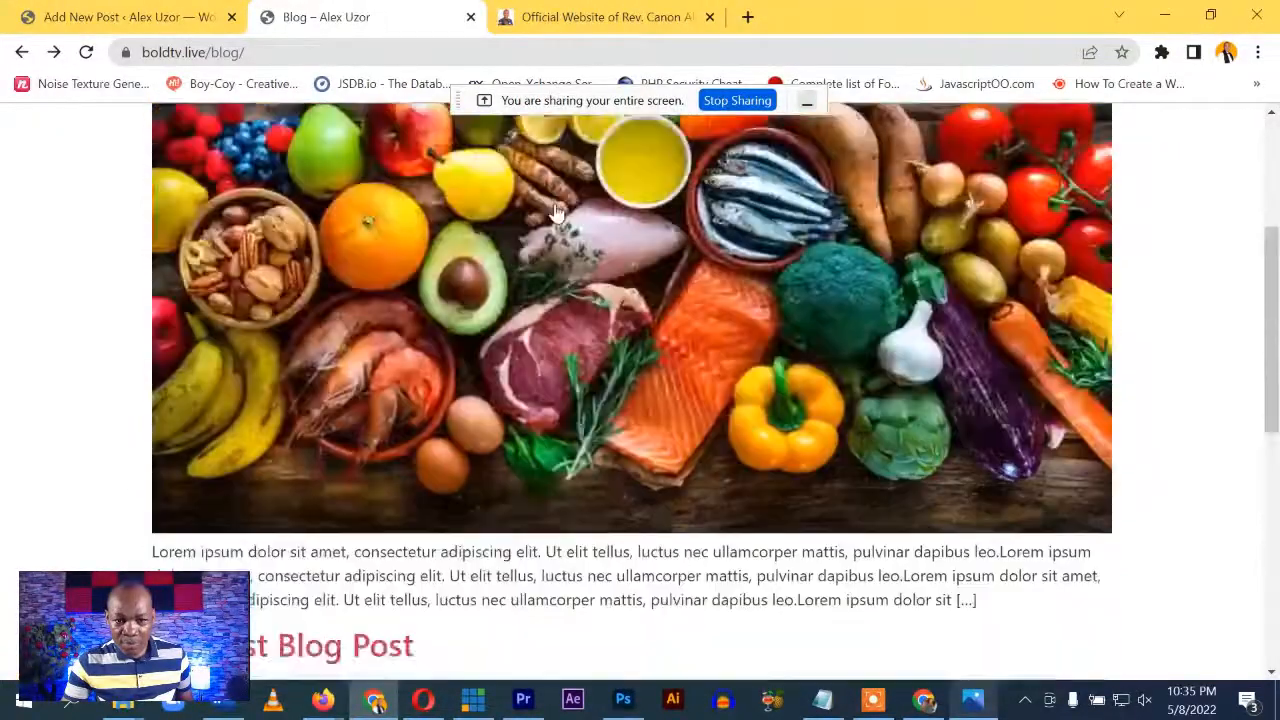
Compare the featured images and excerpts of My Second Post and My First Blog Post on the Blog page
scroll(560, 212, "up", 1)
scroll(563, 211, "down", 5)
scroll(565, 270, "up", 4)
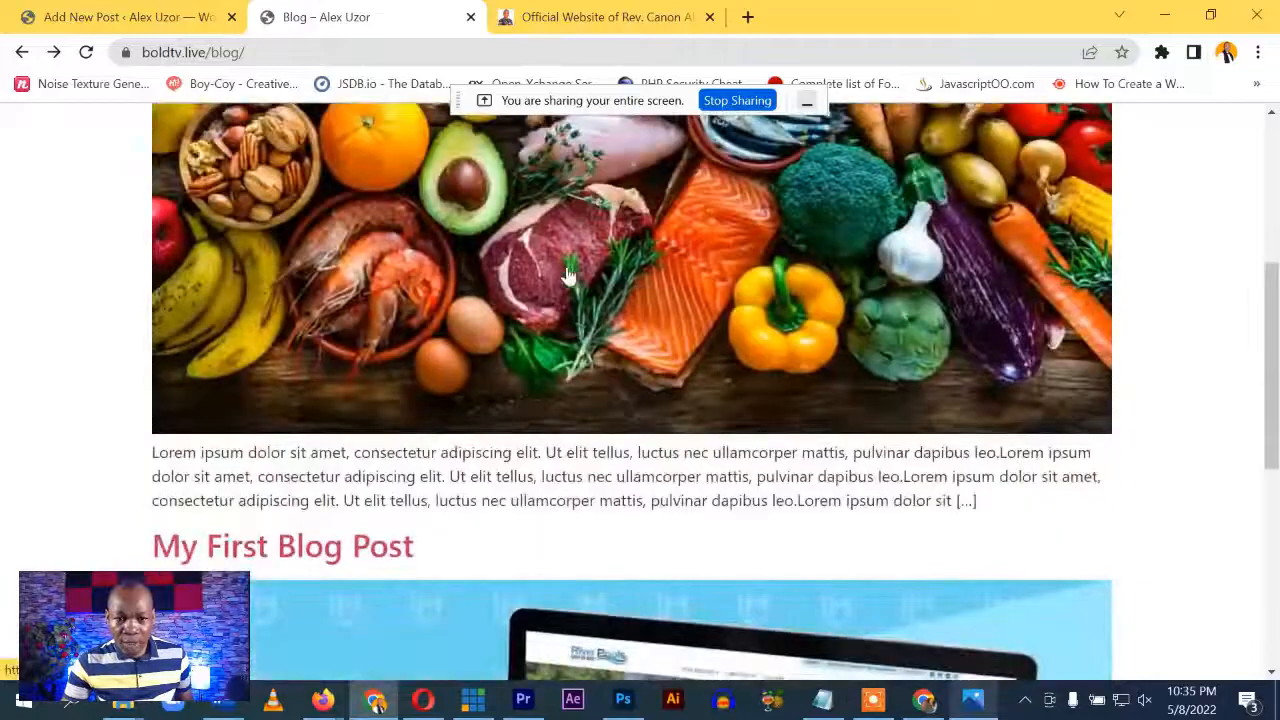
scroll(567, 275, "up", 4)
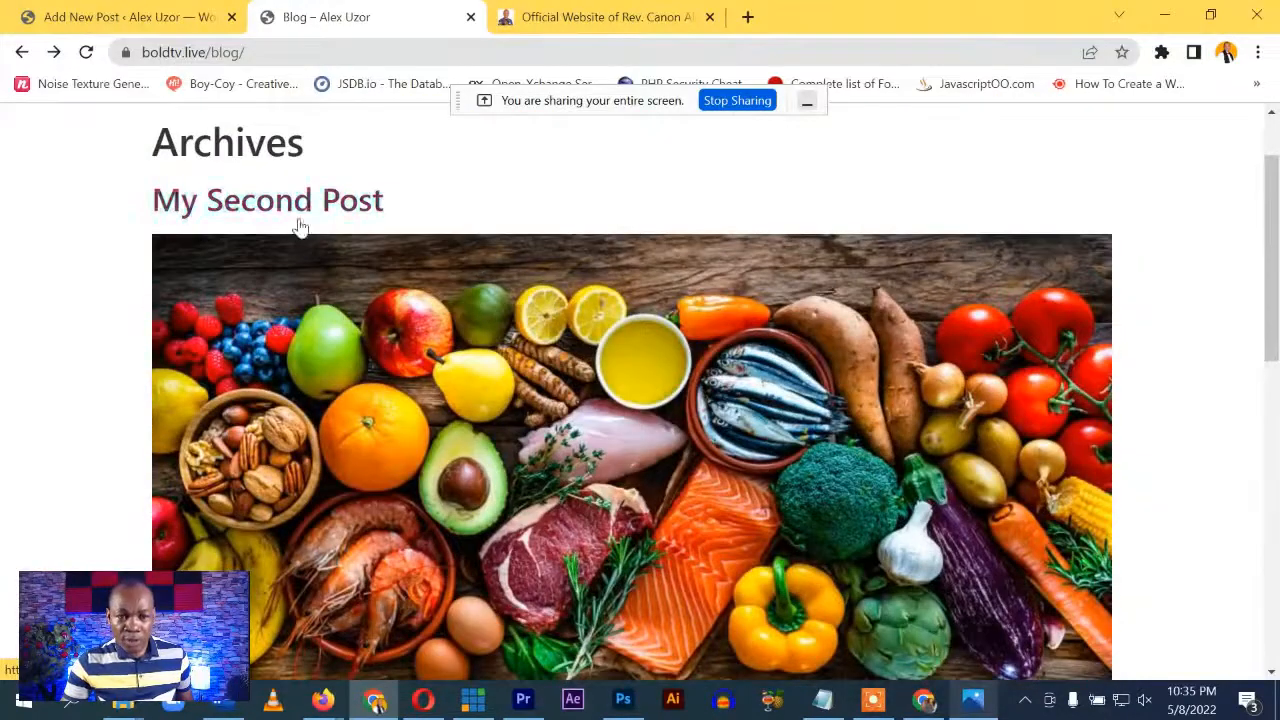
scroll(300, 226, "down", 8)
scroll(491, 423, "up", 6)
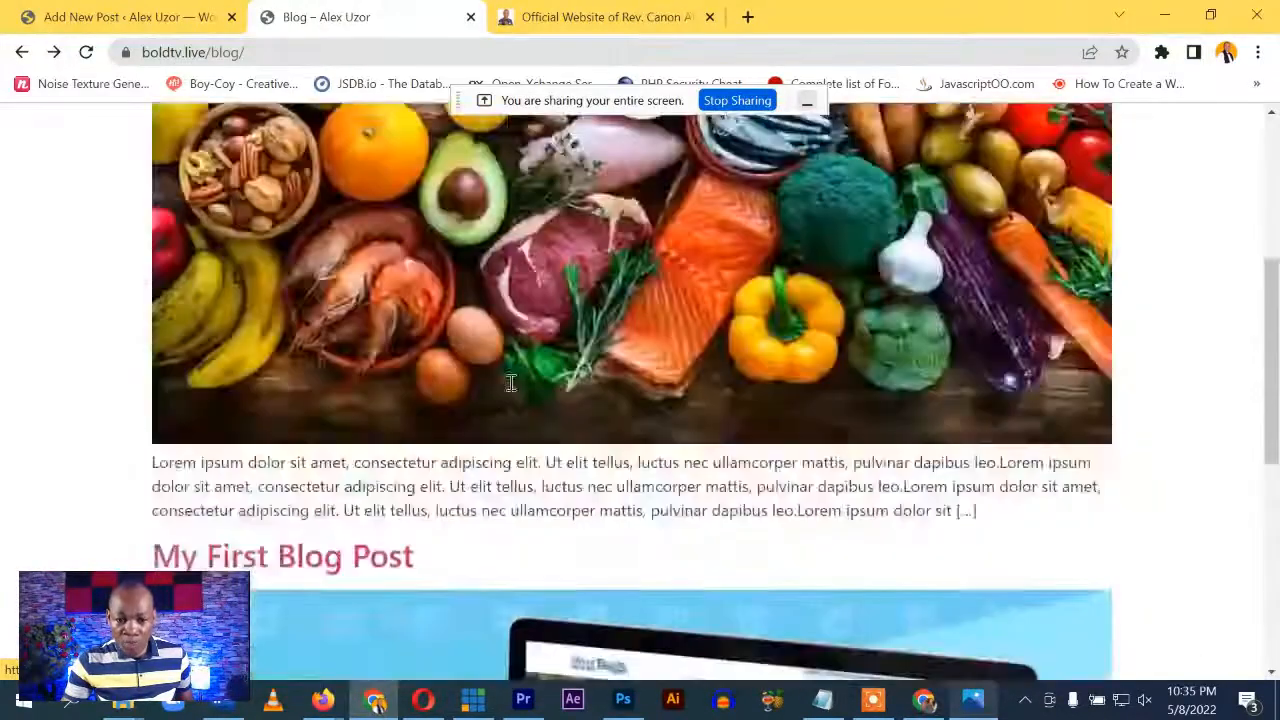
scroll(510, 383, "up", 5)
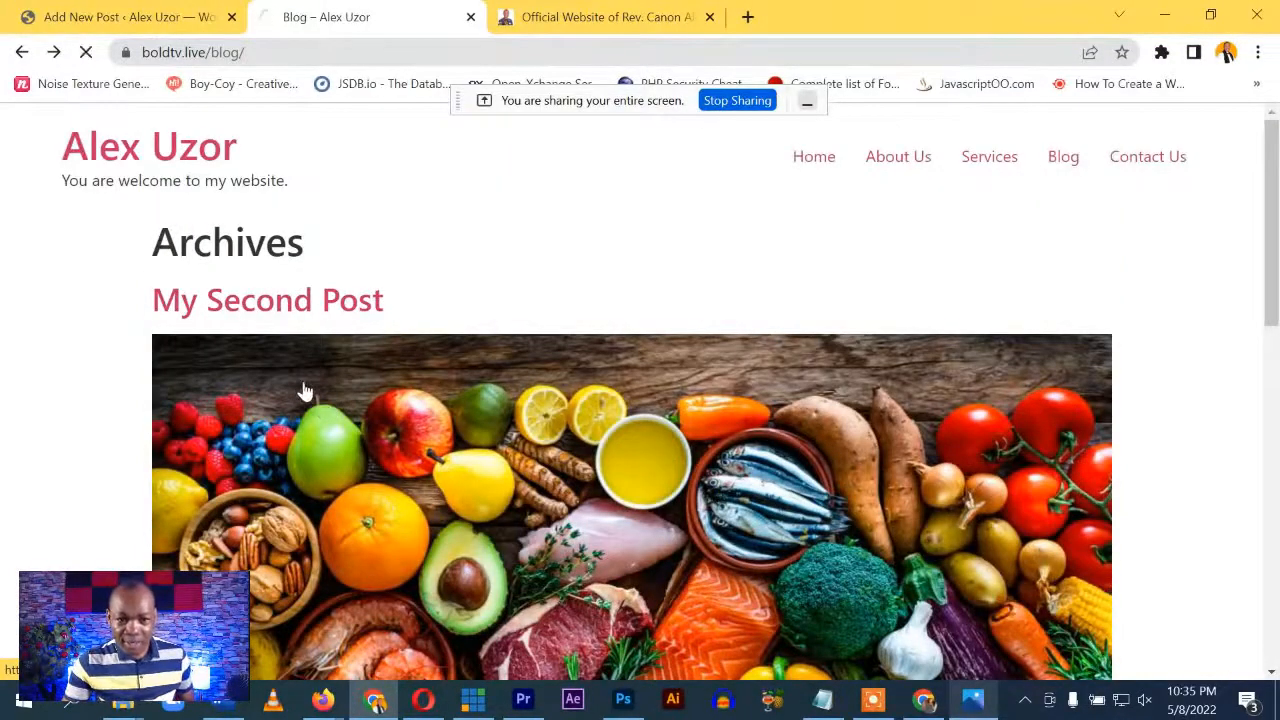
Open My Second Post from the blog listing and review its full content down to the comment form
scroll(420, 300, "down", 8)
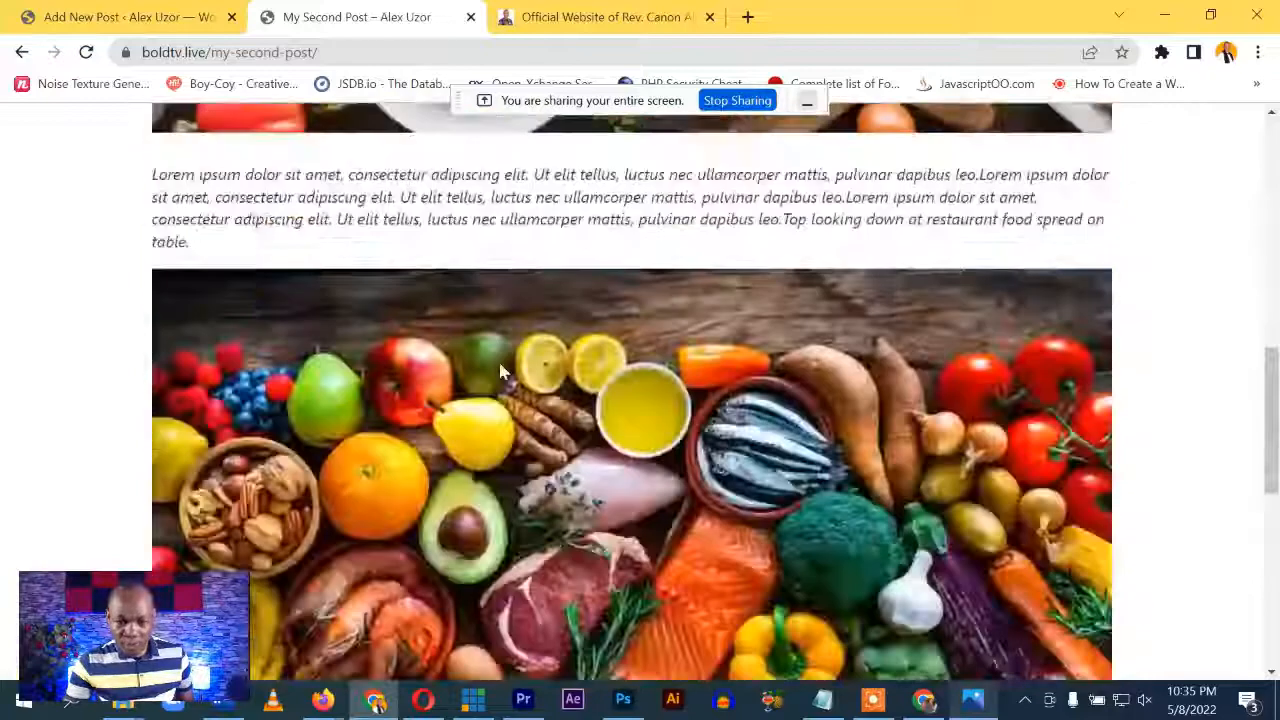
scroll(500, 370, "down", 8)
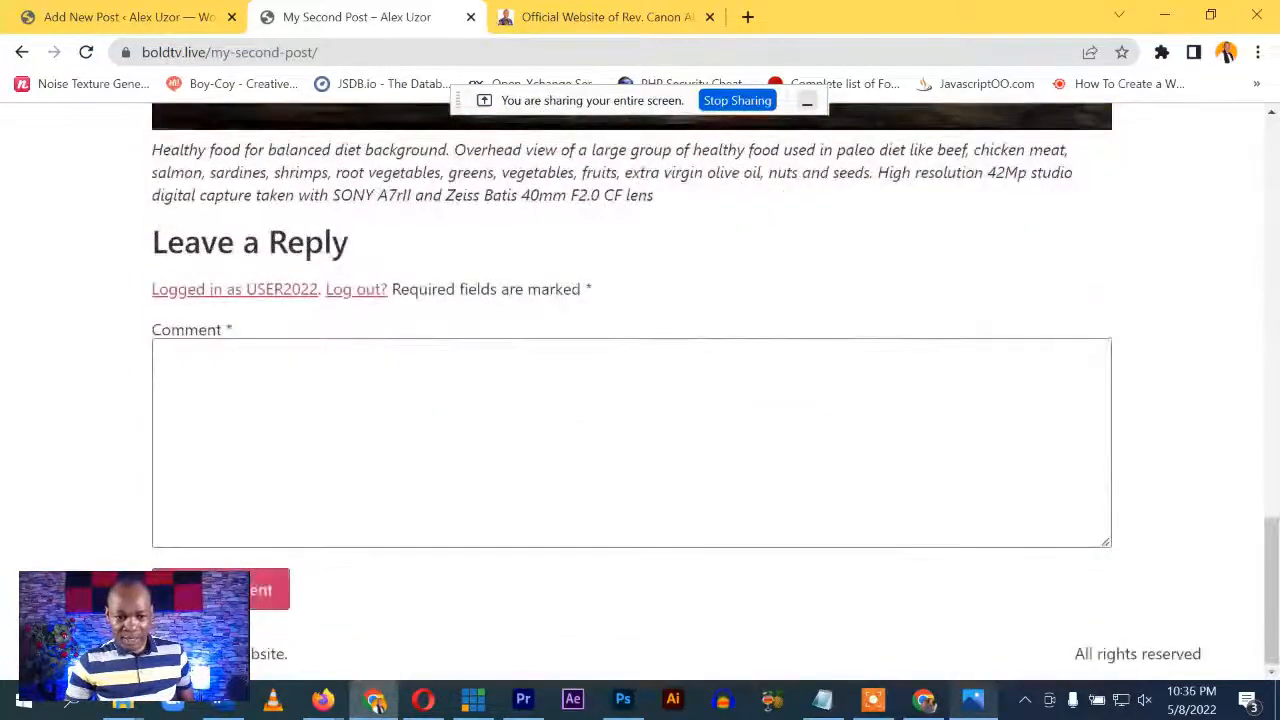
scroll(557, 323, "up", 16)
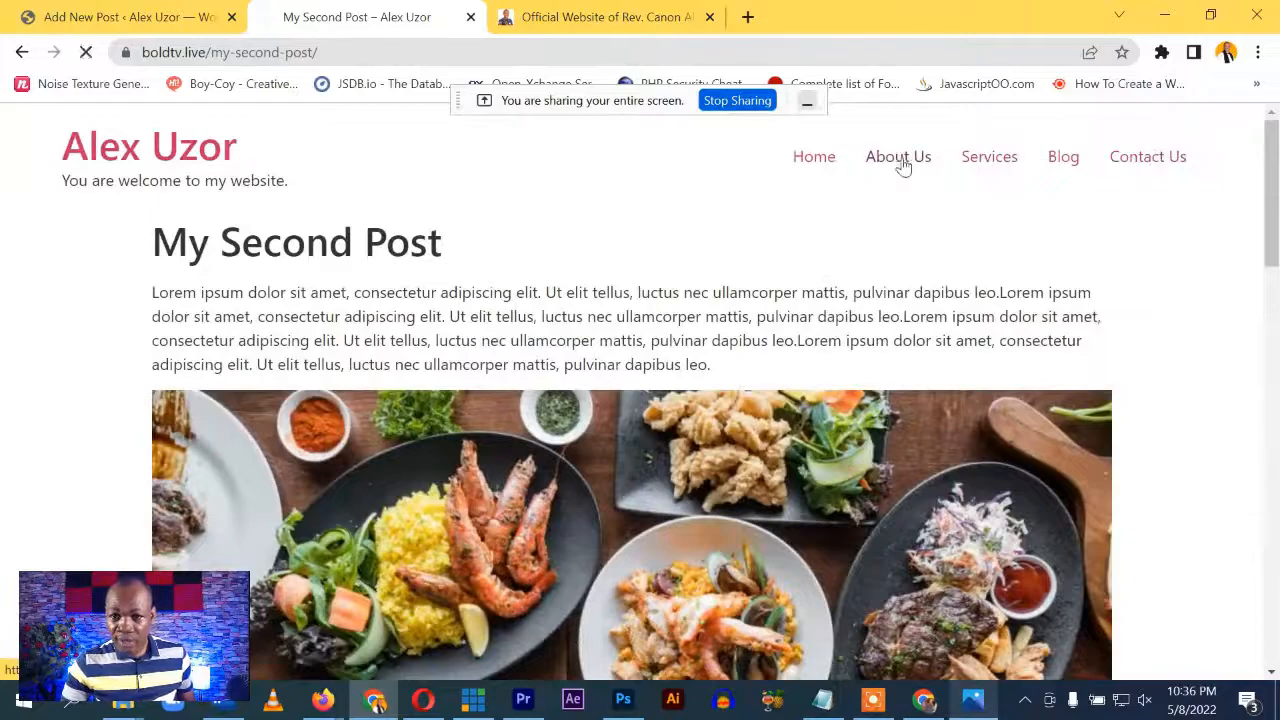
Review the site's About Us and Home pages, and open the Services page to check its content
scroll(680, 408, "down", 12)
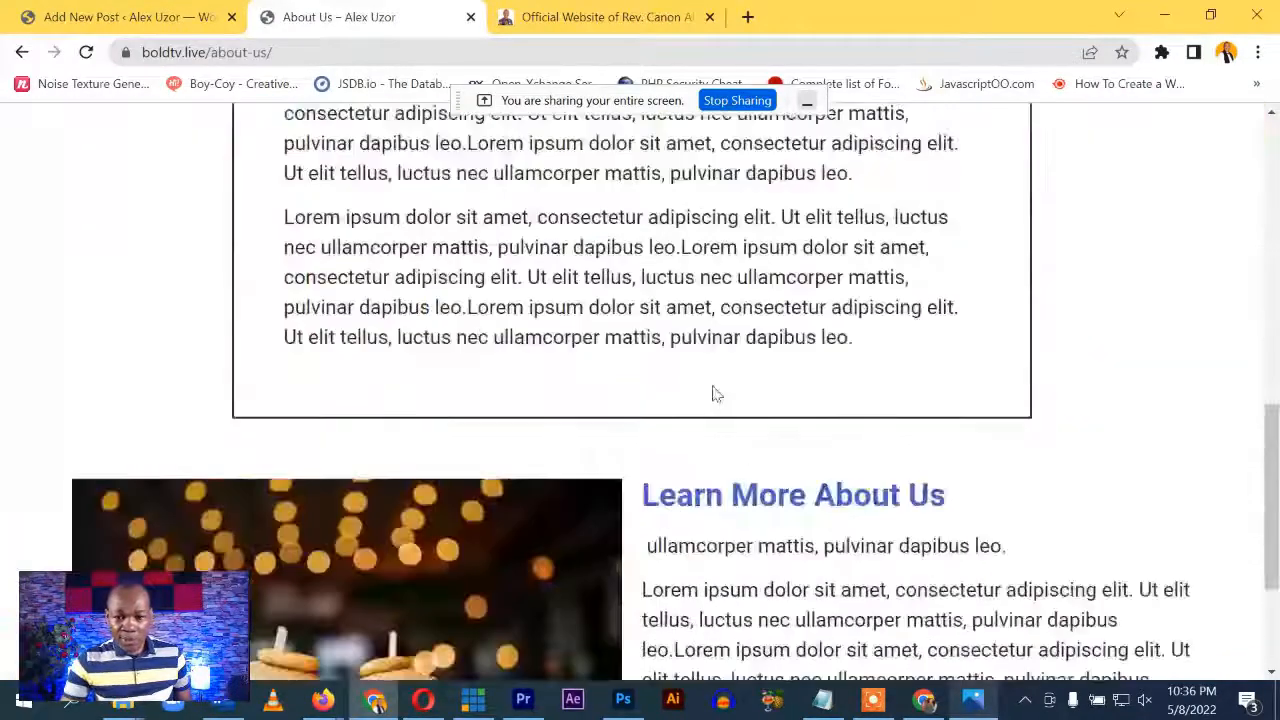
scroll(725, 387, "up", 12)
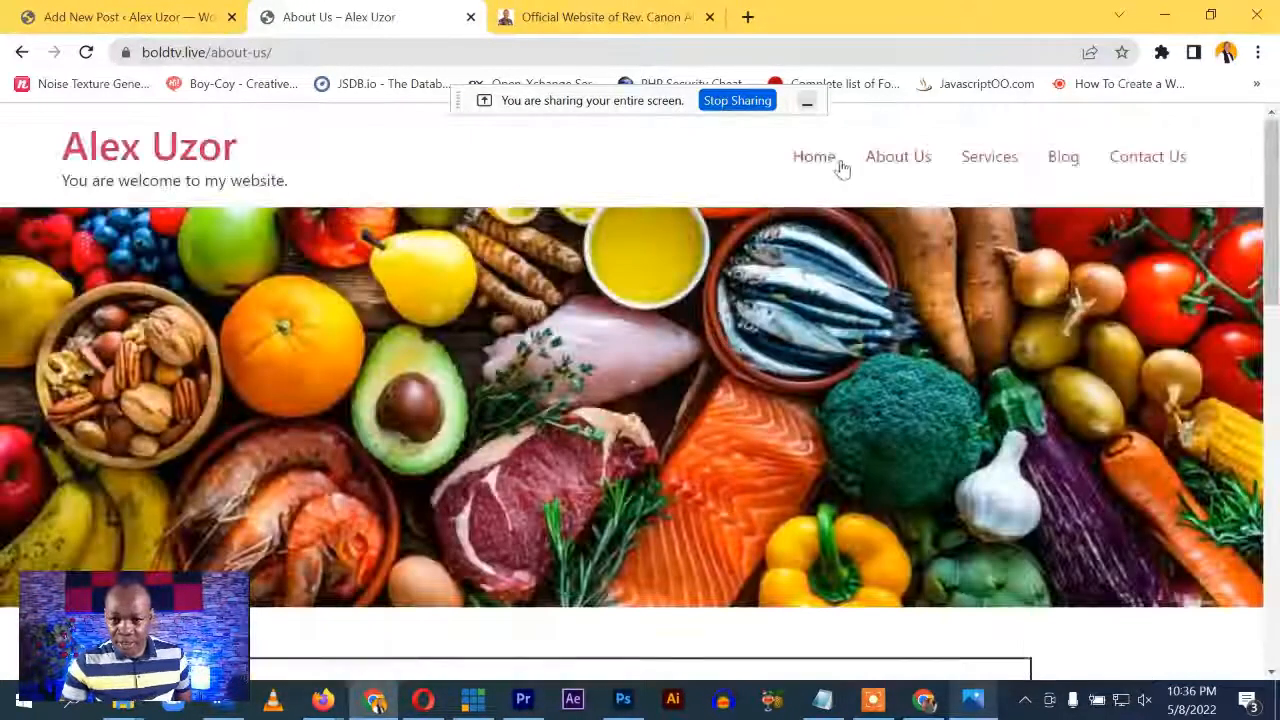
left_click(830, 162)
scroll(614, 363, "down", 10)
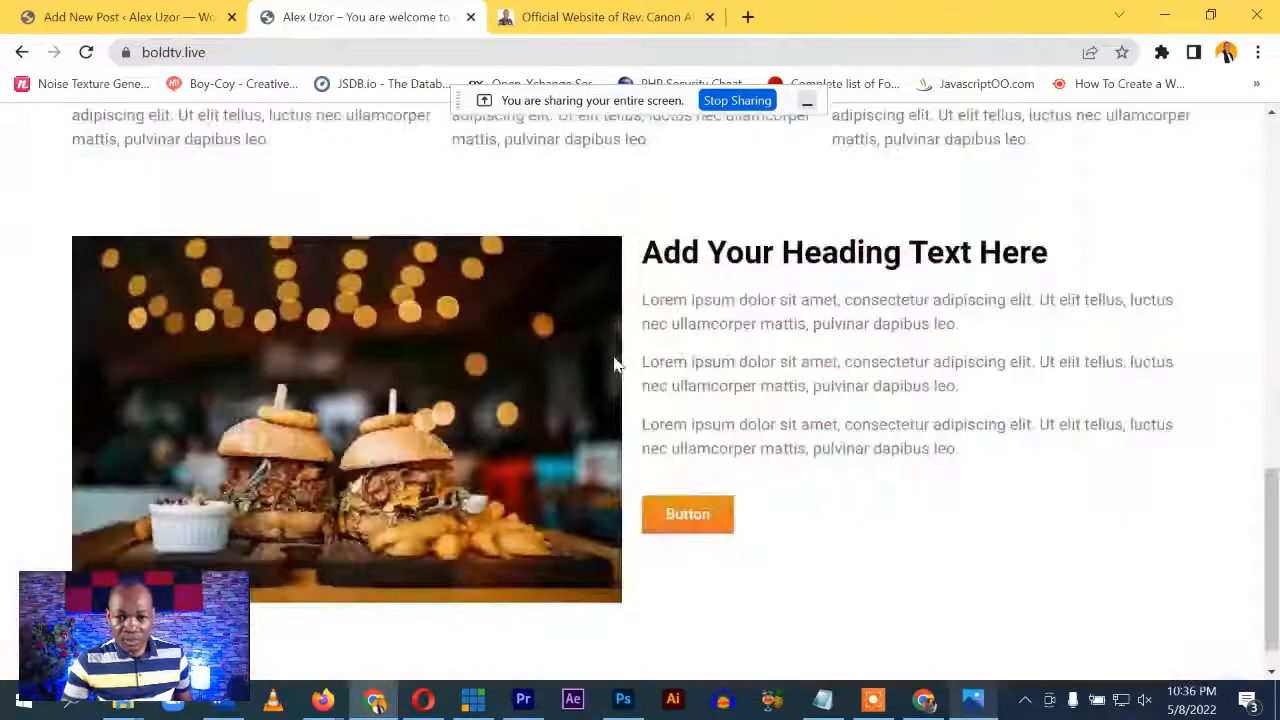
scroll(677, 409, "up", 8)
scroll(660, 355, "up", 5)
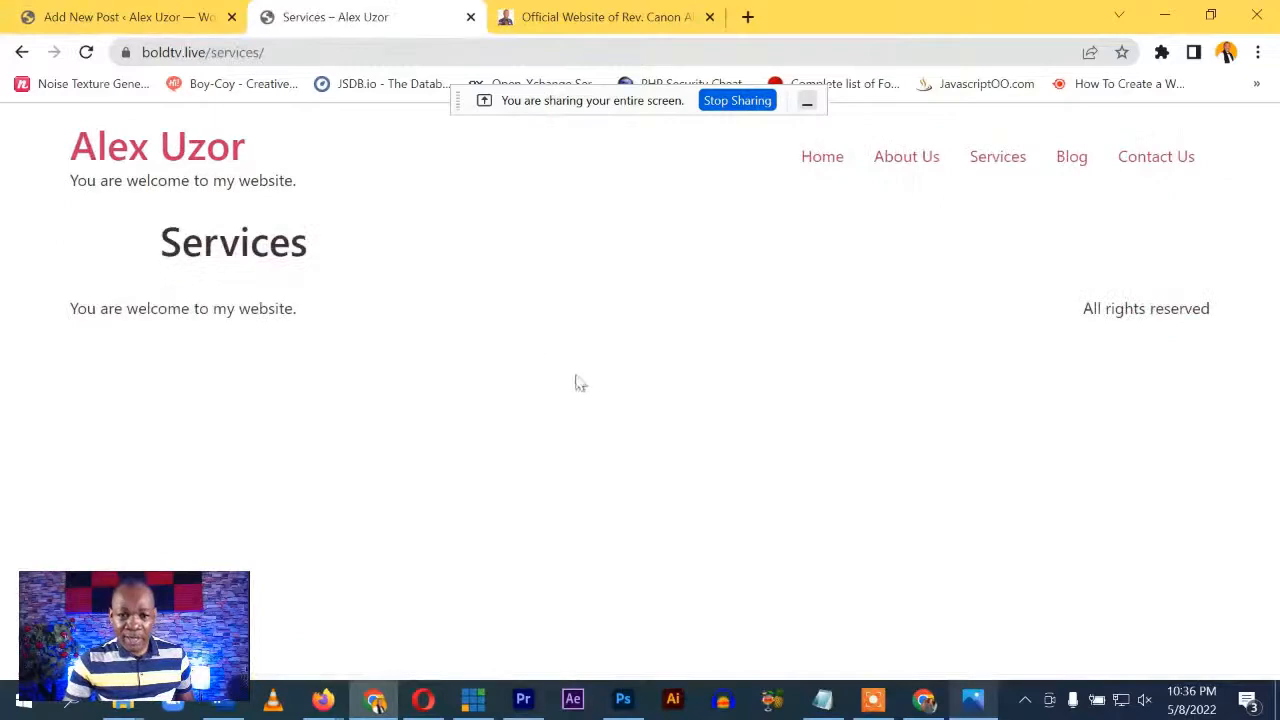
Return to the WordPress admin and open the Services page from the list of all pages for editing
left_click(170, 15)
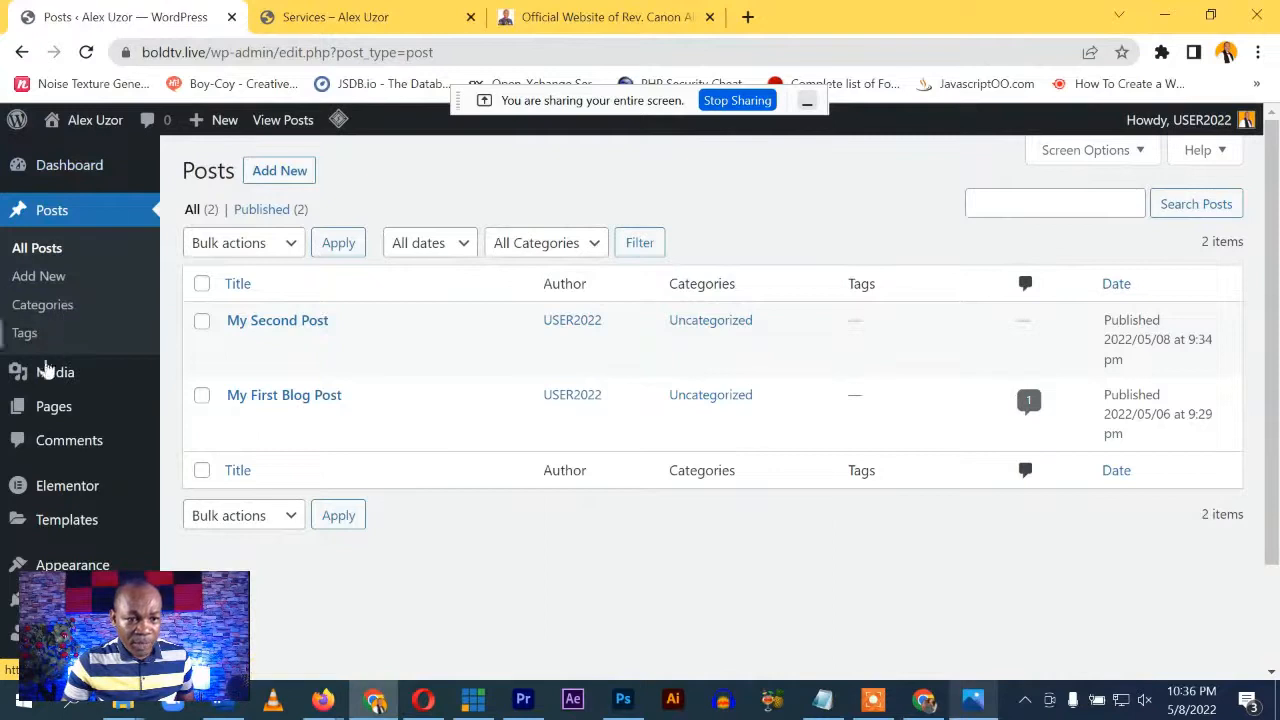
mouse_move(50, 410)
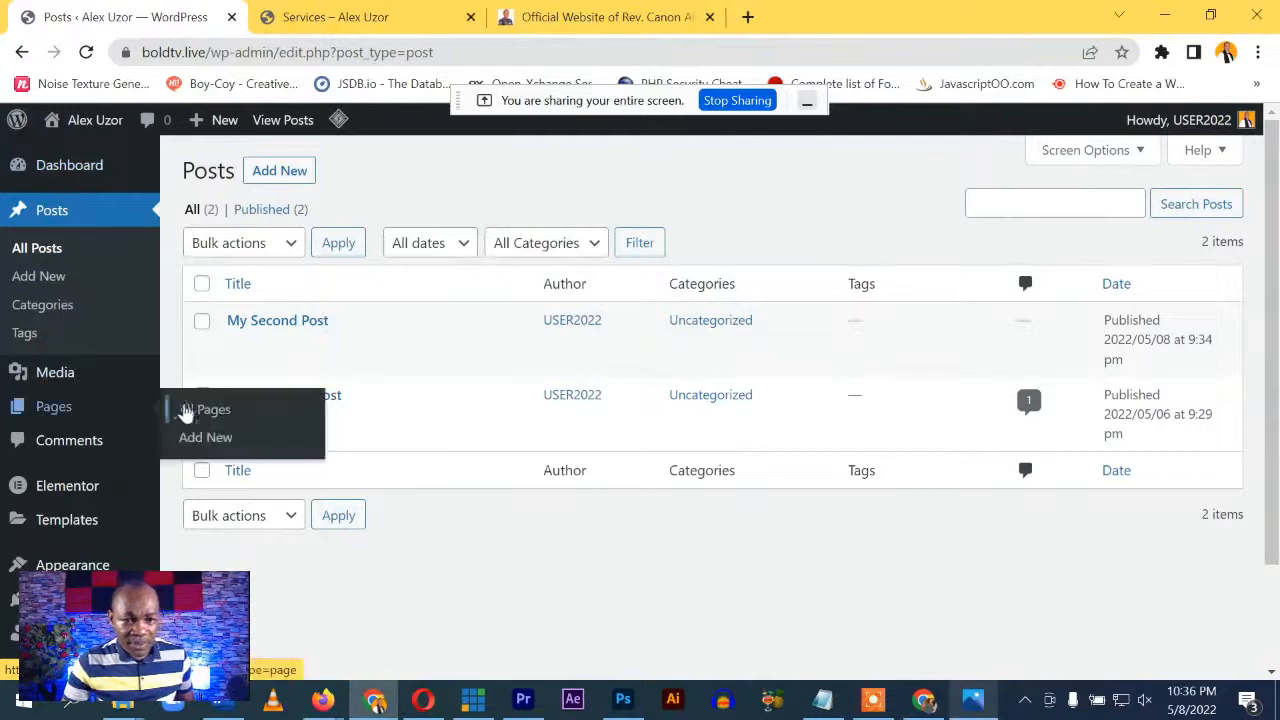
left_click(205, 410)
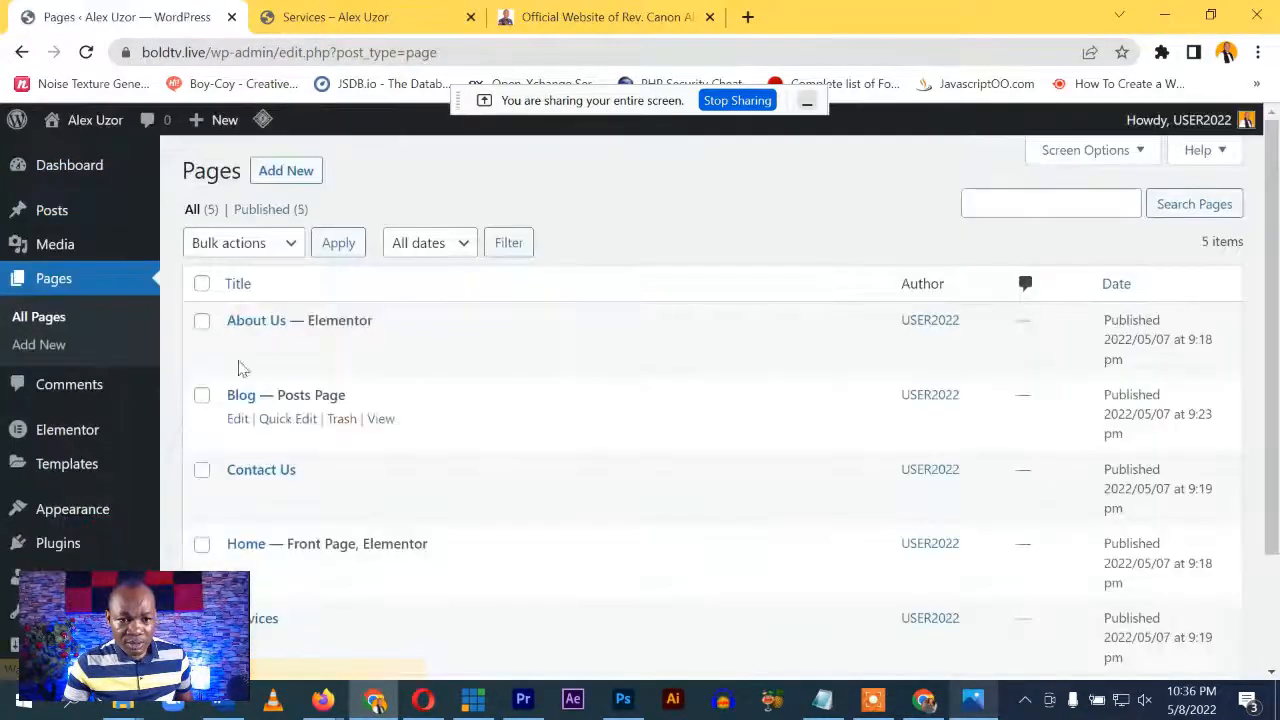
scroll(280, 420, "down", 2)
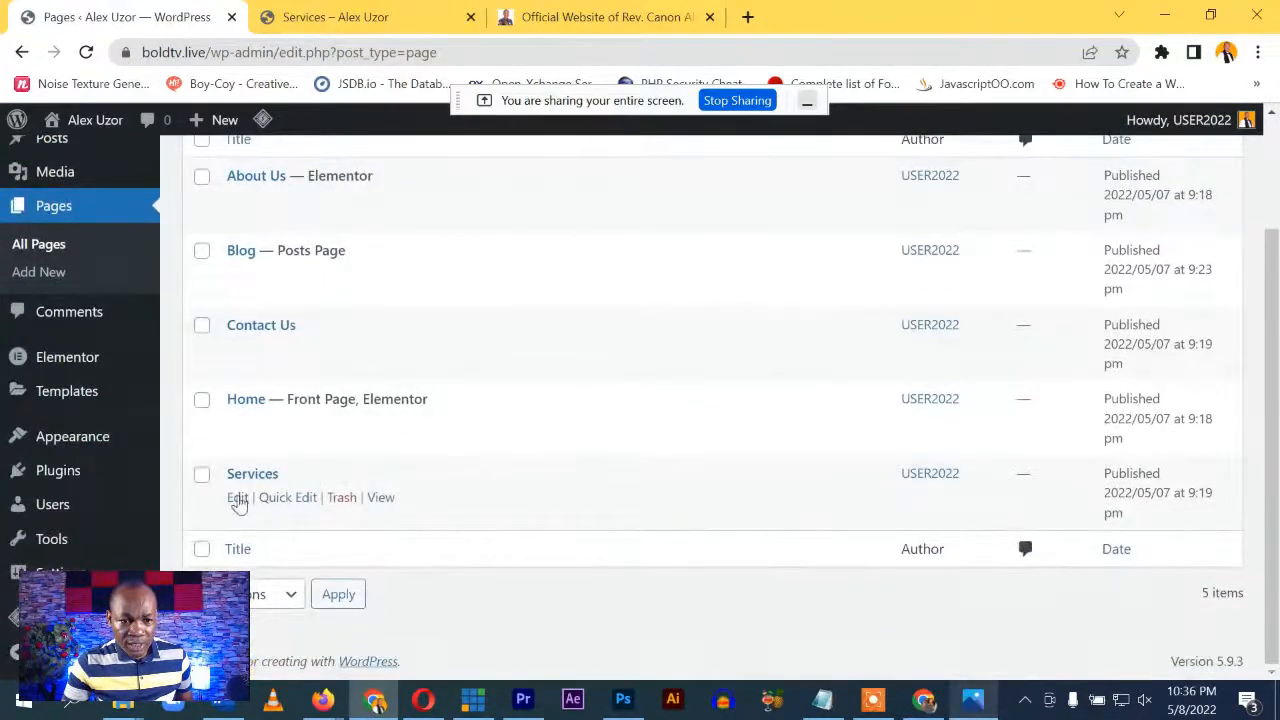
left_click(238, 499)
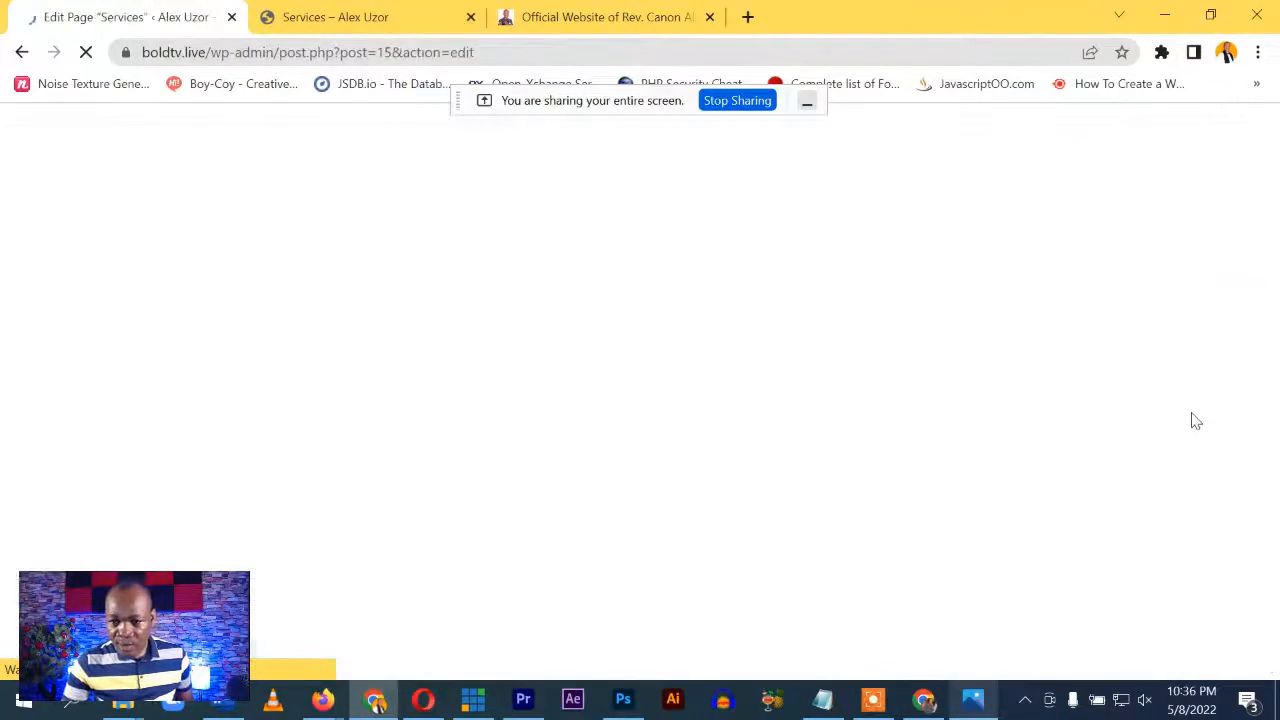
Set the Services page's template to Elementor Full Width and update the page
left_click(1103, 432)
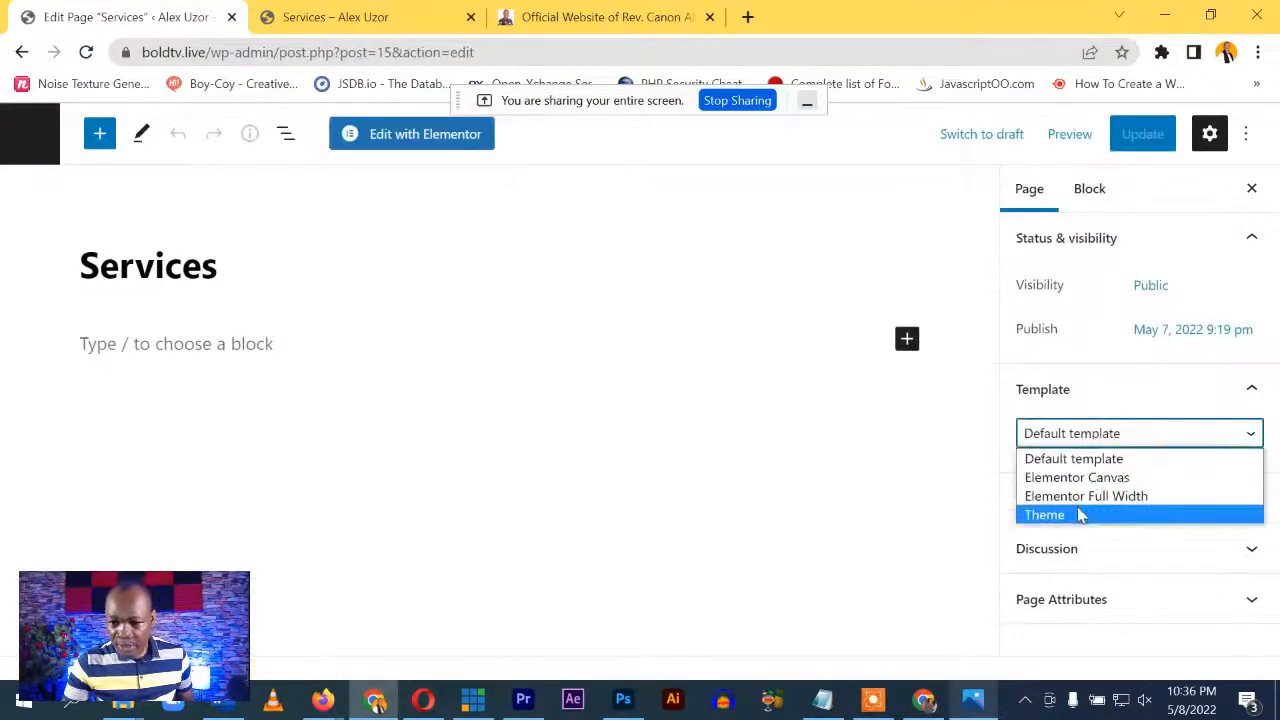
left_click(1110, 501)
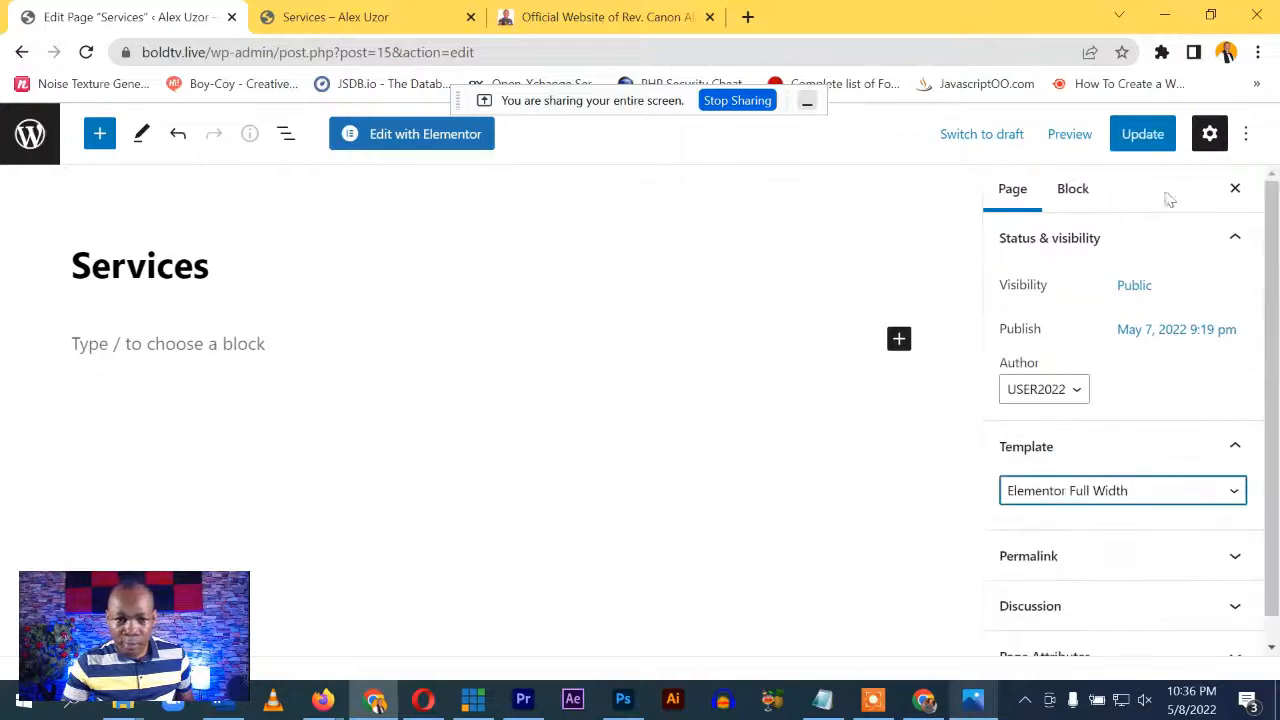
left_click(1143, 134)
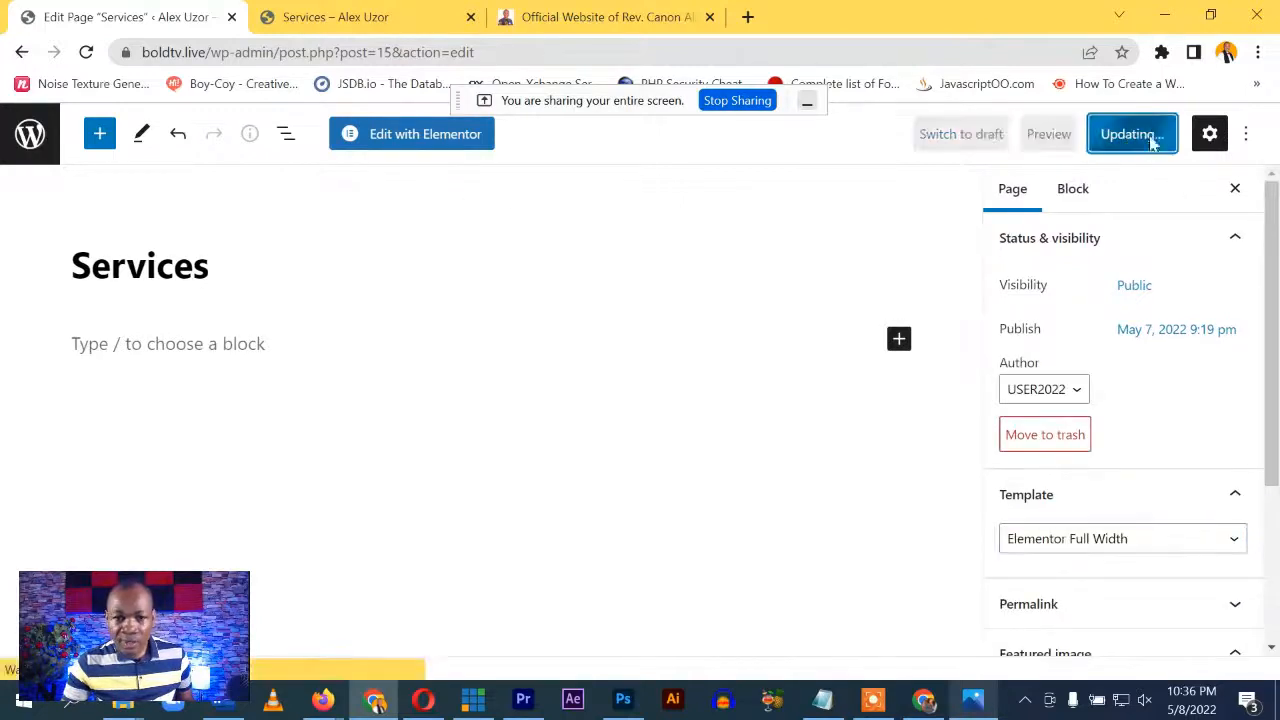
Open the Services page in Elementor and add a new single-column section
left_click(421, 138)
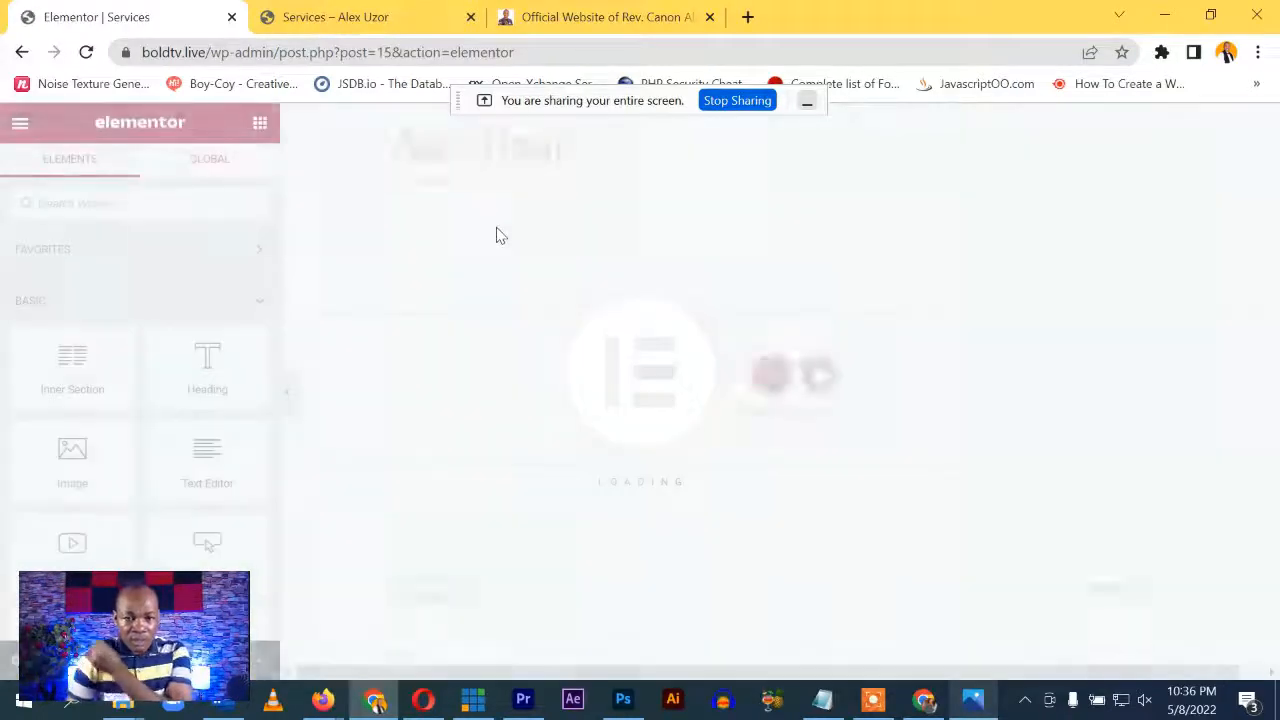
left_click(770, 374)
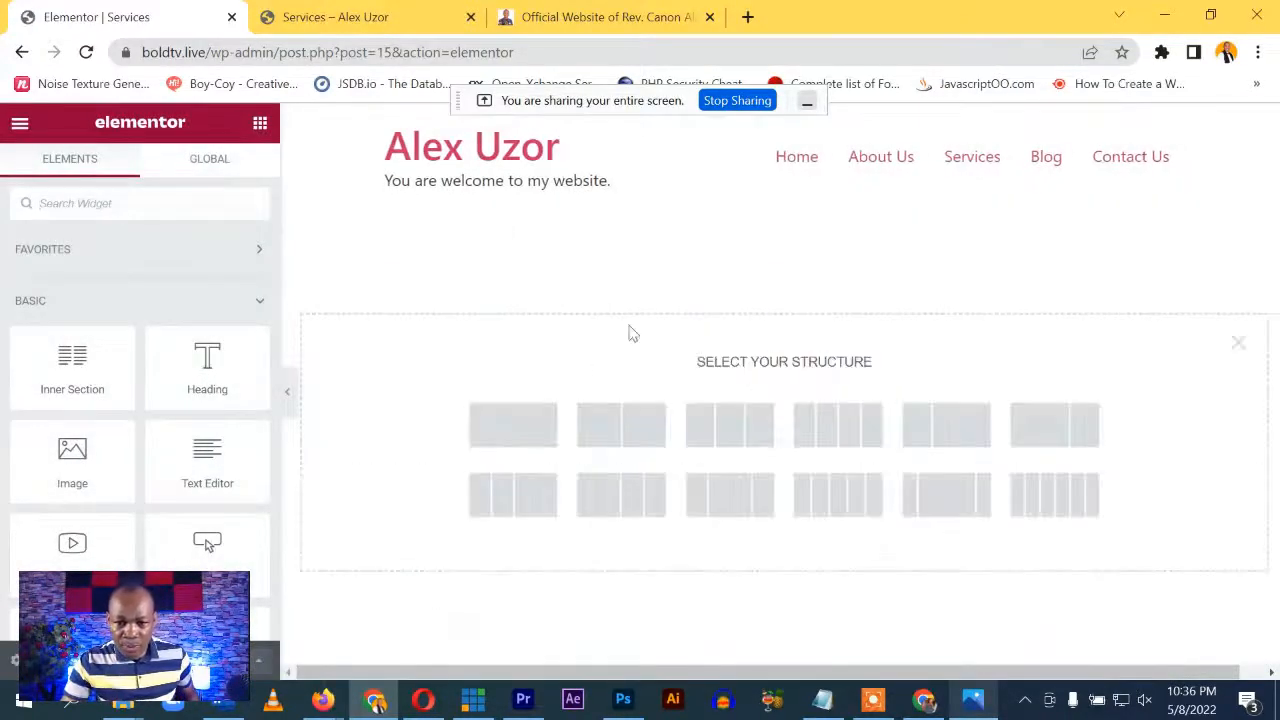
left_click(519, 421)
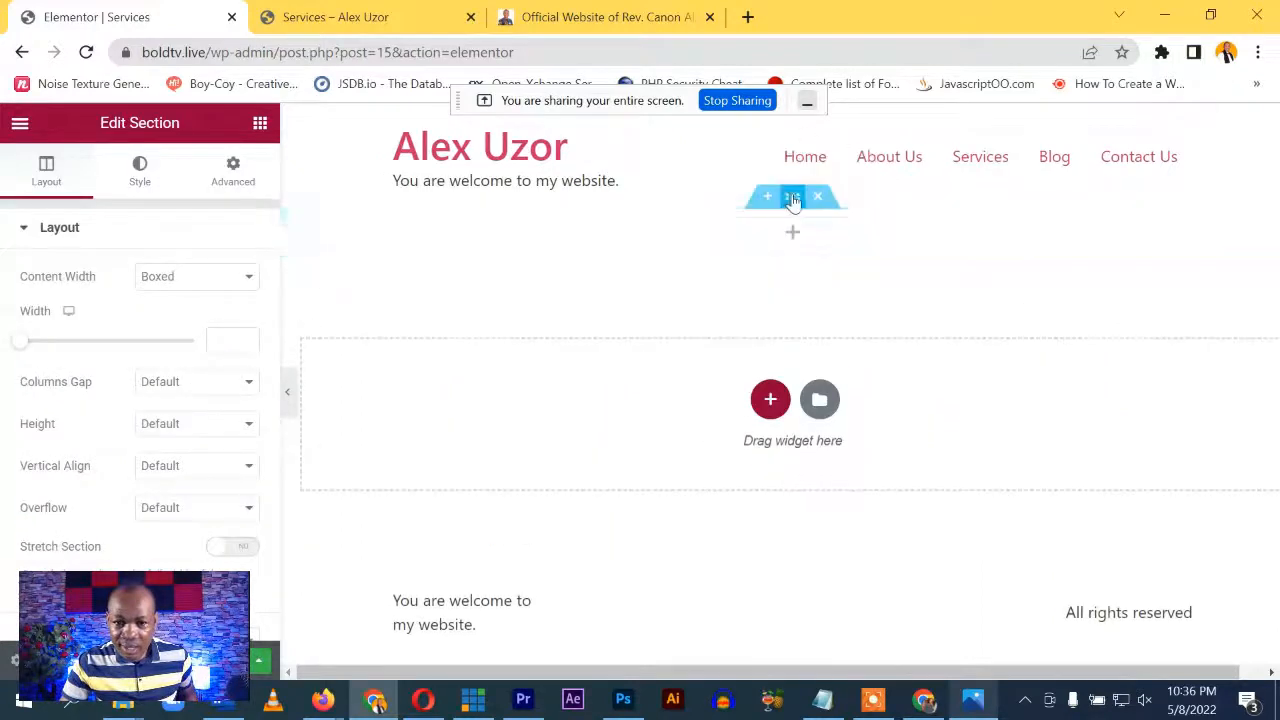
Give the new section a Classic background using the food5.jpg image from the media library
left_click(142, 171)
left_click(164, 320)
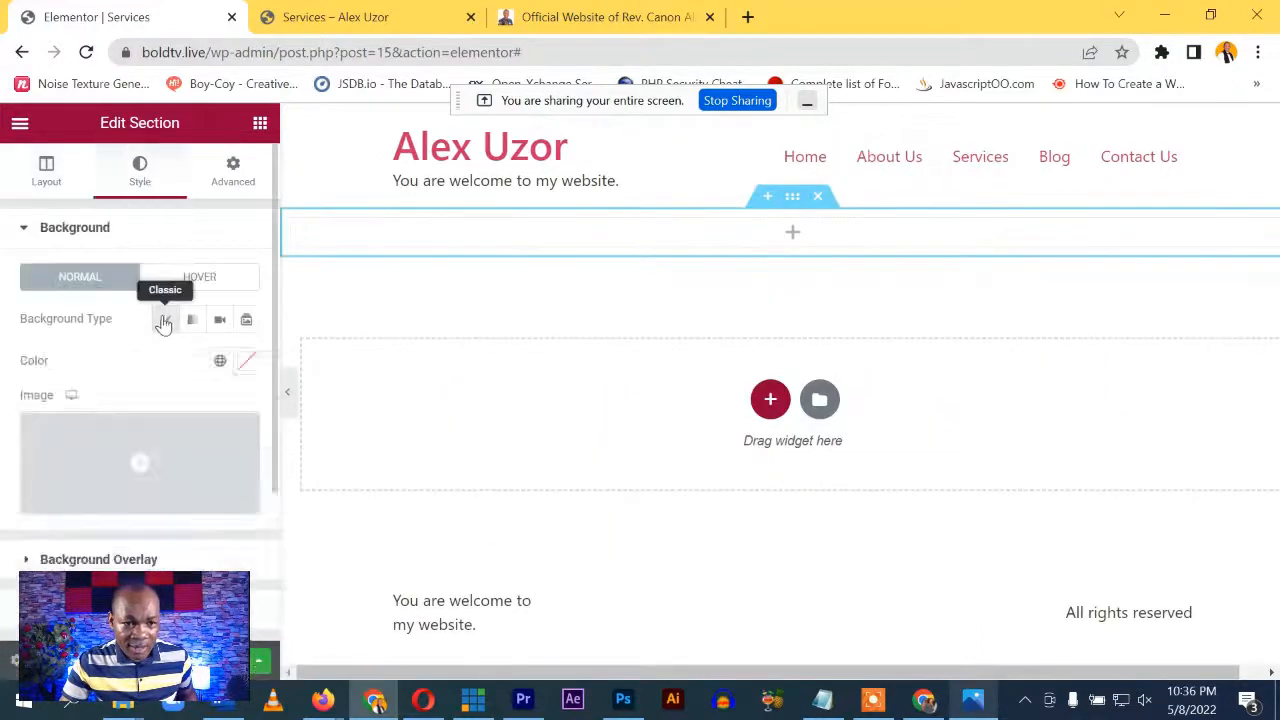
left_click(137, 457)
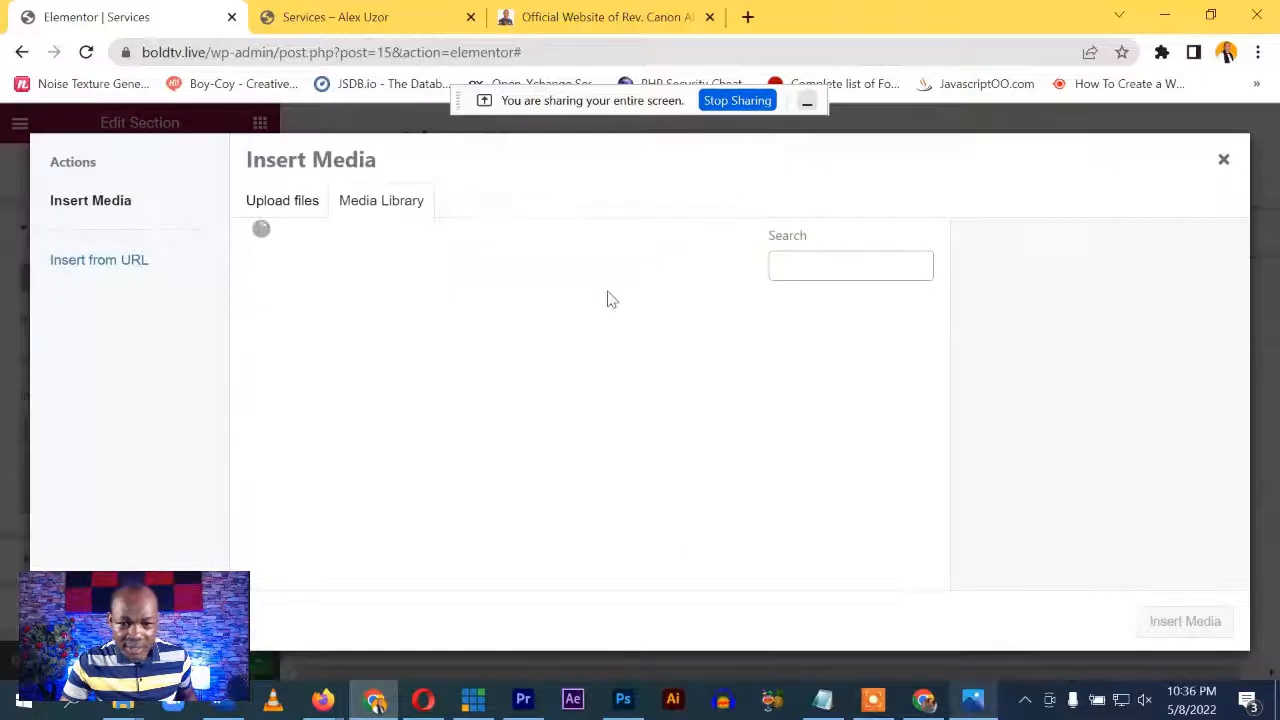
left_click(614, 343)
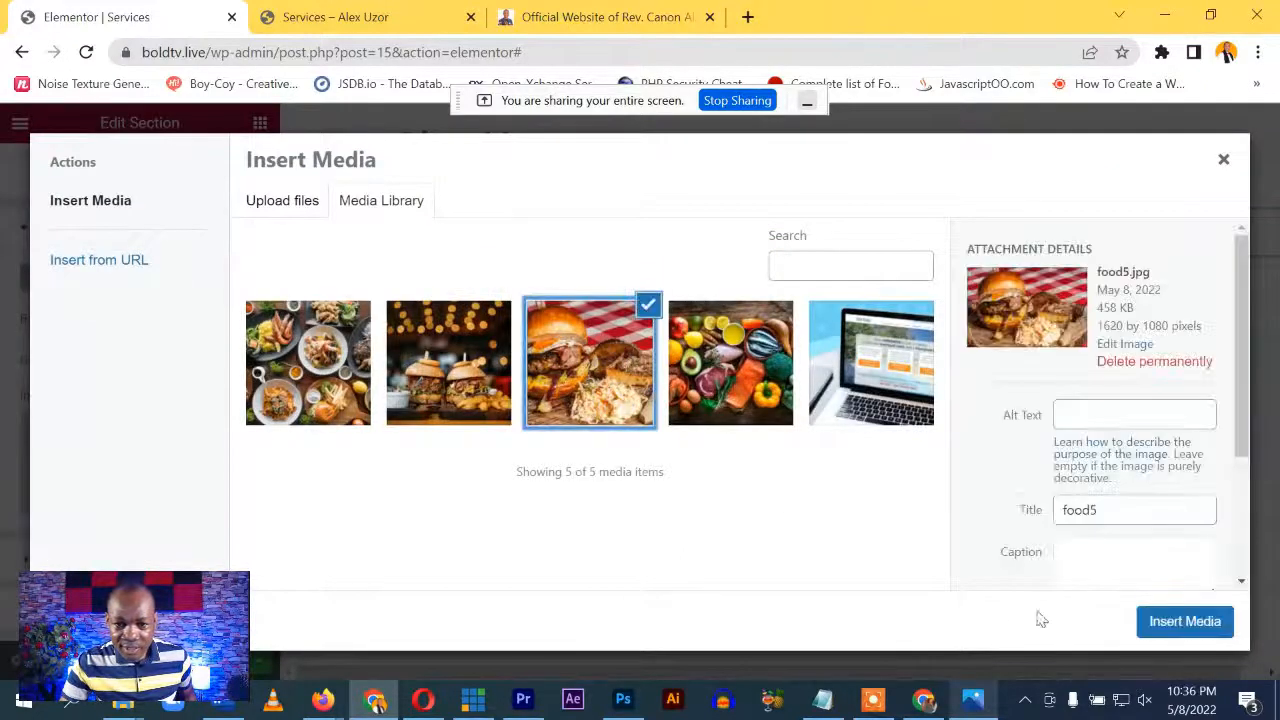
left_click(1166, 620)
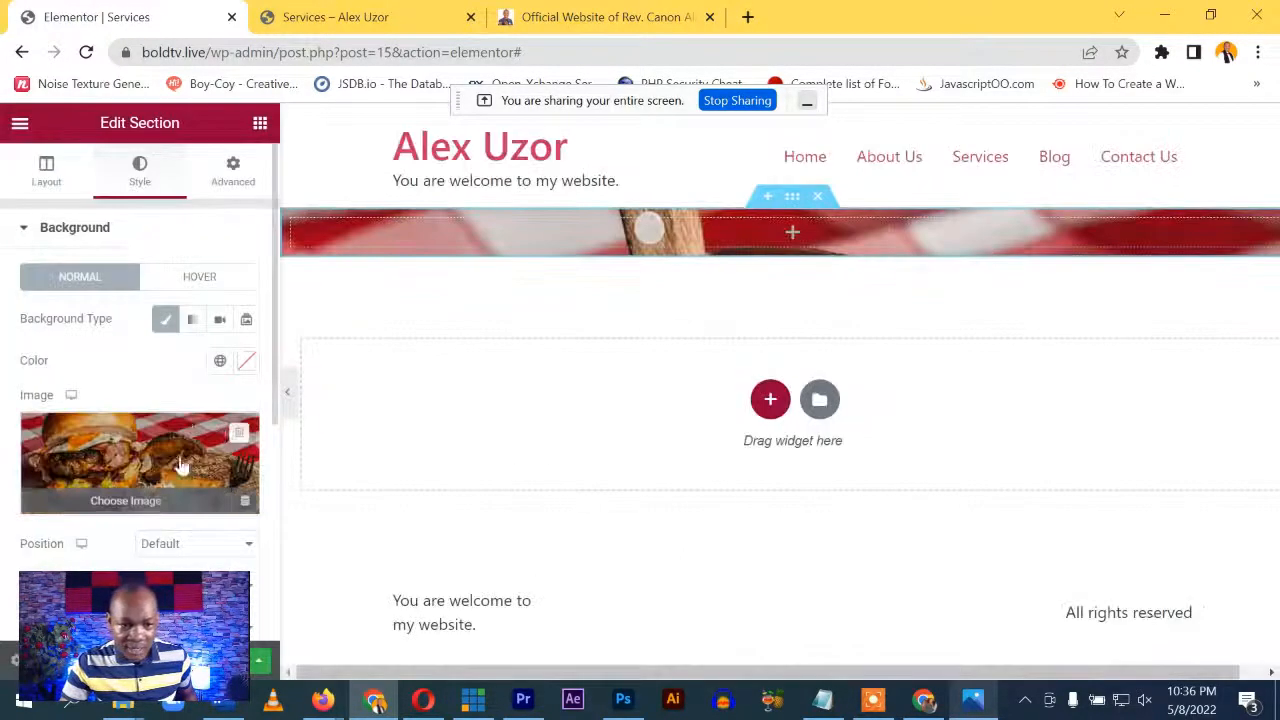
Set the section's background image position to Center Center, repeat to No-repeat and size to Cover
scroll(192, 540, "down", 2)
left_click(190, 400)
left_click(175, 429)
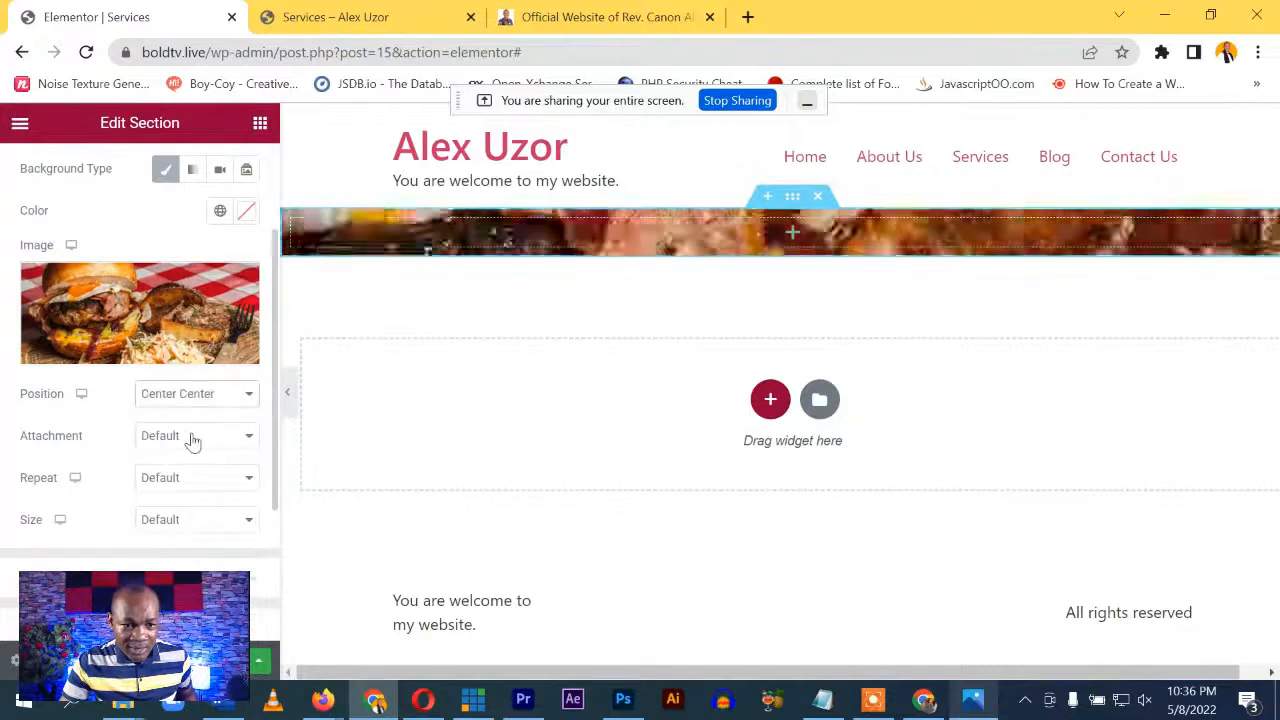
left_click(189, 438)
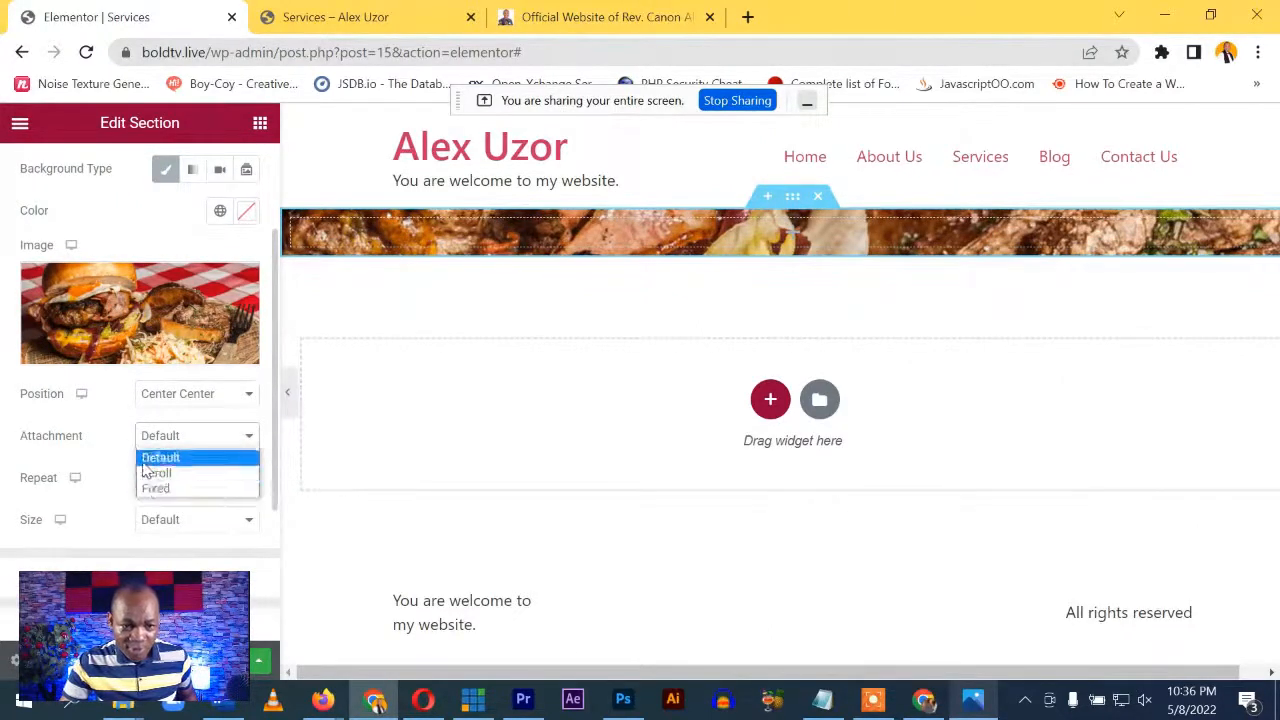
left_click(108, 441)
left_click(172, 482)
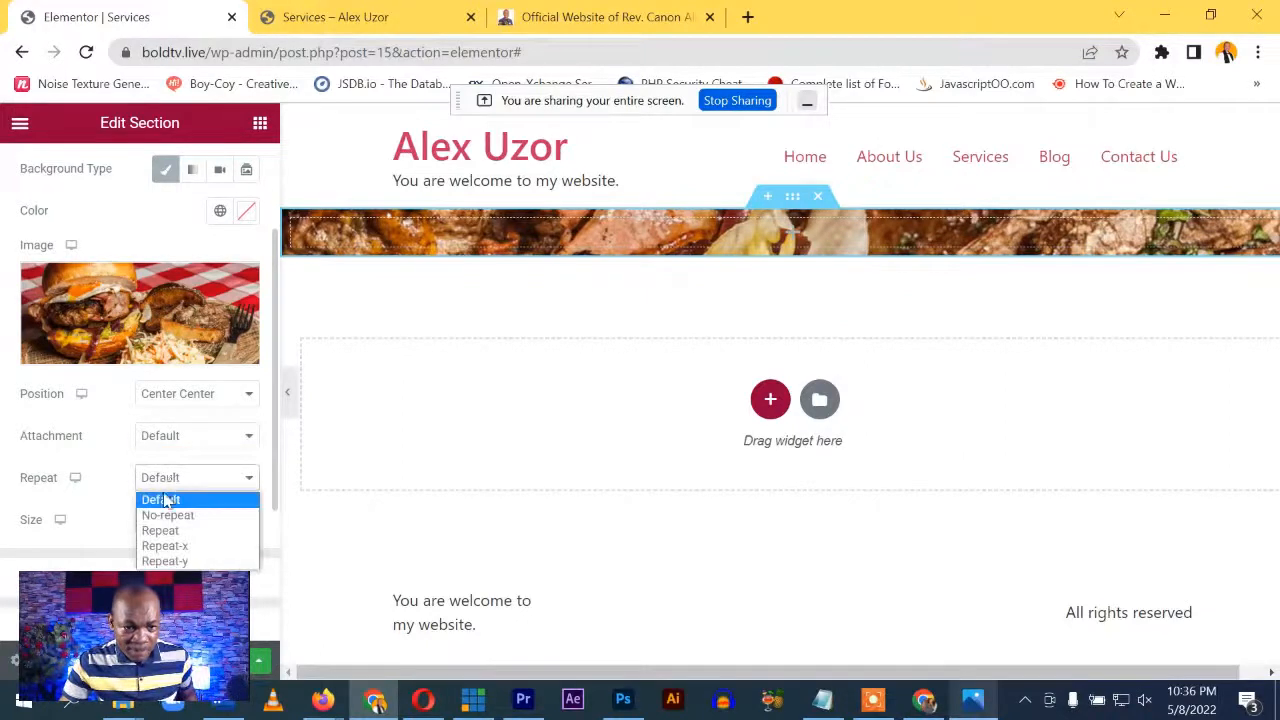
left_click(152, 515)
left_click(166, 522)
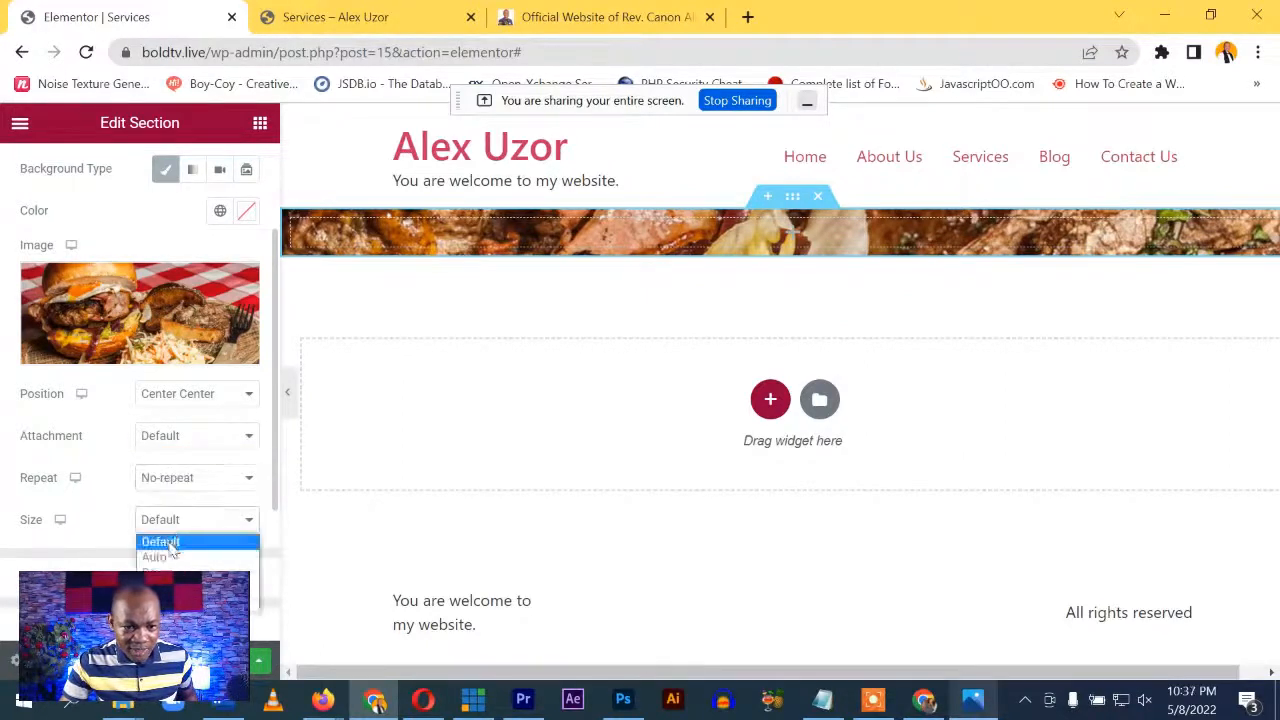
left_click(162, 571)
scroll(176, 404, "up", 3)
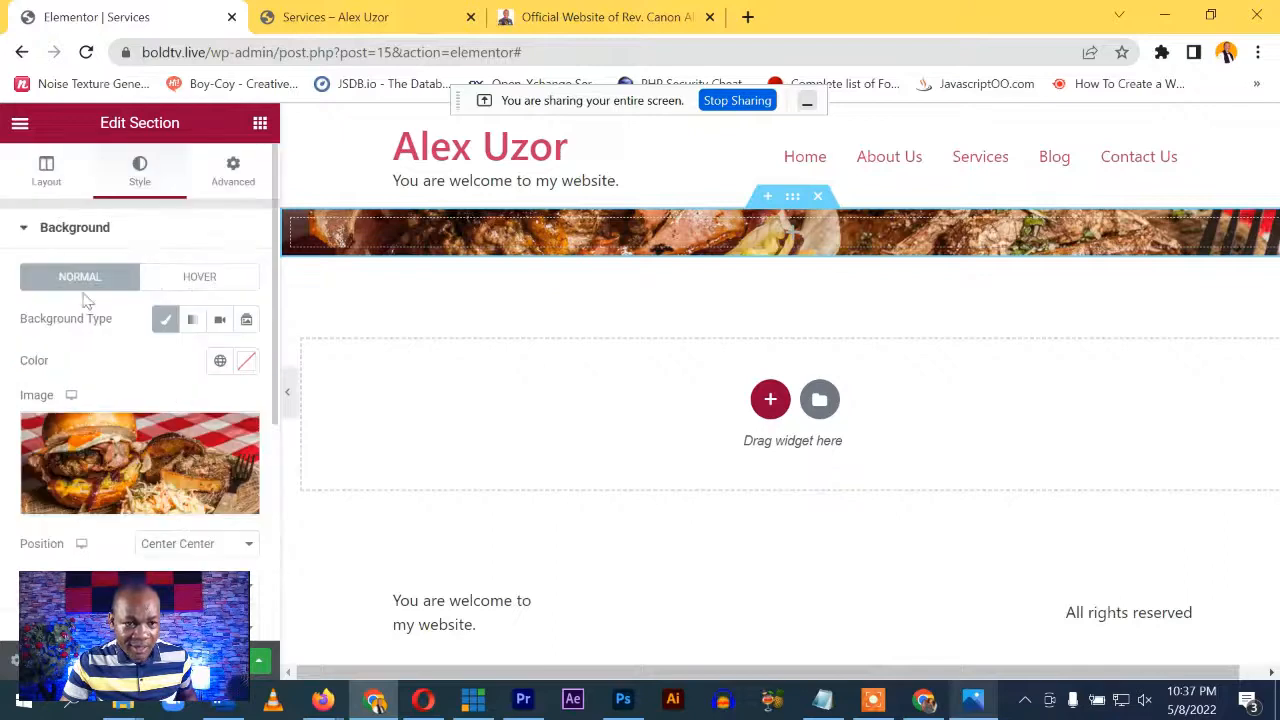
Set the height option of the section with the burger background to Min Height
left_click(40, 172)
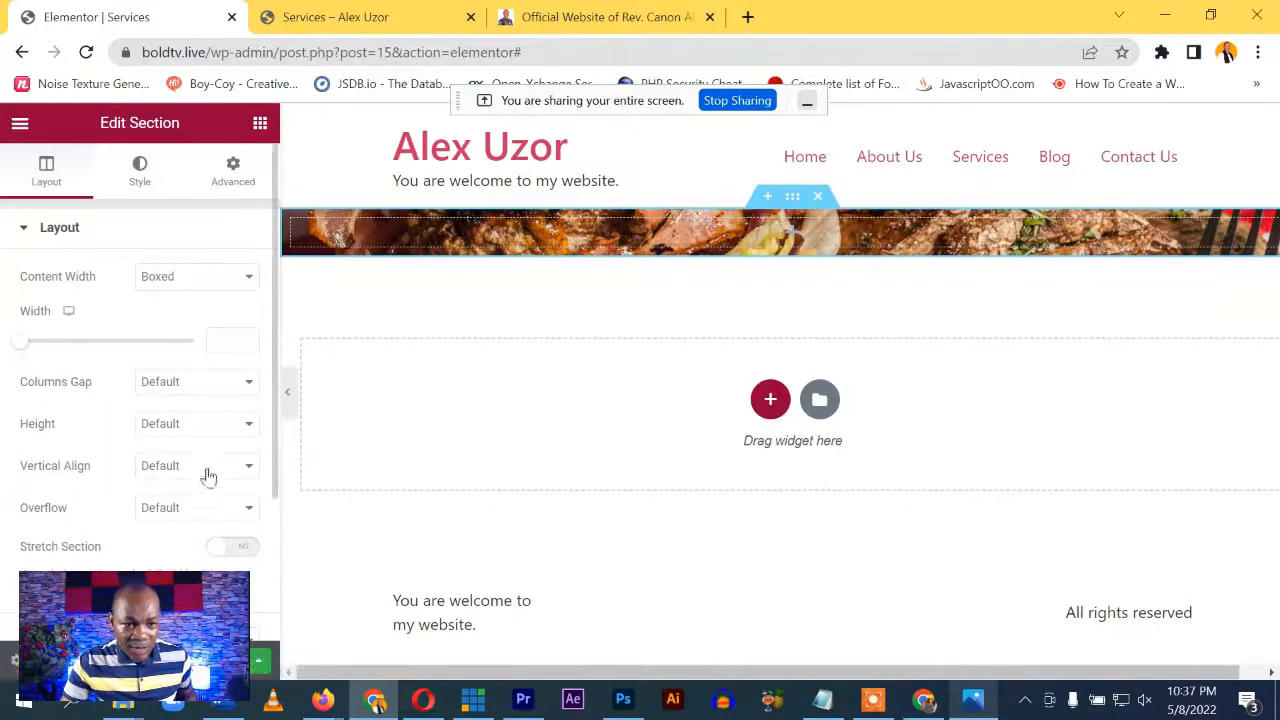
left_click(192, 430)
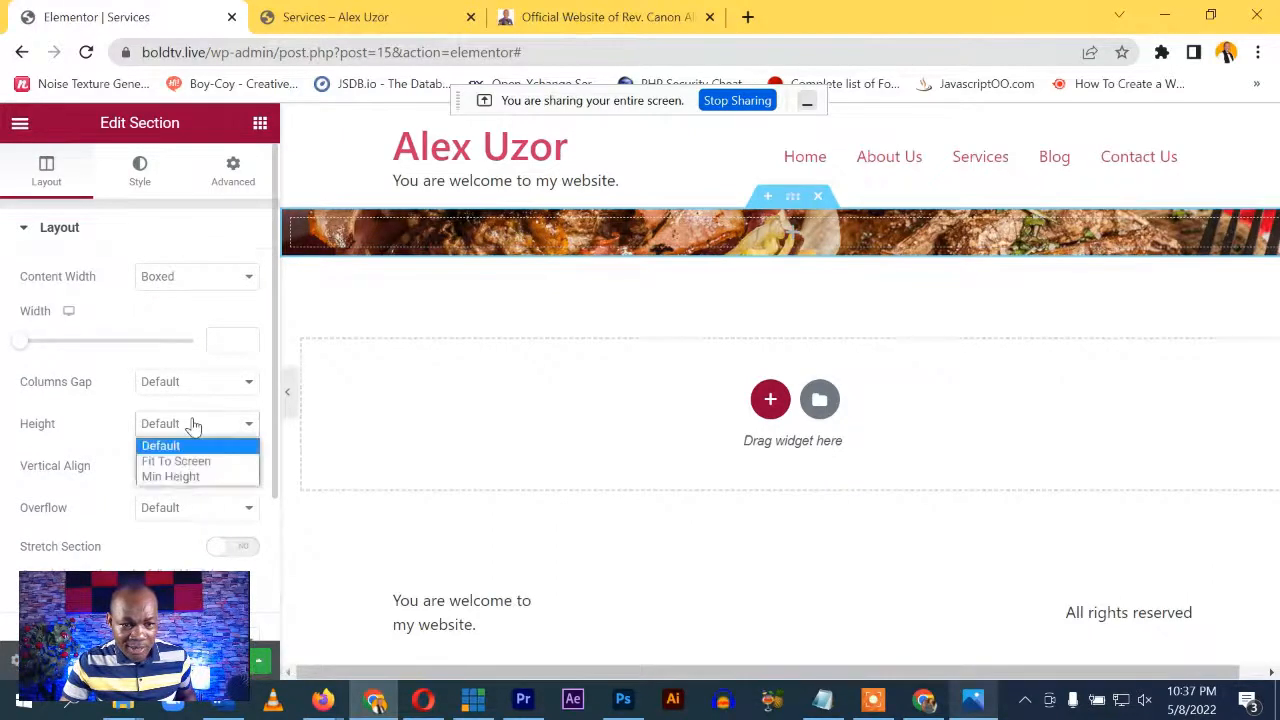
left_click(190, 477)
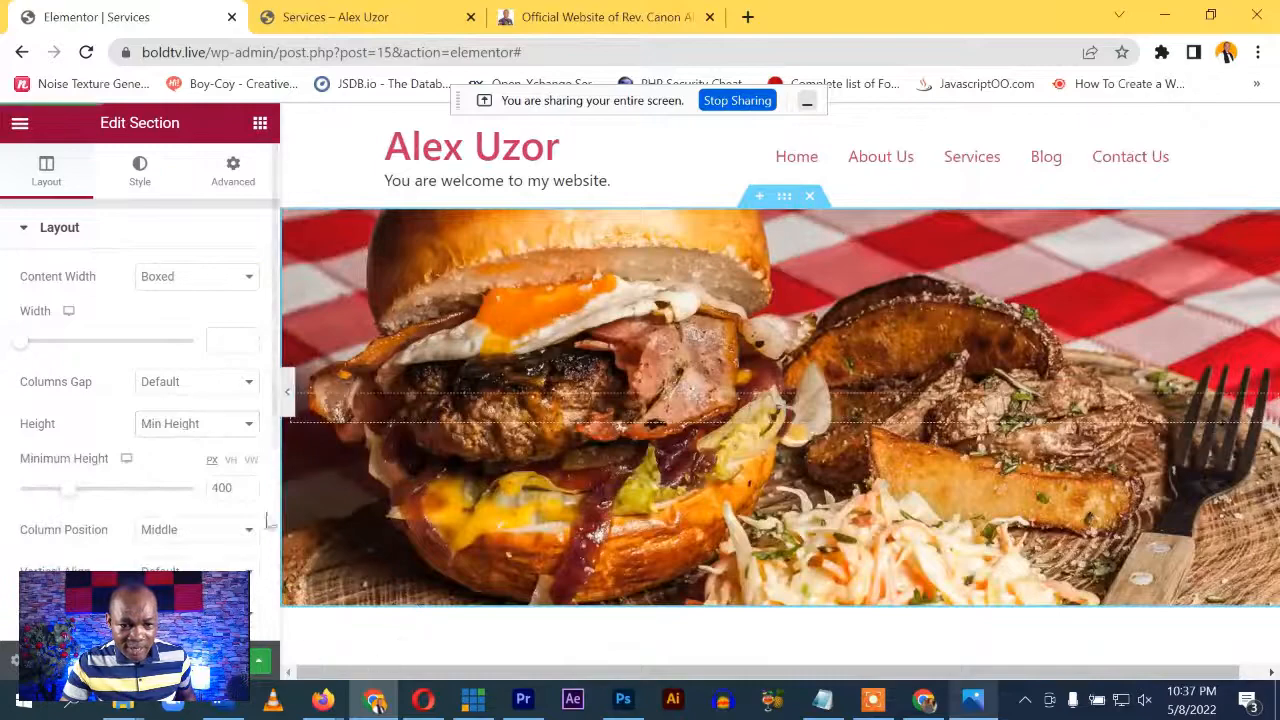
scroll(624, 317, "down", 3)
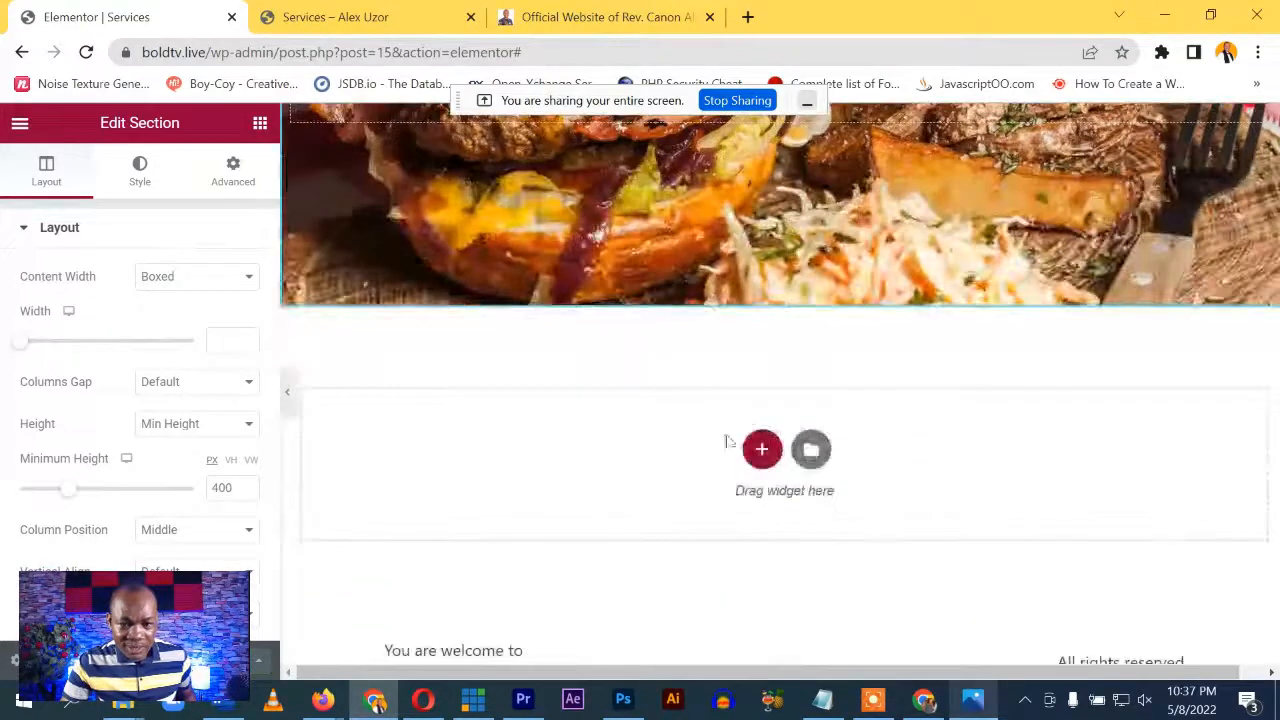
Add a four-column section below the burger banner and set its top and bottom margins to 50 px
left_click(762, 449)
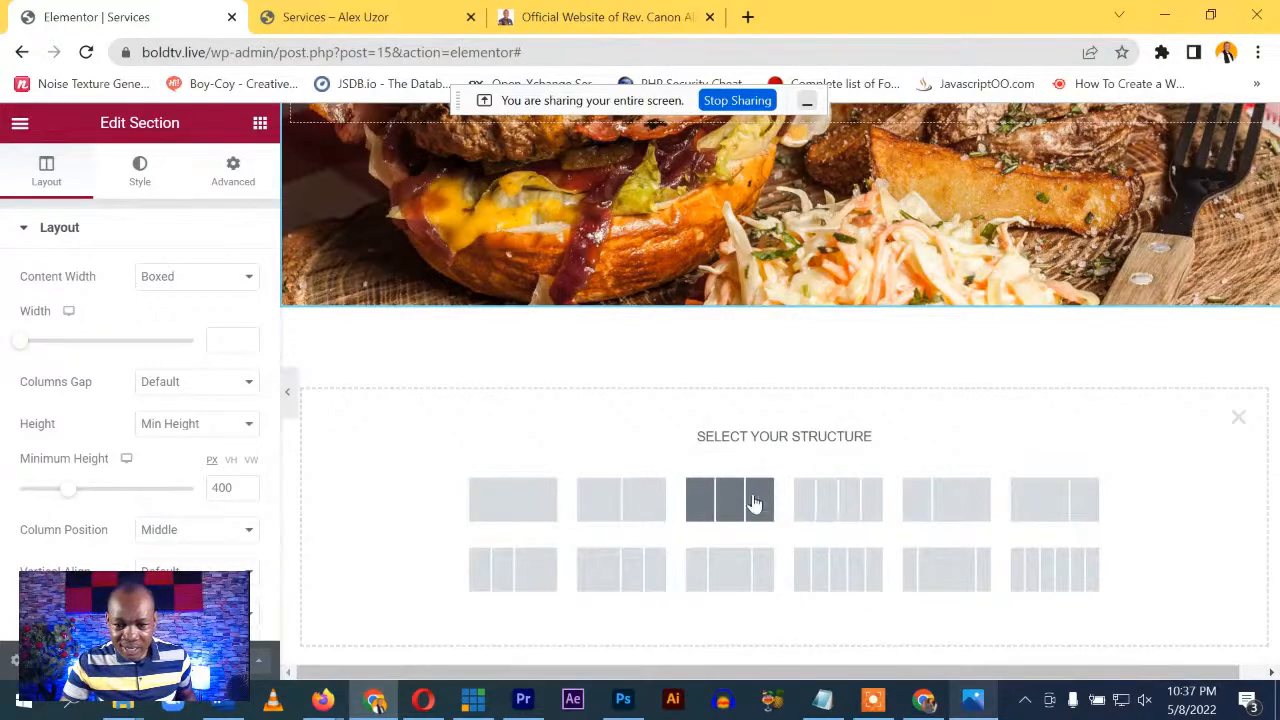
left_click(846, 500)
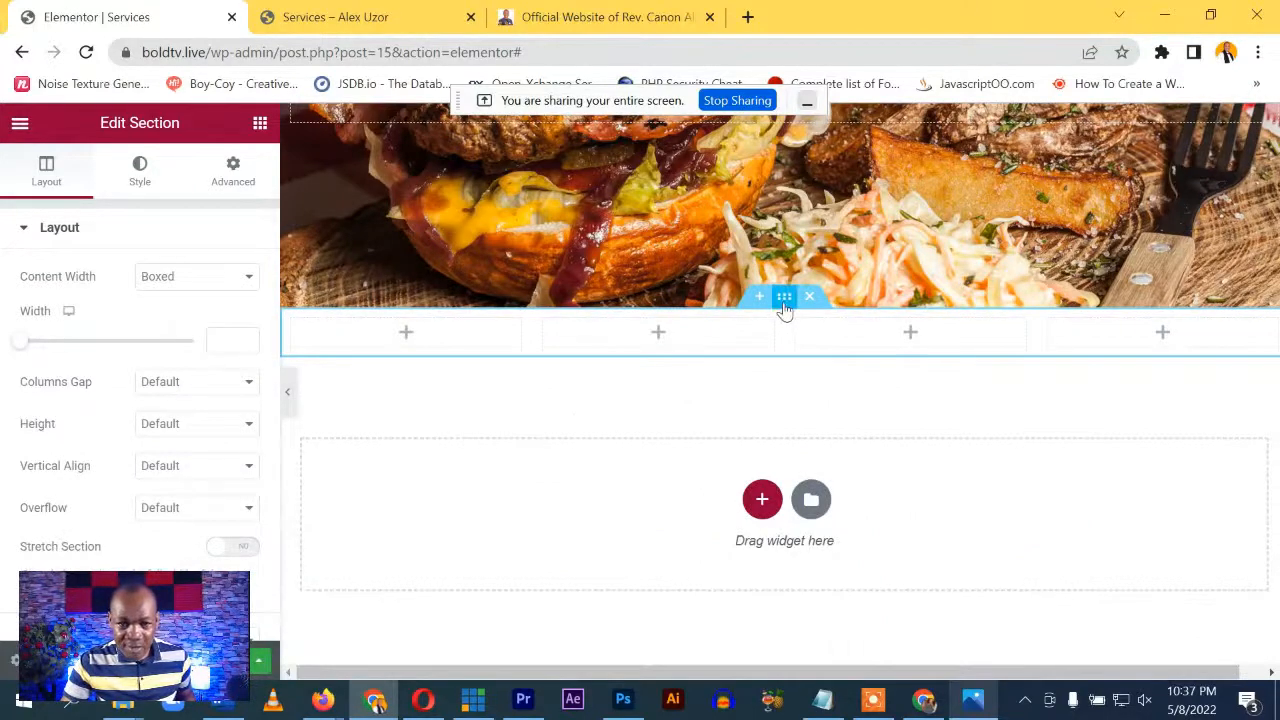
left_click(243, 168)
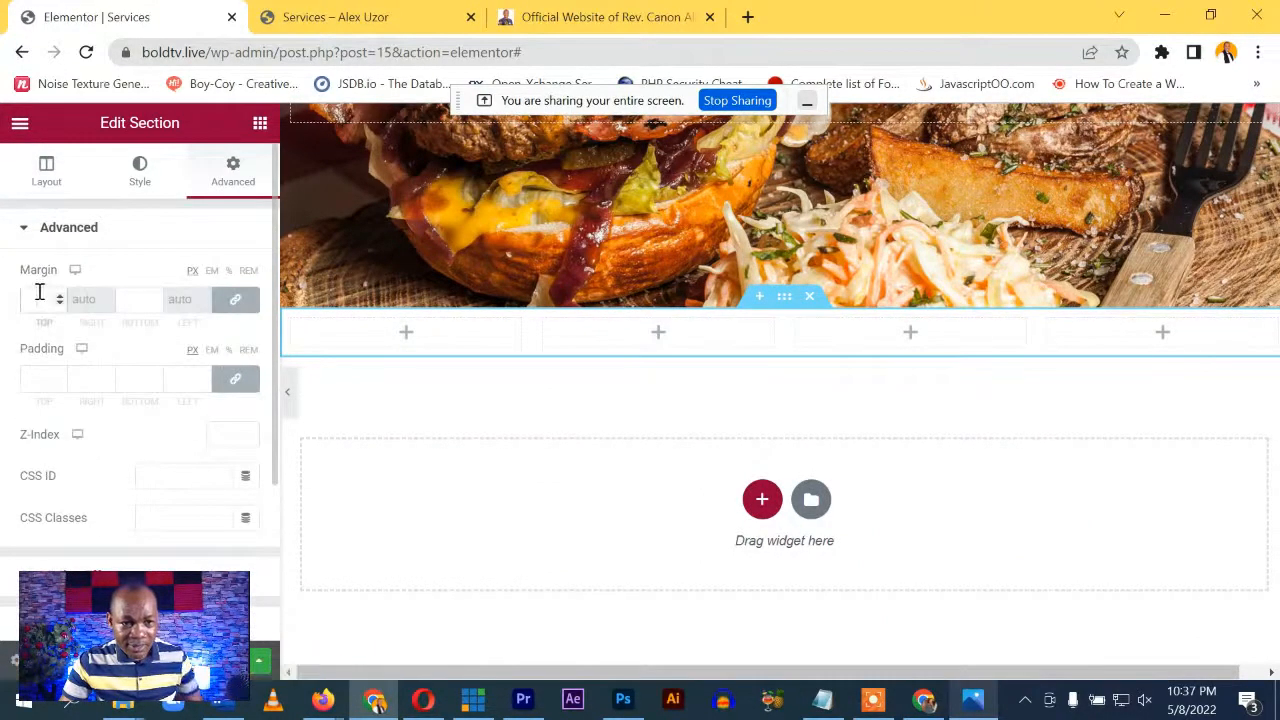
left_click(40, 292)
type("50")
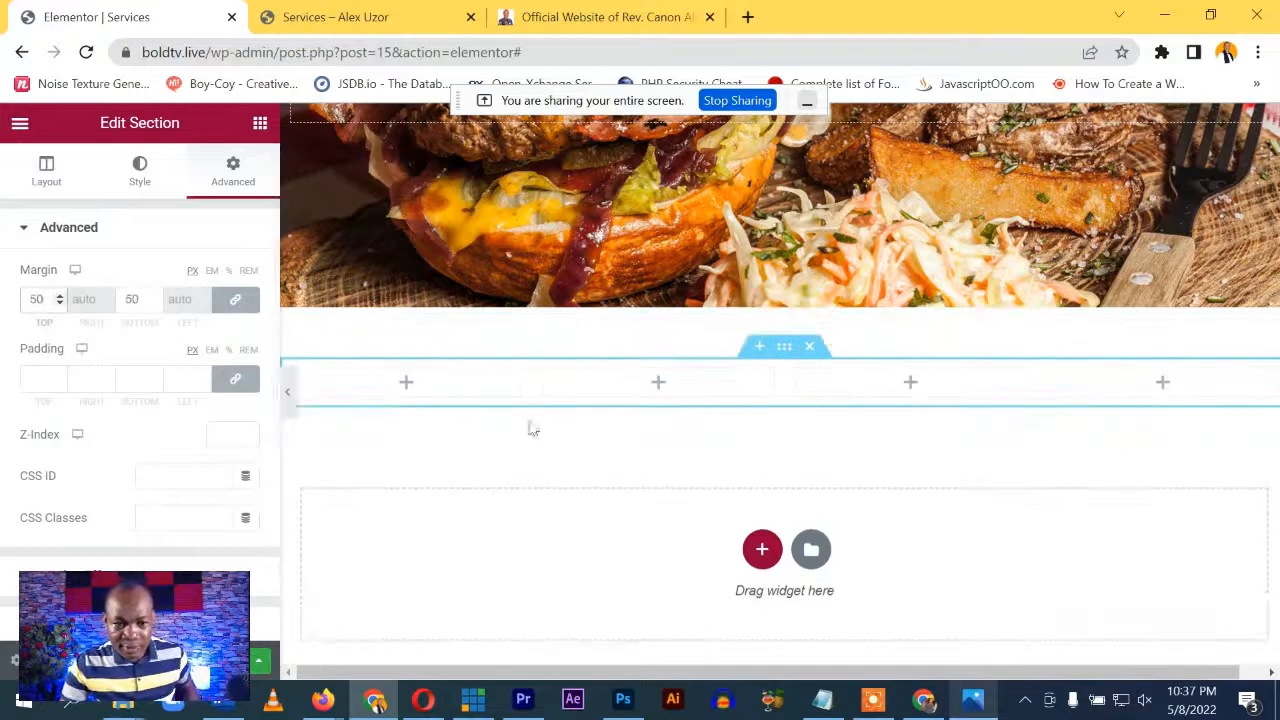
Place an Image widget in each of the four columns of the new section
left_click(406, 384)
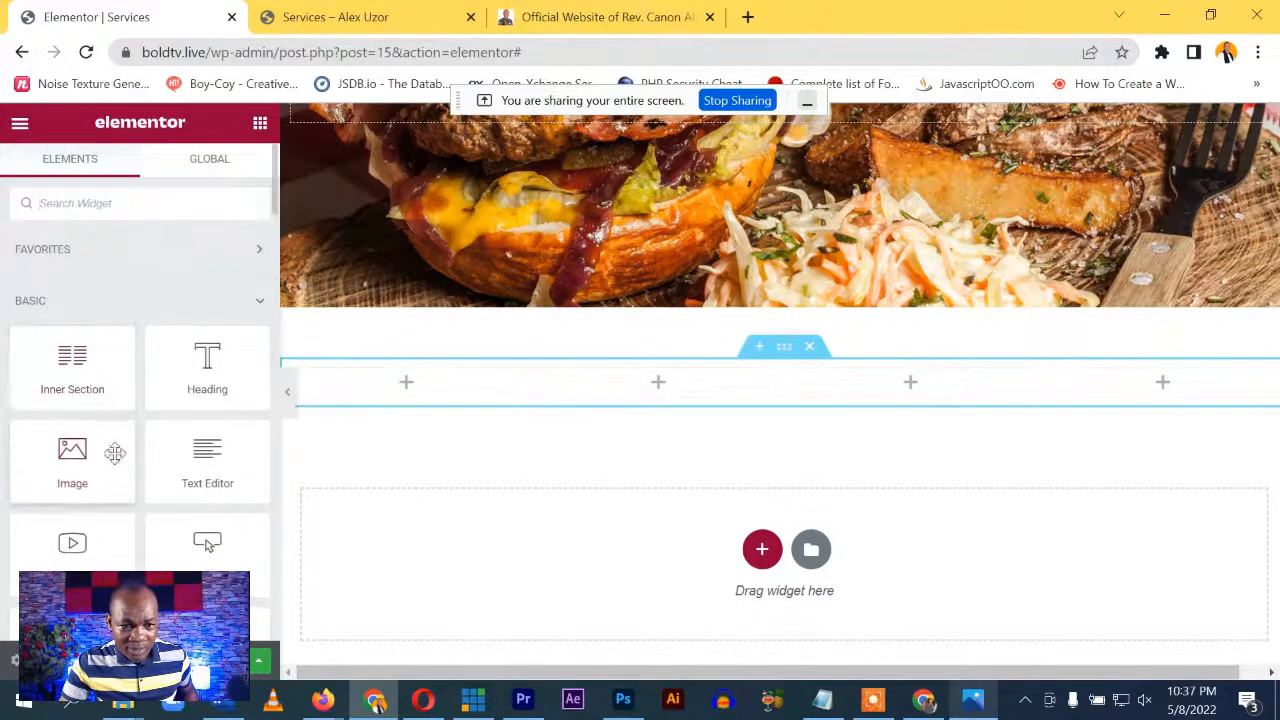
left_click_drag(114, 451, 440, 392)
left_click(658, 444)
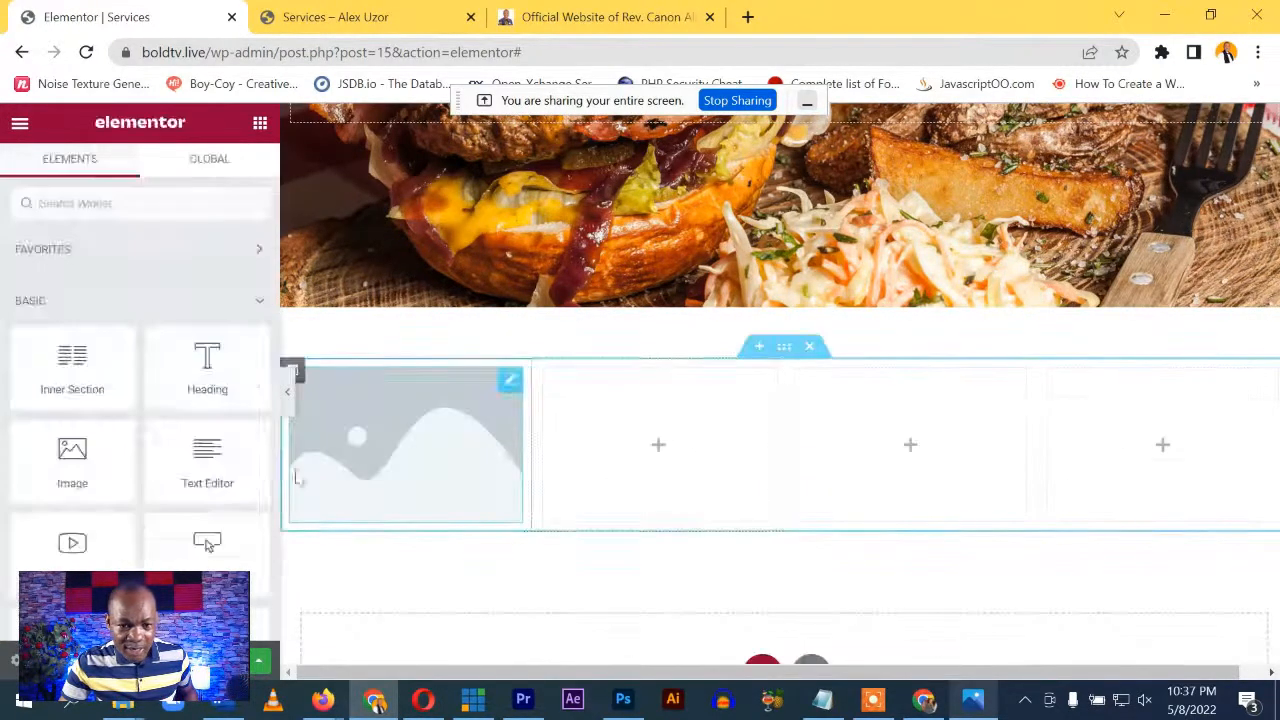
left_click_drag(80, 478, 662, 450)
left_click(928, 428)
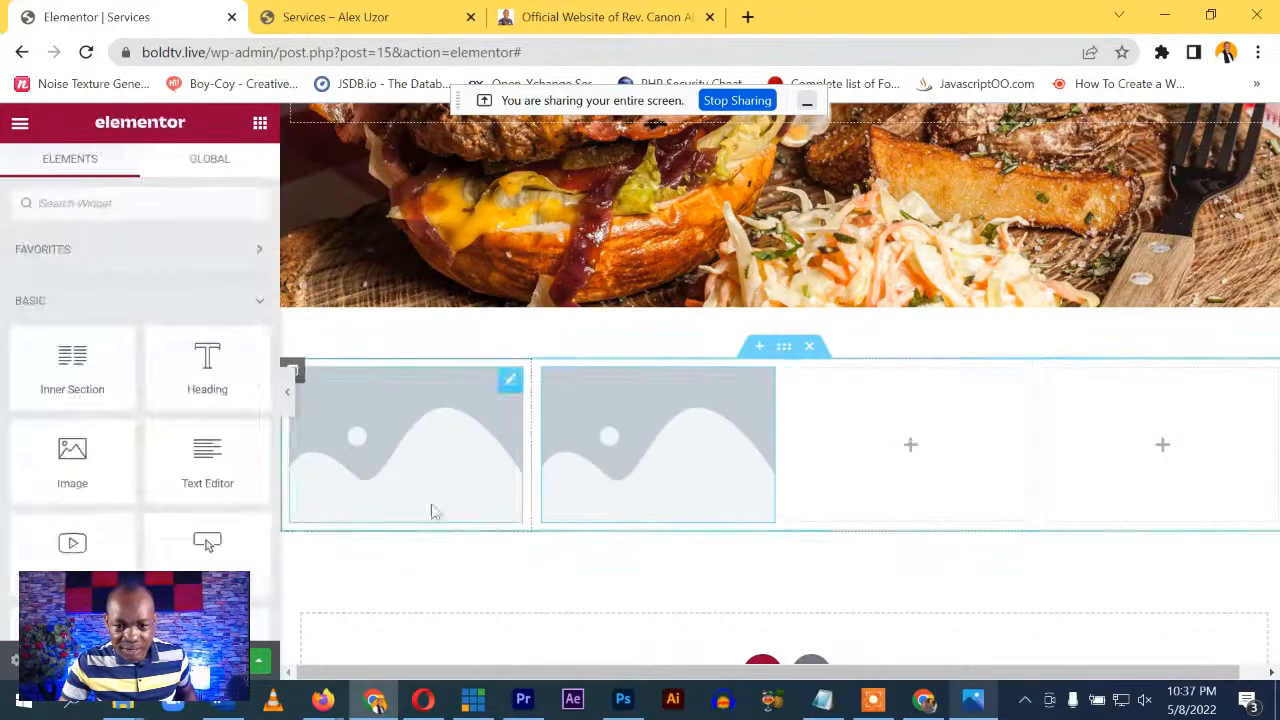
left_click_drag(90, 454, 926, 434)
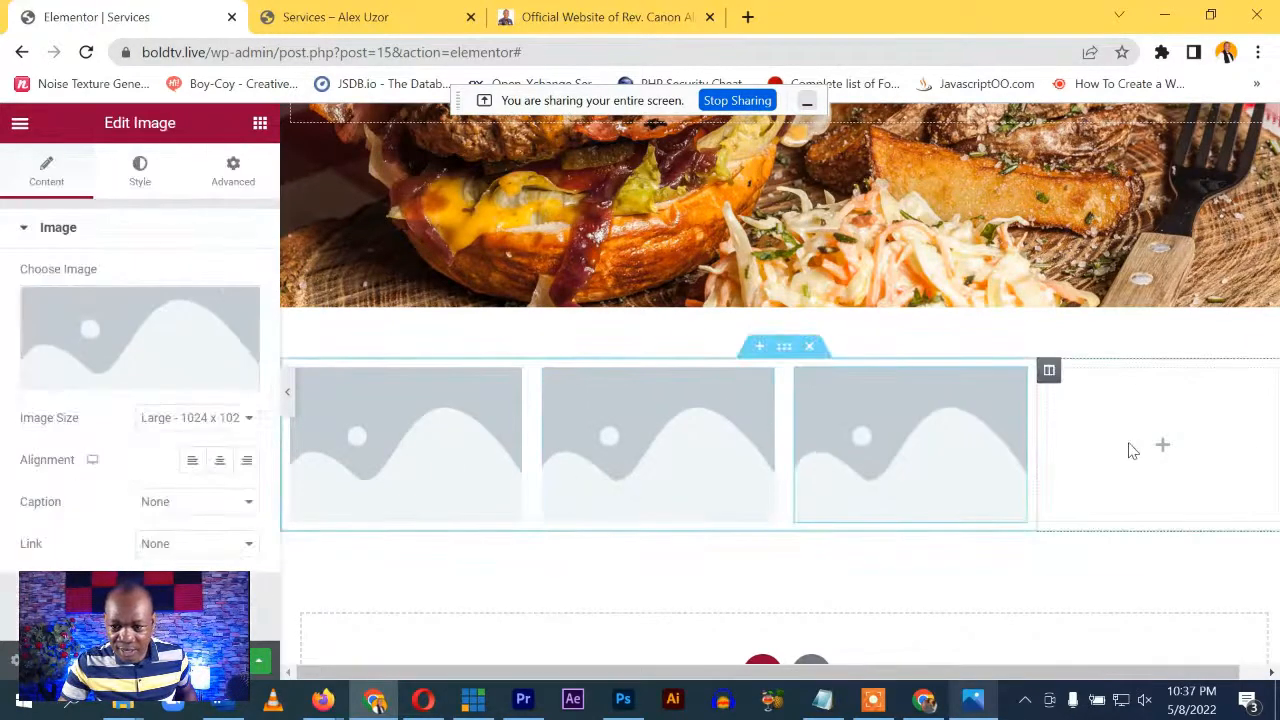
left_click(1128, 449)
left_click_drag(72, 460, 1183, 474)
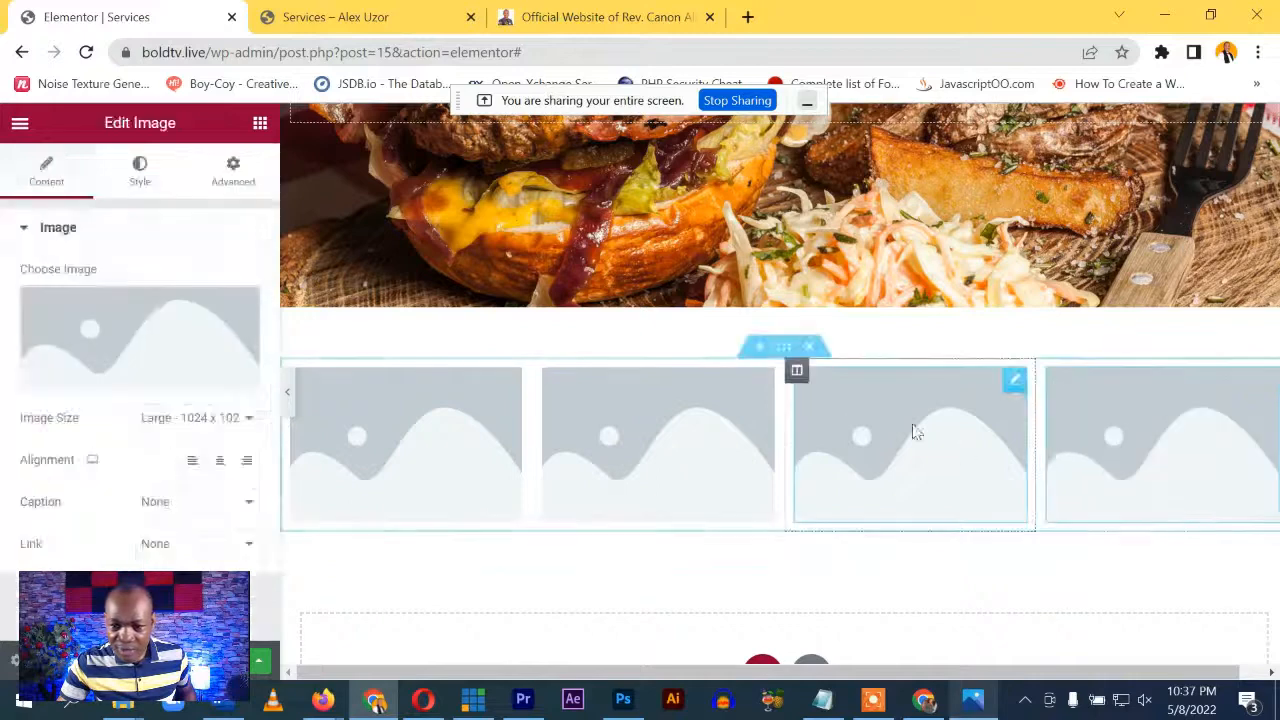
Add a Heading widget below the first column's image and title it "Service 1"
left_click(259, 124)
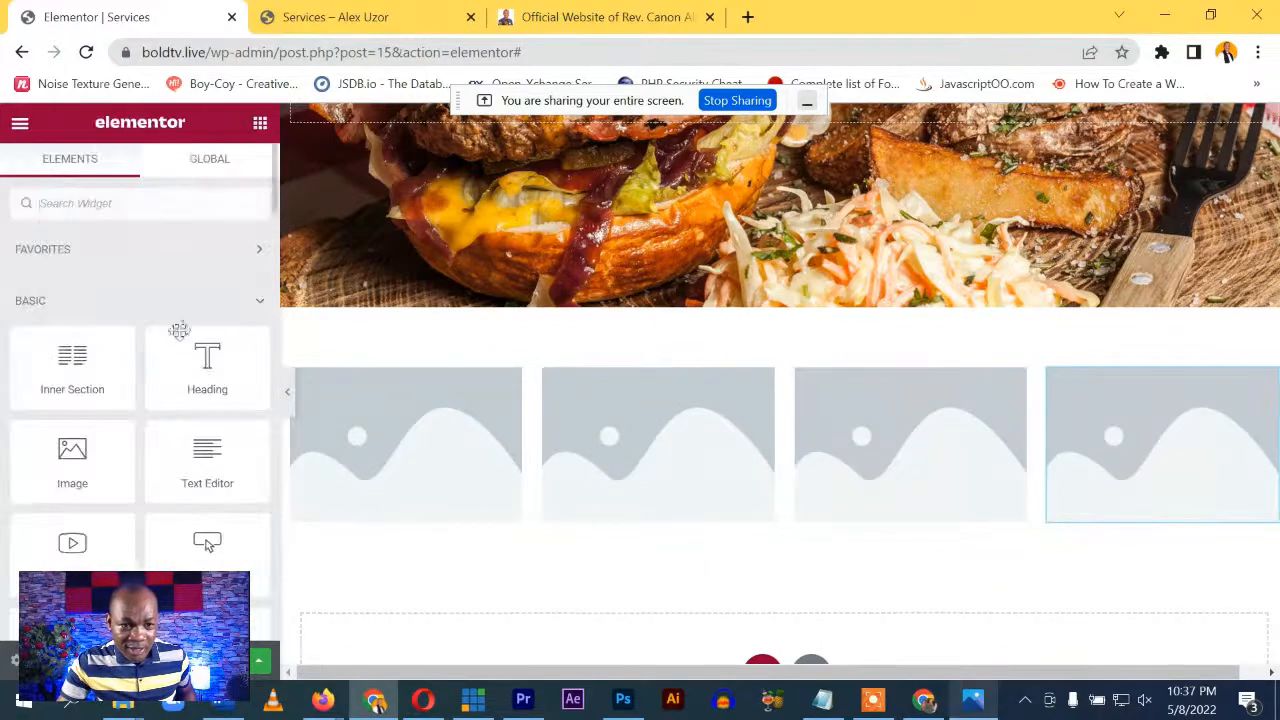
left_click_drag(150, 385, 355, 507)
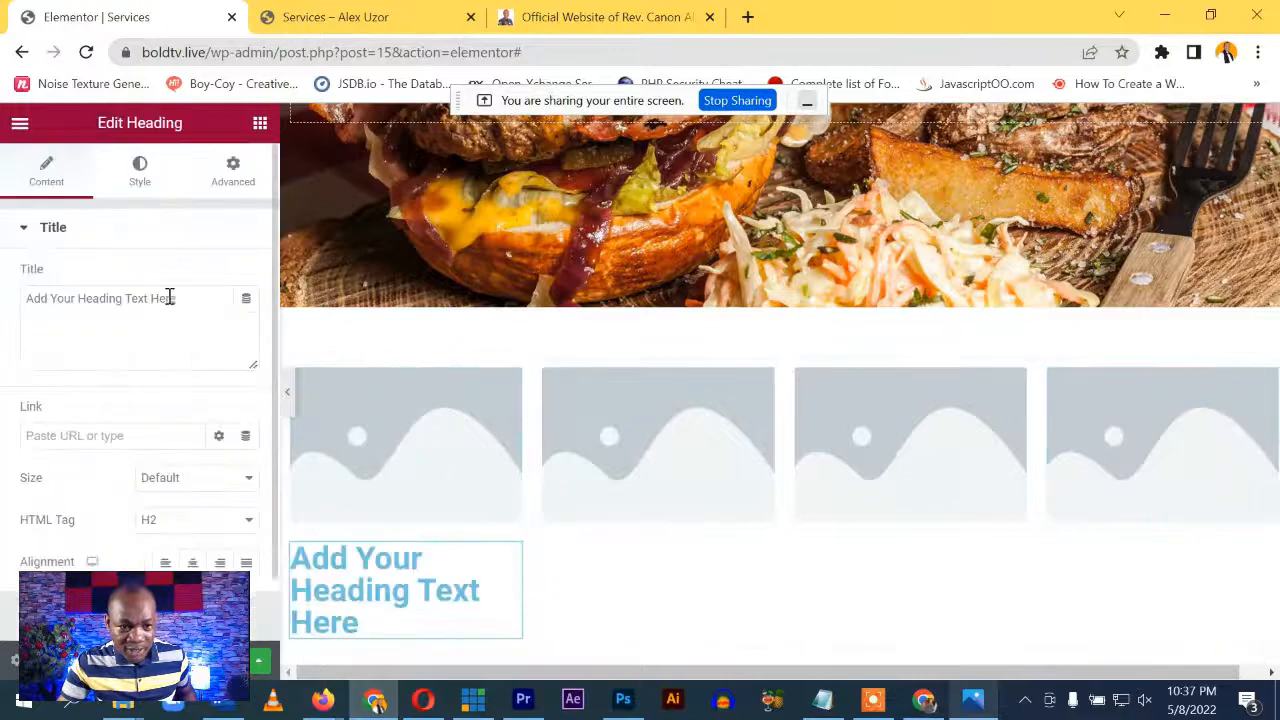
left_click_drag(172, 298, 8, 262)
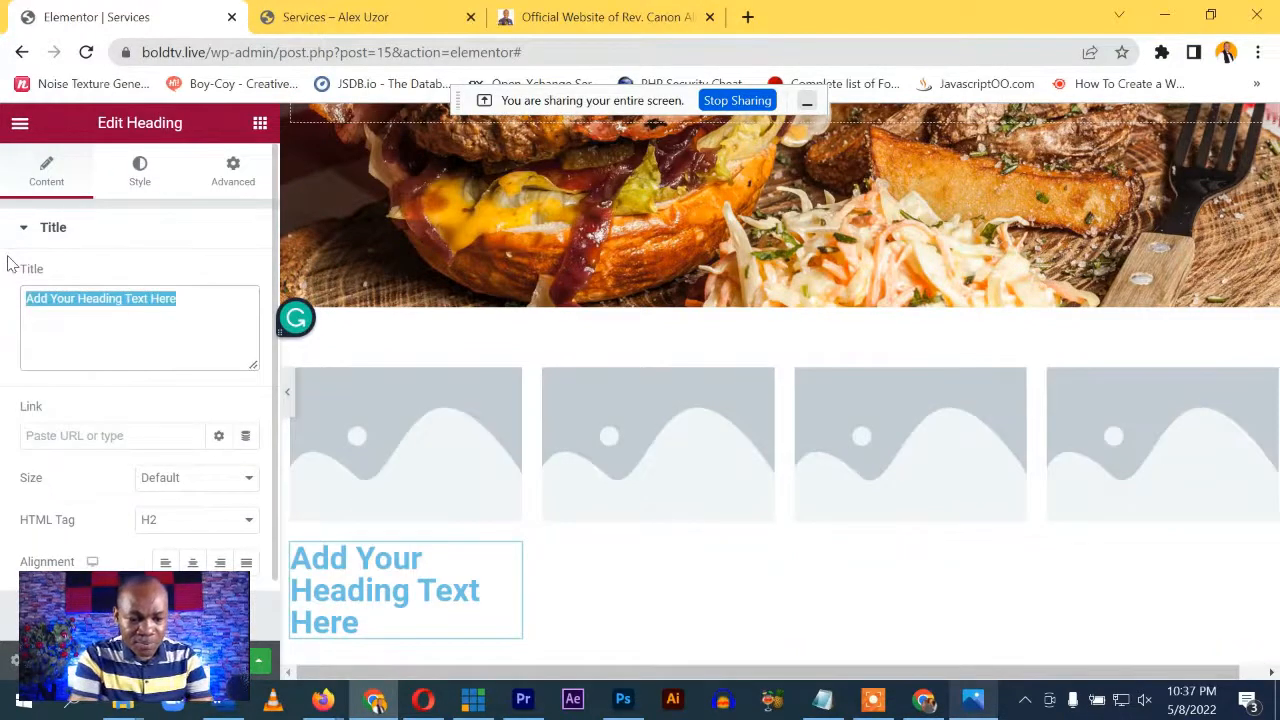
type("Service 1")
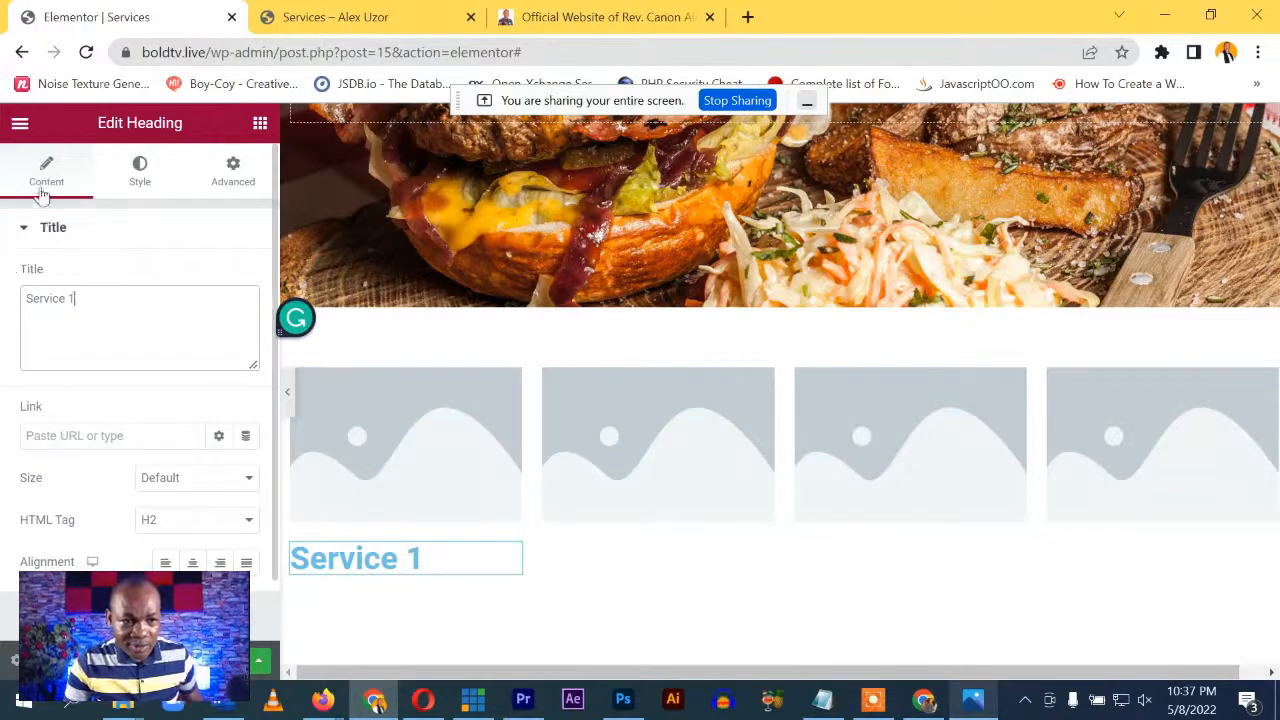
left_click(25, 227)
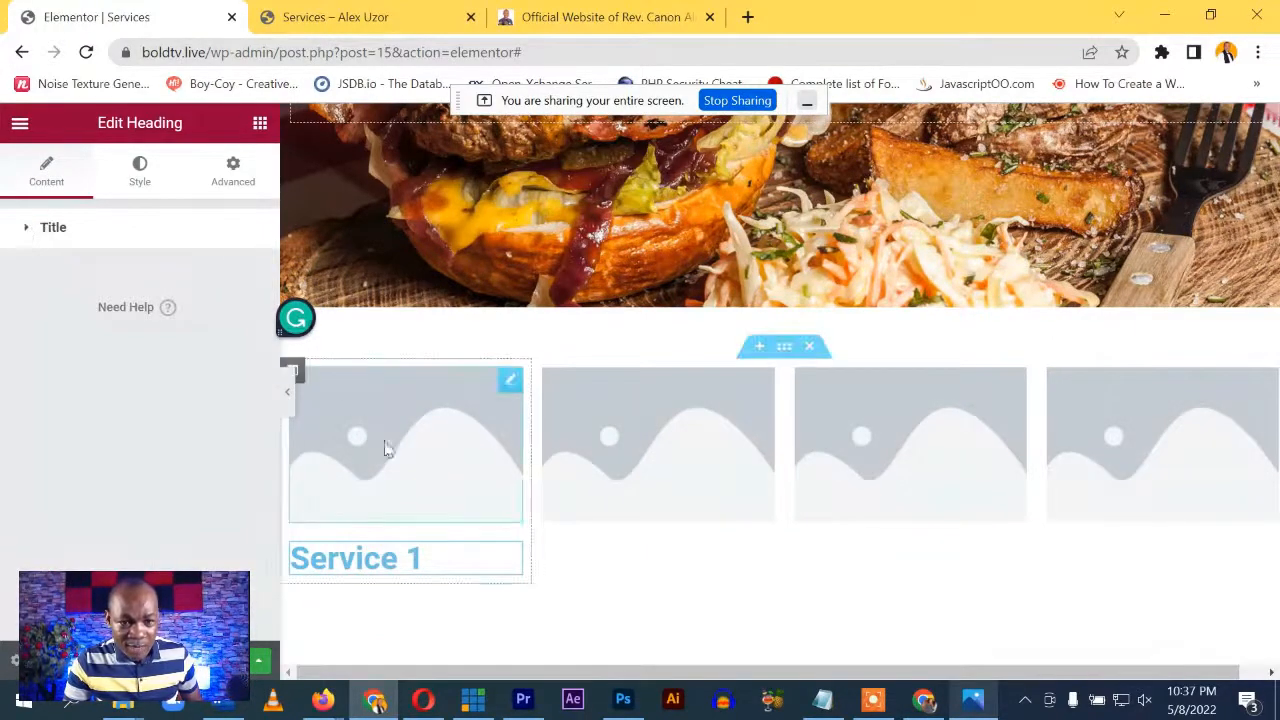
Duplicate the heading into the other three columns below their images and retitle the copies "Service 2", "Service 3" and "Service 4"
right_click(510, 558)
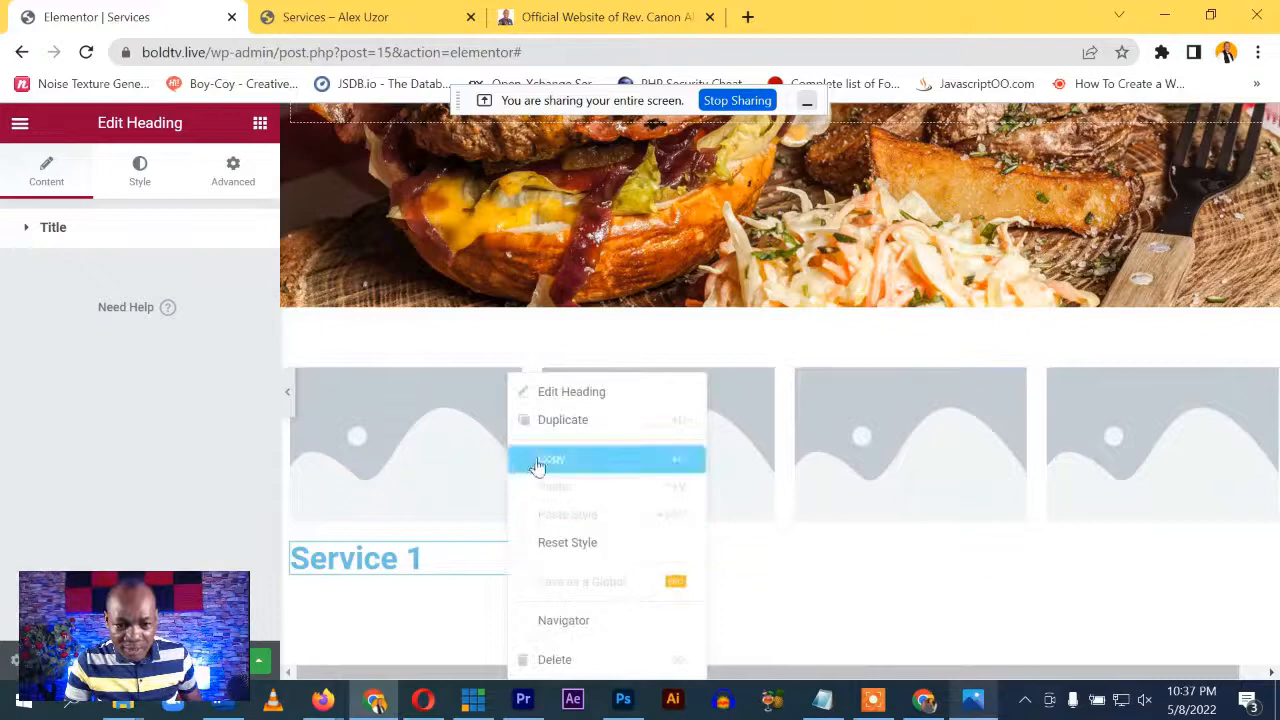
left_click(552, 421)
left_click_drag(512, 605, 643, 561)
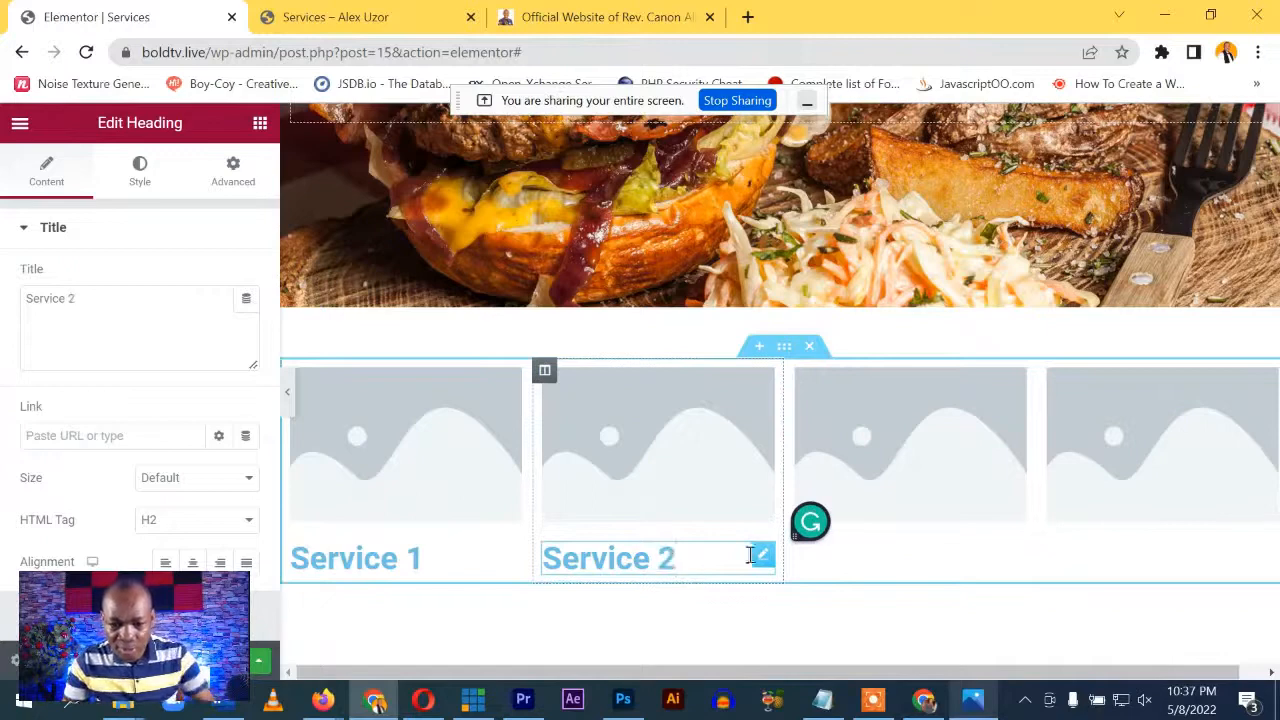
right_click(772, 558)
left_click(876, 424)
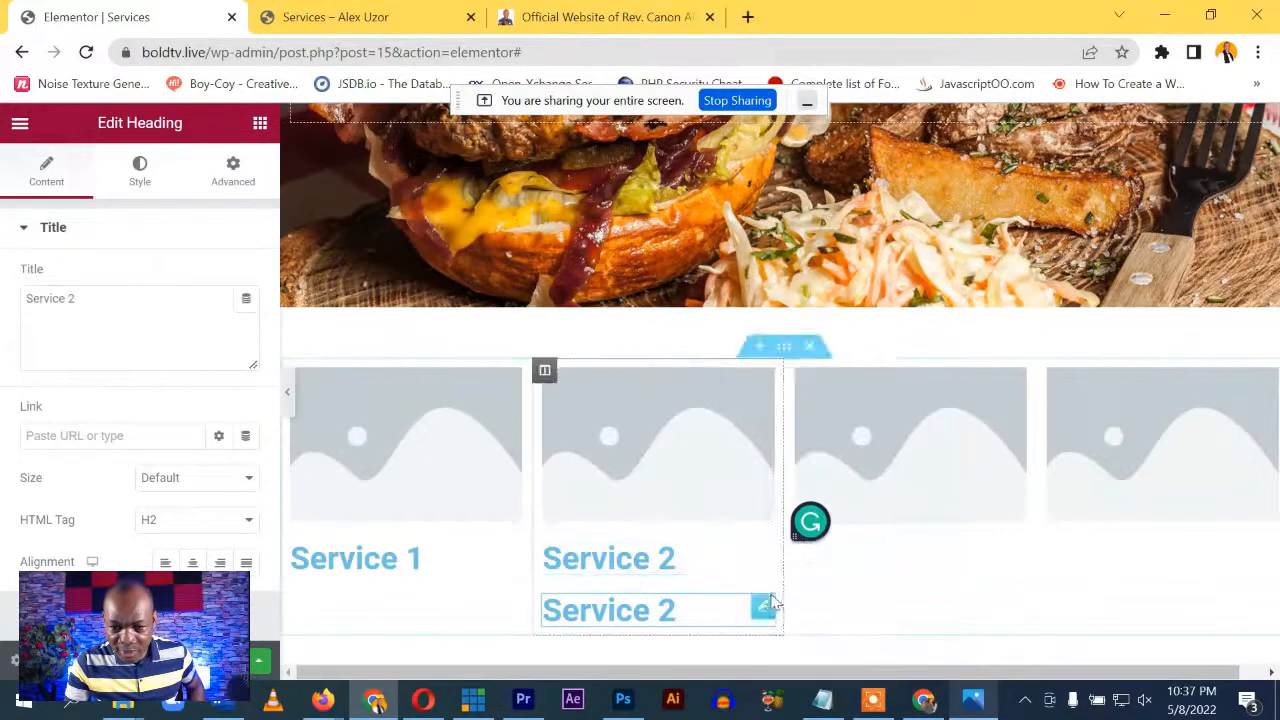
left_click_drag(755, 608, 899, 558)
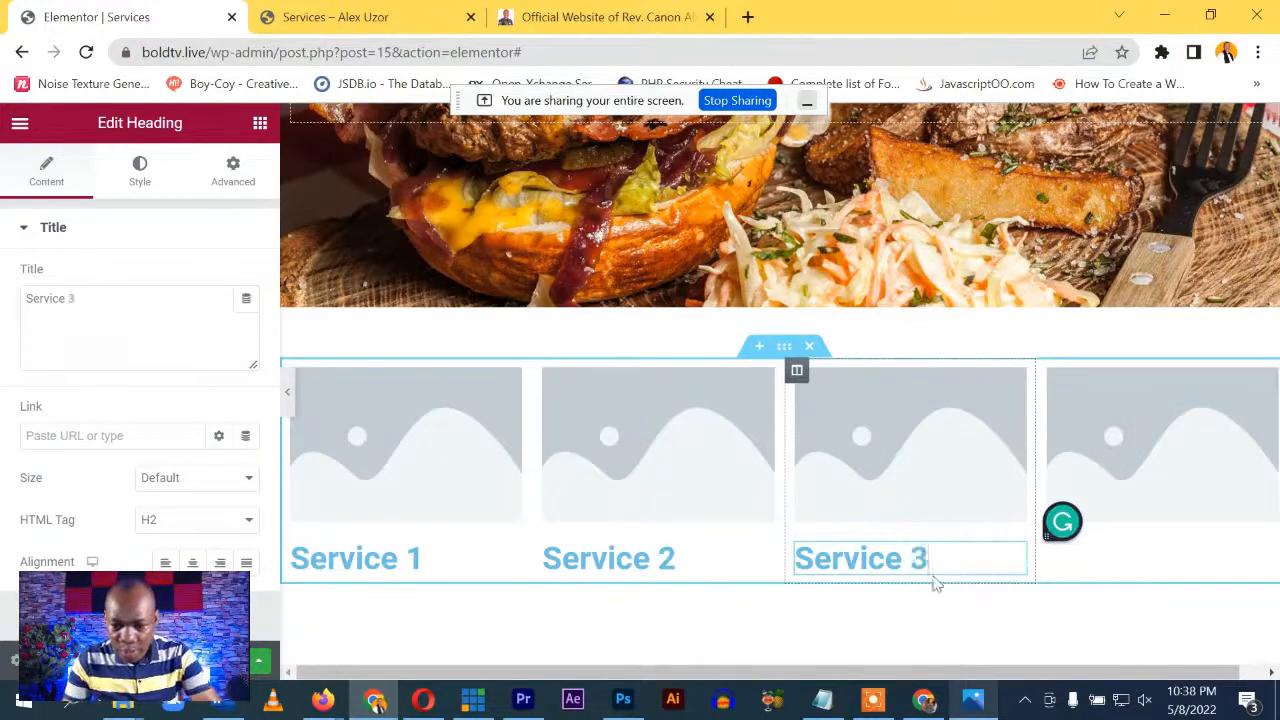
right_click(1020, 558)
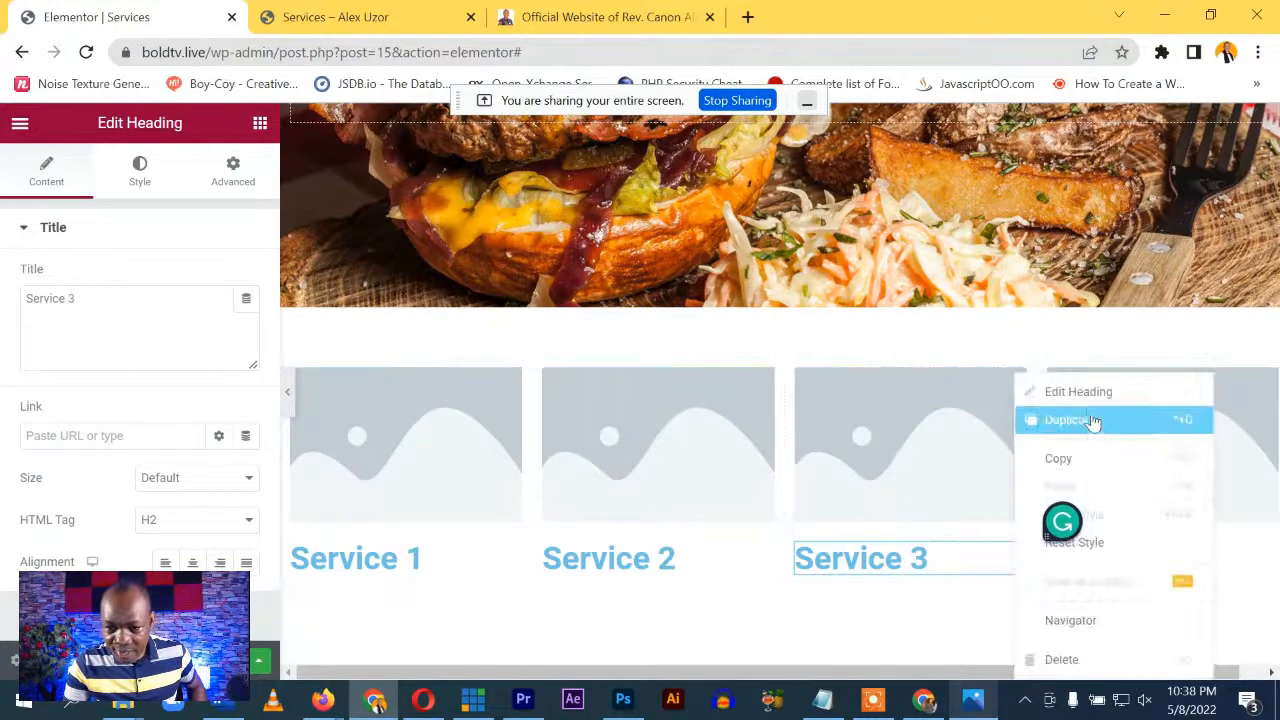
left_click(1091, 420)
left_click_drag(1018, 576, 1168, 558)
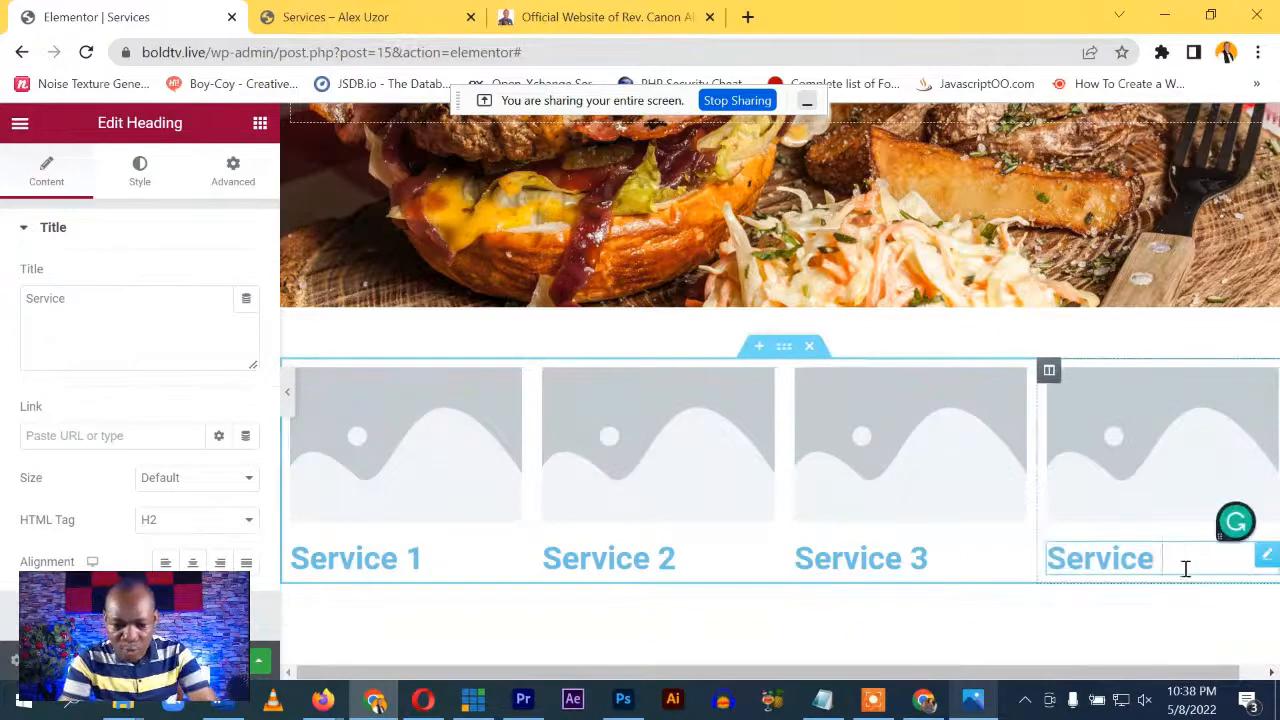
Add a Text Editor widget with the placeholder text below the Service 1 heading and place a duplicate below Service 2
left_click(262, 123)
left_click_drag(198, 457, 374, 578)
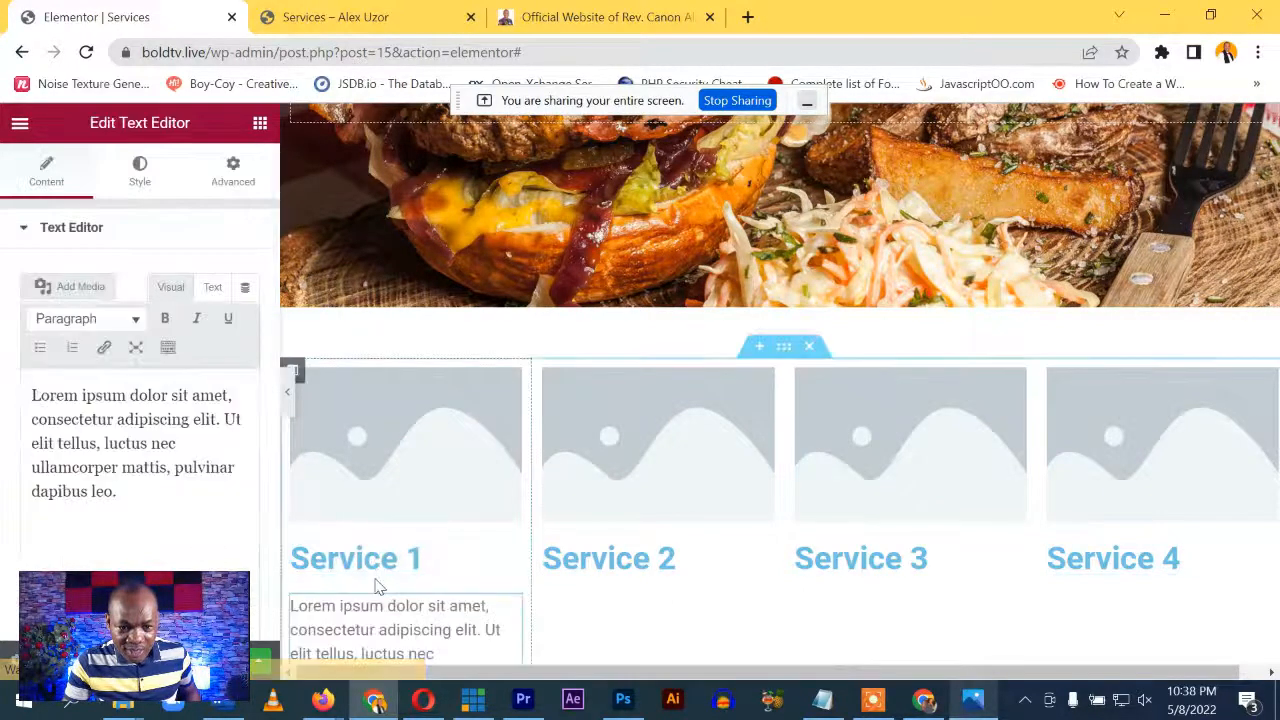
scroll(345, 557, "down", 2)
right_click(511, 382)
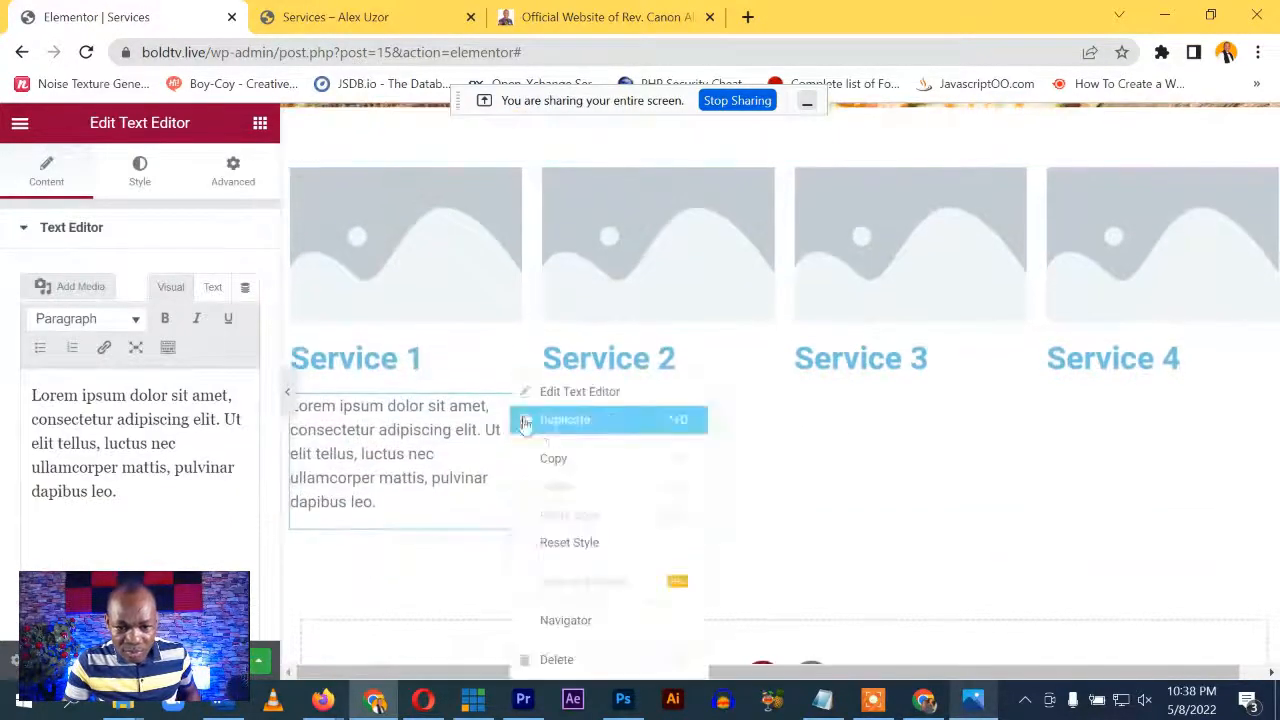
left_click(558, 432)
left_click_drag(512, 408, 626, 378)
Duplicate the placeholder text block below the Service 3 and Service 4 headings
right_click(760, 410)
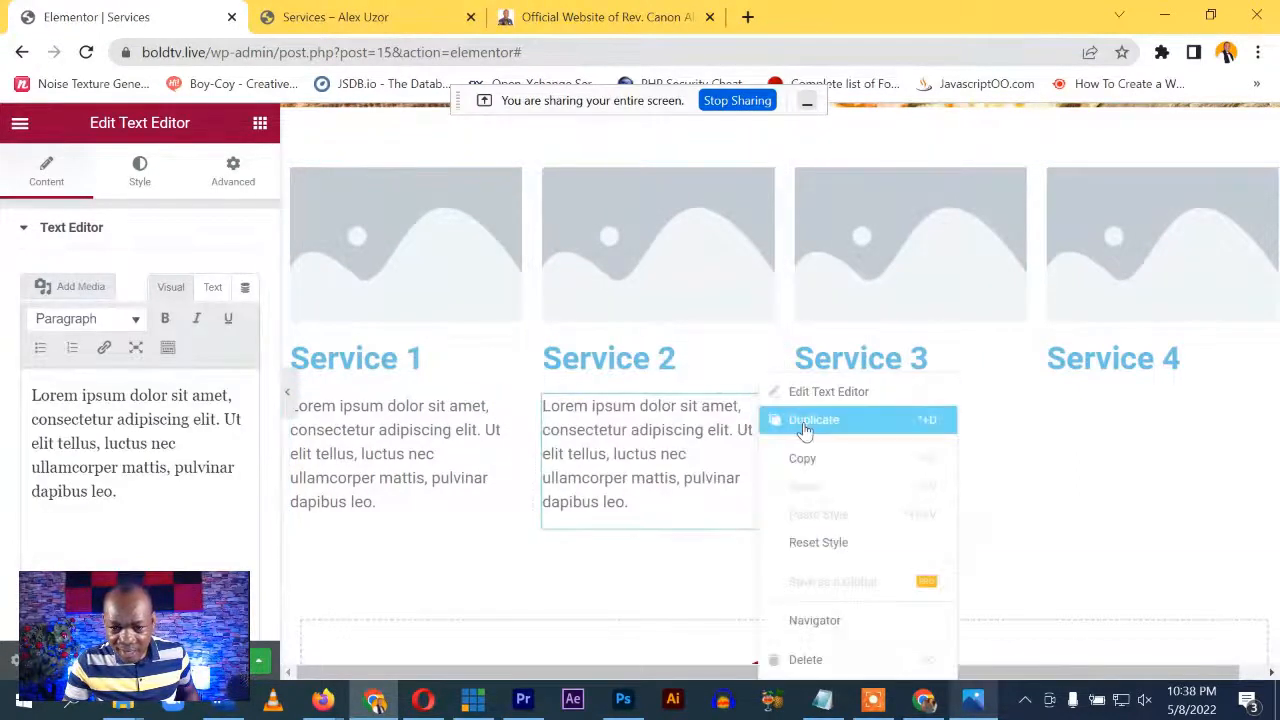
left_click(802, 430)
left_click_drag(760, 406, 917, 403)
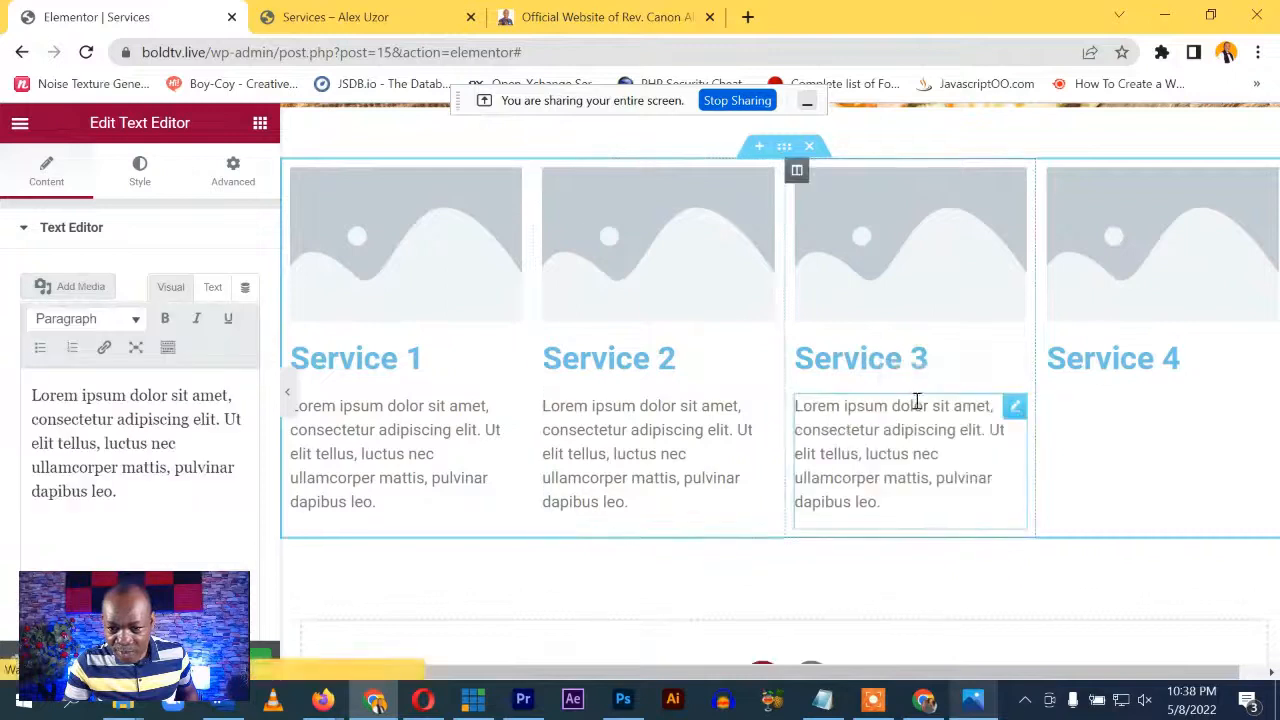
right_click(1016, 410)
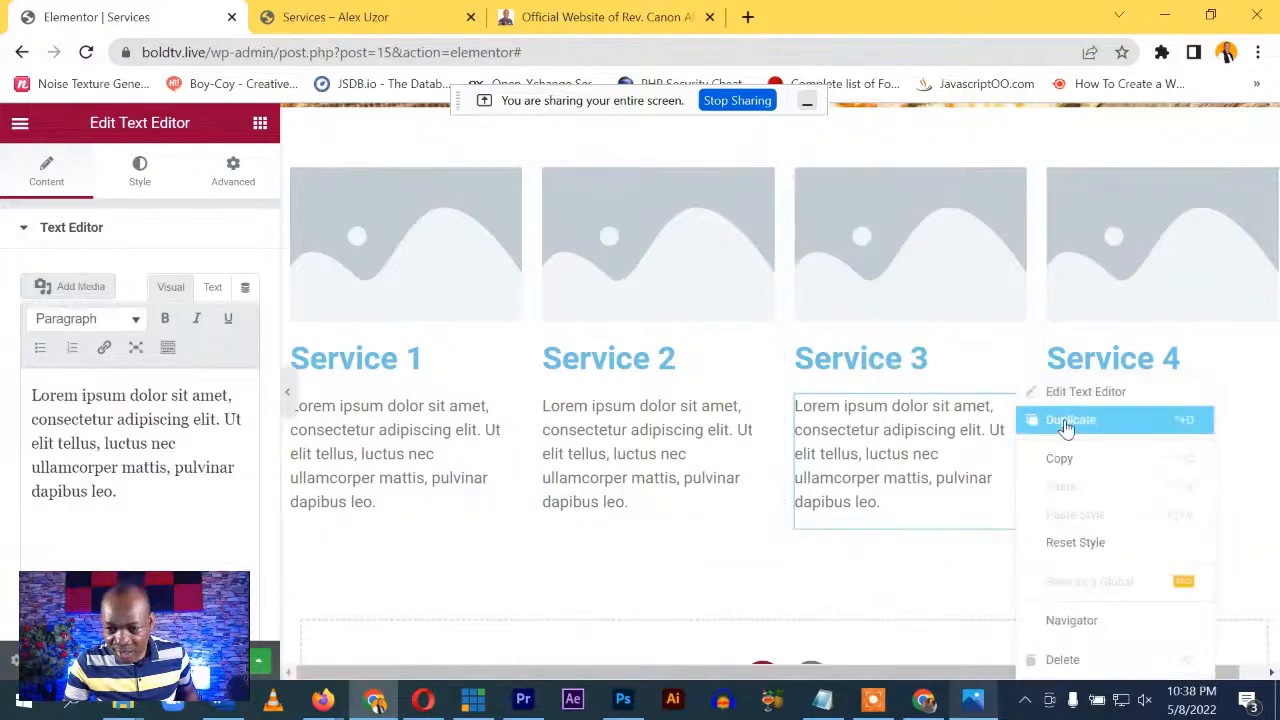
left_click(1066, 421)
left_click_drag(1020, 420, 1164, 392)
scroll(688, 424, "up", 2)
scroll(648, 414, "down", 3)
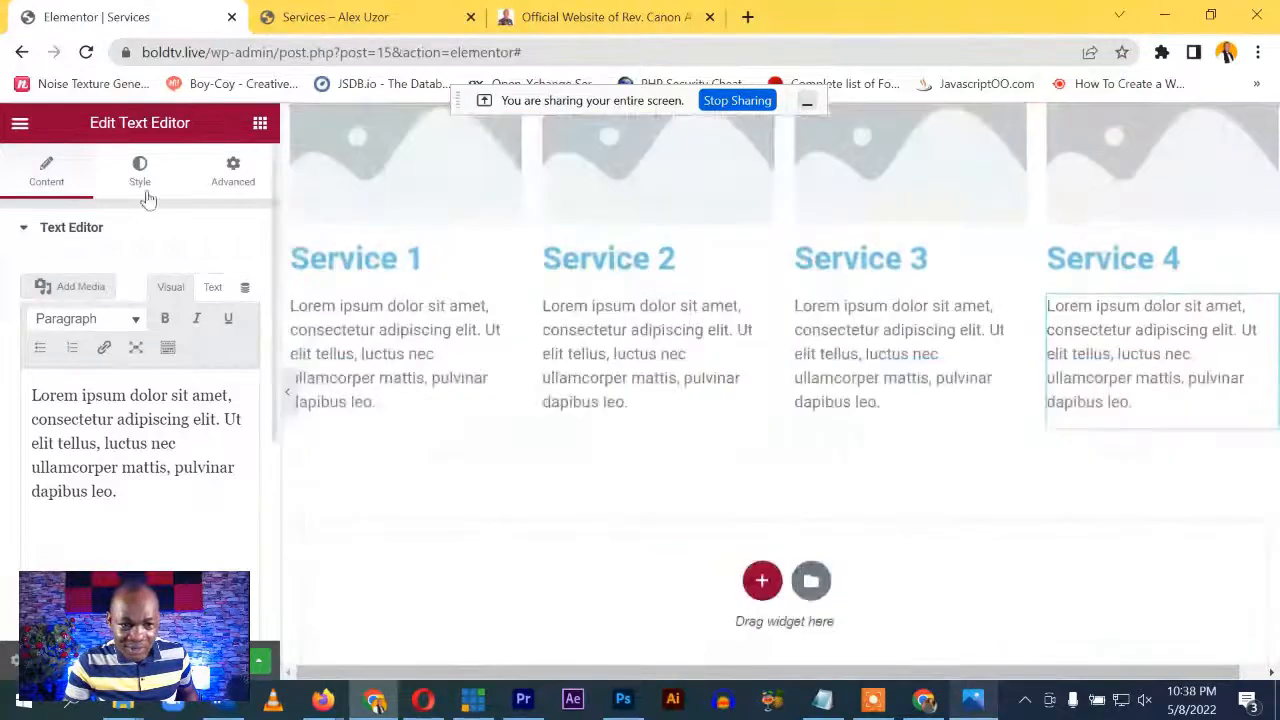
Add a Button widget below the Service 1 text and place duplicates of it below the text in the other three columns
left_click(259, 125)
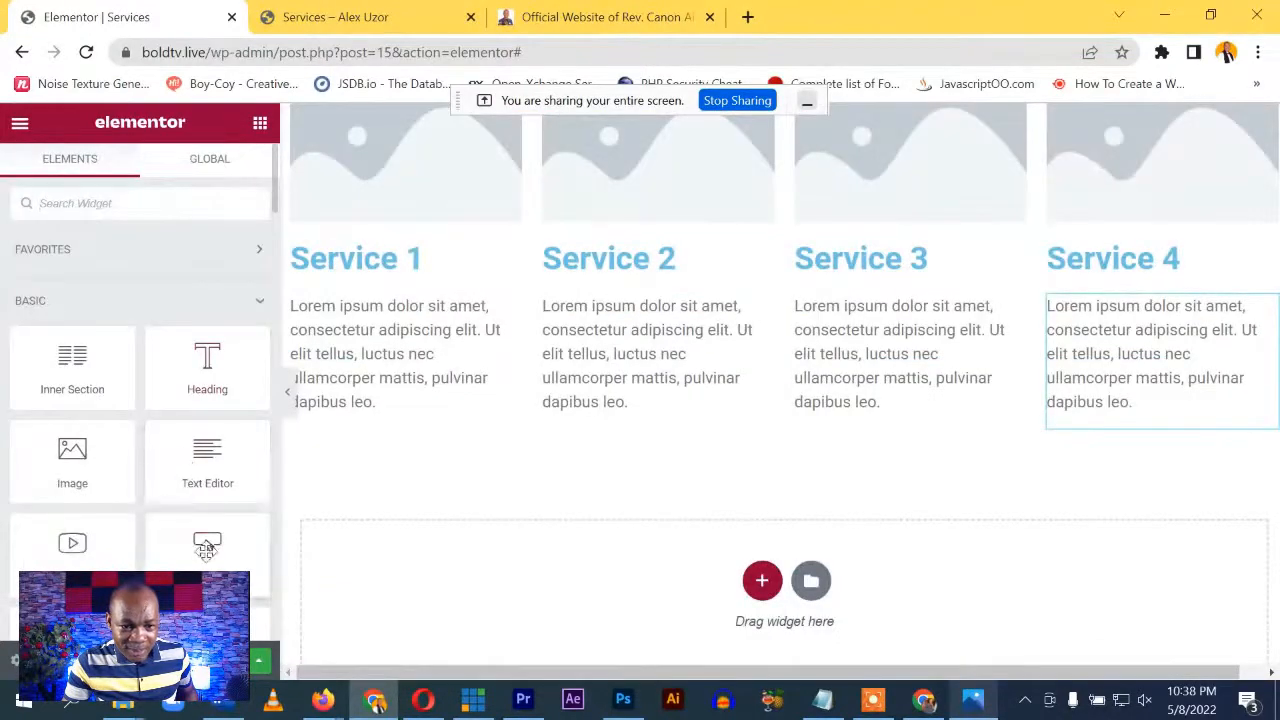
left_click_drag(207, 548, 388, 432)
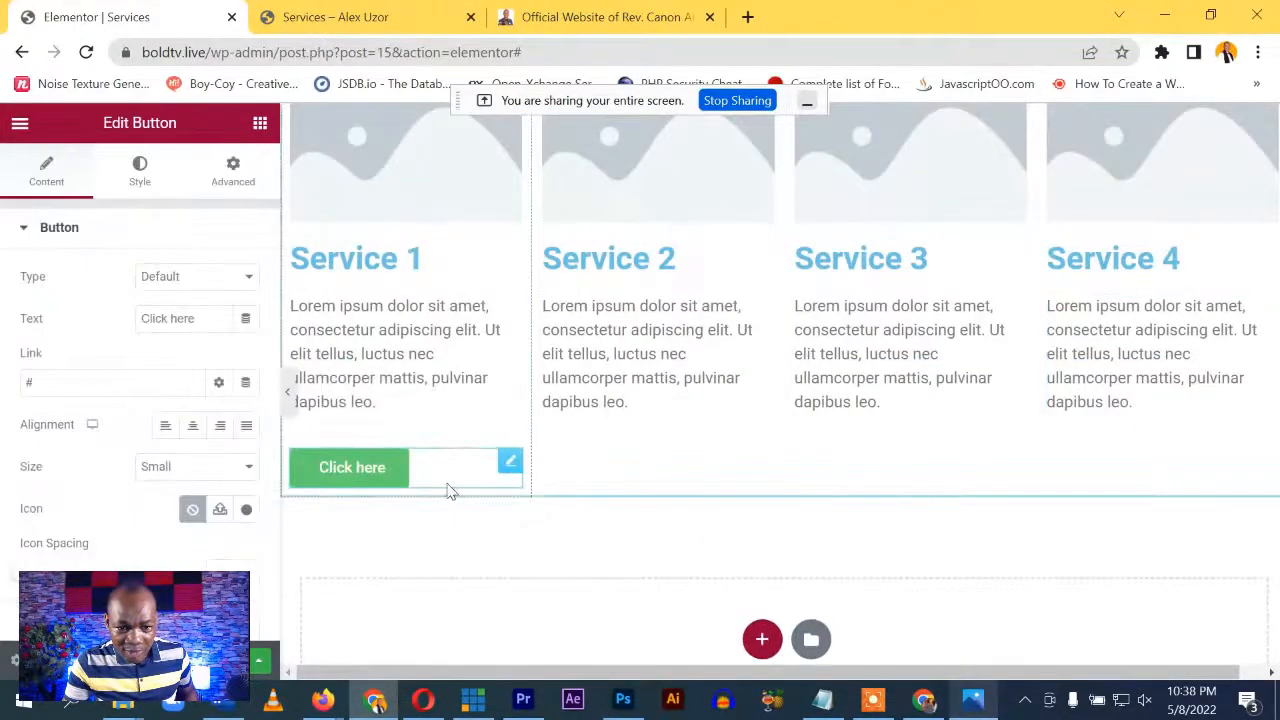
right_click(511, 463)
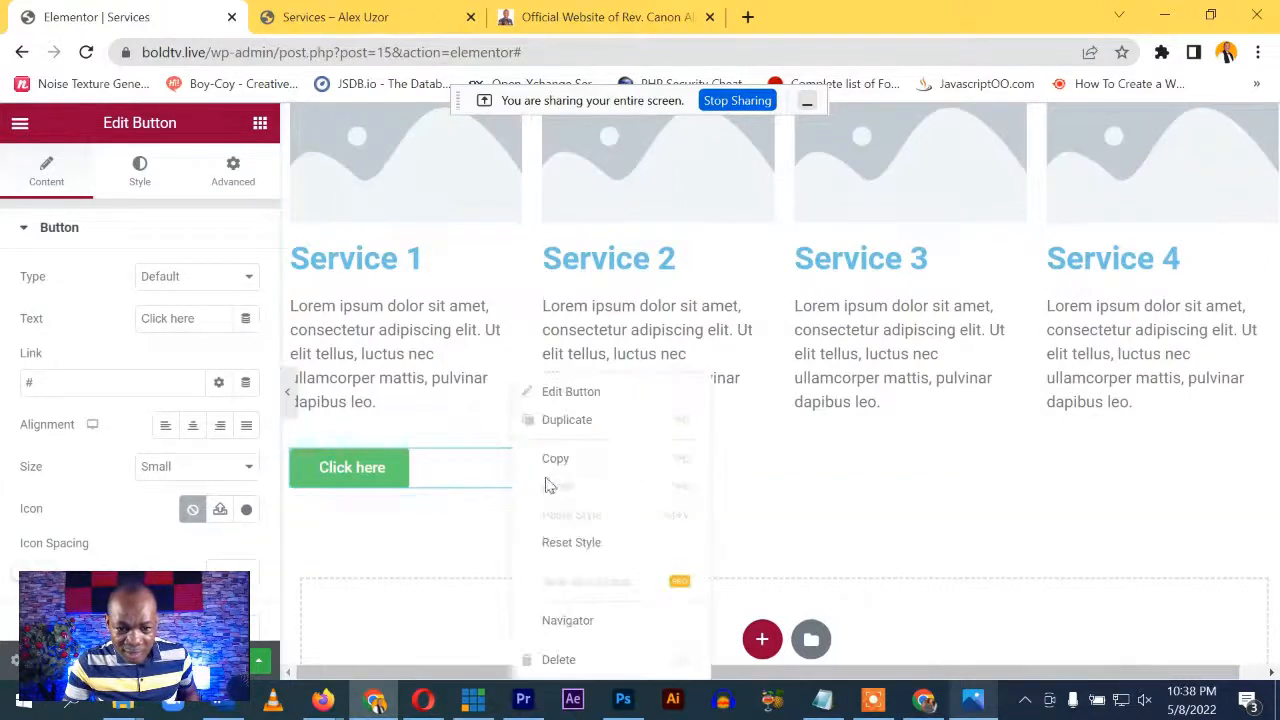
left_click(553, 421)
left_click_drag(507, 524, 914, 477)
right_click(765, 466)
left_click(830, 423)
right_click(914, 477)
left_click(966, 420)
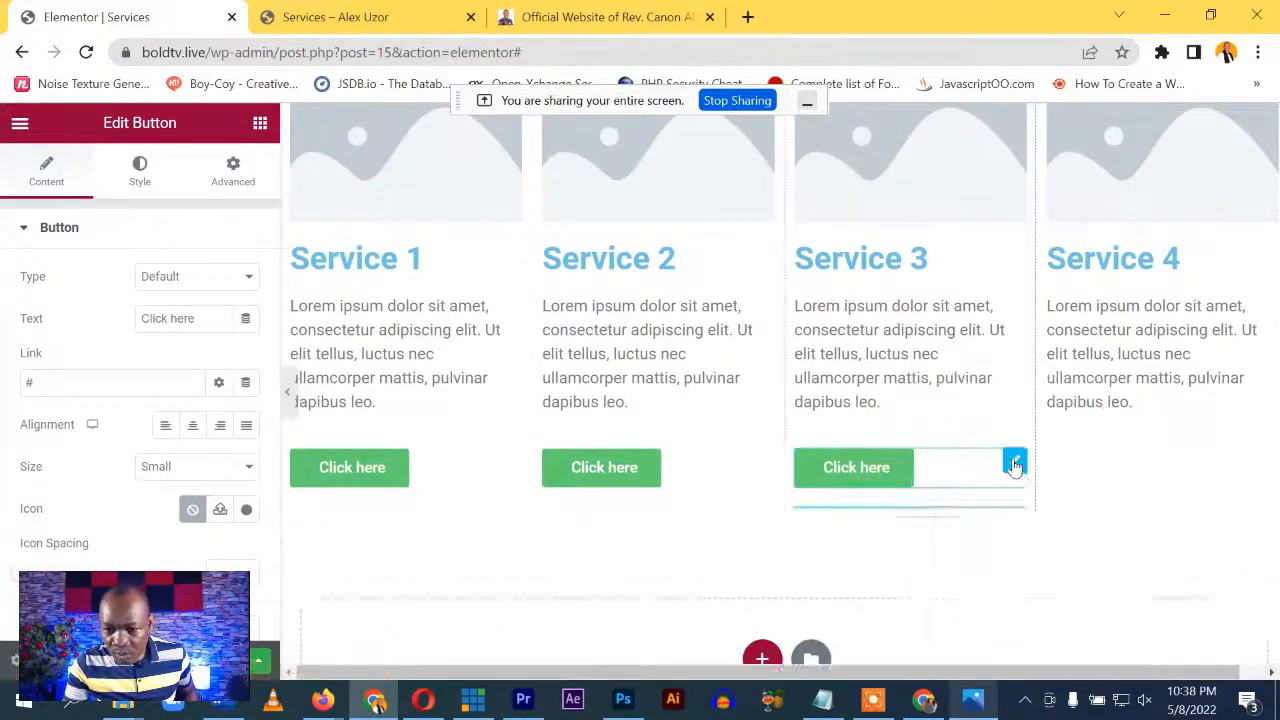
mouse_move(1014, 466)
left_mouse_down()
mouse_move(1137, 434)
mouse_move(1031, 456)
left_mouse_up()
Review the banner and the four service columns on the live Services page, then return to the Elementor editor
scroll(1031, 456, "up", 3)
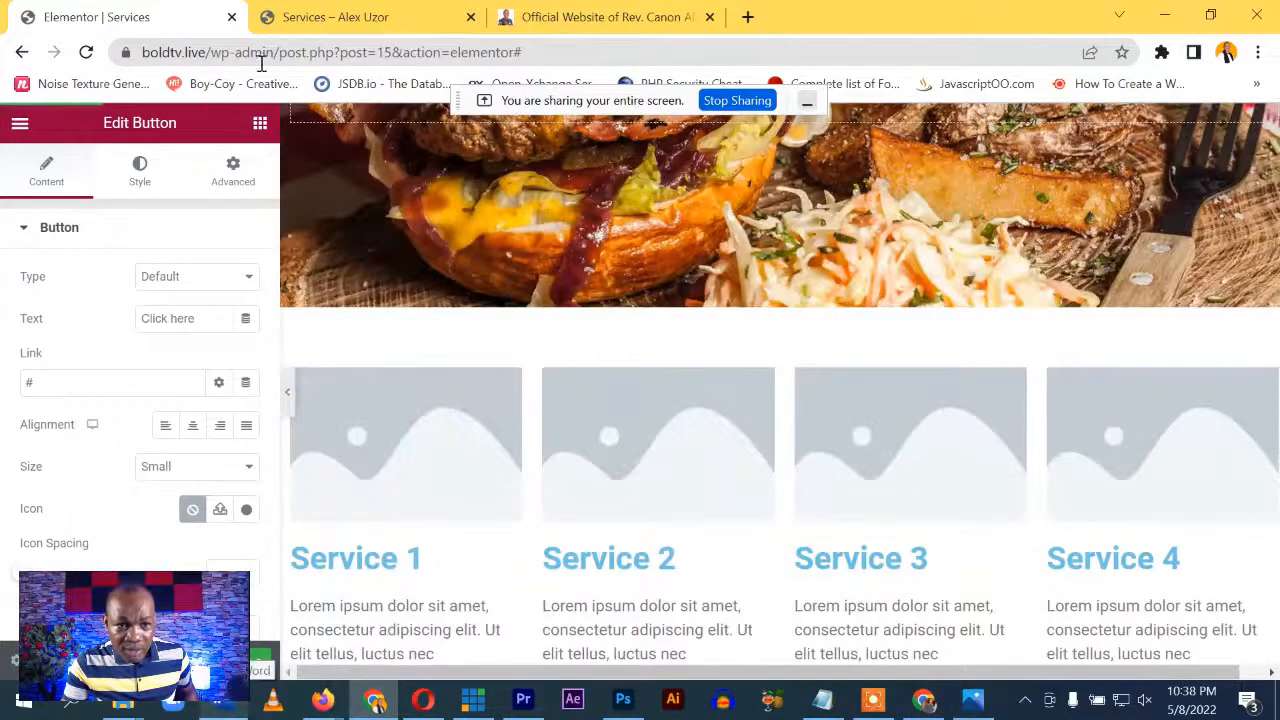
left_click(338, 22)
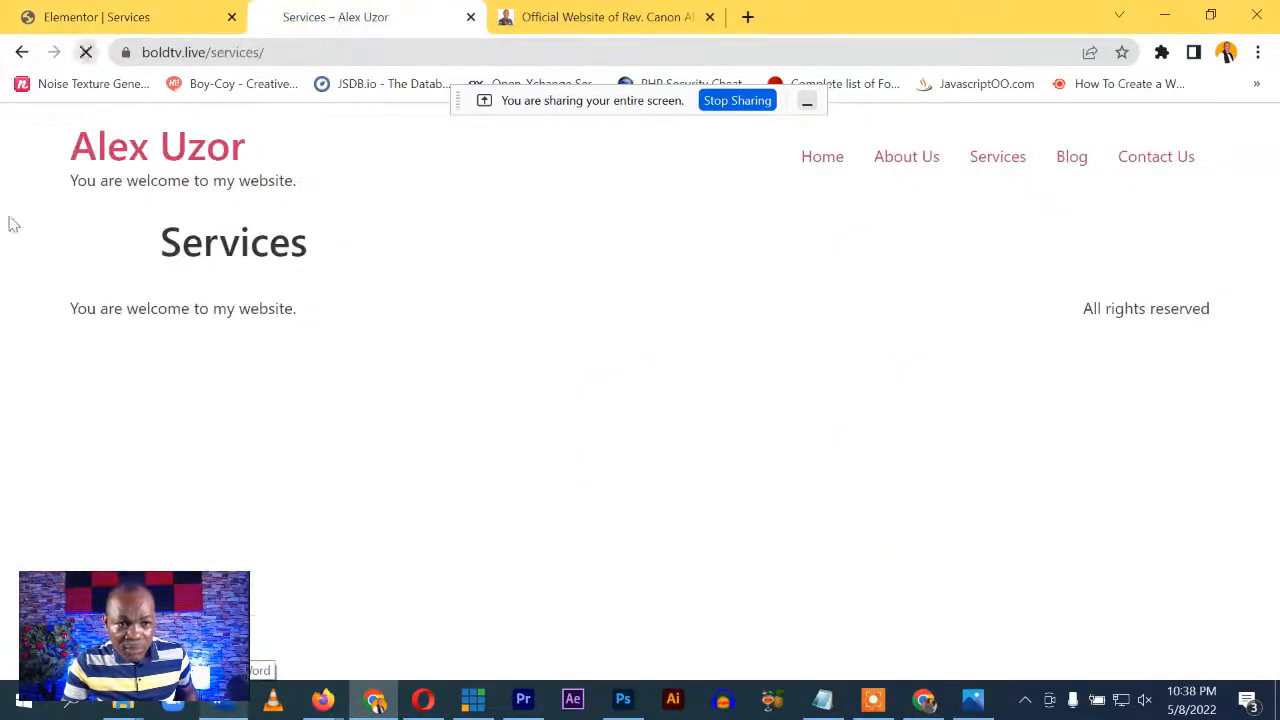
scroll(229, 374, "down", 8)
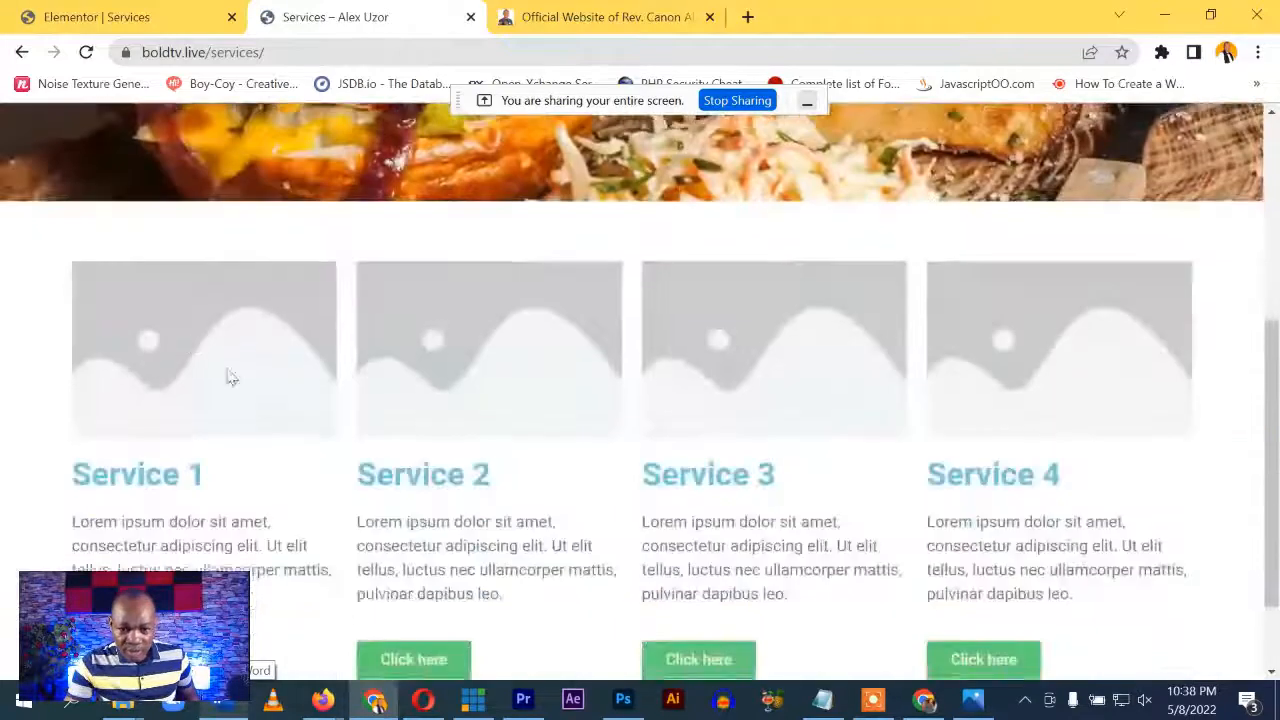
scroll(650, 470, "up", 2)
scroll(650, 470, "down", 2)
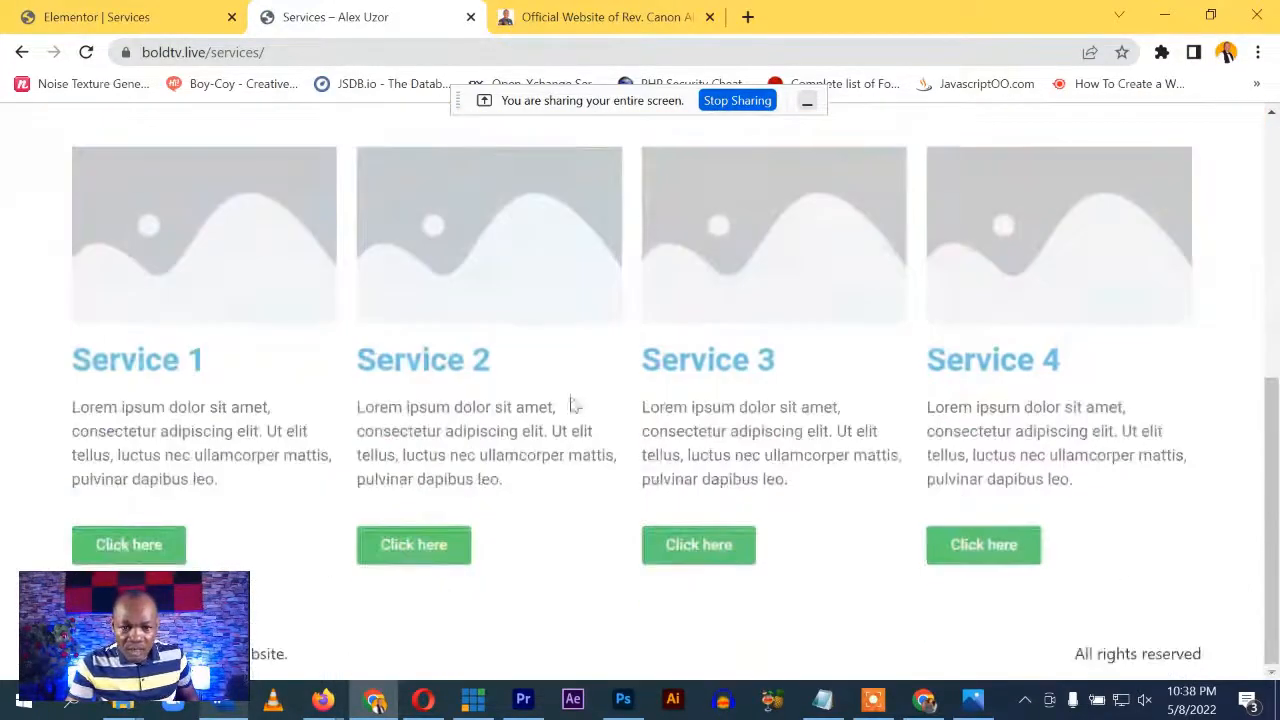
scroll(572, 405, "up", 5)
left_click(148, 20)
scroll(606, 514, "down", 3)
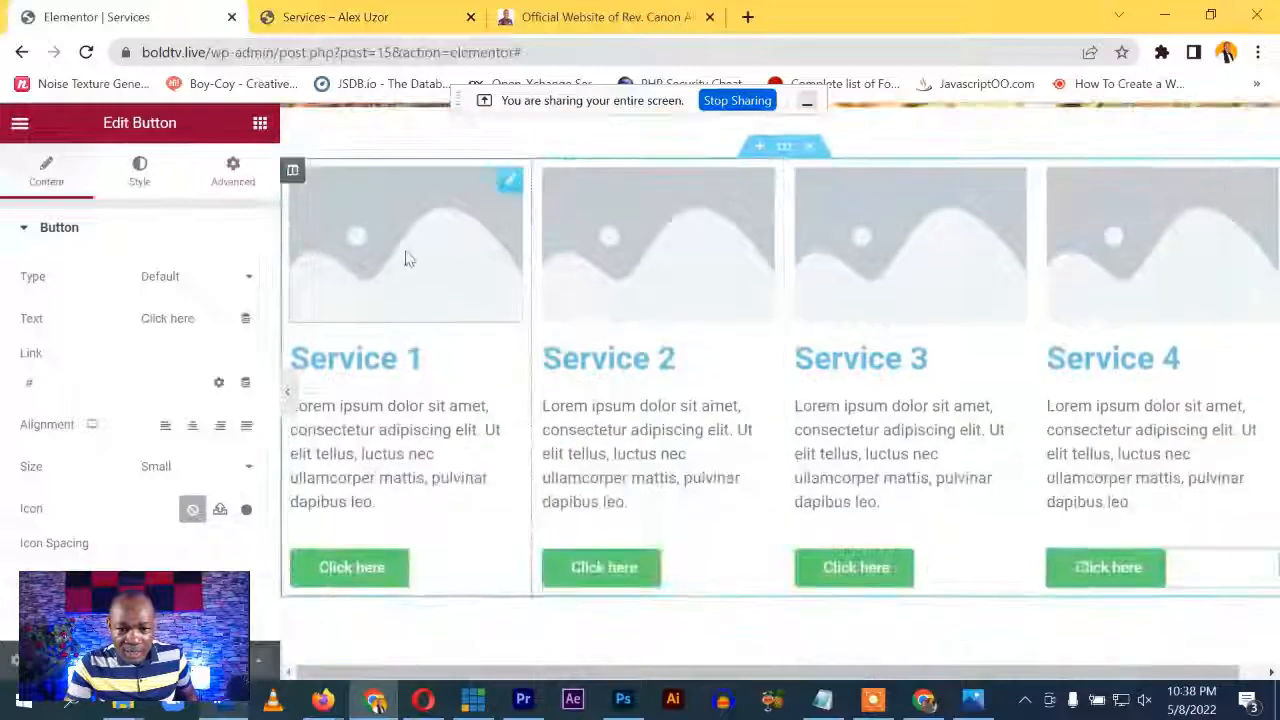
Try to replace the Service 1 and Service 2 placeholder images with the food spread and two-burger photos from the media library
left_click(409, 257)
left_click(172, 320)
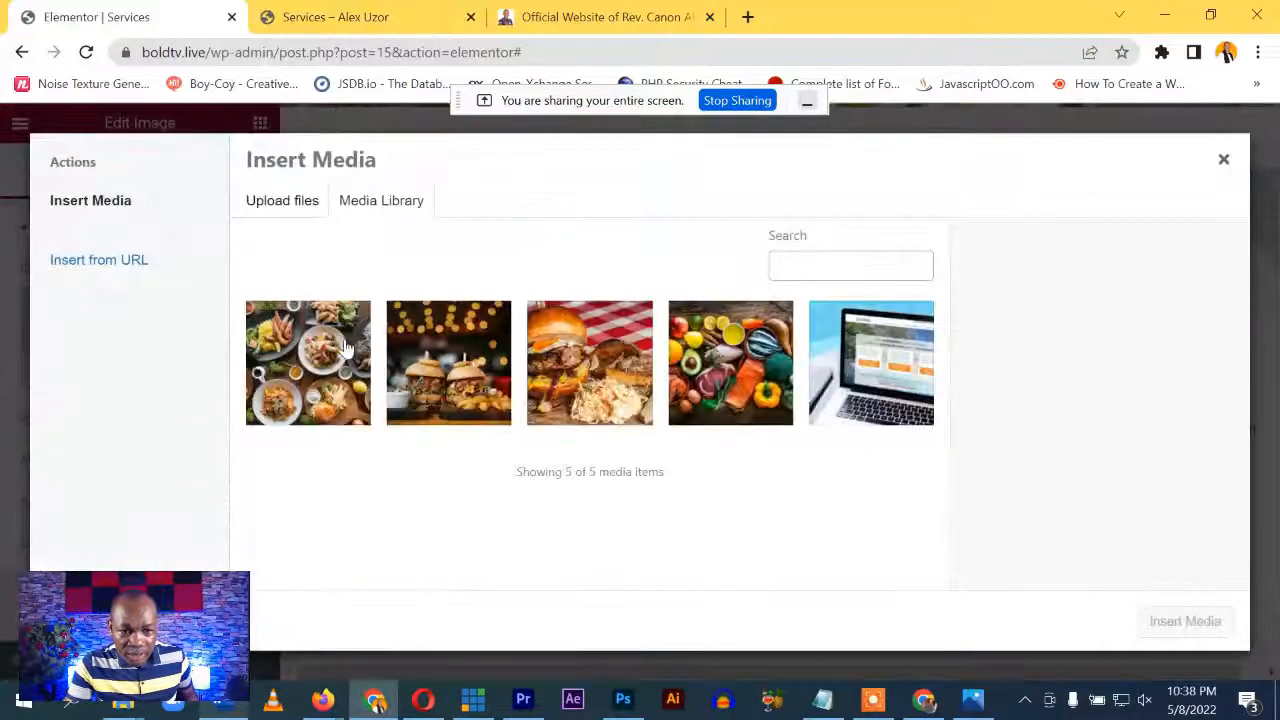
left_click(345, 347)
left_click(1188, 620)
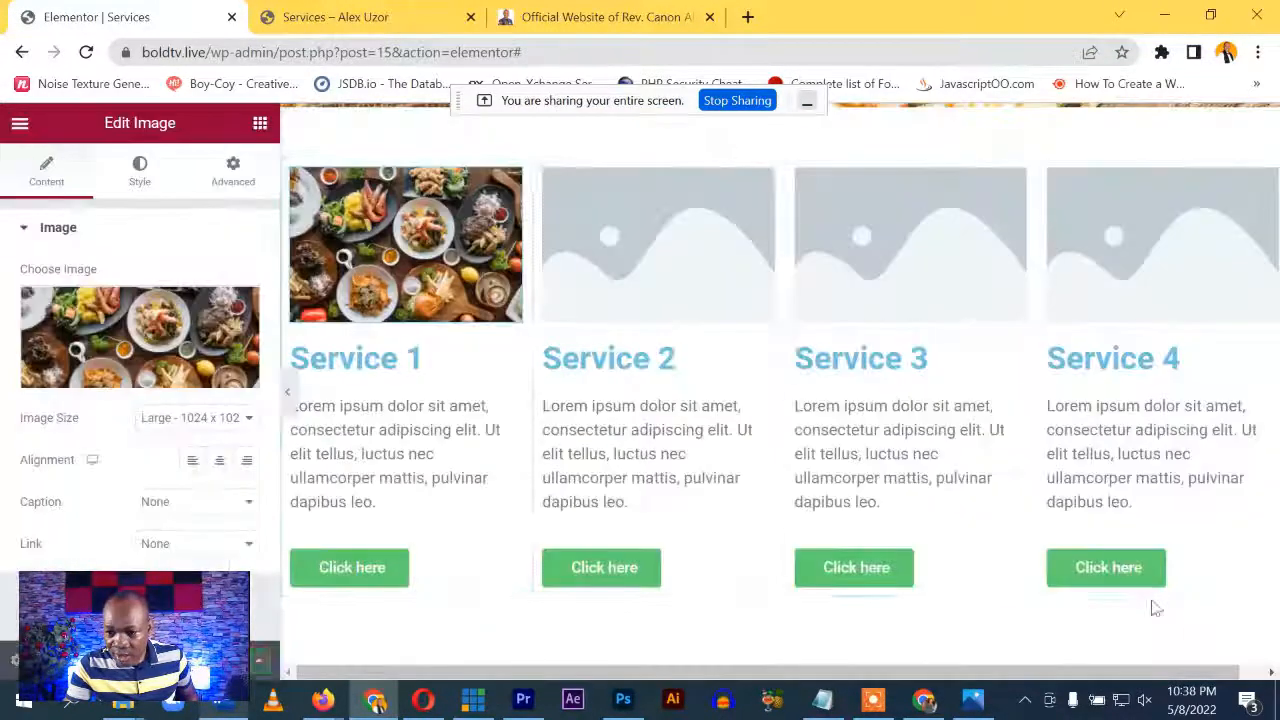
left_click(604, 268)
left_click(163, 328)
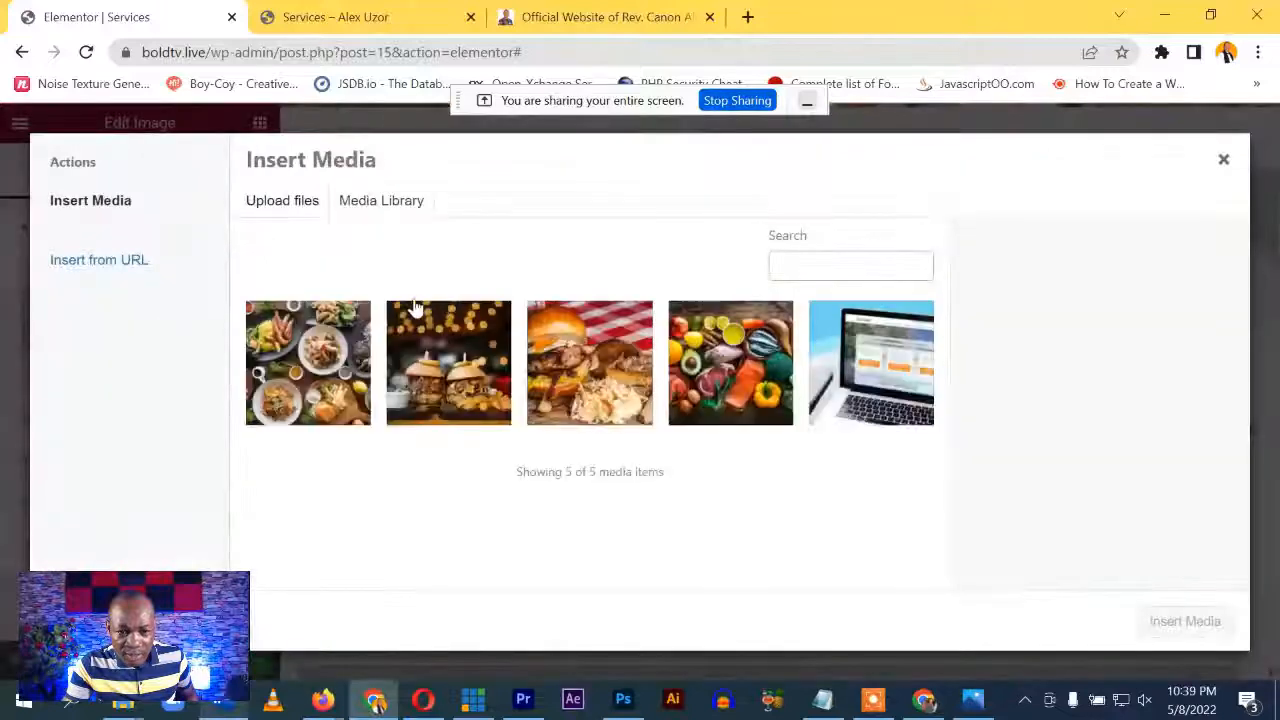
left_click(451, 360)
left_click(1185, 621)
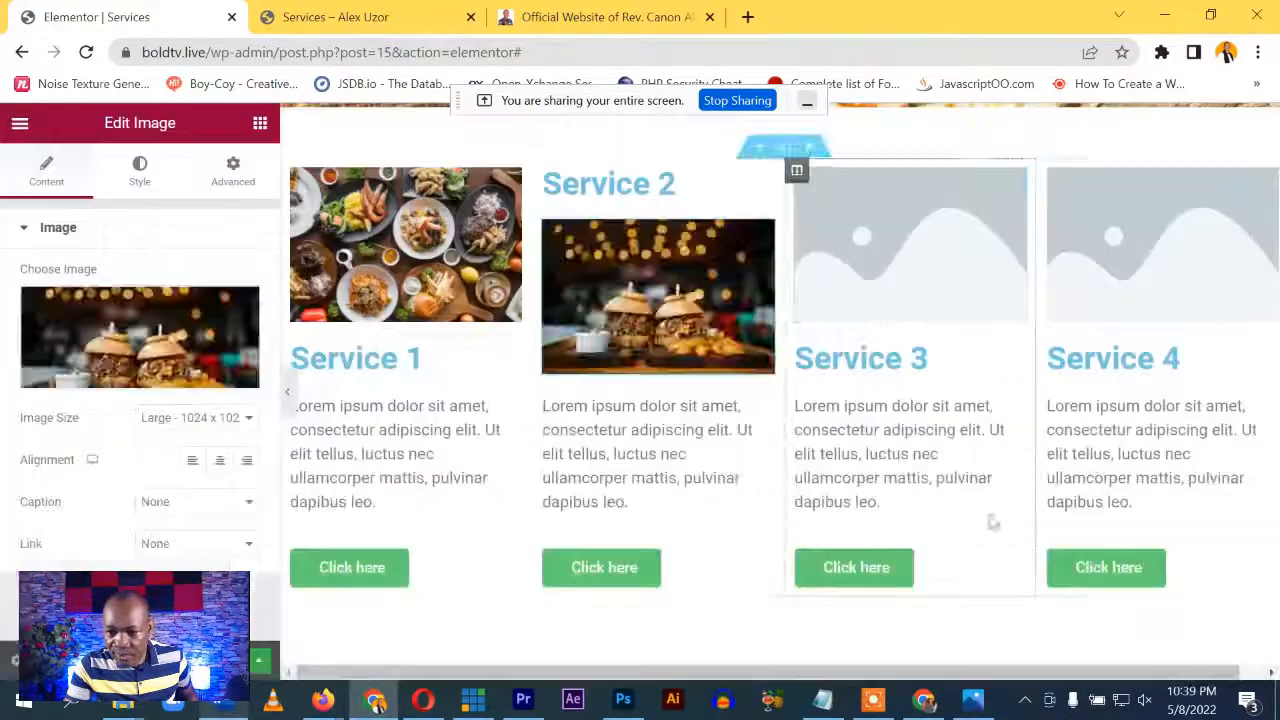
Undo the image replacements in the Service 1 and Service 2 columns
left_click(866, 287)
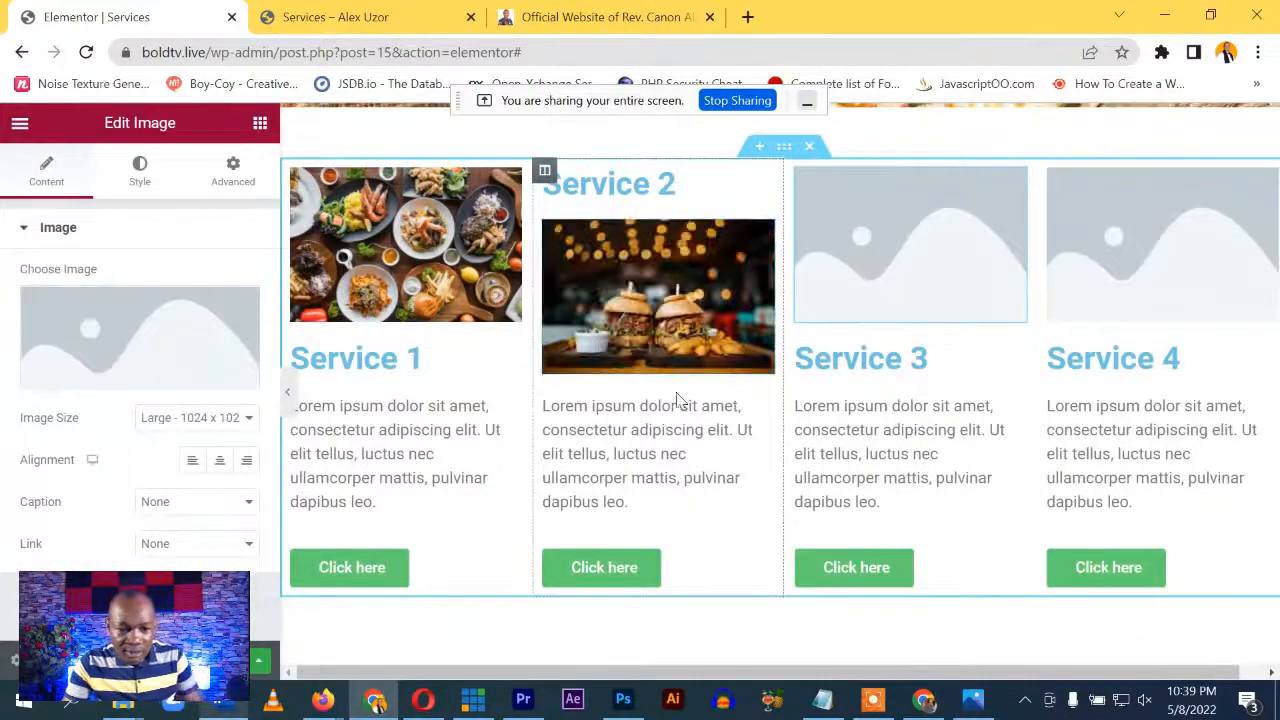
key("ctrl+z")
key("ctrl+z")
key("ctrl+z")
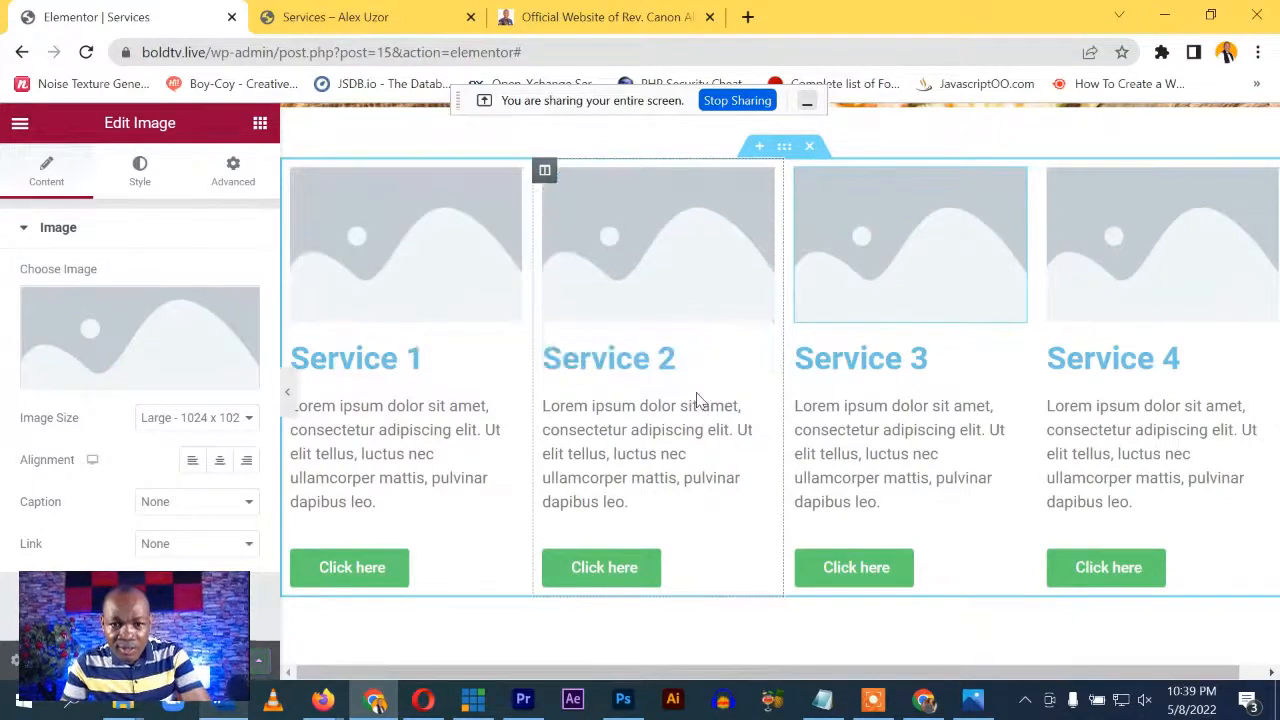
Set the Service 1 image to food1.jpg and the Service 2 image to the two-burger photo from the media library
left_click(154, 334)
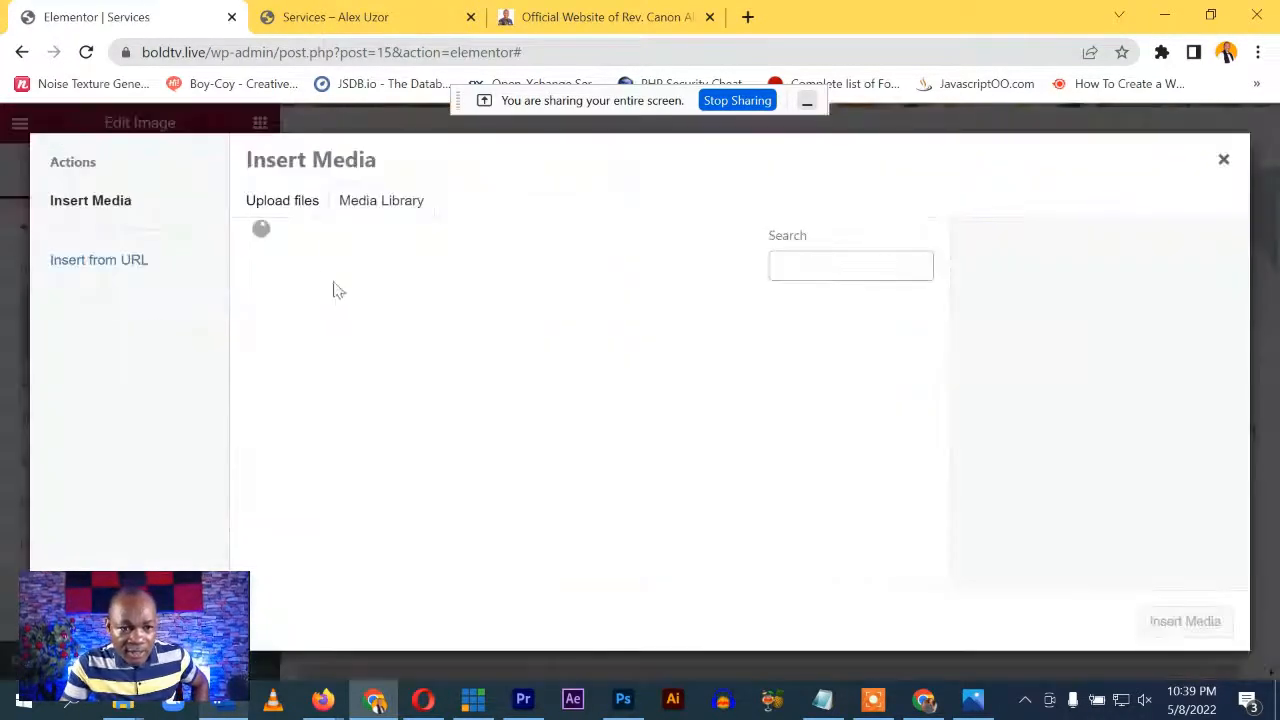
left_click(300, 350)
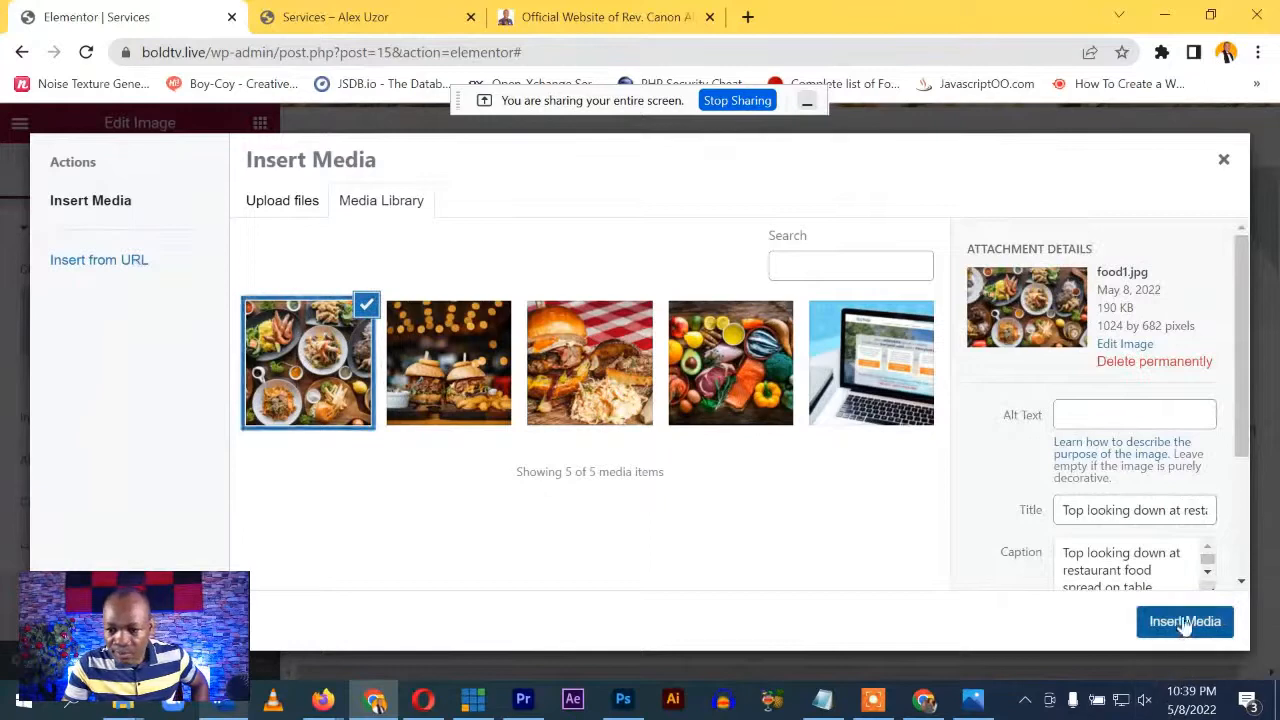
left_click(1185, 621)
left_click(180, 334)
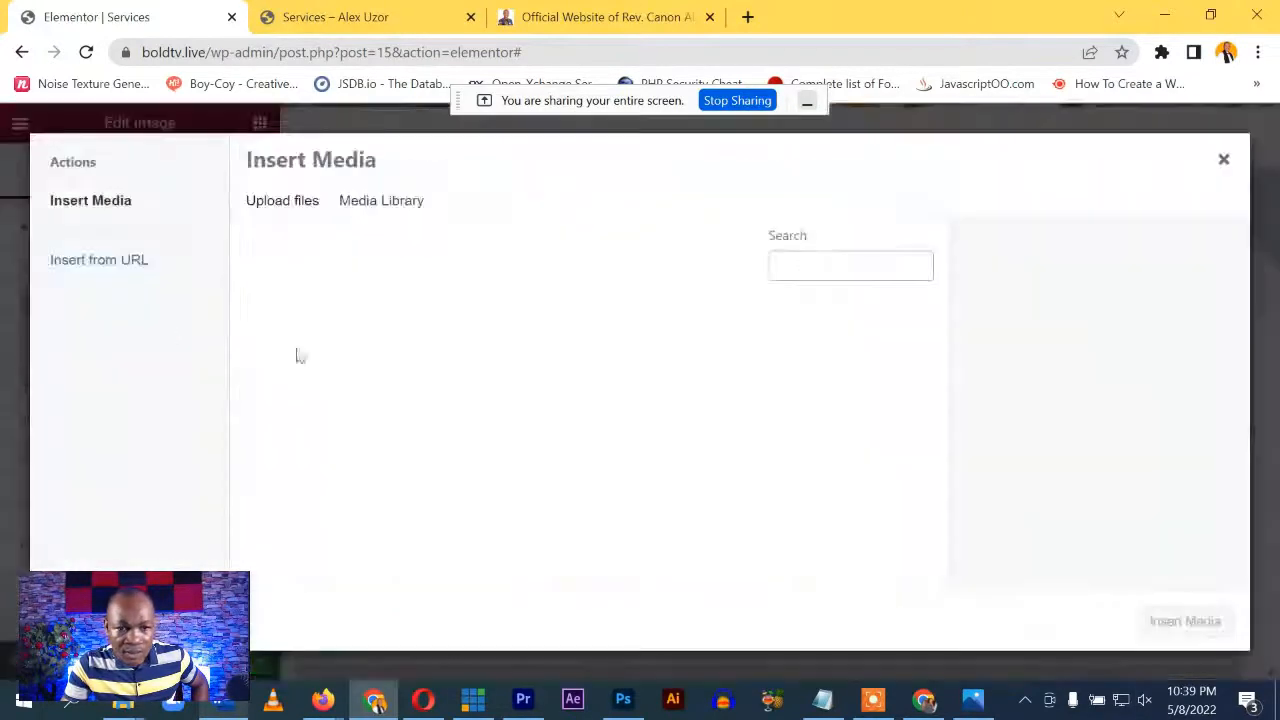
left_click(418, 344)
left_click(1160, 621)
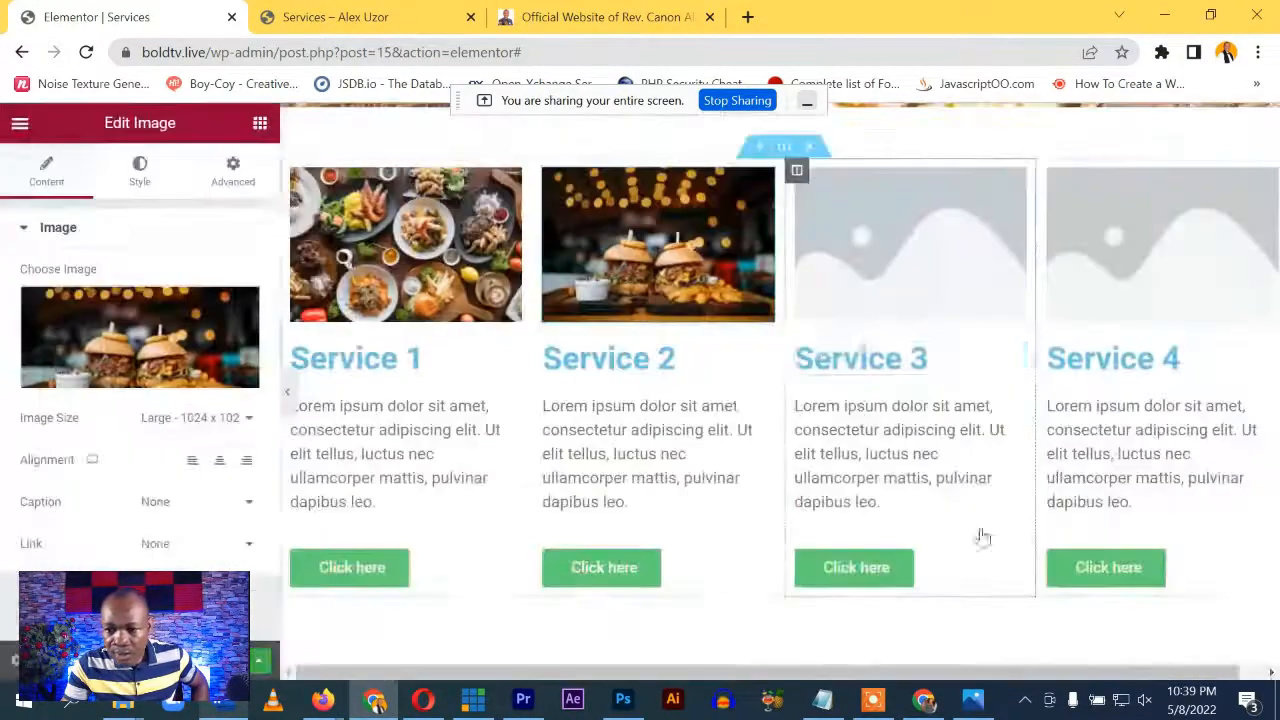
Replace the Service 3 placeholder image with food5.jpg from the media library
left_click(840, 265)
left_click(140, 337)
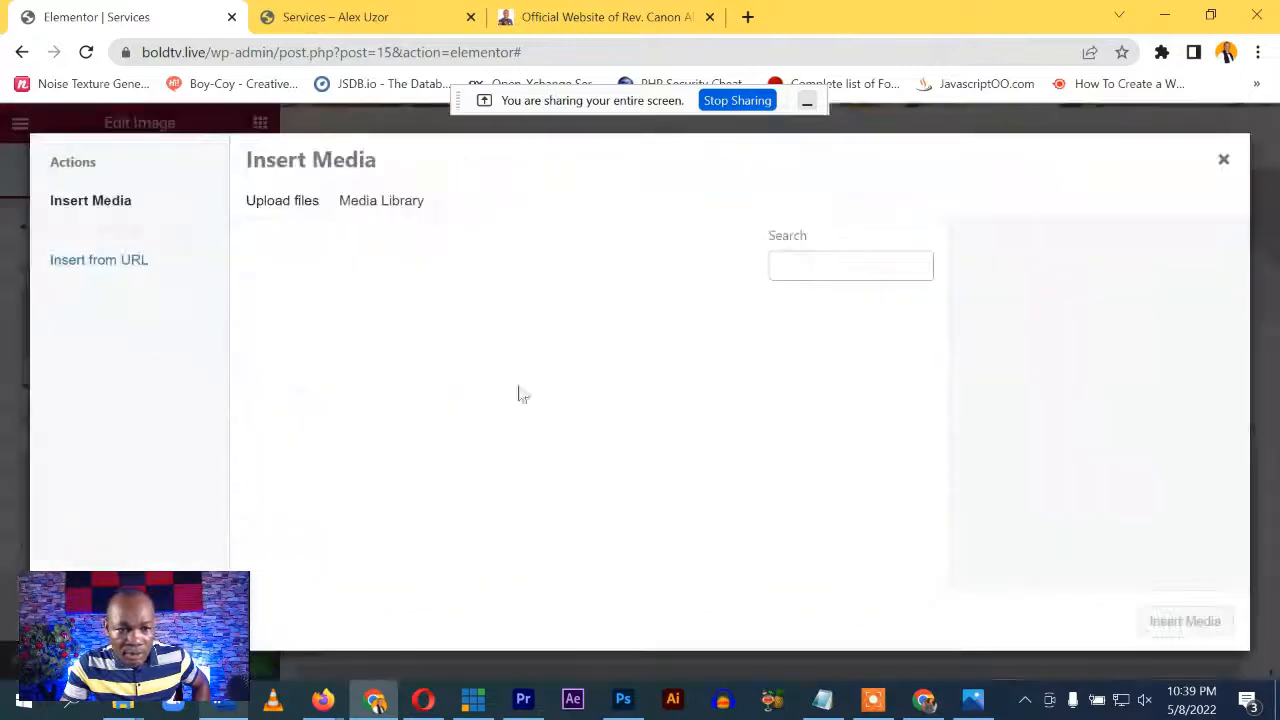
left_click(647, 355)
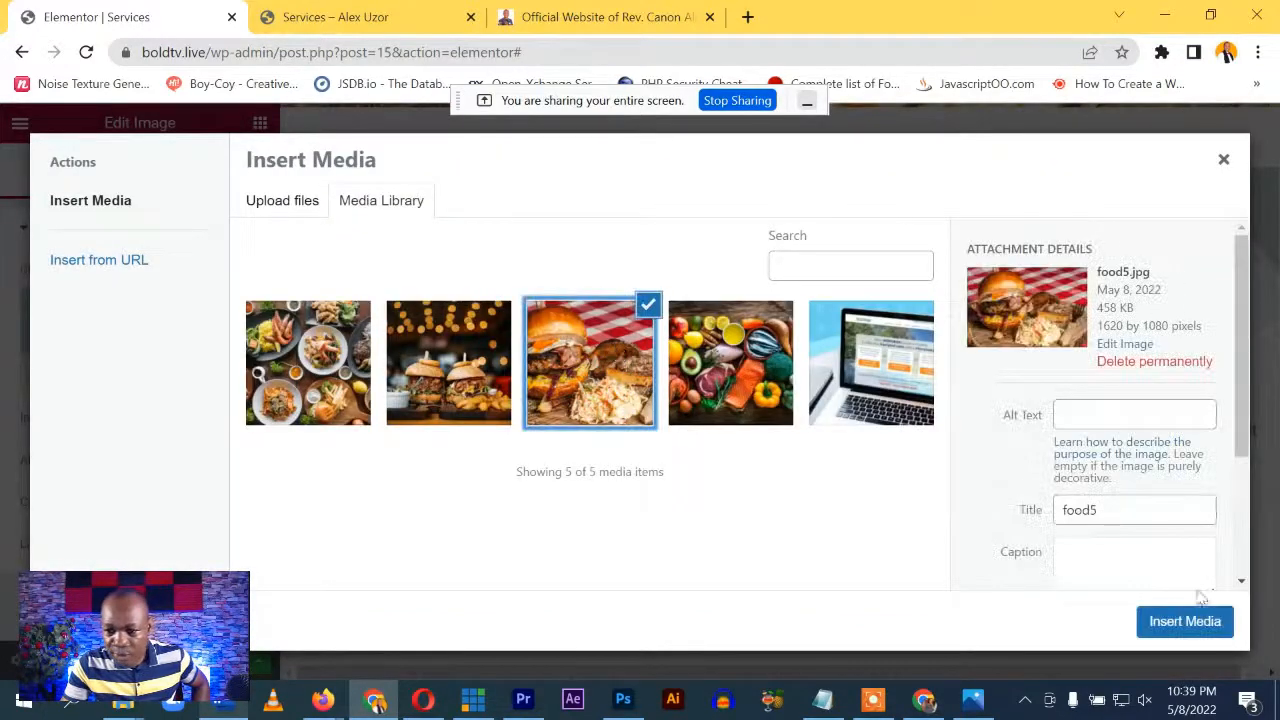
left_click(1185, 621)
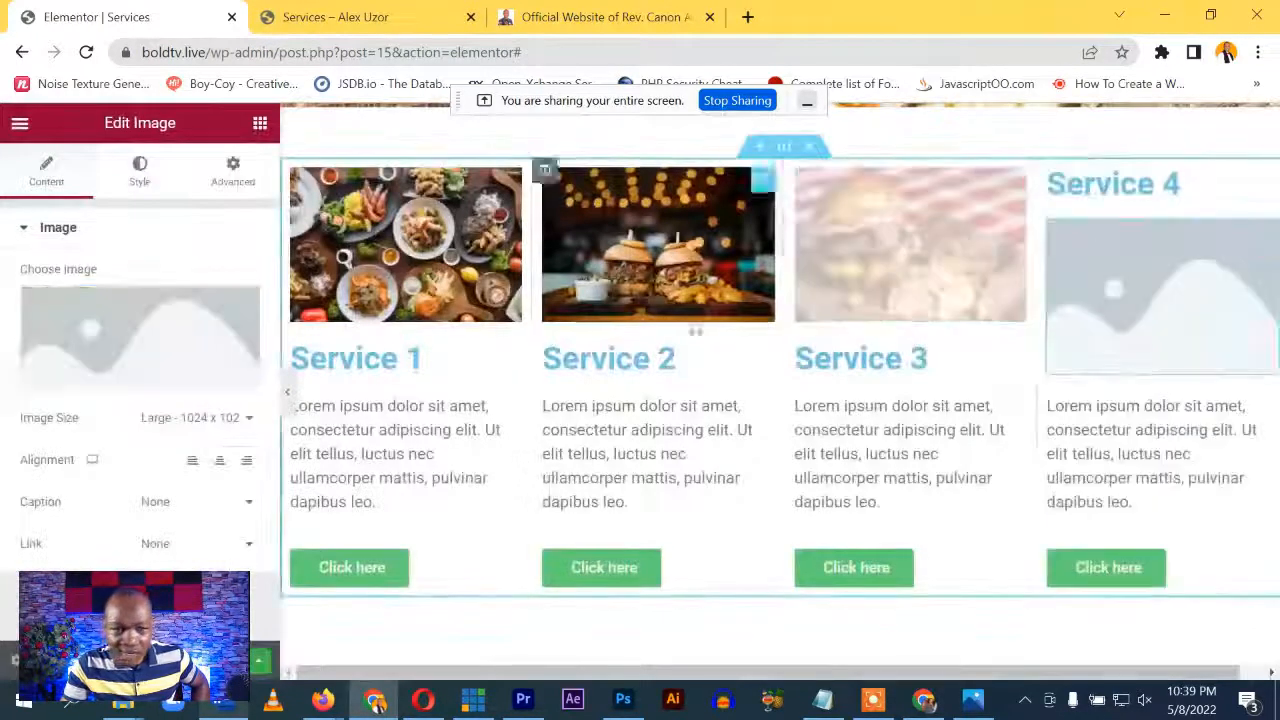
Move the Service 4 image back above its heading and set it to the food spread photo food1.jpg
left_click_drag(1095, 320, 1123, 263)
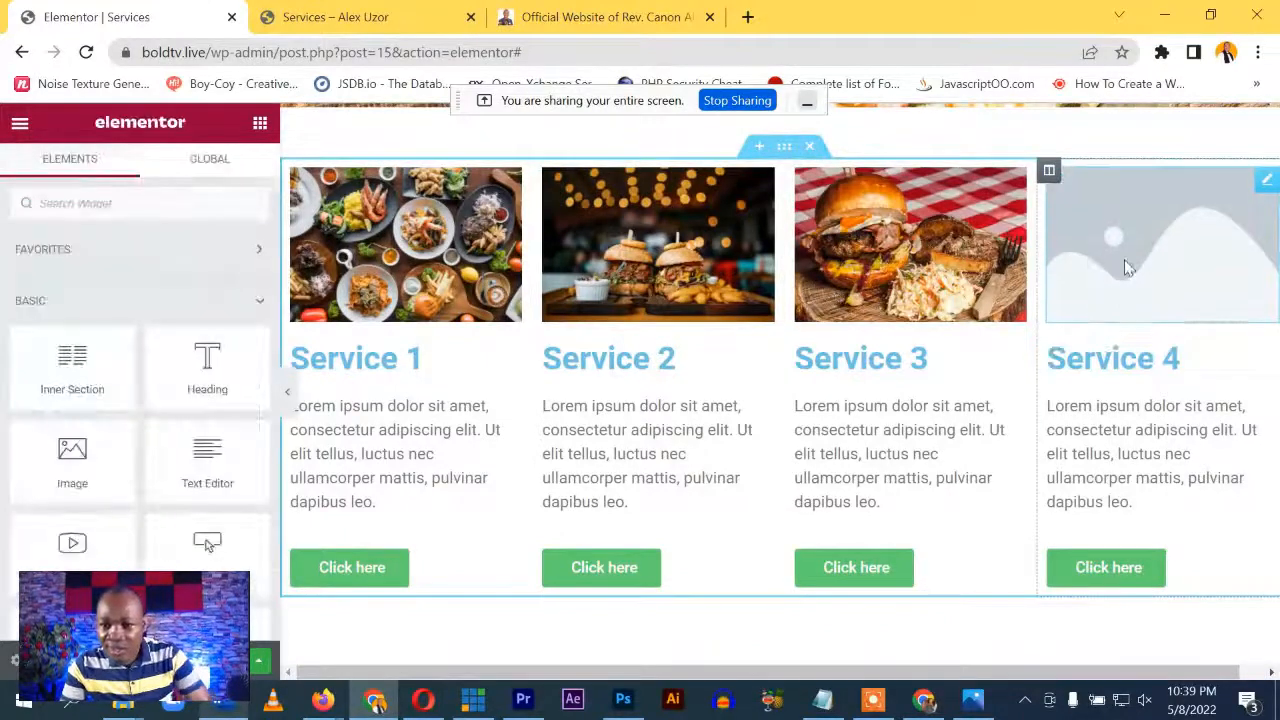
left_click(120, 329)
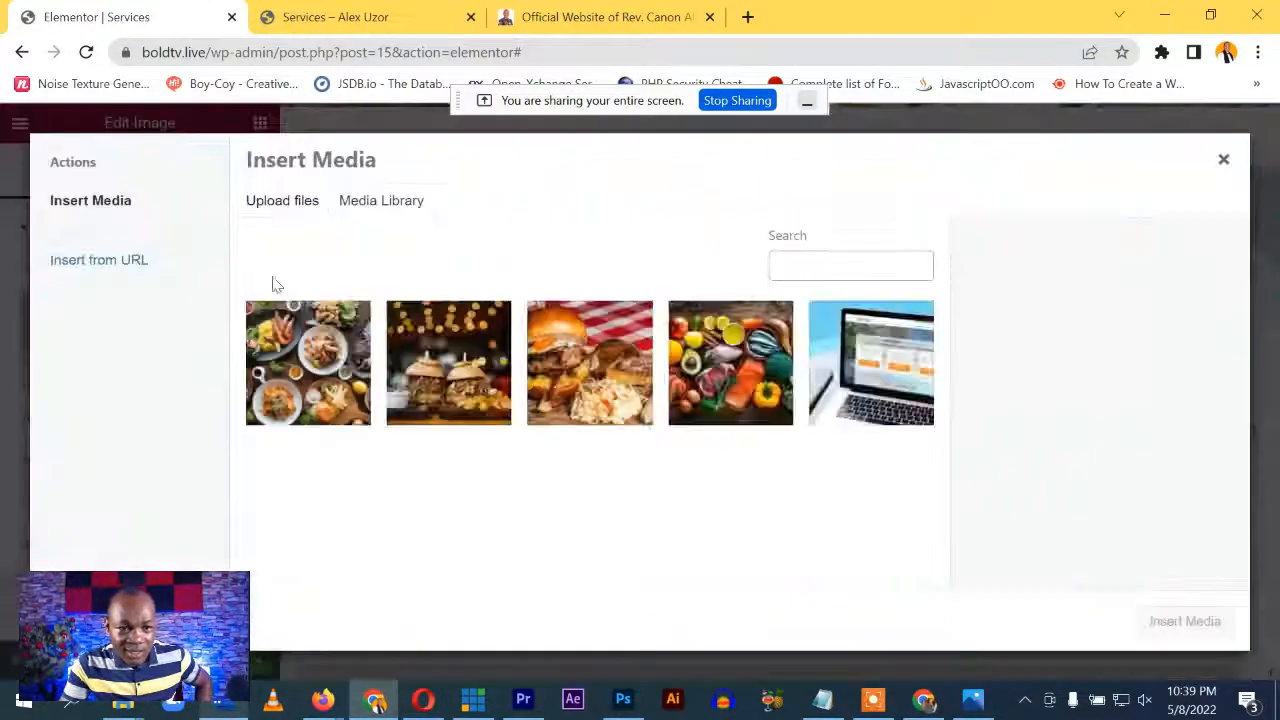
left_click(306, 352)
left_click(1175, 620)
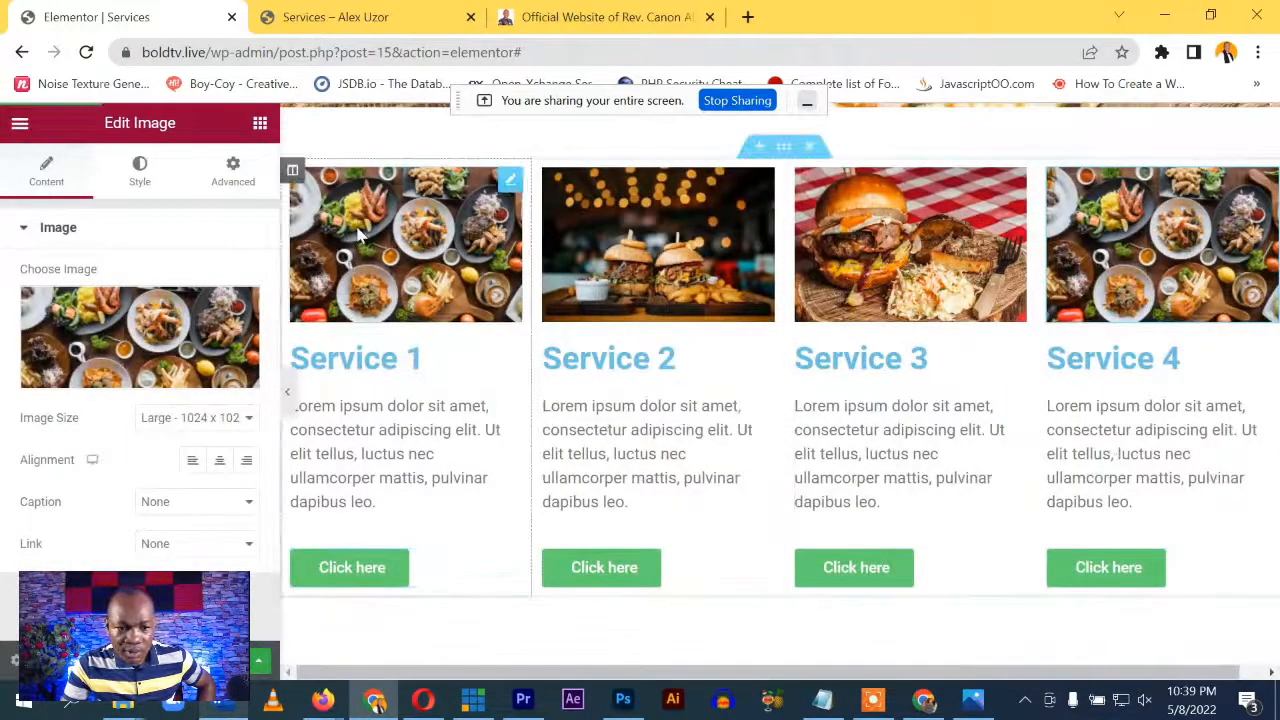
Reload the live Services page and check the images in the four service columns
left_click(370, 22)
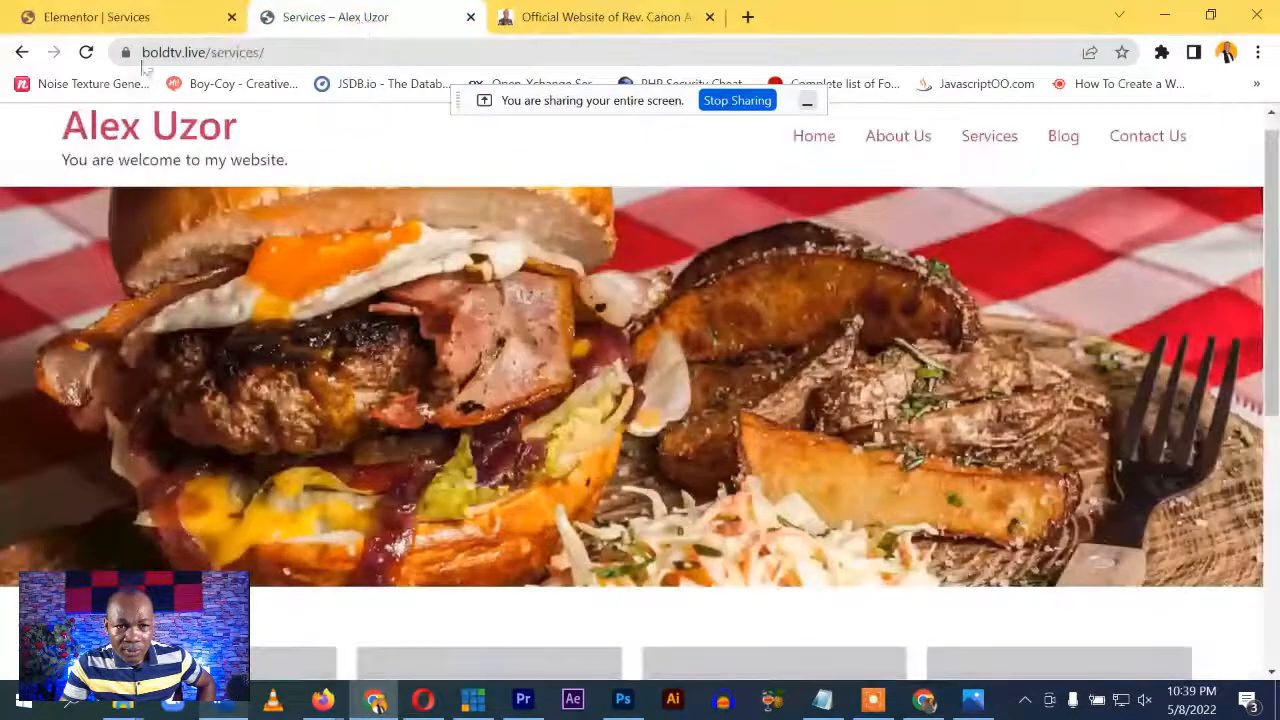
left_click(86, 52)
scroll(520, 295, "down", 5)
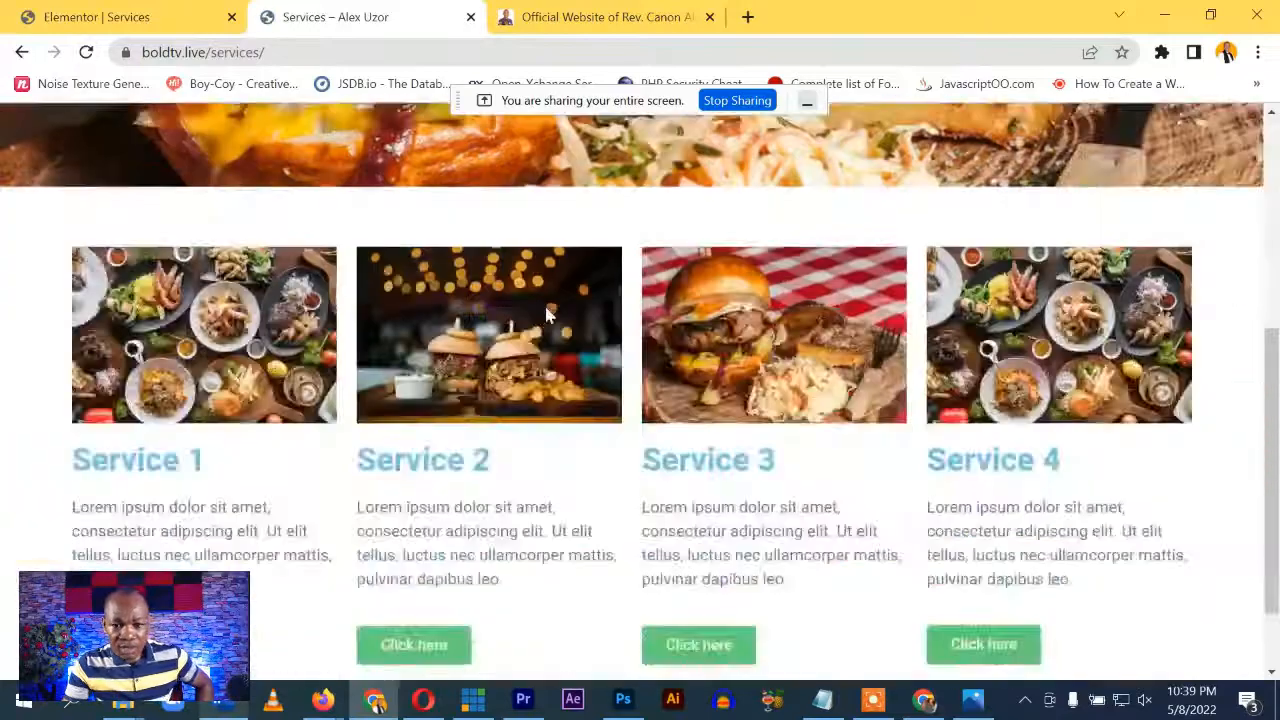
scroll(551, 306, "up", 2)
scroll(550, 313, "down", 2)
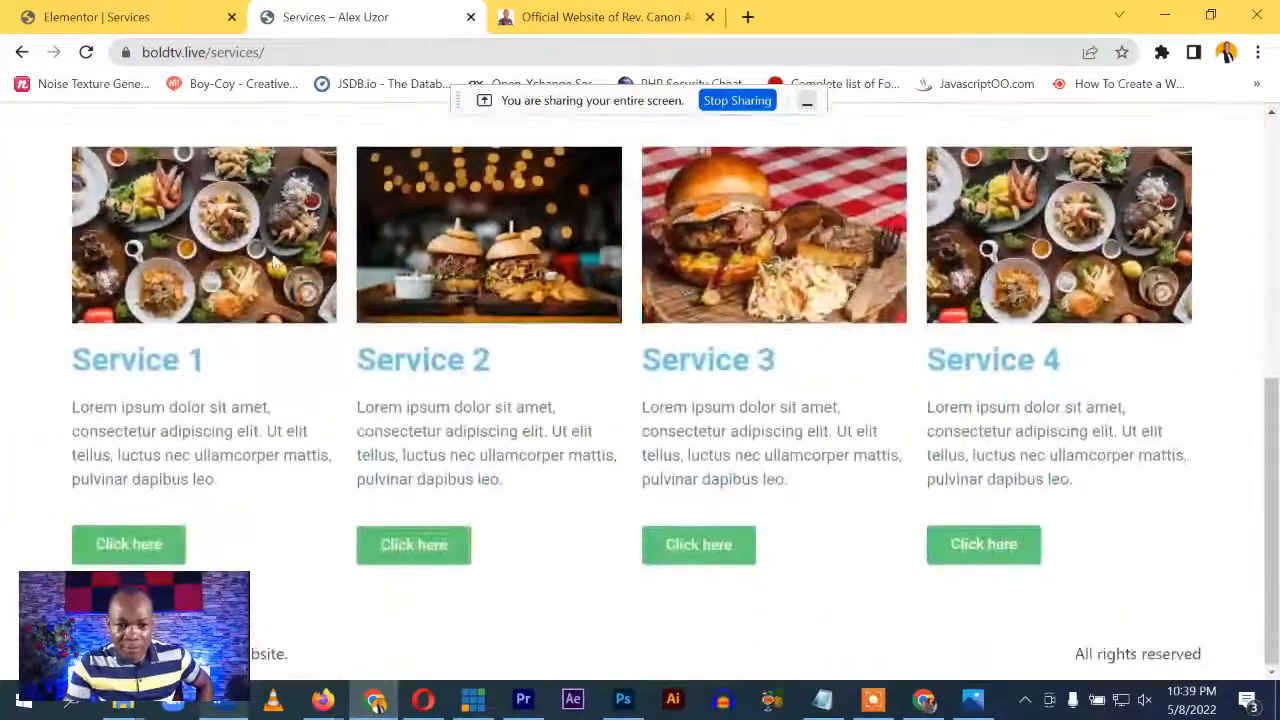
Return to the Elementor editor and duplicate the four-column services section
left_click(96, 17)
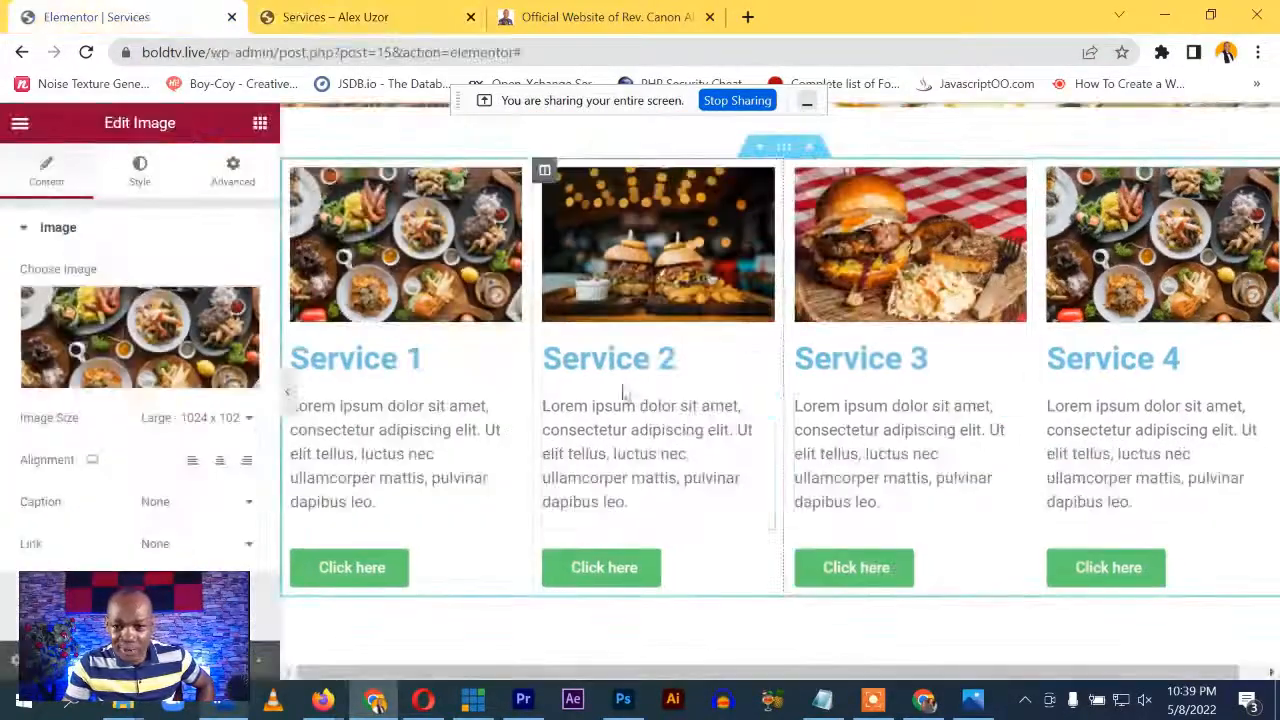
scroll(957, 406, "up", 2)
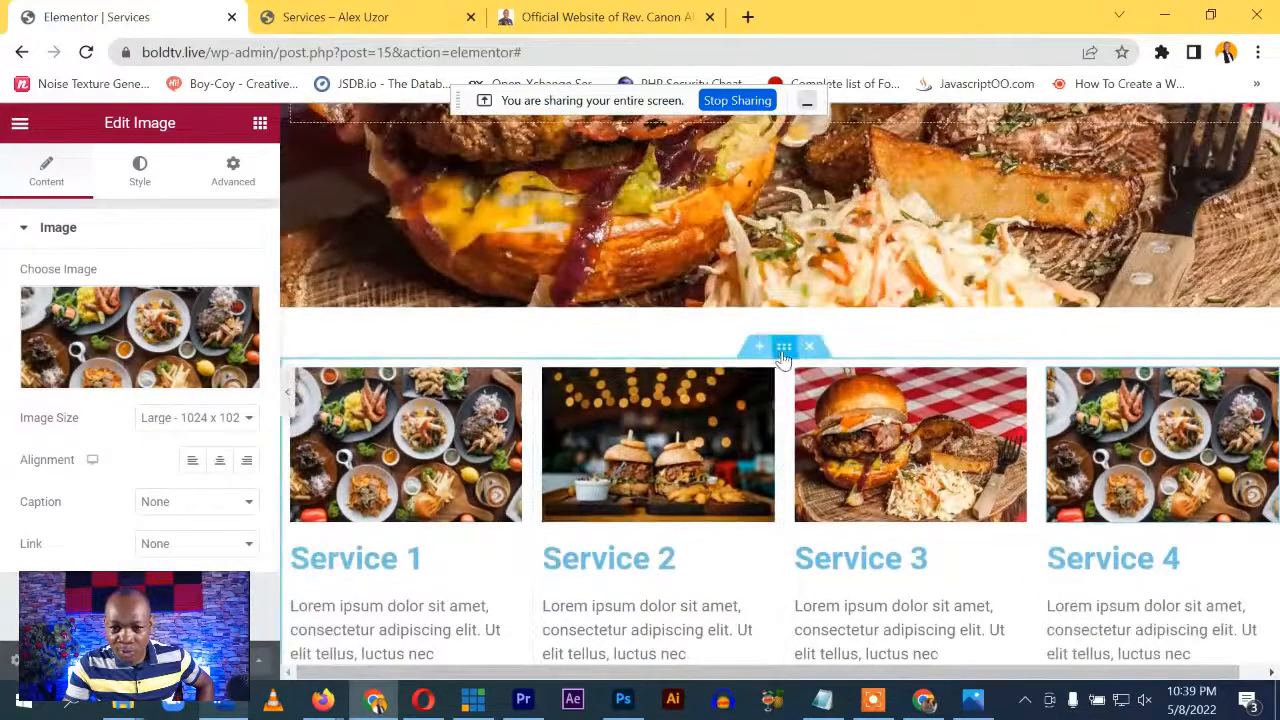
right_click(785, 347)
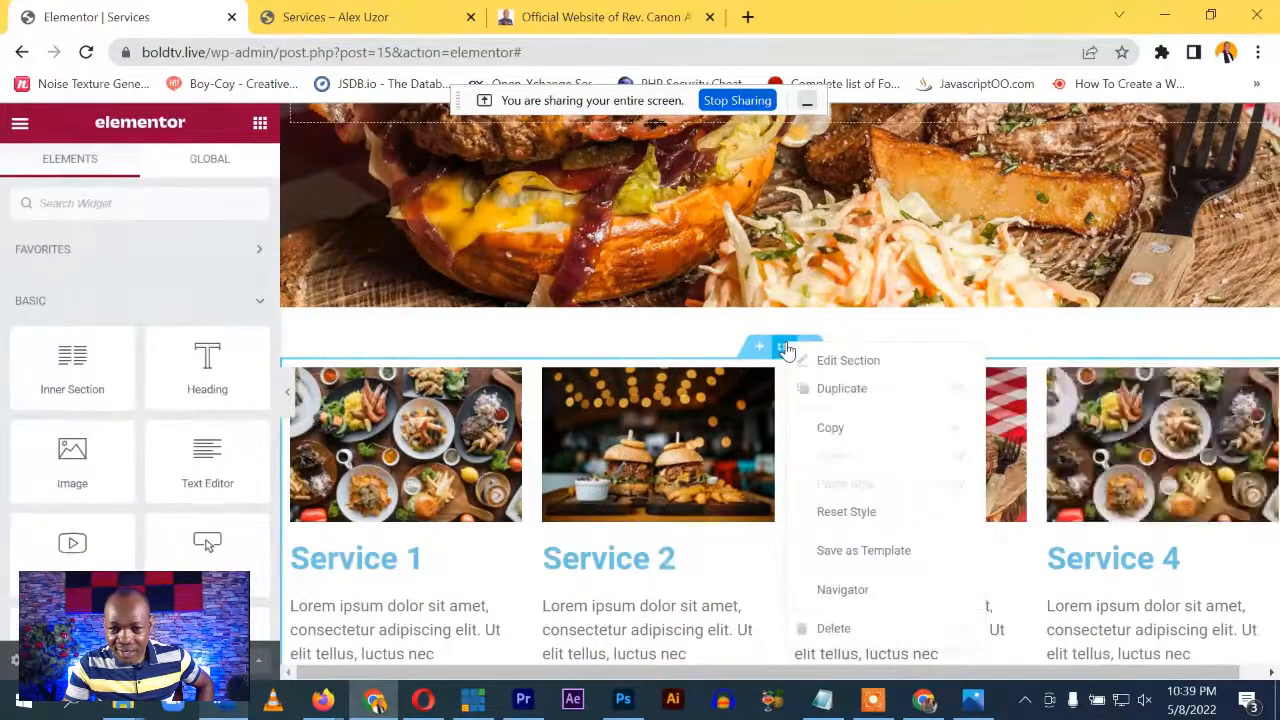
left_click(800, 388)
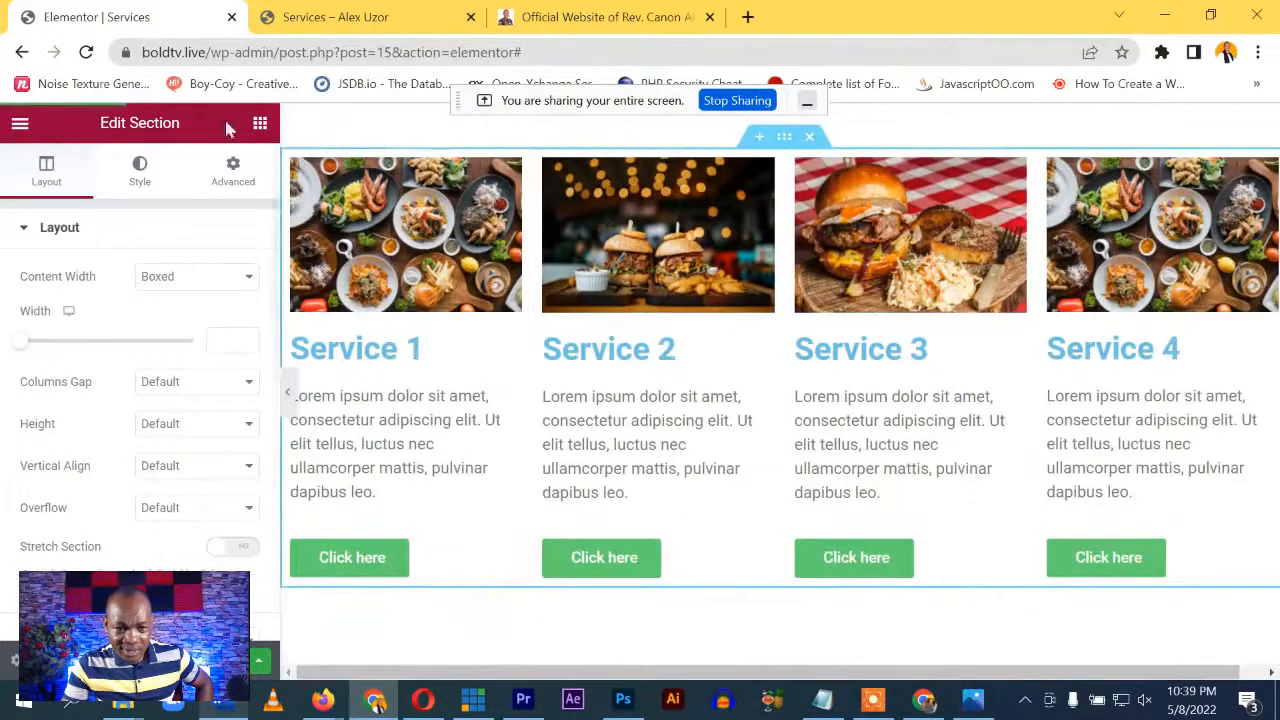
Reload the live Services page to review both rows of services, then browse the site's Home and Blog pages
left_click(290, 16)
left_click(86, 54)
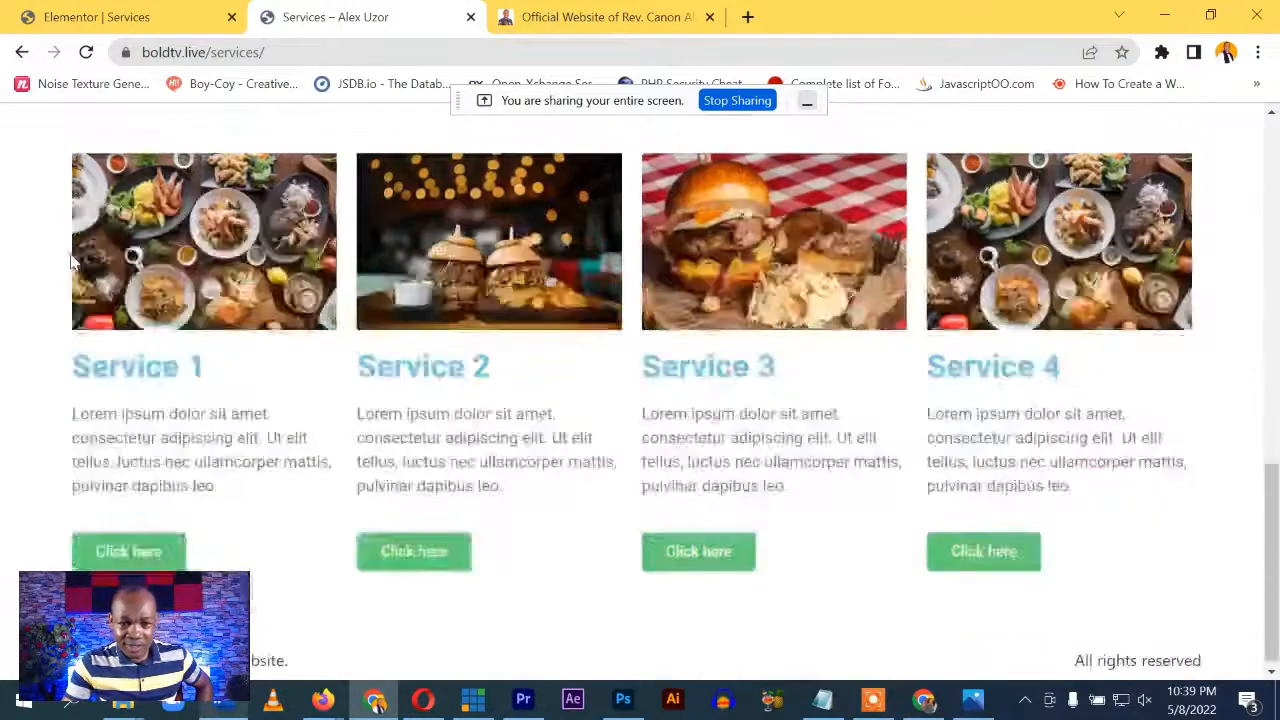
scroll(100, 280, "up", 5)
scroll(120, 286, "down", 5)
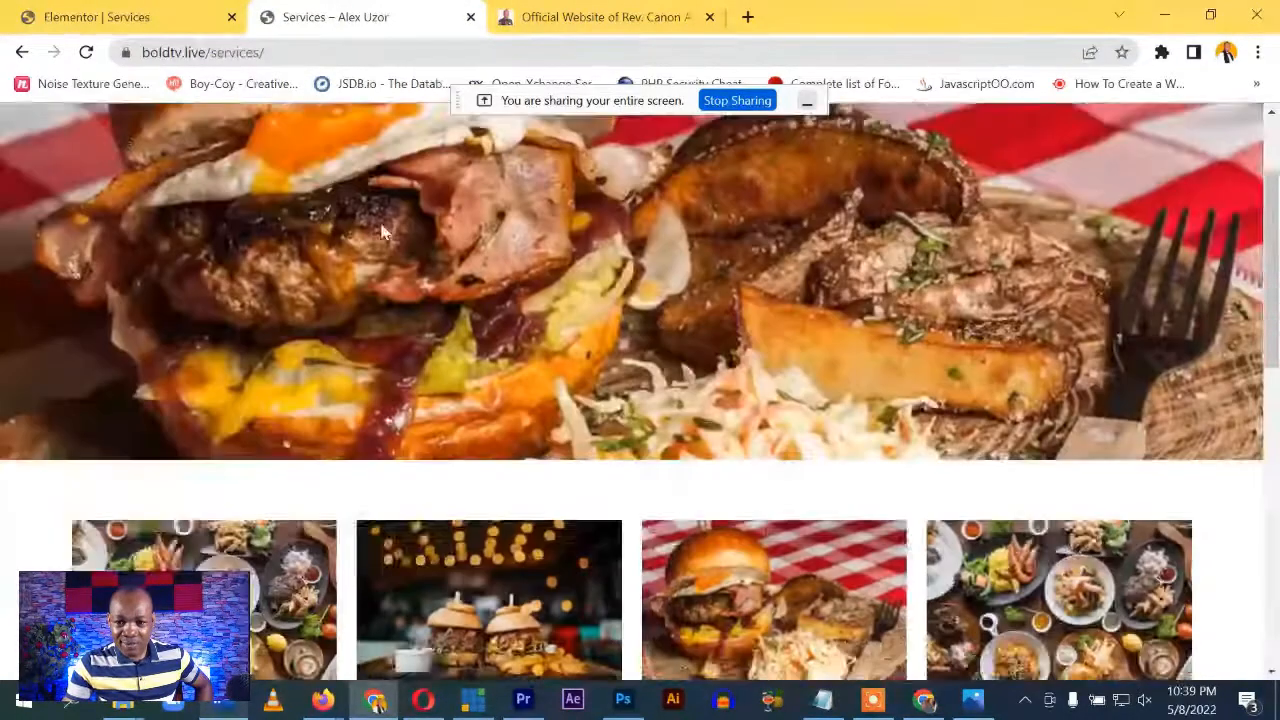
scroll(786, 450, "up", 10)
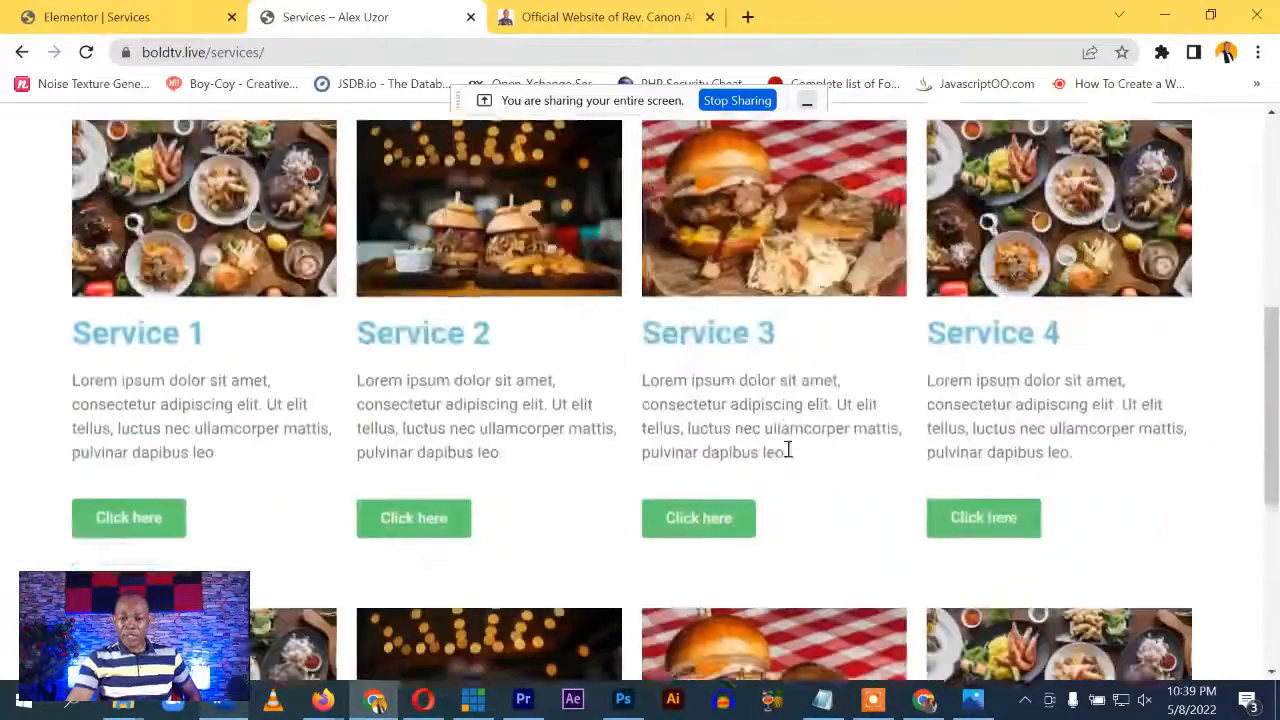
scroll(771, 414, "down", 10)
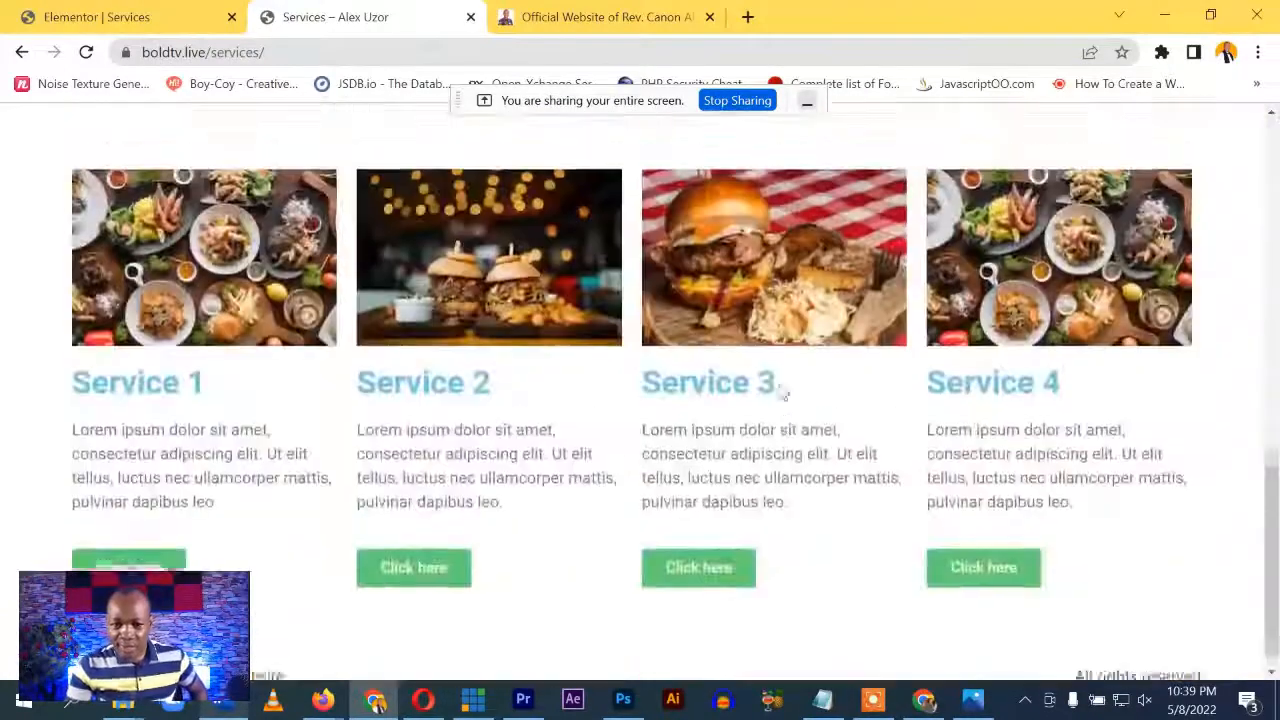
scroll(740, 360, "up", 10)
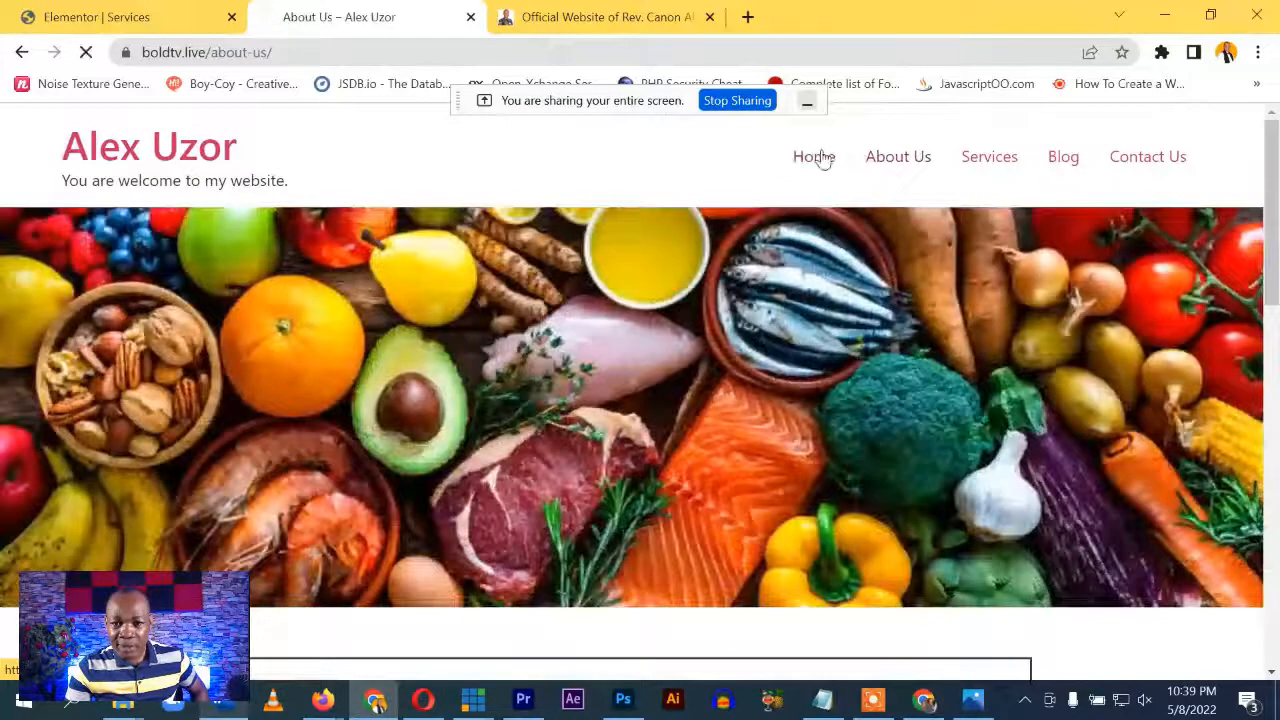
left_click(814, 157)
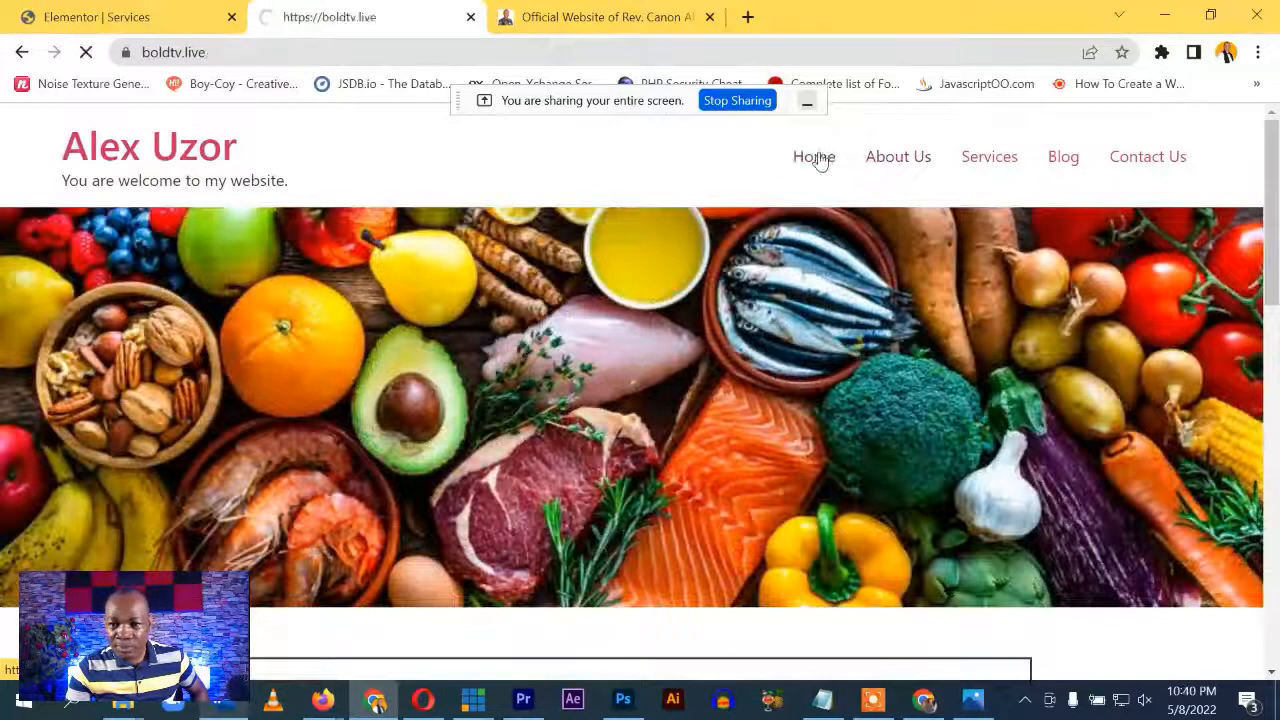
left_click(1063, 157)
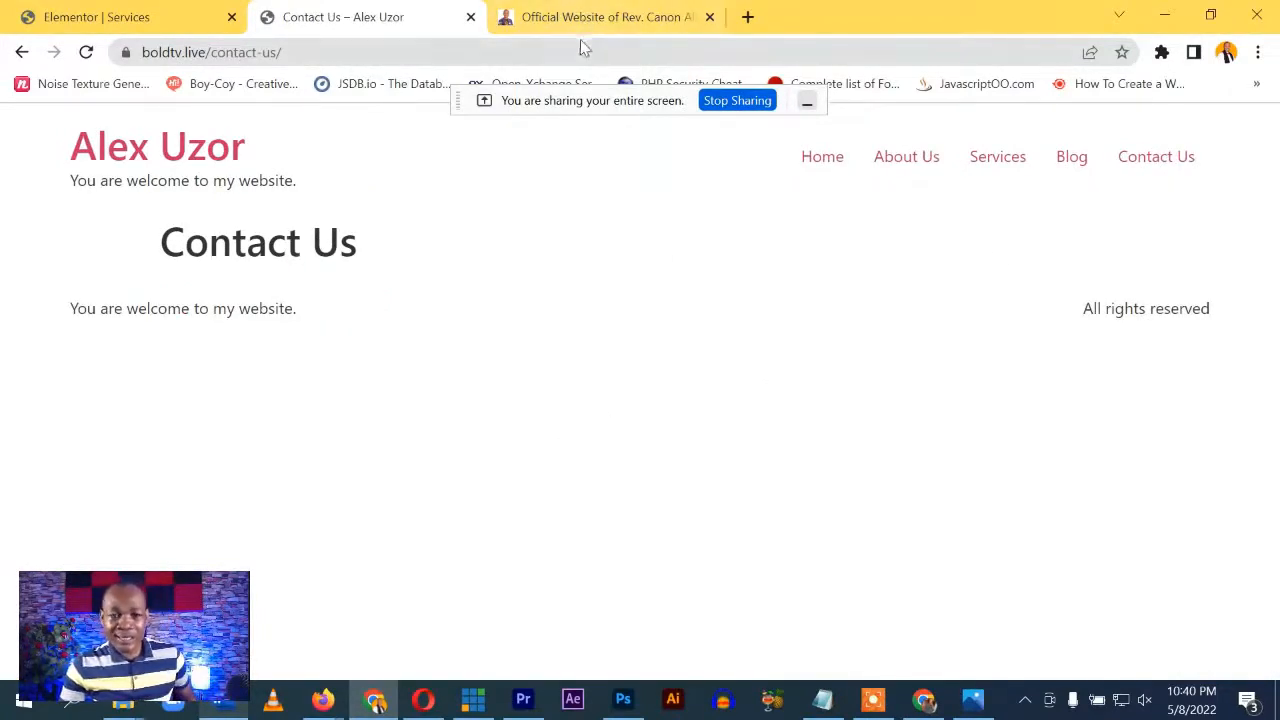
Return to the Services page editor and exit Elementor to the WordPress dashboard
left_click(120, 18)
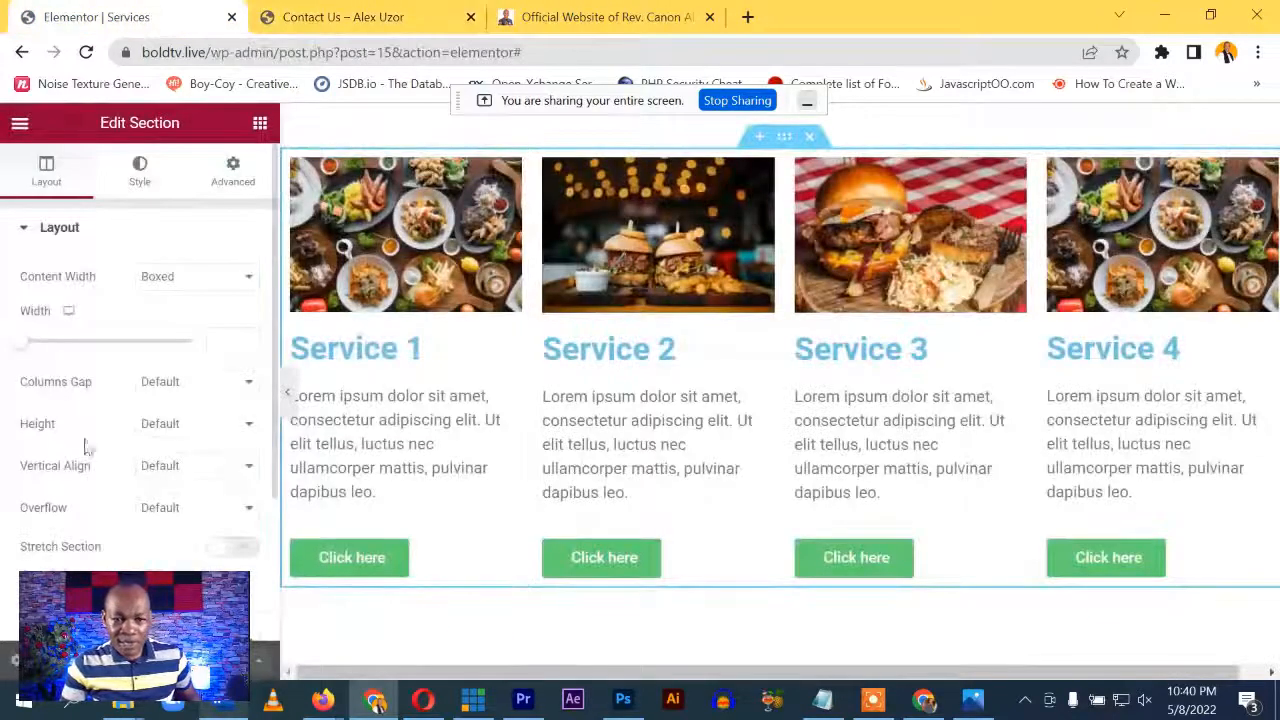
left_click(20, 124)
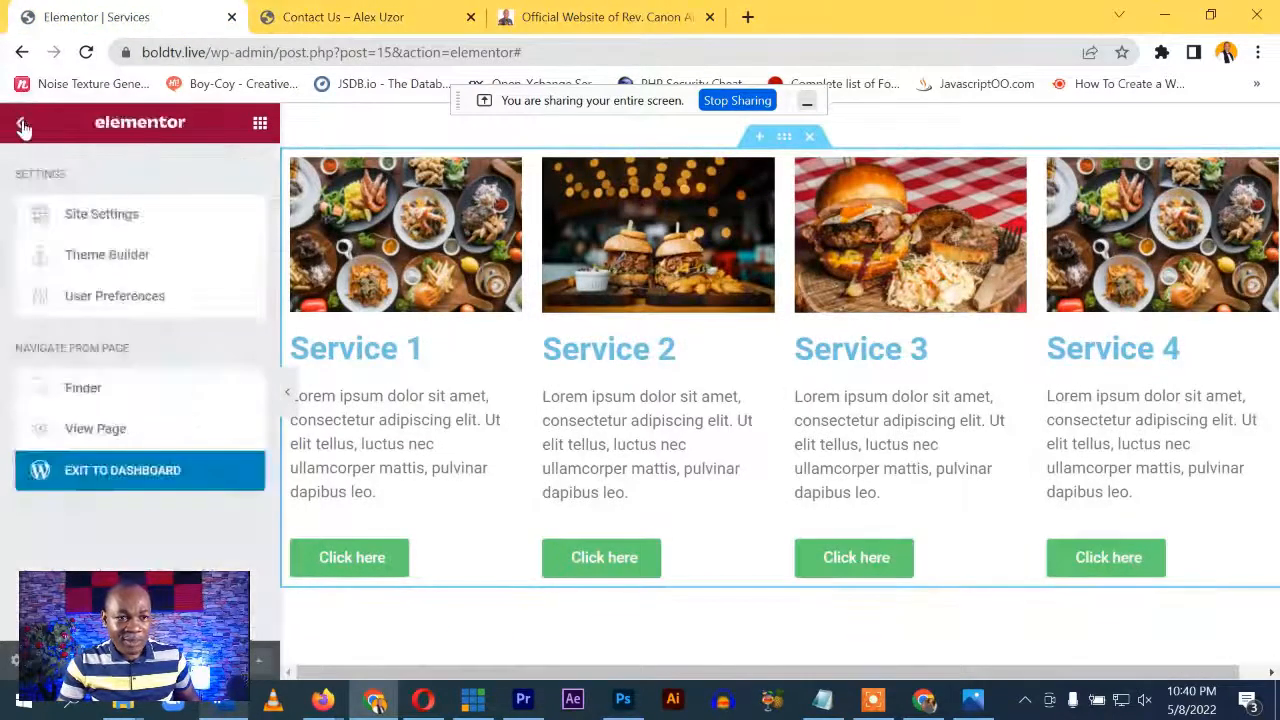
left_click(99, 479)
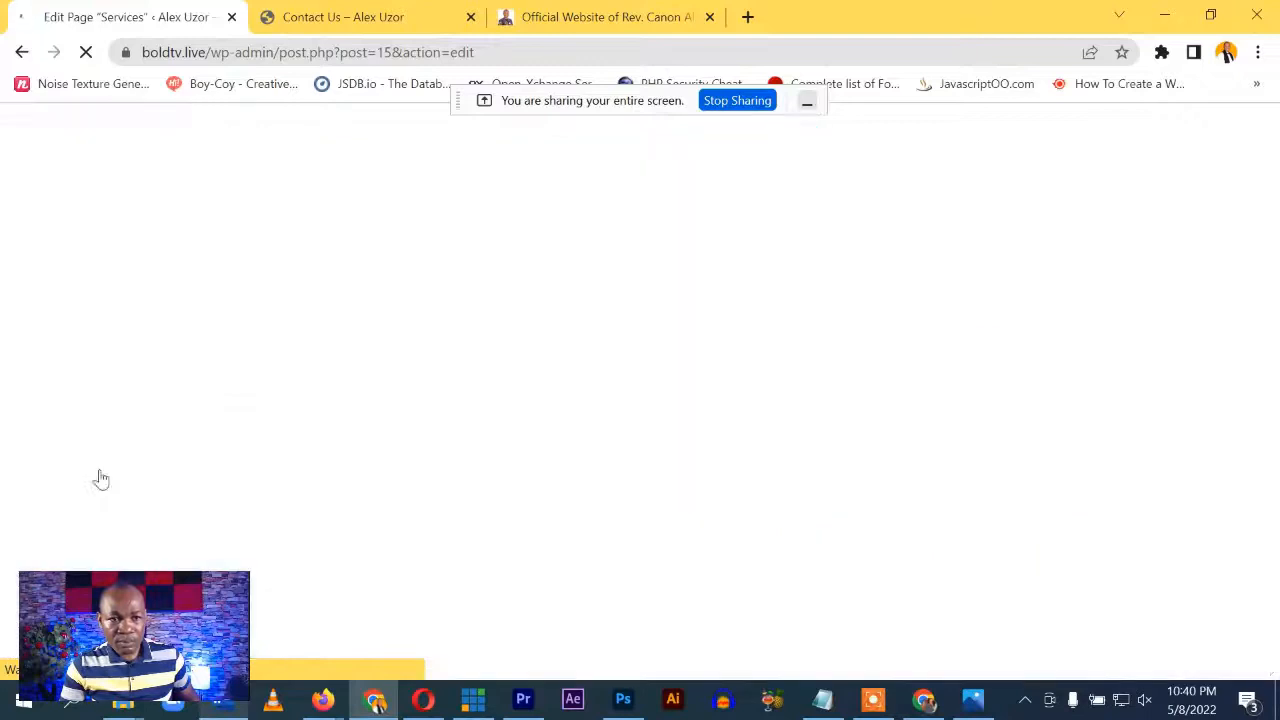
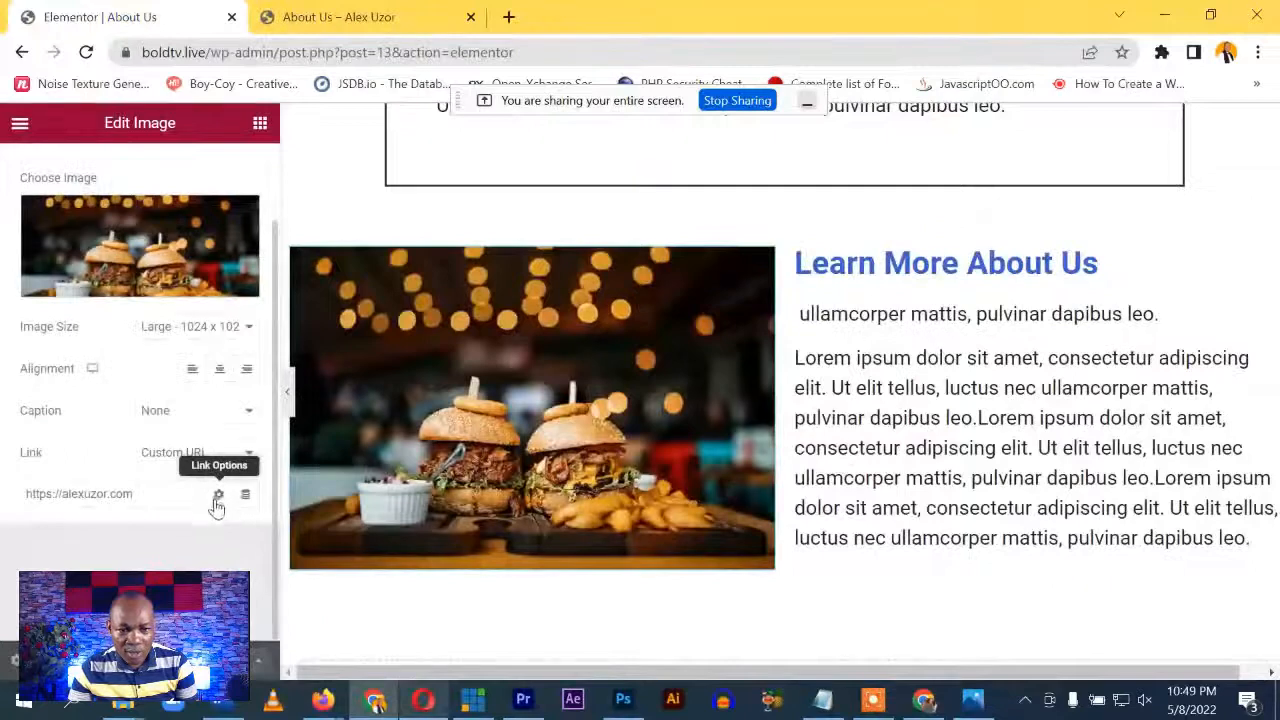
Set the burger image's link to open in a new window and test it on the reloaded live About Us page
left_click(218, 495)
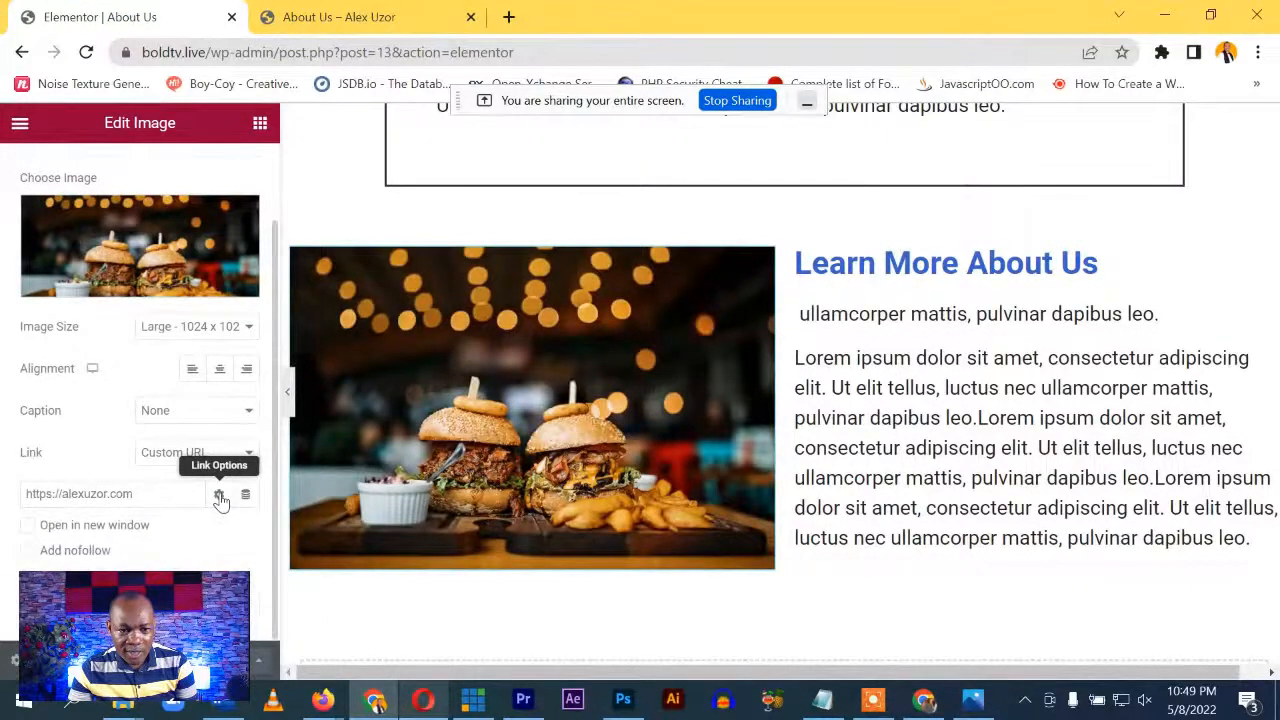
left_click(28, 527)
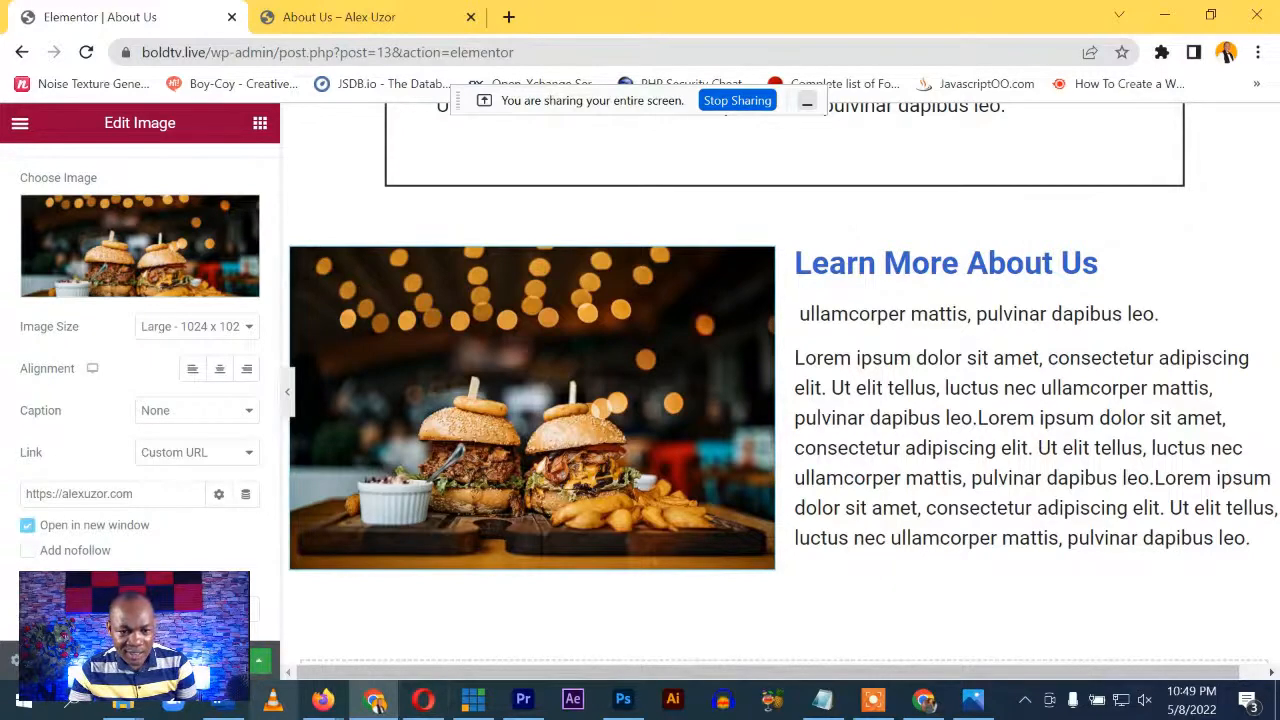
left_click(365, 18)
left_click(86, 52)
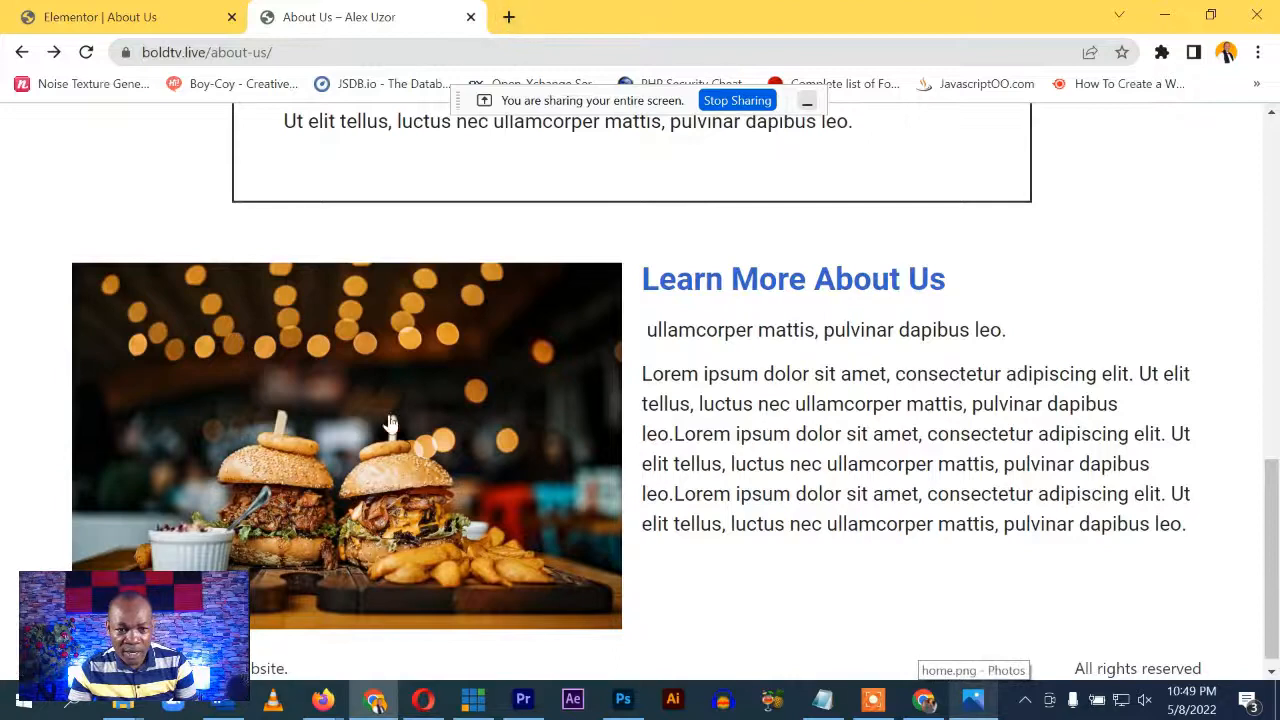
left_click(370, 402)
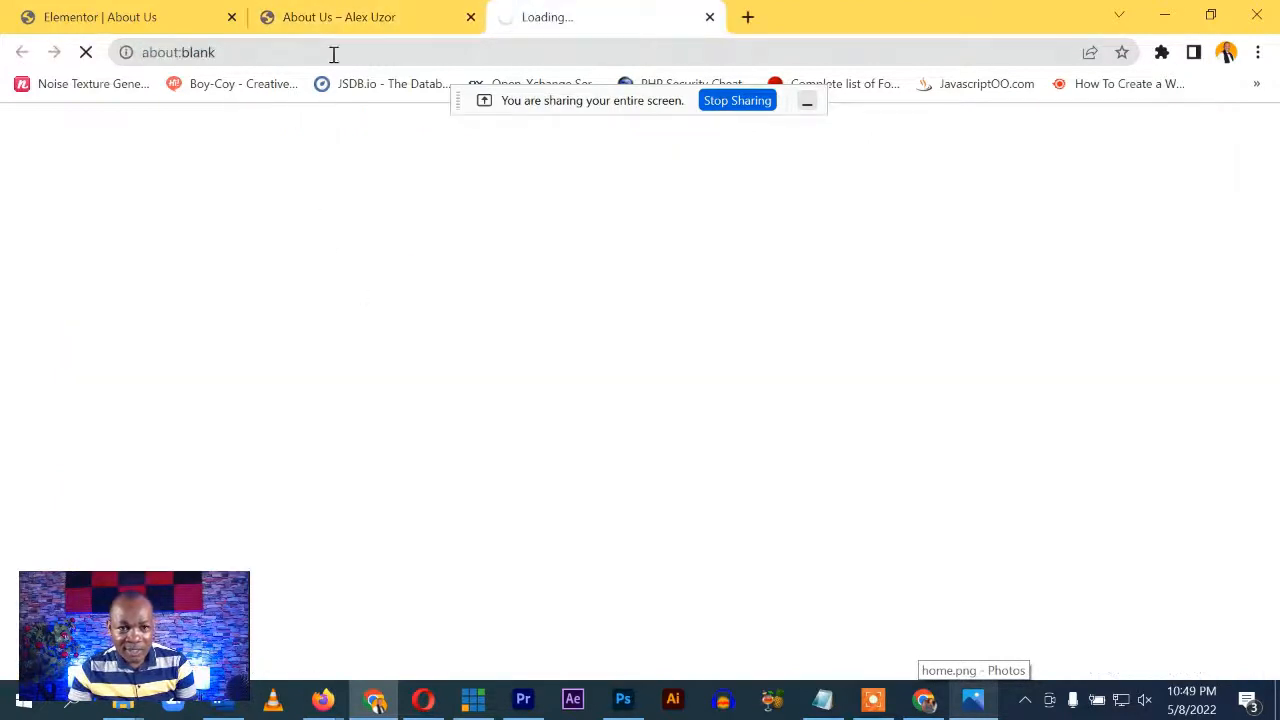
left_click(340, 18)
left_click(550, 18)
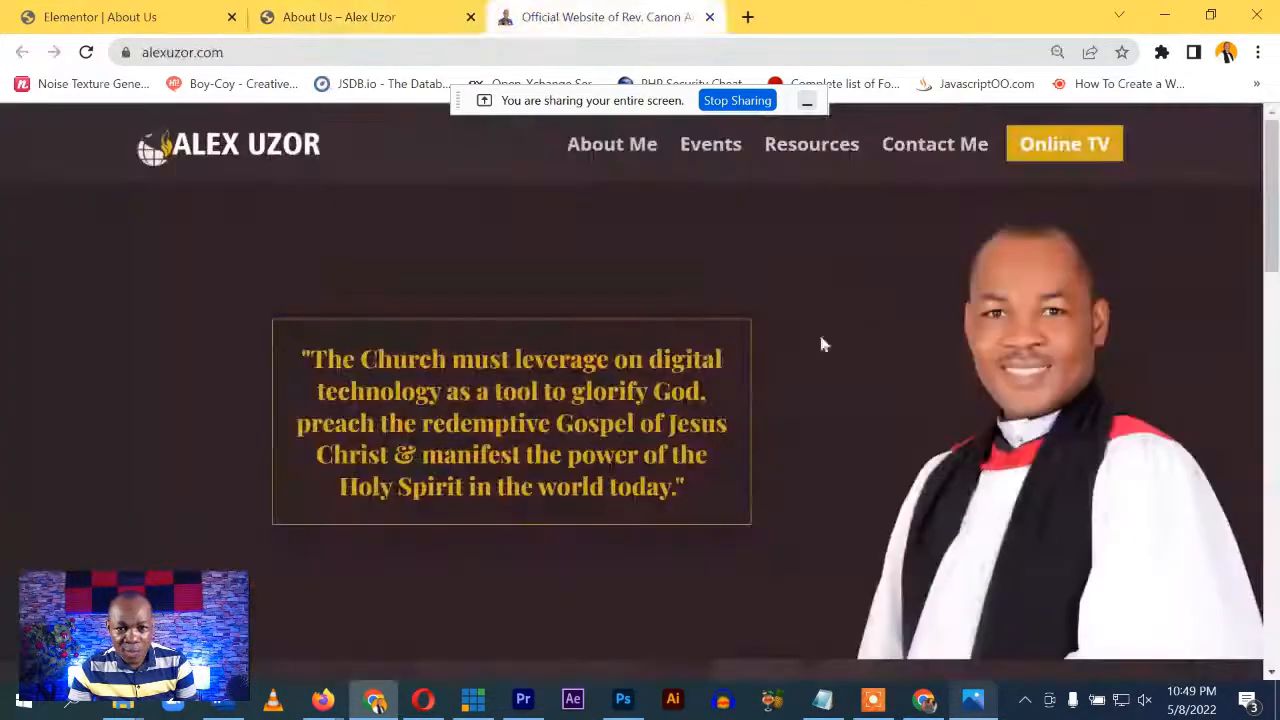
left_click(709, 17)
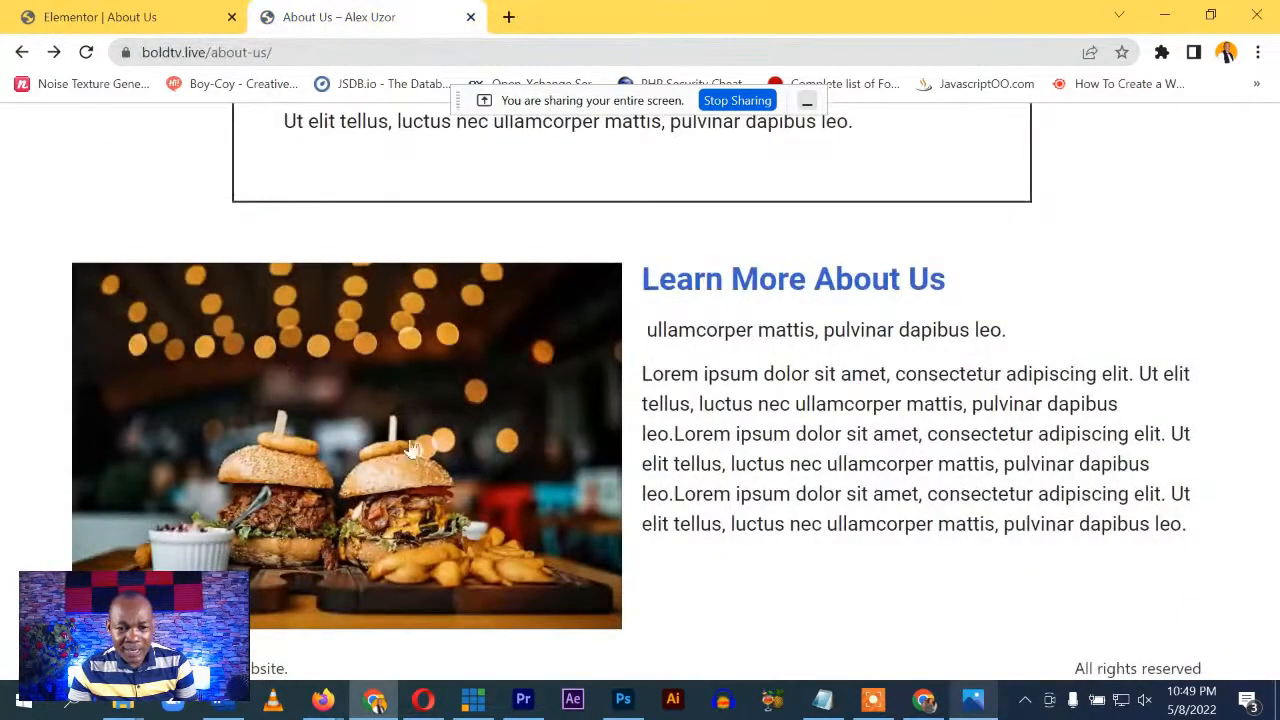
Review the live About Us page and locate its "About Our Company.com" heading
scroll(500, 486, "up", 10)
scroll(515, 474, "down", 10)
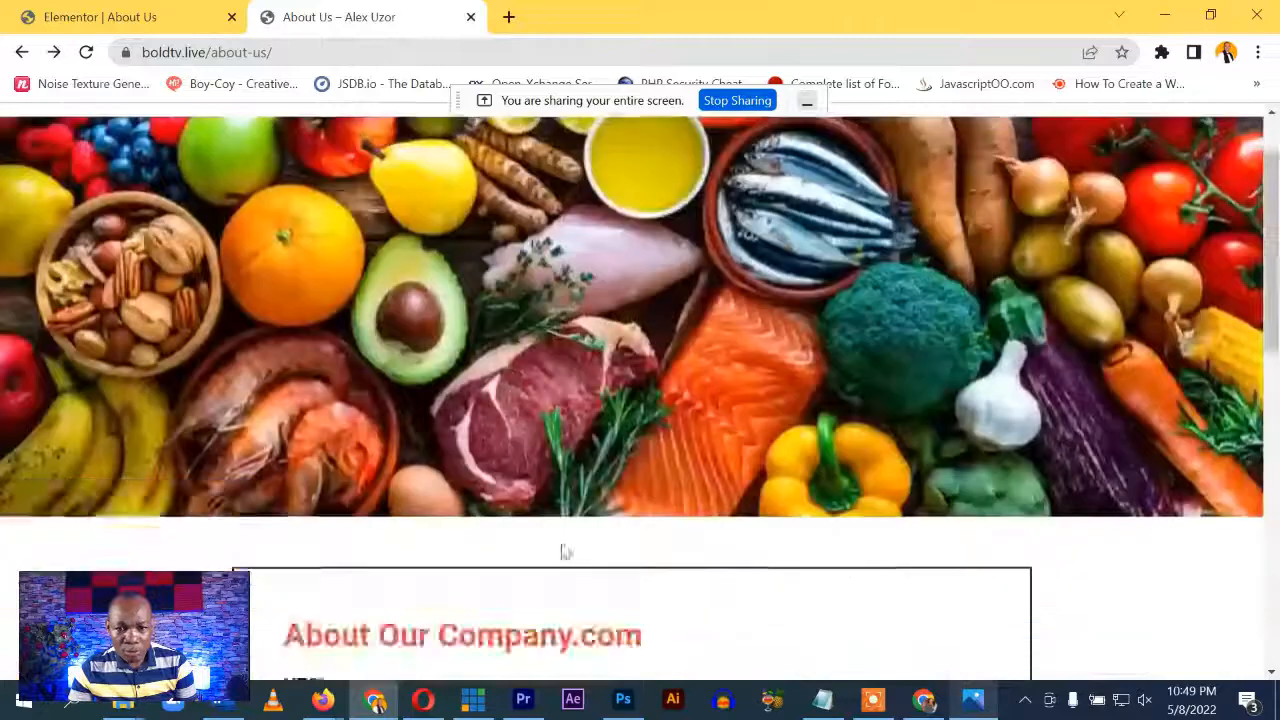
scroll(447, 410, "up", 2)
scroll(447, 410, "up", 5)
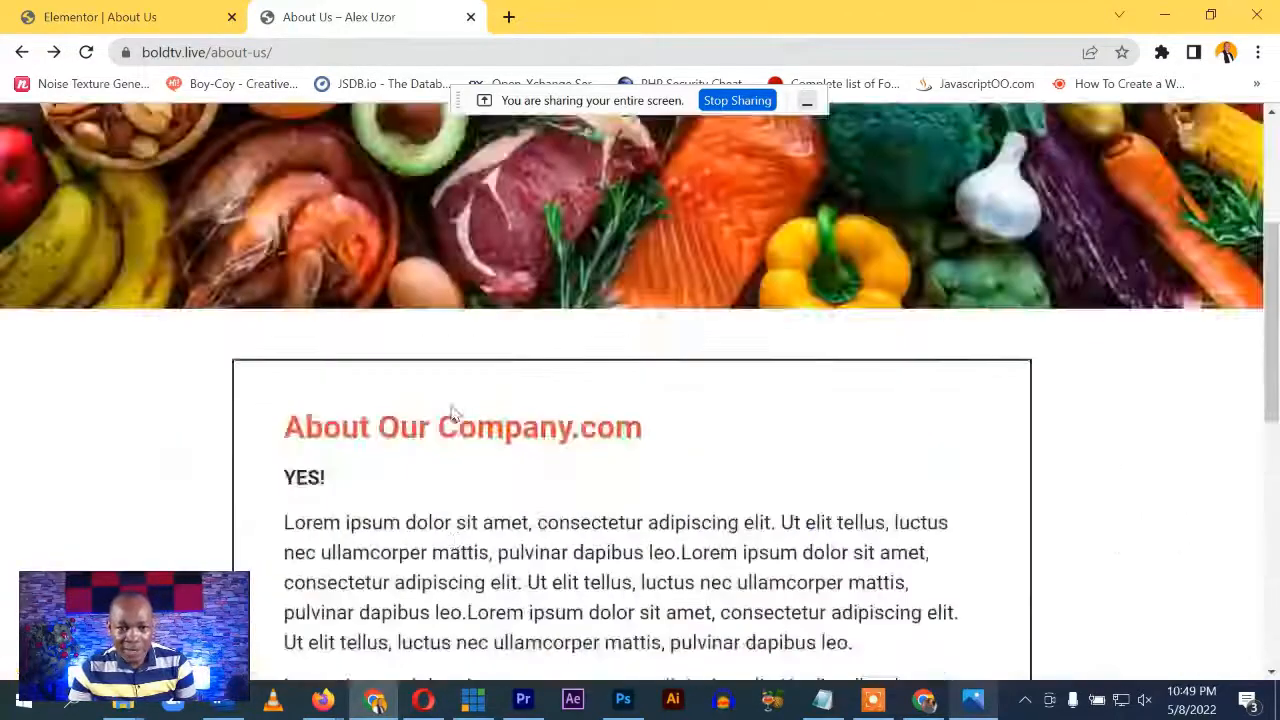
left_click_drag(288, 432, 726, 452)
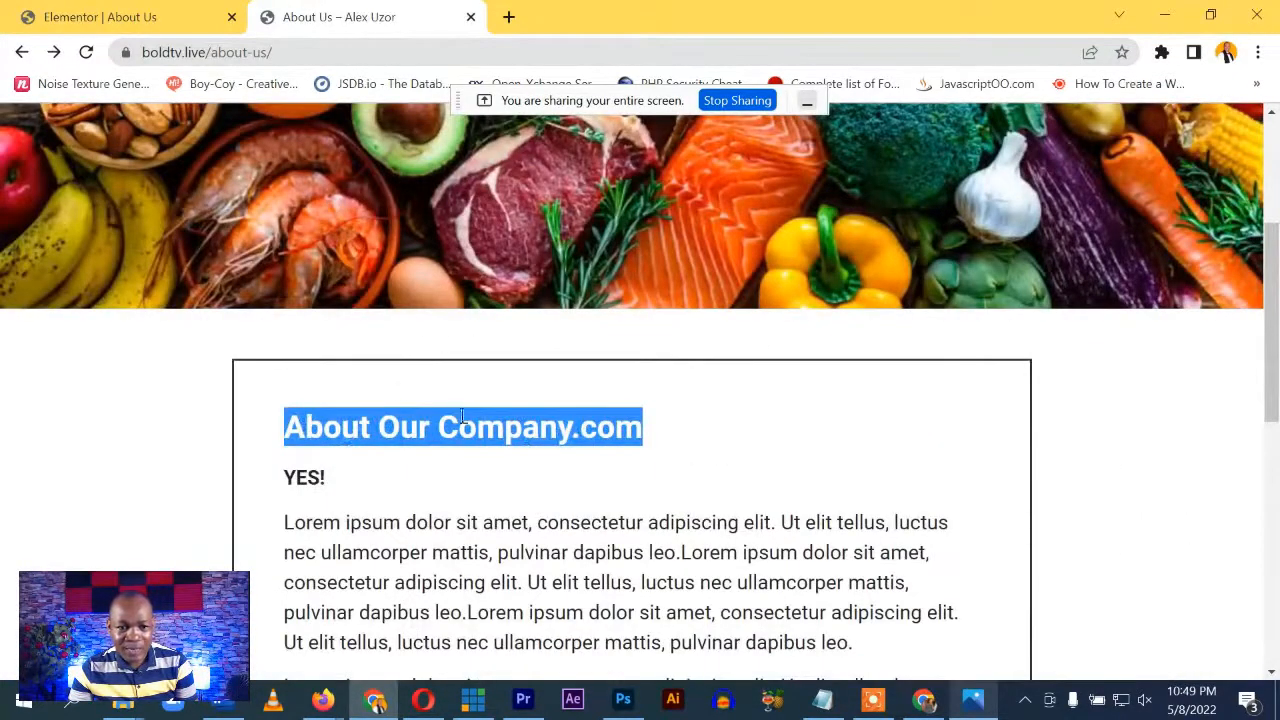
Return to the Elementor editor and open the link setting of the "About Our Company.com" heading for editing
left_click(160, 16)
scroll(567, 436, "up", 7)
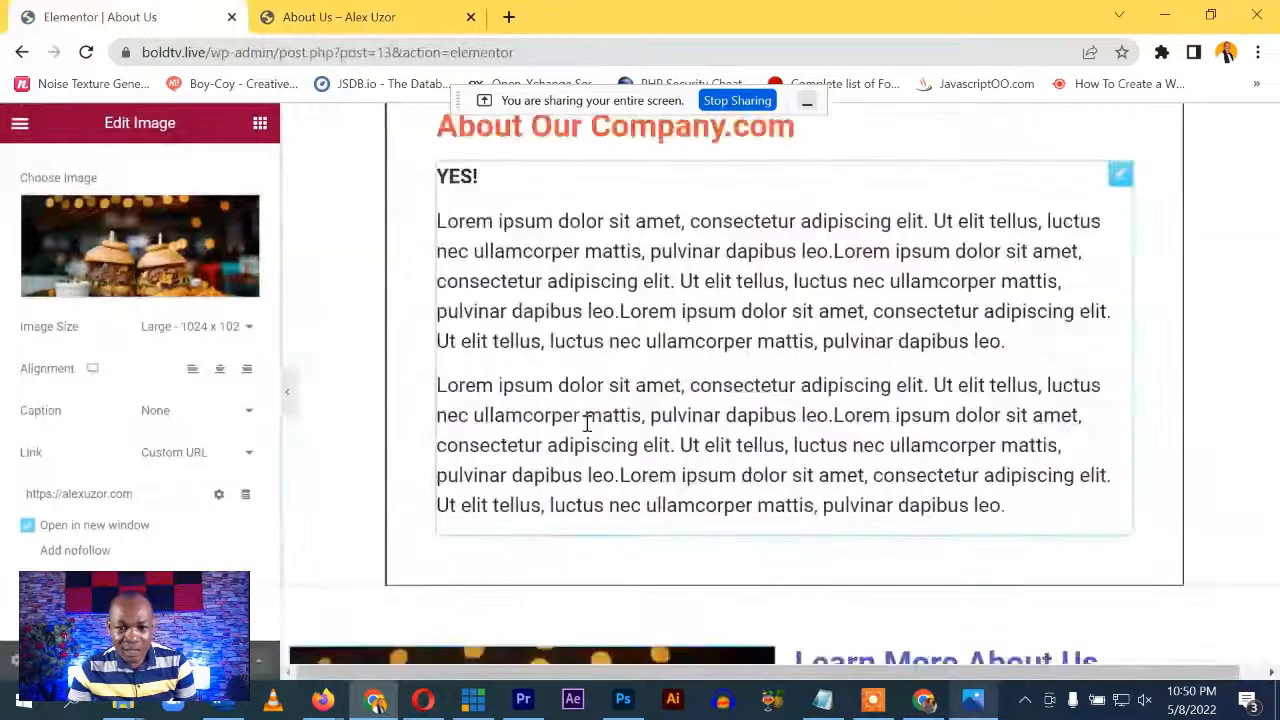
left_click_drag(437, 427, 437, 391)
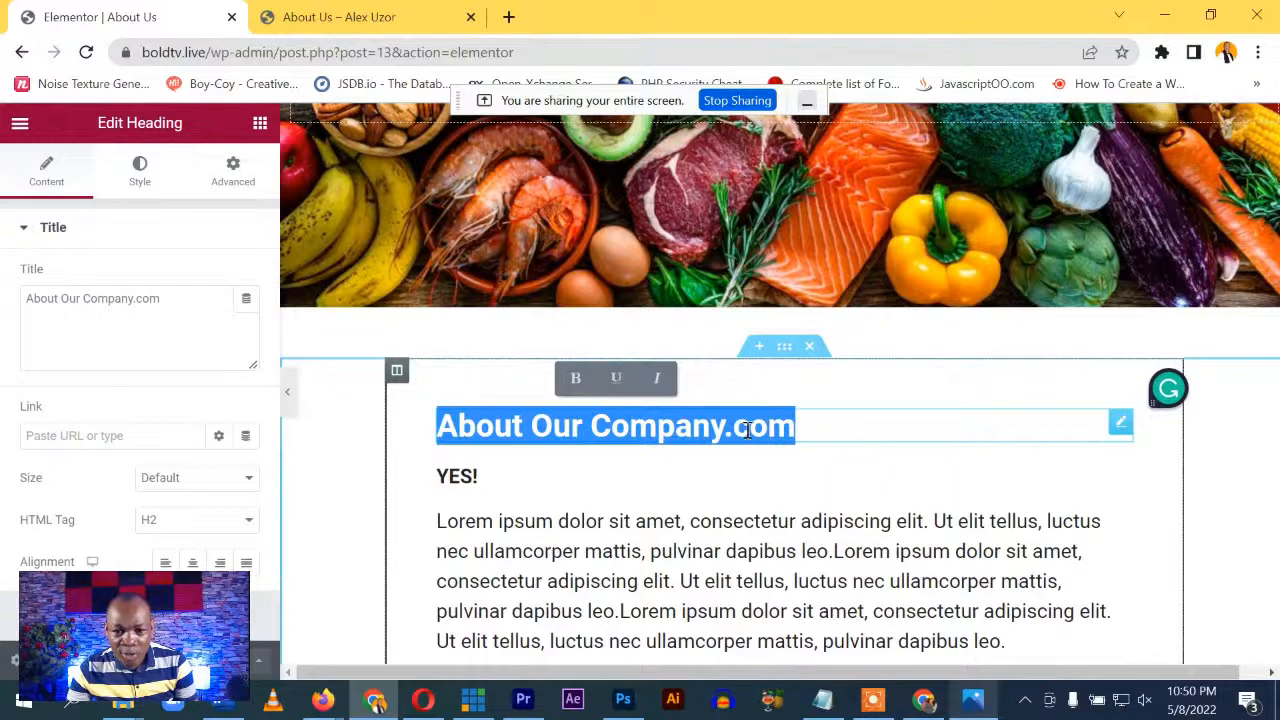
left_click(609, 426)
left_click(614, 523)
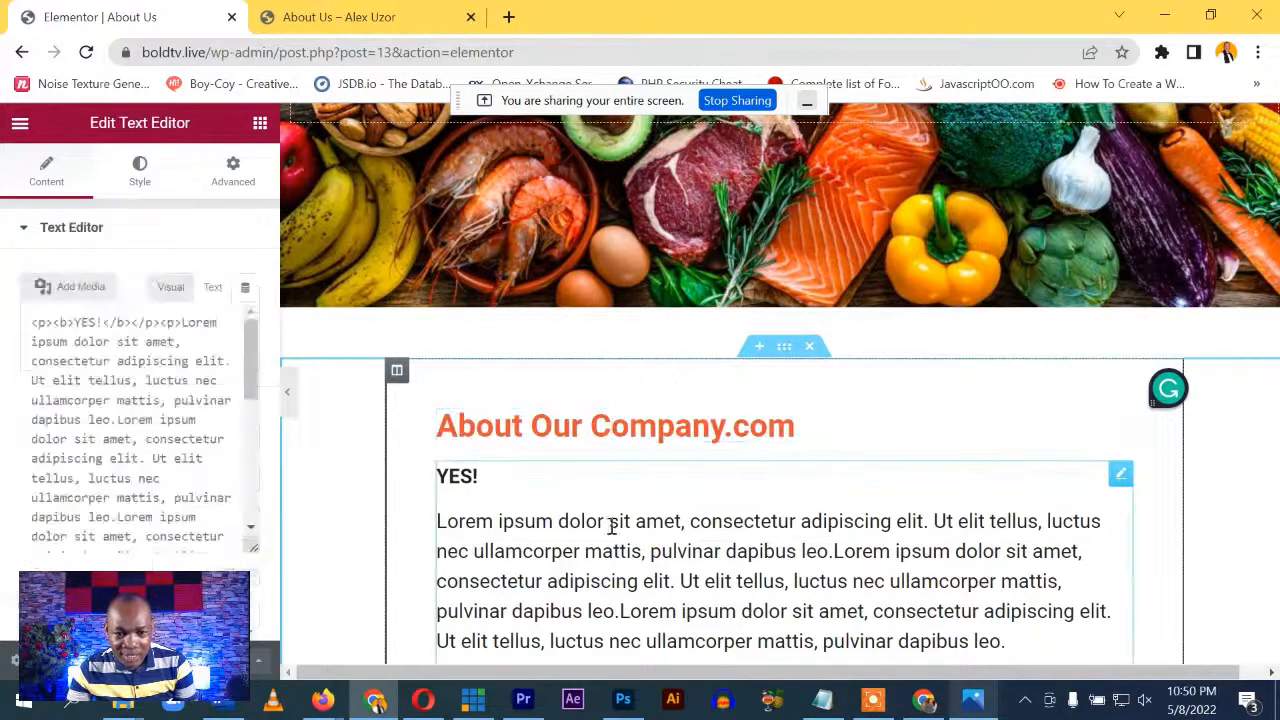
left_click_drag(446, 477, 481, 506)
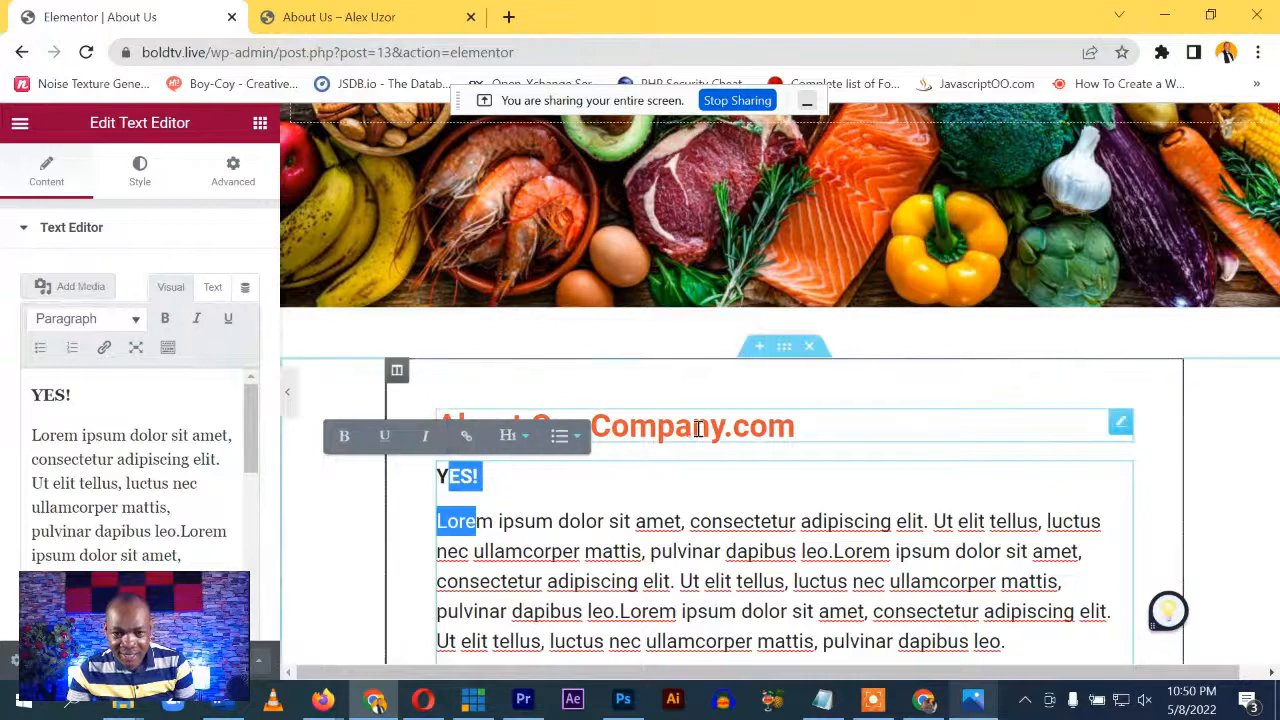
left_click(646, 426)
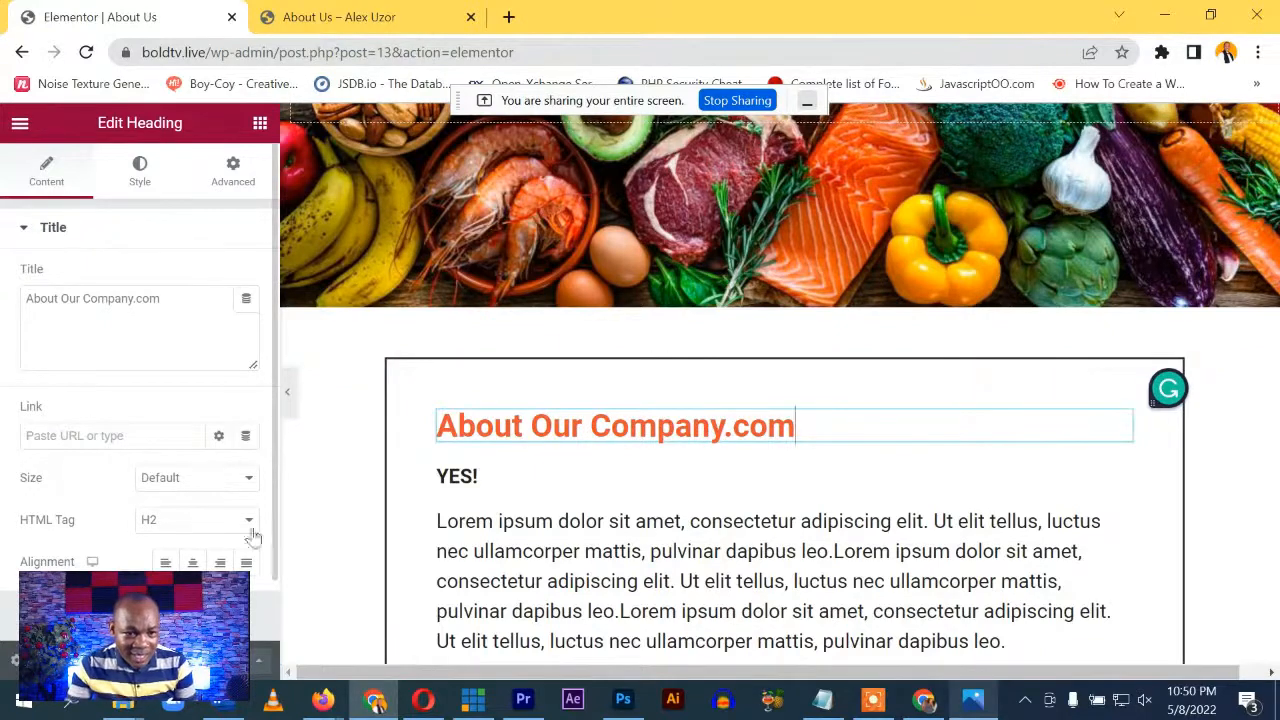
left_click(103, 433)
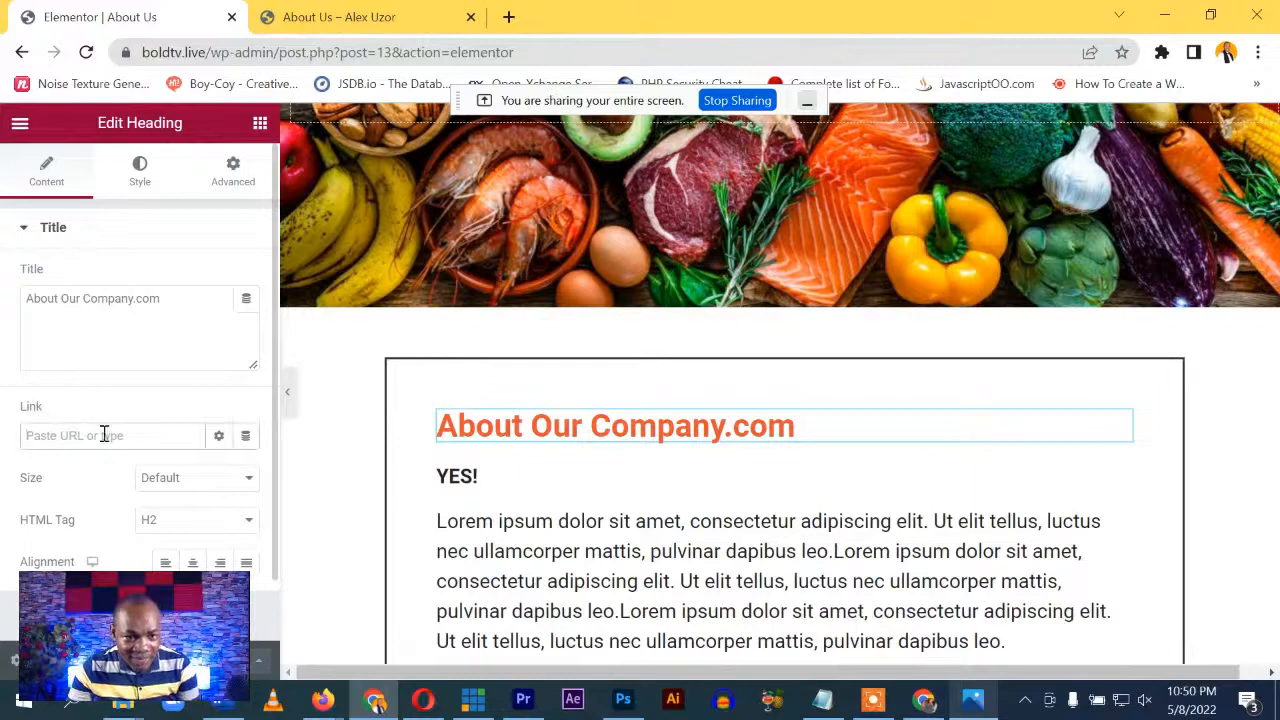
type("https")
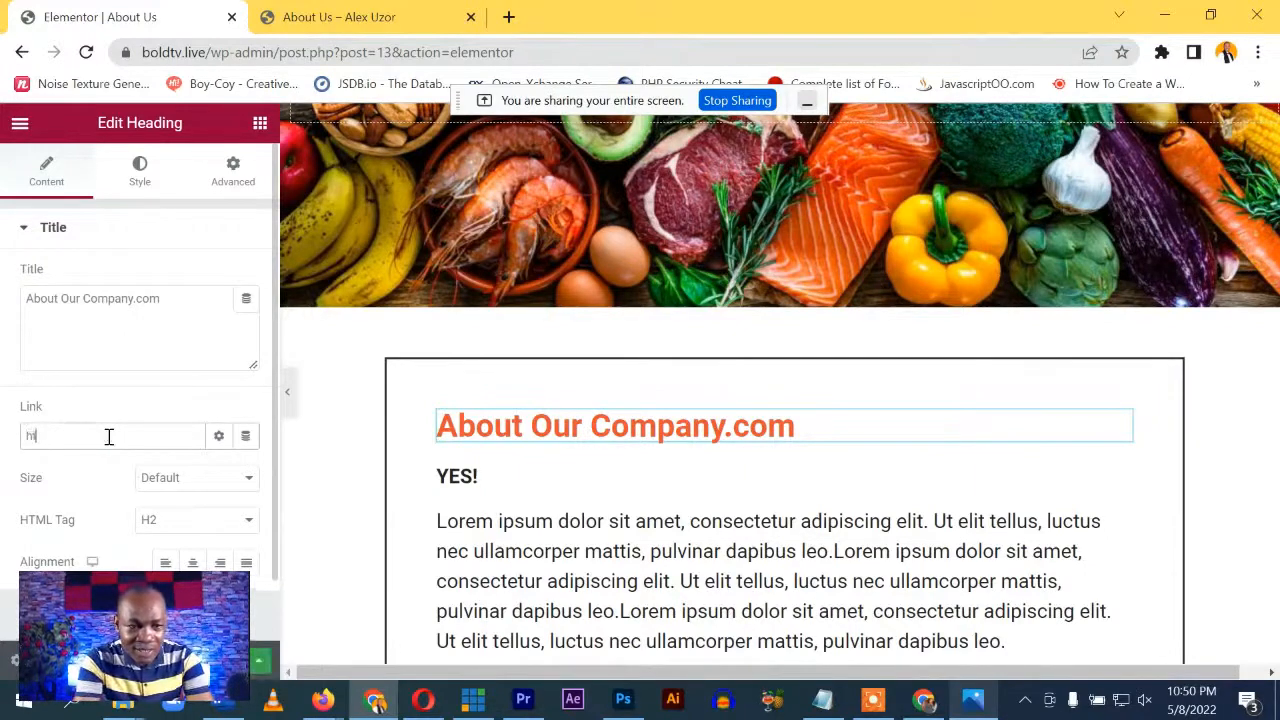
type(":")
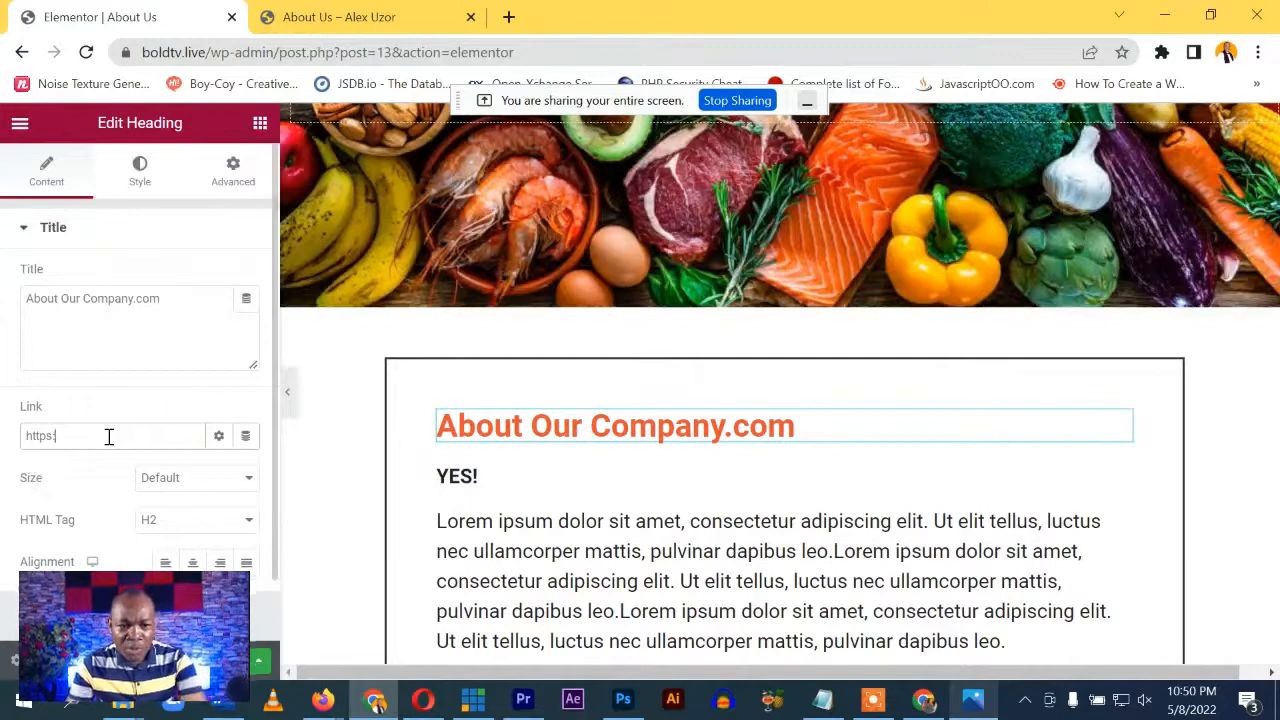
key("BackSpace")
key("BackSpace")
key("BackSpace")
key("BackSpace")
key("BackSpace")
key("BackSpace")
type("w")
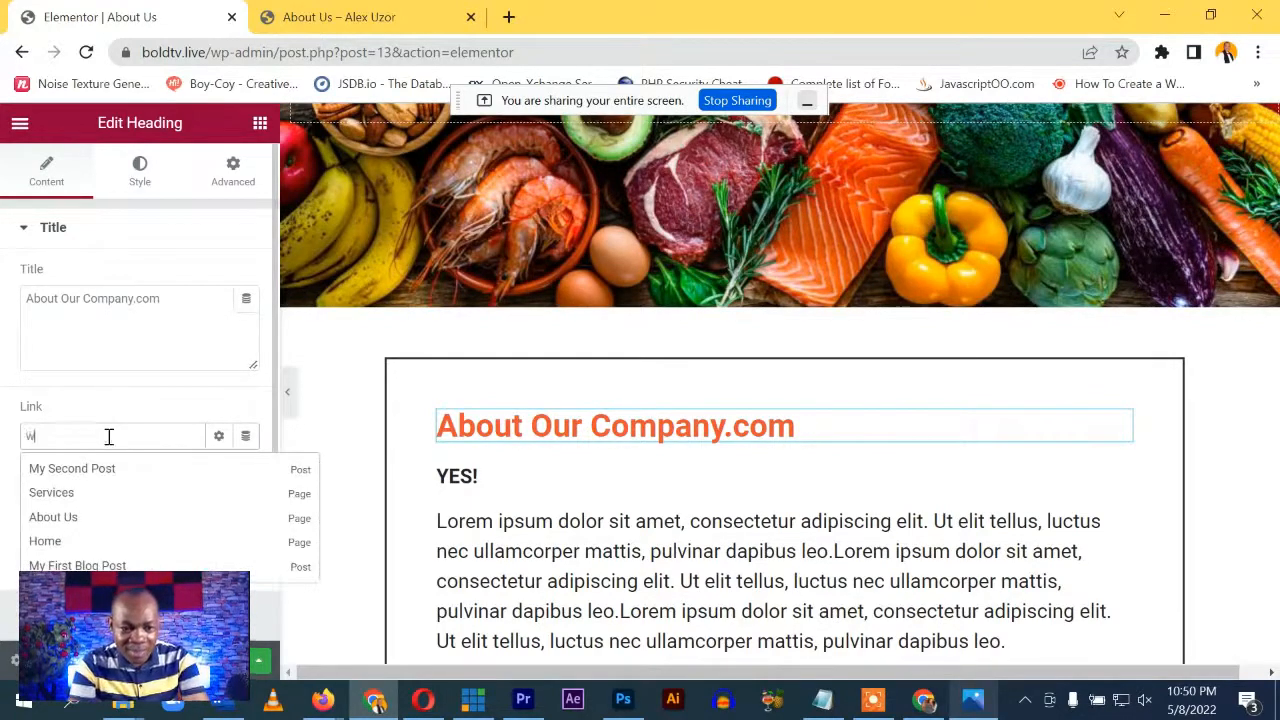
type("ww.goo")
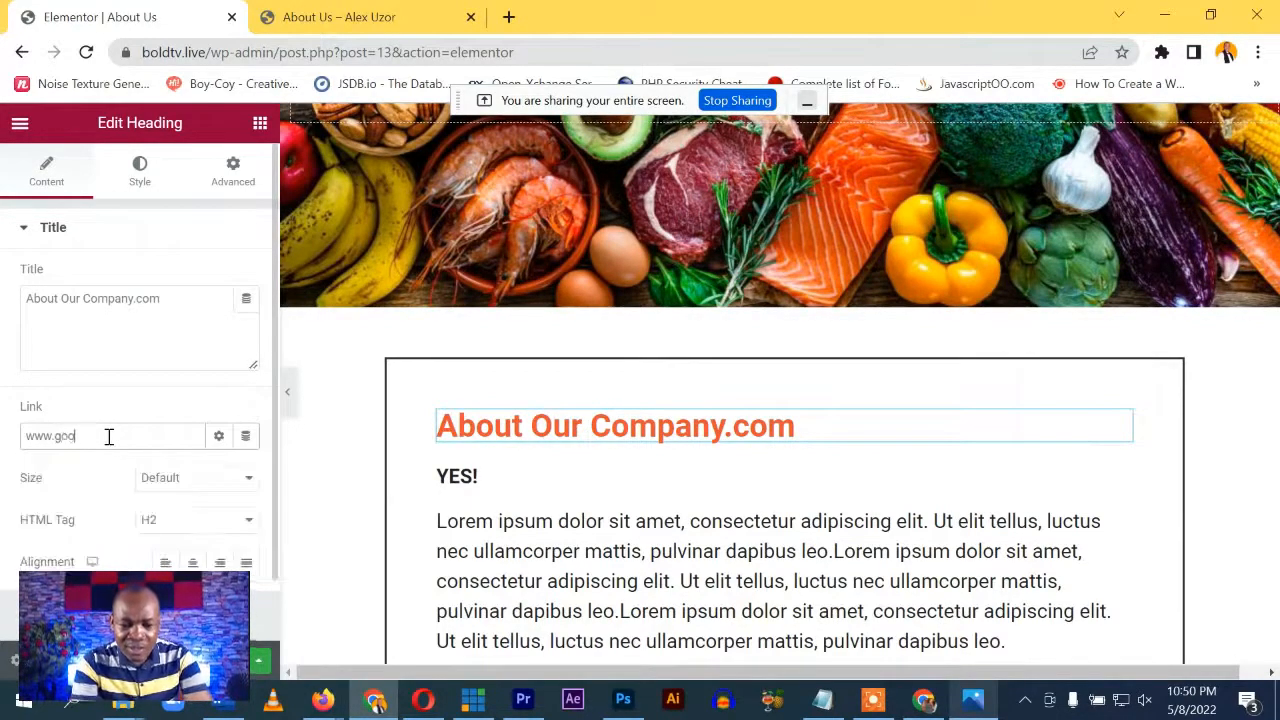
type("gle.com")
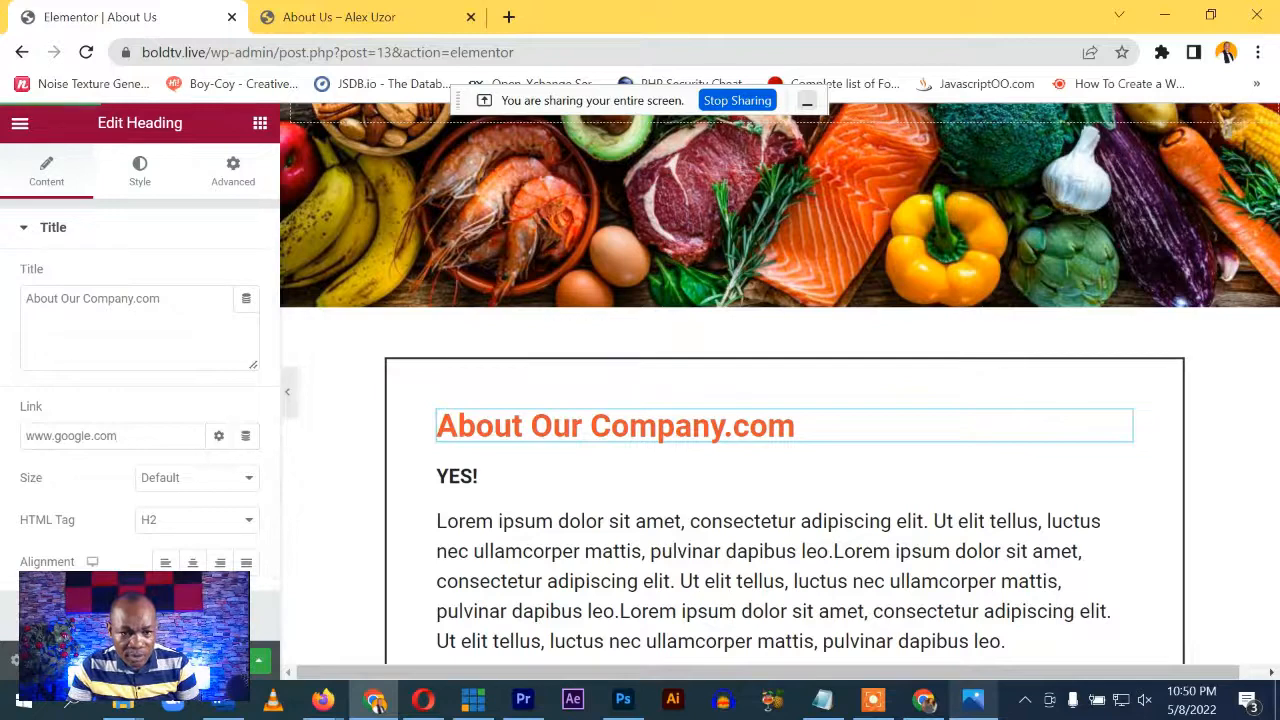
Reload the live About Us page and test the link on the "About Our Company.com" heading
left_click(323, 17)
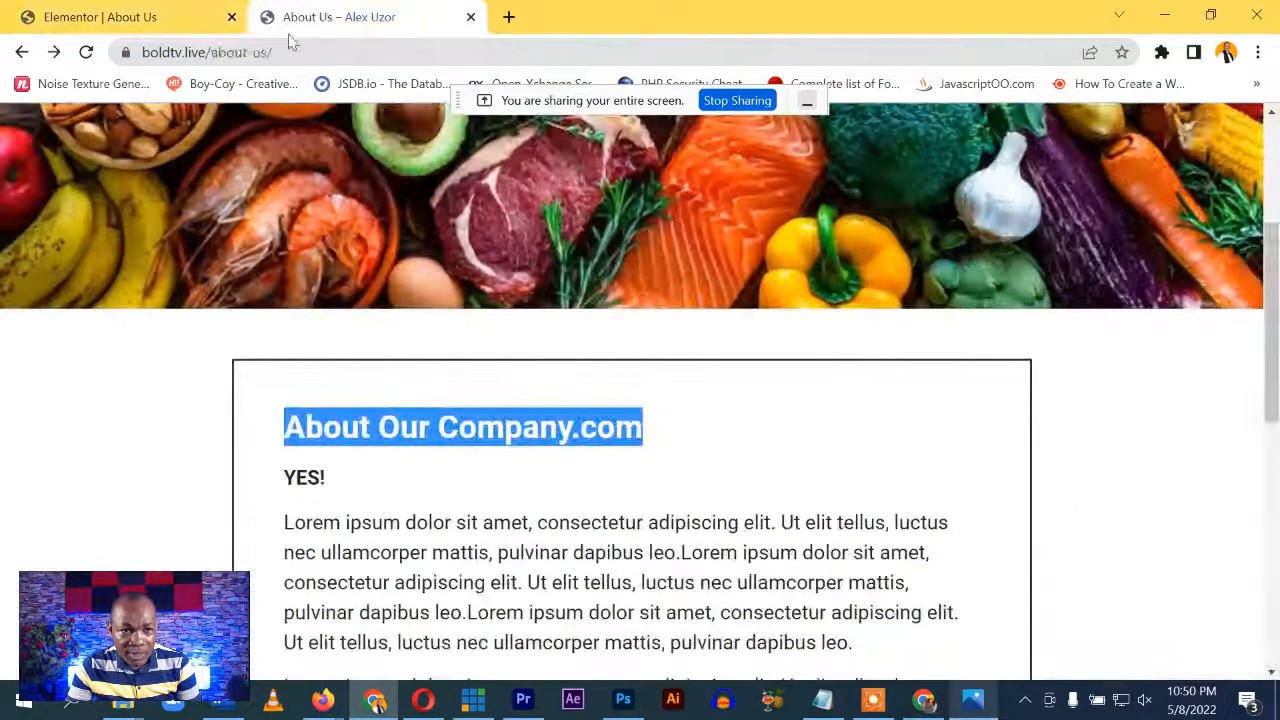
left_click(86, 52)
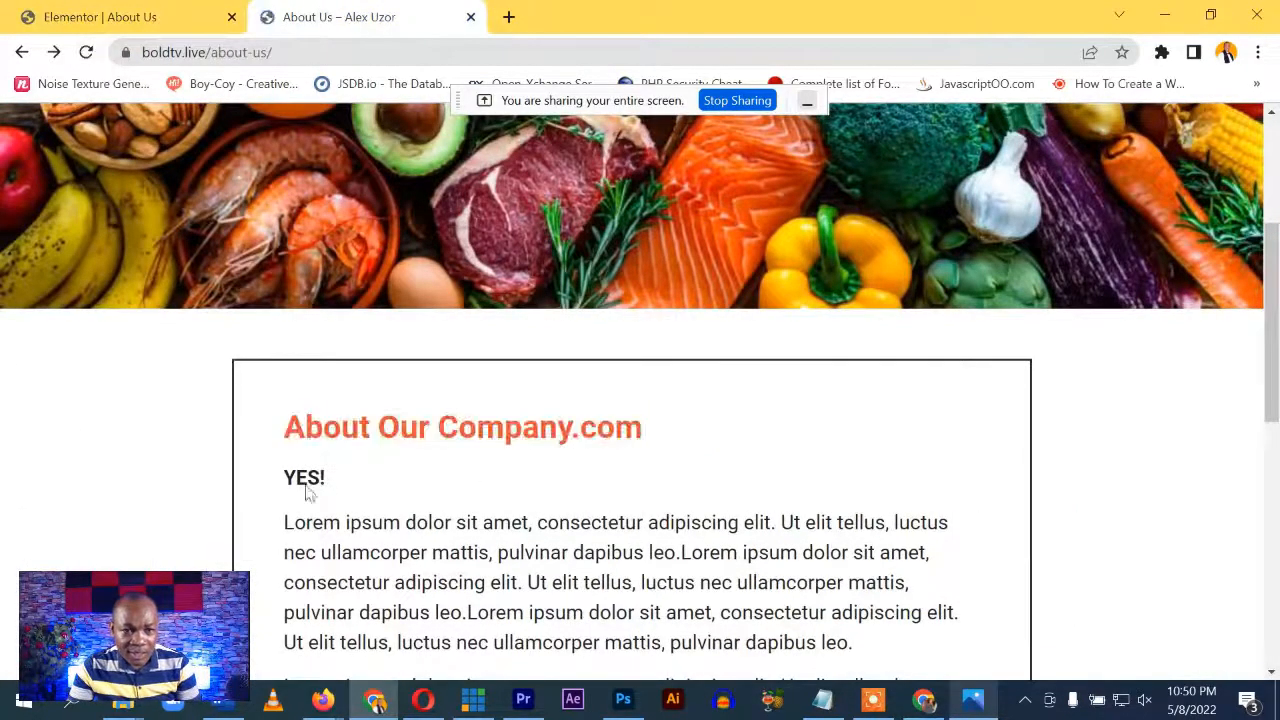
left_click(463, 430)
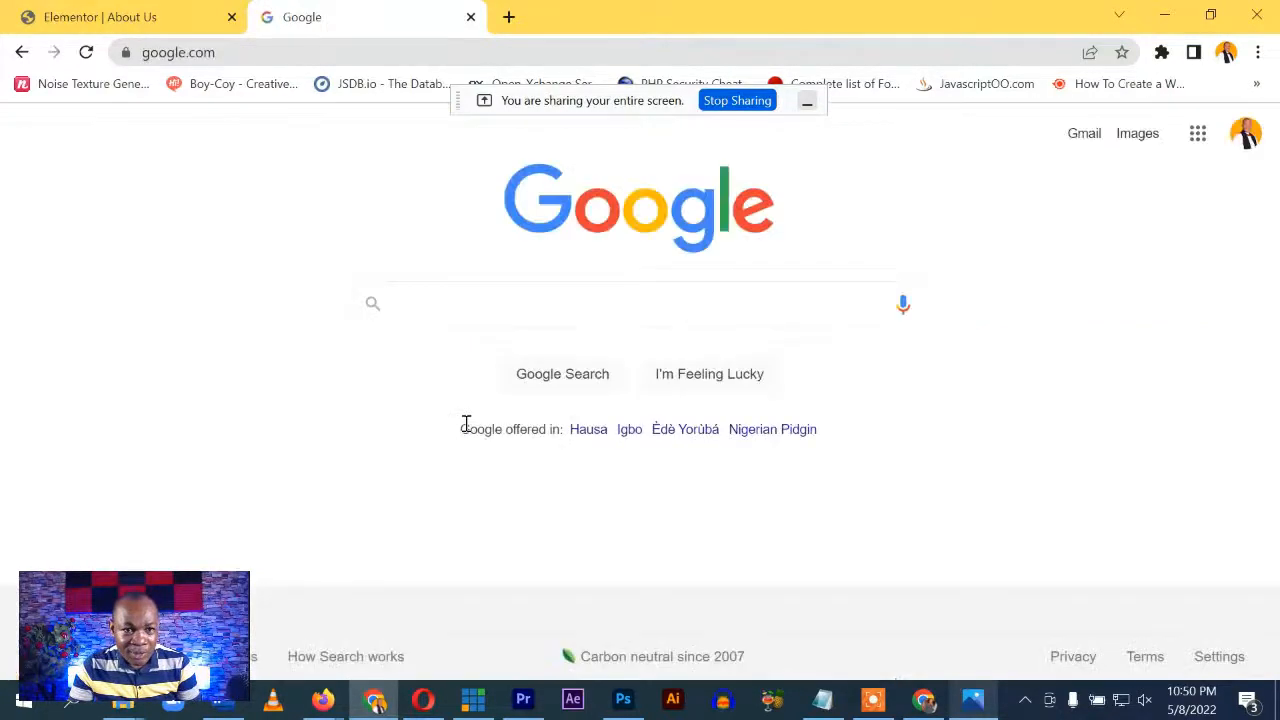
left_click(94, 15)
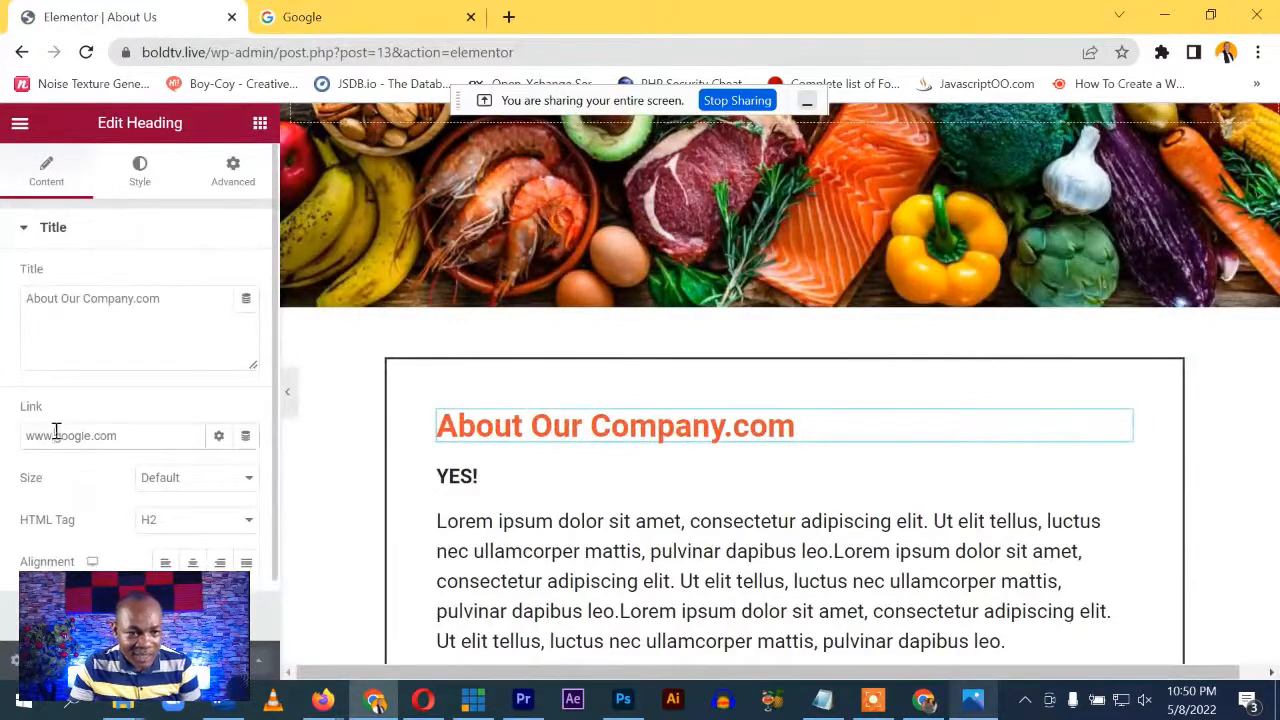
left_click_drag(56, 431, 5, 440)
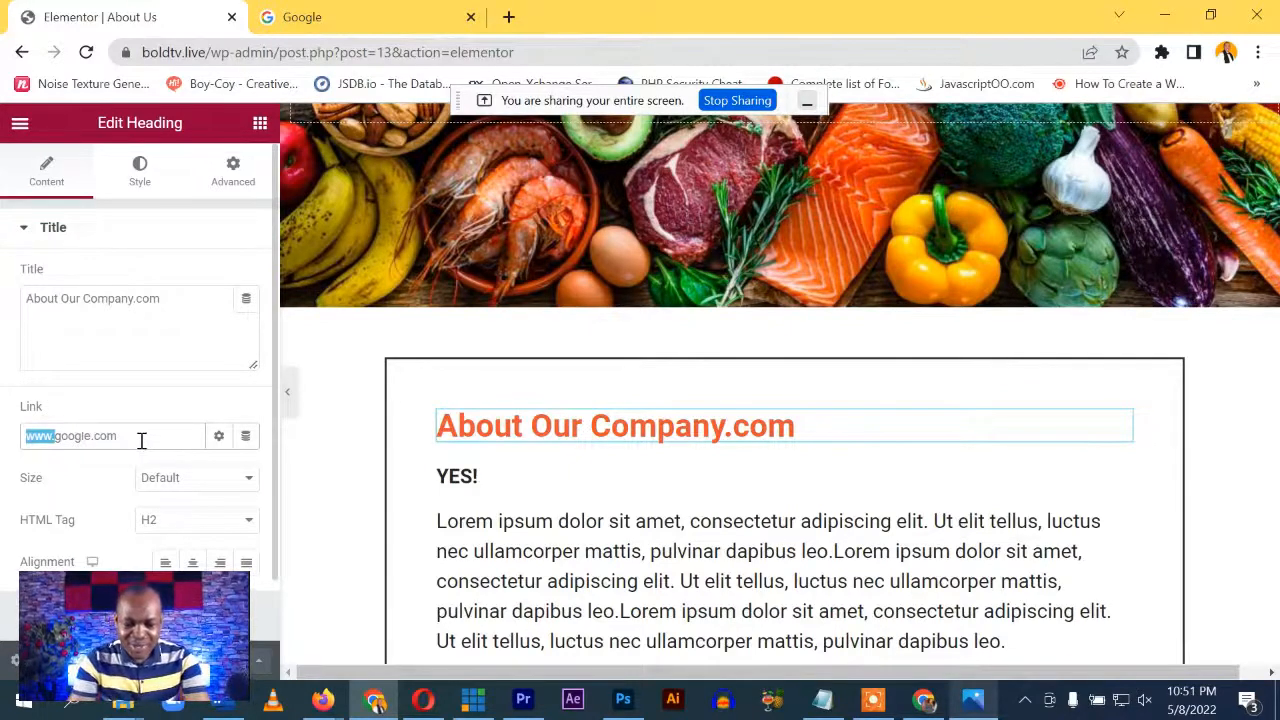
type("h")
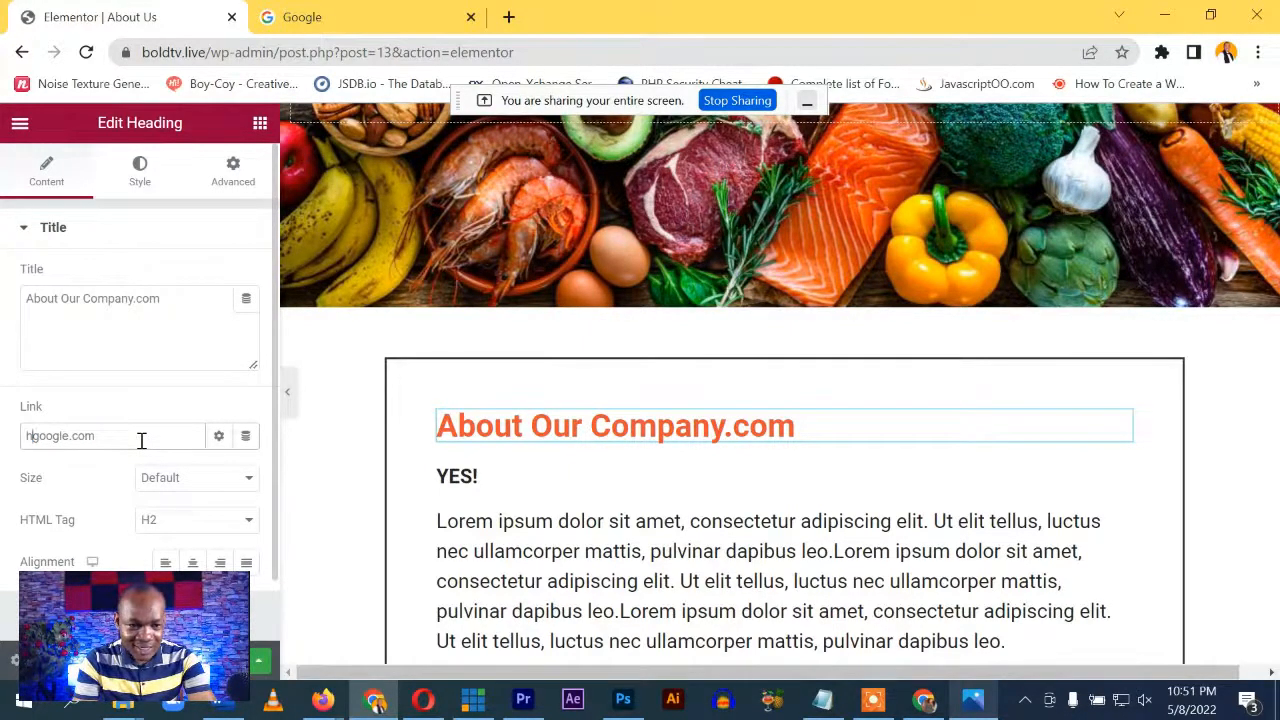
key("BackSpace")
type("www")
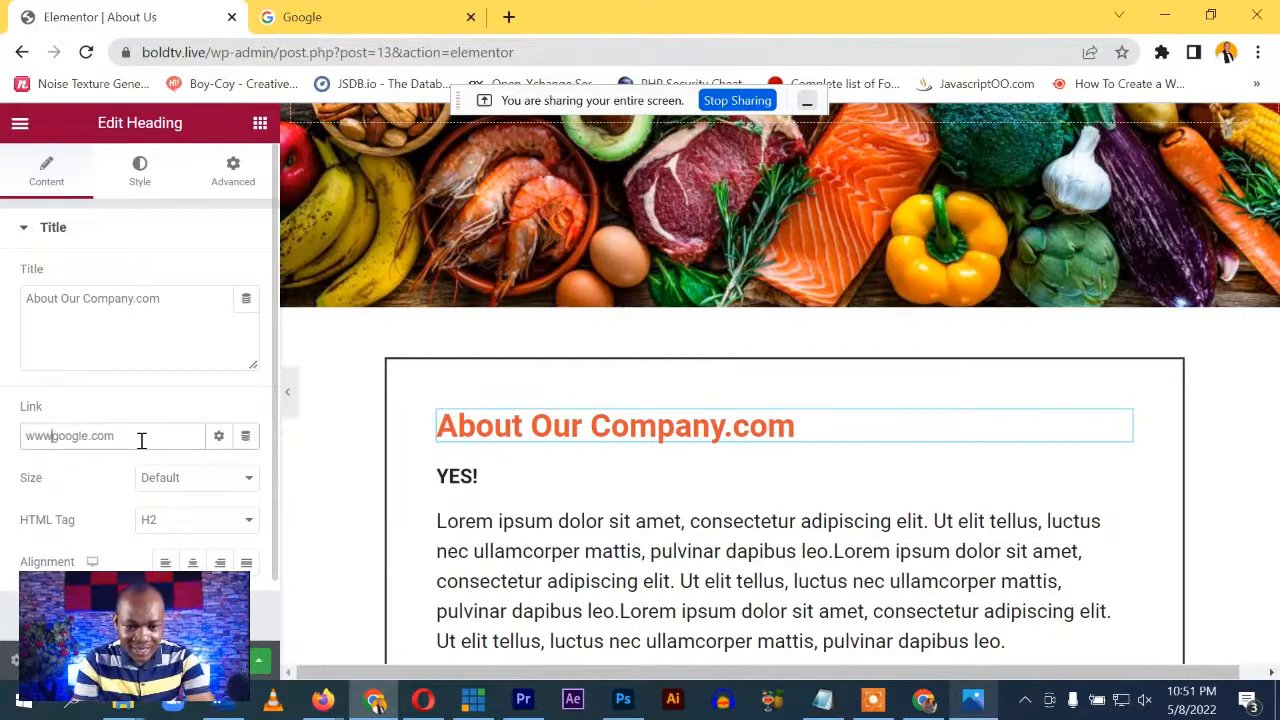
type(".ale")
type("uzor.com")
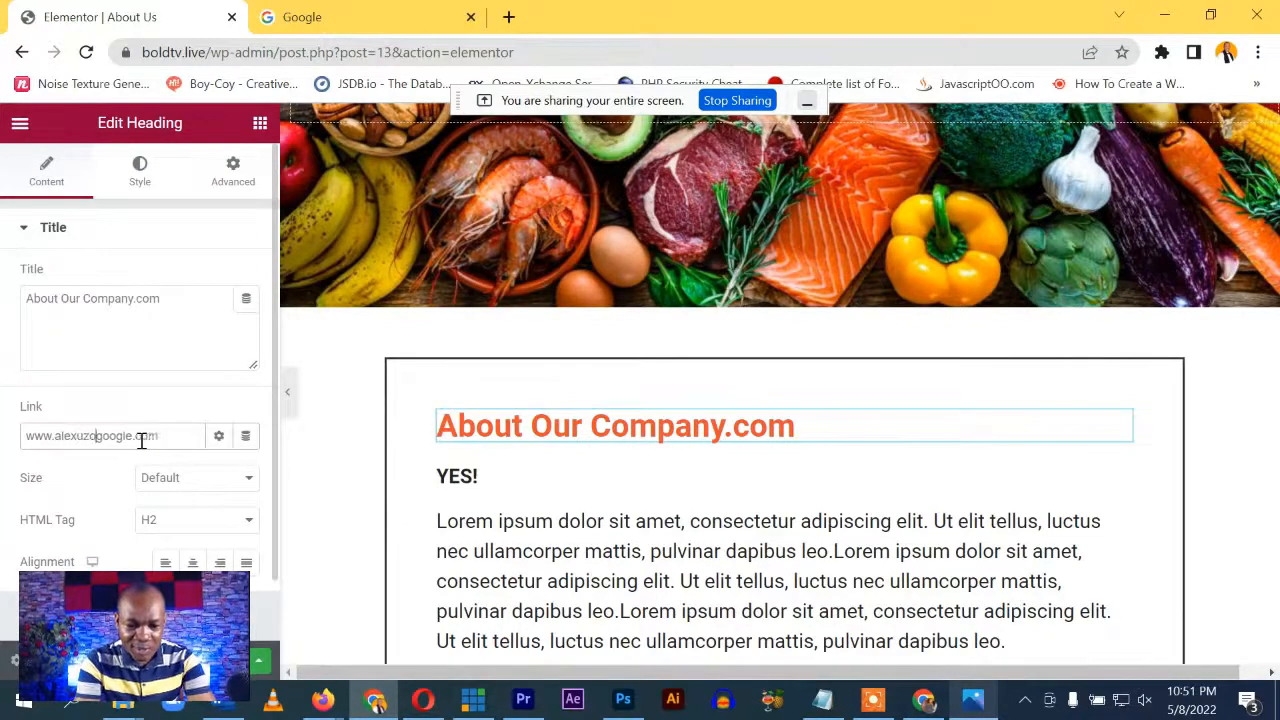
key("Delete")
key("Delete")
key("Delete")
key("Delete")
key("Delete")
key("Delete")
key("Delete")
key("Delete")
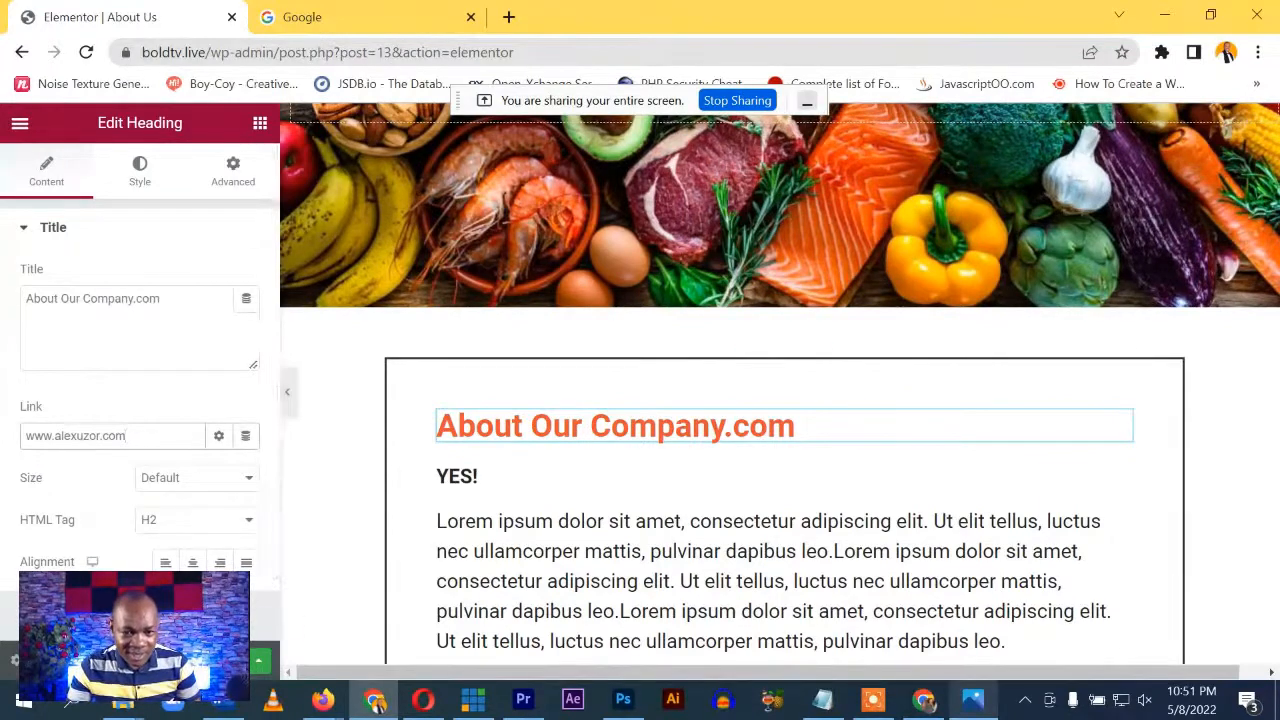
Go back from Google to the live About Us page and follow the heading's link again
left_click(340, 16)
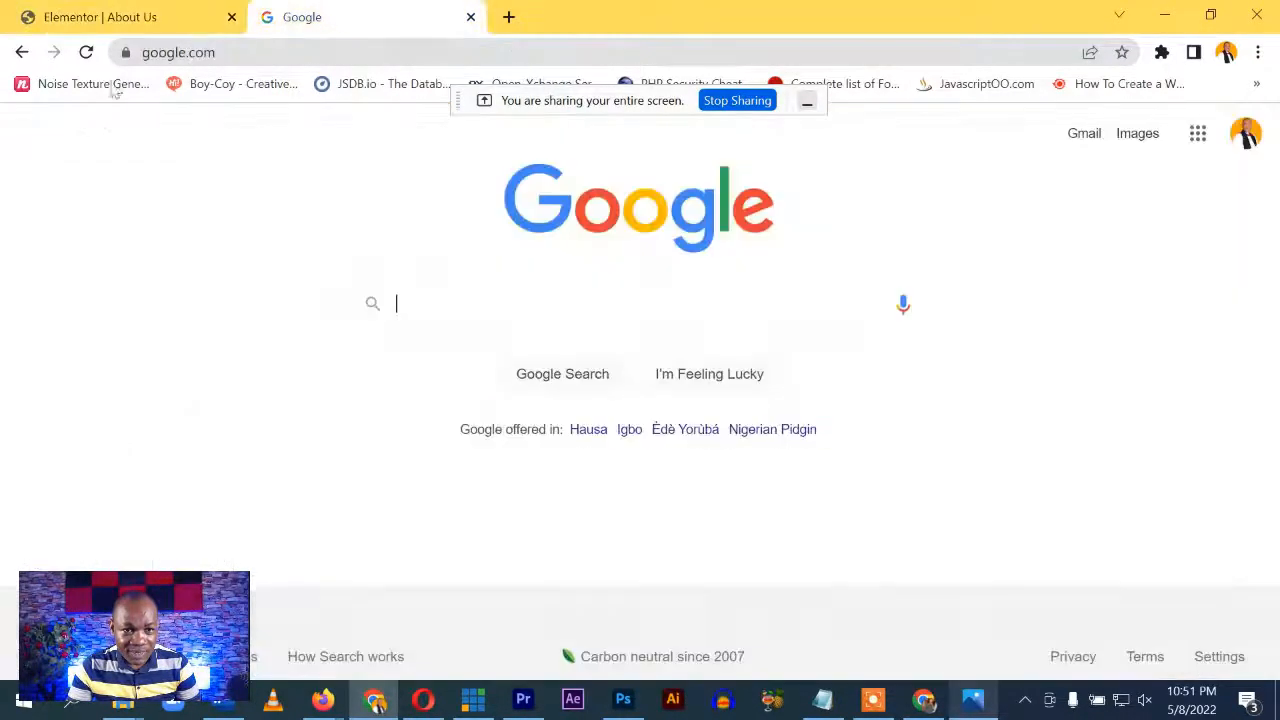
left_click(22, 53)
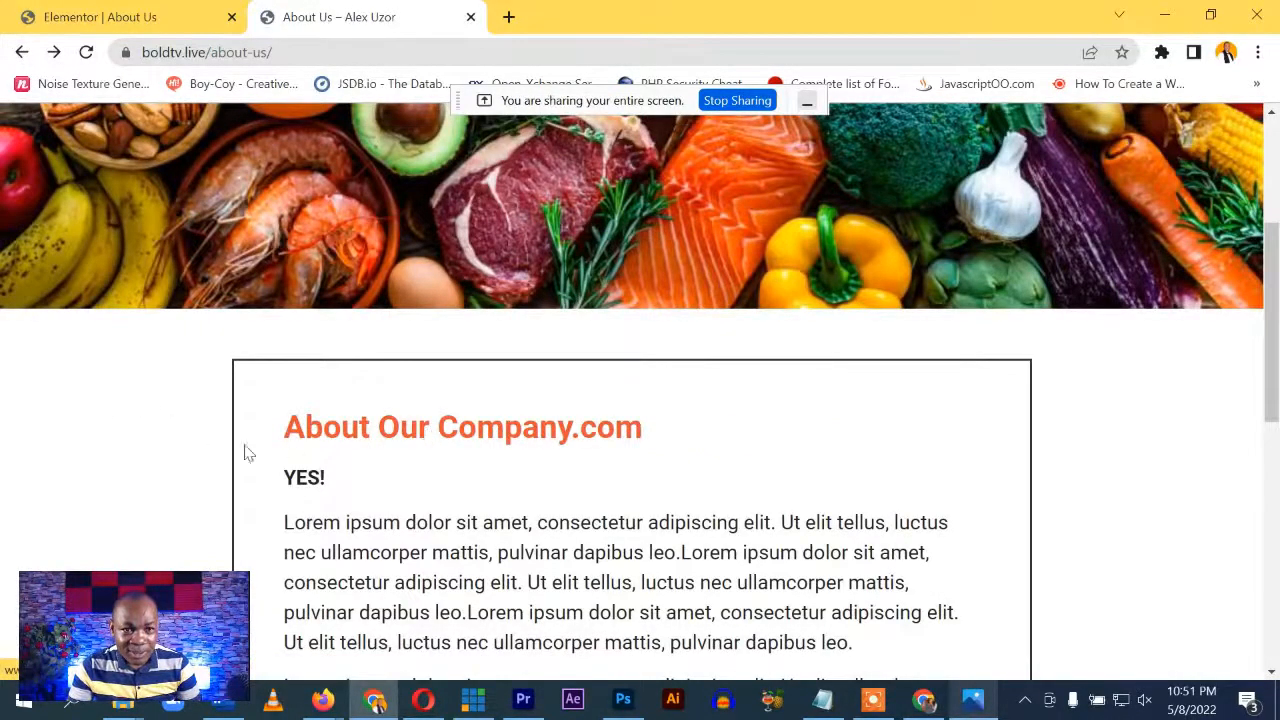
left_click(350, 428)
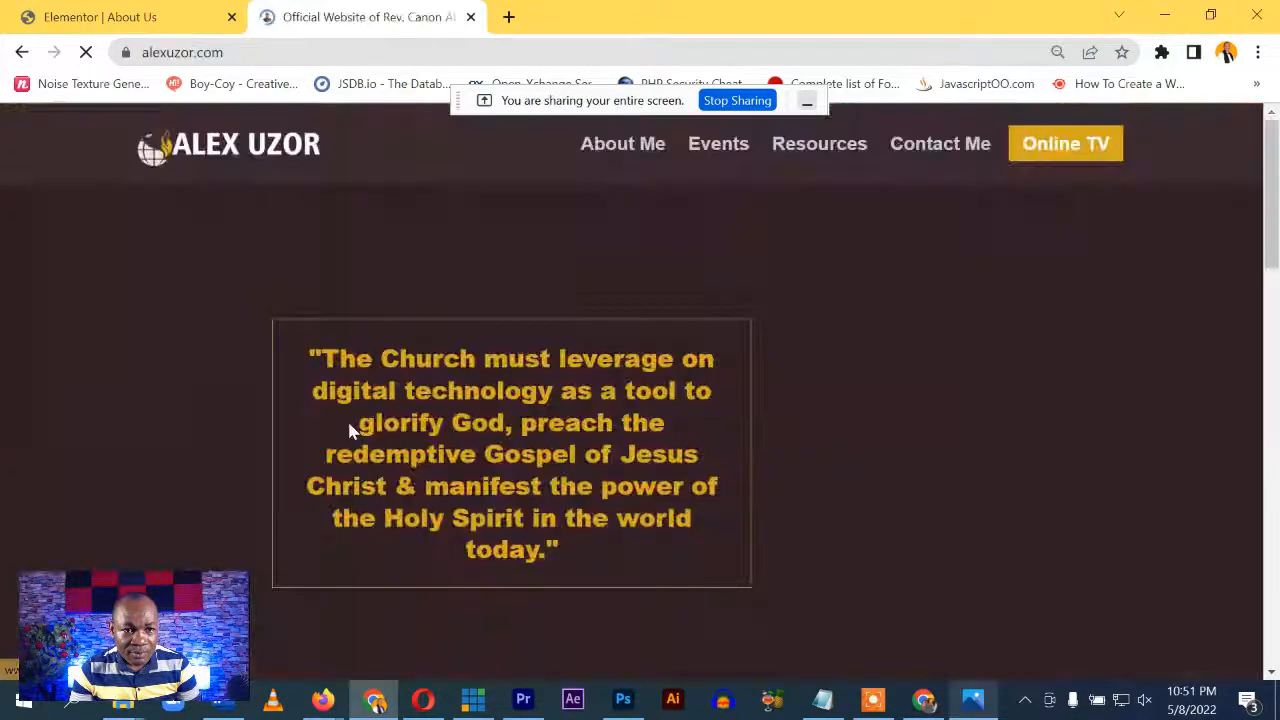
left_click(100, 16)
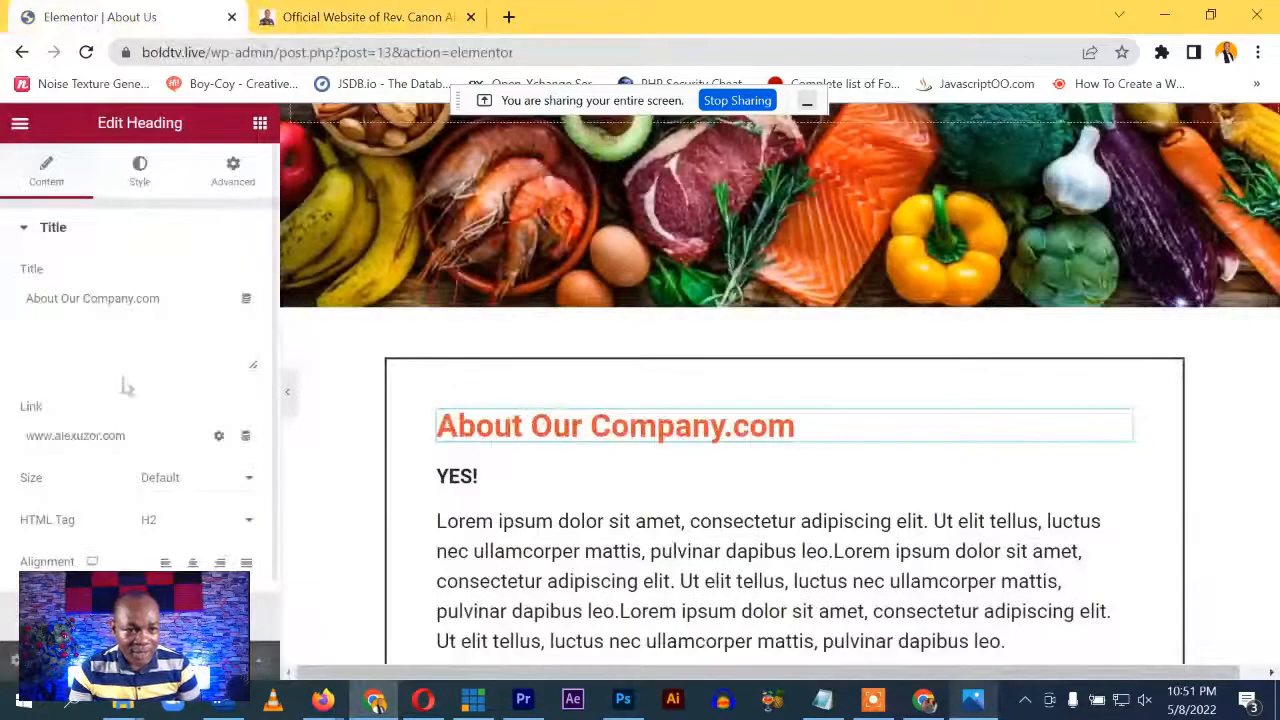
double_click(116, 438)
left_click_drag(88, 420, 3, 412)
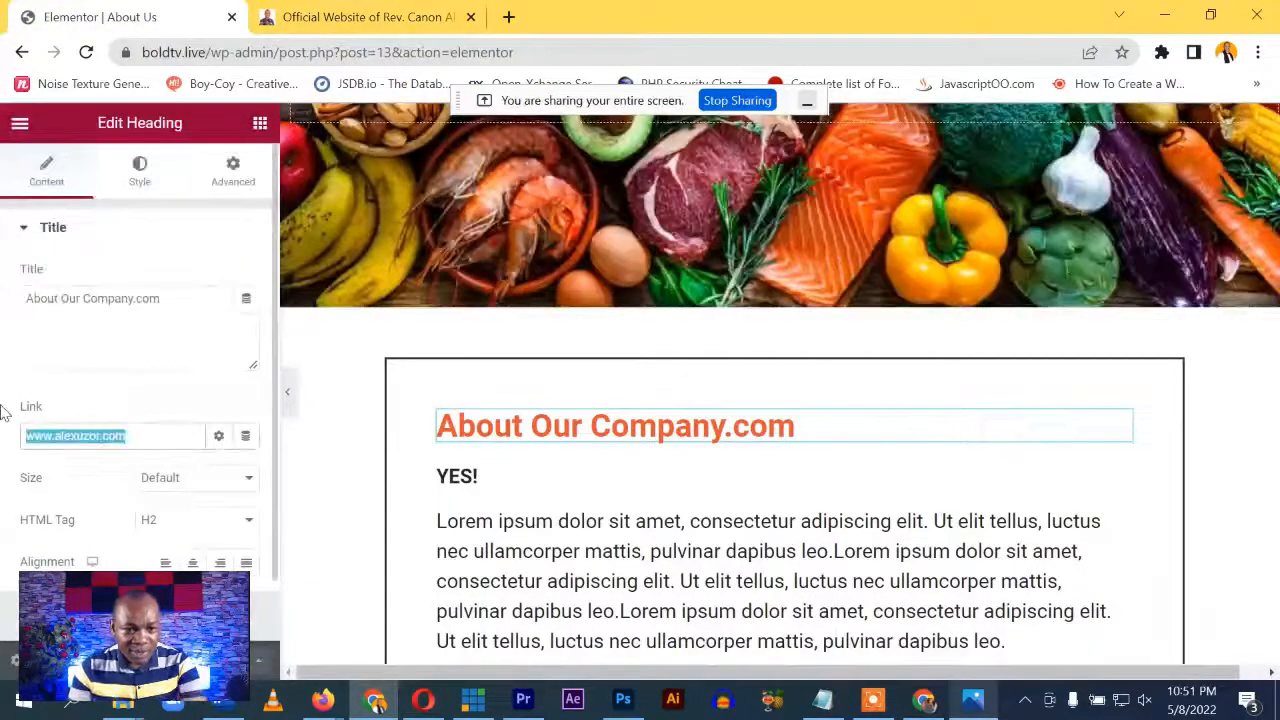
type("h")
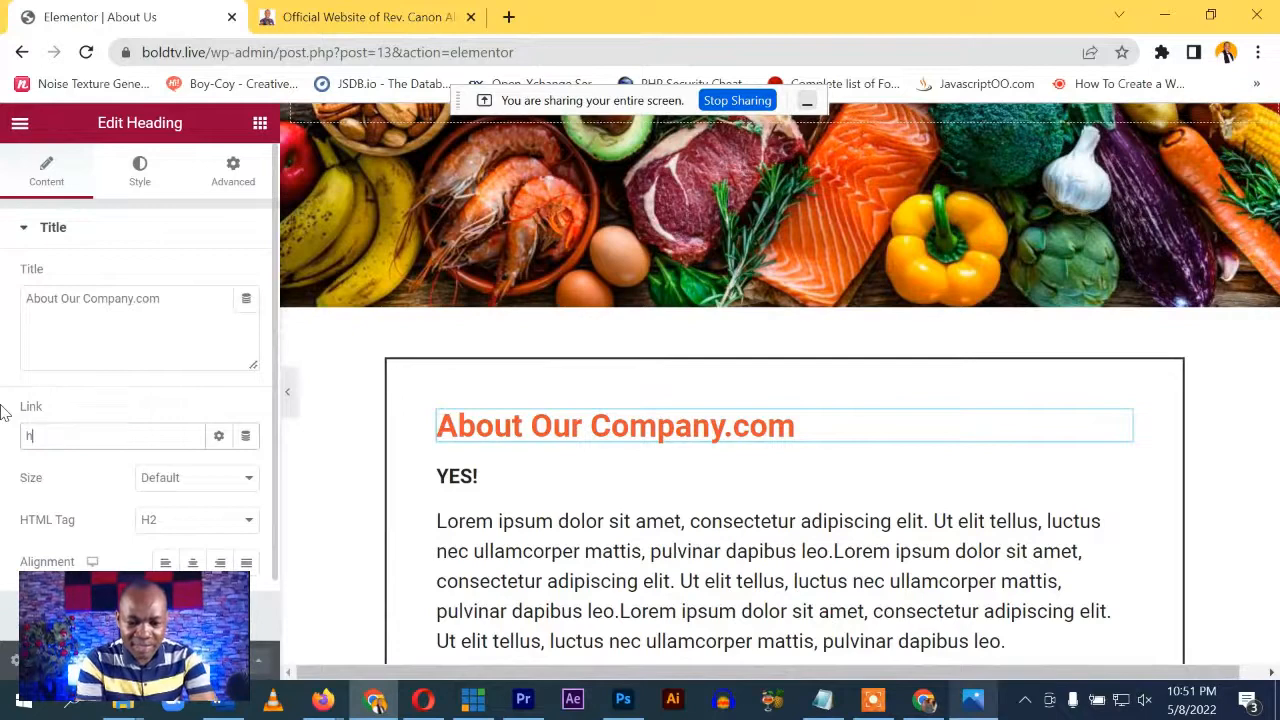
type("ttps://")
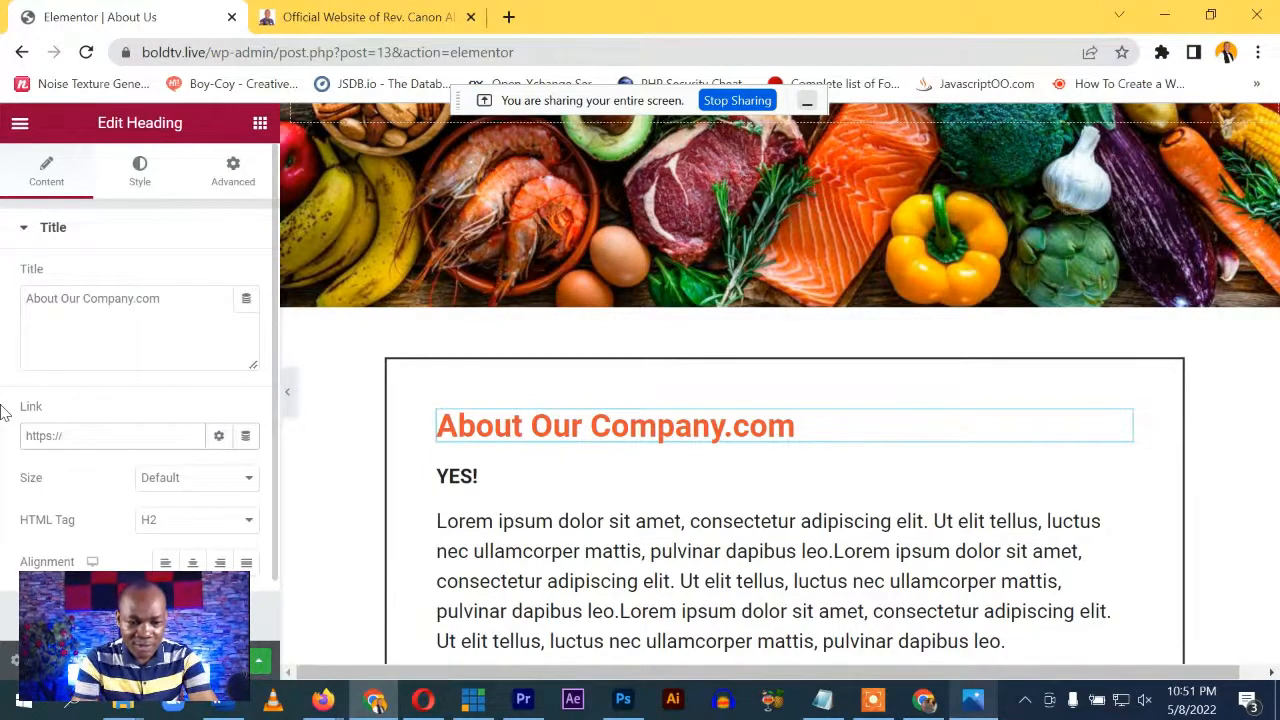
type("xuzor.com")
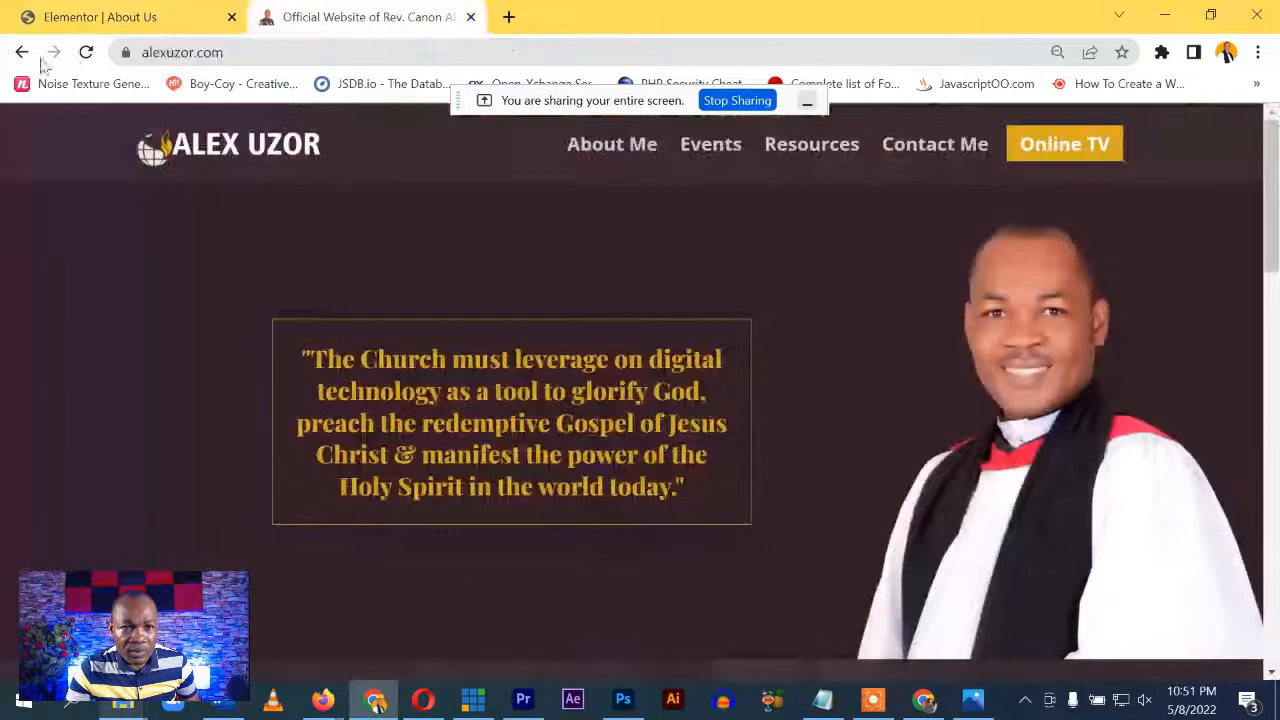
Go back to the live About Us page, test the "About Our Company.com" heading's link, and return to the page
left_click(365, 17)
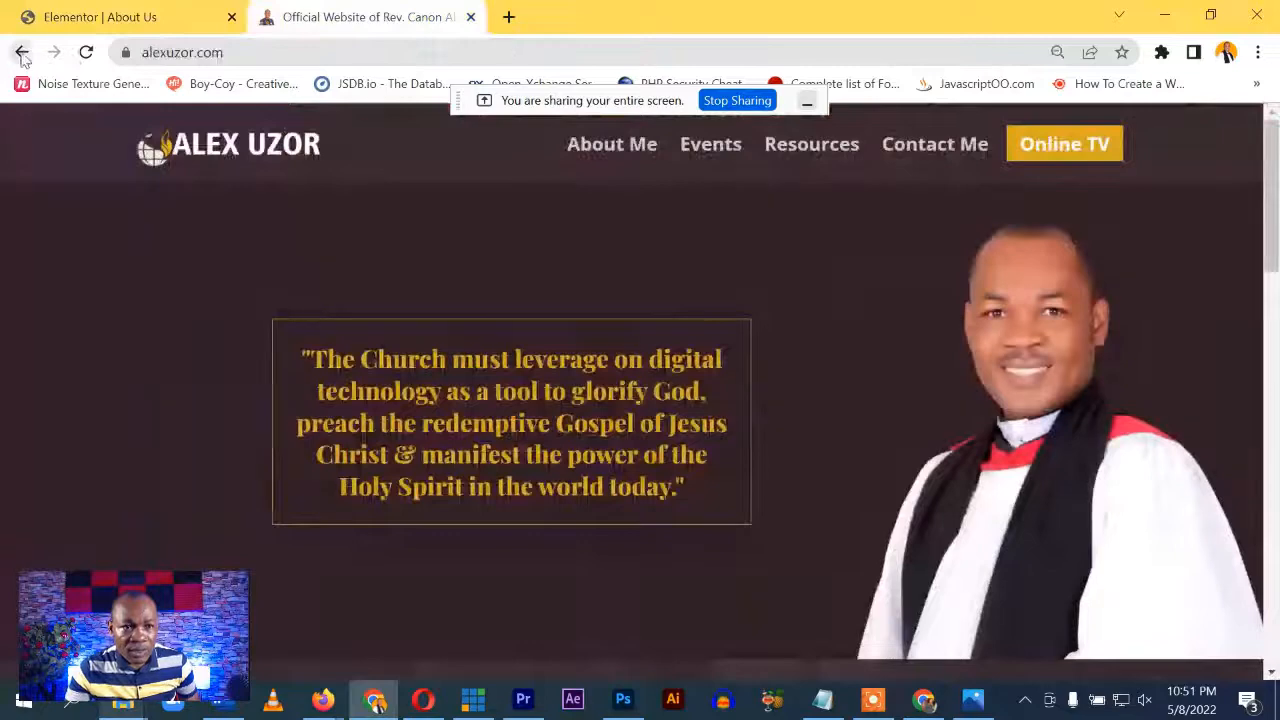
left_click(22, 54)
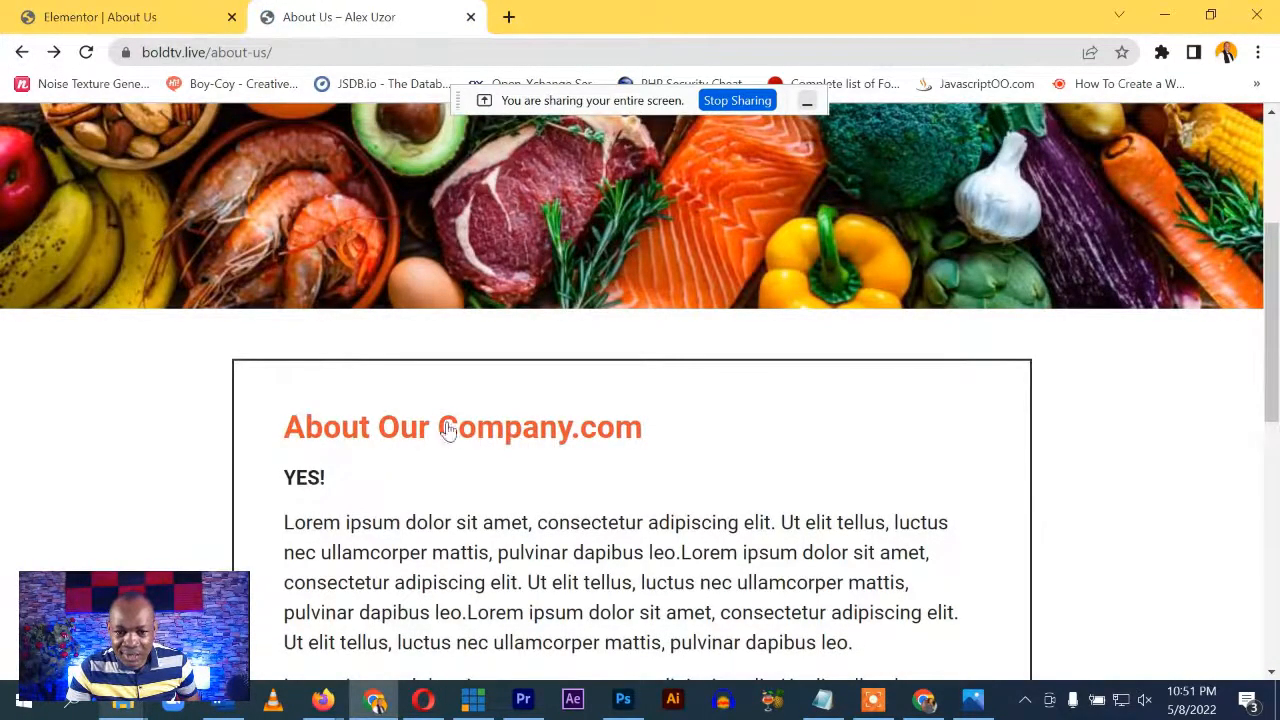
left_click(492, 430)
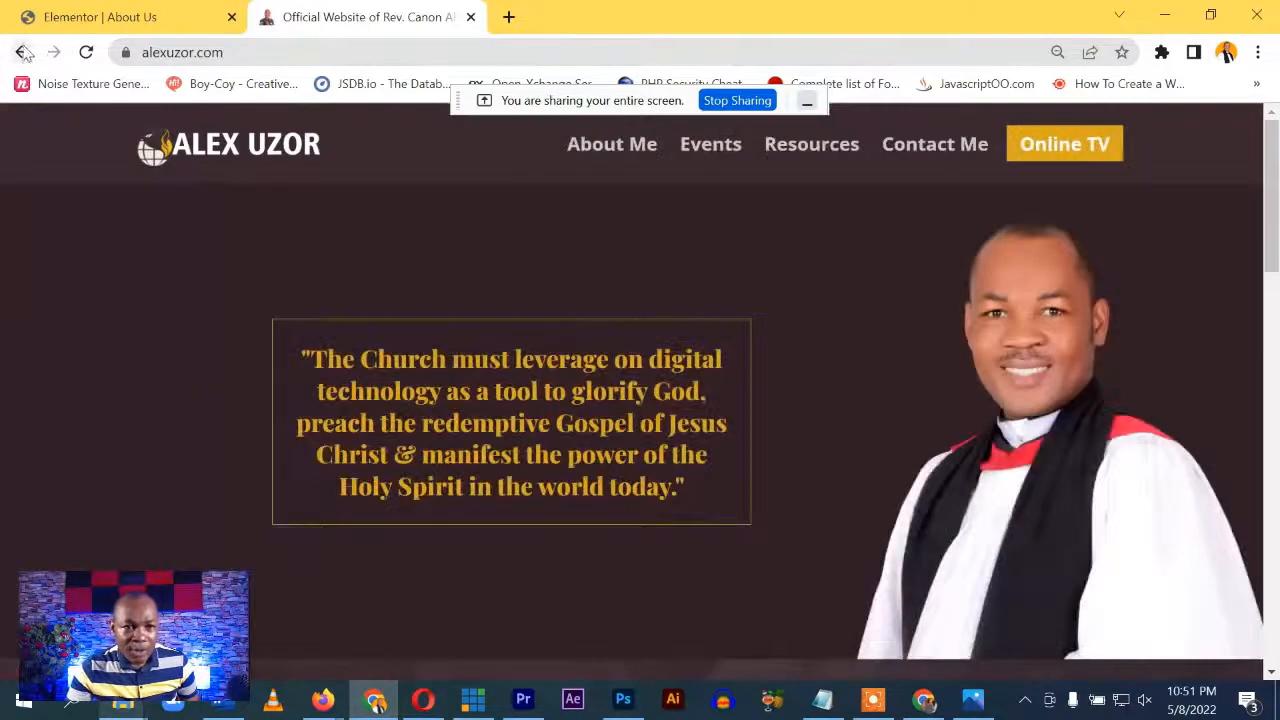
left_click(22, 52)
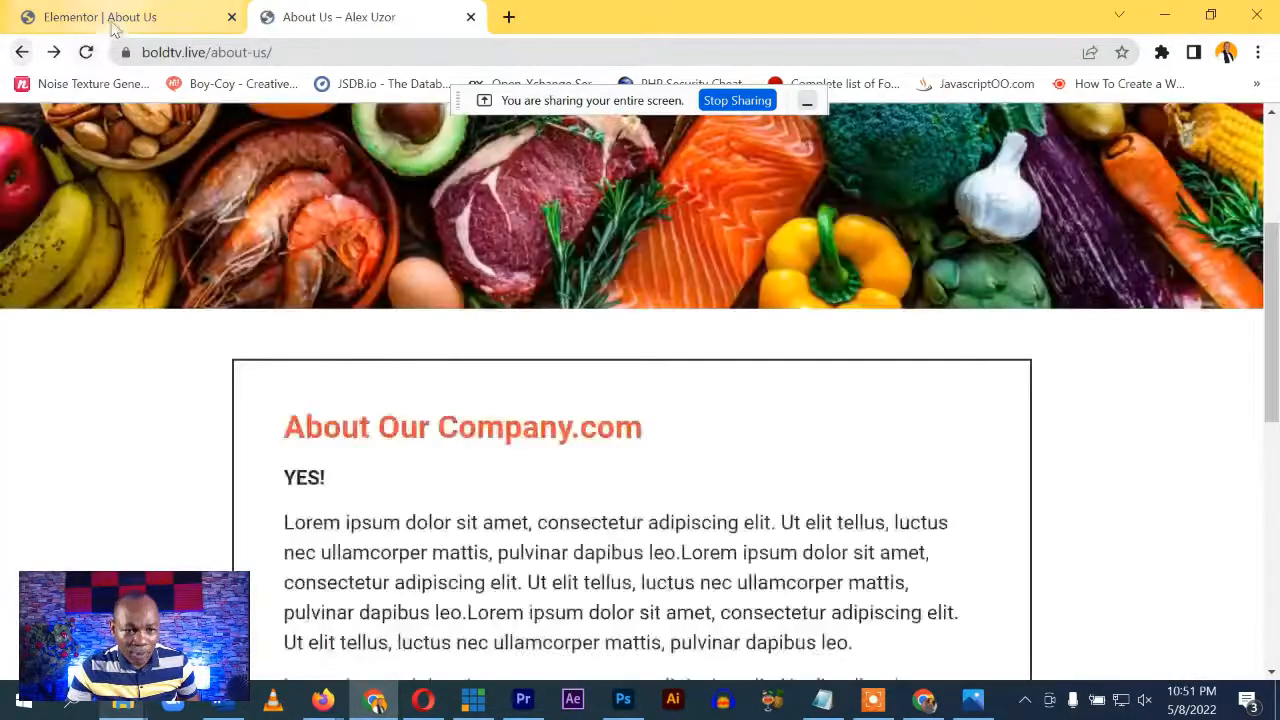
In the Elementor editor, set the "About Our Company.com" heading's link to open in a new window
left_click(104, 17)
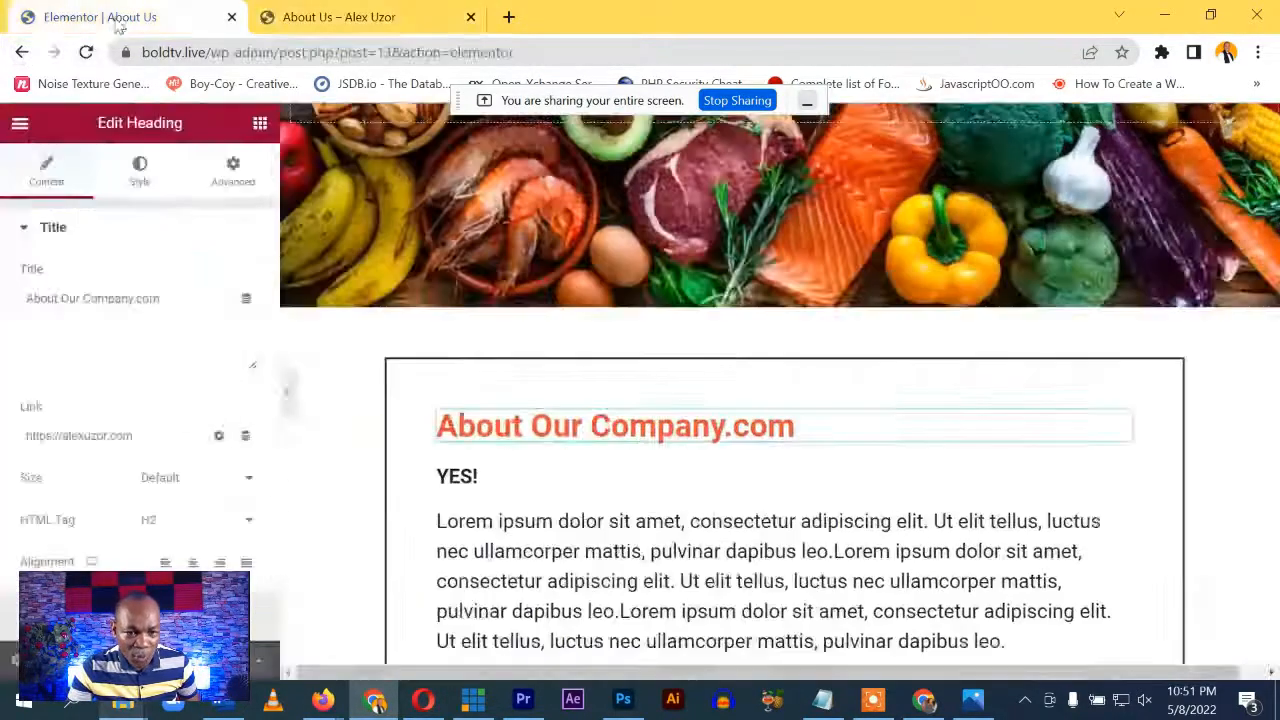
left_click(220, 437)
left_click(27, 467)
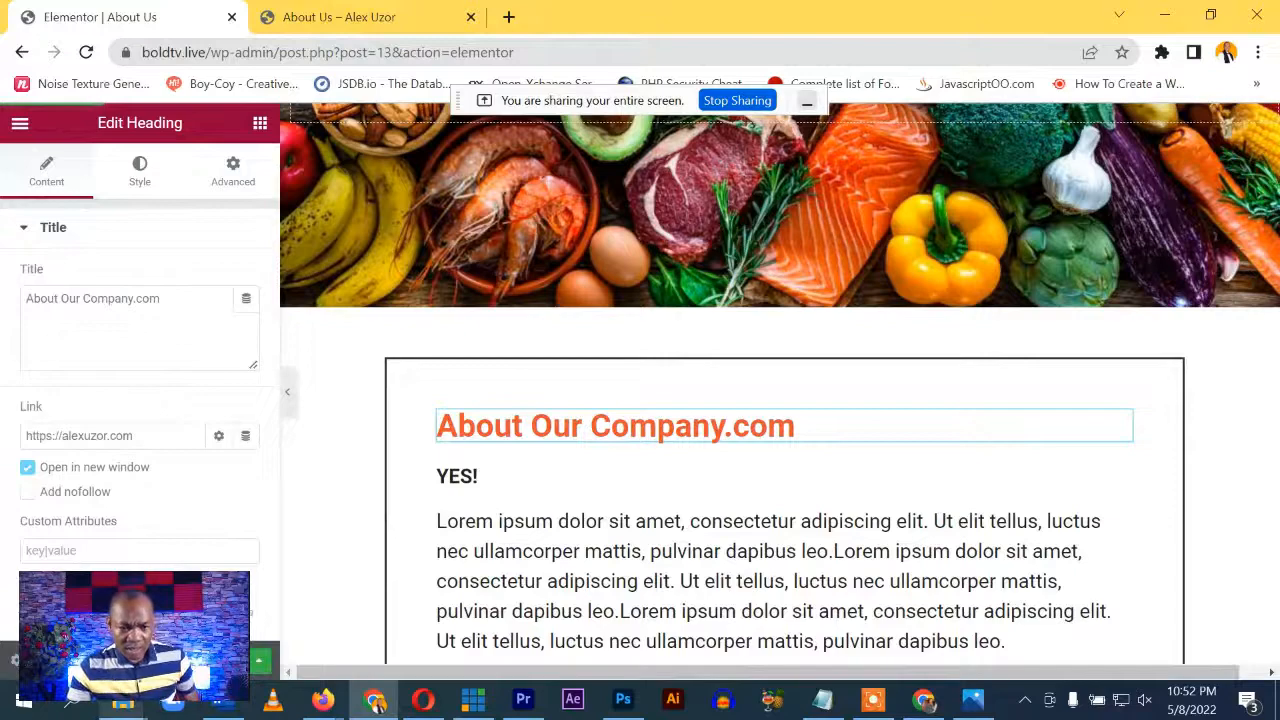
scroll(491, 514, "down", 2)
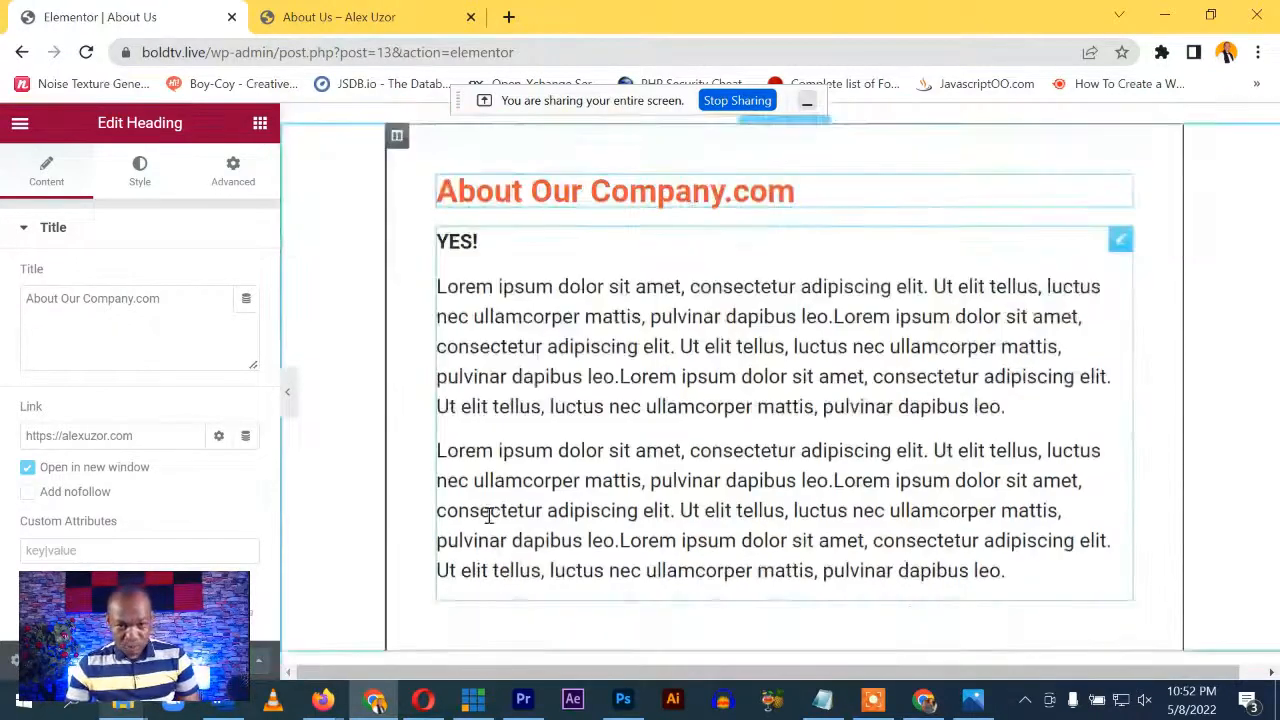
scroll(491, 514, "up", 2)
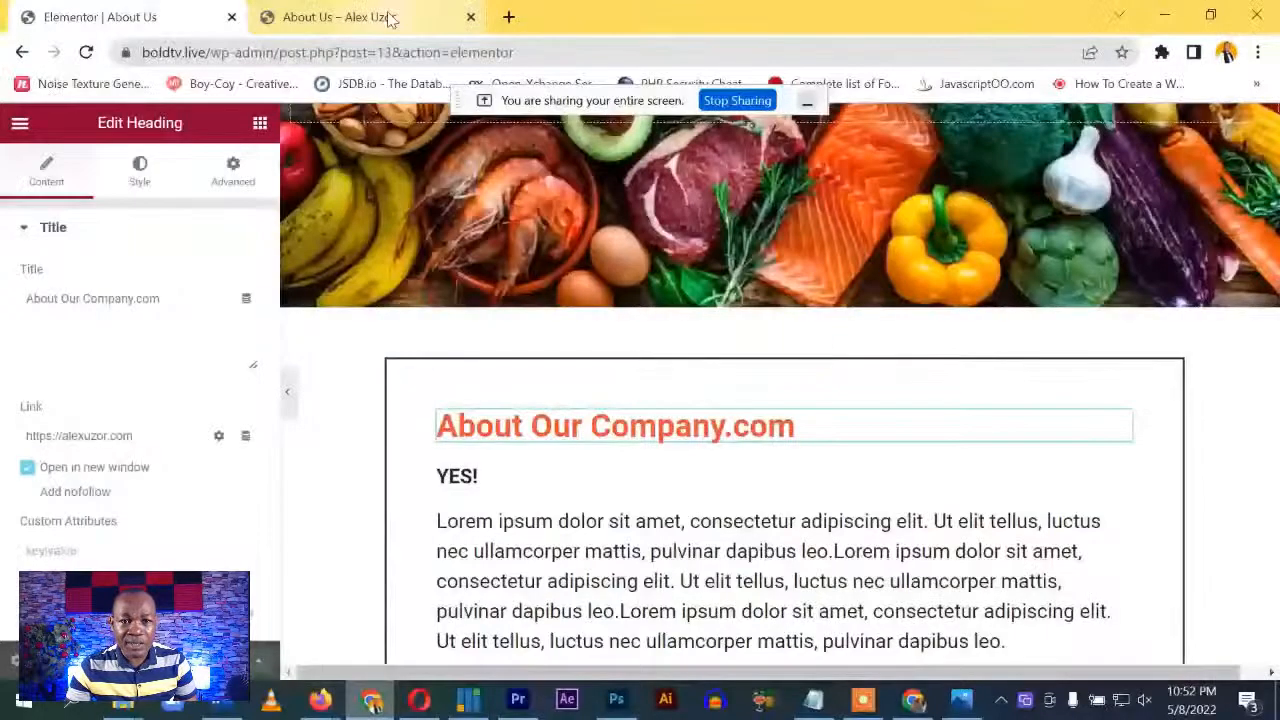
Open namecheap.com in a new browser tab
left_click(380, 17)
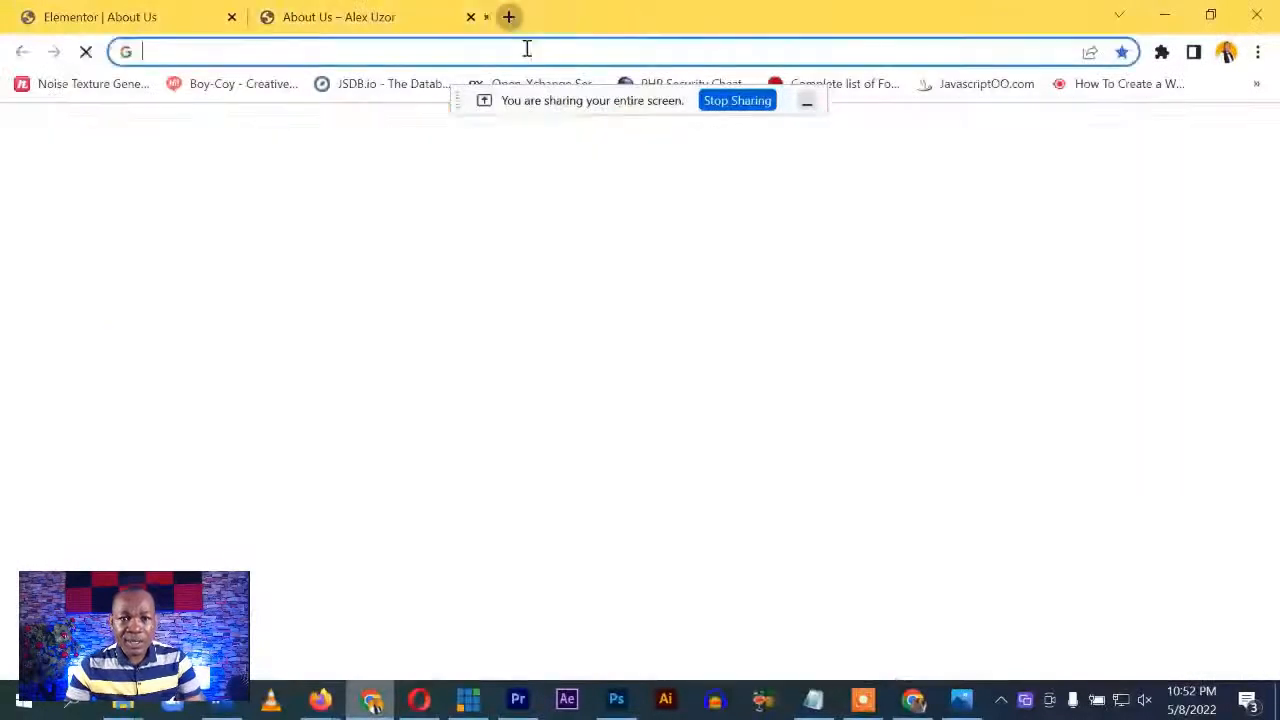
type("name")
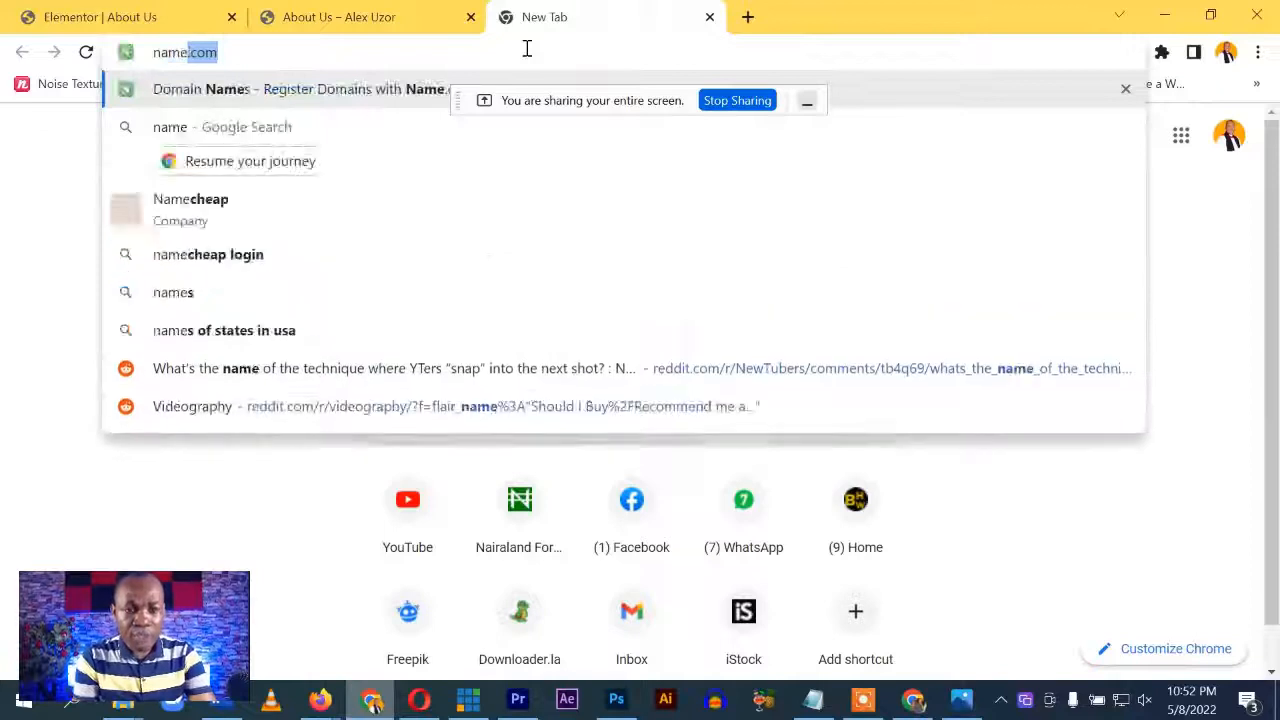
type("chea")
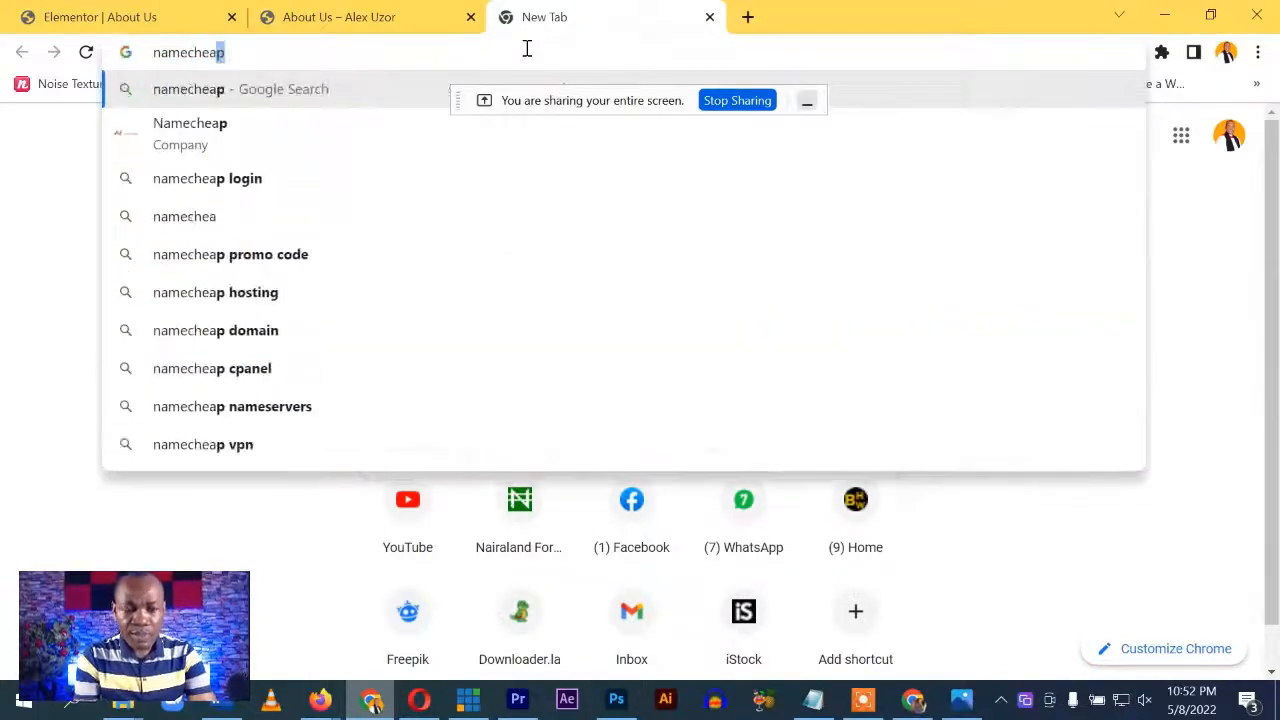
type("p.com")
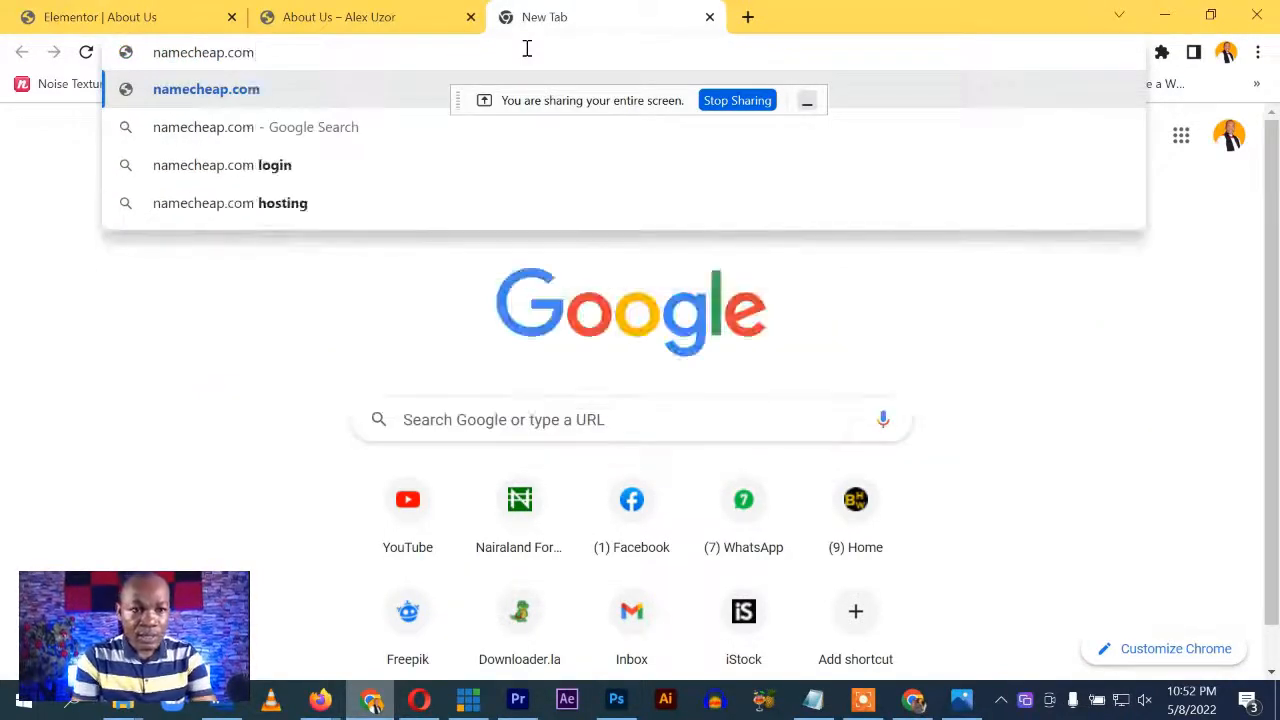
key("Return")
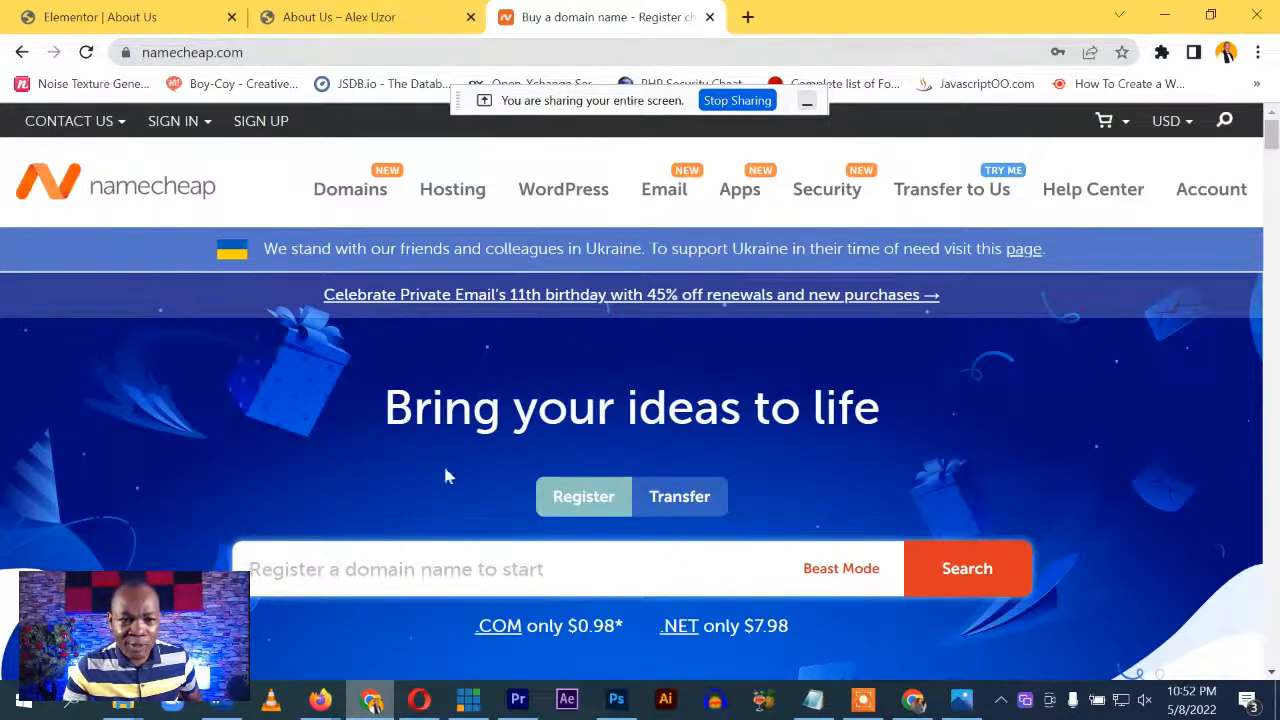
Search for the domain chuksgibson.com and highlight its yearly retail price
scroll(600, 440, "down", 1)
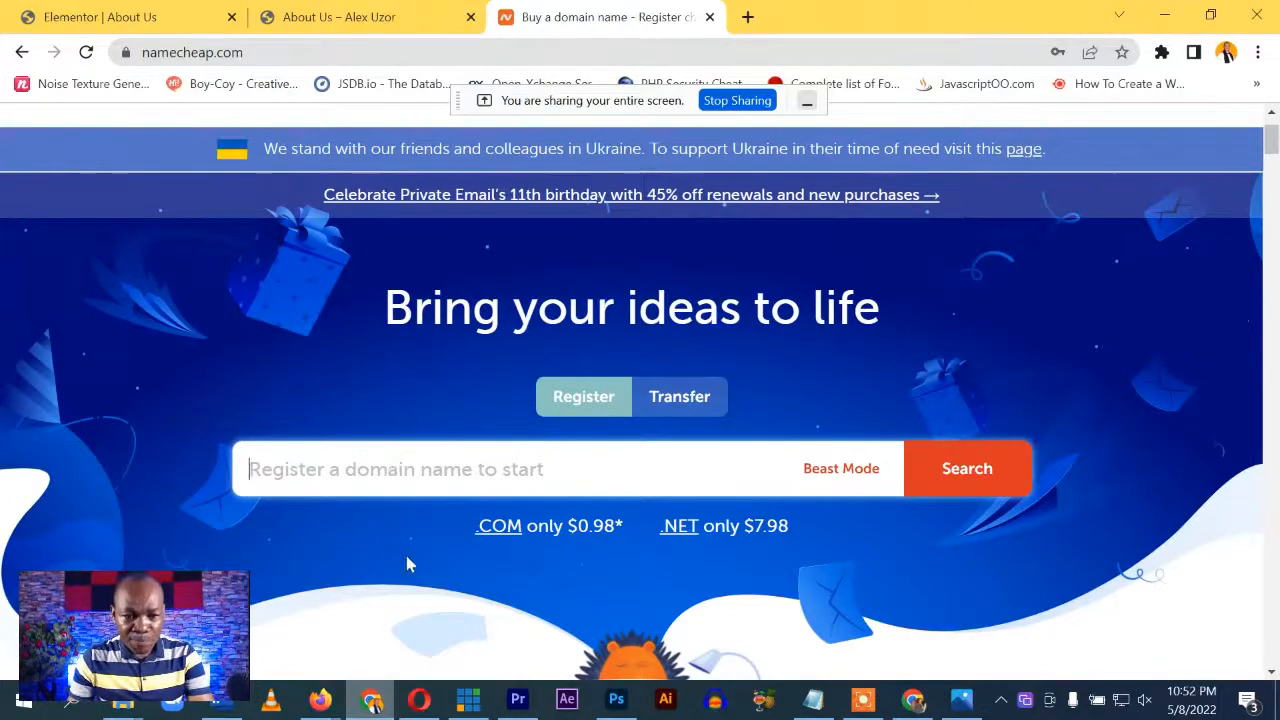
type("chuks")
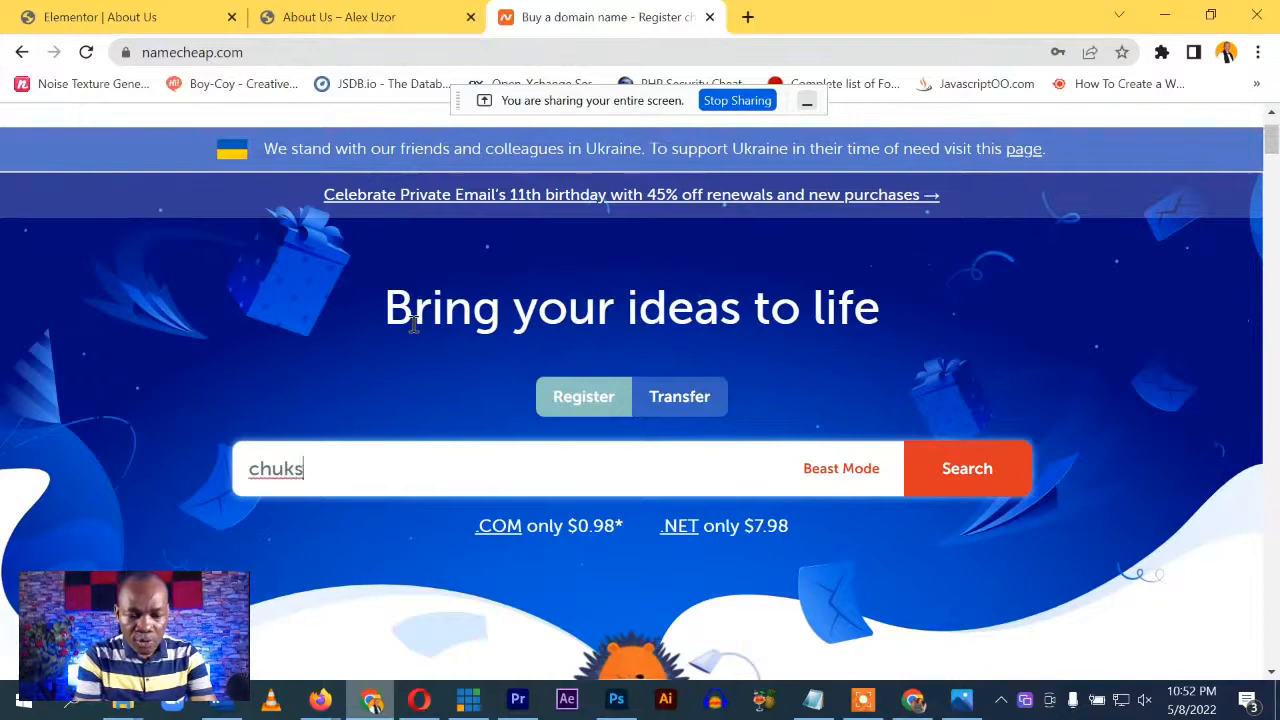
type("gibson")
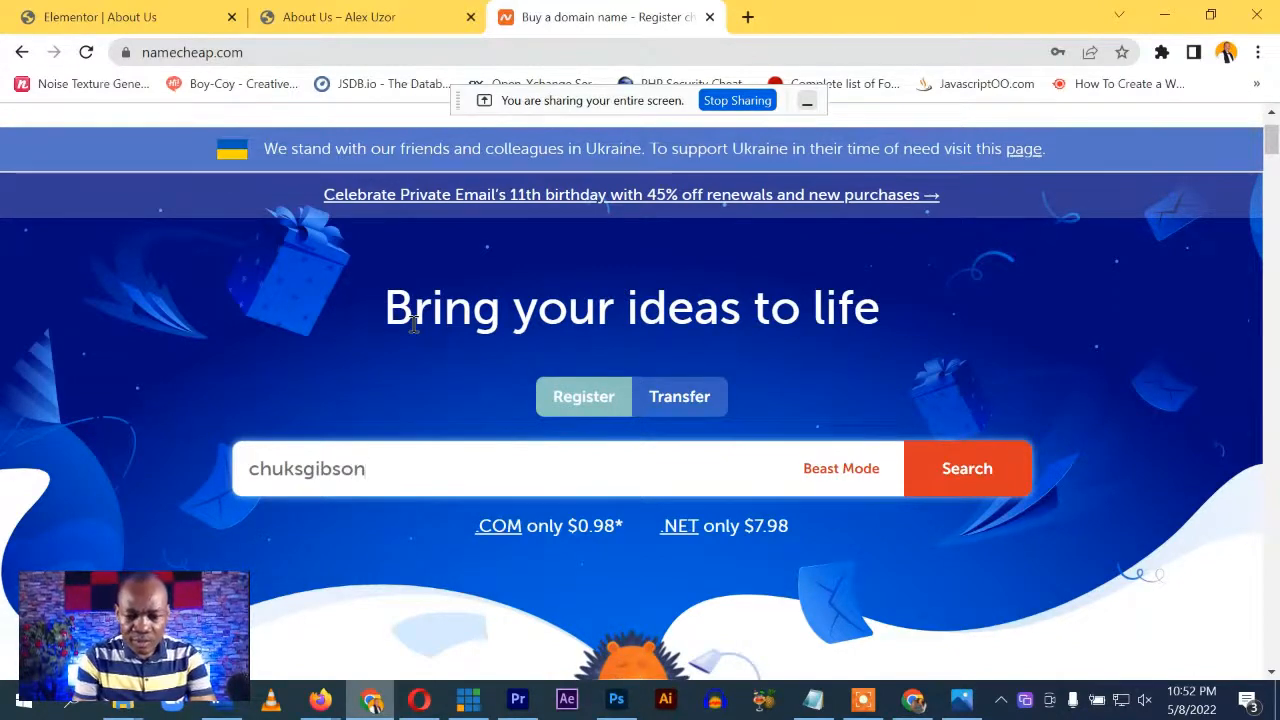
type(".com")
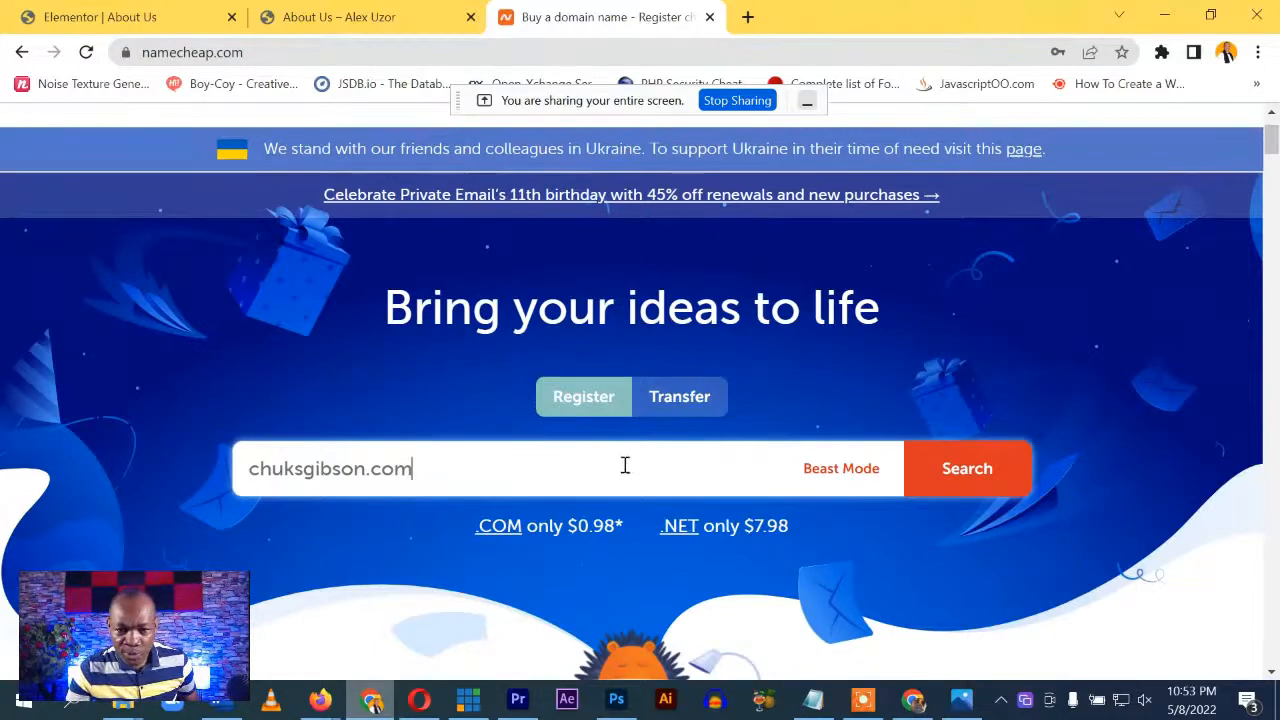
left_click(975, 472)
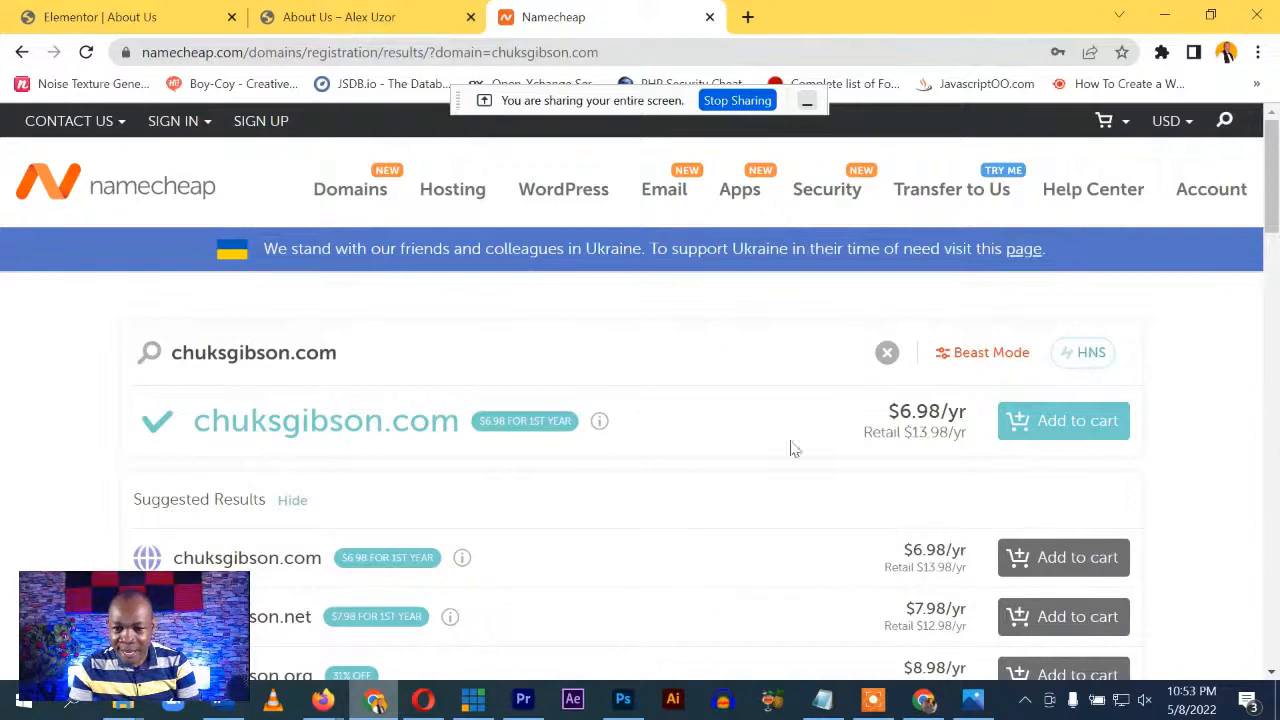
left_click_drag(876, 435, 962, 440)
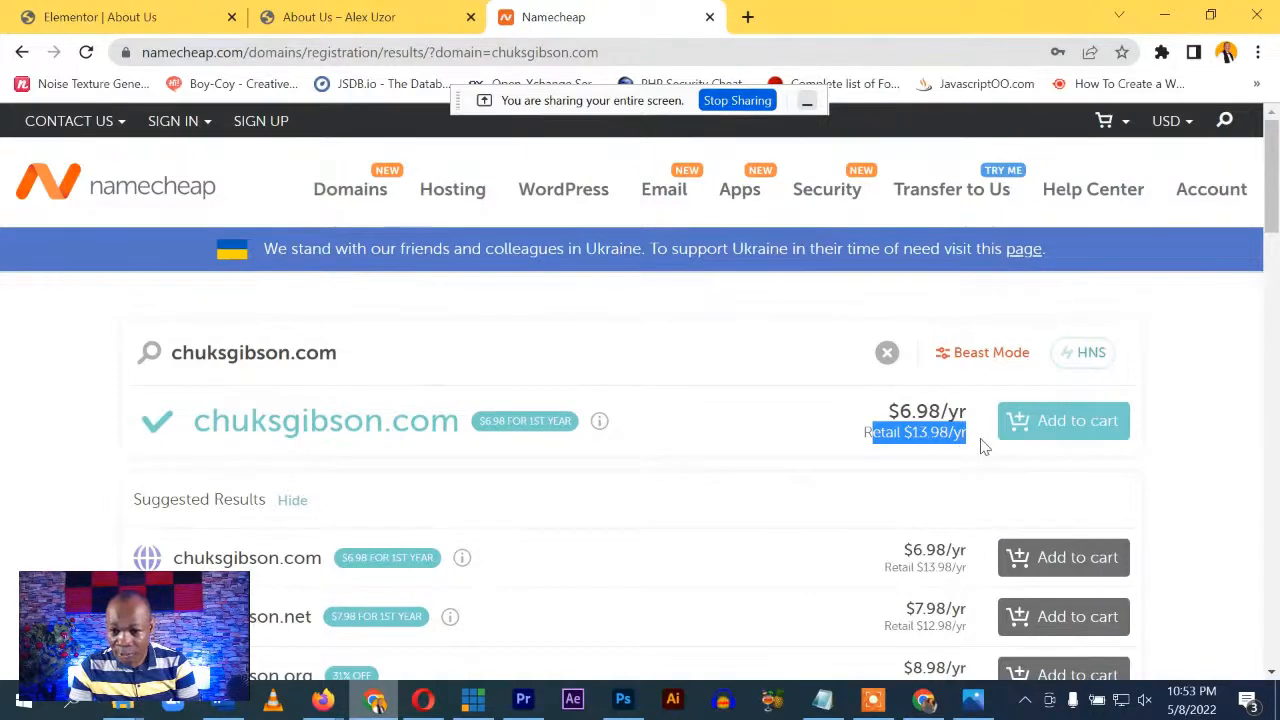
left_click(74, 436)
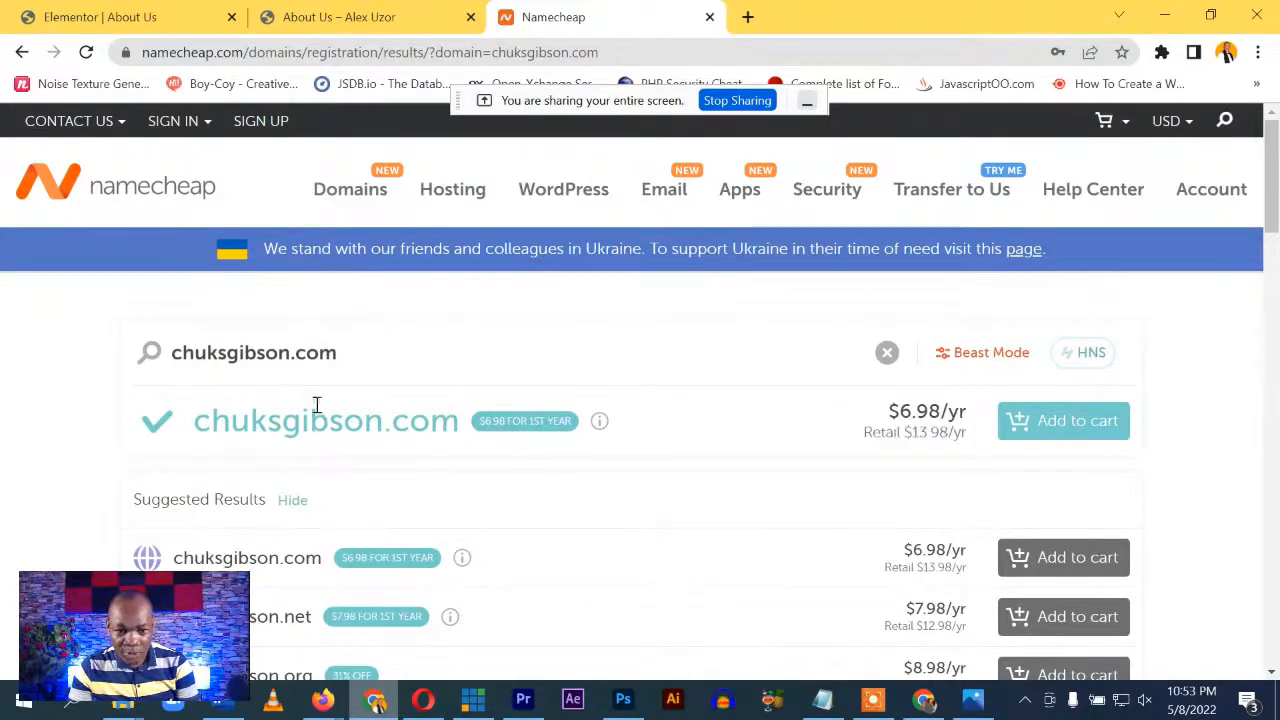
Search for the domain alexuzor.com and check its registration status and the suggested alternatives
left_click_drag(369, 358, 158, 350)
type("al")
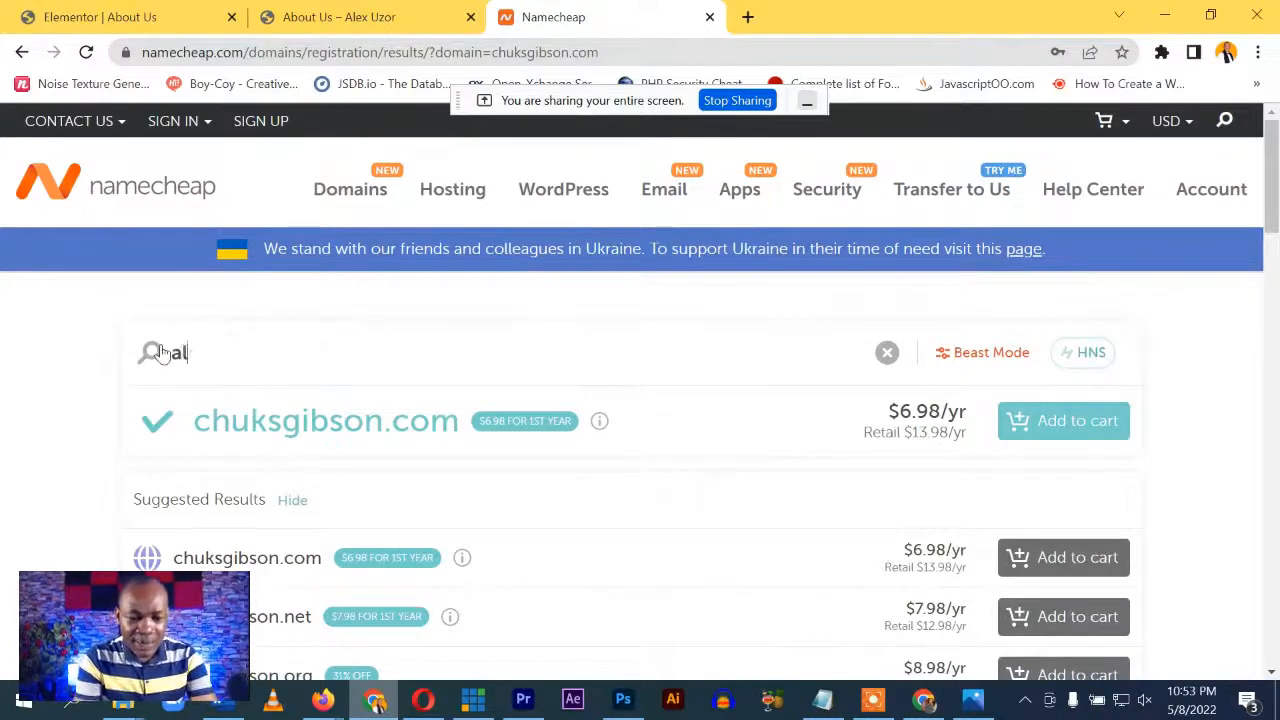
type("exuzor.com")
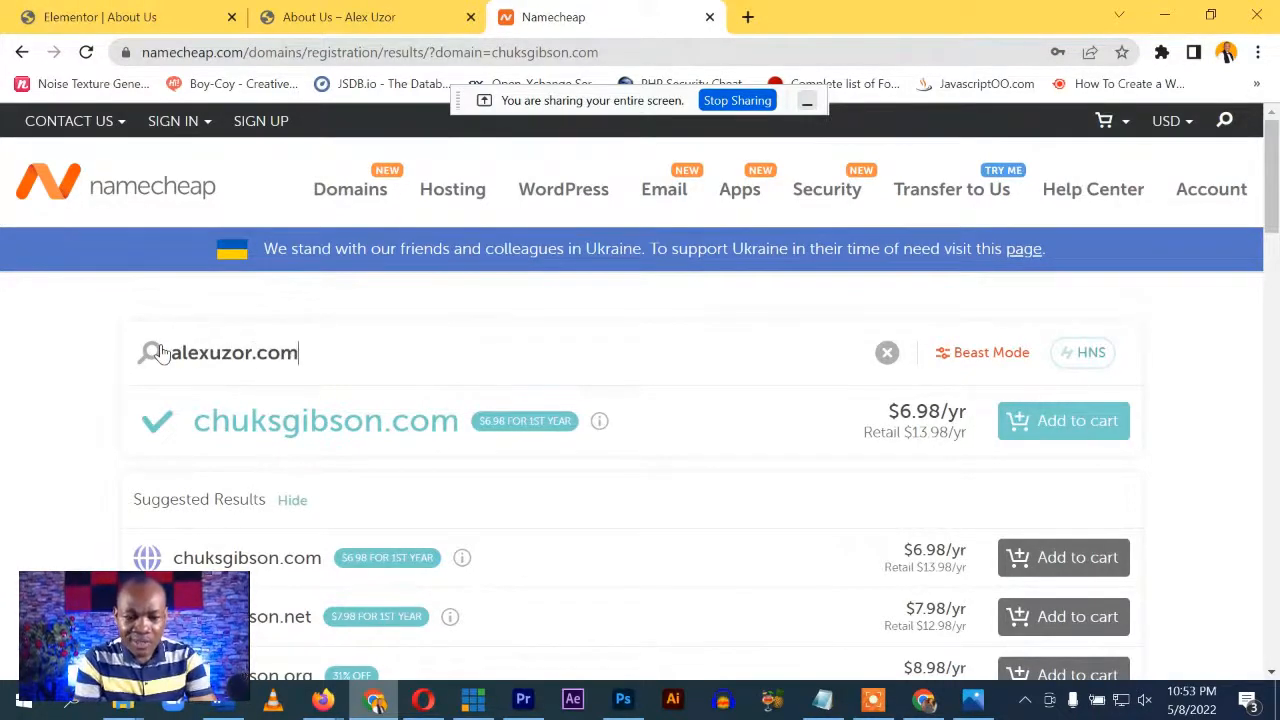
key("Return")
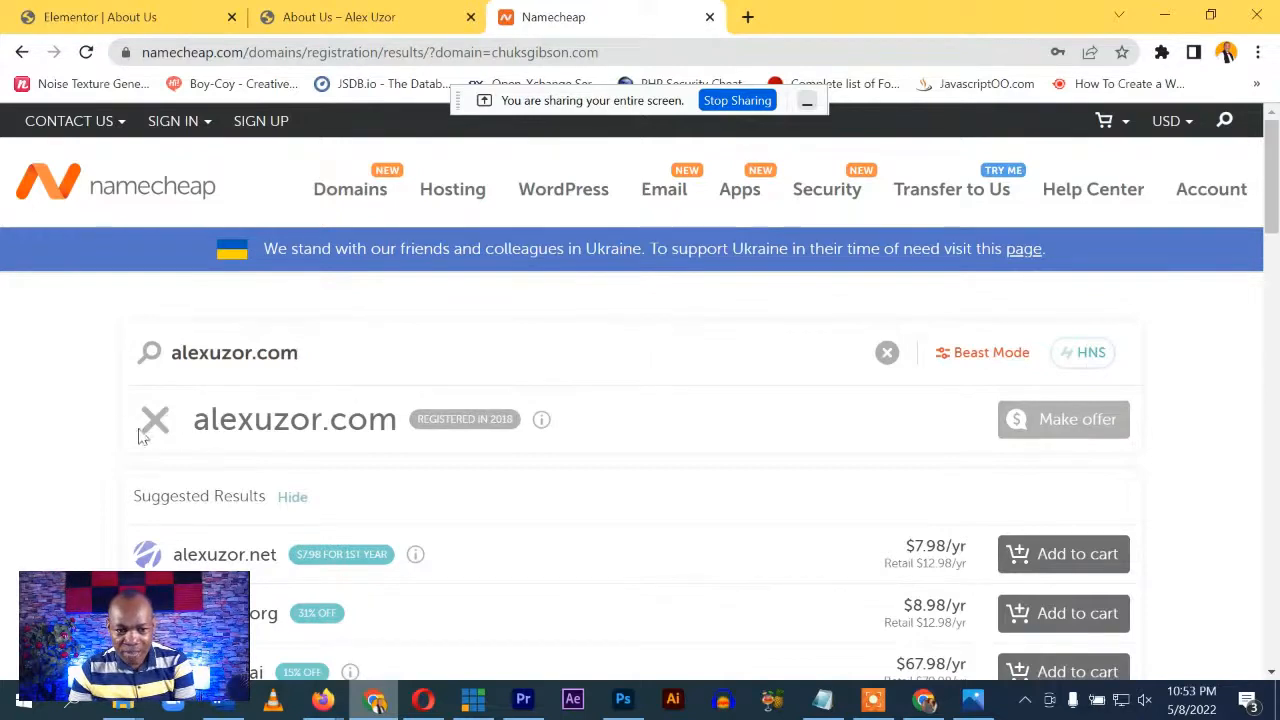
mouse_move(495, 424)
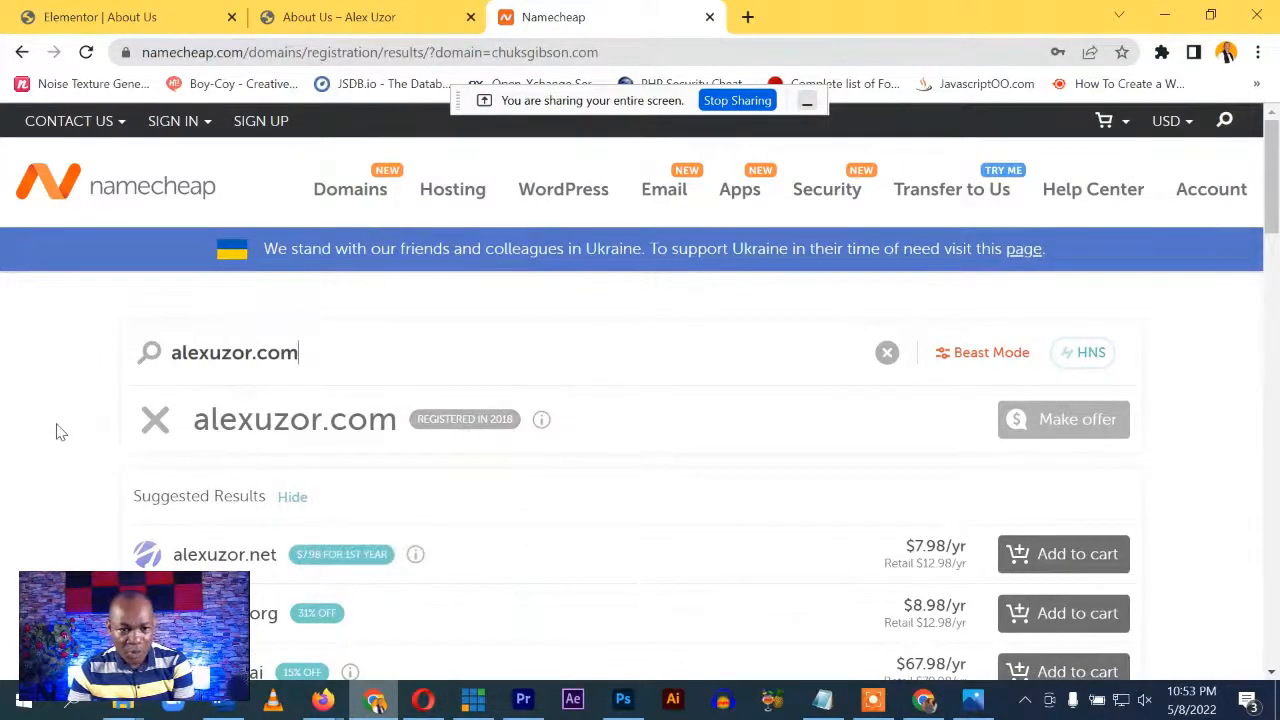
scroll(57, 451, "down", 1)
scroll(57, 451, "up", 1)
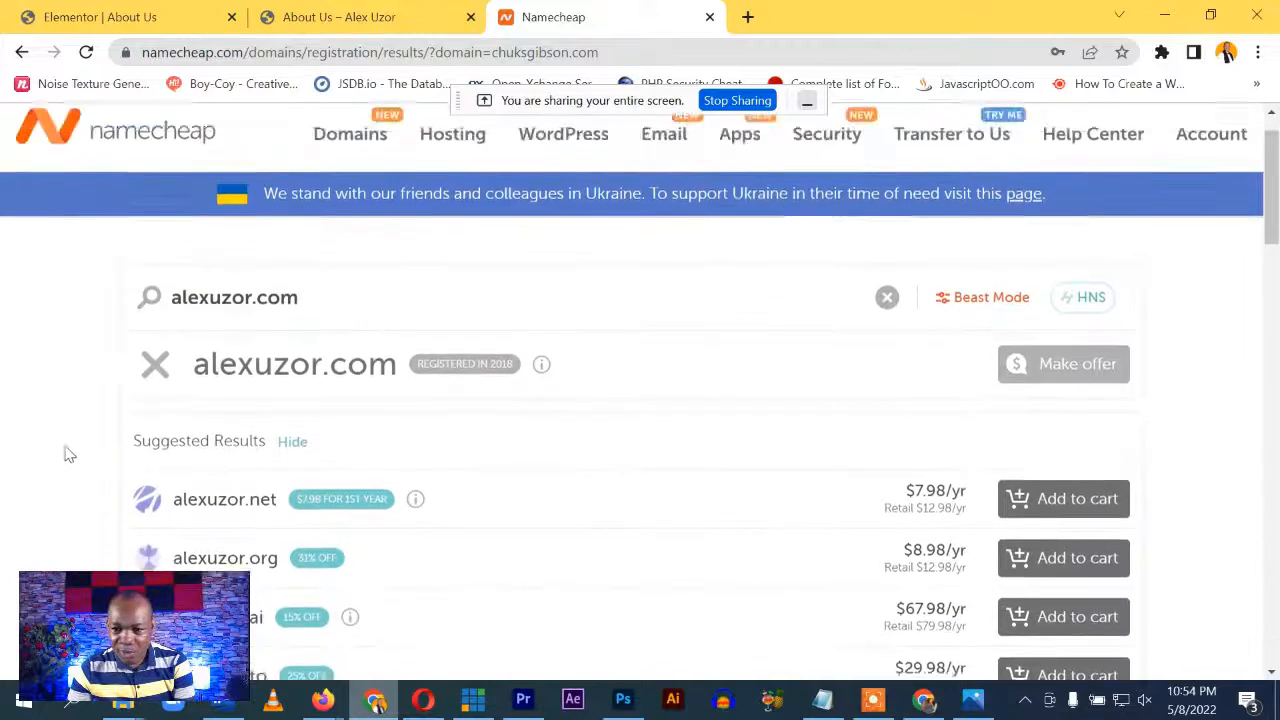
Search for the domain name chucksg and add chucksg.com to the cart
left_click_drag(329, 354, 168, 355)
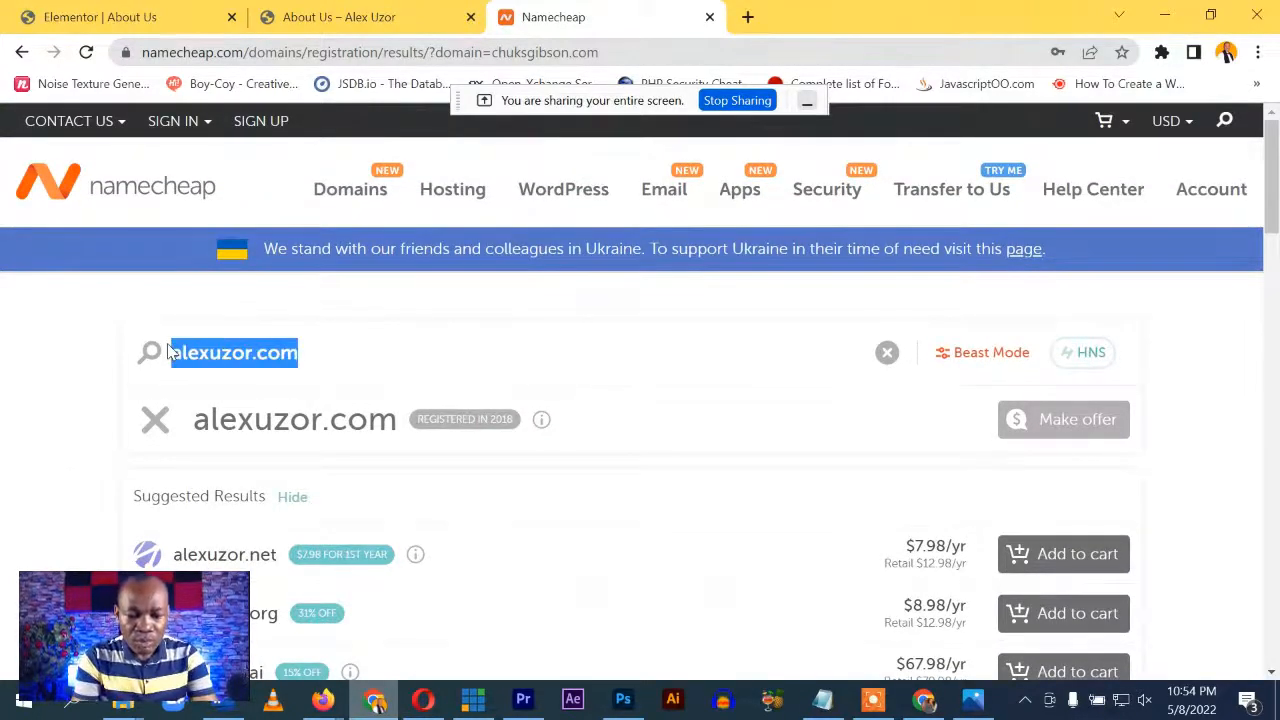
key("BackSpace")
type("chucks")
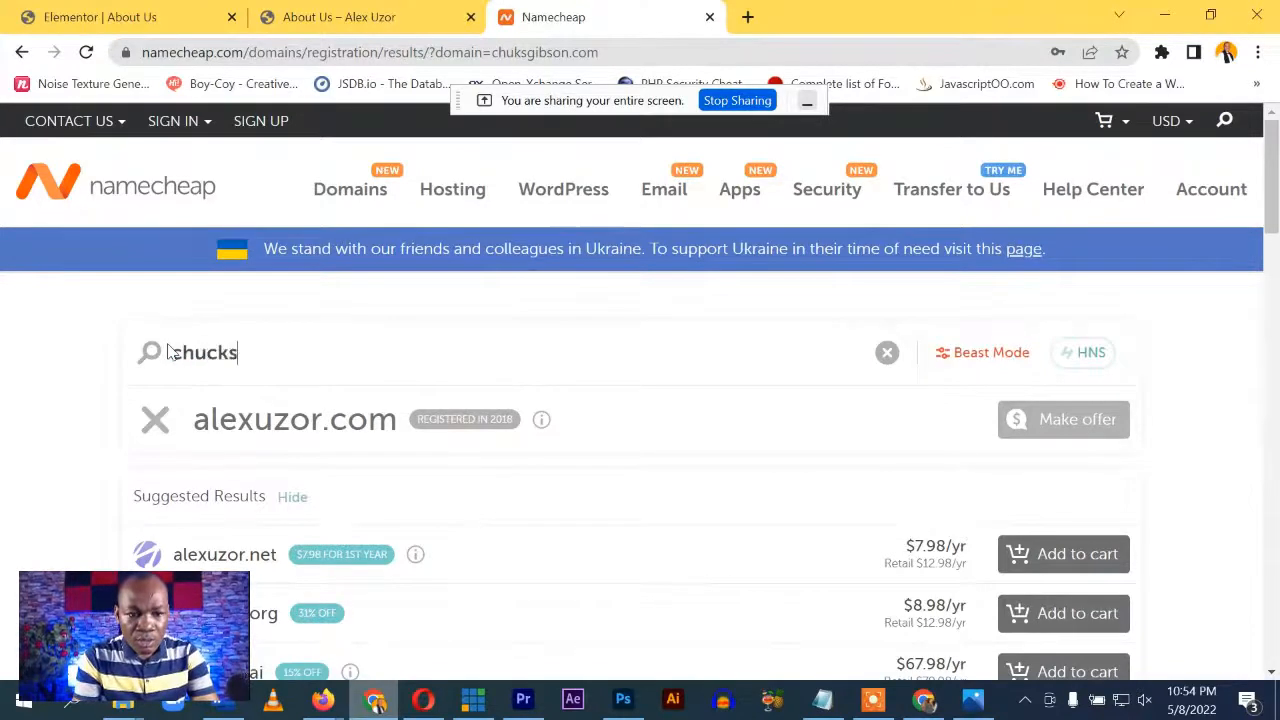
type("g")
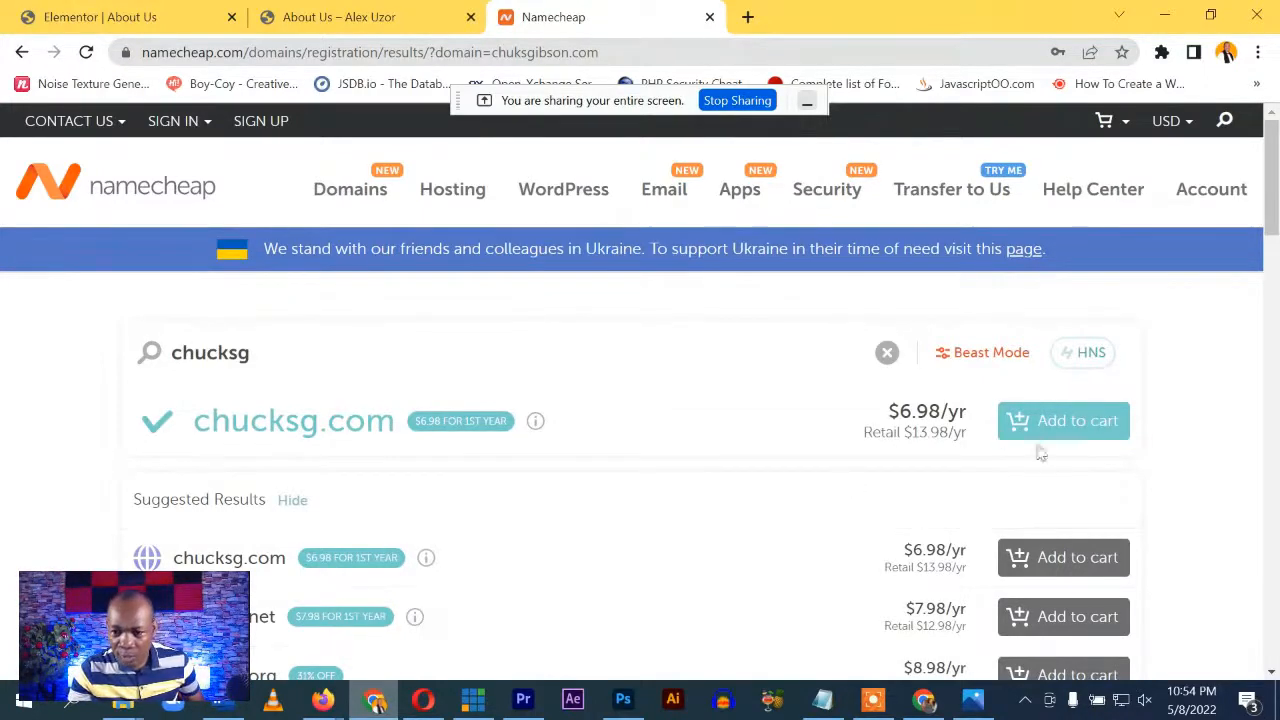
left_click(1064, 424)
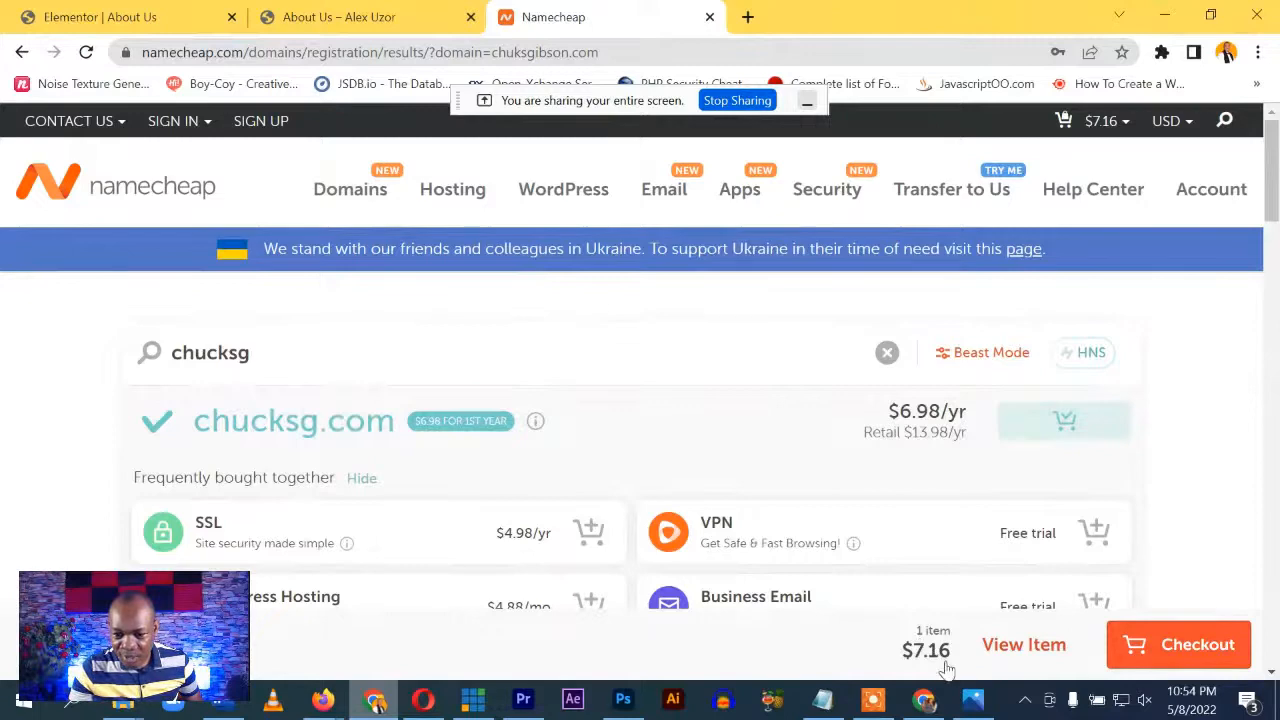
scroll(812, 472, "down", 1)
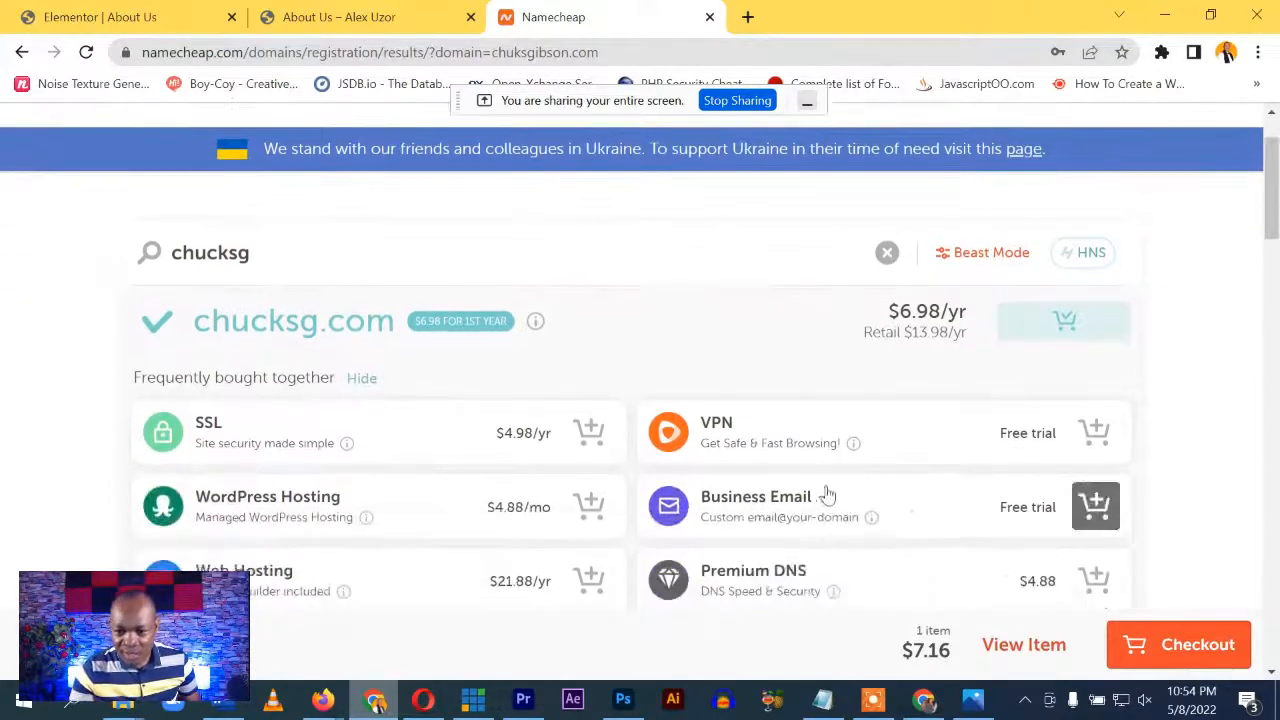
View the cart containing chucksg.com and proceed to checkout
left_click(1024, 645)
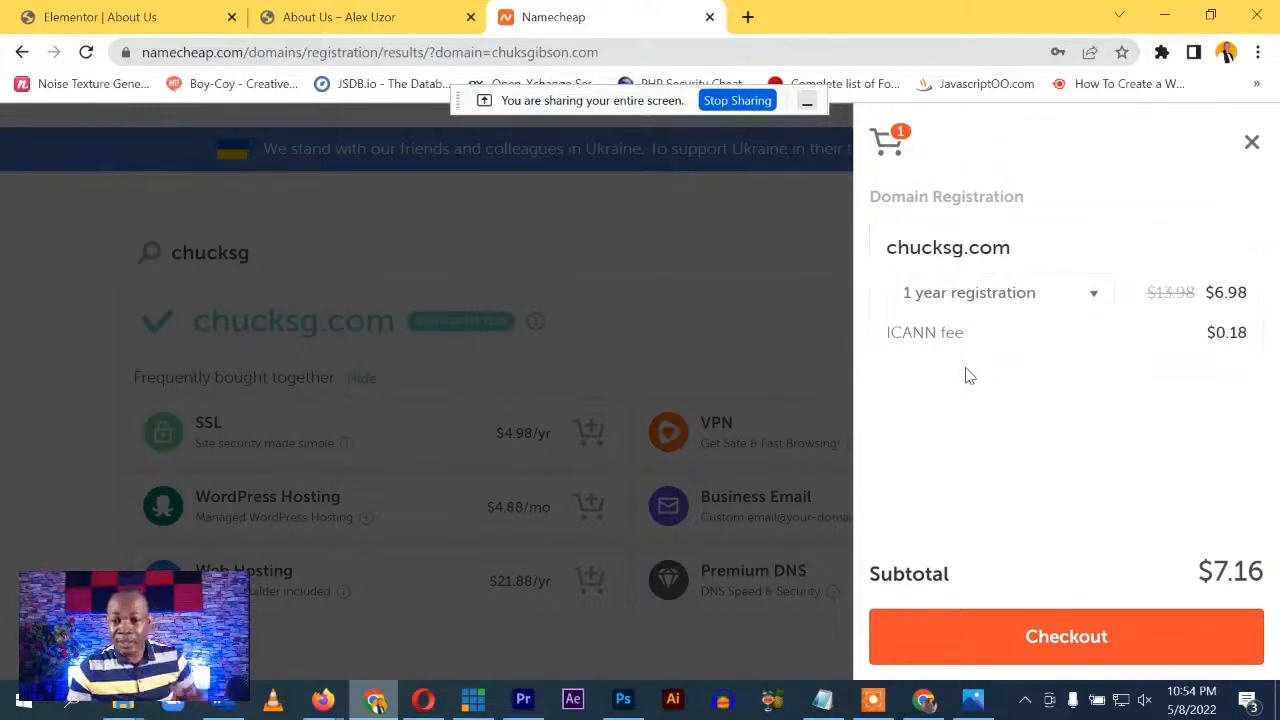
left_click(1078, 648)
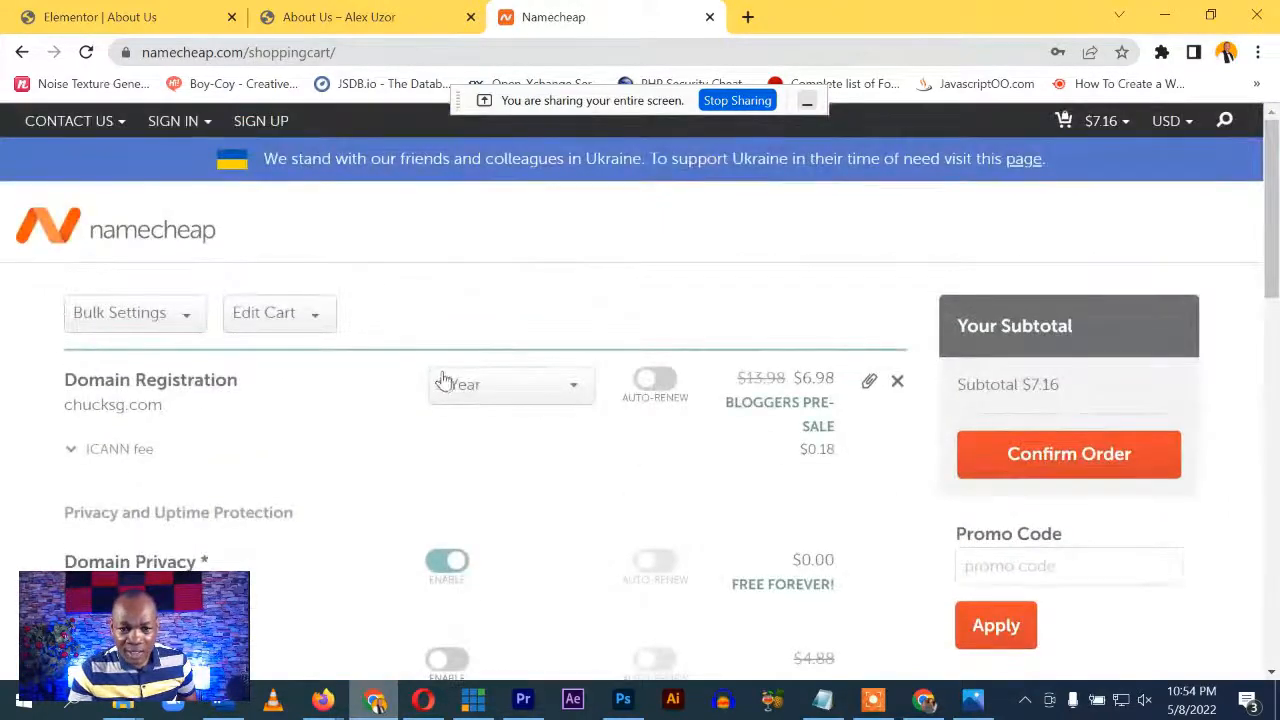
Set the chucksg.com registration period to 10 years to compare the subtotal, and return it to 1 year
left_click(508, 392)
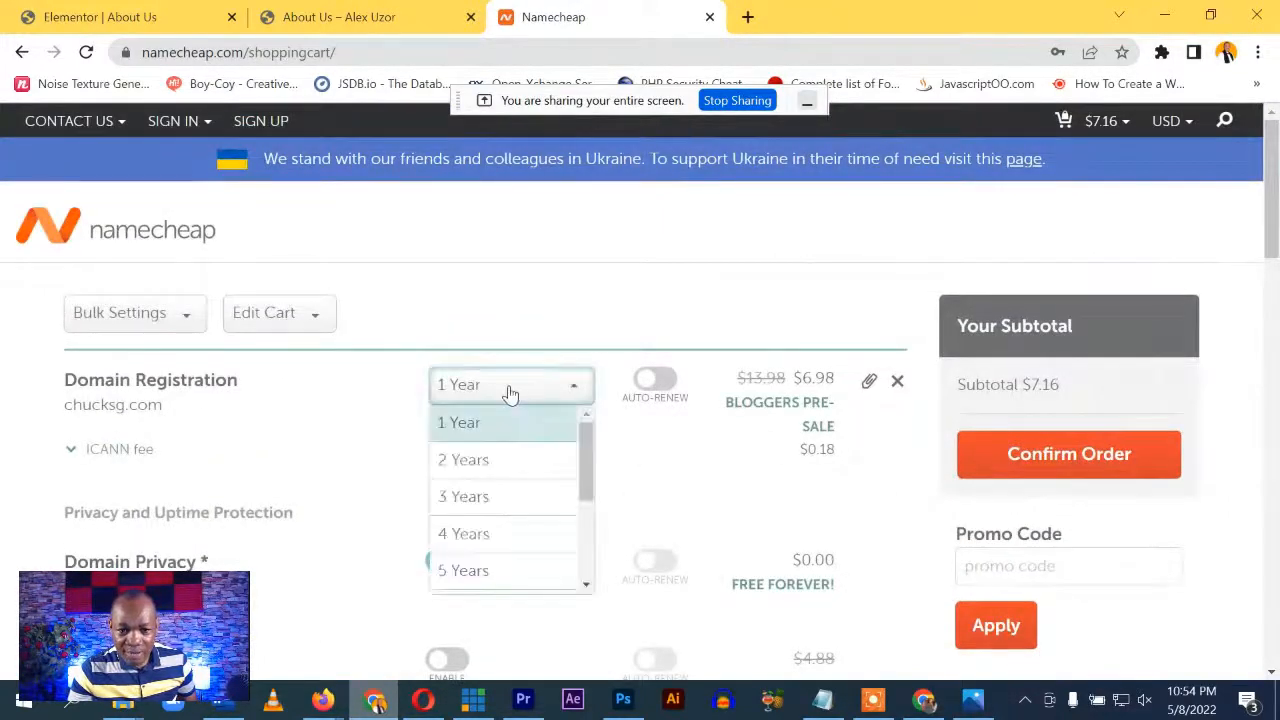
scroll(578, 453, "down", 3)
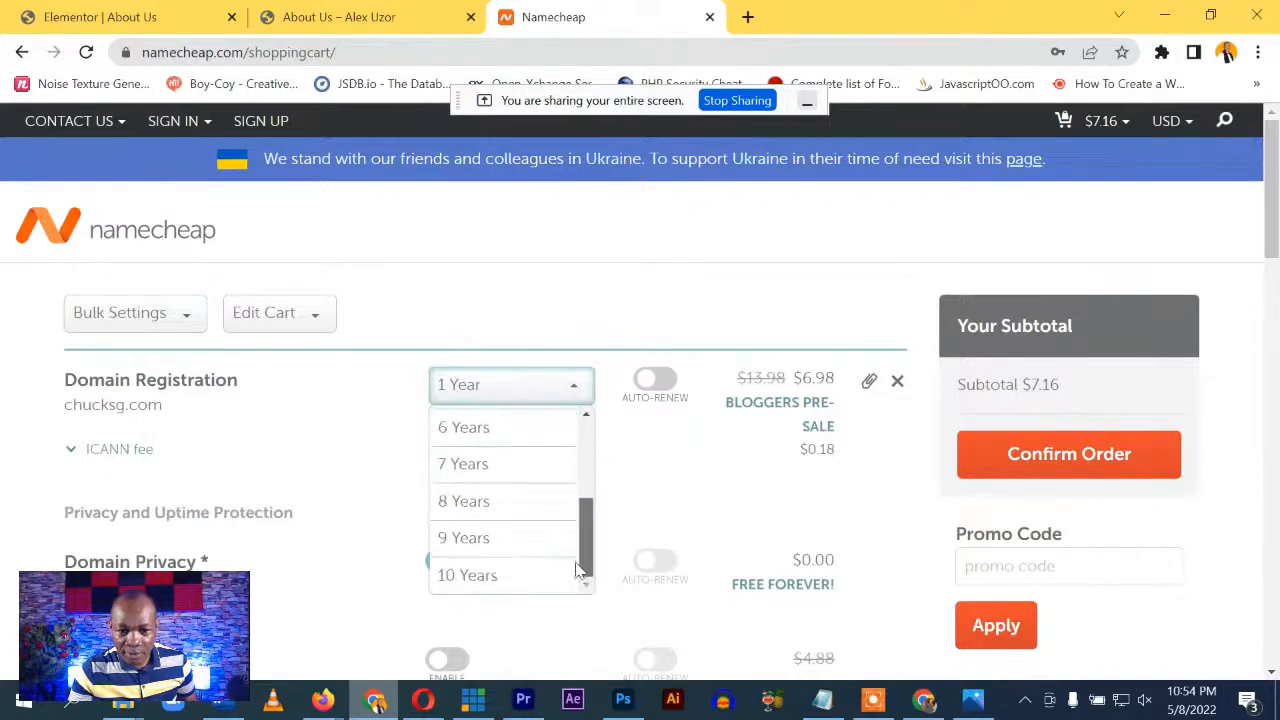
left_click(472, 578)
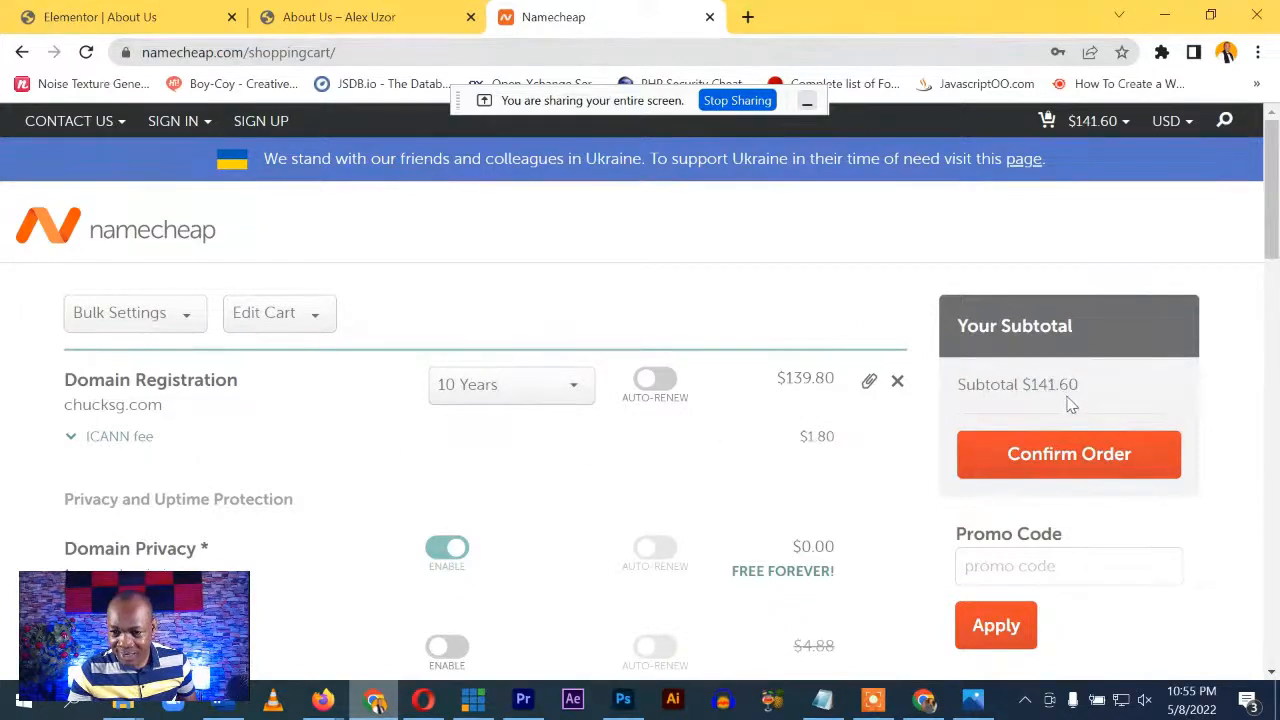
left_click(569, 397)
scroll(555, 470, "up", 3)
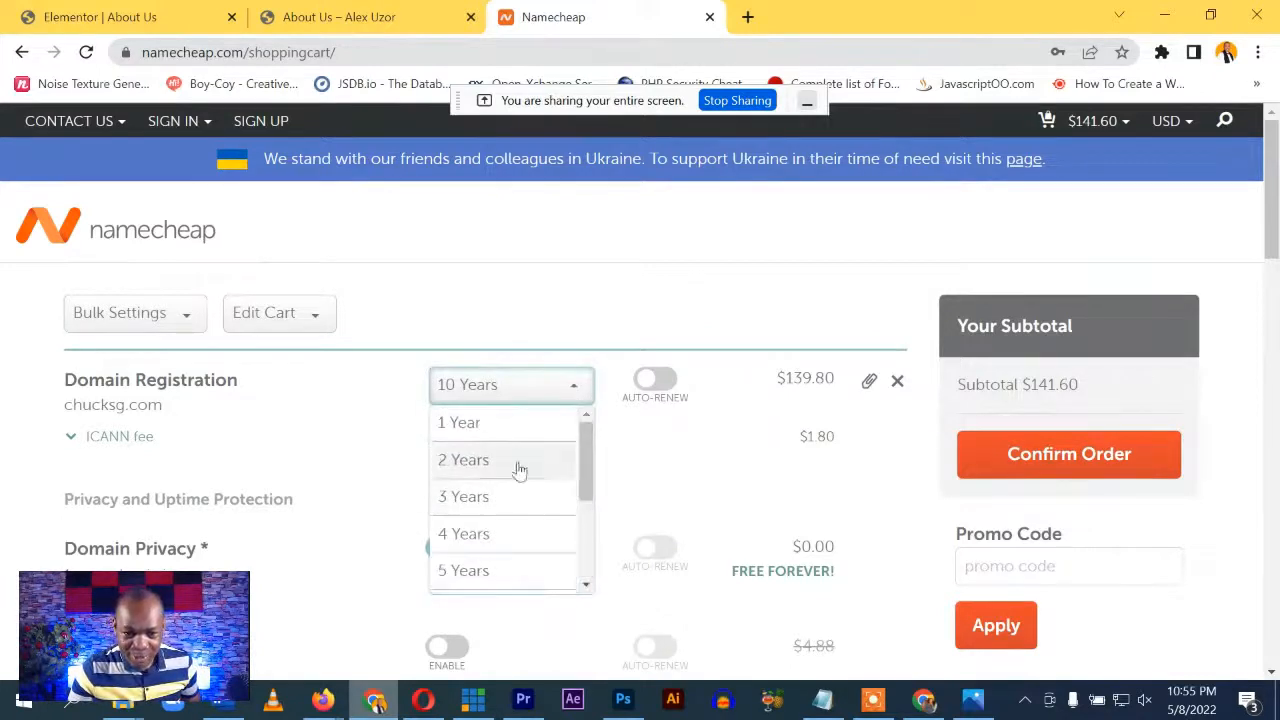
left_click(487, 423)
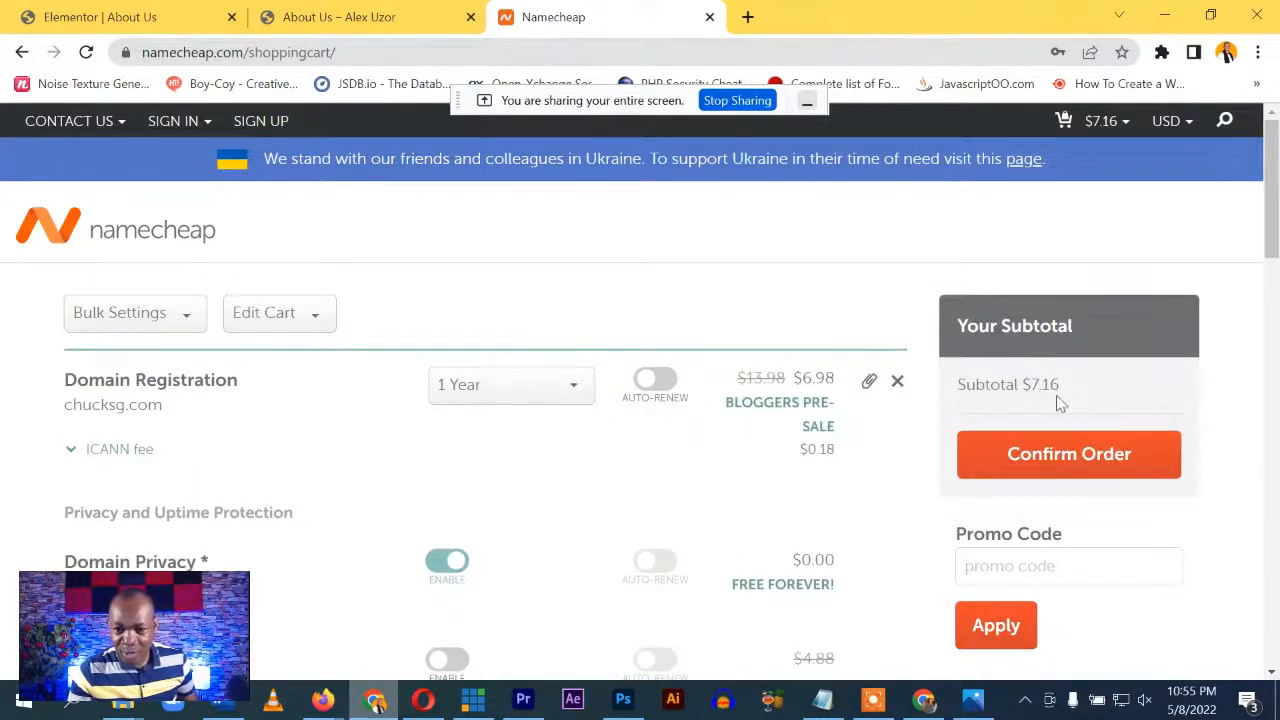
left_click(567, 392)
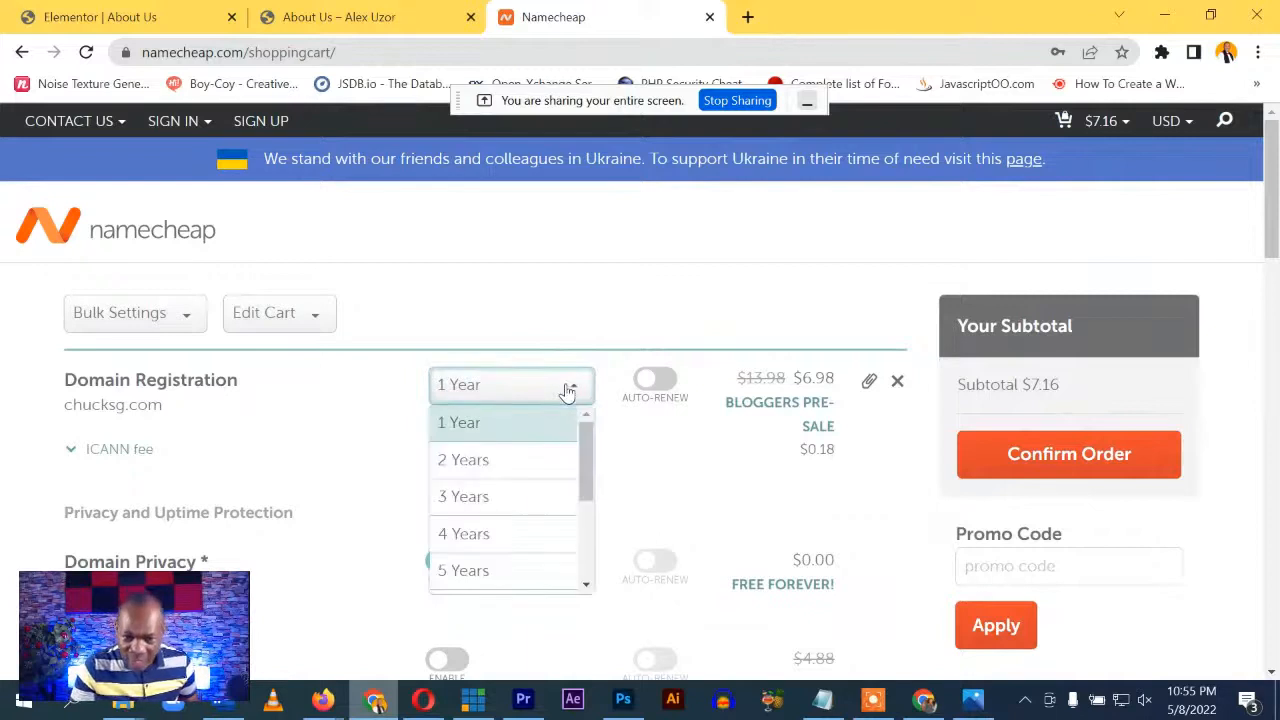
left_click(567, 392)
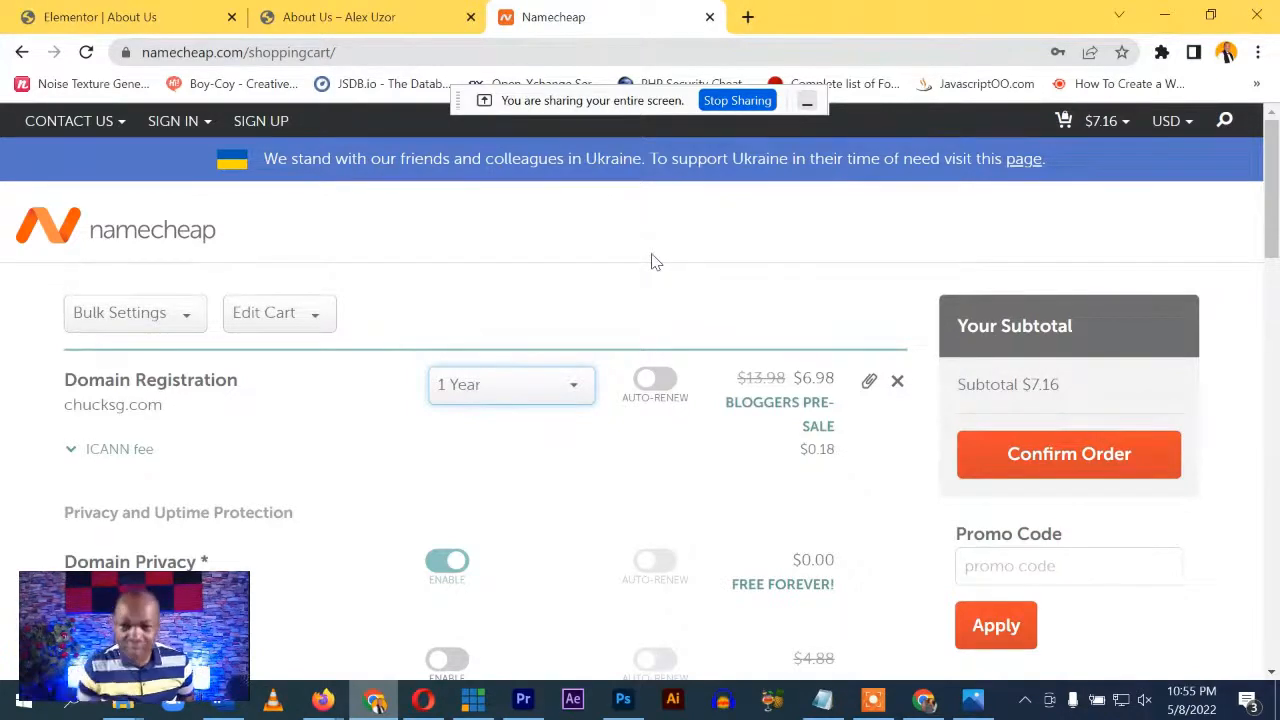
Review the add-ons offered in the shopping cart and confirm the order
scroll(600, 335, "down", 8)
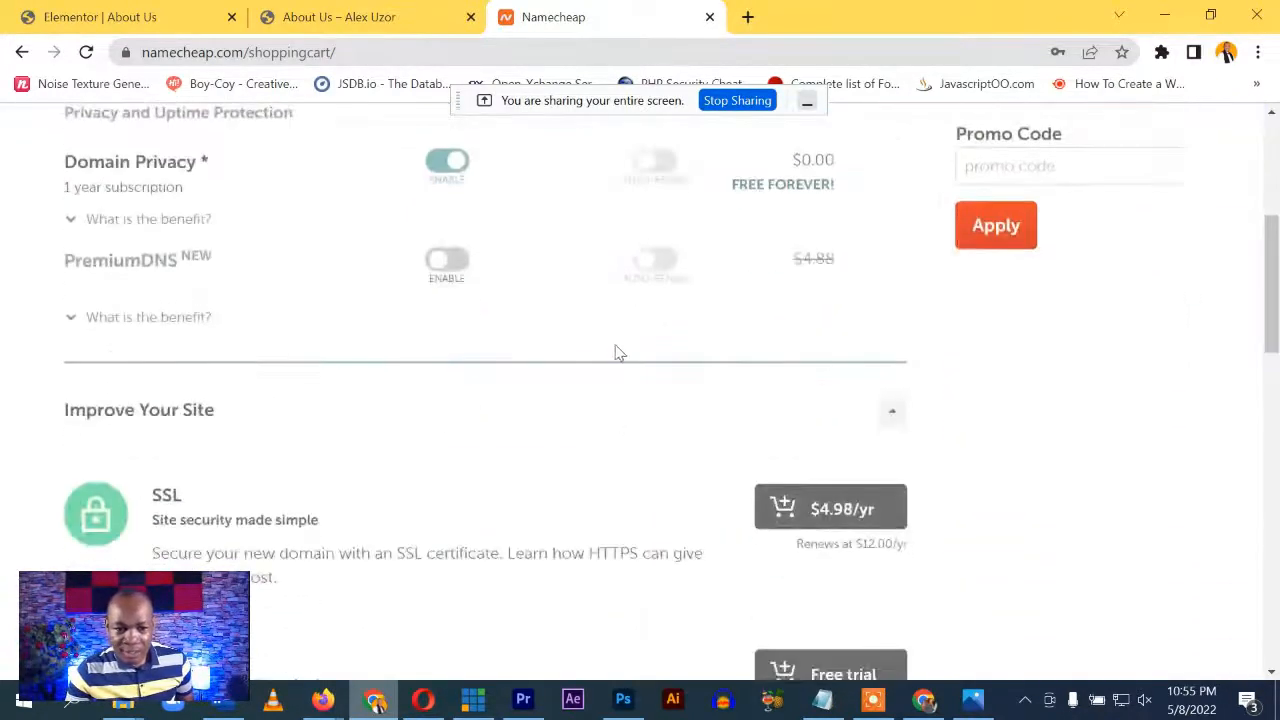
scroll(625, 360, "up", 10)
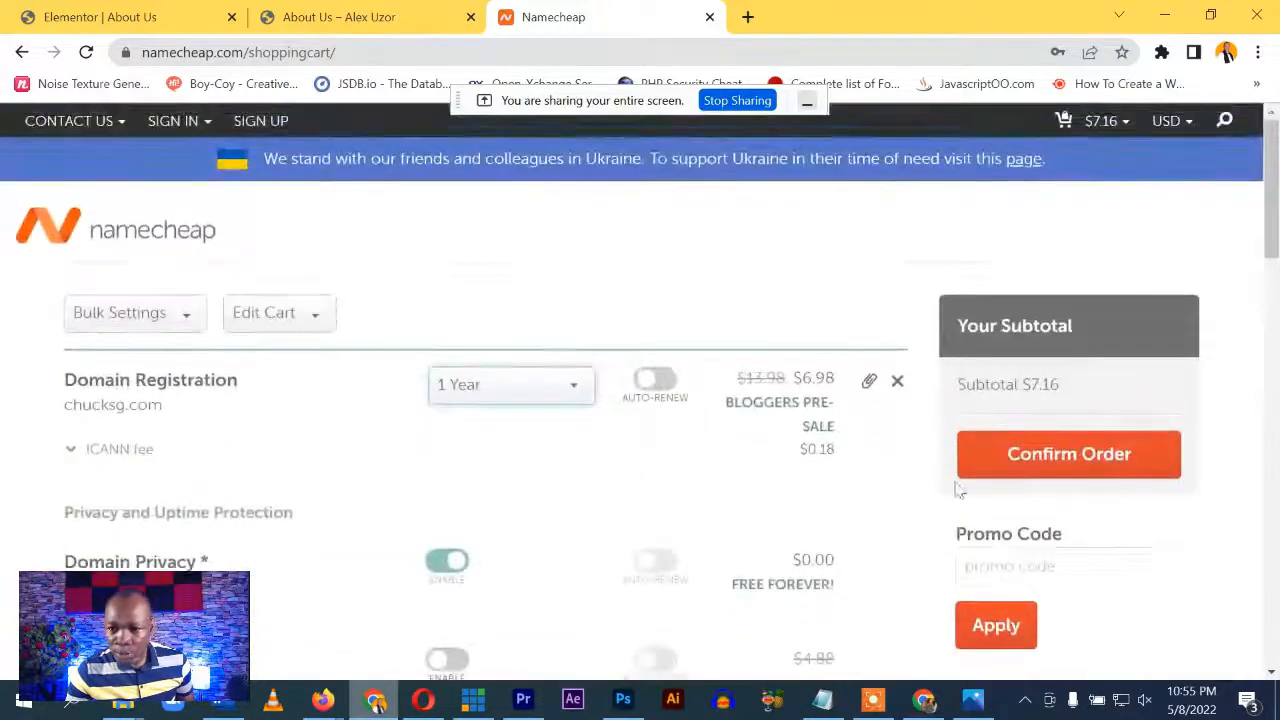
left_click(1065, 460)
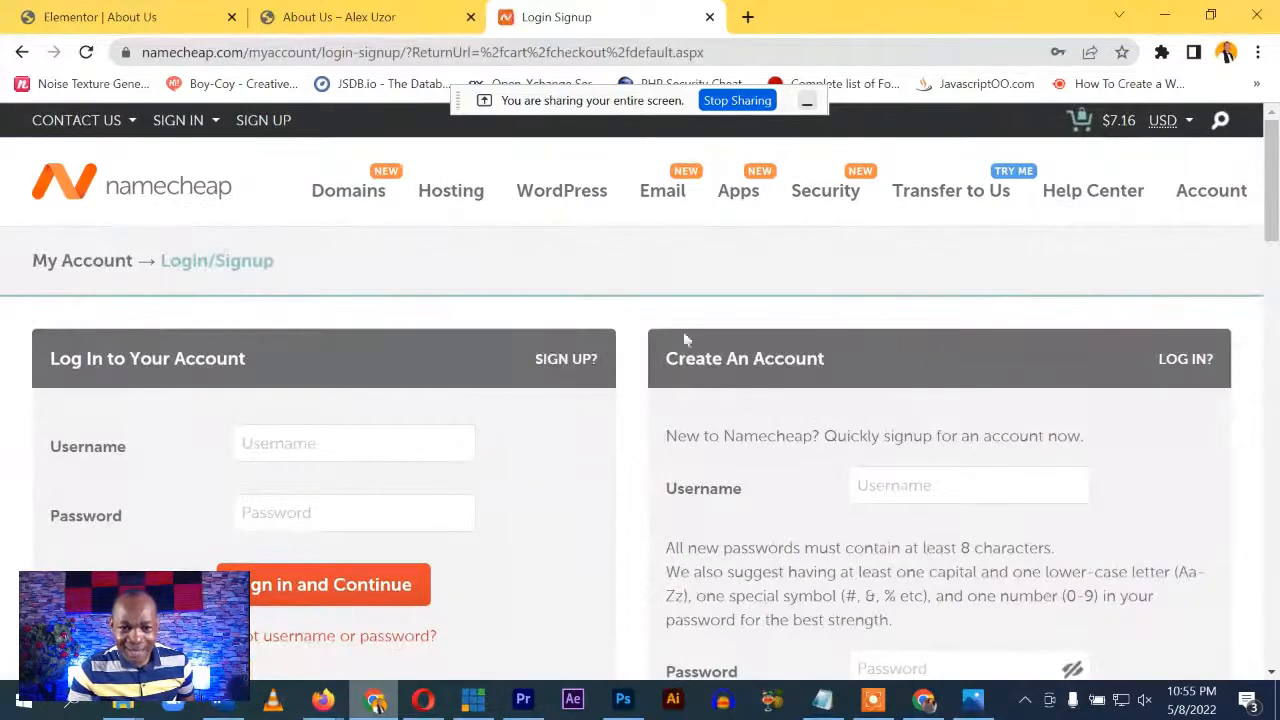
Examine the fields of the Create An Account form through to the account submission option
scroll(750, 470, "down", 1)
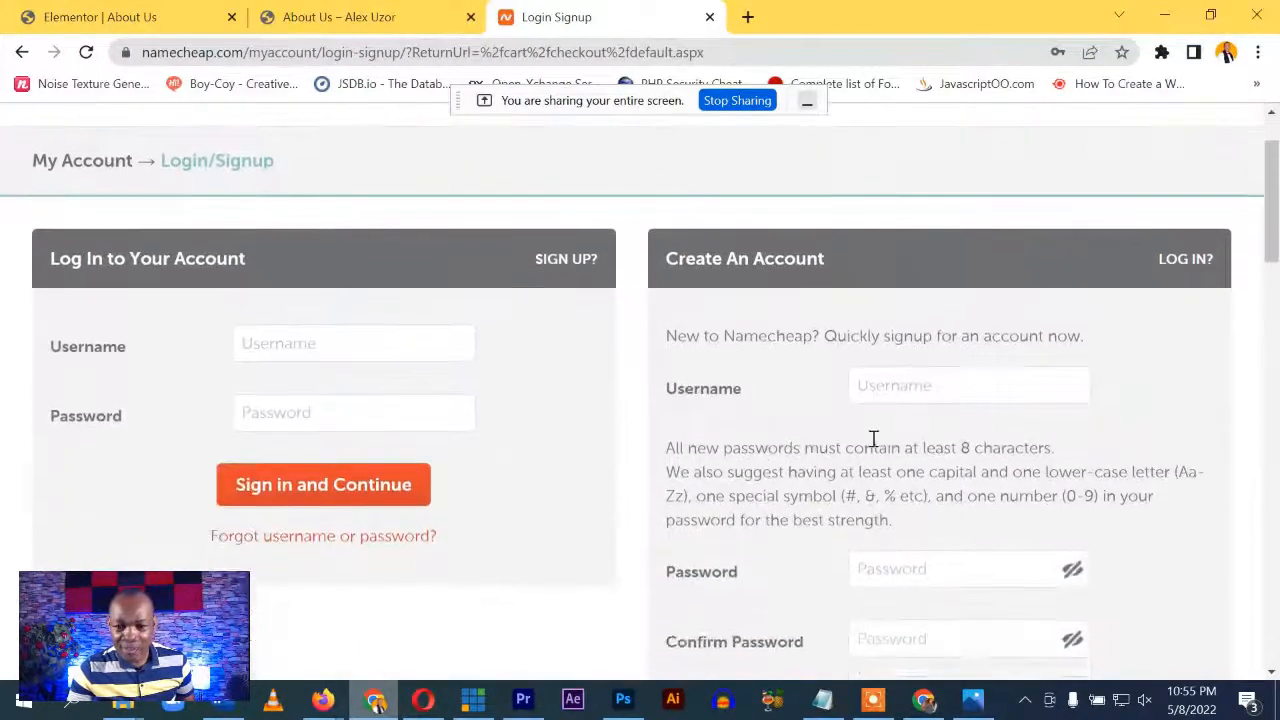
scroll(857, 397, "down", 1)
left_click(925, 285)
scroll(863, 440, "down", 5)
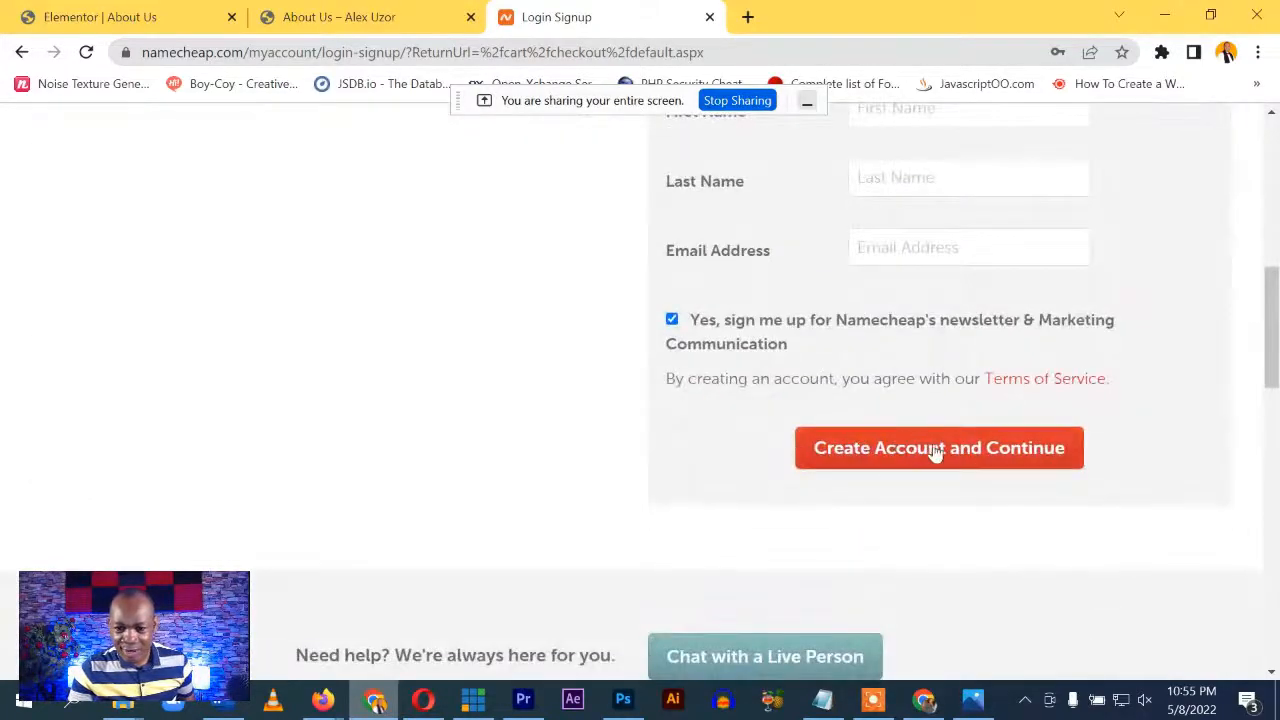
left_click(903, 443)
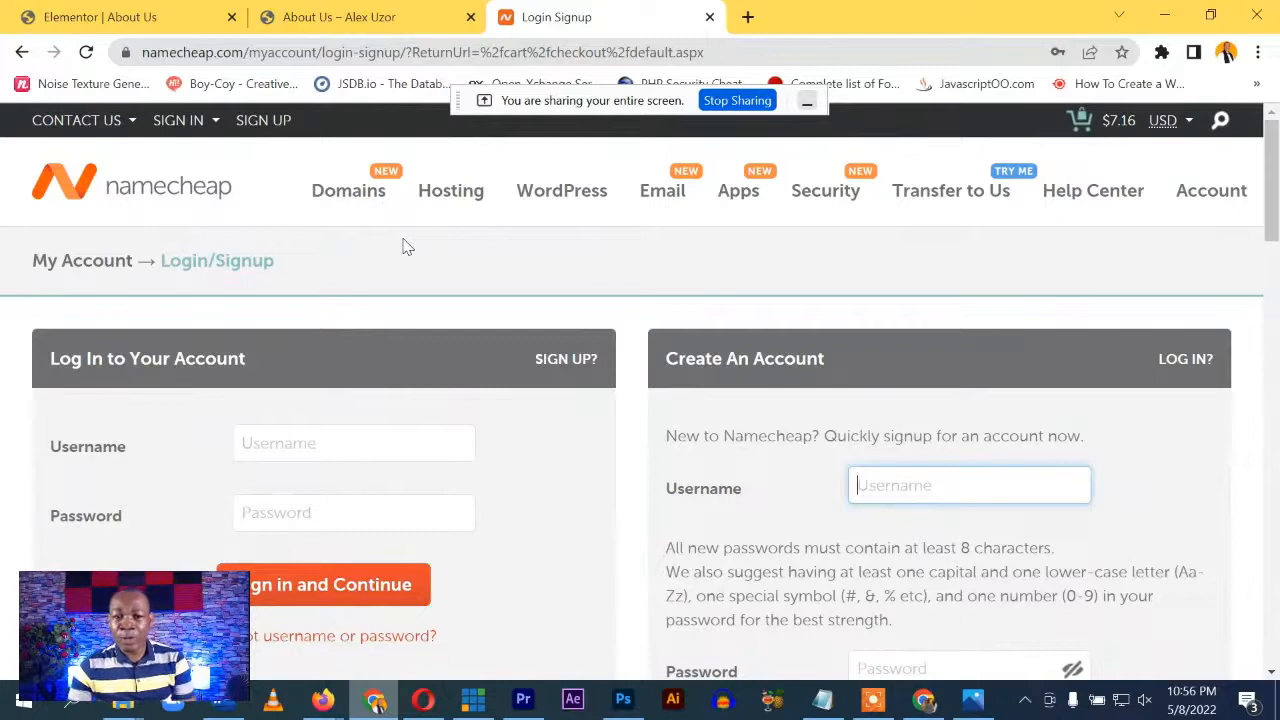
Open the Shared Hosting plans page and check the domain name offer included with the Stellar plan
mouse_move(450, 182)
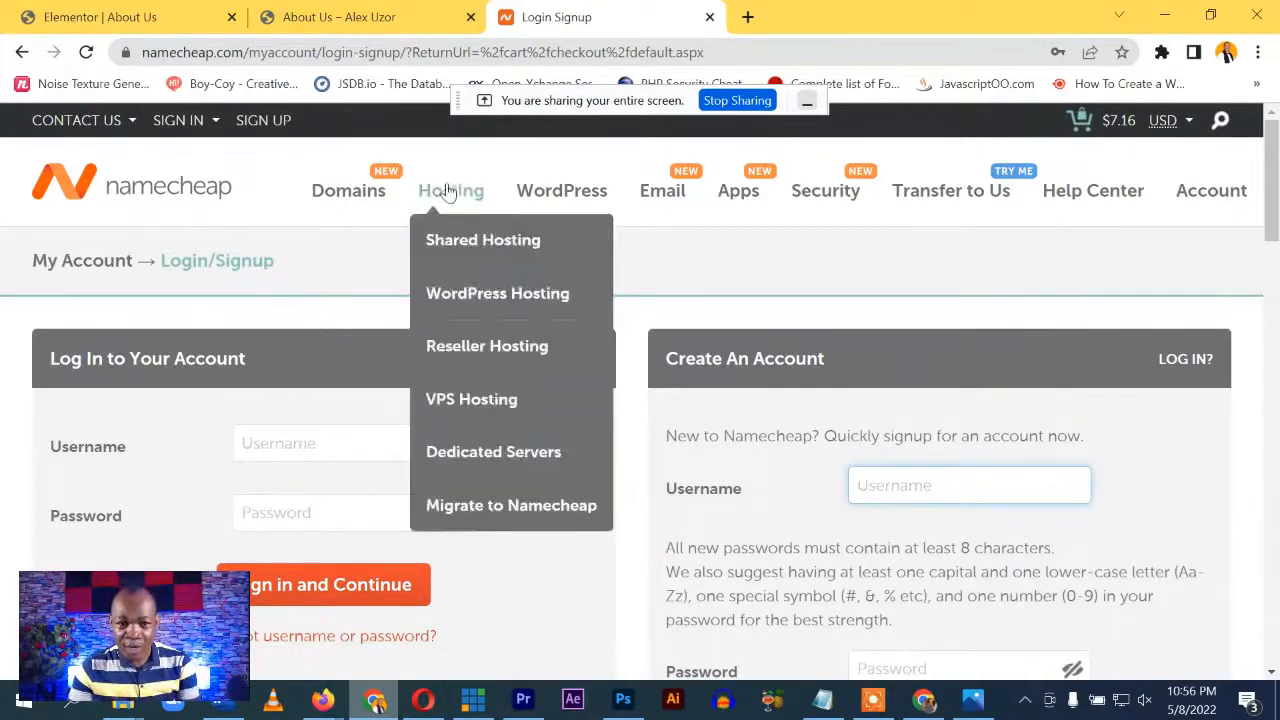
left_click(528, 262)
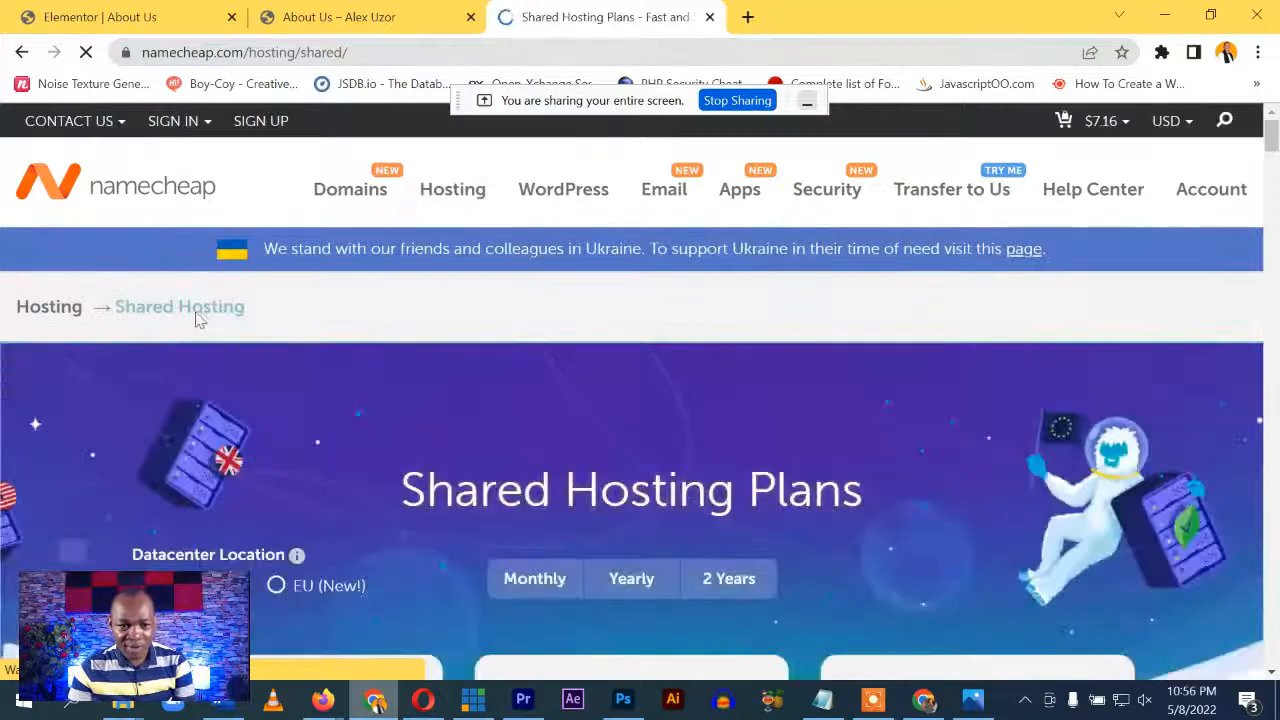
scroll(357, 423, "down", 5)
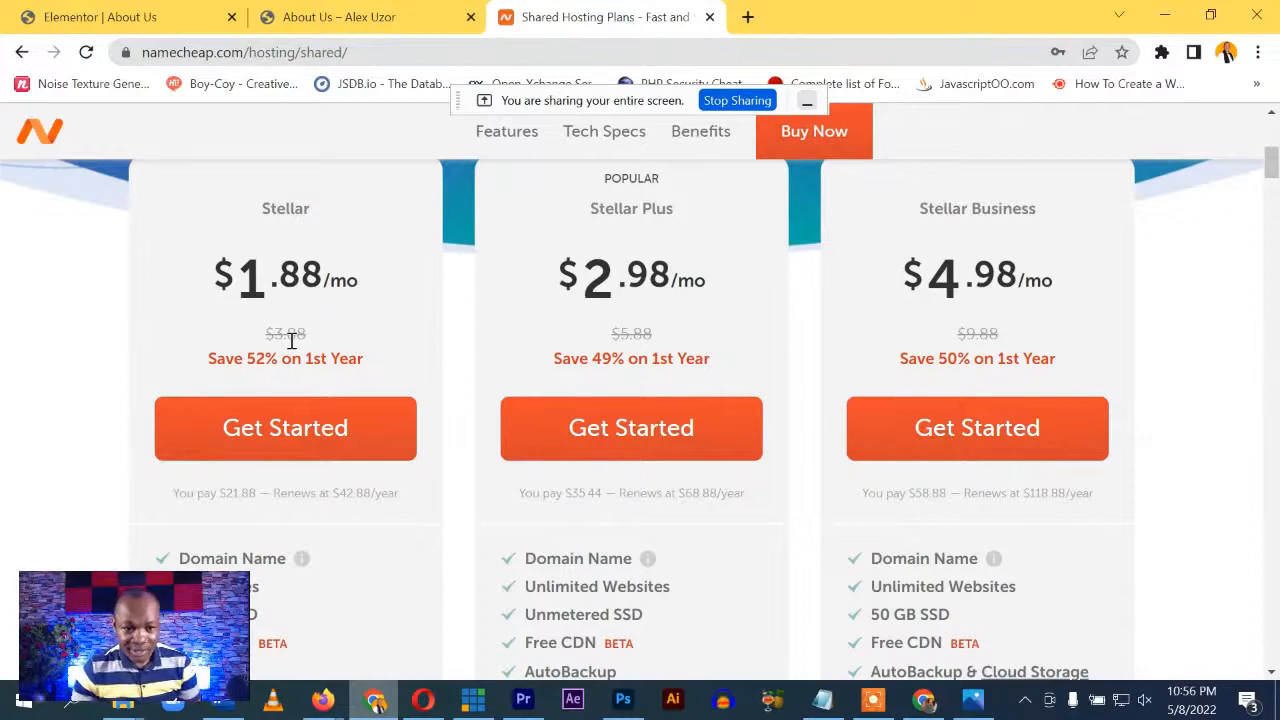
scroll(303, 322, "down", 2)
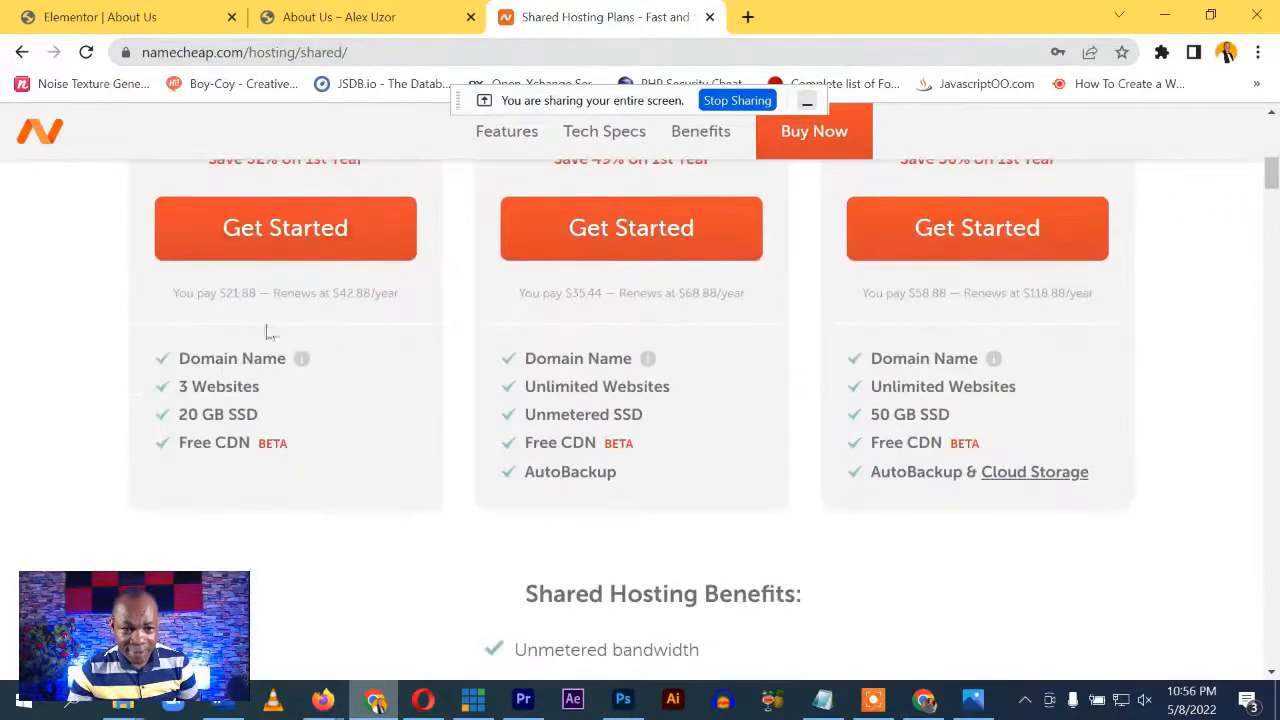
scroll(283, 382, "up", 1)
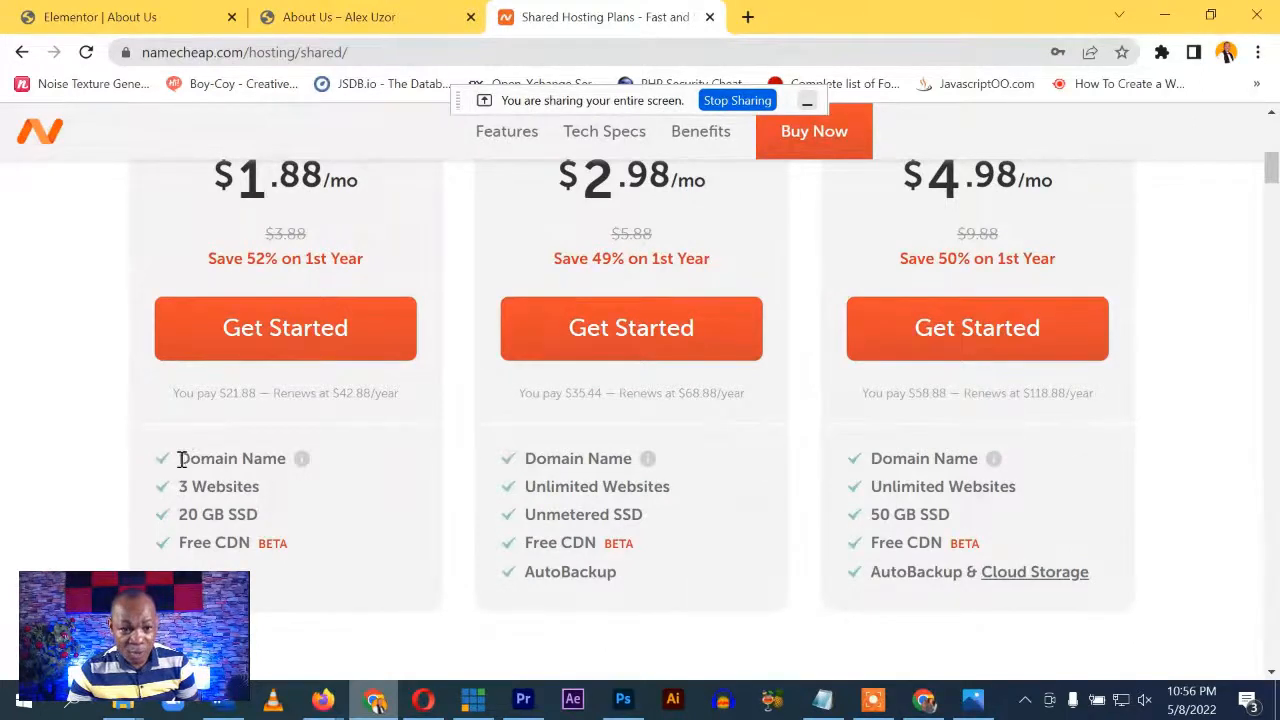
left_click_drag(179, 459, 262, 459)
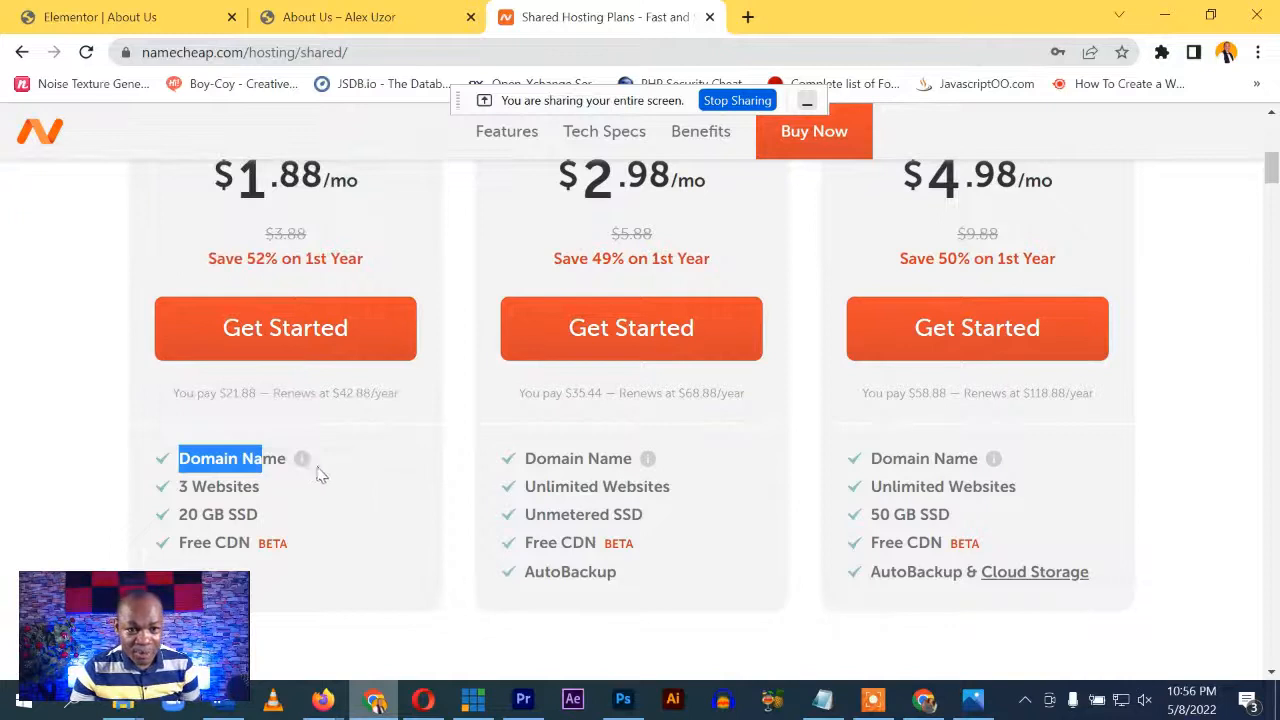
mouse_move(305, 467)
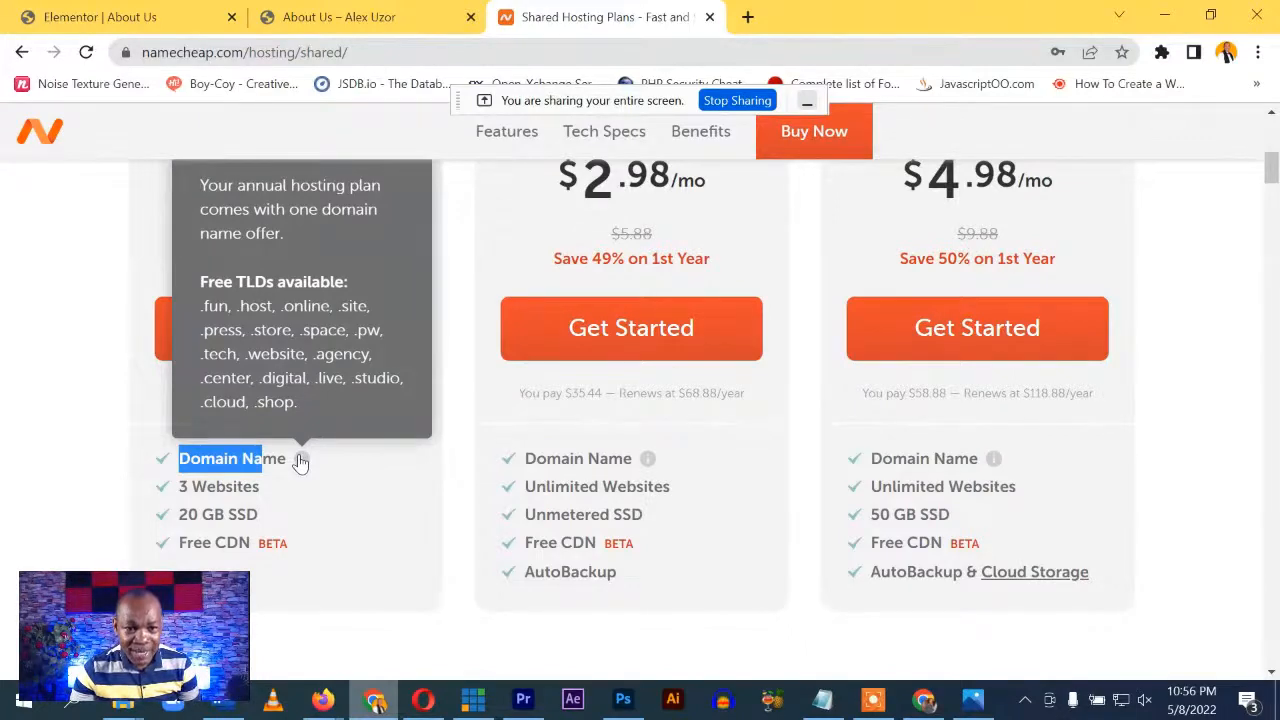
left_click(143, 450)
Compare the yearly prices and included features of the Stellar, Stellar Plus and Stellar Business plans
scroll(160, 440, "up", 4)
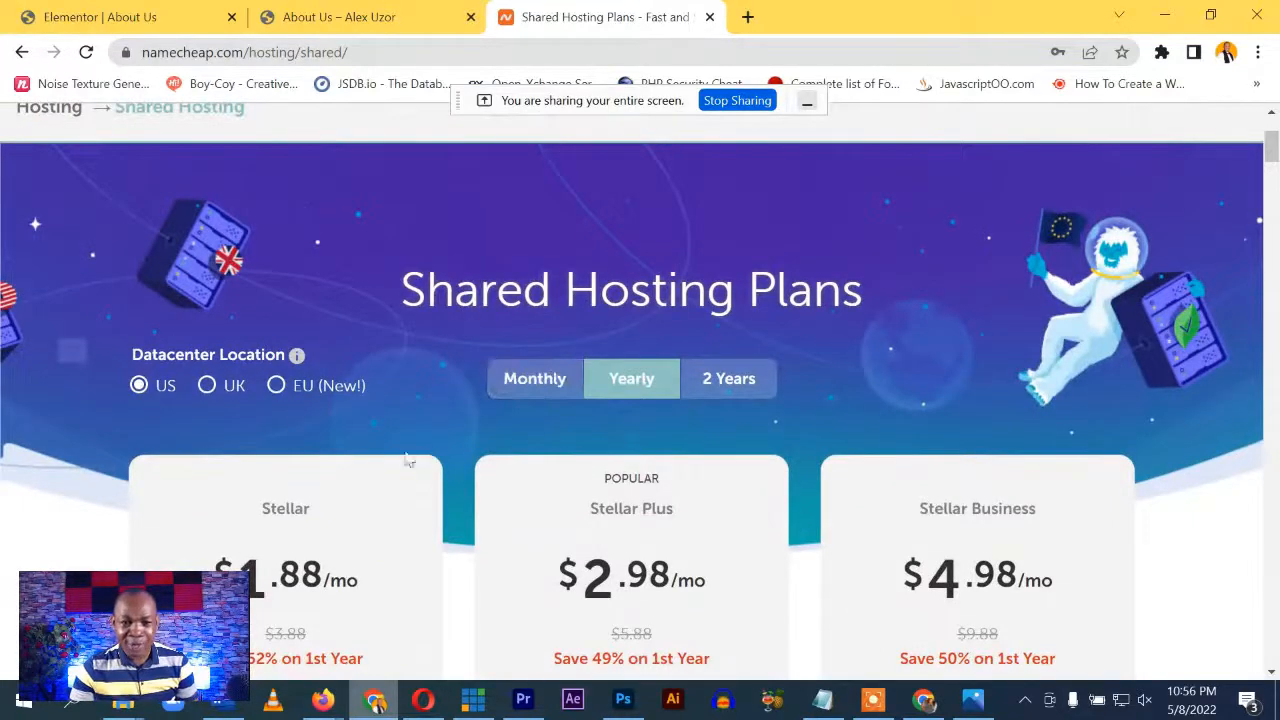
scroll(214, 363, "down", 2)
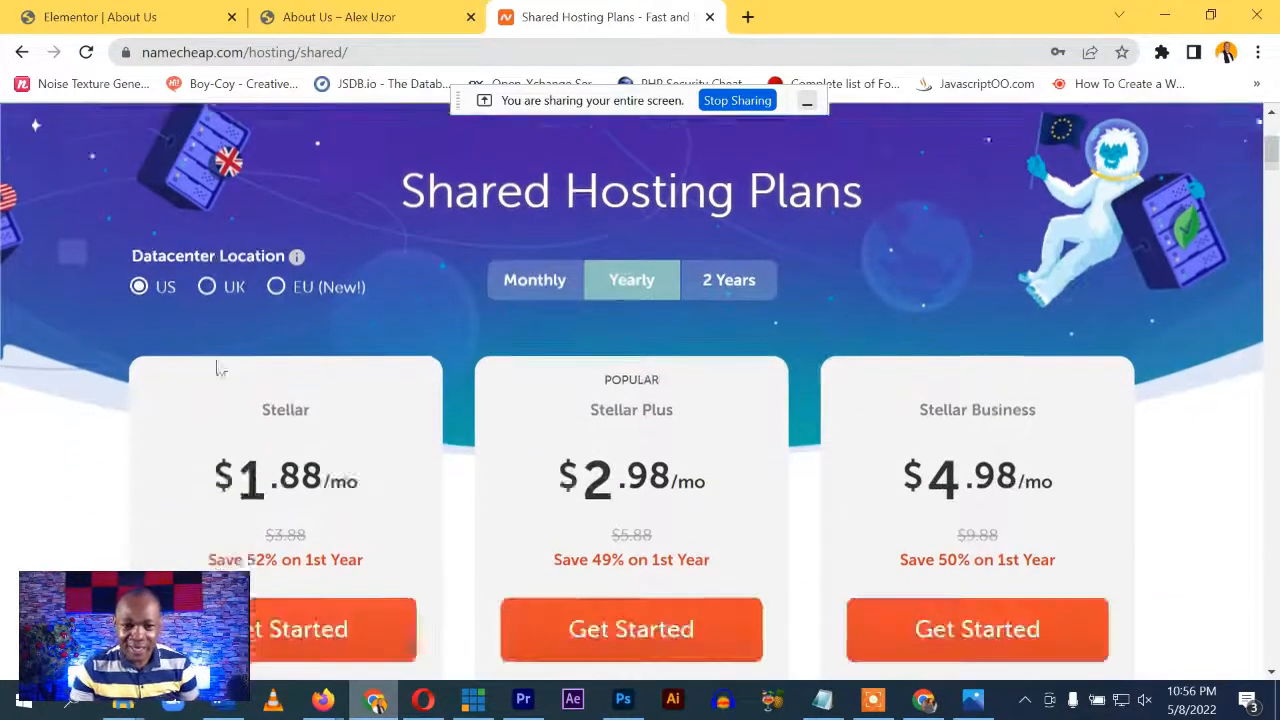
scroll(300, 400, "down", 3)
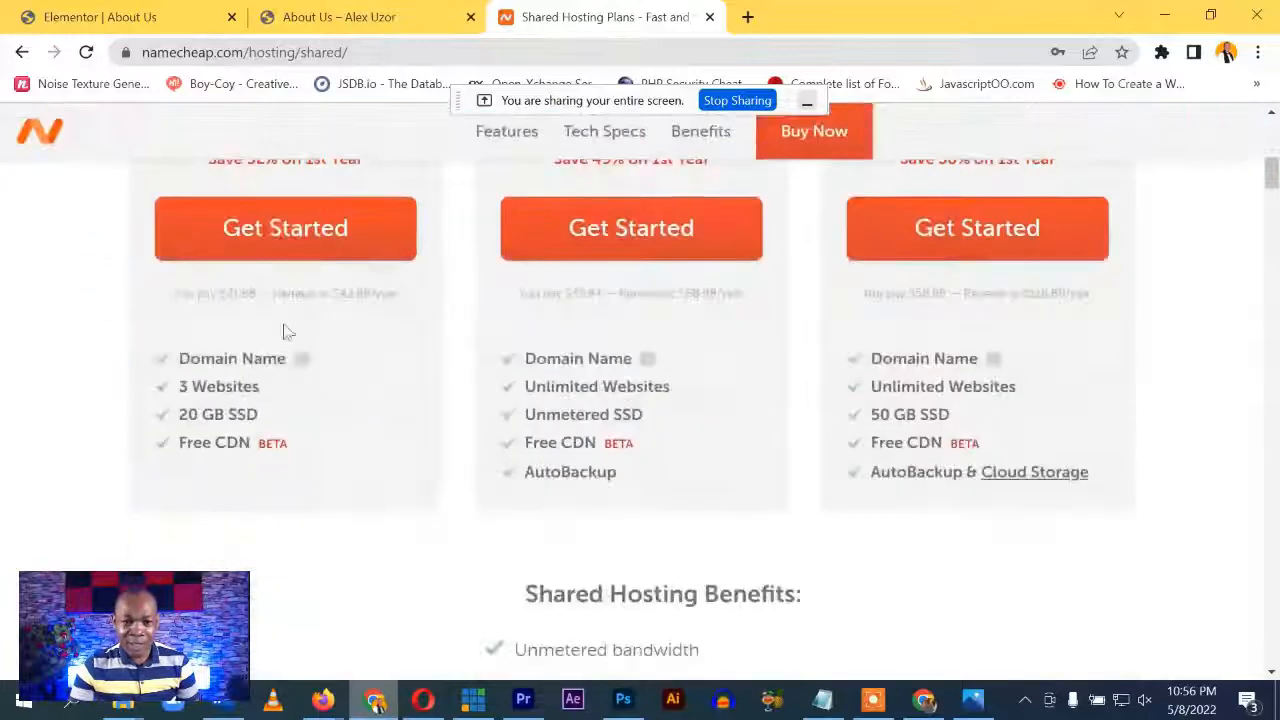
scroll(286, 400, "up", 2)
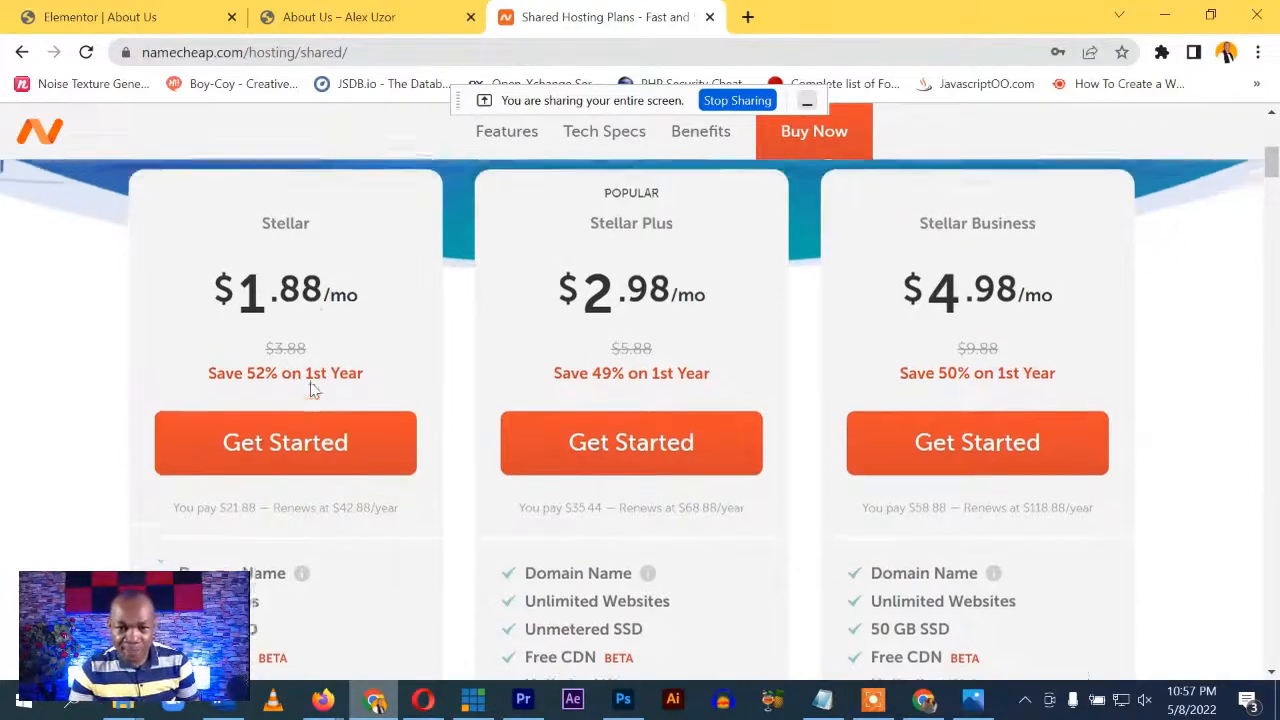
scroll(314, 391, "down", 2)
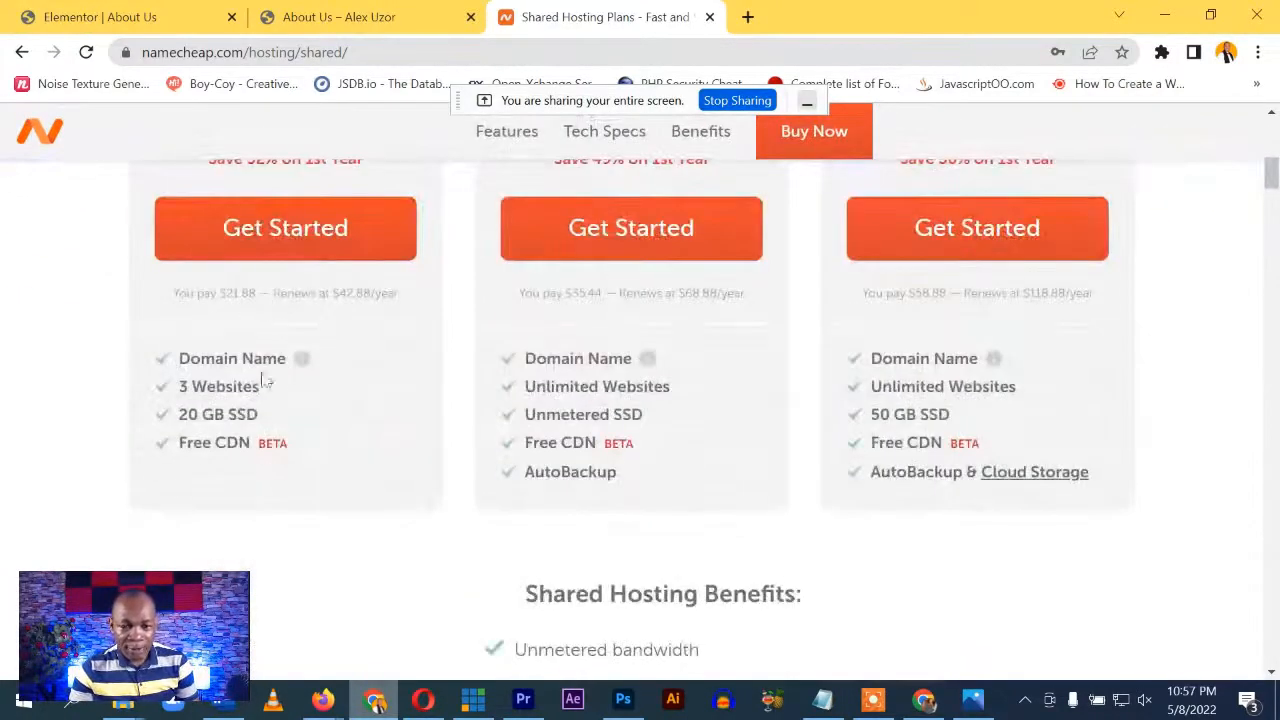
scroll(268, 385, "down", 2)
scroll(276, 403, "up", 2)
scroll(280, 405, "up", 1)
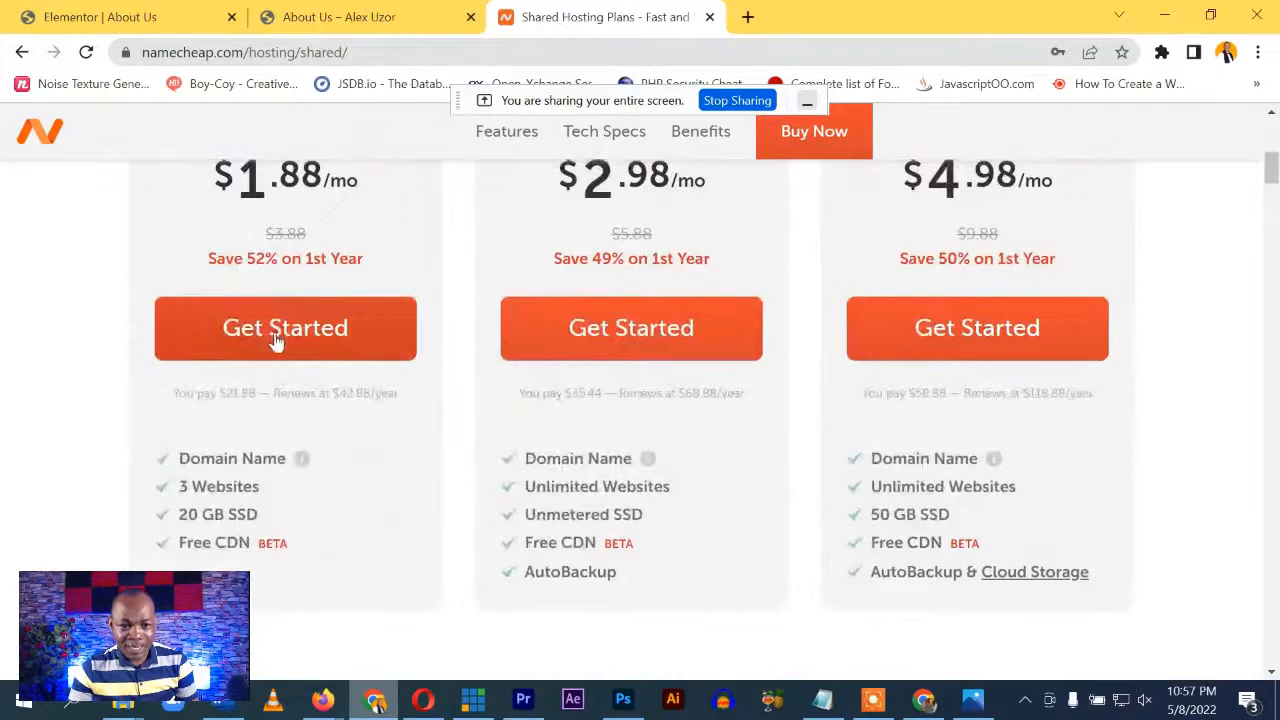
Start ordering the Stellar hosting plan, review its domain connection options, and choose New Purchase for the new domain name
left_click(278, 343)
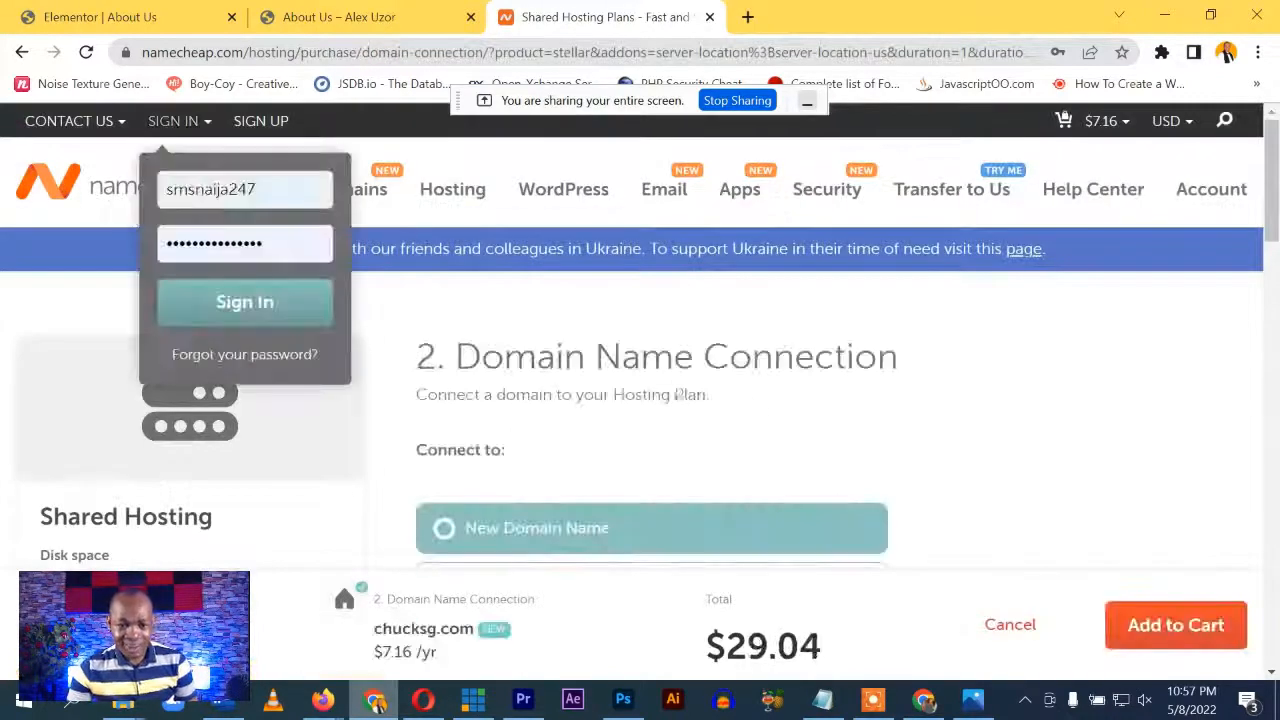
scroll(840, 440, "down", 2)
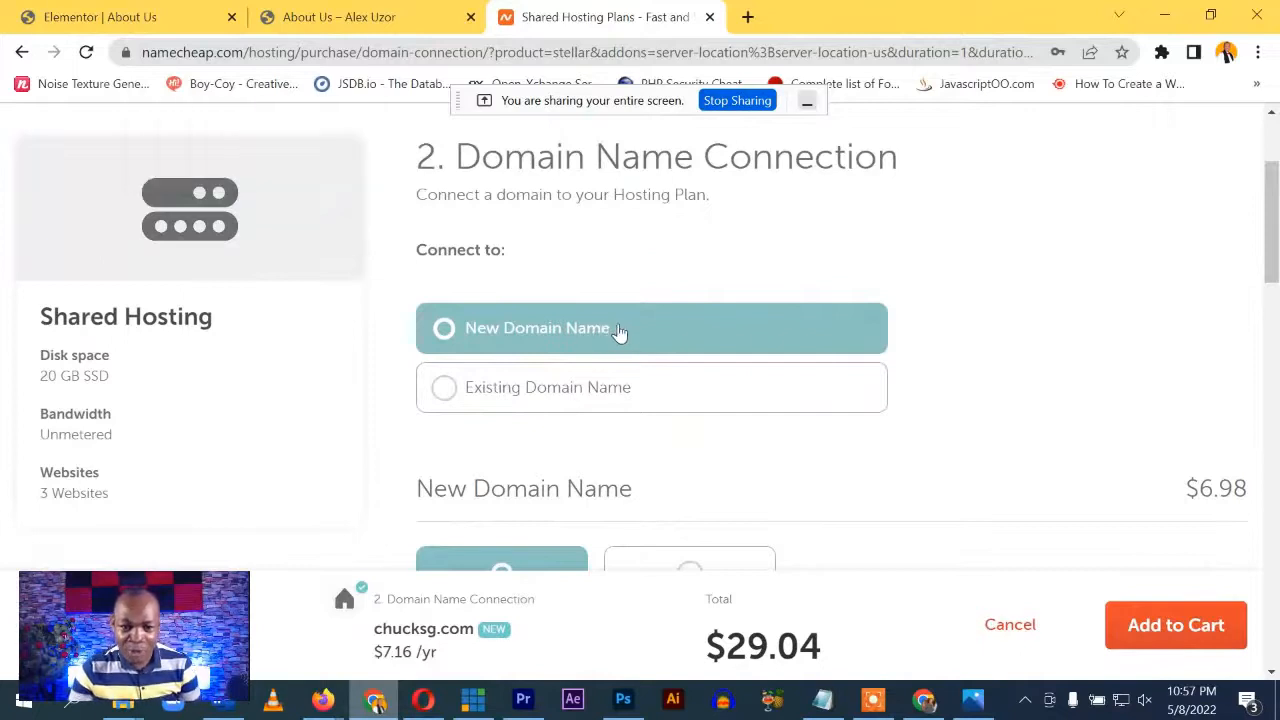
scroll(720, 318, "down", 2)
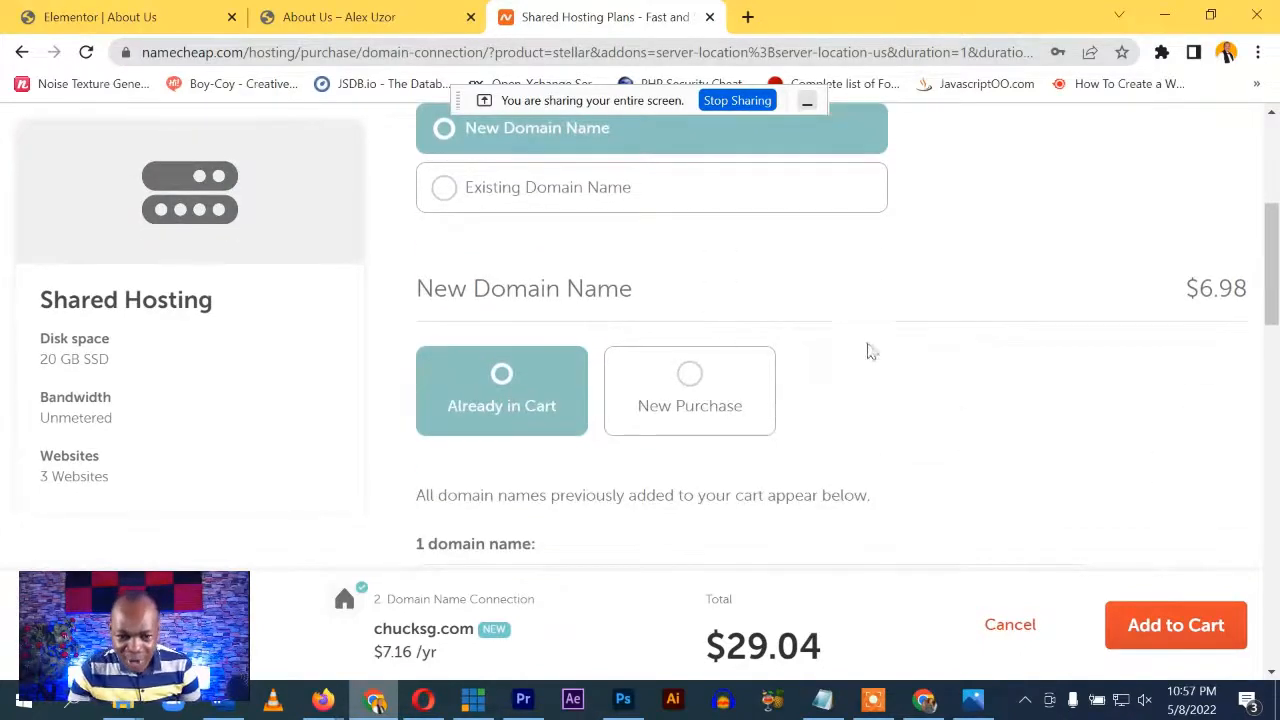
scroll(860, 345, "down", 2)
scroll(932, 425, "down", 2)
scroll(823, 357, "up", 6)
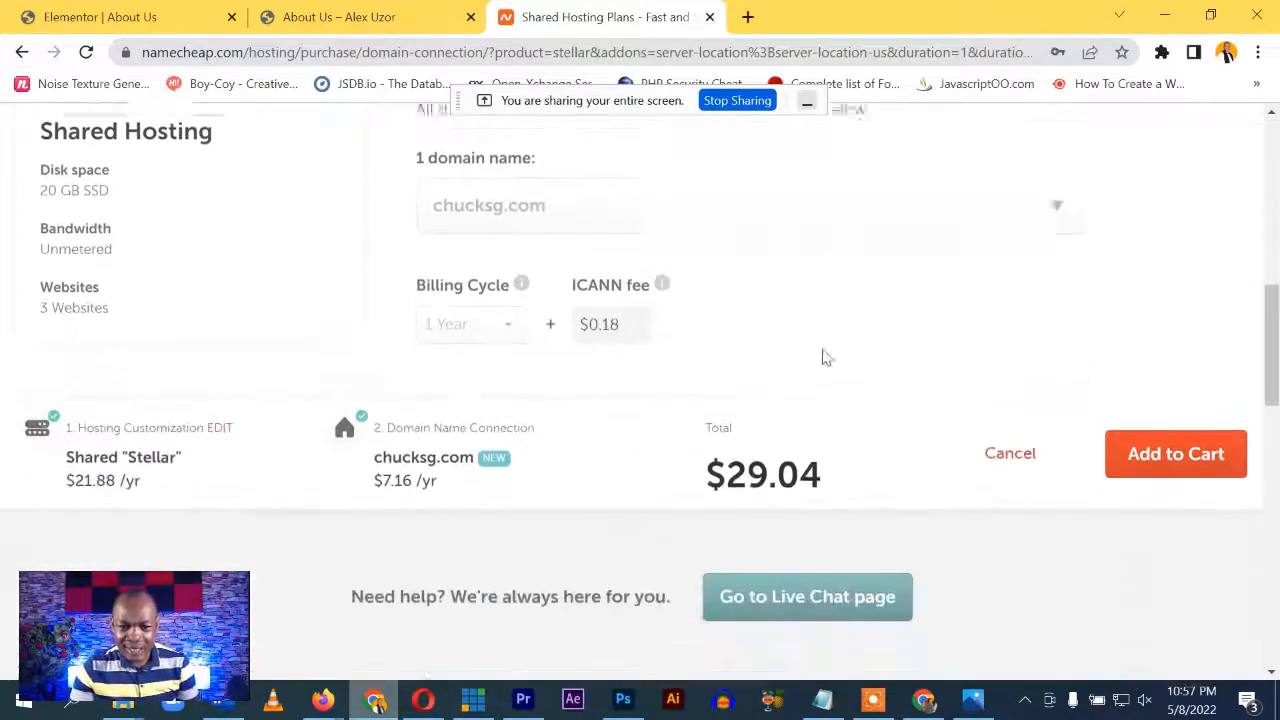
scroll(834, 374, "up", 2)
scroll(800, 414, "down", 3)
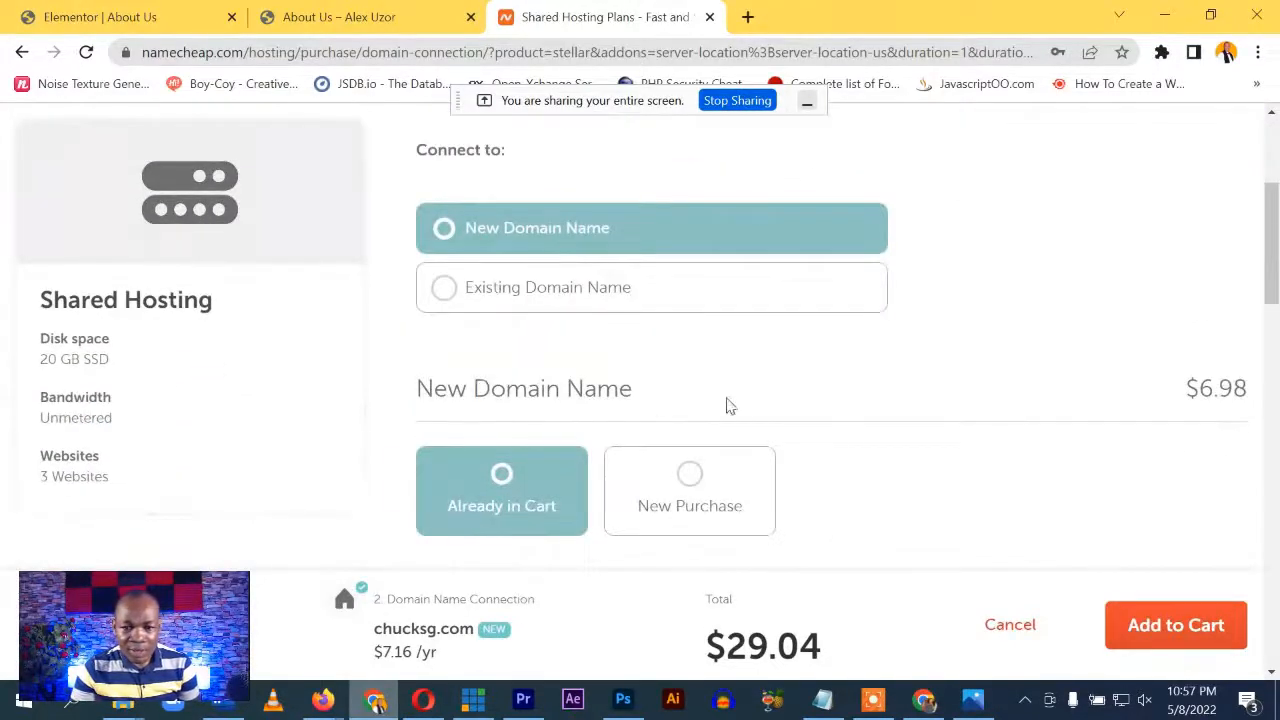
left_click(700, 470)
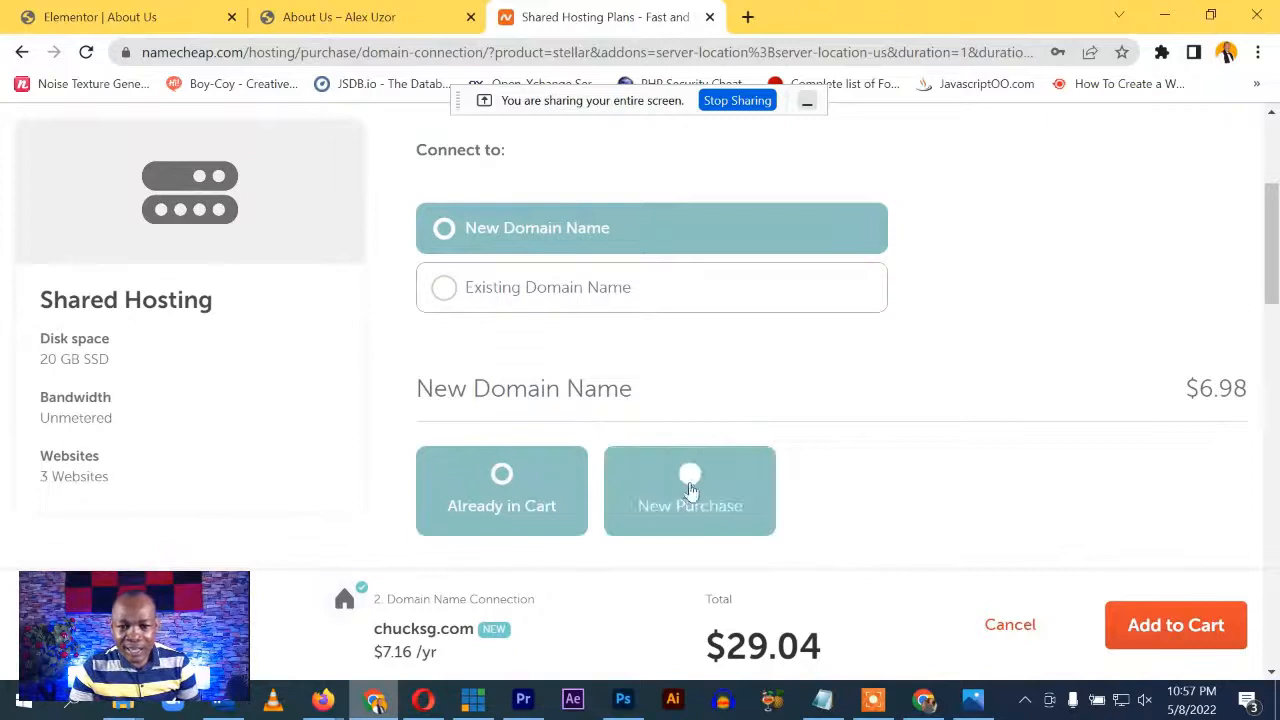
scroll(805, 406, "down", 3)
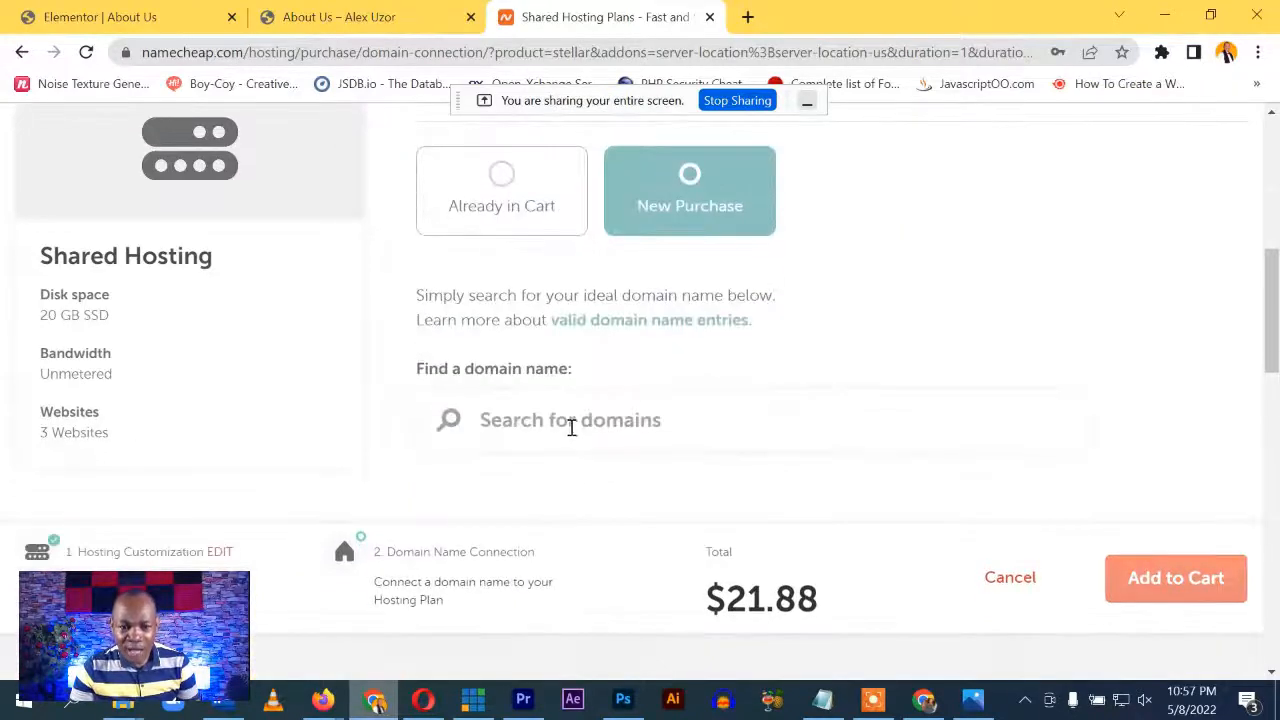
Switch the new domain choice to Already in Cart and review the chucksg.com billing cycle, ICANN fee and order total
scroll(571, 427, "up", 1)
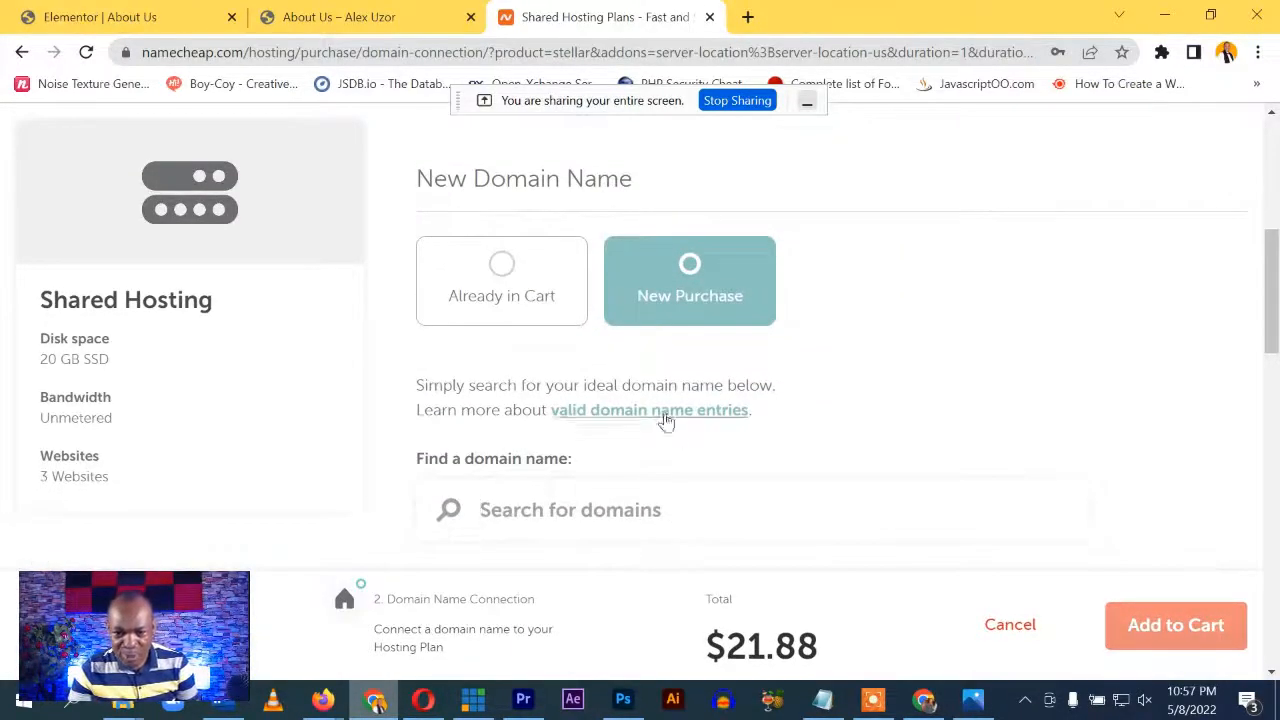
left_click(497, 283)
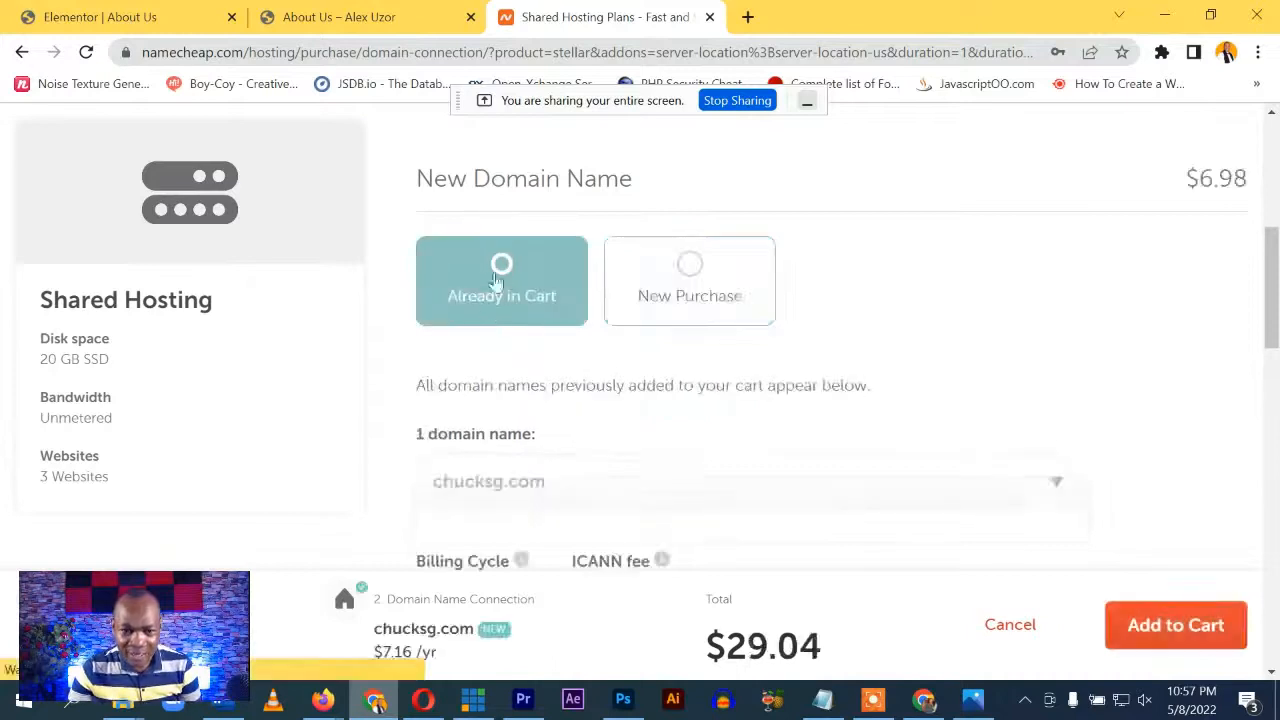
scroll(786, 425, "down", 1)
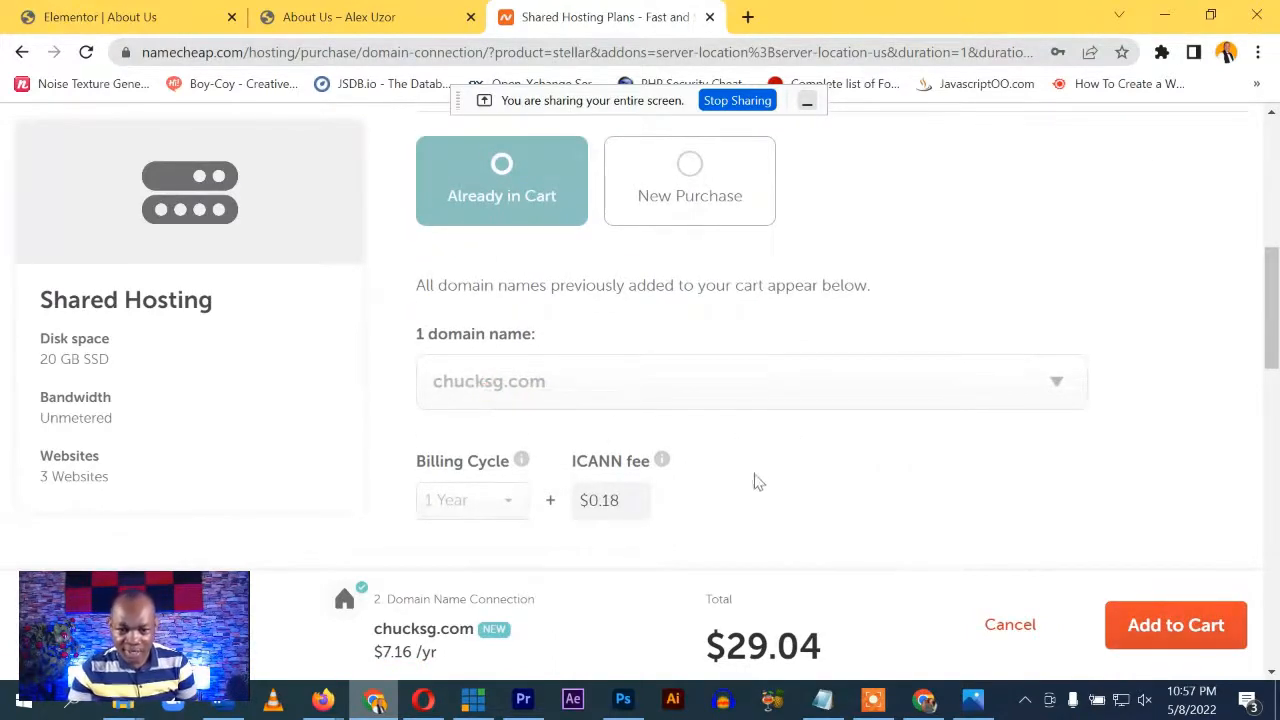
scroll(734, 477, "down", 2)
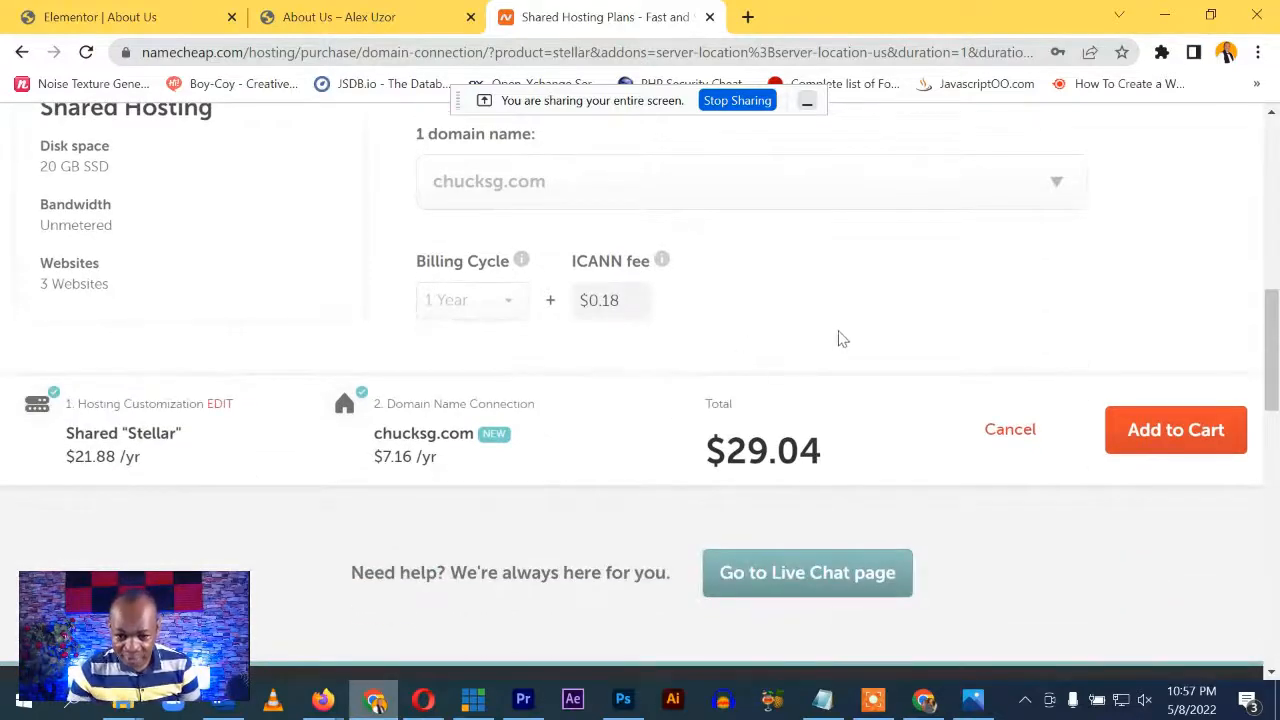
scroll(840, 338, "up", 1)
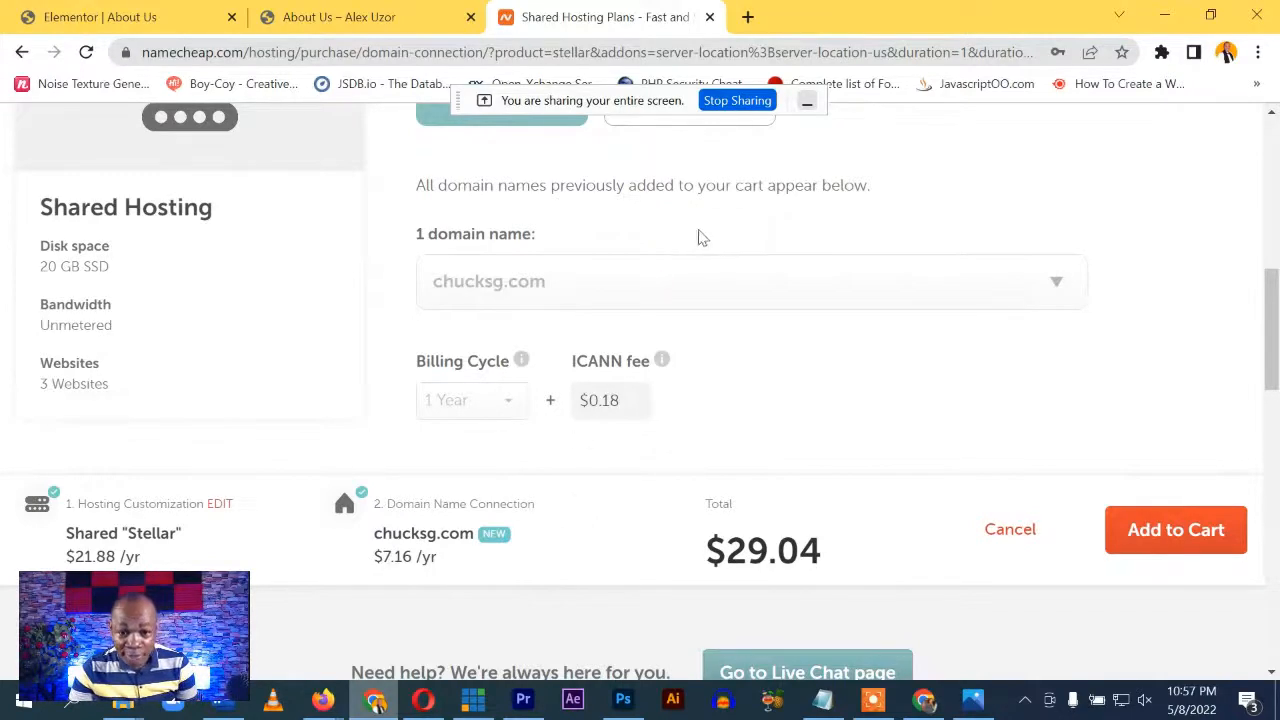
scroll(689, 271, "up", 1)
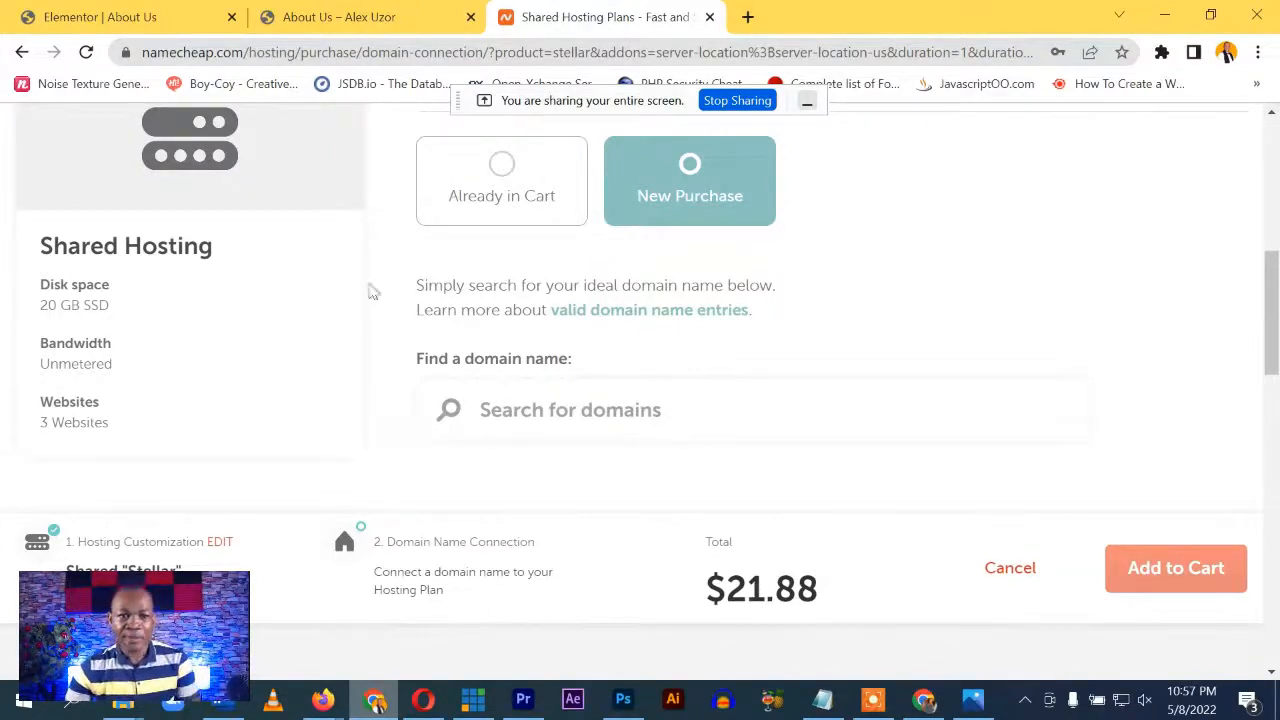
Search the web for hostgator, open the official HostGator website, and dismiss its cookie notice
scroll(372, 291, "up", 6)
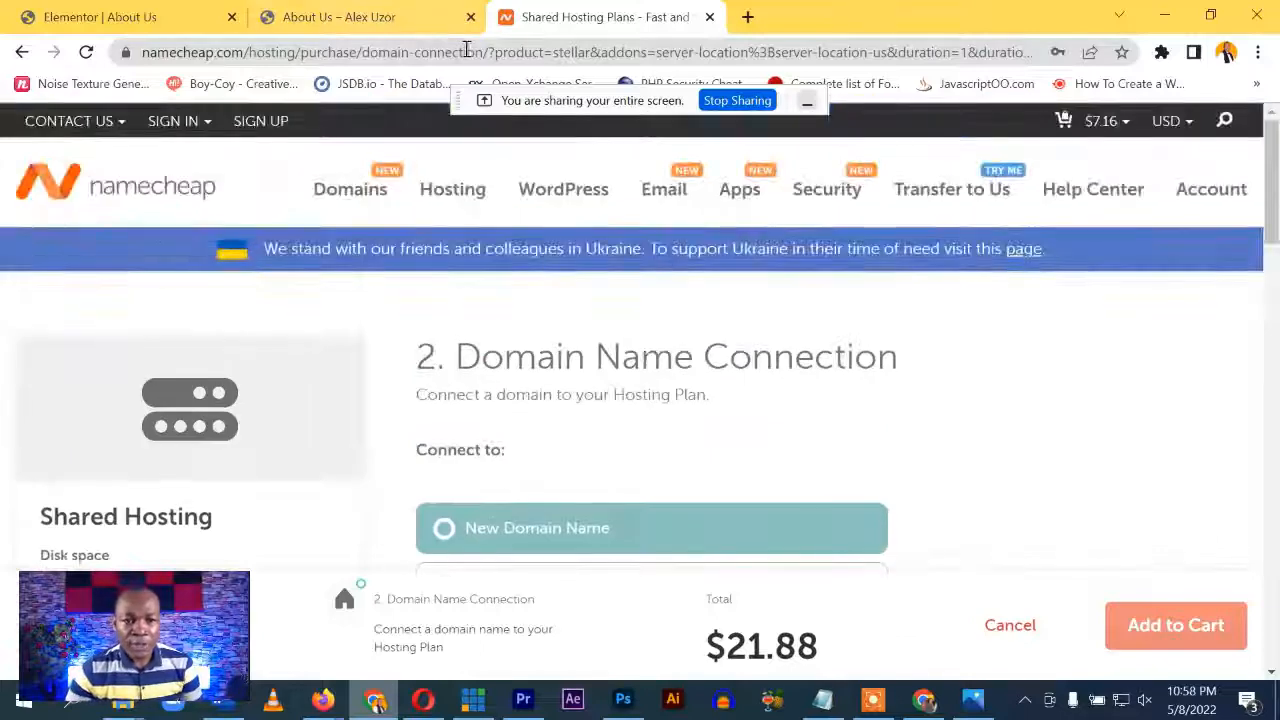
left_click(466, 50)
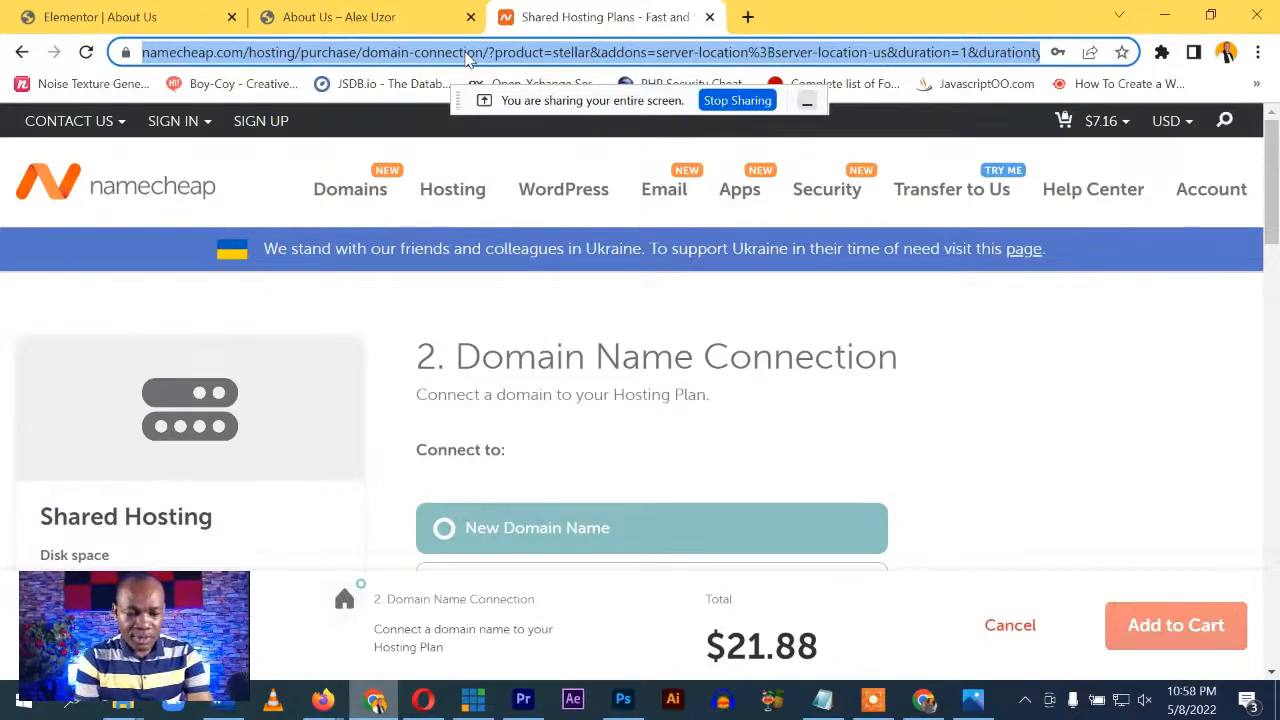
type("hostgator")
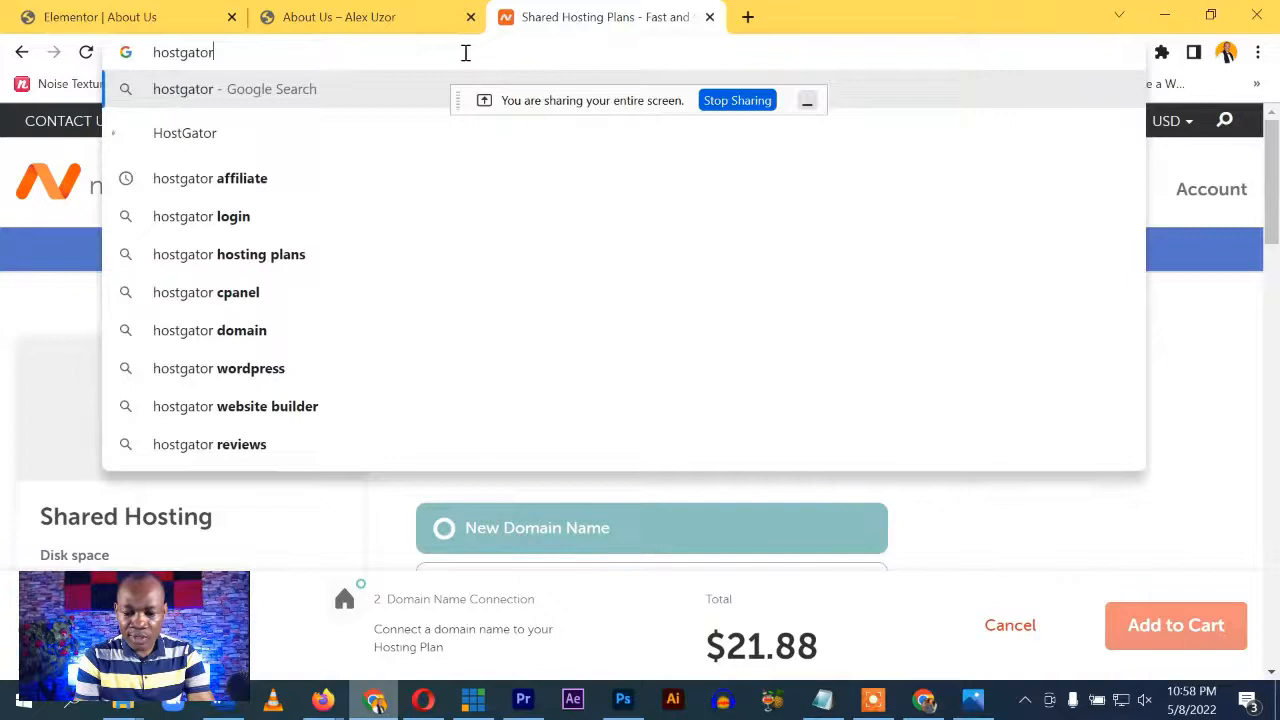
key("Return")
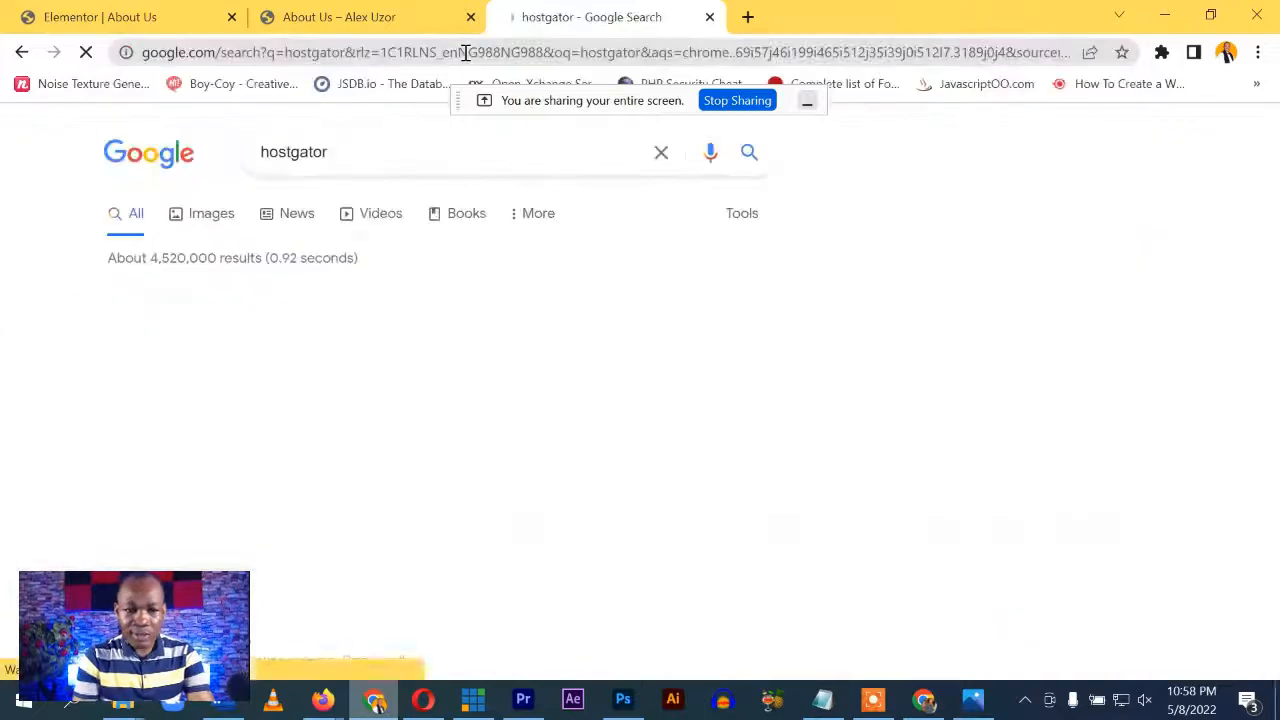
scroll(335, 325, "down", 1)
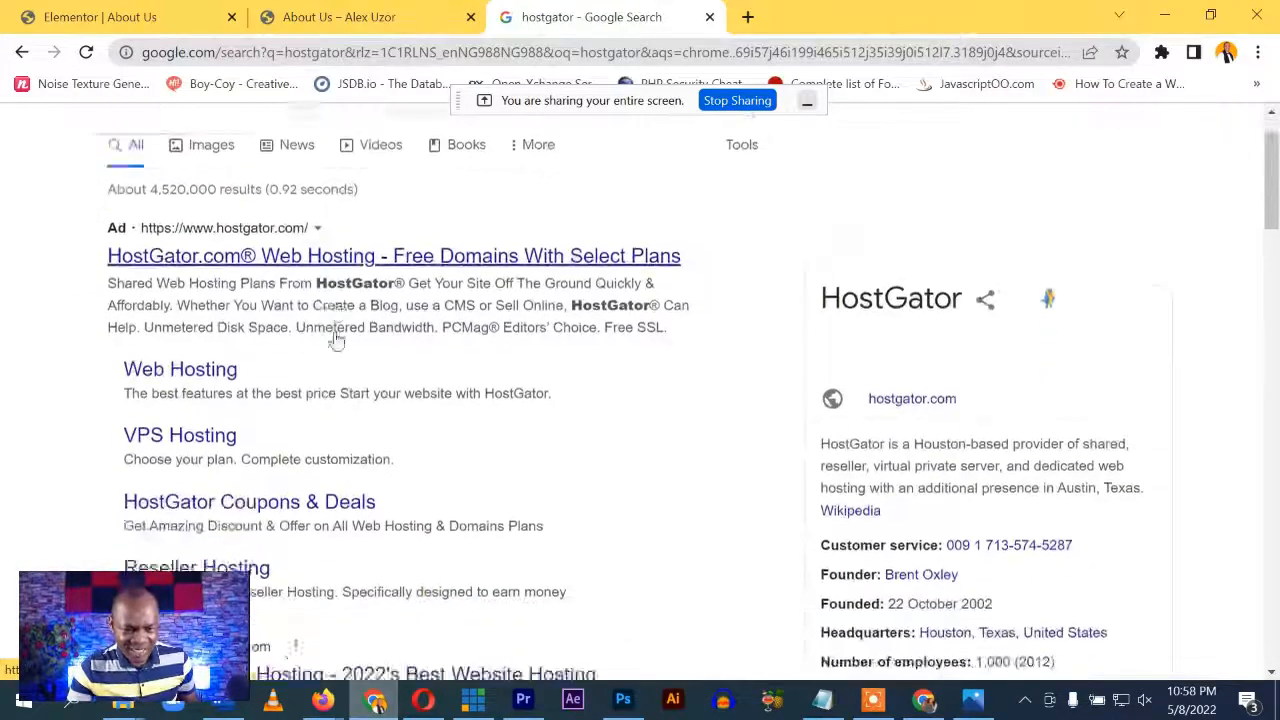
left_click(293, 645)
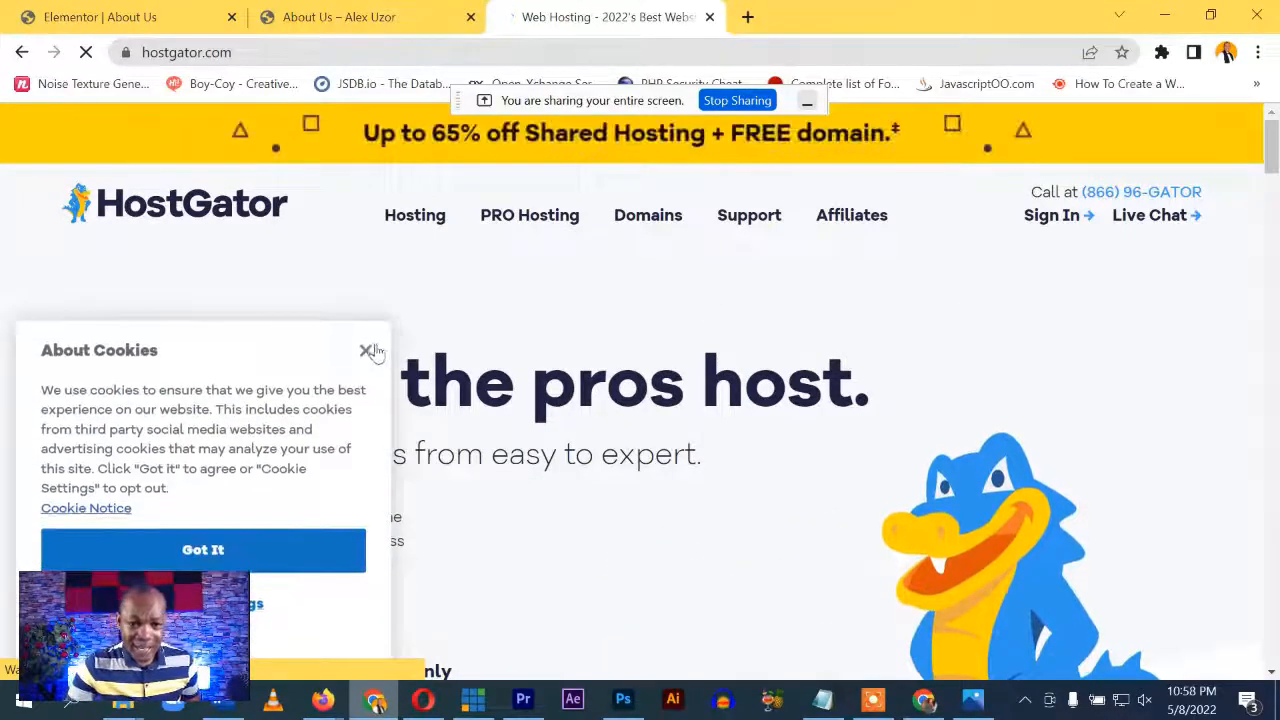
left_click(365, 357)
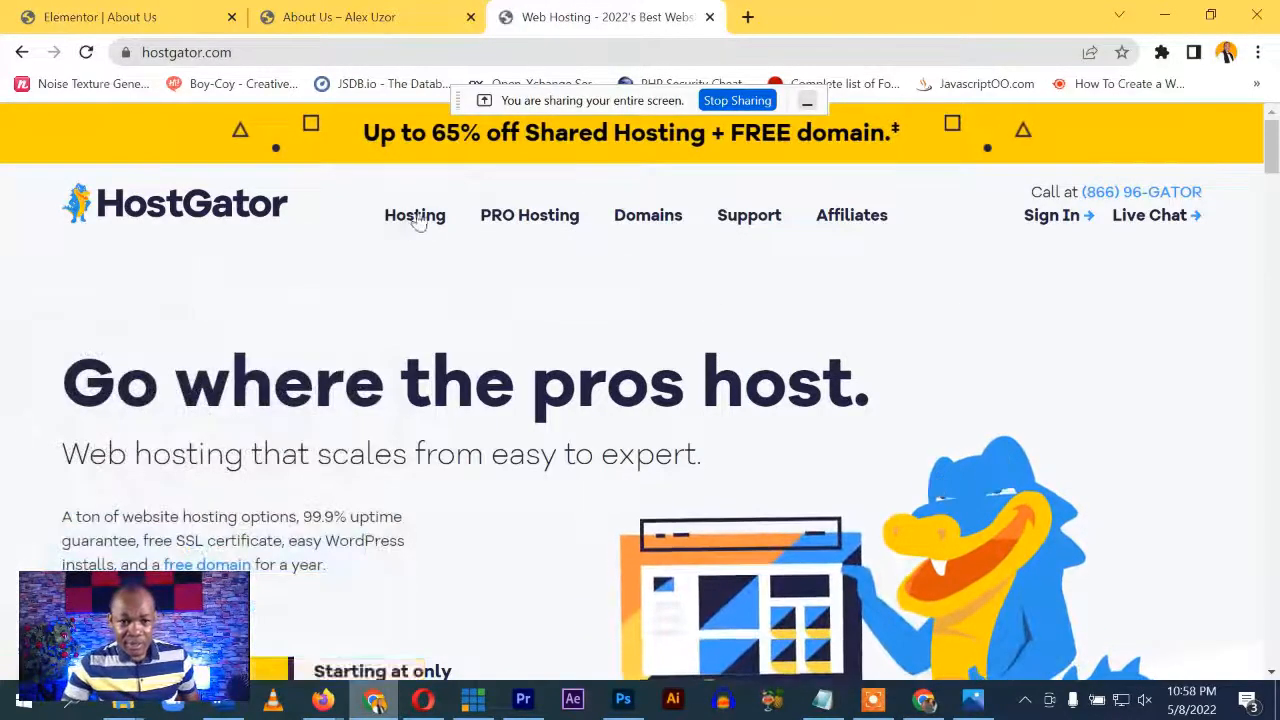
Open HostGator's Shared Hosting page and compare the features and introductory prices of the Hatchling, Baby and Business plans
mouse_move(407, 224)
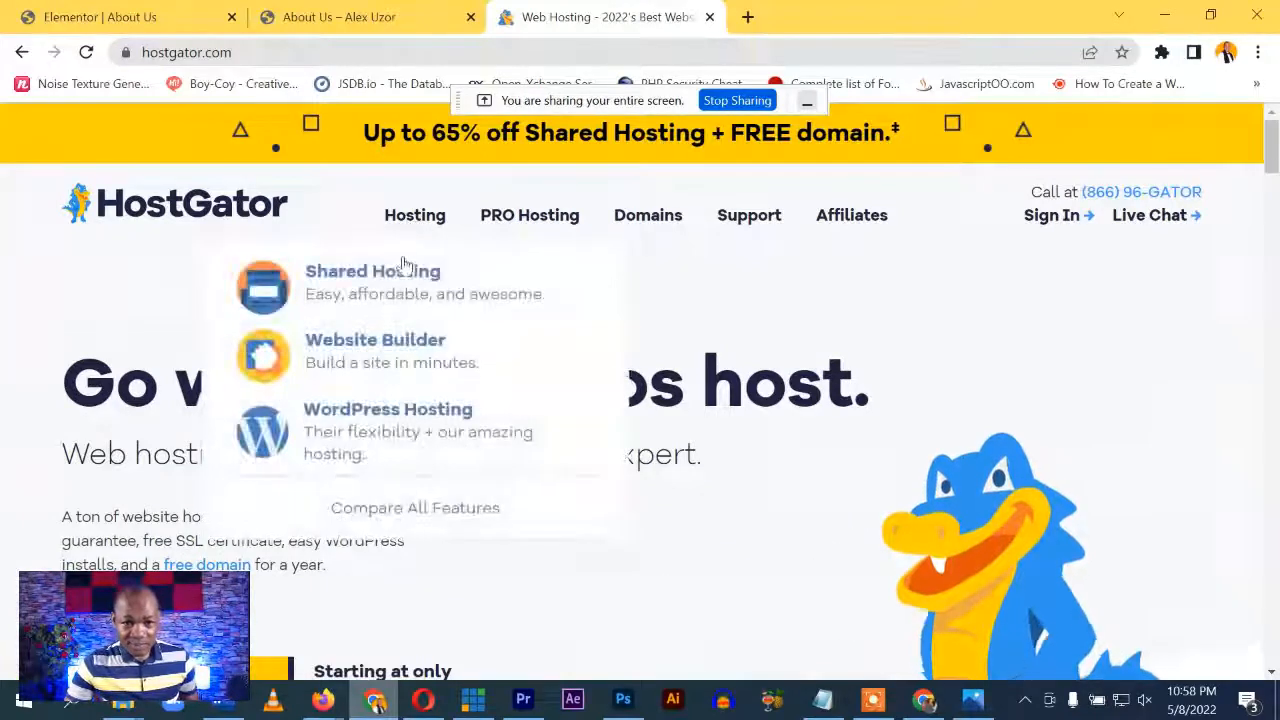
left_click(402, 273)
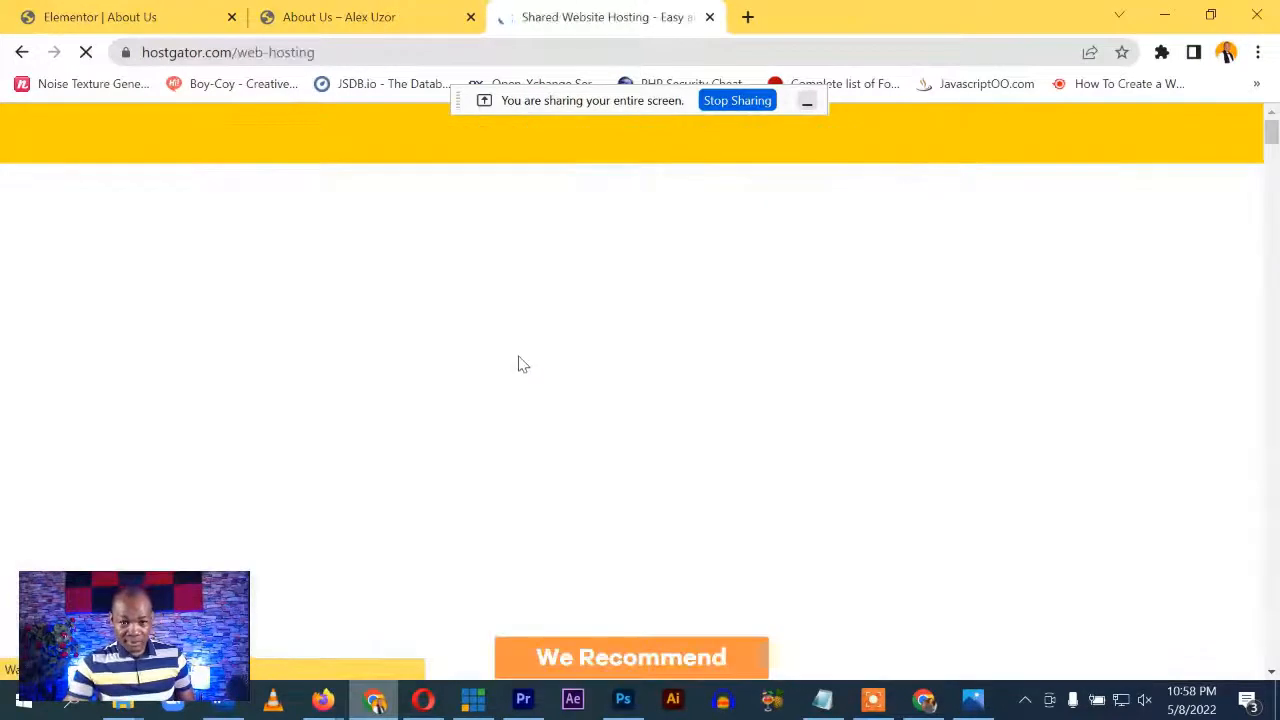
scroll(560, 380, "down", 5)
scroll(428, 375, "down", 3)
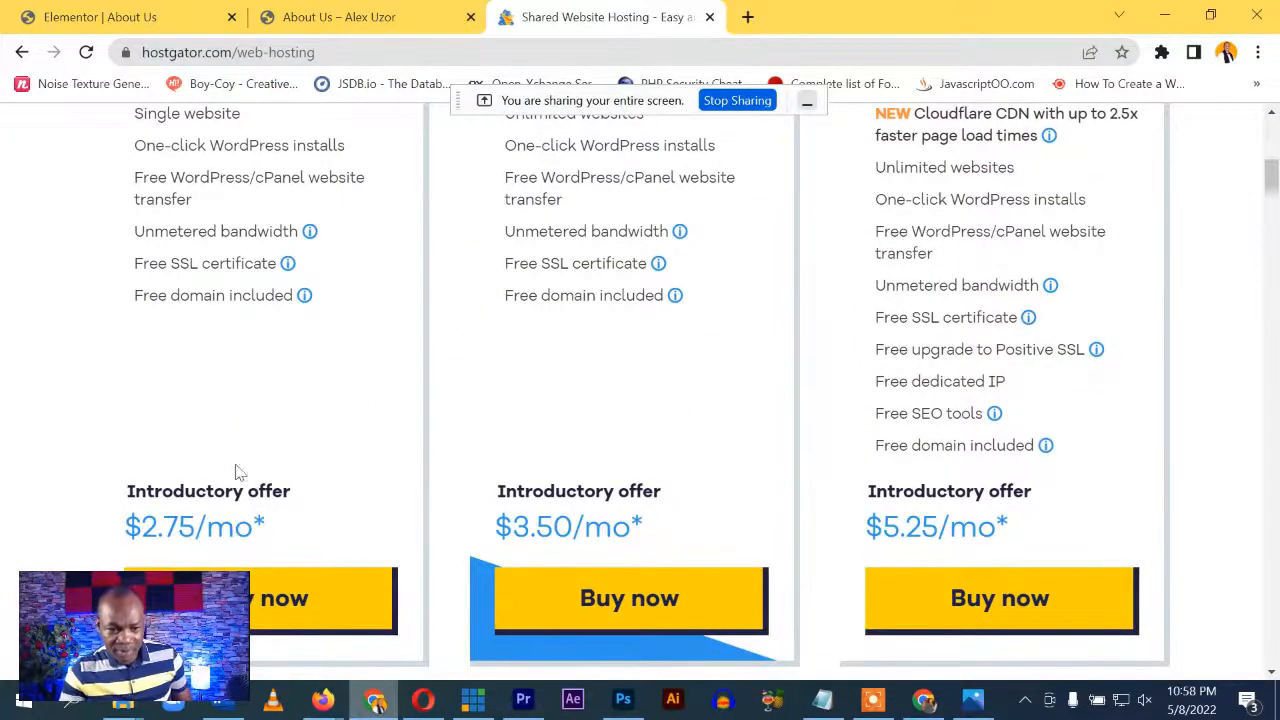
scroll(262, 384, "up", 2)
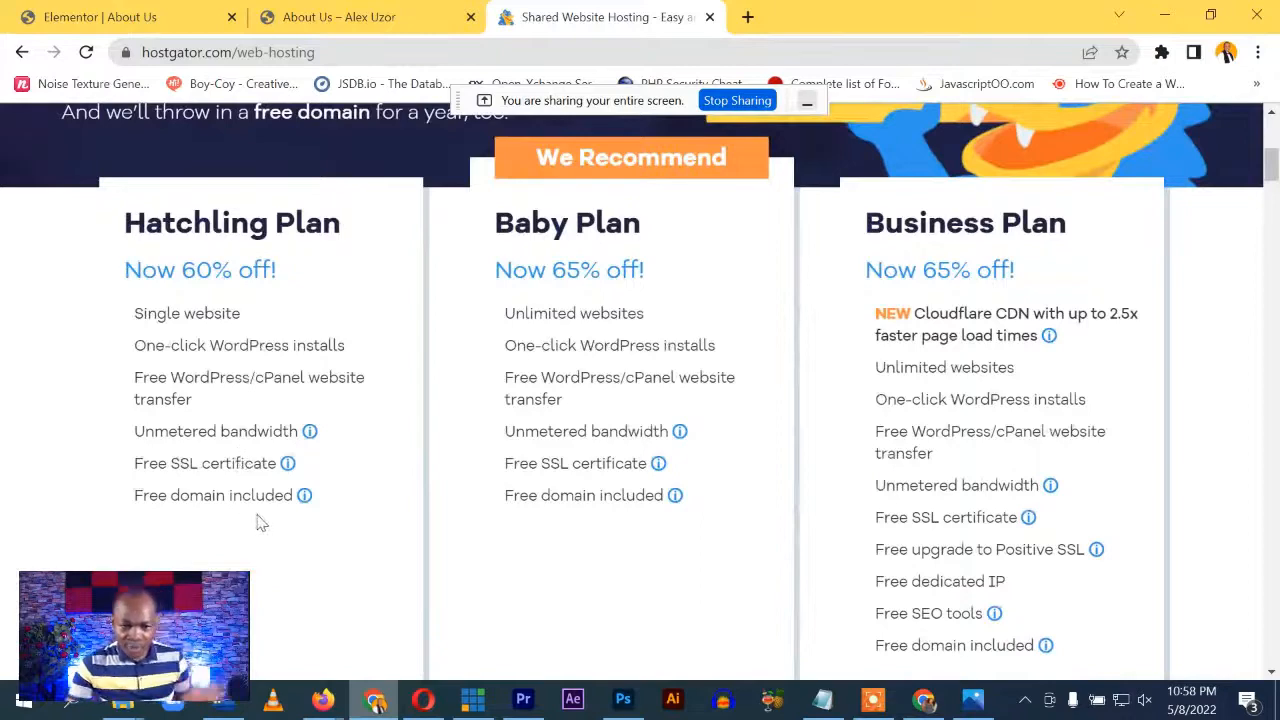
scroll(270, 520, "down", 1)
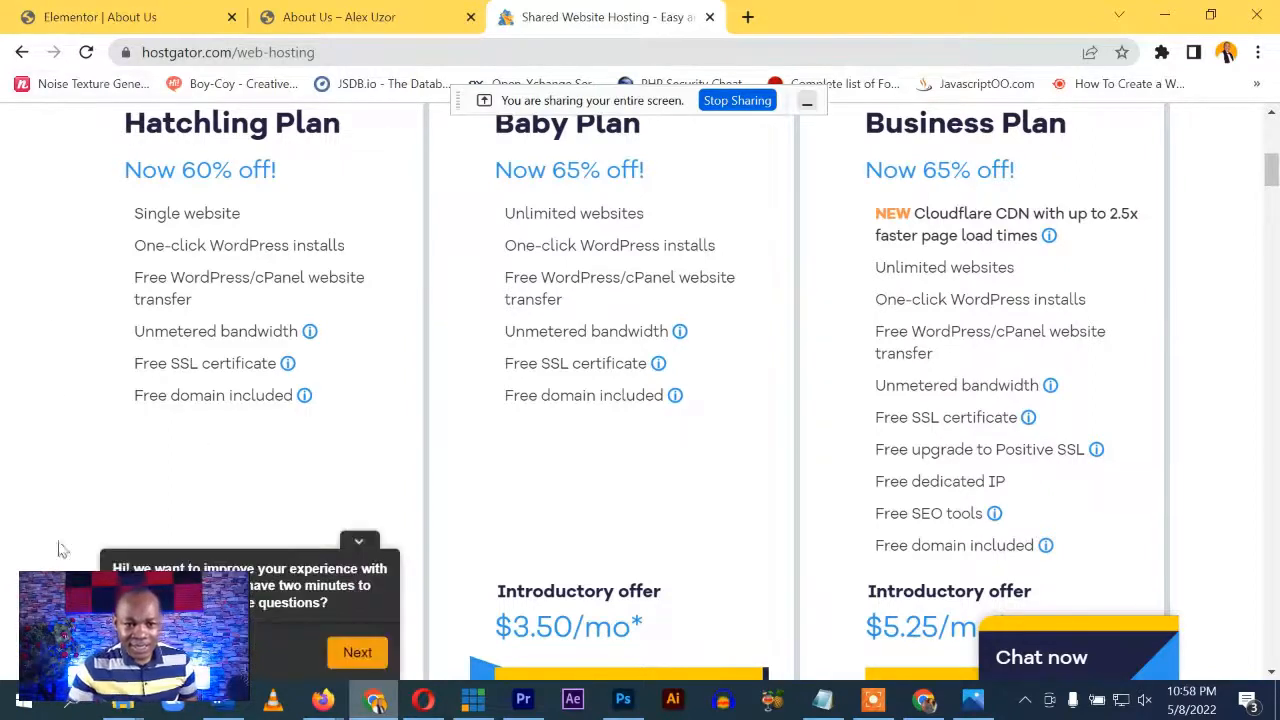
Check HostGator's connection security information, close it, and point out the SSL certificate entry among the Hatchling Plan's features
left_click(126, 53)
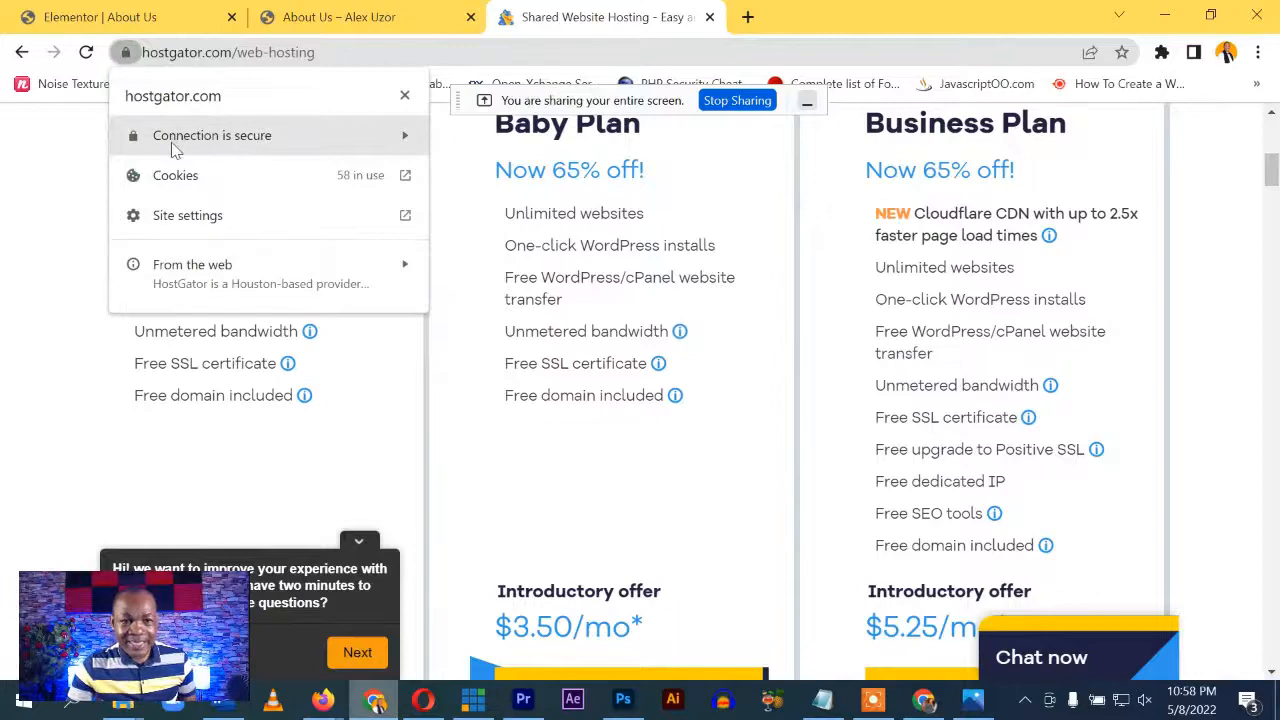
left_click(405, 97)
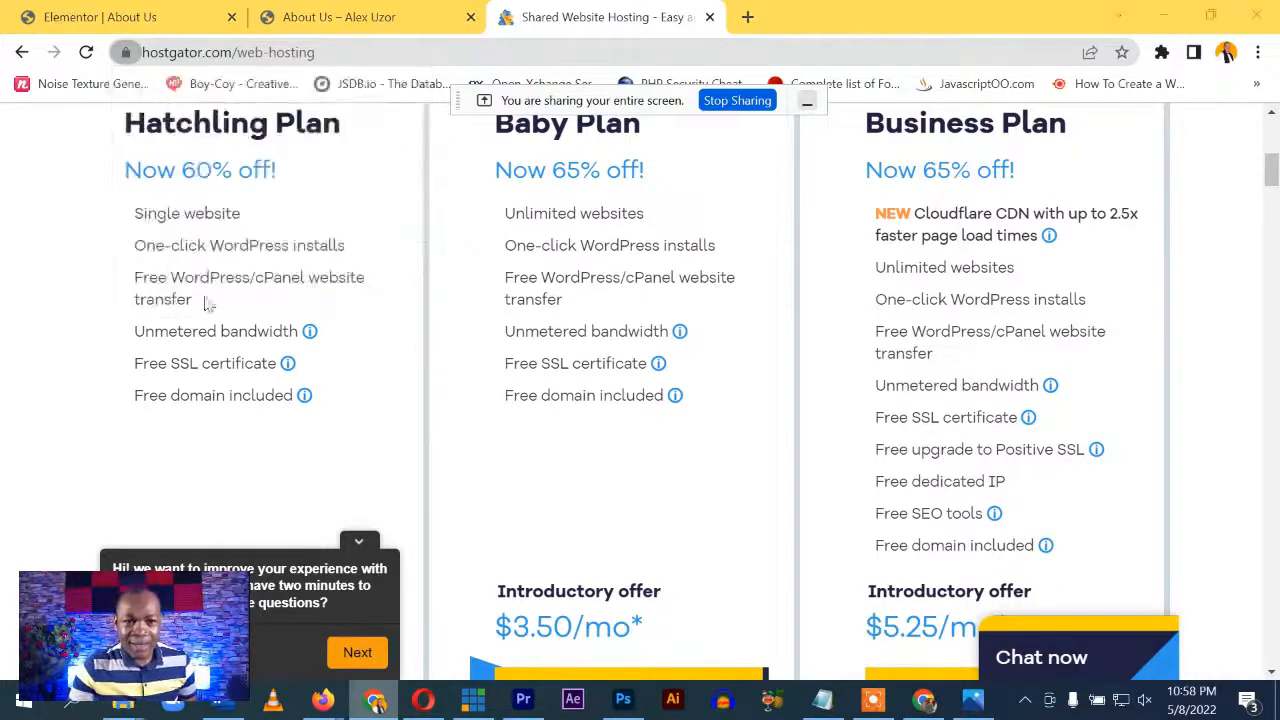
scroll(200, 358, "up", 2)
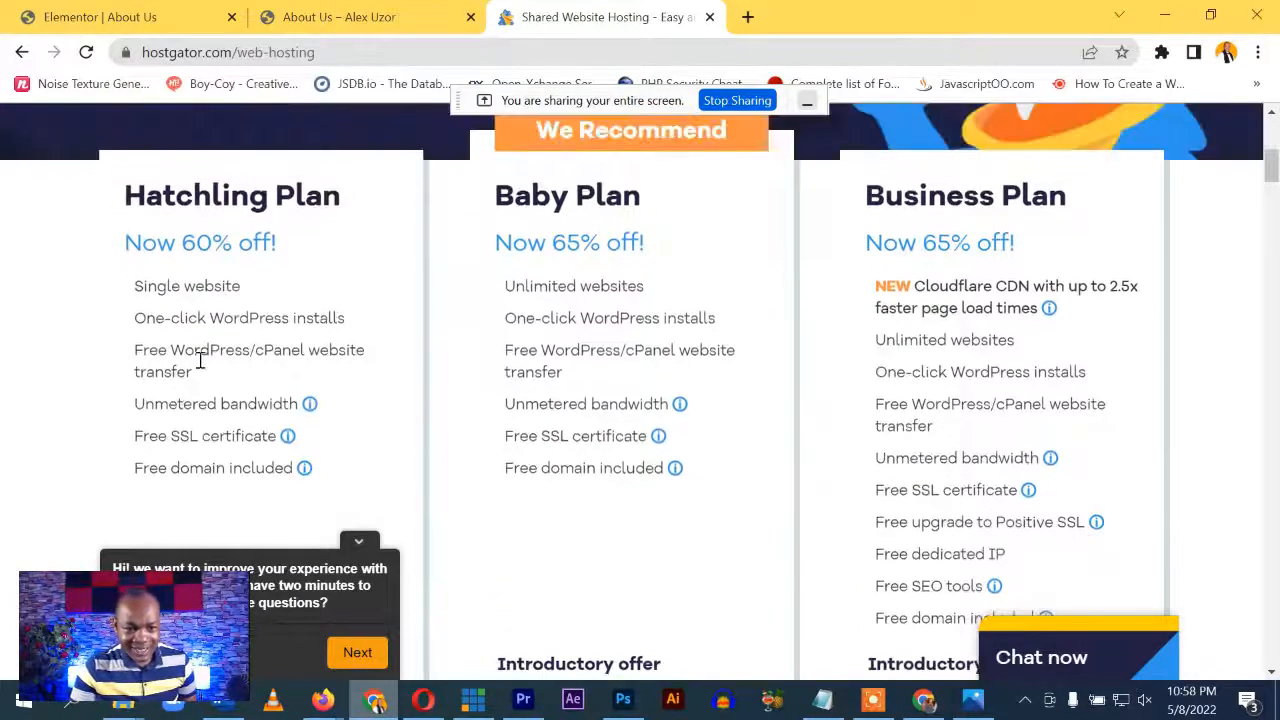
scroll(210, 400, "down", 2)
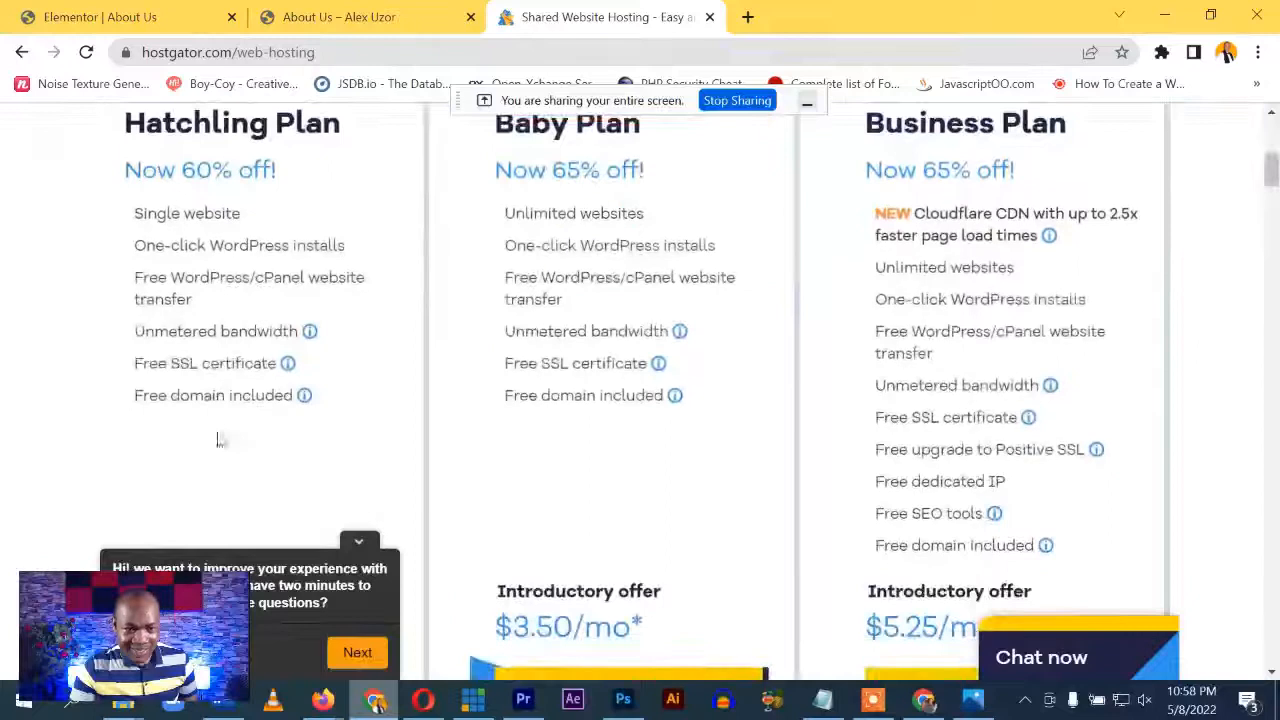
left_click(187, 365)
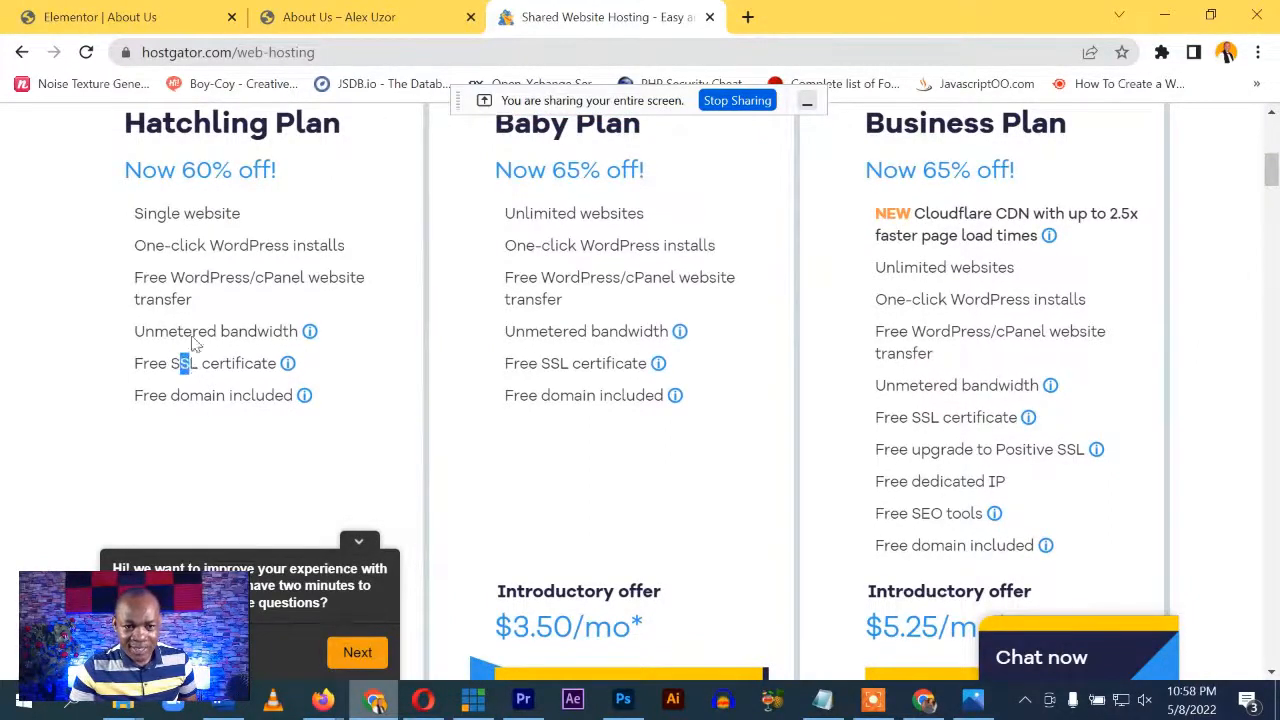
Check the connection security indicator of the published About Us page and return to the HostGator page
left_click(365, 16)
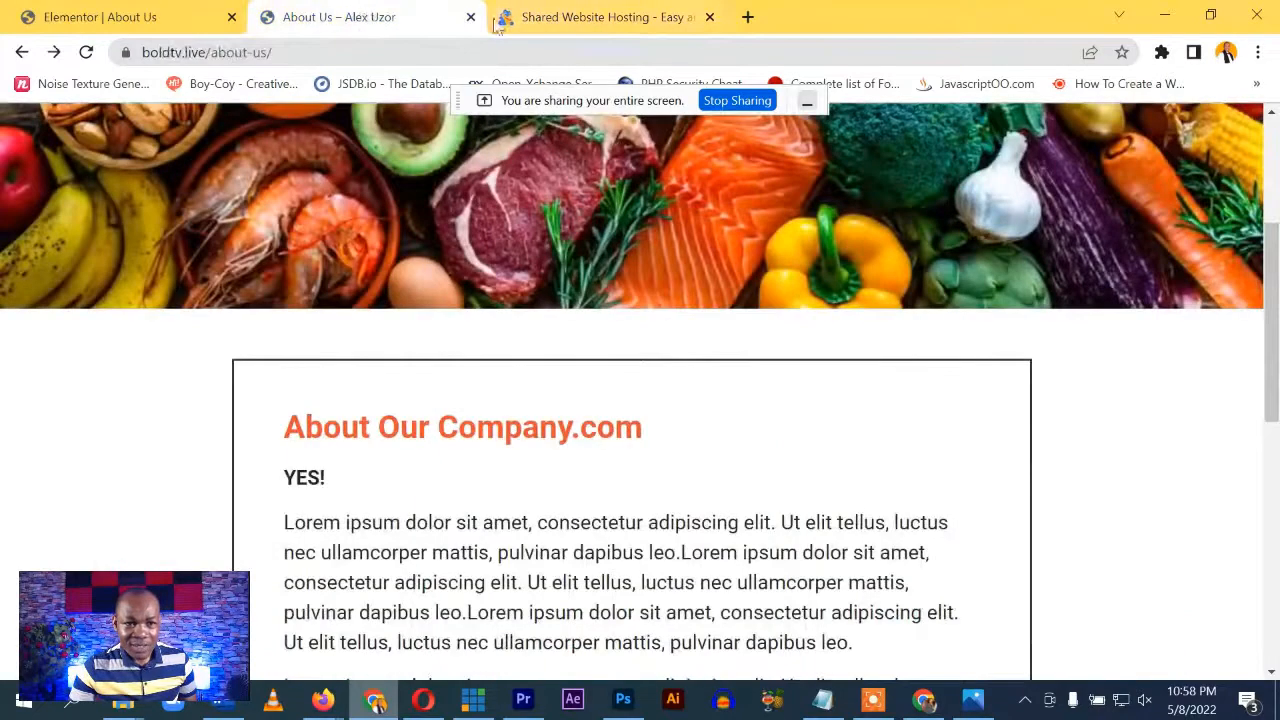
left_click(126, 52)
left_click(126, 52)
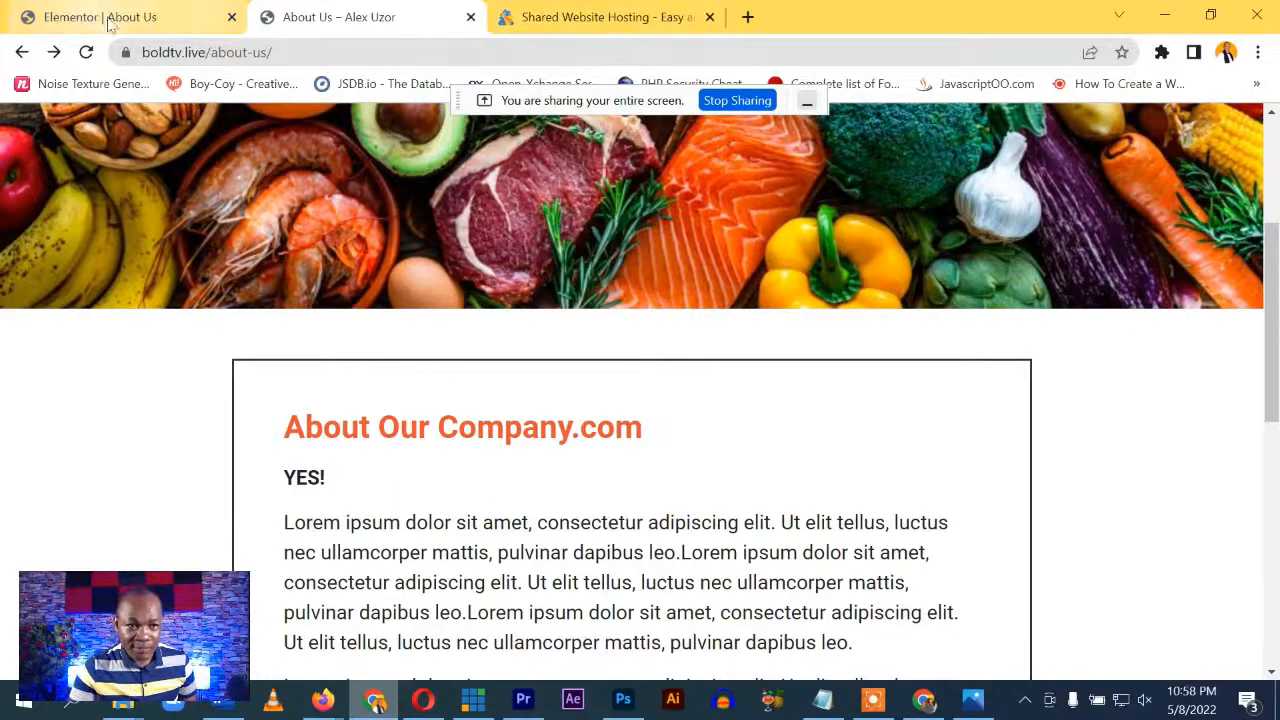
left_click(571, 20)
Search the web for greengeeks and open the GreenGeeks website from the results
scroll(424, 536, "up", 7)
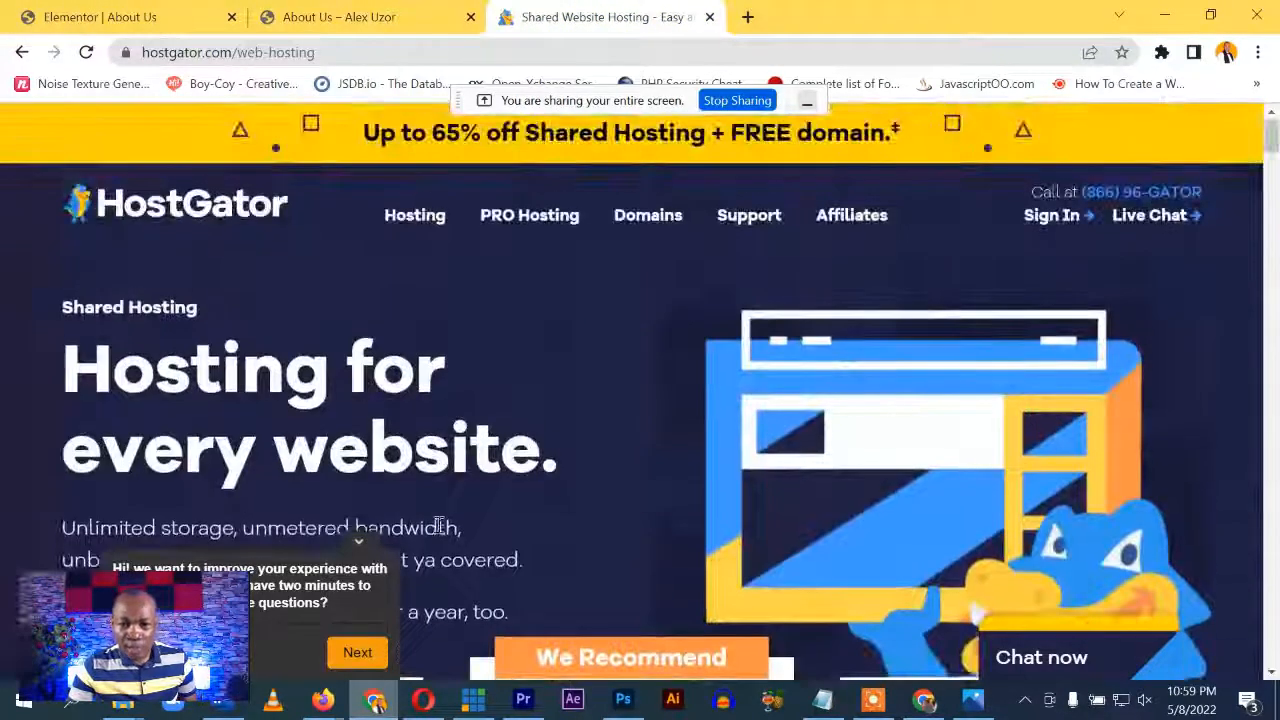
left_click(514, 52)
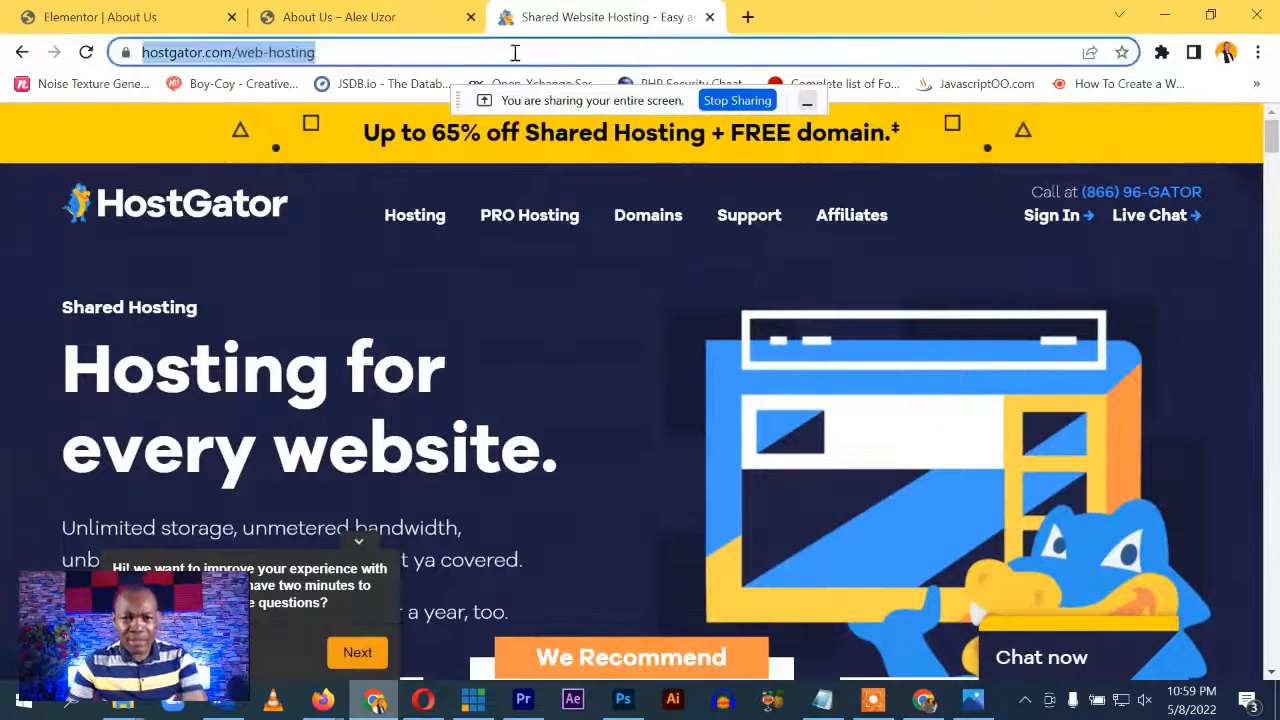
type("gro")
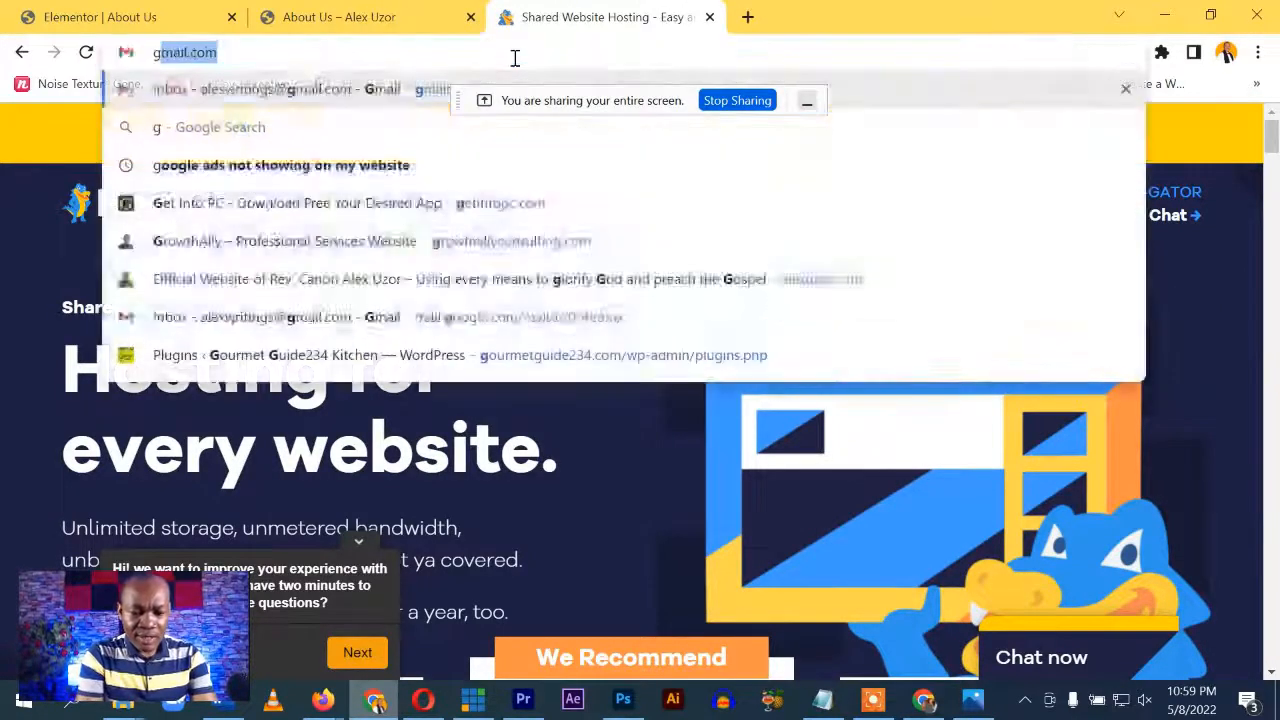
type("engeek")
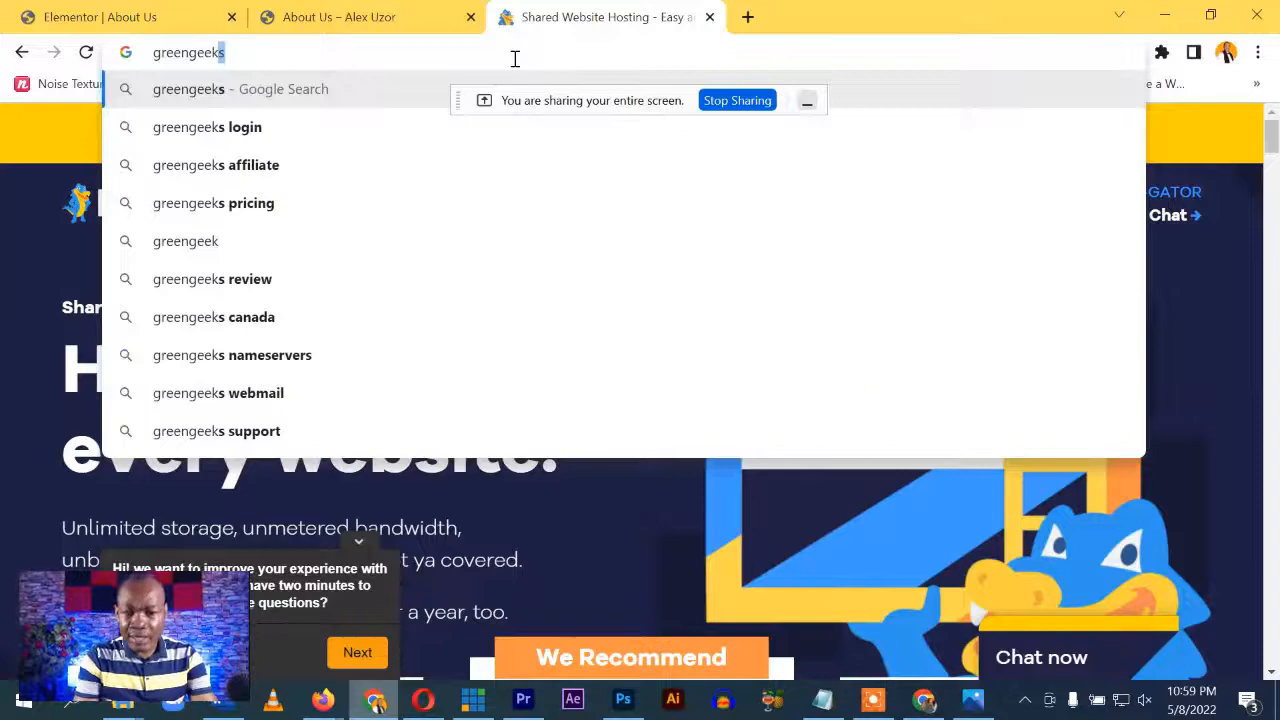
key("Return")
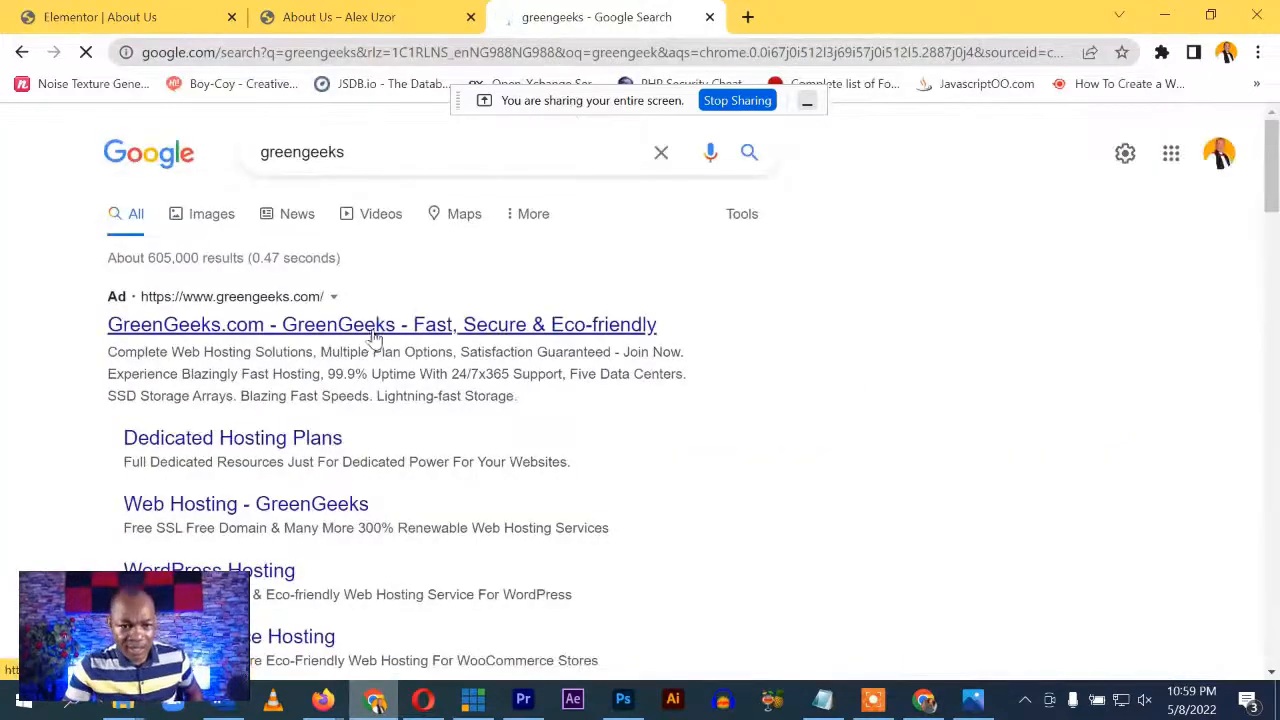
left_click(373, 336)
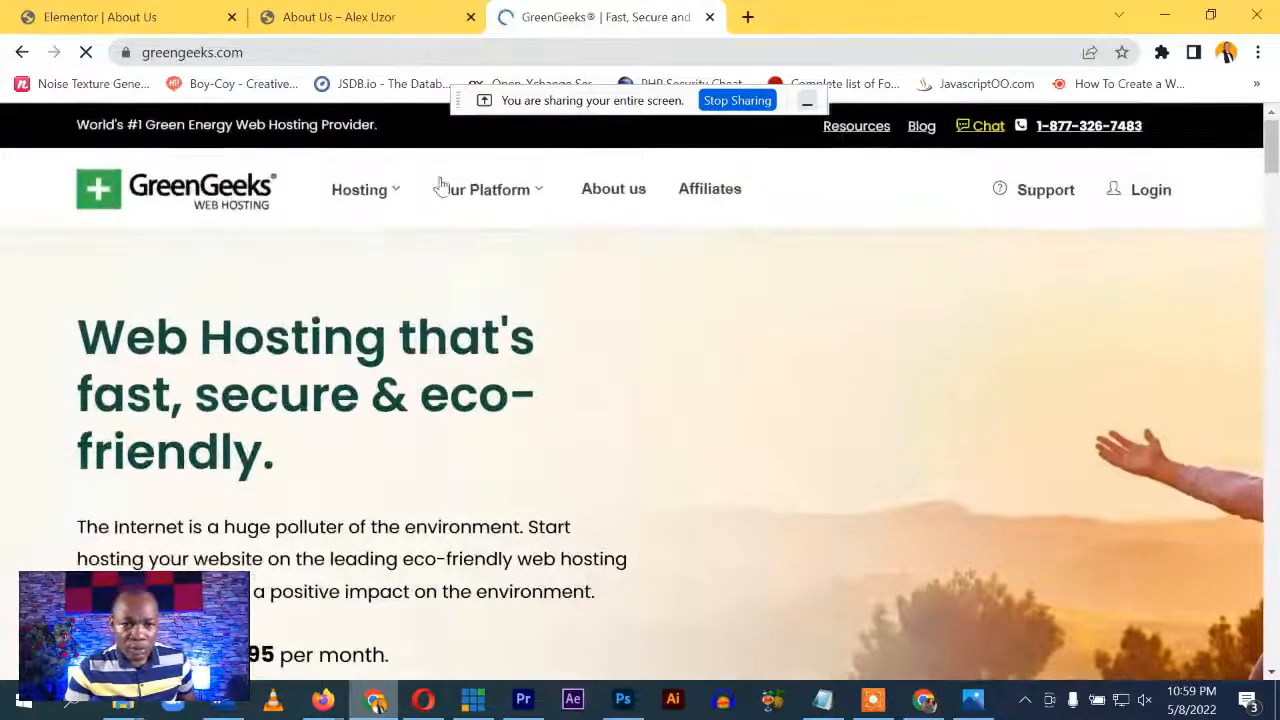
Open GreenGeeks' Web Hosting page and compare the prices and features of the Lite, Pro and Premium plans
mouse_move(377, 191)
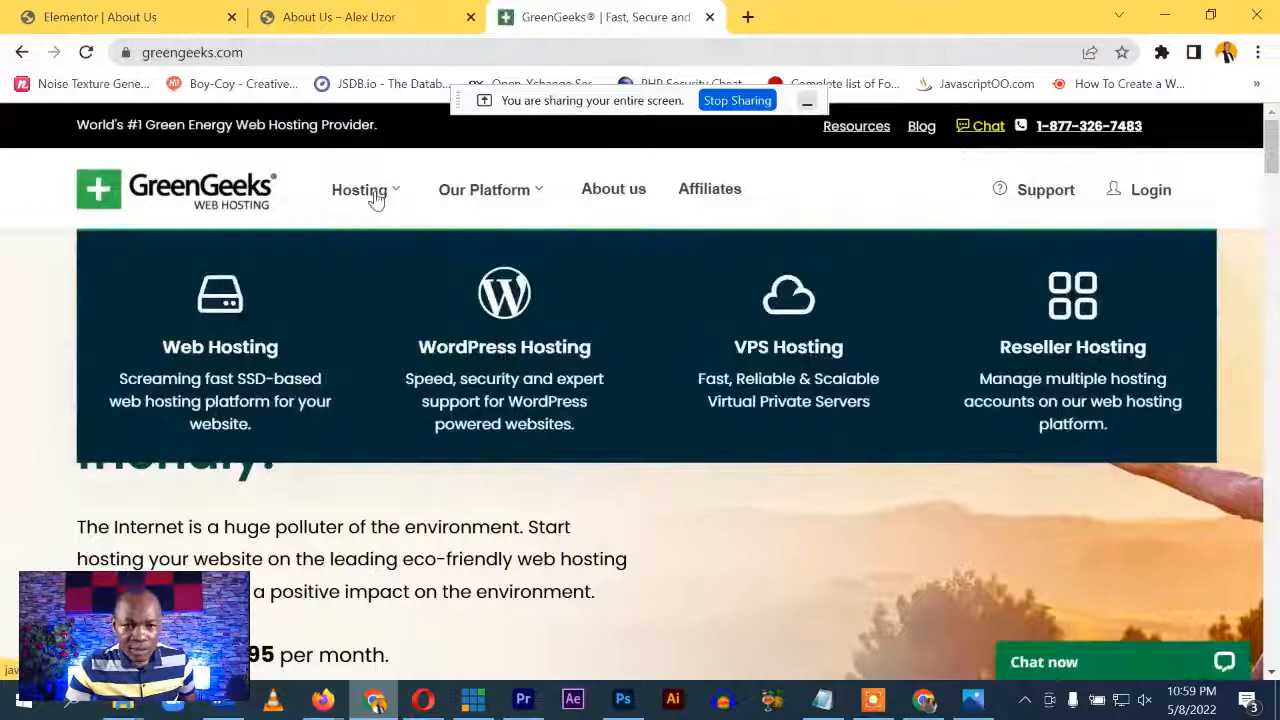
left_click(218, 352)
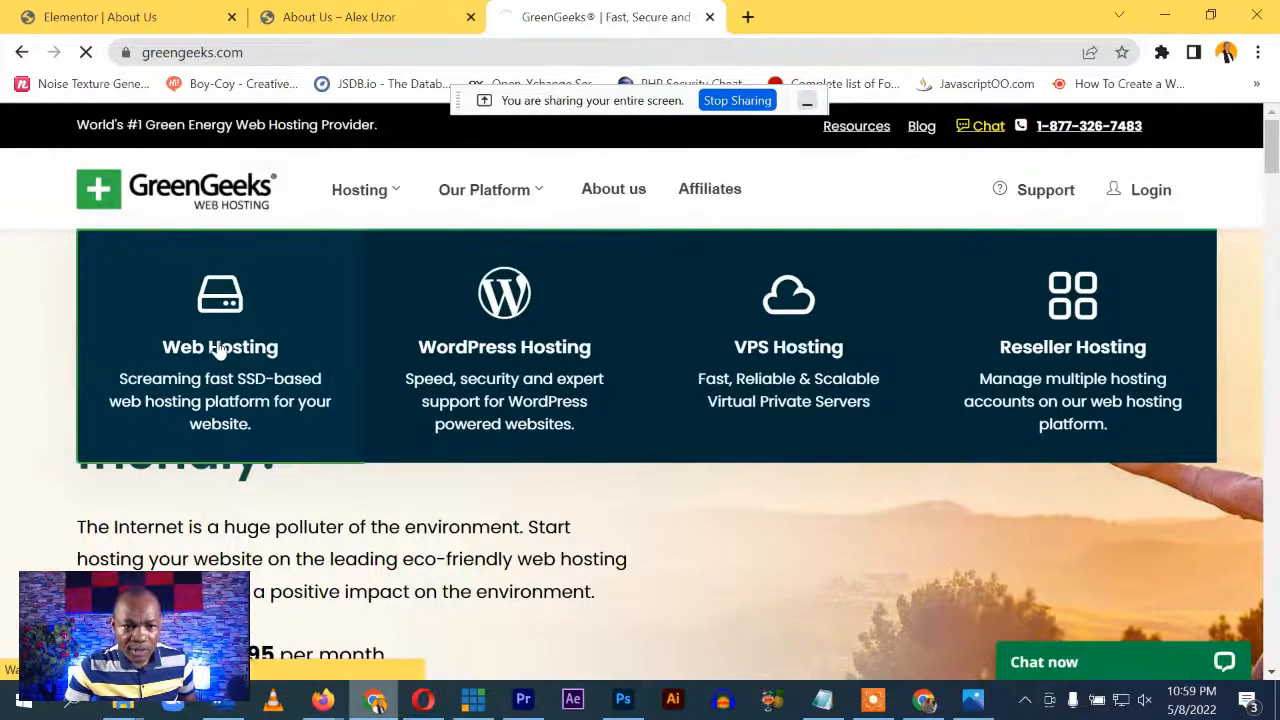
scroll(100, 400, "down", 2)
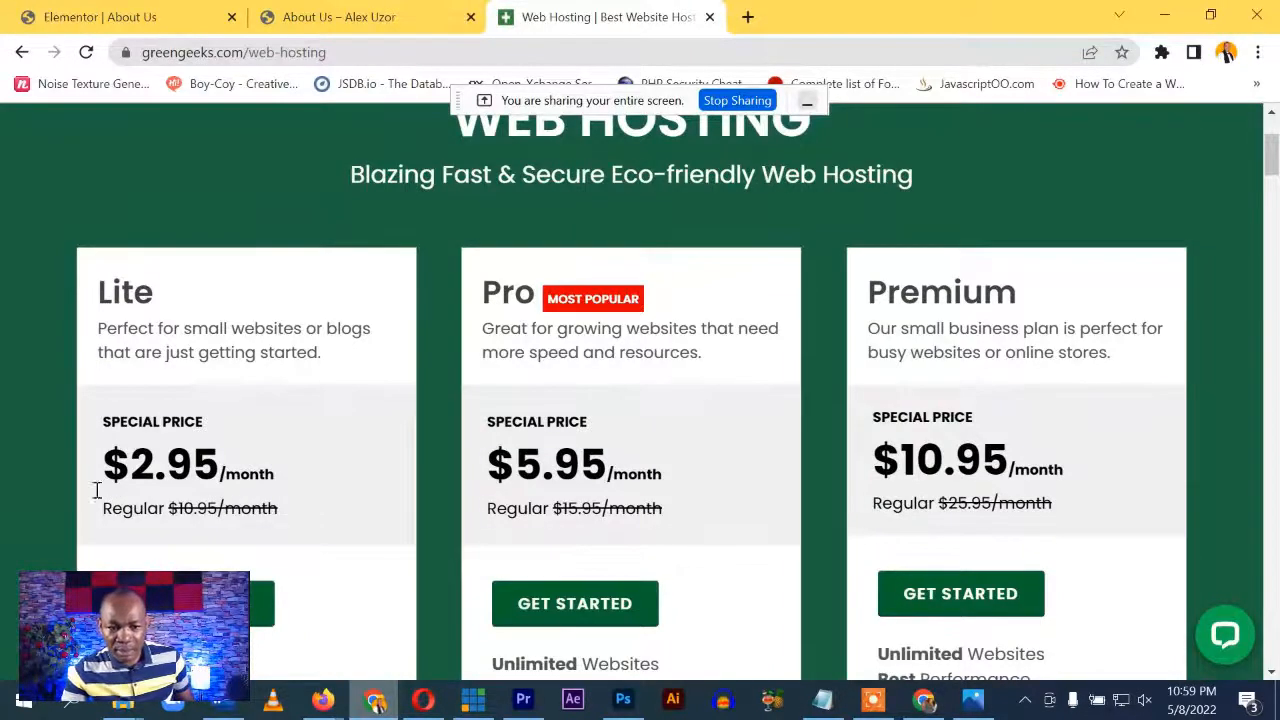
scroll(97, 490, "down", 2)
scroll(794, 471, "down", 2)
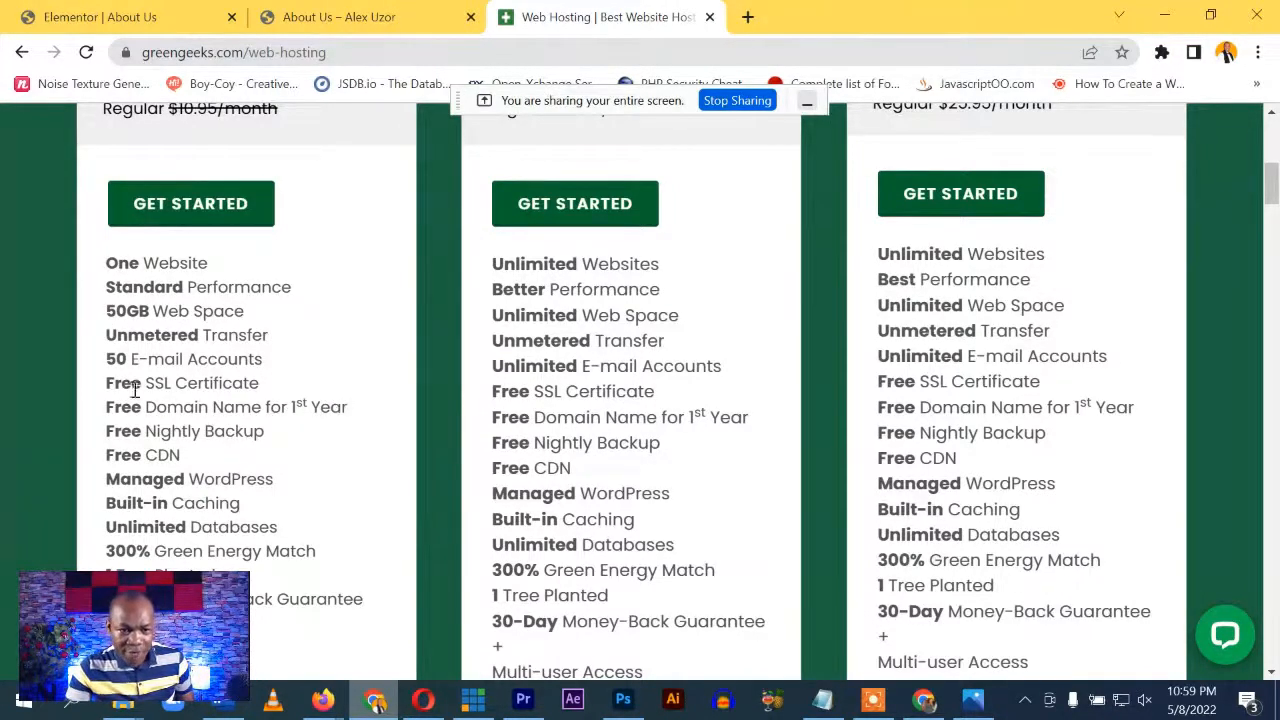
Review the rest of the plan features and highlight the Lite plan's free SSL certificate, first-year domain name and nightly backup
scroll(238, 551, "down", 2)
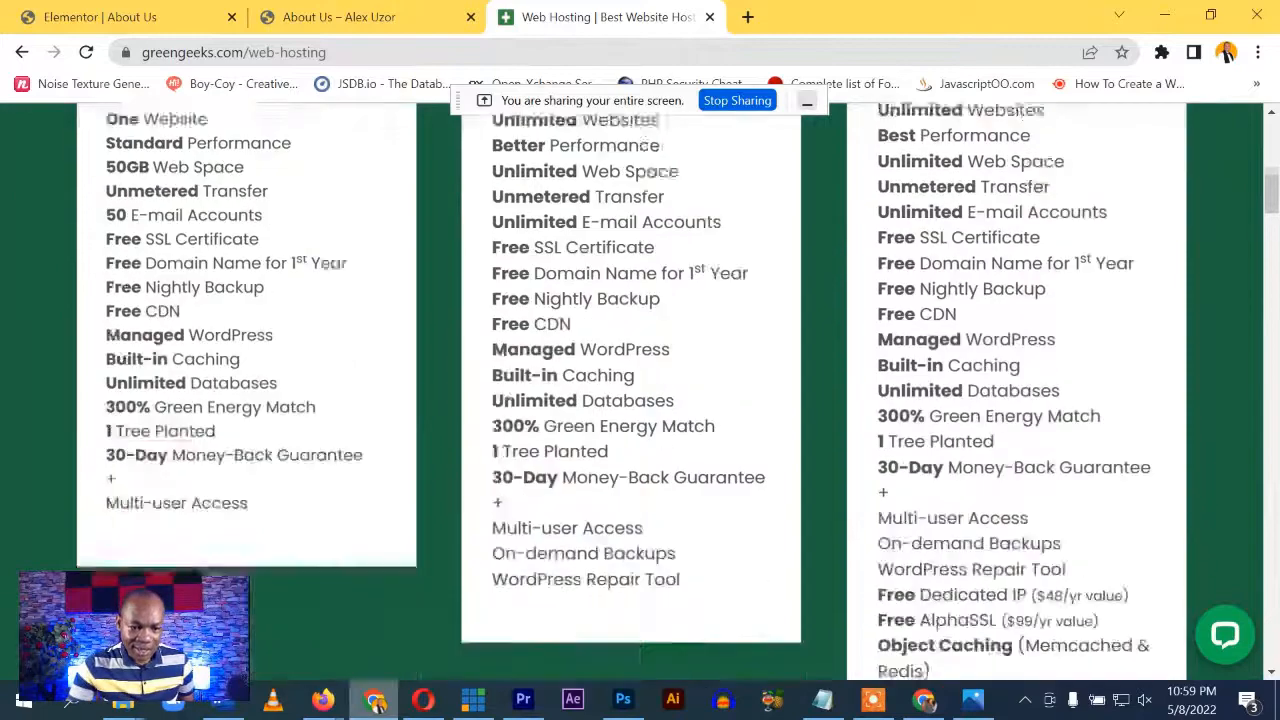
scroll(238, 551, "up", 3)
left_click_drag(103, 483, 284, 538)
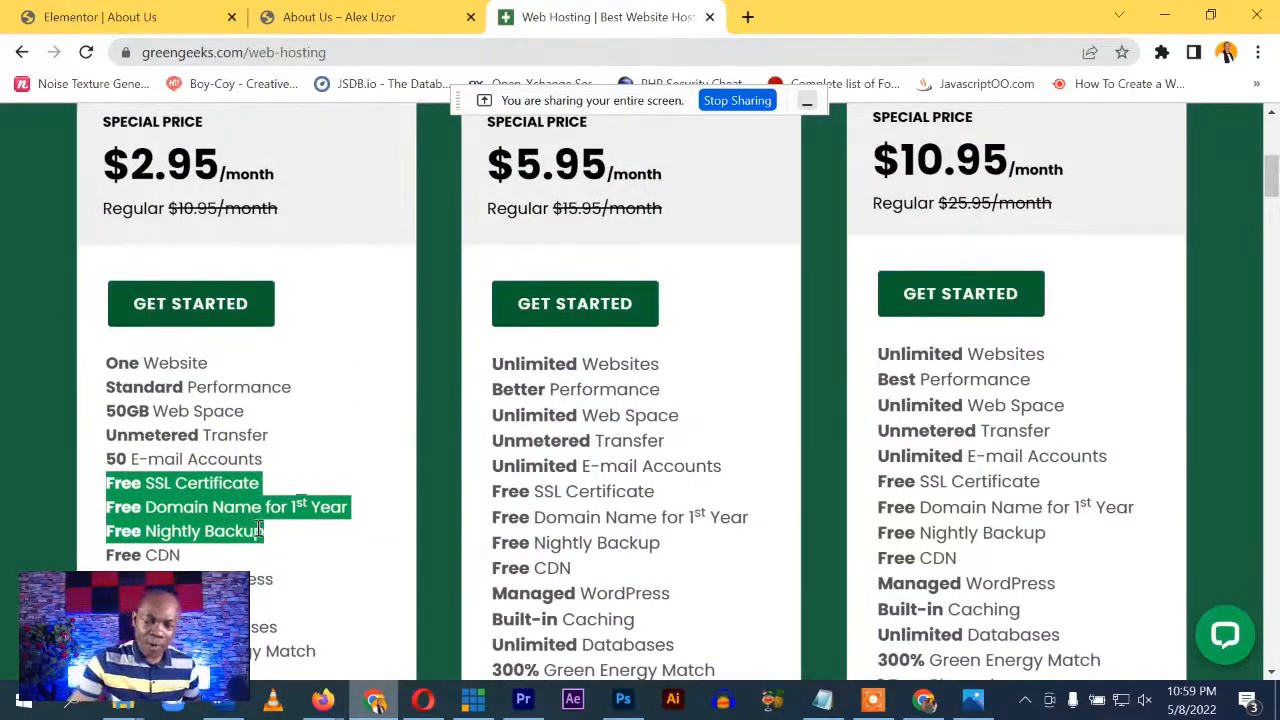